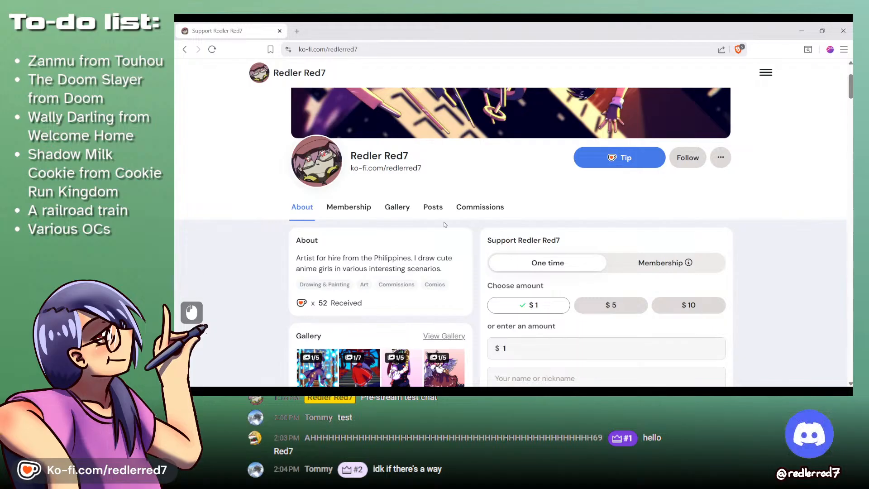
# - Switch to MediBang Paint Pro and look through the open train, Zanmu, Doom Slayer, Wally Darling, mantis and Shadow Milk Cookie sketches
pyautogui.hotkey('alt', 'Tab')
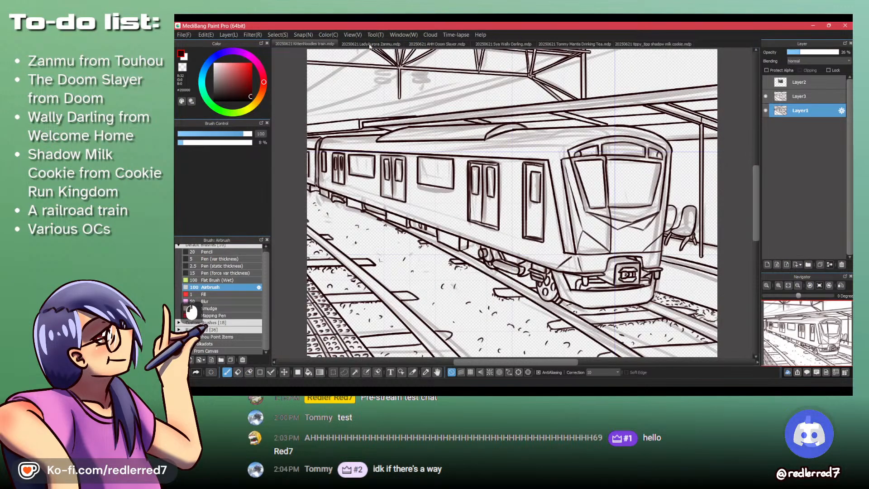
pyautogui.scroll(2, 369, 46)
pyautogui.scroll(-5, 369, 46)
pyautogui.scroll(2, 369, 46)
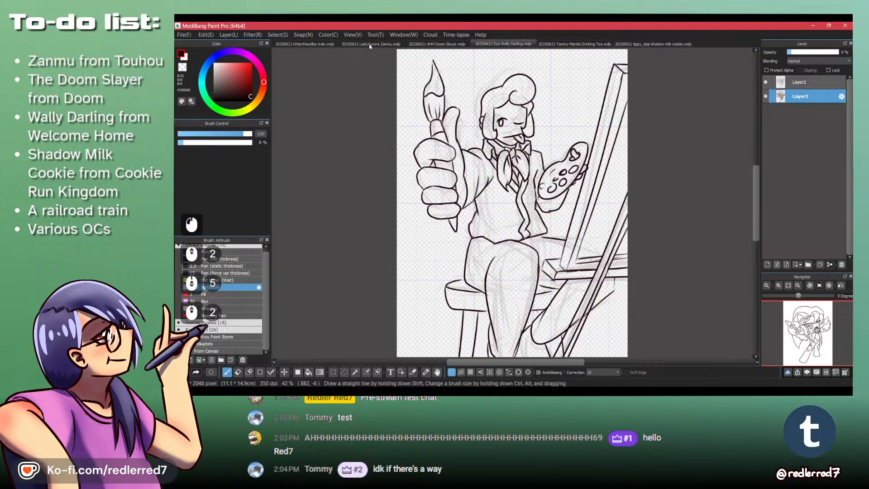
pyautogui.scroll(3, 369, 46)
pyautogui.scroll(-2, 369, 46)
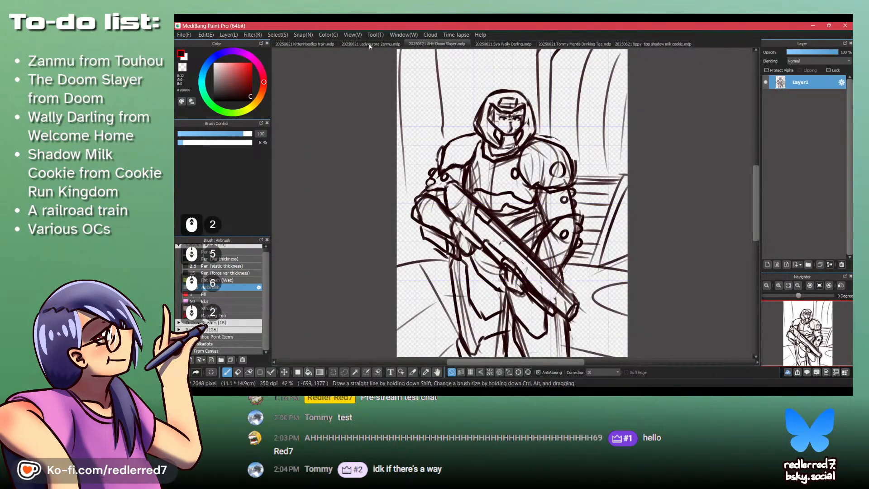
pyautogui.scroll(-2, 369, 46)
pyautogui.scroll(-1, 369, 46)
pyautogui.scroll(1, 370, 46)
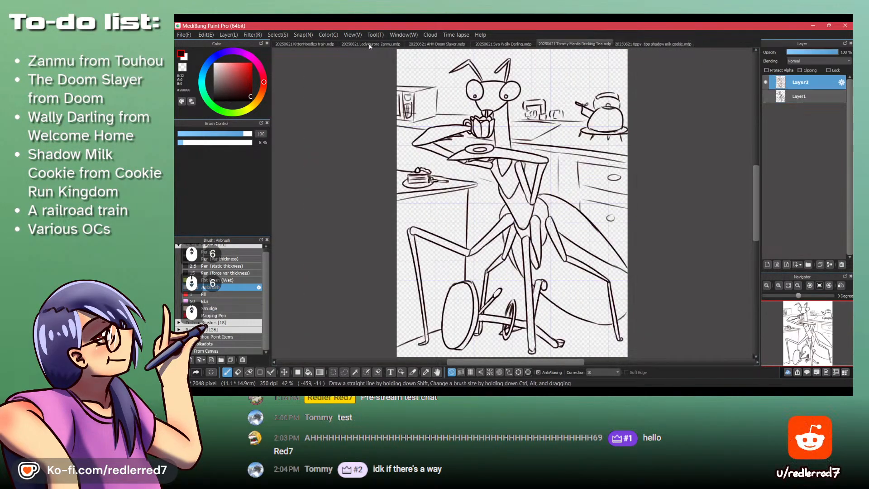
pyautogui.scroll(-1, 629, 45)
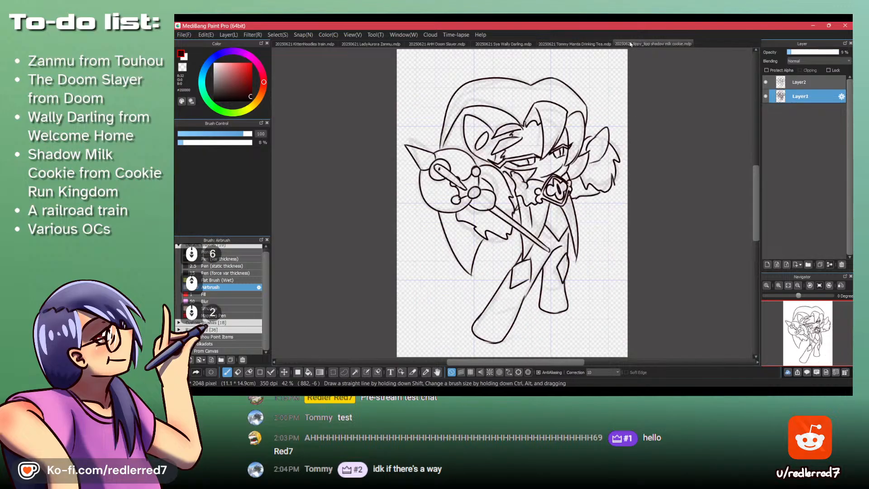
pyautogui.scroll(5, 629, 45)
pyautogui.scroll(-3, 630, 44)
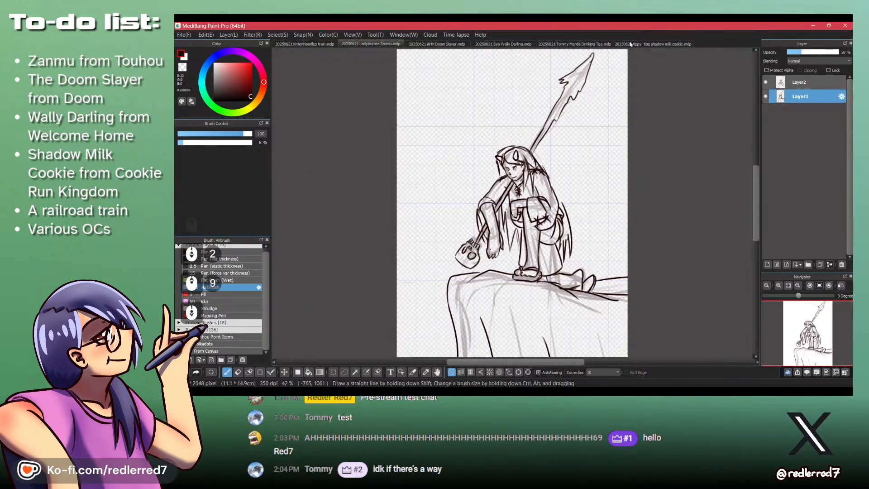
pyautogui.scroll(-1, 630, 43)
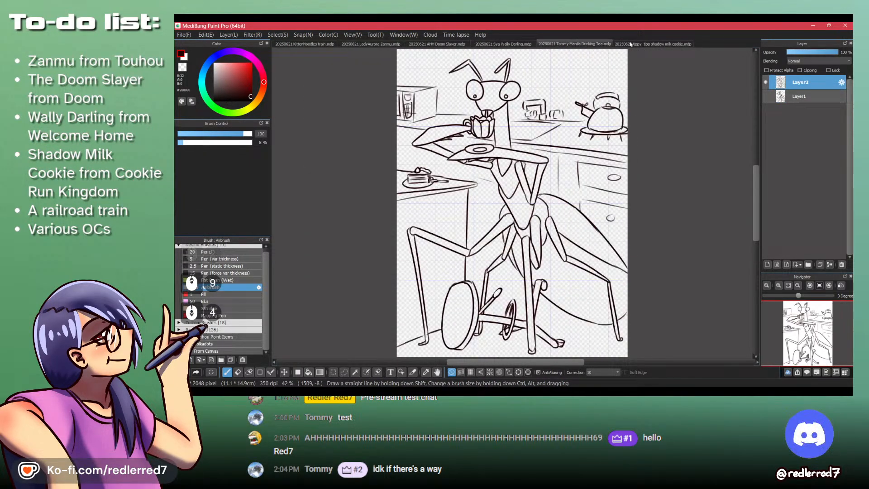
pyautogui.scroll(-1, 630, 44)
pyautogui.scroll(5, 630, 43)
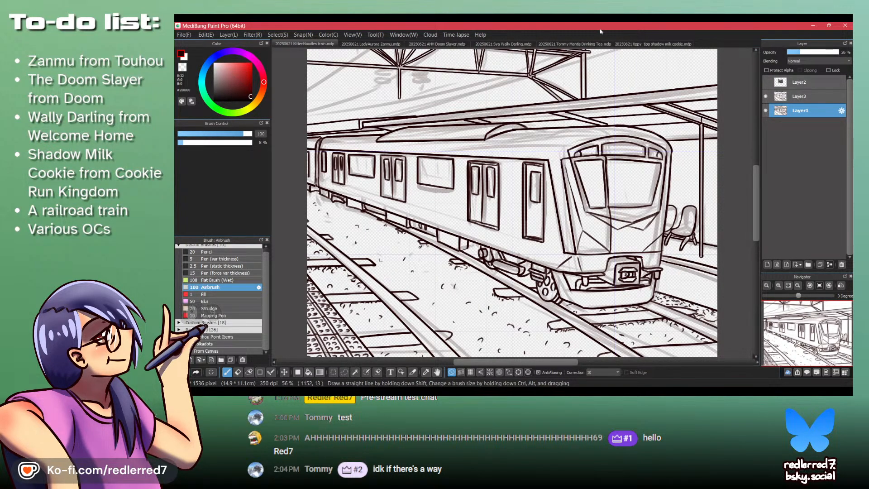
# - Switch to the Ko-fi page in the browser and look over the profile, support, gallery and commission sections
pyautogui.click(513, 391)
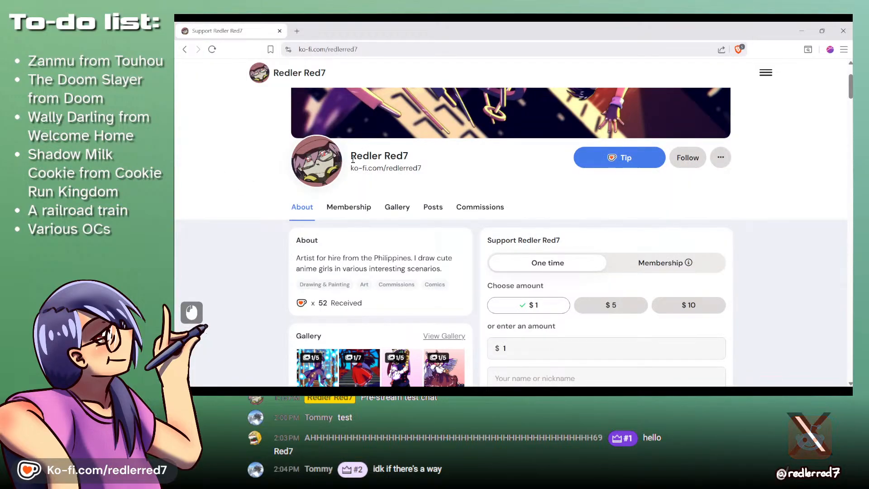
pyautogui.scroll(-7, 708, 244)
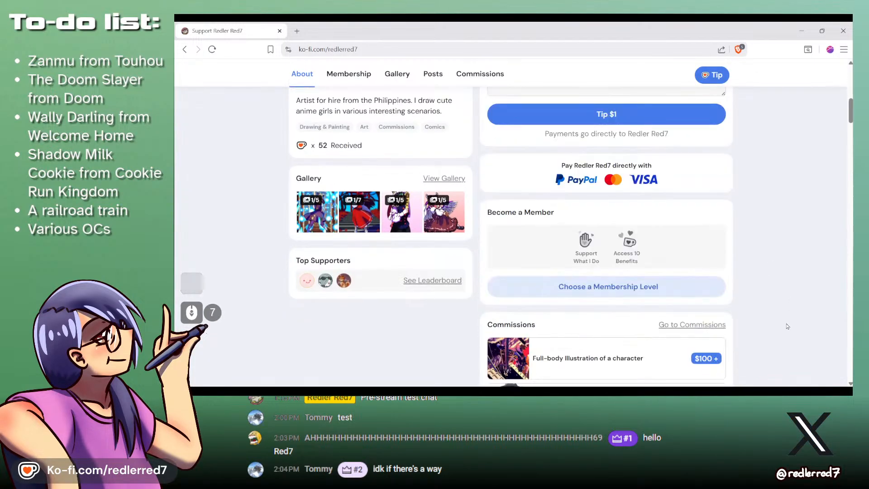
pyautogui.scroll(13, 769, 308)
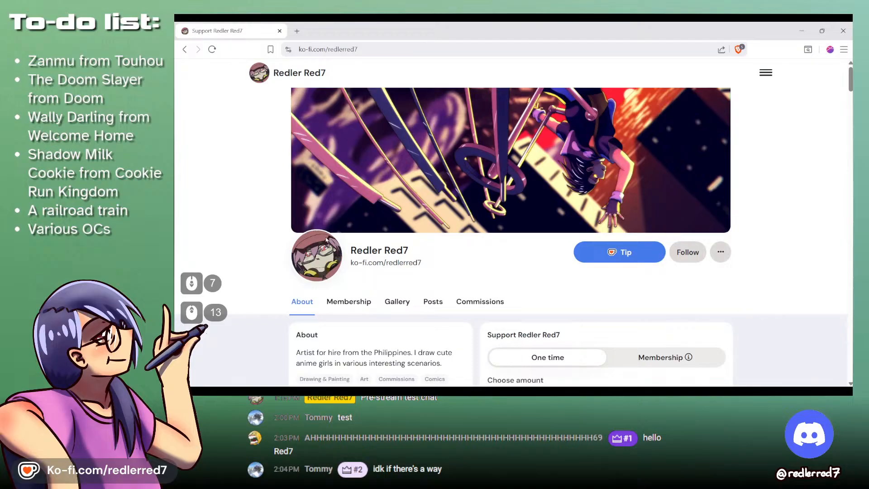
pyautogui.scroll(-2, 751, 289)
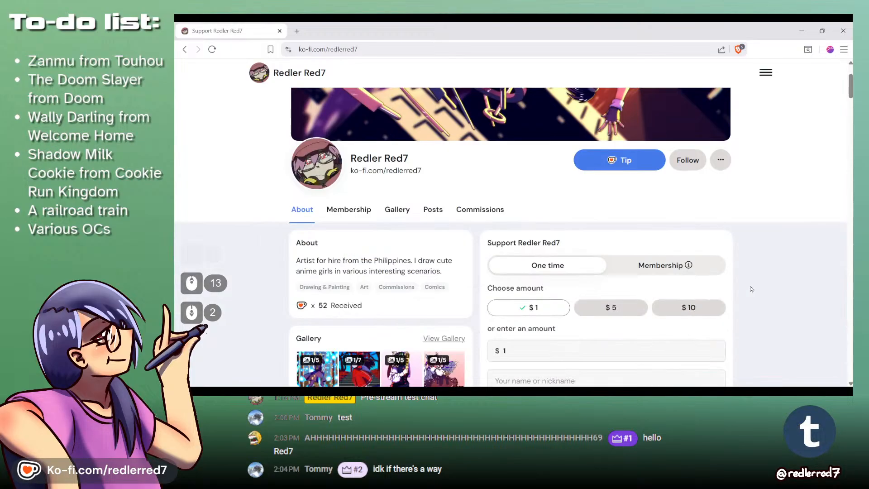
pyautogui.scroll(-1, 751, 289)
pyautogui.scroll(5, 751, 289)
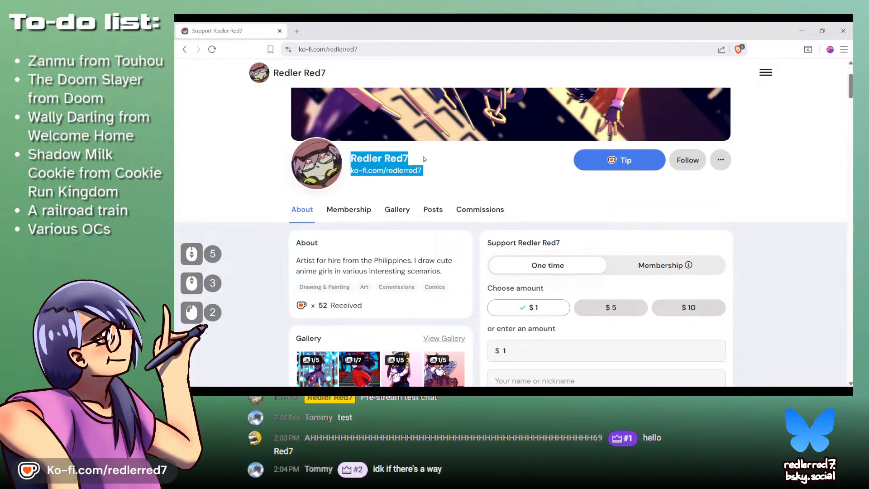
pyautogui.click(458, 178)
pyautogui.scroll(4, 708, 282)
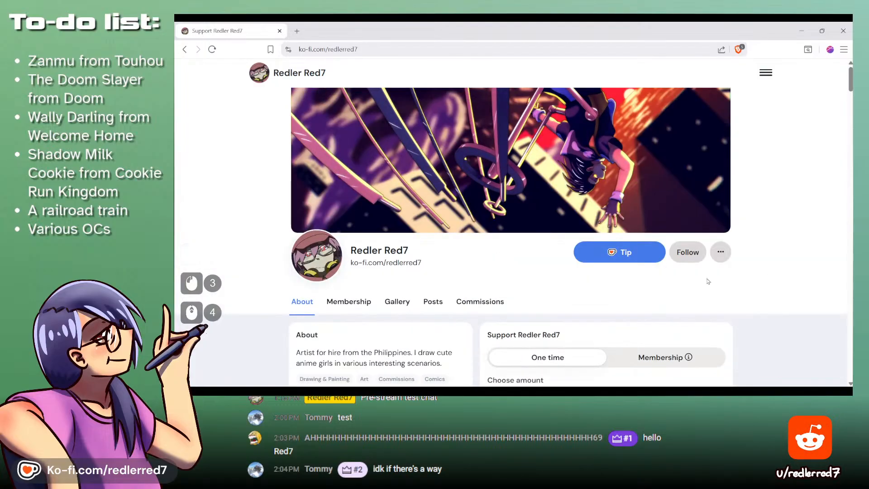
pyautogui.scroll(-3, 810, 288)
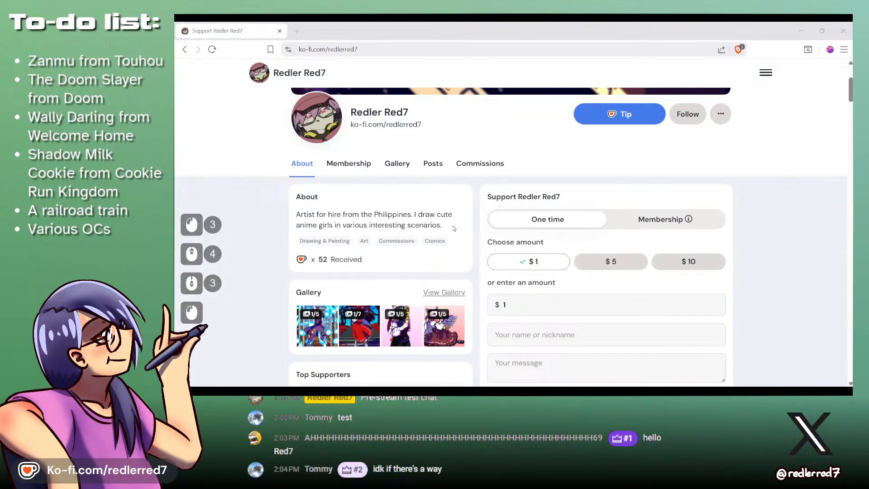
# - Return to MediBang Paint Pro's train drawing and ready Layer3 for inking with the Pencil brush at width 8
pyautogui.click(595, 389)
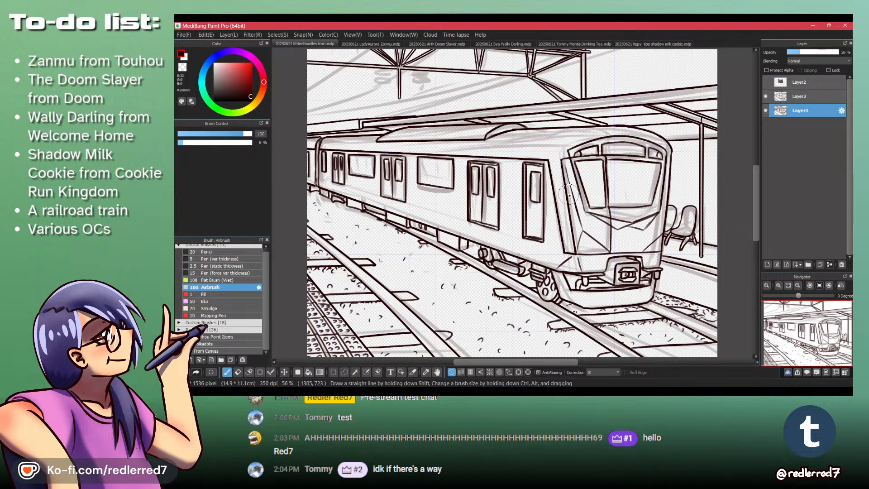
pyautogui.click(810, 96)
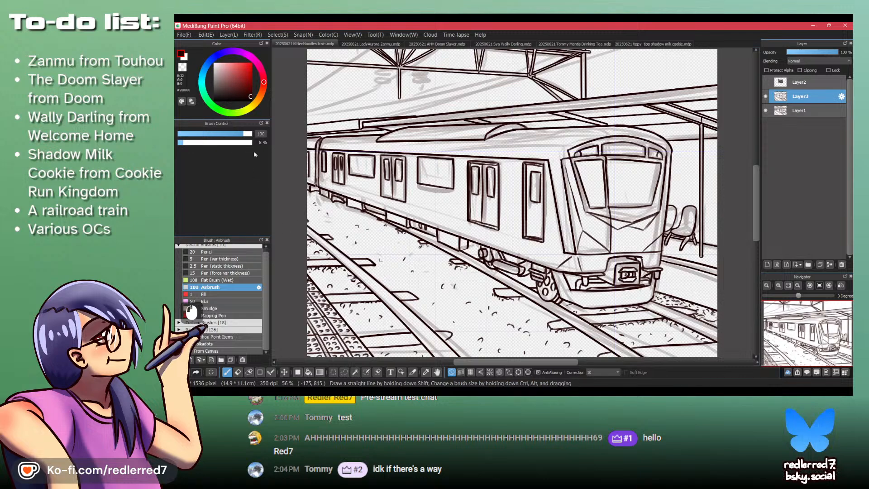
pyautogui.click(235, 252)
pyautogui.press('KP_1')
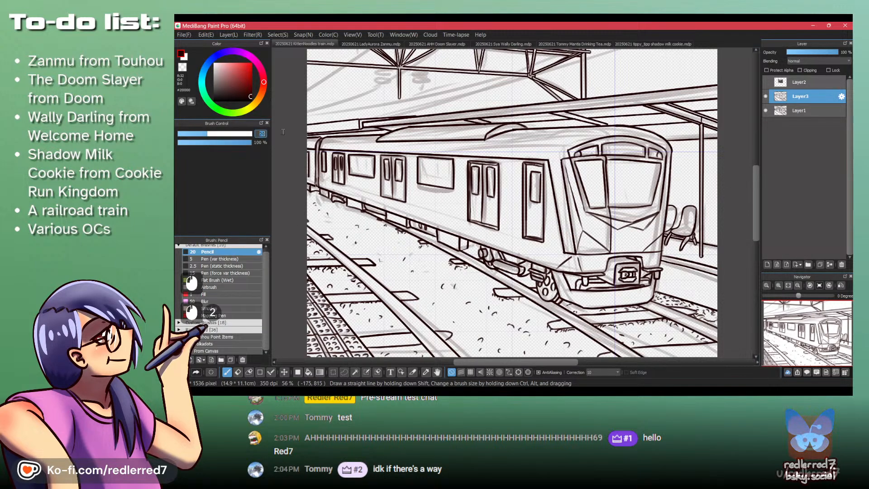
pyautogui.press('BackSpace')
pyautogui.press('KP_8')
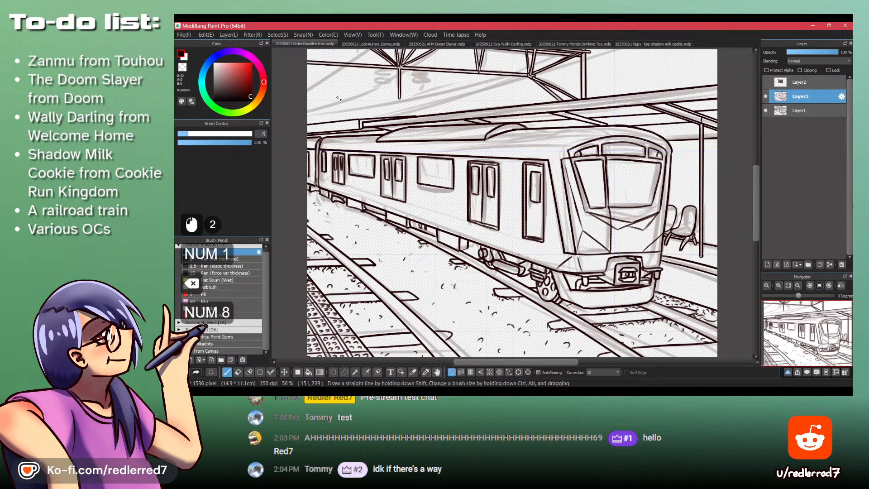
pyautogui.hotkey('ctrl', 'z')
# - Show the train reference photo on Layer2 and examine its overhead structure against the sketch
pyautogui.press('space')
pyautogui.moveTo(362, 82)
pyautogui.mouseDown()
pyautogui.moveTo(415, 190)
pyautogui.moveTo(448, 221)
pyautogui.mouseUp()
pyautogui.keyDown('ctrl'); pyautogui.click(415, 189); pyautogui.keyUp('ctrl')
pyautogui.moveTo(448, 221)
pyautogui.mouseDown()
pyautogui.moveTo(434, 169)
pyautogui.moveTo(399, 163)
pyautogui.moveTo(404, 202)
pyautogui.moveTo(441, 182)
pyautogui.mouseUp()
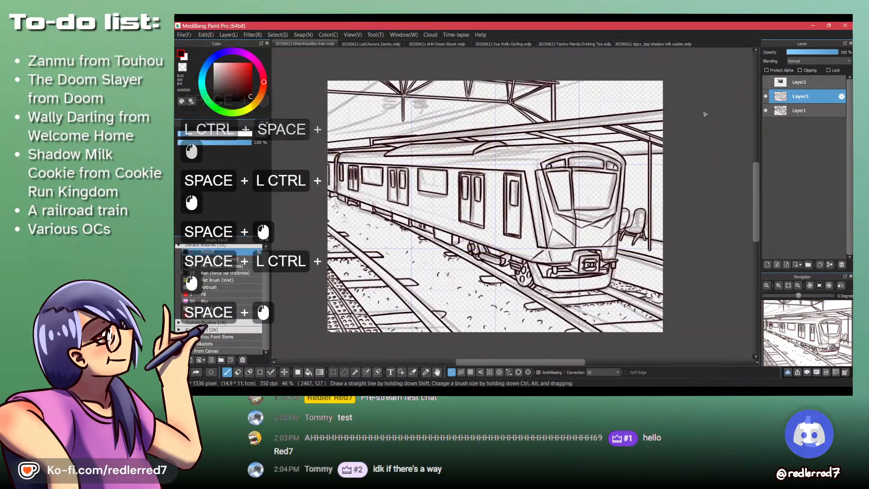
pyautogui.click(765, 82)
pyautogui.moveTo(452, 134); pyautogui.dragTo(446, 99)
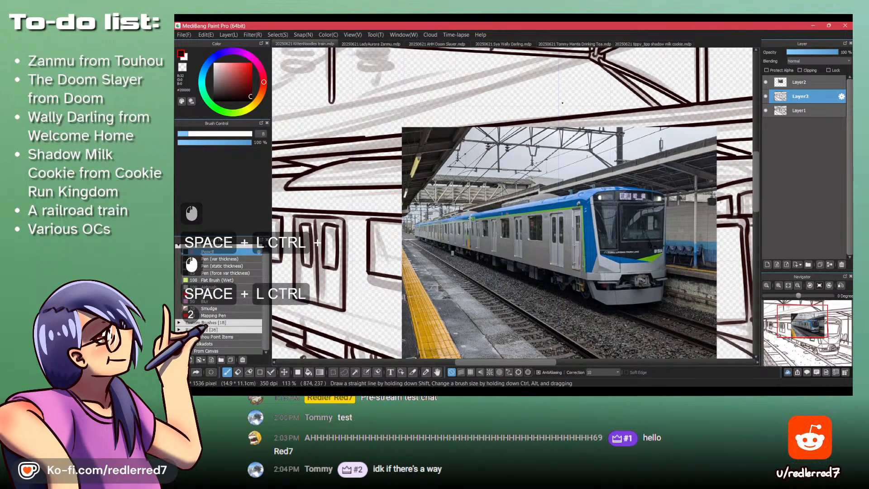
pyautogui.moveTo(300, 120); pyautogui.dragTo(453, 200)
pyautogui.moveTo(453, 200); pyautogui.dragTo(377, 199)
pyautogui.moveTo(528, 181); pyautogui.dragTo(549, 182)
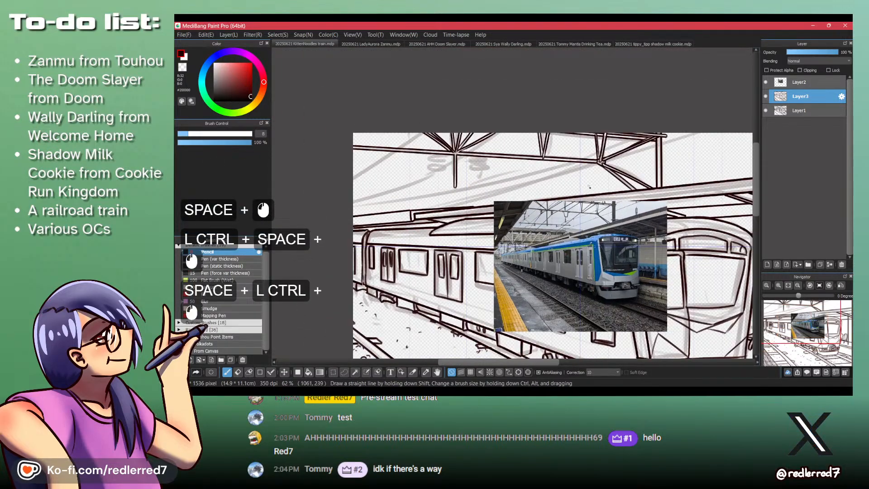
# - Draw a long straight line below the roof truss, from under its slanted braces to beyond the canvas's left edge
pyautogui.click(335, 187)
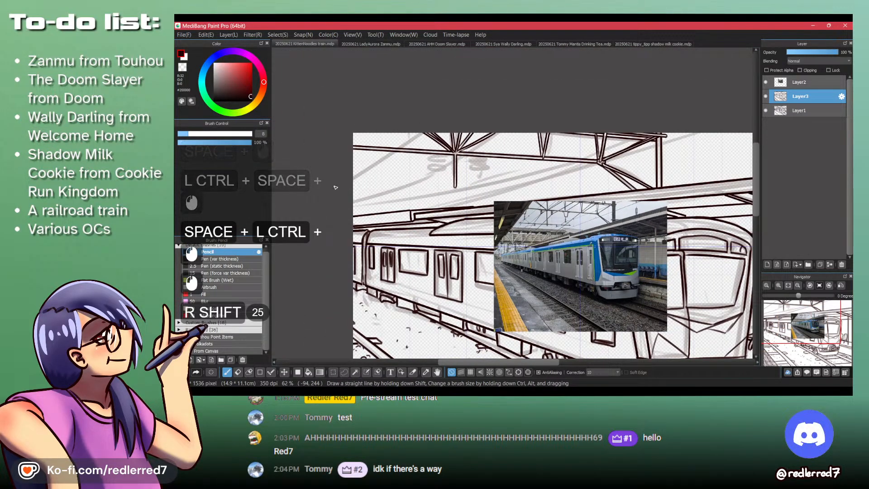
pyautogui.click(597, 190)
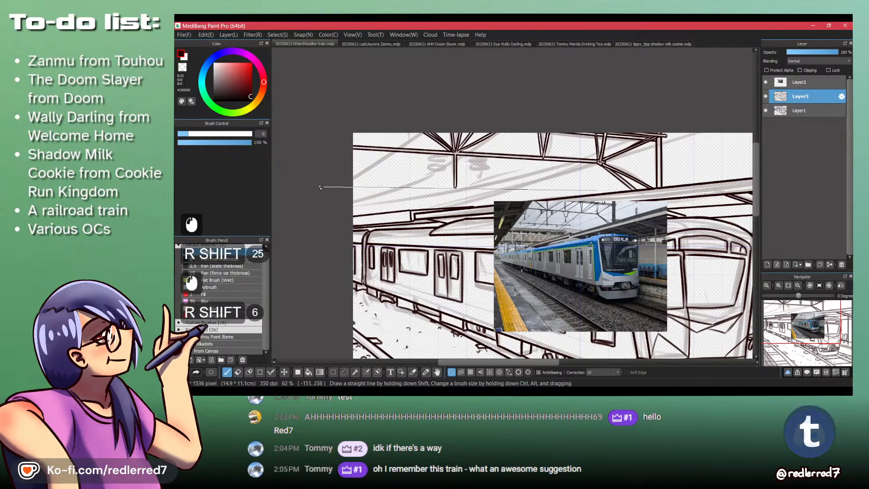
pyautogui.press('space')
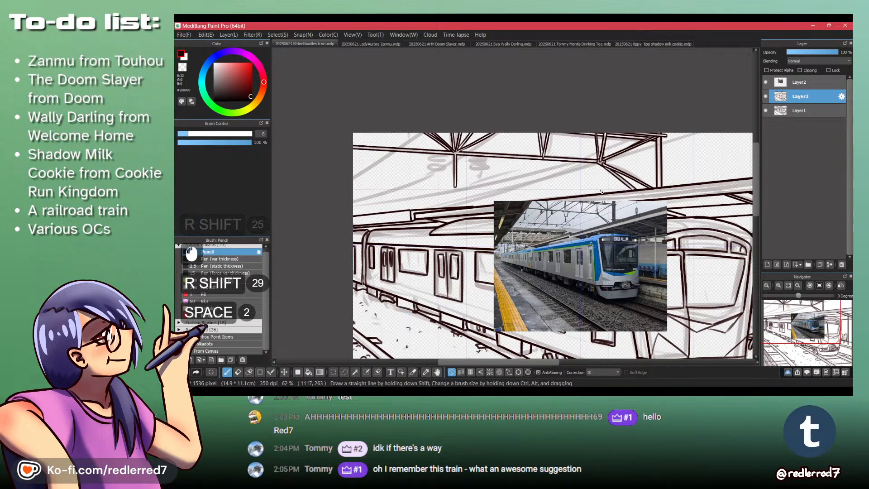
pyautogui.click(587, 190)
pyautogui.press('shift')
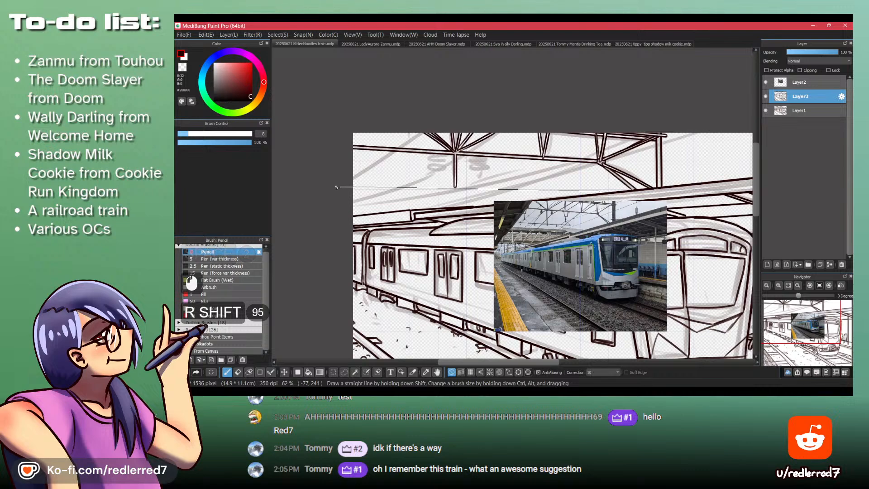
pyautogui.keyDown('shift'); pyautogui.click(335, 187); pyautogui.keyUp('shift')
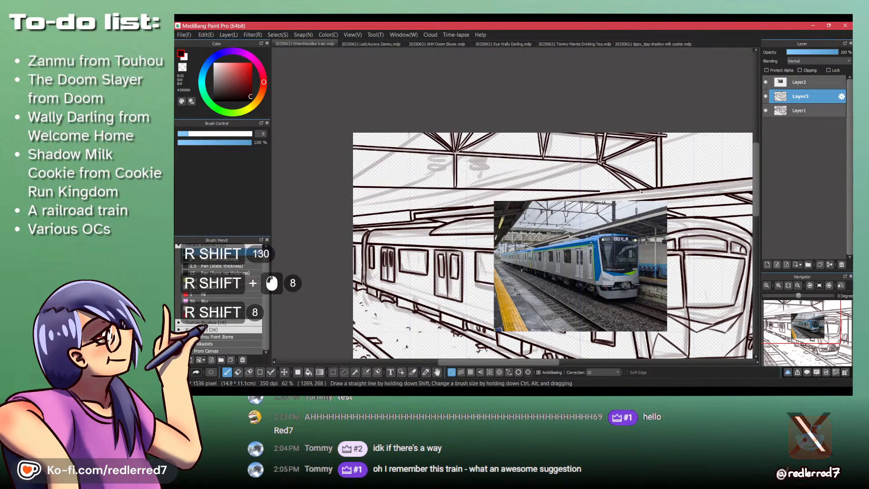
# - Switch to the transparent colour for erasing and hide the reference photo on Layer2
pyautogui.hotkey('shift', 'z')
pyautogui.hotkey('ctrl', 'space')
pyautogui.moveTo(597, 193)
pyautogui.mouseDown()
pyautogui.moveTo(615, 158)
pyautogui.moveTo(598, 192)
pyautogui.mouseUp()
pyautogui.hotkey('ctrl', 'space')
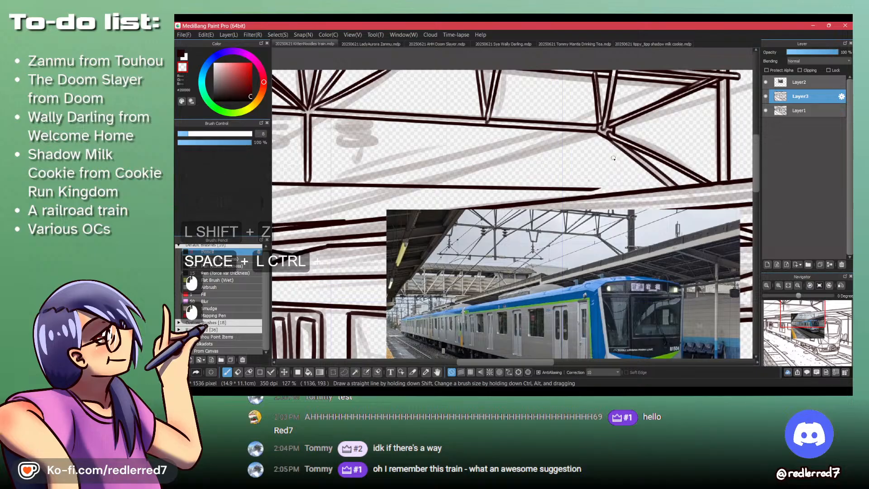
pyautogui.click(766, 82)
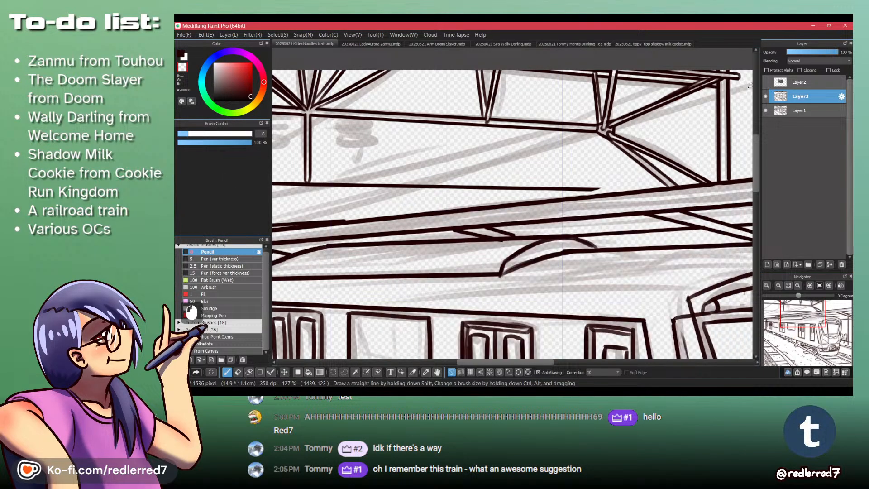
# - Clean up the right end of the new horizontal beam line and give it a small rounded cap
pyautogui.moveTo(596, 188)
pyautogui.mouseDown()
pyautogui.moveTo(585, 186)
pyautogui.moveTo(617, 185)
pyautogui.moveTo(600, 185)
pyautogui.moveTo(598, 175)
pyautogui.moveTo(598, 182)
pyautogui.moveTo(561, 183)
pyautogui.moveTo(554, 175)
pyautogui.mouseUp()
pyautogui.keyDown('ctrl'); pyautogui.click(618, 186); pyautogui.keyUp('ctrl')
pyautogui.hotkey('shift', 'z')
pyautogui.hotkey('shift', 'z')
pyautogui.hotkey('shift', 'z')
pyautogui.hotkey('ctrl', 'z')
pyautogui.hotkey('ctrl', 'z')
pyautogui.hotkey('ctrl', 'z')
pyautogui.hotkey('shift', 'z')
pyautogui.hotkey('shift', 'z')
pyautogui.hotkey('ctrl', 'z')
pyautogui.hotkey('ctrl', 'z')
# - Draw the beam's straight upper edge parallel to the first line and erase the post's overlap between the two edges
pyautogui.moveTo(488, 154)
pyautogui.mouseDown()
pyautogui.moveTo(271, 158)
pyautogui.moveTo(415, 188)
pyautogui.mouseUp()
pyautogui.press('shift')
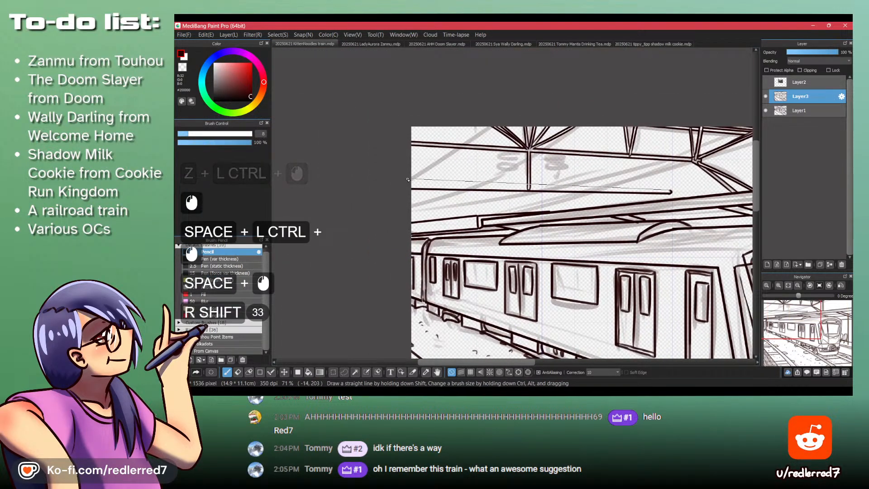
pyautogui.keyDown('shift'); pyautogui.click(407, 182); pyautogui.keyUp('shift')
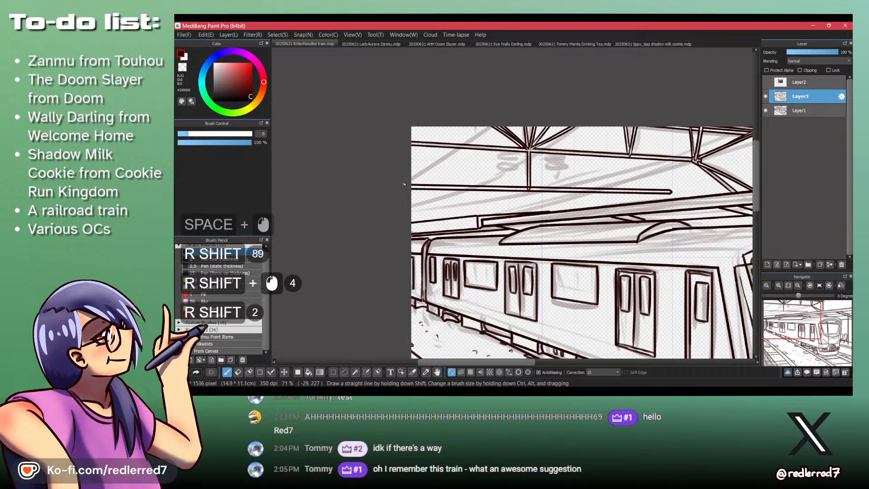
pyautogui.press('z')
pyautogui.moveTo(520, 188)
pyautogui.mouseDown()
pyautogui.moveTo(572, 178)
pyautogui.moveTo(544, 191)
pyautogui.moveTo(486, 189)
pyautogui.moveTo(494, 190)
pyautogui.mouseUp()
pyautogui.hotkey('ctrl', 'z')
# - Show the reference photo on Layer2 again above the overhead beam area
pyautogui.moveTo(528, 154)
pyautogui.mouseDown()
pyautogui.moveTo(493, 164)
pyautogui.moveTo(493, 233)
pyautogui.mouseUp()
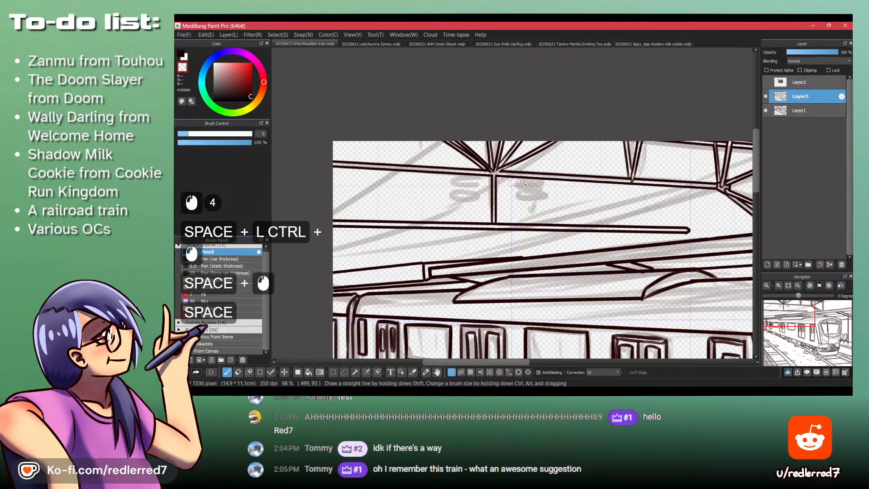
pyautogui.click(765, 82)
pyautogui.moveTo(651, 199); pyautogui.dragTo(538, 191)
pyautogui.keyDown('ctrl'); pyautogui.click(538, 191); pyautogui.keyUp('ctrl')
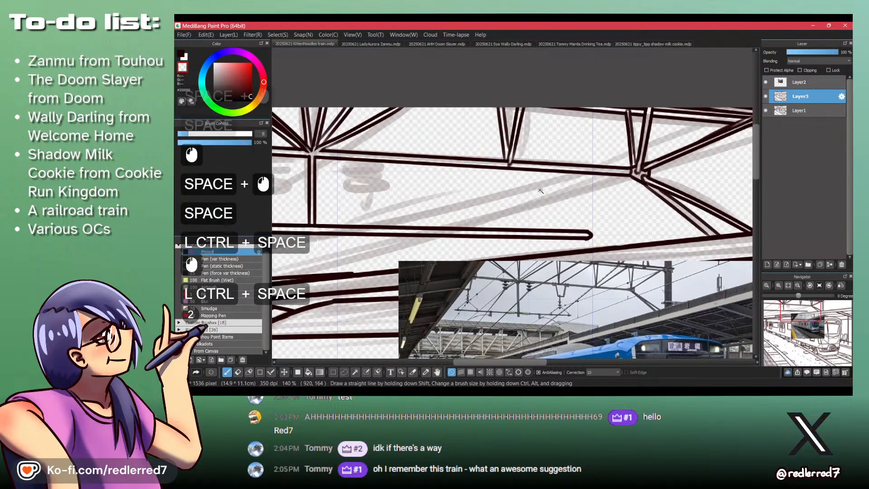
# - Try to ink a short slanted stroke between the truss and the new beam along the grey guide lines
pyautogui.keyDown('ctrl'); pyautogui.click(518, 213); pyautogui.keyUp('ctrl')
pyautogui.hotkey('shift', 'z')
pyautogui.moveTo(484, 196); pyautogui.dragTo(425, 194)
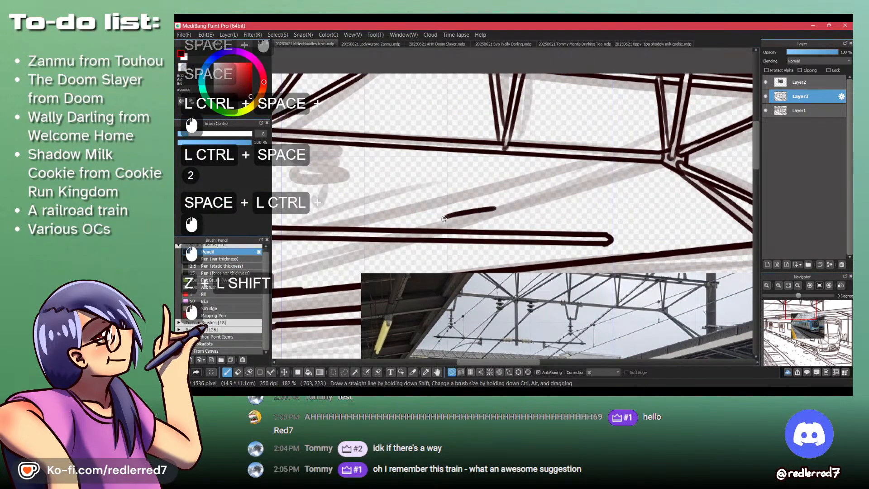
pyautogui.hotkey('ctrl', 'z')
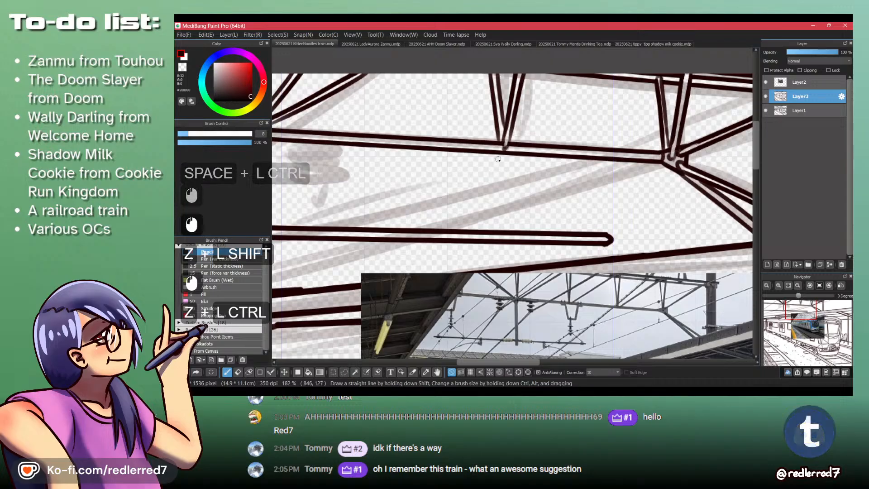
# - Ink a small bell-shaped, two-tier insulator with a pointed tip beneath the truss, on the right side of the vertical post
pyautogui.moveTo(496, 150); pyautogui.dragTo(498, 182)
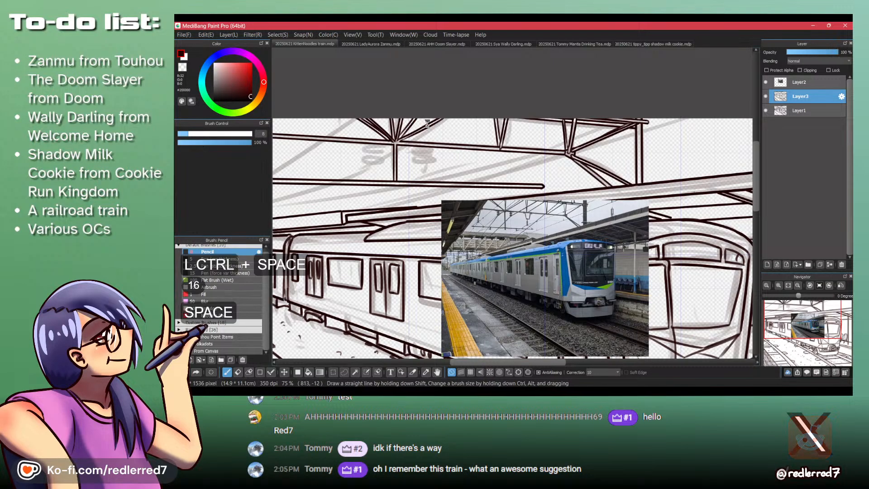
pyautogui.moveTo(462, 153)
pyautogui.mouseDown()
pyautogui.moveTo(466, 176)
pyautogui.moveTo(438, 198)
pyautogui.moveTo(452, 188)
pyautogui.mouseUp()
pyautogui.hotkey('ctrl', 'z')
pyautogui.hotkey('ctrl', 'z')
pyautogui.moveTo(458, 185)
pyautogui.mouseDown()
pyautogui.moveTo(481, 192)
pyautogui.moveTo(473, 182)
pyautogui.moveTo(488, 195)
pyautogui.moveTo(472, 186)
pyautogui.moveTo(452, 202)
pyautogui.mouseUp()
pyautogui.hotkey('shift', 'z')
pyautogui.moveTo(445, 202)
pyautogui.mouseDown()
pyautogui.moveTo(456, 203)
pyautogui.moveTo(445, 216)
pyautogui.mouseUp()
pyautogui.hotkey('shift', 'z')
pyautogui.moveTo(445, 215); pyautogui.dragTo(477, 222)
pyautogui.moveTo(452, 217); pyautogui.dragTo(556, 243)
pyautogui.moveTo(430, 199); pyautogui.dragTo(409, 212)
pyautogui.hotkey('ctrl', 'z')
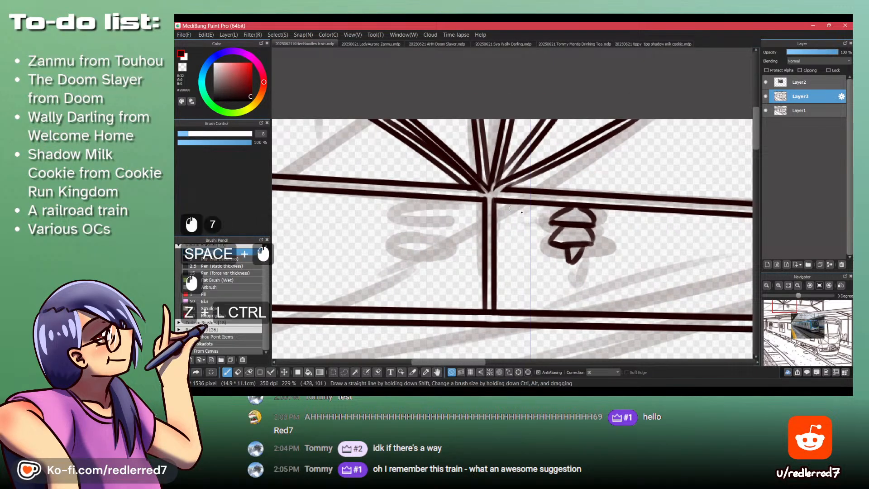
# - Select the inked insulator with a freehand outline and paste a copy of it onto a new layer
pyautogui.press('l')
pyautogui.moveTo(565, 207); pyautogui.dragTo(538, 249)
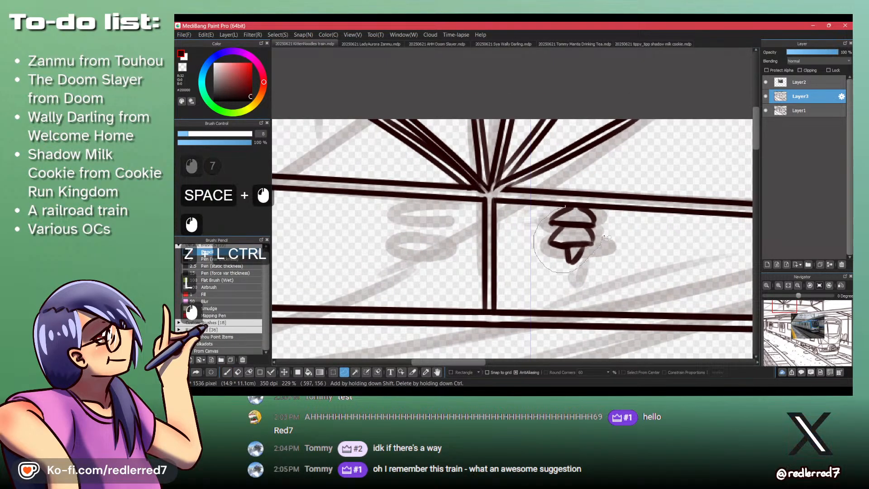
pyautogui.moveTo(607, 237)
pyautogui.mouseDown()
pyautogui.moveTo(600, 219)
pyautogui.moveTo(582, 204)
pyautogui.moveTo(600, 230)
pyautogui.mouseUp()
pyautogui.keyDown('shift'); pyautogui.click(584, 204); pyautogui.keyUp('shift')
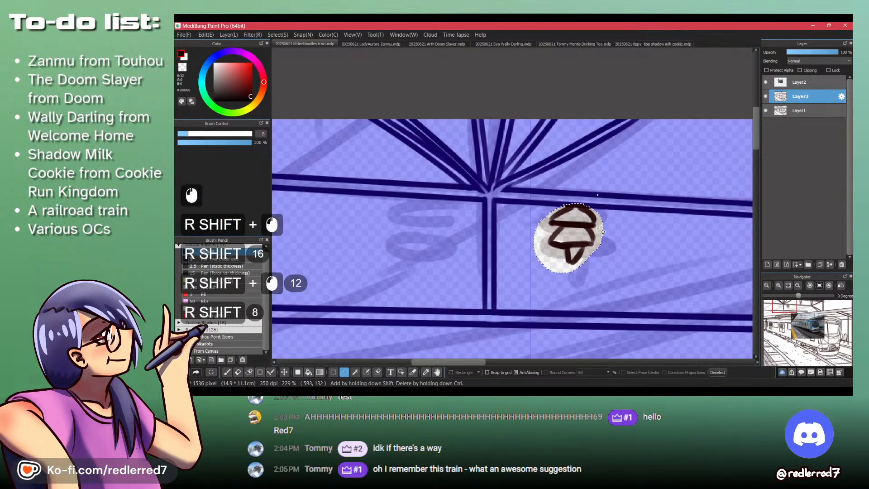
pyautogui.hotkey('ctrl', 'c')
pyautogui.hotkey('ctrl', 'v')
pyautogui.hotkey('ctrl', 'shift', 'a')
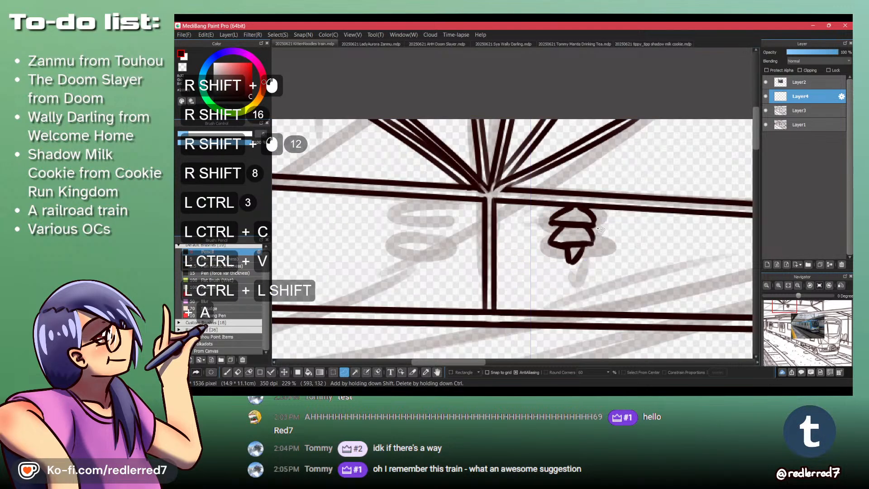
# - Move the copied insulator to the left side of the post over its grey sketch and merge it into Layer3
pyautogui.press('m')
pyautogui.moveTo(565, 235); pyautogui.dragTo(417, 222)
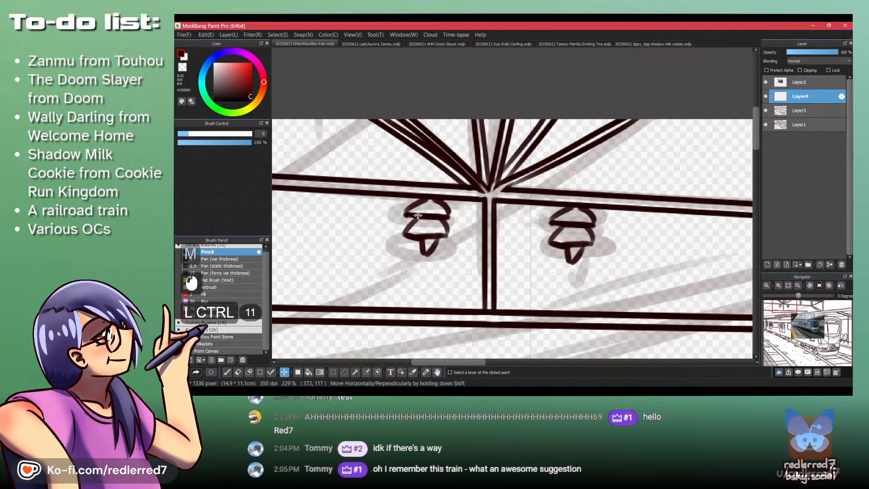
pyautogui.hotkey('ctrl', 'd')
pyautogui.moveTo(420, 207); pyautogui.dragTo(396, 272)
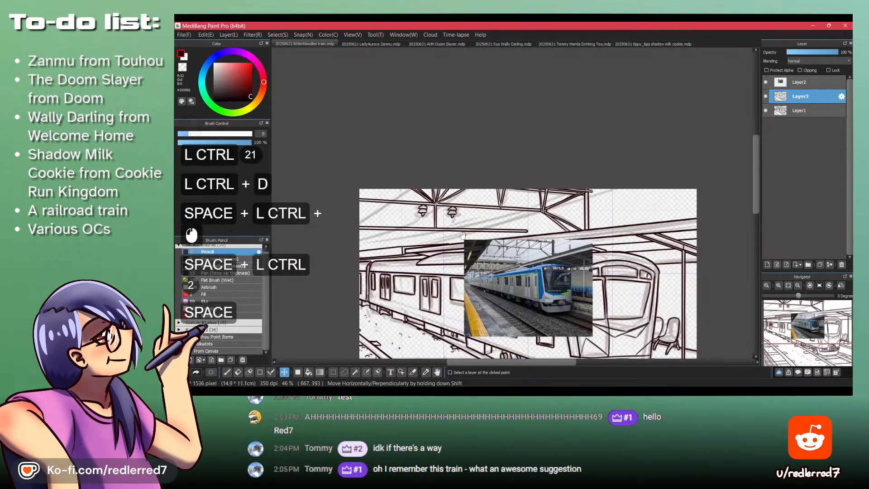
# - Examine the truss span right of the insulators against the overhead fittings in the reference photo
pyautogui.moveTo(422, 209); pyautogui.dragTo(454, 141)
pyautogui.moveTo(457, 180); pyautogui.dragTo(504, 216)
pyautogui.moveTo(565, 227); pyautogui.dragTo(467, 216)
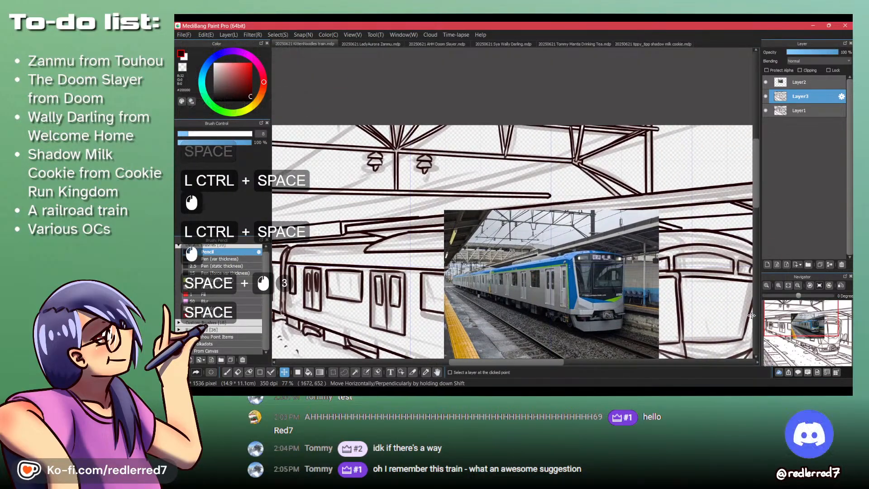
pyautogui.moveTo(535, 235); pyautogui.dragTo(528, 216)
pyautogui.moveTo(502, 131); pyautogui.dragTo(574, 338)
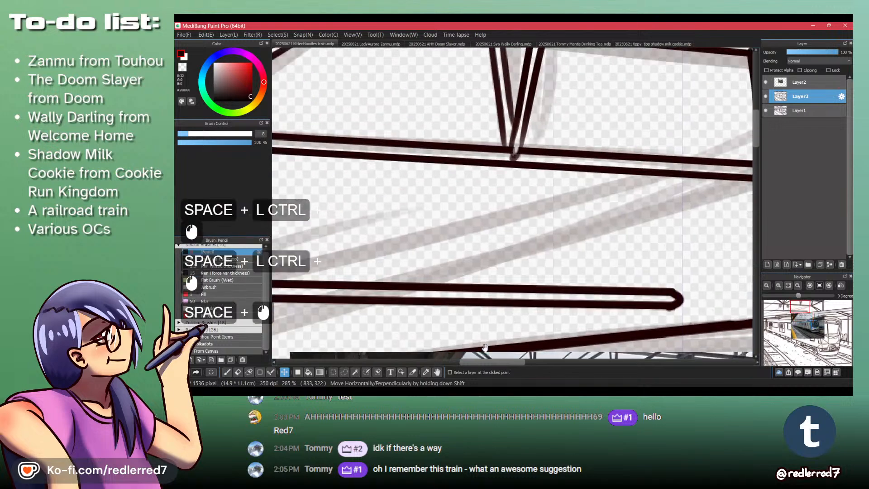
pyautogui.moveTo(439, 207); pyautogui.dragTo(428, 233)
pyautogui.moveTo(463, 193); pyautogui.dragTo(481, 168)
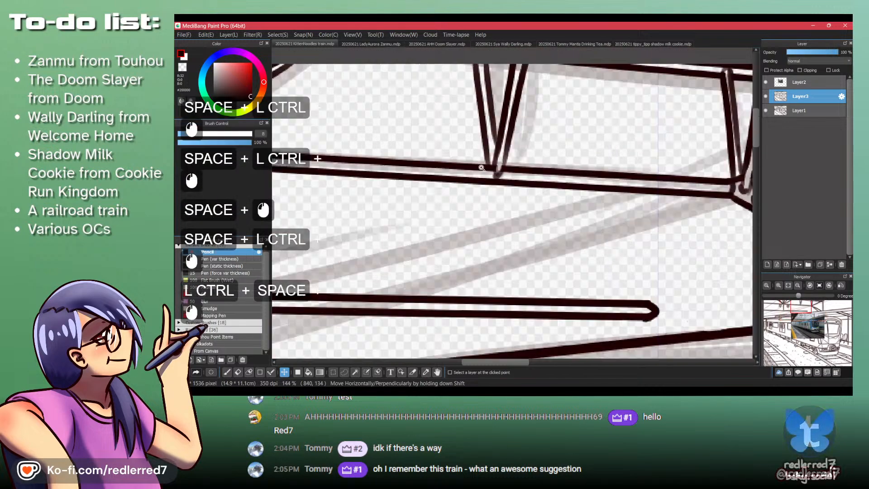
pyautogui.keyDown('ctrl'); pyautogui.click(480, 194); pyautogui.keyUp('ctrl')
pyautogui.keyDown('ctrl'); pyautogui.click(483, 190); pyautogui.keyUp('ctrl')
pyautogui.keyDown('ctrl'); pyautogui.click(483, 189); pyautogui.keyUp('ctrl')
pyautogui.keyDown('ctrl'); pyautogui.click(484, 186); pyautogui.keyUp('ctrl')
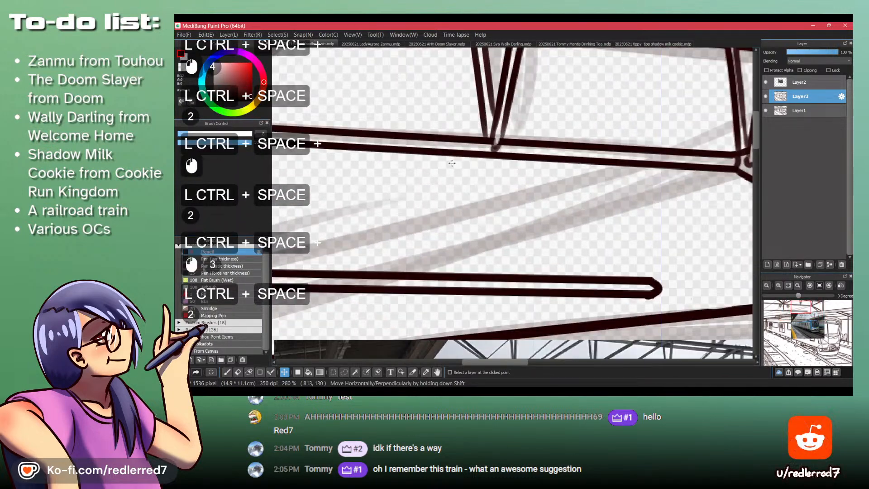
pyautogui.press('p')
pyautogui.hotkey('shift', 'z')
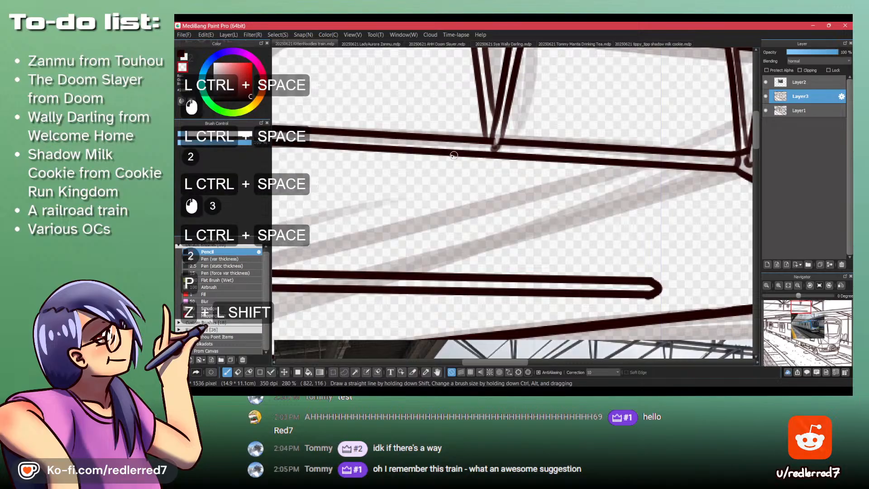
pyautogui.hotkey('shift', 'z')
pyautogui.click(464, 152)
pyautogui.click(463, 153)
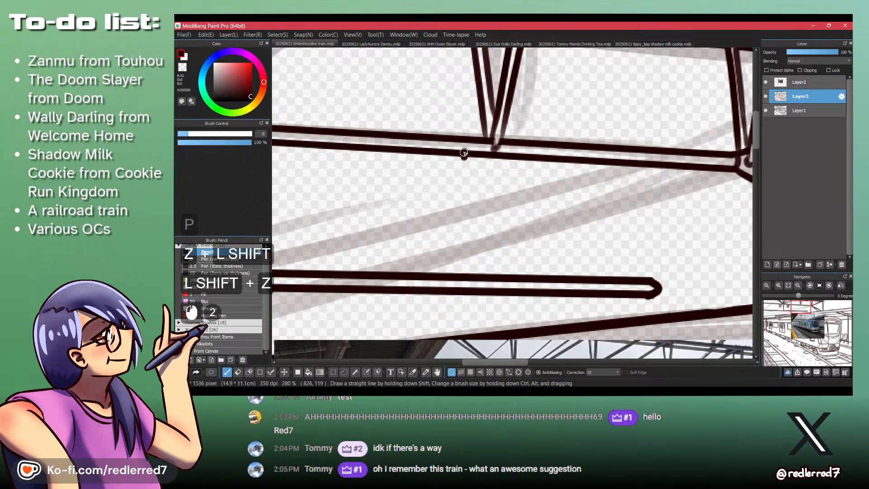
pyautogui.hotkey('shift', 'z')
pyautogui.hotkey('ctrl', 'z')
pyautogui.hotkey('ctrl', 'z')
pyautogui.moveTo(465, 153); pyautogui.dragTo(425, 151)
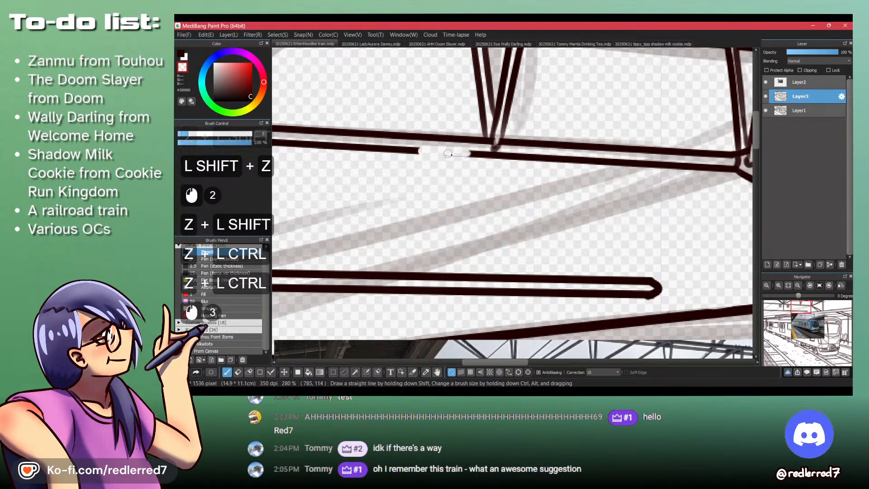
pyautogui.click(452, 154)
pyautogui.hotkey('ctrl', 'z')
pyautogui.hotkey('ctrl', 'z')
pyautogui.hotkey('ctrl', 'z')
pyautogui.hotkey('ctrl', 'z')
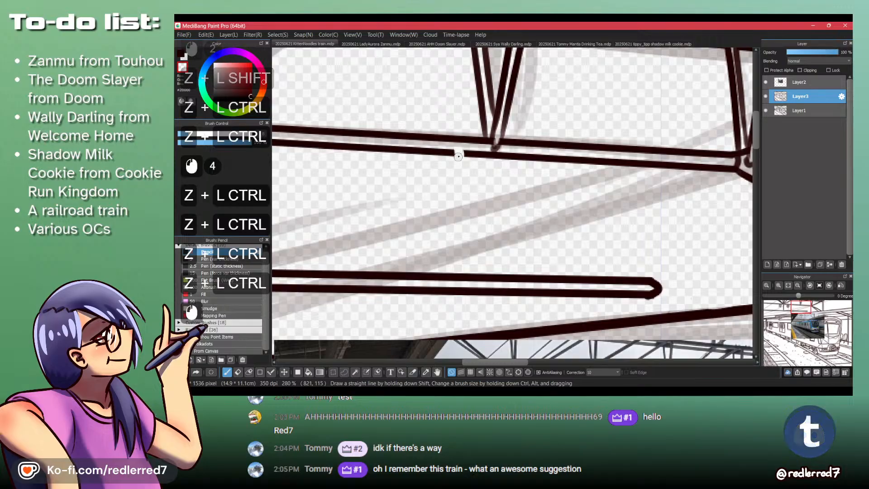
# - Erase two short gaps in the truss's lower edge on either side of the V brace and ink a small rounded clamp in each
pyautogui.moveTo(458, 156); pyautogui.dragTo(448, 156)
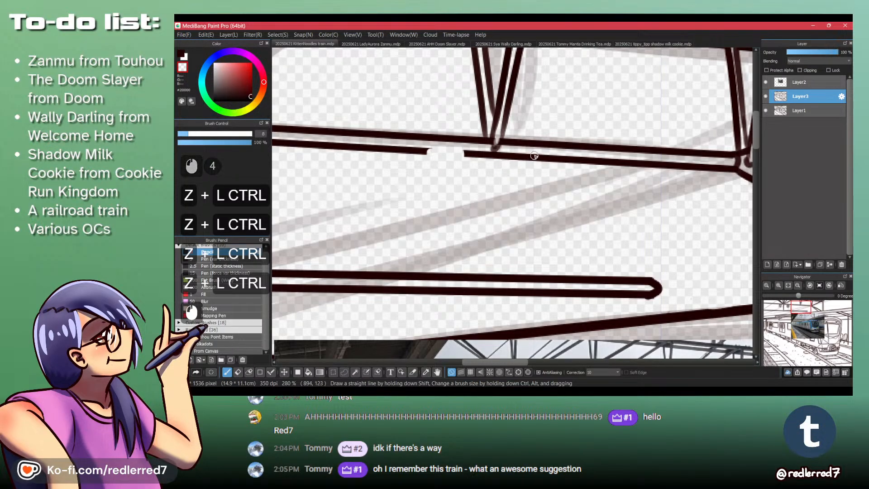
pyautogui.moveTo(534, 156); pyautogui.dragTo(555, 156)
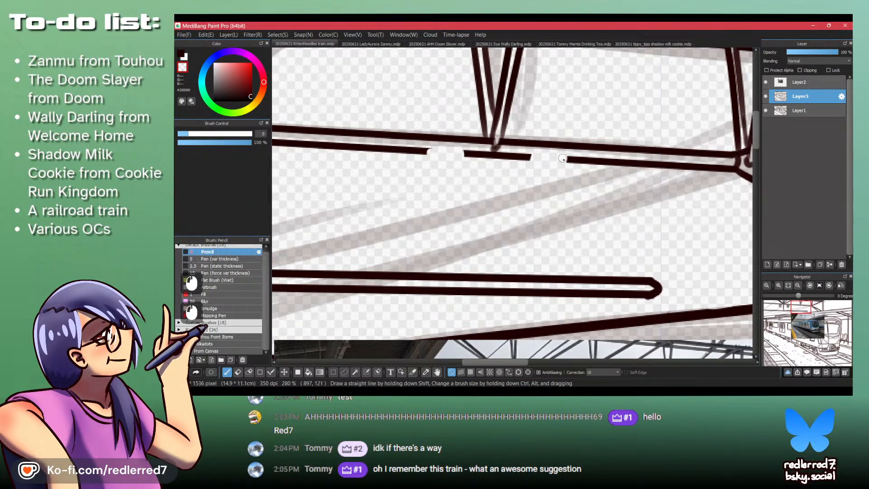
pyautogui.moveTo(424, 155)
pyautogui.mouseDown()
pyautogui.moveTo(429, 146)
pyautogui.moveTo(465, 151)
pyautogui.mouseUp()
pyautogui.hotkey('ctrl', 'z')
pyautogui.hotkey('ctrl', 'z')
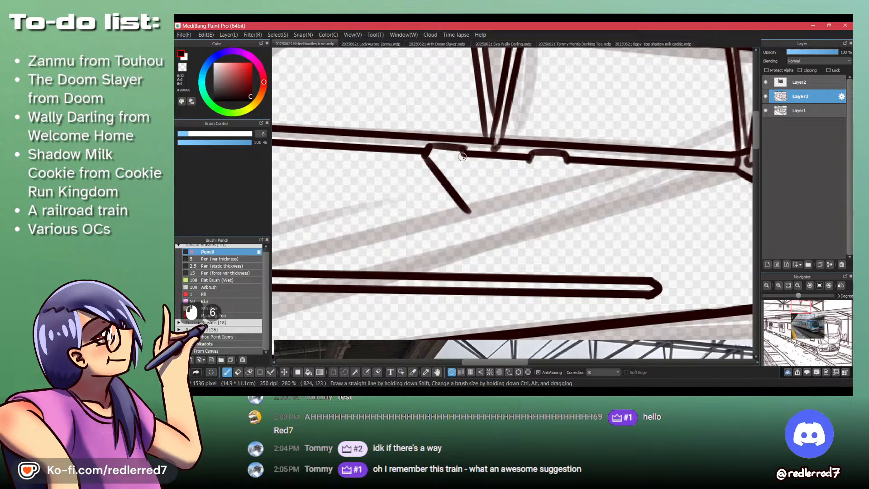
pyautogui.hotkey('ctrl', 'z')
pyautogui.hotkey('ctrl', 'z')
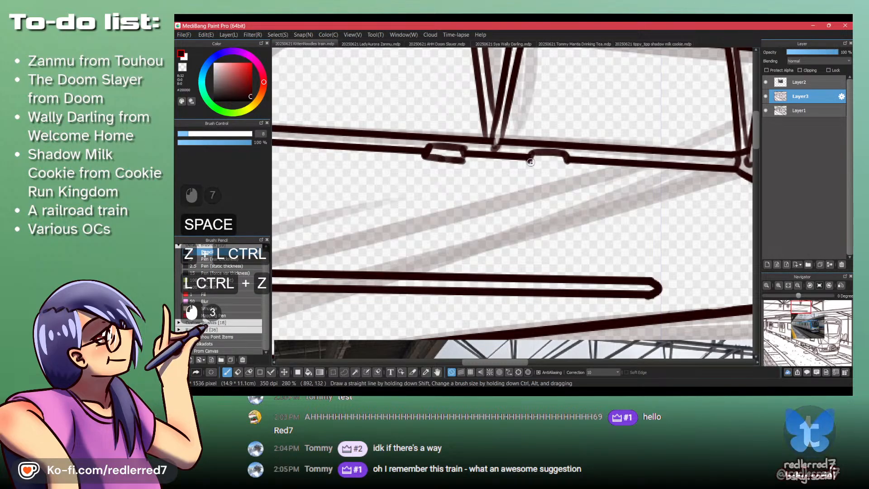
pyautogui.moveTo(529, 158)
pyautogui.mouseDown()
pyautogui.moveTo(564, 162)
pyautogui.moveTo(565, 174)
pyautogui.moveTo(524, 171)
pyautogui.moveTo(559, 172)
pyautogui.mouseUp()
pyautogui.hotkey('shift', 'z')
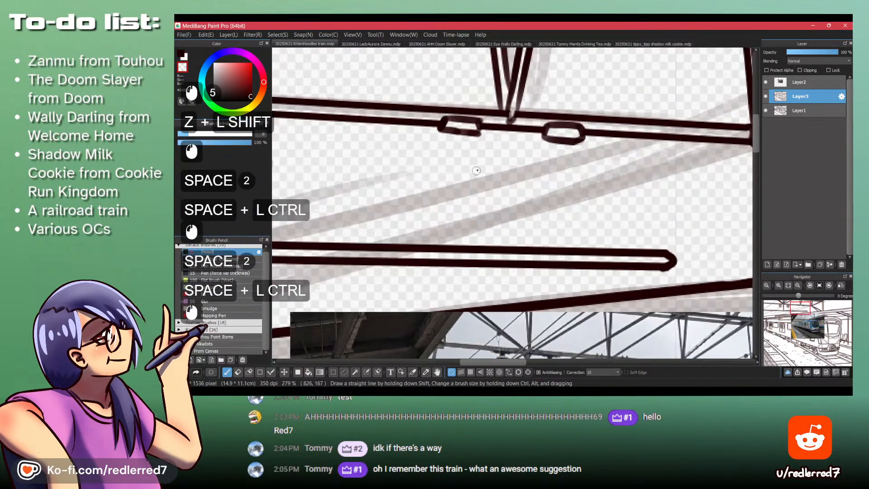
# - Ink two inward-slanting legs below the clamps and join their lower ends with a crossbar to form a trapezoidal hanger
pyautogui.moveTo(461, 132); pyautogui.dragTo(476, 178)
pyautogui.hotkey('shift', 'z')
pyautogui.hotkey('ctrl', 'z')
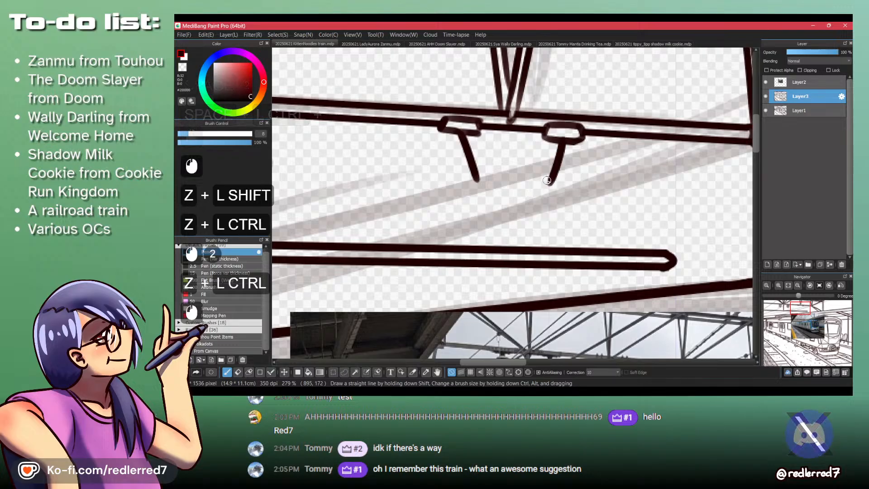
pyautogui.moveTo(549, 182)
pyautogui.mouseDown()
pyautogui.moveTo(475, 182)
pyautogui.moveTo(537, 185)
pyautogui.mouseUp()
pyautogui.hotkey('ctrl', 'z')
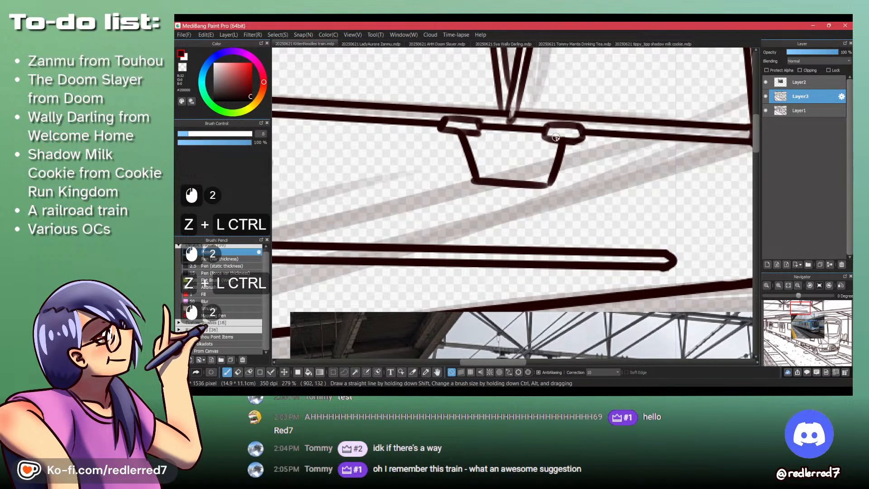
# - Add an inner outline to the hanger and erase the ink between the two edges of its right leg
pyautogui.moveTo(468, 132); pyautogui.dragTo(469, 133)
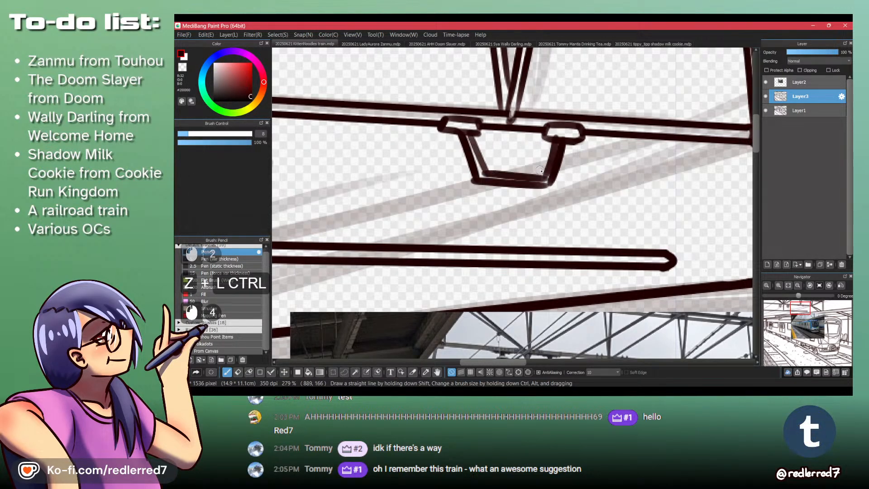
pyautogui.hotkey('shift', 'z')
pyautogui.moveTo(560, 137)
pyautogui.mouseDown()
pyautogui.moveTo(551, 160)
pyautogui.moveTo(558, 138)
pyautogui.moveTo(546, 182)
pyautogui.mouseUp()
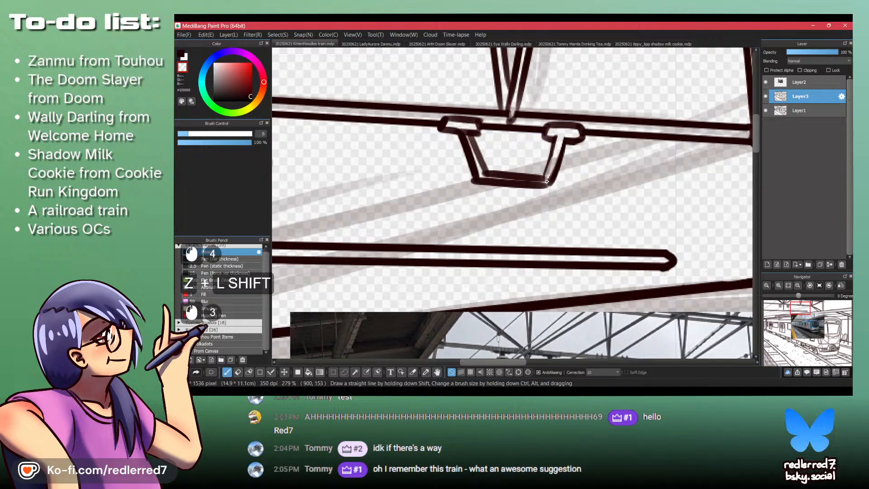
# - Ink a short vertical stroke hanging from the middle of the hanger's crossbar, redrawing it until it sits cleanly
pyautogui.hotkey('ctrl', 'space')
pyautogui.moveTo(467, 140); pyautogui.dragTo(439, 114)
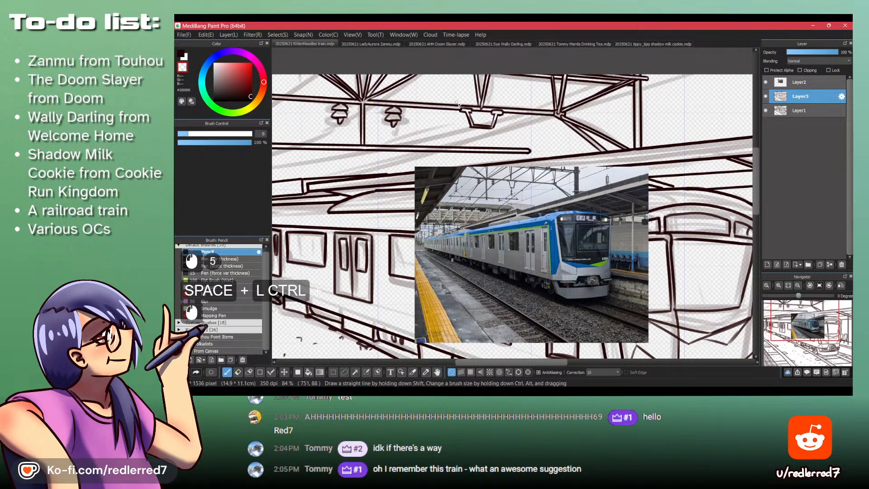
pyautogui.hotkey('ctrl', 'space')
pyautogui.moveTo(457, 103); pyautogui.dragTo(475, 127)
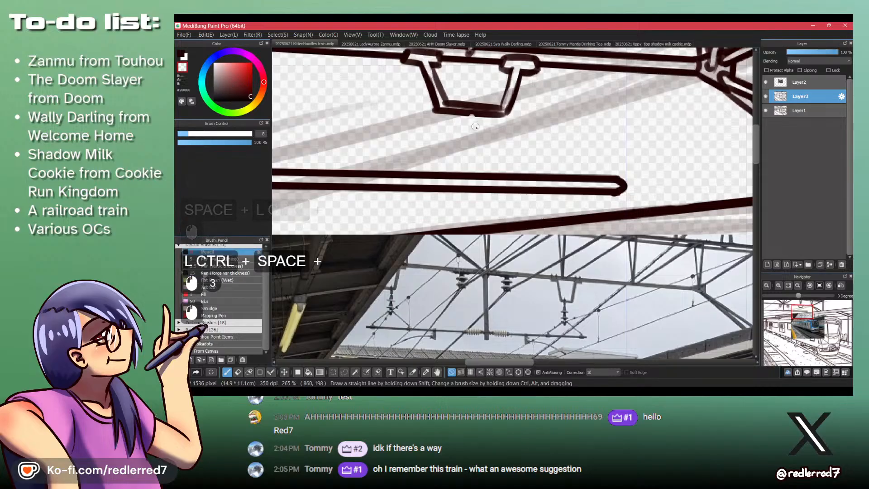
pyautogui.hotkey('shift', 'z')
pyautogui.hotkey('ctrl', 'z')
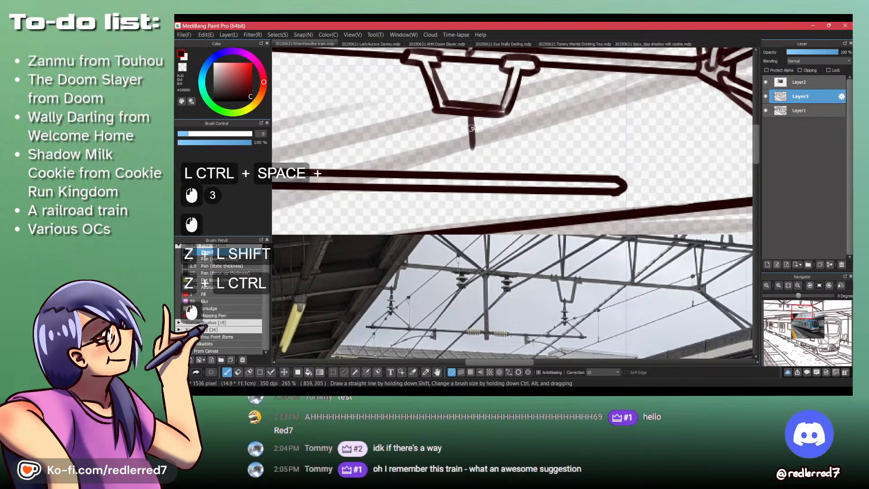
pyautogui.moveTo(473, 114); pyautogui.dragTo(473, 150)
pyautogui.hotkey('ctrl', 'z')
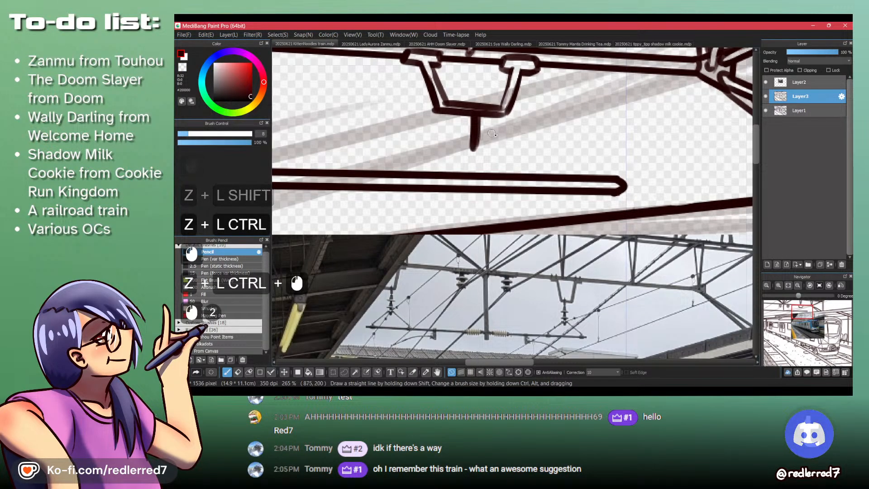
pyautogui.hotkey('ctrl', 'z')
pyautogui.hotkey('ctrl', 'z')
pyautogui.moveTo(466, 115); pyautogui.dragTo(471, 149)
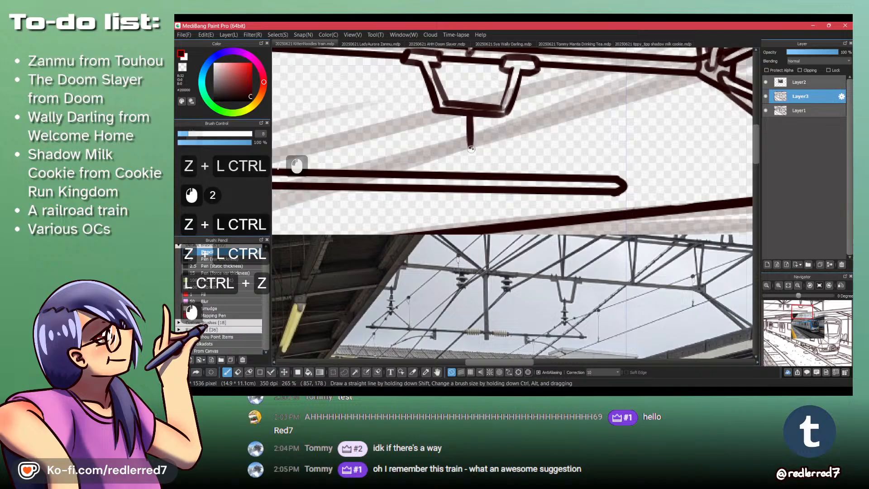
# - Shape the vertical stroke into a narrow two-edged stem tapering to a closed foot
pyautogui.hotkey('shift', 'z')
pyautogui.moveTo(477, 116); pyautogui.dragTo(474, 144)
pyautogui.hotkey('shift', 'z')
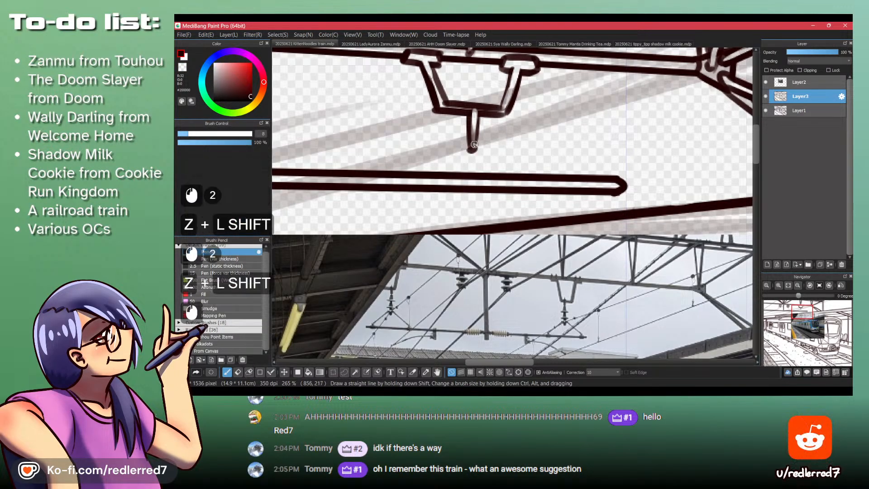
# - Ink slanted braces spreading from the stem's foot down to the horizontal beam on both sides
pyautogui.hotkey('ctrl', 'z')
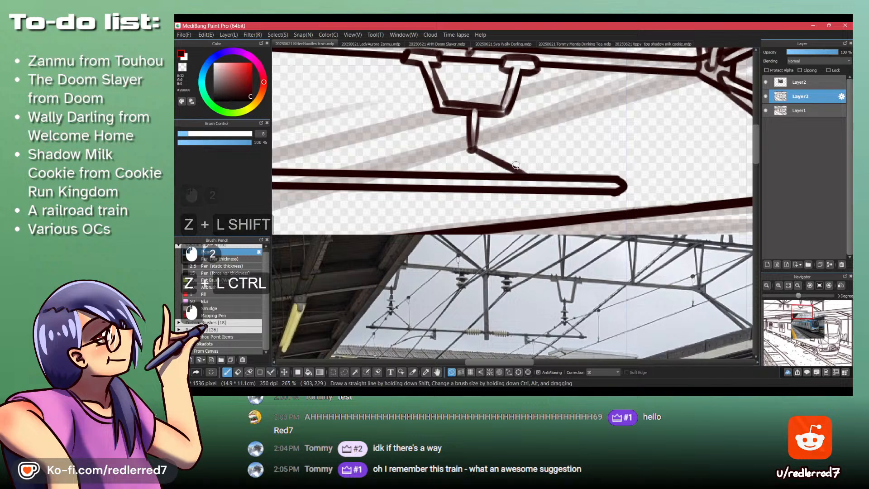
pyautogui.moveTo(528, 130)
pyautogui.mouseDown()
pyautogui.moveTo(492, 181)
pyautogui.moveTo(561, 123)
pyautogui.moveTo(507, 147)
pyautogui.mouseUp()
pyautogui.hotkey('ctrl', 'z')
# - Set the Pencil brush size to 20
pyautogui.moveTo(567, 113)
pyautogui.mouseDown()
pyautogui.moveTo(409, 129)
pyautogui.moveTo(409, 110)
pyautogui.moveTo(385, 110)
pyautogui.moveTo(405, 109)
pyautogui.moveTo(381, 132)
pyautogui.mouseUp()
pyautogui.moveTo(416, 84); pyautogui.dragTo(402, 123)
pyautogui.moveTo(514, 56); pyautogui.dragTo(393, 177)
pyautogui.moveTo(420, 258); pyautogui.dragTo(436, 223)
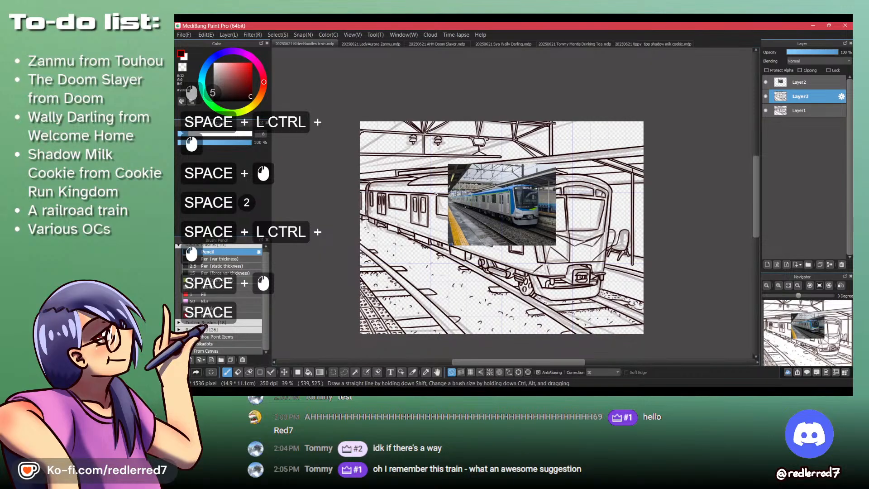
pyautogui.moveTo(434, 192); pyautogui.dragTo(441, 97)
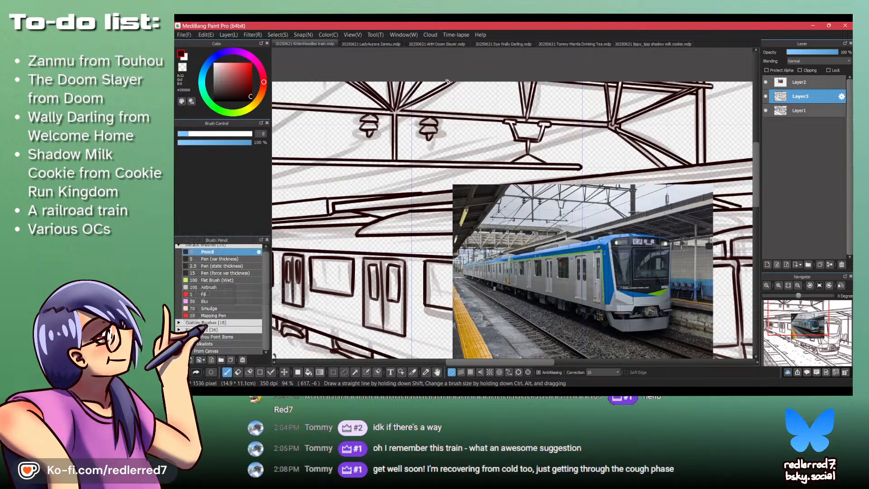
pyautogui.moveTo(447, 82); pyautogui.dragTo(421, 157)
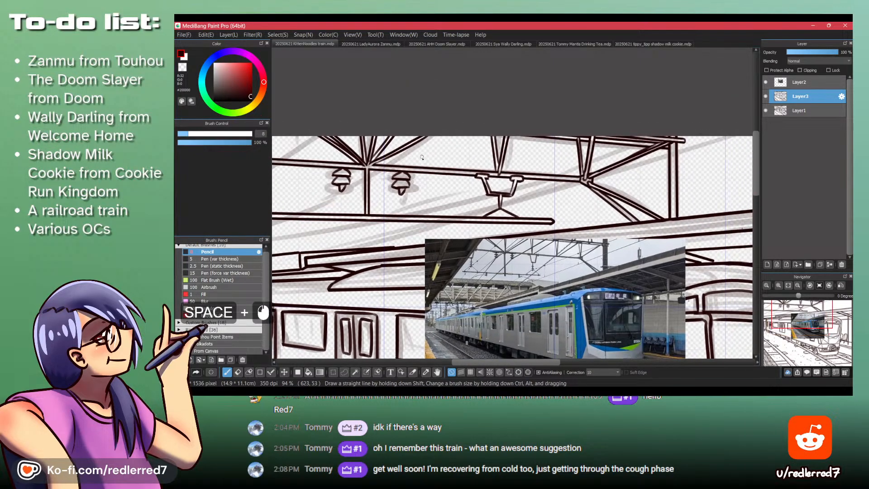
pyautogui.click(259, 134)
pyautogui.write('20')
pyautogui.press('KP_Enter')
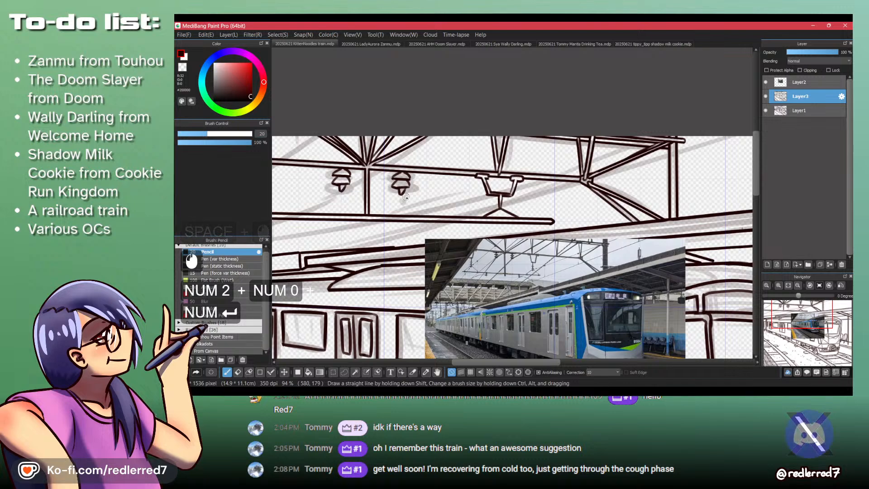
# - Undo the trial wire stroke on the line art and add a new layer above it for the wires
pyautogui.moveTo(405, 197); pyautogui.dragTo(579, 137)
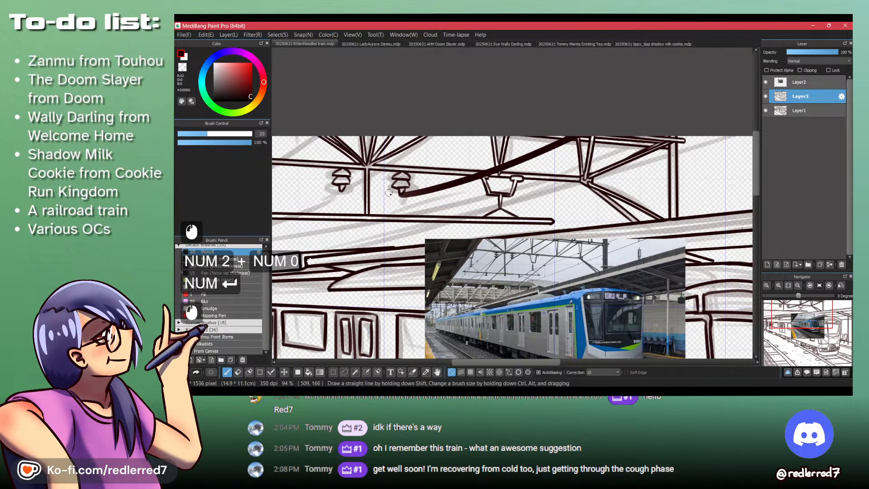
pyautogui.moveTo(388, 192)
pyautogui.mouseDown()
pyautogui.moveTo(473, 155)
pyautogui.moveTo(300, 244)
pyautogui.mouseUp()
pyautogui.hotkey('ctrl', 'z')
pyautogui.press('d')
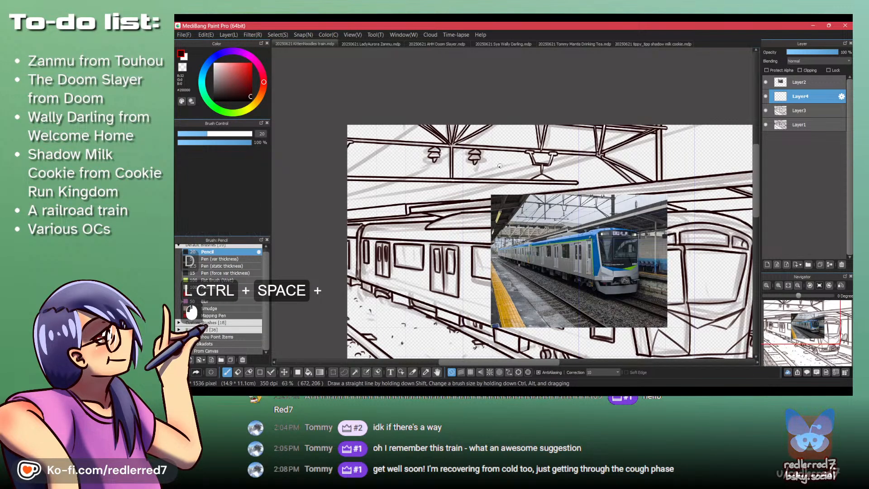
# - Ink thick curved wires on the new layer, sweeping through both insulators from the roof edge down to the left
pyautogui.moveTo(676, 84); pyautogui.dragTo(472, 175)
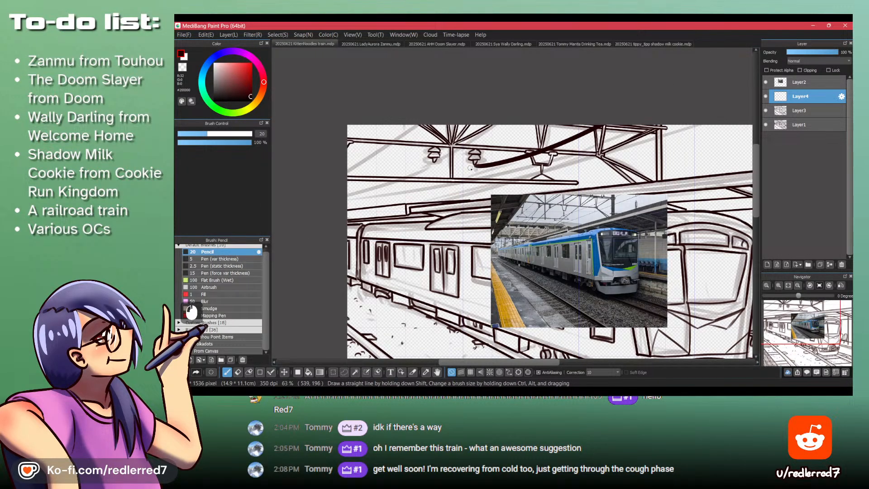
pyautogui.hotkey('ctrl', 'z')
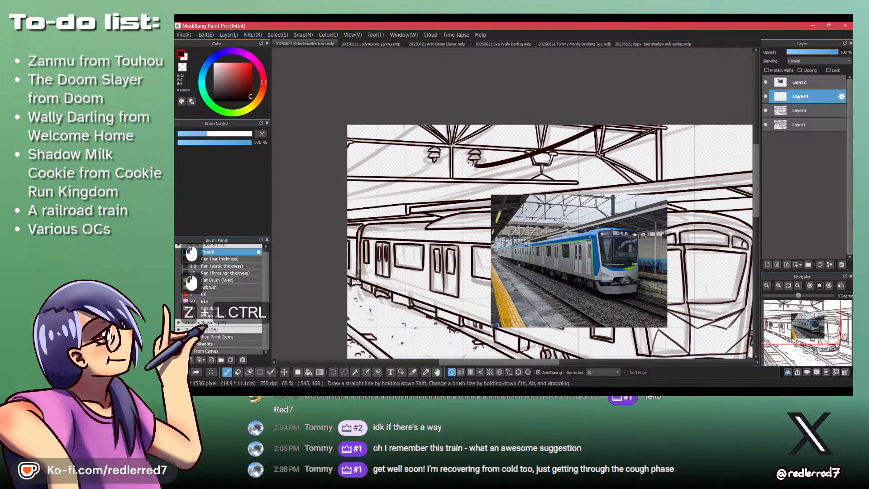
pyautogui.moveTo(471, 163); pyautogui.dragTo(314, 206)
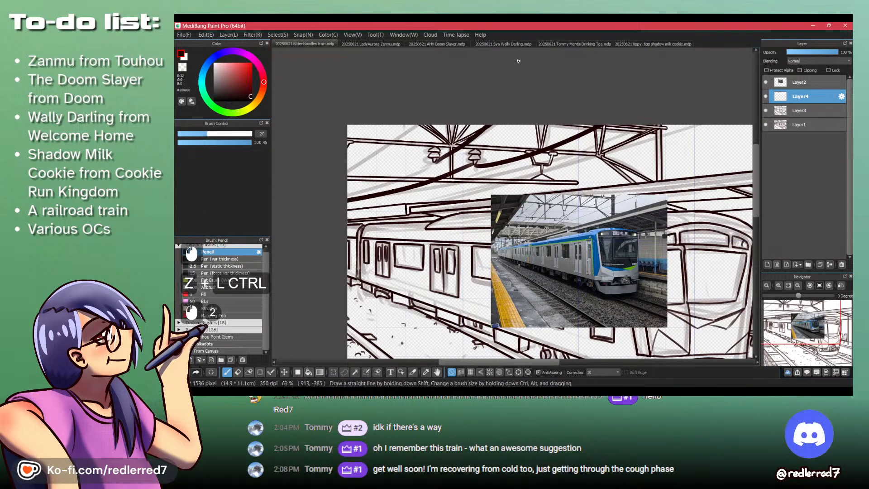
pyautogui.hotkey('ctrl', 'z')
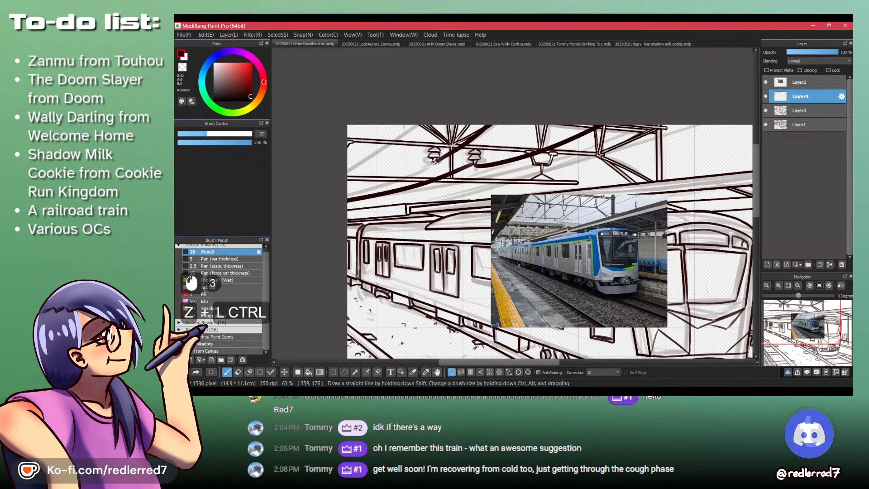
pyautogui.moveTo(388, 183); pyautogui.dragTo(443, 142)
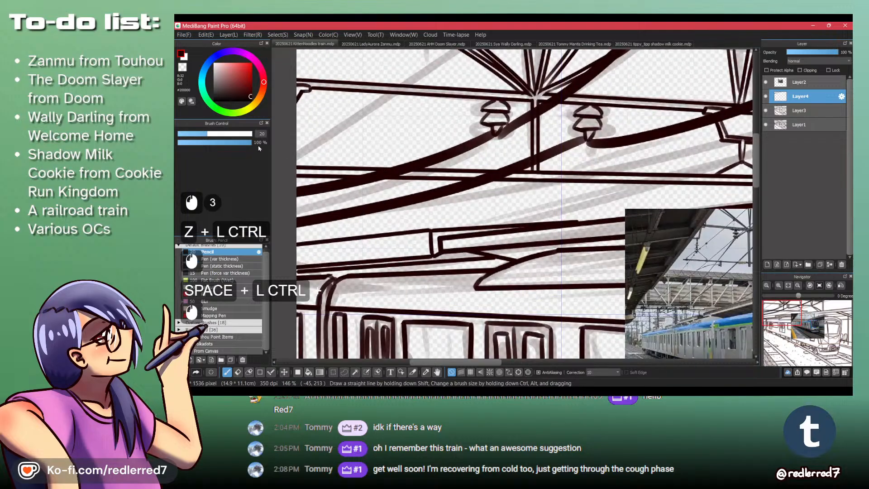
# - Set the Pencil brush size to 10
pyautogui.click(260, 134)
pyautogui.write('10')
pyautogui.press('Return')
# - Try erasing the thick wires where they cross the horizontal beam, and clear them all from the wire layer
pyautogui.hotkey('shift', 'z')
pyautogui.click(475, 175)
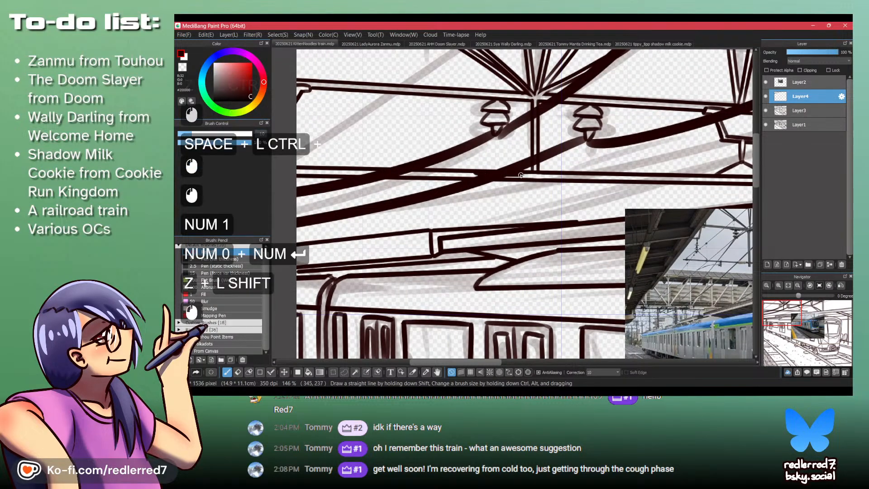
pyautogui.hotkey('shift', 'z')
pyautogui.hotkey('ctrl', 'z')
pyautogui.hotkey('ctrl', 'z')
pyautogui.hotkey('ctrl', 'y')
pyautogui.click(473, 176)
pyautogui.click(473, 177)
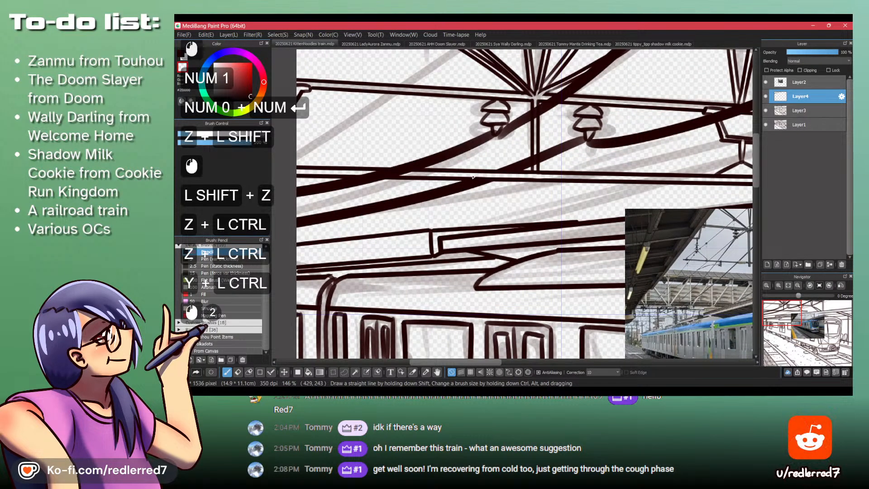
pyautogui.click(484, 176)
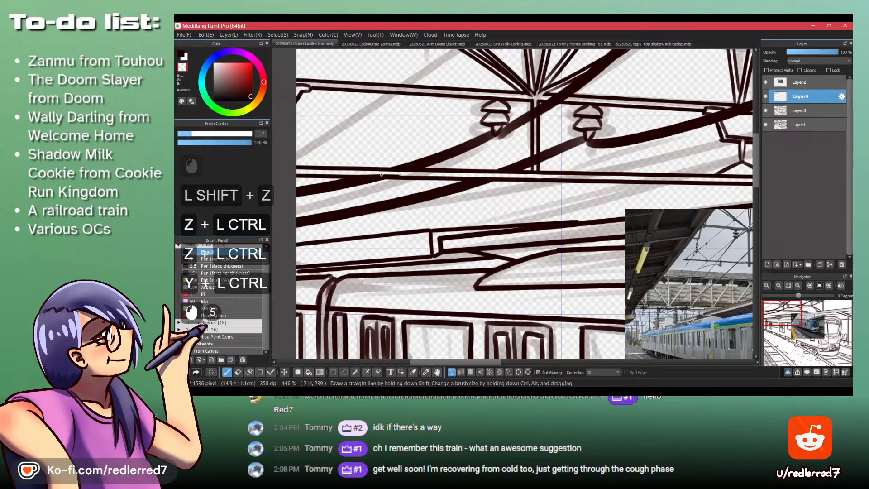
pyautogui.moveTo(416, 136); pyautogui.dragTo(368, 124)
pyautogui.press('Delete')
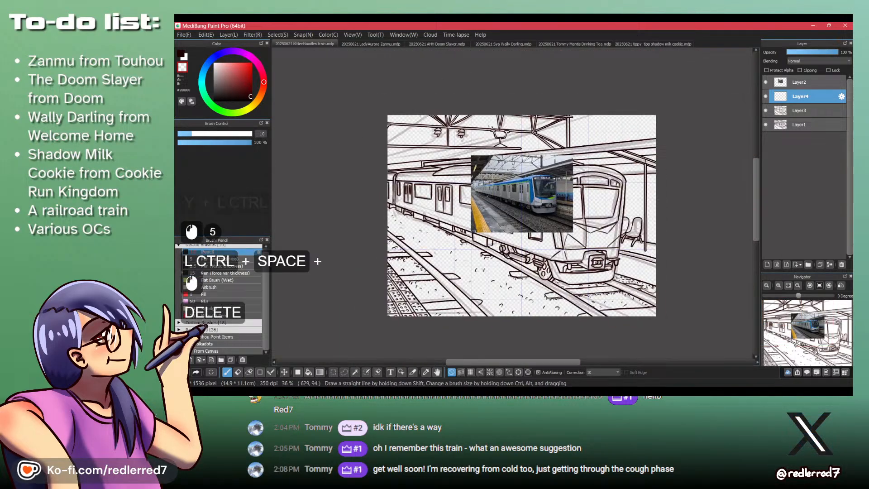
# - Ink a thin wire through the right insulator, rising to the roof edge and curving down to the canvas's left side
pyautogui.moveTo(467, 135)
pyautogui.mouseDown()
pyautogui.moveTo(495, 136)
pyautogui.moveTo(459, 135)
pyautogui.moveTo(676, 29)
pyautogui.mouseUp()
pyautogui.click(454, 137)
pyautogui.press('z')
pyautogui.hotkey('ctrl', 'z')
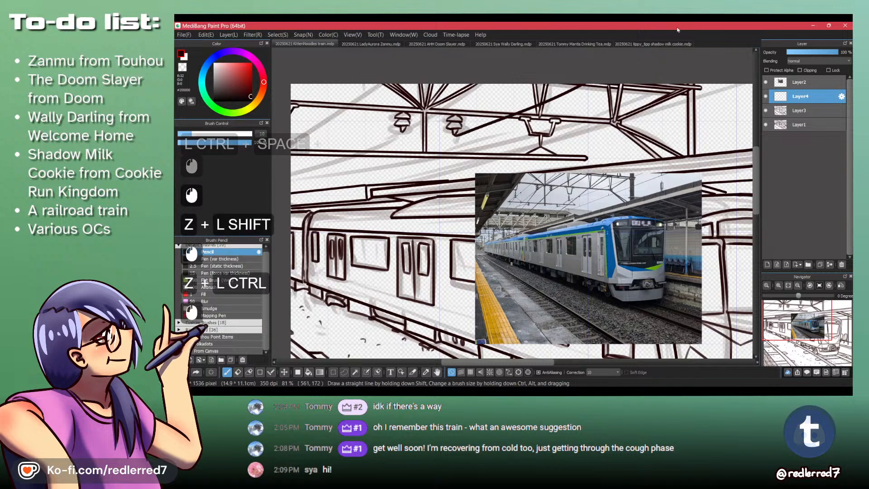
pyautogui.moveTo(342, 173); pyautogui.dragTo(369, 197)
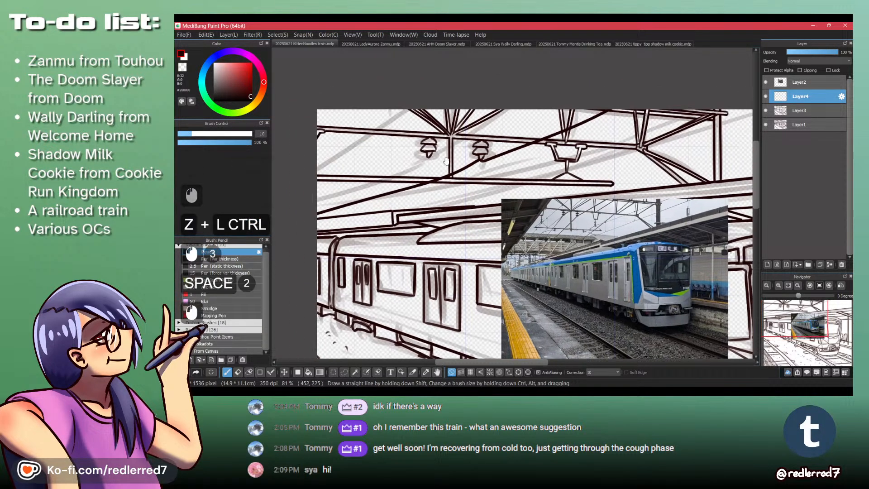
pyautogui.hotkey('ctrl', 'z')
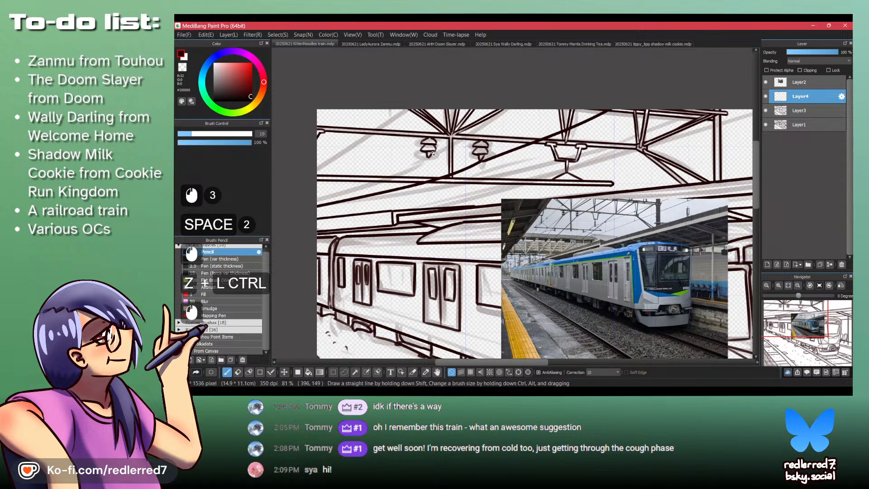
# - Ink a matching thin wire through the left insulator, redrawing its lower part until it curves cleanly down to the left
pyautogui.moveTo(430, 158); pyautogui.dragTo(506, 106)
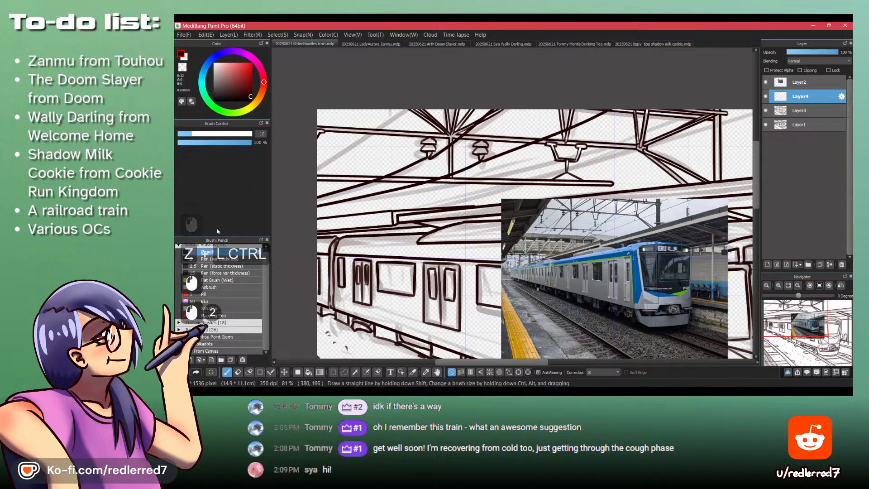
pyautogui.moveTo(433, 158); pyautogui.dragTo(471, 156)
pyautogui.hotkey('ctrl', 'z')
pyautogui.hotkey('ctrl', 'z')
pyautogui.moveTo(418, 137)
pyautogui.mouseDown()
pyautogui.moveTo(401, 141)
pyautogui.moveTo(549, 38)
pyautogui.mouseUp()
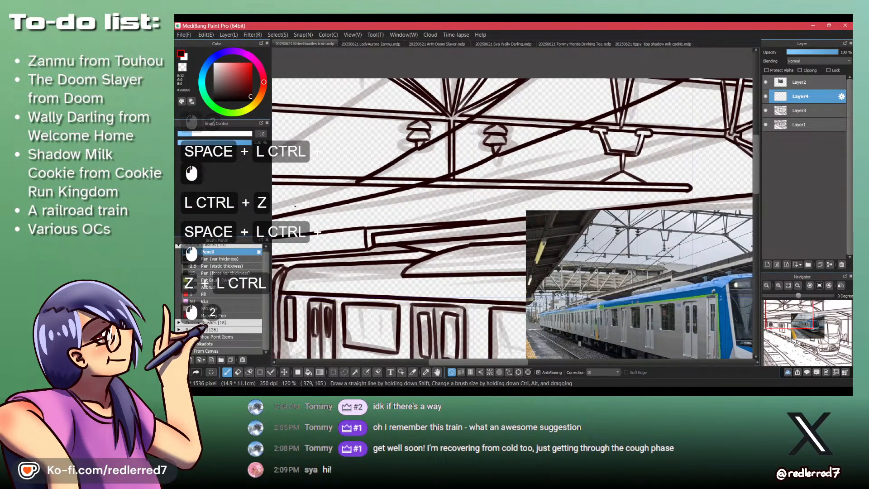
# - Erase the parts of the thin wires that overlap the horizontal beam, using the transparent colour
pyautogui.hotkey('shift', 'z')
pyautogui.moveTo(295, 207)
pyautogui.mouseDown()
pyautogui.moveTo(334, 179)
pyautogui.moveTo(438, 196)
pyautogui.moveTo(523, 198)
pyautogui.mouseUp()
pyautogui.moveTo(421, 196)
pyautogui.mouseDown()
pyautogui.moveTo(474, 196)
pyautogui.moveTo(358, 186)
pyautogui.mouseUp()
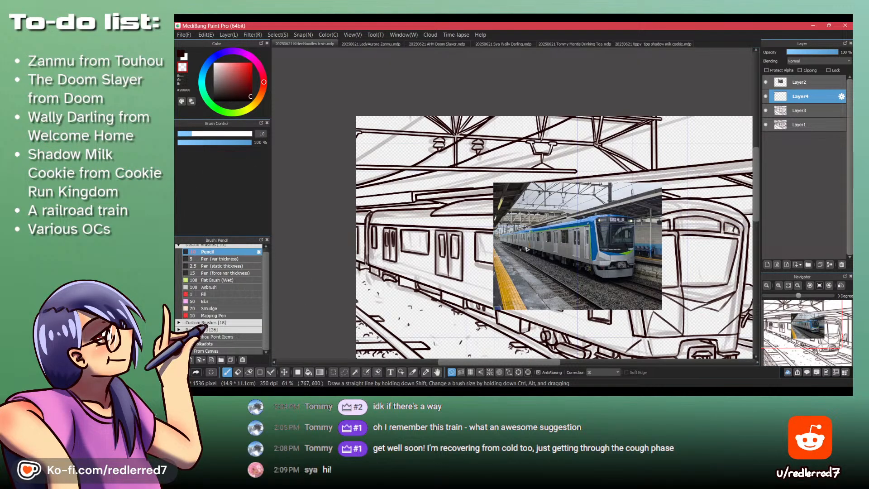
# - Check the hanger in the reference photo and, on Layer3, ink an insulator disc around the upper part of its stem
pyautogui.moveTo(526, 248); pyautogui.dragTo(470, 218)
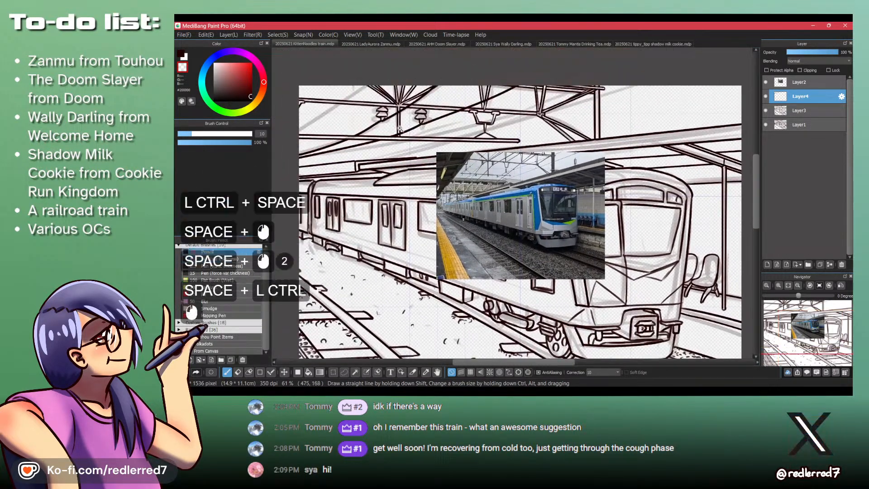
pyautogui.moveTo(400, 129); pyautogui.dragTo(548, 131)
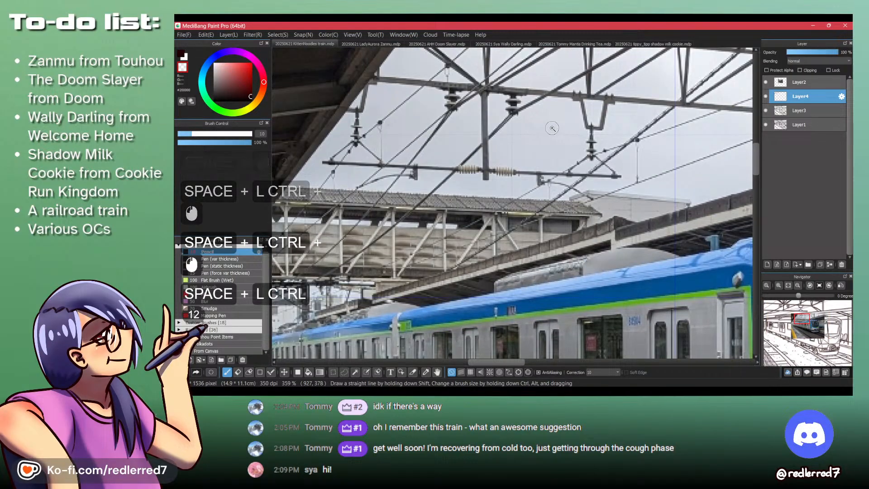
pyautogui.moveTo(546, 101); pyautogui.dragTo(505, 88)
pyautogui.moveTo(529, 63); pyautogui.dragTo(457, 186)
pyautogui.moveTo(472, 152); pyautogui.dragTo(466, 162)
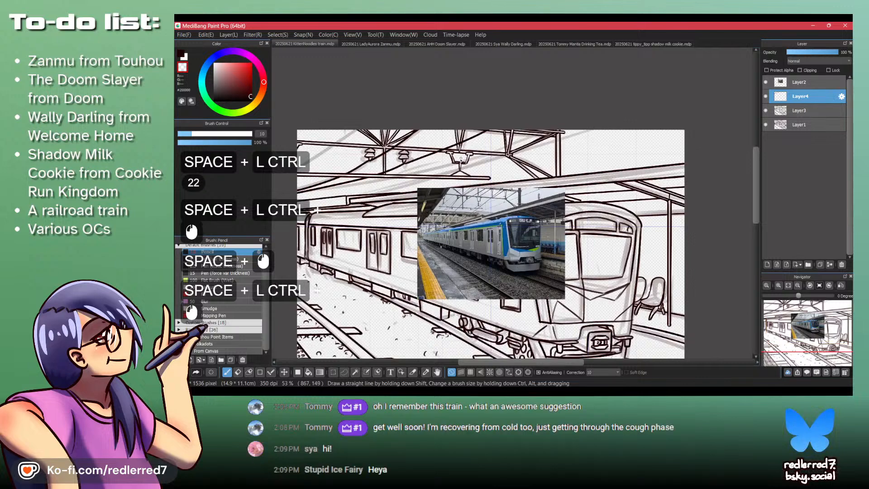
pyautogui.click(461, 164)
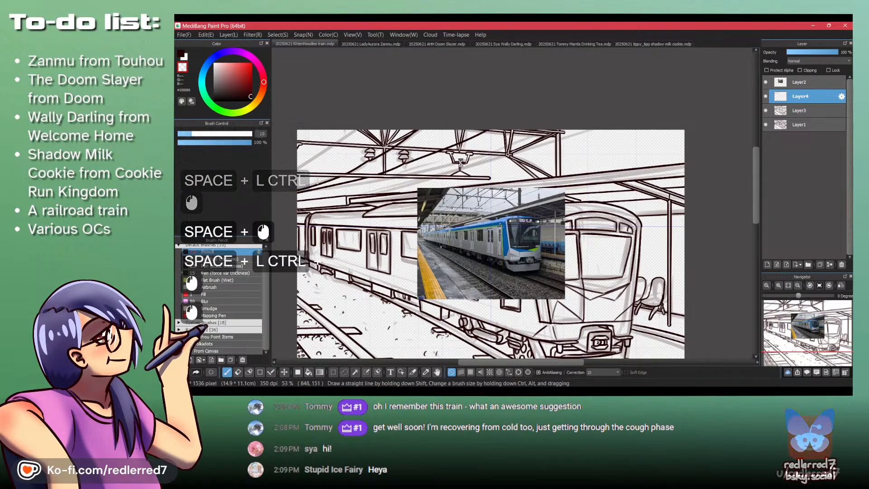
pyautogui.moveTo(475, 171); pyautogui.dragTo(520, 169)
pyautogui.hotkey('shift', 'z')
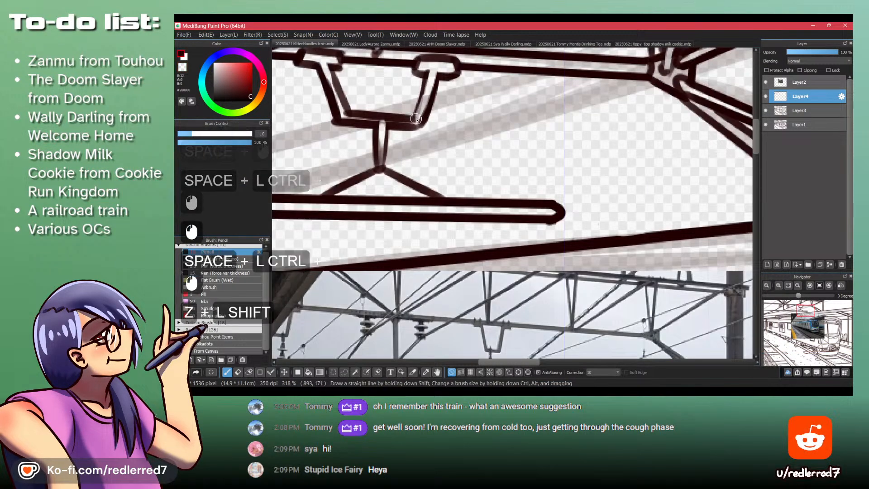
pyautogui.click(798, 111)
pyautogui.hotkey('shift', 'z')
pyautogui.click(390, 131)
pyautogui.hotkey('shift', 'z')
pyautogui.moveTo(376, 130)
pyautogui.mouseDown()
pyautogui.moveTo(374, 138)
pyautogui.moveTo(387, 138)
pyautogui.mouseUp()
pyautogui.moveTo(376, 135)
pyautogui.mouseDown()
pyautogui.moveTo(386, 135)
pyautogui.moveTo(381, 145)
pyautogui.mouseUp()
# - Trim the hanger's stem below the upper disc and ink a smaller second disc beneath it
pyautogui.hotkey('shift', 'z')
pyautogui.moveTo(382, 143); pyautogui.dragTo(380, 155)
pyautogui.hotkey('shift', 'z')
pyautogui.click(372, 150)
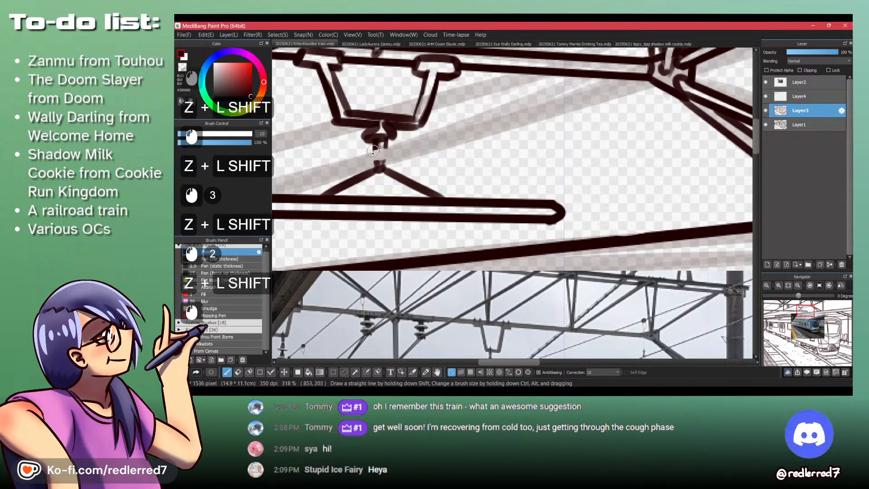
pyautogui.moveTo(392, 94); pyautogui.dragTo(327, 109)
pyautogui.moveTo(327, 113); pyautogui.dragTo(423, 214)
# - On Layer4, ink a thin wire through the hanger, rising to the roof edge and running down to the left
pyautogui.click(785, 98)
pyautogui.moveTo(487, 199); pyautogui.dragTo(430, 167)
pyautogui.hotkey('shift', 'z')
pyautogui.click(554, 111)
pyautogui.hotkey('shift', 'z')
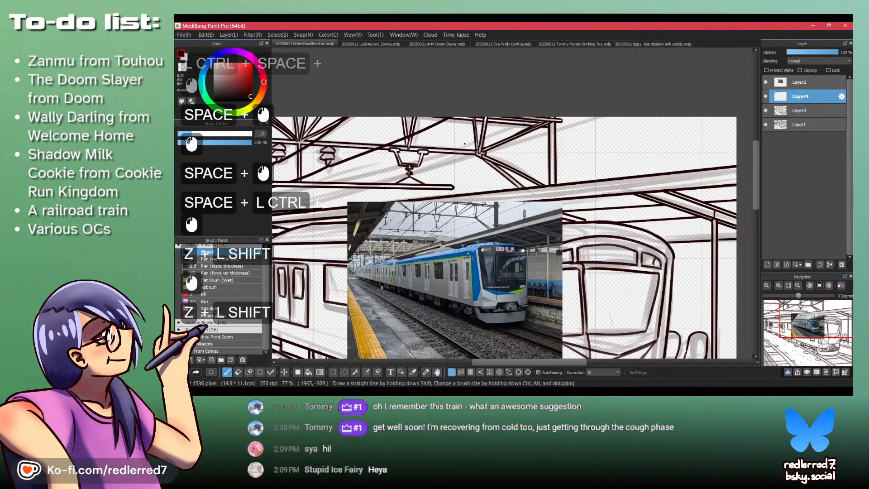
pyautogui.click(413, 164)
pyautogui.hotkey('ctrl', 'z')
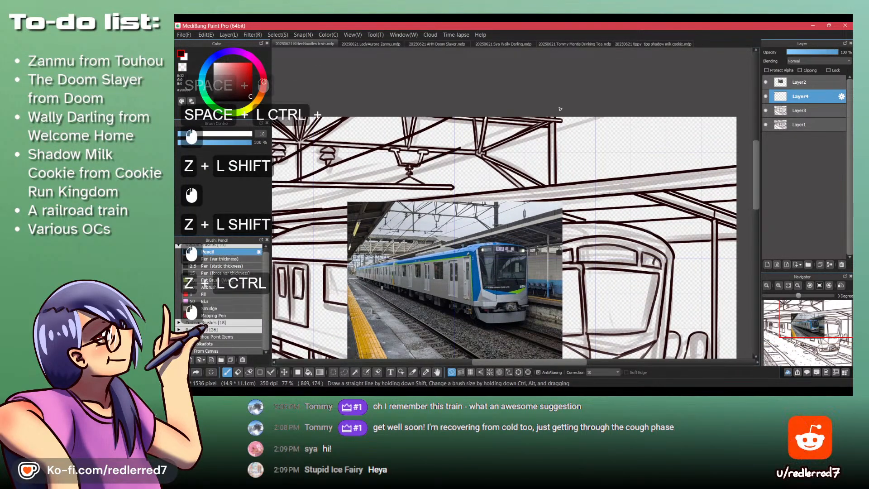
pyautogui.moveTo(367, 171)
pyautogui.mouseDown()
pyautogui.moveTo(601, 122)
pyautogui.moveTo(522, 153)
pyautogui.mouseUp()
pyautogui.moveTo(620, 129); pyautogui.dragTo(674, 127)
# - Erase the hanger wire where it crosses the horizontal beam
pyautogui.hotkey('shift', 'z')
pyautogui.click(497, 155)
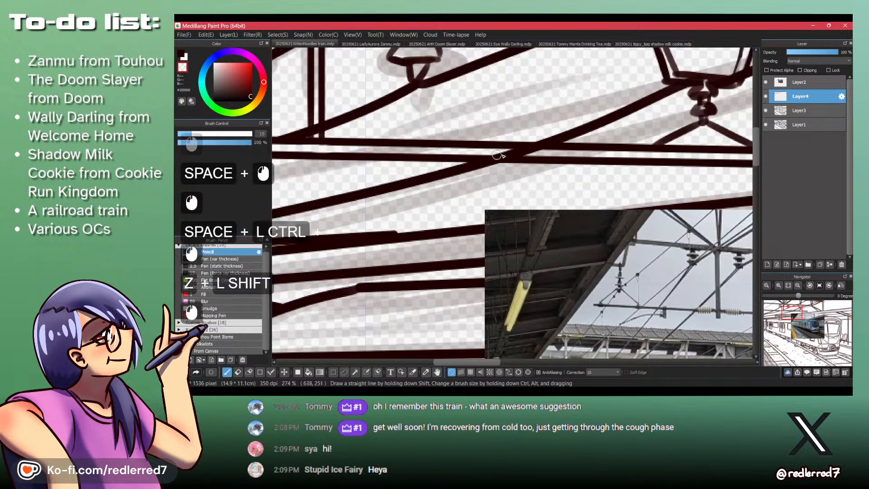
pyautogui.moveTo(531, 119); pyautogui.dragTo(487, 124)
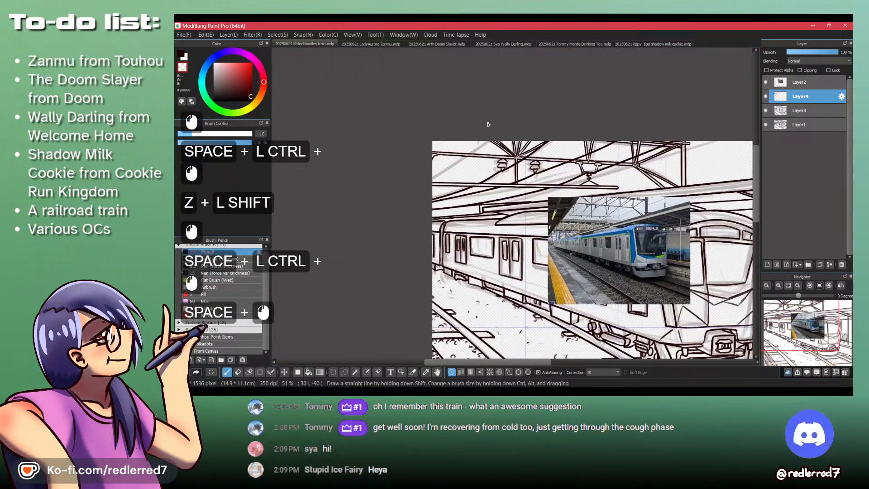
# - Ink another thin wire slanting up from the canvas's left edge to its top edge
pyautogui.hotkey('shift', 'z')
pyautogui.moveTo(433, 174); pyautogui.dragTo(491, 139)
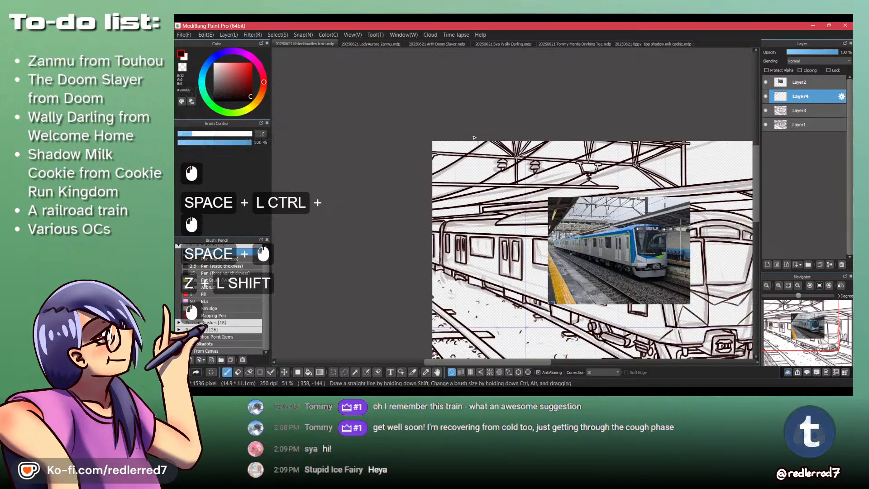
# - On Layer3, ink a row of coiled insulator rings on the horizontal beam just right of the vertical post, following the reference photo
pyautogui.moveTo(610, 248); pyautogui.dragTo(635, 236)
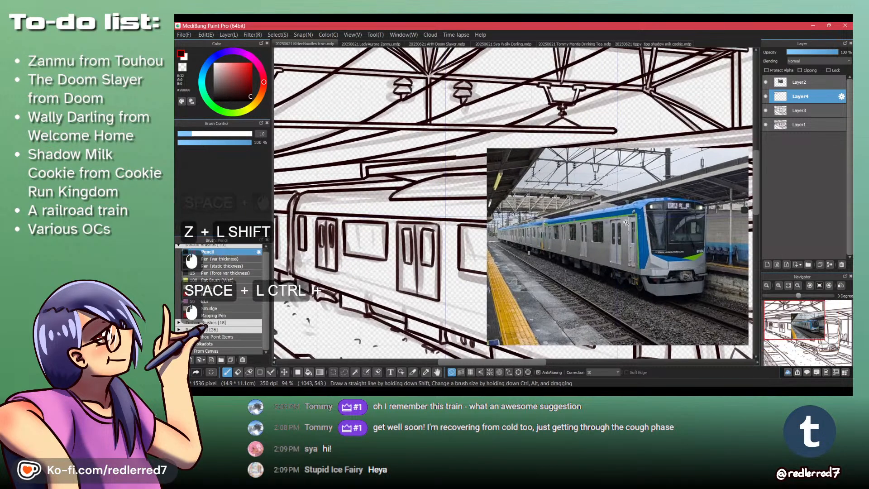
pyautogui.moveTo(607, 156); pyautogui.dragTo(612, 139)
pyautogui.moveTo(582, 203); pyautogui.dragTo(610, 164)
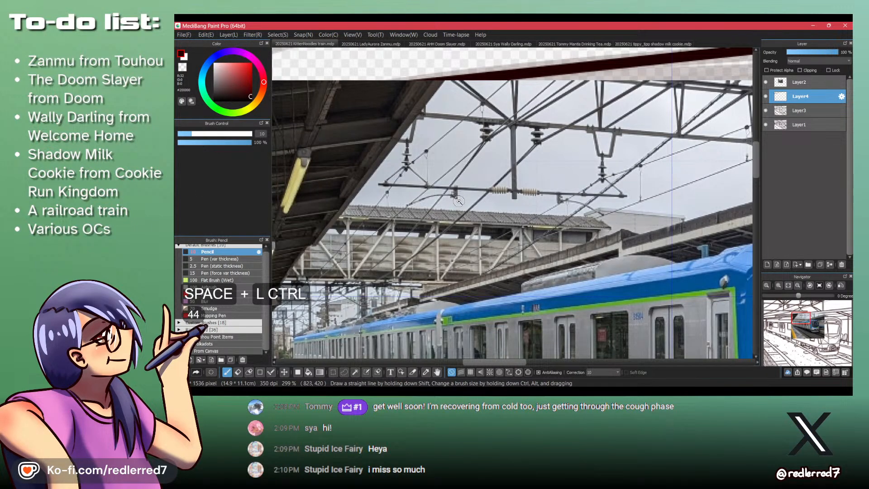
pyautogui.moveTo(475, 176); pyautogui.dragTo(427, 199)
pyautogui.moveTo(451, 115); pyautogui.dragTo(545, 159)
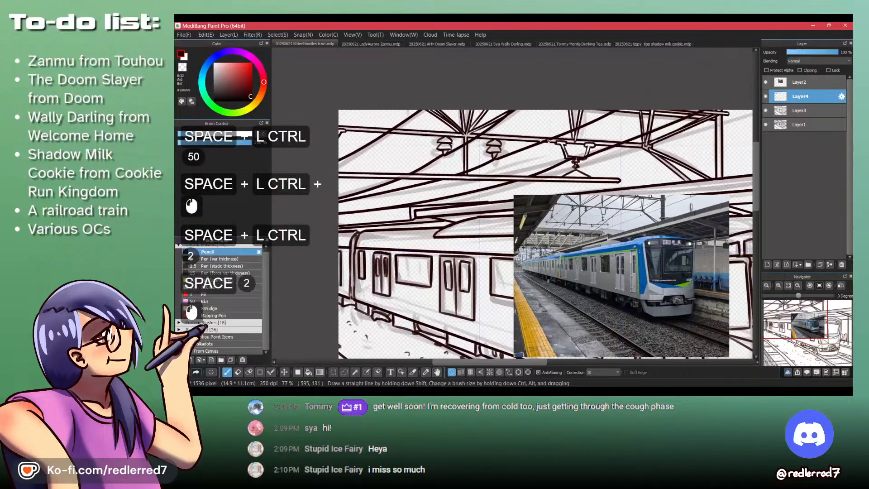
pyautogui.click(797, 110)
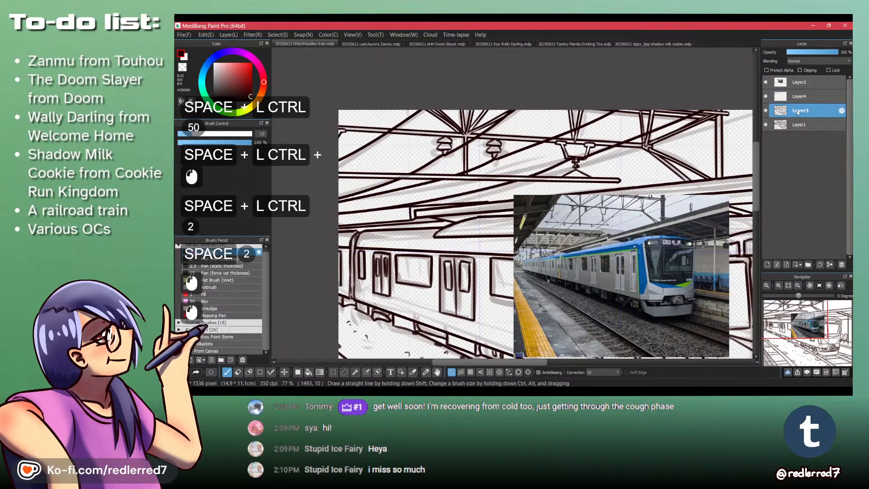
pyautogui.moveTo(434, 177)
pyautogui.mouseDown()
pyautogui.moveTo(462, 176)
pyautogui.moveTo(455, 187)
pyautogui.moveTo(468, 165)
pyautogui.moveTo(447, 168)
pyautogui.mouseUp()
pyautogui.press('z')
pyautogui.press('z')
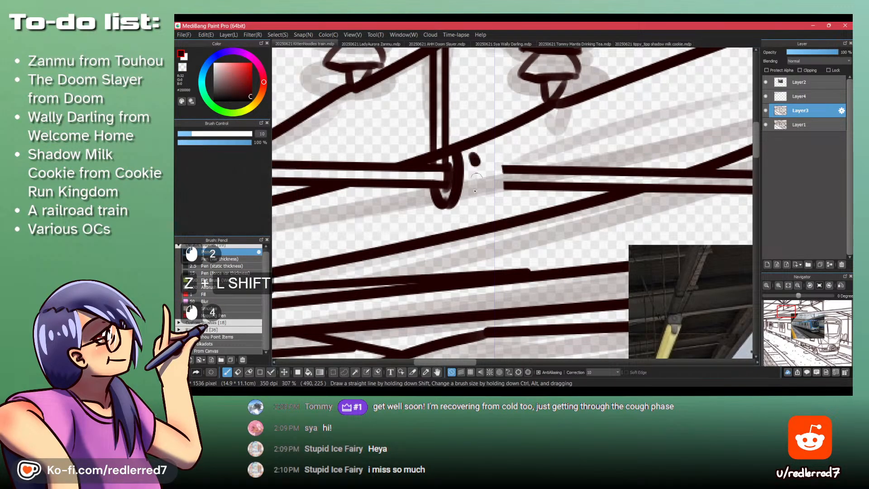
pyautogui.moveTo(484, 156); pyautogui.dragTo(495, 169)
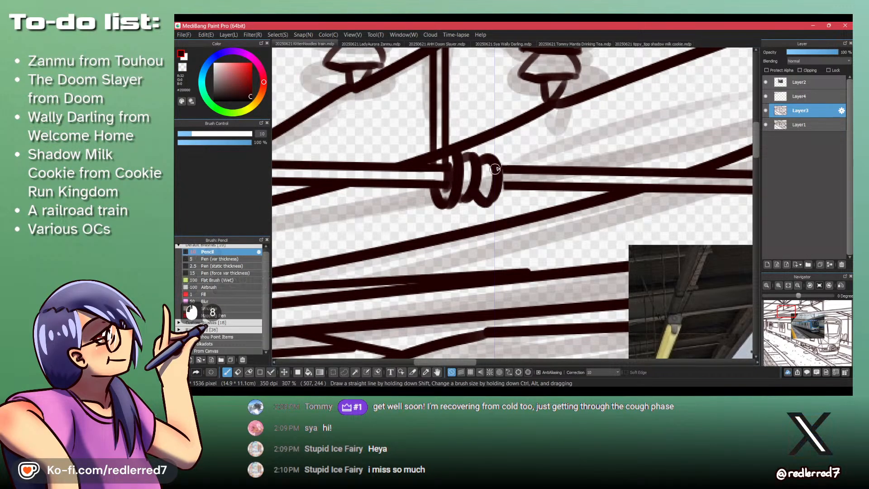
# - Erase a gap in the horizontal beam just left of the vertical post
pyautogui.hotkey('shift', 'z')
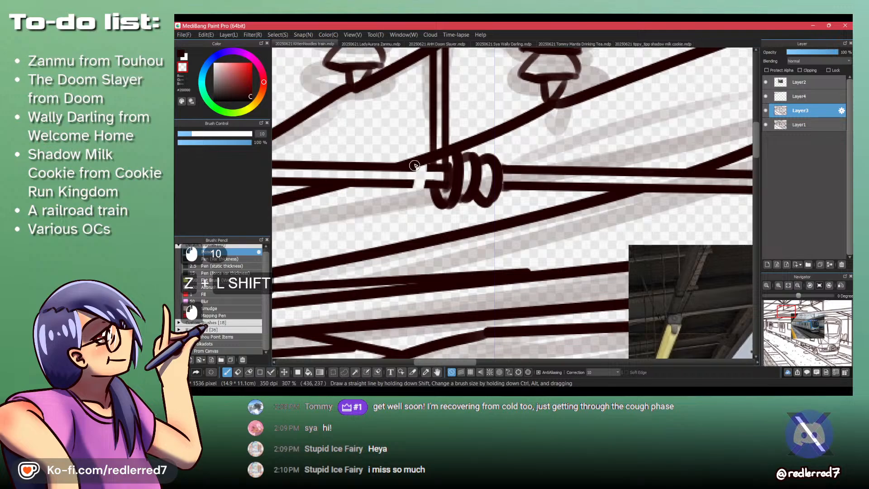
pyautogui.moveTo(440, 130); pyautogui.dragTo(503, 177)
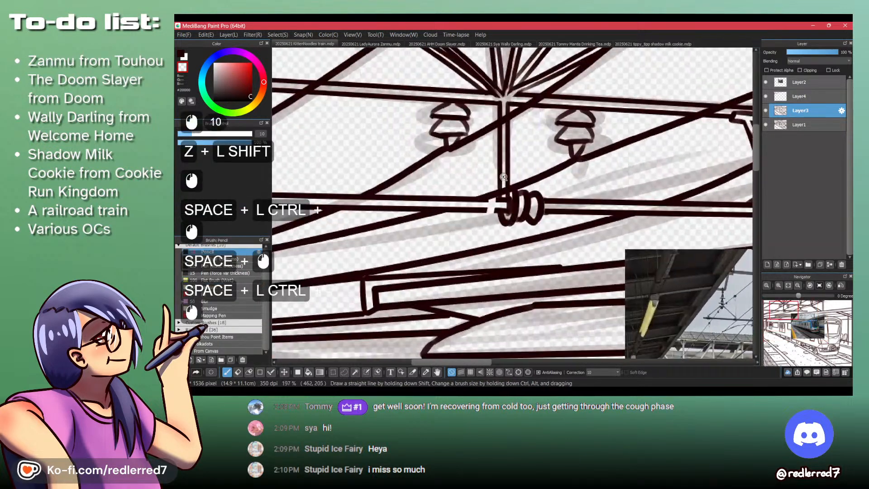
pyautogui.keyDown('ctrl'); pyautogui.click(495, 190); pyautogui.keyUp('ctrl')
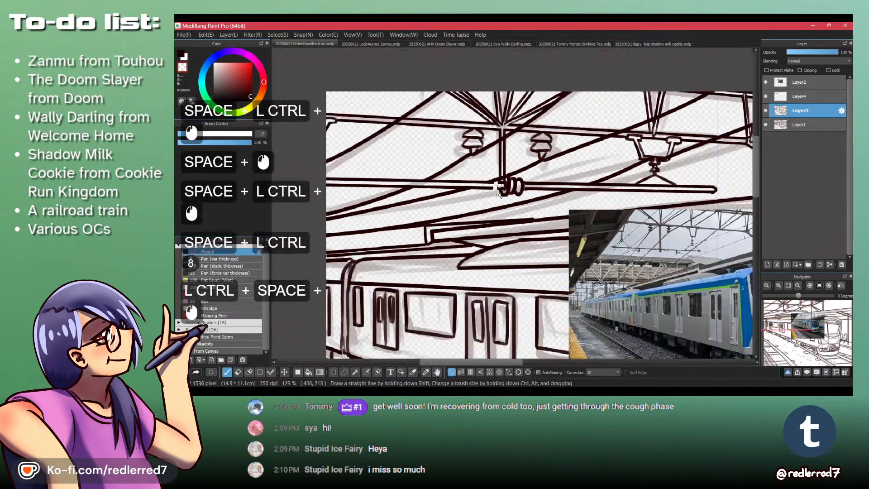
pyautogui.keyDown('ctrl'); pyautogui.click(492, 187); pyautogui.keyUp('ctrl')
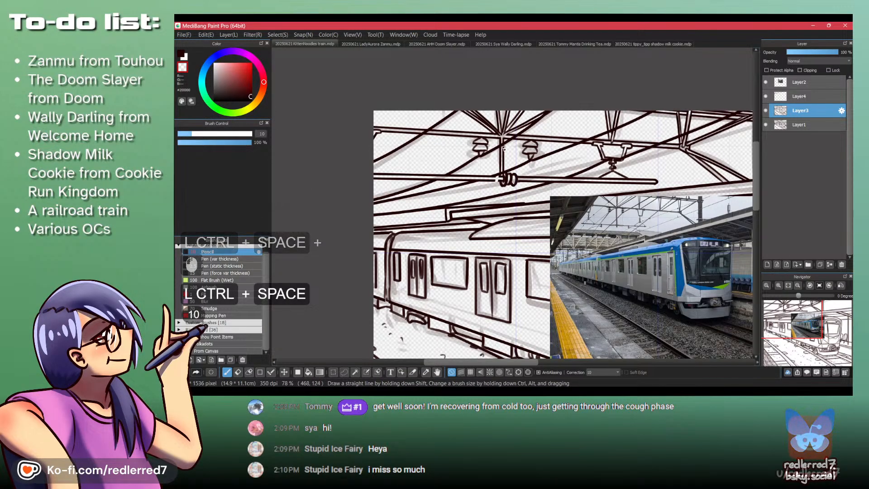
pyautogui.keyDown('ctrl'); pyautogui.click(503, 160); pyautogui.keyUp('ctrl')
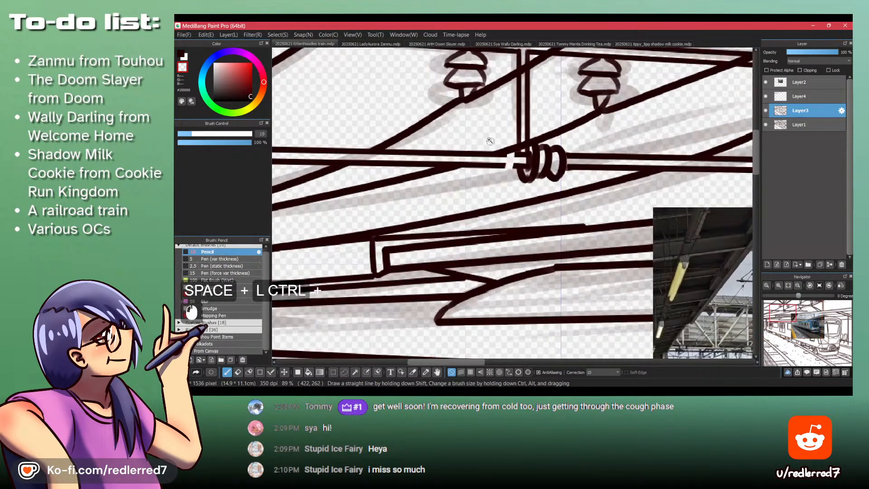
pyautogui.keyDown('ctrl'); pyautogui.click(504, 163); pyautogui.keyUp('ctrl')
pyautogui.moveTo(506, 158)
pyautogui.mouseDown()
pyautogui.moveTo(507, 138)
pyautogui.moveTo(509, 179)
pyautogui.moveTo(497, 166)
pyautogui.moveTo(496, 143)
pyautogui.moveTo(496, 175)
pyautogui.moveTo(493, 167)
pyautogui.mouseUp()
# - Hide Layer4 and ink a matching row of coiled insulator rings in the beam gap left of the post
pyautogui.hotkey('shift', 'z')
pyautogui.hotkey('shift', 'z')
pyautogui.hotkey('shift', 'z')
pyautogui.click(766, 96)
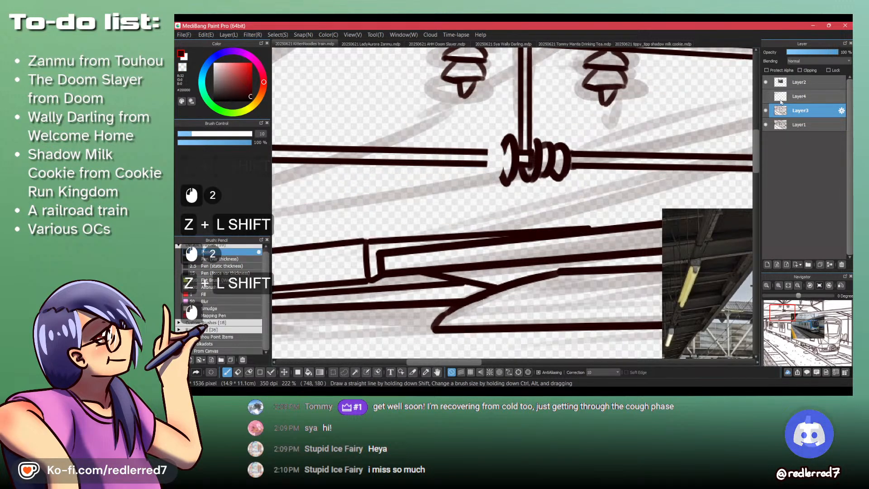
pyautogui.click(791, 97)
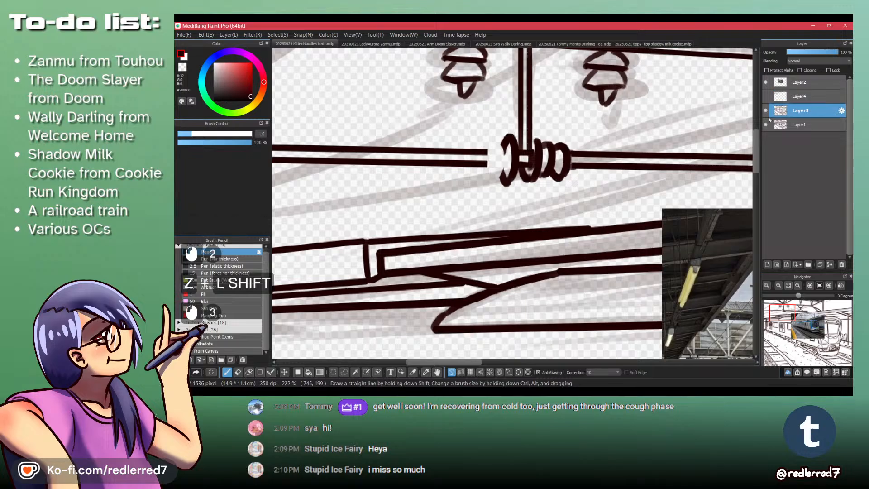
pyautogui.moveTo(490, 149); pyautogui.dragTo(493, 181)
pyautogui.hotkey('shift', 'z')
pyautogui.moveTo(486, 147); pyautogui.dragTo(479, 183)
pyautogui.hotkey('shift', 'z')
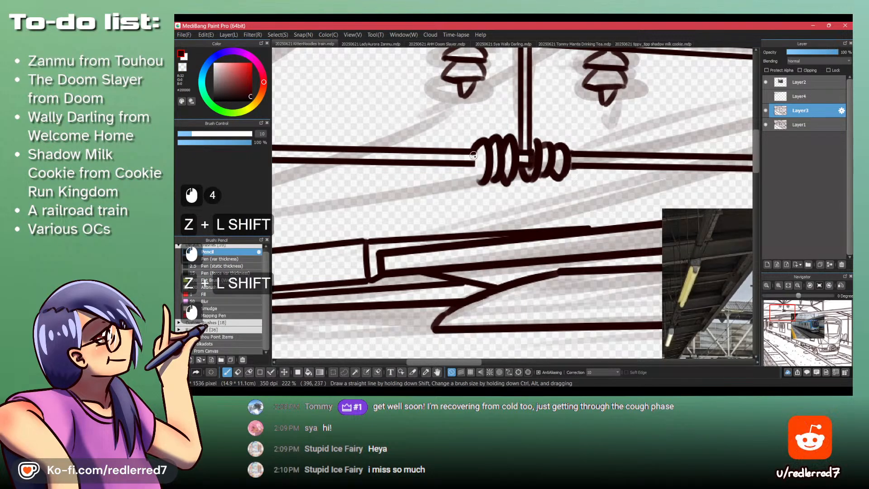
pyautogui.hotkey('ctrl', 'z')
pyautogui.click(470, 153)
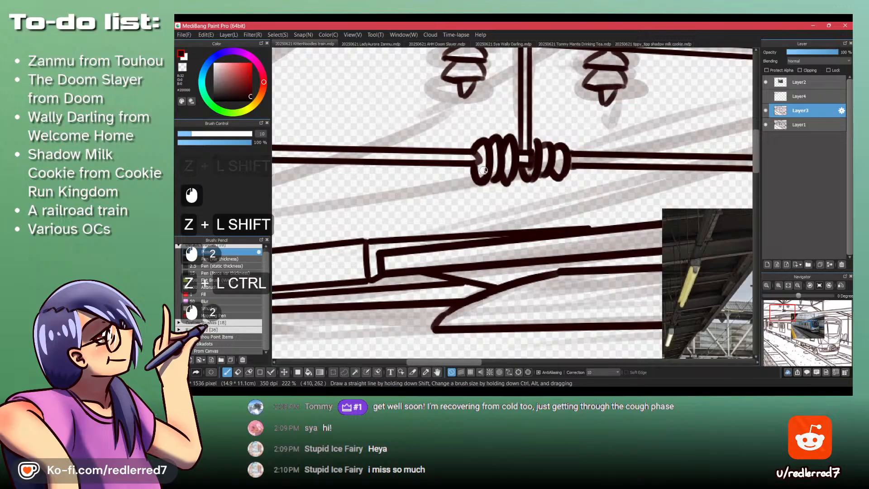
# - Show Layer4 again and erase its wires where they cross the insulator coils
pyautogui.click(526, 141)
pyautogui.moveTo(535, 105)
pyautogui.mouseDown()
pyautogui.moveTo(498, 109)
pyautogui.moveTo(517, 123)
pyautogui.moveTo(537, 107)
pyautogui.mouseUp()
pyautogui.click(765, 97)
pyautogui.hotkey('shift', 'z')
pyautogui.click(537, 105)
pyautogui.hotkey('shift', 'z')
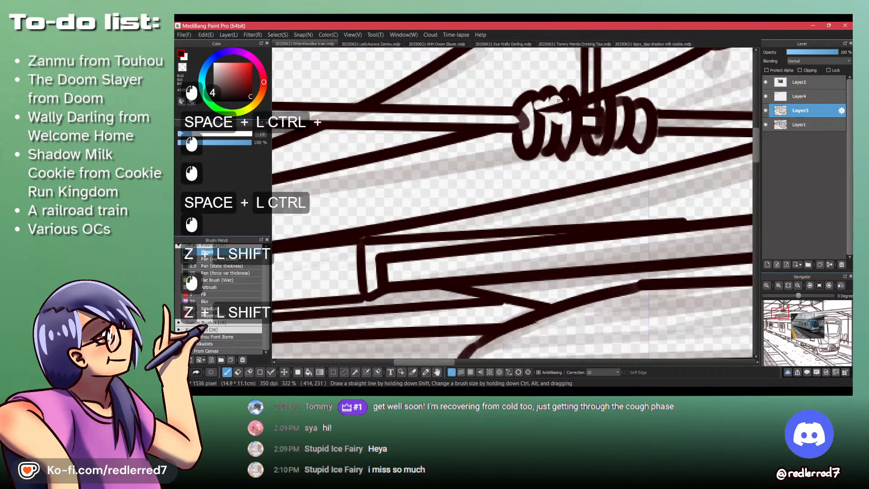
pyautogui.hotkey('ctrl', 'z')
pyautogui.click(807, 96)
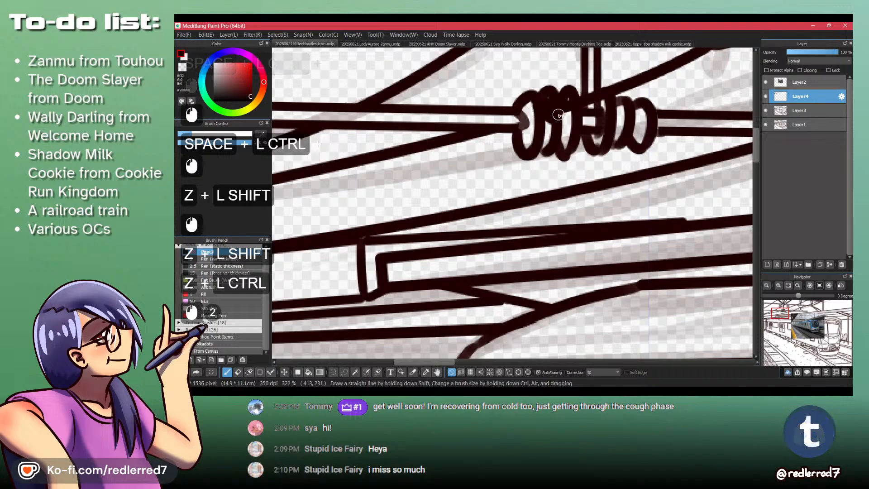
pyautogui.hotkey('shift', 'z')
pyautogui.hotkey('ctrl', 'z')
pyautogui.moveTo(552, 75); pyautogui.dragTo(511, 72)
pyautogui.moveTo(553, 66); pyautogui.dragTo(413, 210)
# - Examine the overhead structures and distant train cars in the reference photo
pyautogui.scroll(-2, 413, 210)
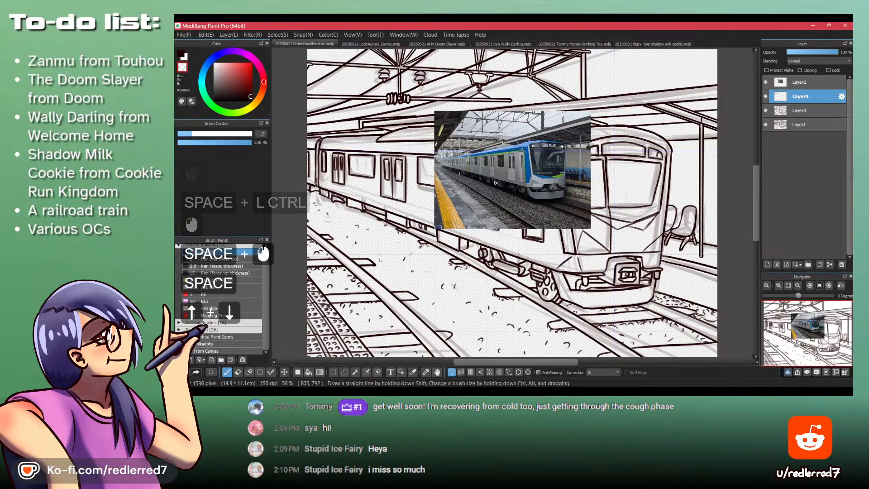
pyautogui.moveTo(460, 157); pyautogui.dragTo(496, 157)
pyautogui.moveTo(407, 109); pyautogui.dragTo(421, 106)
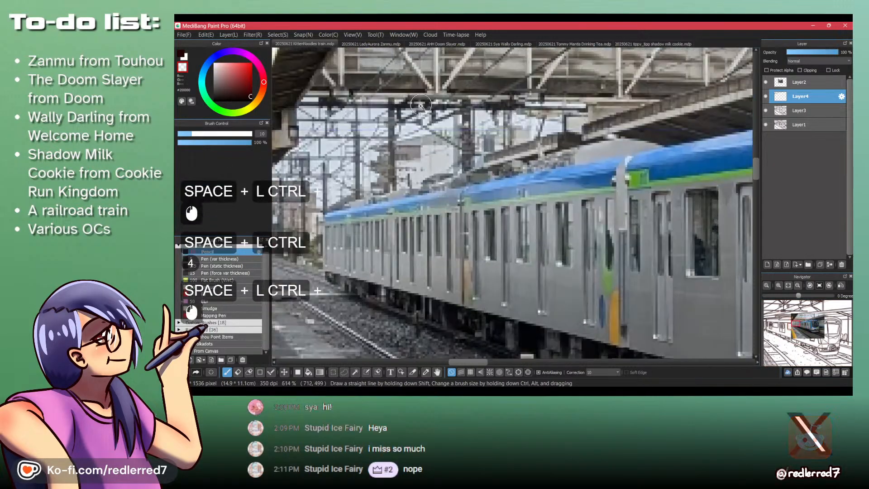
pyautogui.moveTo(531, 82); pyautogui.dragTo(292, 333)
# - Switch to the image viewer, browse the finished artworks one after another, and close the viewer
pyautogui.click(292, 392)
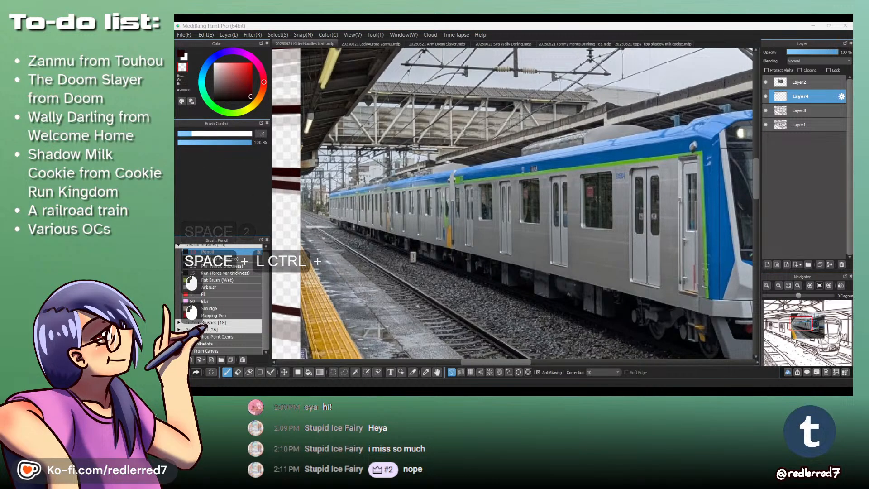
pyautogui.click(291, 391)
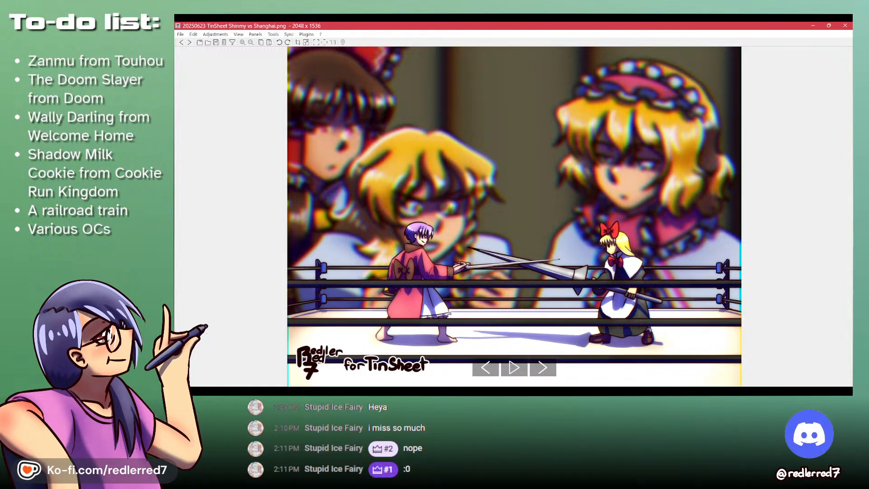
pyautogui.press('Right')
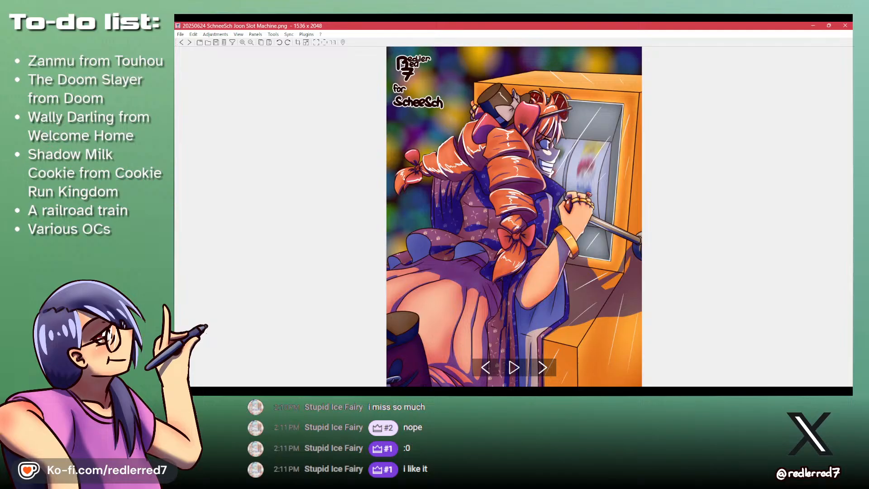
pyautogui.press('Right')
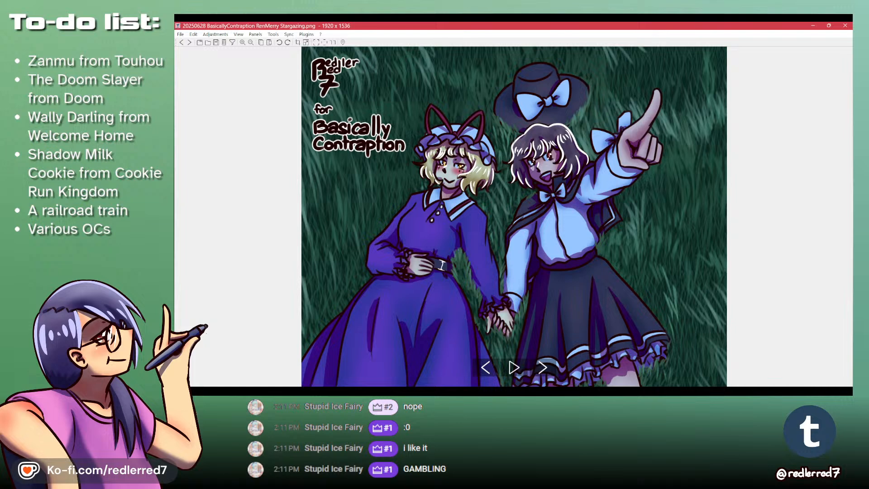
pyautogui.press('Right')
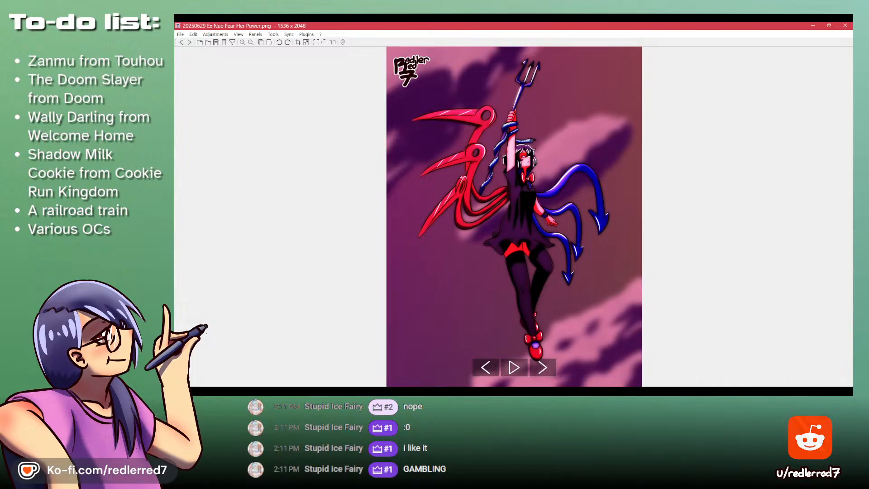
pyautogui.press('Right')
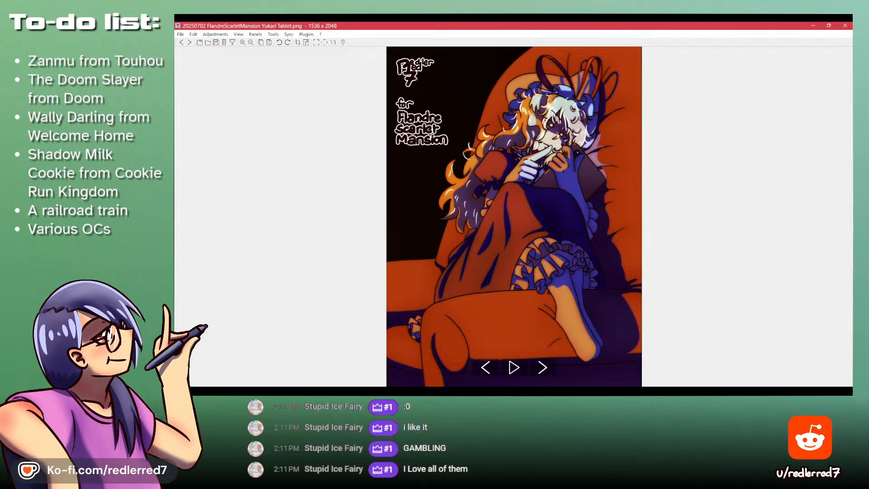
pyautogui.press('Right')
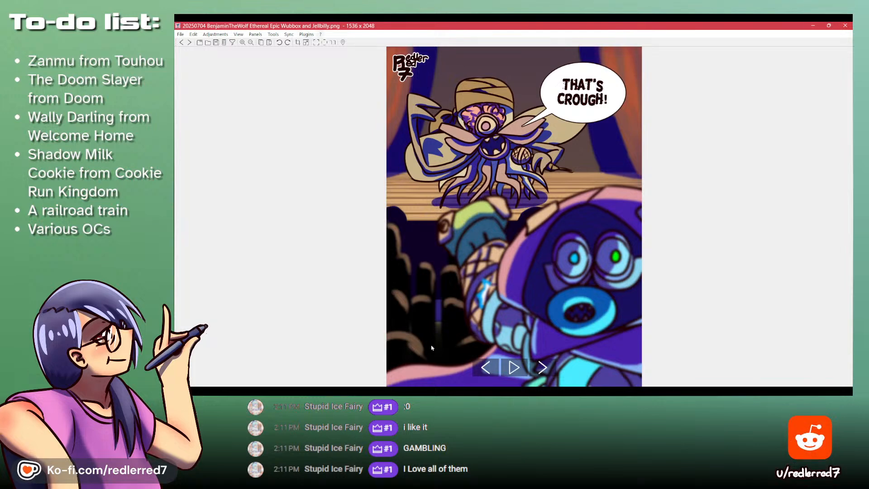
pyautogui.click(844, 24)
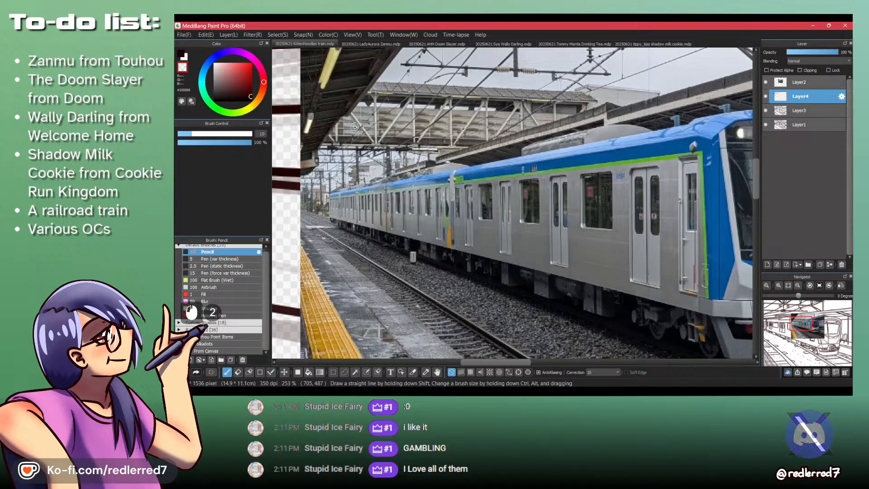
# - Hide the reference photo on Layer2 and view the whole train drawing
pyautogui.scroll(-3, 432, 163)
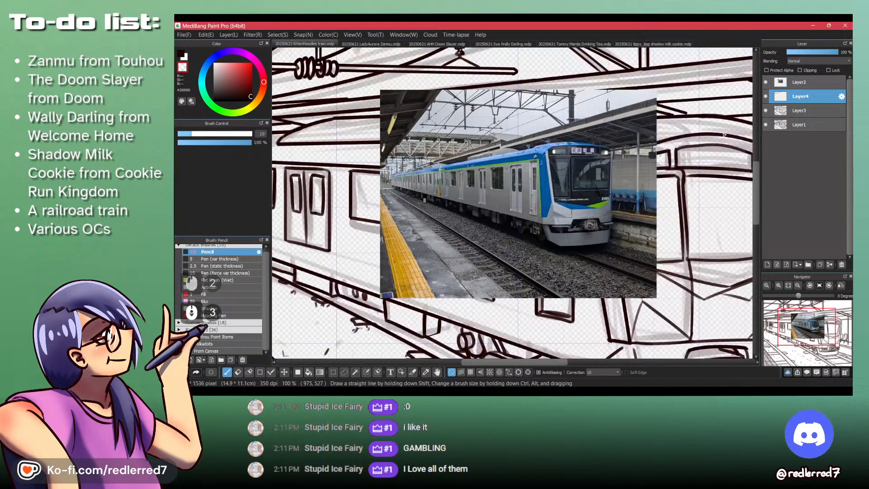
pyautogui.click(765, 81)
pyautogui.scroll(-3, 501, 160)
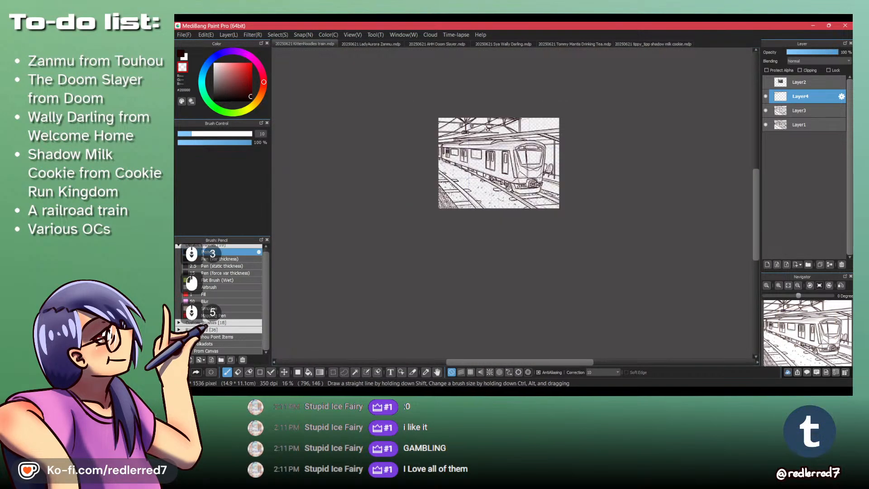
pyautogui.scroll(2, 487, 128)
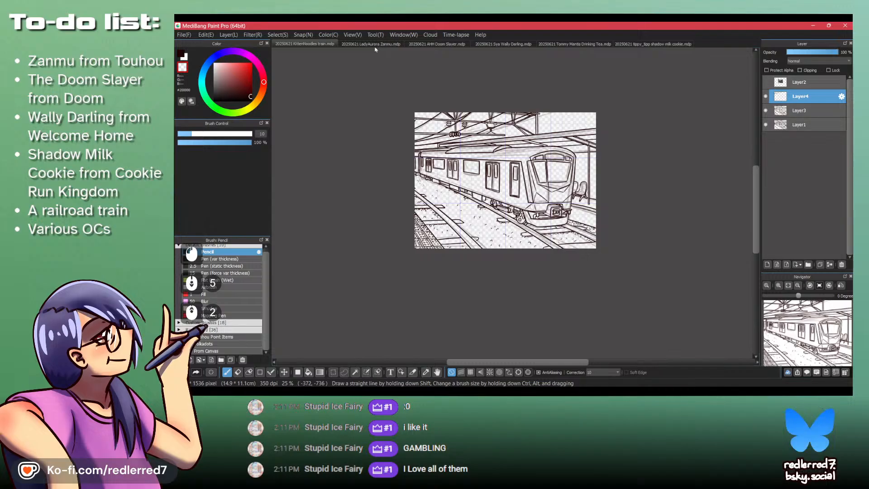
# - Look through the other open drawings: Zanmu, Doom Slayer, Wally Darling, the tea-drinking mantis and Shadow Milk Cookie
pyautogui.click(375, 47)
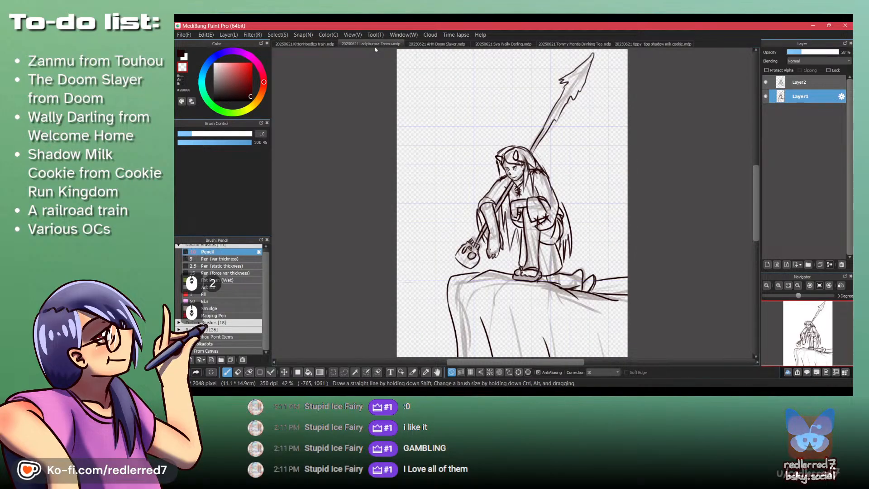
pyautogui.scroll(-1, 370, 44)
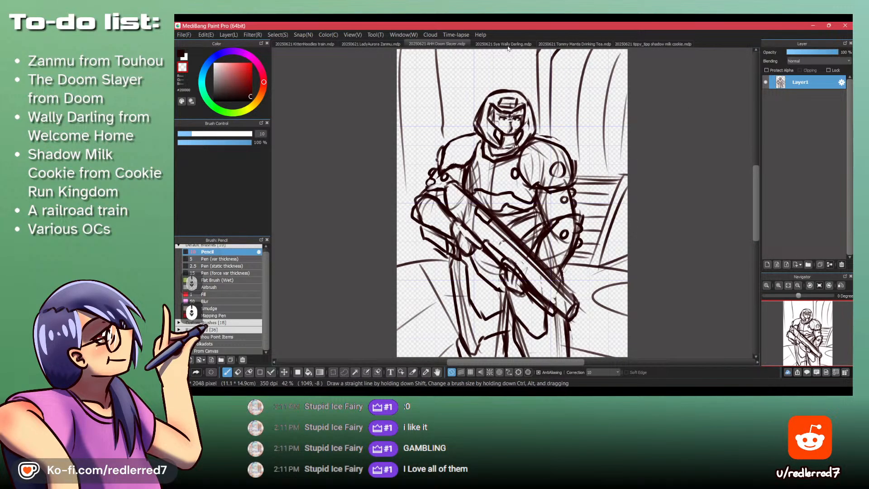
pyautogui.click(477, 46)
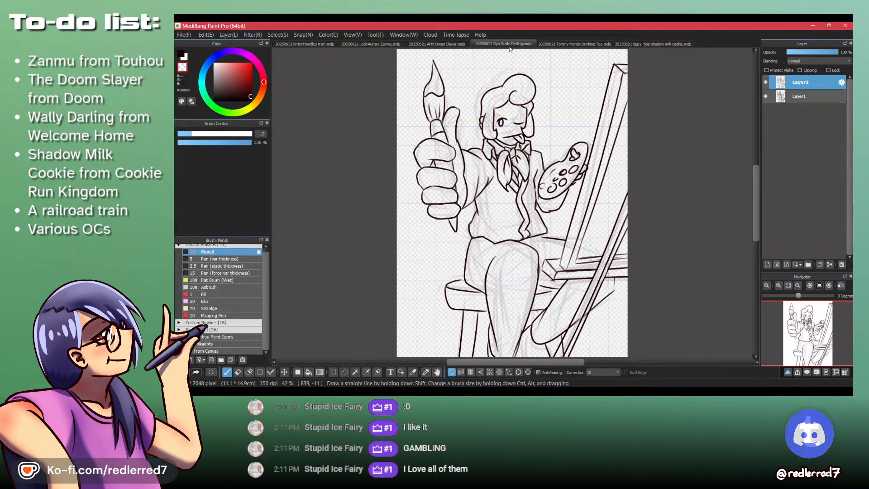
pyautogui.scroll(-1, 503, 45)
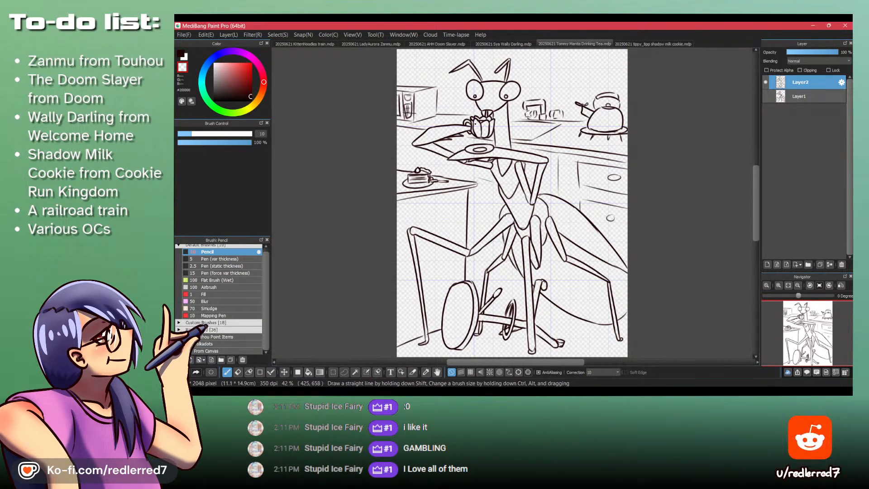
pyautogui.scroll(-1, 625, 45)
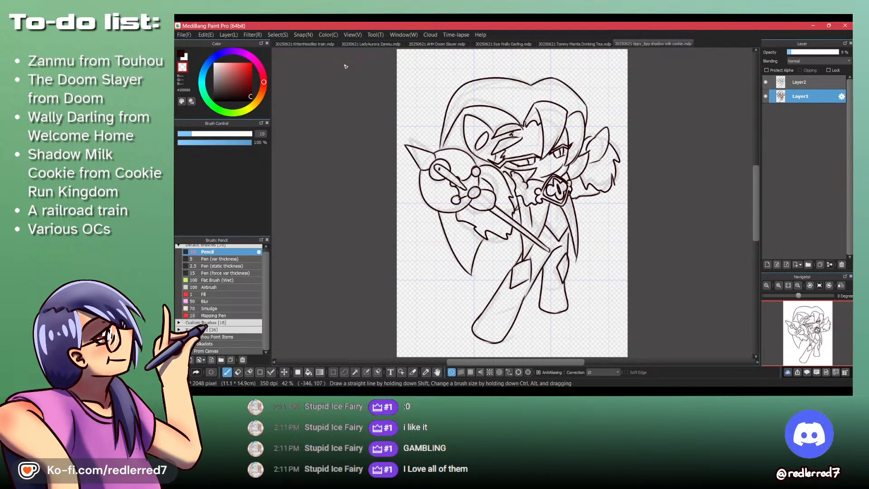
# - Switch back to the train drawing, inspect the overhead insulators and the full illustration, and select Layer3
pyautogui.doubleClick(298, 46)
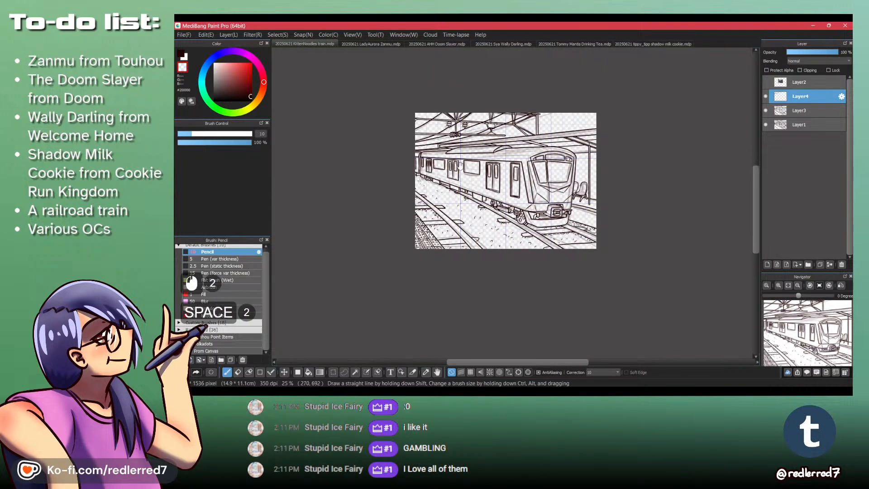
pyautogui.moveTo(450, 138)
pyautogui.mouseDown()
pyautogui.moveTo(456, 212)
pyautogui.moveTo(472, 215)
pyautogui.moveTo(452, 217)
pyautogui.mouseUp()
pyautogui.press('z')
pyautogui.hotkey('shift', 'z')
pyautogui.hotkey('ctrl', 'z')
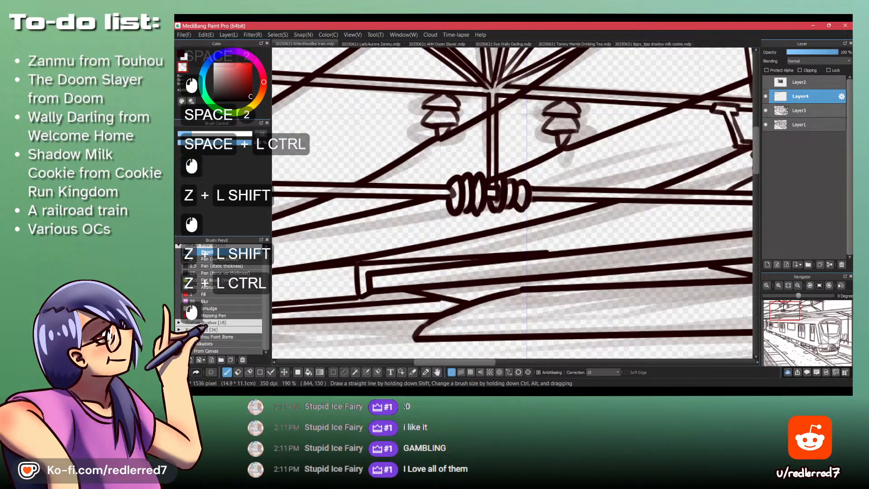
pyautogui.click(785, 111)
pyautogui.moveTo(374, 190); pyautogui.dragTo(465, 136)
pyautogui.moveTo(577, 280); pyautogui.dragTo(559, 216)
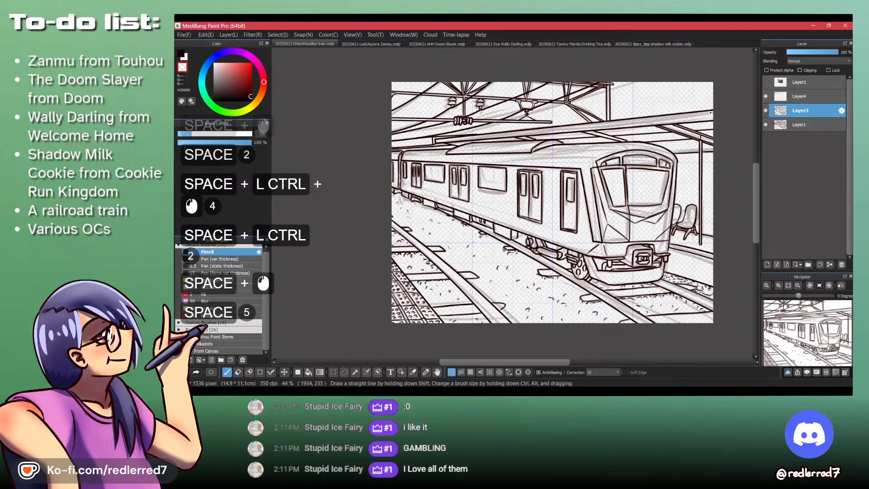
# - Show the reference photo on Layer2, compare it with the inked overhead structures, and hide it again
pyautogui.click(766, 82)
pyautogui.moveTo(529, 152); pyautogui.dragTo(559, 156)
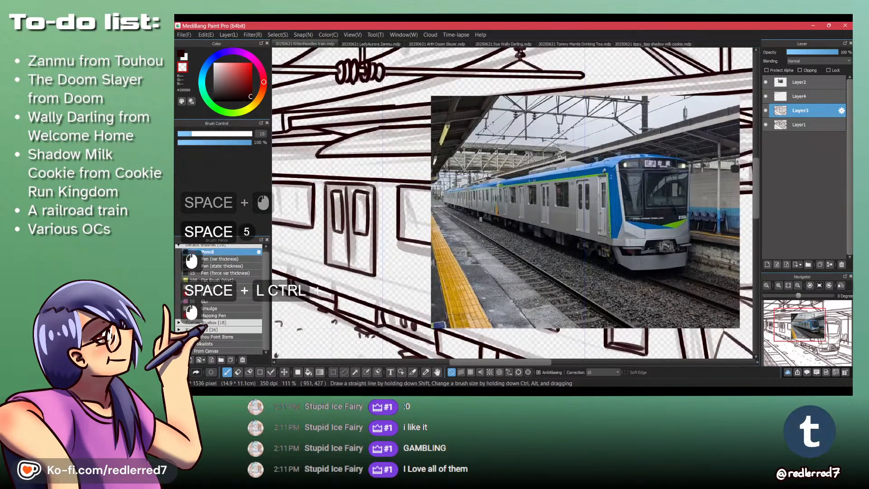
pyautogui.moveTo(334, 93); pyautogui.dragTo(447, 191)
pyautogui.moveTo(444, 187); pyautogui.dragTo(434, 193)
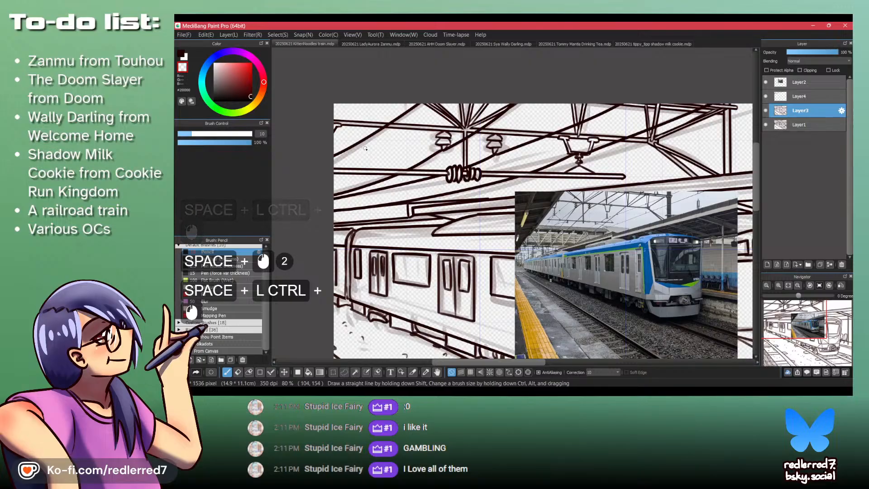
pyautogui.click(765, 82)
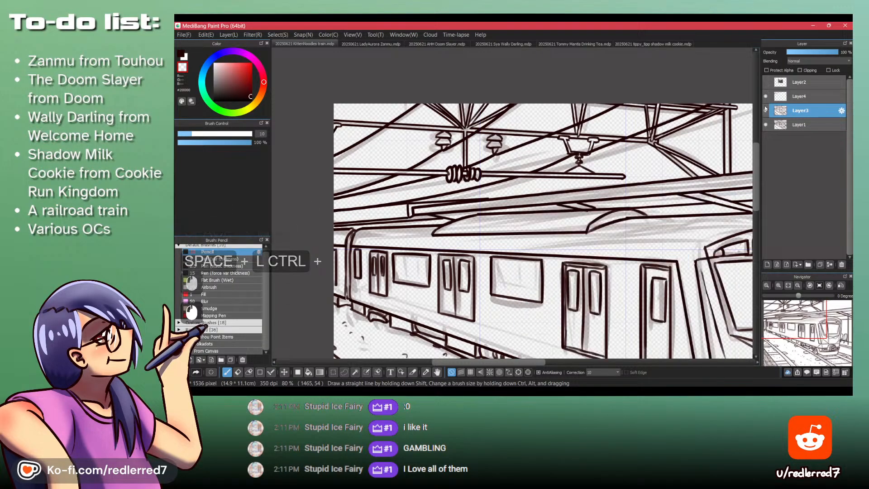
# - Hide the rough sketch on Layer1 and merge Layer4 down into Layer3
pyautogui.click(765, 125)
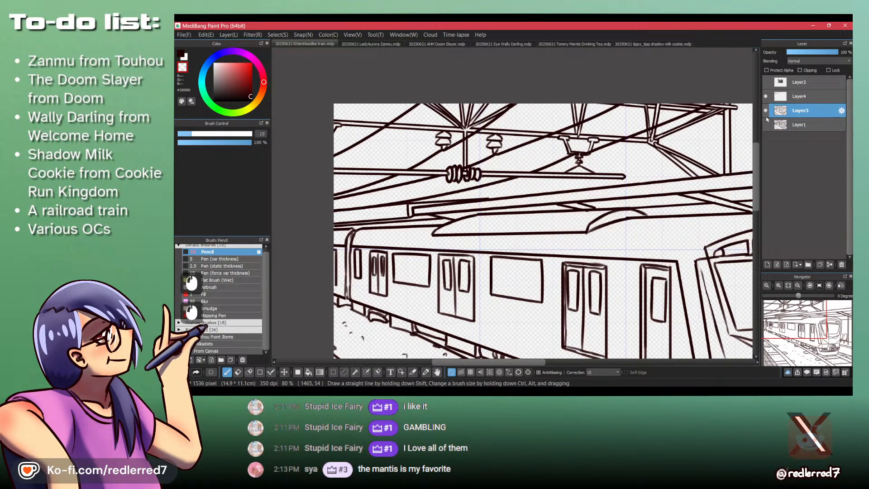
pyautogui.click(798, 96)
pyautogui.hotkey('ctrl', 'd')
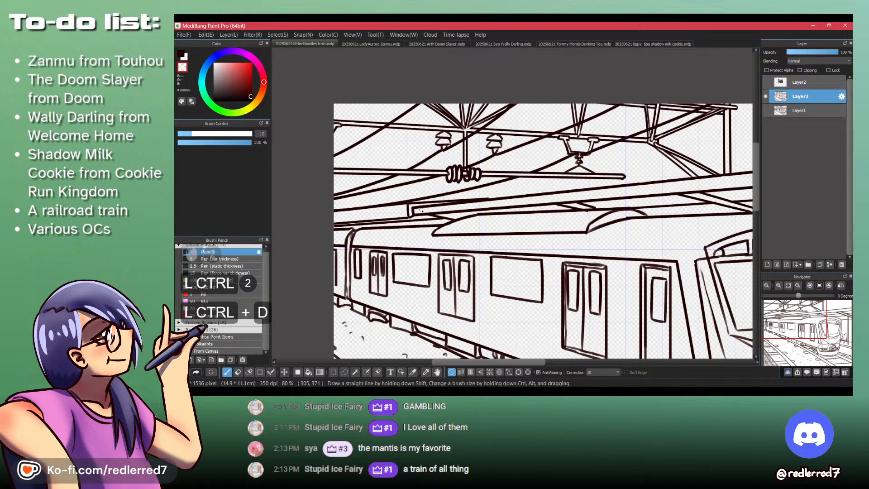
pyautogui.hotkey('ctrl', 'space')
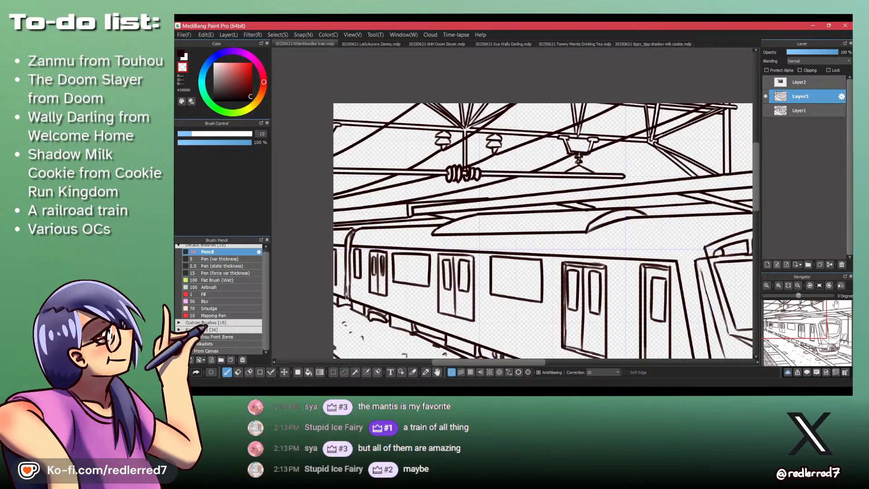
# - Add a new empty layer directly above the Layer1 sketch, beneath the line art on Layer3
pyautogui.click(804, 115)
pyautogui.press('d')
pyautogui.scroll(-2, 464, 175)
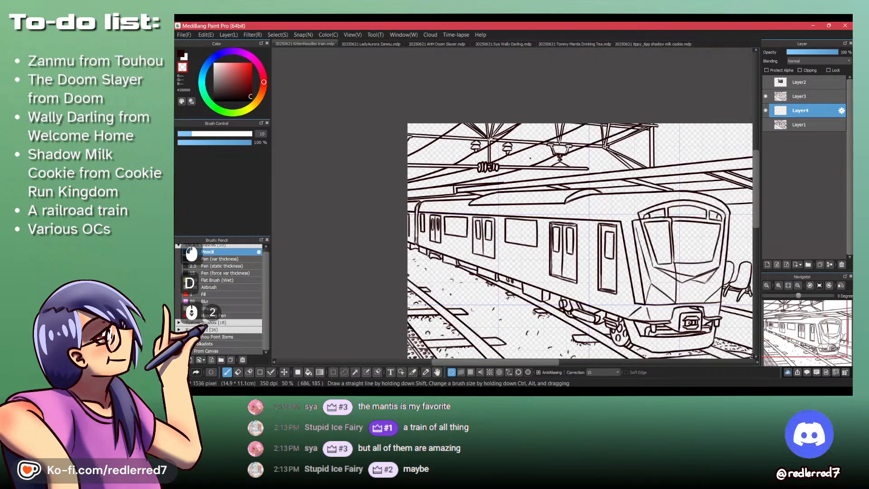
# - Set the Magic Wand to expand by 1 pixel and select the open sky beyond the station's upright post
pyautogui.press('w')
pyautogui.click(415, 190)
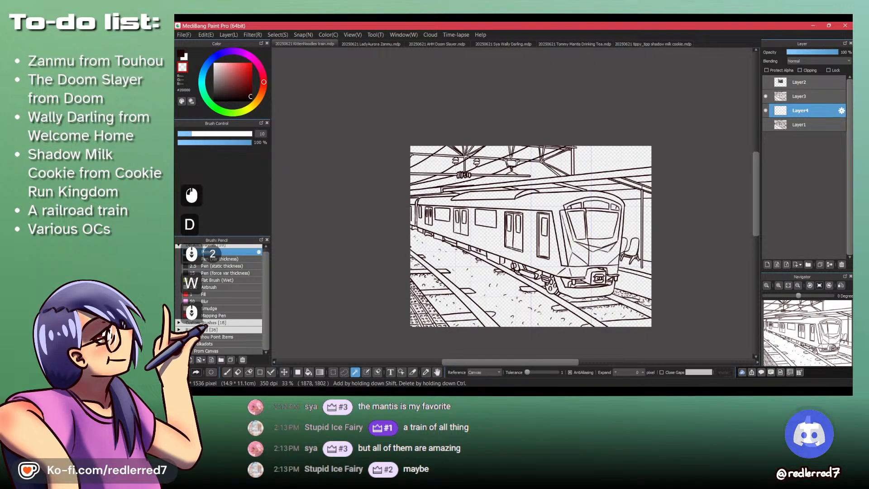
pyautogui.click(618, 374)
pyautogui.click(595, 152)
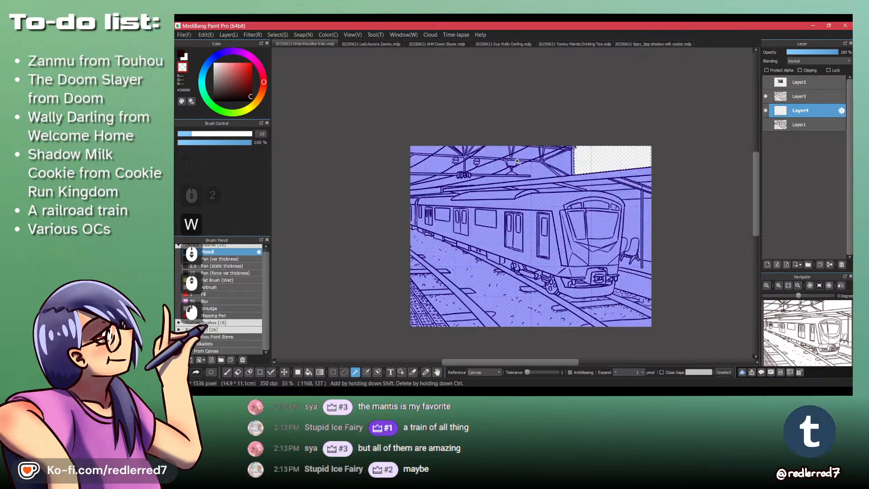
# - Add the sky between the post's braces and around the free end of the overhead rod to the selection
pyautogui.scroll(3, 515, 161)
pyautogui.keyDown('shift'); pyautogui.click(645, 159); pyautogui.keyUp('shift')
pyautogui.keyDown('shift'); pyautogui.click(588, 198); pyautogui.keyUp('shift')
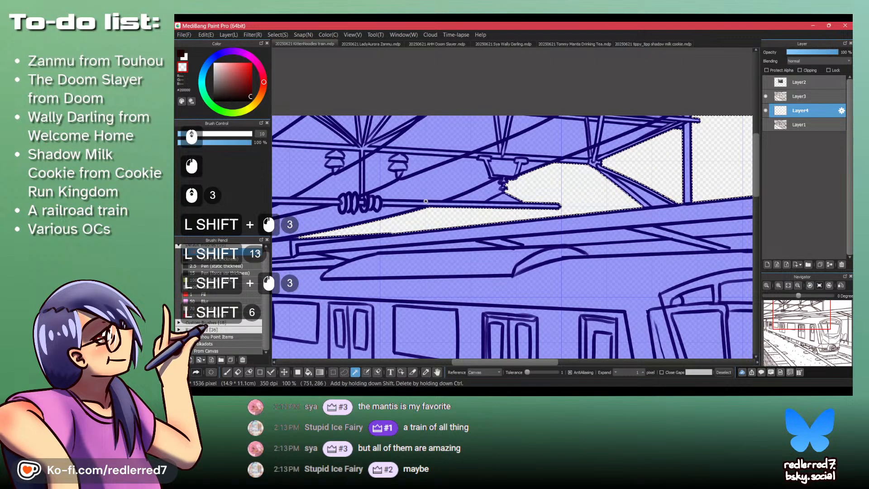
pyautogui.scroll(3, 468, 185)
pyautogui.keyDown('shift'); pyautogui.click(521, 204); pyautogui.keyUp('shift')
pyautogui.keyDown('shift'); pyautogui.click(566, 226); pyautogui.keyUp('shift')
pyautogui.keyDown('shift'); pyautogui.click(463, 139); pyautogui.keyUp('shift')
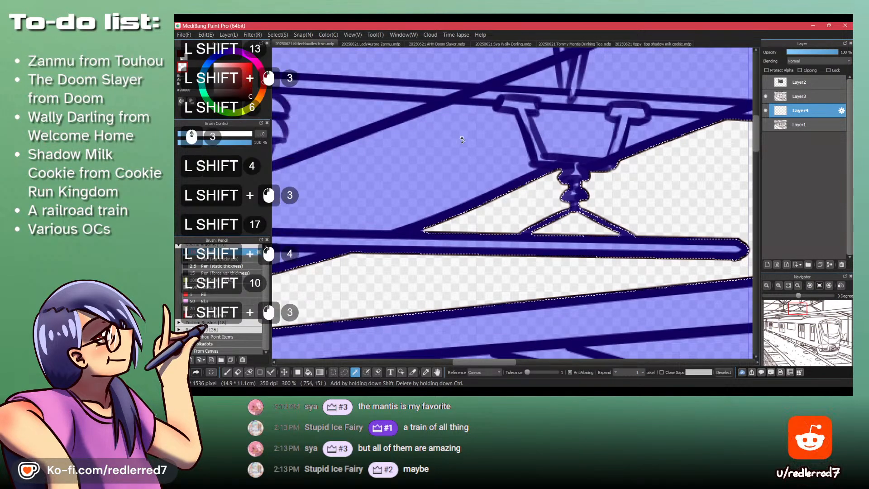
# - Add the sky gaps inside and around the hanging bracket, between the wires and above the crossbeam, to the selection
pyautogui.keyDown('shift'); pyautogui.click(575, 133); pyautogui.keyUp('shift')
pyautogui.keyDown('shift'); pyautogui.click(658, 123); pyautogui.keyUp('shift')
pyautogui.keyDown('shift'); pyautogui.click(636, 71); pyautogui.keyUp('shift')
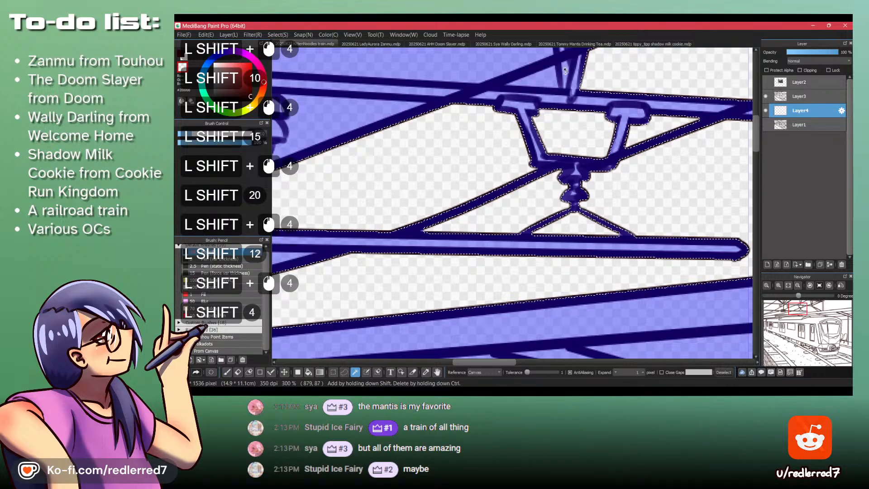
pyautogui.keyDown('shift'); pyautogui.click(544, 80); pyautogui.keyUp('shift')
pyautogui.keyDown('shift'); pyautogui.click(457, 67); pyautogui.keyUp('shift')
pyautogui.scroll(-4, 360, 118)
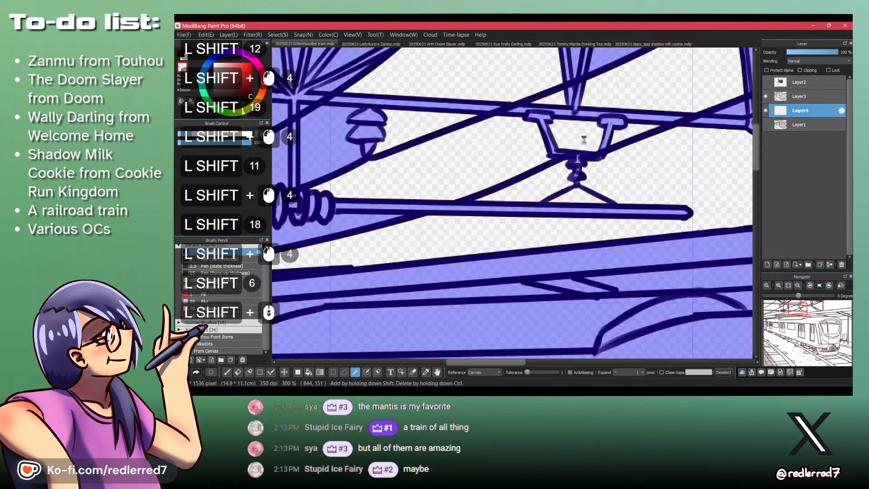
# - Add the sky around the two bell-shaped insulators and between the fanned struts above them to the selection
pyautogui.scroll(3, 504, 177)
pyautogui.keyDown('shift'); pyautogui.click(504, 176); pyautogui.keyUp('shift')
pyautogui.keyDown('shift'); pyautogui.click(503, 131); pyautogui.keyUp('shift')
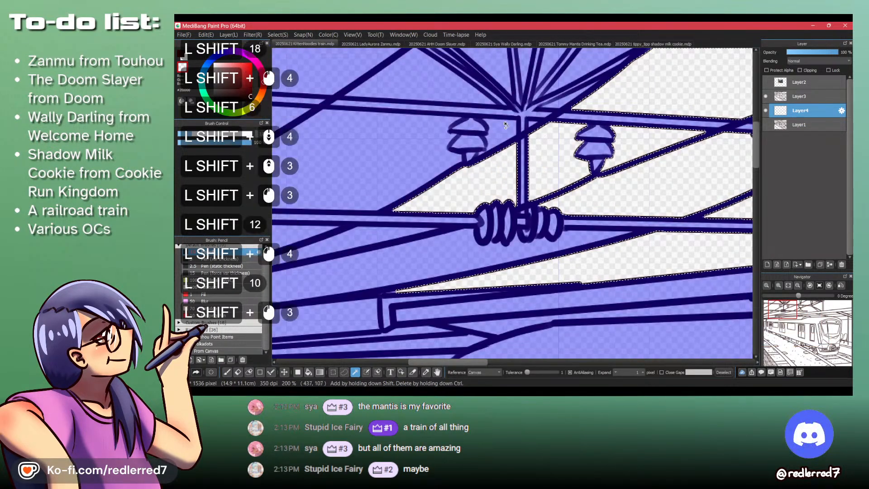
pyautogui.keyDown('shift'); pyautogui.click(444, 82); pyautogui.keyUp('shift')
pyautogui.keyDown('shift'); pyautogui.click(504, 65); pyautogui.keyUp('shift')
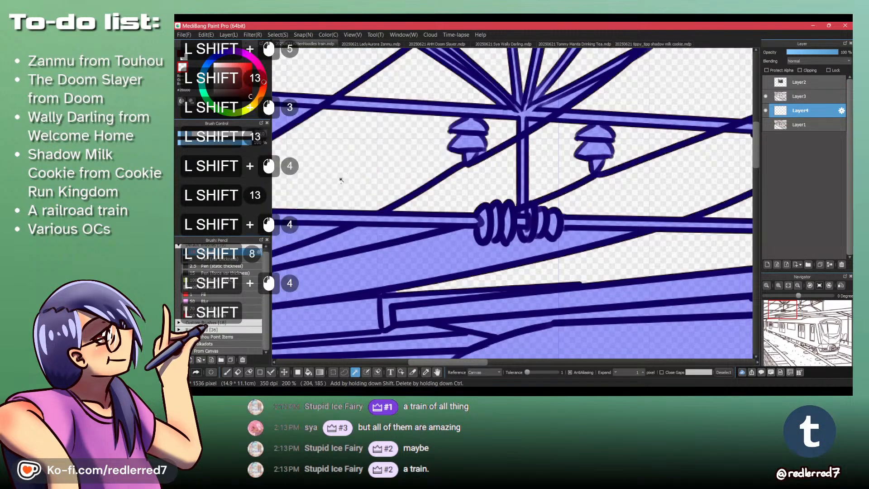
# - Add the sky strips between the wires below the overhead rod, down to the station roof edge, to the selection
pyautogui.scroll(-2, 542, 165)
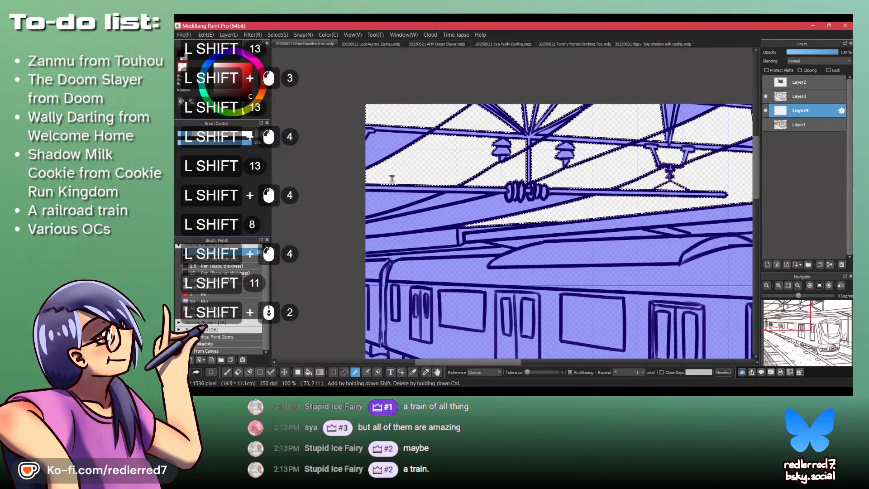
pyautogui.scroll(2, 392, 178)
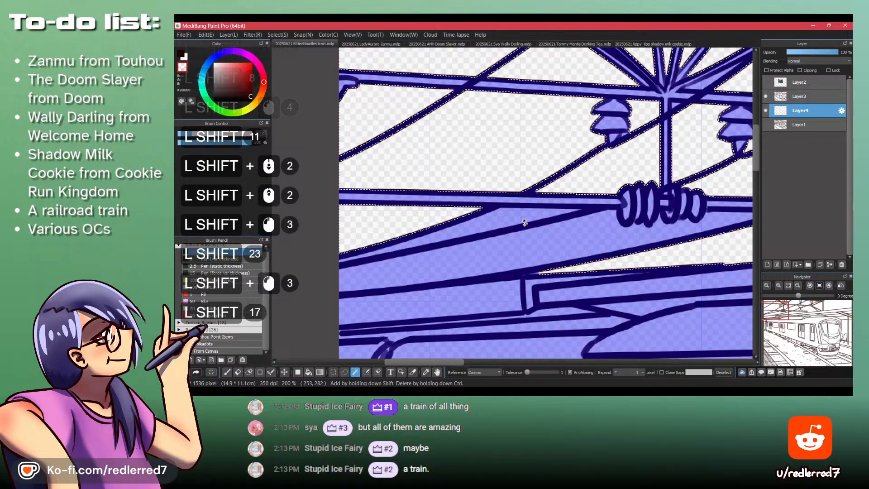
pyautogui.scroll(-2, 511, 213)
pyautogui.scroll(3, 495, 201)
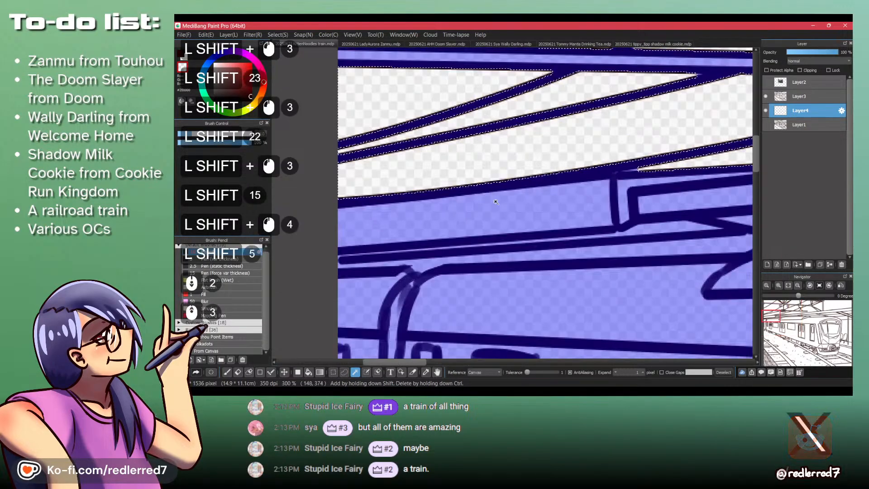
pyautogui.scroll(-4, 440, 198)
pyautogui.scroll(-2, 447, 193)
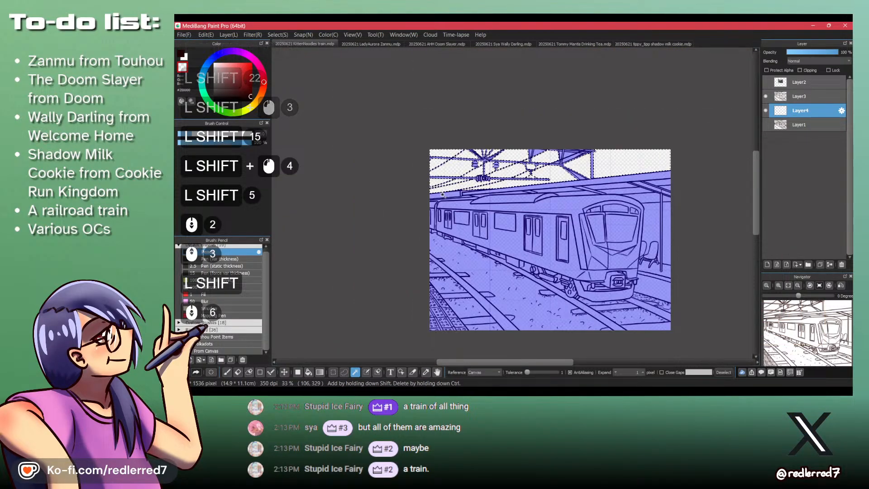
# - Add the narrow gaps between the diagonal braces near the upright post to the selection, and undo the last addition
pyautogui.scroll(3, 590, 175)
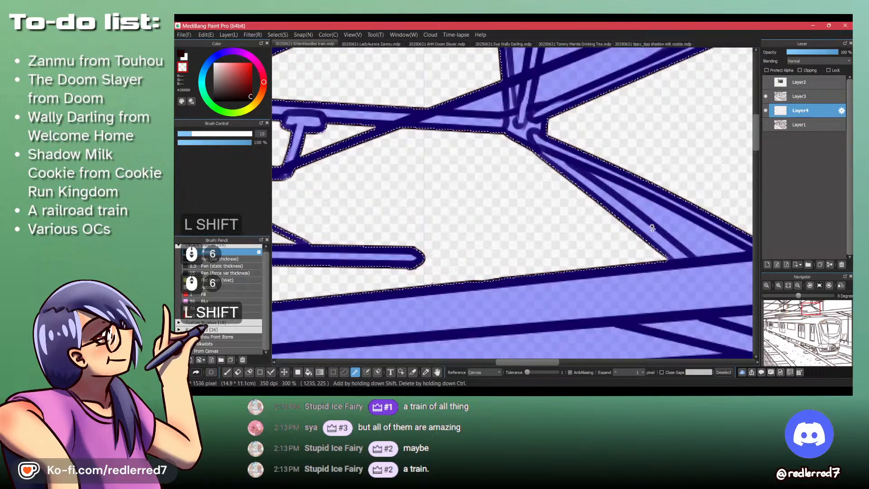
pyautogui.keyDown('shift'); pyautogui.click(564, 85); pyautogui.keyUp('shift')
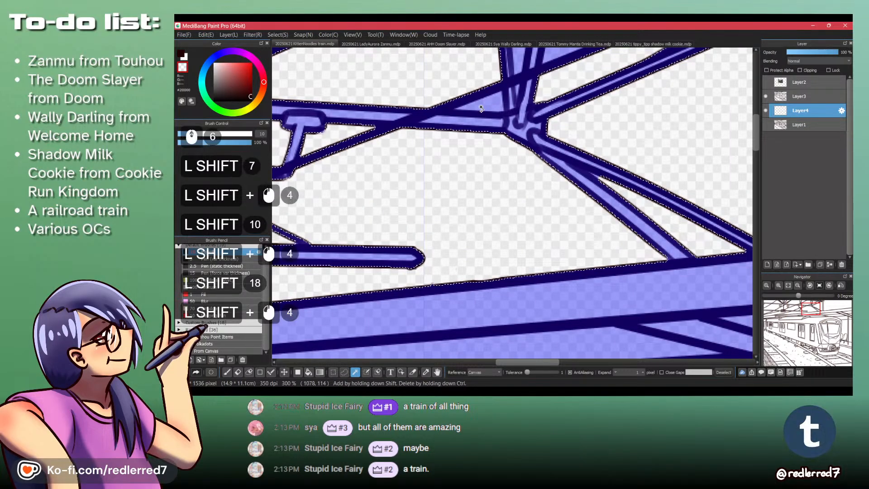
pyautogui.keyDown('shift'); pyautogui.click(481, 109); pyautogui.keyUp('shift')
pyautogui.keyDown('shift'); pyautogui.click(515, 66); pyautogui.keyUp('shift')
pyautogui.scroll(-3, 500, 239)
pyautogui.scroll(2, 510, 165)
pyautogui.hotkey('ctrl', 'z')
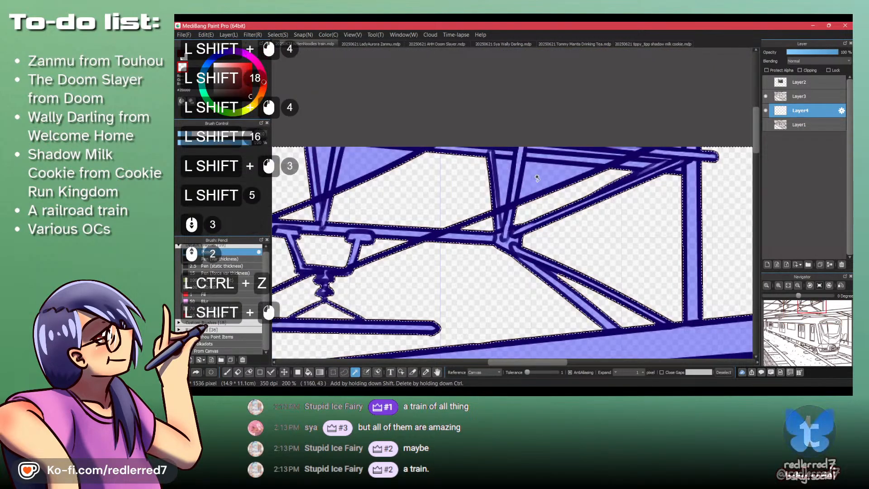
# - Add the gaps between the struts above the brace joint, up to the top beam, to the selection
pyautogui.scroll(2, 537, 178)
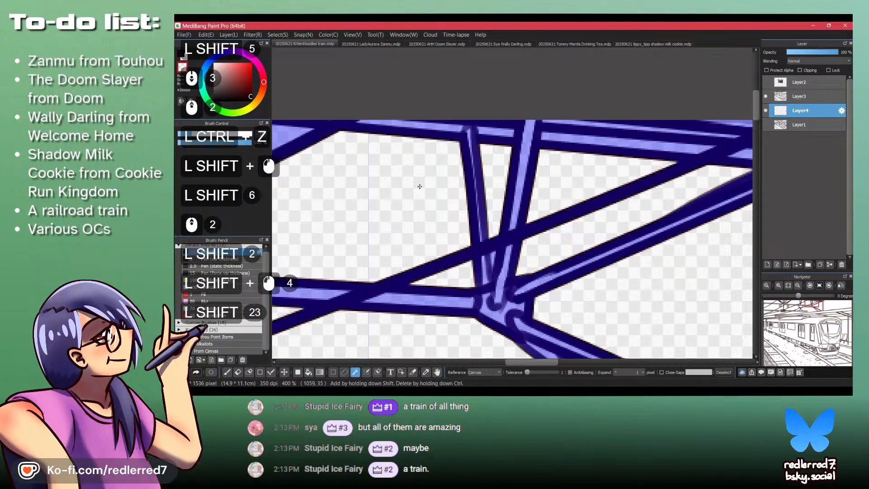
pyautogui.scroll(3, 489, 240)
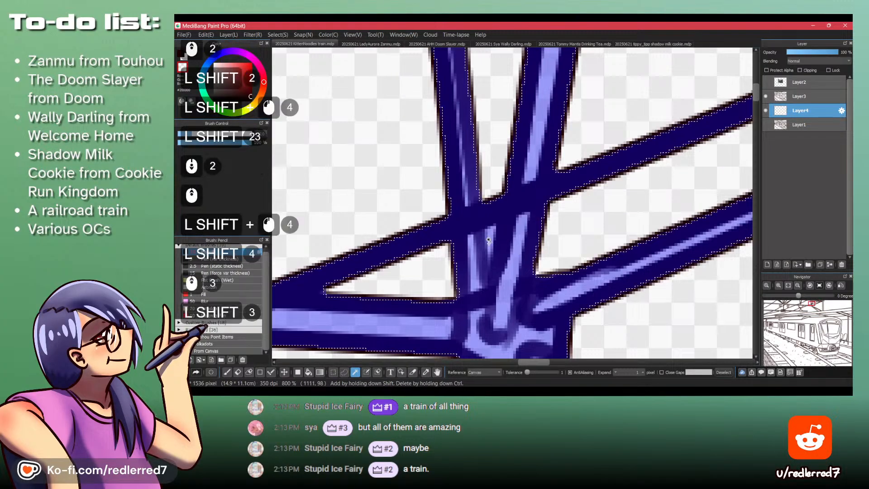
pyautogui.scroll(-4, 488, 240)
pyautogui.scroll(4, 599, 156)
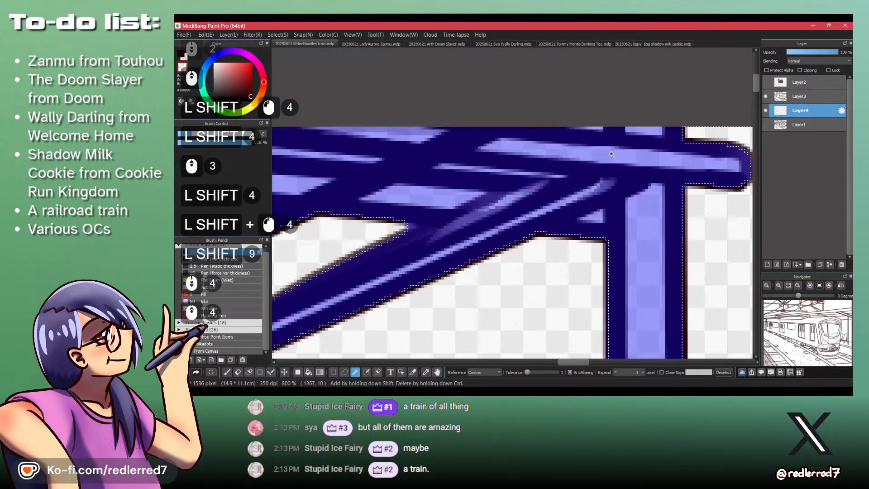
pyautogui.scroll(-5, 579, 152)
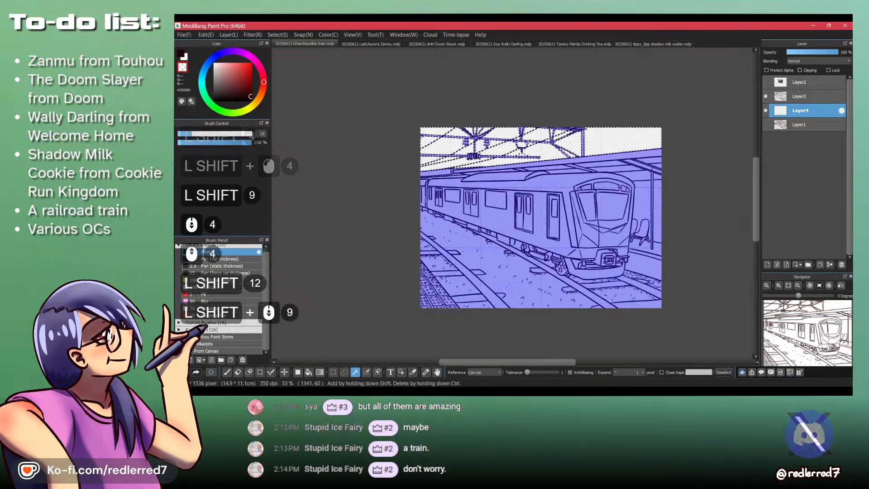
# - Add the remaining slivers of sky between the fanned struts above the coiled insulator, and check the whole selection
pyautogui.scroll(2, 465, 136)
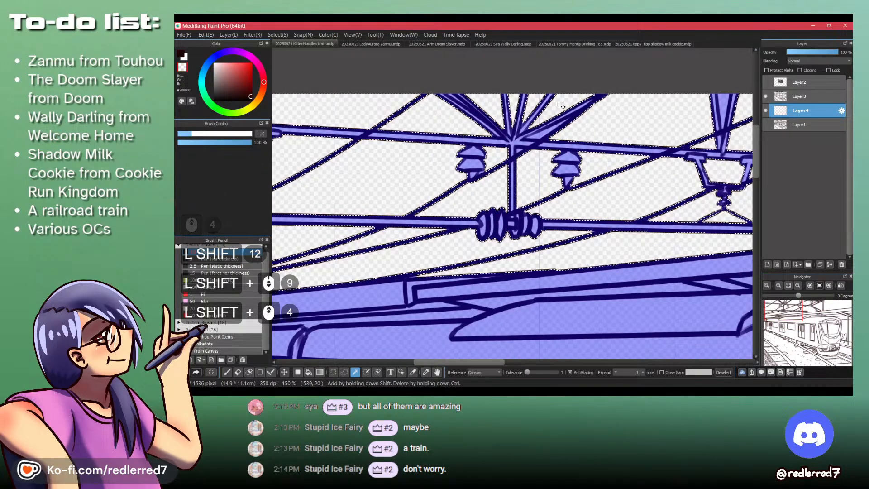
pyautogui.scroll(4, 457, 184)
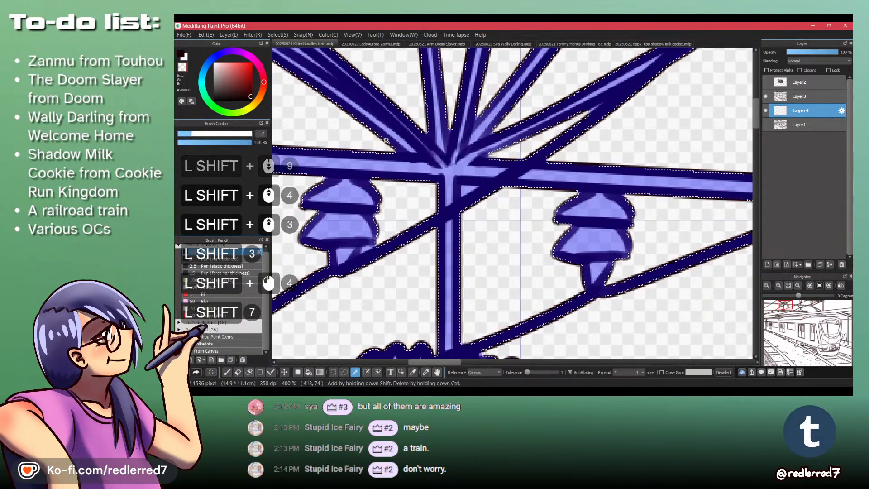
pyautogui.scroll(-3, 385, 140)
pyautogui.scroll(4, 362, 134)
pyautogui.scroll(4, 343, 126)
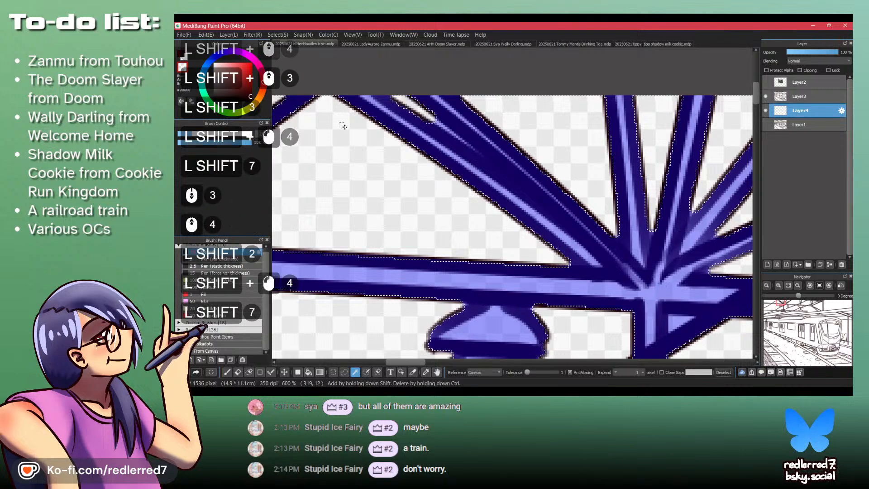
pyautogui.scroll(-3, 342, 131)
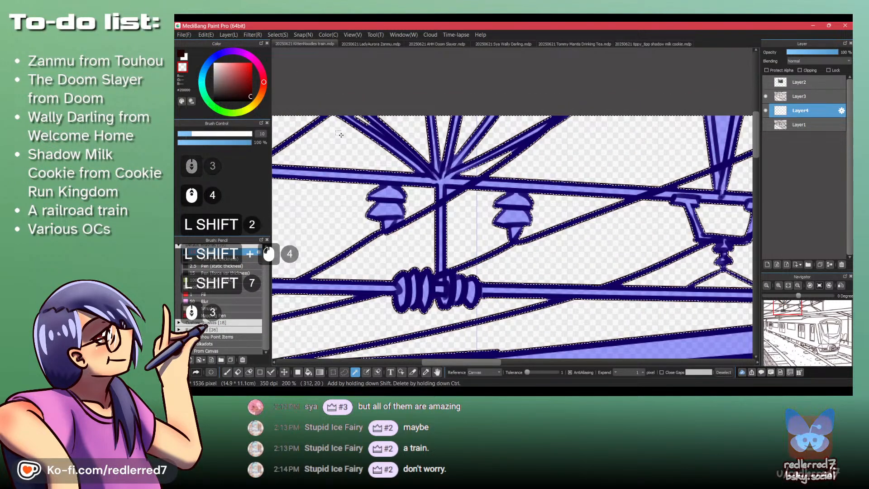
pyautogui.scroll(-6, 339, 133)
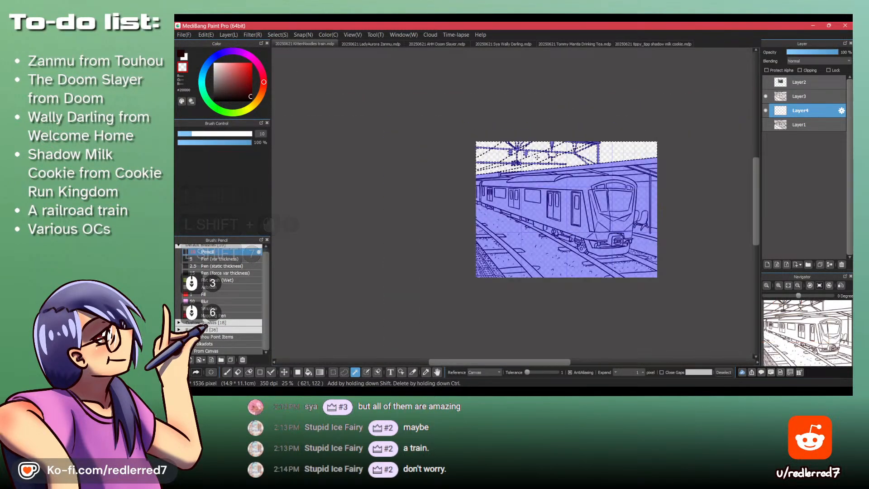
pyautogui.scroll(2, 645, 152)
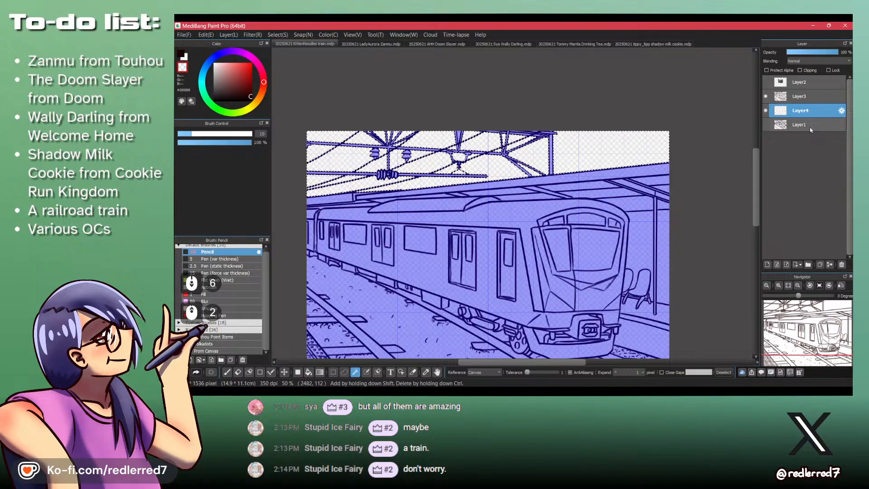
# - Invert the sky selection and fill the train, station and tracks with white on Layer4
pyautogui.hotkey('ctrl', 'shift', 'i')
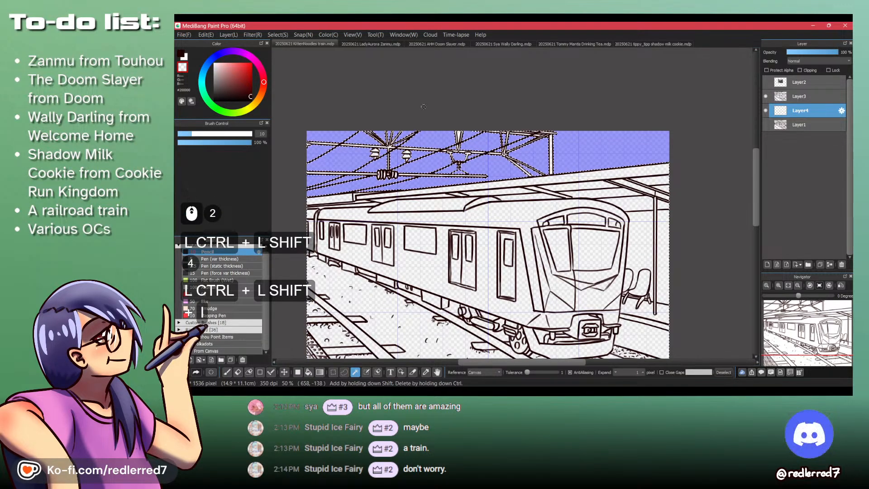
pyautogui.hotkey('shift', 'z')
pyautogui.press('x')
pyautogui.scroll(-2, 478, 133)
pyautogui.press('f')
pyautogui.moveTo(348, 124); pyautogui.dragTo(593, 271)
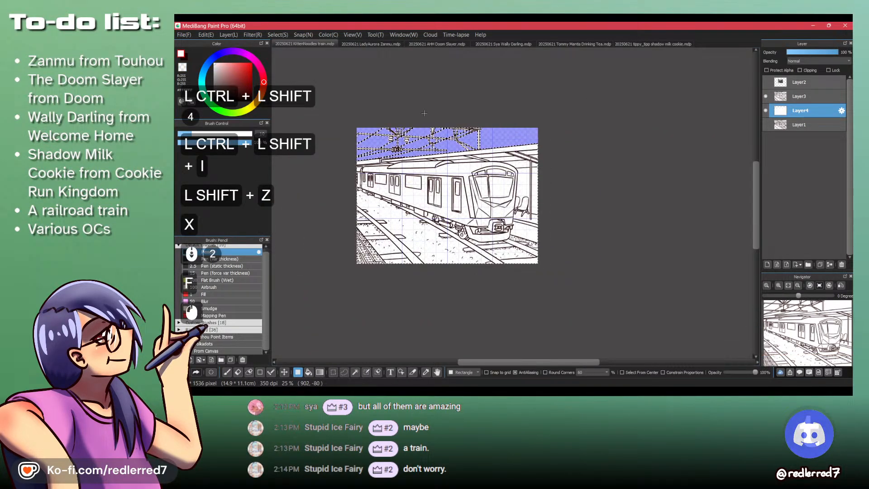
# - Pick a light grey and refill the selected train, station and track area with it
pyautogui.scroll(2, 444, 138)
pyautogui.click(226, 89)
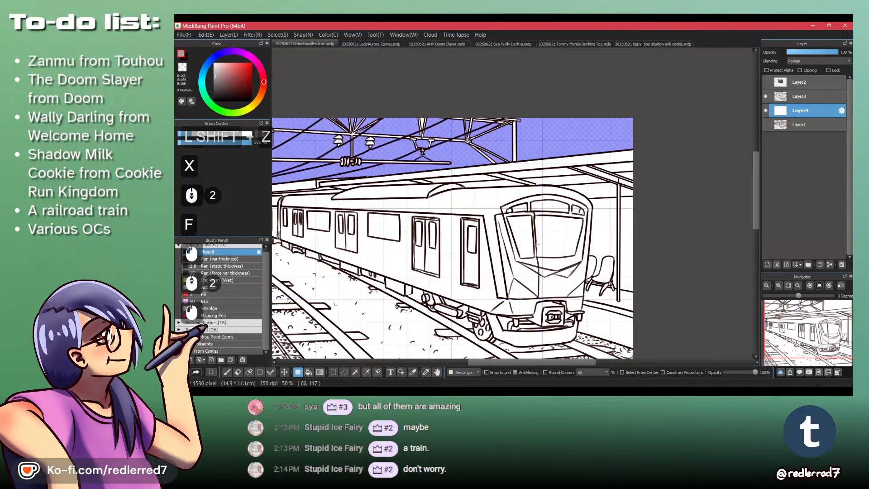
pyautogui.scroll(-3, 538, 240)
pyautogui.press('f')
pyautogui.moveTo(376, 153); pyautogui.dragTo(665, 328)
# - Clear the selection and delete the grey from the wedge-shaped gap between the two struts above the hanging bracket
pyautogui.scroll(9, 470, 207)
pyautogui.press('w')
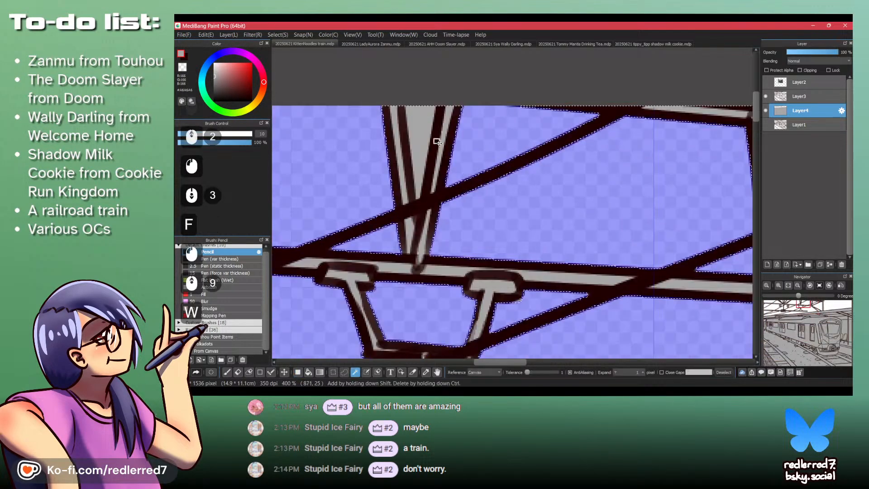
pyautogui.hotkey('ctrl', 'shift', 'a')
pyautogui.click(425, 135)
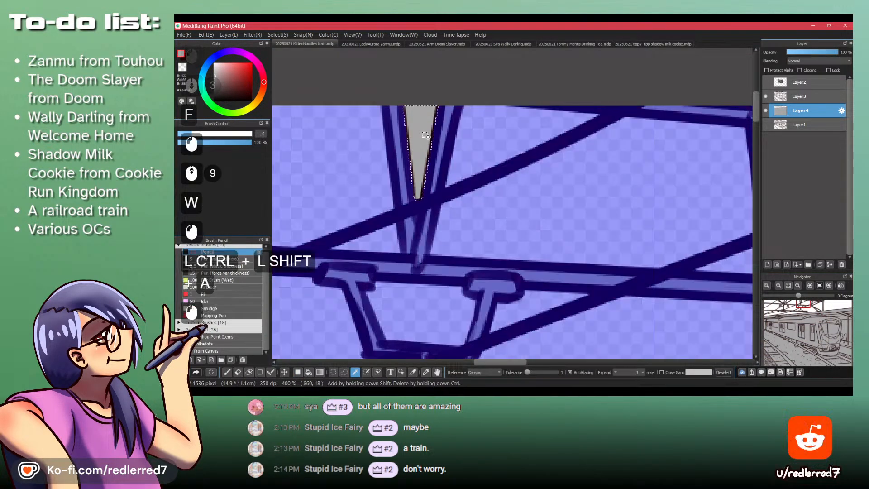
pyautogui.press('Delete')
pyautogui.hotkey('ctrl', 'shift', 'a')
# - Erase the grey from the tiny gap where the two struts meet below the crossing wire, using the transparent Pen (var thickness)
pyautogui.press('p')
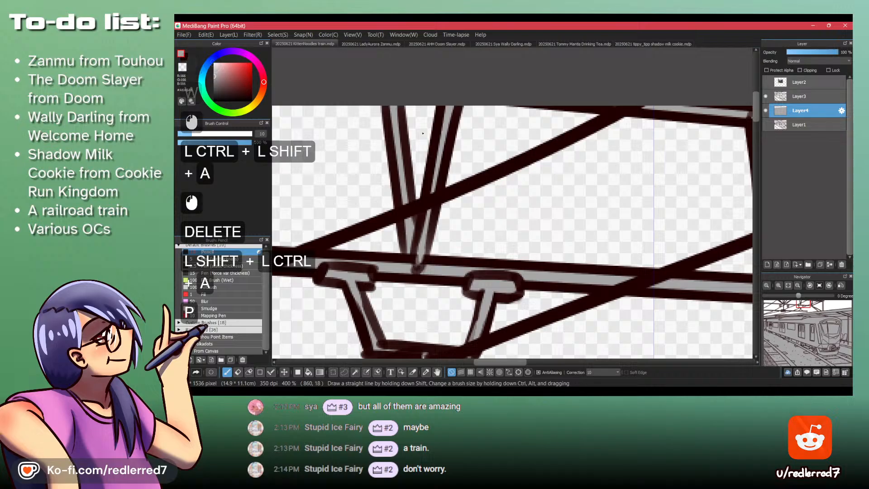
pyautogui.click(229, 259)
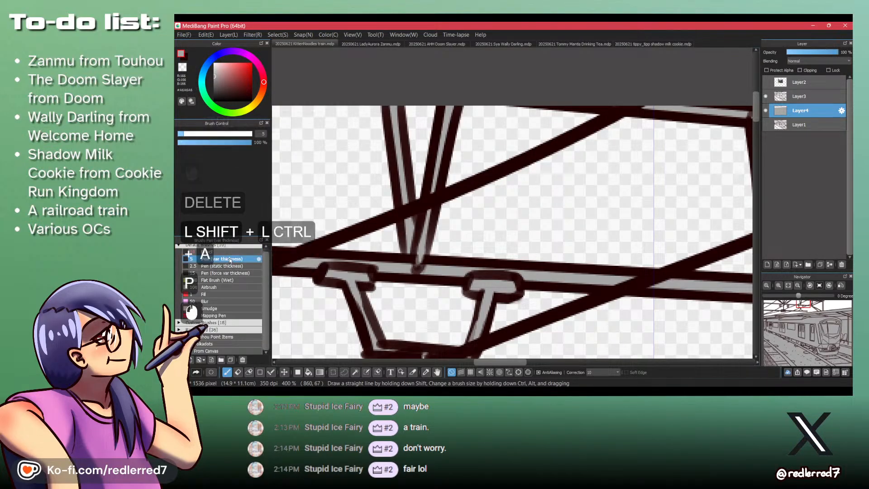
pyautogui.moveTo(405, 200); pyautogui.dragTo(415, 214)
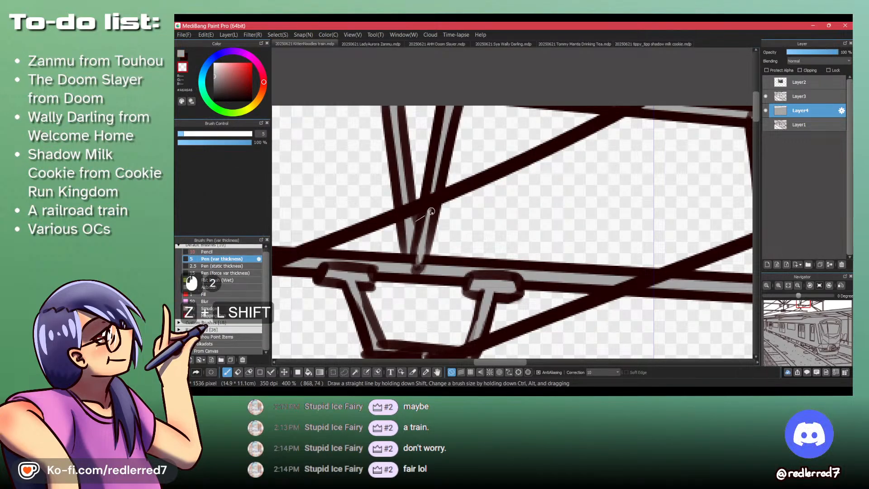
pyautogui.keyDown('shift'); pyautogui.click(416, 216); pyautogui.keyUp('shift')
pyautogui.moveTo(429, 183); pyautogui.dragTo(392, 187)
# - Erase the leftover grey slivers along the canvas's upper edge, around the beam near the upright post
pyautogui.moveTo(564, 156)
pyautogui.mouseDown()
pyautogui.moveTo(592, 147)
pyautogui.moveTo(388, 159)
pyautogui.moveTo(441, 165)
pyautogui.mouseUp()
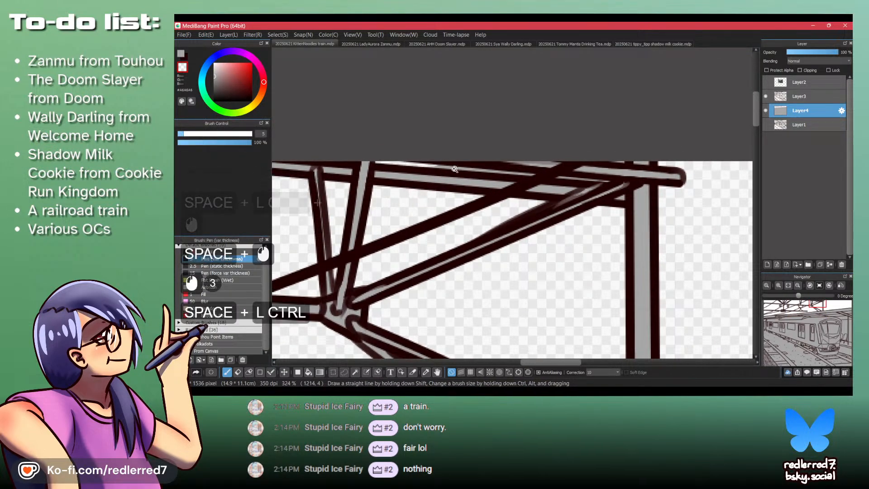
pyautogui.keyDown('ctrl'); pyautogui.click(454, 169); pyautogui.keyUp('ctrl')
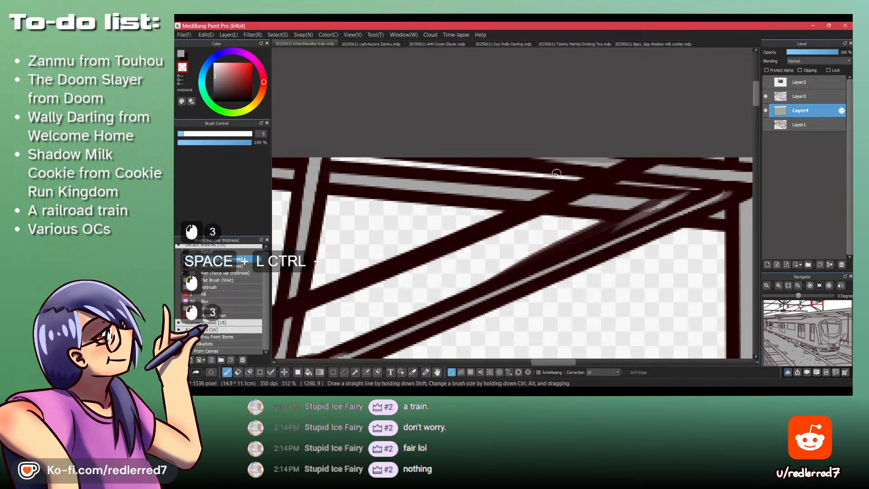
pyautogui.moveTo(697, 187)
pyautogui.mouseDown()
pyautogui.moveTo(718, 183)
pyautogui.moveTo(709, 164)
pyautogui.mouseUp()
pyautogui.moveTo(541, 162); pyautogui.dragTo(706, 141)
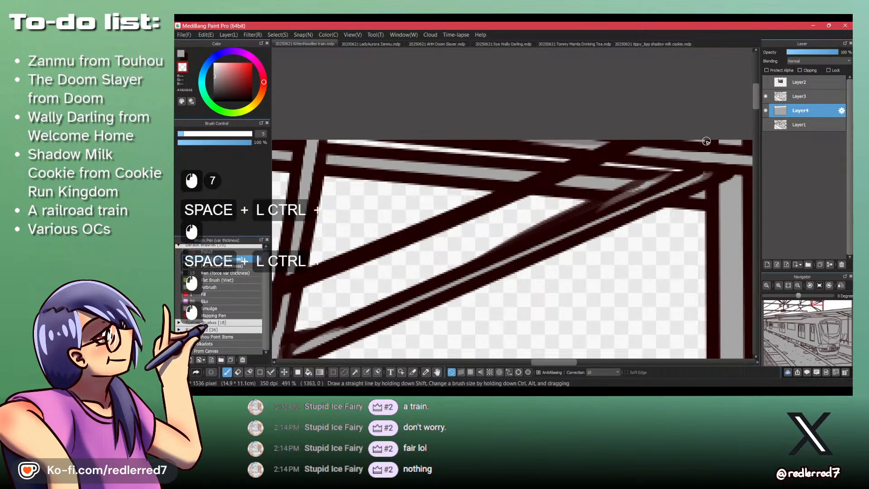
# - Erase the leftover grey between the fanned struts and in the small gap between the insulator and the wire
pyautogui.moveTo(651, 113); pyautogui.dragTo(505, 124)
pyautogui.moveTo(383, 142); pyautogui.dragTo(473, 205)
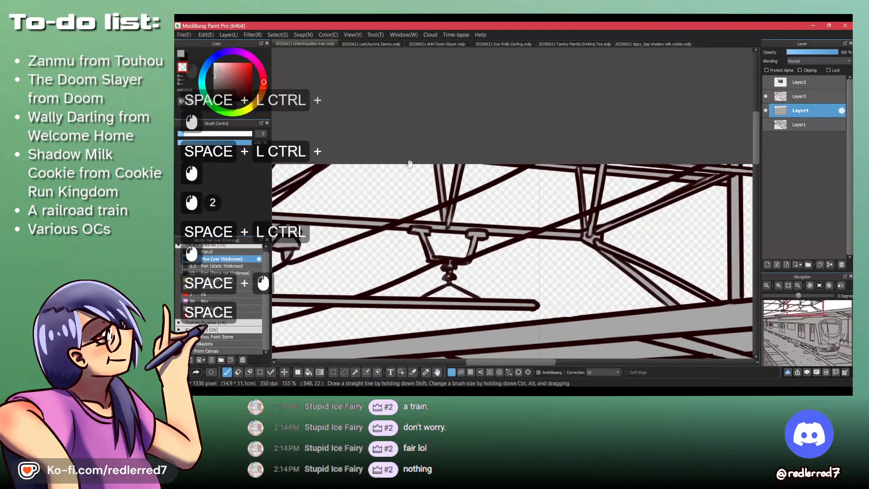
pyautogui.moveTo(409, 161); pyautogui.dragTo(484, 194)
pyautogui.moveTo(427, 185); pyautogui.dragTo(500, 215)
pyautogui.moveTo(404, 267)
pyautogui.mouseDown()
pyautogui.moveTo(498, 244)
pyautogui.moveTo(455, 240)
pyautogui.mouseUp()
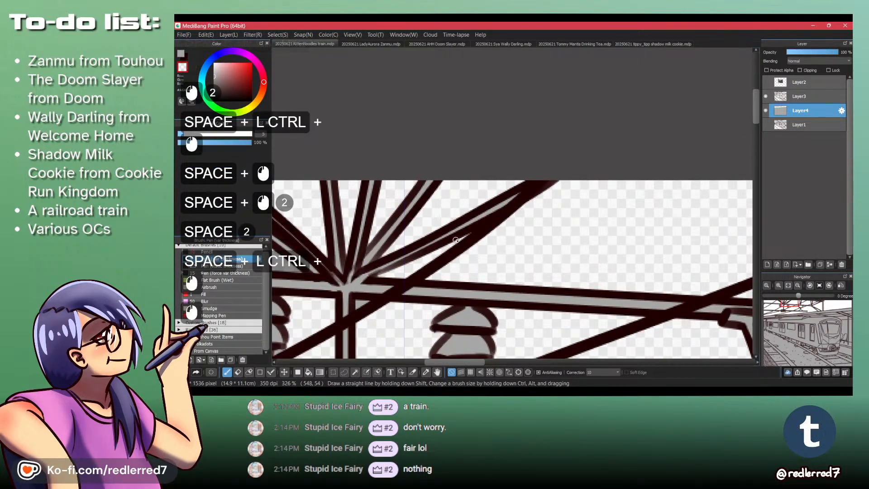
pyautogui.moveTo(347, 255)
pyautogui.mouseDown()
pyautogui.moveTo(346, 238)
pyautogui.moveTo(260, 221)
pyautogui.moveTo(410, 255)
pyautogui.moveTo(522, 242)
pyautogui.mouseUp()
pyautogui.moveTo(439, 228)
pyautogui.mouseDown()
pyautogui.moveTo(496, 266)
pyautogui.moveTo(409, 256)
pyautogui.moveTo(531, 236)
pyautogui.moveTo(589, 214)
pyautogui.mouseUp()
pyautogui.moveTo(656, 284)
pyautogui.mouseDown()
pyautogui.moveTo(473, 228)
pyautogui.moveTo(563, 226)
pyautogui.mouseUp()
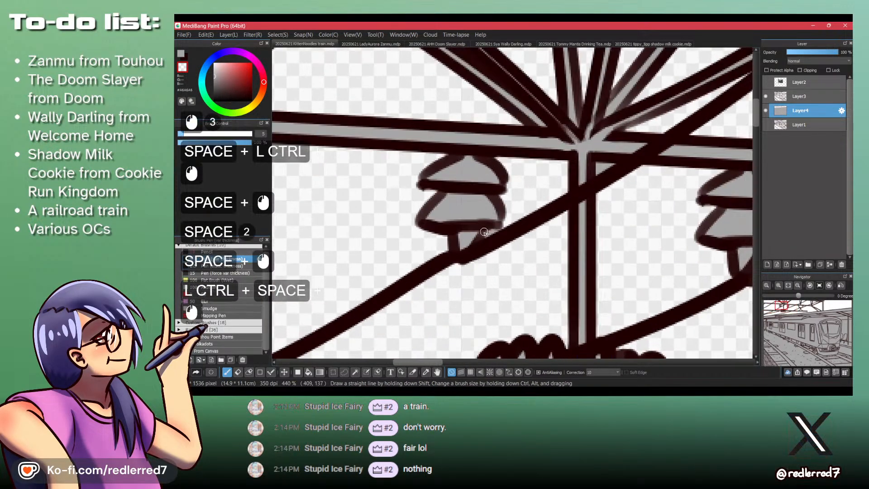
pyautogui.moveTo(485, 234)
pyautogui.mouseDown()
pyautogui.moveTo(502, 226)
pyautogui.moveTo(266, 176)
pyautogui.moveTo(512, 227)
pyautogui.moveTo(497, 213)
pyautogui.moveTo(540, 202)
pyautogui.moveTo(507, 224)
pyautogui.moveTo(502, 242)
pyautogui.moveTo(504, 214)
pyautogui.mouseUp()
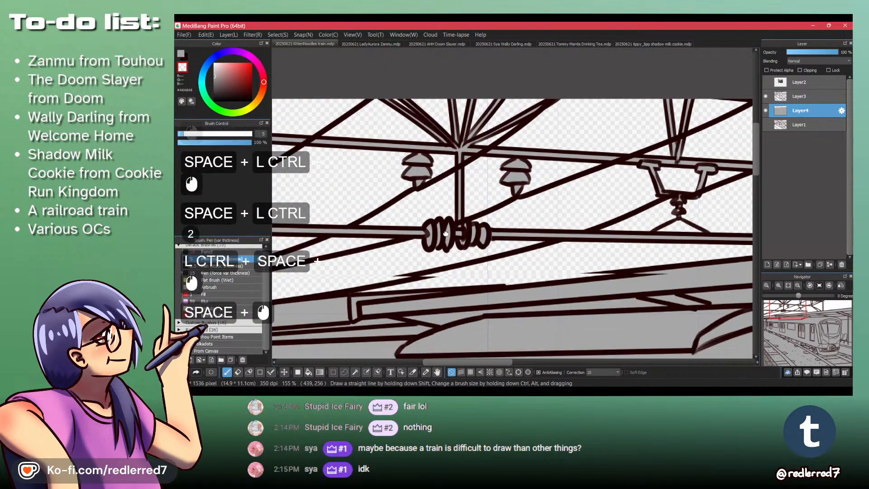
# - Examine the grey fill along the wires, roof edge, train side and tracks for missed or overfilled spots
pyautogui.moveTo(448, 235); pyautogui.dragTo(337, 234)
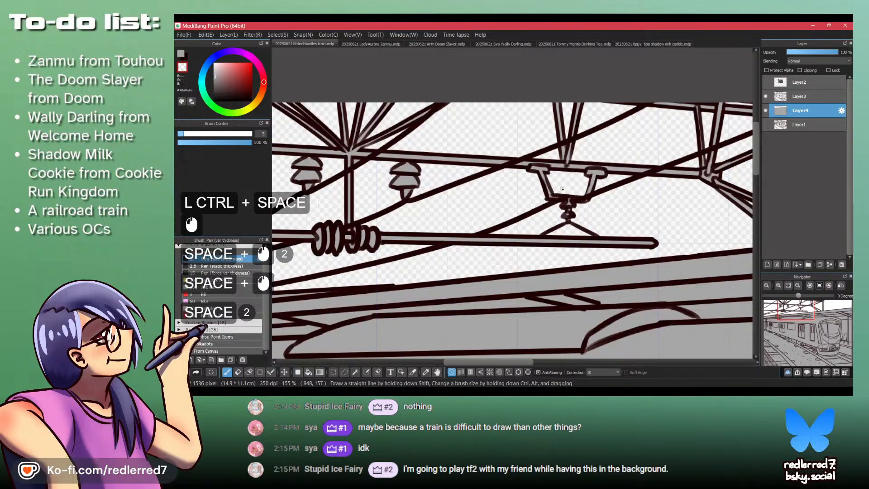
pyautogui.keyDown('ctrl'); pyautogui.moveTo(561, 165); pyautogui.dragTo(555, 221); pyautogui.keyUp('ctrl')
pyautogui.moveTo(349, 228)
pyautogui.mouseDown()
pyautogui.moveTo(376, 247)
pyautogui.moveTo(387, 178)
pyautogui.moveTo(400, 178)
pyautogui.mouseUp()
pyautogui.moveTo(378, 207); pyautogui.dragTo(361, 210)
pyautogui.keyDown('ctrl'); pyautogui.moveTo(401, 164); pyautogui.dragTo(407, 272); pyautogui.keyUp('ctrl')
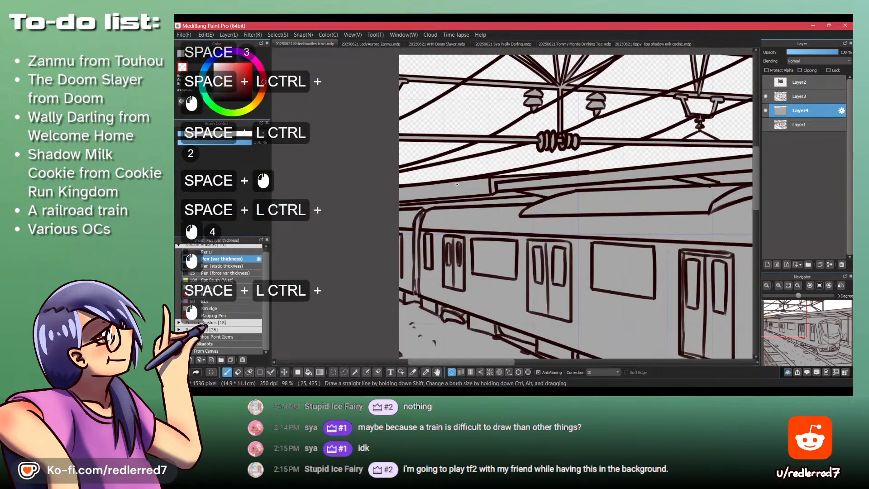
pyautogui.moveTo(596, 171); pyautogui.dragTo(343, 224)
pyautogui.keyDown('ctrl'); pyautogui.moveTo(665, 190); pyautogui.dragTo(471, 262); pyautogui.keyUp('ctrl')
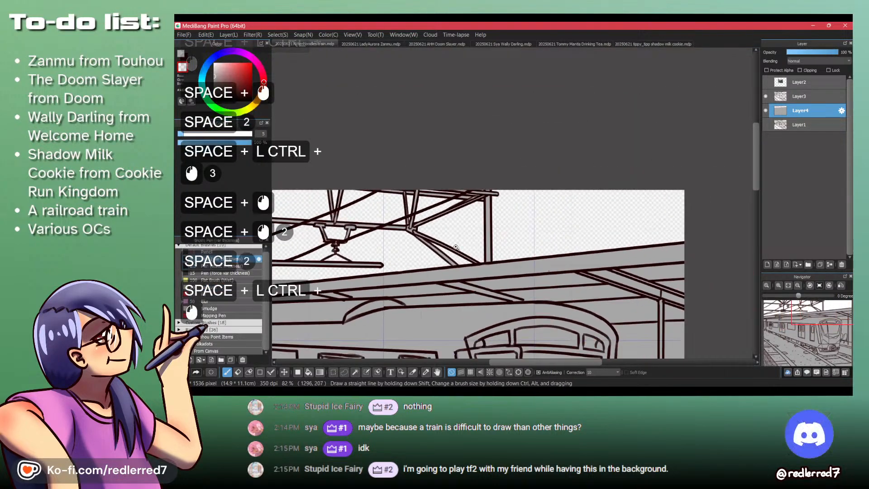
pyautogui.moveTo(311, 313); pyautogui.dragTo(486, 220)
pyautogui.moveTo(359, 295); pyautogui.dragTo(446, 220)
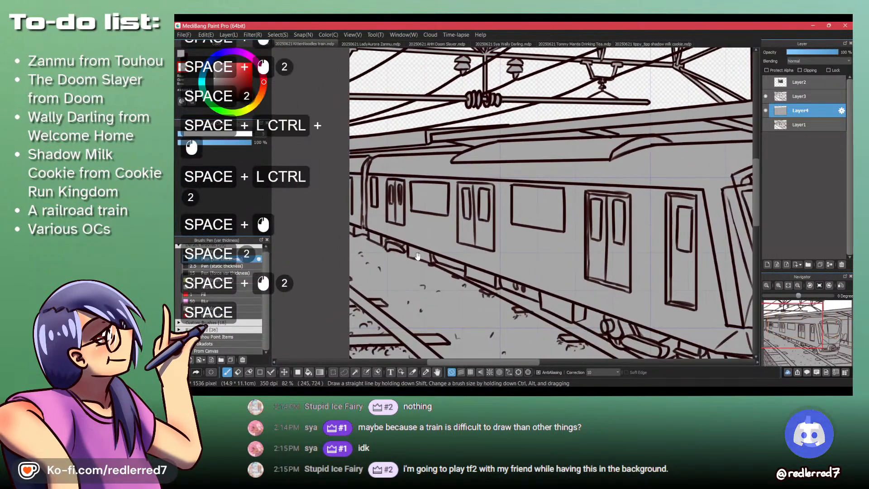
pyautogui.moveTo(414, 270); pyautogui.dragTo(375, 206)
pyautogui.moveTo(411, 261); pyautogui.dragTo(393, 213)
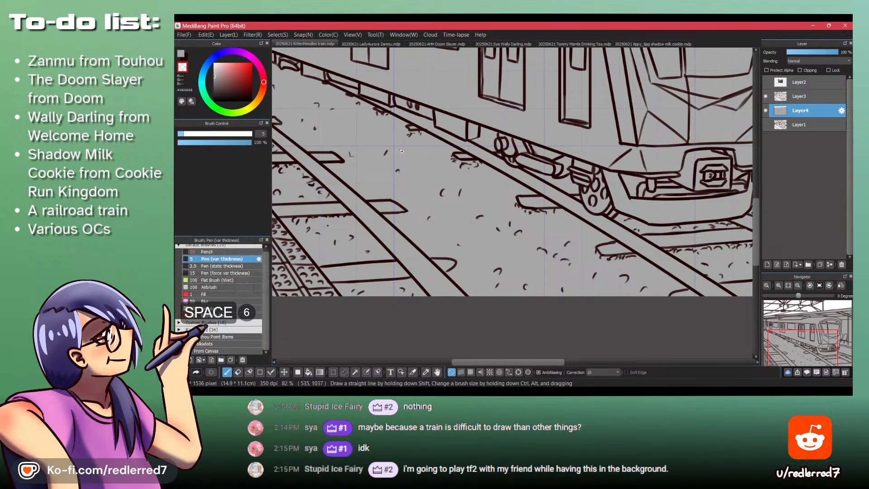
pyautogui.moveTo(394, 153); pyautogui.dragTo(442, 316)
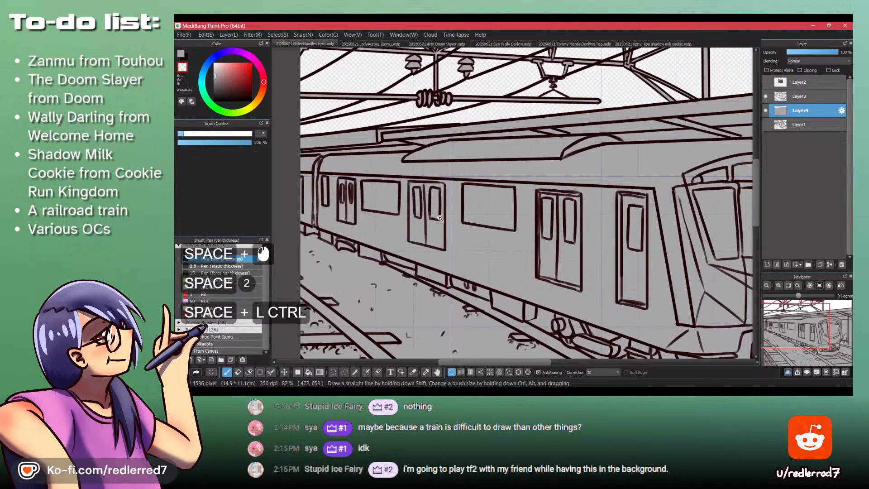
pyautogui.moveTo(464, 256); pyautogui.dragTo(494, 292)
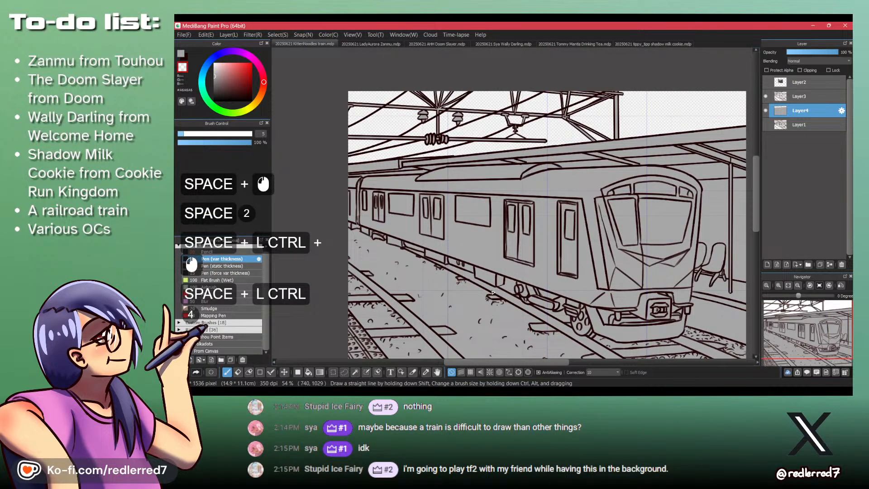
# - Make Layer3 active with the dark line colour for drawing at the train's undercarriage
pyautogui.moveTo(491, 291); pyautogui.dragTo(528, 246)
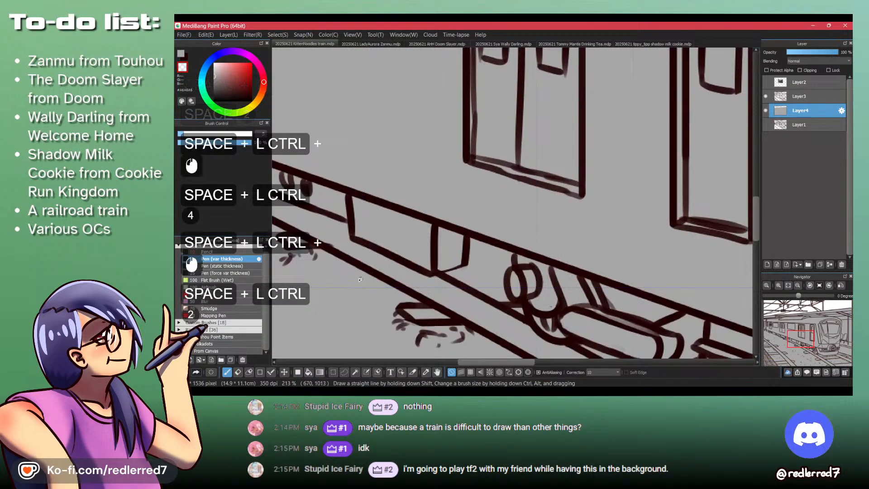
pyautogui.moveTo(332, 262); pyautogui.dragTo(448, 272)
pyautogui.moveTo(570, 301); pyautogui.dragTo(422, 234)
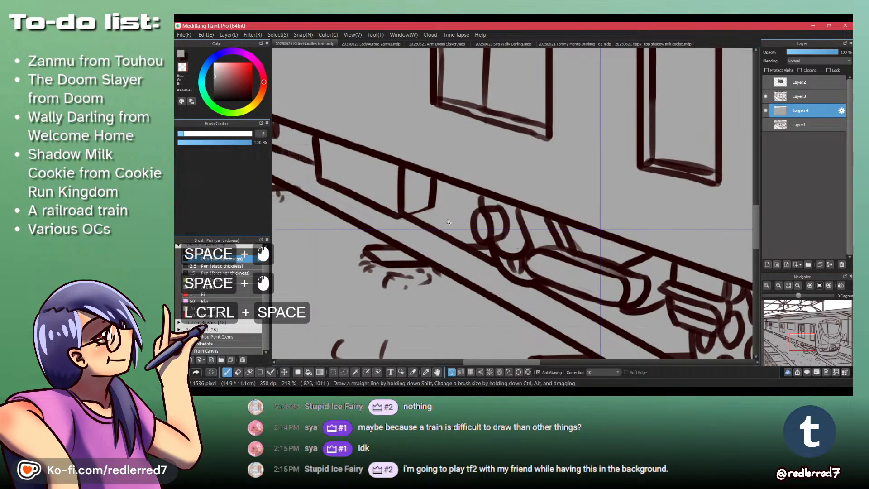
pyautogui.moveTo(344, 182); pyautogui.dragTo(650, 199)
pyautogui.click(807, 98)
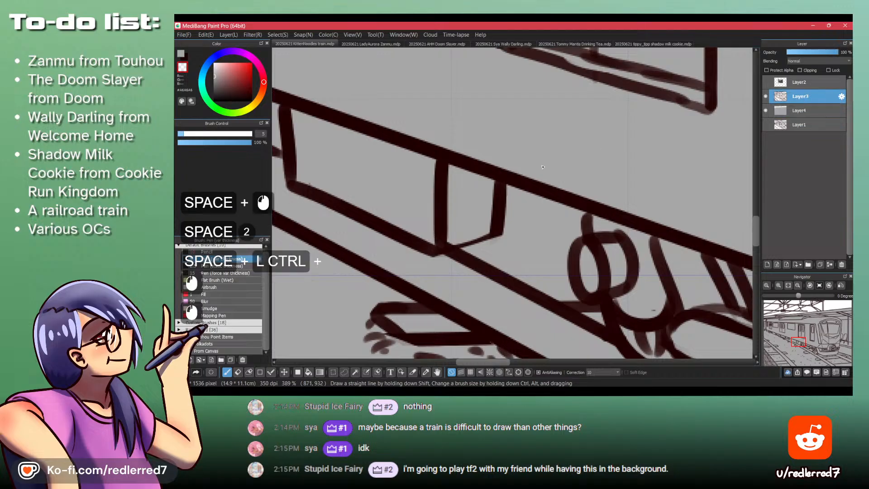
pyautogui.press('x')
pyautogui.hotkey('shift', 'z')
pyautogui.press('x')
# - Try gravel marks beside the front wheels with the Pen, undo them, and switch to the Pencil brush
pyautogui.click(526, 267)
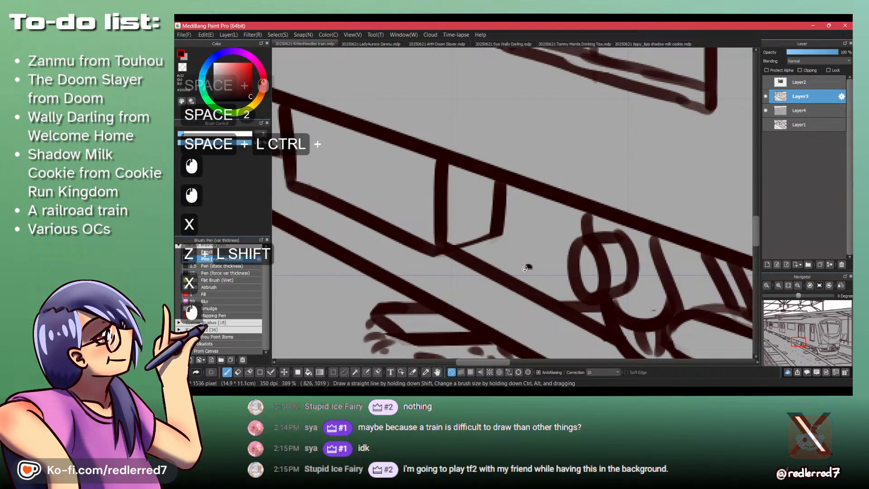
pyautogui.click(539, 271)
pyautogui.hotkey('ctrl', 'z')
pyautogui.hotkey('ctrl', 'z')
pyautogui.click(217, 252)
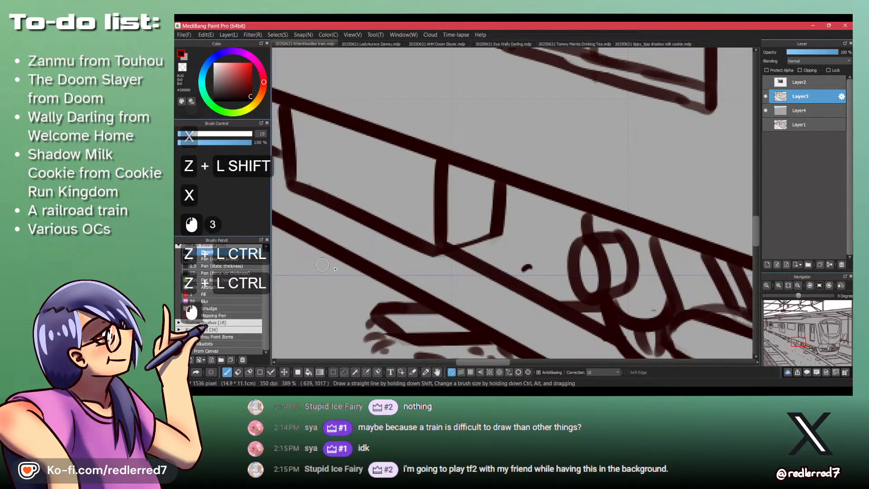
pyautogui.hotkey('ctrl', 'z')
# - Draw short gravel marks behind the rail, between the underfloor box and the round wheel parts
pyautogui.moveTo(538, 284); pyautogui.dragTo(548, 283)
pyautogui.moveTo(558, 281); pyautogui.dragTo(563, 286)
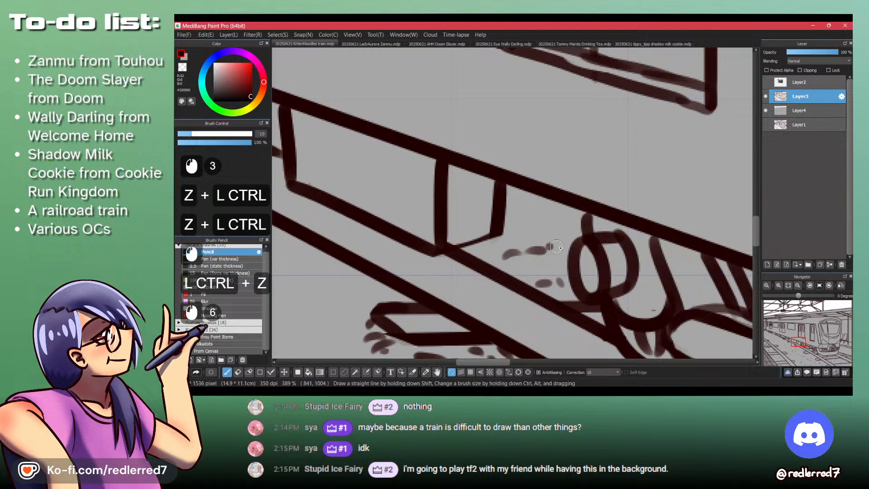
pyautogui.moveTo(509, 186)
pyautogui.mouseDown()
pyautogui.moveTo(548, 228)
pyautogui.moveTo(527, 215)
pyautogui.moveTo(586, 224)
pyautogui.mouseUp()
pyautogui.hotkey('ctrl', 'z')
pyautogui.moveTo(514, 217)
pyautogui.mouseDown()
pyautogui.moveTo(532, 219)
pyautogui.moveTo(563, 243)
pyautogui.mouseUp()
# - Add a few more gravel marks on the ballast between the two tracks and check the whole drawing
pyautogui.moveTo(484, 249)
pyautogui.mouseDown()
pyautogui.moveTo(492, 249)
pyautogui.moveTo(407, 226)
pyautogui.mouseUp()
pyautogui.moveTo(310, 190)
pyautogui.mouseDown()
pyautogui.moveTo(432, 235)
pyautogui.moveTo(440, 265)
pyautogui.mouseUp()
pyautogui.moveTo(425, 253); pyautogui.dragTo(426, 256)
pyautogui.moveTo(502, 306); pyautogui.dragTo(297, 143)
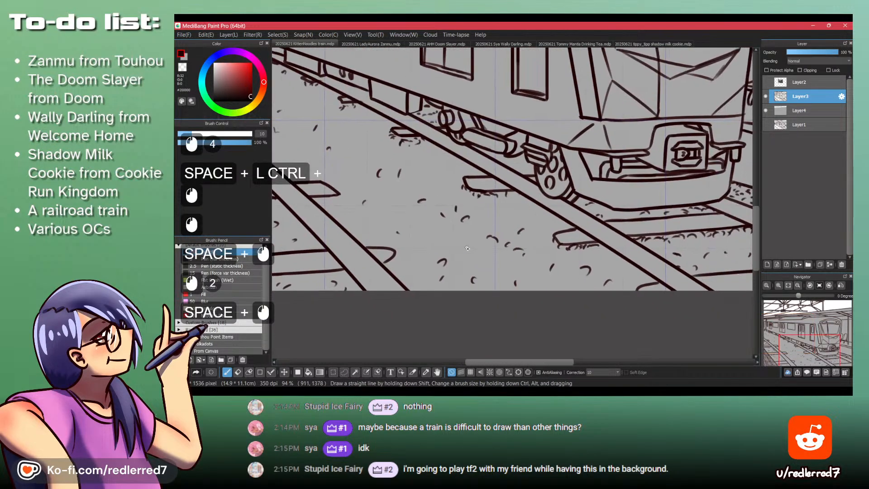
pyautogui.moveTo(367, 223); pyautogui.dragTo(373, 224)
pyautogui.click(440, 153)
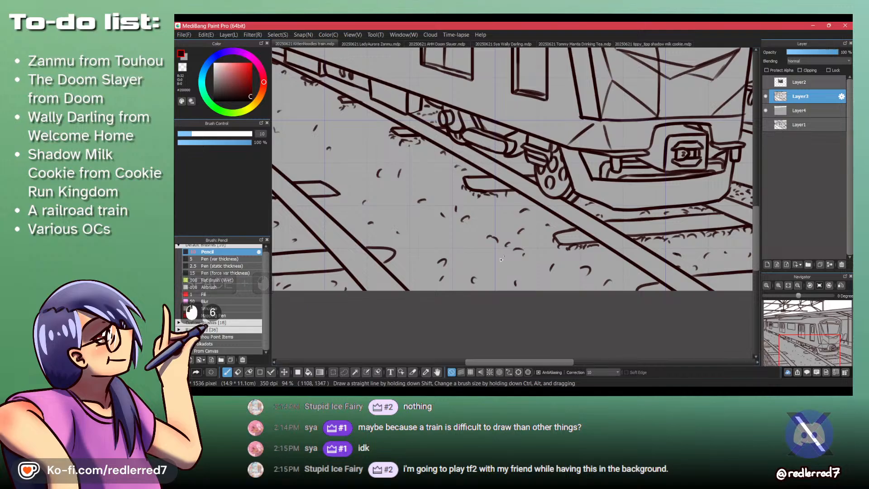
pyautogui.moveTo(522, 213); pyautogui.dragTo(589, 188)
pyautogui.moveTo(376, 164)
pyautogui.mouseDown()
pyautogui.moveTo(486, 191)
pyautogui.moveTo(459, 261)
pyautogui.mouseUp()
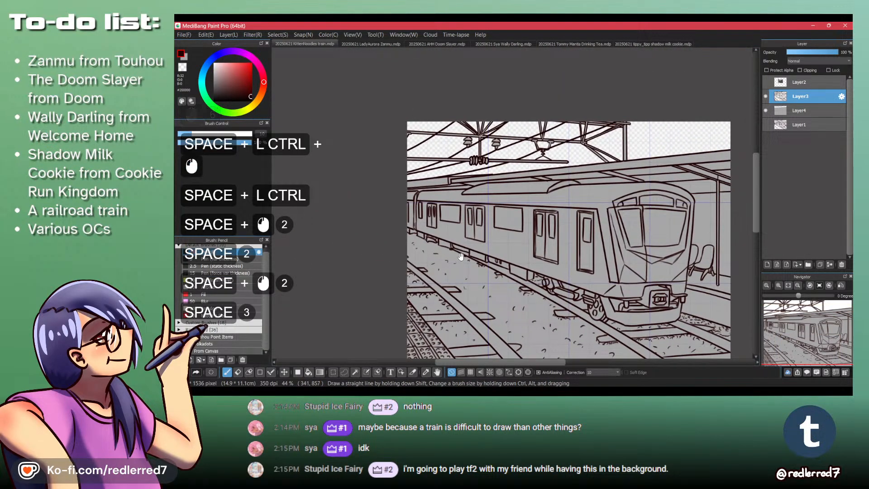
pyautogui.moveTo(465, 205); pyautogui.dragTo(445, 205)
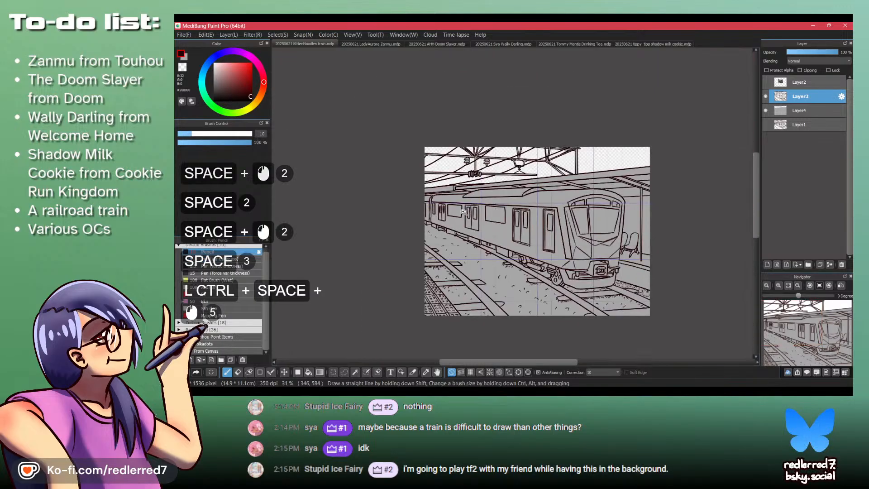
# - Return to Layer4 with the grey colour and the Pen (var thickness) brush
pyautogui.click(801, 109)
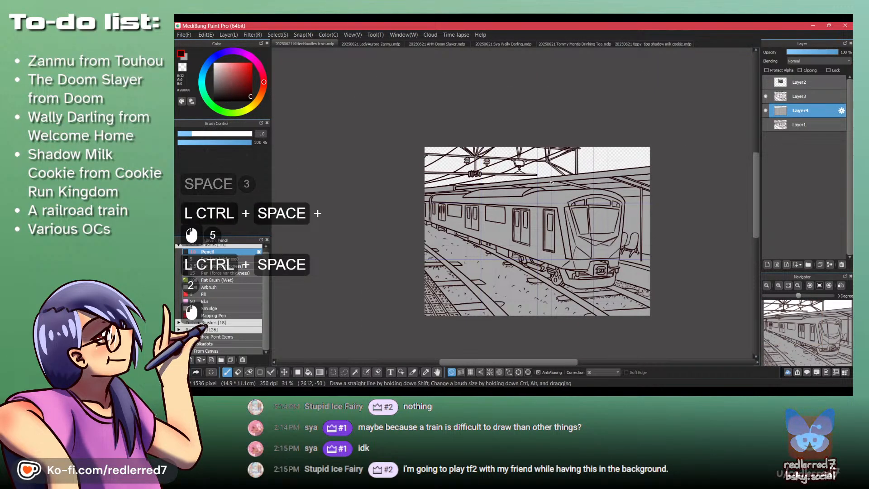
pyautogui.press('x')
pyautogui.click(222, 259)
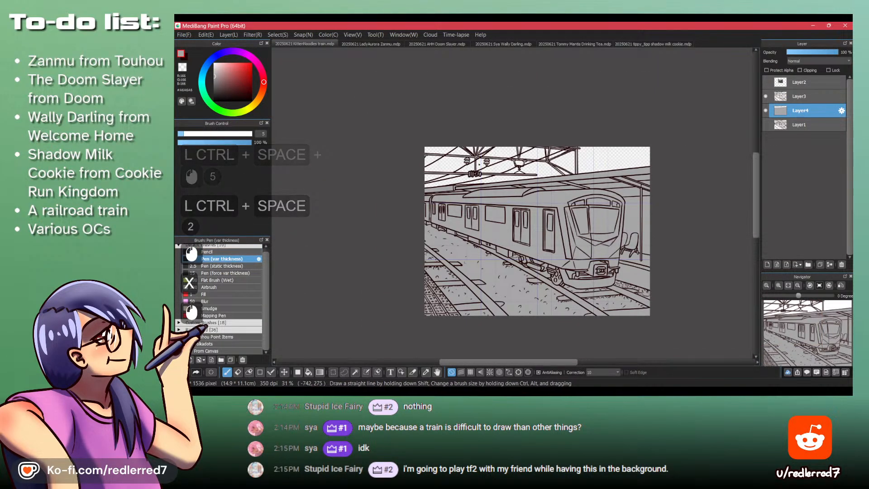
pyautogui.click(764, 88)
pyautogui.click(766, 88)
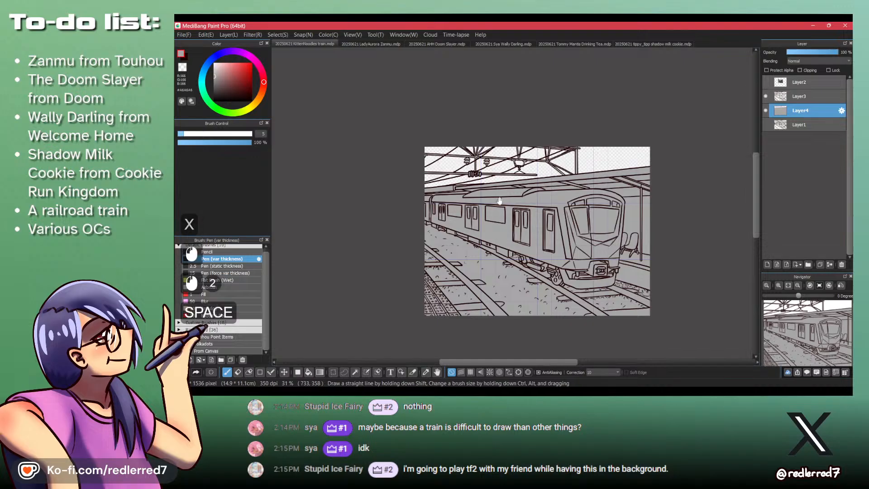
# - Pick a bright blue as the drawing colour for the train's roof band
pyautogui.moveTo(499, 201); pyautogui.dragTo(370, 203)
pyautogui.click(210, 64)
pyautogui.click(229, 70)
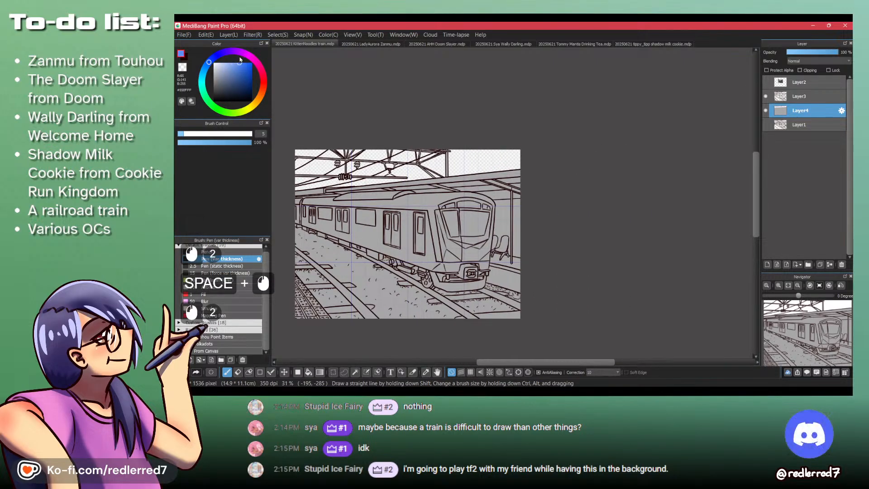
# - Try bucket-filling the train's roof band and the panels below the windshield with blue on Layer4, and undo the fills
pyautogui.press('b')
pyautogui.click(417, 197)
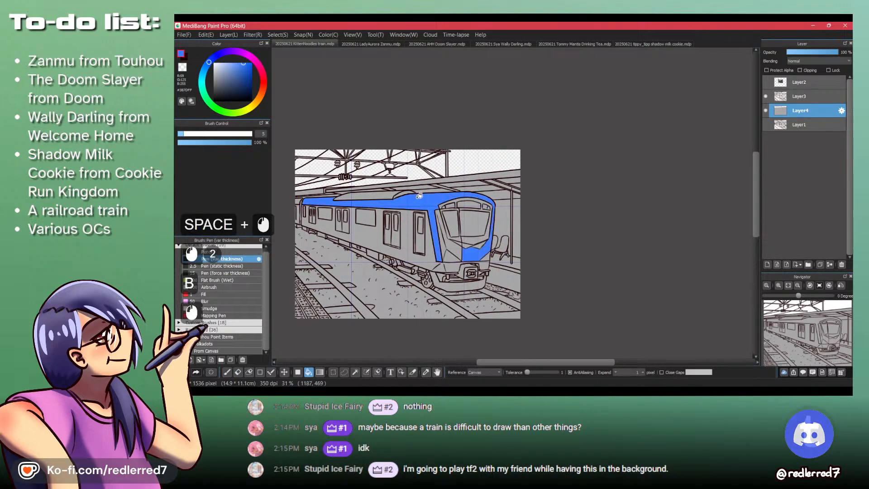
pyautogui.moveTo(438, 236); pyautogui.dragTo(455, 245)
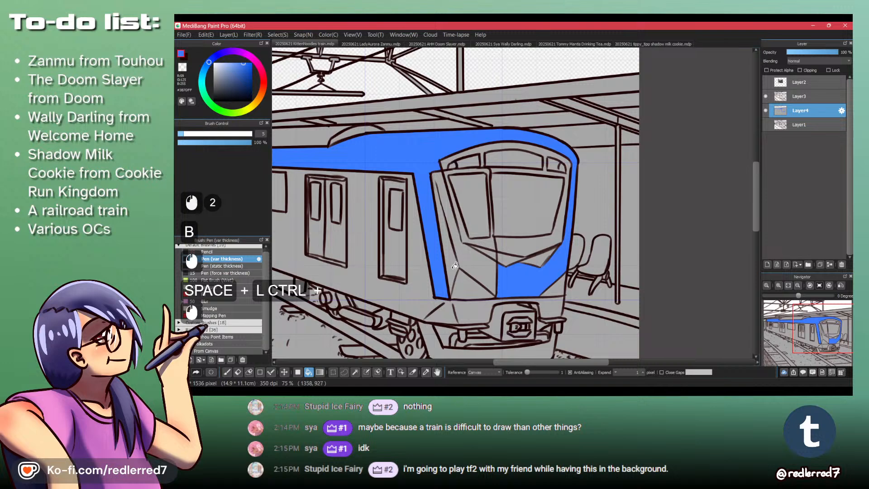
pyautogui.click(455, 266)
pyautogui.click(468, 258)
pyautogui.click(559, 208)
pyautogui.hotkey('ctrl', 'z')
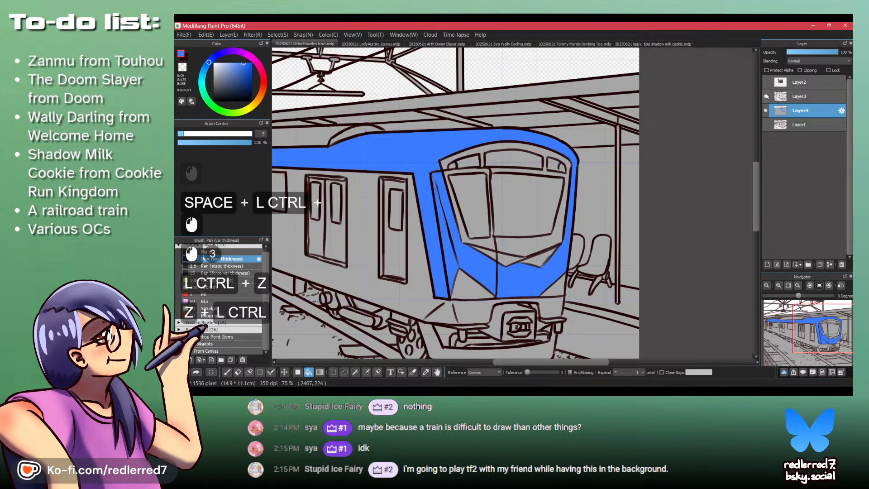
pyautogui.hotkey('ctrl', 'z')
pyautogui.hotkey('ctrl', 'z')
# - Check the reference photo, close off the blue frame beside the chairs with a Pen line, and fill the roof band blue
pyautogui.click(765, 83)
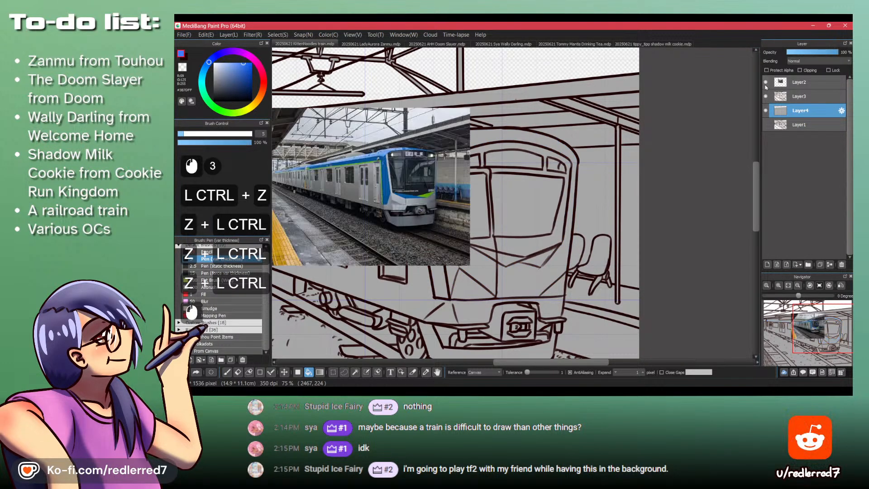
pyautogui.click(765, 83)
pyautogui.moveTo(586, 258); pyautogui.dragTo(633, 255)
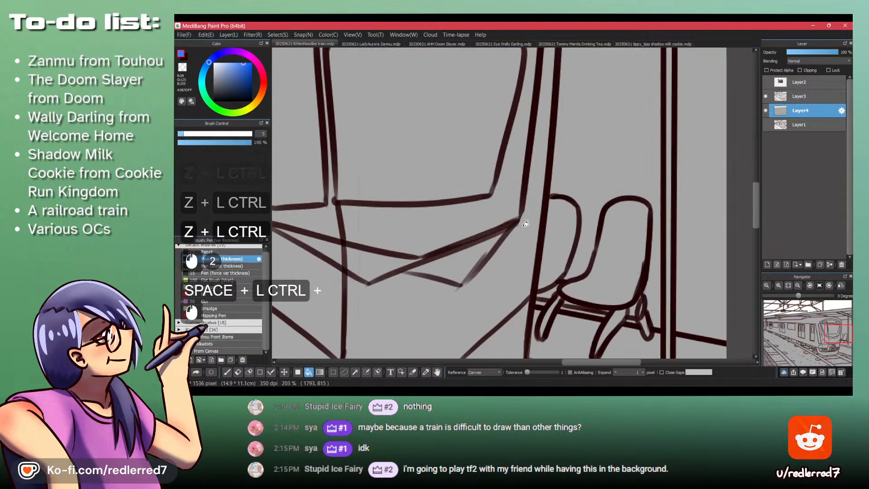
pyautogui.press('p')
pyautogui.moveTo(520, 215); pyautogui.dragTo(518, 238)
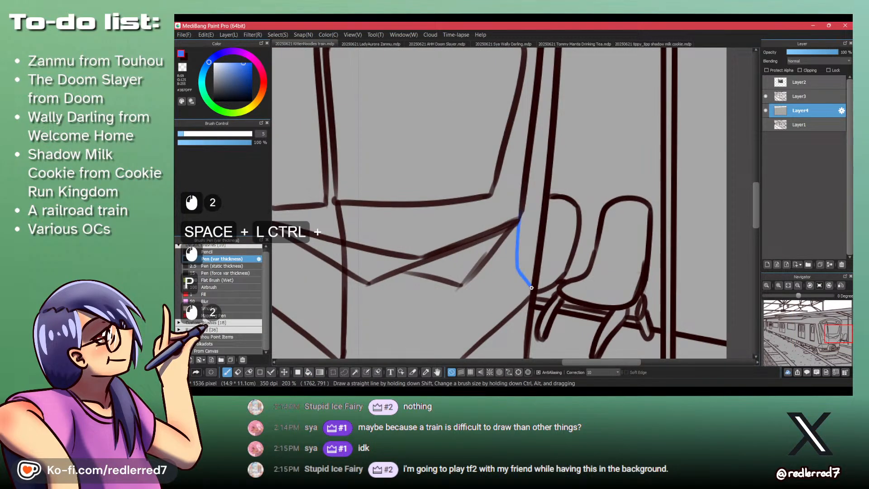
pyautogui.press('b')
pyautogui.click(528, 230)
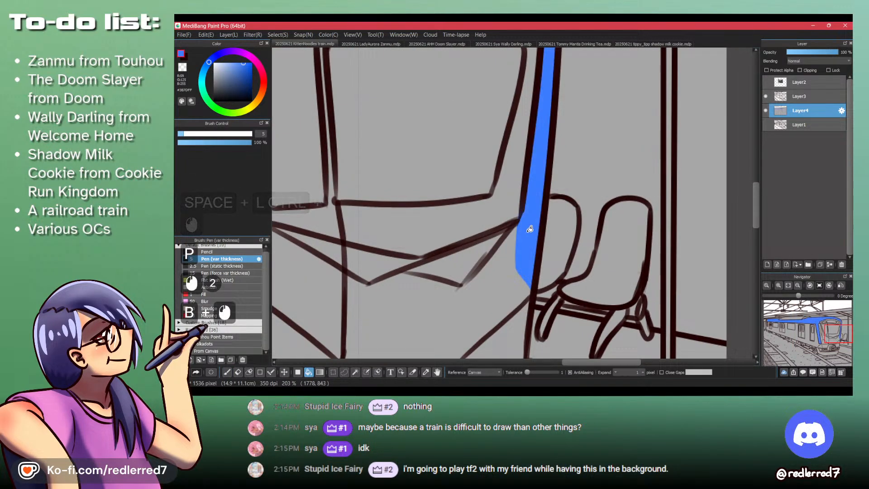
pyautogui.moveTo(529, 230); pyautogui.dragTo(442, 211)
pyautogui.moveTo(541, 233); pyautogui.dragTo(618, 233)
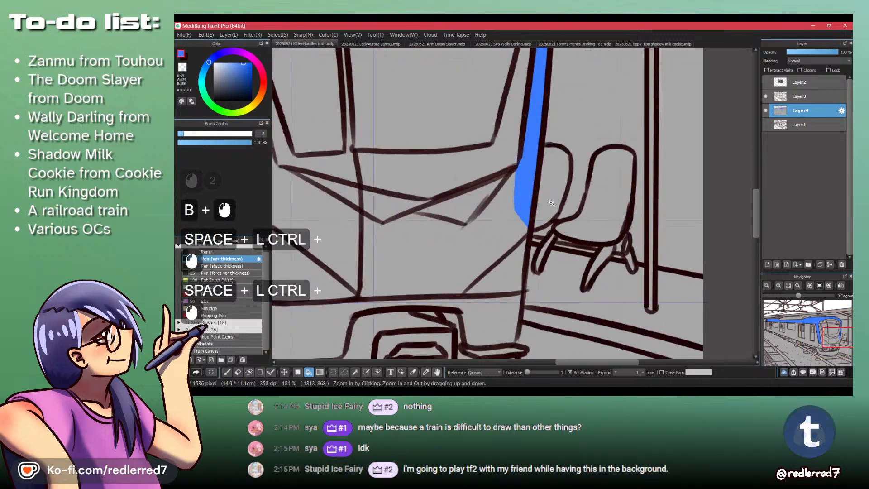
pyautogui.moveTo(466, 240); pyautogui.dragTo(566, 247)
pyautogui.moveTo(617, 181); pyautogui.dragTo(647, 277)
# - Try erasing along the windshield's outer edge with the transparent Pen, and undo it along with the blue fill
pyautogui.press('p')
pyautogui.hotkey('shift', 'z')
pyautogui.moveTo(640, 253); pyautogui.dragTo(594, 222)
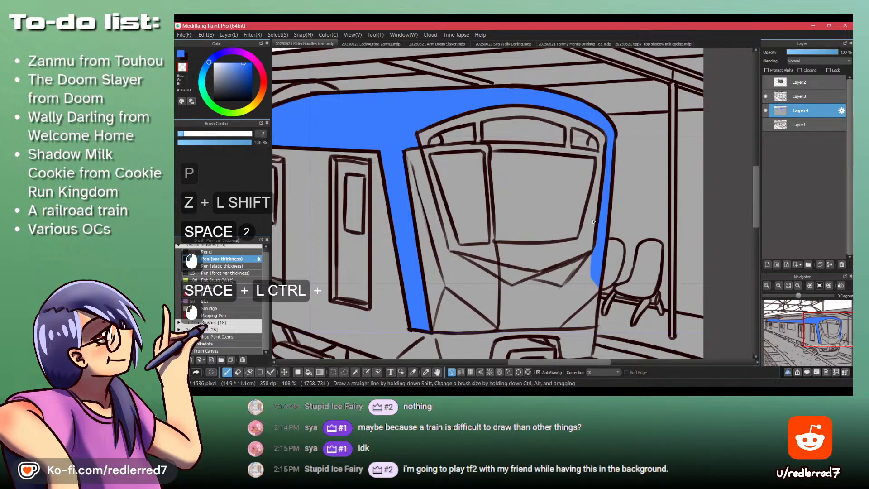
pyautogui.hotkey('shift', 'z')
pyautogui.hotkey('shift', 'z')
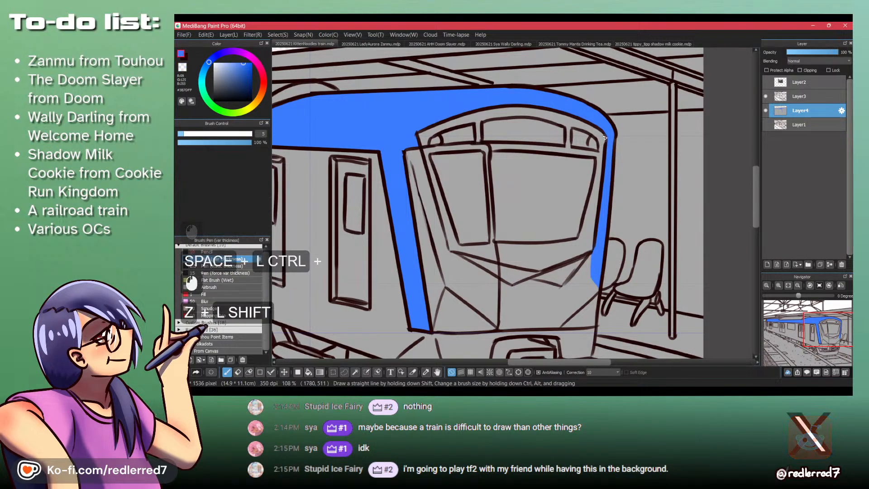
pyautogui.moveTo(606, 136); pyautogui.dragTo(607, 163)
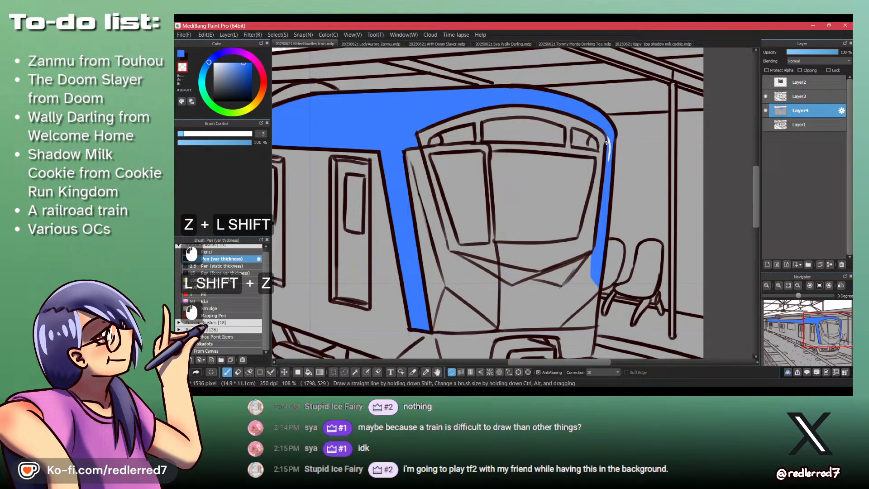
pyautogui.hotkey('ctrl', 'z')
pyautogui.hotkey('ctrl', 'z')
pyautogui.hotkey('ctrl', 'z')
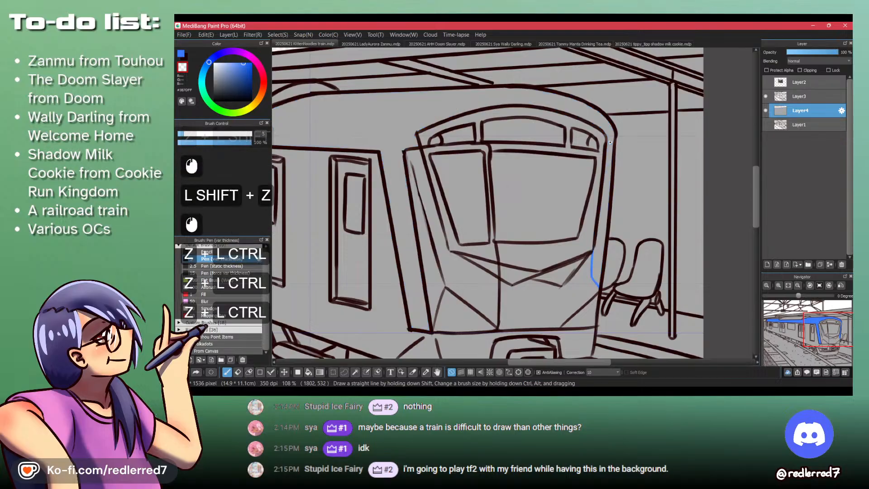
# - Add a new layer clipped to Layer4 and switch from transparent back to the blue colour
pyautogui.press('d')
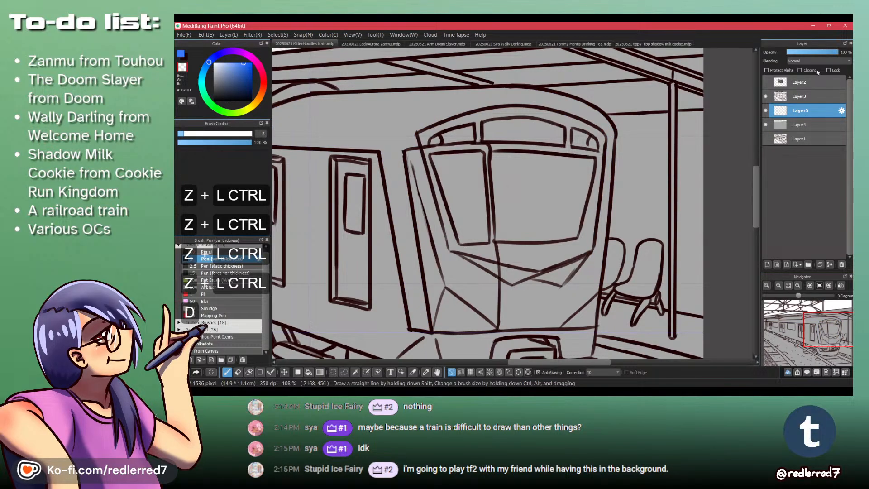
pyautogui.click(801, 71)
pyautogui.hotkey('shift', 'z')
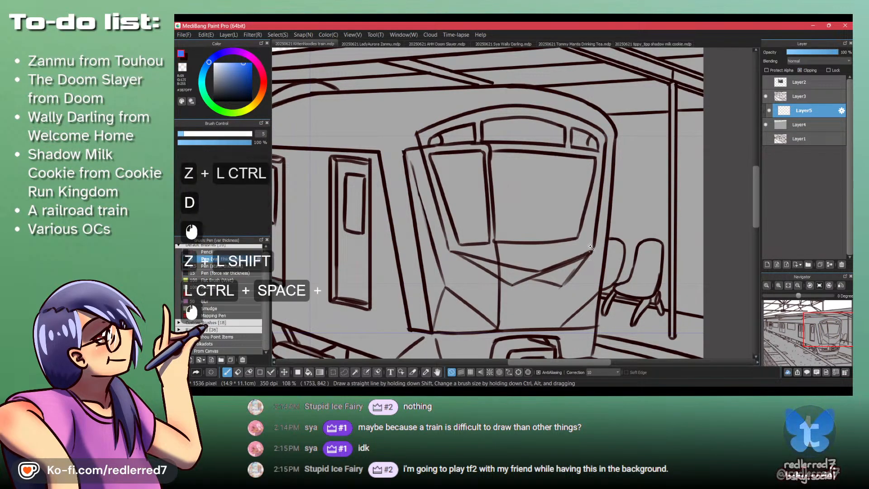
# - Draw a straight blue line down the front frame, between the windshield edge and the train's outer edge beside the chairs
pyautogui.moveTo(589, 257); pyautogui.dragTo(589, 183)
pyautogui.click(602, 83)
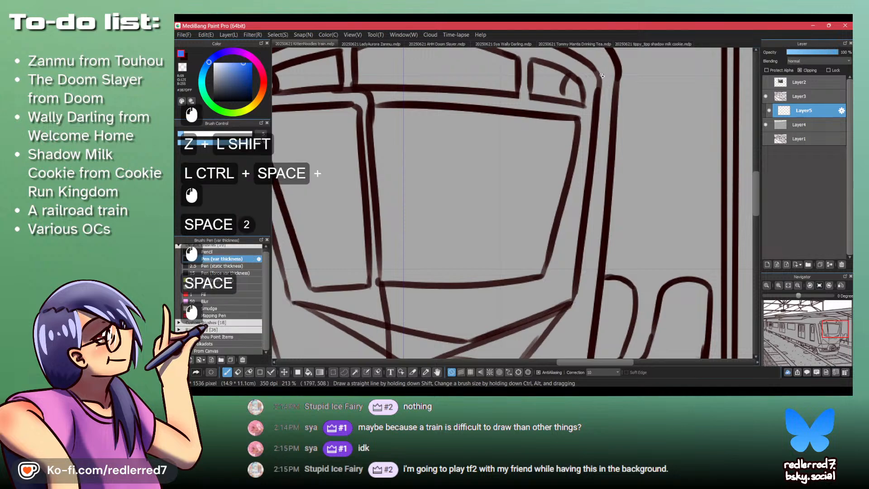
pyautogui.moveTo(577, 297); pyautogui.dragTo(587, 221)
pyautogui.keyDown('shift'); pyautogui.click(594, 304); pyautogui.keyUp('shift')
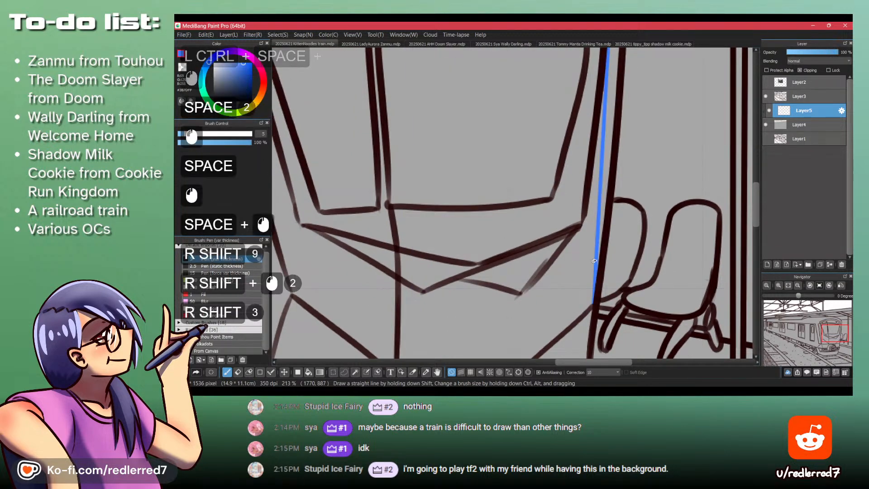
pyautogui.moveTo(471, 238); pyautogui.dragTo(453, 228)
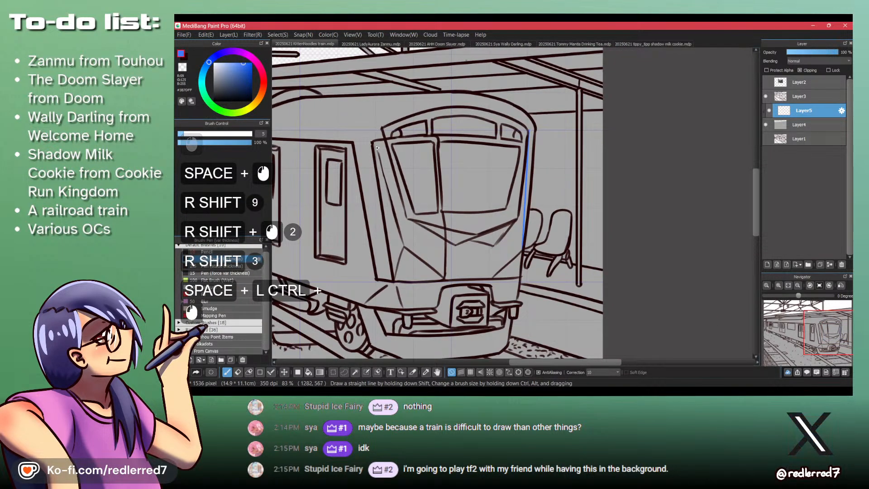
# - Fill the roof band and front frame blue, check the tip beside the chairs, and fill the rear car's roof strip
pyautogui.press('b')
pyautogui.click(369, 132)
pyautogui.moveTo(533, 245); pyautogui.dragTo(561, 236)
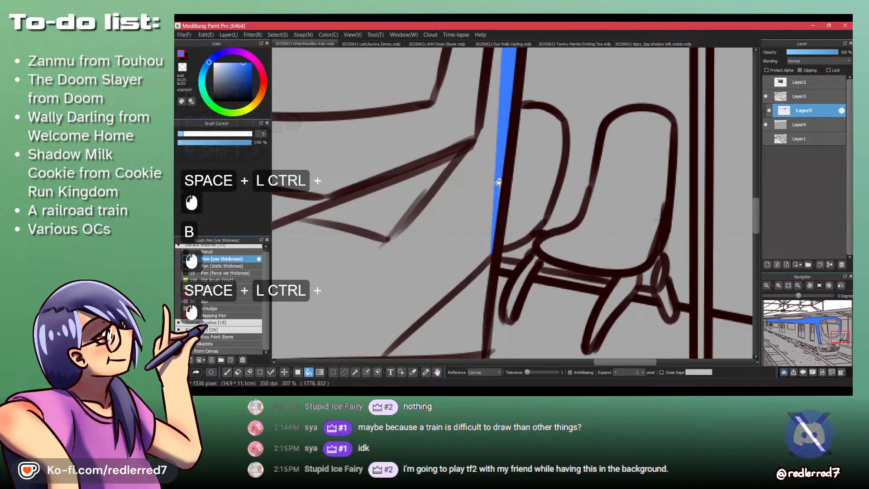
pyautogui.press('p')
pyautogui.moveTo(502, 168)
pyautogui.mouseDown()
pyautogui.moveTo(496, 211)
pyautogui.moveTo(465, 240)
pyautogui.mouseUp()
pyautogui.moveTo(398, 181); pyautogui.dragTo(592, 284)
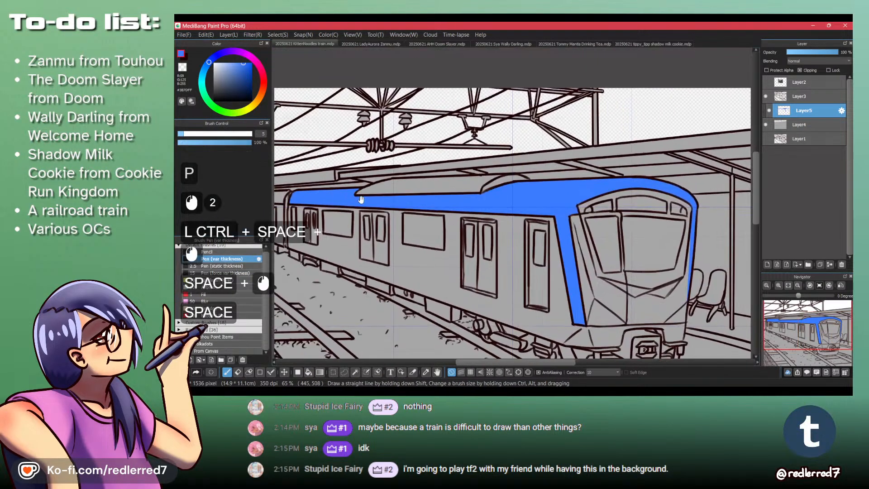
pyautogui.moveTo(337, 183); pyautogui.dragTo(417, 119)
pyautogui.press('b')
pyautogui.click(389, 209)
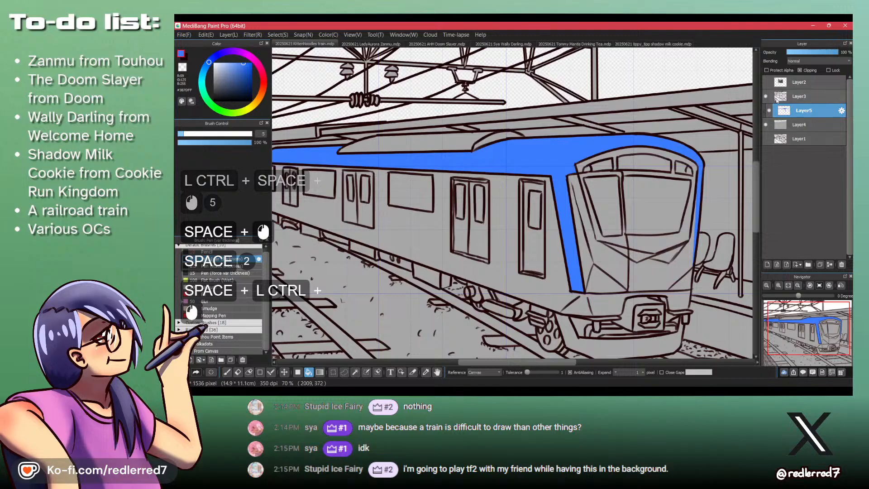
# - Check the reference photo, pick the muted blue #89A8BD, and fill the front car's side panels with it
pyautogui.click(766, 83)
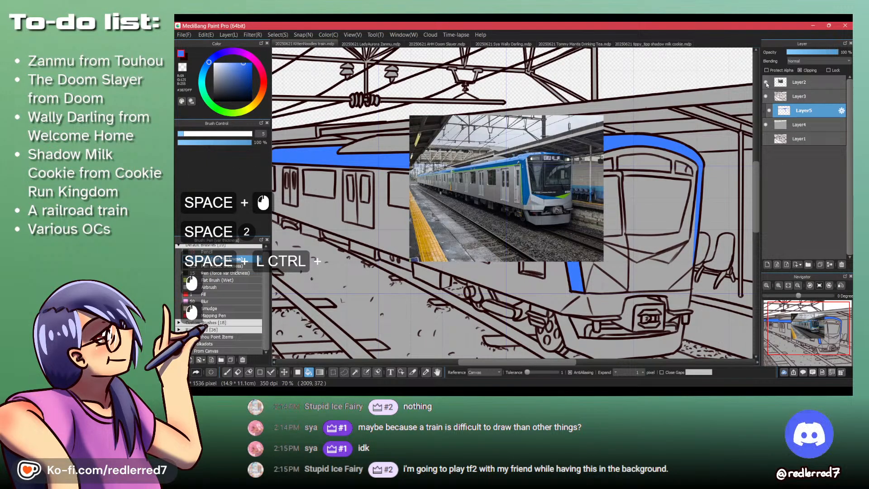
pyautogui.click(766, 82)
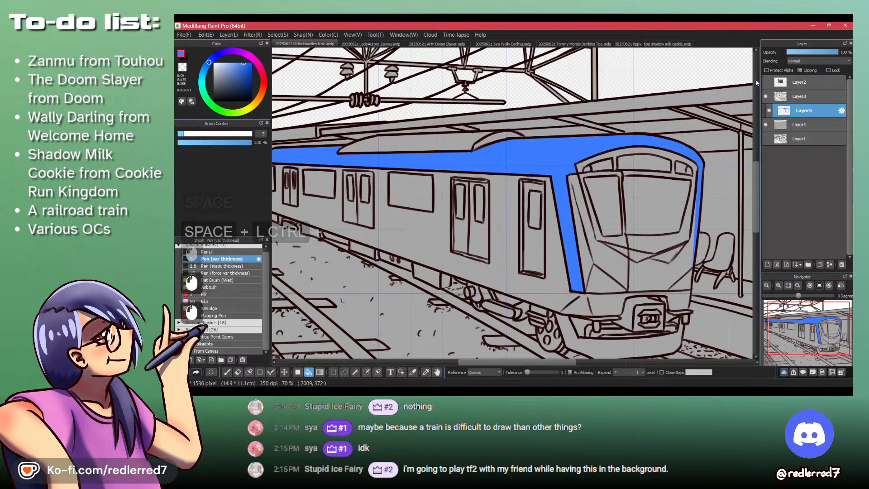
pyautogui.click(207, 70)
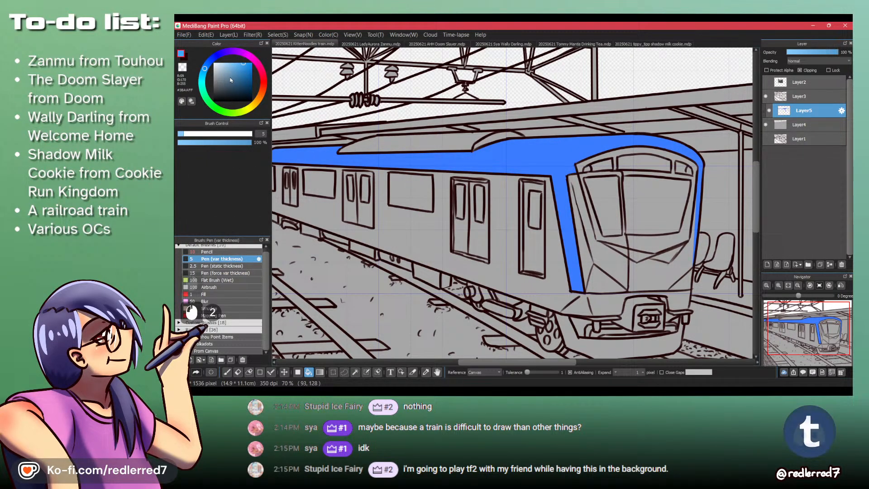
pyautogui.click(445, 228)
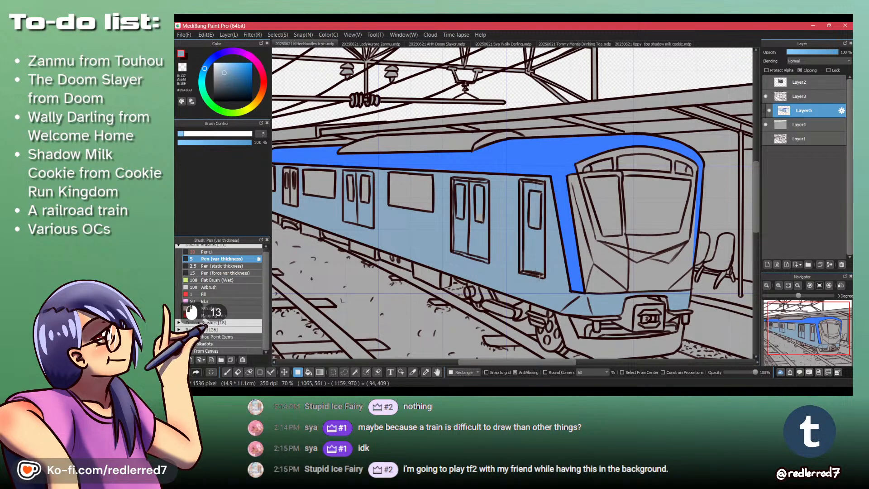
pyautogui.moveTo(544, 278); pyautogui.dragTo(544, 221)
pyautogui.moveTo(537, 181); pyautogui.dragTo(683, 193)
pyautogui.moveTo(397, 181); pyautogui.dragTo(409, 233)
# - Fill the rear car's side with the muted blue and cover its window and the adjacent narrow window with filled rectangles
pyautogui.press('b')
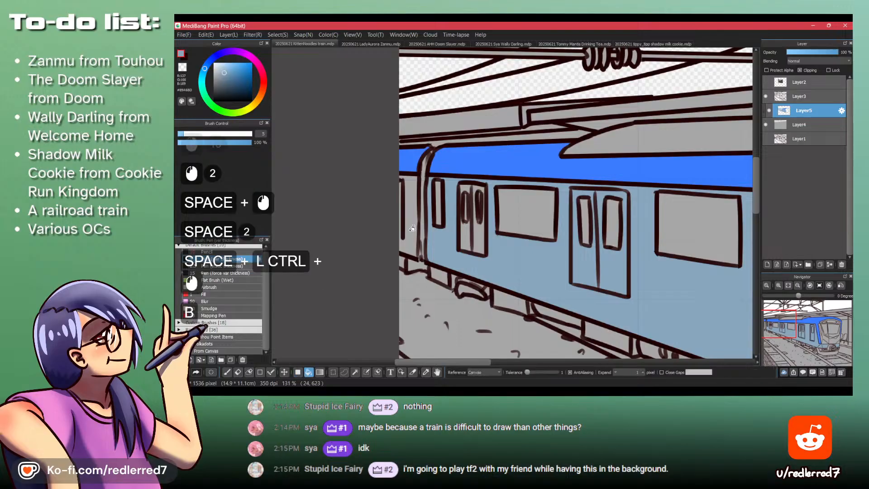
pyautogui.click(419, 222)
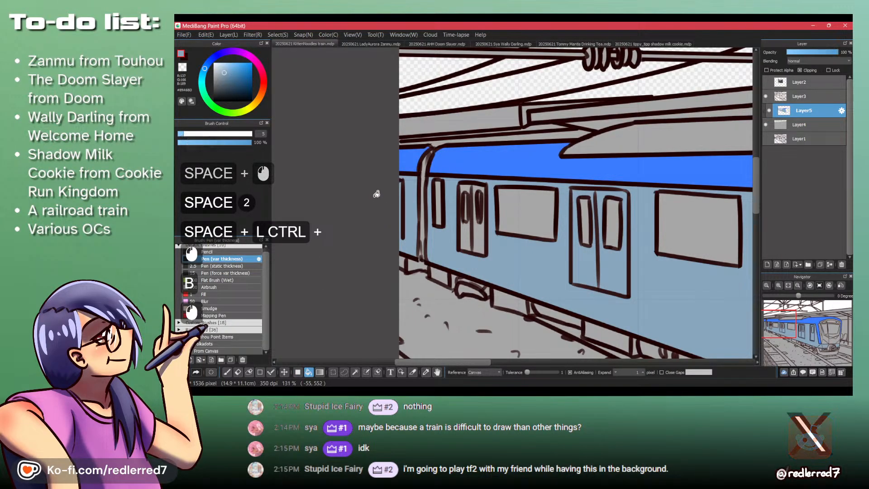
pyautogui.press('f')
pyautogui.moveTo(392, 181); pyautogui.dragTo(408, 217)
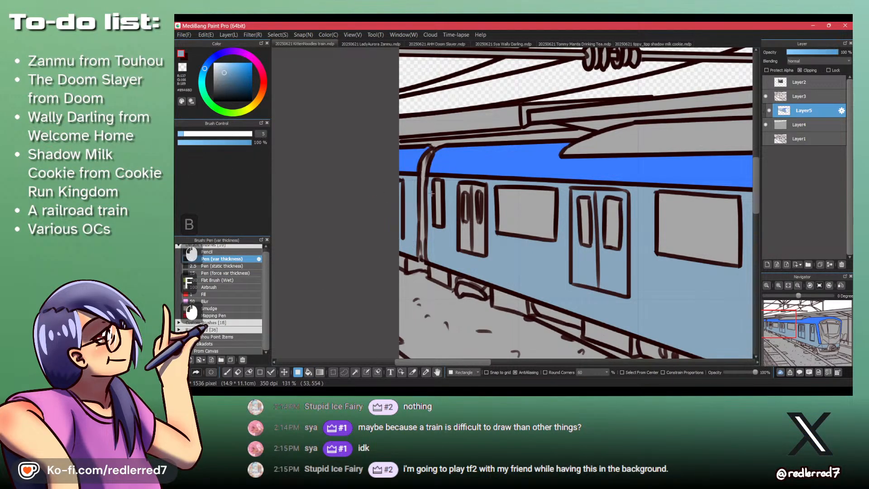
pyautogui.moveTo(433, 179); pyautogui.dragTo(461, 227)
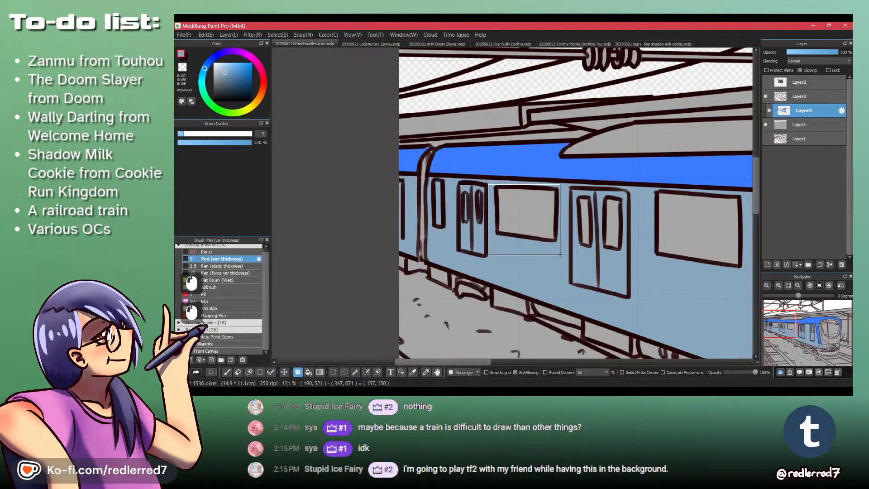
# - Cover the remaining grey windows and doors along the front car's side with filled muted-blue rectangles
pyautogui.moveTo(700, 301); pyautogui.dragTo(706, 306)
pyautogui.press('space')
pyautogui.moveTo(660, 268); pyautogui.dragTo(495, 254)
pyautogui.moveTo(531, 180); pyautogui.dragTo(597, 272)
pyautogui.moveTo(692, 319); pyautogui.dragTo(692, 319)
pyautogui.press('space')
pyautogui.moveTo(662, 291); pyautogui.dragTo(503, 233)
pyautogui.keyDown('ctrl'); pyautogui.moveTo(565, 185); pyautogui.dragTo(543, 179); pyautogui.keyUp('ctrl')
pyautogui.moveTo(542, 179); pyautogui.dragTo(550, 254)
# - Show the reference photo on Layer2 and move it over the tracks below the train's front
pyautogui.click(765, 83)
pyautogui.hotkey('ctrl', 'space')
pyautogui.press('m')
pyautogui.hotkey('ctrl', 'z')
pyautogui.click(798, 82)
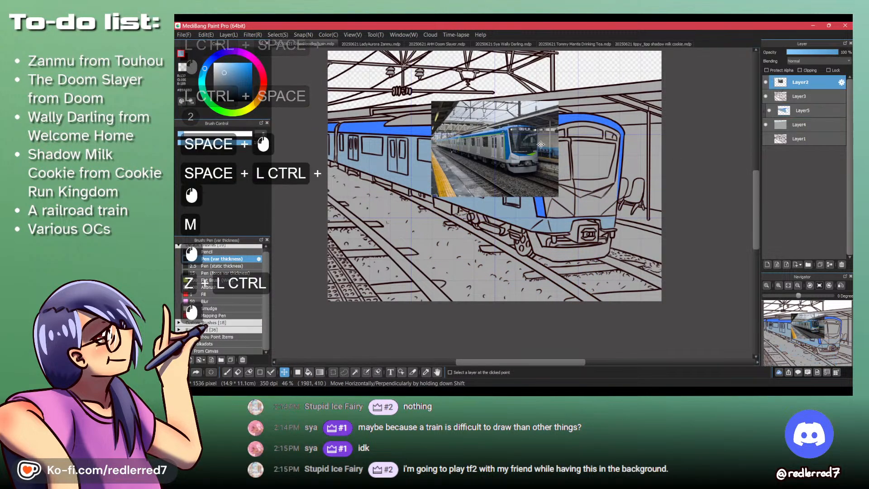
pyautogui.moveTo(484, 159); pyautogui.dragTo(573, 249)
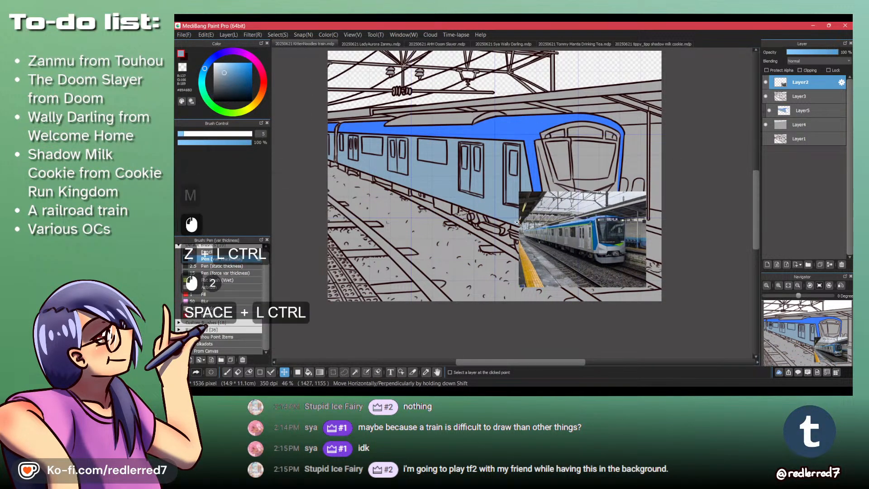
# - Examine the reference photo's train side, car joint and front stripes up close and compare them with the drawing
pyautogui.keyDown('ctrl'); pyautogui.moveTo(483, 206); pyautogui.dragTo(552, 256); pyautogui.keyUp('ctrl')
pyautogui.keyDown('ctrl'); pyautogui.moveTo(664, 328); pyautogui.dragTo(654, 273); pyautogui.keyUp('ctrl')
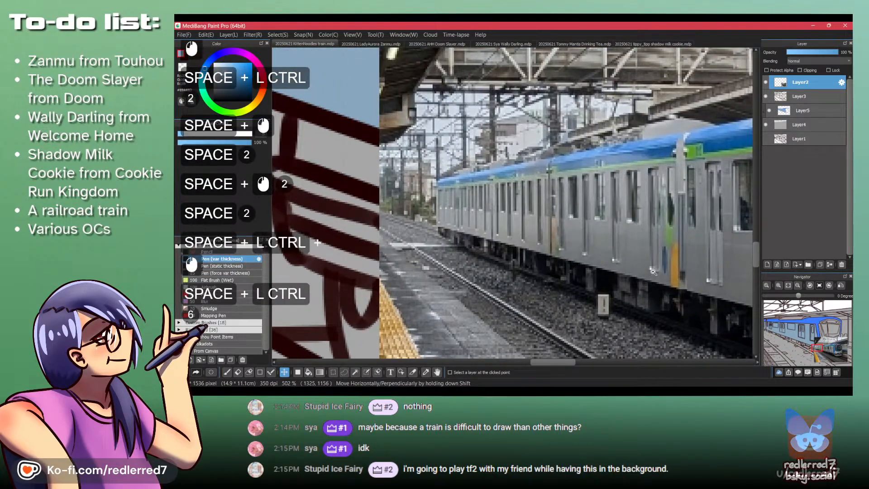
pyautogui.keyDown('ctrl'); pyautogui.moveTo(638, 219); pyautogui.dragTo(633, 262); pyautogui.keyUp('ctrl')
pyautogui.moveTo(407, 191)
pyautogui.mouseDown()
pyautogui.moveTo(479, 235)
pyautogui.moveTo(638, 384)
pyautogui.mouseUp()
pyautogui.keyDown('ctrl'); pyautogui.moveTo(454, 213); pyautogui.dragTo(452, 261); pyautogui.keyUp('ctrl')
pyautogui.keyDown('ctrl'); pyautogui.moveTo(642, 277); pyautogui.dragTo(627, 230); pyautogui.keyUp('ctrl')
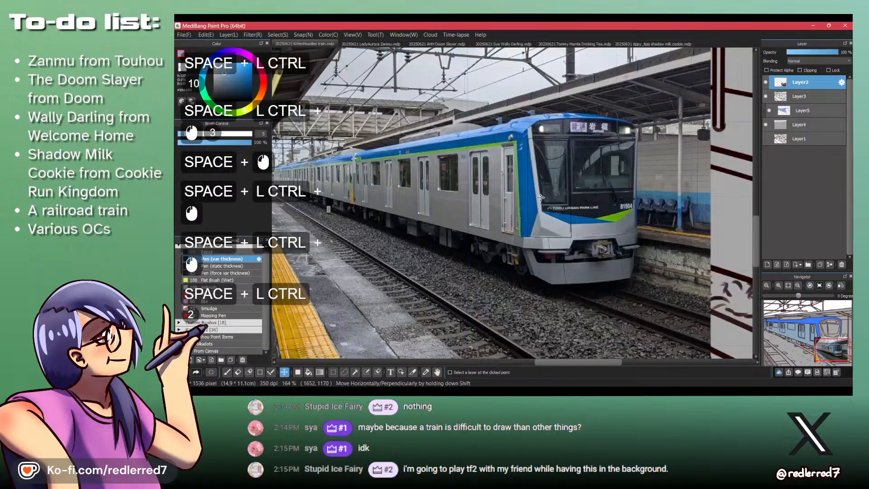
pyautogui.moveTo(515, 139); pyautogui.dragTo(556, 344)
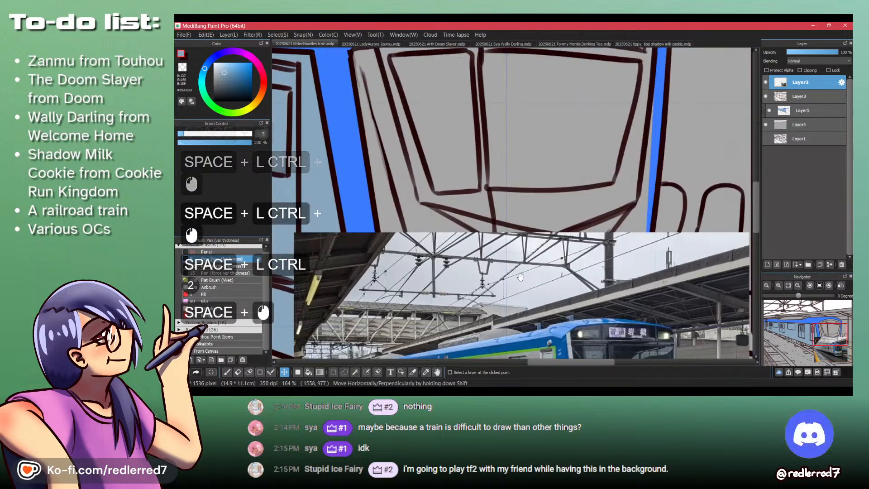
pyautogui.keyDown('ctrl'); pyautogui.moveTo(398, 164); pyautogui.dragTo(500, 173); pyautogui.keyUp('ctrl')
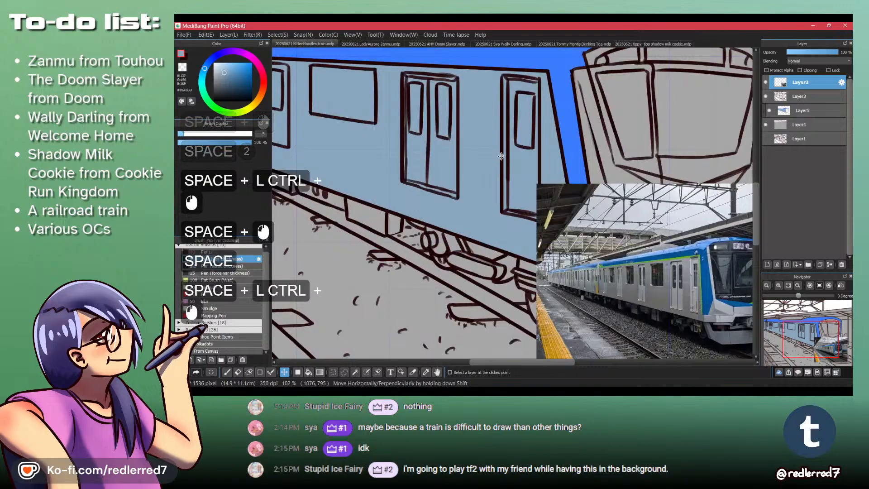
# - Choose a dark navy as the drawing color for the train's windows
pyautogui.click(214, 57)
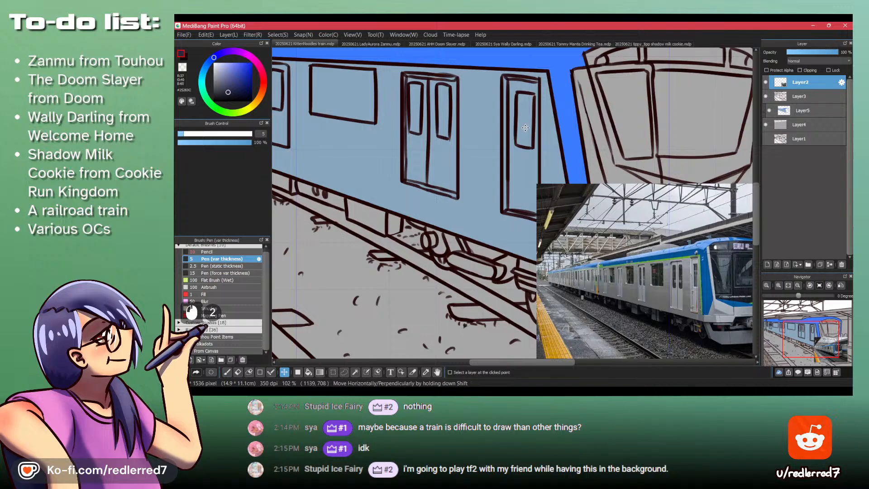
# - Fill the front car's door windows and side windows with the dark navy on Layer2
pyautogui.press('b')
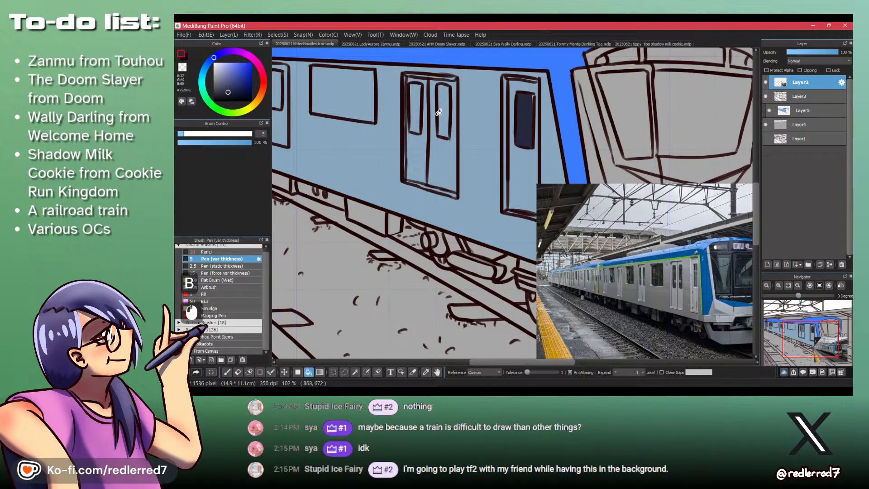
pyautogui.moveTo(417, 111); pyautogui.dragTo(449, 182)
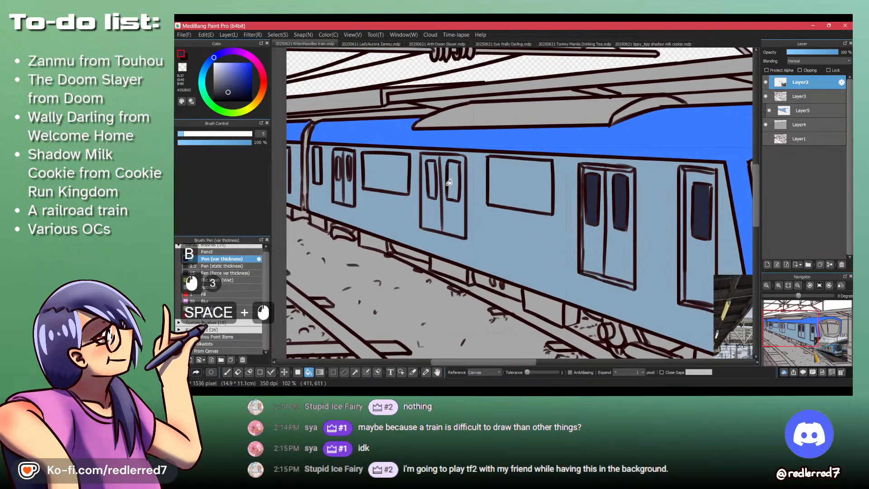
pyautogui.click(511, 185)
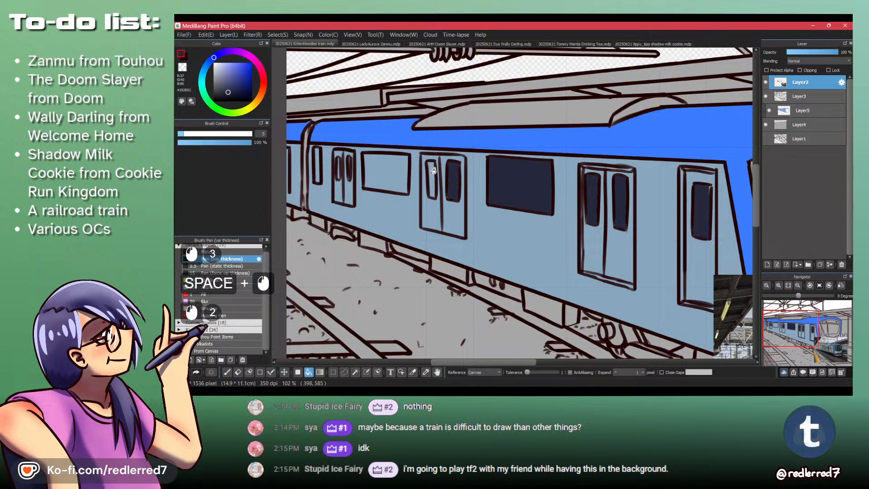
pyautogui.click(383, 167)
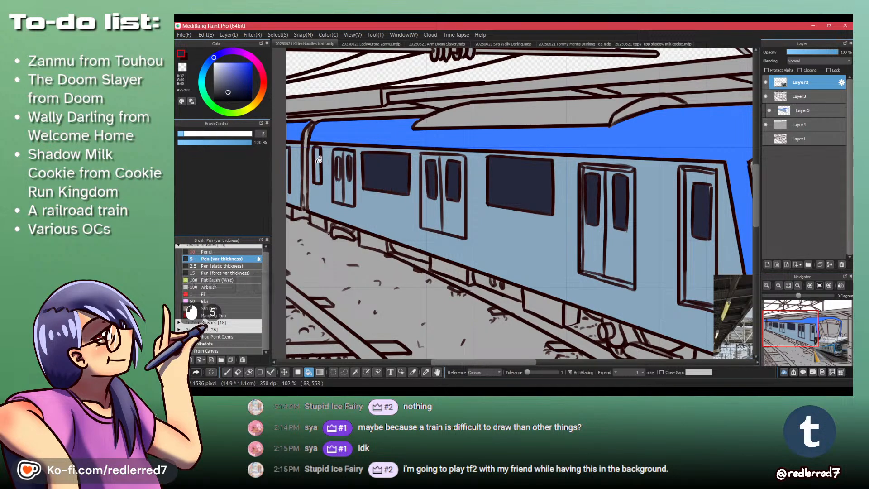
pyautogui.moveTo(320, 165)
pyautogui.mouseDown()
pyautogui.moveTo(416, 211)
pyautogui.moveTo(434, 167)
pyautogui.moveTo(438, 260)
pyautogui.mouseUp()
pyautogui.press('p')
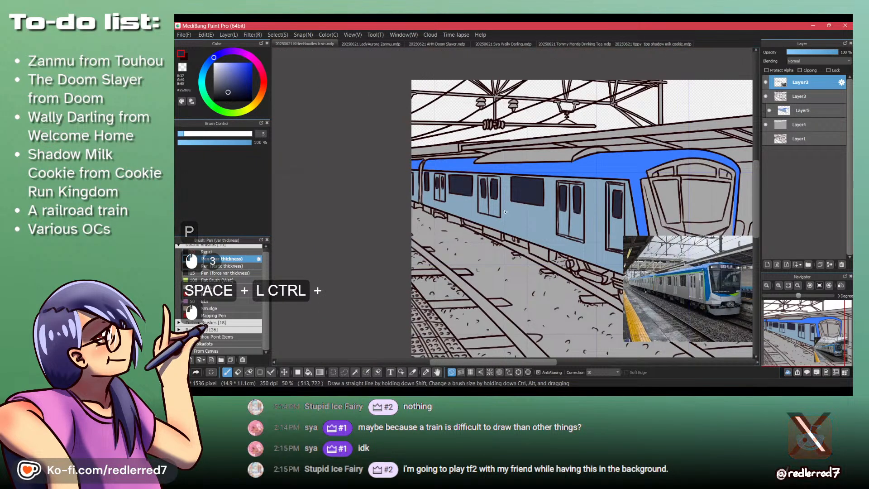
# - Undo the dark navy window fills on Layer2
pyautogui.hotkey('ctrl', 'z')
pyautogui.hotkey('ctrl', 'z')
pyautogui.hotkey('ctrl', 'z')
pyautogui.hotkey('ctrl', 'z')
pyautogui.hotkey('ctrl', 'z')
pyautogui.hotkey('ctrl', 'z')
pyautogui.hotkey('ctrl', 'z')
pyautogui.hotkey('ctrl', 'z')
pyautogui.hotkey('ctrl', 'z')
pyautogui.hotkey('ctrl', 'z')
pyautogui.hotkey('ctrl', 'z')
pyautogui.hotkey('ctrl', 'z')
pyautogui.hotkey('ctrl', 'z')
pyautogui.hotkey('ctrl', 'y')
pyautogui.hotkey('ctrl', 'y')
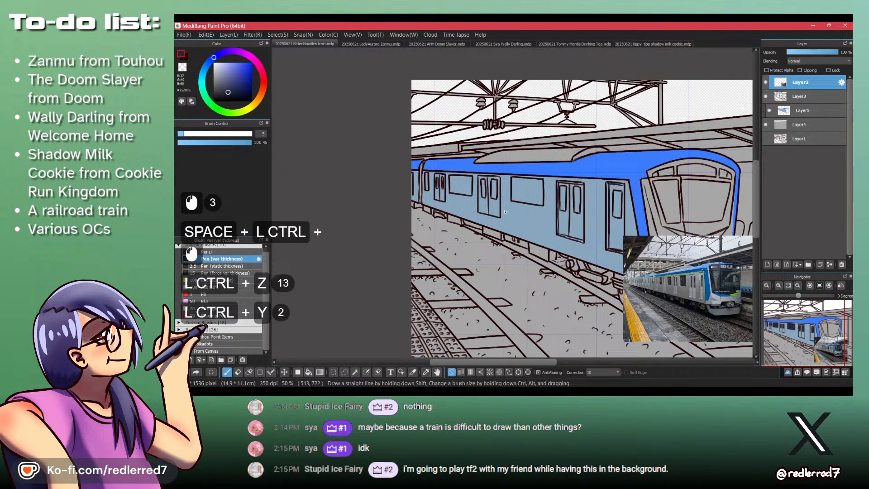
# - On Layer5, fill the front car's single door window, nearest double-door windows and adjacent large side window with dark navy
pyautogui.click(803, 111)
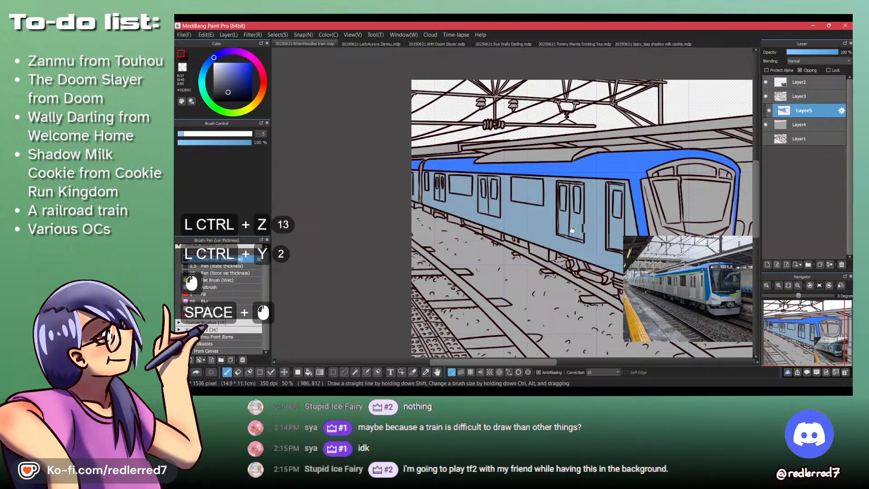
pyautogui.moveTo(593, 223); pyautogui.dragTo(488, 198)
pyautogui.press('b')
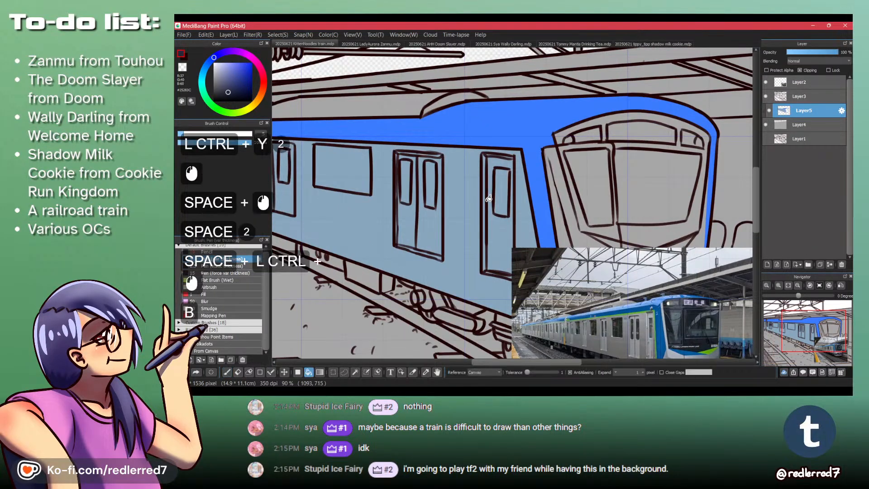
pyautogui.click(501, 194)
pyautogui.click(427, 180)
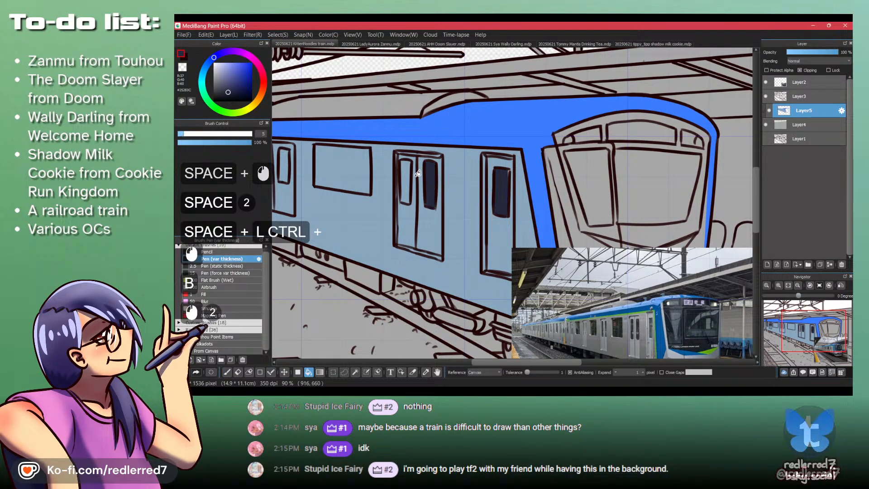
pyautogui.click(505, 182)
pyautogui.click(504, 184)
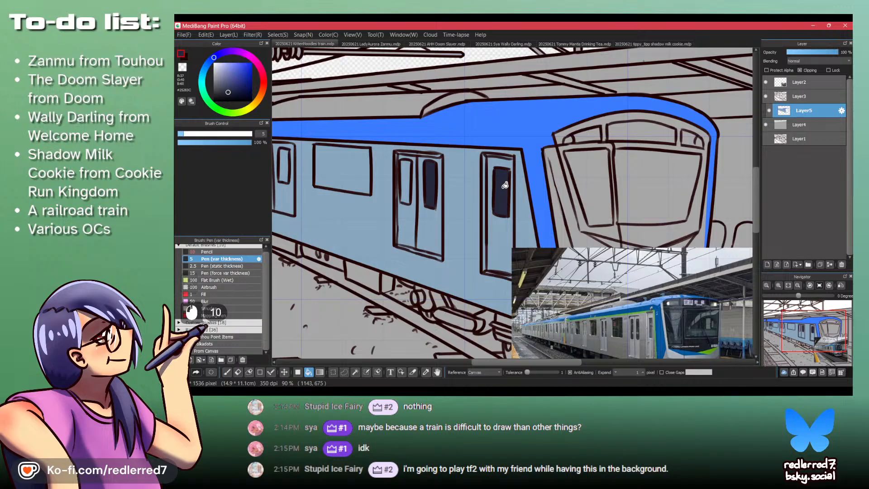
pyautogui.click(505, 184)
pyautogui.click(505, 185)
pyautogui.click(504, 184)
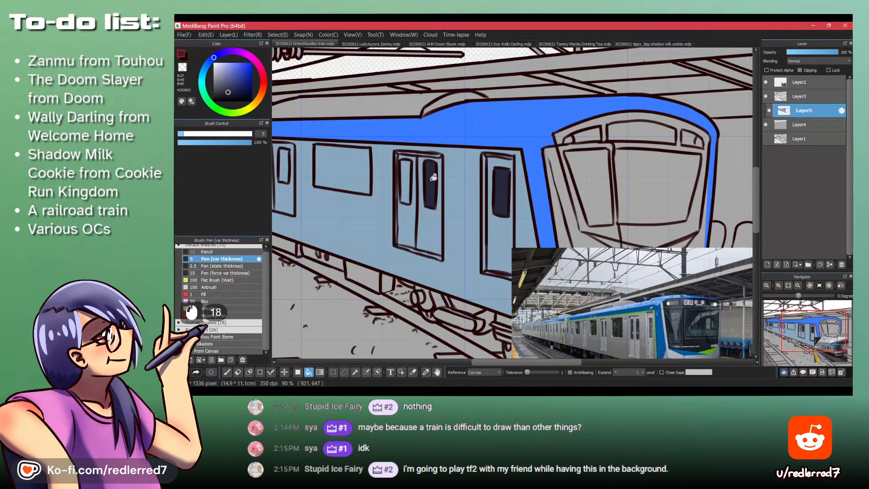
pyautogui.click(355, 166)
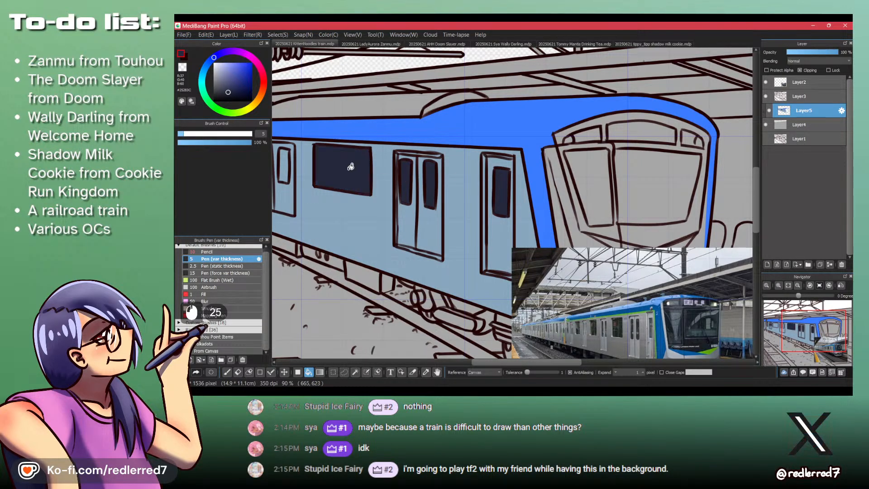
# - Fill the middle double-door windows and the second large side window of the front car with dark navy
pyautogui.moveTo(271, 158); pyautogui.dragTo(401, 214)
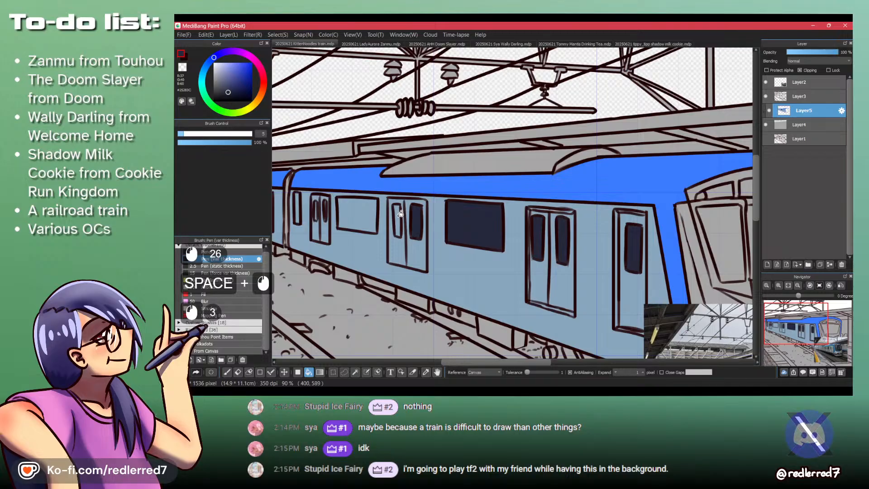
pyautogui.click(398, 216)
pyautogui.click(398, 216)
pyautogui.click(361, 214)
pyautogui.moveTo(319, 216); pyautogui.dragTo(305, 189)
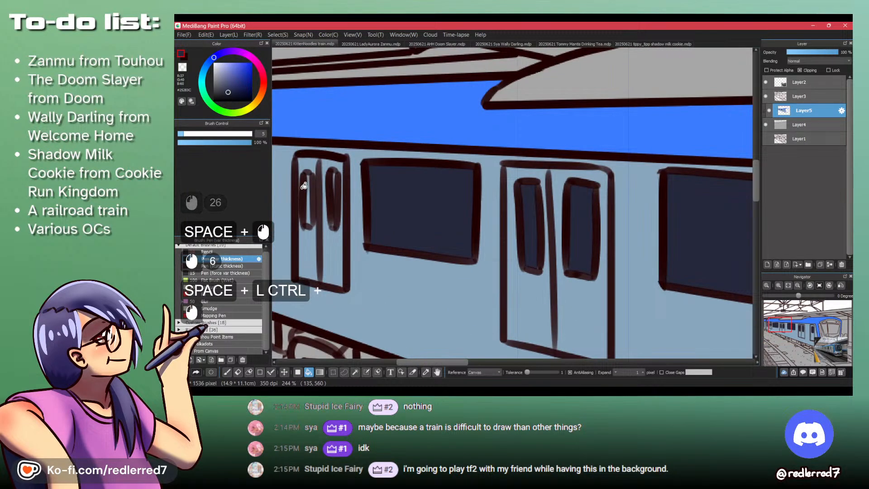
# - Set the pen size to 10 and paint the rearmost door windows, narrow window and car joint dark navy
pyautogui.press('p')
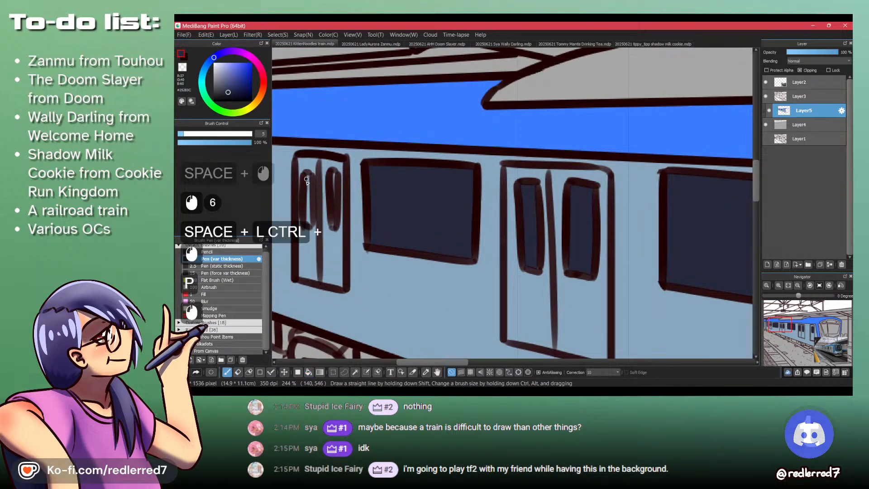
pyautogui.click(263, 134)
pyautogui.write('10')
pyautogui.press('Return')
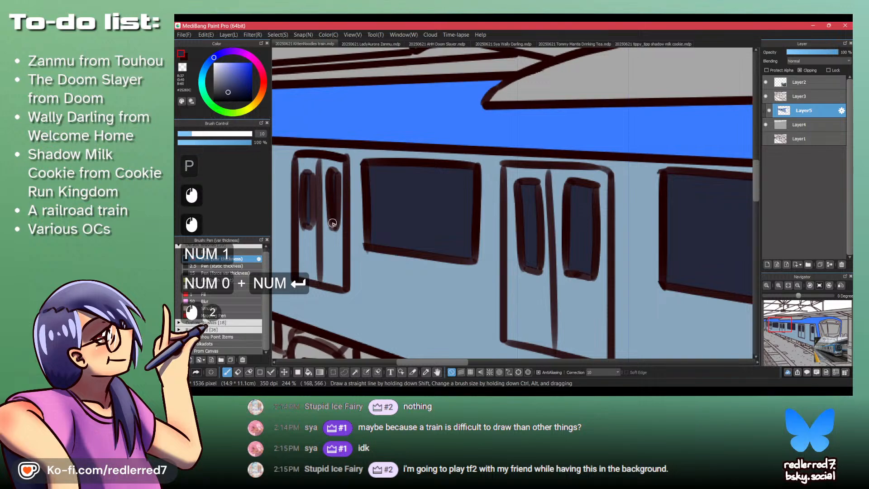
pyautogui.moveTo(378, 205); pyautogui.dragTo(607, 266)
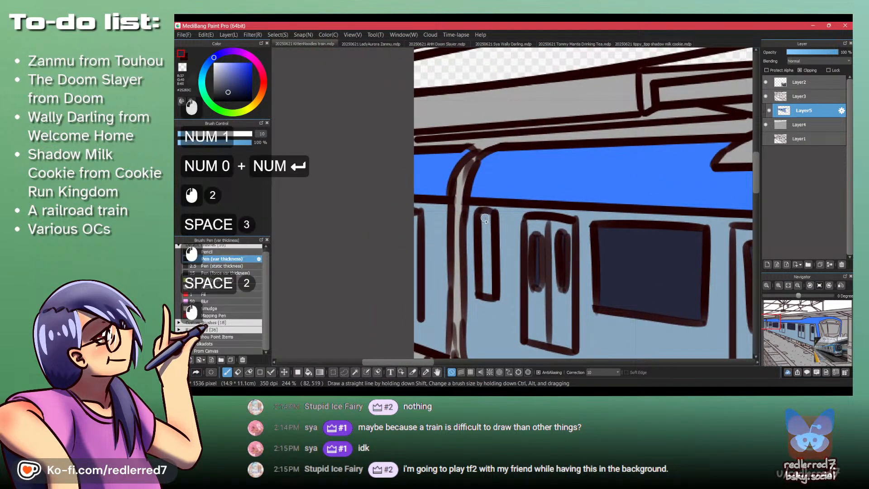
pyautogui.moveTo(483, 216)
pyautogui.mouseDown()
pyautogui.moveTo(489, 272)
pyautogui.moveTo(589, 284)
pyautogui.moveTo(425, 203)
pyautogui.mouseUp()
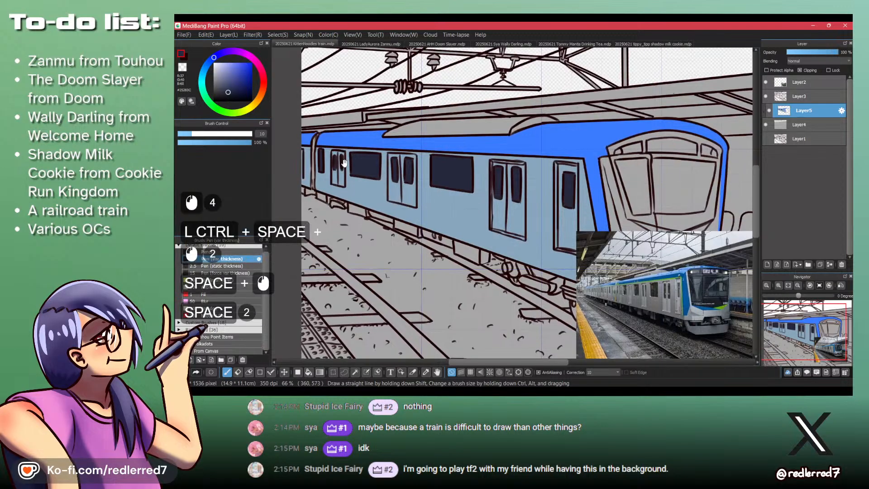
pyautogui.moveTo(344, 163)
pyautogui.mouseDown()
pyautogui.moveTo(459, 239)
pyautogui.moveTo(474, 224)
pyautogui.moveTo(456, 229)
pyautogui.mouseUp()
pyautogui.moveTo(455, 186)
pyautogui.mouseDown()
pyautogui.moveTo(457, 236)
pyautogui.moveTo(459, 127)
pyautogui.moveTo(471, 103)
pyautogui.moveTo(456, 122)
pyautogui.mouseUp()
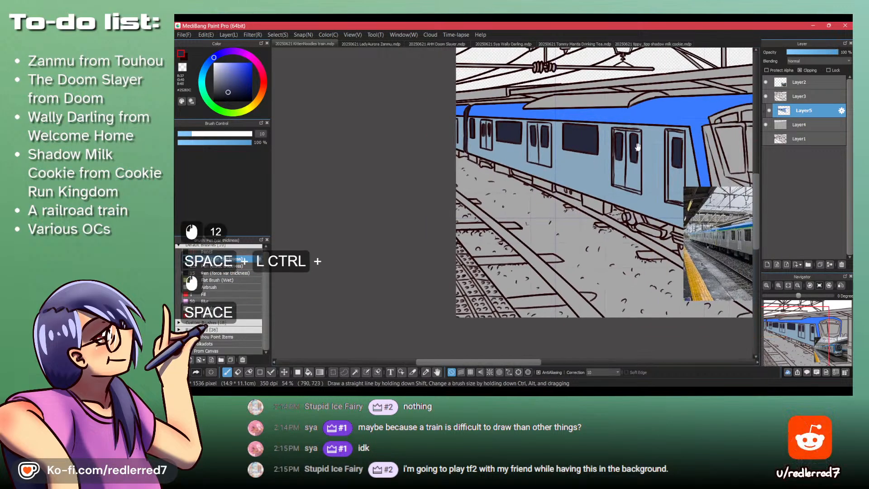
# - Sample the muted blue from the front car's side and get ready to fill with it
pyautogui.moveTo(587, 173); pyautogui.dragTo(451, 238)
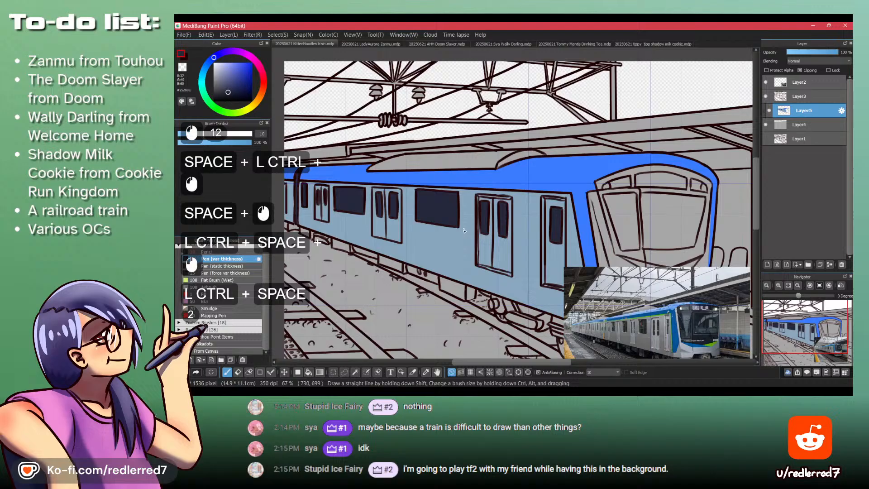
pyautogui.keyDown('alt'); pyautogui.click(445, 244); pyautogui.keyUp('alt')
pyautogui.press('b')
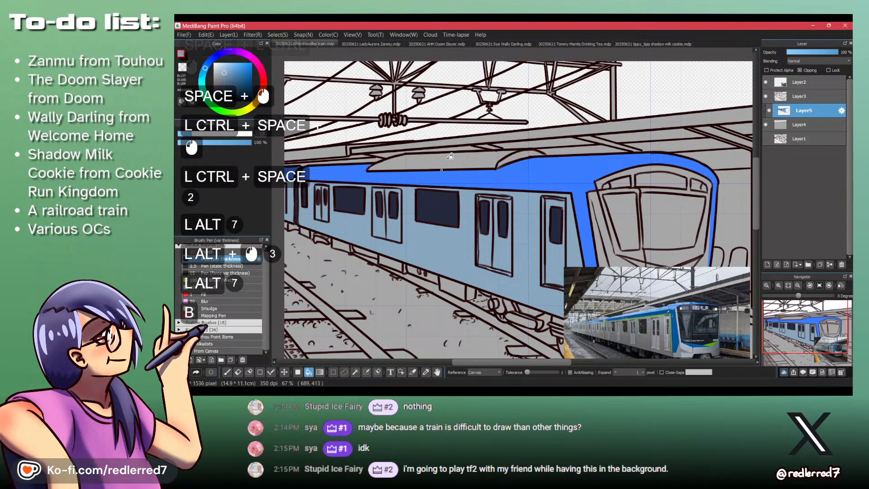
pyautogui.moveTo(450, 156); pyautogui.dragTo(534, 186)
pyautogui.moveTo(589, 218); pyautogui.dragTo(465, 164)
pyautogui.moveTo(465, 164); pyautogui.dragTo(462, 145)
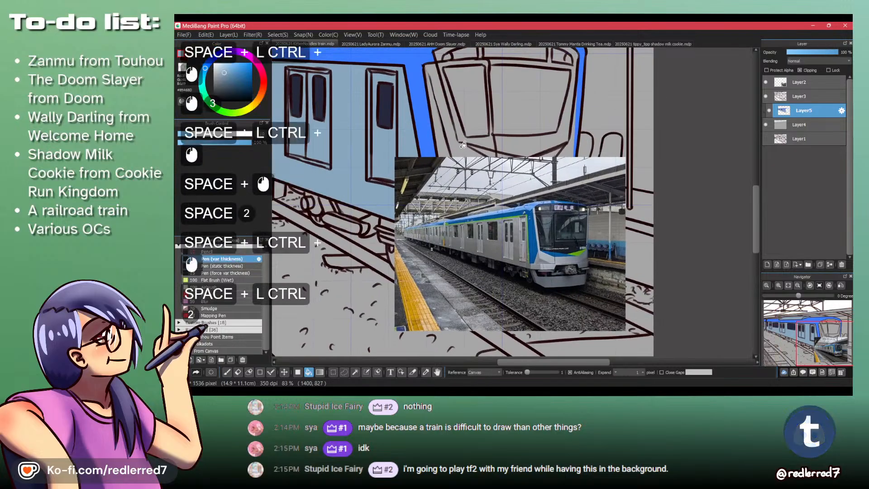
pyautogui.hotkey('ctrl', 'z')
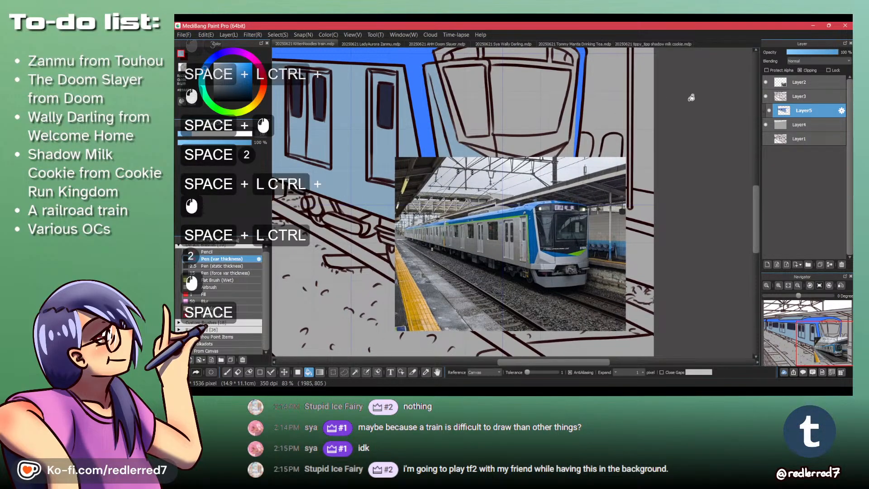
# - Move the reference photo on Layer2 off the train's front and over the front car's side
pyautogui.click(800, 83)
pyautogui.moveTo(414, 148); pyautogui.dragTo(506, 244)
pyautogui.hotkey('n', 'm')
pyautogui.press('m')
# - Fill the panels below the windshield on the train's front with the muted blue on Layer5
pyautogui.click(769, 110)
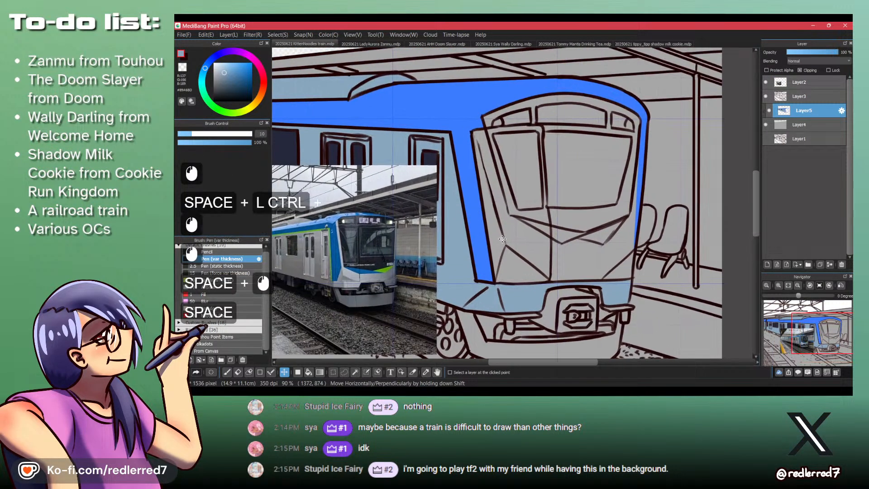
pyautogui.press('b')
pyautogui.click(511, 265)
pyautogui.click(530, 242)
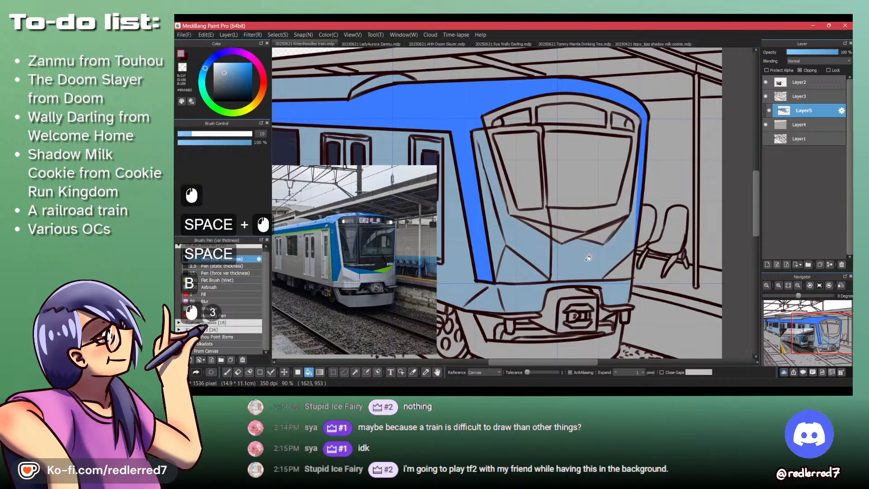
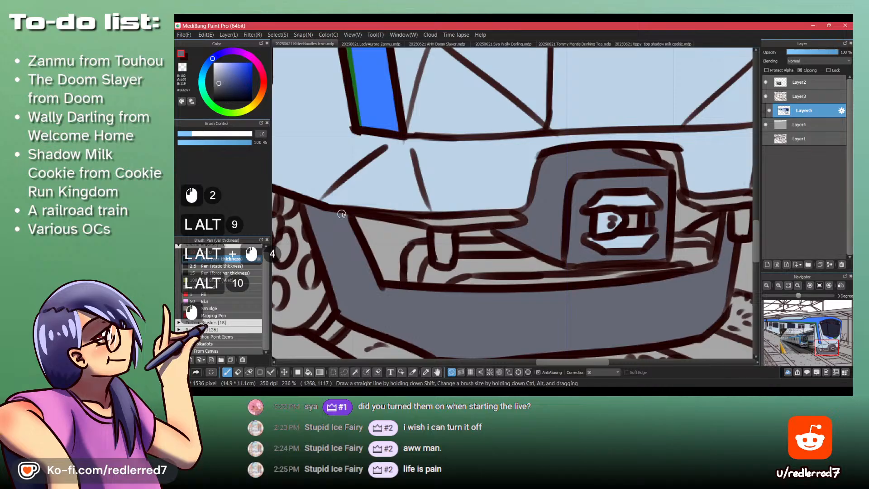
# - Sample the dark navy from the windshield and fill the openings behind the front bumper with it on Layer5
pyautogui.moveTo(488, 183); pyautogui.dragTo(497, 209)
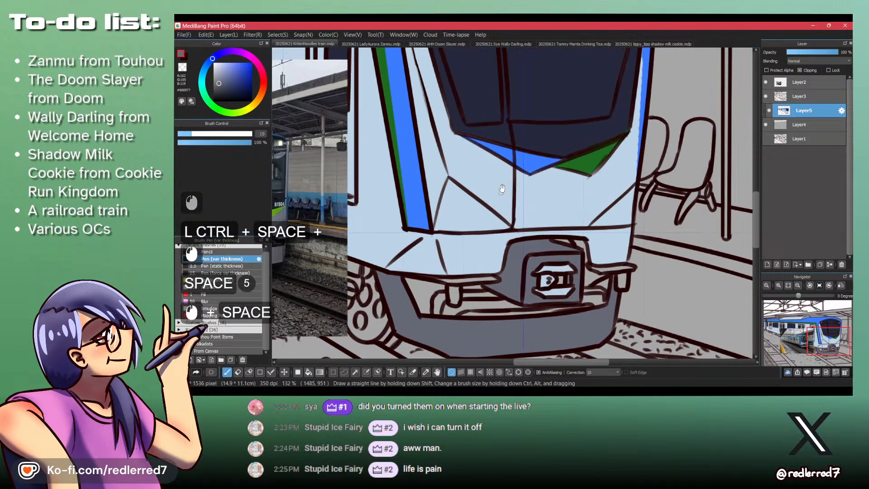
pyautogui.keyDown('alt'); pyautogui.click(542, 140); pyautogui.keyUp('alt')
pyautogui.keyDown('alt'); pyautogui.click(541, 139); pyautogui.keyUp('alt')
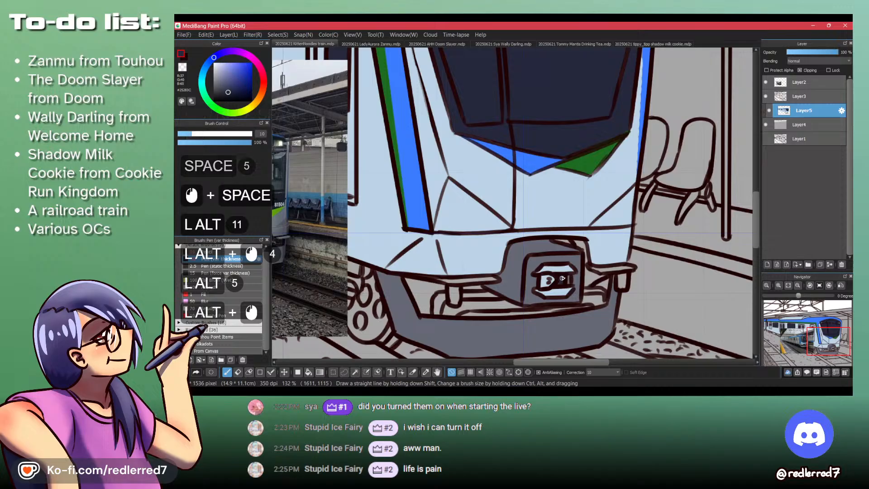
pyautogui.moveTo(561, 246); pyautogui.dragTo(522, 163)
pyautogui.moveTo(480, 227); pyautogui.dragTo(512, 267)
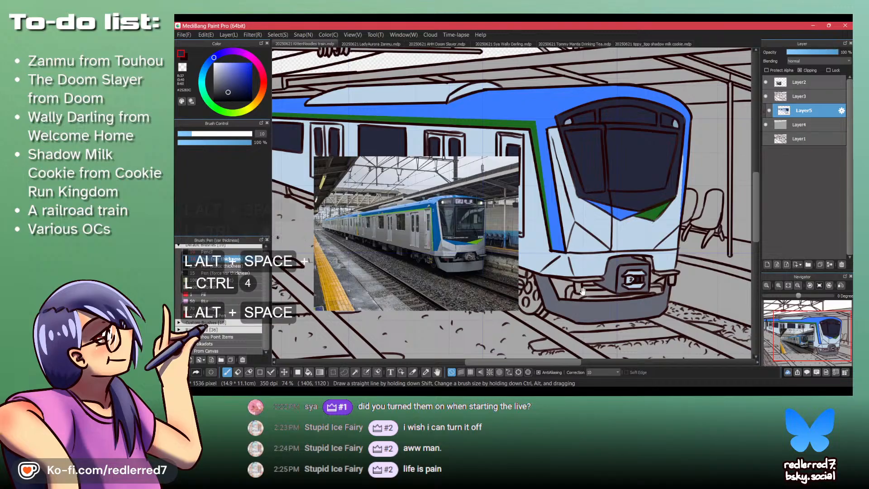
pyautogui.moveTo(571, 279); pyautogui.dragTo(561, 241)
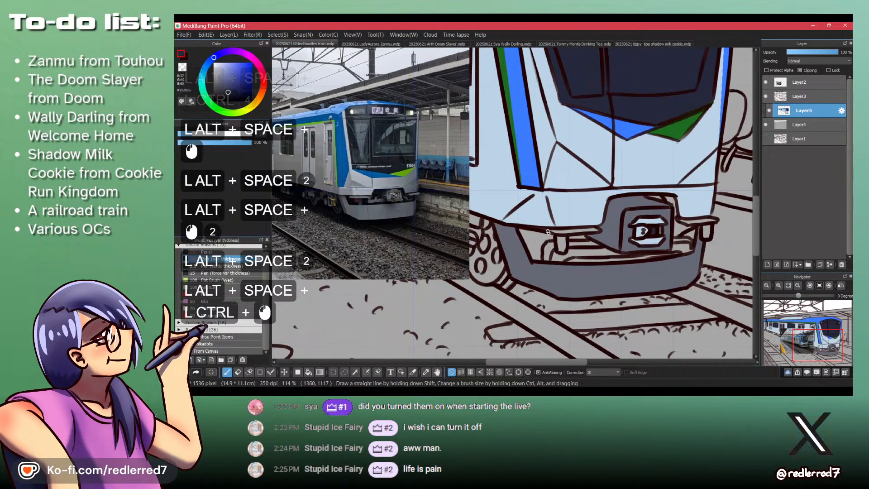
pyautogui.hotkey('alt', 'b')
pyautogui.keyDown('alt'); pyautogui.click(538, 239); pyautogui.keyUp('alt')
pyautogui.keyDown('alt'); pyautogui.click(682, 239); pyautogui.keyUp('alt')
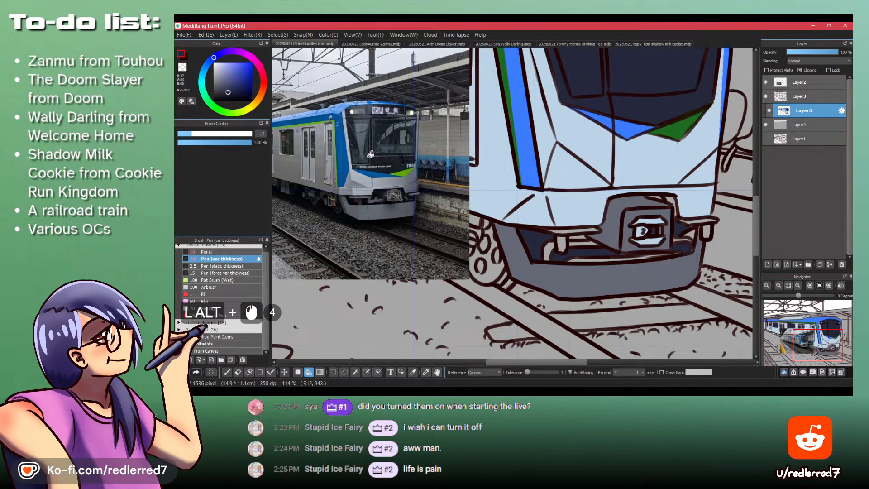
# - Check the coupler area in the reference photo and undo the last dark navy fills around the pipes
pyautogui.keyDown('ctrl'); pyautogui.keyDown('alt'); pyautogui.click(367, 201); pyautogui.keyUp('alt'); pyautogui.keyUp('ctrl')
pyautogui.keyDown('ctrl'); pyautogui.keyDown('alt'); pyautogui.click(368, 202); pyautogui.keyUp('alt'); pyautogui.keyUp('ctrl')
pyautogui.keyDown('ctrl'); pyautogui.keyDown('alt'); pyautogui.click(367, 201); pyautogui.keyUp('alt'); pyautogui.keyUp('ctrl')
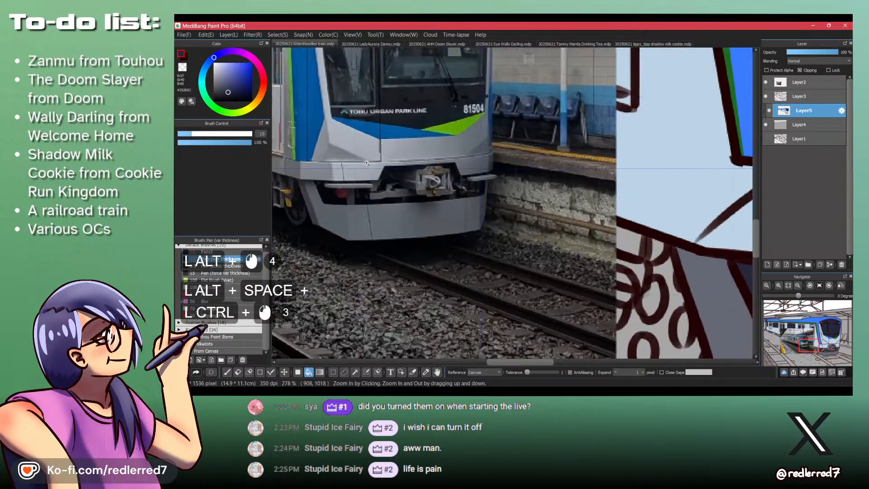
pyautogui.moveTo(367, 163); pyautogui.dragTo(367, 194)
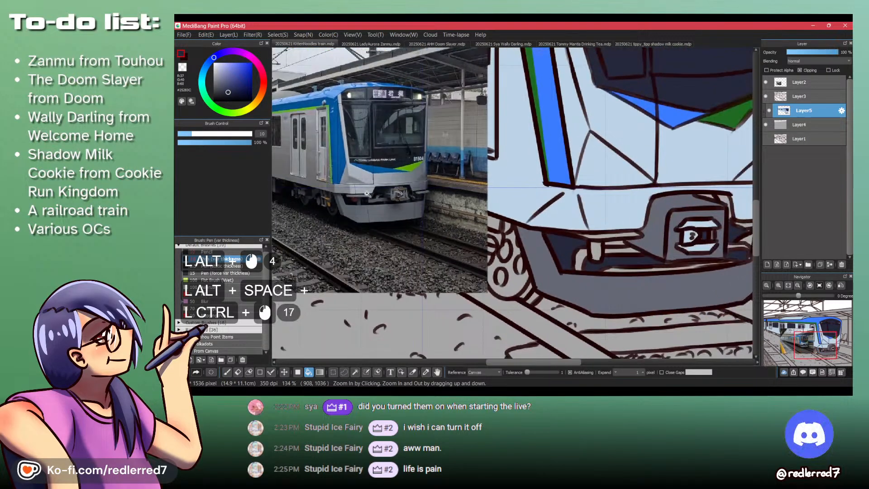
pyautogui.hotkey('ctrl', 'alt', 'z')
pyautogui.hotkey('ctrl', 'alt', 'z')
pyautogui.hotkey('ctrl', 'alt', 'z')
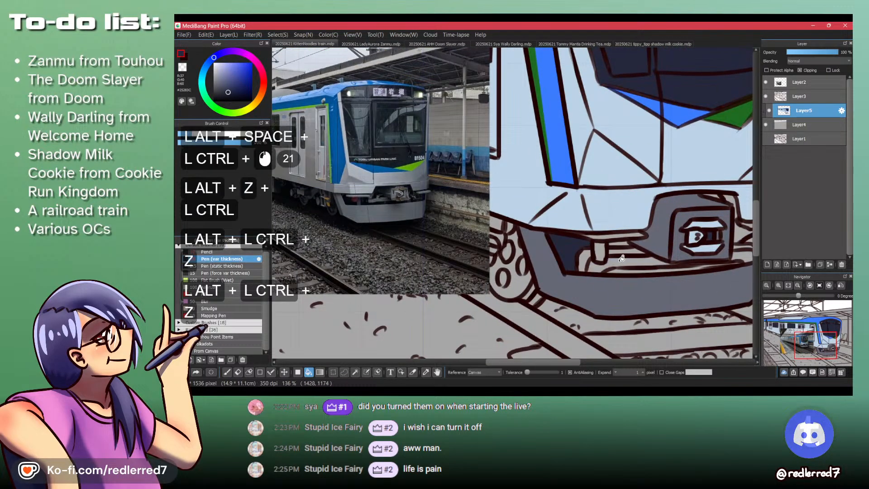
# - Fill the gaps on both sides of the coupler housing with dark navy and paint the remaining small gaps with the pen
pyautogui.moveTo(628, 268); pyautogui.dragTo(491, 222)
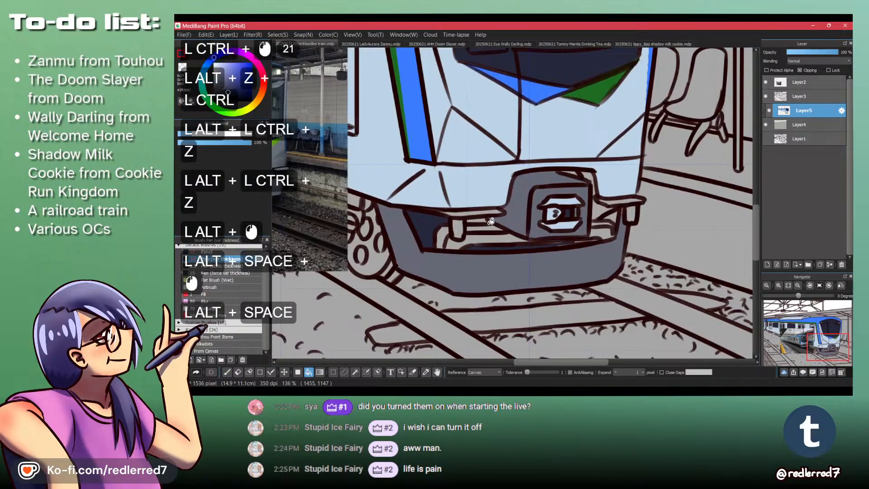
pyautogui.click(482, 219)
pyautogui.click(600, 212)
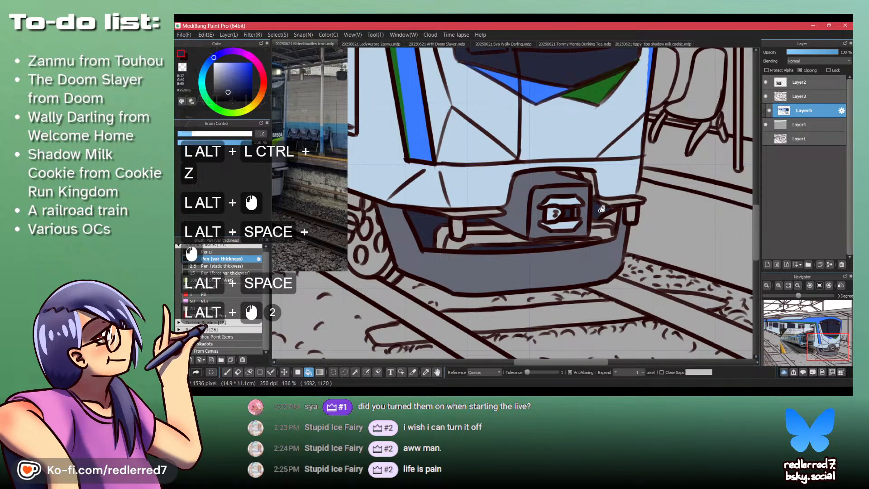
pyautogui.press('p')
pyautogui.moveTo(597, 240)
pyautogui.mouseDown()
pyautogui.moveTo(546, 244)
pyautogui.moveTo(580, 241)
pyautogui.mouseUp()
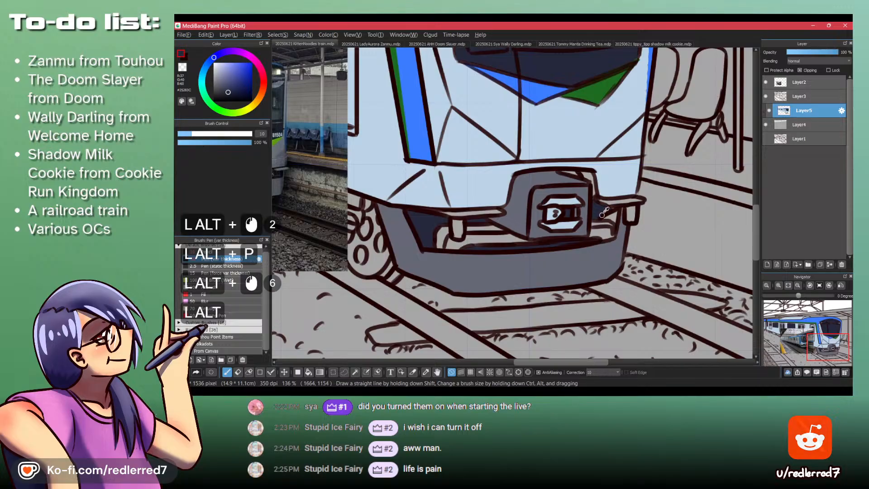
pyautogui.moveTo(610, 210); pyautogui.dragTo(616, 208)
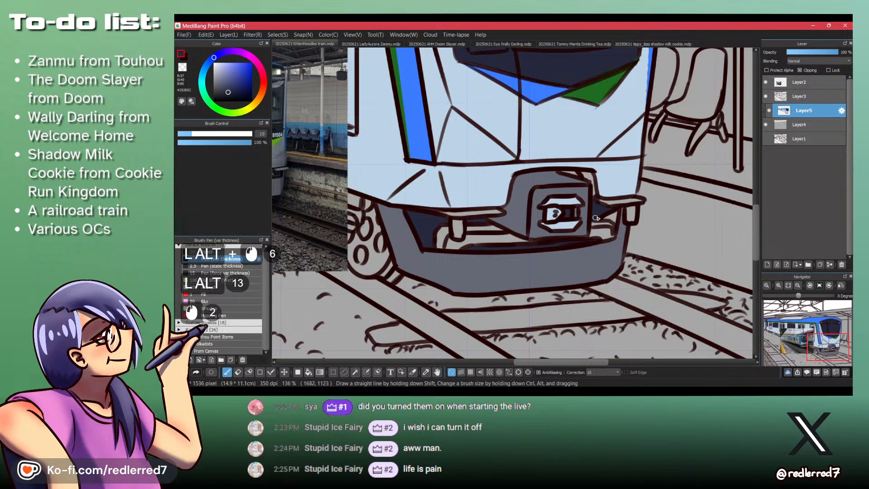
pyautogui.moveTo(566, 173)
pyautogui.mouseDown()
pyautogui.moveTo(583, 171)
pyautogui.moveTo(595, 193)
pyautogui.mouseUp()
# - Touch up the coupler housing's upper edge in pale blue, and paint the ledge and pipes beside it slate grey
pyautogui.keyDown('alt'); pyautogui.click(583, 164); pyautogui.keyUp('alt')
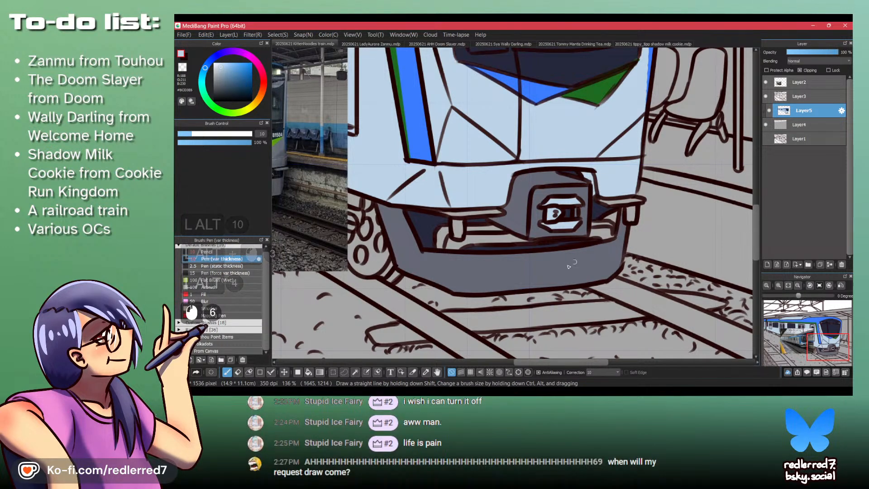
pyautogui.keyDown('alt'); pyautogui.click(607, 216); pyautogui.keyUp('alt')
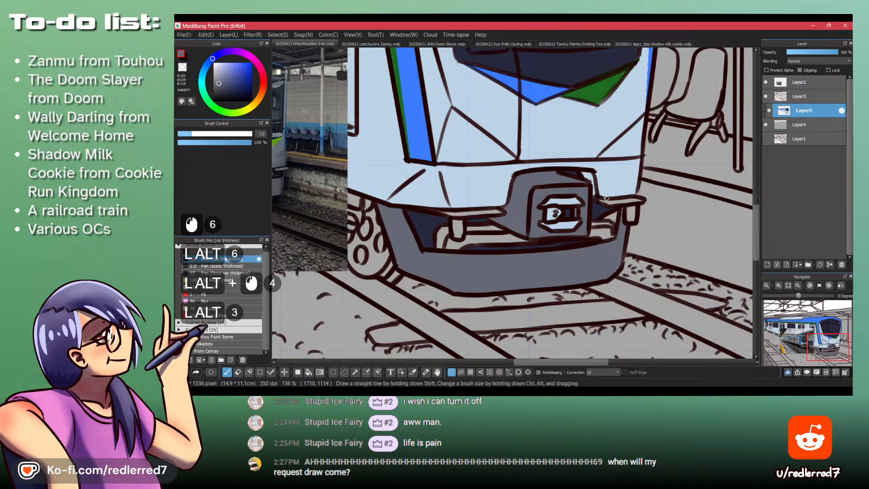
pyautogui.click(600, 200)
pyautogui.moveTo(633, 200); pyautogui.dragTo(640, 199)
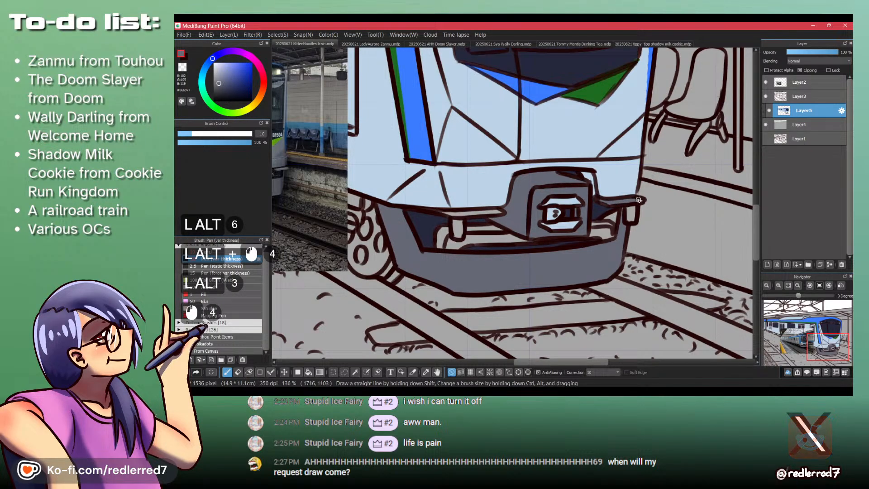
pyautogui.moveTo(608, 223); pyautogui.dragTo(592, 231)
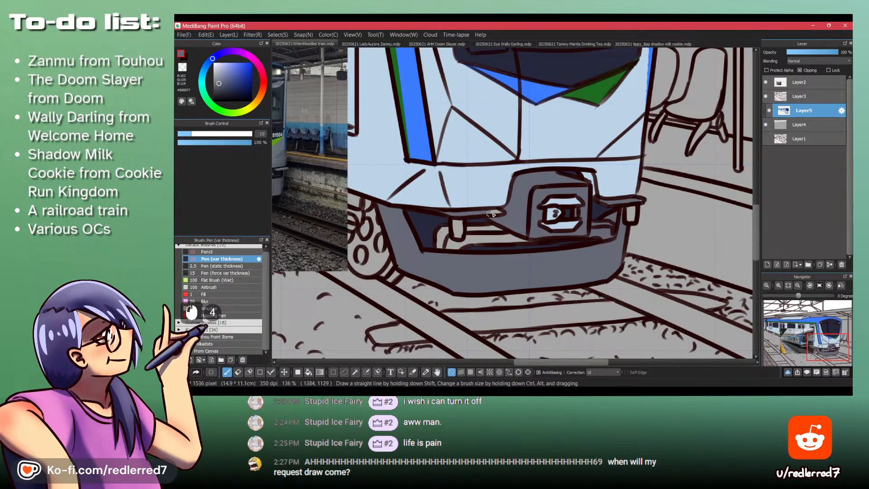
# - Look through the other open sketches, including the Wally Darling and Zanmu drawings, and return to the train drawing
pyautogui.click(375, 25)
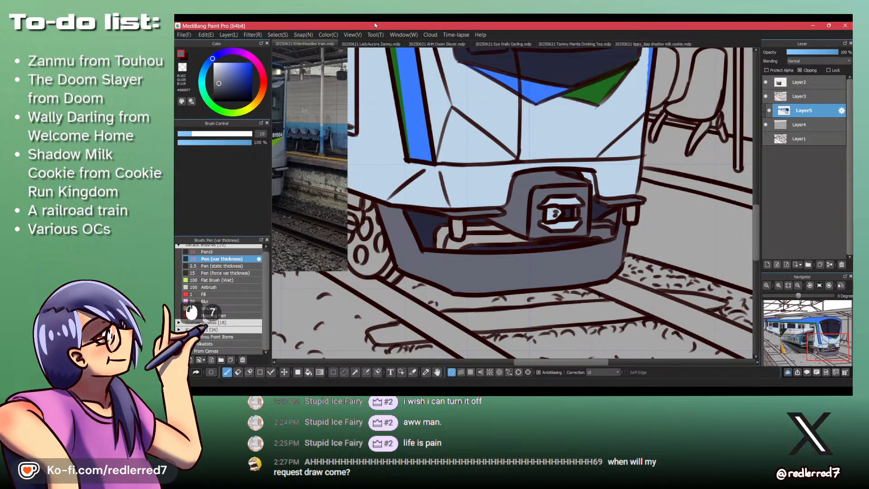
pyautogui.click(516, 46)
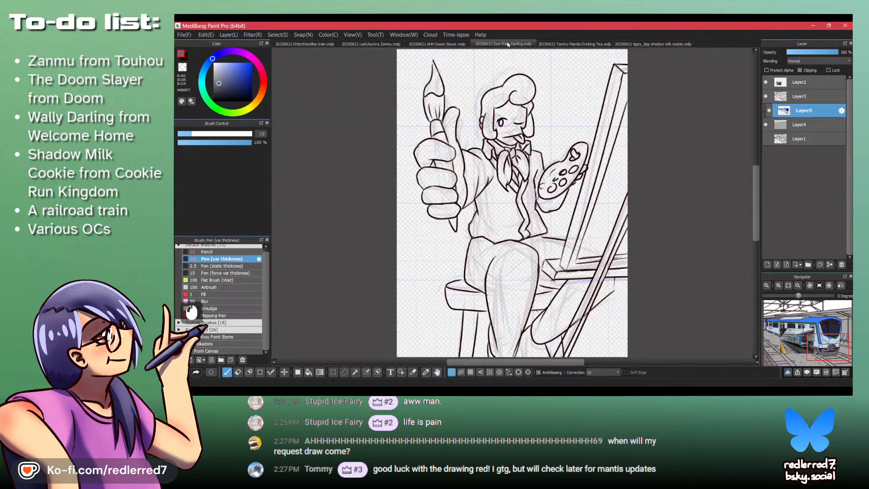
pyautogui.scroll(1, 545, 45)
pyautogui.scroll(1, 546, 44)
pyautogui.scroll(-4, 545, 44)
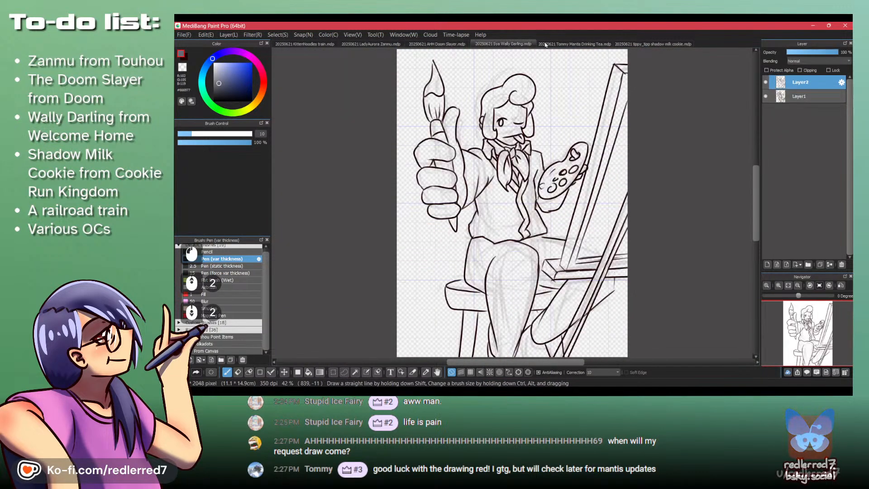
pyautogui.scroll(3, 545, 44)
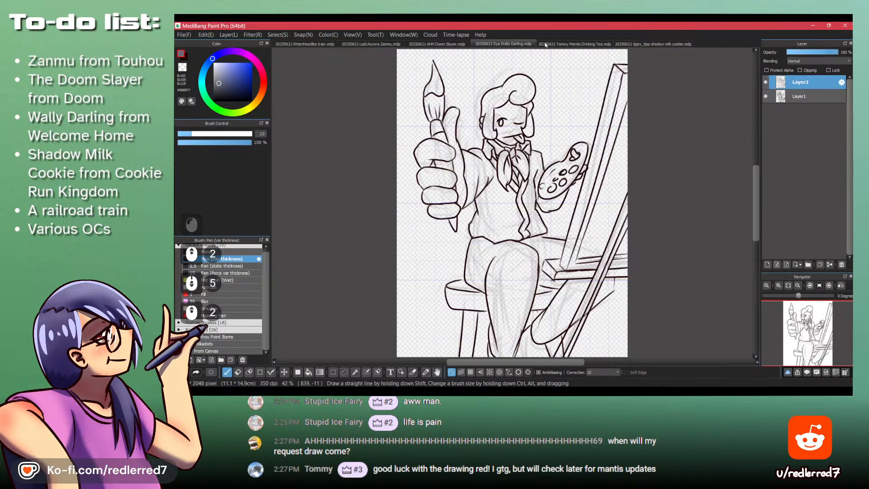
pyautogui.scroll(1, 545, 44)
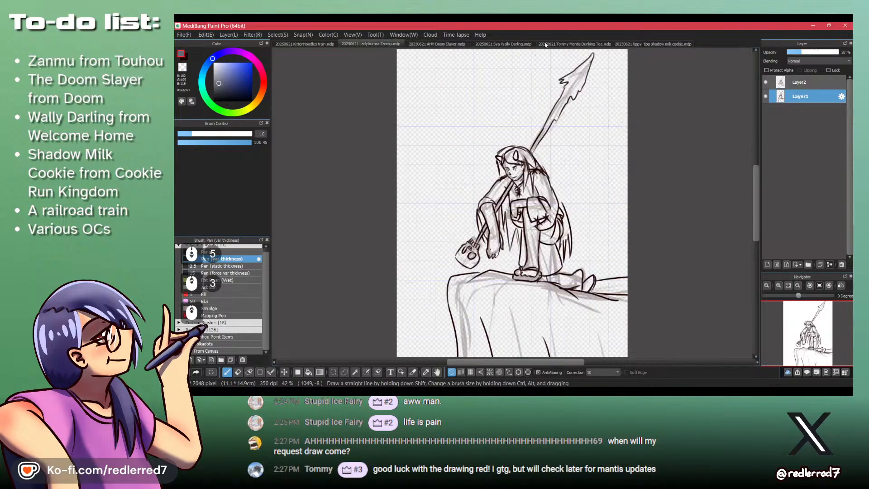
pyautogui.scroll(-2, 545, 45)
pyautogui.scroll(3, 545, 45)
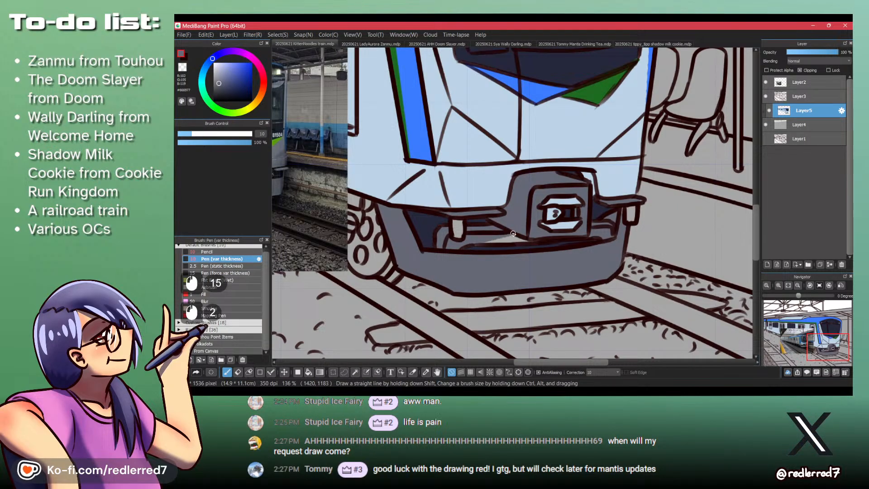
# - Paint the pipes and bars between the bumper and the coupler housing slate grey
pyautogui.moveTo(501, 241); pyautogui.dragTo(534, 240)
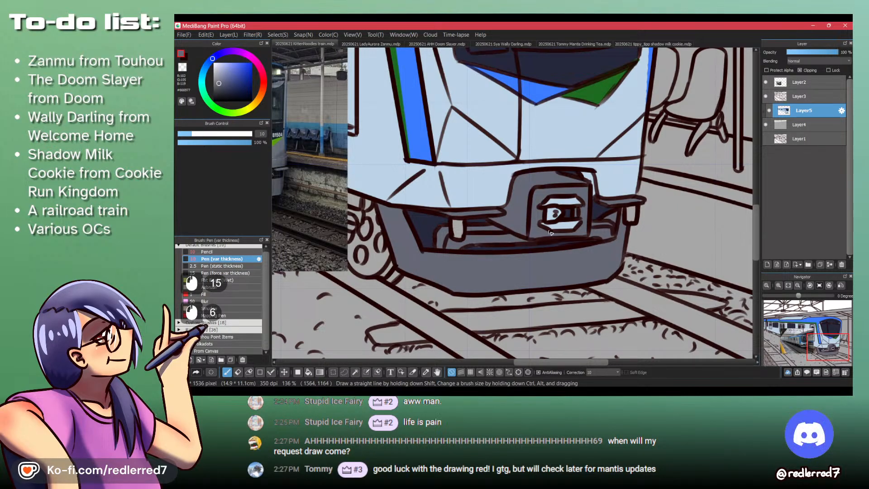
pyautogui.moveTo(590, 234); pyautogui.dragTo(572, 260)
pyautogui.press('Up')
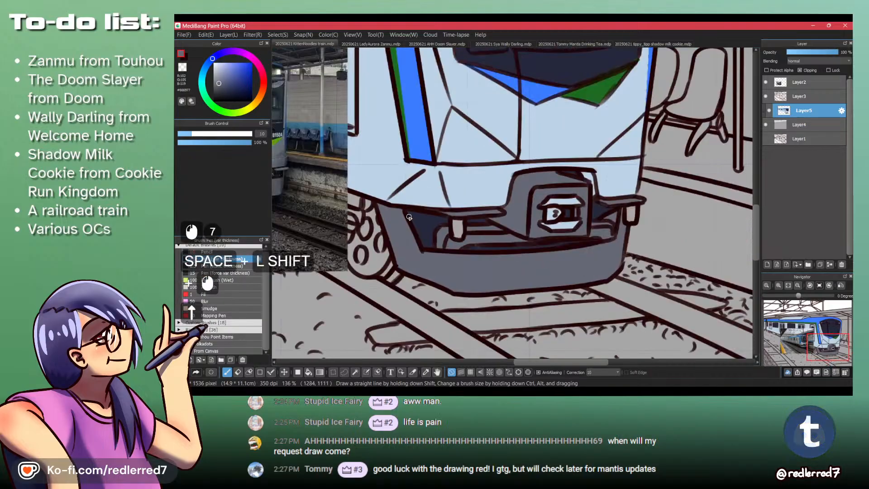
# - Paint the small hanging part on the left of the coupler red, trying dark and bright shades and finishing with a softer red
pyautogui.click(263, 80)
pyautogui.click(246, 77)
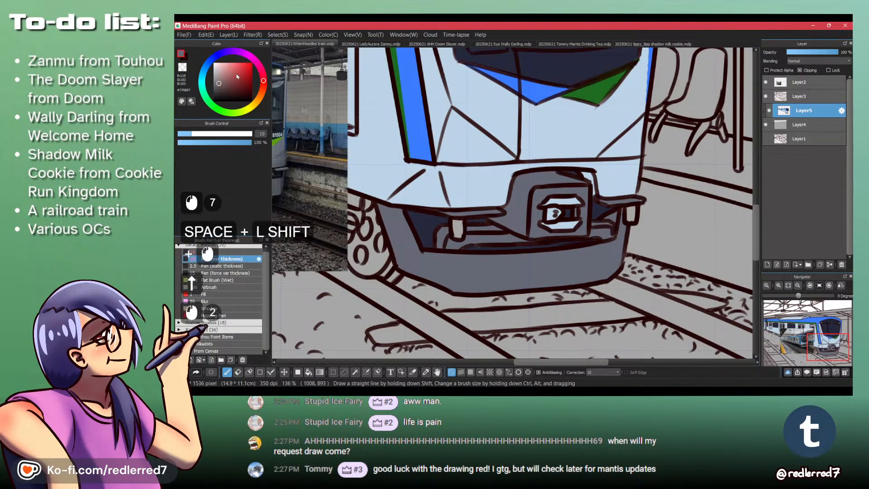
pyautogui.moveTo(460, 222)
pyautogui.mouseDown()
pyautogui.moveTo(460, 198)
pyautogui.moveTo(451, 248)
pyautogui.mouseUp()
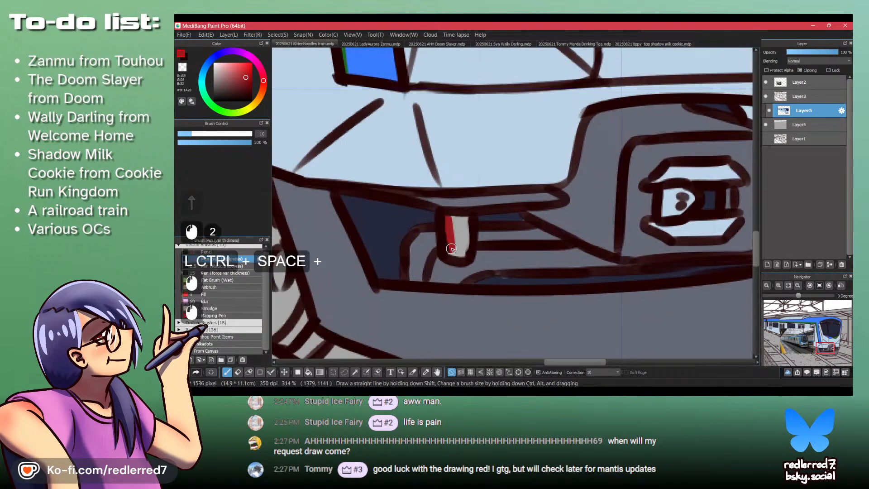
pyautogui.click(241, 68)
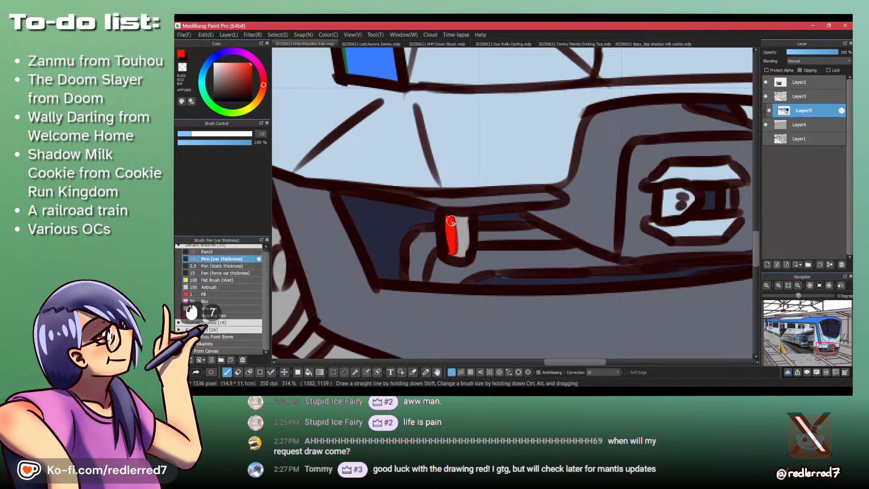
pyautogui.moveTo(454, 218); pyautogui.dragTo(456, 249)
pyautogui.moveTo(476, 182)
pyautogui.mouseDown()
pyautogui.moveTo(285, 159)
pyautogui.moveTo(493, 184)
pyautogui.mouseUp()
pyautogui.moveTo(649, 222); pyautogui.dragTo(459, 202)
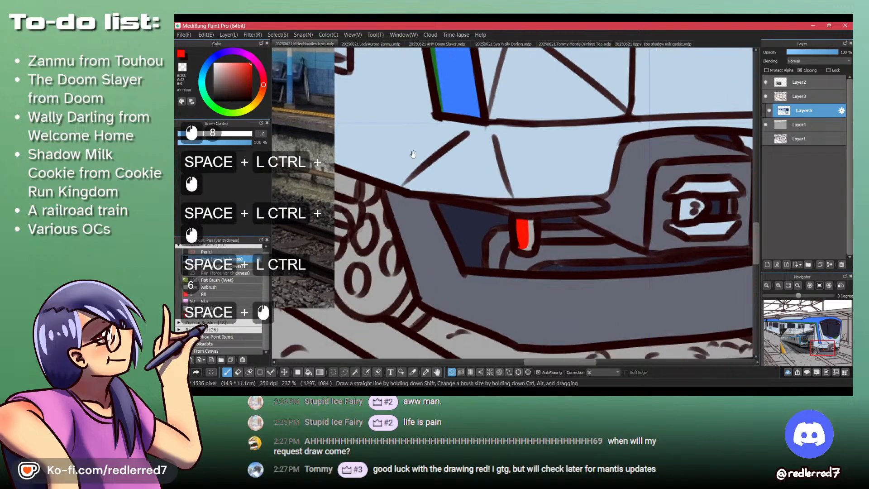
pyautogui.click(245, 73)
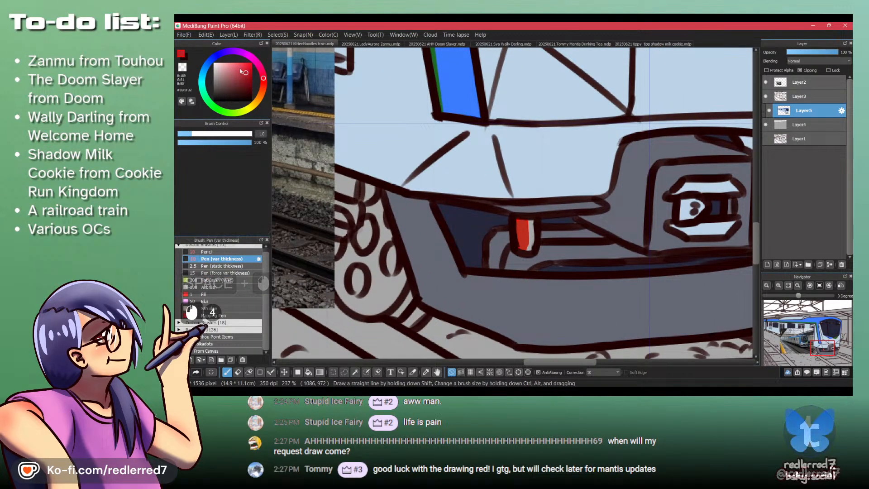
pyautogui.click(517, 234)
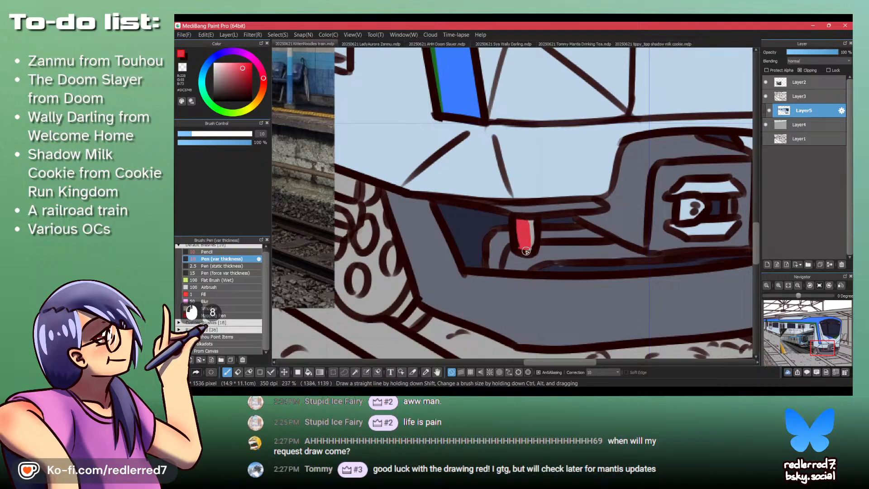
# - Paint the matching hanging part on the right of the coupler violet-blue and touch up the ledge above it in slate grey
pyautogui.moveTo(526, 251)
pyautogui.mouseDown()
pyautogui.moveTo(532, 222)
pyautogui.moveTo(357, 227)
pyautogui.mouseUp()
pyautogui.click(219, 56)
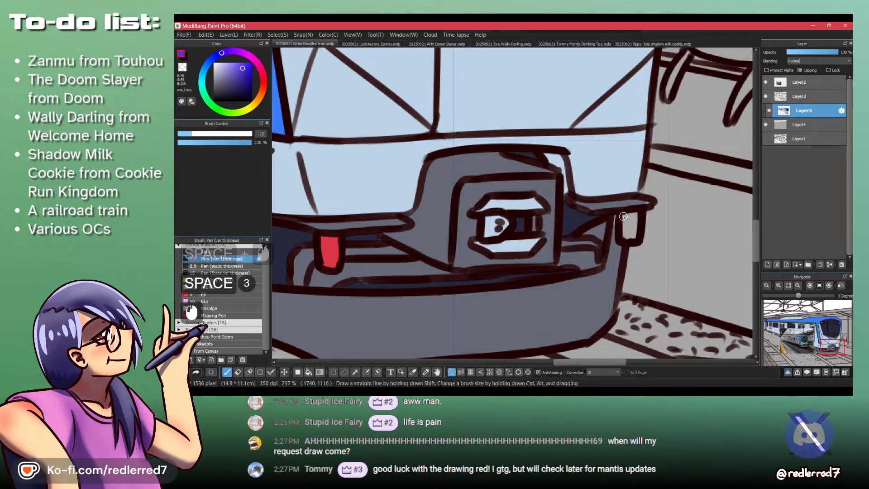
pyautogui.moveTo(624, 216); pyautogui.dragTo(630, 235)
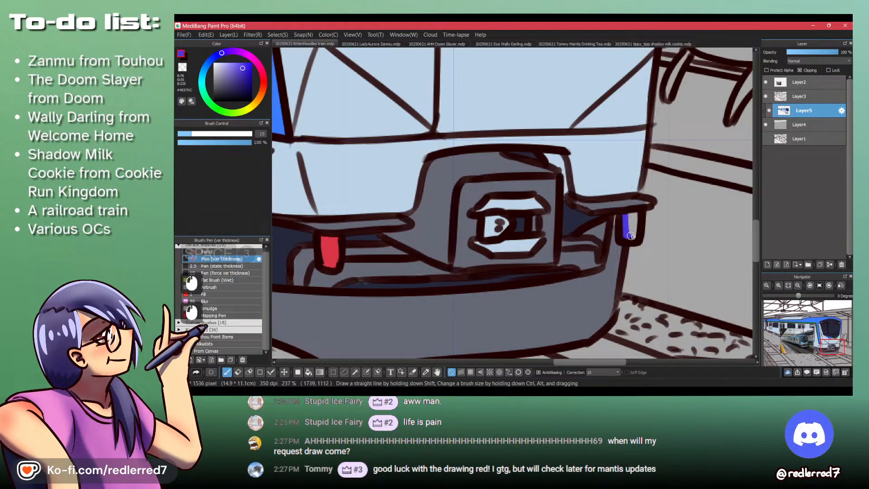
pyautogui.keyDown('alt'); pyautogui.click(614, 216); pyautogui.keyUp('alt')
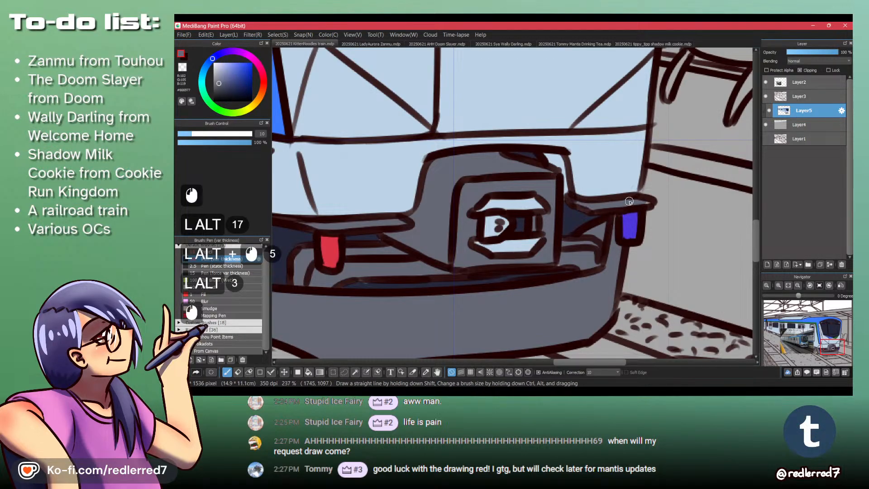
# - Hide the reference photo on Layer2 to uncover the undercarriage beside the train's front
pyautogui.moveTo(644, 174); pyautogui.dragTo(514, 219)
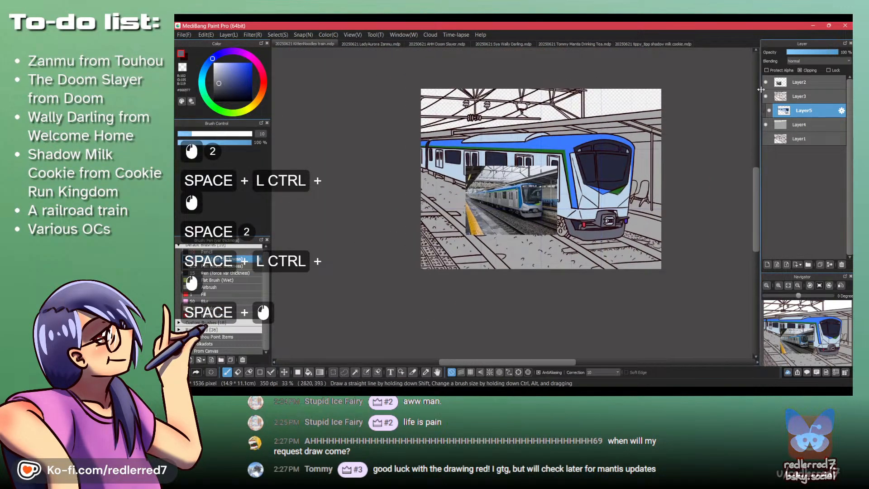
pyautogui.click(765, 83)
pyautogui.moveTo(583, 228); pyautogui.dragTo(535, 206)
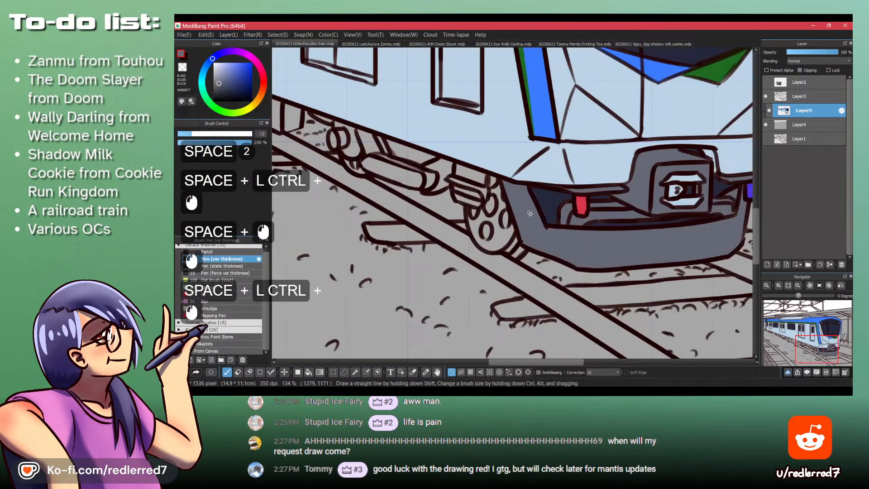
# - Pick up the slate grey and paint the small underbody boxes and wheel part at the train's far end
pyautogui.keyDown('alt'); pyautogui.click(529, 212); pyautogui.keyUp('alt')
pyautogui.moveTo(461, 180); pyautogui.dragTo(548, 263)
pyautogui.moveTo(385, 199); pyautogui.dragTo(527, 264)
pyautogui.moveTo(305, 180); pyautogui.dragTo(489, 261)
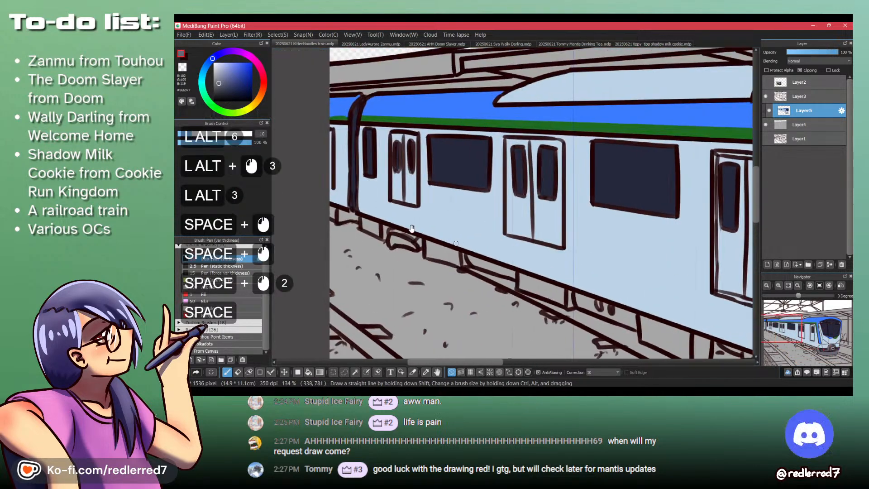
pyautogui.moveTo(341, 224)
pyautogui.mouseDown()
pyautogui.moveTo(323, 196)
pyautogui.moveTo(342, 203)
pyautogui.mouseUp()
pyautogui.moveTo(309, 170); pyautogui.dragTo(347, 182)
pyautogui.moveTo(317, 195)
pyautogui.mouseDown()
pyautogui.moveTo(318, 172)
pyautogui.moveTo(386, 200)
pyautogui.mouseUp()
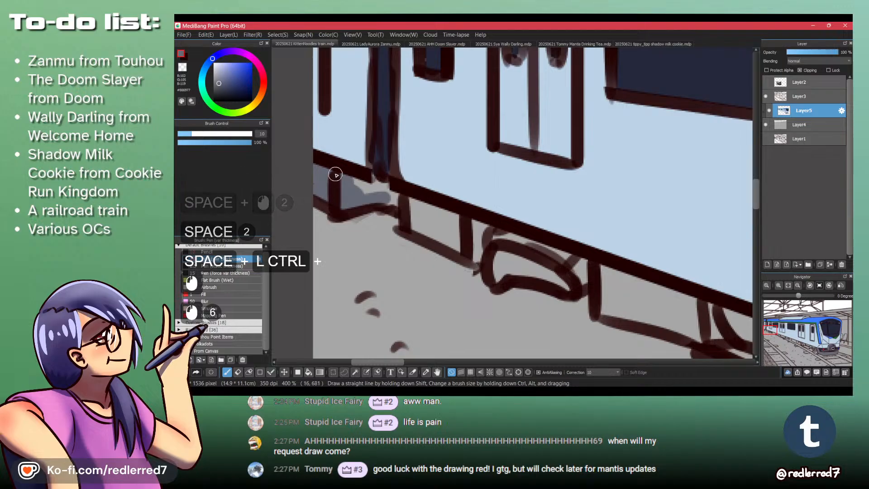
pyautogui.moveTo(337, 176)
pyautogui.mouseDown()
pyautogui.moveTo(394, 195)
pyautogui.moveTo(375, 181)
pyautogui.moveTo(388, 182)
pyautogui.moveTo(446, 243)
pyautogui.mouseUp()
pyautogui.moveTo(419, 218)
pyautogui.mouseDown()
pyautogui.moveTo(462, 249)
pyautogui.moveTo(431, 203)
pyautogui.moveTo(458, 222)
pyautogui.mouseUp()
pyautogui.moveTo(466, 227); pyautogui.dragTo(474, 259)
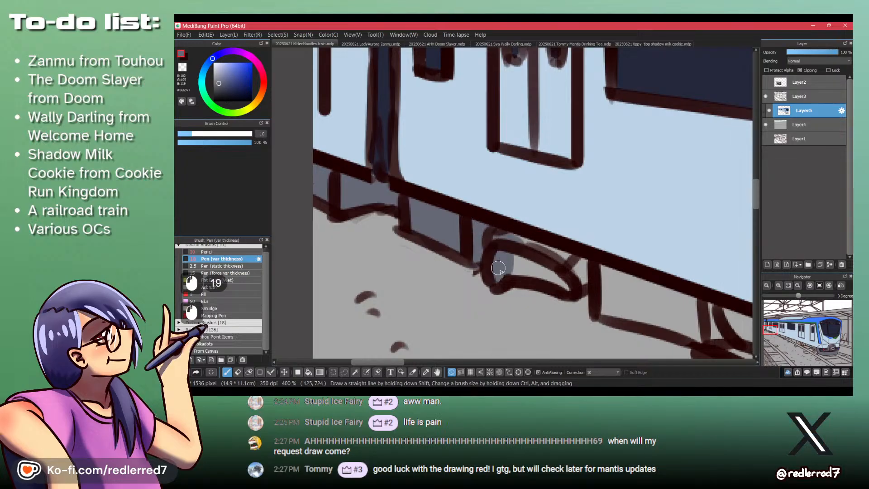
pyautogui.moveTo(524, 268)
pyautogui.mouseDown()
pyautogui.moveTo(555, 256)
pyautogui.moveTo(572, 264)
pyautogui.moveTo(493, 231)
pyautogui.mouseUp()
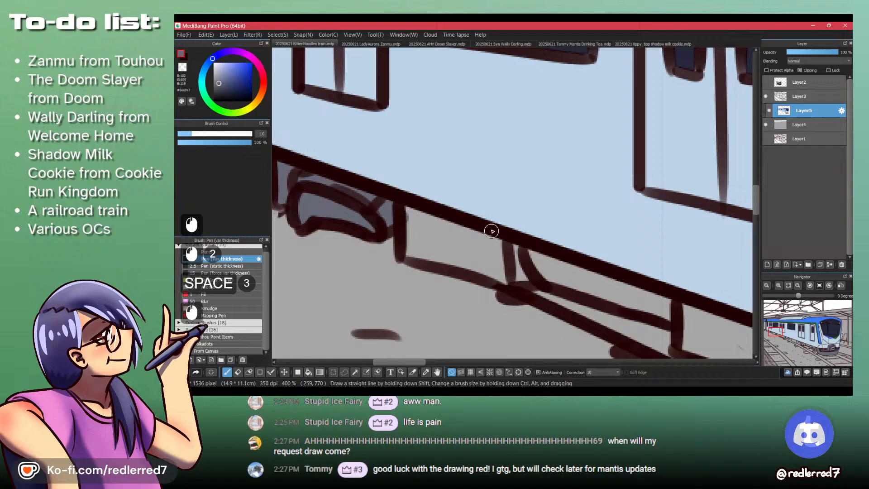
# - Fill the remaining underbody boxes along the train's side with slate grey, up to the large box before the wheels
pyautogui.press('b')
pyautogui.click(461, 247)
pyautogui.click(647, 301)
pyautogui.moveTo(724, 332)
pyautogui.mouseDown()
pyautogui.moveTo(497, 249)
pyautogui.moveTo(550, 295)
pyautogui.mouseUp()
pyautogui.click(506, 252)
pyautogui.click(583, 273)
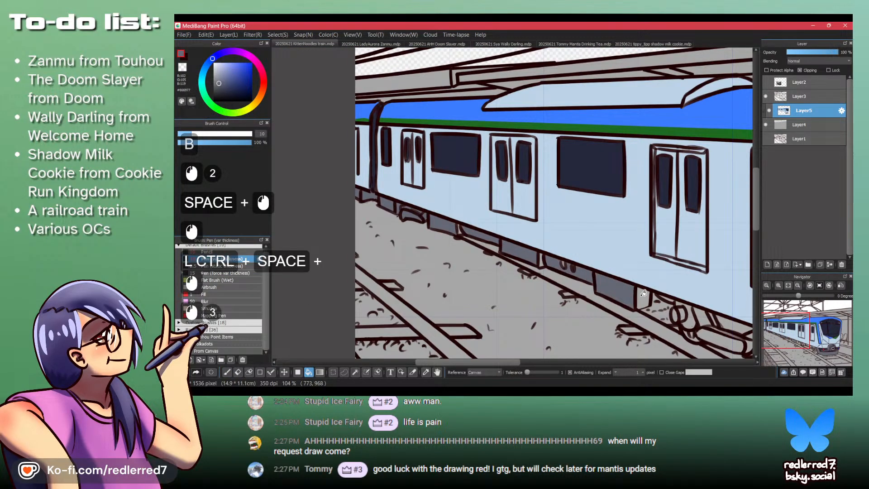
pyautogui.click(643, 294)
# - Touch up the unfilled gaps between the underbody boxes in slate grey with the pen
pyautogui.moveTo(640, 290); pyautogui.dragTo(485, 235)
pyautogui.moveTo(384, 204); pyautogui.dragTo(434, 231)
pyautogui.moveTo(381, 220); pyautogui.dragTo(393, 201)
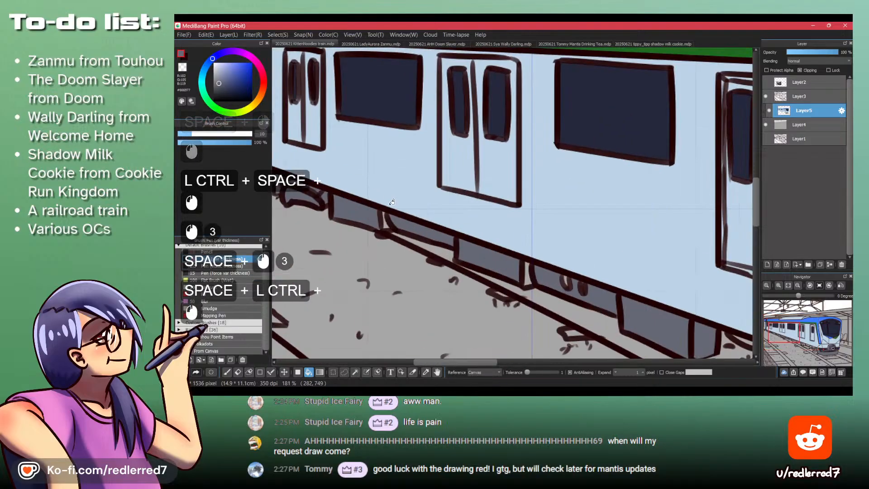
pyautogui.press('p')
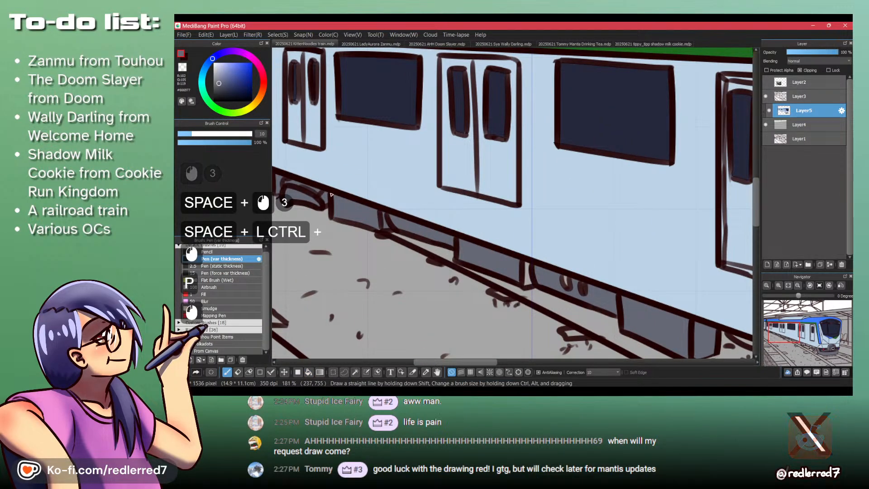
pyautogui.moveTo(295, 183); pyautogui.dragTo(357, 197)
pyautogui.moveTo(525, 266)
pyautogui.mouseDown()
pyautogui.moveTo(533, 283)
pyautogui.moveTo(566, 283)
pyautogui.moveTo(549, 271)
pyautogui.mouseUp()
pyautogui.moveTo(571, 266); pyautogui.dragTo(543, 266)
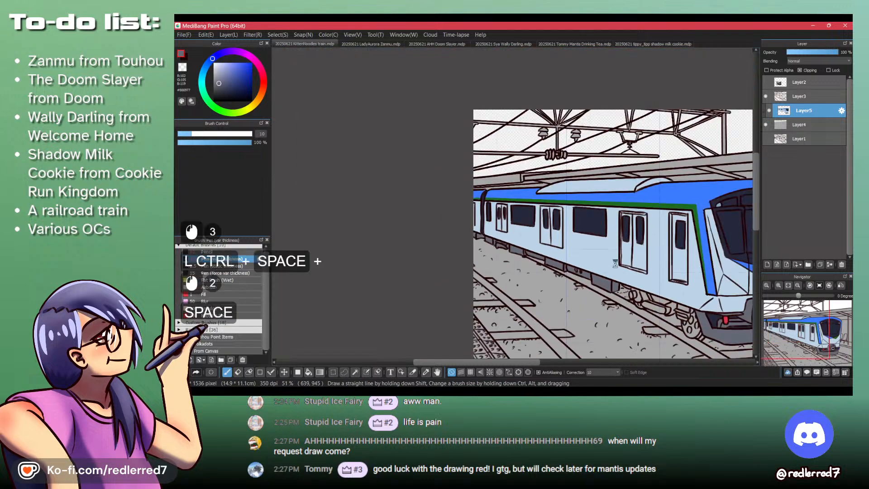
# - Set the pen size to 20 and paint the round parts and bars at the rear of the front bogie slate grey
pyautogui.moveTo(607, 284)
pyautogui.mouseDown()
pyautogui.moveTo(451, 250)
pyautogui.moveTo(503, 249)
pyautogui.mouseUp()
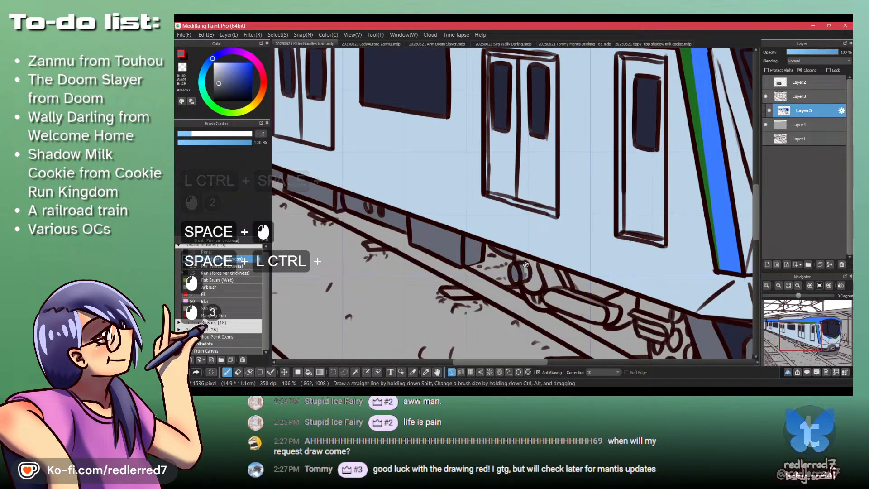
pyautogui.moveTo(519, 265); pyautogui.dragTo(525, 274)
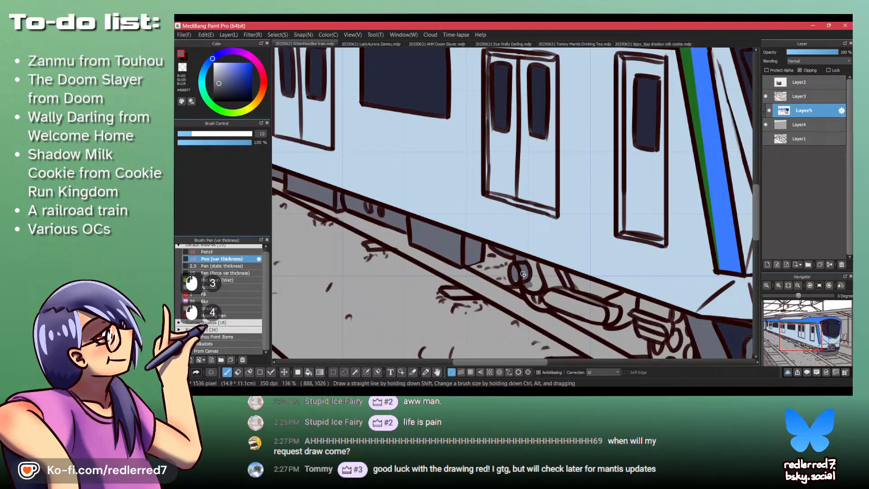
pyautogui.click(261, 133)
pyautogui.write('20')
pyautogui.press('KP_Enter')
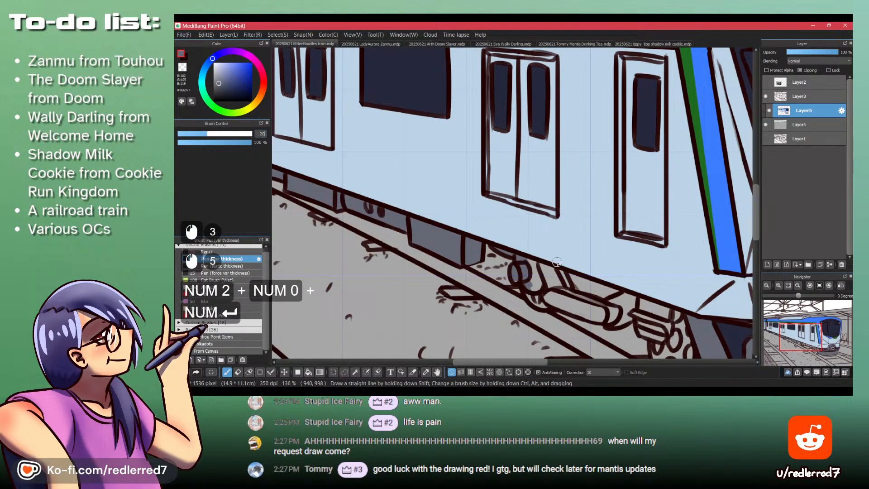
pyautogui.moveTo(556, 263)
pyautogui.mouseDown()
pyautogui.moveTo(412, 228)
pyautogui.moveTo(431, 259)
pyautogui.mouseUp()
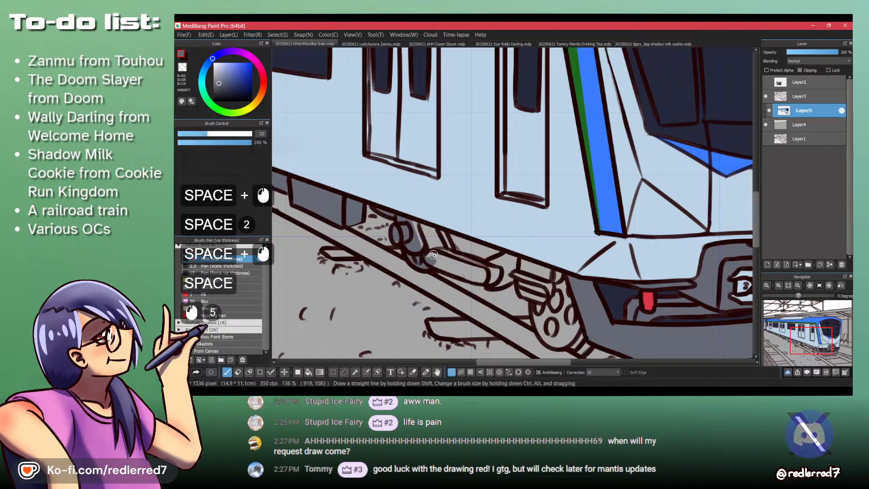
pyautogui.moveTo(403, 227)
pyautogui.mouseDown()
pyautogui.moveTo(397, 240)
pyautogui.moveTo(440, 259)
pyautogui.moveTo(429, 227)
pyautogui.moveTo(415, 224)
pyautogui.mouseUp()
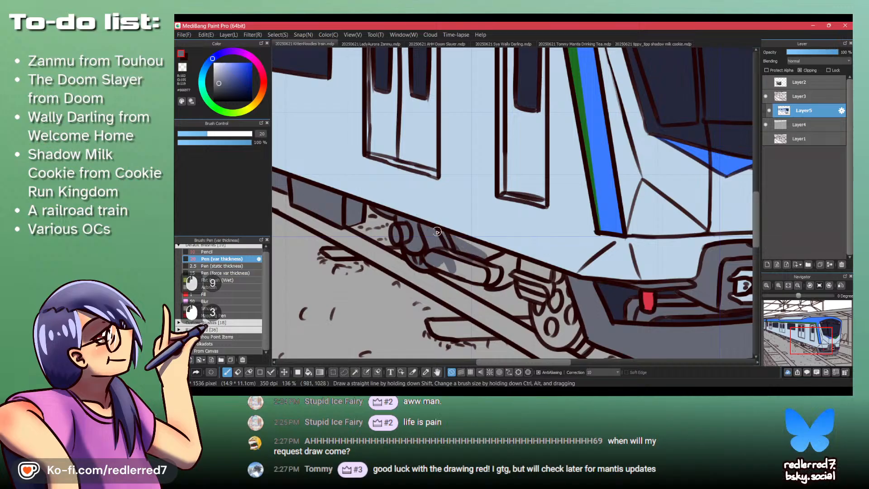
pyautogui.moveTo(485, 253); pyautogui.dragTo(464, 239)
pyautogui.moveTo(518, 261)
pyautogui.mouseDown()
pyautogui.moveTo(549, 271)
pyautogui.moveTo(570, 321)
pyautogui.moveTo(535, 301)
pyautogui.mouseUp()
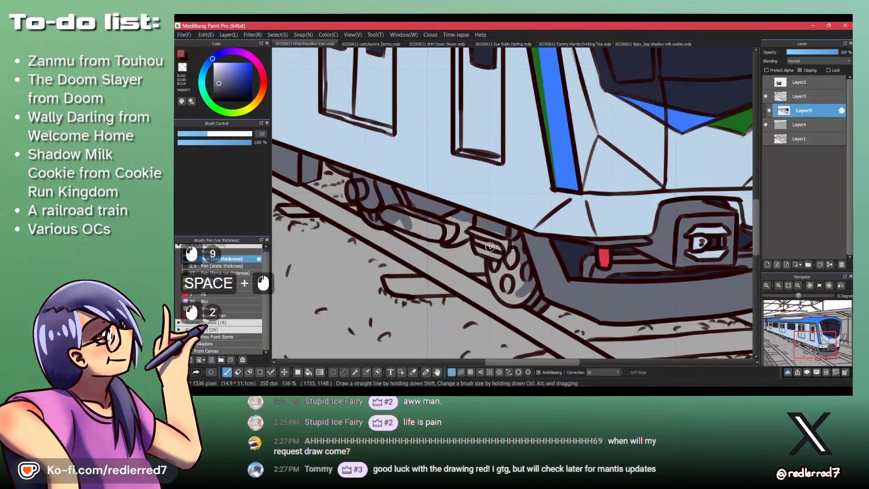
# - Paint the front wheel, the stacked spring parts and the long cylinder of the bogie slate grey
pyautogui.moveTo(476, 224); pyautogui.dragTo(501, 231)
pyautogui.moveTo(481, 224)
pyautogui.mouseDown()
pyautogui.moveTo(504, 233)
pyautogui.moveTo(492, 245)
pyautogui.mouseUp()
pyautogui.moveTo(477, 247)
pyautogui.mouseDown()
pyautogui.moveTo(492, 251)
pyautogui.moveTo(521, 288)
pyautogui.mouseUp()
pyautogui.moveTo(510, 273); pyautogui.dragTo(517, 286)
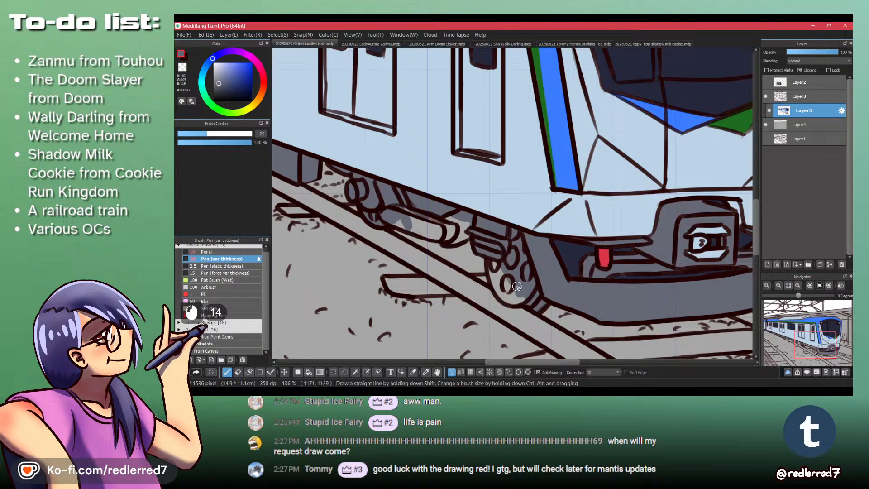
pyautogui.moveTo(494, 260); pyautogui.dragTo(492, 252)
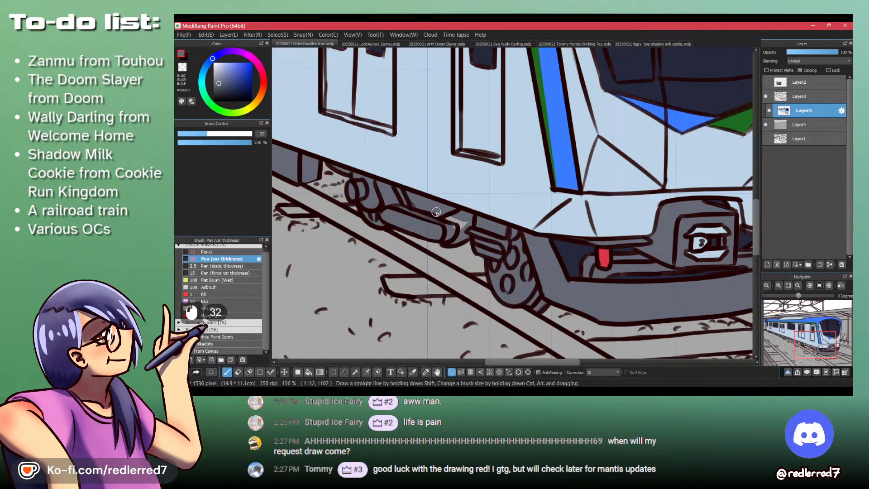
pyautogui.moveTo(444, 196); pyautogui.dragTo(444, 254)
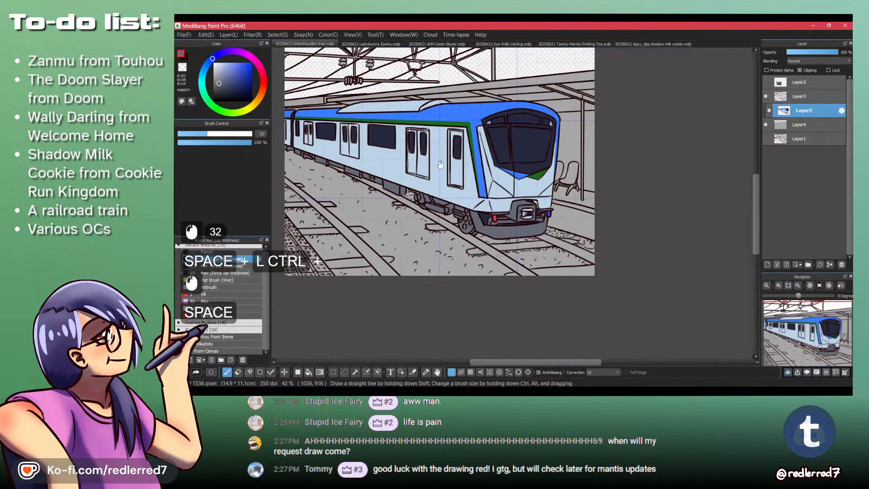
pyautogui.moveTo(435, 169); pyautogui.dragTo(463, 238)
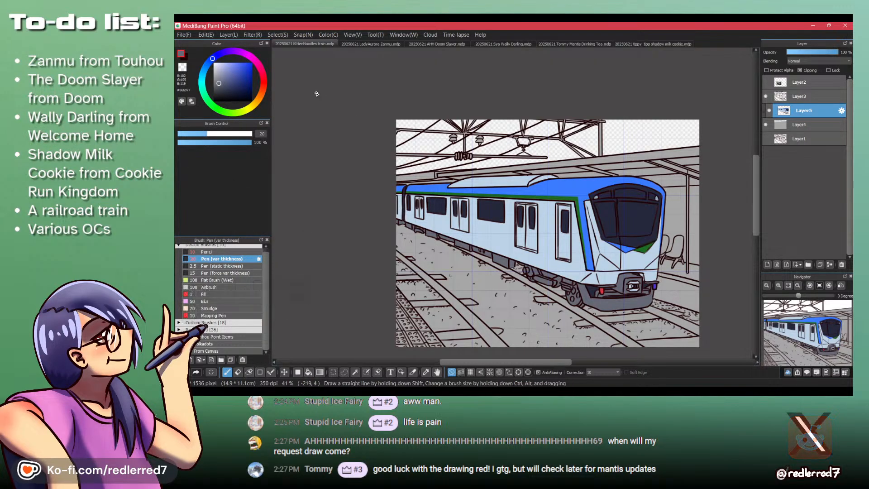
# - Check the reference on Layer2, choose the reddish brown #6D5757 and fill the two rails at the train's front
pyautogui.click(766, 82)
pyautogui.click(766, 83)
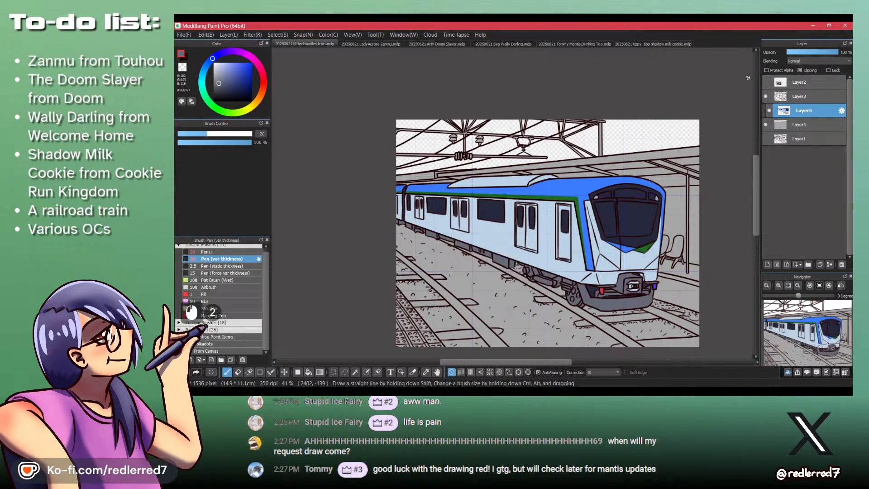
pyautogui.click(222, 85)
pyautogui.moveTo(570, 313)
pyautogui.mouseDown()
pyautogui.moveTo(493, 247)
pyautogui.moveTo(471, 213)
pyautogui.mouseUp()
pyautogui.moveTo(471, 212); pyautogui.dragTo(490, 213)
pyautogui.press('b')
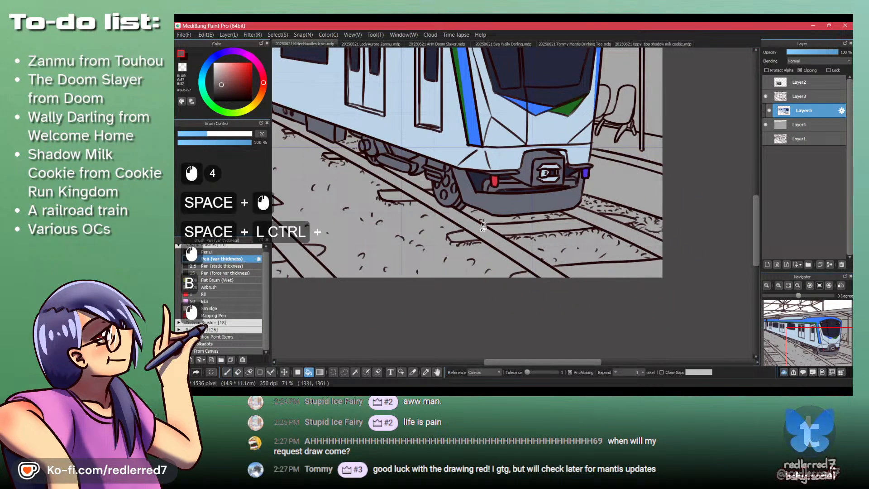
pyautogui.click(485, 227)
pyautogui.click(590, 204)
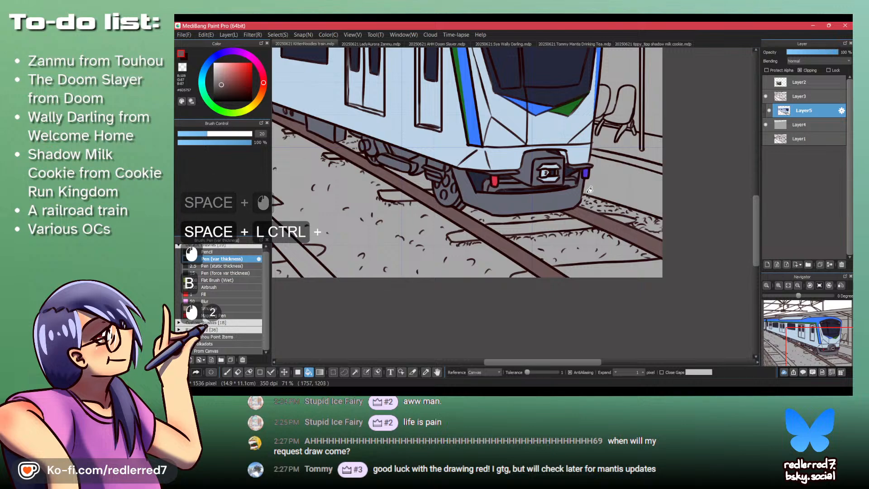
# - Fill the rail of the left track with the same brown and touch up the far end of the rail beside the train
pyautogui.moveTo(408, 181); pyautogui.dragTo(584, 178)
pyautogui.click(389, 167)
pyautogui.moveTo(387, 157); pyautogui.dragTo(462, 169)
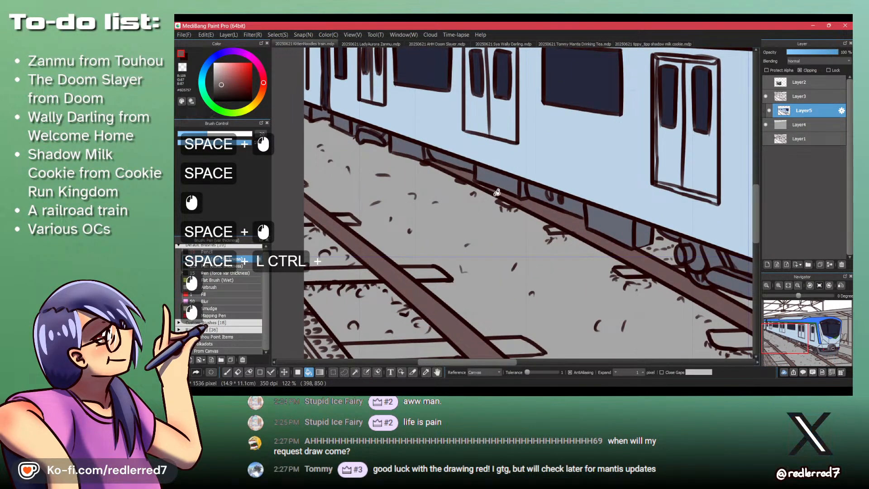
pyautogui.press('p')
pyautogui.moveTo(476, 183); pyautogui.dragTo(418, 152)
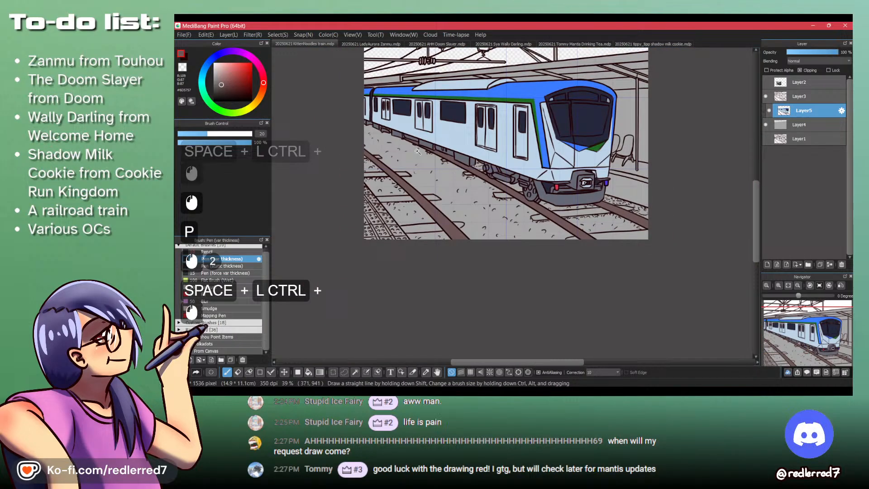
# - Try a lighter reddish brown on the left track's rail
pyautogui.click(221, 78)
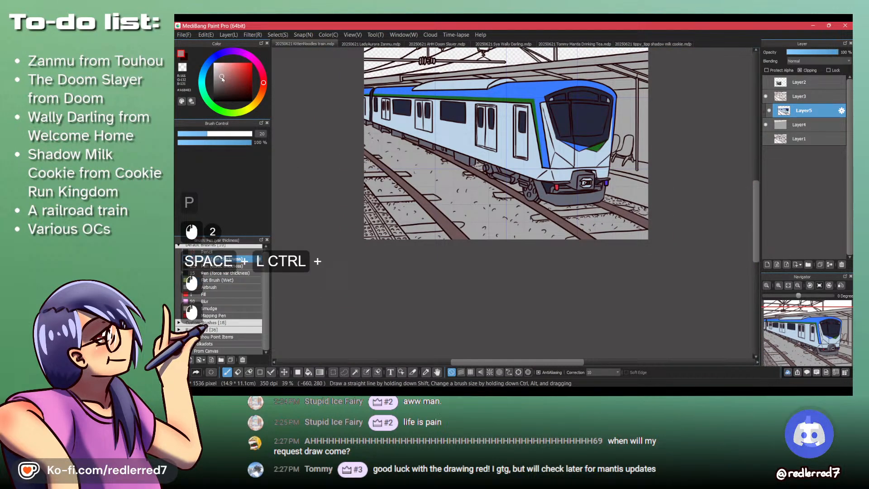
pyautogui.press('b')
pyautogui.click(444, 218)
pyautogui.hotkey('ctrl', 'z')
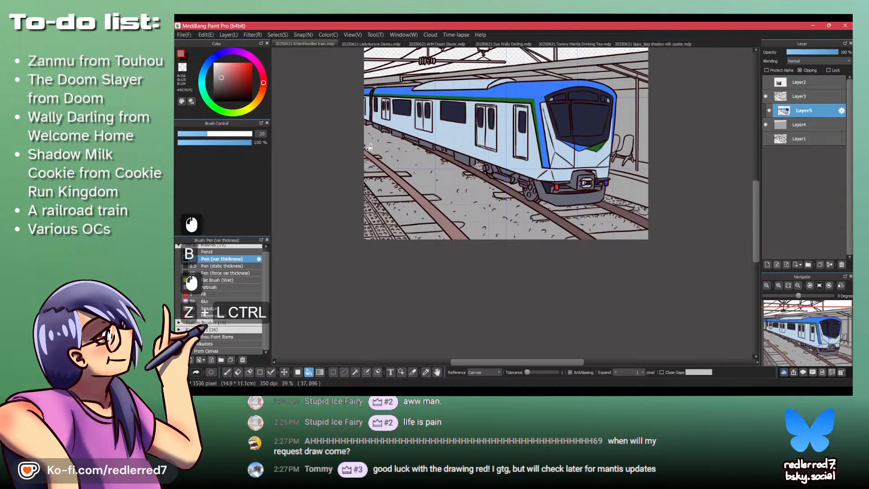
pyautogui.hotkey('ctrl', 'z')
pyautogui.hotkey('ctrl', 'y')
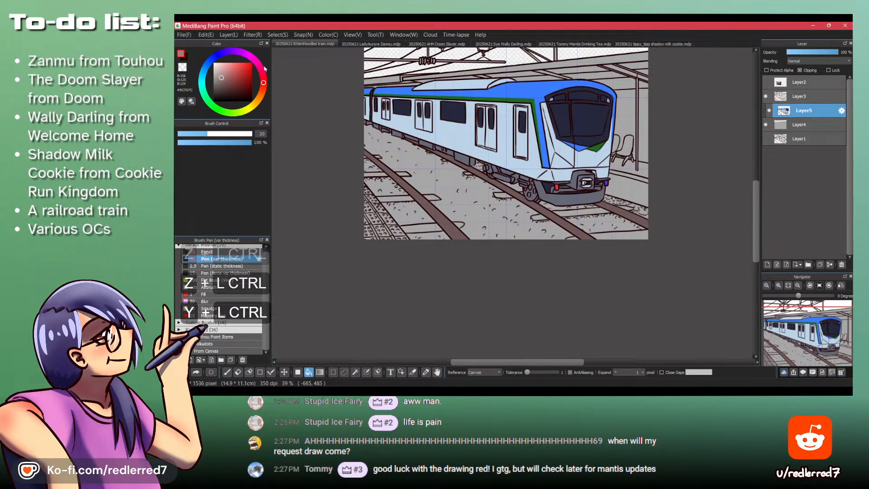
# - Choose a muted beige from the orange hues, adjusting its brightness, and fill the nearest sleeper of the left track
pyautogui.click(261, 96)
pyautogui.click(218, 75)
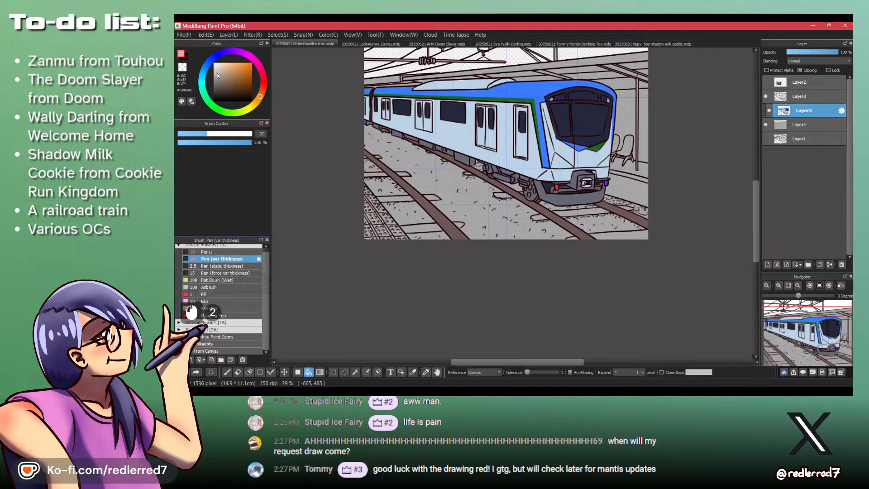
pyautogui.click(449, 220)
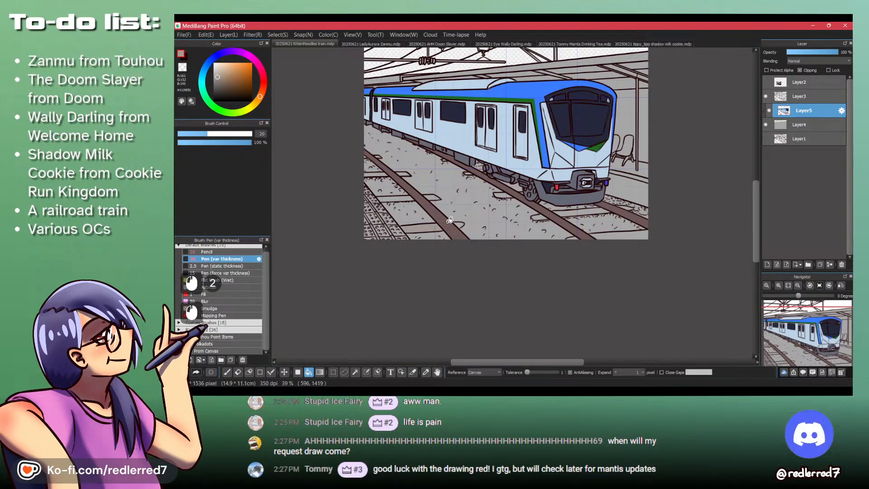
pyautogui.moveTo(424, 189); pyautogui.dragTo(391, 170)
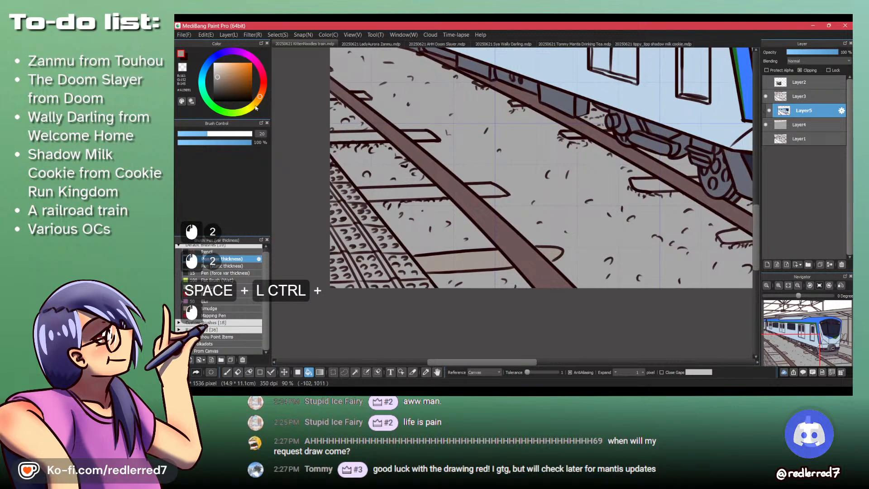
pyautogui.click(221, 77)
pyautogui.click(485, 250)
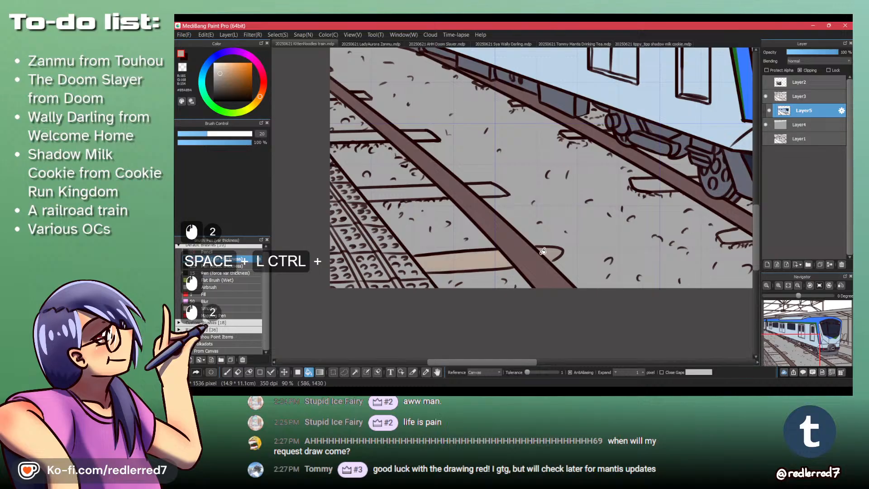
pyautogui.click(220, 78)
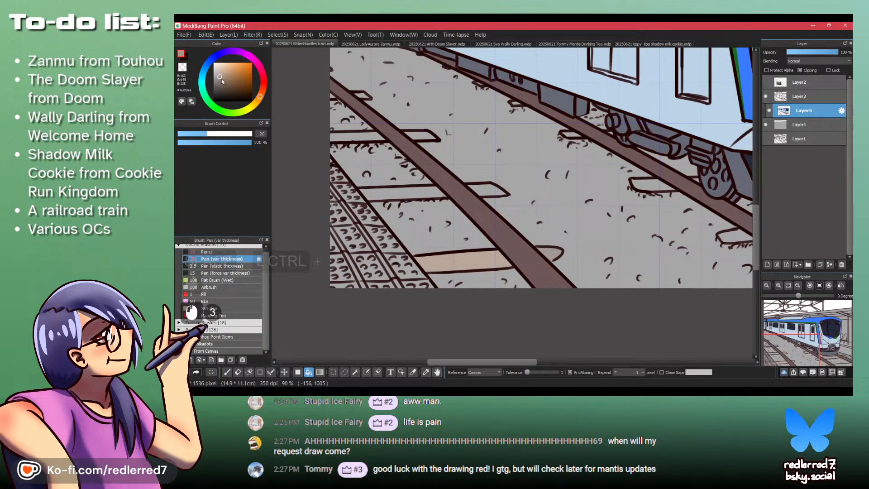
pyautogui.click(490, 254)
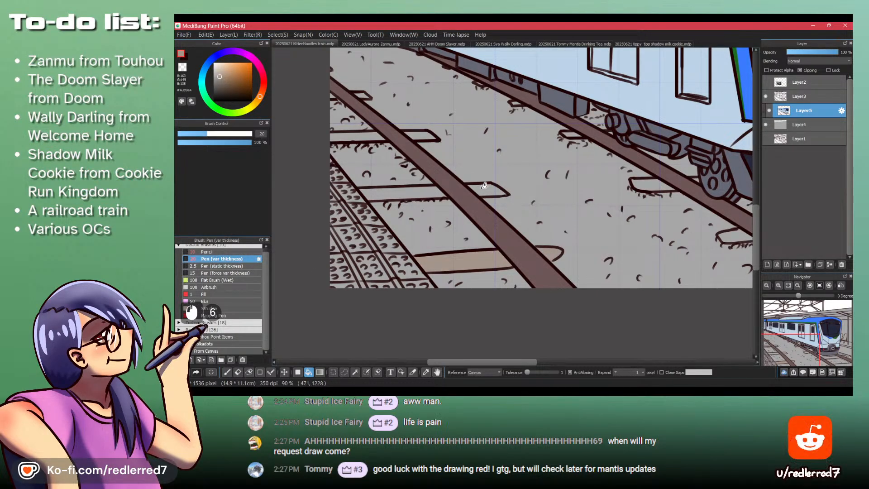
# - Fill the next sleepers up the left track with the same beige, undoing a stray fill
pyautogui.moveTo(437, 190); pyautogui.dragTo(423, 206)
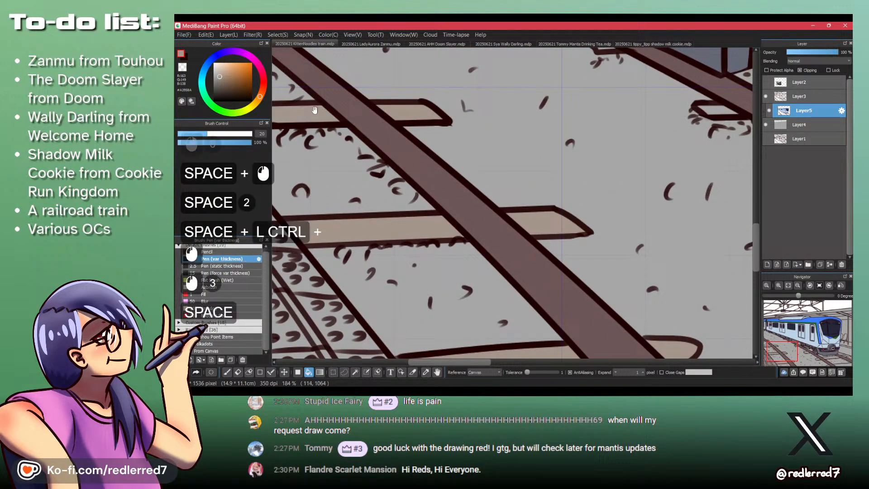
pyautogui.moveTo(299, 119); pyautogui.dragTo(421, 220)
pyautogui.hotkey('ctrl', 'z')
pyautogui.click(417, 198)
# - Fill the sleeper in the lower right corner of the drawing, in front of the train, with the same beige
pyautogui.moveTo(580, 241); pyautogui.dragTo(458, 241)
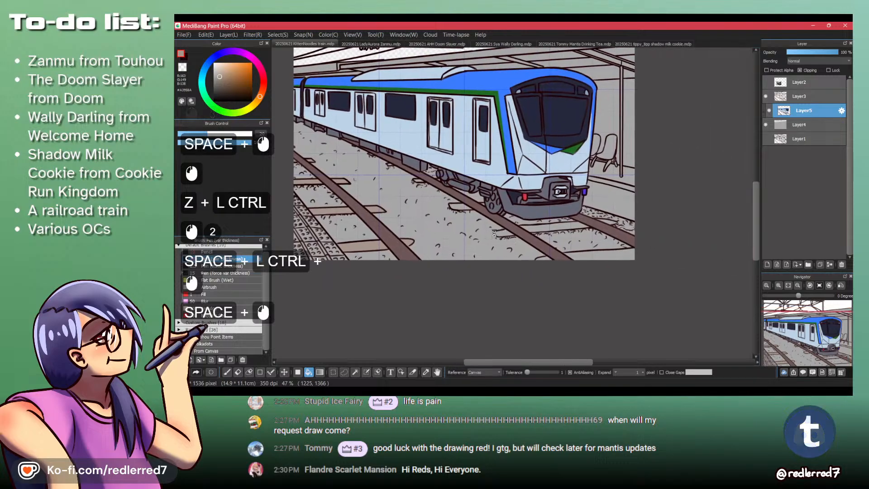
pyautogui.moveTo(606, 266); pyautogui.dragTo(598, 242)
pyautogui.click(595, 249)
pyautogui.click(531, 254)
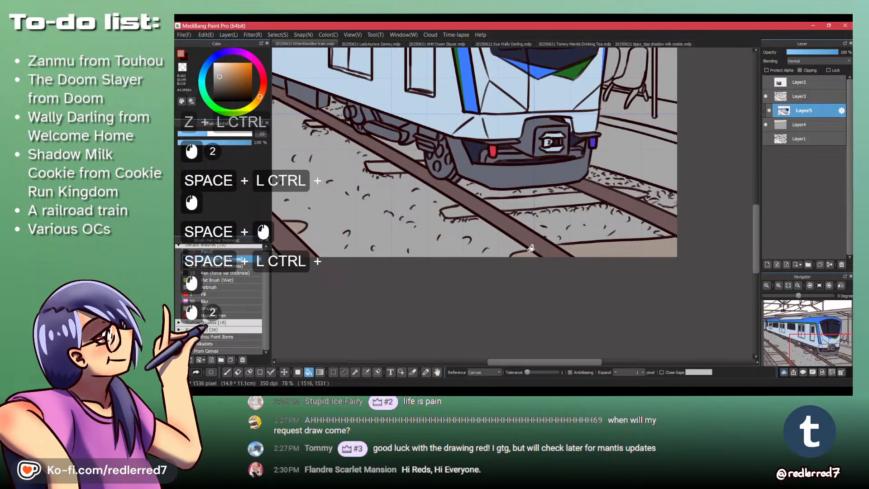
# - Fill the sleeper in front of the train and the next ones beside its near rail with the same beige
pyautogui.click(531, 203)
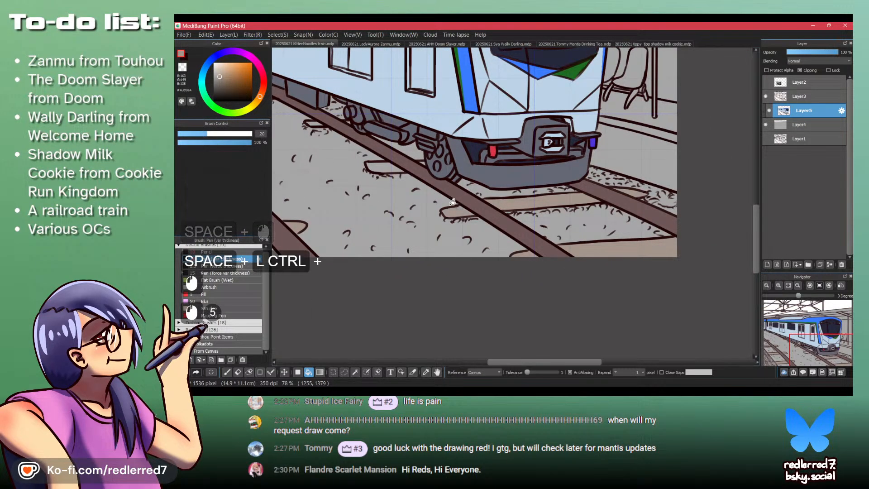
pyautogui.click(382, 167)
pyautogui.click(312, 123)
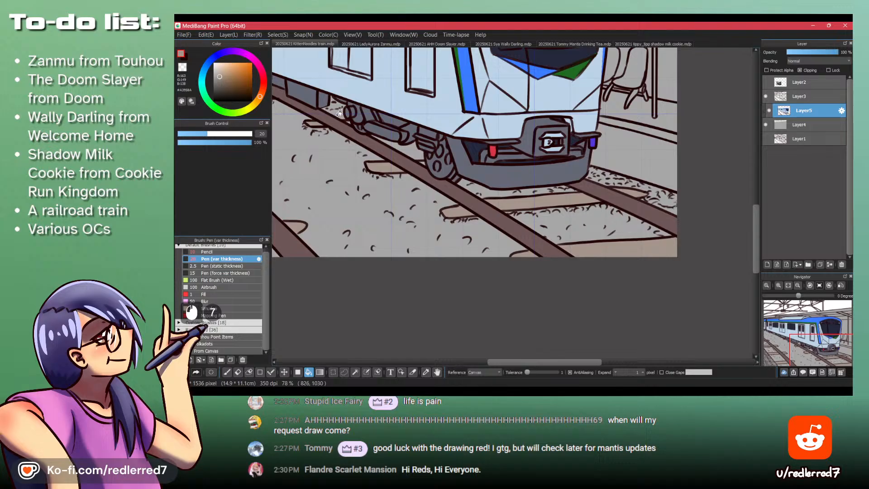
pyautogui.moveTo(339, 114); pyautogui.dragTo(430, 172)
pyautogui.click(446, 192)
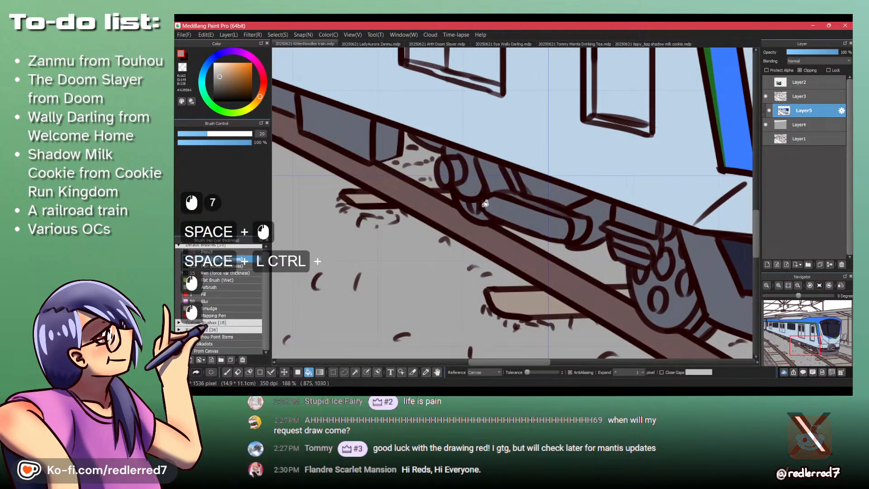
pyautogui.click(620, 290)
pyautogui.moveTo(630, 249); pyautogui.dragTo(630, 274)
# - Fill the small distant sleepers along the train's near rail with beige, brushing in the ones too small to fill
pyautogui.moveTo(482, 178); pyautogui.dragTo(559, 228)
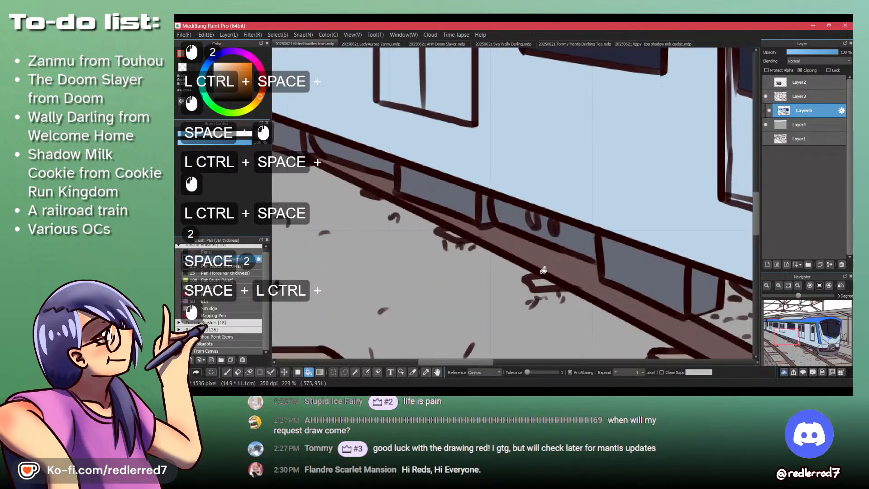
pyautogui.click(543, 284)
pyautogui.press('p')
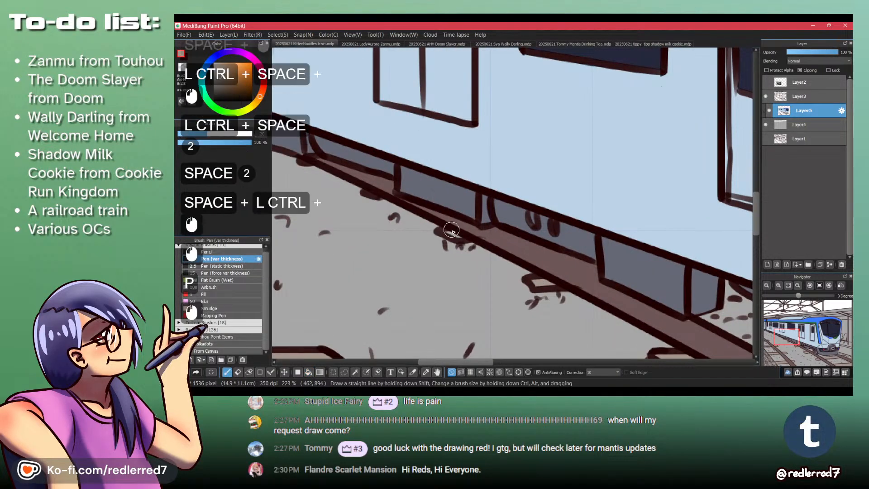
pyautogui.moveTo(457, 236); pyautogui.dragTo(456, 256)
pyautogui.moveTo(543, 296); pyautogui.dragTo(461, 225)
pyautogui.moveTo(452, 180); pyautogui.dragTo(444, 218)
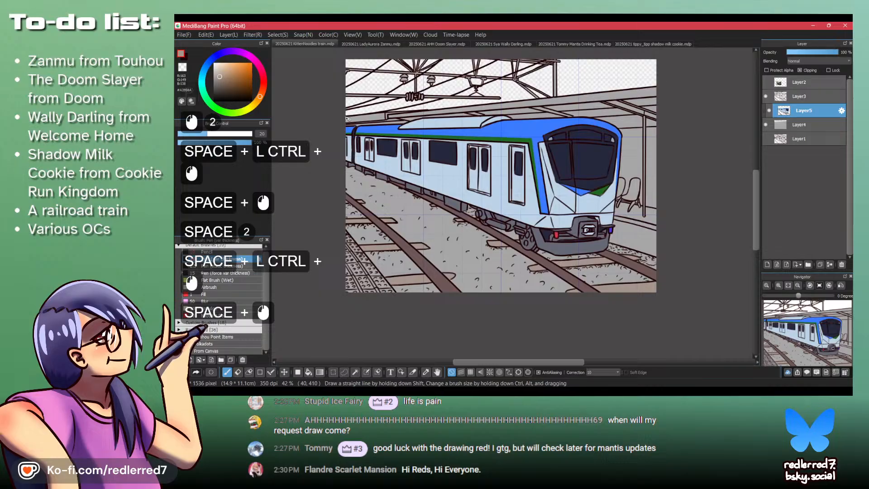
# - Choose a dark greyish brown and fill the gravel between the two tracks and between the left track's sleepers
pyautogui.click(218, 87)
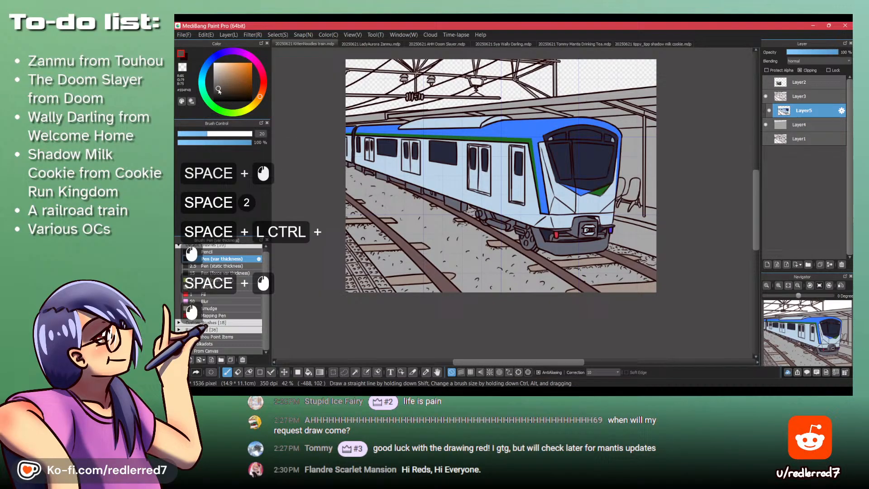
pyautogui.press('b')
pyautogui.click(444, 240)
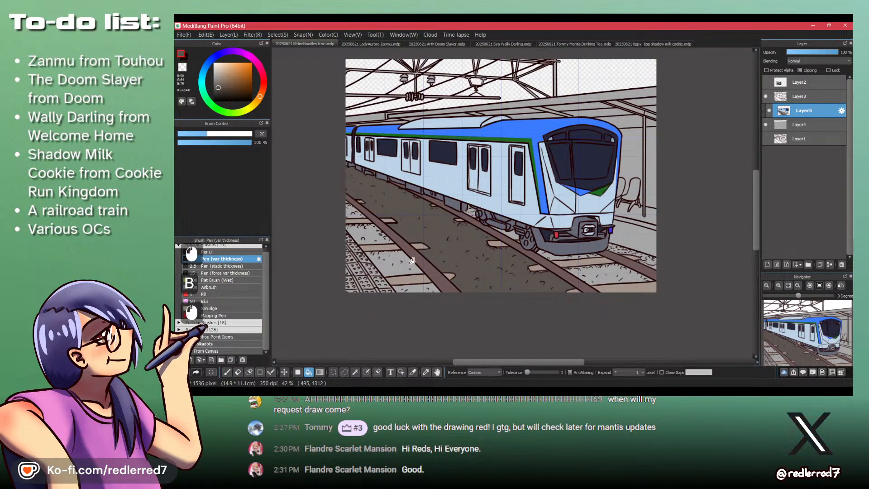
pyautogui.click(396, 250)
pyautogui.click(418, 290)
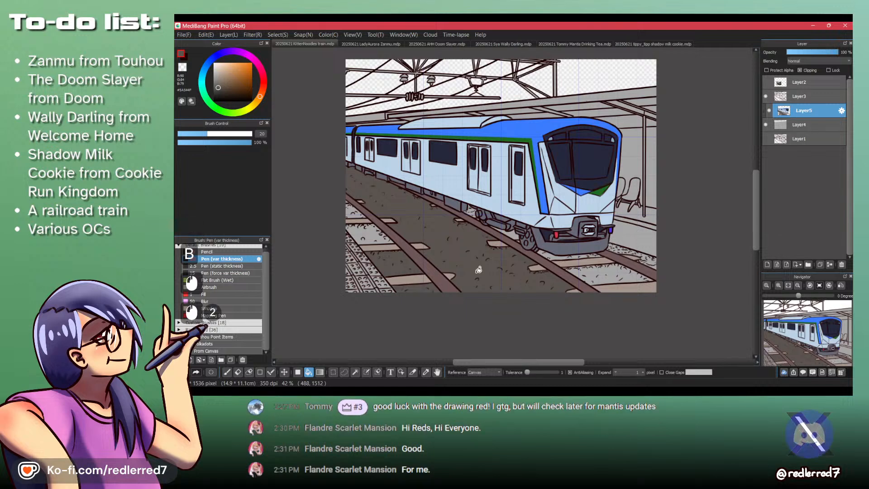
# - Fill the gravel in front of the train and along the platform wall with the same dark greyish brown
pyautogui.moveTo(622, 259); pyautogui.dragTo(540, 238)
pyautogui.click(553, 244)
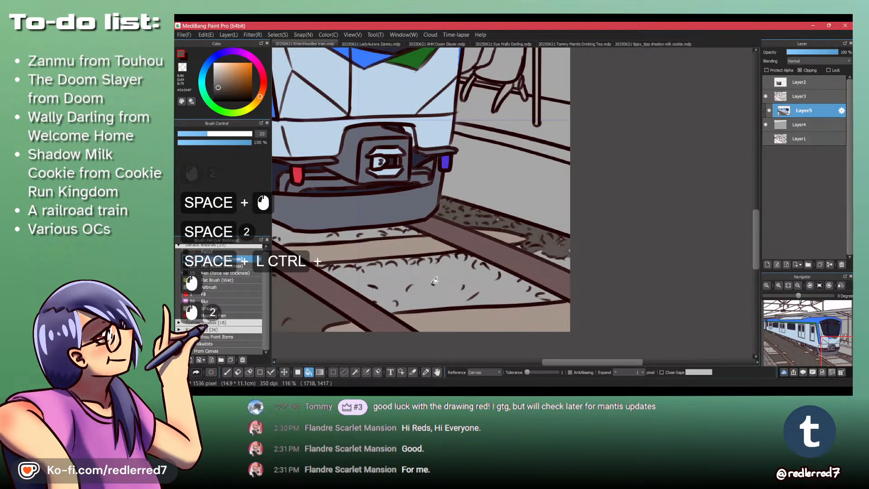
pyautogui.click(435, 280)
pyautogui.click(301, 234)
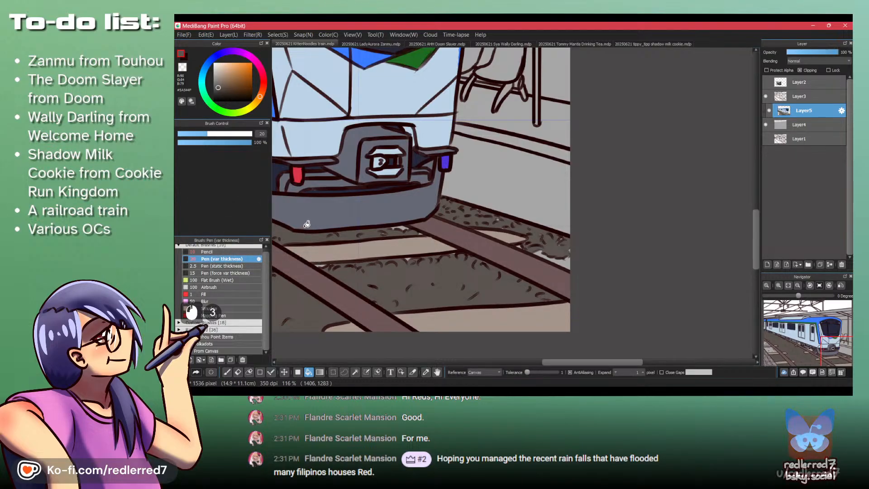
# - Brush dark brown over the unfilled gravel spots beneath the train's front bumper, undoing a stray stroke
pyautogui.moveTo(307, 225)
pyautogui.mouseDown()
pyautogui.moveTo(422, 240)
pyautogui.moveTo(384, 239)
pyautogui.mouseUp()
pyautogui.press('p')
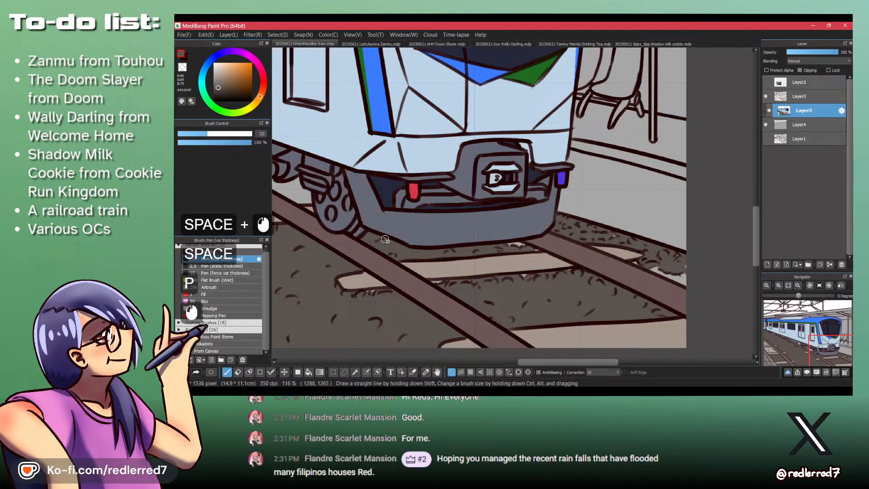
pyautogui.click(520, 249)
pyautogui.click(523, 248)
pyautogui.click(524, 248)
pyautogui.click(539, 251)
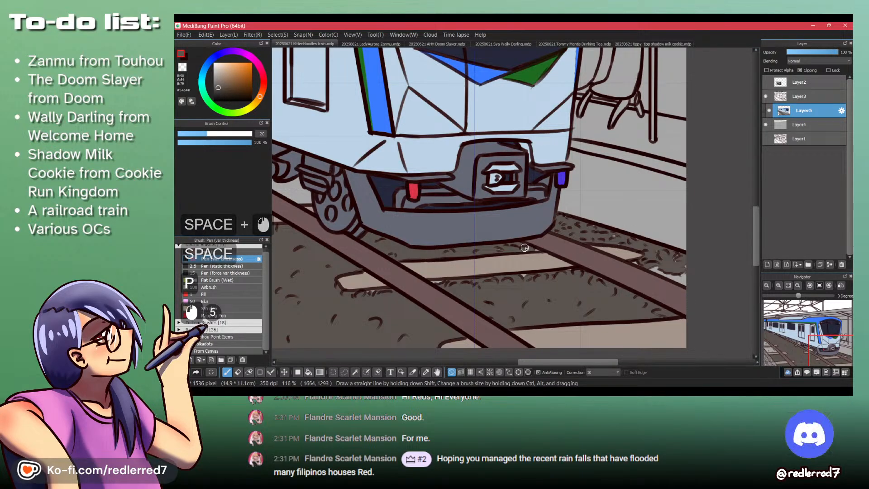
pyautogui.click(481, 249)
pyautogui.hotkey('ctrl', 'z')
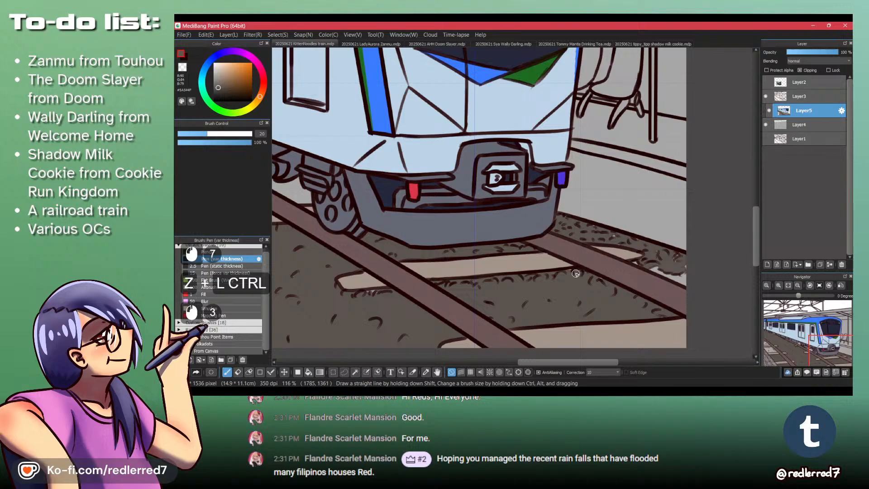
# - Brush dark brown over the unfilled specks in the gravel between the far rail and the platform wall
pyautogui.moveTo(499, 279); pyautogui.dragTo(332, 233)
pyautogui.moveTo(477, 219); pyautogui.dragTo(525, 233)
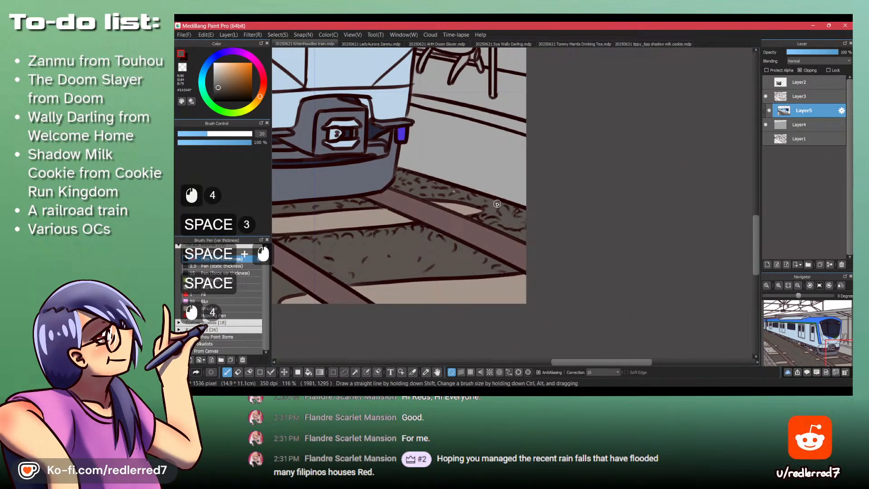
pyautogui.click(479, 195)
pyautogui.click(475, 200)
pyautogui.click(469, 196)
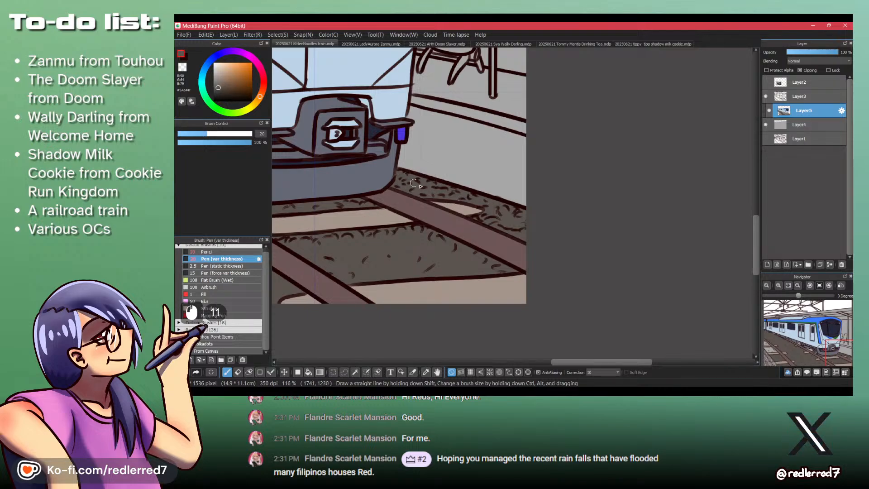
pyautogui.click(454, 197)
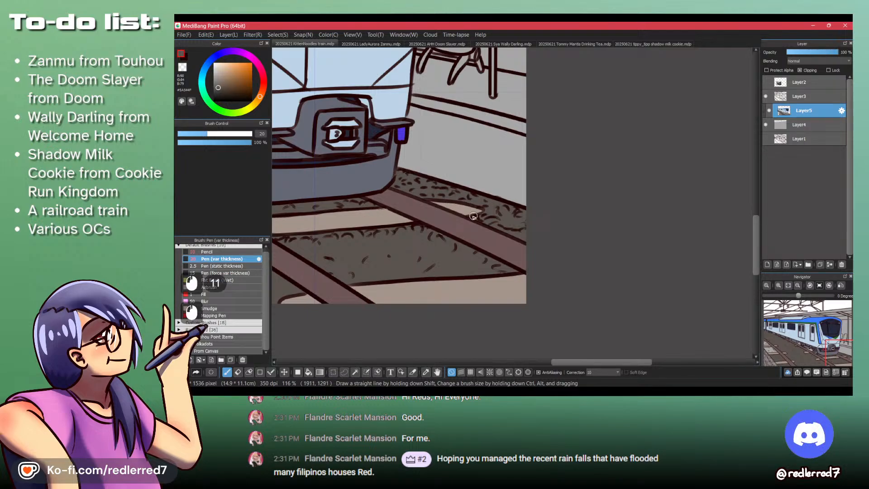
# - Brush dark brown over the unfilled gravel specks around the sleeper ends beside the train's near rail
pyautogui.moveTo(380, 244); pyautogui.dragTo(579, 321)
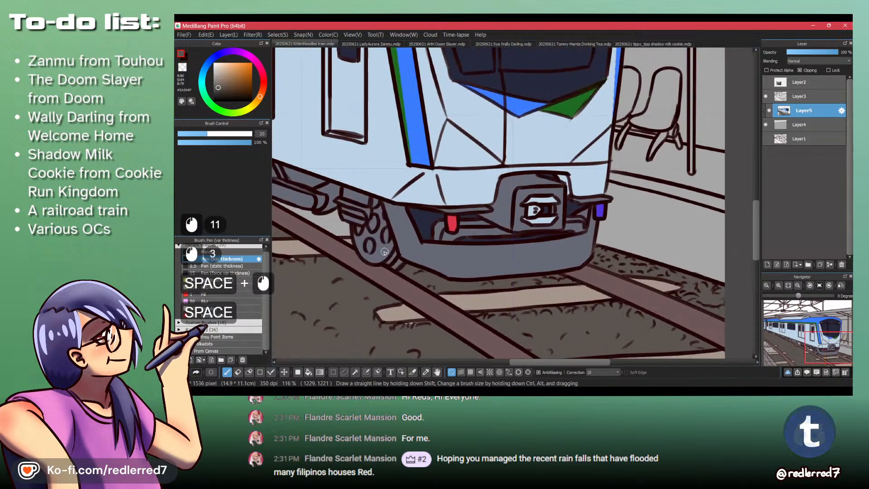
pyautogui.moveTo(328, 242)
pyautogui.mouseDown()
pyautogui.moveTo(406, 290)
pyautogui.moveTo(387, 297)
pyautogui.mouseUp()
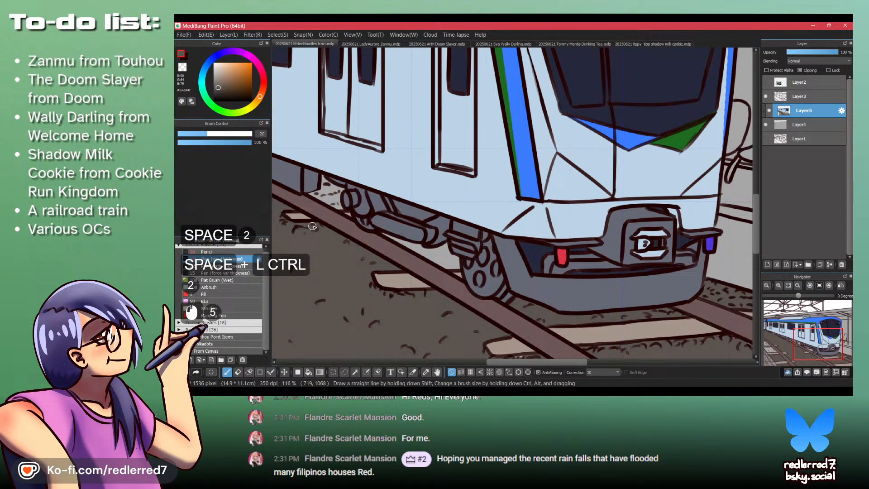
pyautogui.moveTo(312, 225); pyautogui.dragTo(322, 230)
pyautogui.moveTo(327, 232); pyautogui.dragTo(359, 254)
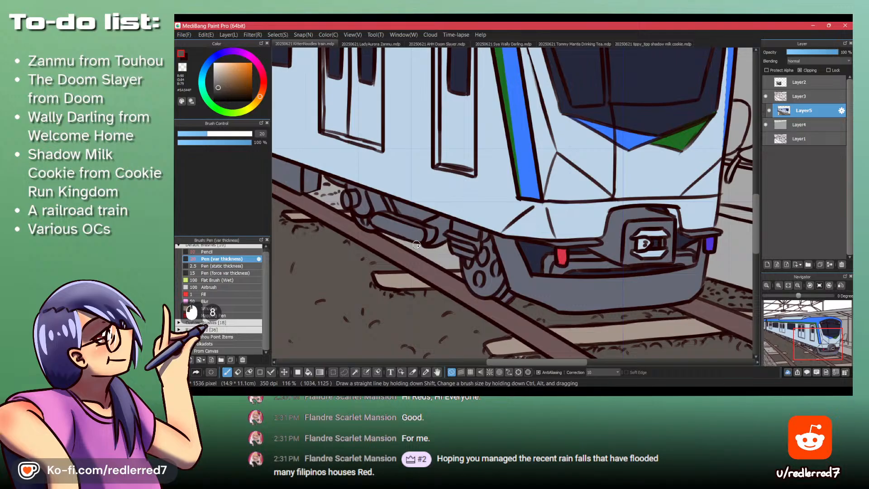
# - Fill the gravel visible beneath the train's undercarriage with dark brown and brush over the remaining specks
pyautogui.press('b')
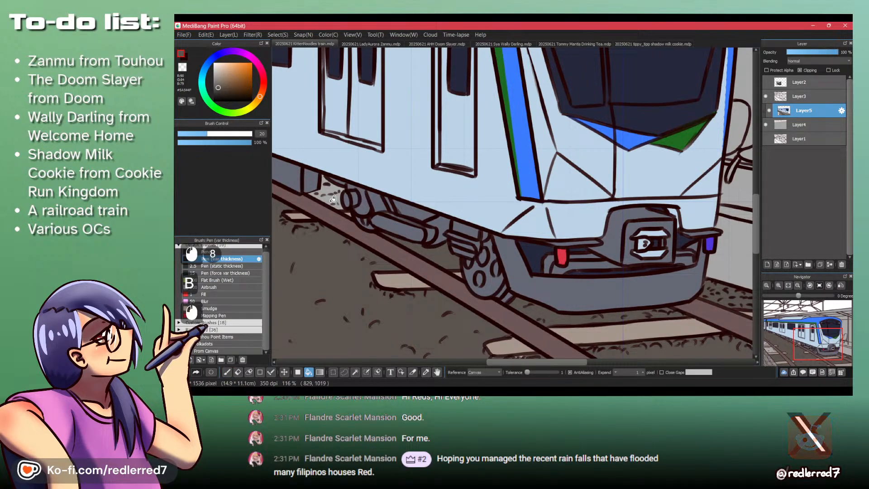
pyautogui.press('p')
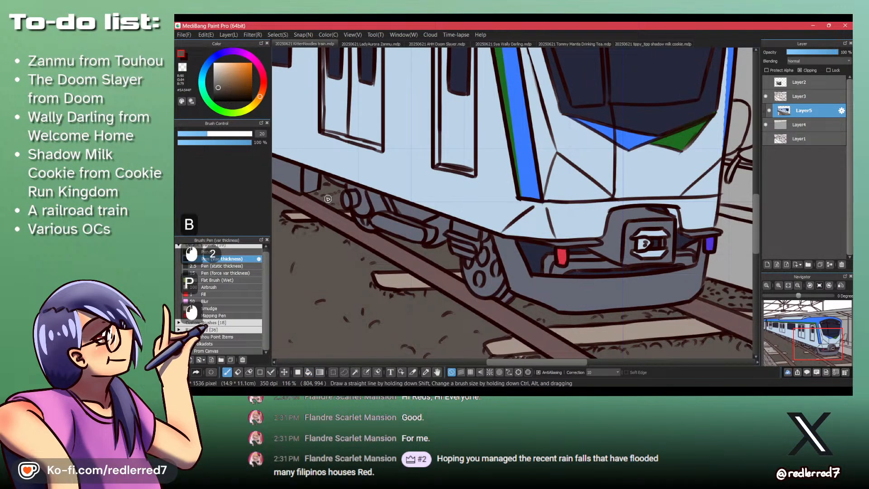
pyautogui.moveTo(318, 189)
pyautogui.mouseDown()
pyautogui.moveTo(308, 195)
pyautogui.moveTo(334, 196)
pyautogui.mouseUp()
pyautogui.press('space')
# - Fill the remaining gravel patches between the left track's upper sleepers, near the drawing's left edge, with dark brown
pyautogui.moveTo(277, 164); pyautogui.dragTo(462, 267)
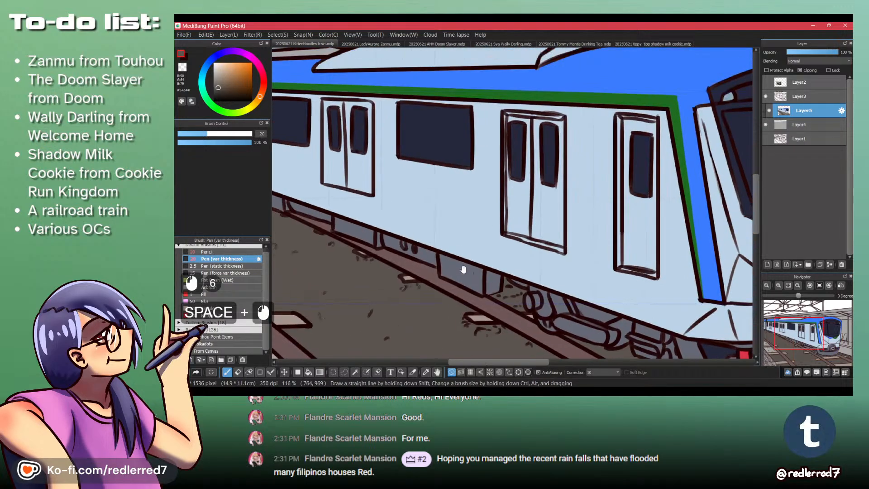
pyautogui.hotkey('ctrl', 'space')
pyautogui.moveTo(292, 242)
pyautogui.mouseDown()
pyautogui.moveTo(496, 287)
pyautogui.moveTo(438, 267)
pyautogui.moveTo(382, 199)
pyautogui.moveTo(387, 192)
pyautogui.mouseUp()
pyautogui.hotkey('ctrl', 'space')
pyautogui.press('space')
pyautogui.hotkey('ctrl', 'space')
pyautogui.press('b')
pyautogui.click(388, 193)
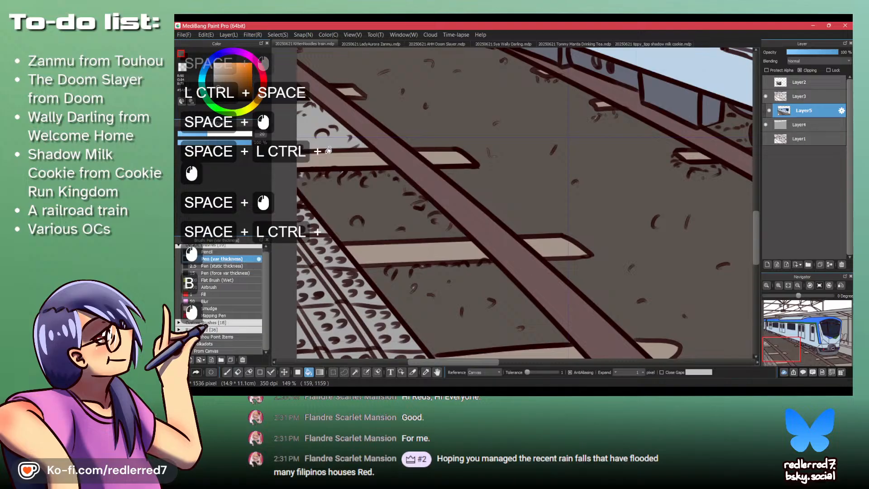
pyautogui.click(316, 114)
# - Brush dark brown over the unfilled gravel specks at the drawing's left edge and below the left track's sleepers
pyautogui.press('p')
pyautogui.moveTo(299, 140); pyautogui.dragTo(299, 143)
pyautogui.moveTo(300, 173)
pyautogui.mouseDown()
pyautogui.moveTo(338, 176)
pyautogui.moveTo(305, 180)
pyautogui.mouseUp()
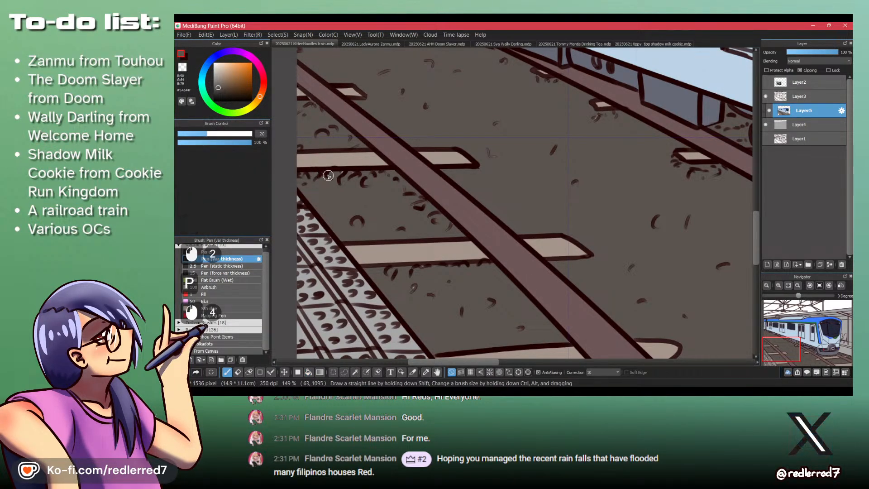
pyautogui.moveTo(432, 218); pyautogui.dragTo(447, 227)
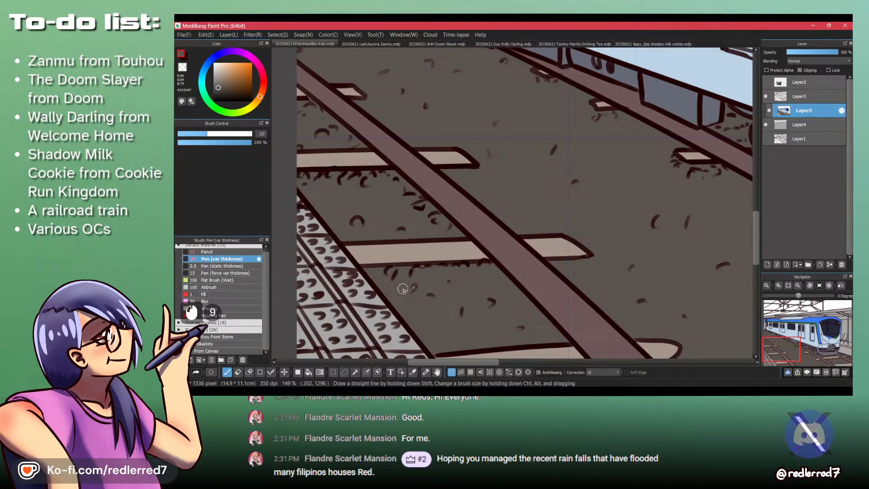
pyautogui.moveTo(404, 289); pyautogui.dragTo(426, 295)
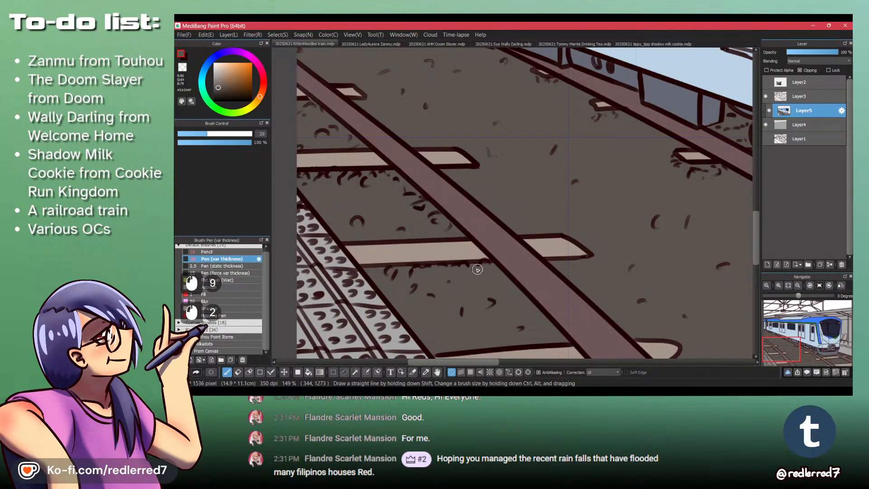
# - Brush dark brown inside the small stone marks beside the left track's rail, between its sleepers
pyautogui.moveTo(472, 263); pyautogui.dragTo(484, 221)
pyautogui.moveTo(427, 217); pyautogui.dragTo(436, 217)
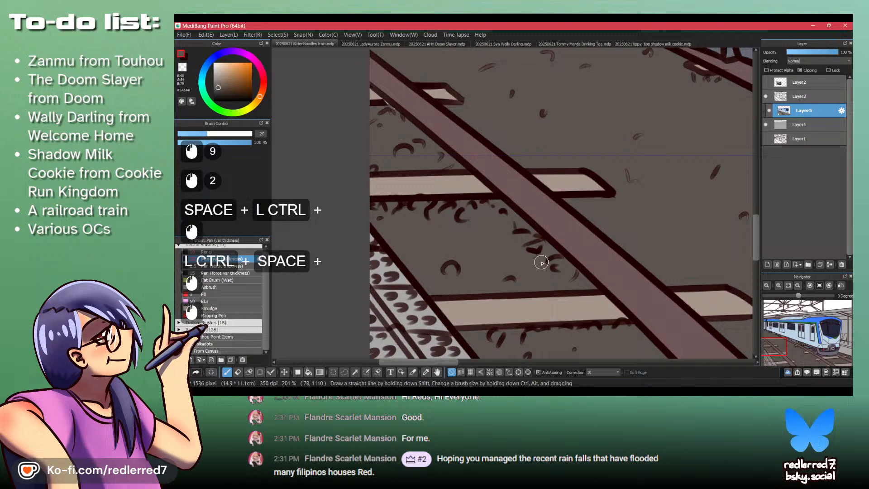
pyautogui.moveTo(542, 262); pyautogui.dragTo(536, 247)
pyautogui.moveTo(546, 259); pyautogui.dragTo(553, 259)
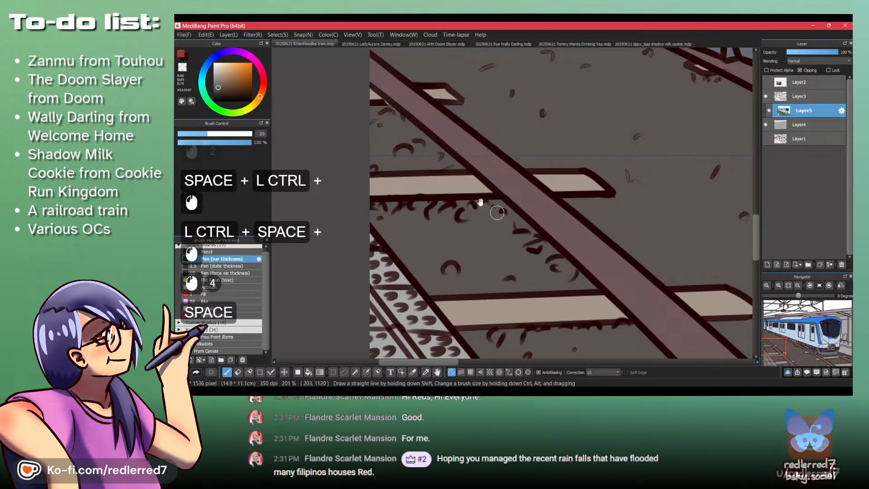
pyautogui.moveTo(479, 199); pyautogui.dragTo(526, 245)
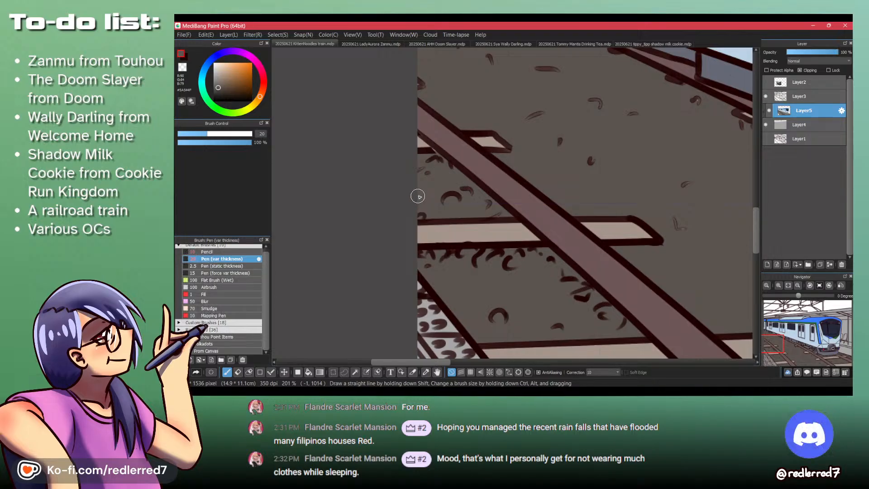
# - Brush dark brown over the unfilled stone marks in the distant gravel between the left track and the train
pyautogui.moveTo(502, 91); pyautogui.dragTo(607, 194)
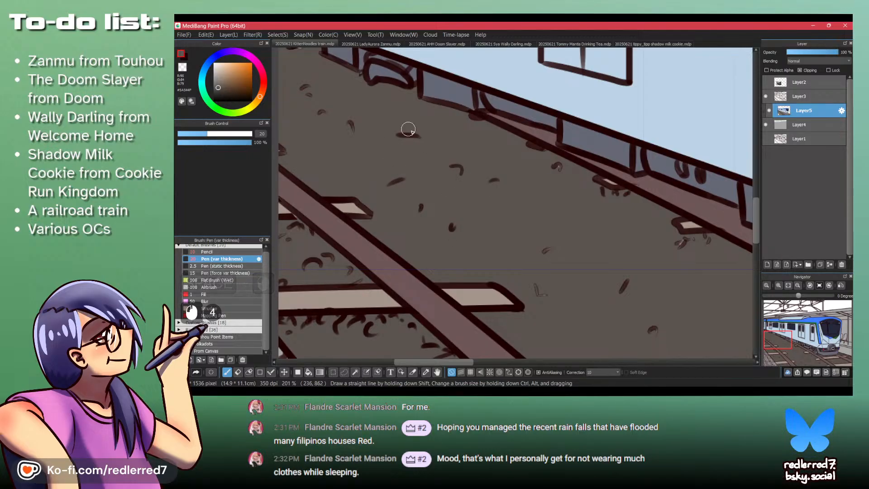
pyautogui.moveTo(305, 87); pyautogui.dragTo(393, 210)
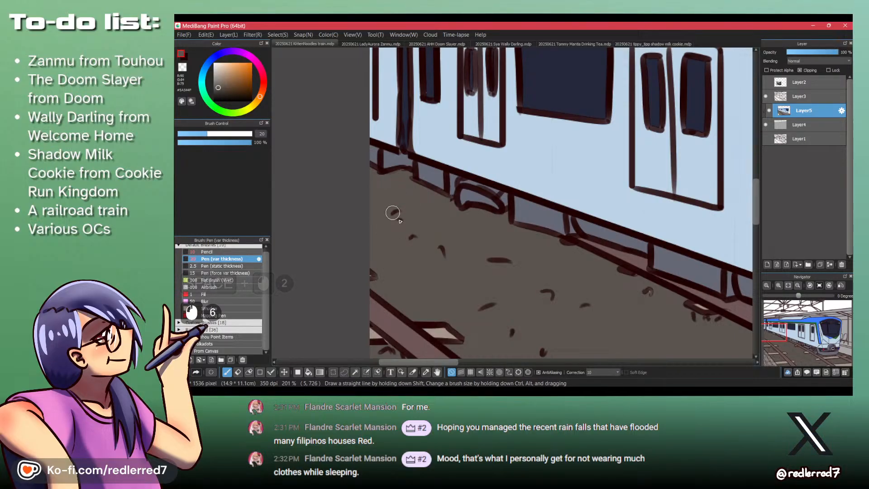
pyautogui.moveTo(411, 213); pyautogui.dragTo(543, 290)
# - Brush dark brown over the unfilled stone marks in the foreground gravel between the two tracks
pyautogui.moveTo(547, 295); pyautogui.dragTo(432, 170)
pyautogui.moveTo(544, 272)
pyautogui.mouseDown()
pyautogui.moveTo(576, 240)
pyautogui.moveTo(548, 244)
pyautogui.moveTo(581, 244)
pyautogui.mouseUp()
pyautogui.click(550, 244)
pyautogui.click(549, 244)
pyautogui.click(551, 245)
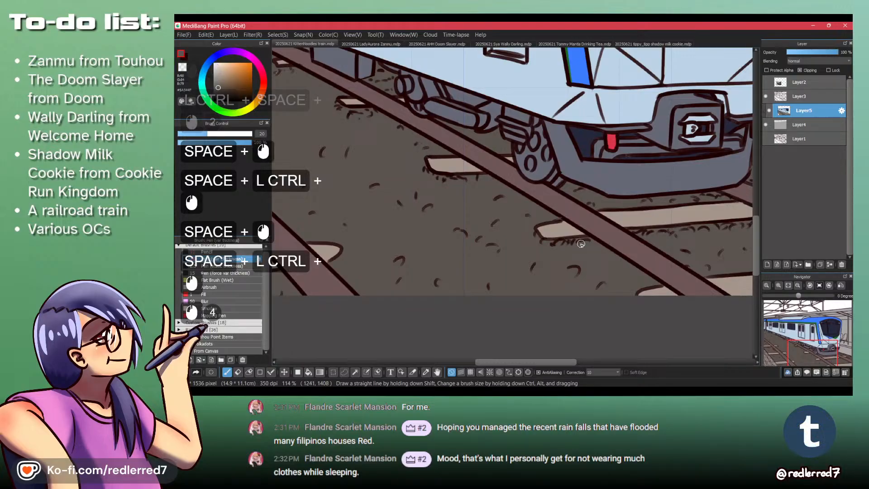
pyautogui.click(423, 207)
pyautogui.click(464, 232)
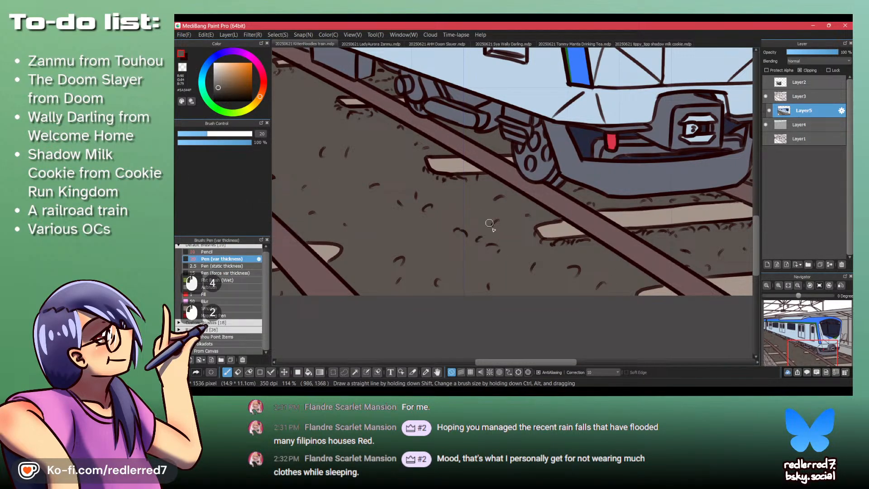
pyautogui.click(529, 215)
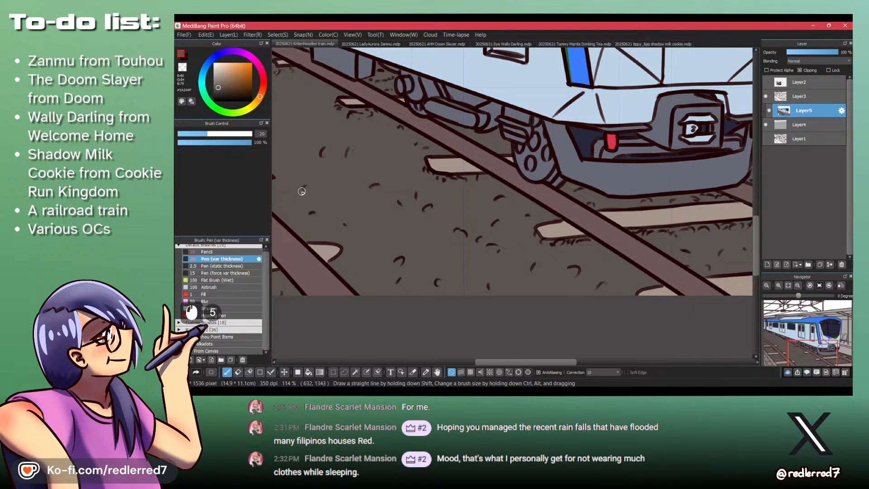
# - Brush dark brown over the remaining unfilled stone marks in the gravel between the left track and the train
pyautogui.click(326, 160)
pyautogui.moveTo(339, 177); pyautogui.dragTo(412, 193)
pyautogui.click(403, 219)
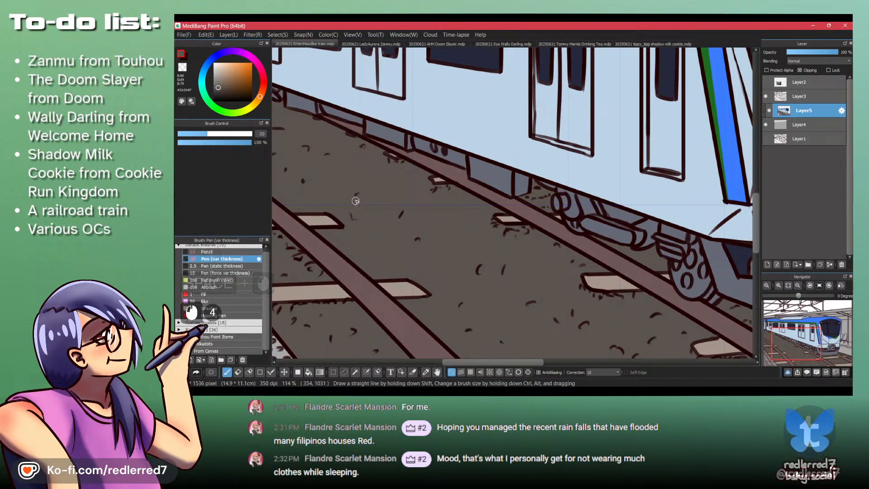
pyautogui.click(323, 159)
pyautogui.moveTo(364, 161); pyautogui.dragTo(433, 247)
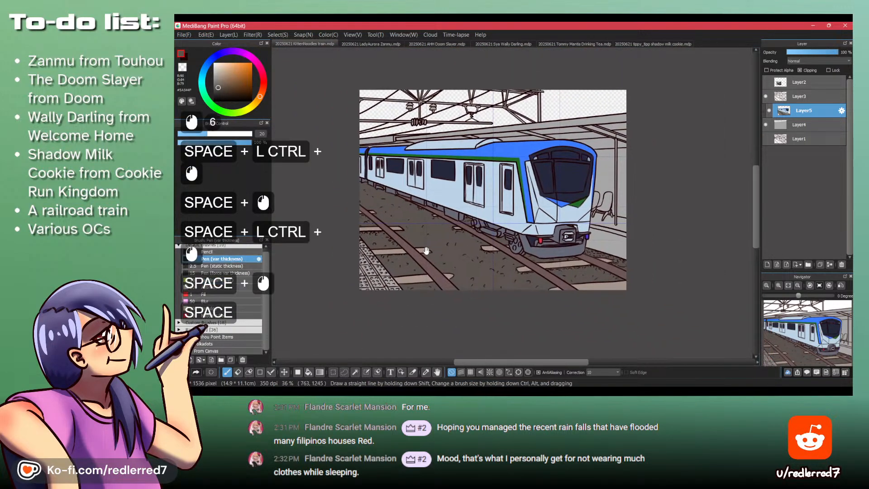
# - Choose a light golden yellow and brush it over the tactile paving strip in the drawing's lower-left corner
pyautogui.click(254, 104)
pyautogui.click(242, 82)
pyautogui.moveTo(242, 82); pyautogui.dragTo(245, 80)
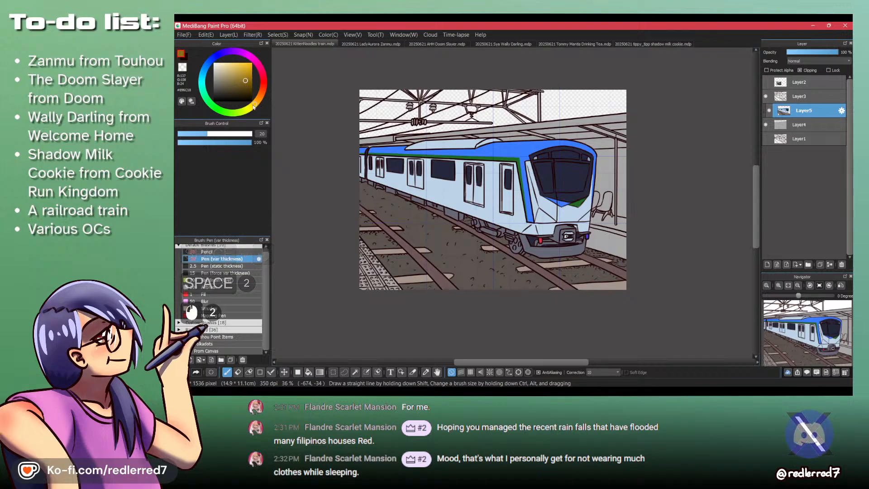
pyautogui.click(254, 106)
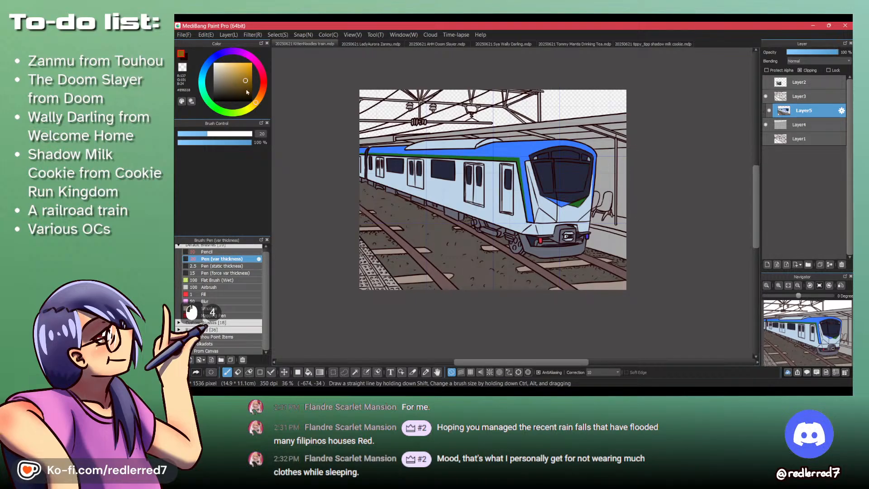
pyautogui.moveTo(241, 74); pyautogui.dragTo(241, 69)
pyautogui.moveTo(239, 67); pyautogui.dragTo(238, 65)
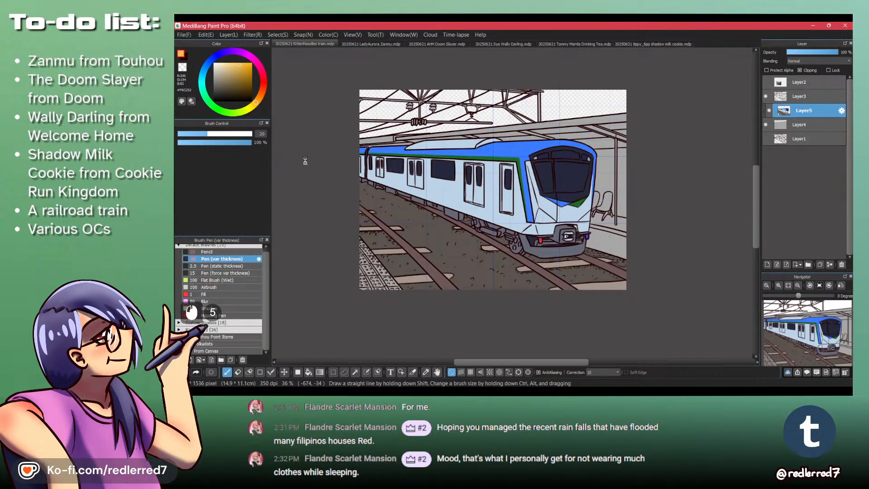
pyautogui.moveTo(365, 247)
pyautogui.mouseDown()
pyautogui.moveTo(420, 216)
pyautogui.moveTo(453, 211)
pyautogui.moveTo(424, 235)
pyautogui.moveTo(489, 306)
pyautogui.mouseUp()
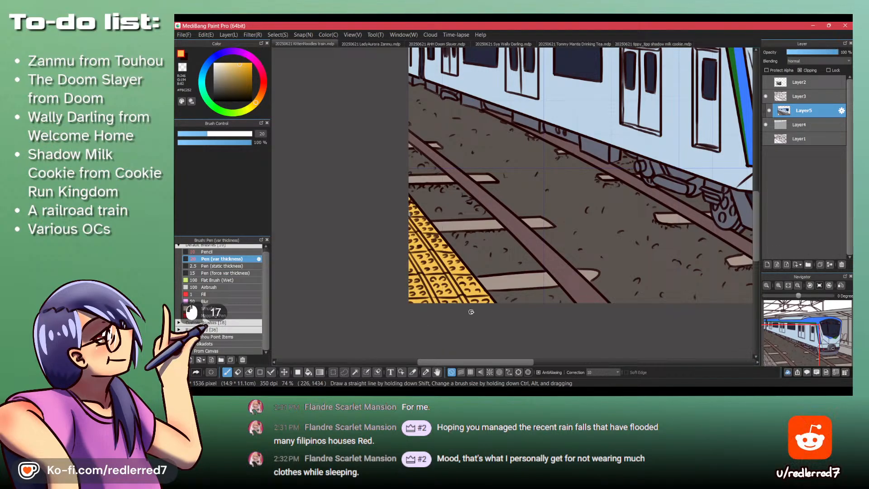
# - Fill the narrow edge line of the platform beside the train's front with the same golden yellow
pyautogui.click(215, 295)
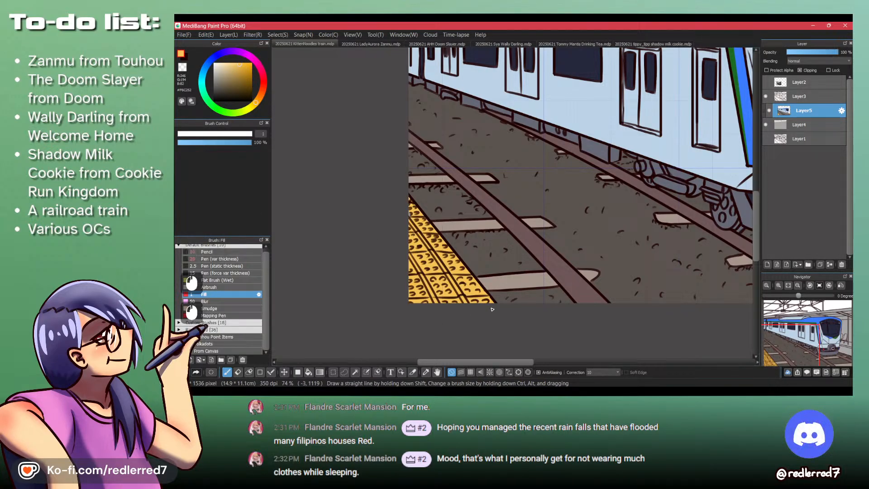
pyautogui.moveTo(460, 235); pyautogui.dragTo(446, 286)
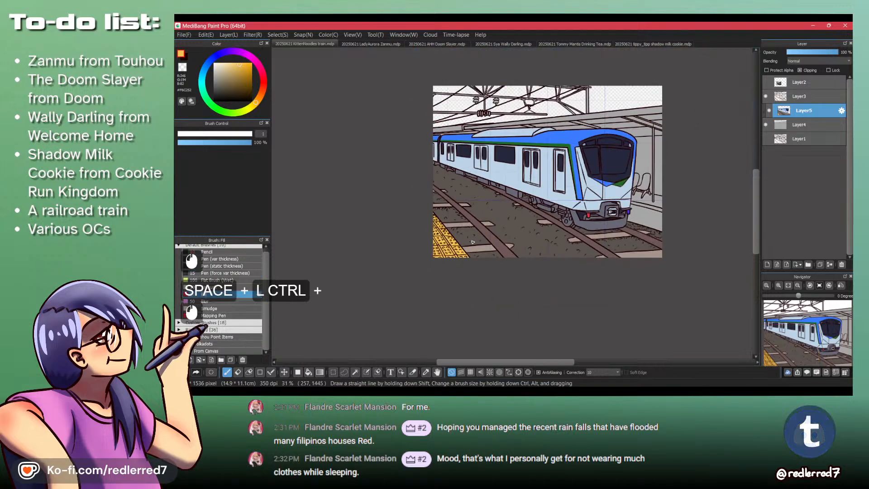
pyautogui.moveTo(493, 225); pyautogui.dragTo(378, 286)
pyautogui.moveTo(536, 272); pyautogui.dragTo(522, 207)
pyautogui.press('b')
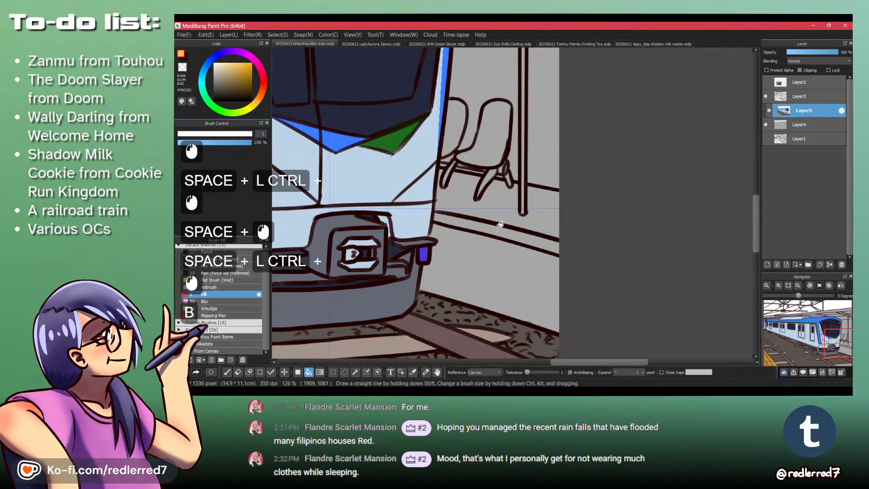
pyautogui.click(498, 231)
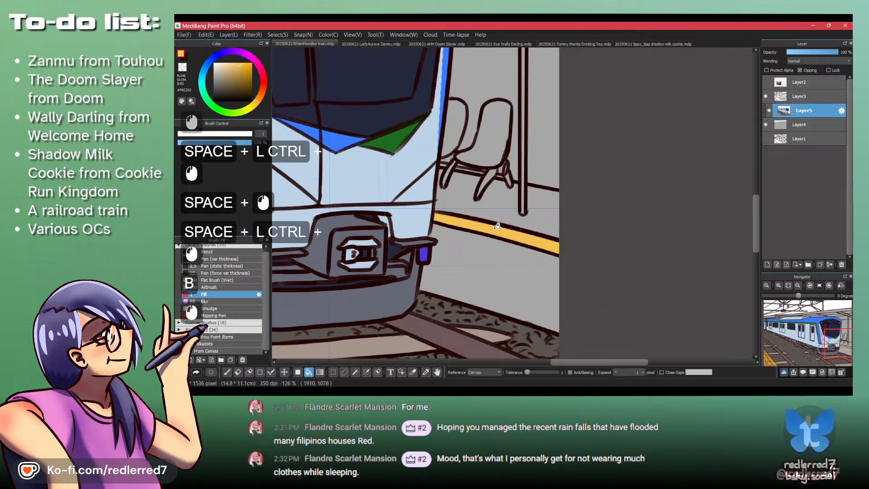
# - Fill the platform's side wall below the yellow edge line with a light bluish grey
pyautogui.click(216, 70)
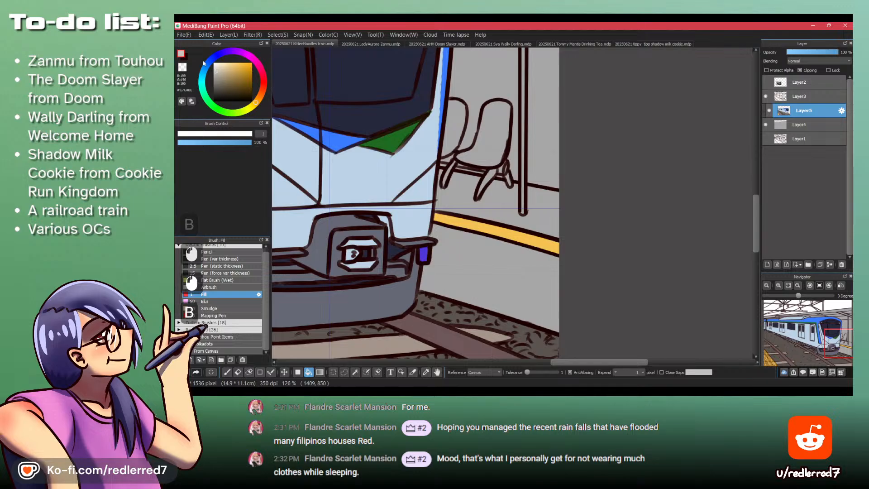
pyautogui.click(206, 67)
pyautogui.click(487, 257)
# - Try a medium warm grey and a darker brownish grey as fills for the platform floor under the seats
pyautogui.moveTo(493, 225); pyautogui.dragTo(470, 218)
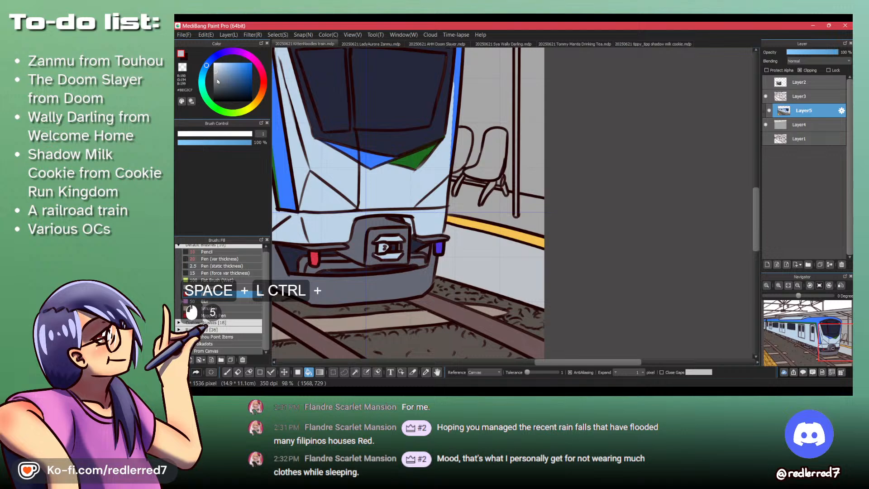
pyautogui.click(218, 79)
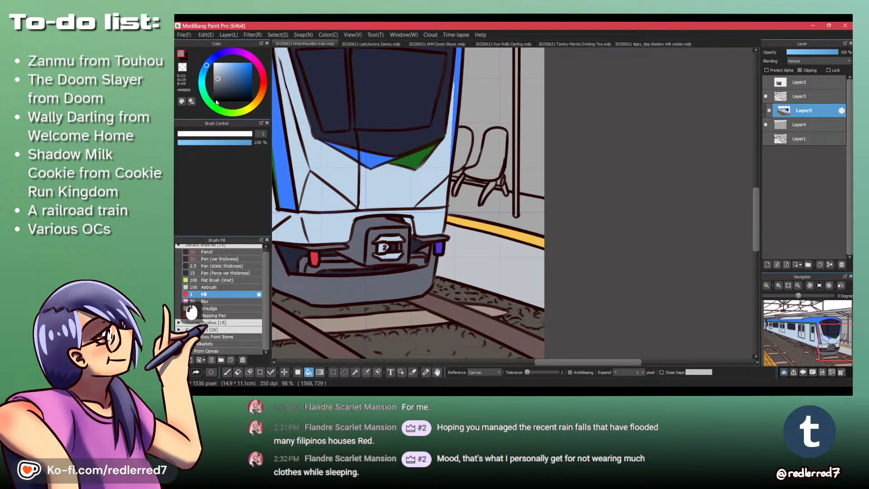
pyautogui.click(492, 203)
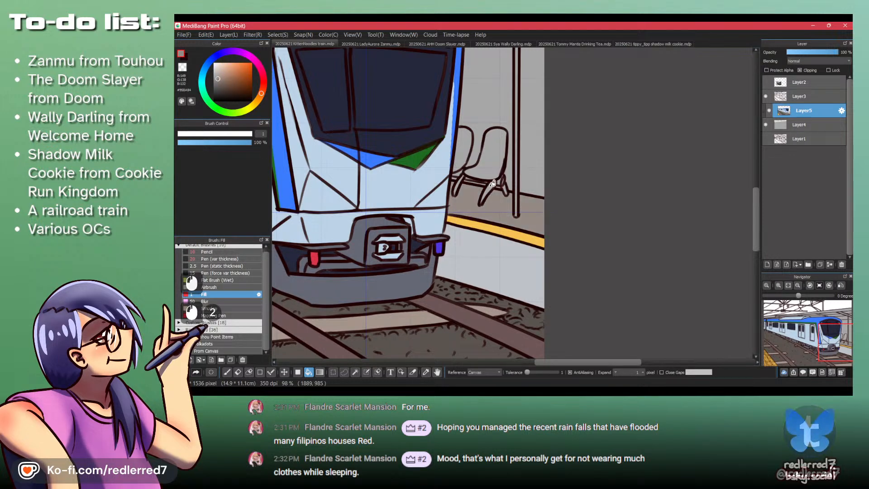
pyautogui.moveTo(493, 205); pyautogui.dragTo(501, 232)
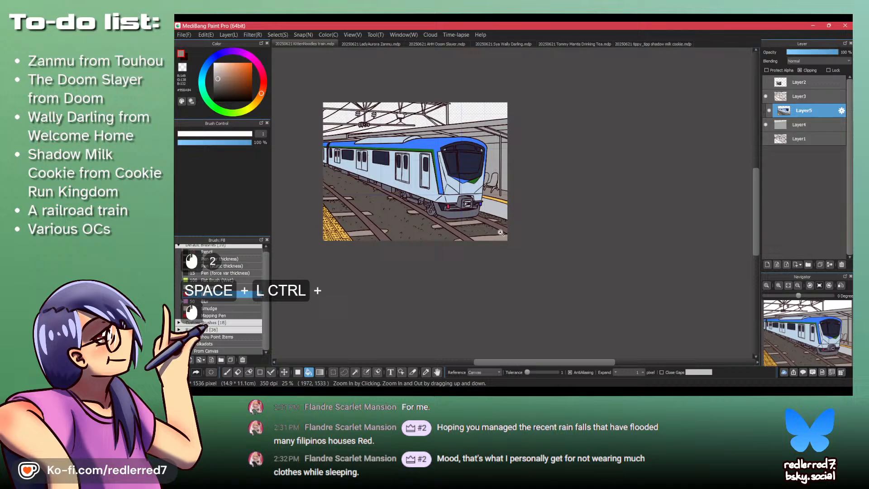
pyautogui.click(217, 85)
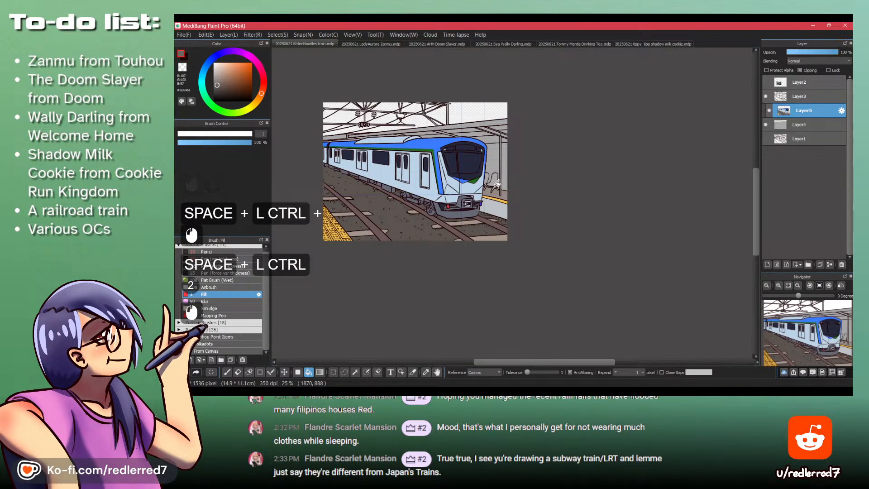
pyautogui.click(497, 193)
# - Shift the hue toward yellow and fill the platform floor under the seats with a medium yellowish grey
pyautogui.moveTo(496, 193); pyautogui.dragTo(475, 225)
pyautogui.moveTo(482, 228); pyautogui.dragTo(487, 200)
pyautogui.click(253, 109)
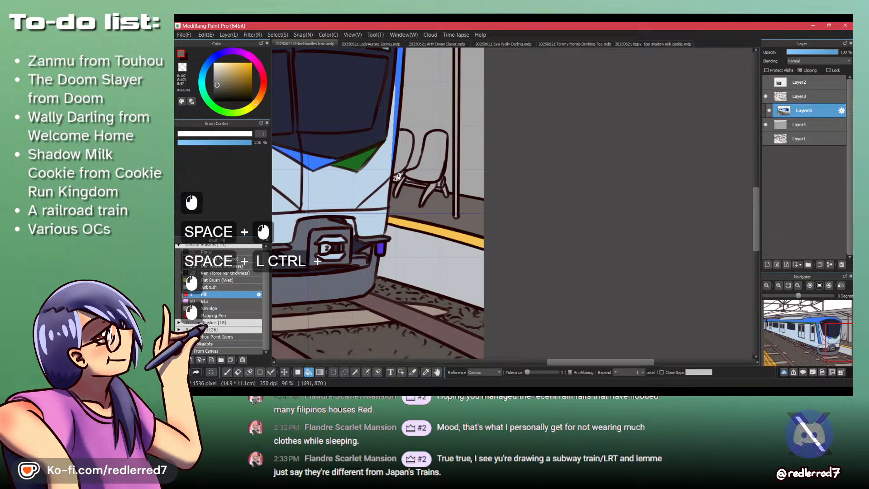
pyautogui.click(443, 209)
pyautogui.click(217, 81)
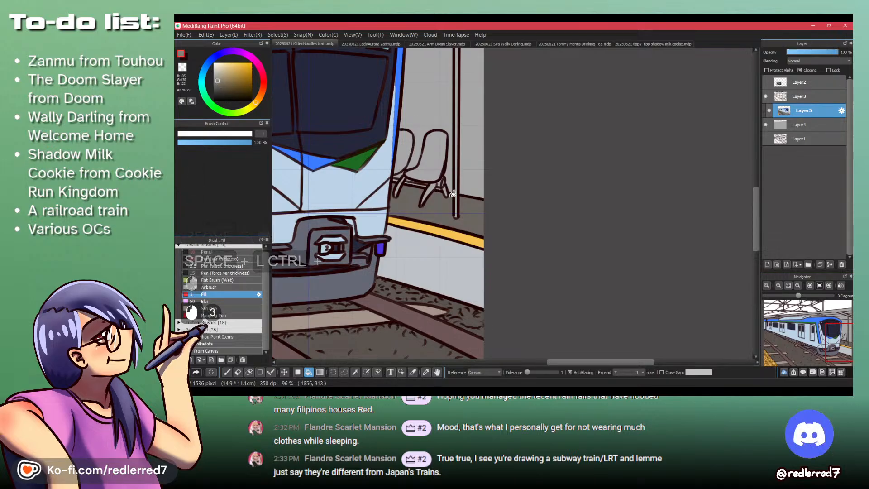
pyautogui.click(443, 204)
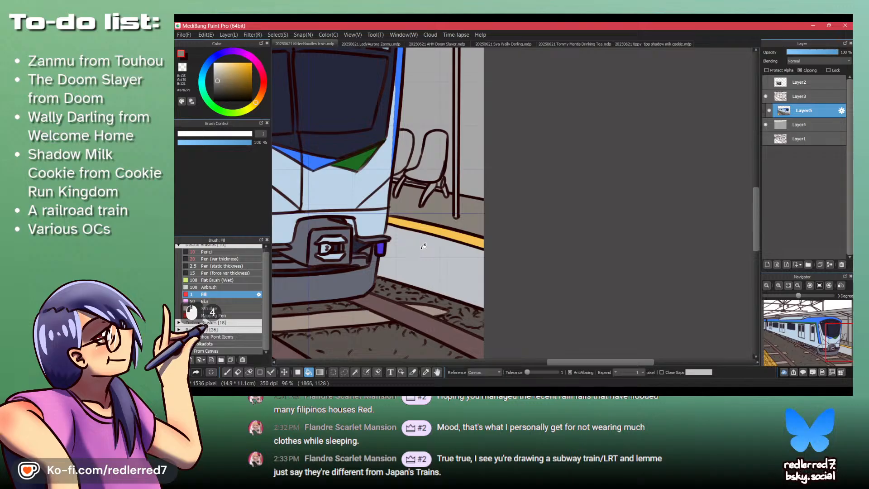
# - Sample the platform side's light bluish grey and fill the back wall on both sides of the pillar with it
pyautogui.keyDown('alt'); pyautogui.click(425, 250); pyautogui.keyUp('alt')
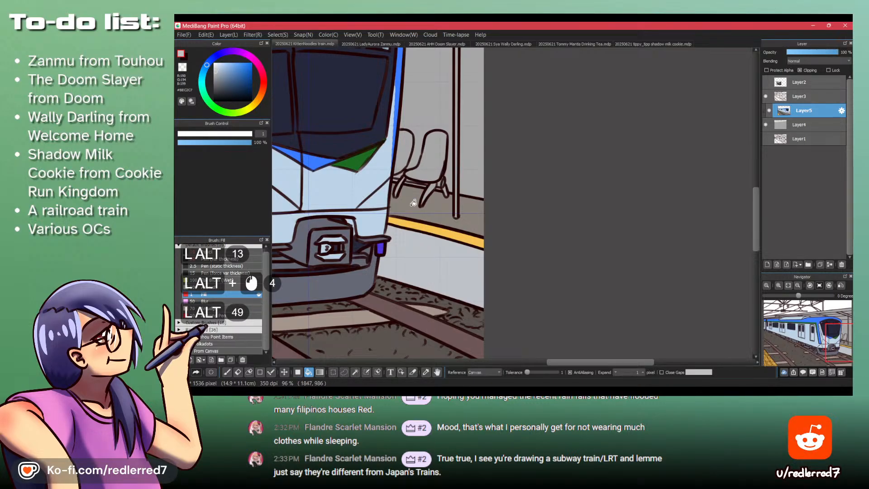
pyautogui.click(471, 129)
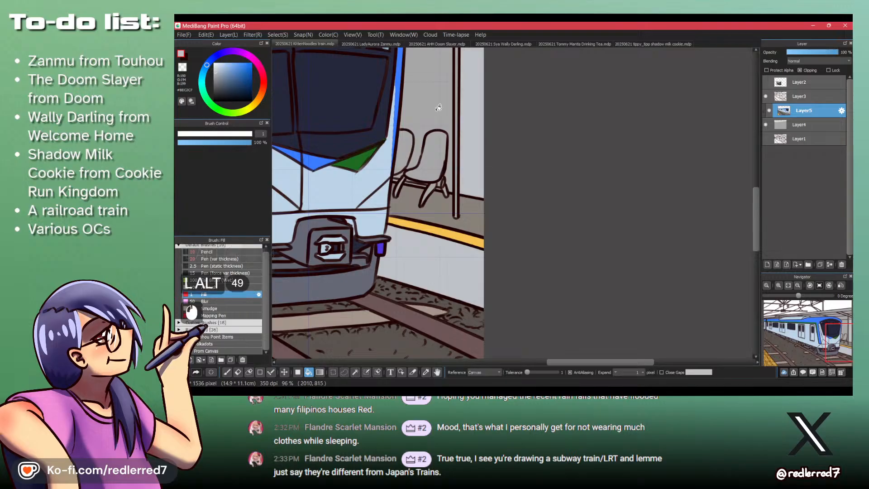
pyautogui.click(441, 132)
pyautogui.moveTo(440, 132); pyautogui.dragTo(477, 212)
# - Show the reference photo layer and examine the station wall, seats, pillar and canopy beside the train against the drawing
pyautogui.click(765, 83)
pyautogui.moveTo(381, 221); pyautogui.dragTo(511, 220)
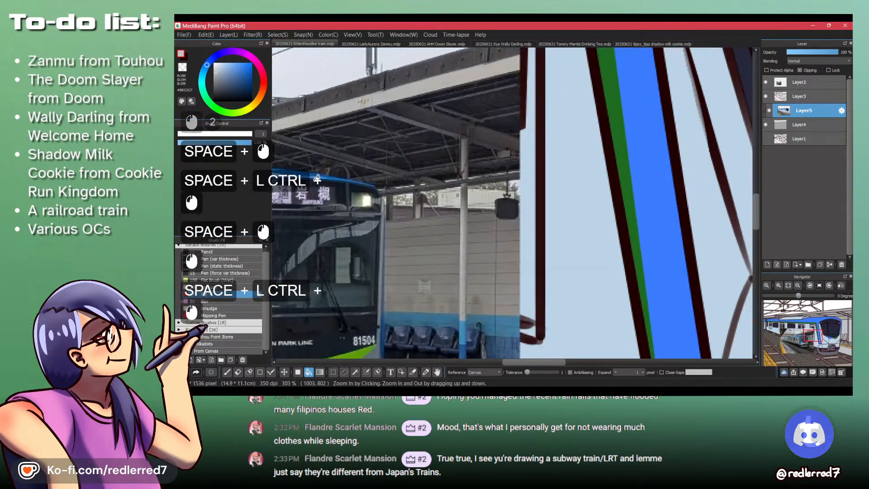
pyautogui.moveTo(302, 219); pyautogui.dragTo(385, 223)
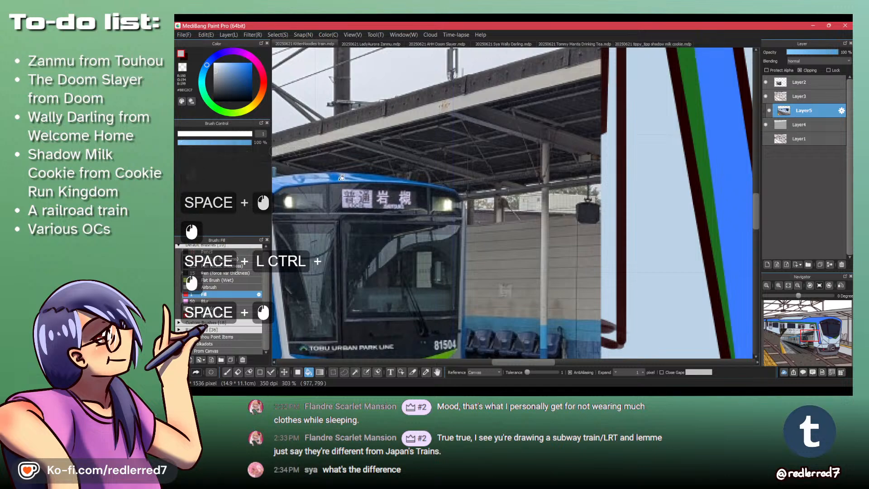
pyautogui.moveTo(442, 300); pyautogui.dragTo(346, 299)
pyautogui.click(766, 82)
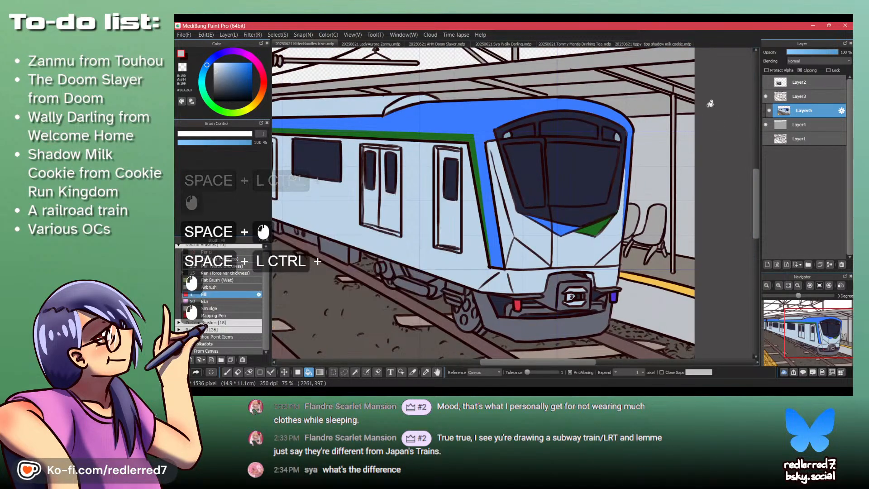
pyautogui.moveTo(457, 232); pyautogui.dragTo(392, 272)
pyautogui.moveTo(385, 231); pyautogui.dragTo(469, 281)
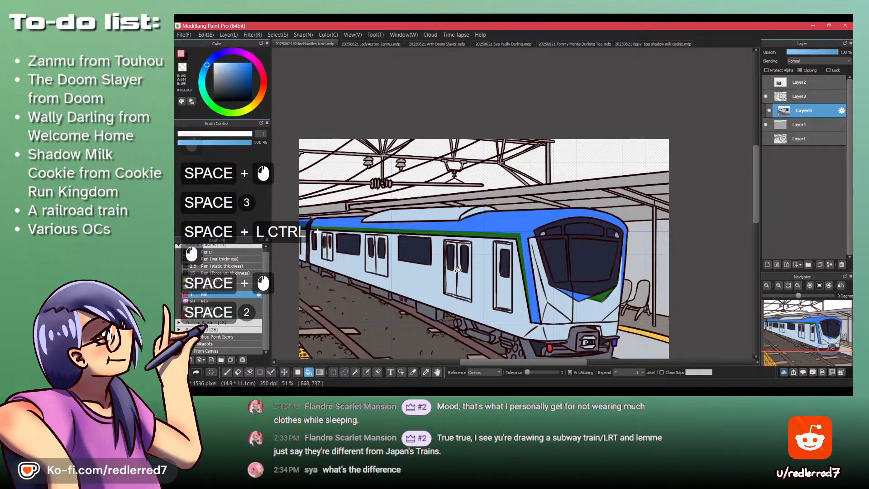
pyautogui.click(765, 82)
pyautogui.keyDown('ctrl'); pyautogui.click(485, 249); pyautogui.keyUp('ctrl')
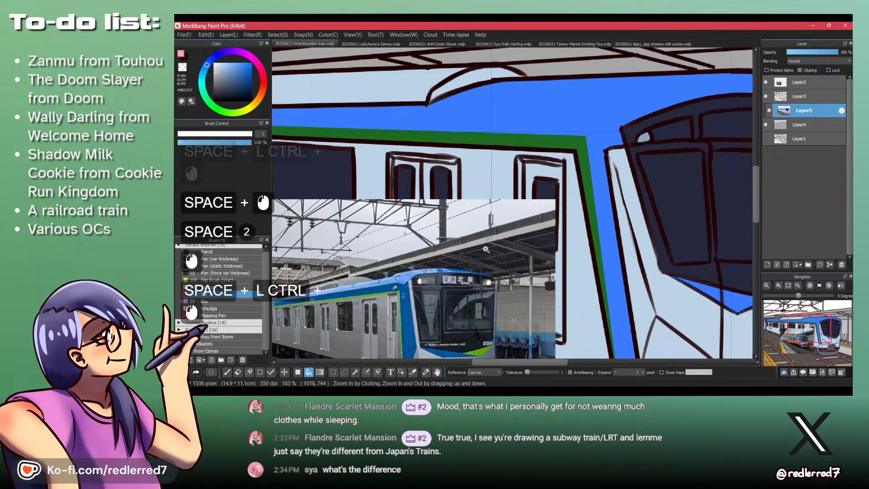
pyautogui.moveTo(486, 249); pyautogui.dragTo(403, 249)
pyautogui.moveTo(585, 220); pyautogui.dragTo(588, 200)
pyautogui.moveTo(521, 155); pyautogui.dragTo(519, 179)
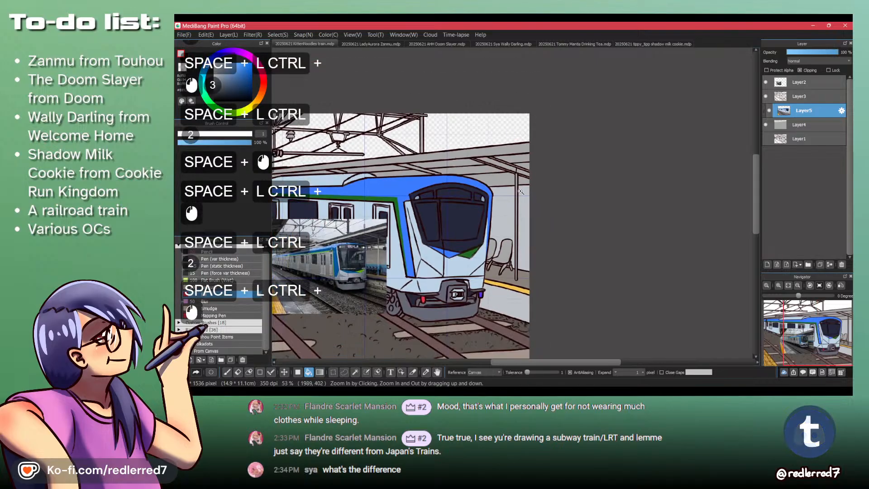
pyautogui.moveTo(367, 254); pyautogui.dragTo(372, 236)
pyautogui.moveTo(567, 189); pyautogui.dragTo(463, 224)
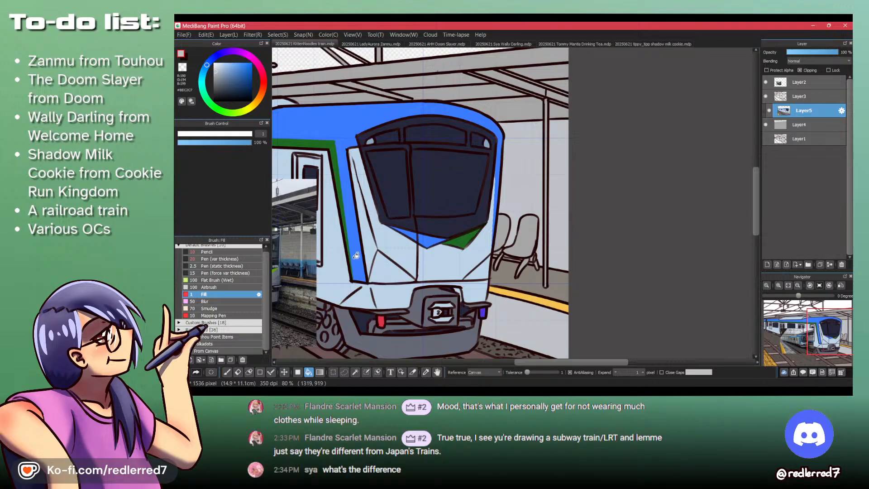
pyautogui.moveTo(352, 285); pyautogui.dragTo(417, 281)
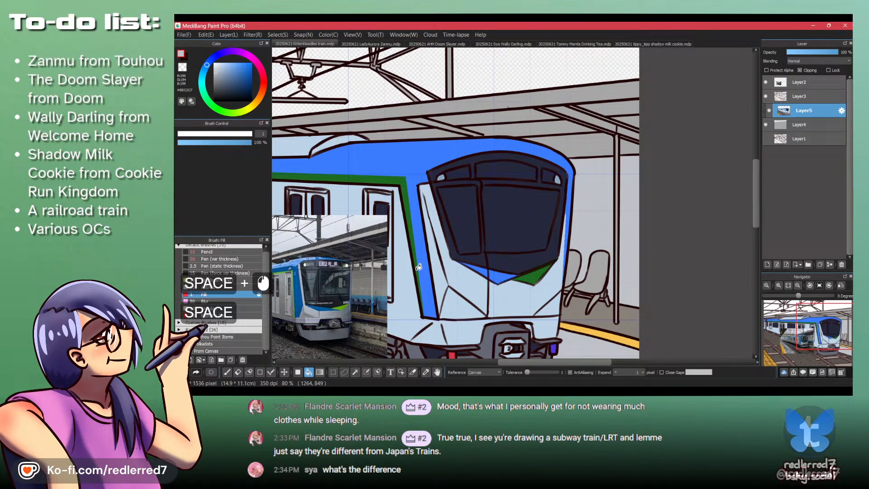
# - Sample the train's blue and draw a pen line across the back wall just above the seats, out to the drawing's edge
pyautogui.press('p')
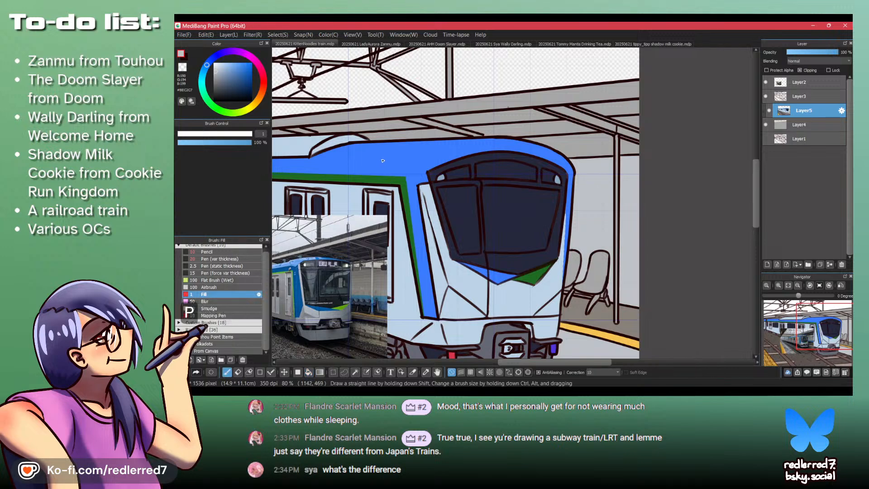
pyautogui.press('alt')
pyautogui.keyDown('alt'); pyautogui.click(385, 151); pyautogui.keyUp('alt')
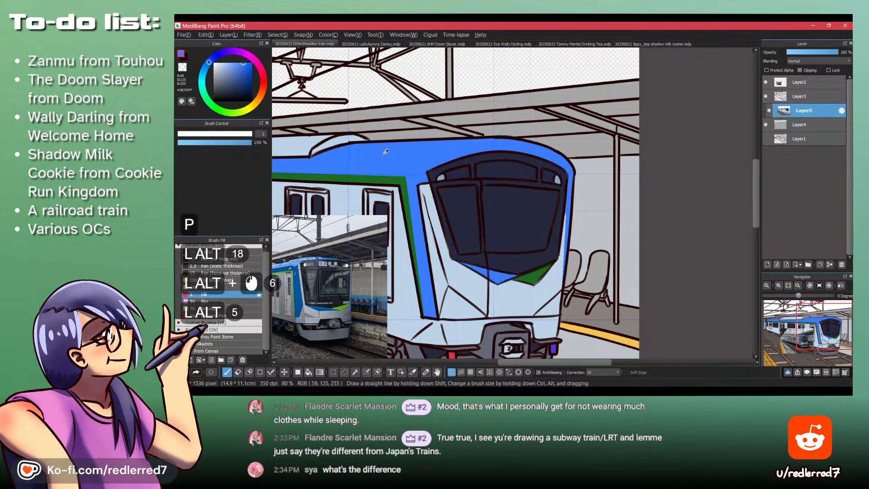
pyautogui.press('p')
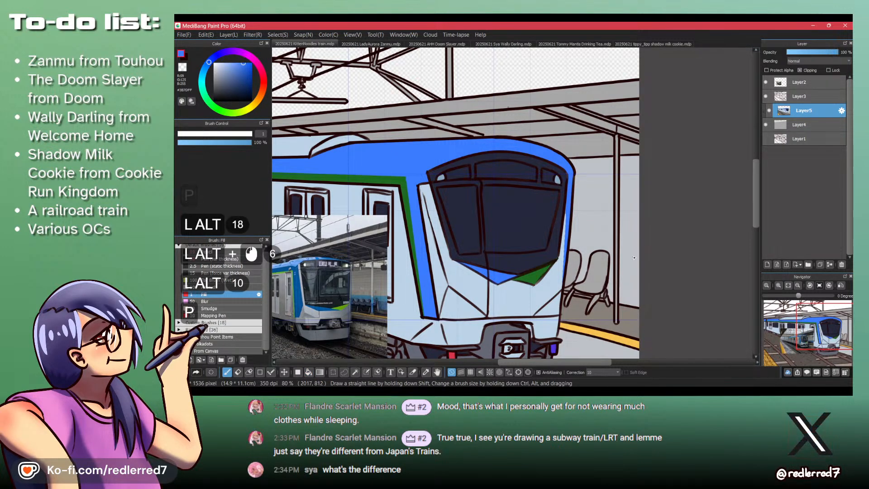
pyautogui.click(640, 262)
pyautogui.hotkey('ctrl', 'z')
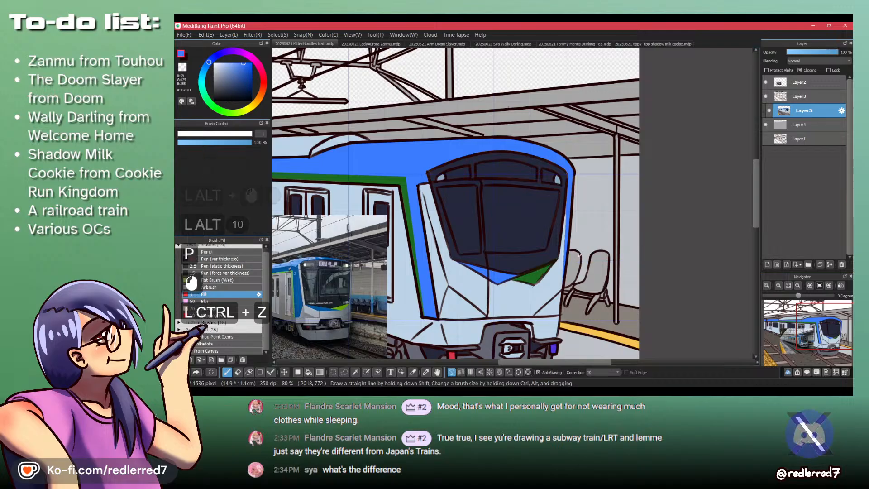
pyautogui.click(232, 259)
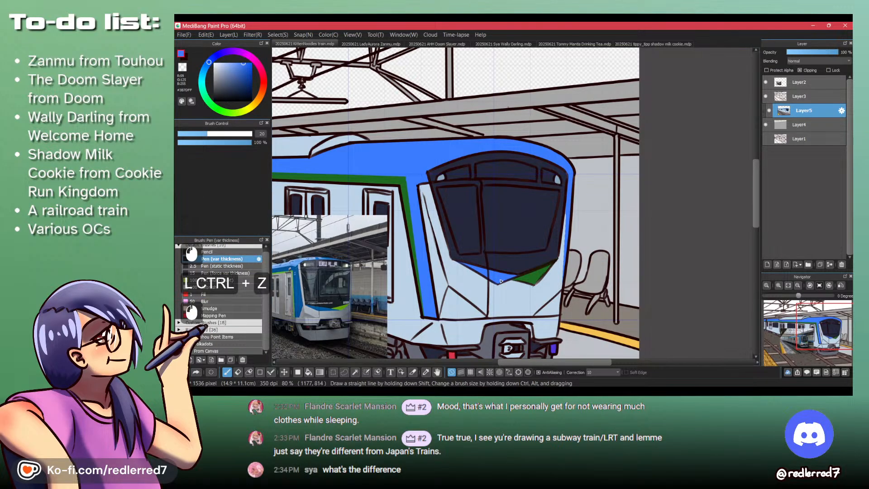
pyautogui.moveTo(566, 248)
pyautogui.mouseDown()
pyautogui.moveTo(682, 248)
pyautogui.moveTo(637, 236)
pyautogui.mouseUp()
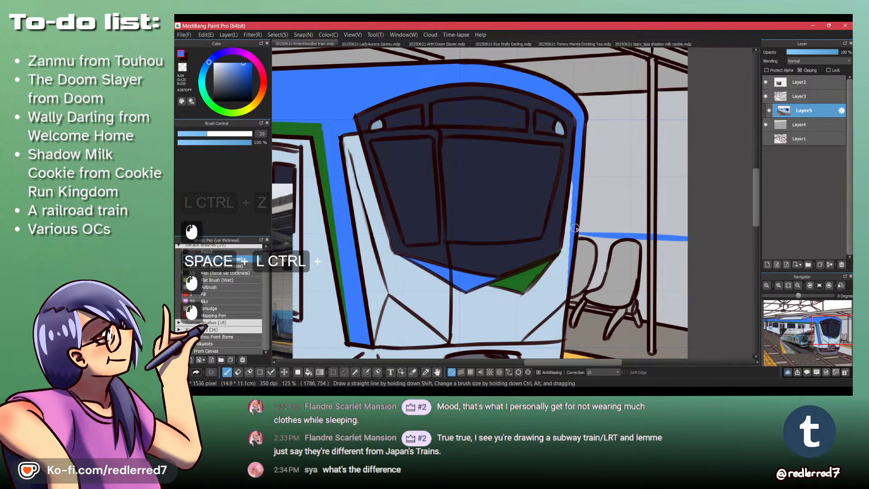
# - Undo the blue wall line and redraw it sloping gently down across the back wall, just above the seats, to the drawing's edge
pyautogui.moveTo(574, 233); pyautogui.dragTo(493, 195)
pyautogui.hotkey('ctrl', 'z')
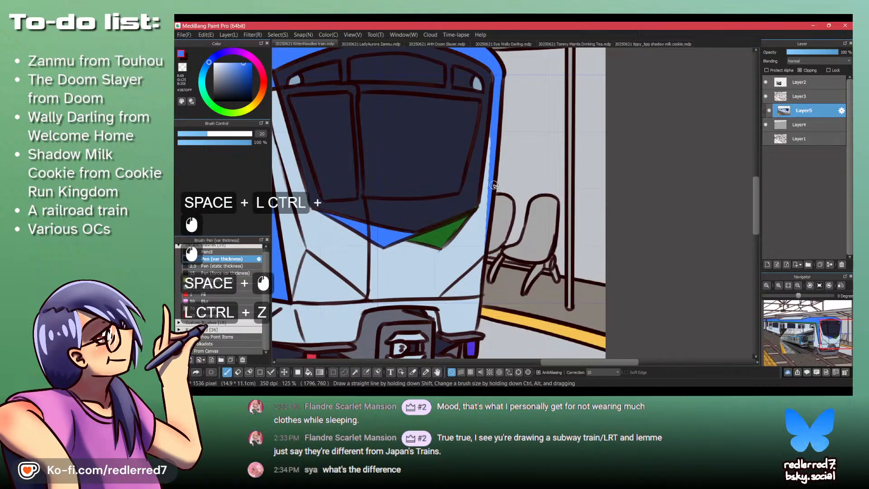
pyautogui.hotkey('ctrl', 'z')
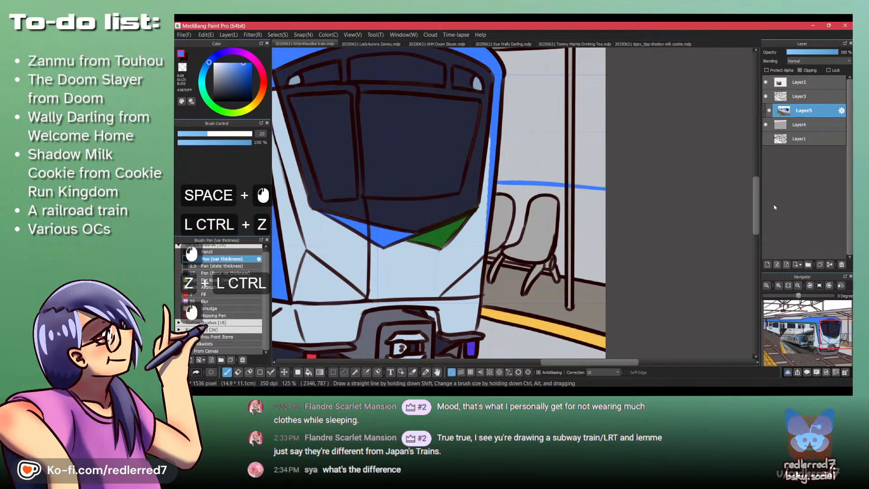
pyautogui.hotkey('ctrl', 'z')
pyautogui.moveTo(493, 182); pyautogui.dragTo(669, 213)
pyautogui.hotkey('shift', 'z')
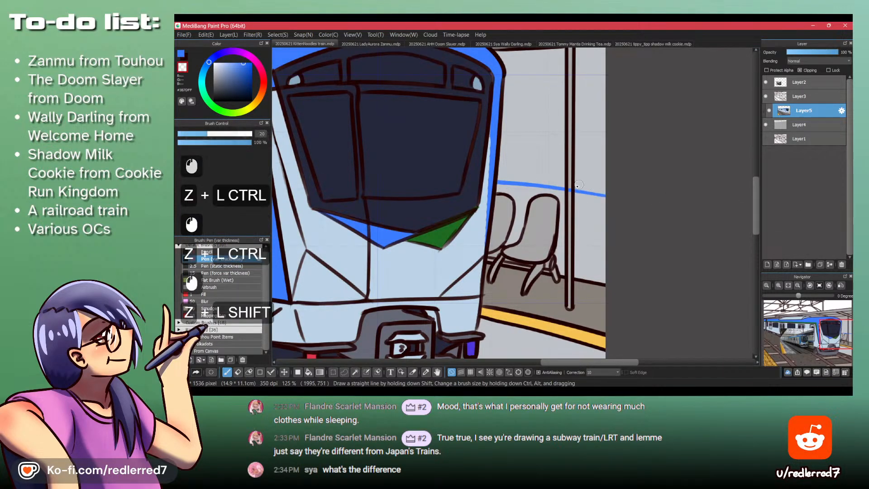
pyautogui.moveTo(569, 186); pyautogui.dragTo(569, 195)
pyautogui.hotkey('shift', 'z')
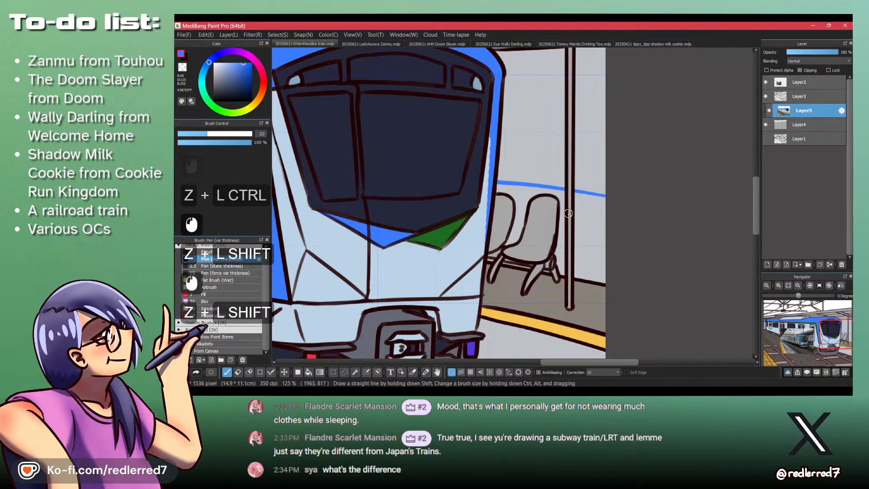
# - Paint the lower section of the platform pillar blue with the pen, from seat-back height down to its base
pyautogui.click(568, 212)
pyautogui.hotkey('ctrl', 'z')
pyautogui.click(567, 212)
pyautogui.hotkey('ctrl', 'z')
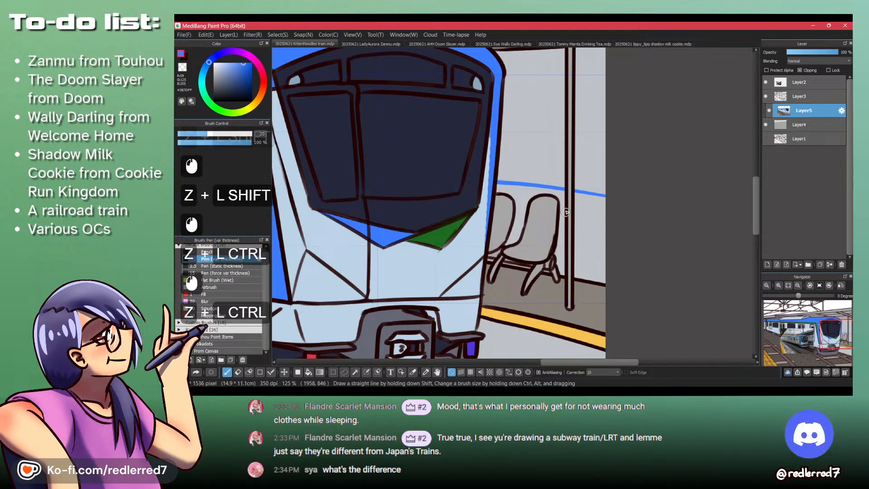
pyautogui.click(568, 209)
pyautogui.moveTo(568, 210)
pyautogui.mouseDown()
pyautogui.moveTo(570, 268)
pyautogui.moveTo(571, 216)
pyautogui.moveTo(567, 243)
pyautogui.mouseUp()
pyautogui.hotkey('ctrl', 'z')
pyautogui.hotkey('ctrl', 'z')
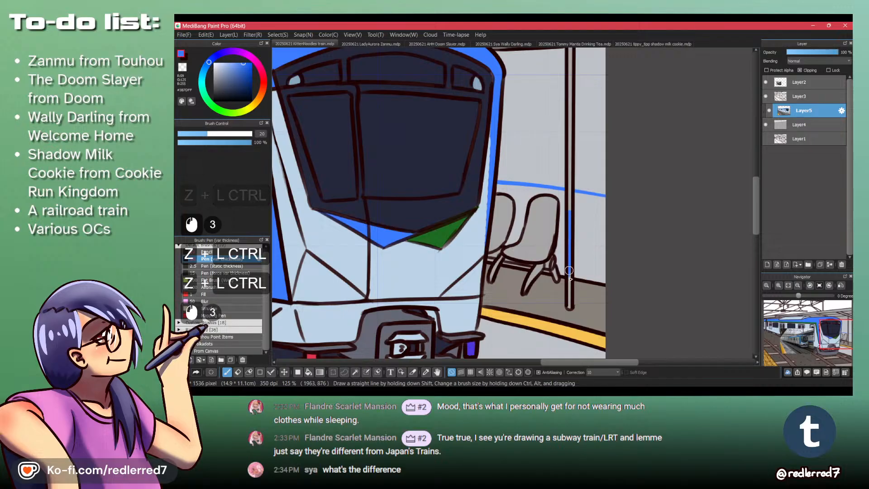
pyautogui.moveTo(568, 277); pyautogui.dragTo(569, 307)
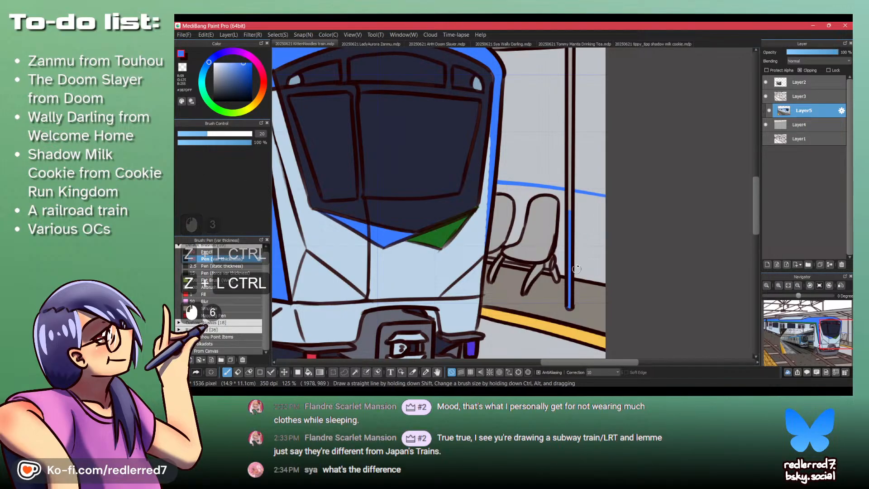
# - Fill the back wall below the blue line with the same blue on both sides of the pillar and around the seats
pyautogui.press('b')
pyautogui.click(590, 237)
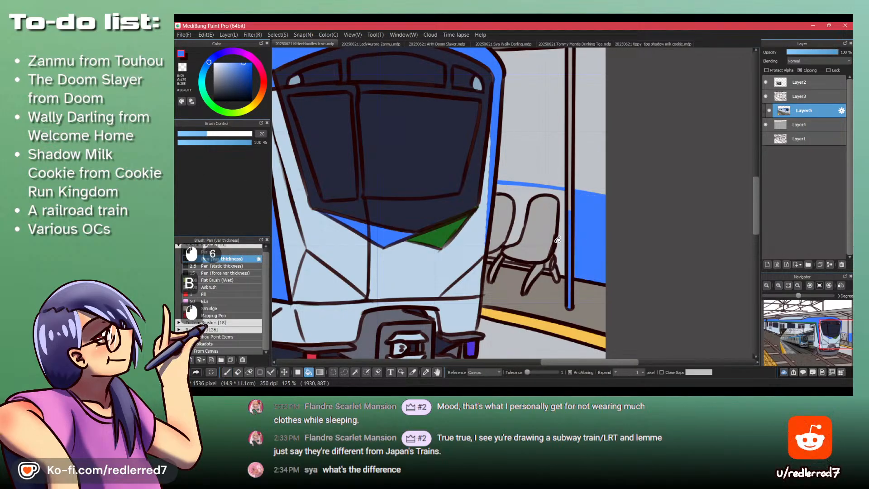
pyautogui.click(561, 234)
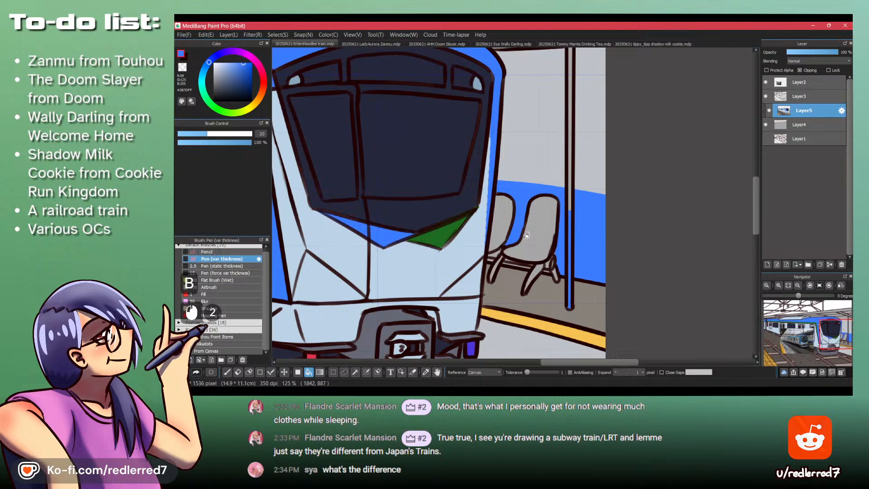
# - Touch up the unfilled wall gaps beneath the seats and around their legs with the blue pen
pyautogui.press('p')
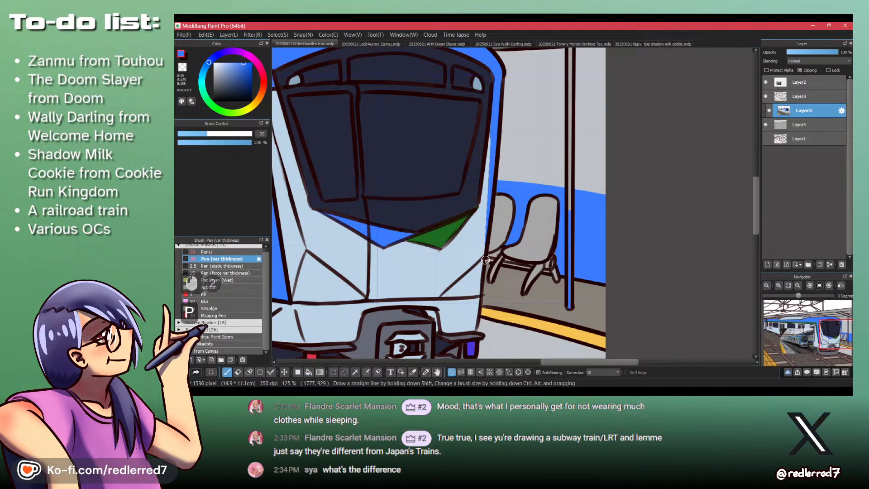
pyautogui.moveTo(486, 260)
pyautogui.mouseDown()
pyautogui.moveTo(557, 279)
pyautogui.moveTo(558, 247)
pyautogui.mouseUp()
pyautogui.hotkey('ctrl', 'space')
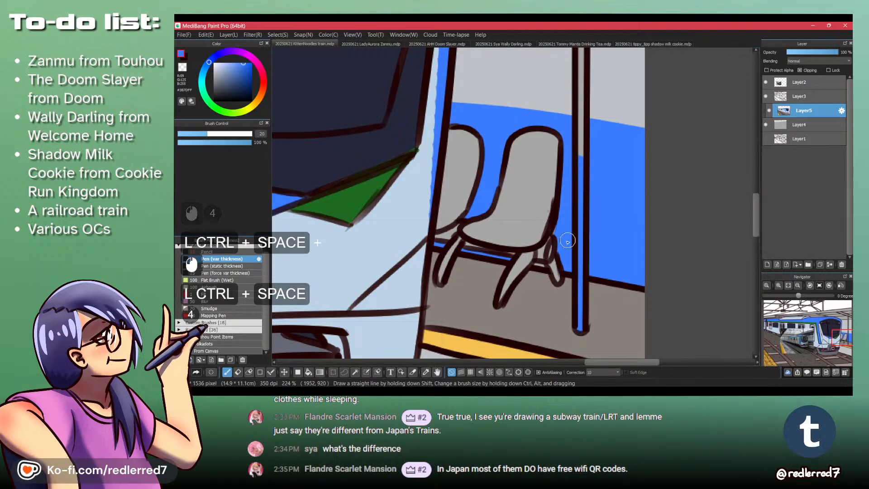
pyautogui.moveTo(544, 266)
pyautogui.mouseDown()
pyautogui.moveTo(497, 251)
pyautogui.moveTo(556, 232)
pyautogui.mouseUp()
# - Sample a light bluish tone, brighten it to a pale blue and fill the upper back wall on both sides of the pillar
pyautogui.press('space')
pyautogui.moveTo(563, 122)
pyautogui.mouseDown()
pyautogui.moveTo(551, 203)
pyautogui.moveTo(549, 195)
pyautogui.mouseUp()
pyautogui.hotkey('ctrl', 'space')
pyautogui.press('space')
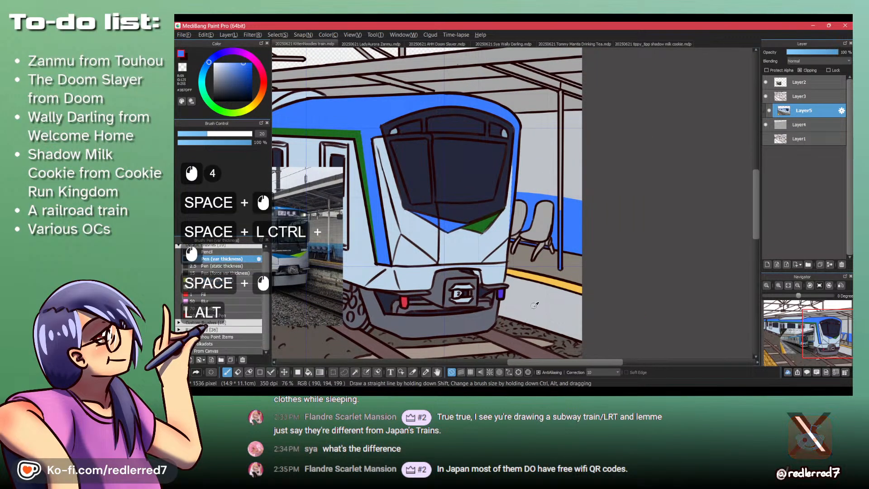
pyautogui.keyDown('alt'); pyautogui.click(500, 289); pyautogui.keyUp('alt')
pyautogui.keyDown('alt'); pyautogui.click(432, 233); pyautogui.keyUp('alt')
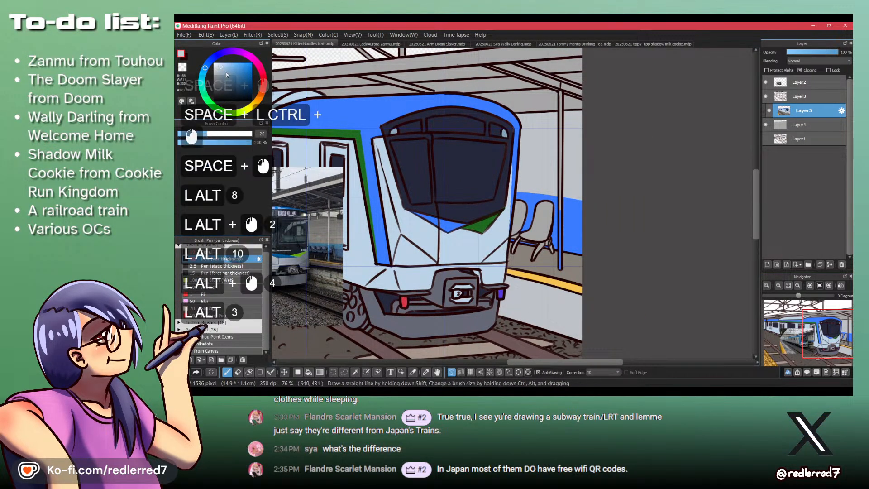
pyautogui.click(222, 63)
pyautogui.press('b')
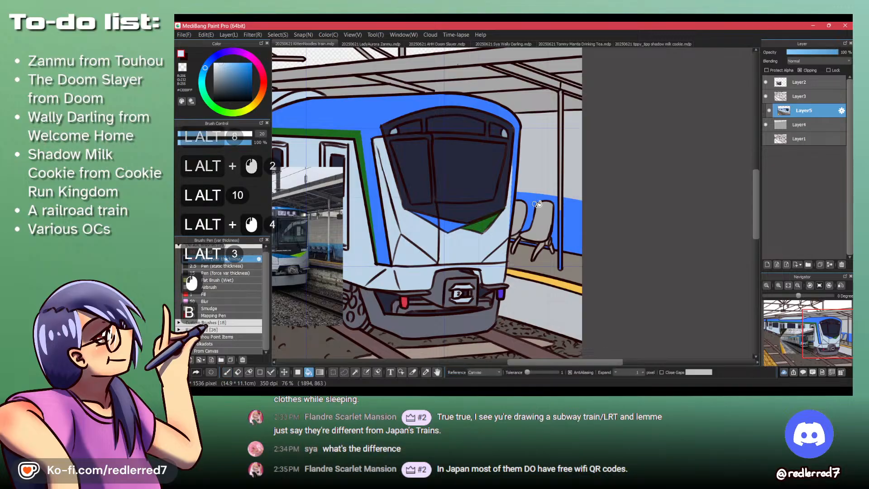
pyautogui.click(547, 165)
pyautogui.click(573, 171)
# - Fill the pillar's upper section with the pale blue and touch up its top end under the canopy beam with the pen
pyautogui.press('space')
pyautogui.moveTo(561, 126); pyautogui.dragTo(557, 173)
pyautogui.hotkey('ctrl', 'space')
pyautogui.click(551, 158)
pyautogui.hotkey('ctrl', 'space')
pyautogui.keyDown('ctrl'); pyautogui.click(549, 143); pyautogui.keyUp('ctrl')
pyautogui.keyDown('ctrl'); pyautogui.click(549, 142); pyautogui.keyUp('ctrl')
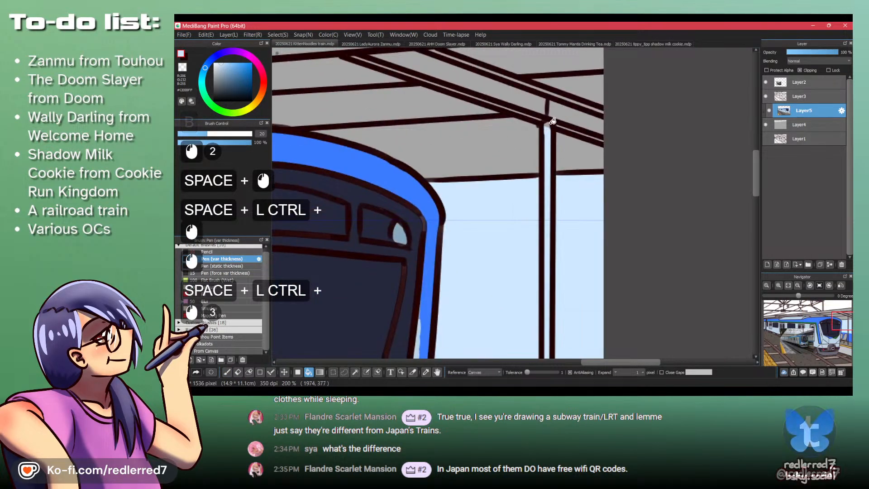
pyautogui.press('p')
pyautogui.click(546, 125)
pyautogui.click(547, 127)
# - Sample the dark bluish grey of the train's underbody and fill the canopy's underside panels above the train and platform with it
pyautogui.hotkey('ctrl', 'space')
pyautogui.moveTo(551, 121); pyautogui.dragTo(449, 209)
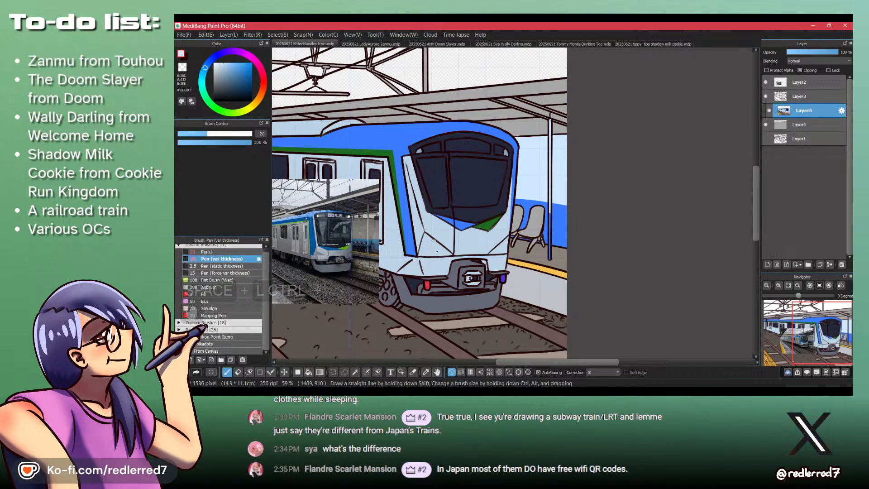
pyautogui.press('space')
pyautogui.moveTo(457, 271); pyautogui.dragTo(534, 264)
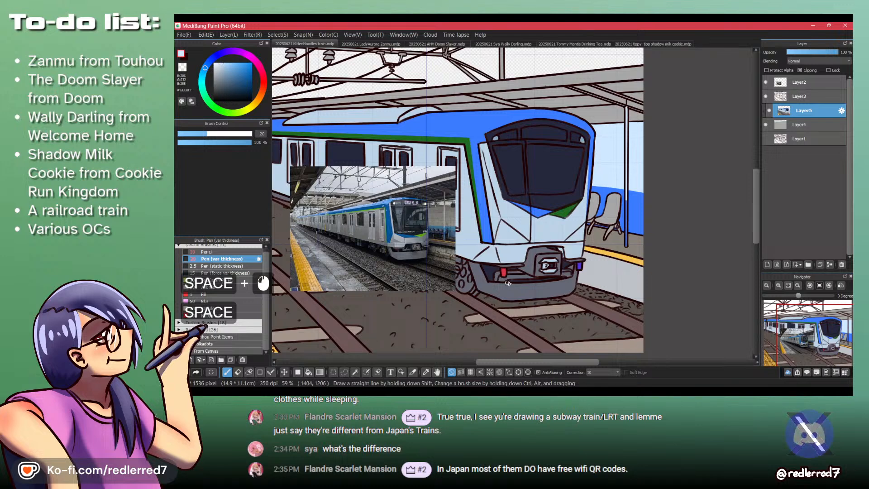
pyautogui.keyDown('alt'); pyautogui.click(513, 283); pyautogui.keyUp('alt')
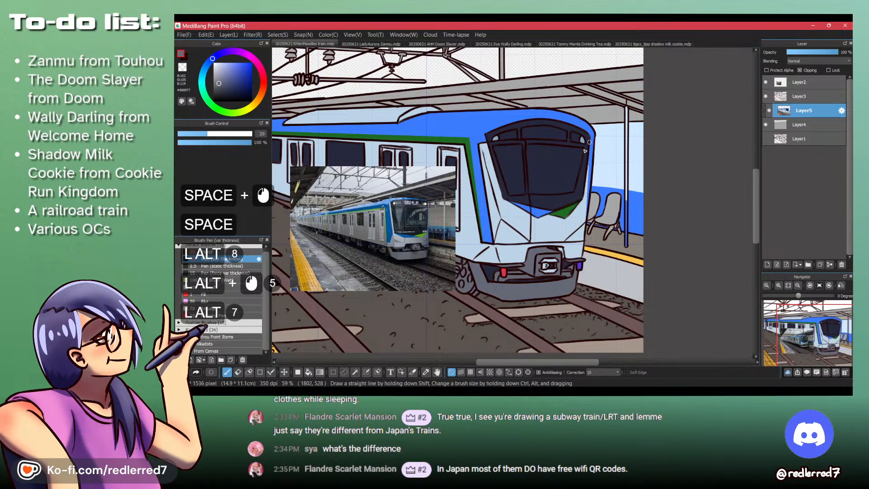
pyautogui.press('b')
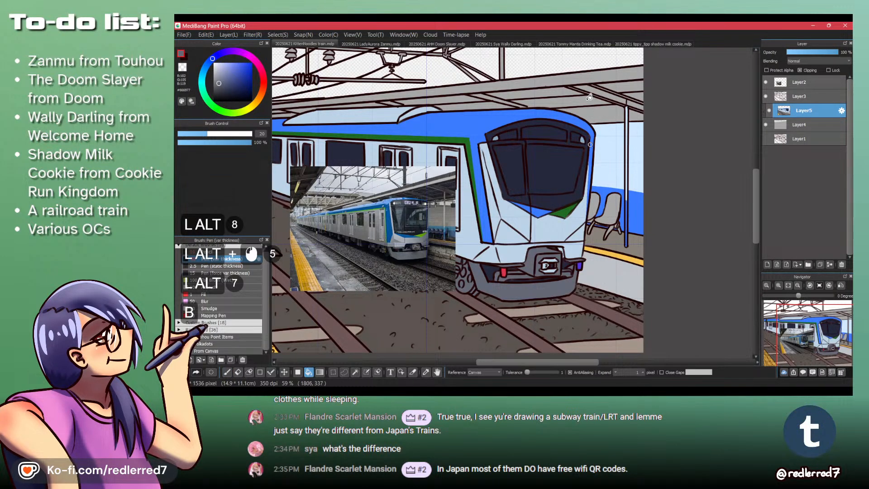
pyautogui.click(585, 97)
pyautogui.click(562, 92)
pyautogui.click(628, 86)
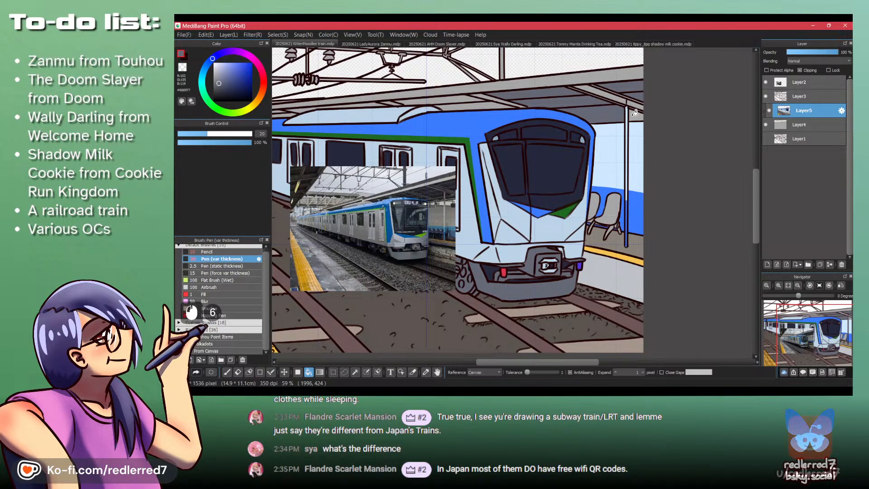
pyautogui.click(475, 97)
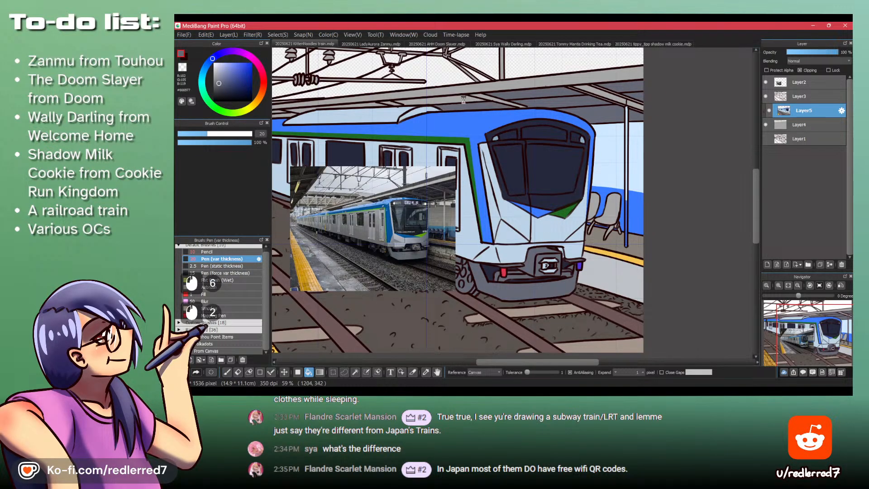
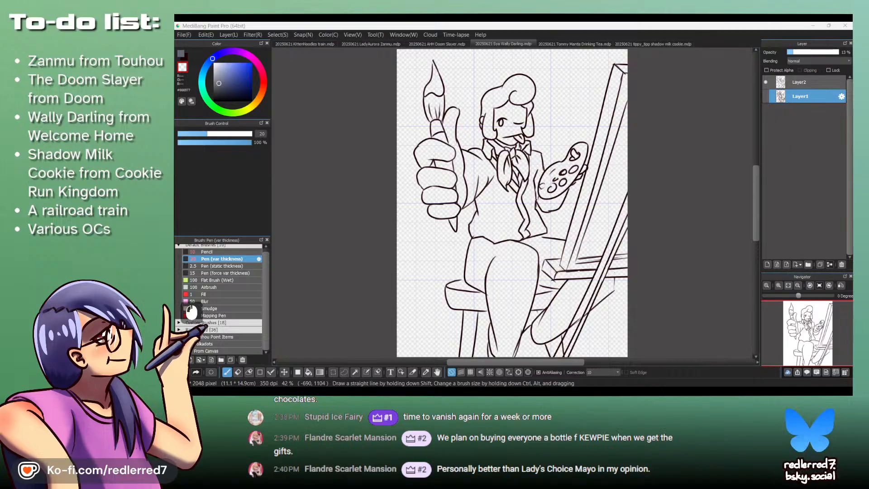
# - Check the Wally Darling reference page in the browser, and in the drawing add a layer beneath the line art and Magic Wand-select the background
pyautogui.click(513, 392)
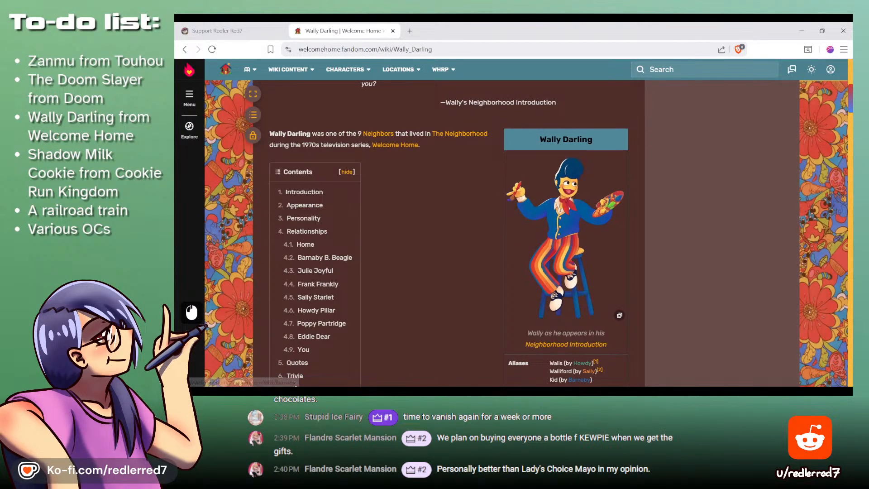
pyautogui.click(543, 392)
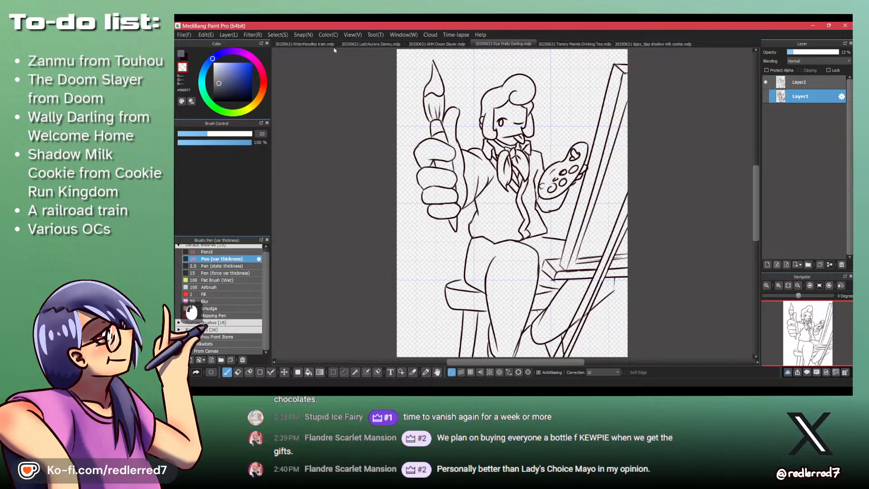
pyautogui.press('d')
pyautogui.press('w')
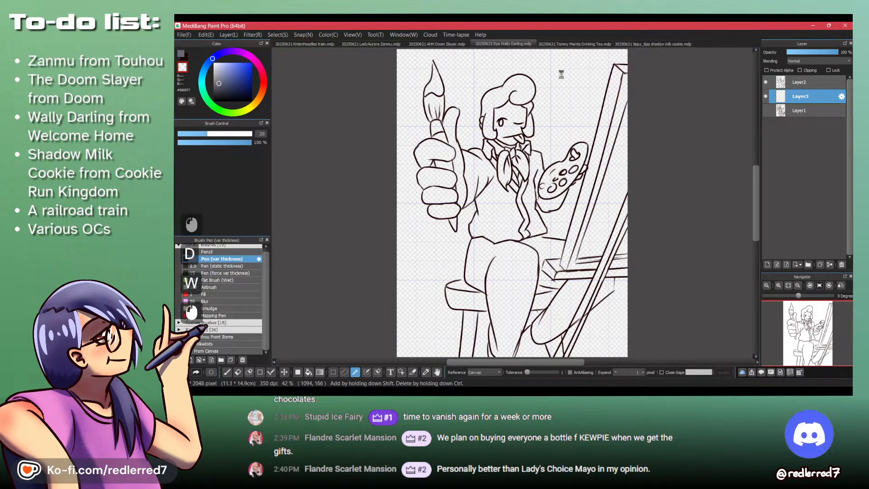
pyautogui.click(576, 152)
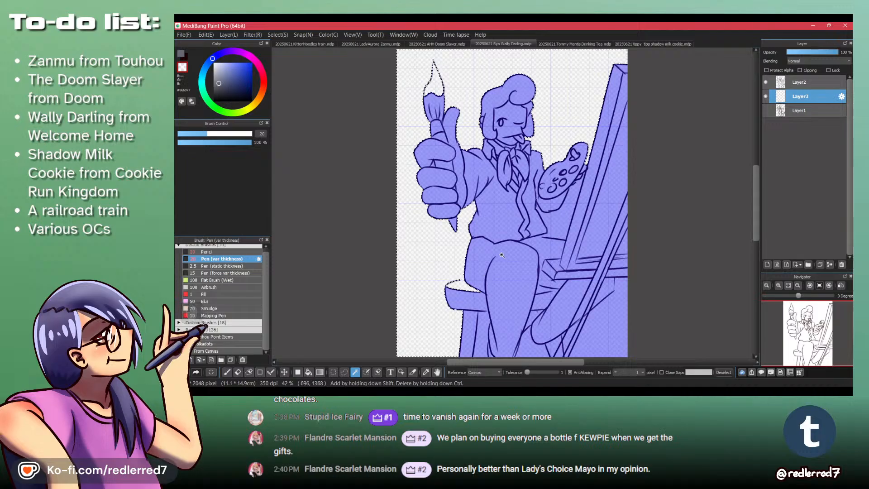
# - Close the outline gap where the stool seat meets the thigh with the pen and reselect the background with the Magic Wand
pyautogui.hotkey('shift', 'z')
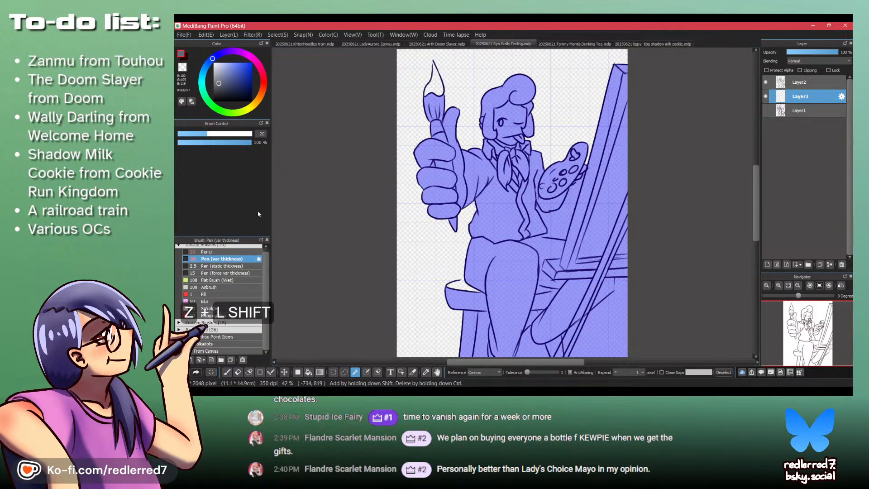
pyautogui.hotkey('ctrl', 'space')
pyautogui.moveTo(459, 294)
pyautogui.mouseDown()
pyautogui.moveTo(484, 247)
pyautogui.moveTo(423, 248)
pyautogui.moveTo(493, 240)
pyautogui.mouseUp()
pyautogui.press('p')
pyautogui.hotkey('ctrl', 'z')
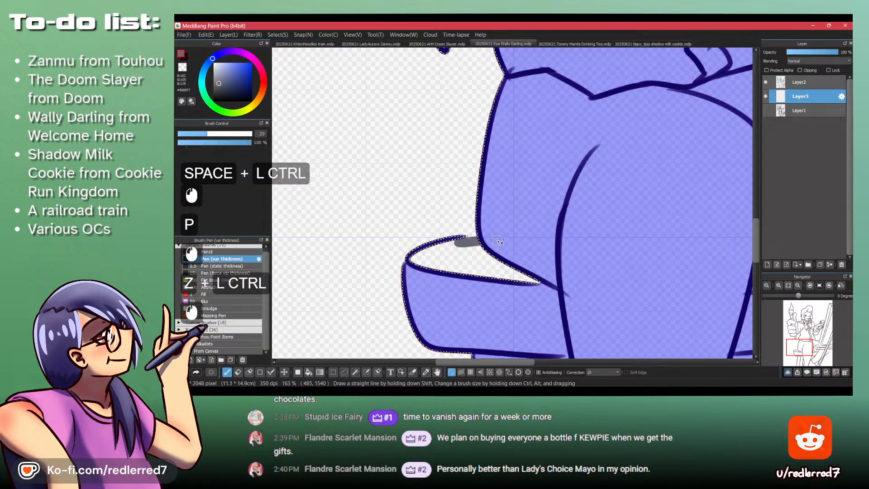
pyautogui.press('w')
pyautogui.click(490, 209)
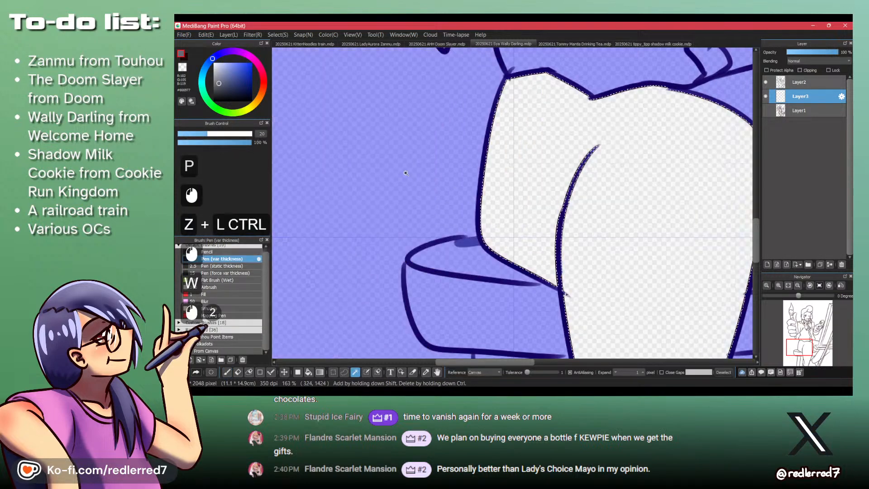
pyautogui.click(412, 178)
pyautogui.scroll(-5, 411, 178)
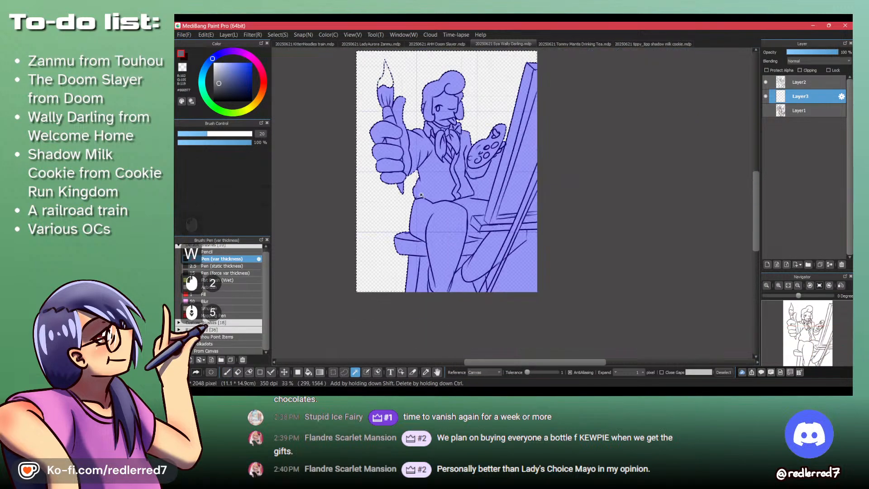
# - Clear the selection and close the outline gap at the paintbrush's pointed tip with the pen
pyautogui.scroll(6, 398, 59)
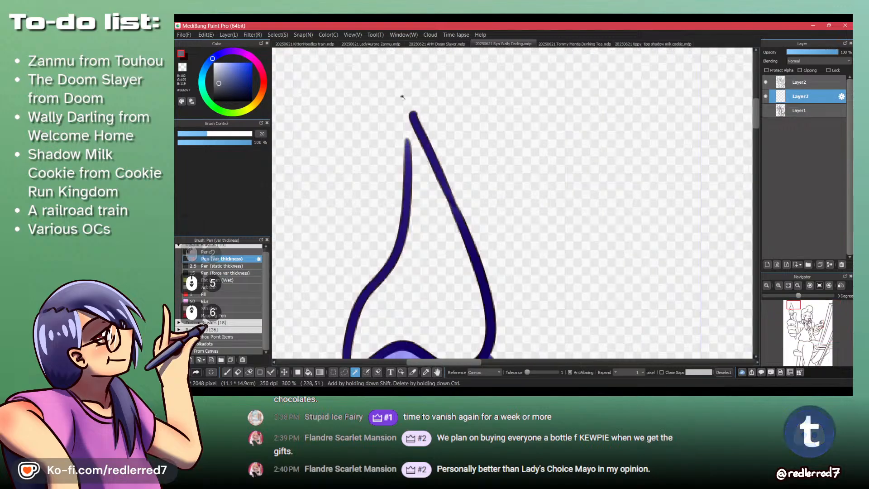
pyautogui.hotkey('ctrl', 'shift', 'a')
pyautogui.press('p')
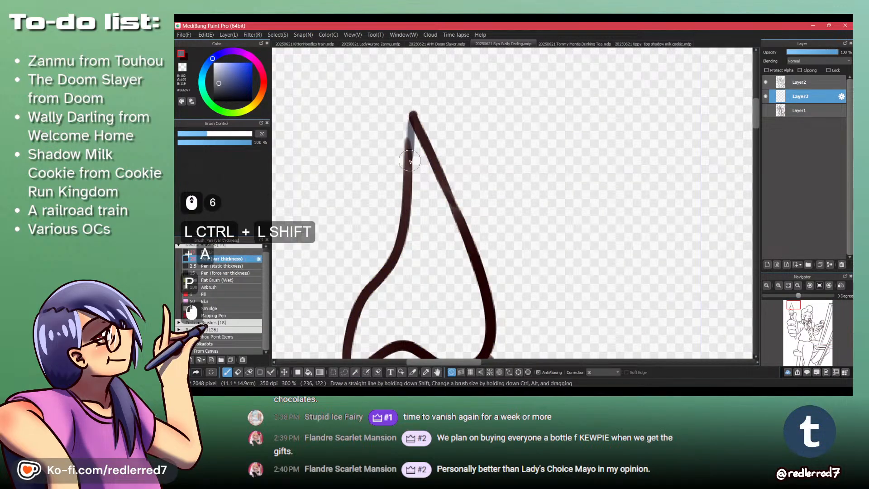
pyautogui.scroll(-2, 410, 119)
# - Strengthen the pen stroke sealing the stool seat's outline beside the thigh and select the background with the Magic Wand
pyautogui.moveTo(446, 270); pyautogui.dragTo(410, 142)
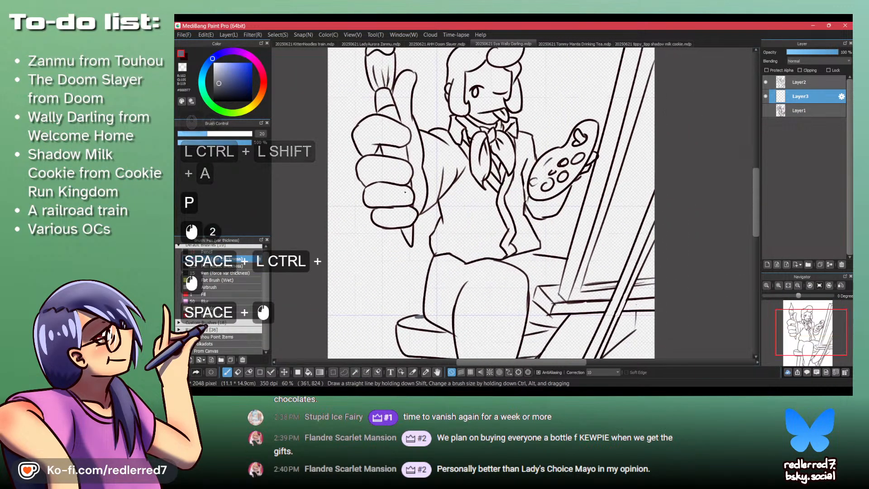
pyautogui.moveTo(415, 317); pyautogui.dragTo(442, 252)
pyautogui.moveTo(434, 319)
pyautogui.mouseDown()
pyautogui.moveTo(468, 317)
pyautogui.moveTo(407, 328)
pyautogui.mouseUp()
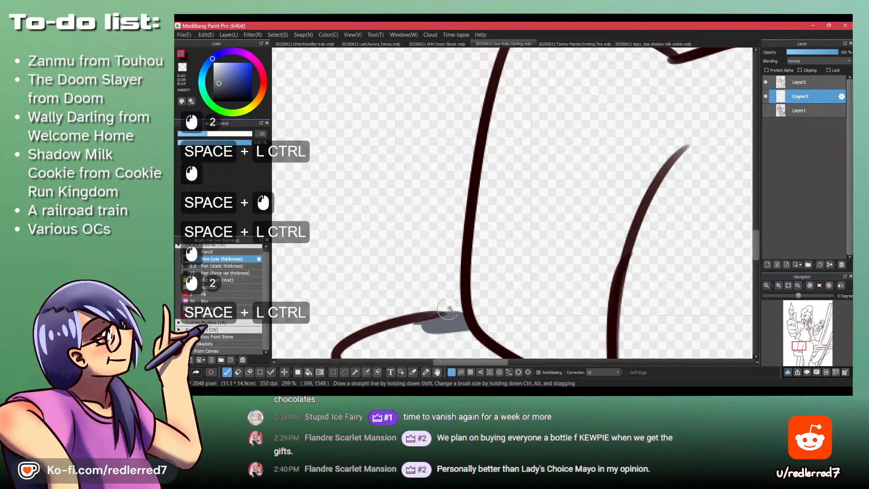
pyautogui.moveTo(461, 295); pyautogui.dragTo(434, 353)
pyautogui.press('w')
pyautogui.click(596, 89)
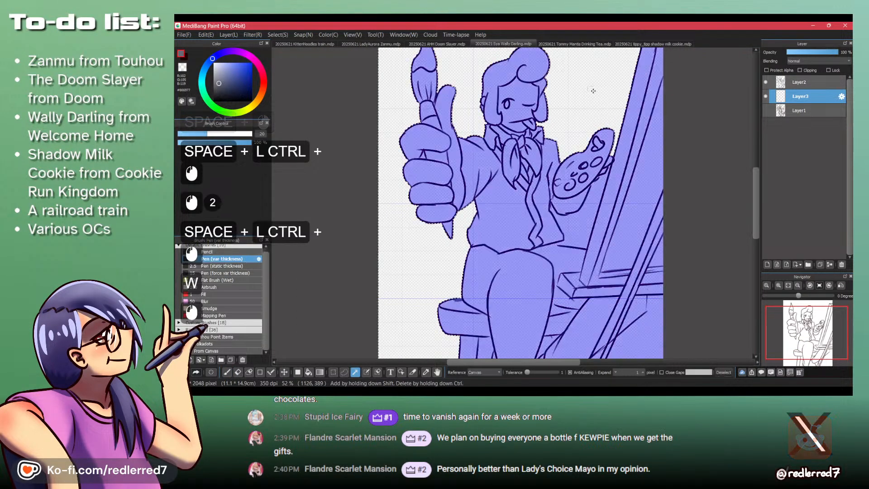
# - Clear the selection and bridge the gap between the jacket's lower corner and the line beneath it with a pen stroke
pyautogui.scroll(3, 562, 257)
pyautogui.scroll(-3, 563, 257)
pyautogui.scroll(3, 579, 232)
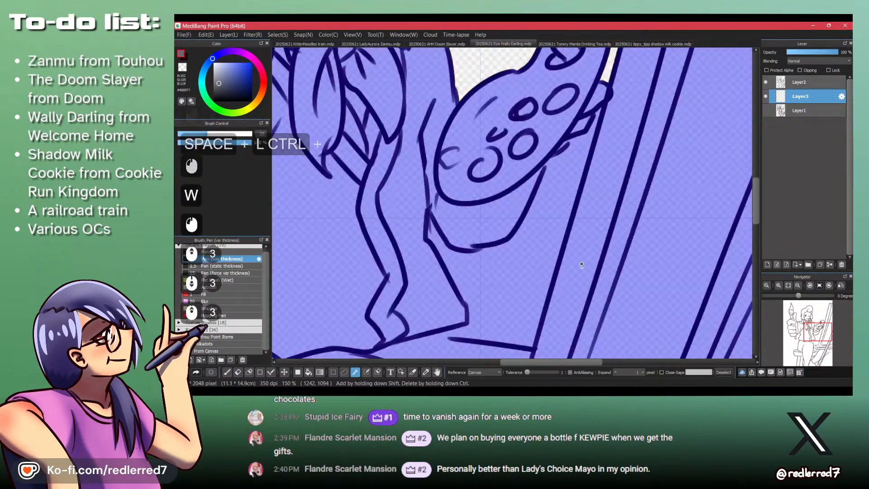
pyautogui.hotkey('ctrl', 'shift', 'a')
pyautogui.press('p')
pyautogui.moveTo(455, 322); pyautogui.dragTo(501, 347)
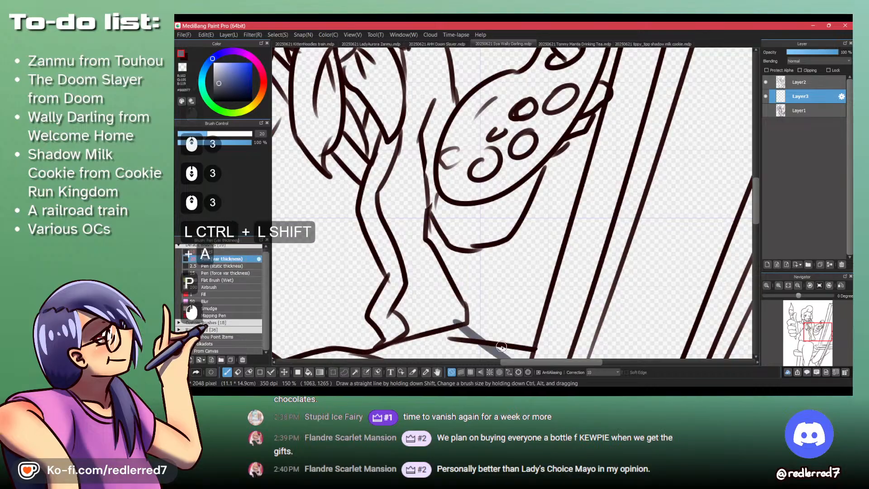
# - Test the Magic Wand on the areas between palette and easel and below the easel, and clear the selection
pyautogui.press('w')
pyautogui.click(548, 261)
pyautogui.scroll(-5, 549, 261)
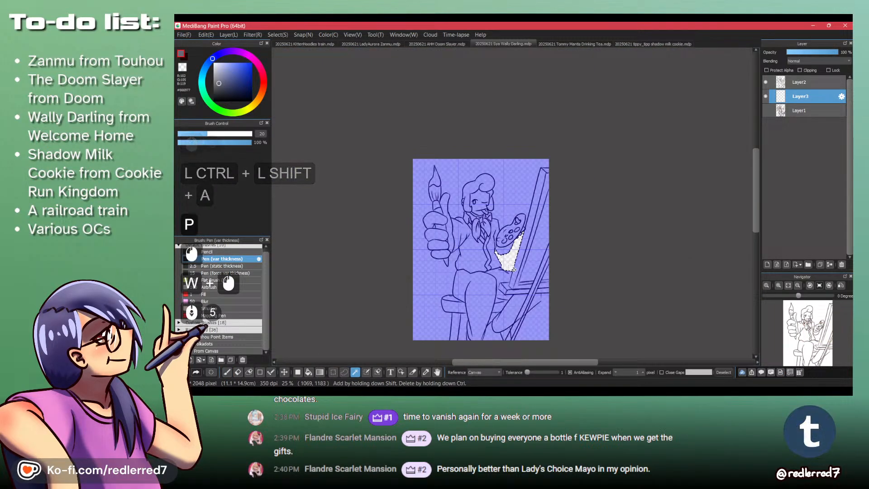
pyautogui.scroll(3, 533, 333)
pyautogui.keyDown('ctrl'); pyautogui.click(579, 330); pyautogui.keyUp('ctrl')
pyautogui.scroll(2, 581, 283)
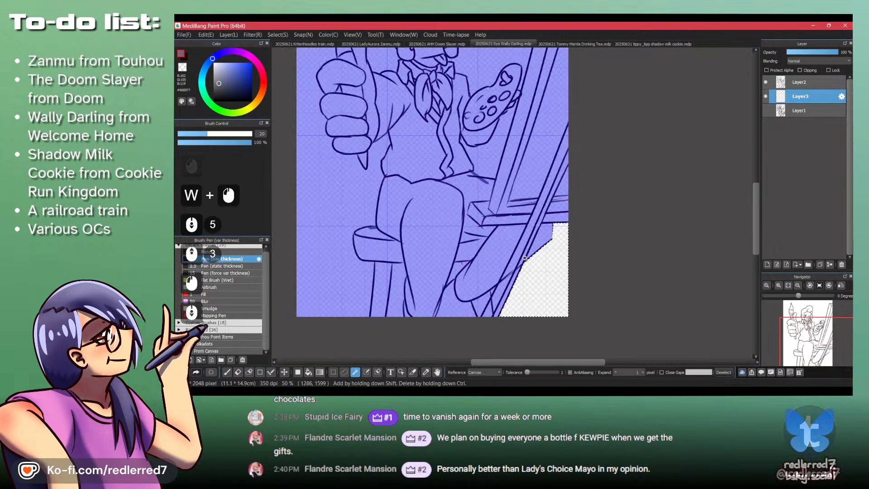
pyautogui.hotkey('ctrl', 'shift', 'a')
# - On Layer2, erase the line-art strokes that cross through the easel's diagonal leg using the pen with transparent color
pyautogui.click(789, 83)
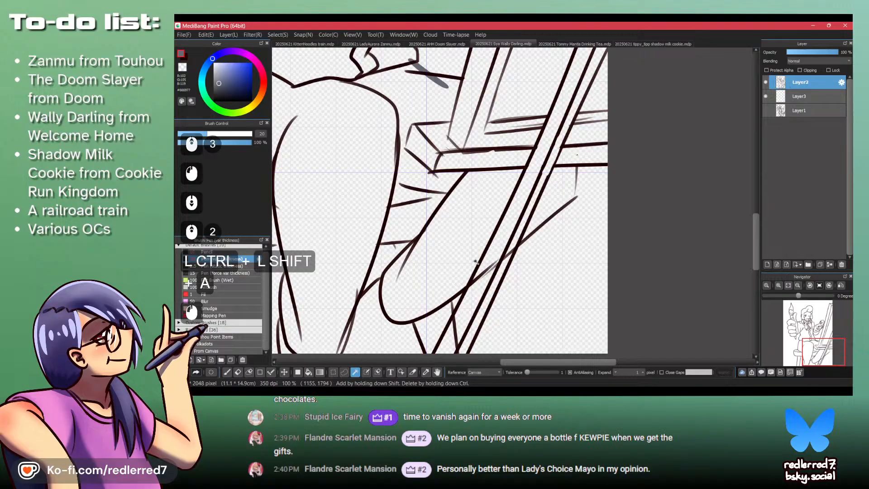
pyautogui.press('p')
pyautogui.hotkey('shift', 'z')
pyautogui.moveTo(475, 261); pyautogui.dragTo(496, 302)
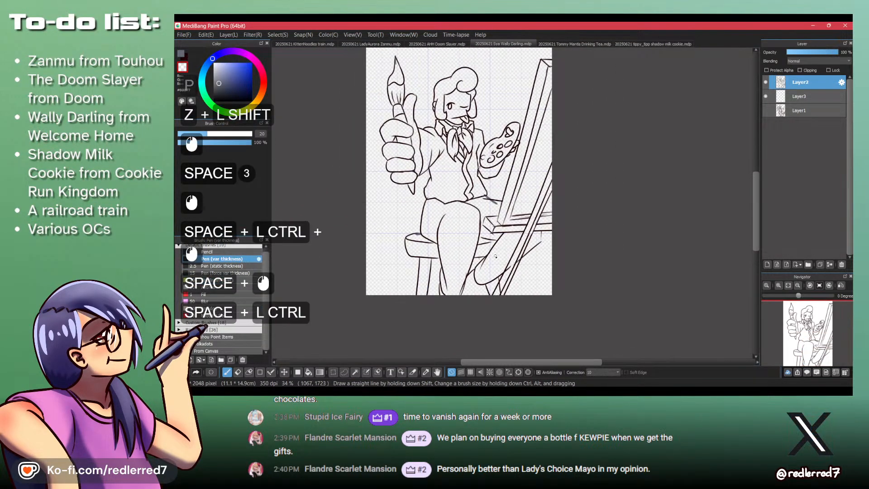
pyautogui.moveTo(495, 256)
pyautogui.mouseDown()
pyautogui.moveTo(525, 245)
pyautogui.moveTo(497, 300)
pyautogui.mouseUp()
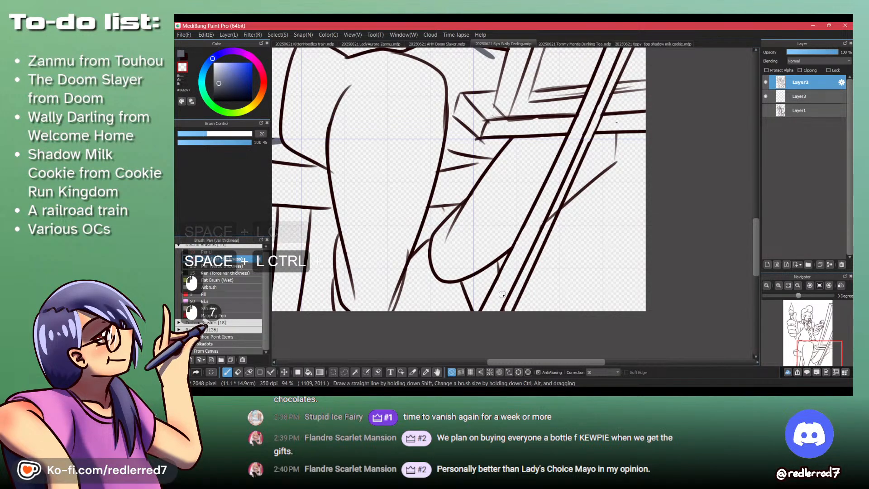
pyautogui.moveTo(555, 207); pyautogui.dragTo(553, 212)
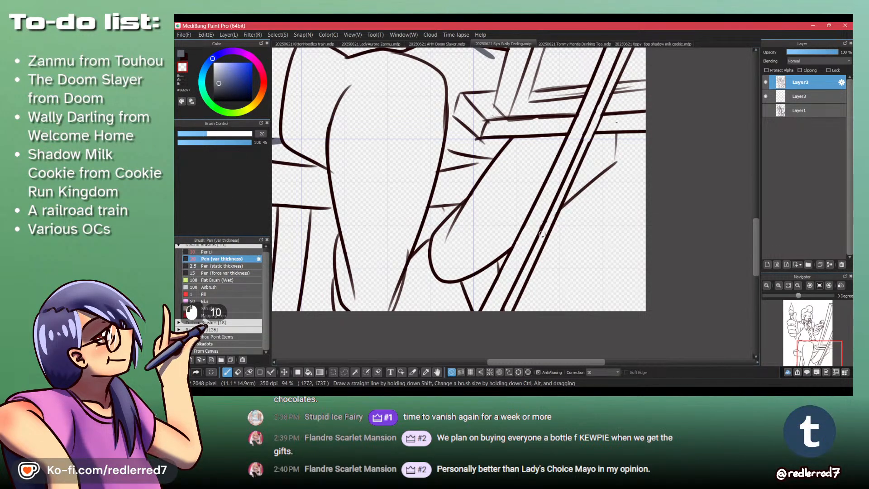
pyautogui.moveTo(602, 94); pyautogui.dragTo(542, 264)
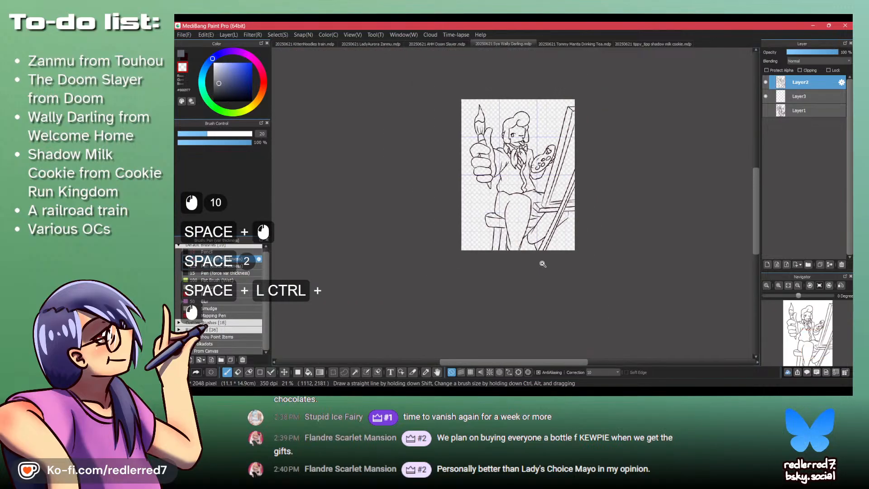
pyautogui.moveTo(567, 211); pyautogui.dragTo(542, 256)
# - Seal the outline gap at the corner below the easel ledge on Layer3 and trim the line's end there on Layer2
pyautogui.scroll(5, 545, 269)
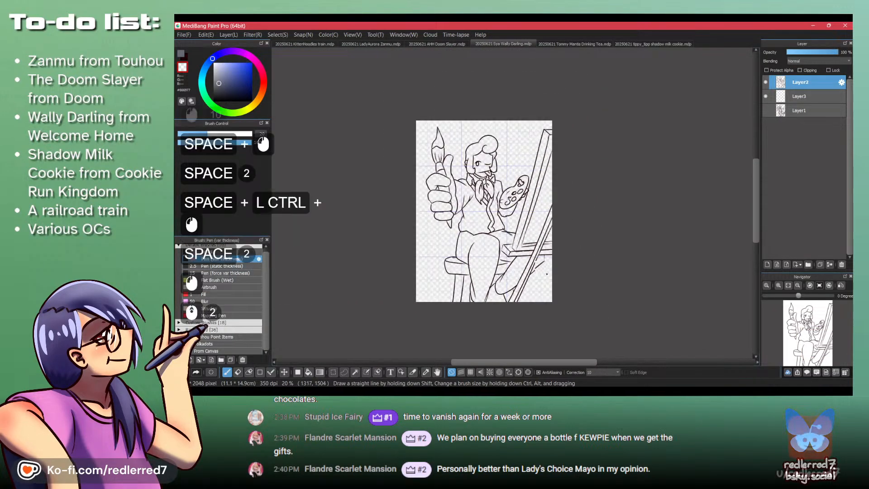
pyautogui.press('z')
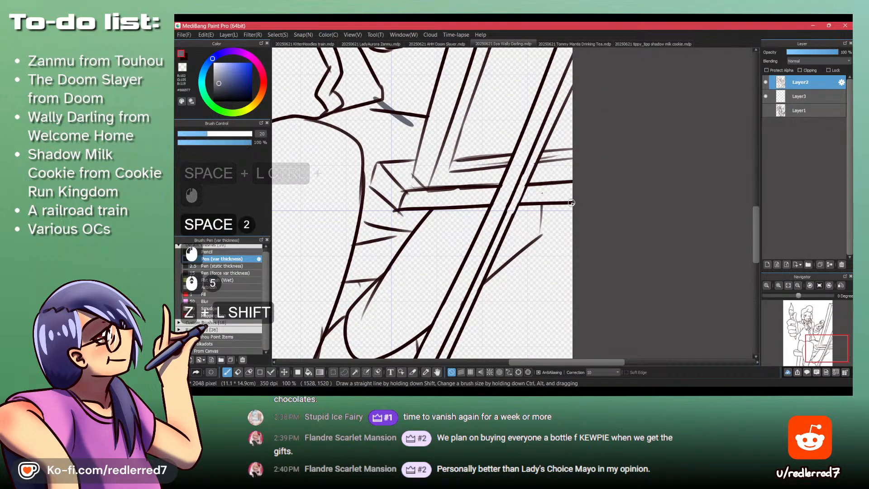
pyautogui.hotkey('shift', 'z')
pyautogui.click(810, 96)
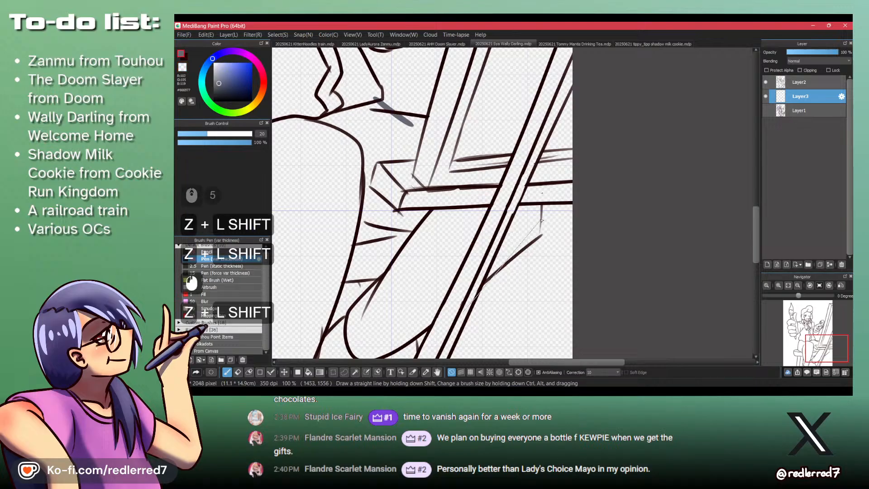
pyautogui.hotkey('shift', 'z')
pyautogui.moveTo(543, 211); pyautogui.dragTo(543, 216)
pyautogui.click(785, 81)
pyautogui.hotkey('shift', 'z')
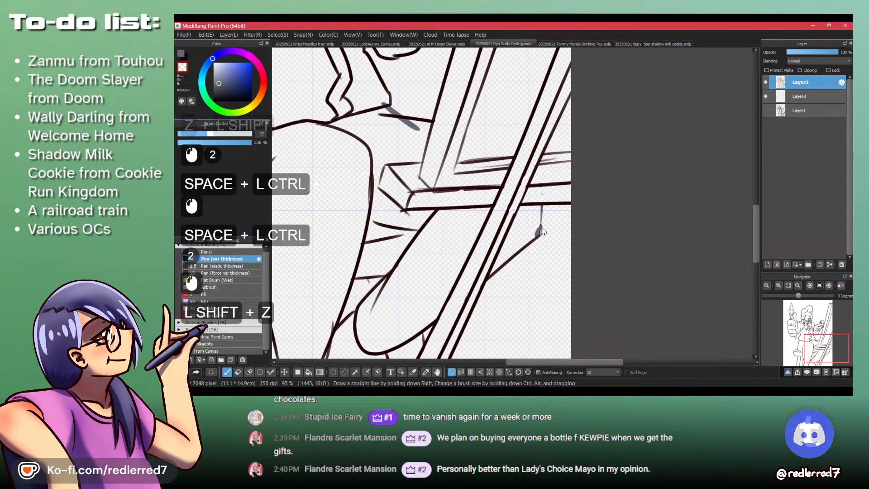
pyautogui.click(539, 236)
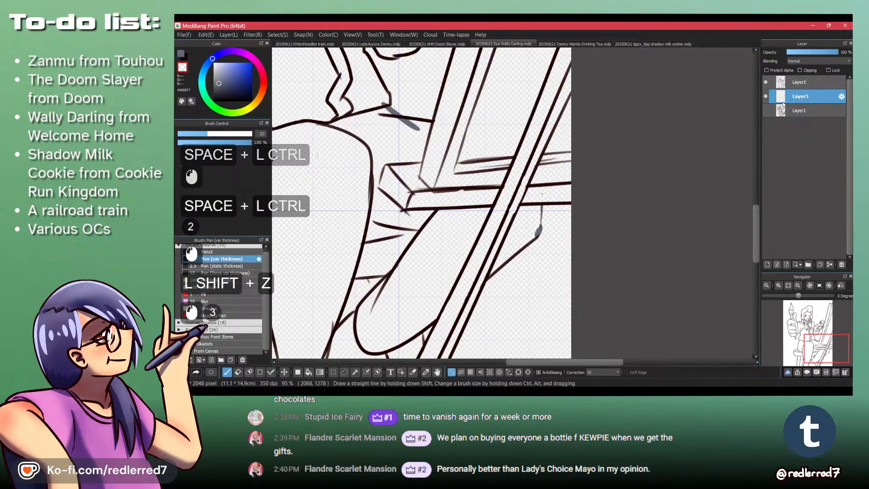
# - Try selecting the background areas around the figure, stool and easel on Layer3 with the Magic Wand, and clear the selection
pyautogui.press('w')
pyautogui.click(539, 307)
pyautogui.scroll(-4, 570, 236)
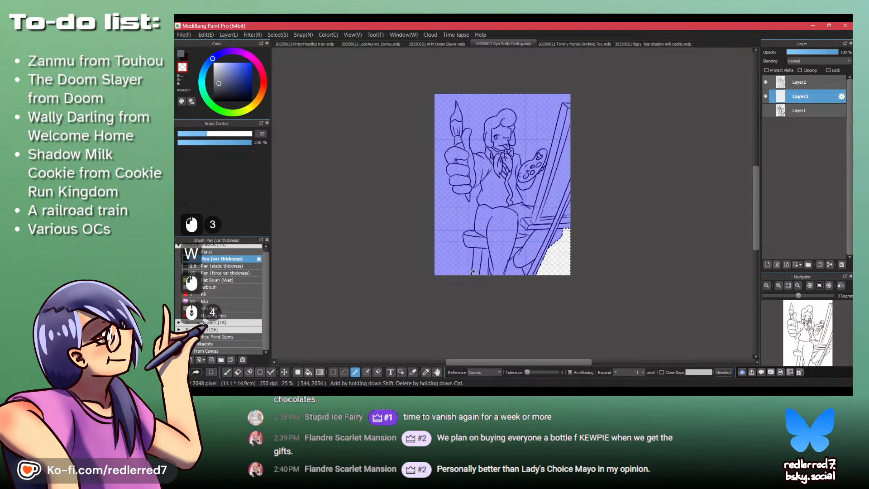
pyautogui.keyDown('shift'); pyautogui.click(473, 271); pyautogui.keyUp('shift')
pyautogui.scroll(5, 511, 256)
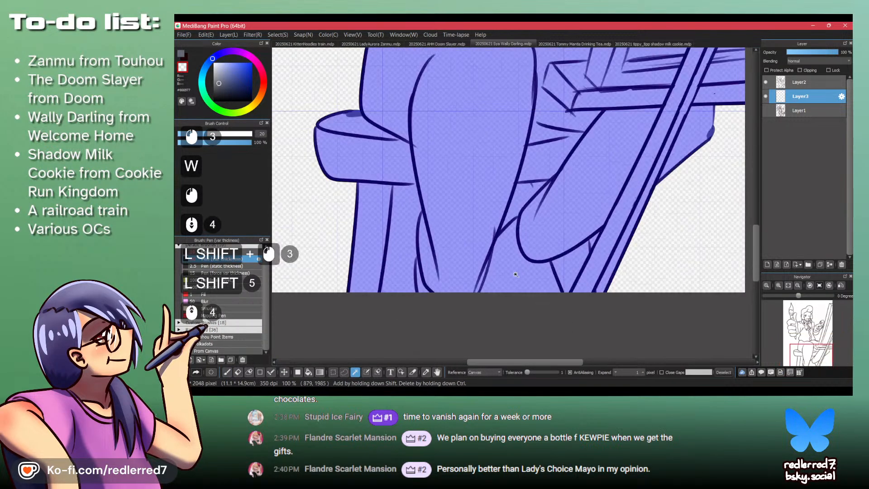
pyautogui.keyDown('shift'); pyautogui.click(515, 199); pyautogui.keyUp('shift')
pyautogui.scroll(-3, 551, 238)
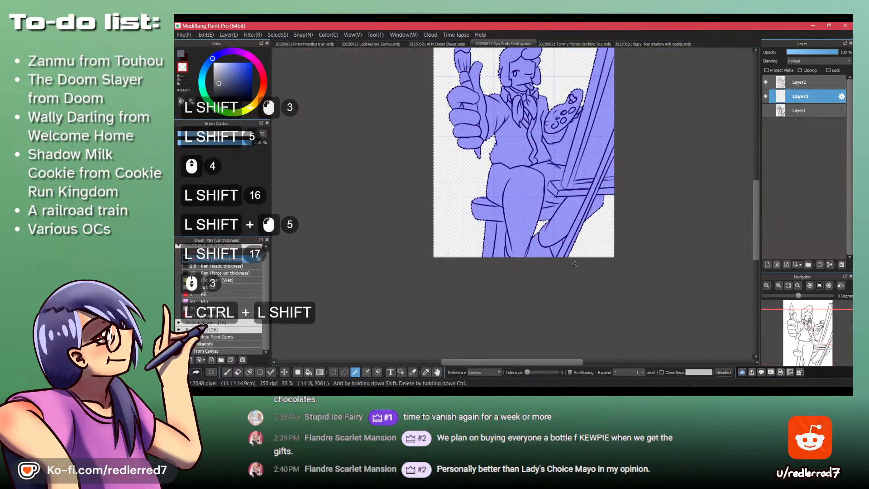
pyautogui.hotkey('ctrl', 'shift', 'a')
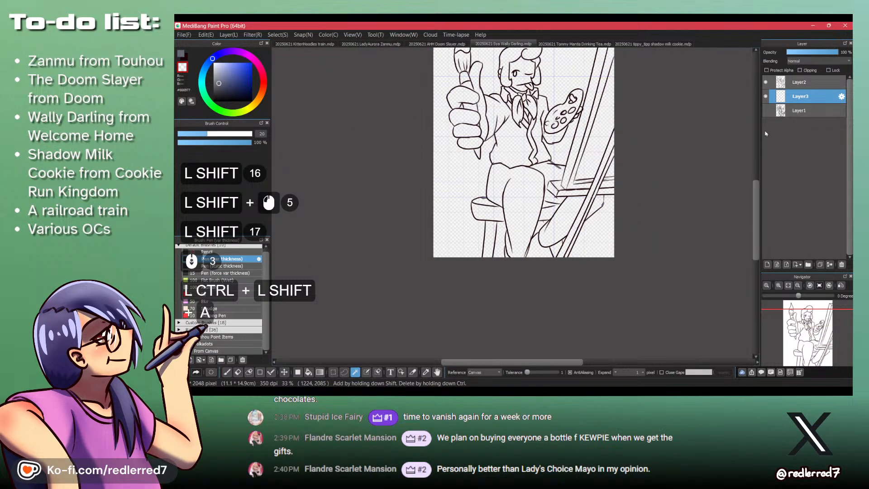
# - Toggle the visibility of the Layer1 sketch to compare it with the line art
pyautogui.click(765, 110)
pyautogui.click(765, 110)
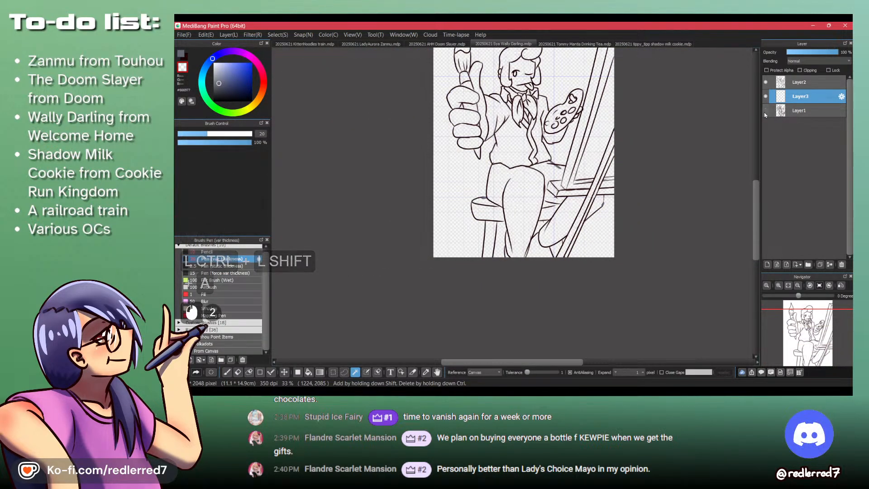
pyautogui.click(764, 114)
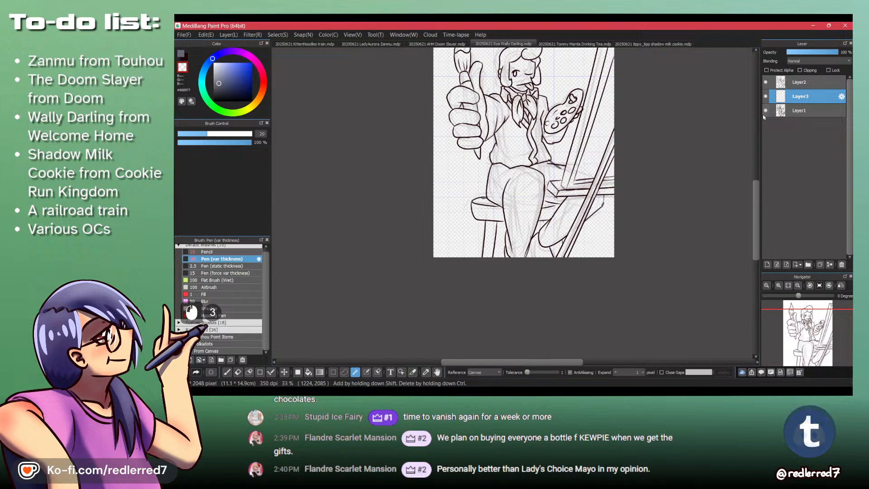
pyautogui.click(765, 111)
# - Draw the missing stool-leg segments above and below the raised foot on Layer3 with the Pencil brush in the dark line colour
pyautogui.click(208, 251)
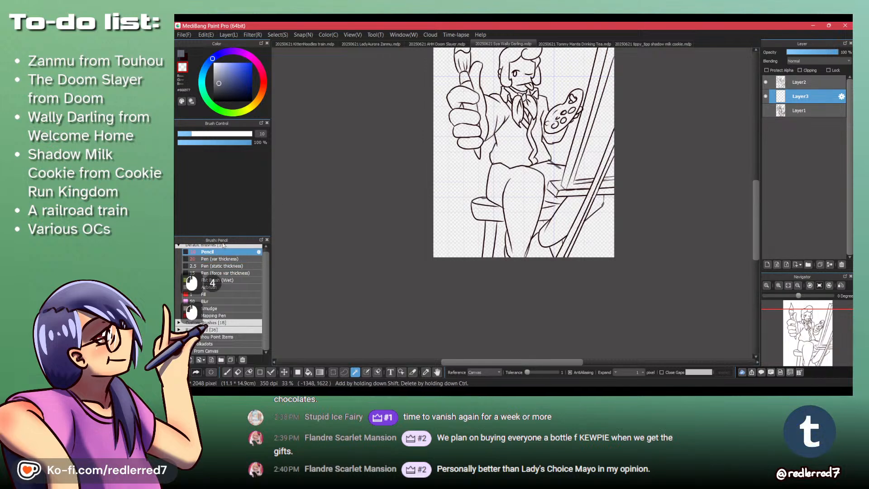
pyautogui.press('x')
pyautogui.hotkey('shift', 'z')
pyautogui.press('x')
pyautogui.moveTo(525, 201); pyautogui.dragTo(454, 199)
pyautogui.click(455, 215)
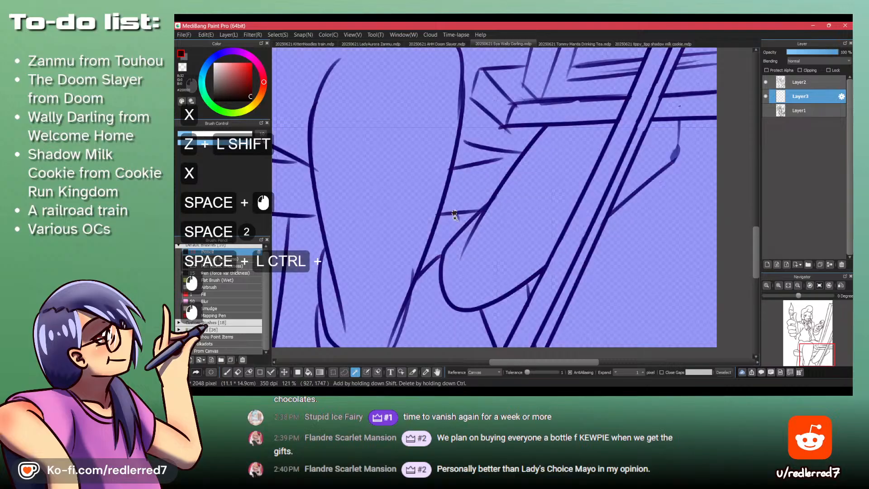
pyautogui.hotkey('ctrl', 'z')
pyautogui.press('p')
pyautogui.moveTo(459, 224); pyautogui.dragTo(462, 228)
pyautogui.moveTo(458, 215); pyautogui.dragTo(462, 228)
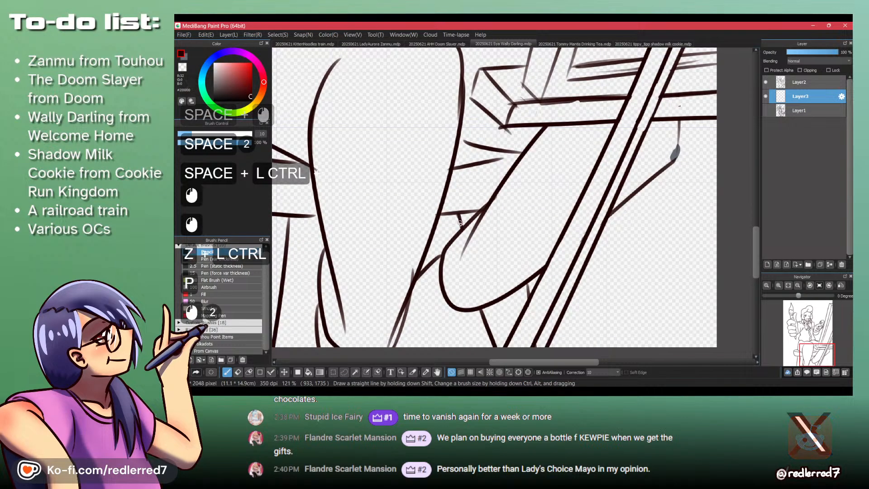
pyautogui.moveTo(492, 304)
pyautogui.mouseDown()
pyautogui.moveTo(500, 335)
pyautogui.moveTo(440, 254)
pyautogui.mouseUp()
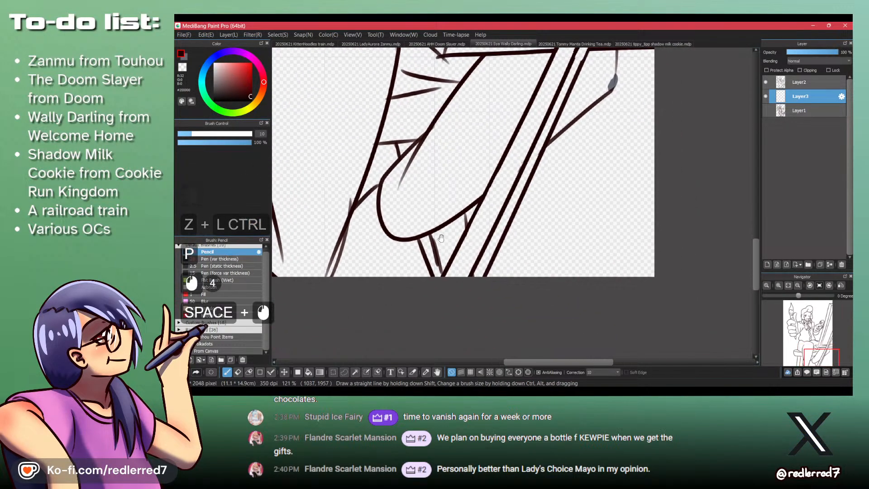
pyautogui.moveTo(465, 229); pyautogui.dragTo(466, 231)
# - Draw the edge of the stool leg beside the trouser leg on Layer3, redoing unsatisfactory strokes, and add small rung marks near the canvas edge
pyautogui.moveTo(484, 281)
pyautogui.mouseDown()
pyautogui.moveTo(478, 251)
pyautogui.moveTo(462, 247)
pyautogui.moveTo(445, 212)
pyautogui.moveTo(446, 187)
pyautogui.moveTo(402, 225)
pyautogui.mouseUp()
pyautogui.hotkey('ctrl', 'z')
pyautogui.moveTo(406, 182); pyautogui.dragTo(401, 226)
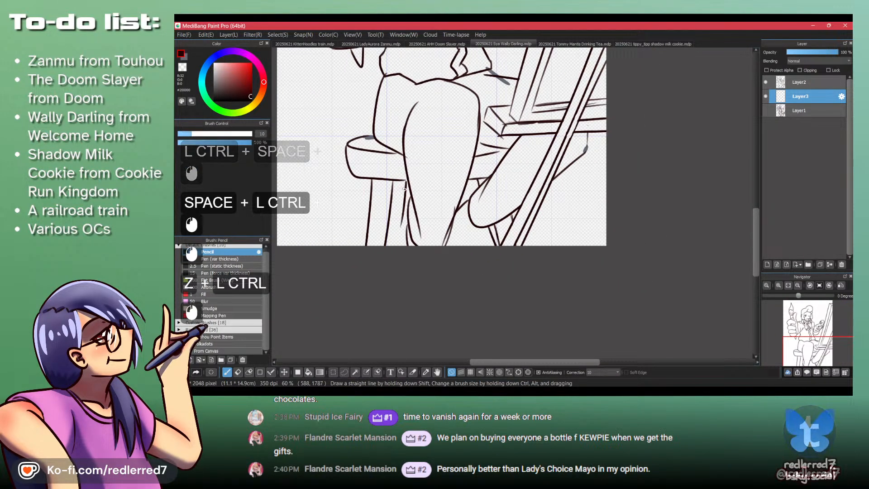
pyautogui.hotkey('ctrl', 'z')
pyautogui.moveTo(405, 183); pyautogui.dragTo(399, 247)
pyautogui.hotkey('ctrl', 'z')
pyautogui.moveTo(406, 182)
pyautogui.mouseDown()
pyautogui.moveTo(401, 239)
pyautogui.moveTo(402, 218)
pyautogui.moveTo(399, 242)
pyautogui.moveTo(392, 236)
pyautogui.moveTo(401, 246)
pyautogui.mouseUp()
pyautogui.hotkey('ctrl', 'z')
pyautogui.hotkey('ctrl', 'z')
pyautogui.hotkey('ctrl', 'z')
pyautogui.hotkey('ctrl', 'z')
pyautogui.hotkey('ctrl', 'z')
pyautogui.hotkey('ctrl', 'z')
pyautogui.hotkey('ctrl', 'z')
pyautogui.moveTo(401, 233); pyautogui.dragTo(406, 234)
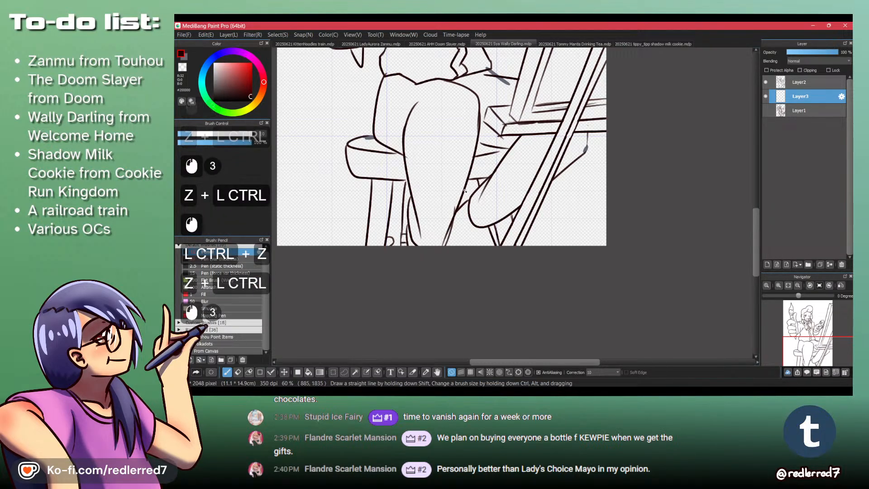
# - Try selecting the background around the figure and easel with the Magic Wand while Layer1 is active, adding the separate outer areas
pyautogui.moveTo(463, 136); pyautogui.dragTo(469, 188)
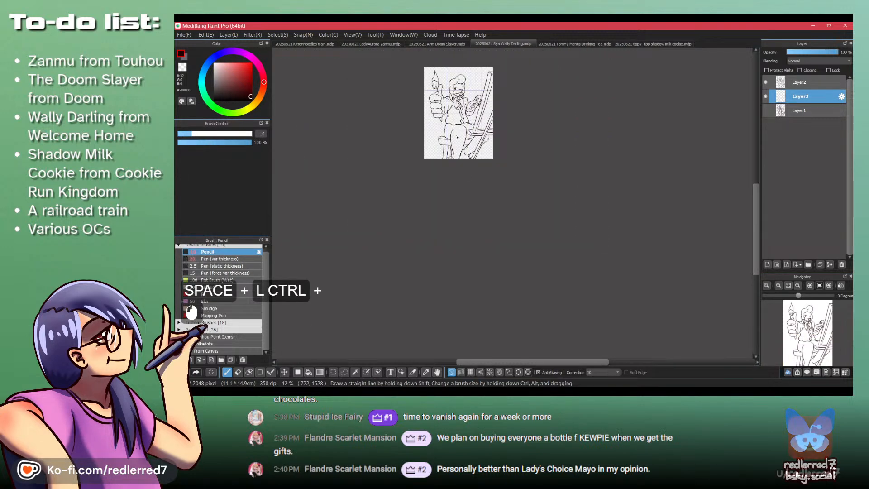
pyautogui.click(816, 108)
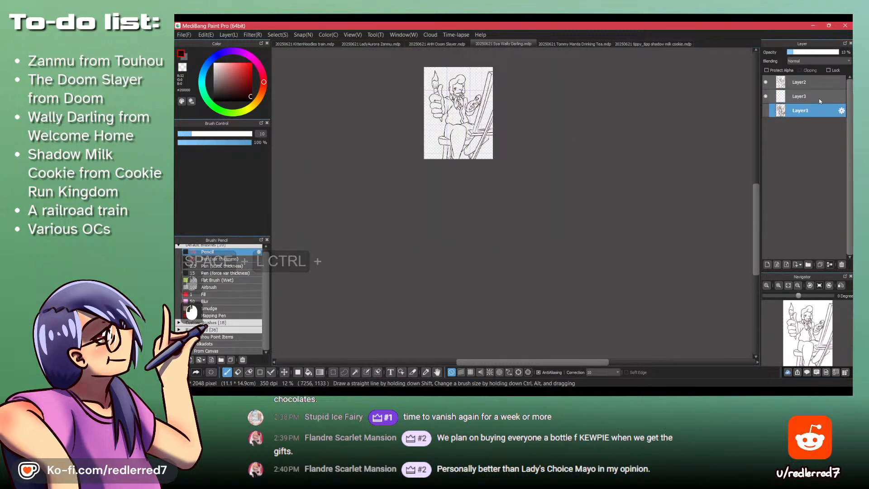
pyautogui.scroll(2, 460, 79)
pyautogui.press('w')
pyautogui.click(484, 76)
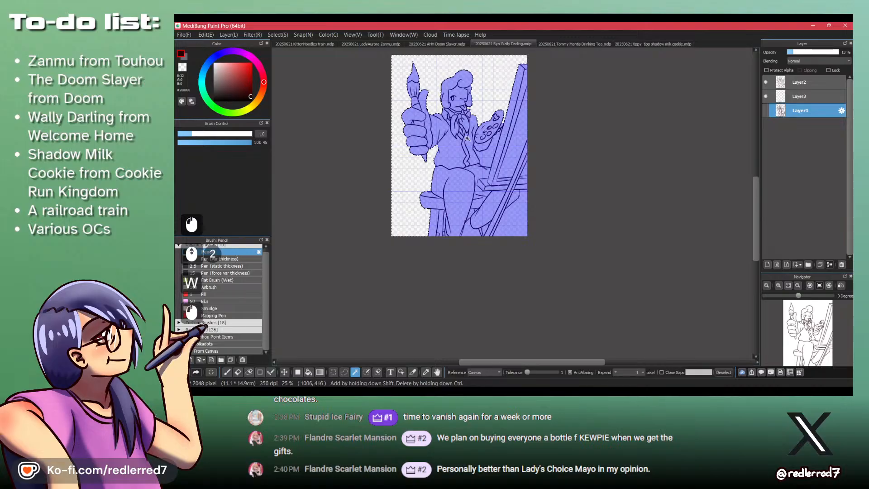
pyautogui.scroll(2, 465, 152)
pyautogui.keyDown('shift'); pyautogui.click(506, 158); pyautogui.keyUp('shift')
pyautogui.keyDown('shift'); pyautogui.click(569, 312); pyautogui.keyUp('shift')
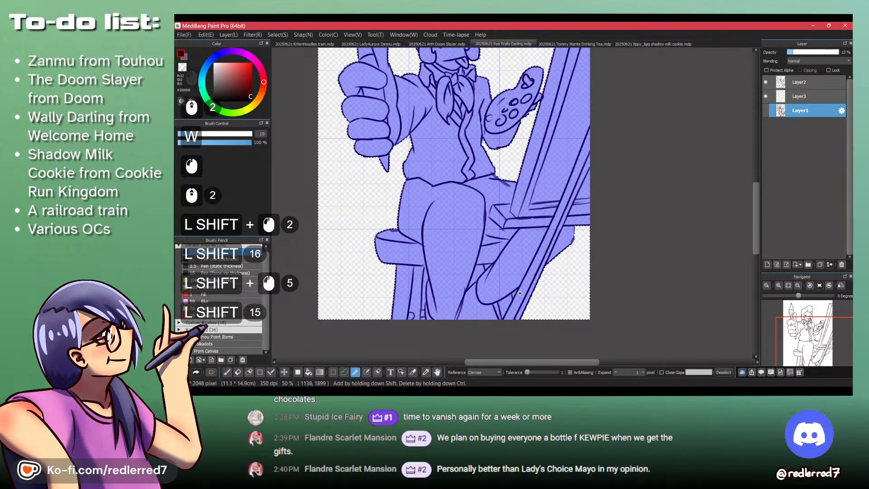
pyautogui.scroll(4, 519, 293)
pyautogui.keyDown('shift'); pyautogui.click(500, 290); pyautogui.keyUp('shift')
pyautogui.scroll(-3, 543, 226)
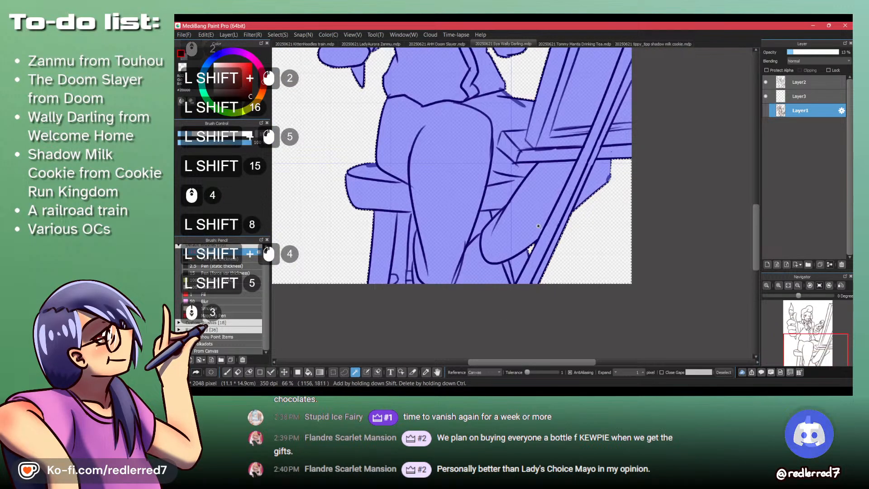
# - Try adding the small gaps between the stool legs to the Magic Wand selection, and clear the selection
pyautogui.scroll(4, 537, 225)
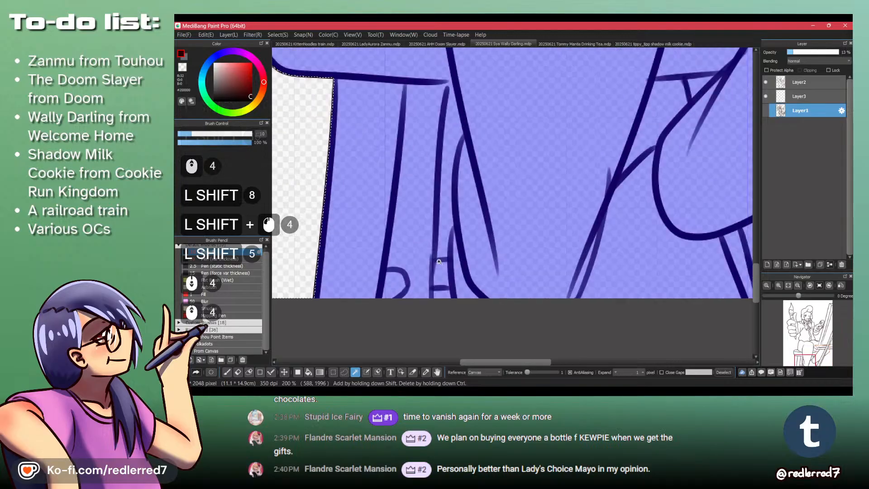
pyautogui.keyDown('shift'); pyautogui.click(441, 272); pyautogui.keyUp('shift')
pyautogui.keyDown('shift'); pyautogui.click(441, 292); pyautogui.keyUp('shift')
pyautogui.keyDown('shift'); pyautogui.click(446, 224); pyautogui.keyUp('shift')
pyautogui.scroll(-1, 448, 224)
pyautogui.hotkey('ctrl', 'shift', 'a')
# - Seal the outline gap where the stool seat and leg meet the trouser leg on Layer3, replacing the dark stroke with grey
pyautogui.scroll(2, 470, 141)
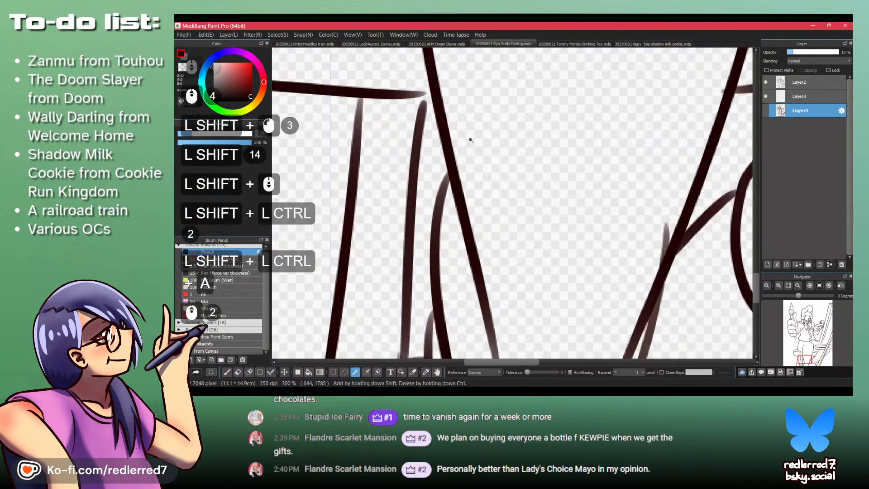
pyautogui.press('p')
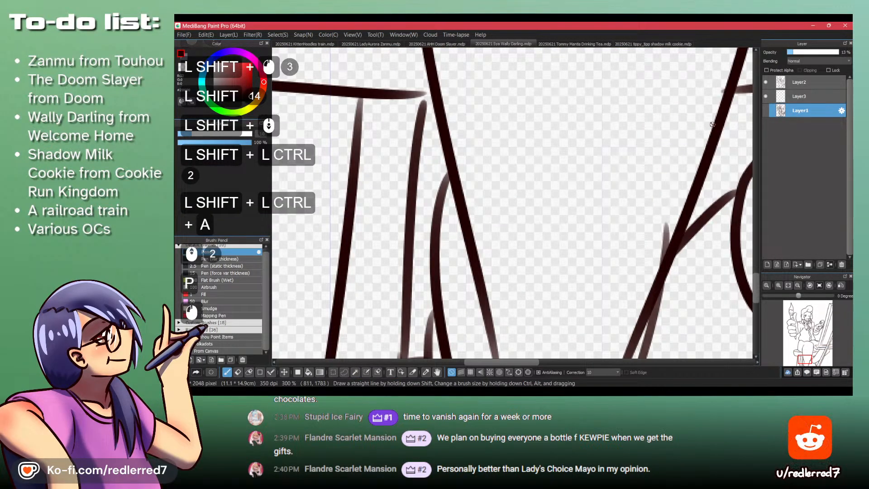
pyautogui.click(799, 96)
pyautogui.moveTo(422, 84); pyautogui.dragTo(433, 111)
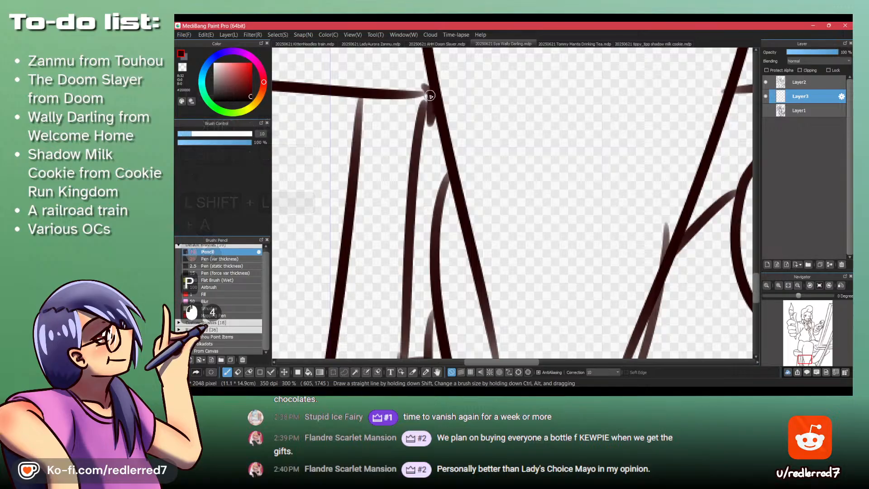
pyautogui.press('x')
pyautogui.hotkey('ctrl', 'z')
pyautogui.hotkey('ctrl', 'z')
pyautogui.click(423, 87)
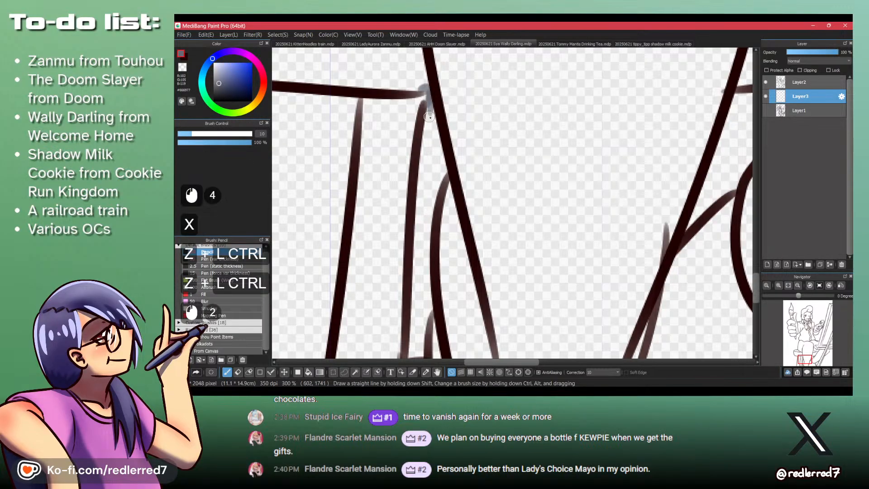
# - Try selecting the background beside the easel and the gaps around the stool legs with the Magic Wand, and clear the selection
pyautogui.moveTo(426, 80); pyautogui.dragTo(385, 83)
pyautogui.moveTo(455, 50); pyautogui.dragTo(451, 111)
pyautogui.press('w')
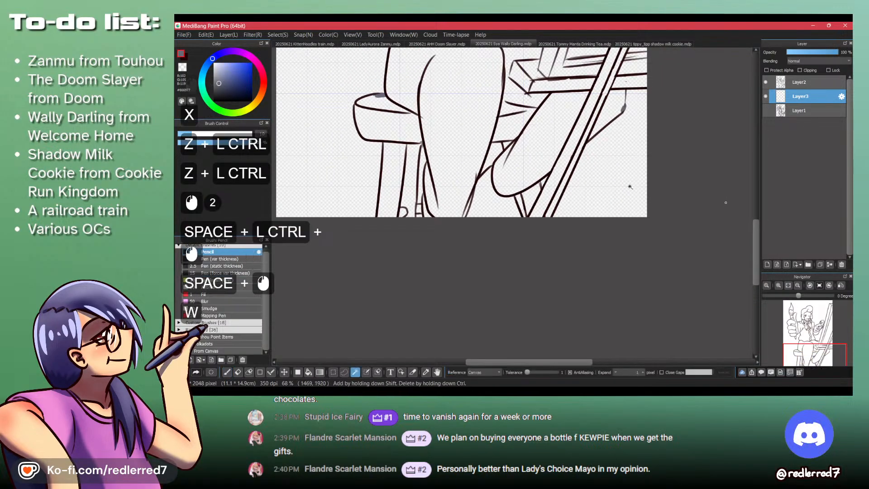
pyautogui.click(629, 186)
pyautogui.scroll(2, 484, 154)
pyautogui.keyDown('shift'); pyautogui.click(505, 155); pyautogui.keyUp('shift')
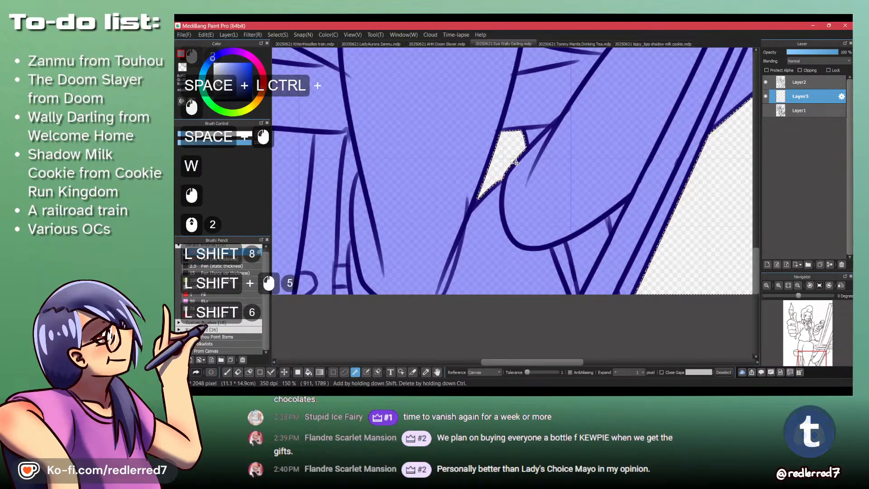
pyautogui.scroll(-2, 515, 161)
pyautogui.keyDown('shift'); pyautogui.click(435, 168); pyautogui.keyUp('shift')
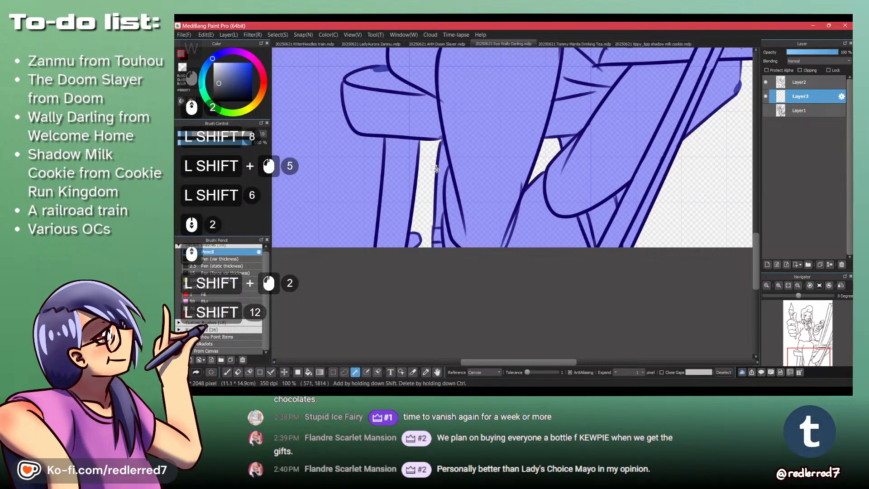
pyautogui.hotkey('ctrl', 'z')
pyautogui.keyDown('shift'); pyautogui.click(434, 168); pyautogui.keyUp('shift')
pyautogui.scroll(-3, 522, 167)
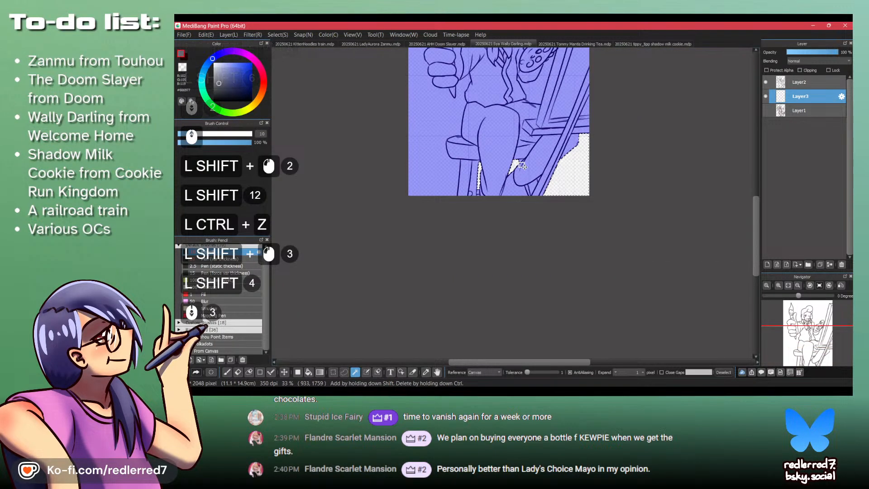
pyautogui.scroll(4, 507, 166)
pyautogui.hotkey('ctrl', 'shift', 'a')
# - On Layer2, draw the short stool-leg edge between the trouser leg and the raised foot in the dark line colour
pyautogui.press('p')
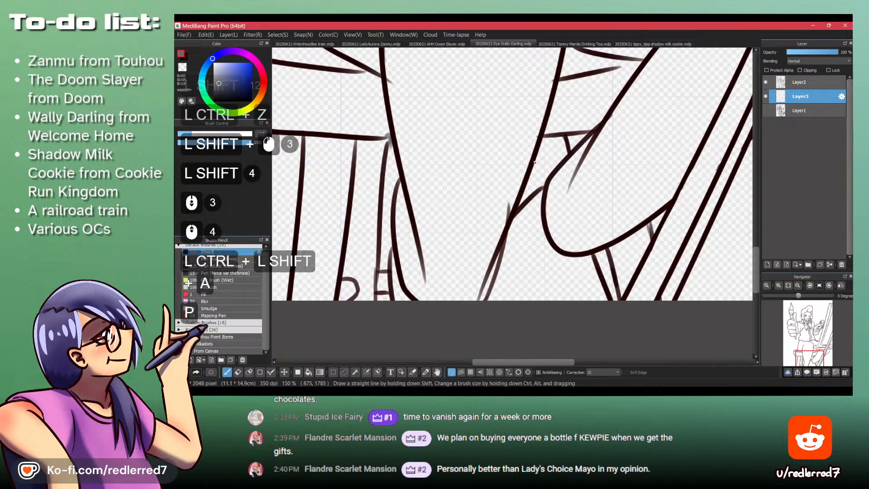
pyautogui.press('x')
pyautogui.click(815, 81)
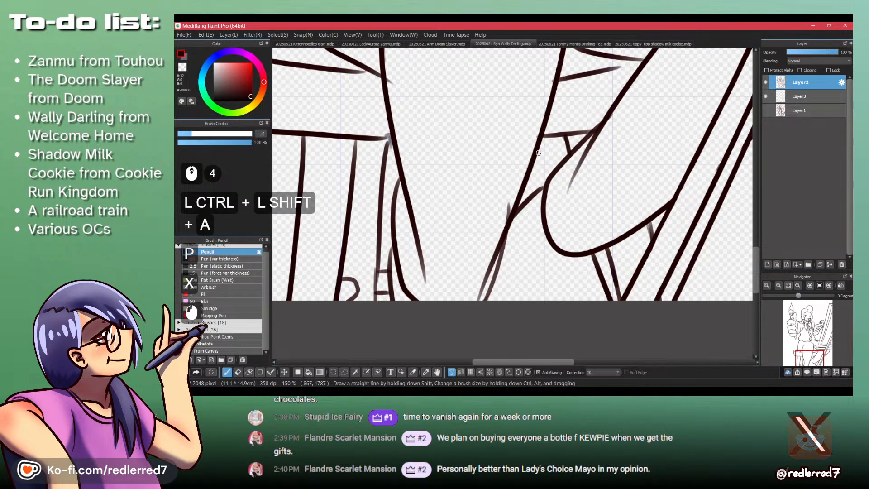
# - Toggle the visibility of Layer3 and Layer2 to examine which stool lines sit on each layer
pyautogui.click(766, 96)
pyautogui.click(765, 96)
pyautogui.click(767, 95)
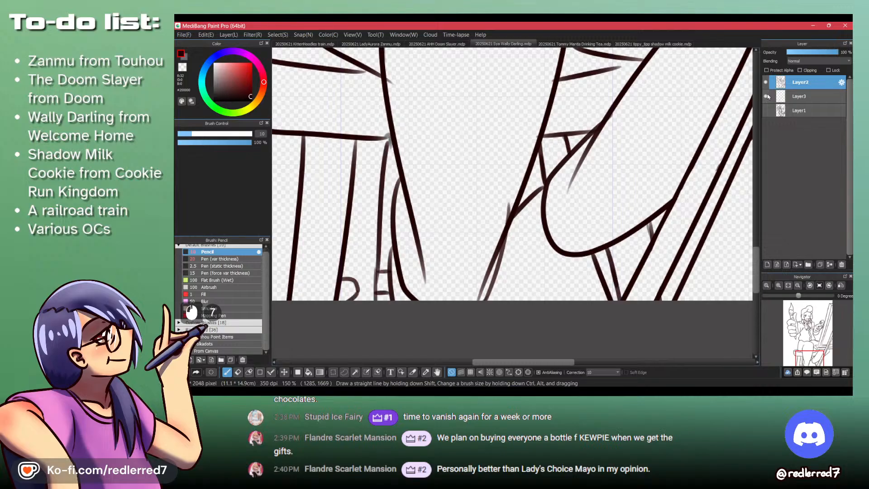
pyautogui.click(767, 95)
pyautogui.click(767, 96)
pyautogui.click(767, 96)
pyautogui.click(767, 96)
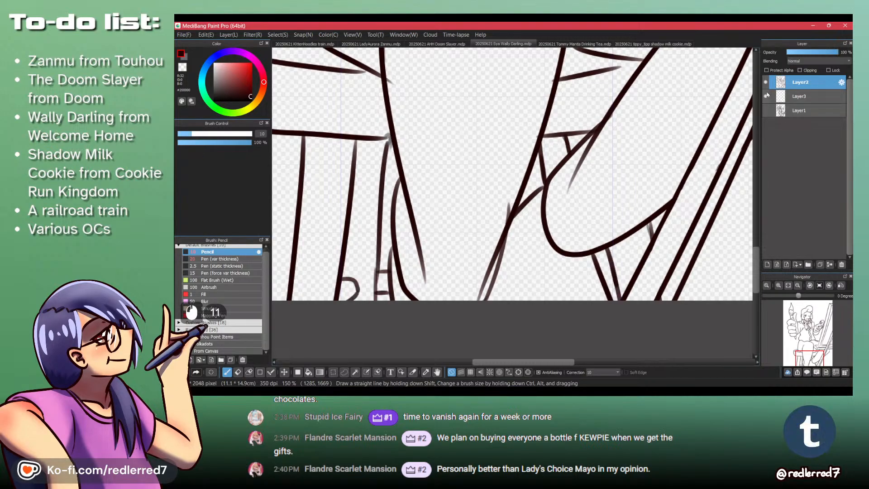
pyautogui.click(767, 83)
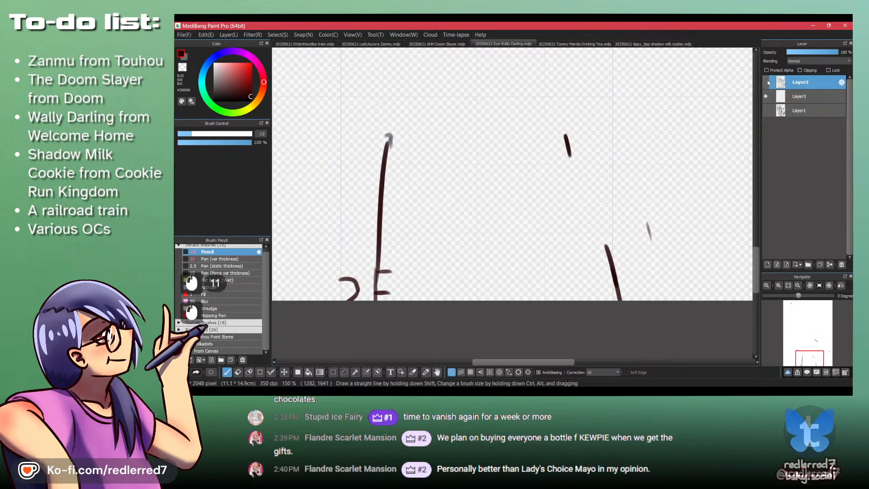
pyautogui.click(767, 82)
# - Hide Layer2 and erase the grey gap seal above the stool leg on Layer3 using the transparent colour
pyautogui.click(766, 83)
pyautogui.hotkey('ctrl', 'space')
pyautogui.moveTo(467, 124); pyautogui.dragTo(450, 75)
pyautogui.hotkey('ctrl', 'space')
pyautogui.click(799, 97)
pyautogui.press('p')
pyautogui.hotkey('shift', 'z')
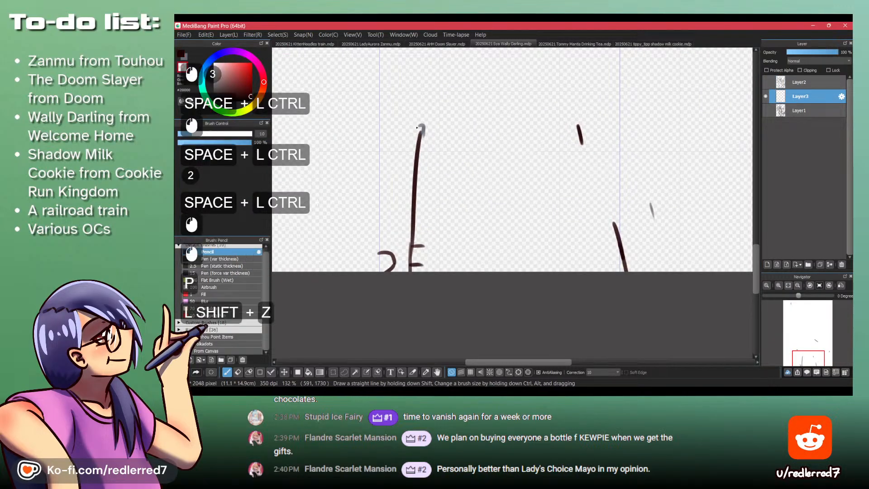
pyautogui.click(424, 130)
pyautogui.click(424, 131)
pyautogui.click(423, 132)
pyautogui.click(423, 131)
# - Lasso and cut the dark stool strokes from Layer3, show Layer2, paste them merged into Layer2, and clear the selection
pyautogui.hotkey('ctrl', 'space')
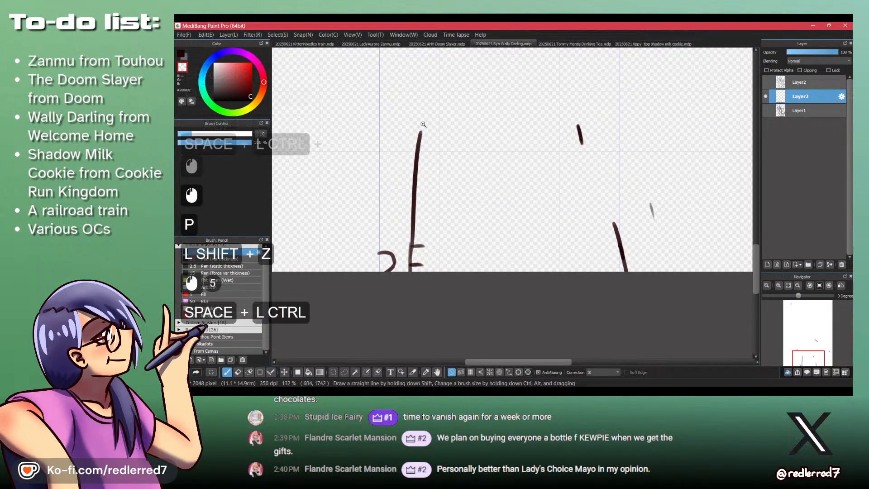
pyautogui.moveTo(424, 120); pyautogui.dragTo(426, 149)
pyautogui.press('space')
pyautogui.moveTo(420, 82); pyautogui.dragTo(438, 292)
pyautogui.press('space')
pyautogui.press('space')
pyautogui.moveTo(440, 250); pyautogui.dragTo(401, 124)
pyautogui.press('space')
pyautogui.press('l')
pyautogui.moveTo(330, 228); pyautogui.dragTo(319, 264)
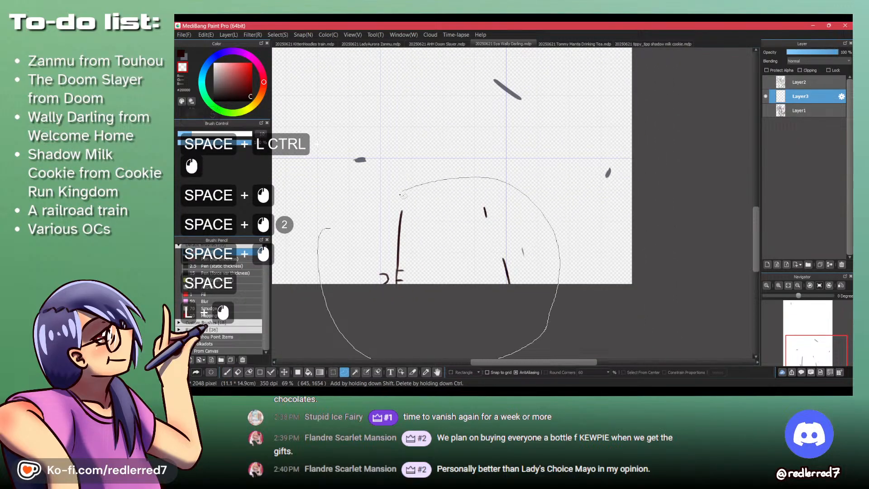
pyautogui.moveTo(403, 195); pyautogui.dragTo(401, 193)
pyautogui.hotkey('ctrl', 'x')
pyautogui.click(766, 82)
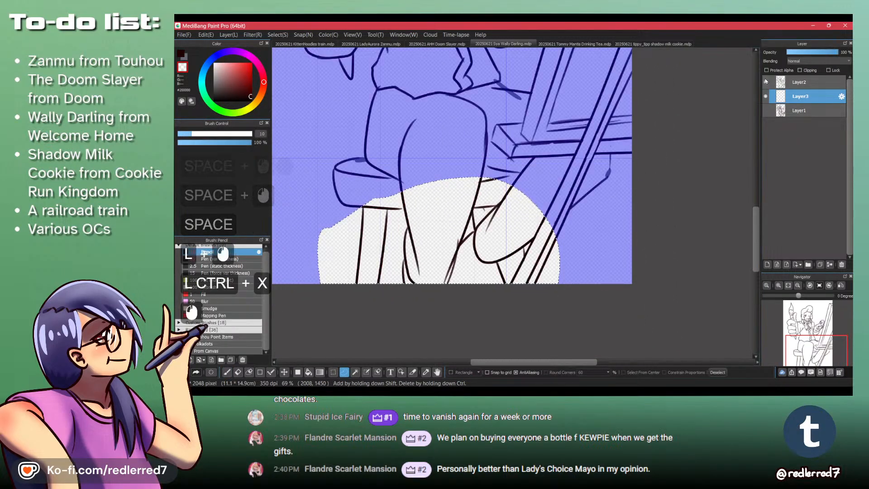
pyautogui.click(801, 84)
pyautogui.hotkey('ctrl', 'v')
pyautogui.hotkey('ctrl', 'd')
pyautogui.hotkey('ctrl', 'shift', 'a')
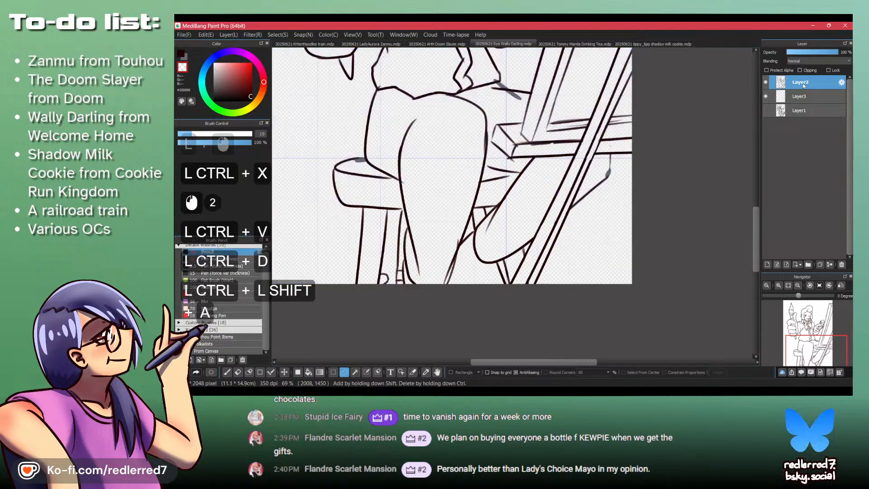
# - Reseal the gap at the stool seat's corner beside the trouser leg on Layer3 using the grey Pencil
pyautogui.click(799, 96)
pyautogui.scroll(3, 422, 215)
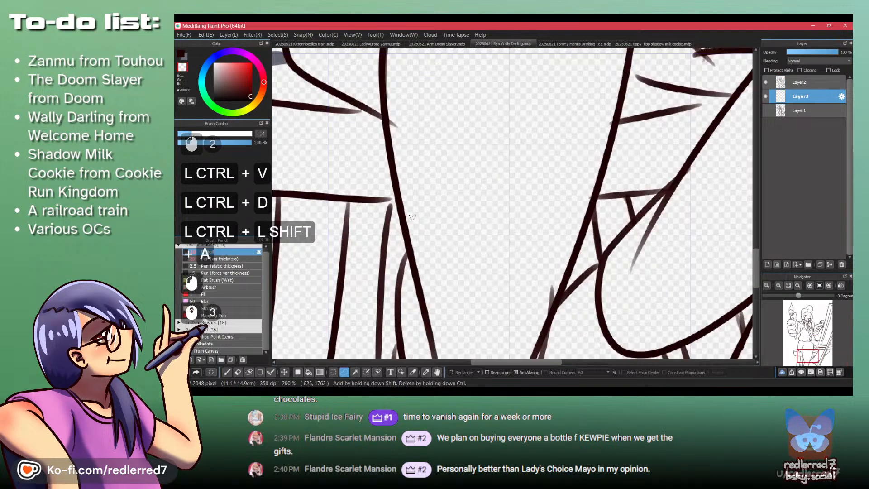
pyautogui.press('x')
pyautogui.hotkey('shift', 'z')
pyautogui.press('x')
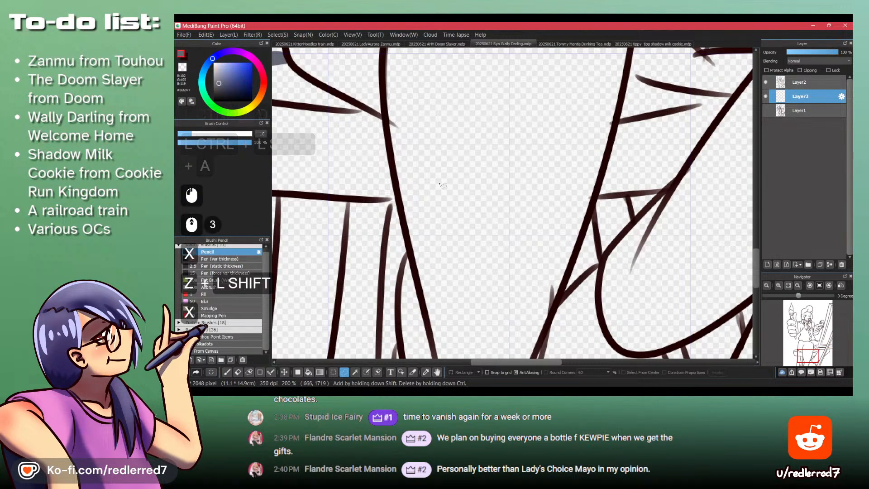
pyautogui.press('p')
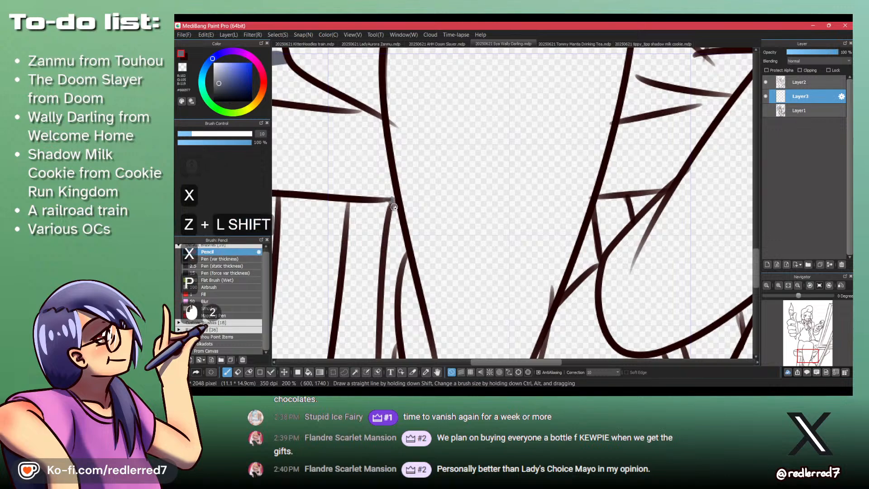
# - Select the background around the figure with the Magic Wand, adding the enclosed gaps beside the trouser legs, stool and arm
pyautogui.scroll(-2, 416, 204)
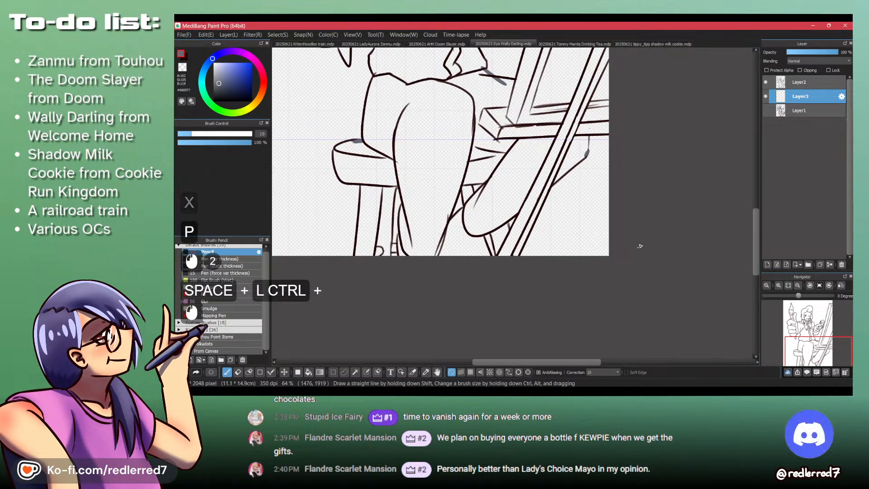
pyautogui.press('w')
pyautogui.click(416, 204)
pyautogui.scroll(3, 424, 195)
pyautogui.keyDown('shift'); pyautogui.click(502, 220); pyautogui.keyUp('shift')
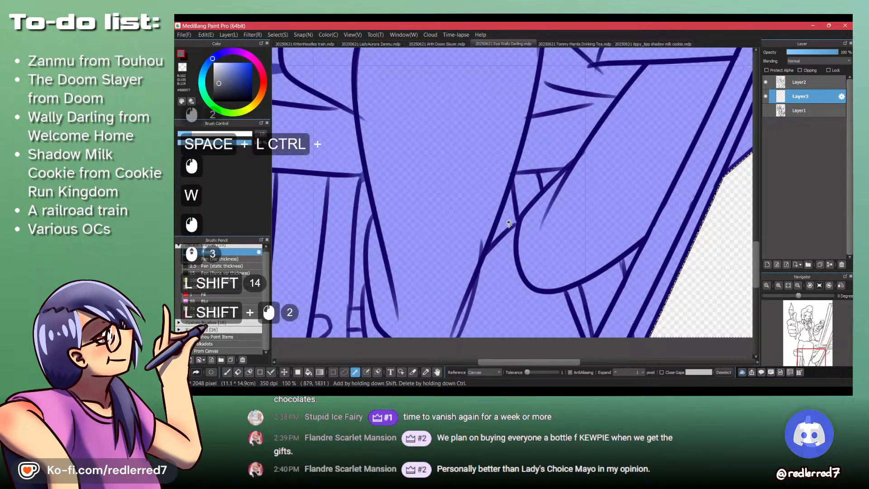
pyautogui.keyDown('shift'); pyautogui.click(361, 211); pyautogui.keyUp('shift')
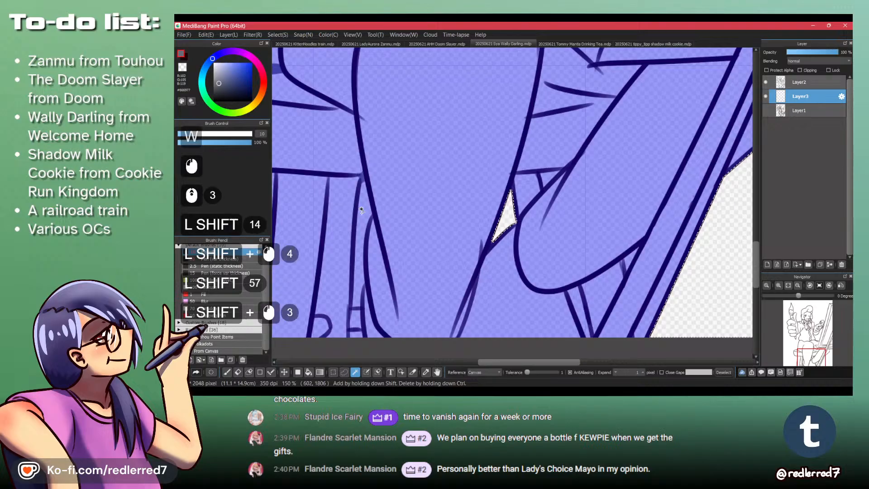
pyautogui.scroll(-3, 365, 203)
pyautogui.keyDown('shift'); pyautogui.click(310, 217); pyautogui.keyUp('shift')
pyautogui.scroll(-3, 380, 233)
pyautogui.scroll(4, 386, 195)
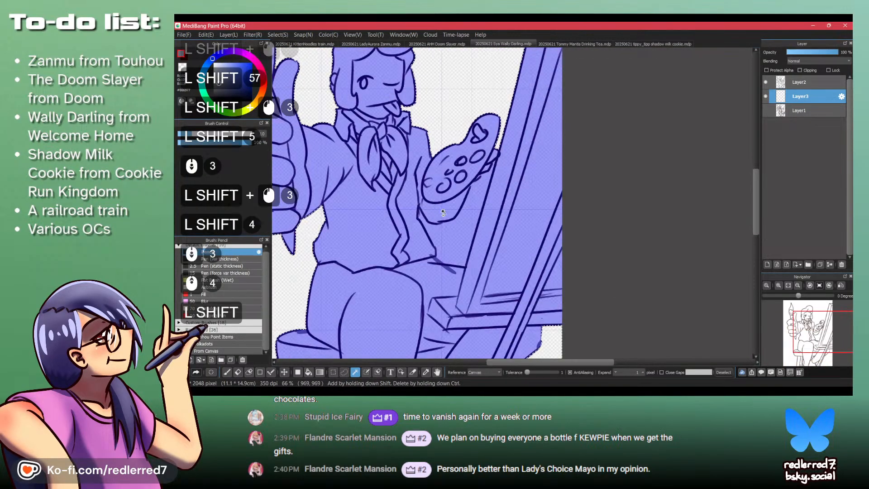
pyautogui.keyDown('shift'); pyautogui.click(451, 222); pyautogui.keyUp('shift')
pyautogui.scroll(-2, 456, 225)
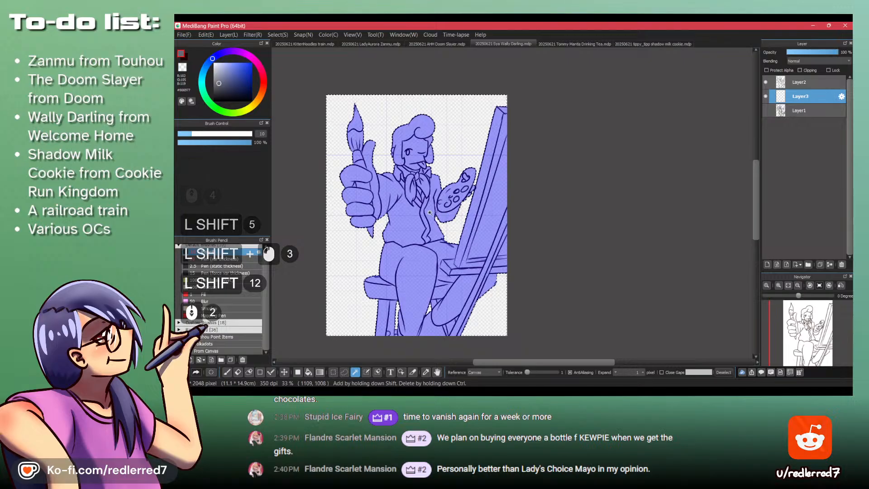
# - Invert the selection to cover the figure, stool and easel instead of the background
pyautogui.click(176, 207)
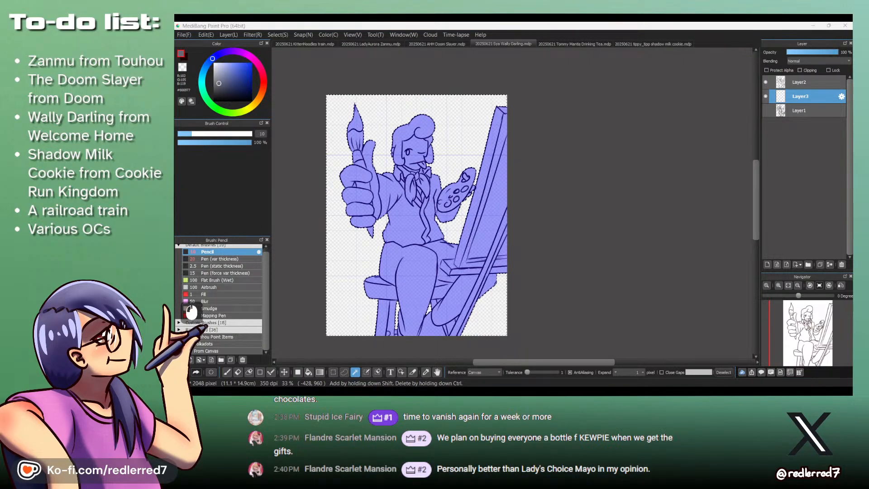
pyautogui.click(452, 35)
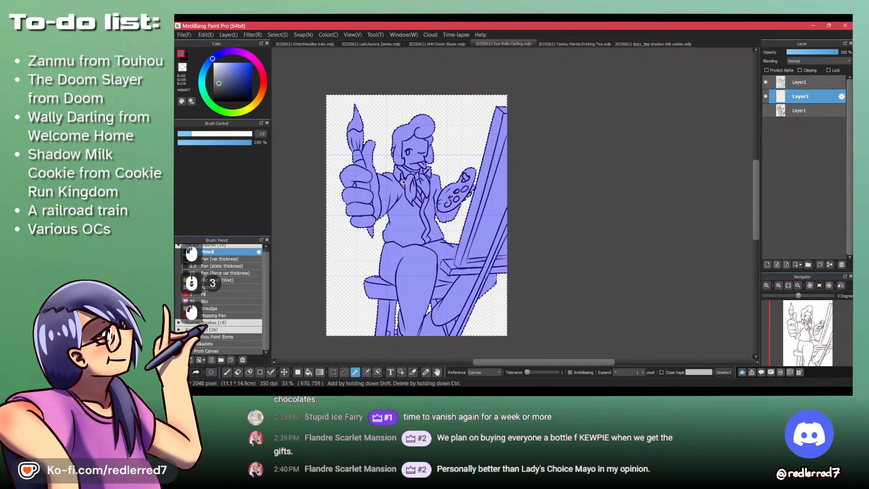
pyautogui.scroll(3, 403, 183)
pyautogui.hotkey('ctrl', 'shift', 'i')
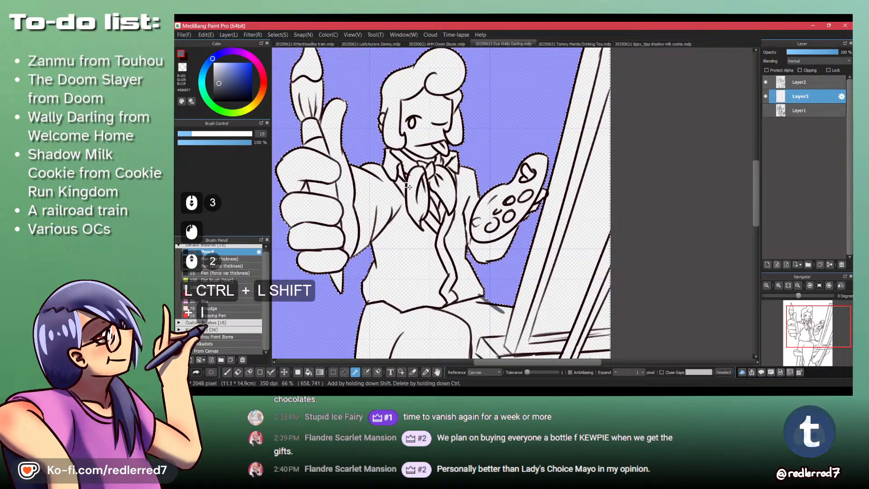
# - Fill the selected silhouette with grey on Layer3 using a filled rectangle over the whole canvas, and clear the selection
pyautogui.scroll(-3, 672, 166)
pyautogui.press('f')
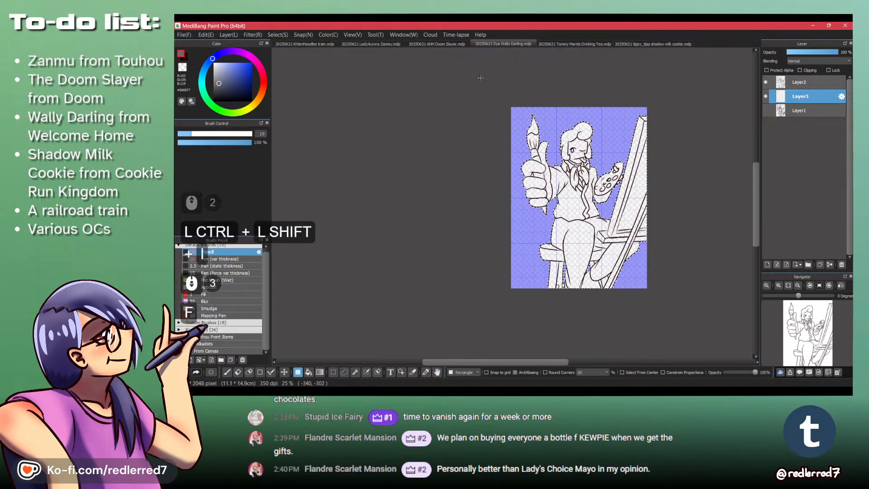
pyautogui.moveTo(481, 81); pyautogui.dragTo(677, 308)
pyautogui.scroll(3, 615, 233)
pyautogui.hotkey('ctrl', 'shift', 'a')
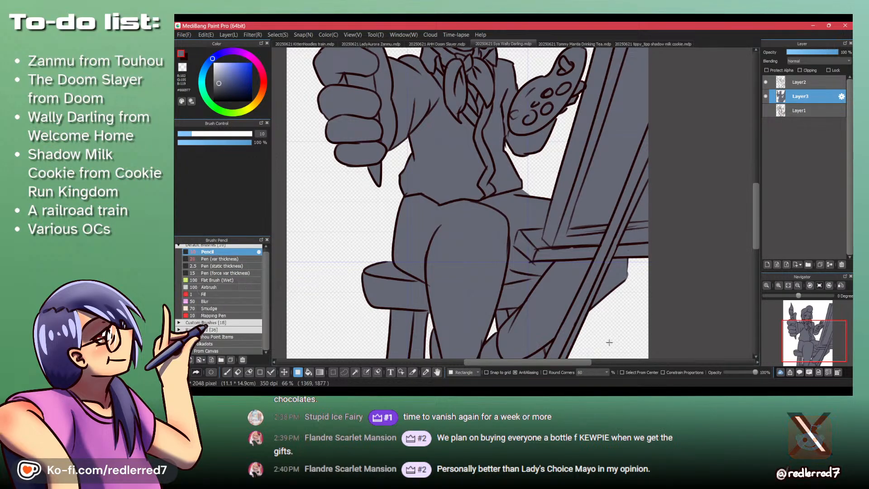
# - Trim the grey spilling past the outlined corner below the easel ledge on Layer3 using the transparent Pencil
pyautogui.press('p')
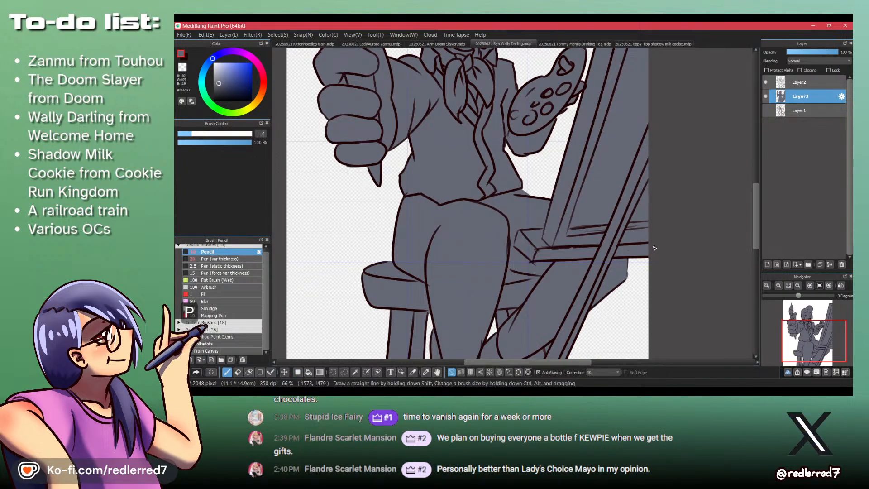
pyautogui.moveTo(638, 261); pyautogui.dragTo(522, 232)
pyautogui.press('z')
pyautogui.keyDown('shift'); pyautogui.click(522, 233); pyautogui.keyUp('shift')
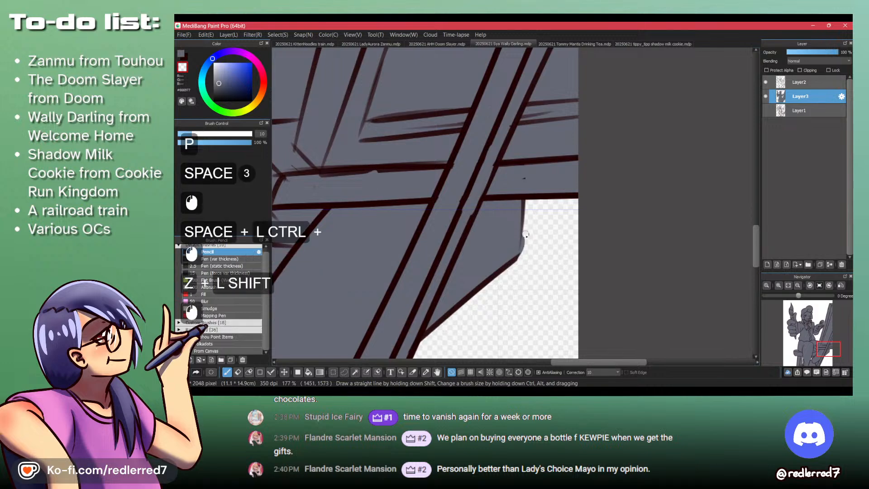
pyautogui.hotkey('ctrl', 'space')
pyautogui.moveTo(525, 192); pyautogui.dragTo(489, 297)
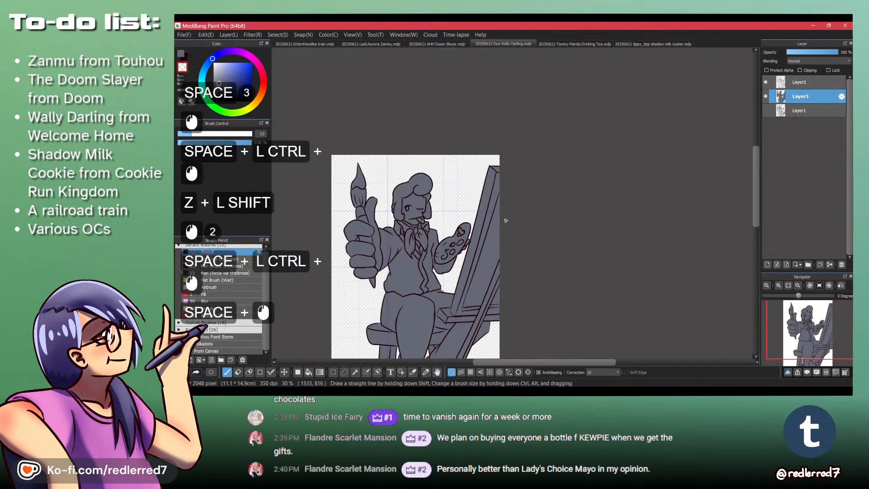
# - Tidy the overshooting line ends at the easel's upper corner on Layer2 with the transparent Pencil
pyautogui.moveTo(500, 178); pyautogui.dragTo(483, 102)
pyautogui.hotkey('shift', 'z')
pyautogui.moveTo(489, 144); pyautogui.dragTo(487, 140)
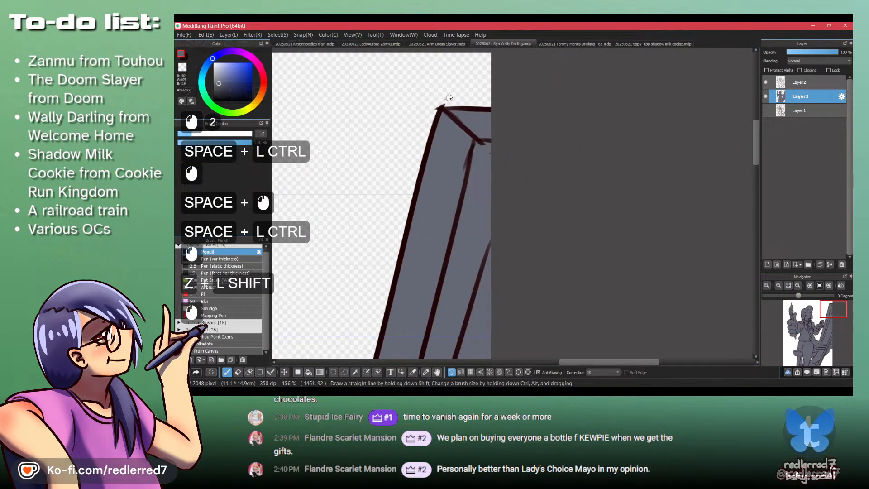
pyautogui.click(818, 82)
pyautogui.moveTo(433, 106)
pyautogui.mouseDown()
pyautogui.moveTo(453, 85)
pyautogui.moveTo(443, 99)
pyautogui.mouseUp()
pyautogui.hotkey('shift', 'z')
pyautogui.hotkey('ctrl', 'z')
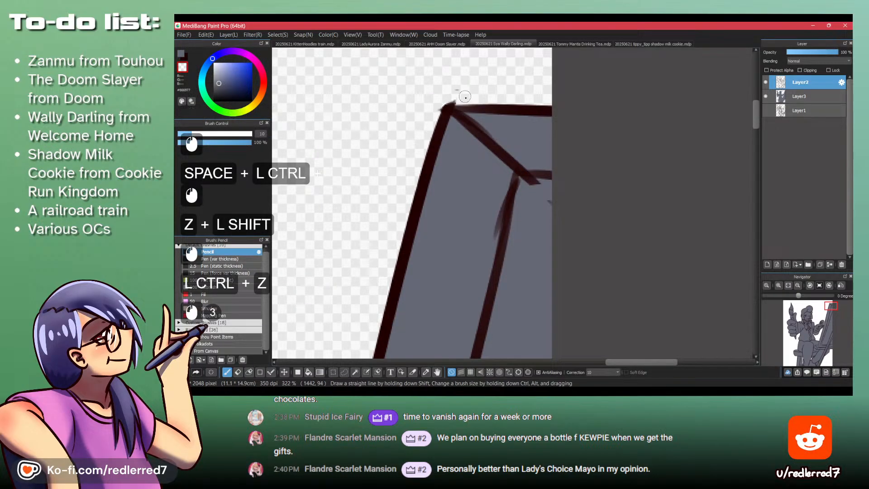
# - Erase the leftover grey outside the easel's upper corner on Layer3
pyautogui.click(800, 96)
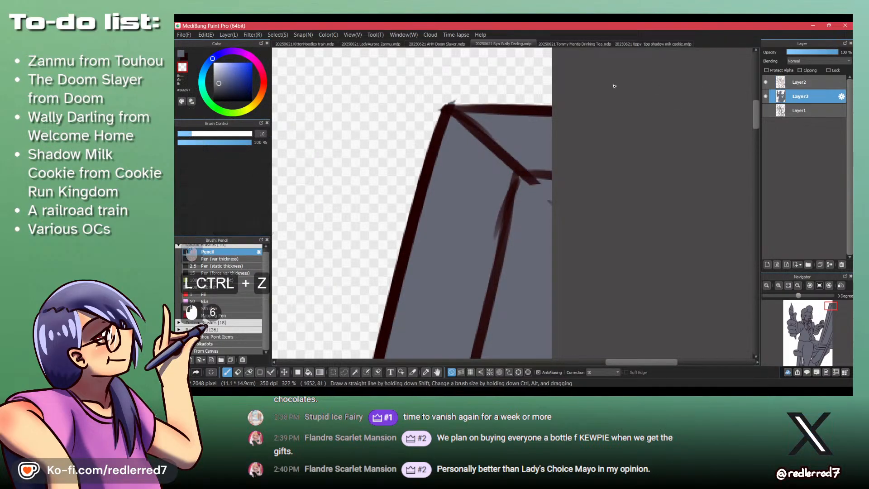
pyautogui.moveTo(460, 132); pyautogui.dragTo(475, 114)
pyautogui.moveTo(454, 85); pyautogui.dragTo(430, 92)
pyautogui.moveTo(437, 87); pyautogui.dragTo(416, 129)
# - Clean up the lines on Layer2 where the fingertips behind the palette overlap the easel edge, using the transparent Pencil
pyautogui.moveTo(430, 63); pyautogui.dragTo(403, 143)
pyautogui.moveTo(369, 183); pyautogui.dragTo(539, 190)
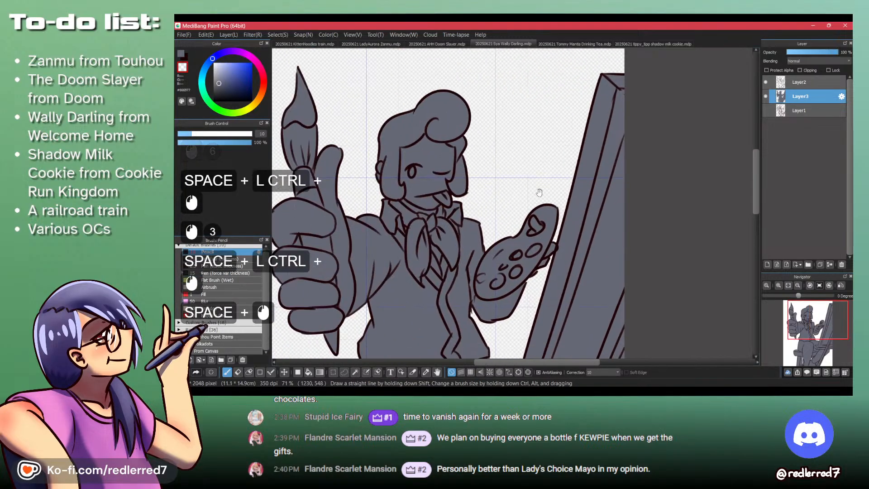
pyautogui.moveTo(564, 249); pyautogui.dragTo(606, 197)
pyautogui.click(796, 84)
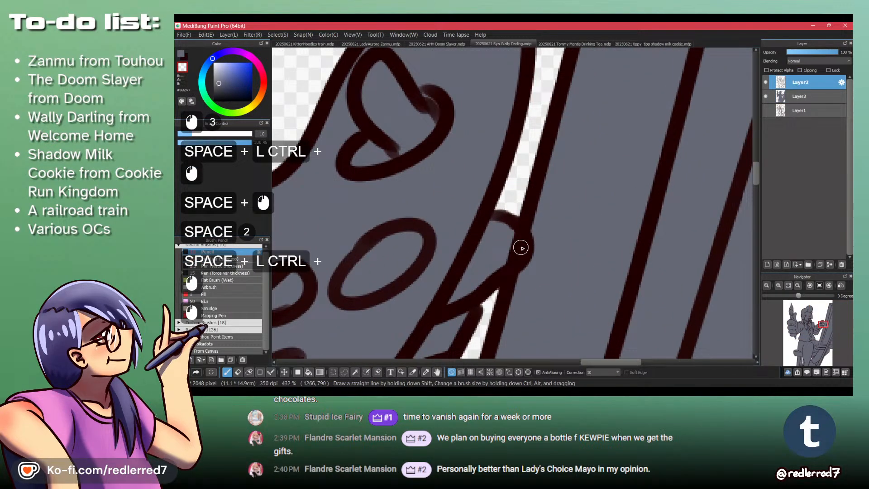
pyautogui.moveTo(504, 235)
pyautogui.mouseDown()
pyautogui.moveTo(517, 249)
pyautogui.moveTo(491, 268)
pyautogui.moveTo(501, 271)
pyautogui.mouseUp()
pyautogui.moveTo(475, 305); pyautogui.dragTo(508, 254)
pyautogui.moveTo(498, 290)
pyautogui.mouseDown()
pyautogui.moveTo(513, 254)
pyautogui.moveTo(509, 221)
pyautogui.mouseUp()
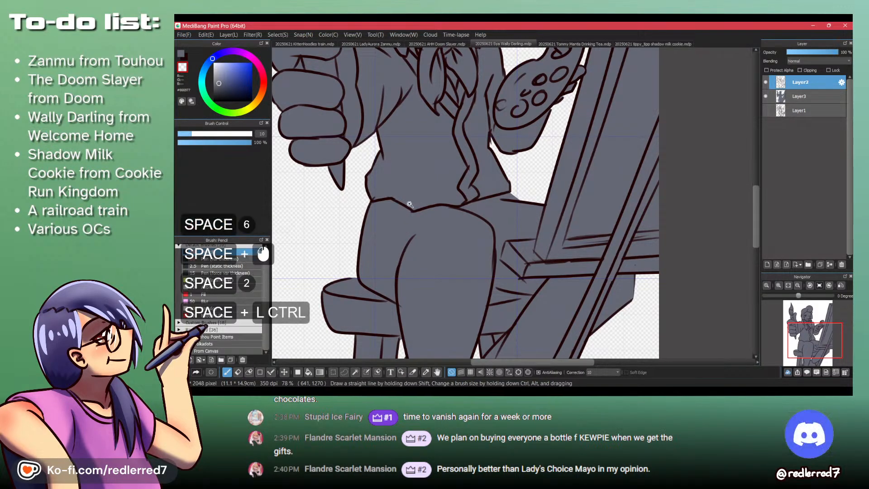
# - Cover stray line ends at the waist and between the trouser leg and raised foot with the grey Pencil on Layer2
pyautogui.moveTo(509, 219); pyautogui.dragTo(340, 192)
pyautogui.click(341, 172)
pyautogui.moveTo(386, 157); pyautogui.dragTo(399, 231)
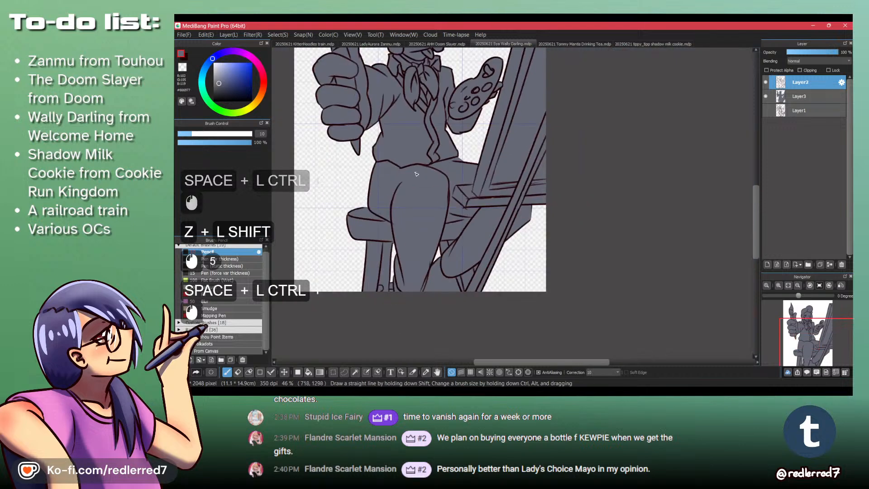
pyautogui.moveTo(414, 273); pyautogui.dragTo(446, 217)
pyautogui.click(467, 221)
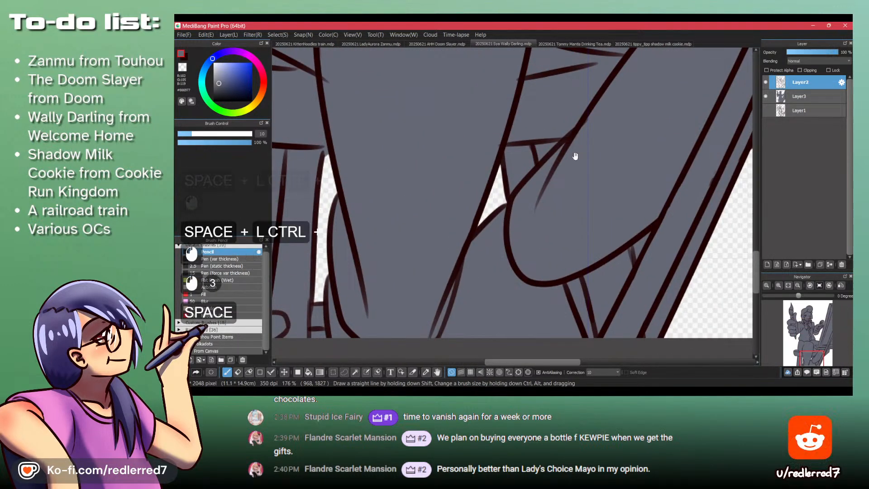
# - Paint over the overshooting and doubled line ends around the easel ledge's corner in grey on Layer2
pyautogui.moveTo(574, 156); pyautogui.dragTo(462, 249)
pyautogui.click(458, 257)
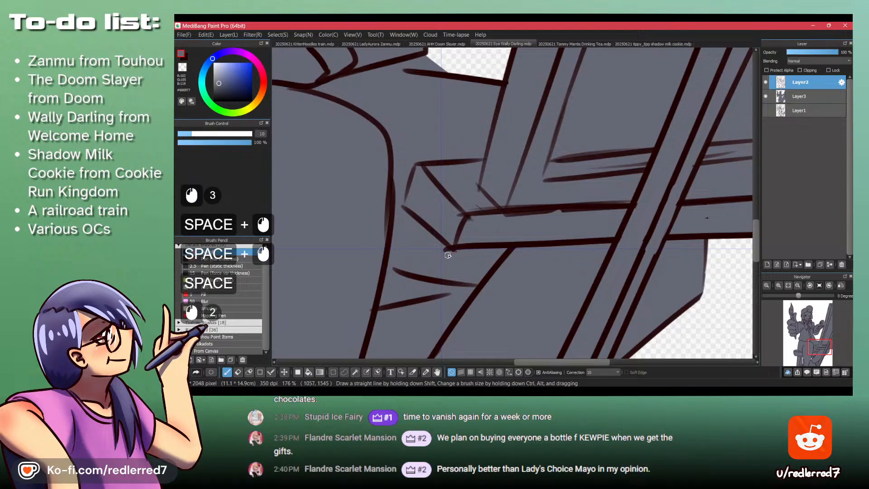
pyautogui.click(443, 250)
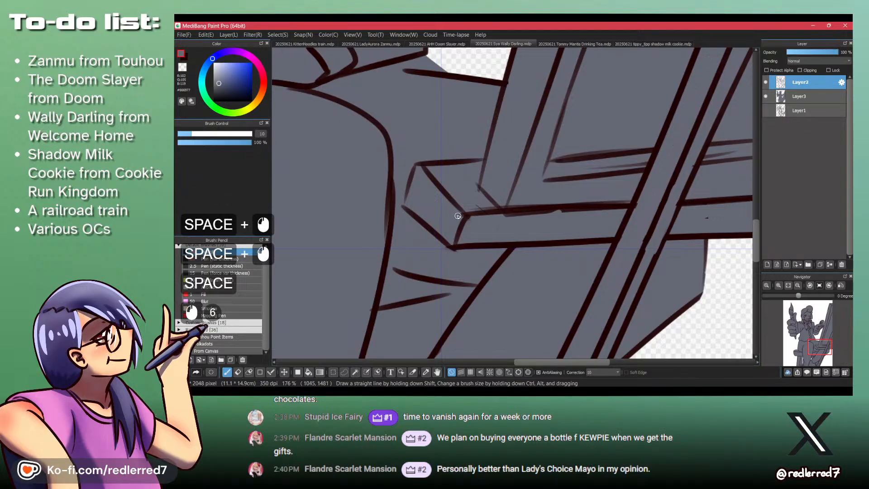
pyautogui.moveTo(460, 212)
pyautogui.mouseDown()
pyautogui.moveTo(477, 205)
pyautogui.moveTo(476, 181)
pyautogui.mouseUp()
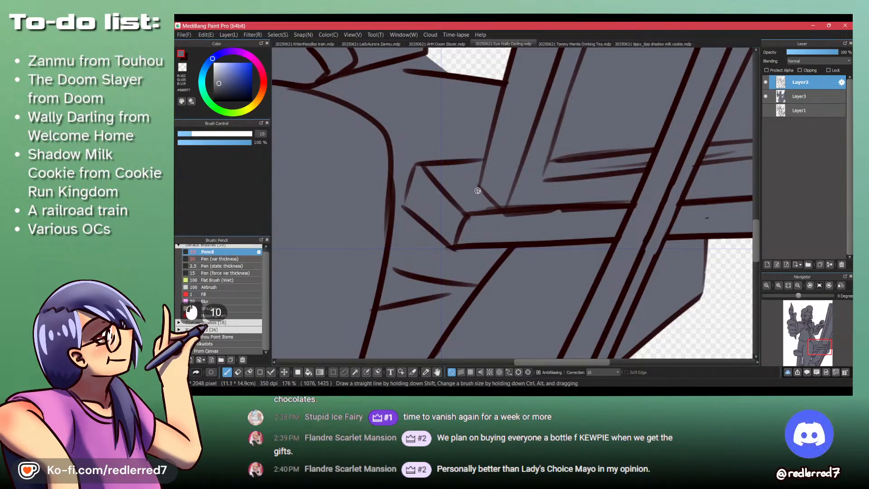
pyautogui.moveTo(513, 212); pyautogui.dragTo(590, 211)
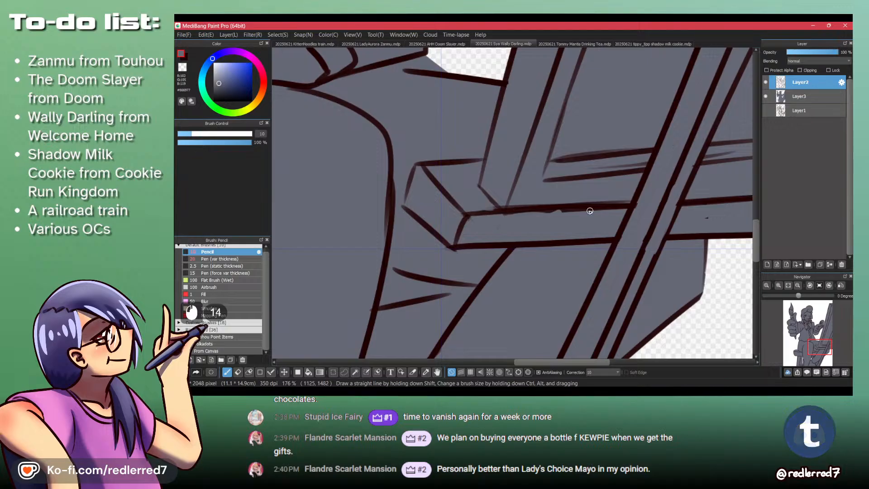
# - Close the canvas's lower corner line in dark brown and erase the doubled strokes beside the easel leg on Layer2
pyautogui.moveTo(511, 218)
pyautogui.mouseDown()
pyautogui.moveTo(484, 240)
pyautogui.moveTo(473, 221)
pyautogui.moveTo(462, 230)
pyautogui.moveTo(468, 218)
pyautogui.mouseUp()
pyautogui.hotkey('shift', 'z')
pyautogui.press('x')
pyautogui.hotkey('shift', 'z')
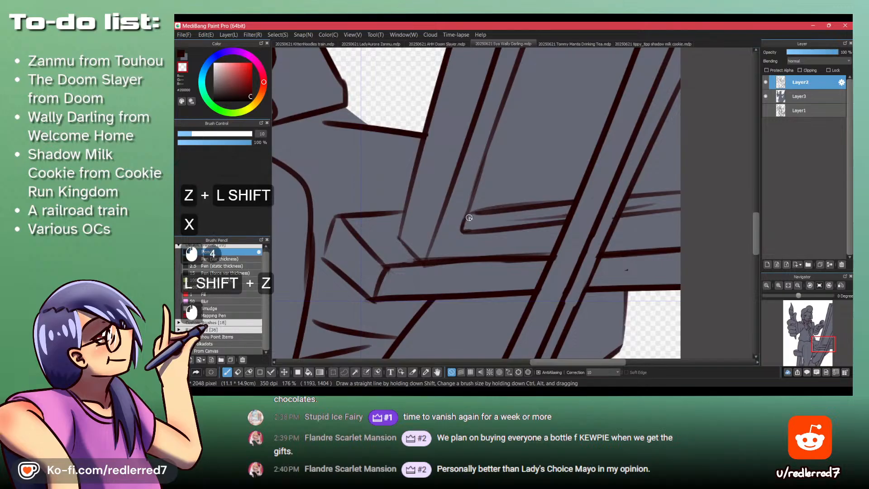
pyautogui.moveTo(567, 215)
pyautogui.mouseDown()
pyautogui.moveTo(481, 219)
pyautogui.moveTo(525, 216)
pyautogui.moveTo(490, 222)
pyautogui.mouseUp()
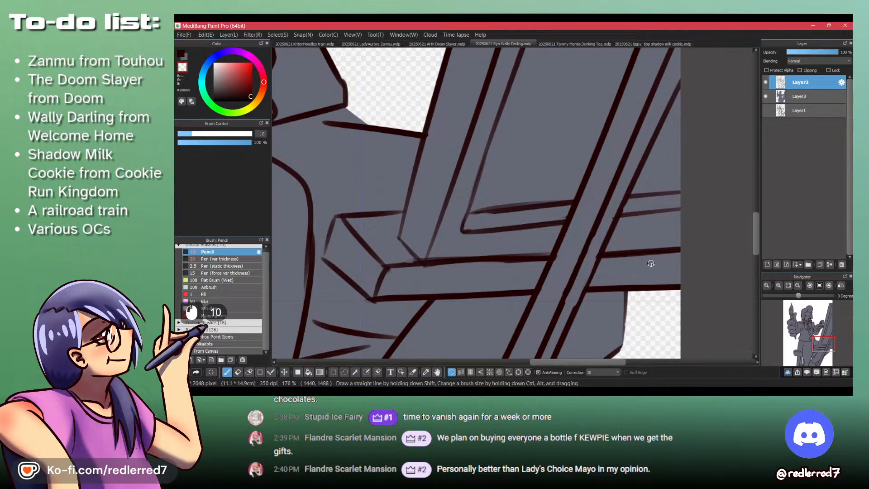
# - Erase stray line ends along the upper part of the easel on Layer2 with the transparent Pencil
pyautogui.moveTo(666, 249); pyautogui.dragTo(446, 262)
pyautogui.moveTo(468, 149); pyautogui.dragTo(514, 317)
pyautogui.moveTo(486, 199); pyautogui.dragTo(506, 294)
pyautogui.moveTo(471, 134); pyautogui.dragTo(487, 207)
pyautogui.moveTo(461, 118); pyautogui.dragTo(506, 271)
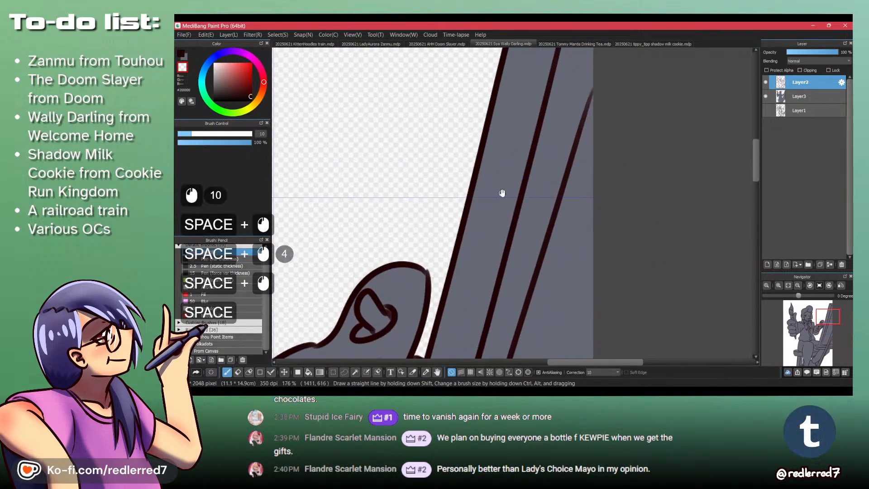
pyautogui.moveTo(520, 159); pyautogui.dragTo(482, 227)
pyautogui.moveTo(499, 140); pyautogui.dragTo(496, 190)
pyautogui.moveTo(525, 104)
pyautogui.mouseDown()
pyautogui.moveTo(516, 132)
pyautogui.moveTo(525, 103)
pyautogui.moveTo(559, 117)
pyautogui.moveTo(564, 104)
pyautogui.moveTo(557, 148)
pyautogui.mouseUp()
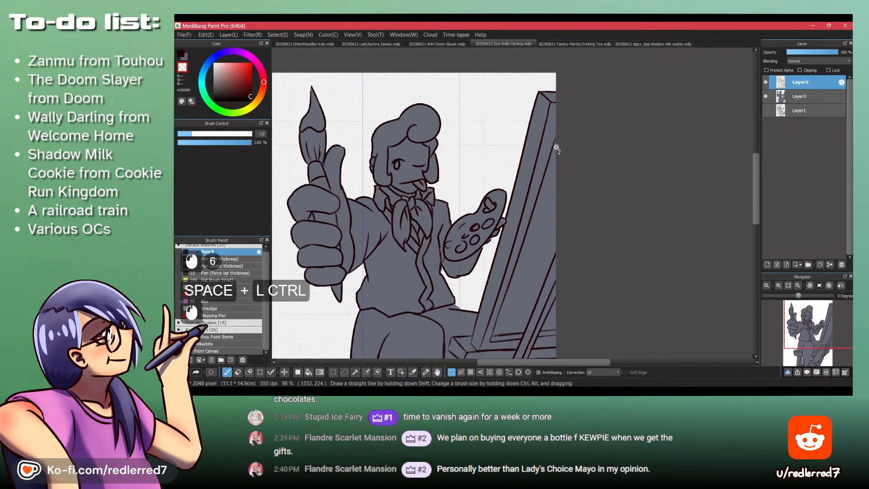
# - Undo the last erasing strokes on the jacket and tie lines of Layer2
pyautogui.moveTo(425, 235); pyautogui.dragTo(522, 184)
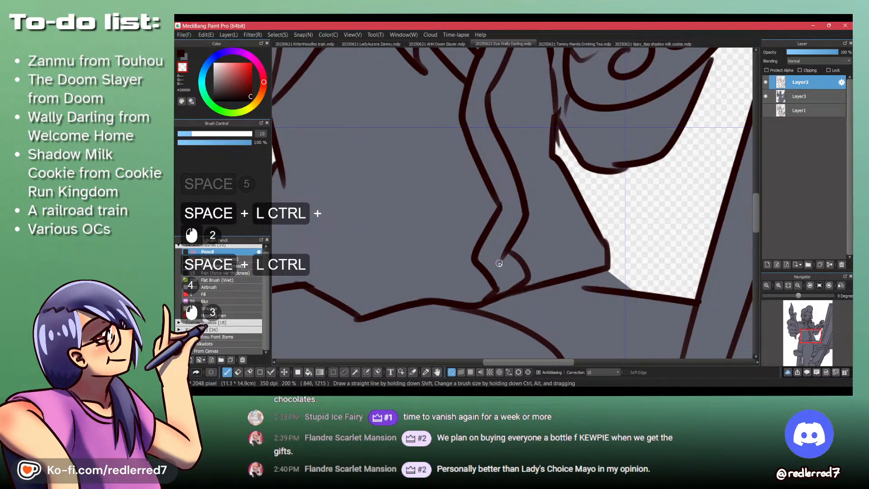
pyautogui.moveTo(508, 130); pyautogui.dragTo(528, 234)
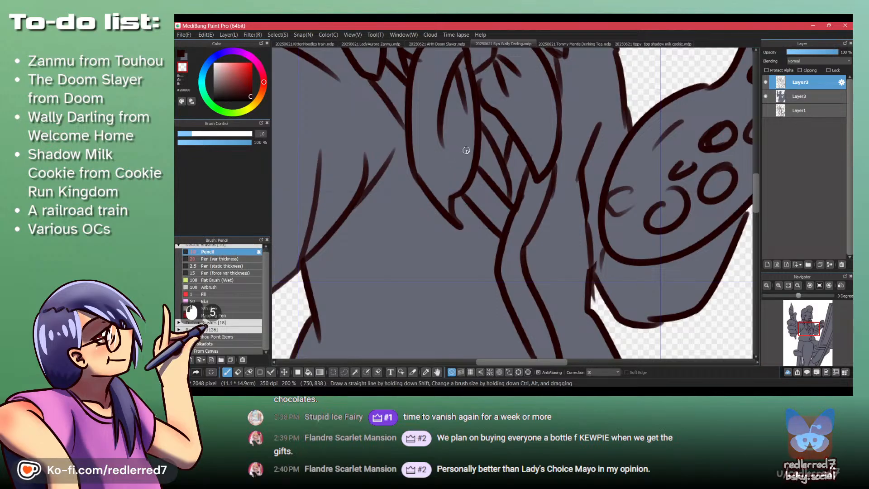
pyautogui.hotkey('ctrl', 'z')
pyautogui.hotkey('ctrl', 'z')
pyautogui.hotkey('ctrl', 'z')
pyautogui.hotkey('ctrl', 'z')
pyautogui.hotkey('ctrl', 'z')
pyautogui.hotkey('ctrl', 'z')
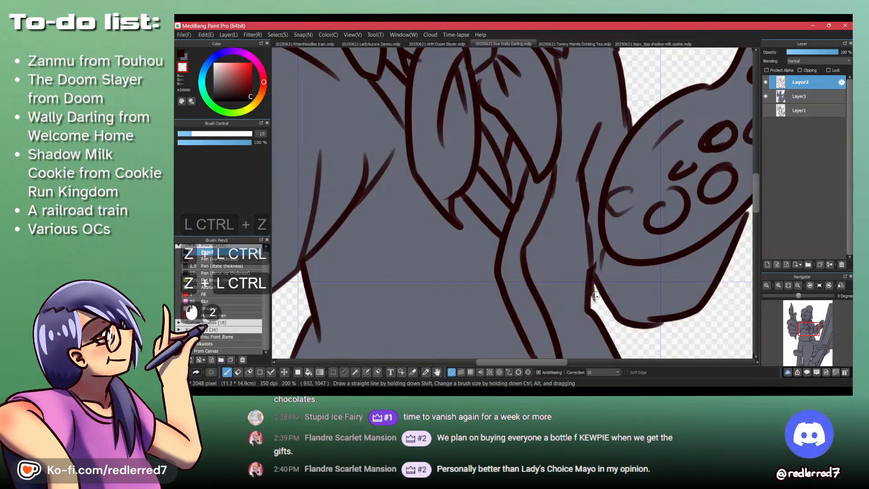
# - Erase the stray line end on the jacket edge on Layer2 and the sliver beside the sleeve on Layer3
pyautogui.moveTo(595, 277); pyautogui.dragTo(594, 294)
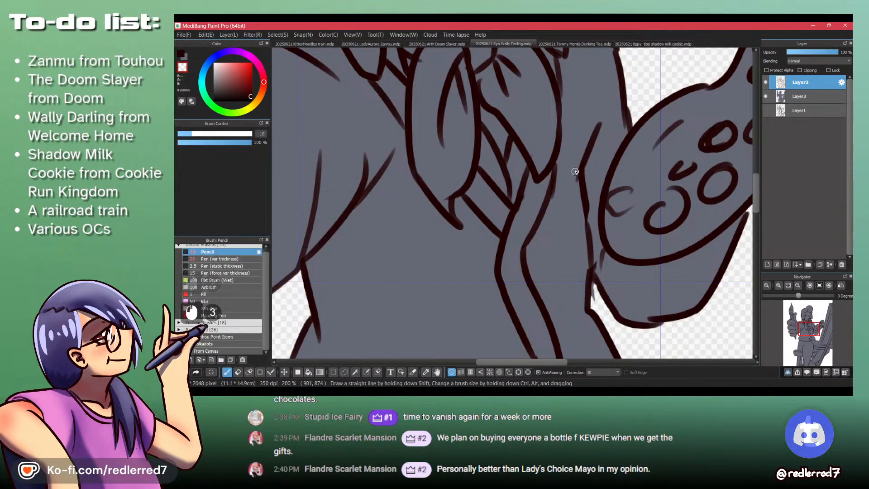
pyautogui.moveTo(574, 172); pyautogui.dragTo(574, 204)
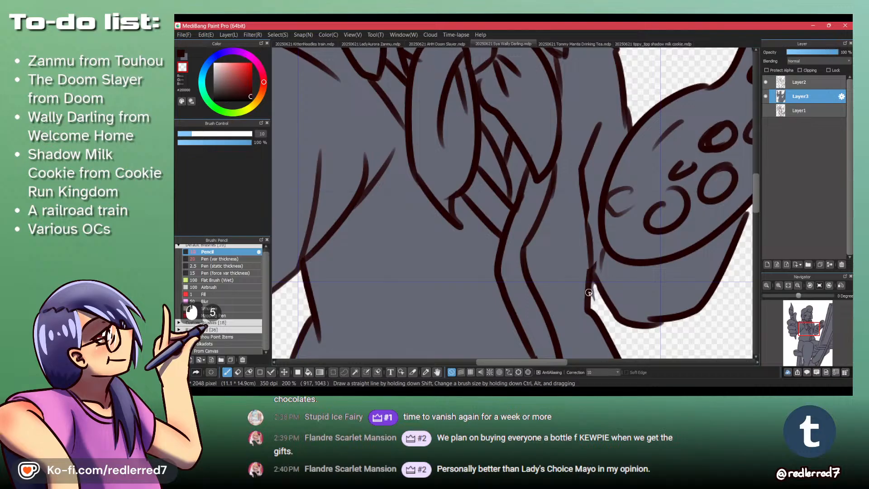
pyautogui.moveTo(594, 283)
pyautogui.mouseDown()
pyautogui.moveTo(595, 301)
pyautogui.moveTo(597, 293)
pyautogui.mouseUp()
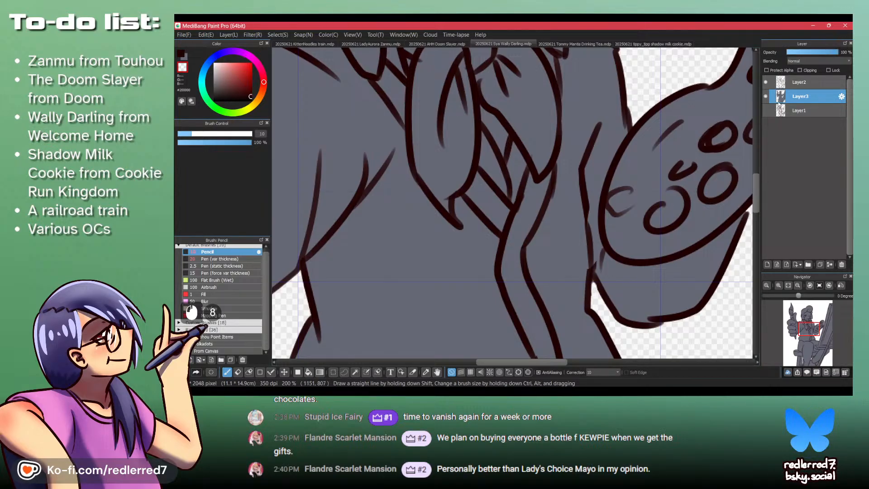
# - Erase the stray line end on the outer edge of the thumbs-up fist on Layer2 with the transparent Pencil
pyautogui.click(797, 82)
pyautogui.moveTo(329, 200); pyautogui.dragTo(533, 258)
pyautogui.moveTo(387, 92); pyautogui.dragTo(470, 267)
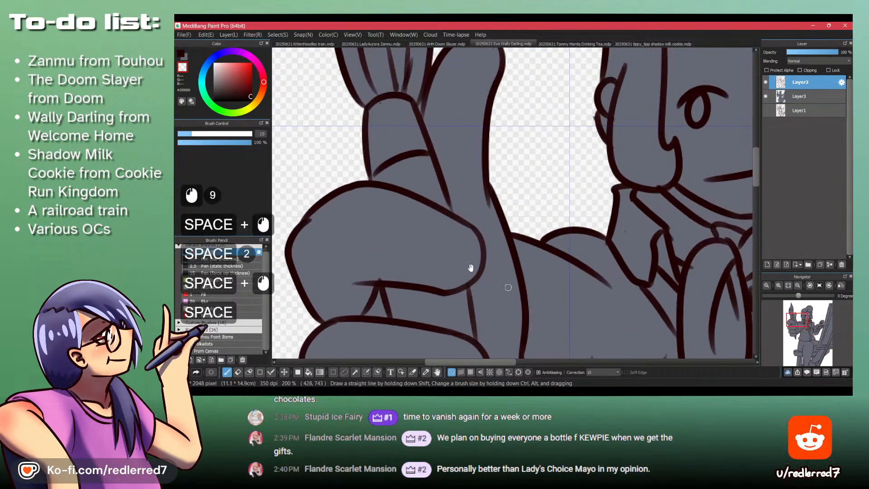
pyautogui.moveTo(315, 219); pyautogui.dragTo(306, 225)
pyautogui.hotkey('ctrl', 'z')
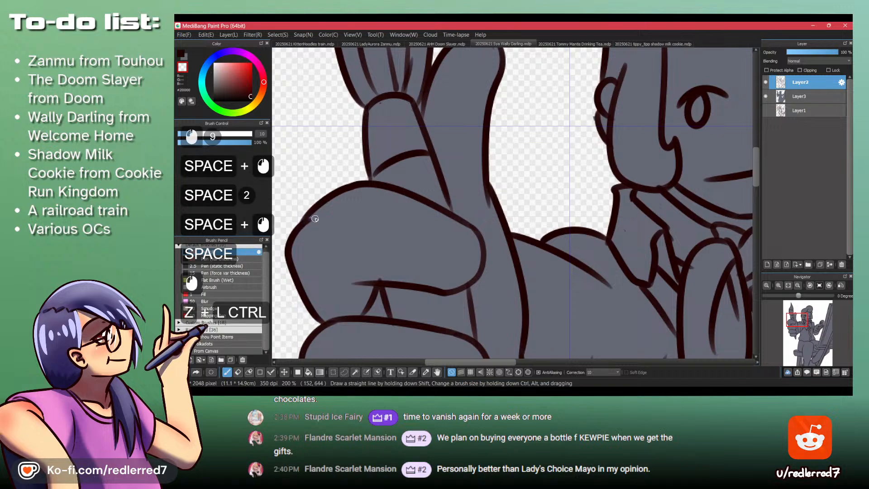
pyautogui.click(311, 222)
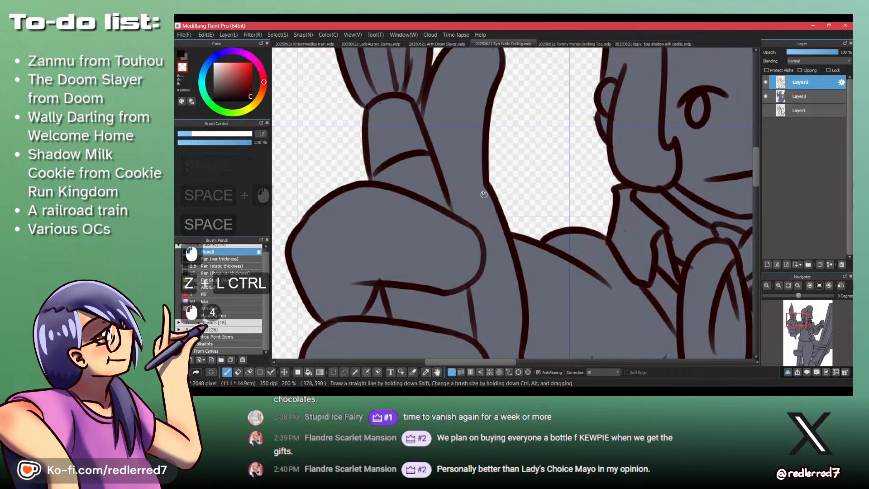
# - Erase the grey spill in the narrow gap between the paintbrush and the raised thumb on Layer3
pyautogui.moveTo(472, 57); pyautogui.dragTo(475, 160)
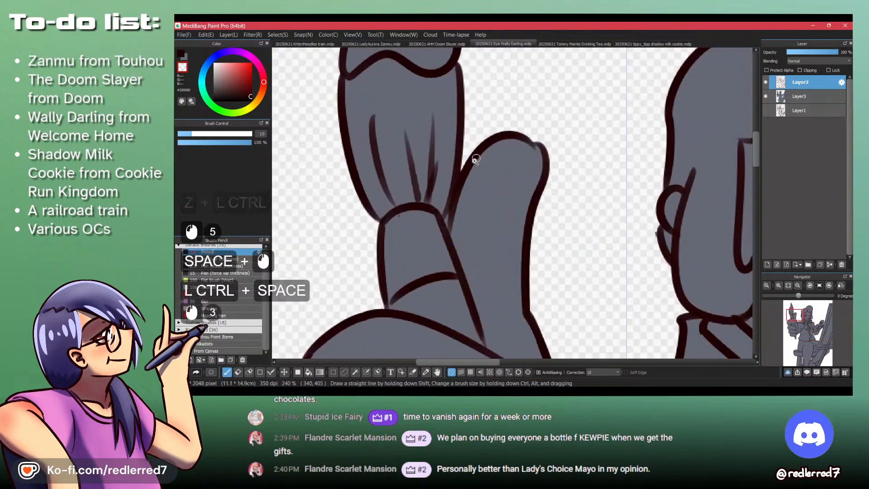
pyautogui.click(797, 104)
pyautogui.hotkey('shift', 'z')
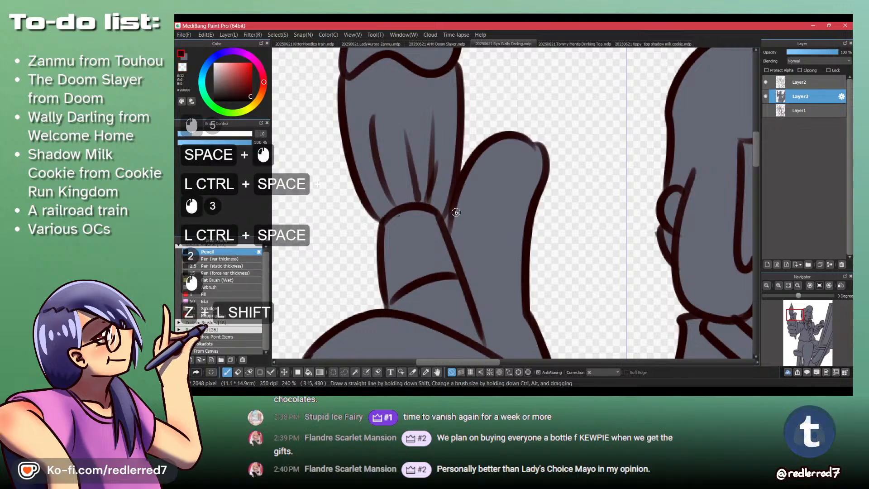
pyautogui.click(447, 213)
pyautogui.hotkey('shift', 'z')
pyautogui.hotkey('ctrl', 'z')
pyautogui.moveTo(447, 211)
pyautogui.mouseDown()
pyautogui.moveTo(452, 193)
pyautogui.moveTo(444, 222)
pyautogui.mouseUp()
pyautogui.click(444, 221)
# - Erase stray line ends around the curled fingers of the fist on Layer2
pyautogui.click(800, 82)
pyautogui.moveTo(454, 110); pyautogui.dragTo(487, 273)
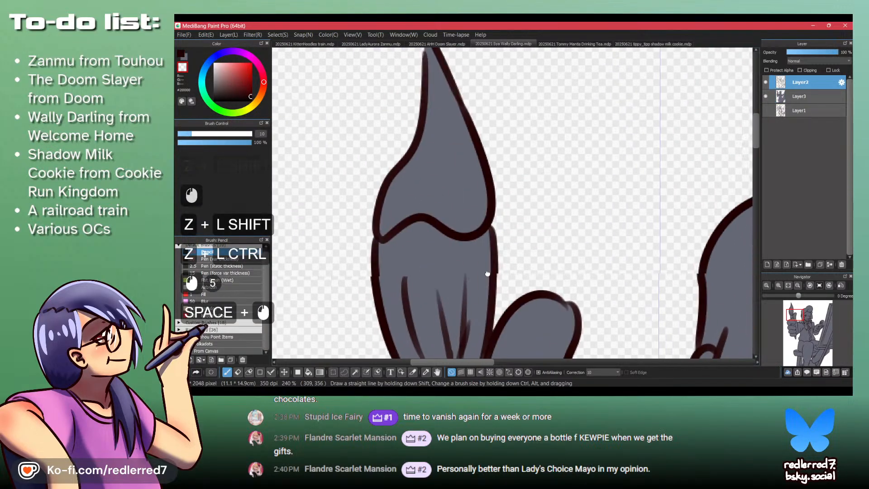
pyautogui.hotkey('shift', 'z')
pyautogui.moveTo(422, 245); pyautogui.dragTo(424, 280)
pyautogui.moveTo(434, 324); pyautogui.dragTo(441, 184)
pyautogui.moveTo(451, 299); pyautogui.dragTo(445, 234)
pyautogui.moveTo(429, 175)
pyautogui.keyDown('ctrl'); pyautogui.mouseDown()
pyautogui.moveTo(427, 81)
pyautogui.moveTo(443, 181)
pyautogui.mouseUp(); pyautogui.keyUp('ctrl')
pyautogui.moveTo(419, 115); pyautogui.dragTo(439, 114)
pyautogui.hotkey('shift', 'z')
pyautogui.hotkey('ctrl', 'z')
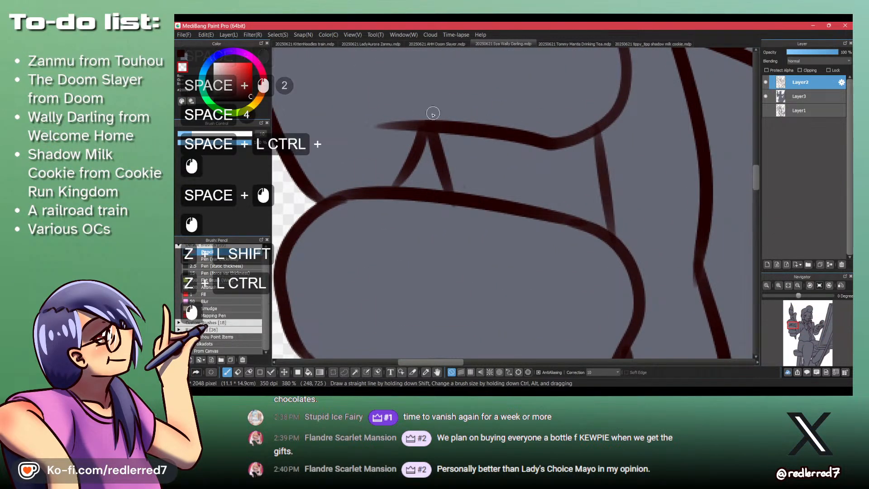
pyautogui.keyDown('ctrl'); pyautogui.moveTo(447, 172); pyautogui.dragTo(453, 252); pyautogui.keyUp('ctrl')
pyautogui.moveTo(485, 300); pyautogui.dragTo(462, 228)
pyautogui.keyDown('ctrl'); pyautogui.moveTo(442, 261); pyautogui.dragTo(447, 195); pyautogui.keyUp('ctrl')
pyautogui.moveTo(441, 227); pyautogui.dragTo(415, 227)
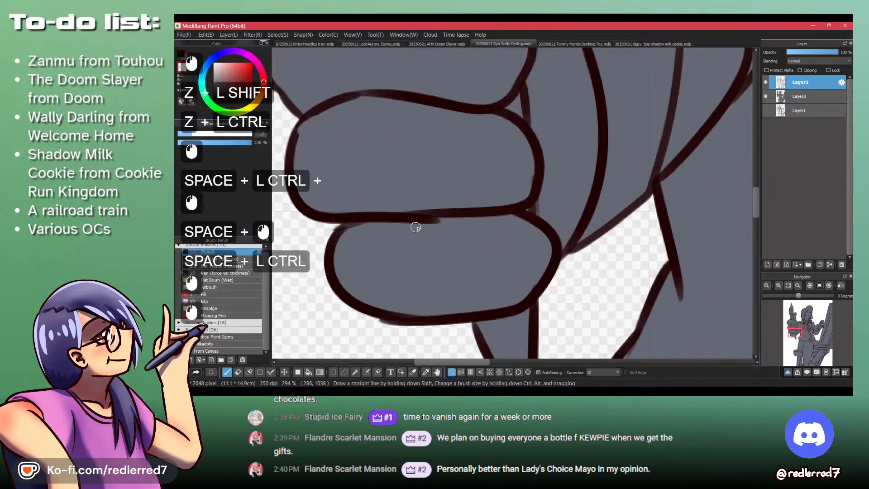
pyautogui.moveTo(471, 221)
pyautogui.keyDown('ctrl'); pyautogui.mouseDown()
pyautogui.moveTo(467, 168)
pyautogui.moveTo(448, 260)
pyautogui.mouseUp(); pyautogui.keyUp('ctrl')
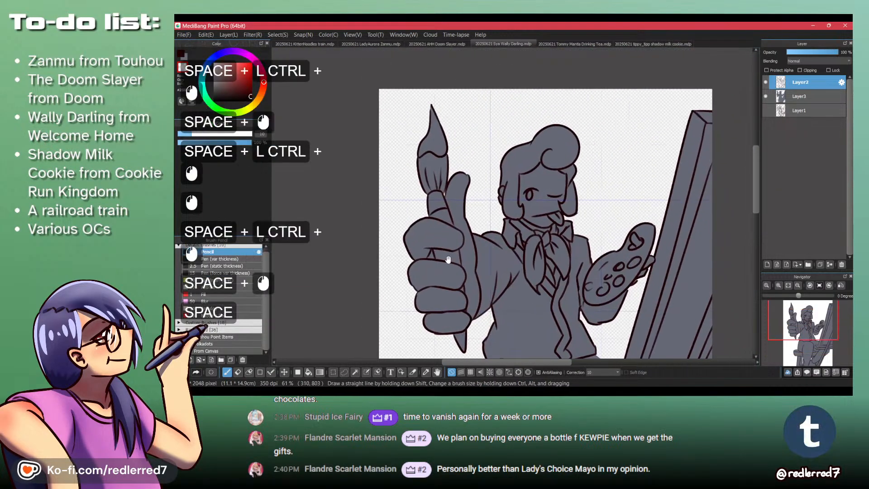
# - Erase the stray line end at the lower corner of the hair beside the tongue on Layer2, checking Layer3 as well
pyautogui.moveTo(511, 154)
pyautogui.keyDown('ctrl'); pyautogui.mouseDown()
pyautogui.moveTo(549, 92)
pyautogui.moveTo(566, 111)
pyautogui.moveTo(569, 138)
pyautogui.moveTo(491, 184)
pyautogui.moveTo(490, 56)
pyautogui.moveTo(516, 175)
pyautogui.moveTo(539, 196)
pyautogui.mouseUp(); pyautogui.keyUp('ctrl')
pyautogui.hotkey('shift', 'z')
pyautogui.keyDown('ctrl'); pyautogui.moveTo(545, 176); pyautogui.dragTo(547, 278); pyautogui.keyUp('ctrl')
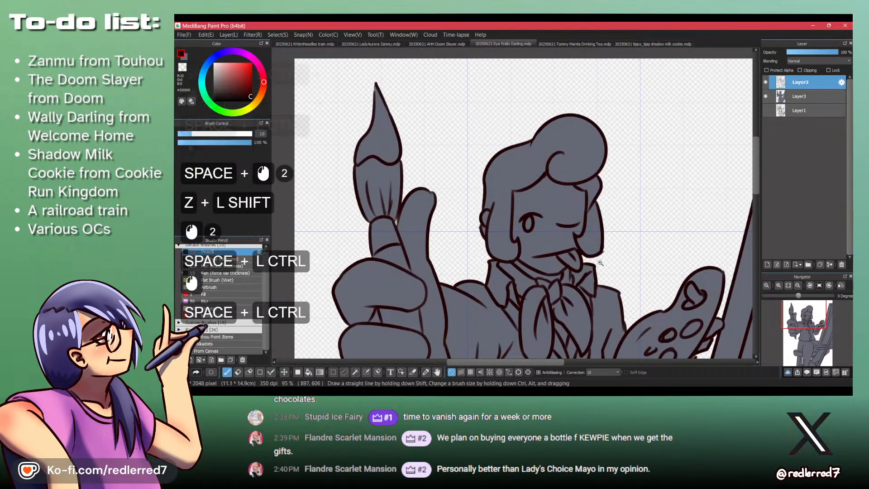
pyautogui.keyDown('ctrl'); pyautogui.moveTo(592, 263); pyautogui.dragTo(652, 140); pyautogui.keyUp('ctrl')
pyautogui.hotkey('shift', 'z')
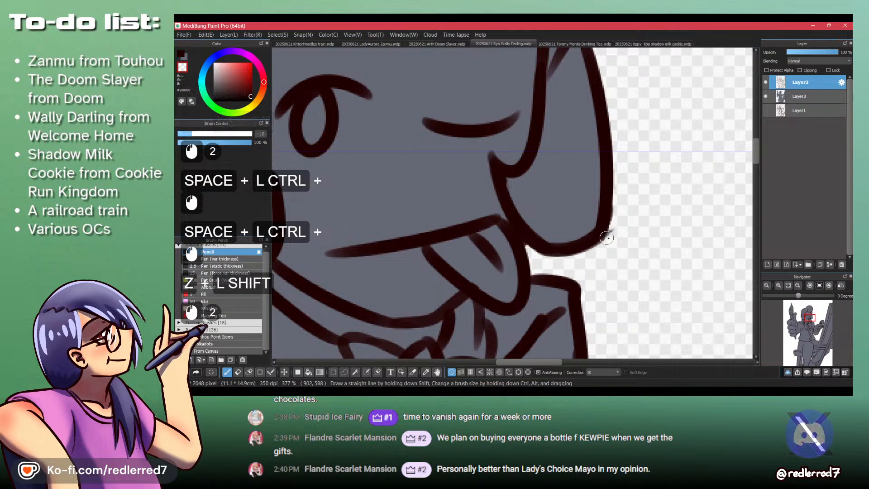
pyautogui.moveTo(606, 237); pyautogui.dragTo(583, 259)
pyautogui.click(799, 97)
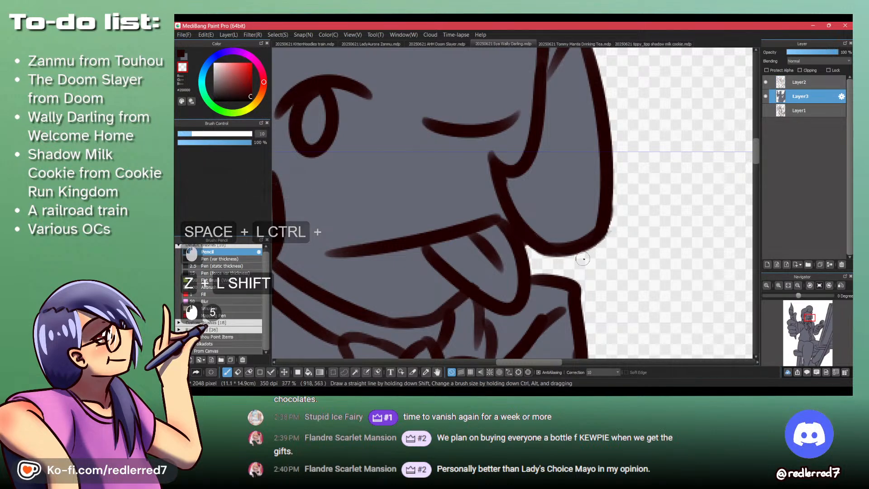
pyautogui.click(799, 81)
pyautogui.keyDown('ctrl'); pyautogui.moveTo(572, 194); pyautogui.dragTo(564, 219); pyautogui.keyUp('ctrl')
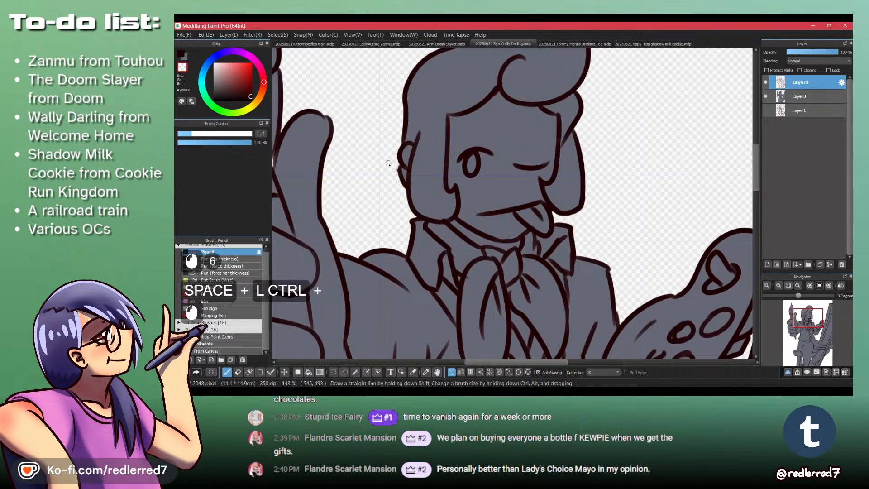
# - Erase the grey sliver beside the ear on Layer3 and trim the stray line end there on Layer2
pyautogui.keyDown('ctrl'); pyautogui.moveTo(404, 192); pyautogui.dragTo(398, 131); pyautogui.keyUp('ctrl')
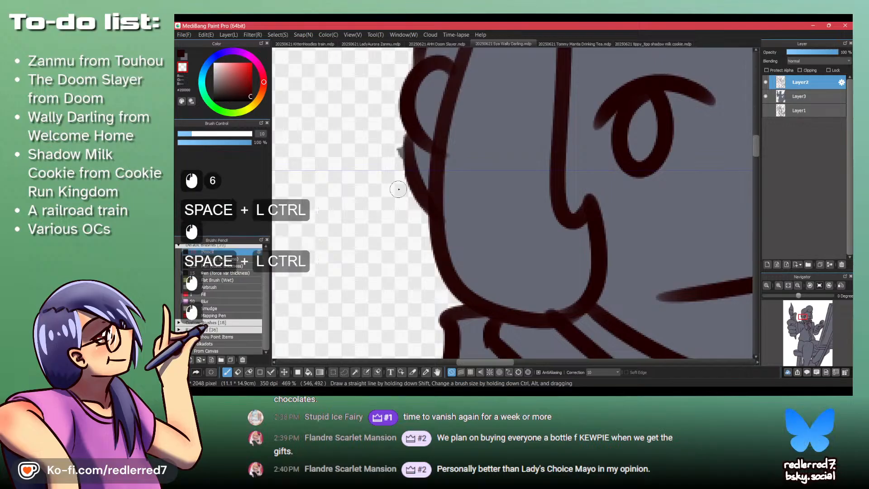
pyautogui.hotkey('ctrl', 'z')
pyautogui.click(813, 100)
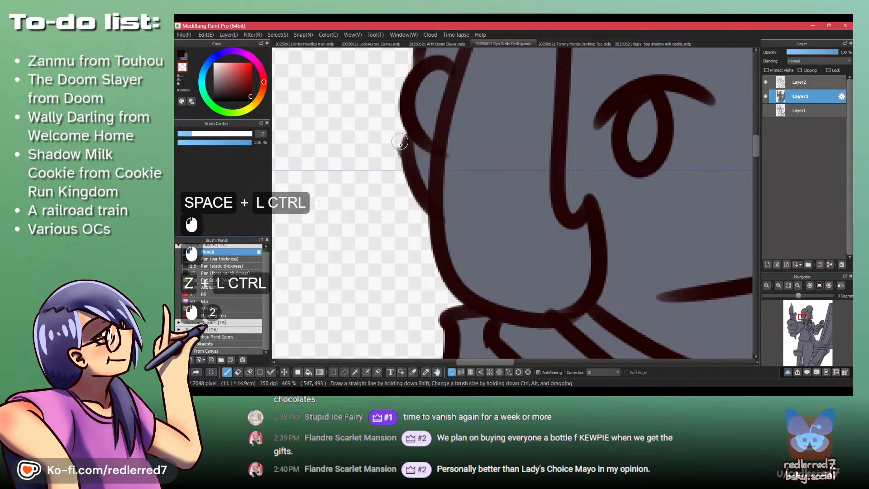
pyautogui.click(771, 83)
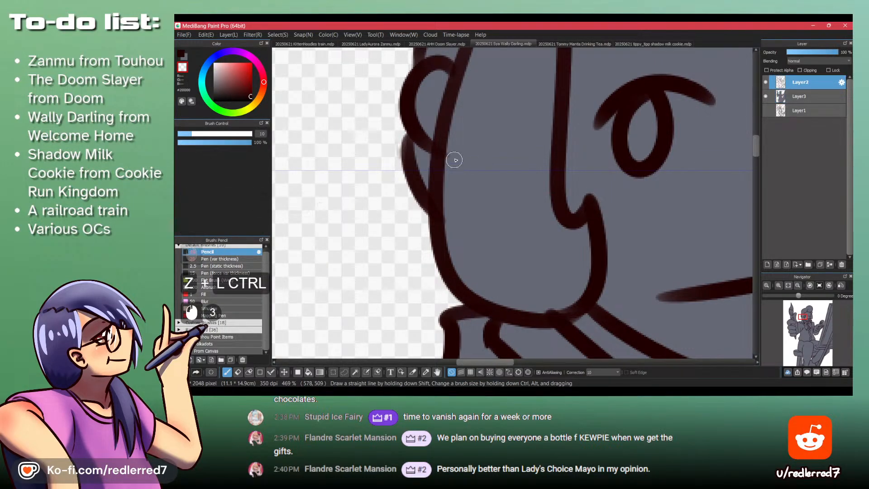
# - Examine the whole drawing, the raised hand, the face and the palette for leftover stray lines
pyautogui.keyDown('ctrl'); pyautogui.moveTo(460, 186); pyautogui.dragTo(568, 258); pyautogui.keyUp('ctrl')
pyautogui.moveTo(563, 203); pyautogui.dragTo(484, 242)
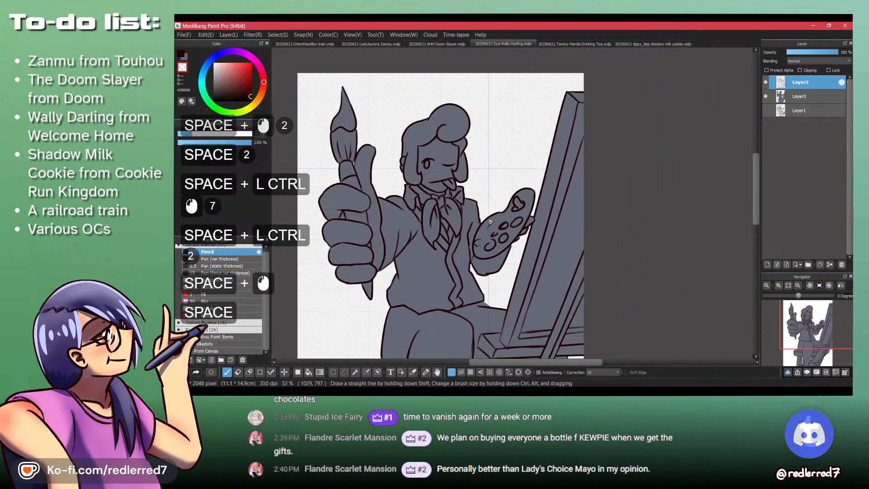
pyautogui.keyDown('ctrl'); pyautogui.moveTo(474, 212); pyautogui.dragTo(550, 195); pyautogui.keyUp('ctrl')
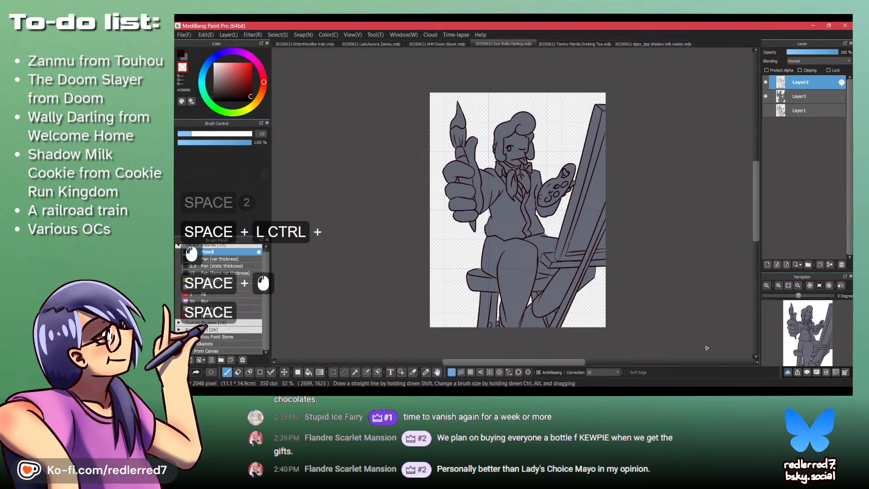
pyautogui.moveTo(494, 391)
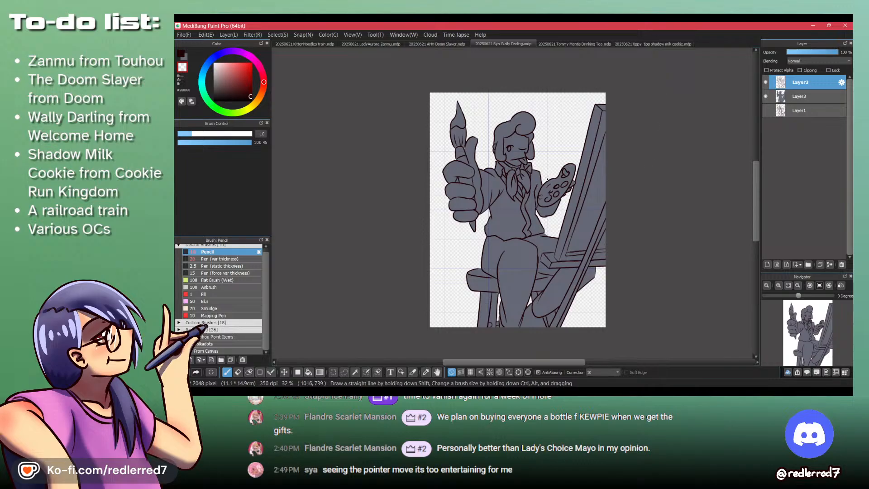
pyautogui.scroll(1, 546, 178)
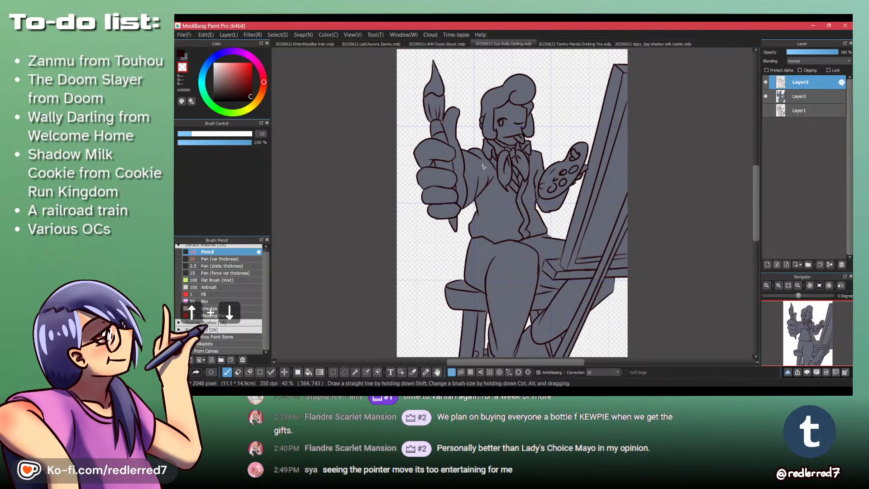
pyautogui.moveTo(494, 184); pyautogui.dragTo(415, 218)
pyautogui.moveTo(423, 146); pyautogui.dragTo(419, 223)
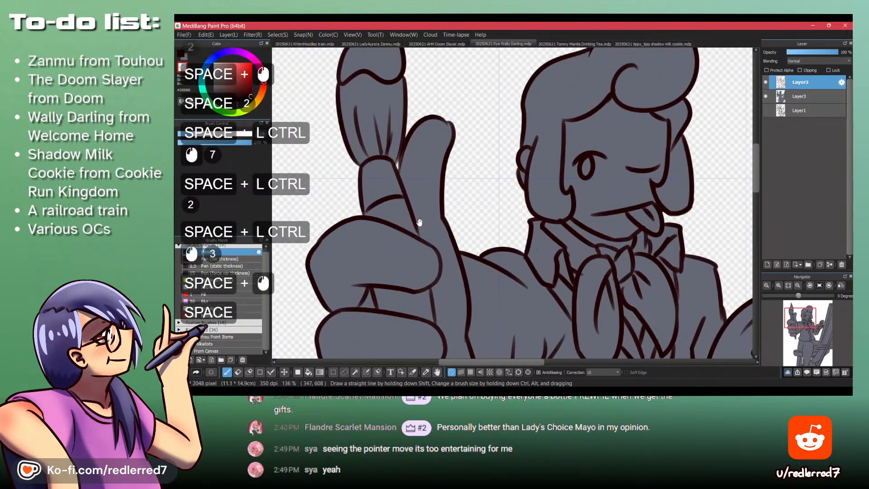
pyautogui.moveTo(425, 180); pyautogui.dragTo(414, 227)
pyautogui.moveTo(588, 261); pyautogui.dragTo(479, 157)
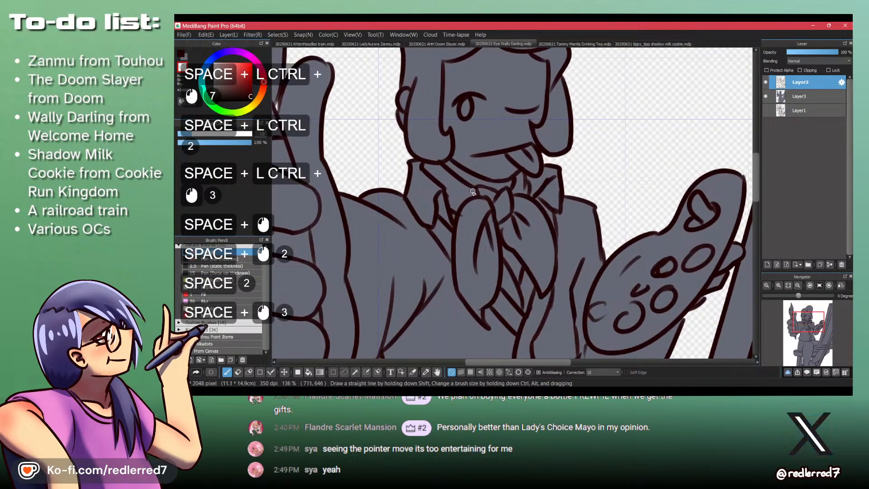
# - Add a new layer directly above the grey base layer and check the Wally Darling reference picture in the browser
pyautogui.click(798, 96)
pyautogui.press('d')
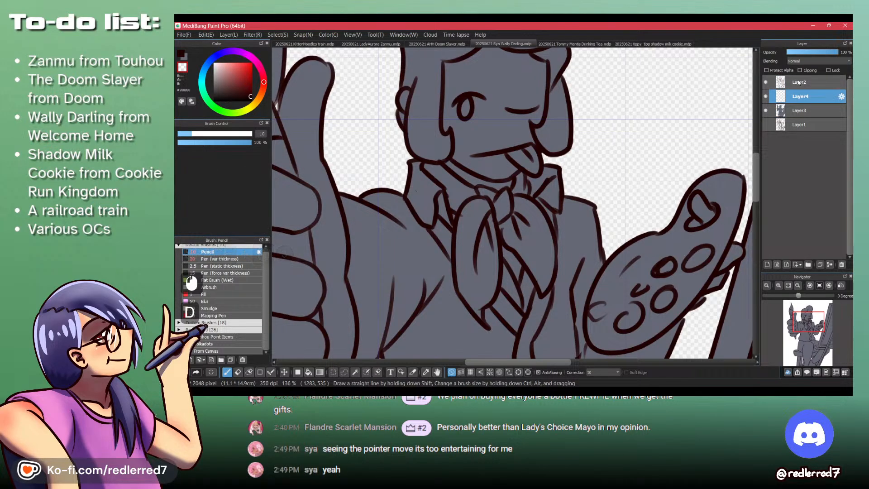
pyautogui.click(512, 393)
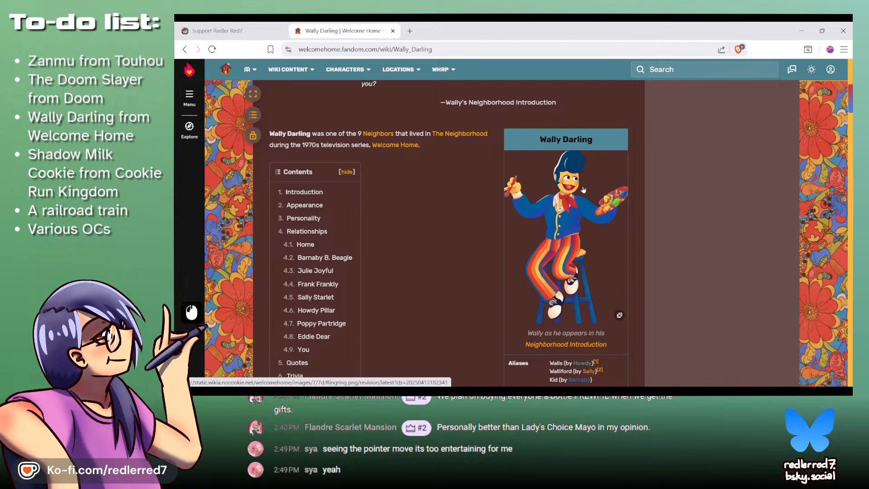
pyautogui.click(621, 392)
pyautogui.click(622, 358)
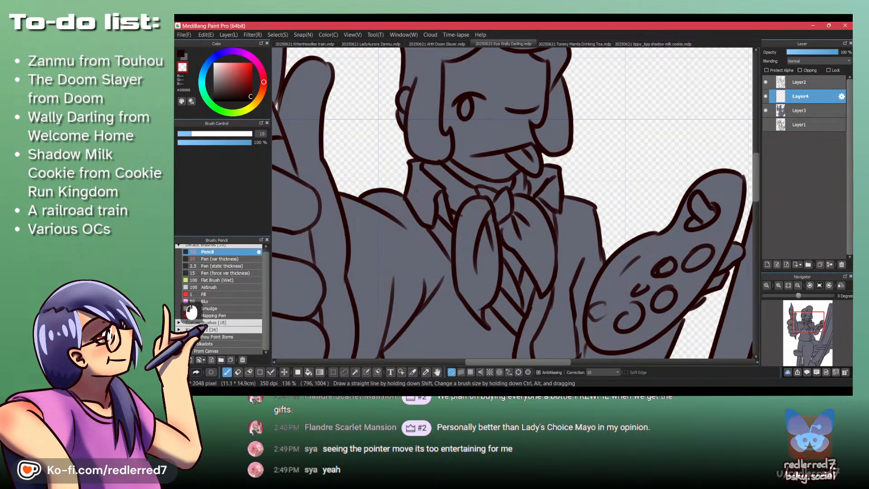
# - Fill Wally's hair with a dark indigo blue on the new layer using the Bucket tool
pyautogui.hotkey('shift', 'z')
pyautogui.press('x')
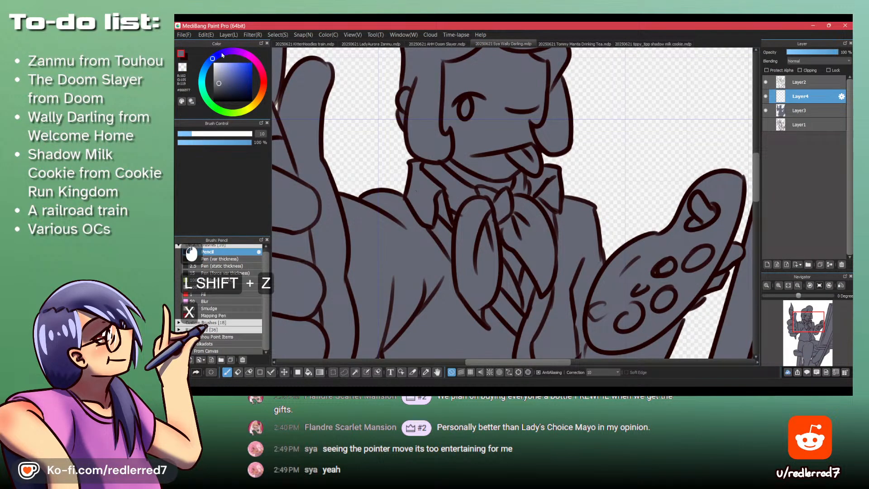
pyautogui.click(222, 54)
pyautogui.click(239, 75)
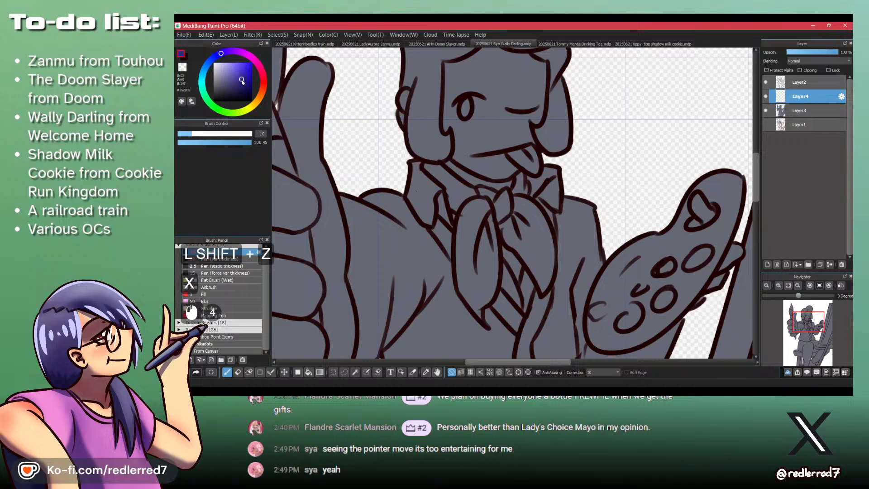
pyautogui.press('b')
pyautogui.click(425, 133)
pyautogui.moveTo(426, 110); pyautogui.dragTo(429, 235)
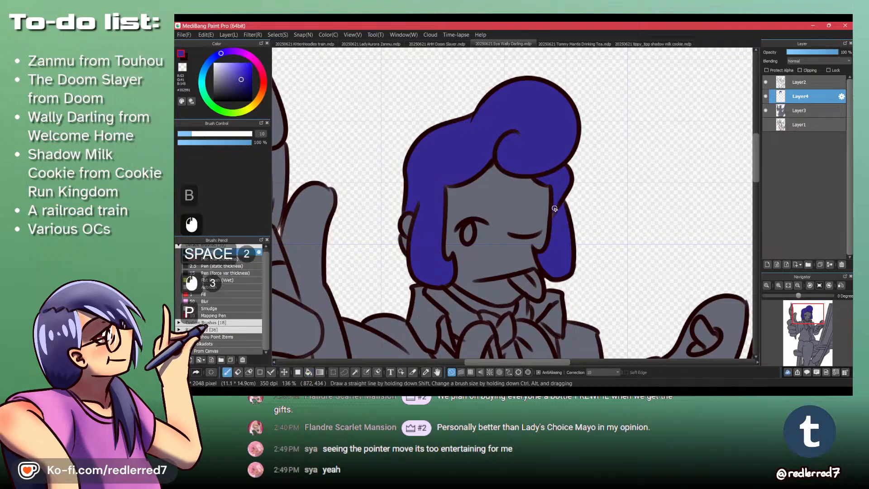
# - Paint the small hair piece below the ear with the Pencil and clip the colour layer to the grey base
pyautogui.press('p')
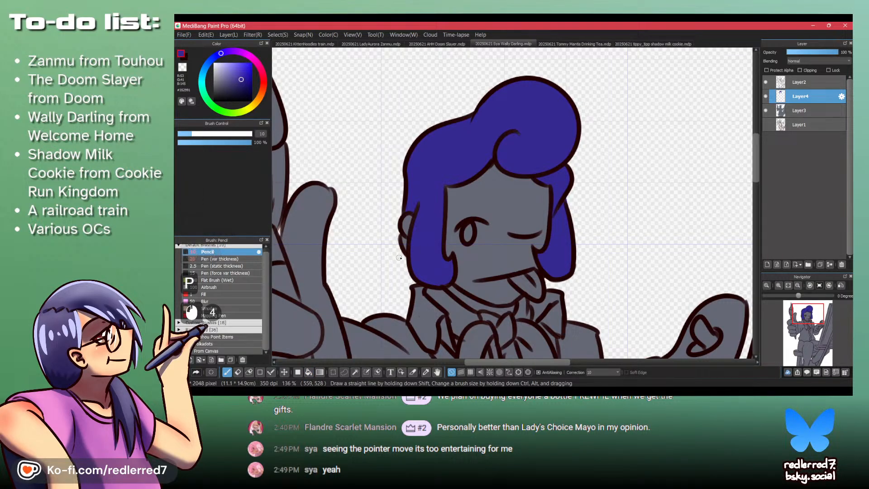
pyautogui.moveTo(405, 238); pyautogui.dragTo(392, 232)
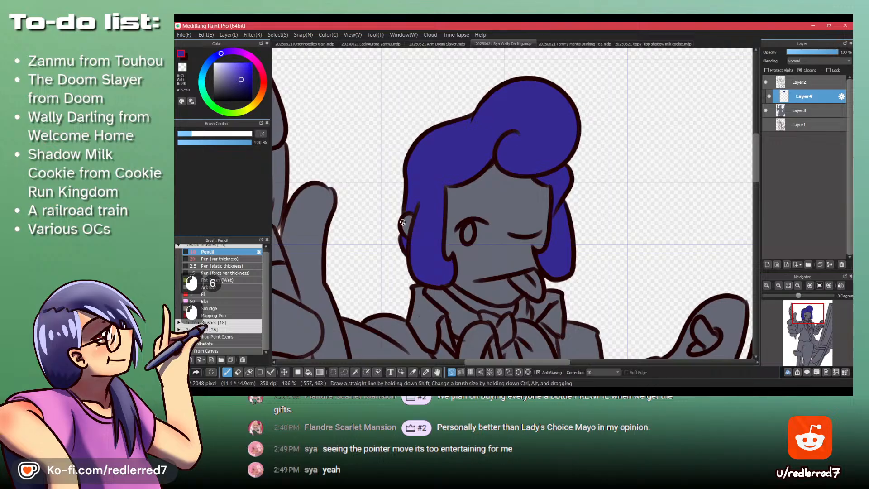
pyautogui.moveTo(399, 186); pyautogui.dragTo(408, 258)
# - Fill the jacket body and sleeves with a lighter, brighter blue on the clipped colour layer
pyautogui.moveTo(405, 270); pyautogui.dragTo(423, 217)
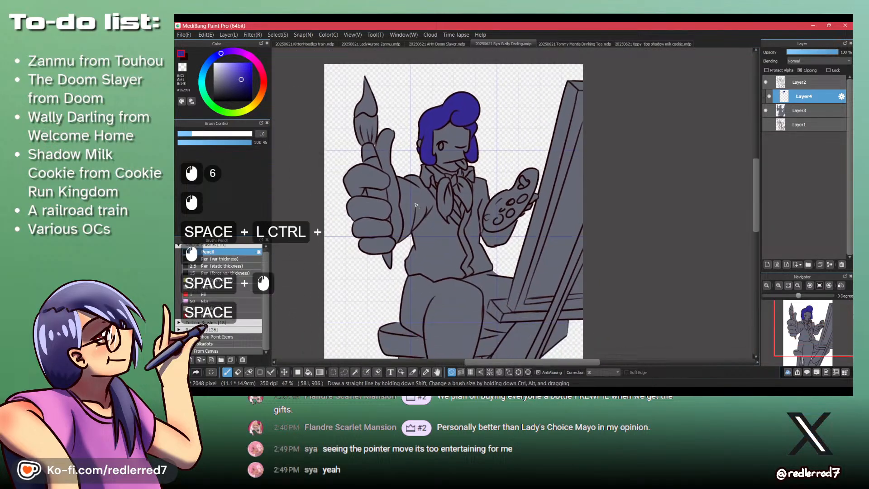
pyautogui.click(214, 61)
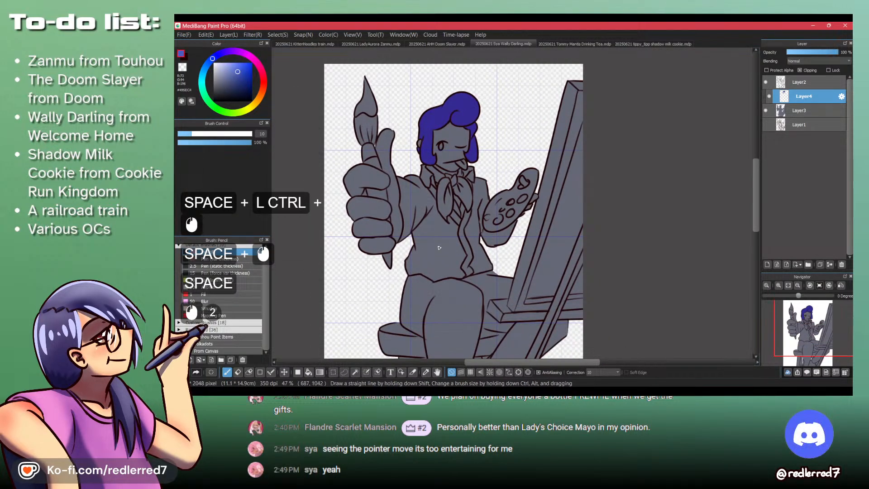
pyautogui.press('b')
pyautogui.click(480, 241)
pyautogui.click(481, 241)
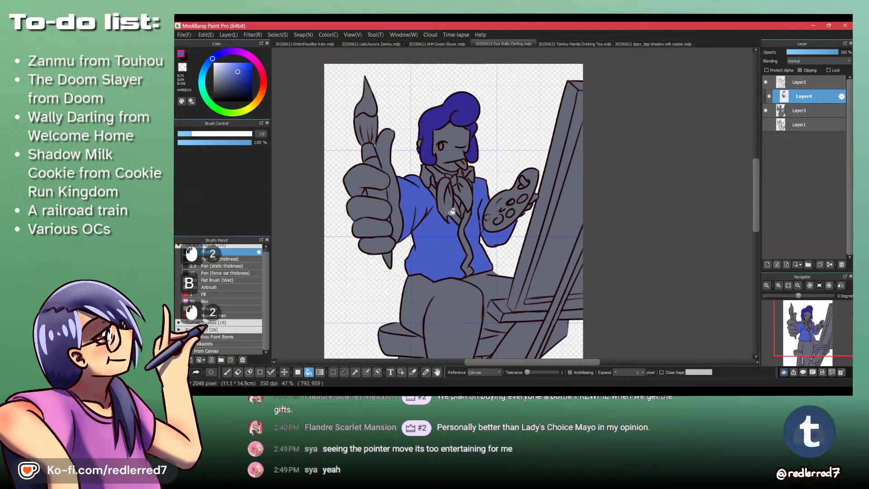
# - Compare with the Wally Darling reference in the browser and try a sky-blue fill on the jacket body and sleeves
pyautogui.click(513, 392)
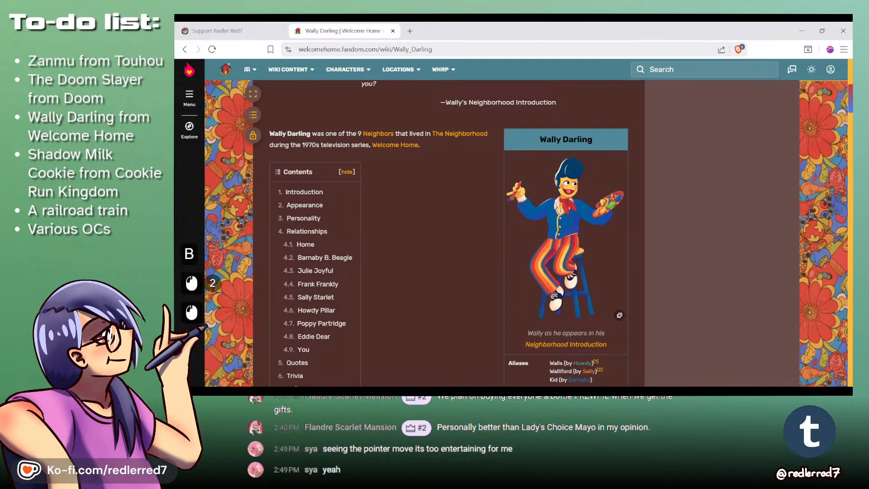
pyautogui.click(513, 392)
pyautogui.click(207, 62)
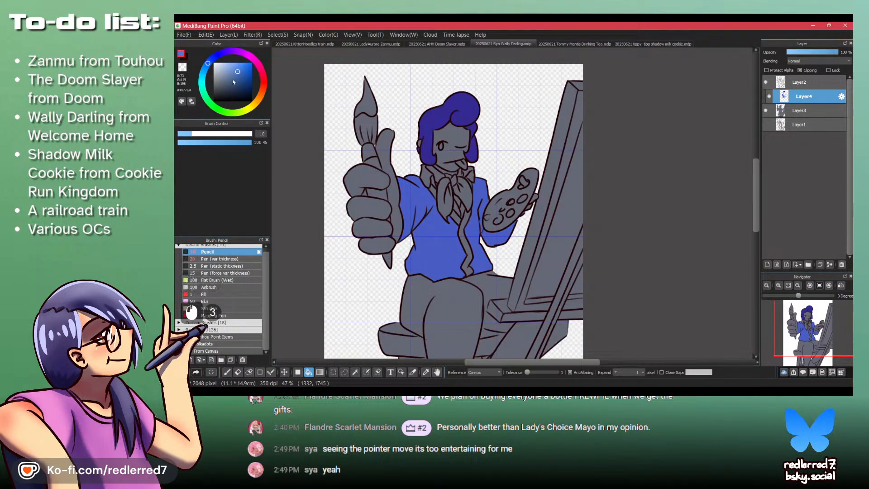
pyautogui.click(205, 70)
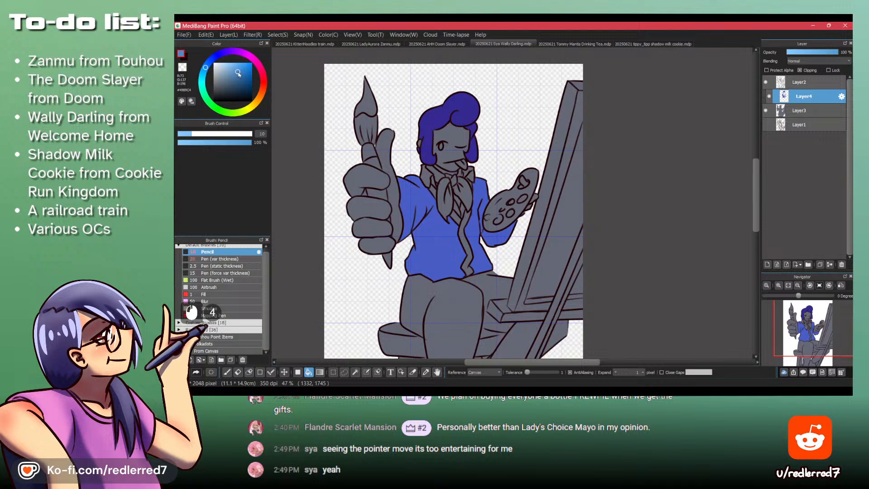
pyautogui.click(239, 76)
pyautogui.click(207, 73)
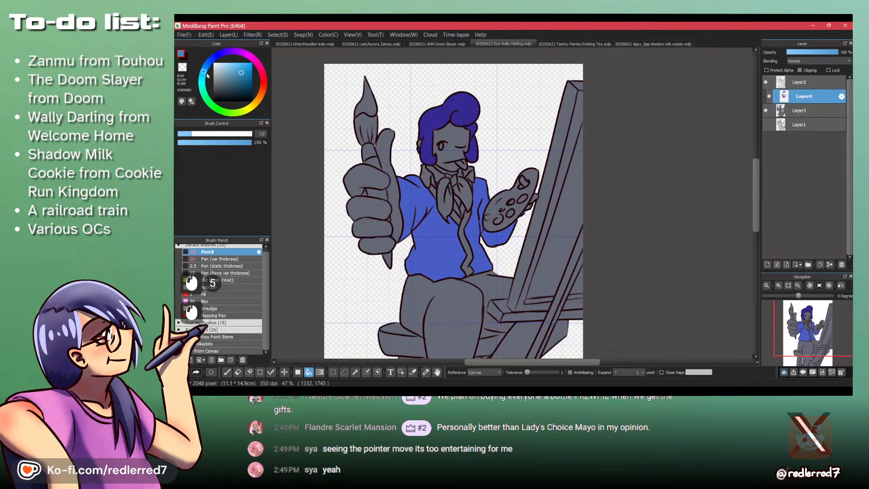
pyautogui.click(455, 235)
pyautogui.click(471, 230)
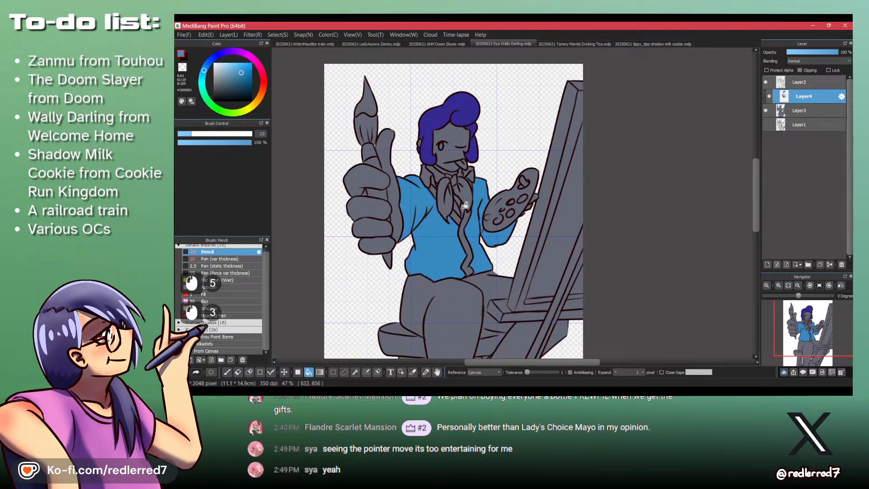
# - Recheck the reference picture and try a saturated royal blue on both sides of the jacket
pyautogui.hotkey('alt', 'Tab')
pyautogui.hotkey('alt', 'Tab')
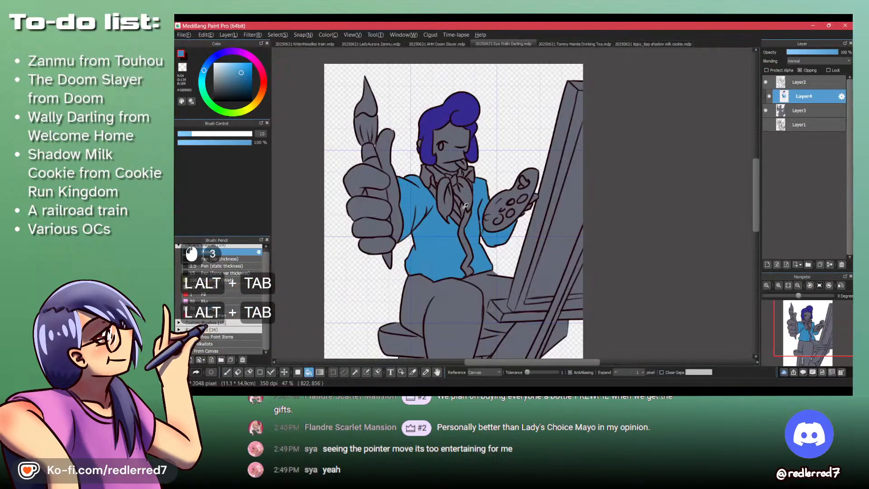
pyautogui.click(211, 60)
pyautogui.click(455, 235)
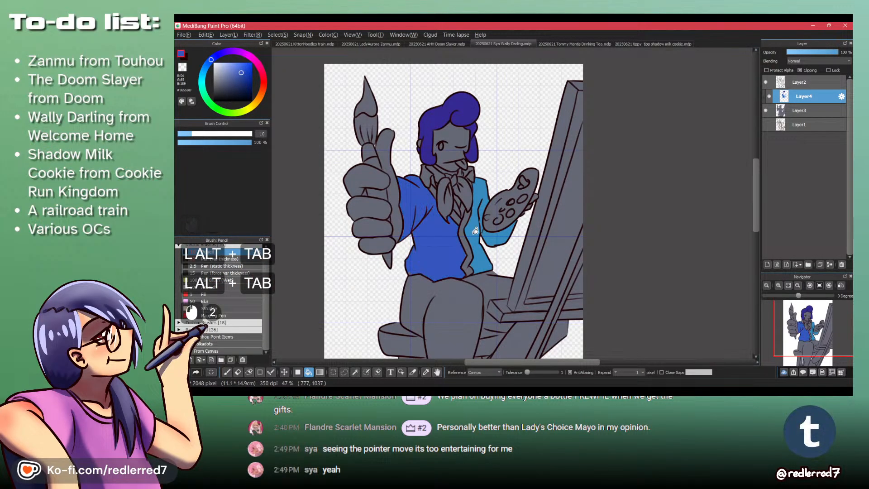
pyautogui.click(475, 216)
# - Look at the reference again and try a paler, more muted blue on the jacket body and sleeves
pyautogui.hotkey('alt', 'Tab')
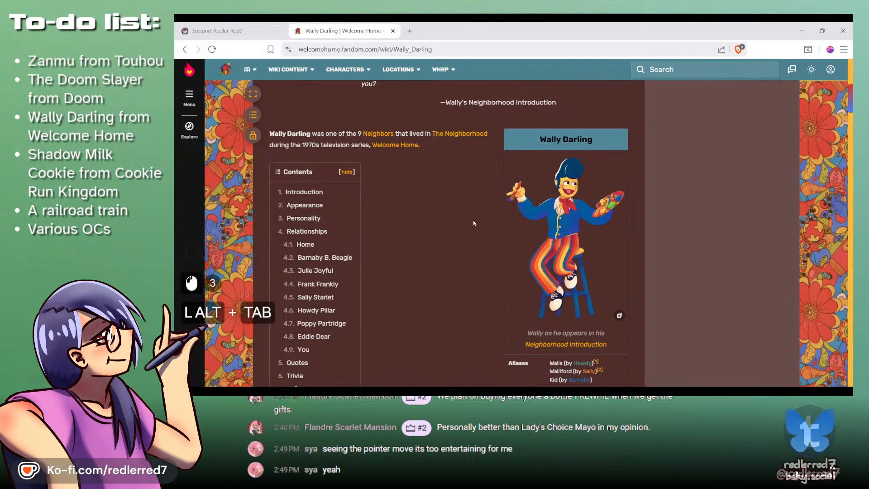
pyautogui.hotkey('alt', 'Tab')
pyautogui.click(231, 73)
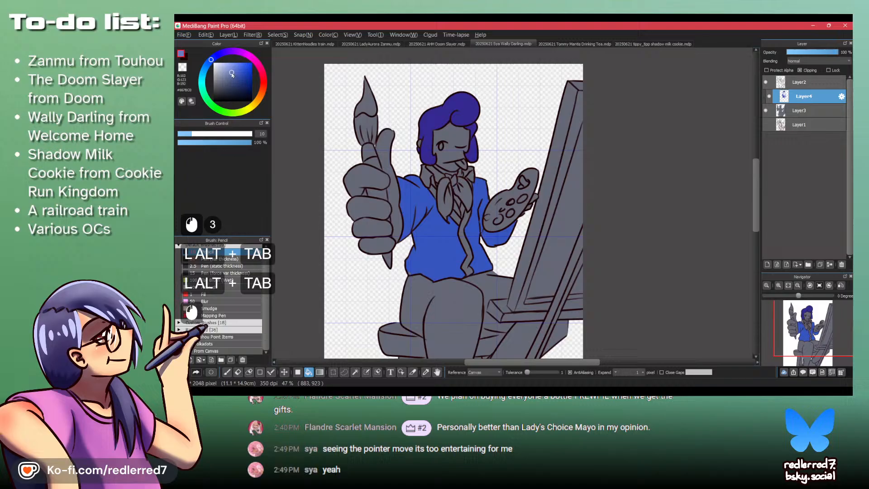
pyautogui.click(444, 235)
pyautogui.click(475, 215)
pyautogui.keyDown('alt'); pyautogui.click(416, 196); pyautogui.keyUp('alt')
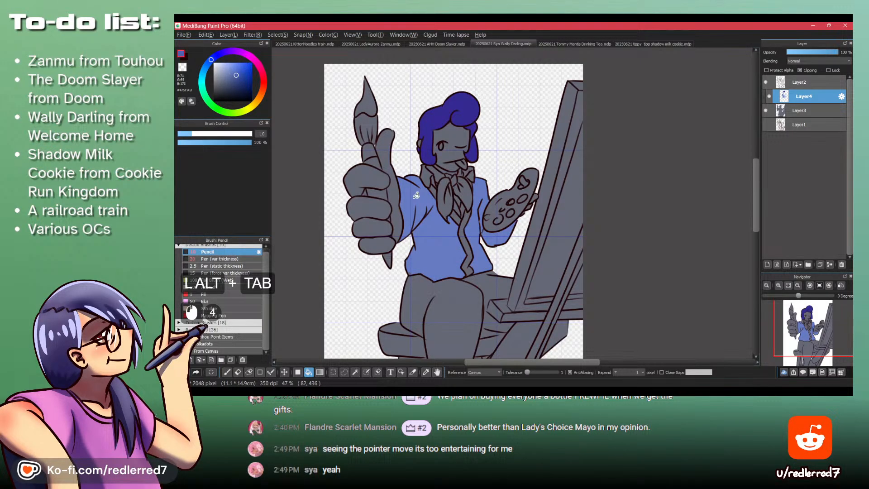
pyautogui.click(416, 196)
pyautogui.click(475, 215)
# - Shift the hue towards cyan in two stages and try the resulting muted blues on the jacket
pyautogui.click(209, 63)
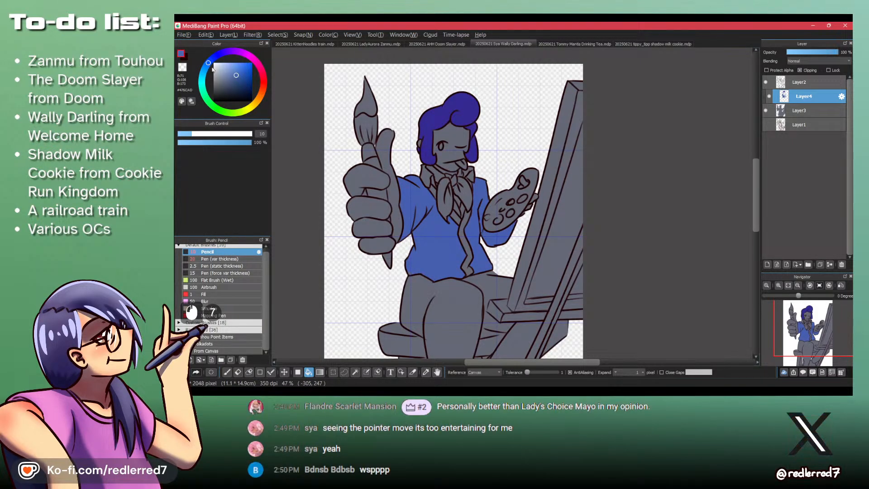
pyautogui.click(449, 239)
pyautogui.click(469, 225)
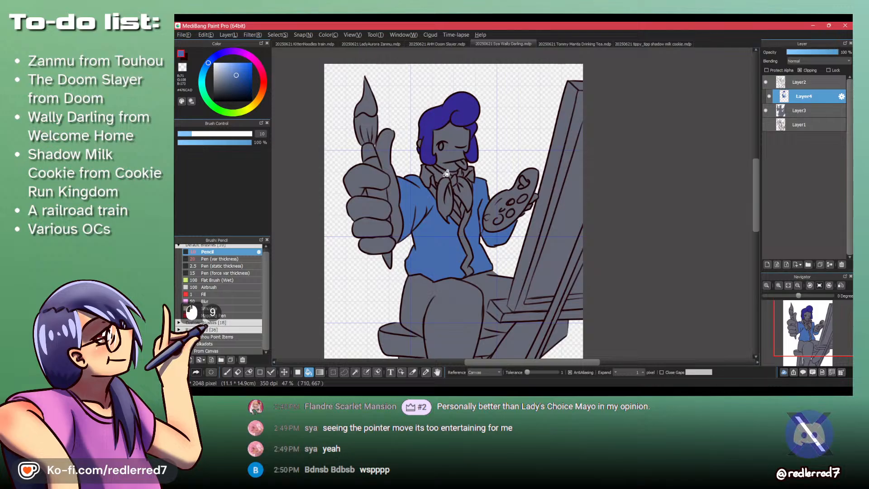
pyautogui.click(206, 67)
pyautogui.click(441, 240)
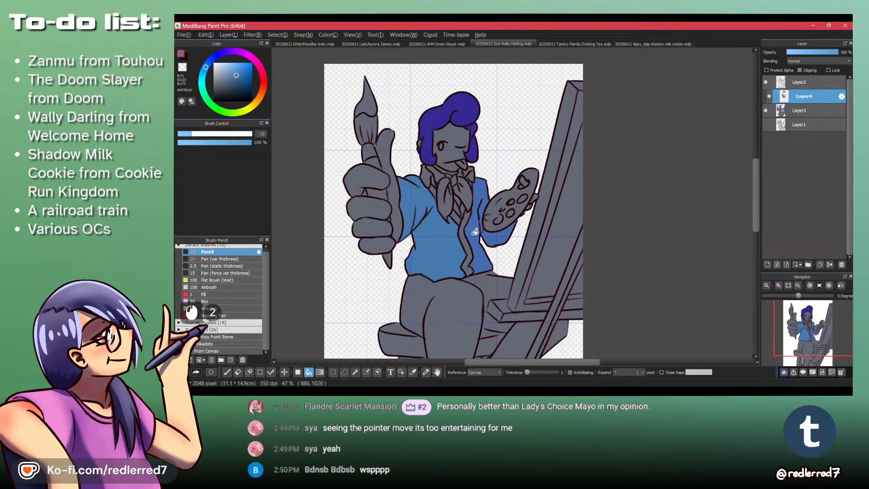
pyautogui.click(474, 231)
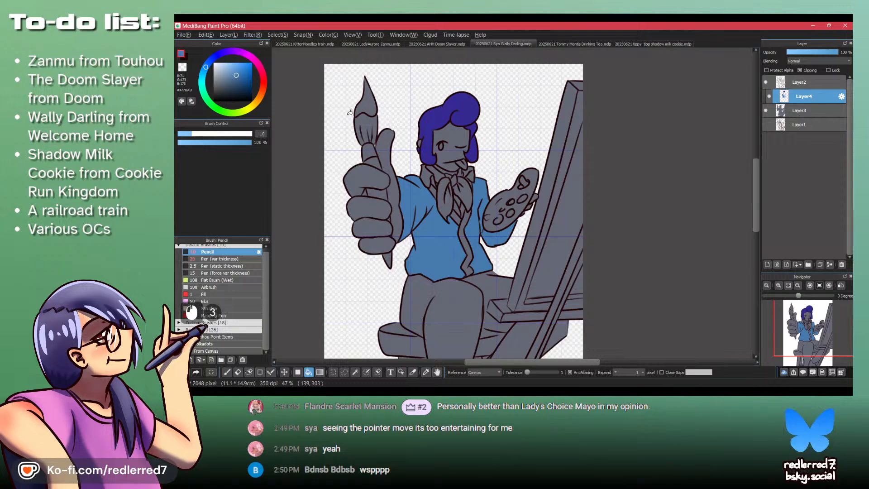
# - Compare the jacket with the browser reference and try a deeper, darker royal blue on it
pyautogui.hotkey('alt', 'Tab')
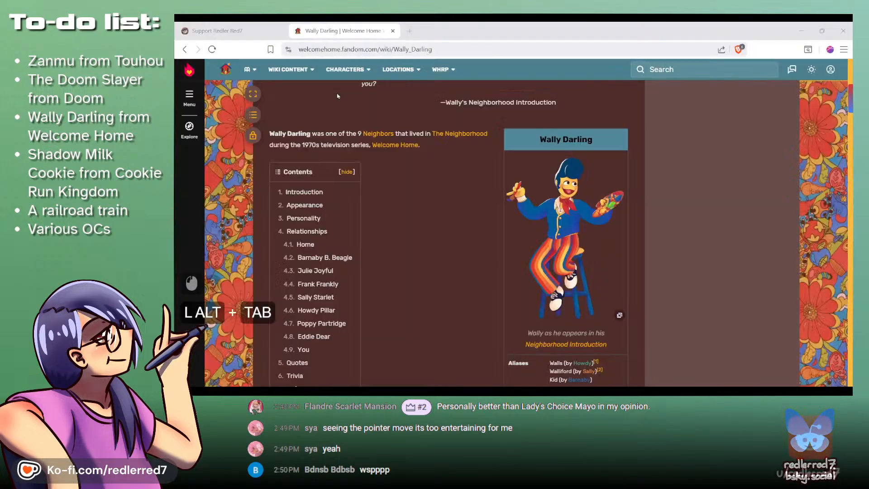
pyautogui.hotkey('alt', 'Tab')
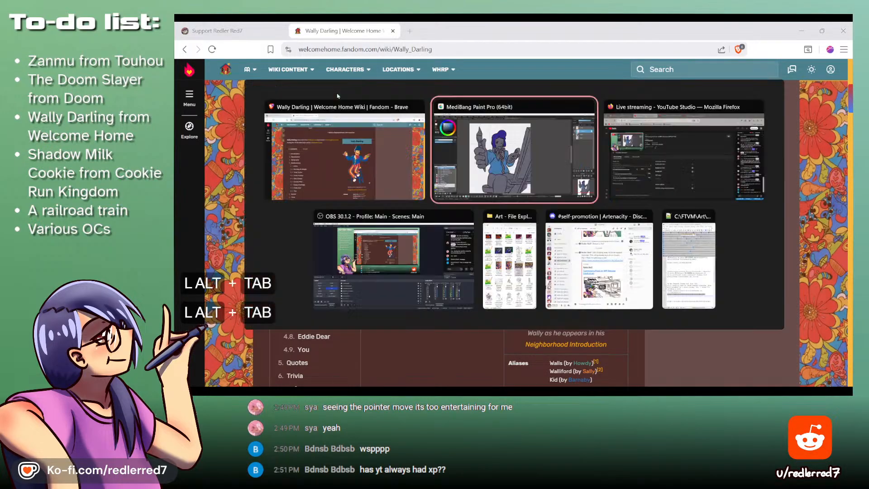
pyautogui.click(212, 59)
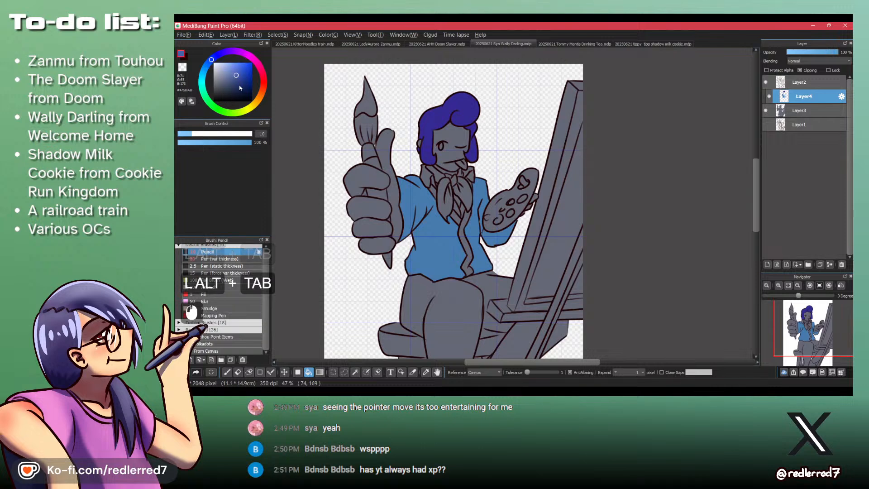
pyautogui.click(241, 79)
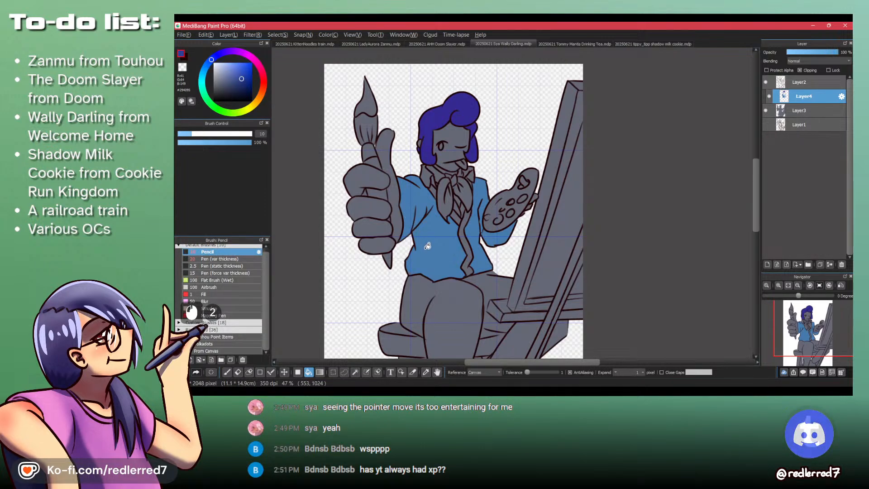
pyautogui.click(408, 215)
pyautogui.click(491, 217)
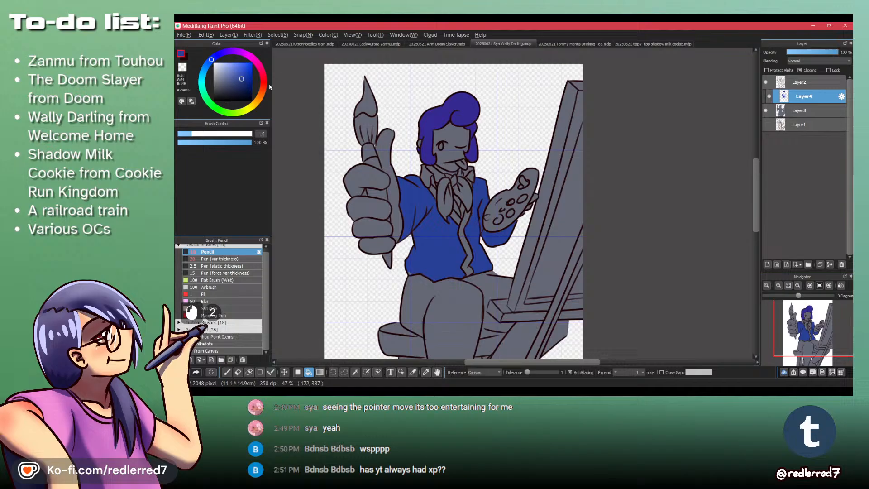
# - Try a greyish navy and slightly more violet, brighter blues as the jacket's fill colour
pyautogui.click(234, 81)
pyautogui.click(446, 230)
pyautogui.click(472, 225)
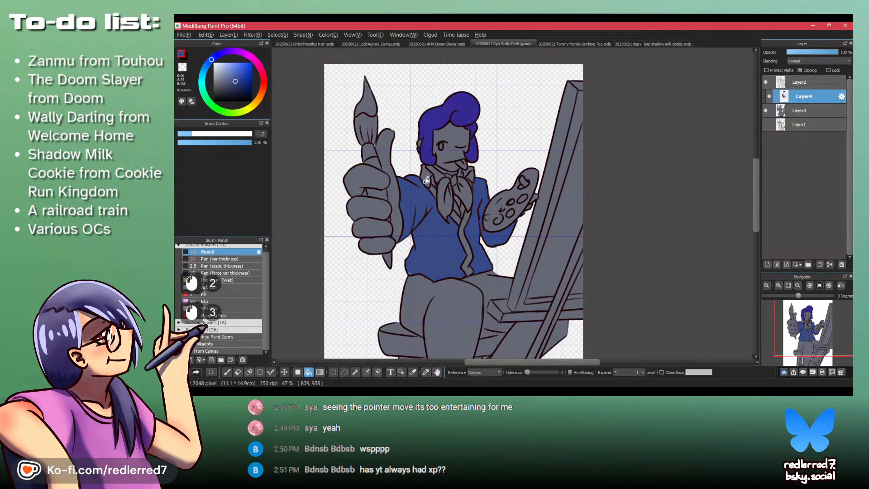
pyautogui.click(214, 57)
pyautogui.click(238, 80)
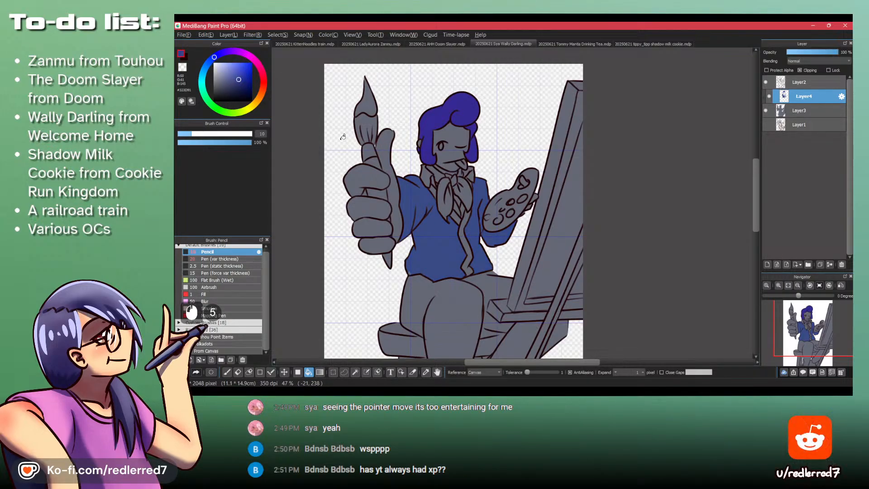
pyautogui.click(476, 233)
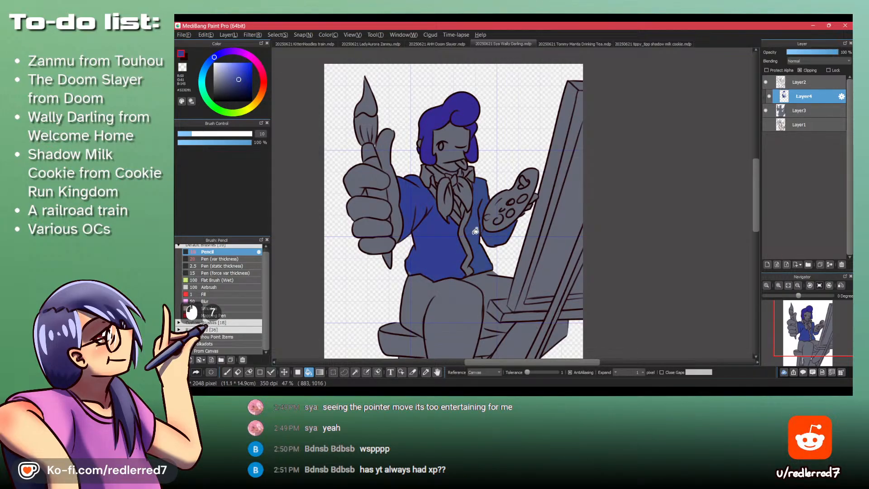
pyautogui.click(240, 73)
pyautogui.click(465, 248)
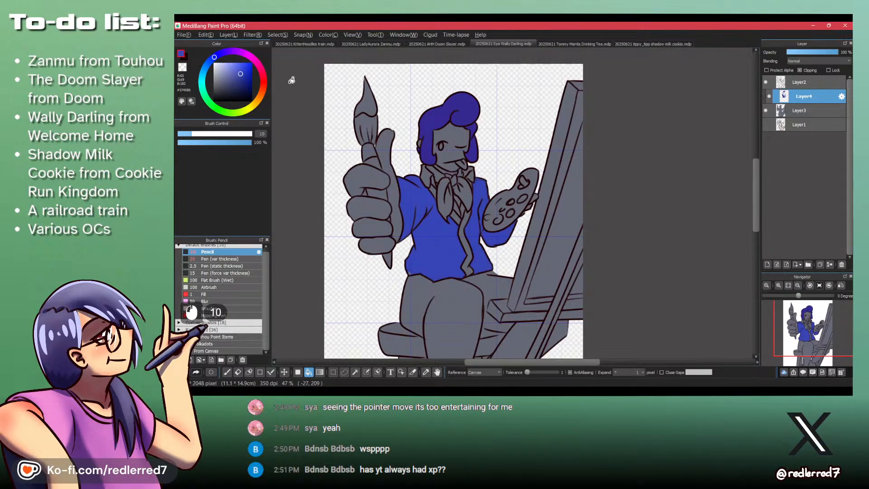
# - Refill the whole jacket with a light cornflower blue using the Bucket tool
pyautogui.click(235, 66)
pyautogui.click(477, 248)
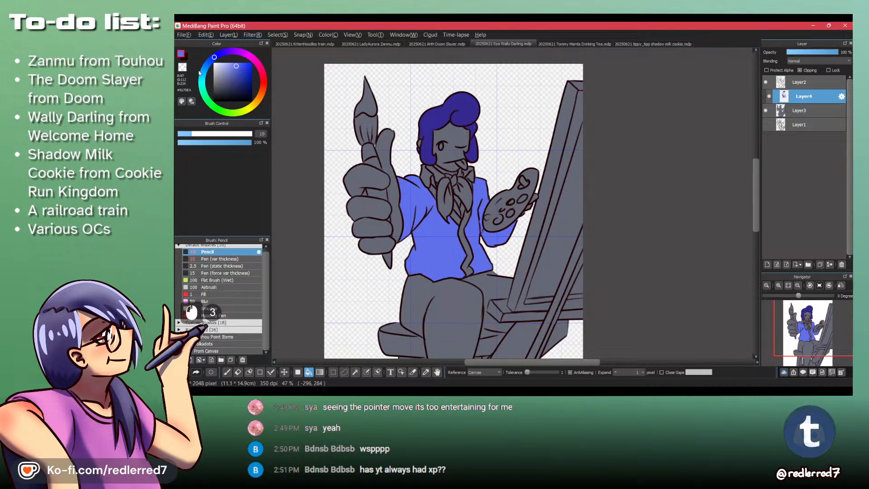
pyautogui.click(211, 60)
pyautogui.click(414, 203)
pyautogui.click(478, 203)
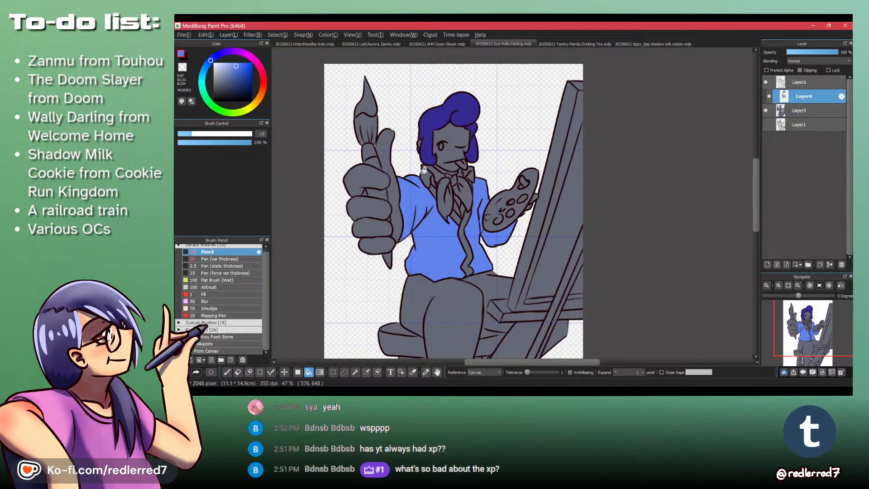
# - Fill both sides of the shirt collar and the shirt gaps below the neckerchief with a very pale blue
pyautogui.click(224, 72)
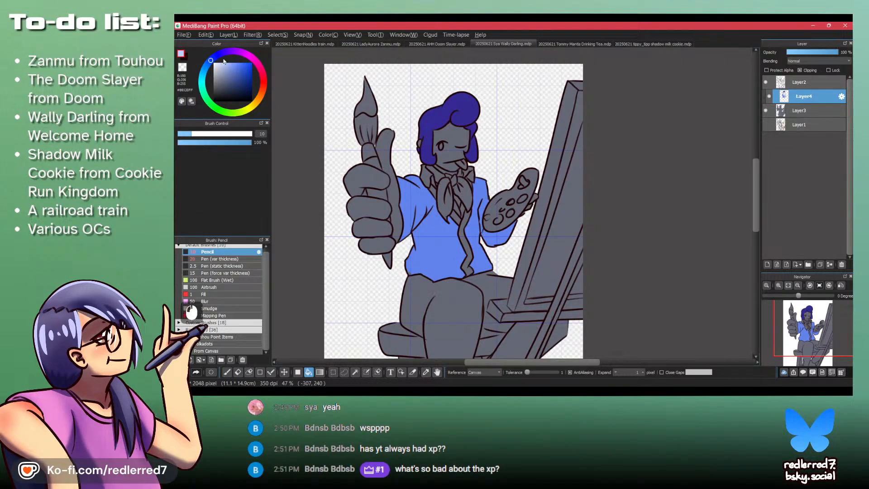
pyautogui.keyDown('ctrl'); pyautogui.click(390, 128); pyautogui.keyUp('ctrl')
pyautogui.click(396, 151)
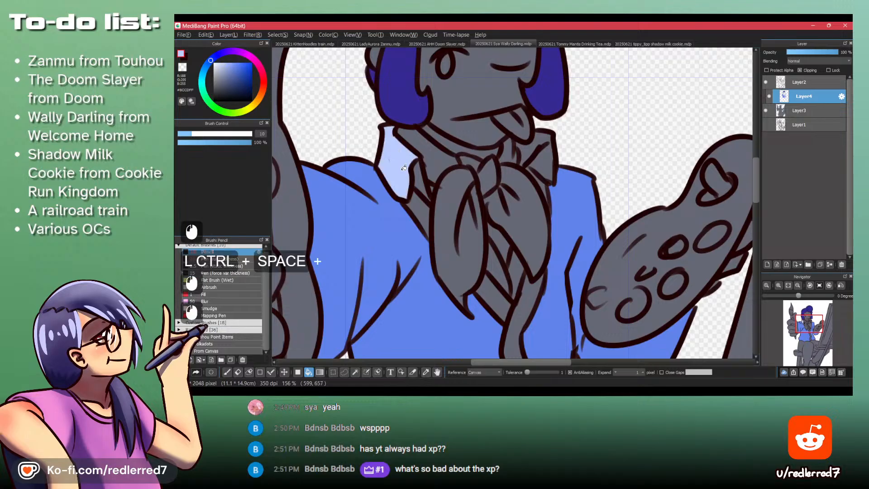
pyautogui.click(421, 176)
pyautogui.click(530, 148)
pyautogui.click(541, 165)
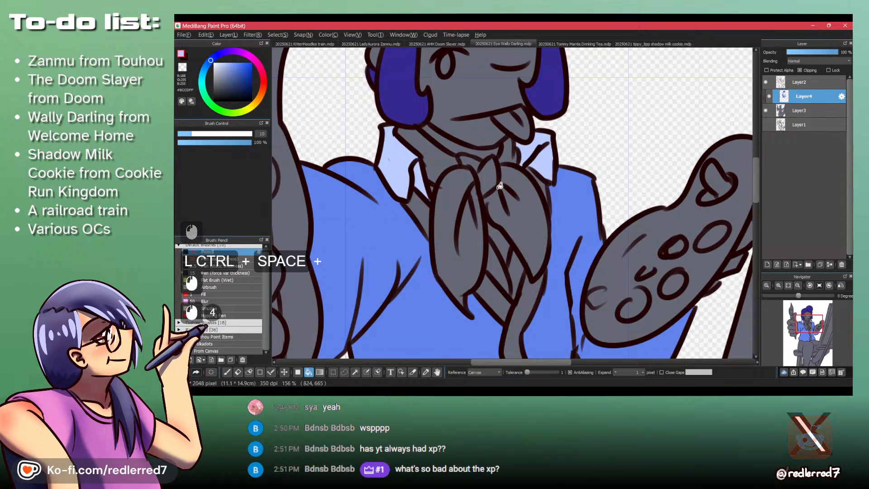
pyautogui.click(497, 263)
pyautogui.click(513, 267)
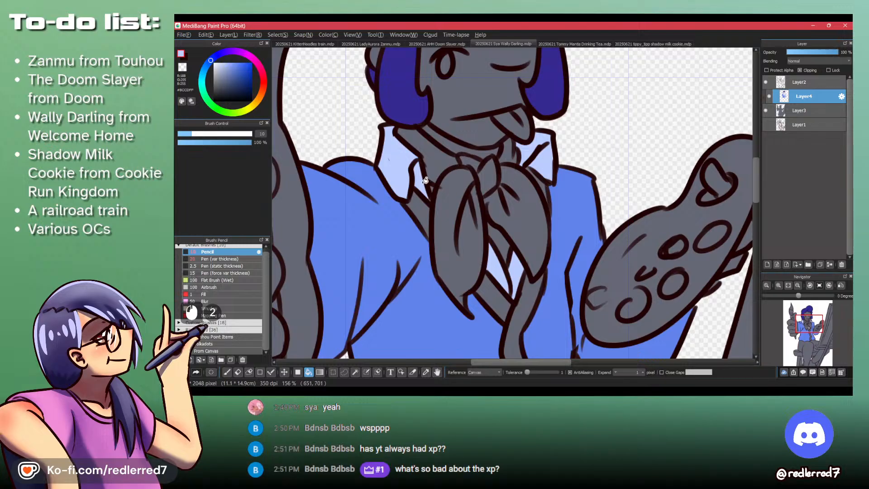
# - Touch up the unfilled spots of the shirt collar with the Pencil in the same pale blue
pyautogui.press('p')
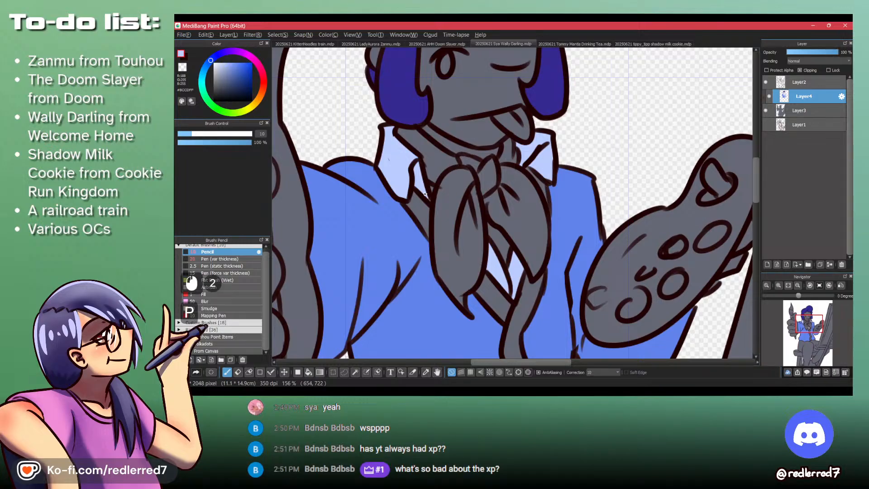
pyautogui.click(525, 165)
pyautogui.moveTo(531, 143); pyautogui.dragTo(518, 218)
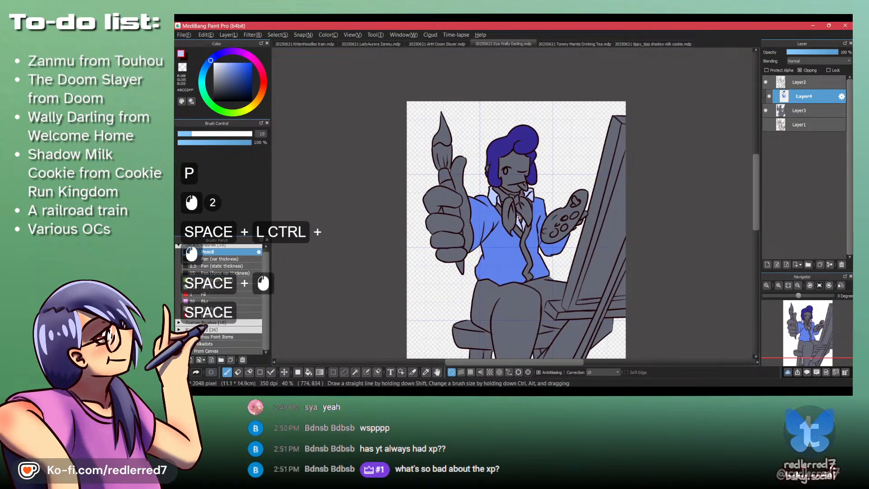
# - Check Wally Darling's reference picture and fill the jacket's front trim with orange using the Bucket tool
pyautogui.hotkey('alt', 'Tab')
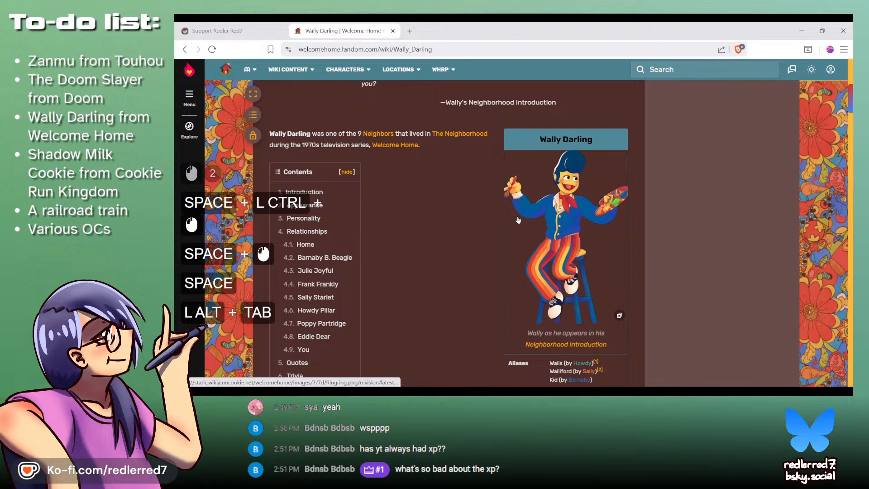
pyautogui.hotkey('alt', 'Tab')
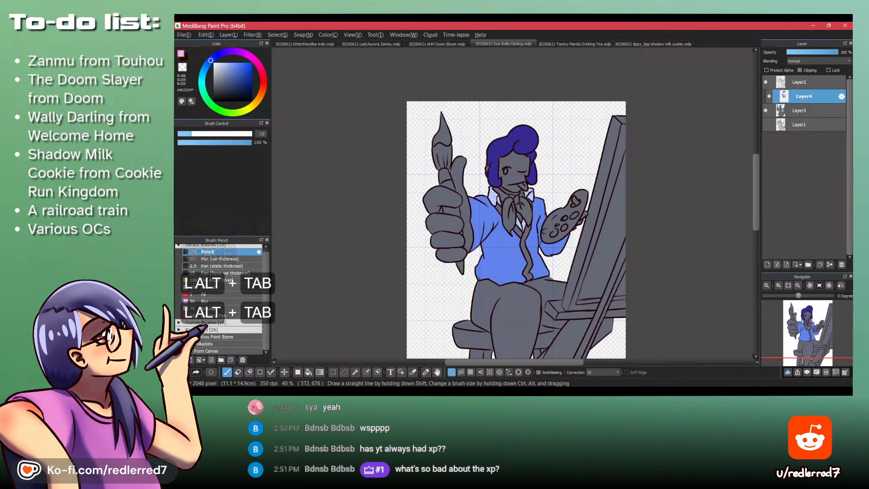
pyautogui.moveTo(594, 224); pyautogui.dragTo(594, 205)
pyautogui.moveTo(456, 276); pyautogui.dragTo(452, 235)
pyautogui.moveTo(444, 200); pyautogui.dragTo(443, 240)
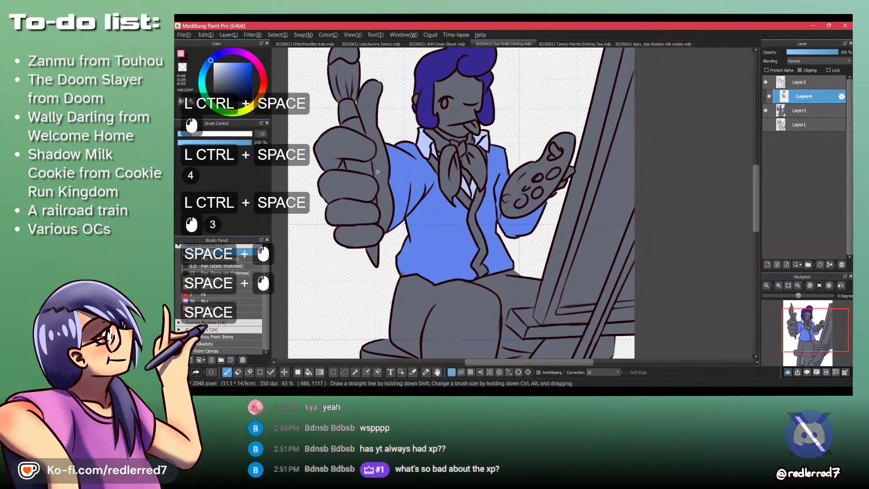
pyautogui.click(254, 105)
pyautogui.click(241, 63)
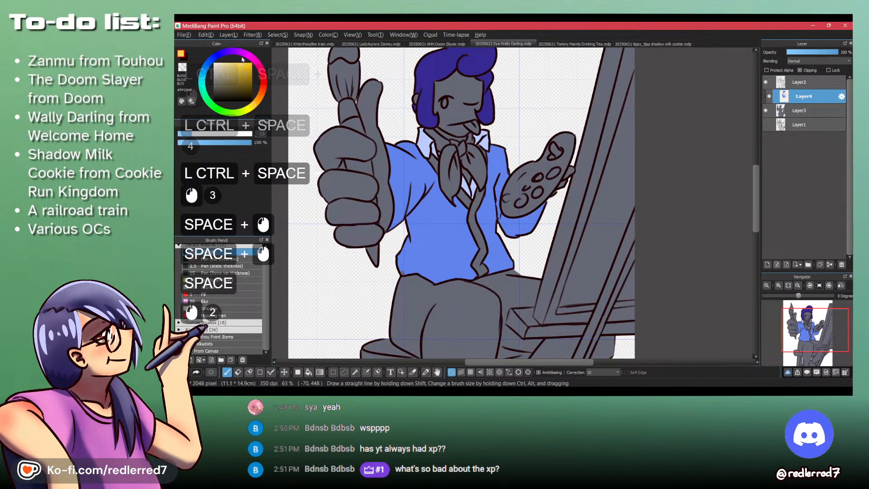
pyautogui.click(259, 97)
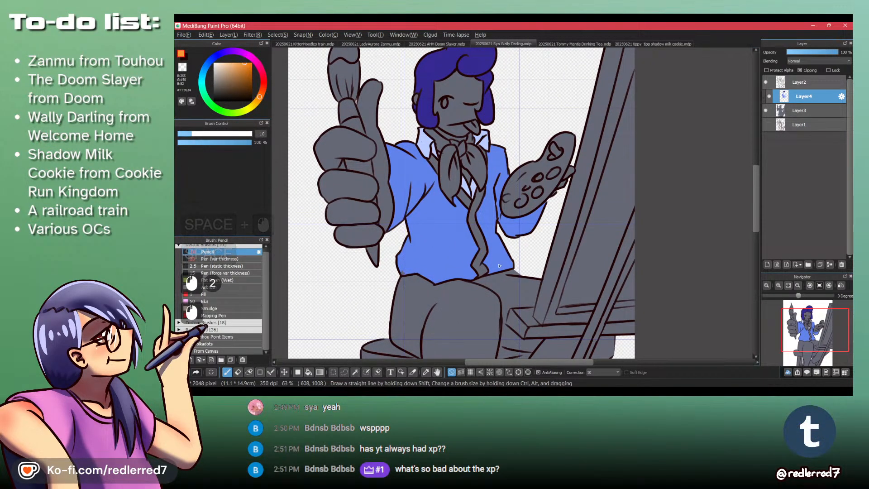
pyautogui.press('b')
pyautogui.click(460, 183)
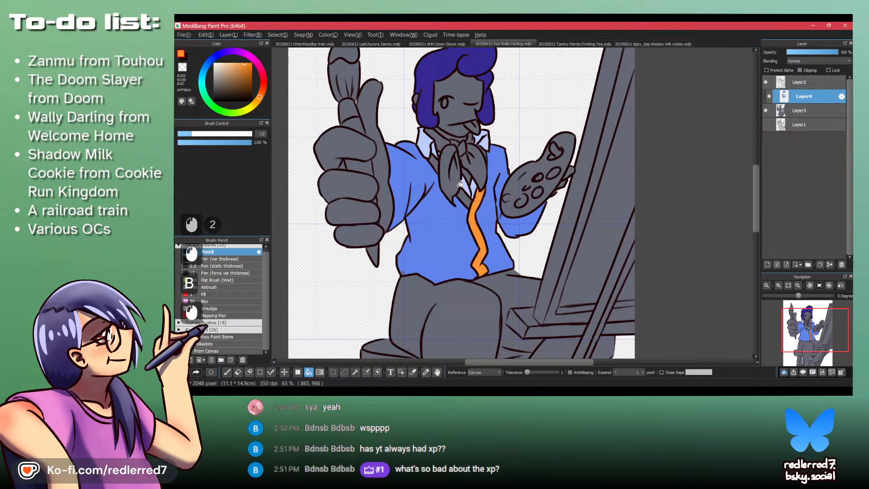
pyautogui.click(437, 154)
# - Touch up the thin orange trim strip between the neckerchief and the shirt collar with the Pencil
pyautogui.hotkey('ctrl', 'space')
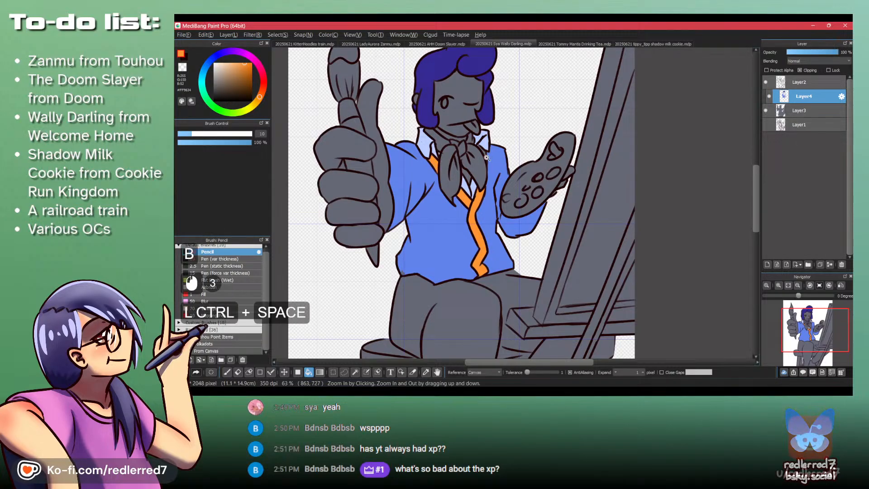
pyautogui.moveTo(486, 157); pyautogui.dragTo(485, 130)
pyautogui.press('p')
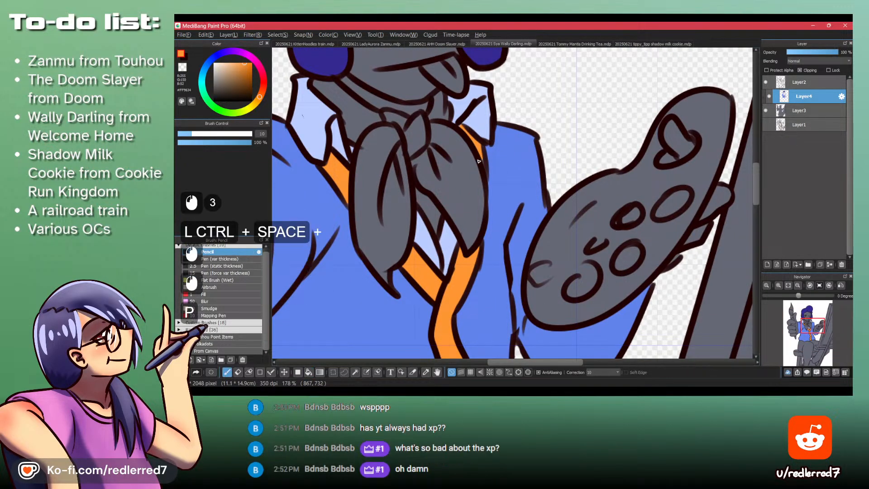
pyautogui.hotkey('ctrl', 'space')
pyautogui.moveTo(480, 139); pyautogui.dragTo(482, 161)
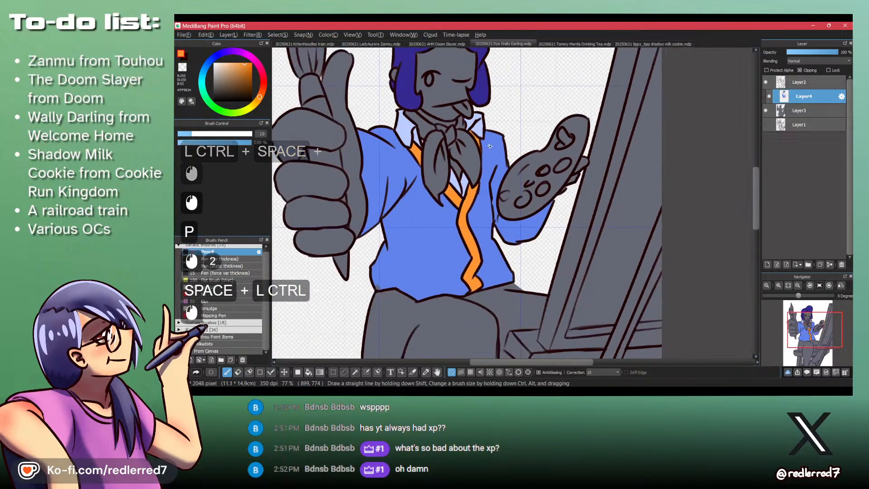
# - Pick a darker, saturated royal blue based on the jacket's colour and refill the sleeve and both jacket fronts with the Bucket tool
pyautogui.press('space')
pyautogui.moveTo(495, 89); pyautogui.dragTo(499, 159)
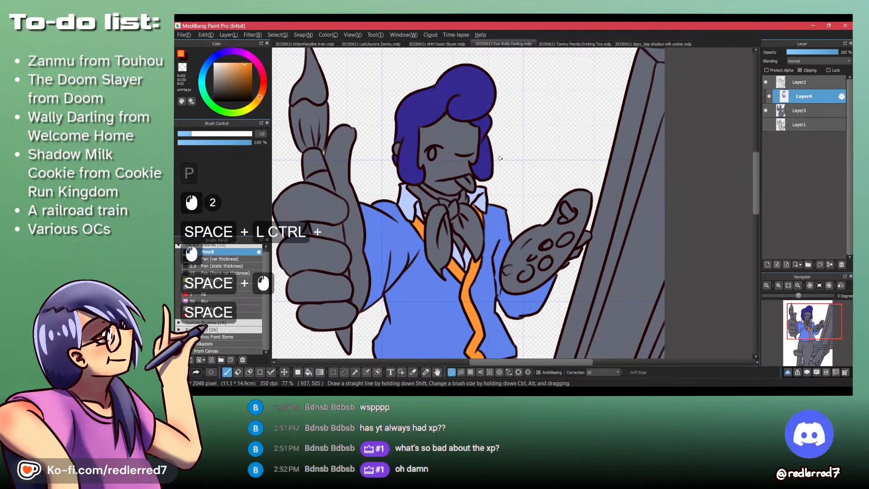
pyautogui.keyDown('alt'); pyautogui.click(399, 233); pyautogui.keyUp('alt')
pyautogui.click(218, 56)
pyautogui.click(244, 71)
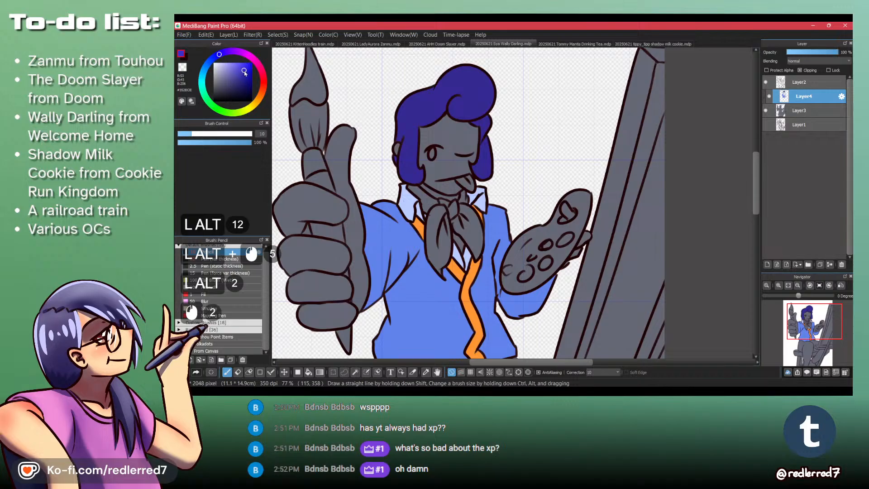
pyautogui.click(214, 58)
pyautogui.click(245, 74)
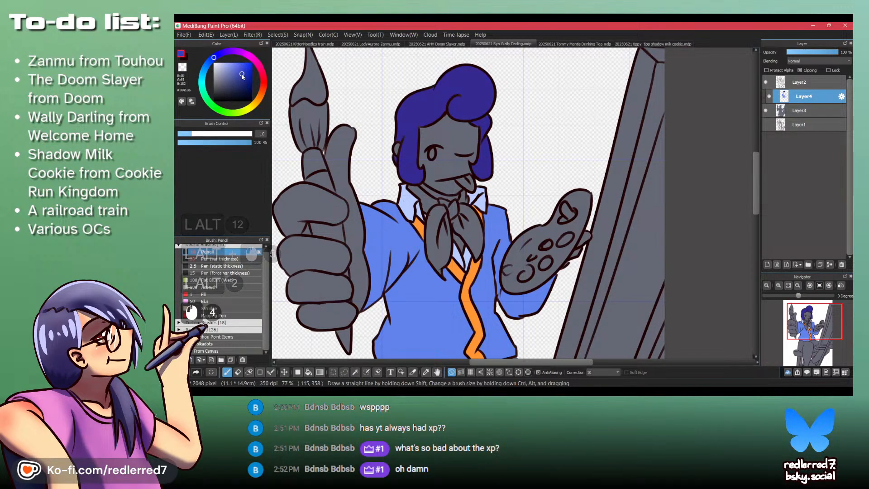
pyautogui.click(243, 71)
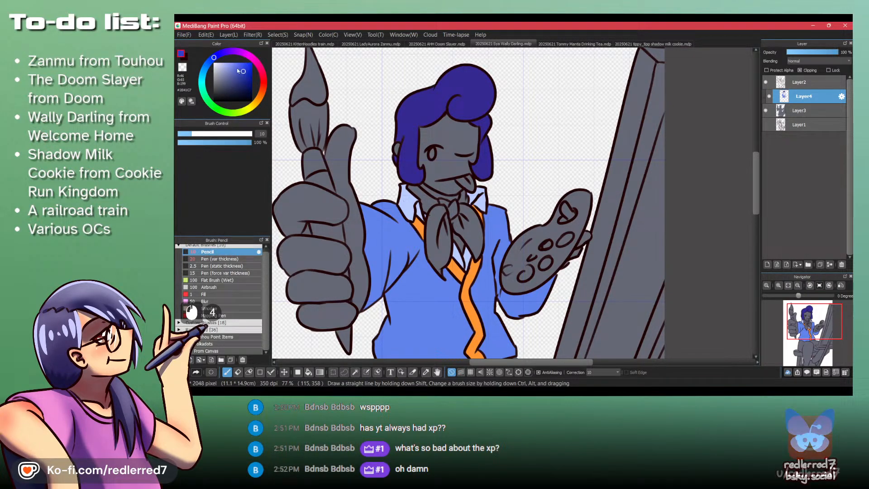
pyautogui.press('b')
pyautogui.click(402, 252)
pyautogui.click(431, 294)
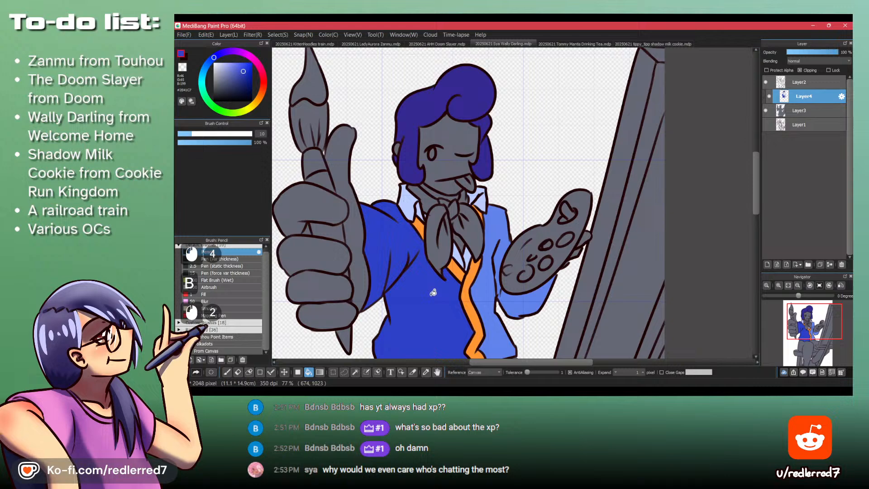
pyautogui.click(484, 287)
pyautogui.moveTo(466, 234)
pyautogui.mouseDown()
pyautogui.moveTo(473, 285)
pyautogui.moveTo(466, 228)
pyautogui.mouseUp()
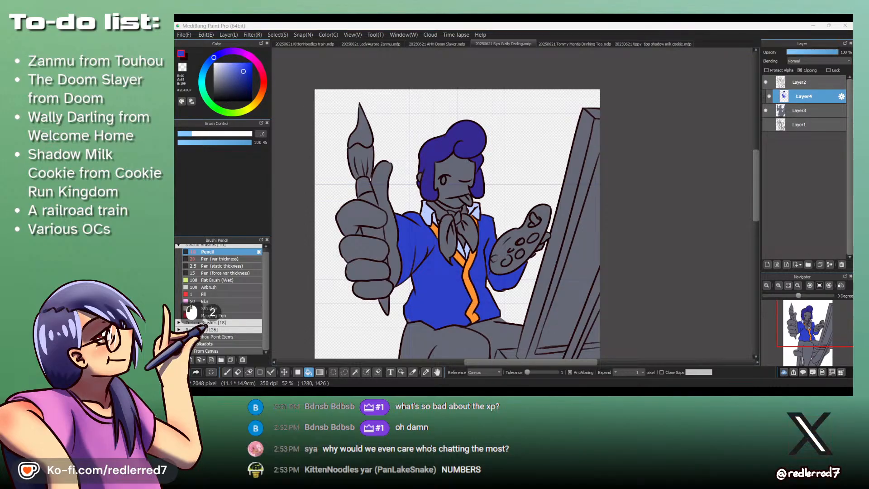
# - Check the reference picture for the neckerchief's colour and fill all parts of the neckerchief with a strong red
pyautogui.click(558, 390)
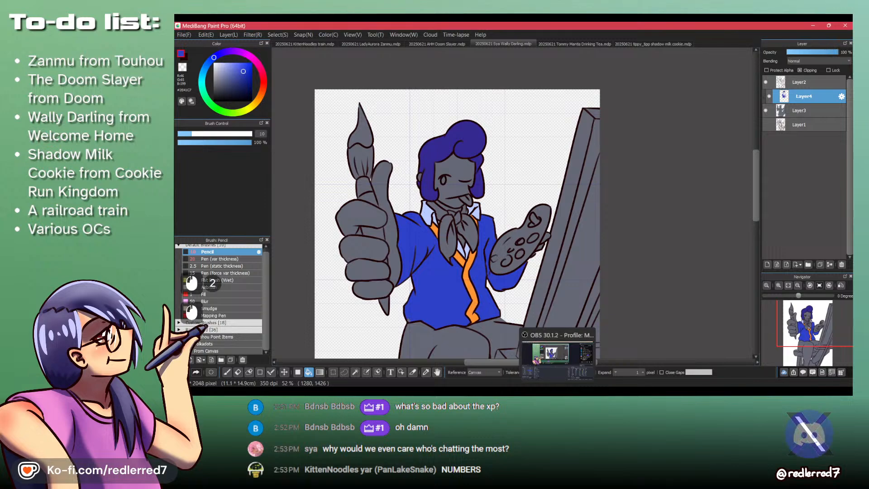
pyautogui.click(494, 390)
pyautogui.moveTo(621, 390)
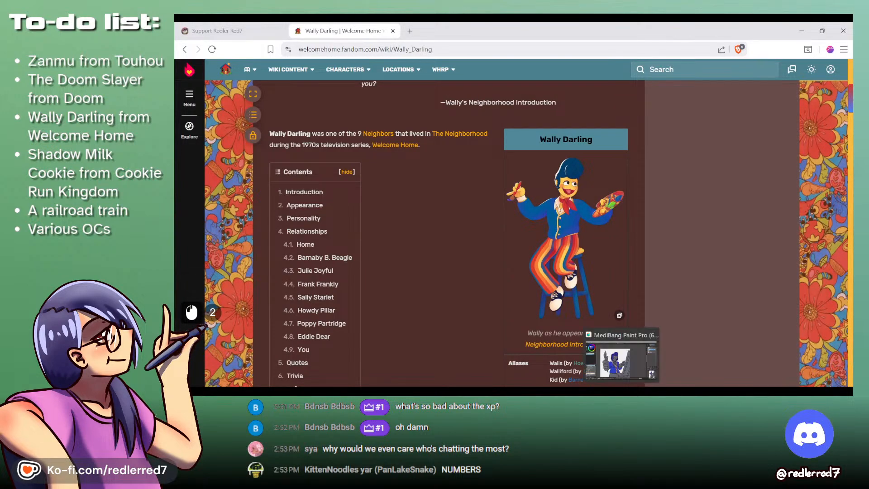
pyautogui.click(621, 362)
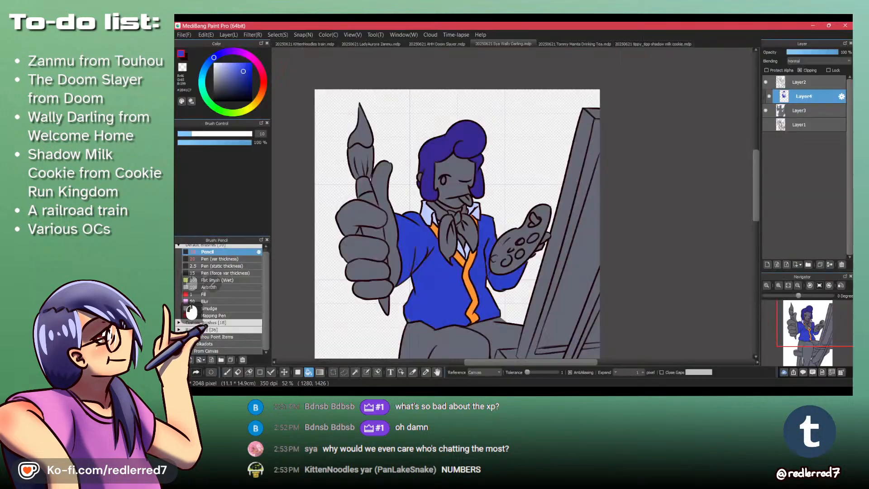
pyautogui.click(262, 81)
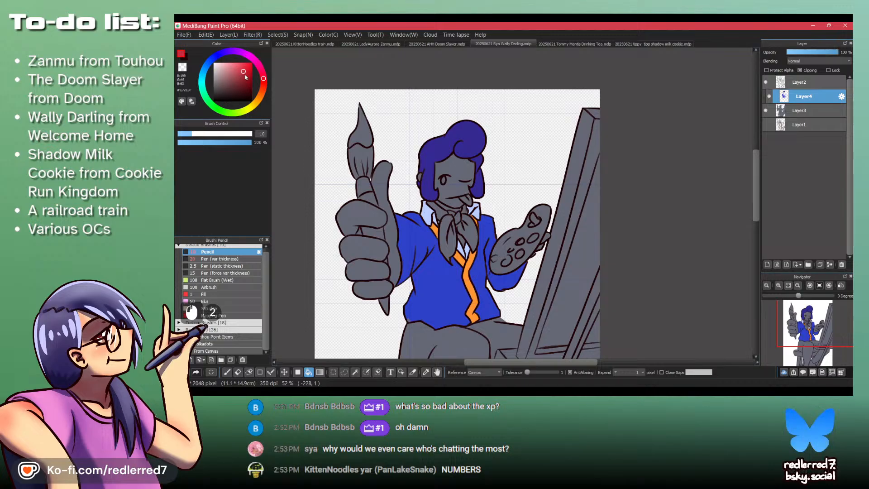
pyautogui.scroll(3, 431, 237)
pyautogui.click(477, 259)
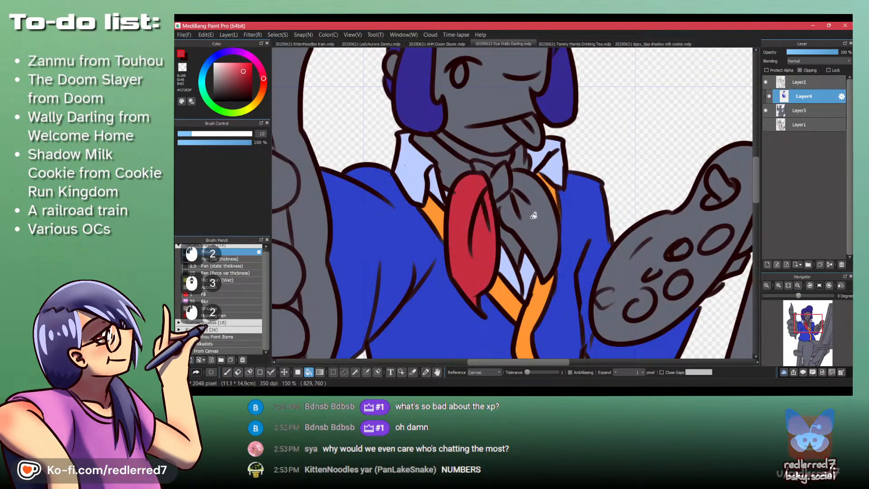
pyautogui.click(533, 215)
pyautogui.click(503, 181)
pyautogui.click(441, 151)
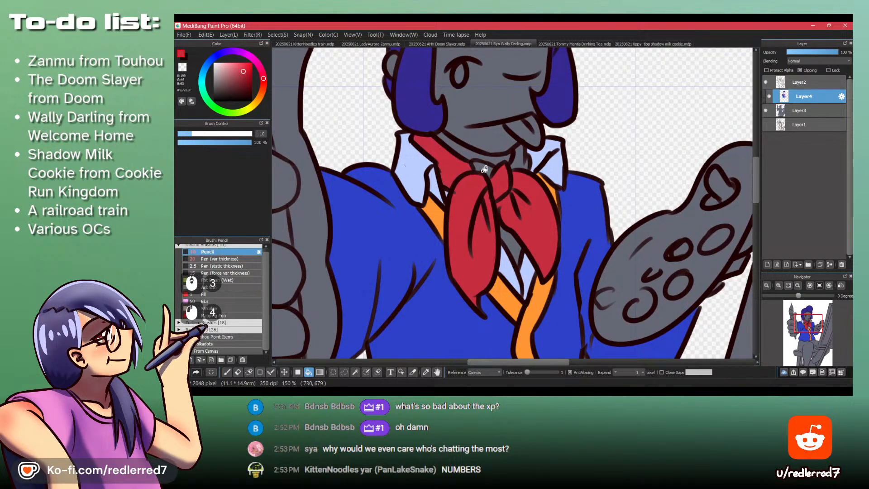
pyautogui.click(521, 159)
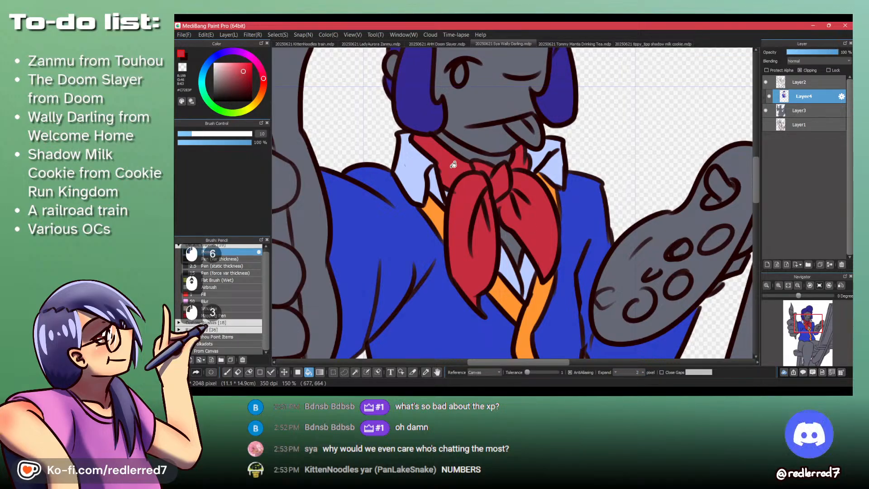
# - Paint over the unfilled corner where the neckerchief's collar band meets its hanging end in red with the Pencil
pyautogui.scroll(2, 517, 162)
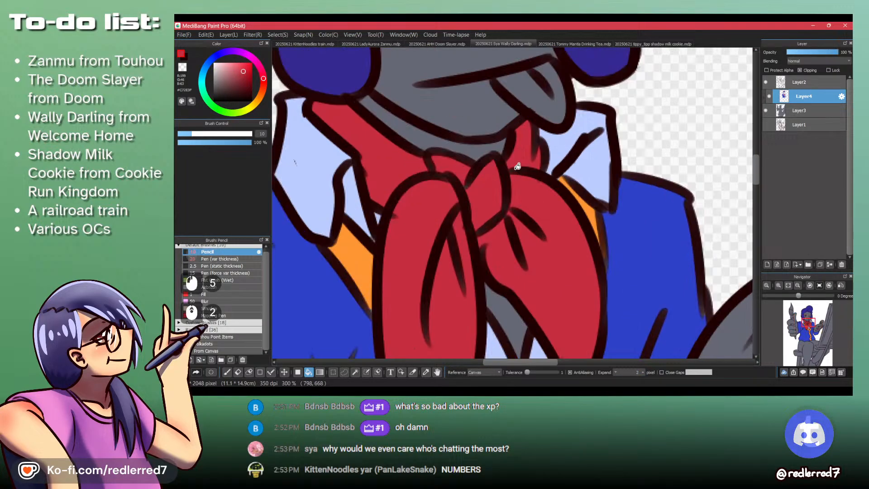
pyautogui.press('p')
pyautogui.moveTo(383, 212); pyautogui.dragTo(398, 203)
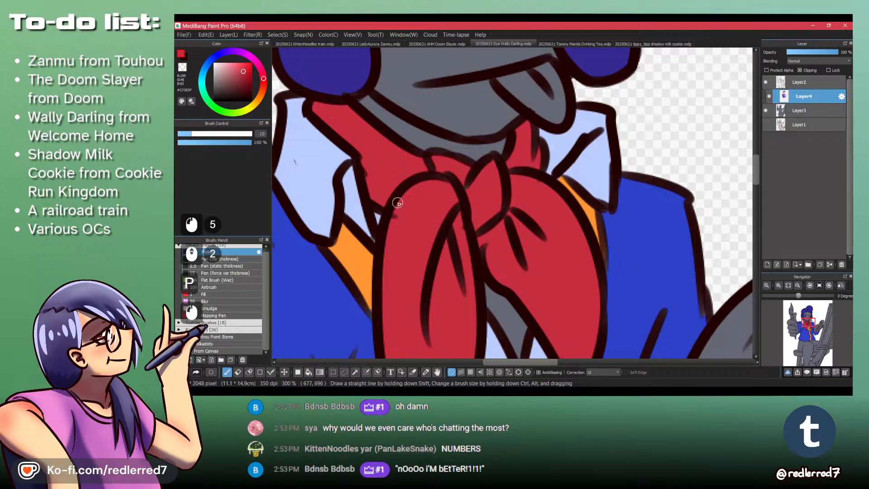
# - Erase the stray line end beside the neckerchief's fold on Layer2 with transparent colour, and return to Layer4 with red
pyautogui.click(800, 83)
pyautogui.press('z')
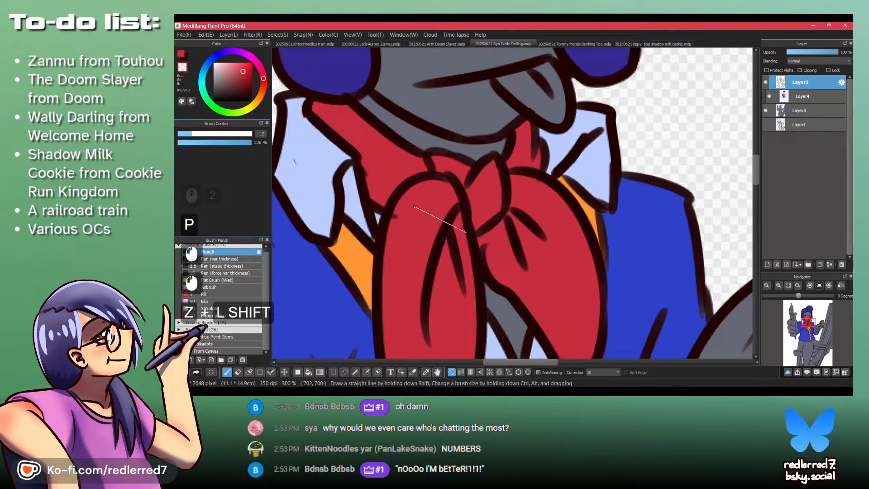
pyautogui.moveTo(400, 213); pyautogui.dragTo(393, 225)
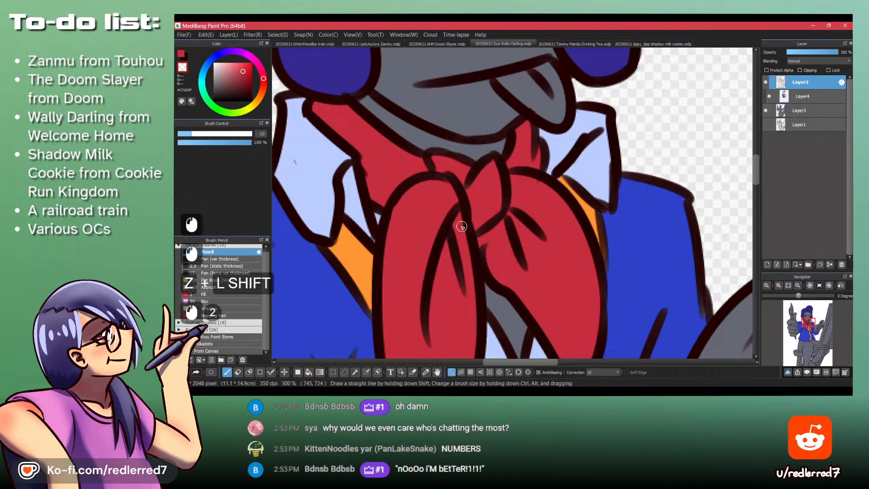
pyautogui.click(802, 96)
pyautogui.hotkey('shift', 'z')
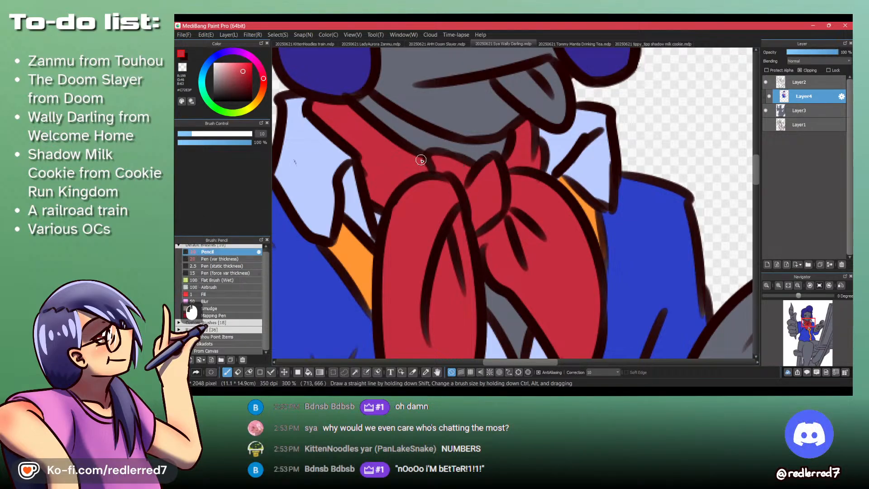
# - Touch up the remaining gaps around the neckerchief with the Pencil, using red, the shirt's pale blue and the trim's orange
pyautogui.moveTo(529, 133)
pyautogui.mouseDown()
pyautogui.moveTo(533, 164)
pyautogui.moveTo(533, 140)
pyautogui.mouseUp()
pyautogui.moveTo(532, 134); pyautogui.dragTo(536, 142)
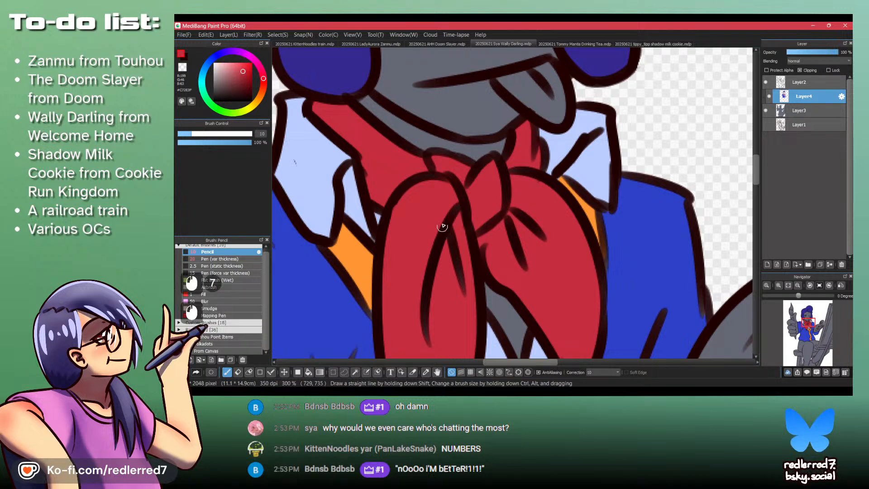
pyautogui.moveTo(439, 271); pyautogui.dragTo(426, 350)
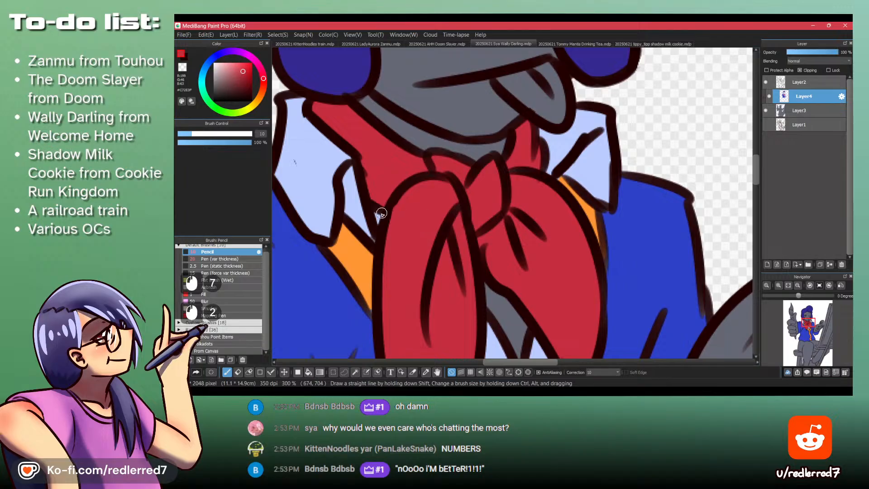
pyautogui.keyDown('alt'); pyautogui.click(366, 233); pyautogui.keyUp('alt')
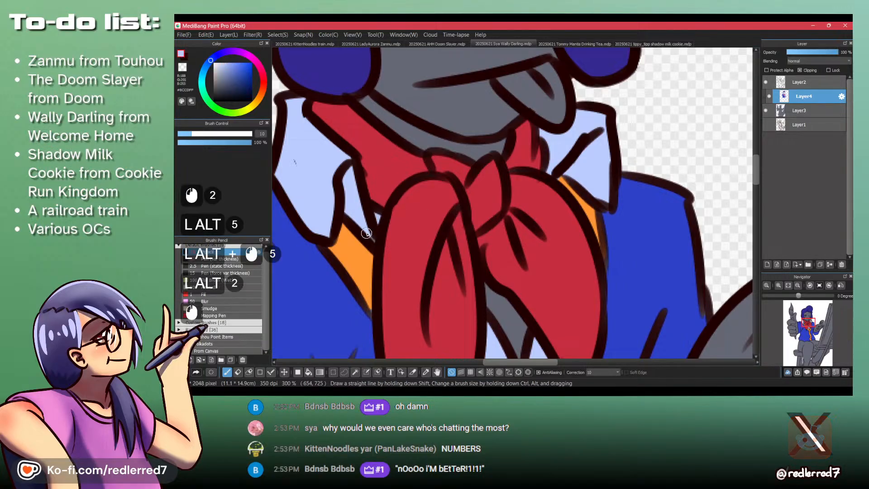
pyautogui.keyDown('alt'); pyautogui.click(371, 308); pyautogui.keyUp('alt')
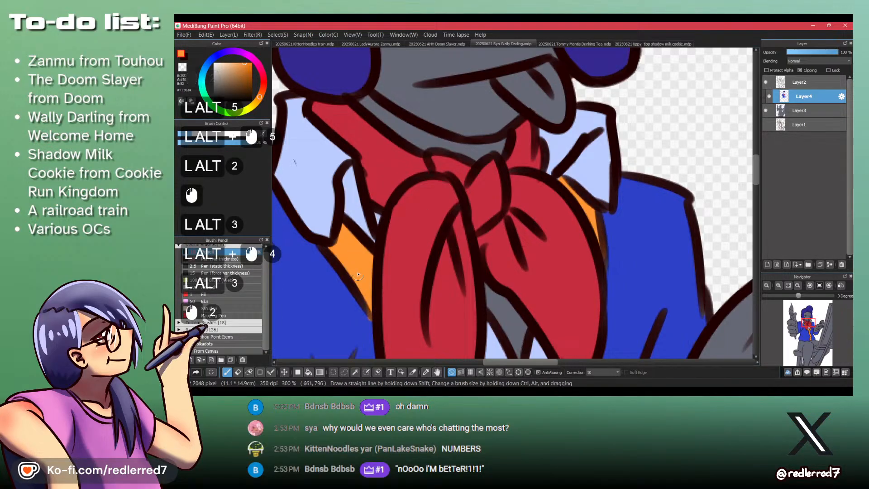
# - Refill the orange jacket trim in a lighter yellow-orange, including both lapel strips and the sliver beside the neckerchief
pyautogui.moveTo(456, 188); pyautogui.dragTo(478, 145)
pyautogui.click(391, 122)
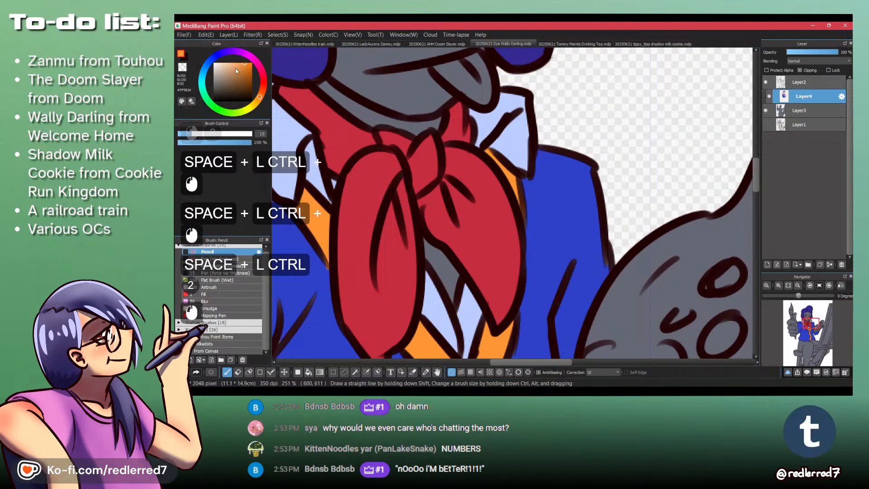
pyautogui.press('b')
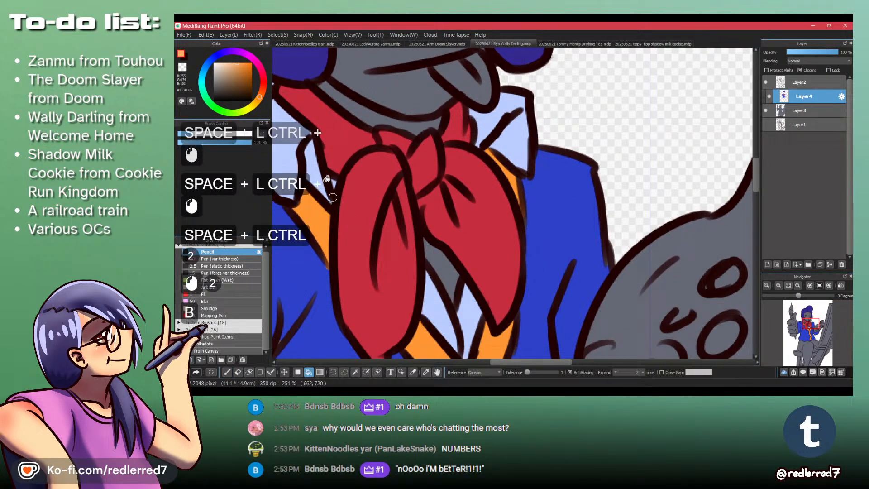
pyautogui.click(256, 102)
pyautogui.click(315, 219)
pyautogui.moveTo(409, 338); pyautogui.dragTo(394, 226)
pyautogui.click(418, 248)
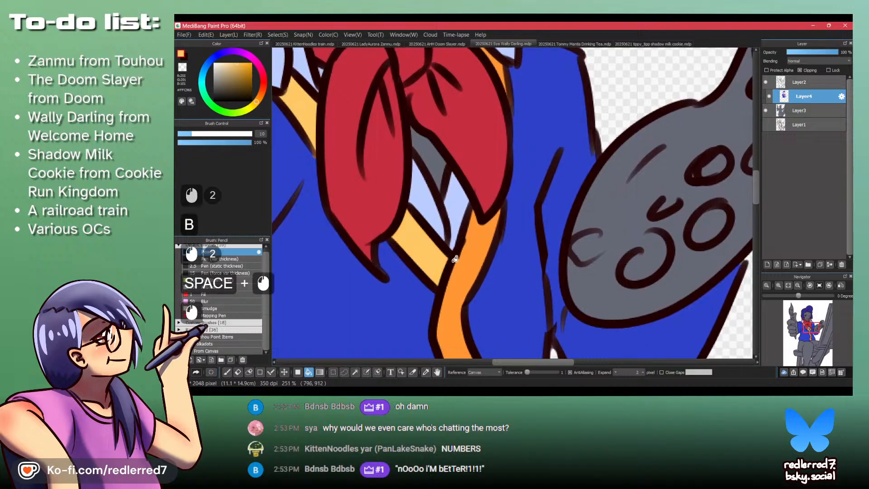
pyautogui.click(459, 262)
pyautogui.moveTo(476, 333); pyautogui.dragTo(410, 213)
pyautogui.moveTo(470, 127); pyautogui.dragTo(516, 122)
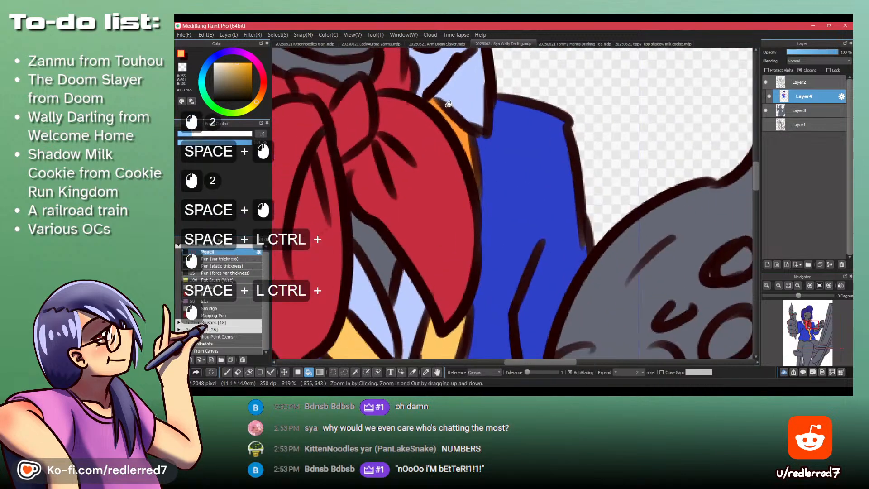
pyautogui.click(455, 118)
pyautogui.press('p')
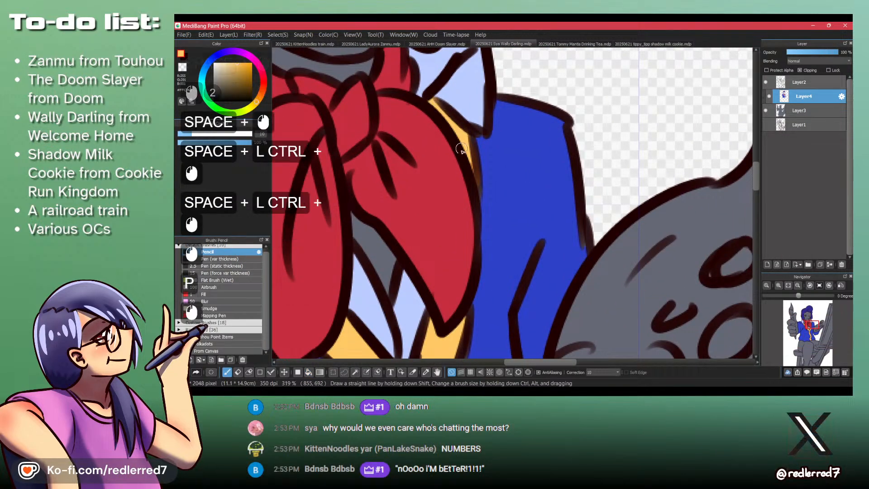
# - Choose a stronger orange as the skin tone and fill the exposed chest, face and neck with it
pyautogui.click(243, 61)
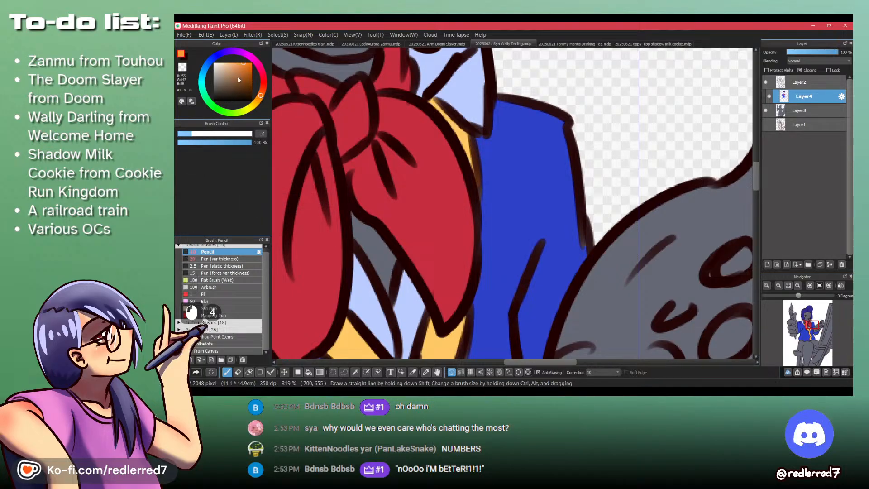
pyautogui.moveTo(243, 67); pyautogui.dragTo(244, 61)
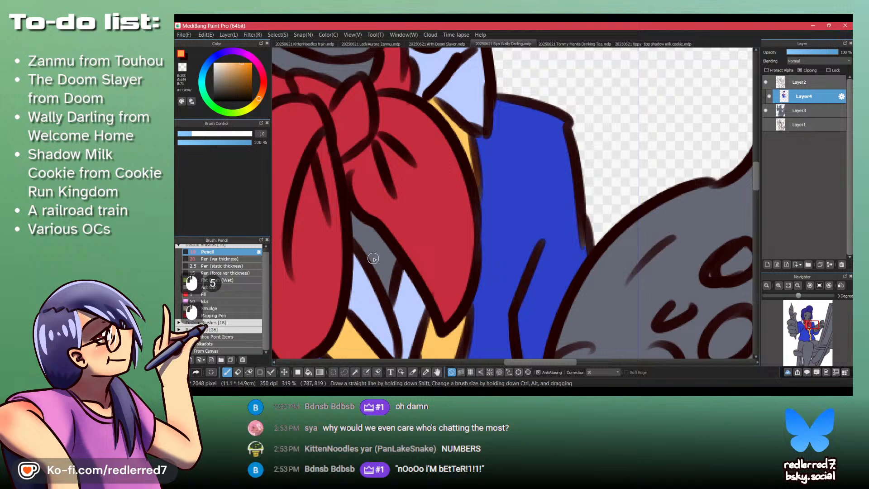
pyautogui.press('b')
pyautogui.click(367, 219)
pyautogui.moveTo(367, 219); pyautogui.dragTo(372, 152)
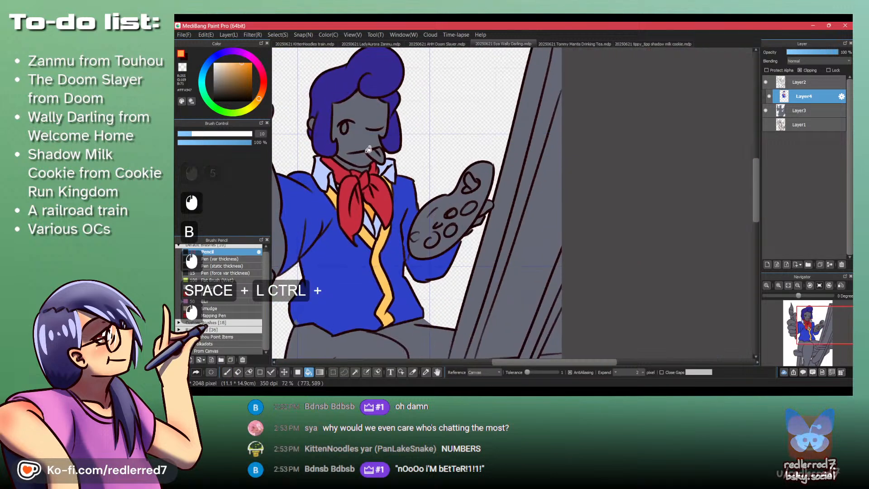
pyautogui.click(361, 148)
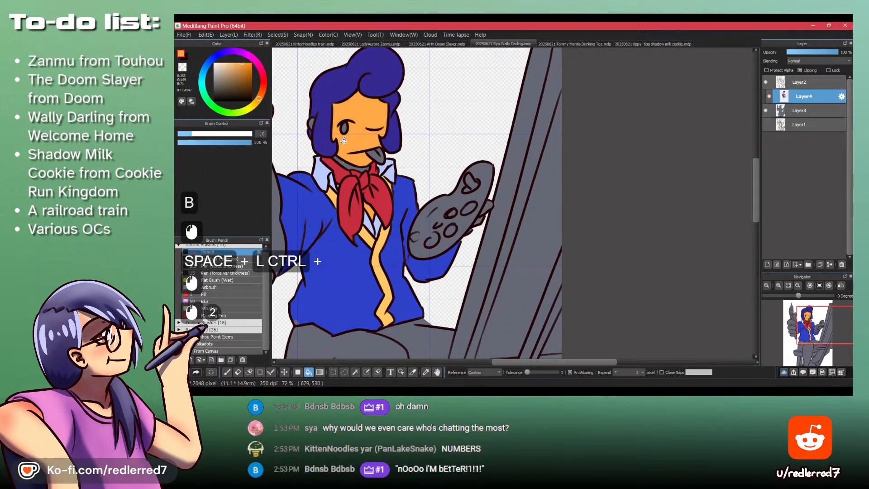
pyautogui.hotkey('ctrl', 'z')
# - Fill the thumb and all fingers of the raised hand holding the paintbrush with the skin orange
pyautogui.moveTo(343, 140); pyautogui.dragTo(458, 199)
pyautogui.click(364, 249)
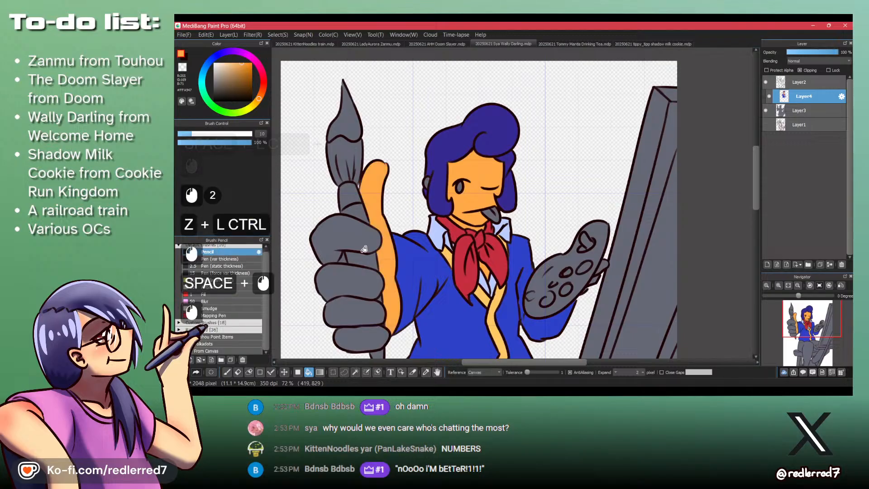
pyautogui.click(362, 247)
pyautogui.click(359, 280)
pyautogui.click(358, 311)
pyautogui.click(360, 334)
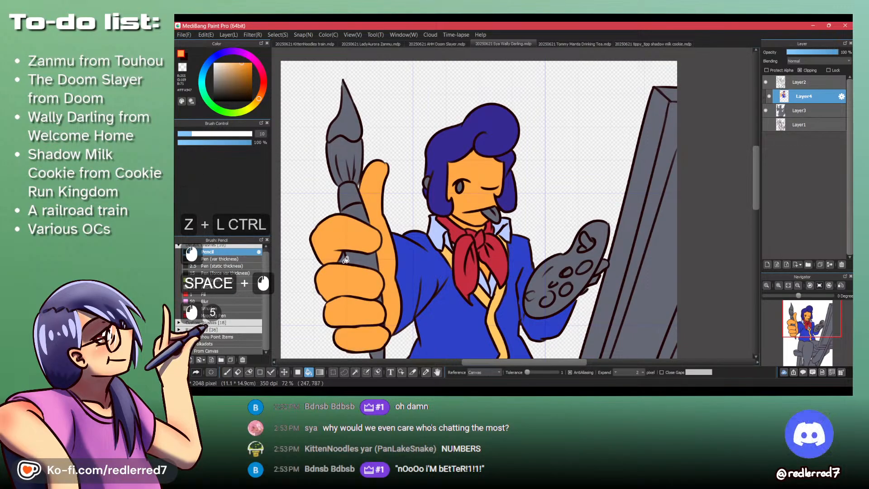
# - Fill the thumb and fingers of the hand holding the palette with skin orange and touch up the gaps using the Pencil
pyautogui.moveTo(355, 240); pyautogui.dragTo(296, 201)
pyautogui.moveTo(537, 231); pyautogui.dragTo(549, 186)
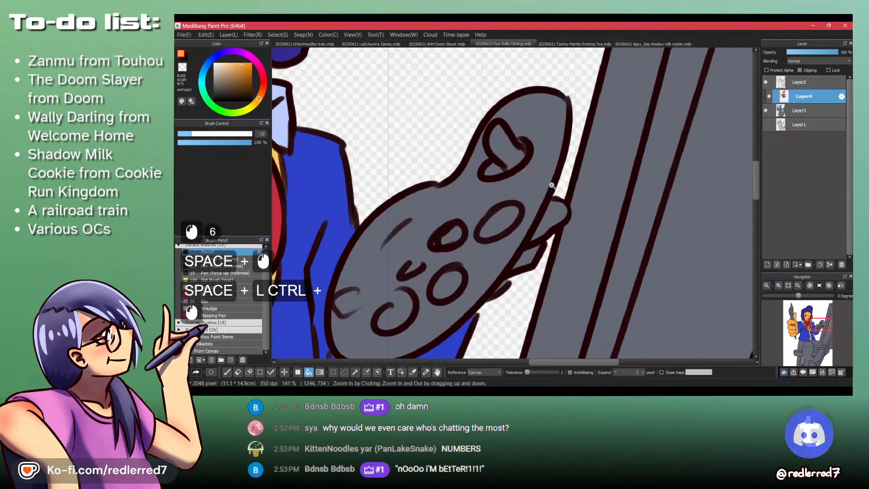
pyautogui.click(549, 221)
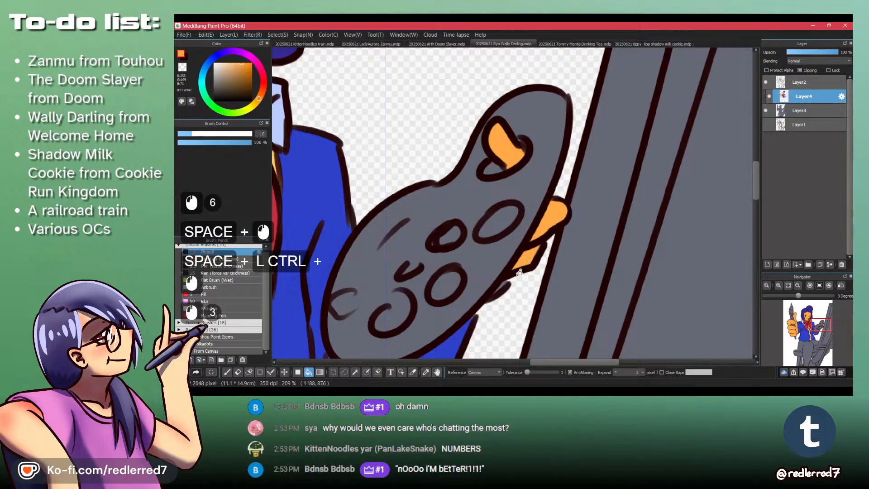
pyautogui.press('p')
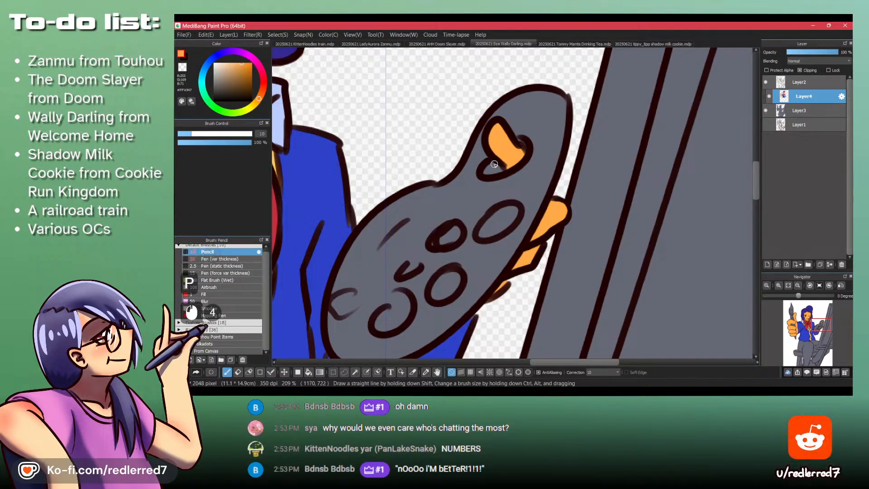
# - Erase the grey base from the palette's thumb hole on Layer3 using transparent colour
pyautogui.moveTo(498, 155)
pyautogui.mouseDown()
pyautogui.moveTo(493, 179)
pyautogui.moveTo(518, 109)
pyautogui.mouseUp()
pyautogui.click(813, 111)
pyautogui.hotkey('shift', 'z')
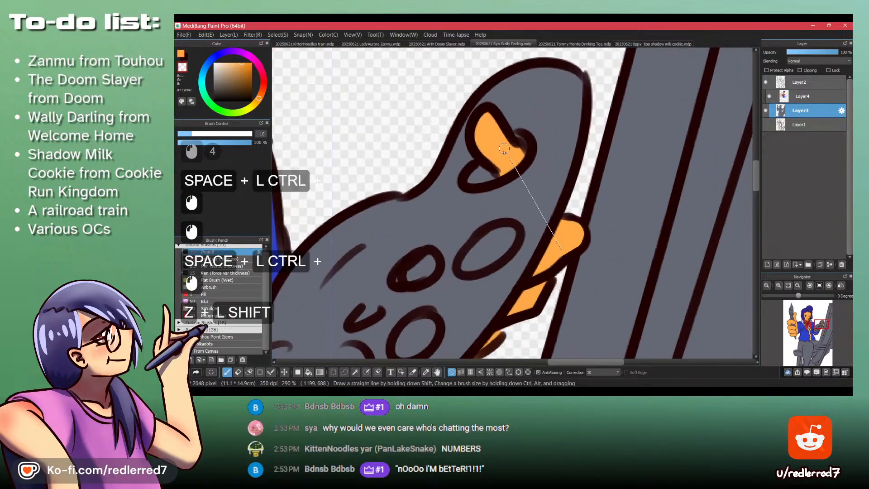
pyautogui.click(476, 171)
pyautogui.moveTo(489, 171); pyautogui.dragTo(475, 254)
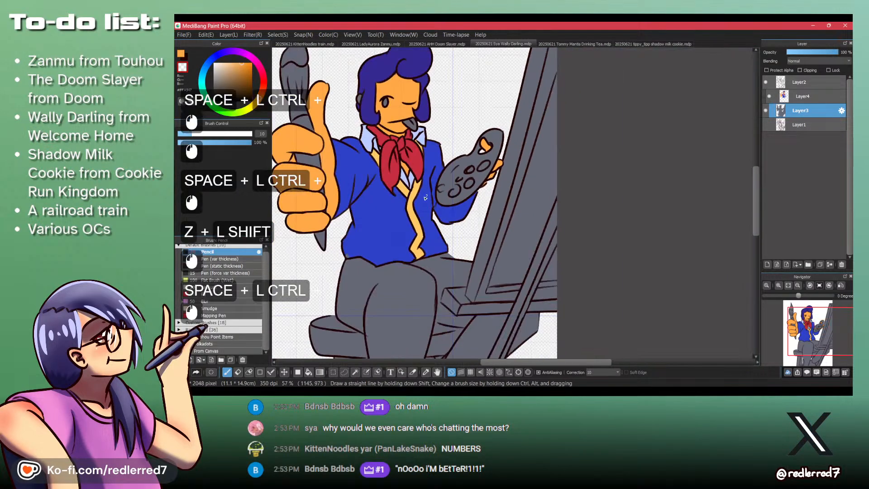
pyautogui.moveTo(453, 226); pyautogui.dragTo(494, 191)
pyautogui.moveTo(427, 135); pyautogui.dragTo(465, 220)
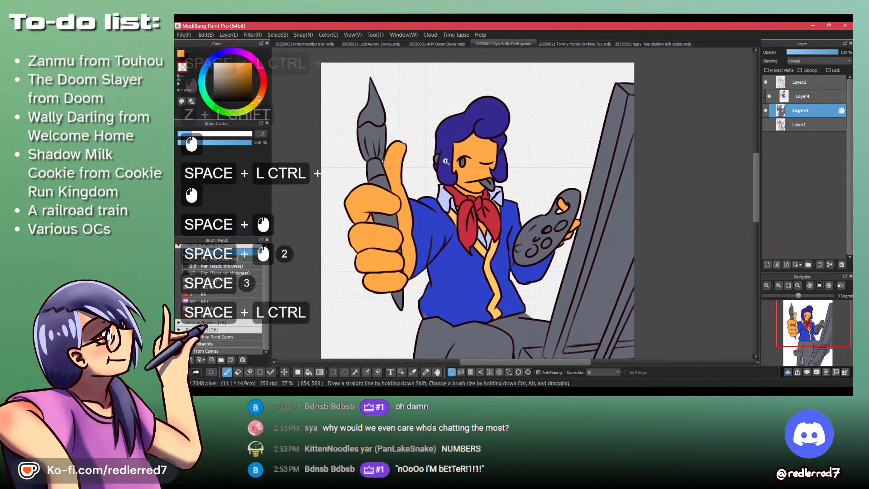
# - Return to Layer4 with the skin orange and paint the ear beside the hair
pyautogui.moveTo(432, 157); pyautogui.dragTo(526, 141)
pyautogui.click(802, 95)
pyautogui.click(799, 71)
pyautogui.hotkey('shift', 'z')
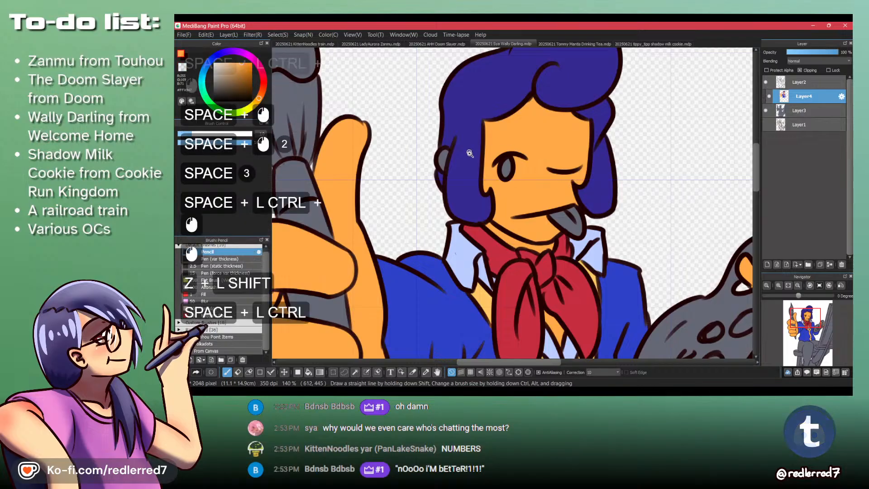
pyautogui.moveTo(464, 163); pyautogui.dragTo(423, 168)
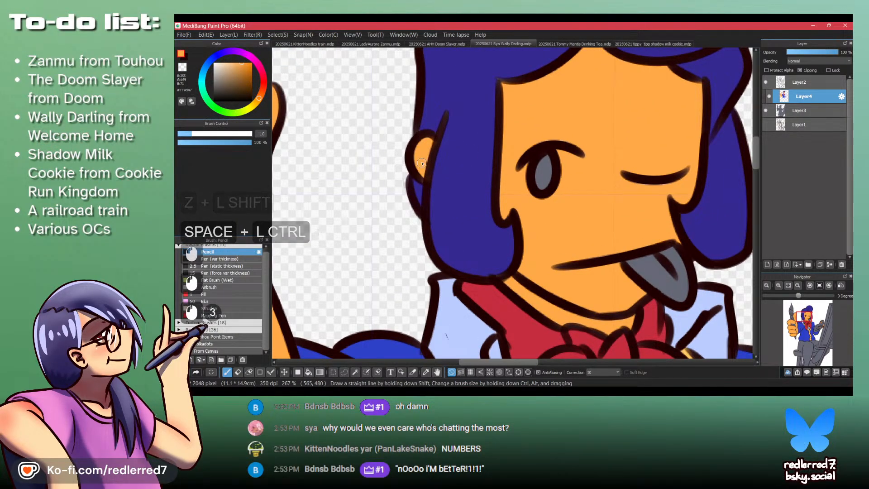
pyautogui.moveTo(421, 173); pyautogui.dragTo(439, 90)
# - Check the reference picture for the eyes and paint the open eye's white in the shirt's pale blue
pyautogui.hotkey('alt', 'Tab')
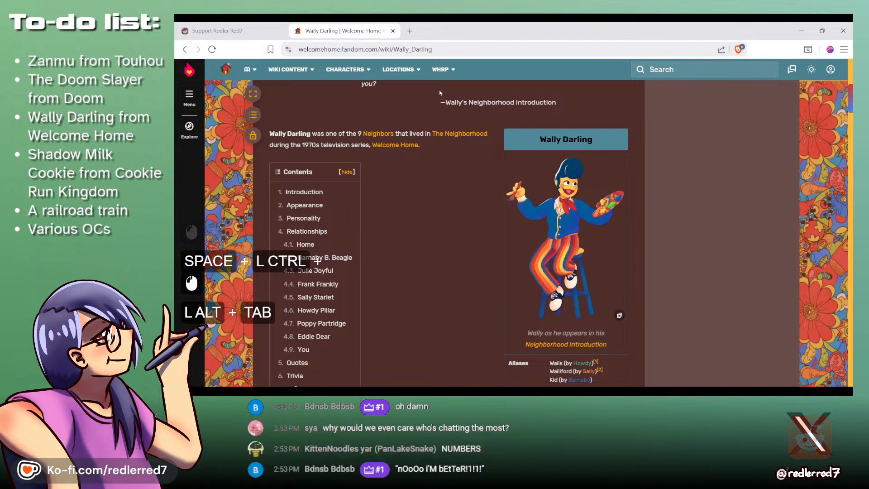
pyautogui.hotkey('alt', 'Tab')
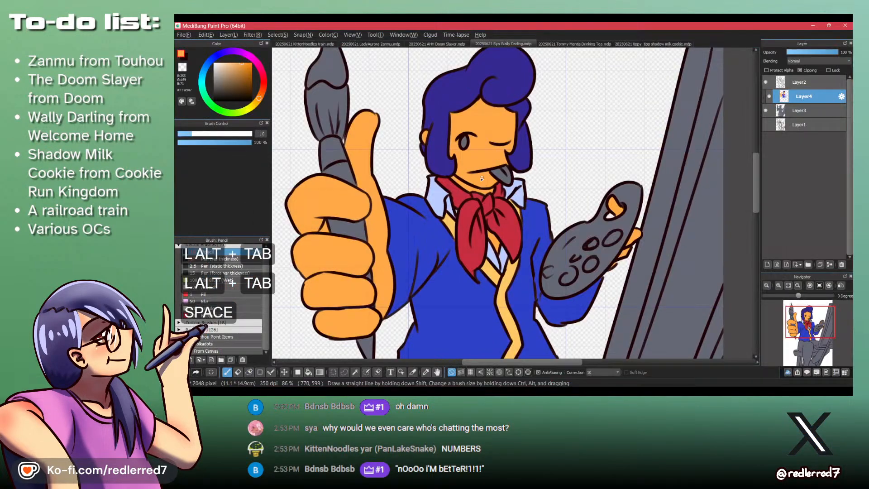
pyautogui.keyDown('alt'); pyautogui.click(436, 198); pyautogui.keyUp('alt')
pyautogui.keyDown('alt'); pyautogui.click(434, 199); pyautogui.keyUp('alt')
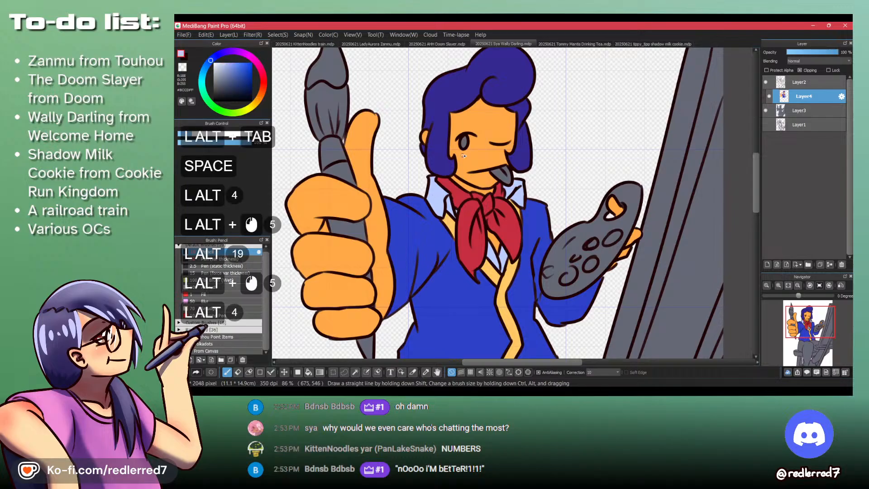
pyautogui.moveTo(471, 139)
pyautogui.mouseDown()
pyautogui.moveTo(463, 191)
pyautogui.moveTo(416, 152)
pyautogui.moveTo(415, 140)
pyautogui.moveTo(436, 159)
pyautogui.moveTo(425, 135)
pyautogui.moveTo(440, 130)
pyautogui.moveTo(434, 148)
pyautogui.moveTo(455, 173)
pyautogui.moveTo(475, 153)
pyautogui.moveTo(479, 160)
pyautogui.moveTo(483, 138)
pyautogui.moveTo(473, 123)
pyautogui.moveTo(441, 154)
pyautogui.moveTo(424, 154)
pyautogui.moveTo(421, 144)
pyautogui.moveTo(453, 178)
pyautogui.moveTo(433, 185)
pyautogui.mouseUp()
pyautogui.moveTo(475, 118)
pyautogui.mouseDown()
pyautogui.moveTo(425, 119)
pyautogui.moveTo(441, 159)
pyautogui.mouseUp()
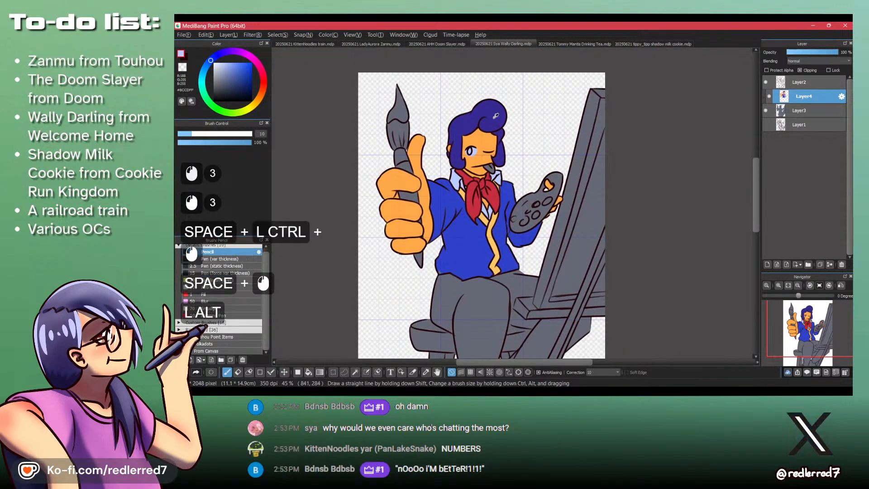
pyautogui.hotkey('alt', 'Tab')
pyautogui.hotkey('alt', 'Tab')
# - Clean up the outer edge of the open eye's white with skin orange, and choose a darker orange-brown
pyautogui.keyDown('ctrl'); pyautogui.click(485, 171); pyautogui.keyUp('ctrl')
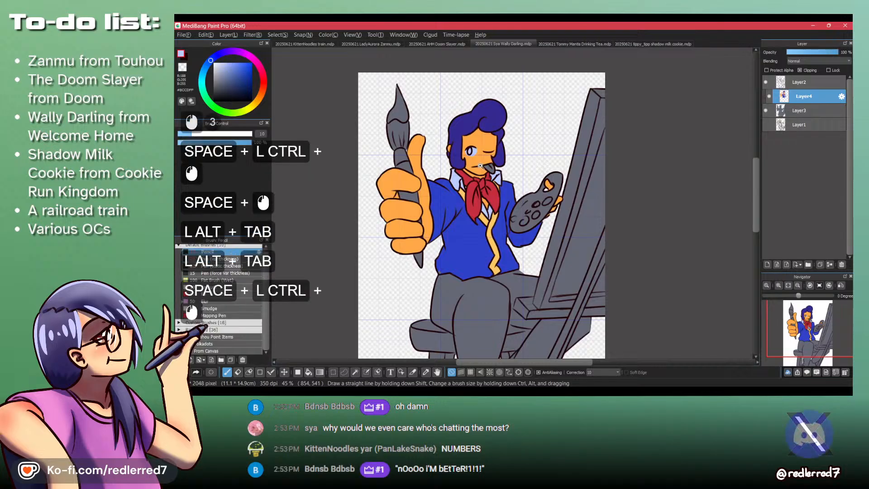
pyautogui.keyDown('ctrl'); pyautogui.click(485, 171); pyautogui.keyUp('ctrl')
pyautogui.keyDown('ctrl'); pyautogui.click(485, 171); pyautogui.keyUp('ctrl')
pyautogui.moveTo(480, 168); pyautogui.dragTo(459, 255)
pyautogui.moveTo(405, 193); pyautogui.dragTo(433, 192)
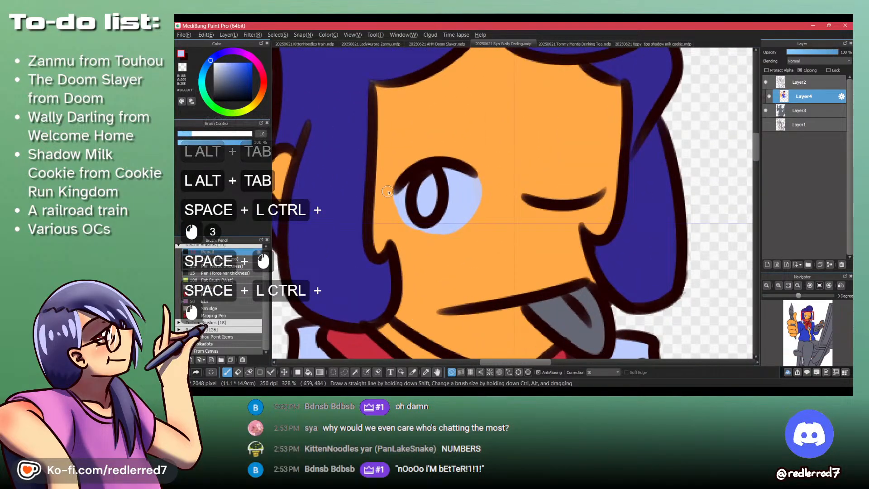
pyautogui.keyDown('alt'); pyautogui.click(384, 191); pyautogui.keyUp('alt')
pyautogui.keyDown('alt'); pyautogui.click(397, 225); pyautogui.keyUp('alt')
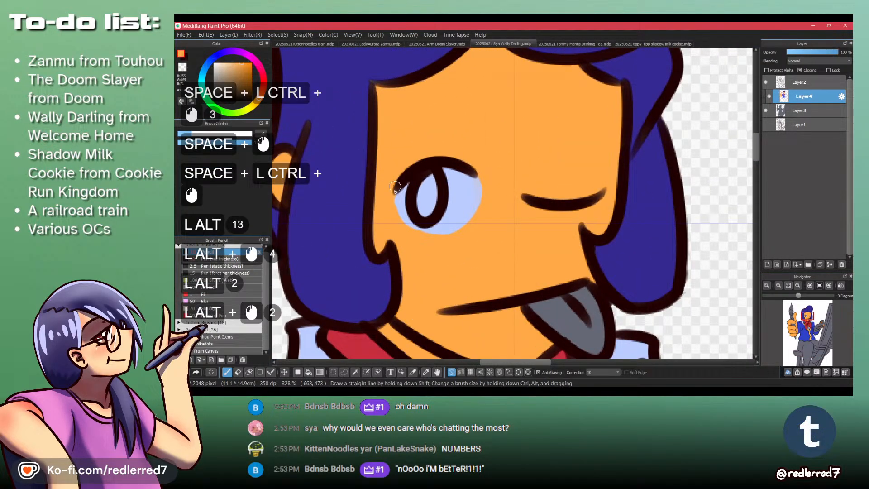
pyautogui.click(247, 73)
pyautogui.hotkey('shift', 'z')
pyautogui.moveTo(411, 154); pyautogui.dragTo(403, 168)
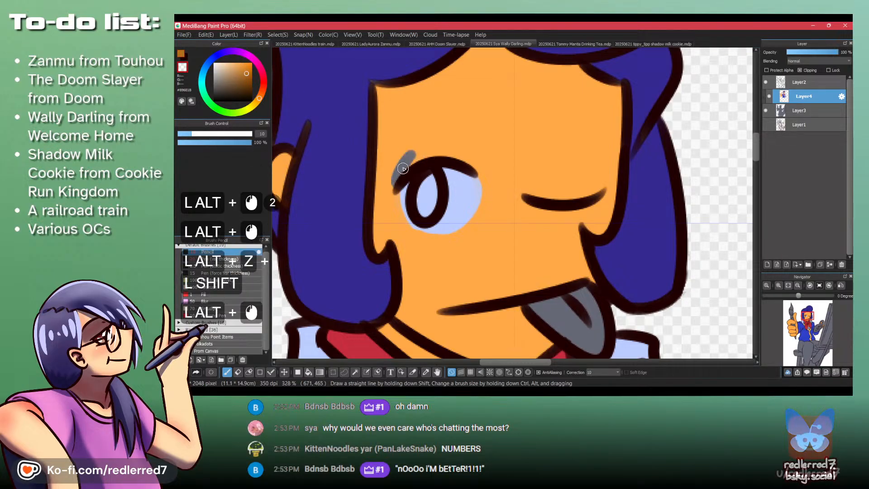
pyautogui.hotkey('ctrl', 'z')
pyautogui.hotkey('shift', 'z')
pyautogui.keyDown('alt'); pyautogui.click(408, 168); pyautogui.keyUp('alt')
pyautogui.hotkey('ctrl', 'z')
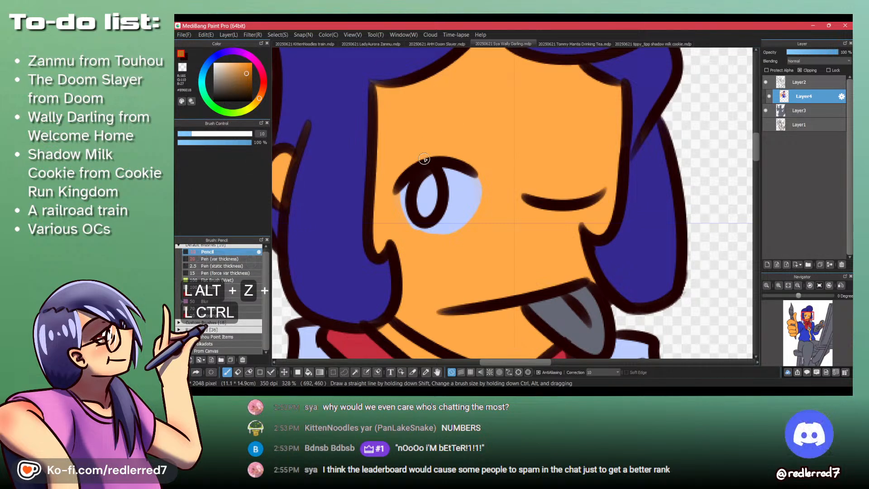
# - Paint the upper eyelid along the top of the open eye in the darker orange-brown with the Pencil
pyautogui.keyDown('alt'); pyautogui.click(404, 173); pyautogui.keyUp('alt')
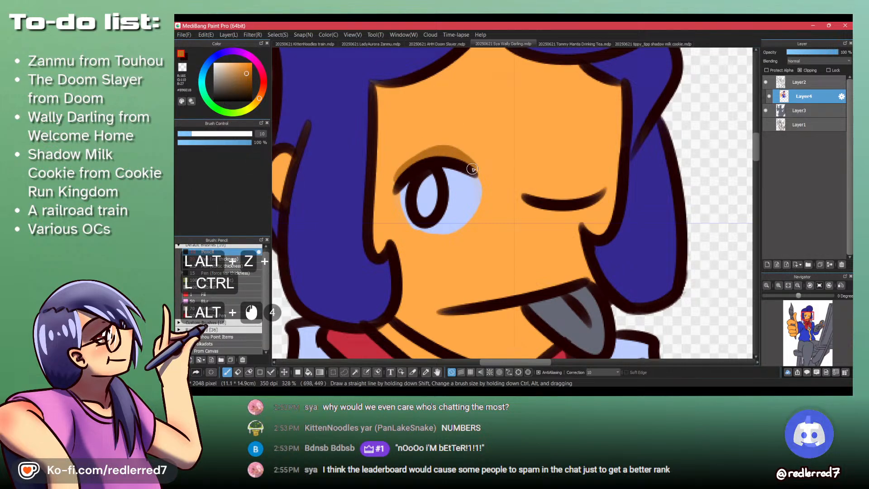
pyautogui.keyDown('alt'); pyautogui.click(473, 170); pyautogui.keyUp('alt')
pyautogui.keyDown('alt'); pyautogui.click(405, 179); pyautogui.keyUp('alt')
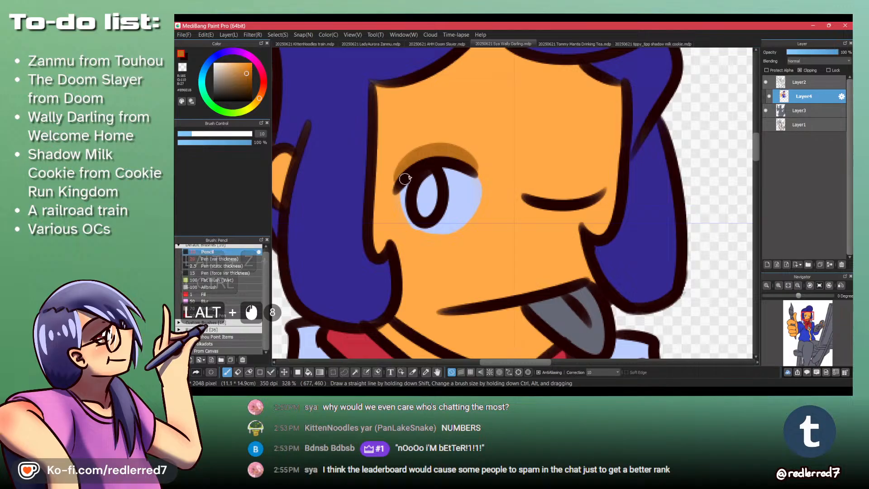
# - Paint a rounded eyelid above the winking eye's line in the same darker orange-brown and fill it in completely
pyautogui.moveTo(544, 177); pyautogui.dragTo(525, 194)
pyautogui.hotkey('ctrl', 'z')
pyautogui.moveTo(551, 162)
pyautogui.mouseDown()
pyautogui.moveTo(529, 188)
pyautogui.moveTo(542, 168)
pyautogui.moveTo(586, 169)
pyautogui.moveTo(588, 180)
pyautogui.moveTo(578, 168)
pyautogui.moveTo(596, 189)
pyautogui.moveTo(584, 199)
pyautogui.moveTo(539, 195)
pyautogui.moveTo(536, 184)
pyautogui.moveTo(561, 173)
pyautogui.moveTo(544, 177)
pyautogui.moveTo(560, 172)
pyautogui.moveTo(560, 194)
pyautogui.mouseUp()
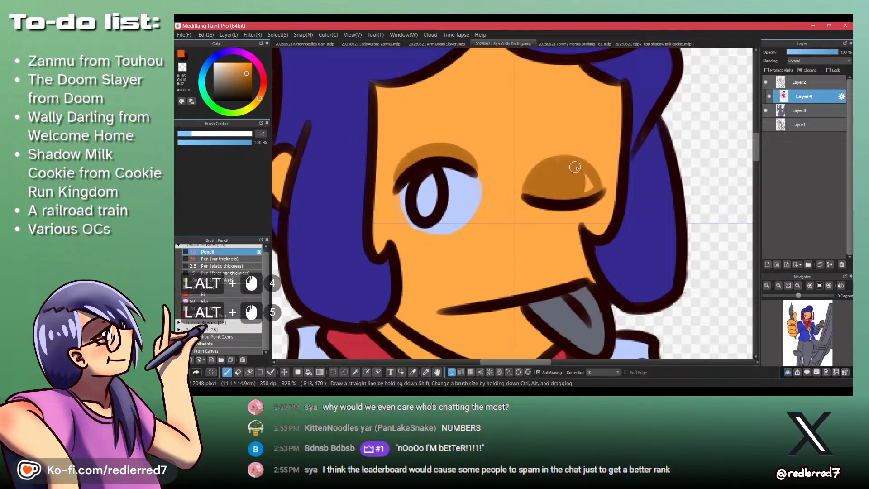
pyautogui.moveTo(598, 185)
pyautogui.mouseDown()
pyautogui.moveTo(570, 160)
pyautogui.moveTo(551, 168)
pyautogui.moveTo(578, 166)
pyautogui.moveTo(587, 187)
pyautogui.moveTo(553, 190)
pyautogui.moveTo(595, 194)
pyautogui.moveTo(561, 161)
pyautogui.moveTo(584, 165)
pyautogui.mouseUp()
pyautogui.moveTo(586, 167); pyautogui.dragTo(596, 179)
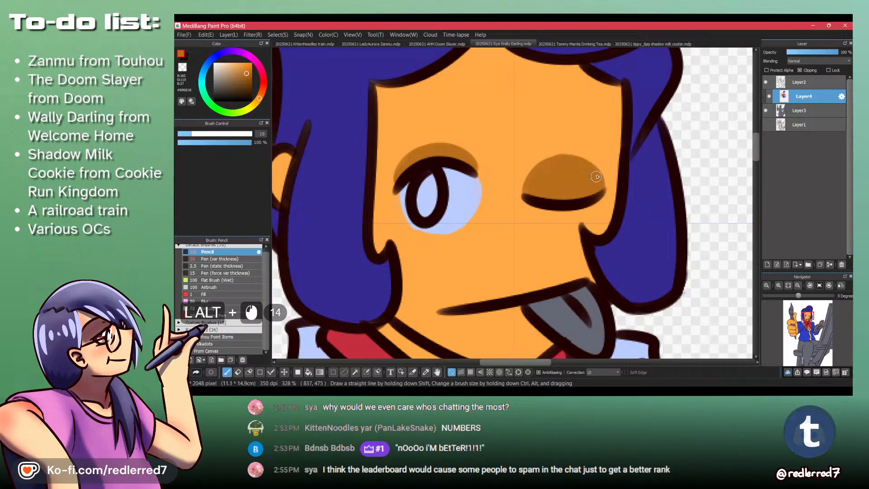
pyautogui.moveTo(538, 183); pyautogui.dragTo(585, 192)
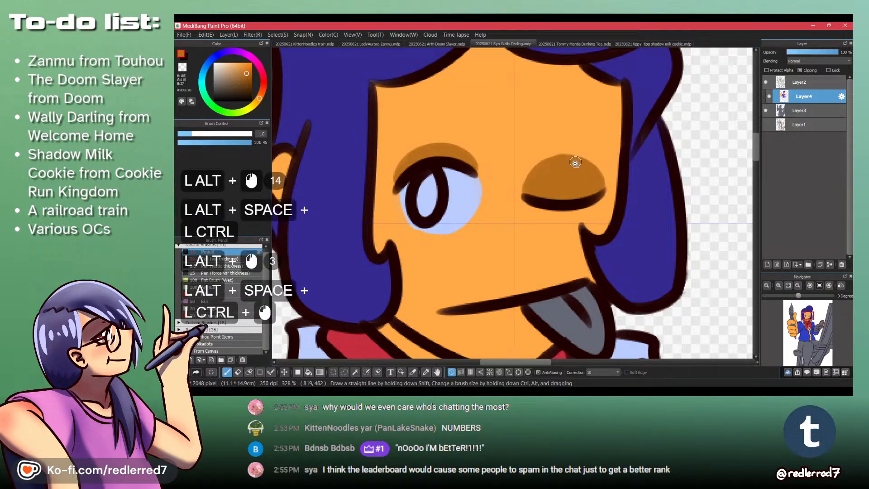
# - Try painting a lower eyelid beneath the open eye in orange-brown, and undo it
pyautogui.moveTo(575, 164)
pyautogui.mouseDown()
pyautogui.moveTo(593, 142)
pyautogui.moveTo(506, 144)
pyautogui.mouseUp()
pyautogui.moveTo(451, 166); pyautogui.dragTo(464, 200)
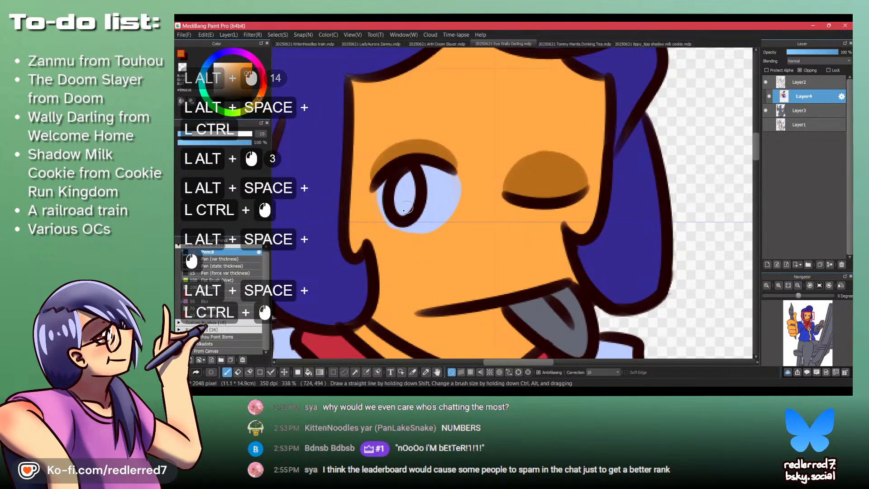
pyautogui.moveTo(380, 216)
pyautogui.mouseDown()
pyautogui.moveTo(417, 240)
pyautogui.moveTo(405, 223)
pyautogui.moveTo(383, 221)
pyautogui.moveTo(446, 235)
pyautogui.mouseUp()
pyautogui.hotkey('ctrl', 'z')
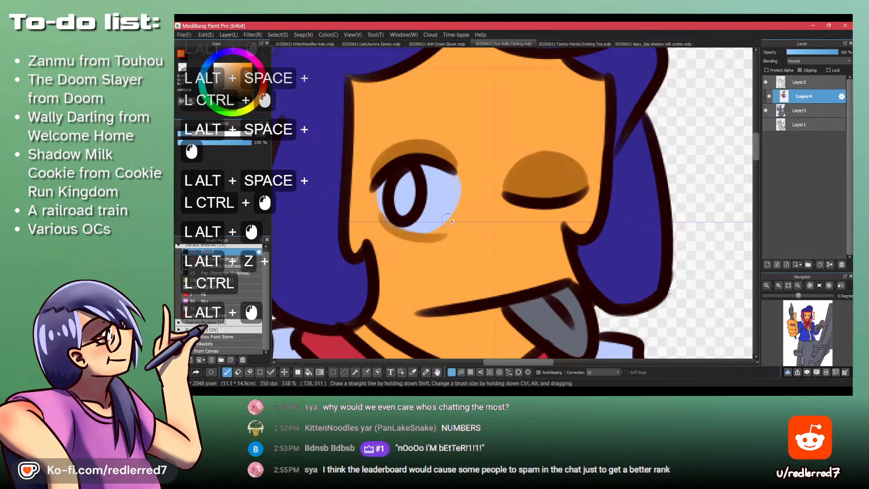
pyautogui.hotkey('ctrl', 'z')
# - Check the reference picture and choose a pinkish red for the tongue
pyautogui.moveTo(557, 168)
pyautogui.mouseDown()
pyautogui.moveTo(567, 185)
pyautogui.moveTo(537, 251)
pyautogui.moveTo(545, 275)
pyautogui.mouseUp()
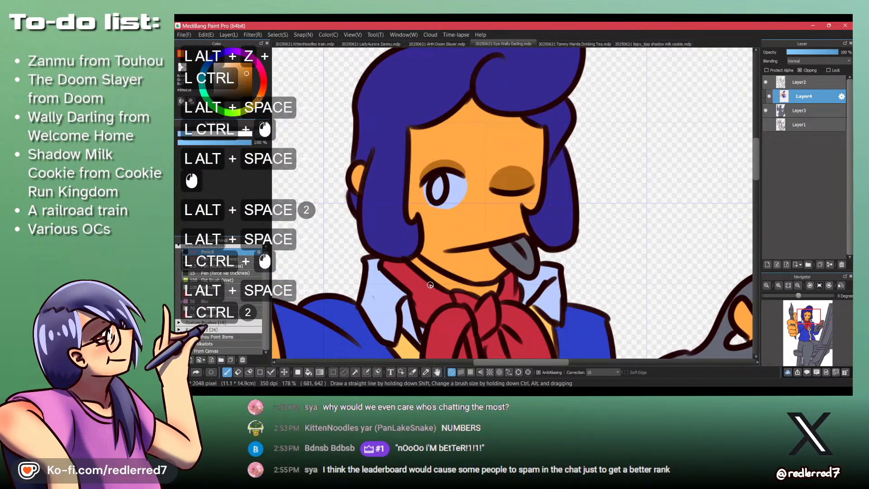
pyautogui.press('alt')
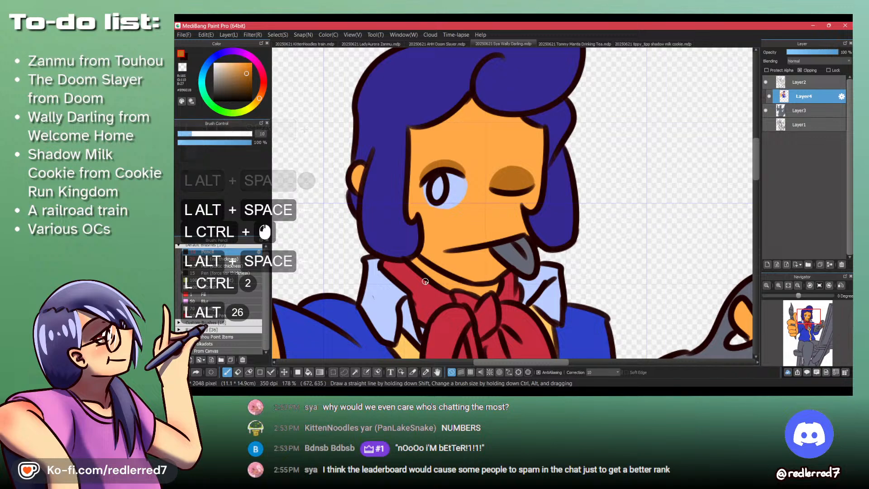
pyautogui.hotkey('alt', 'Tab')
pyautogui.hotkey('alt', 'Tab')
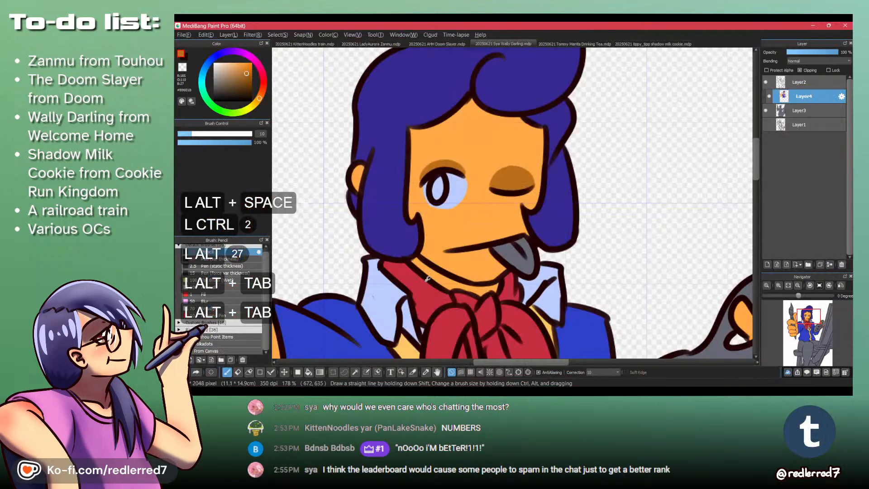
pyautogui.hotkey('ctrl', 'space')
pyautogui.click(263, 78)
pyautogui.click(239, 63)
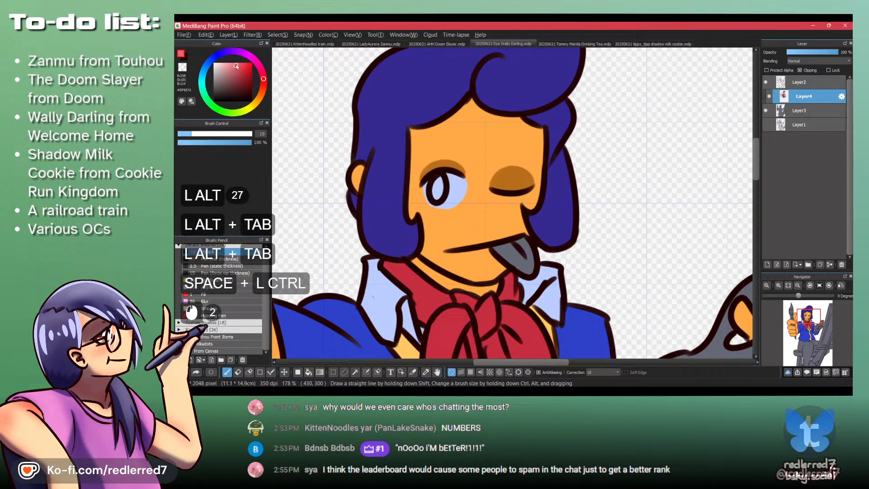
# - Fill the tongue with the pinkish red and touch up its edge along the mouth line with the Pencil
pyautogui.hotkey('ctrl', 'space')
pyautogui.moveTo(515, 255); pyautogui.dragTo(501, 206)
pyautogui.moveTo(453, 220); pyautogui.dragTo(519, 271)
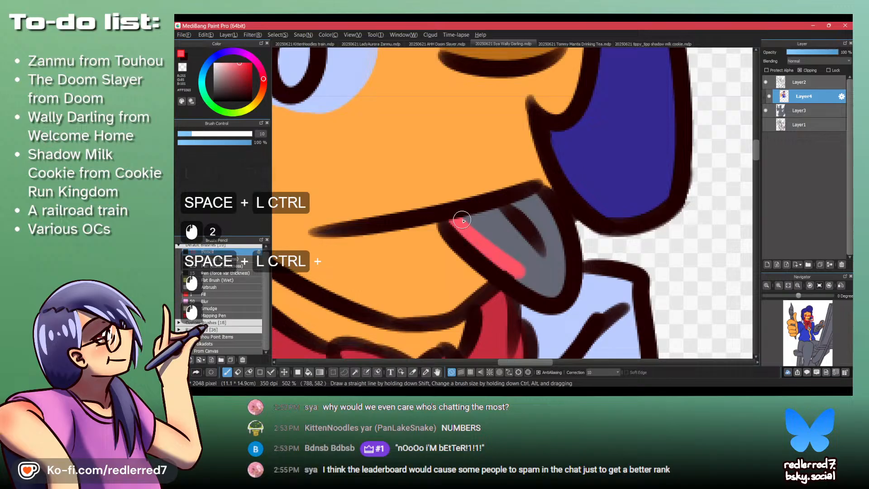
pyautogui.press('b')
pyautogui.click(499, 232)
pyautogui.press('p')
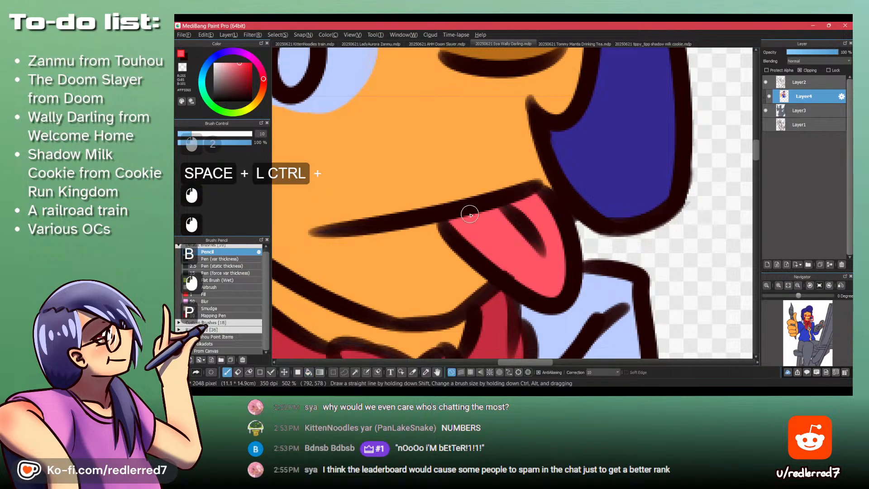
pyautogui.moveTo(469, 213); pyautogui.dragTo(508, 212)
pyautogui.hotkey('ctrl', 'space')
pyautogui.moveTo(488, 245)
pyautogui.mouseDown()
pyautogui.moveTo(505, 264)
pyautogui.moveTo(493, 272)
pyautogui.moveTo(485, 189)
pyautogui.moveTo(483, 245)
pyautogui.mouseUp()
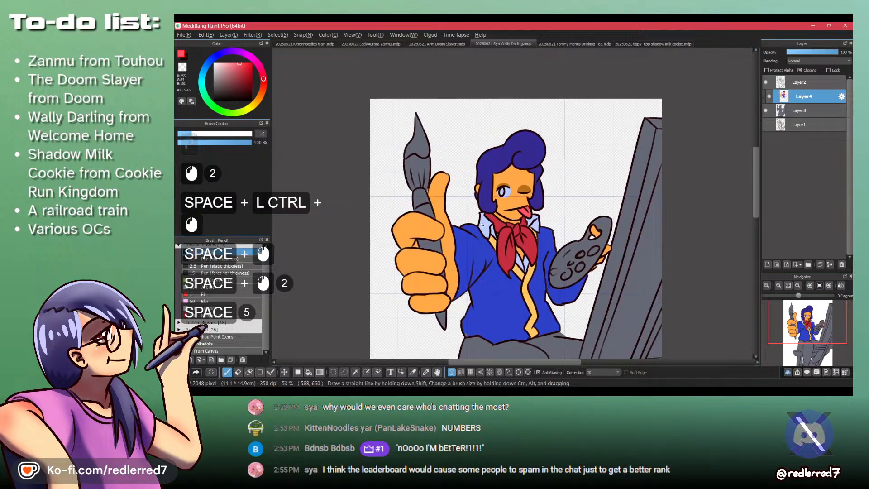
# - Check the reference picture, sample the scarf's red and fill the visible parts of the paintbrush handle with it
pyautogui.hotkey('alt', 'Tab')
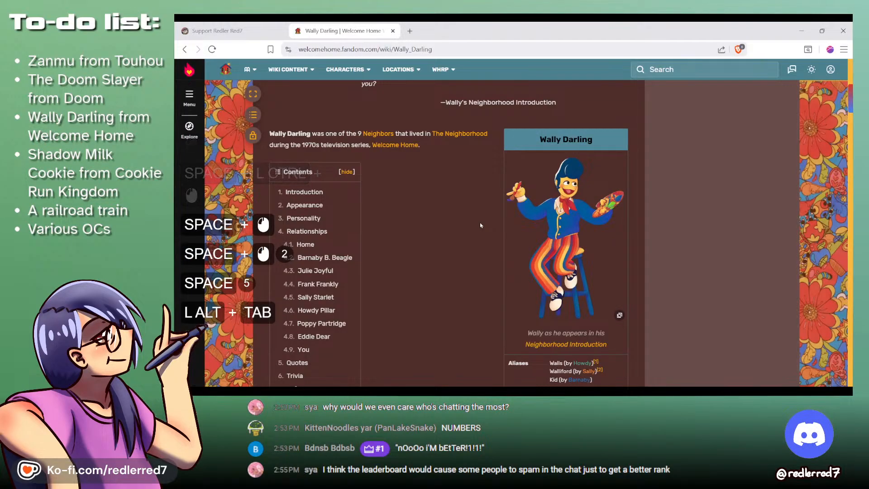
pyautogui.hotkey('alt', 'Tab')
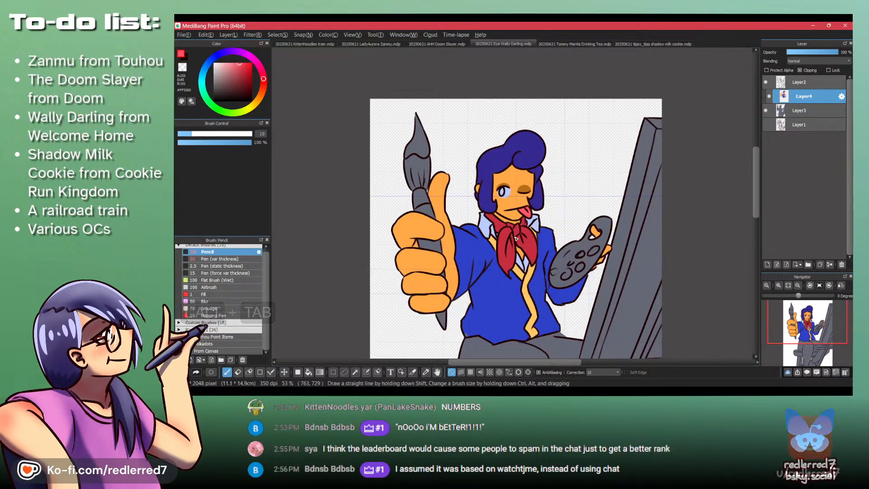
pyautogui.press('p')
pyautogui.keyDown('alt'); pyautogui.click(506, 250); pyautogui.keyUp('alt')
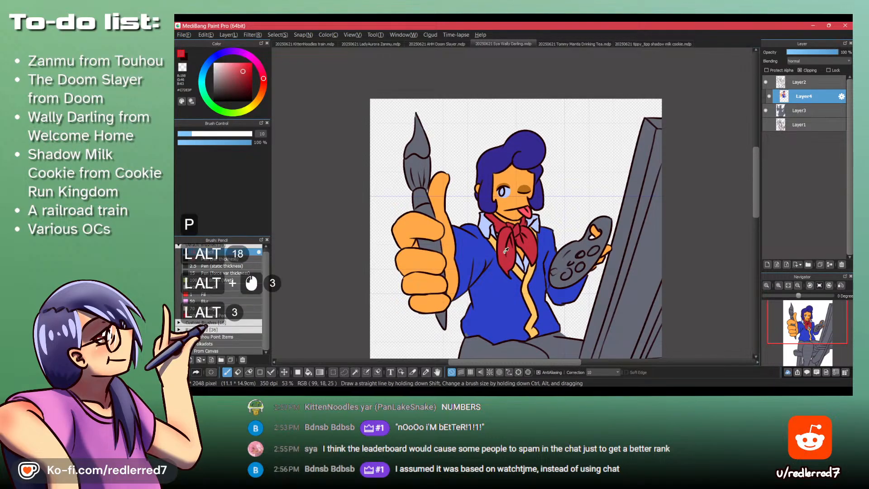
pyautogui.press('b')
pyautogui.click(433, 242)
pyautogui.click(445, 312)
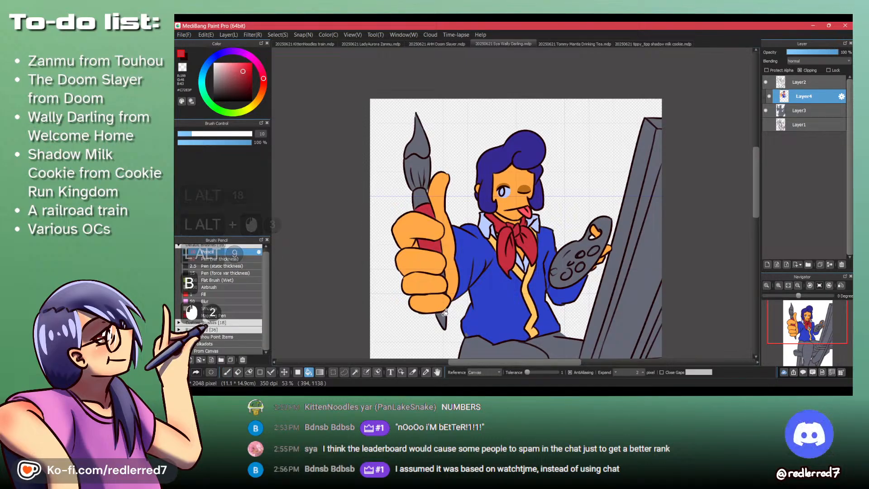
# - Paint the small leftover gap of the brush handle between the fingers and palm in the same red
pyautogui.hotkey('ctrl', 'space')
pyautogui.moveTo(445, 306); pyautogui.dragTo(445, 226)
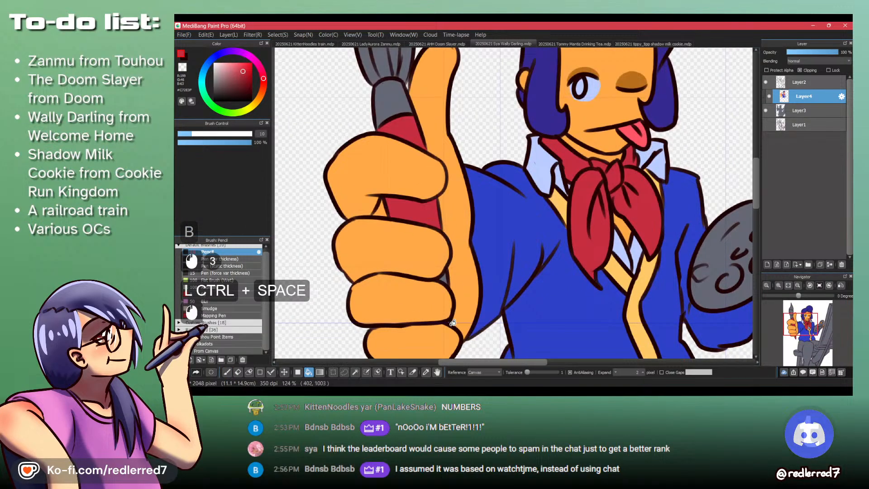
pyautogui.press('p')
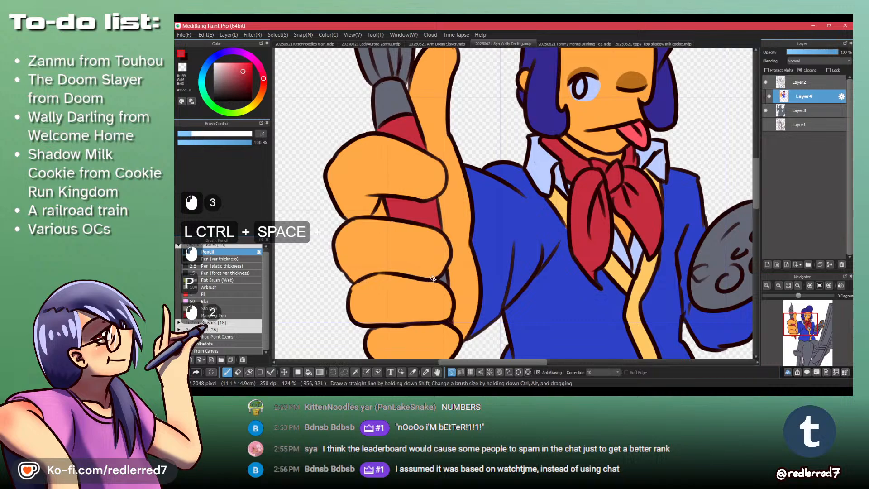
pyautogui.moveTo(445, 283); pyautogui.dragTo(444, 272)
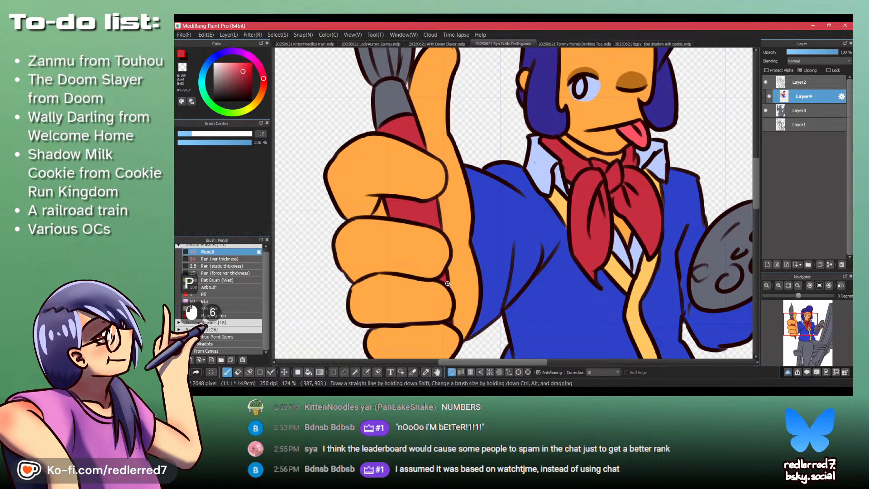
# - Sample the shirt's pale blue and fill the paintbrush's ferrule with it
pyautogui.press('space')
pyautogui.moveTo(417, 197); pyautogui.dragTo(422, 312)
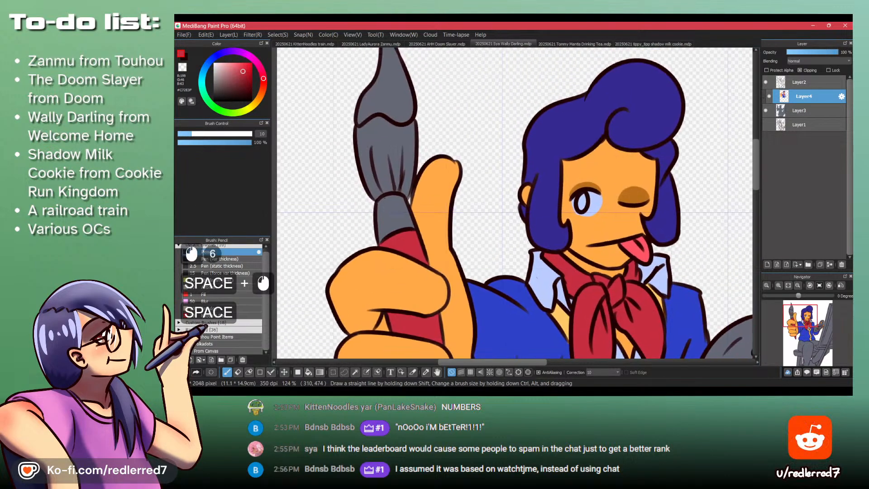
pyautogui.keyDown('alt'); pyautogui.click(540, 279); pyautogui.keyUp('alt')
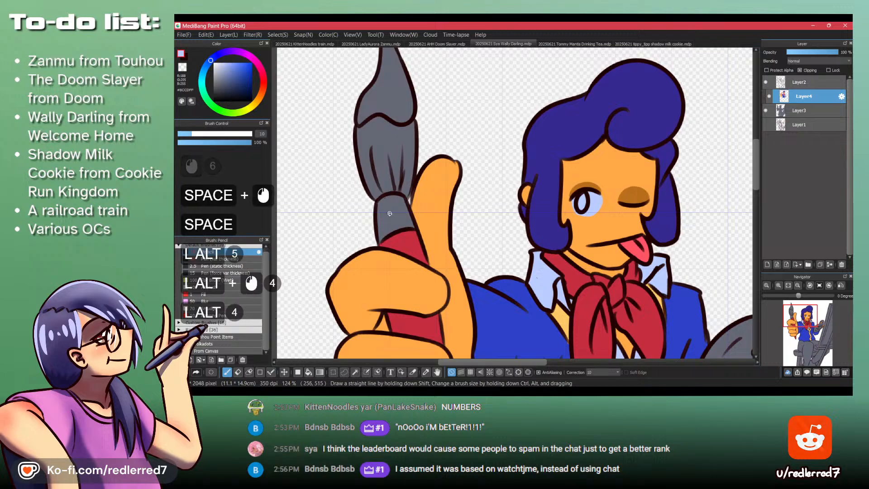
pyautogui.press('b')
pyautogui.scroll(-5, 390, 195)
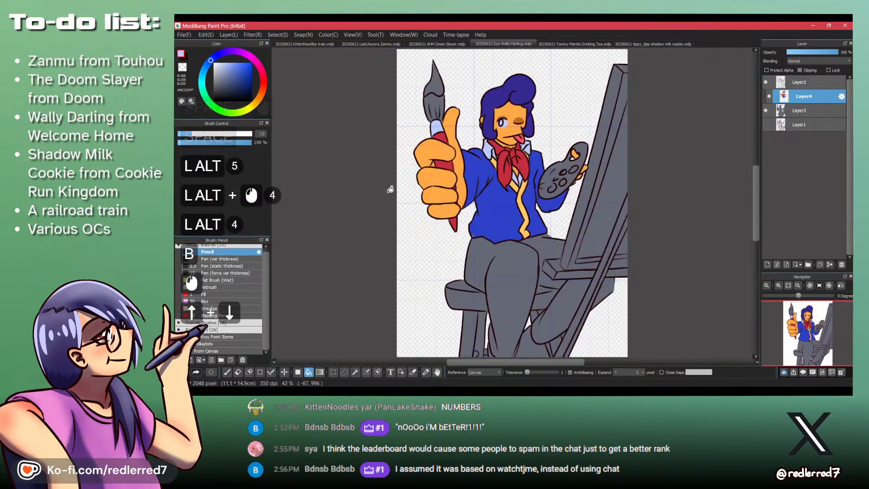
# - Fill the lower section of the paintbrush's bristles with brown, darken it to a deep brown and touch up small gaps
pyautogui.press('space')
pyautogui.moveTo(423, 167); pyautogui.dragTo(402, 252)
pyautogui.hotkey('ctrl', 'space')
pyautogui.moveTo(416, 204); pyautogui.dragTo(425, 143)
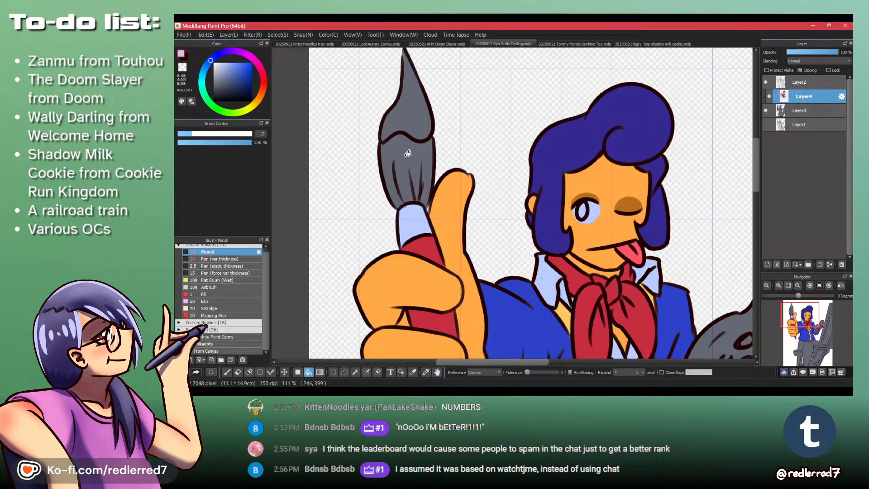
pyautogui.click(260, 95)
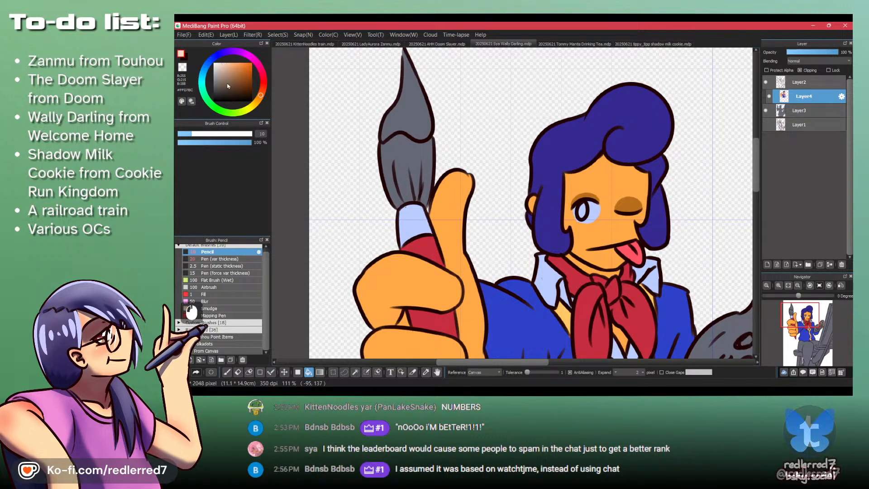
pyautogui.click(241, 85)
pyautogui.click(409, 165)
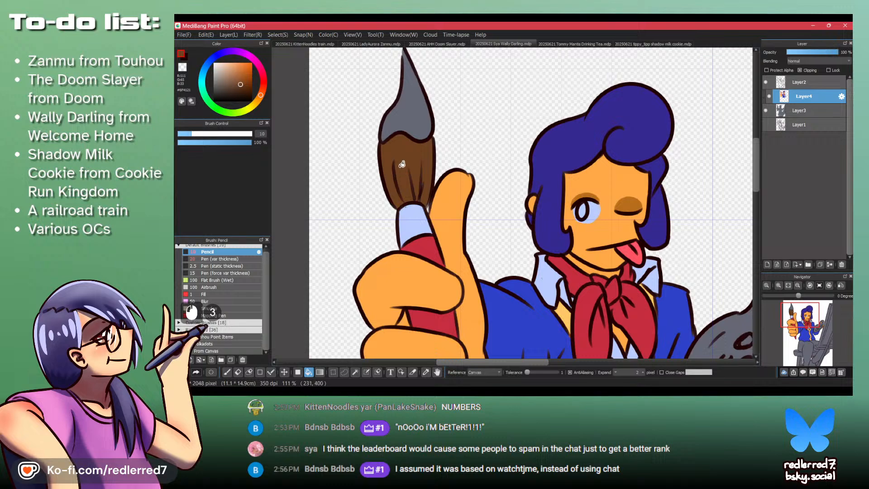
pyautogui.click(234, 90)
pyautogui.click(391, 145)
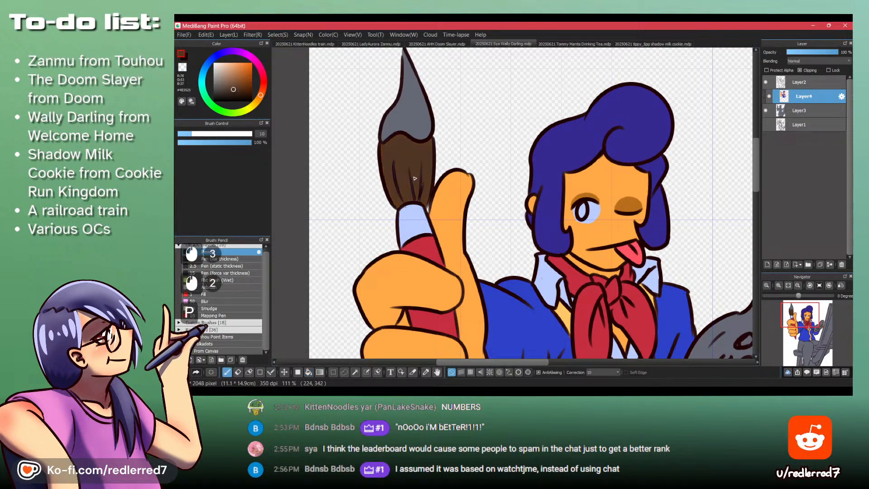
pyautogui.press('p')
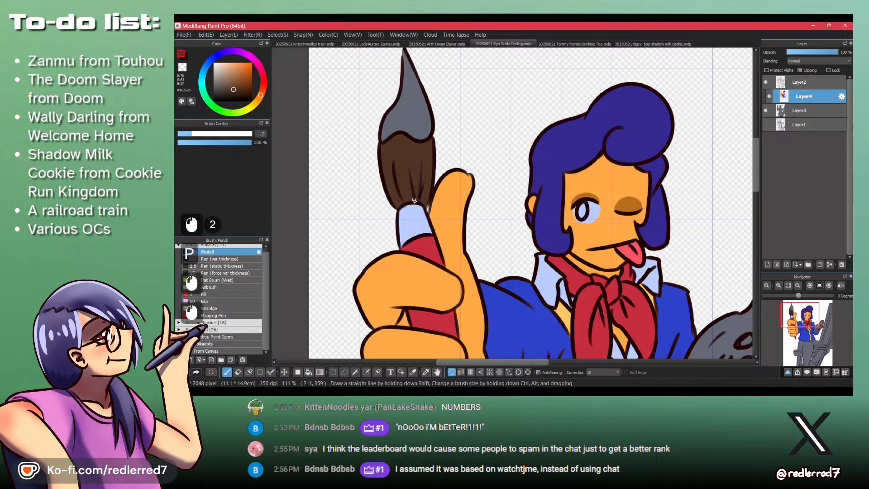
pyautogui.moveTo(415, 145); pyautogui.dragTo(348, 150)
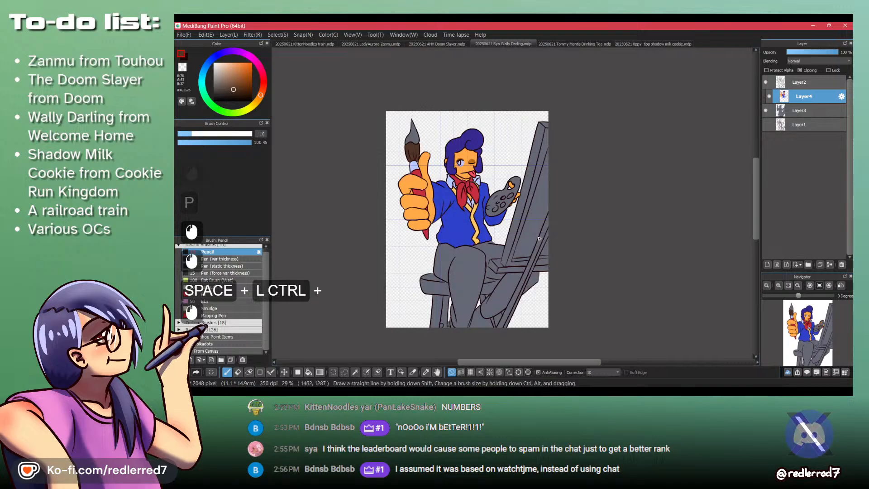
# - Choose a light orange-tan and fill the palette's wooden surface with it
pyautogui.click(234, 74)
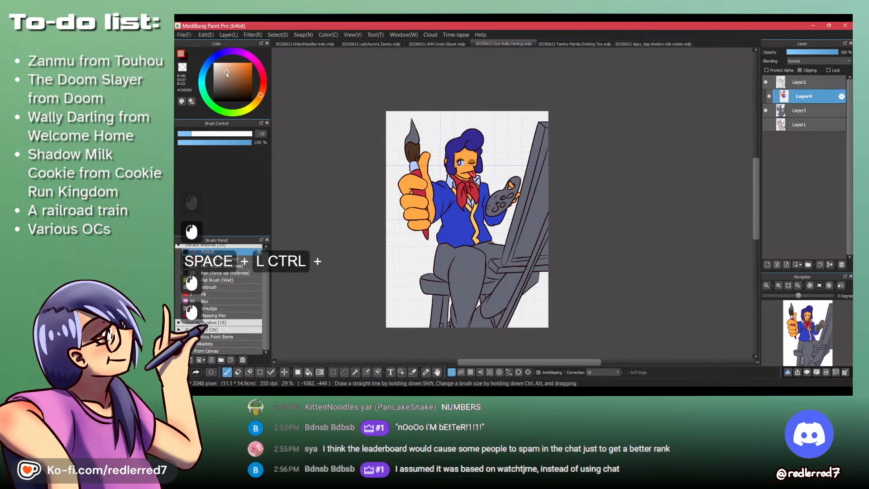
pyautogui.click(229, 68)
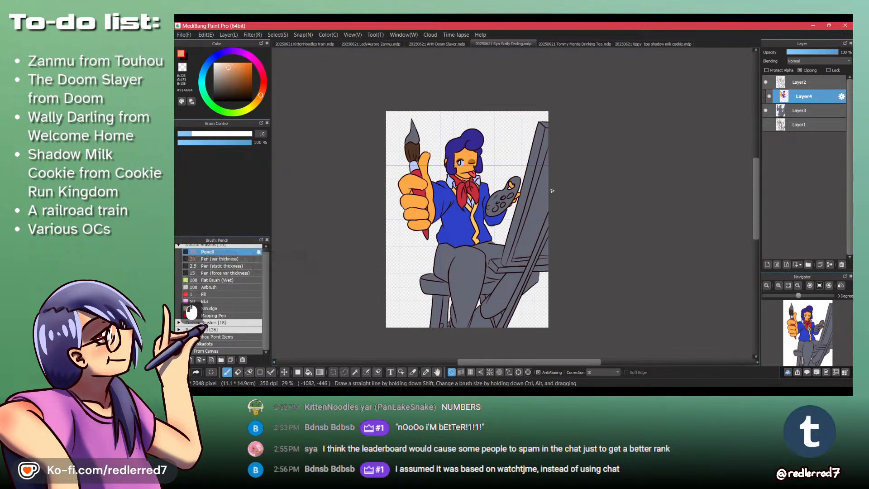
pyautogui.press('b')
pyautogui.click(512, 183)
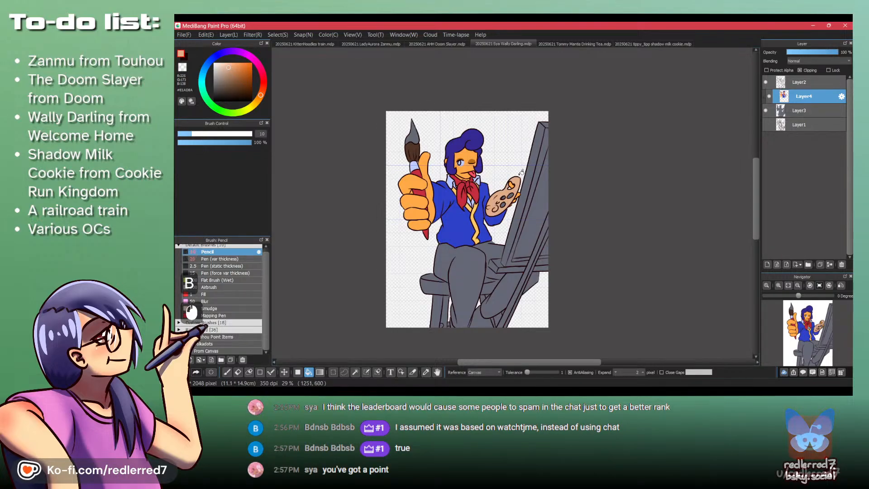
# - Choose a light yellowish tan and fill the easel's large frame pieces and inner board with it
pyautogui.hotkey('alt', 'Tab')
pyautogui.hotkey('alt', 'Tab')
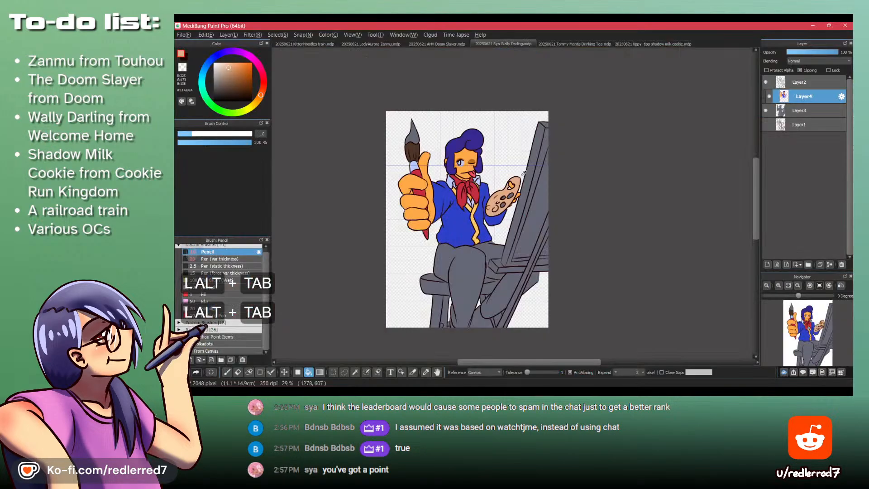
pyautogui.moveTo(518, 203)
pyautogui.mouseDown()
pyautogui.moveTo(496, 242)
pyautogui.moveTo(504, 222)
pyautogui.mouseUp()
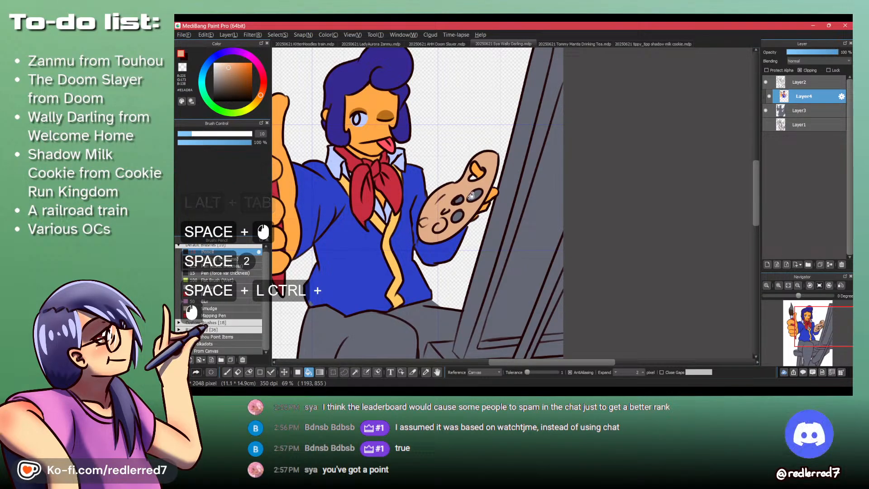
pyautogui.click(256, 102)
pyautogui.click(503, 218)
pyautogui.click(512, 208)
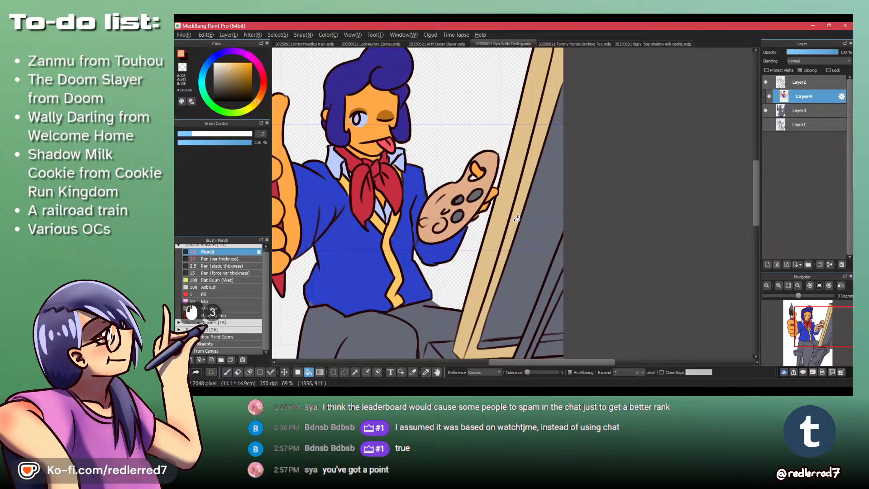
pyautogui.click(539, 223)
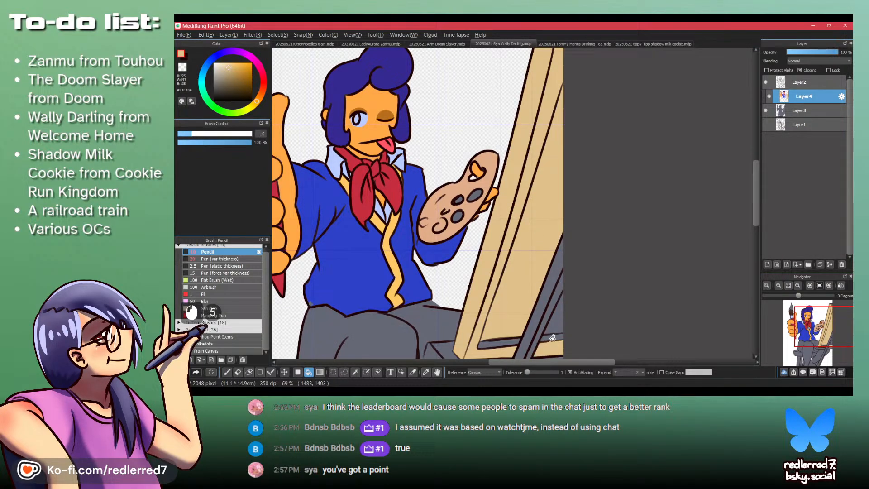
# - Choose a reddish brown and fill the narrow strip along the board's lower edge and the diagonal easel bars
pyautogui.moveTo(553, 338); pyautogui.dragTo(444, 201)
pyautogui.moveTo(273, 48); pyautogui.dragTo(336, 180)
pyautogui.press('space')
pyautogui.press('space')
pyautogui.click(263, 92)
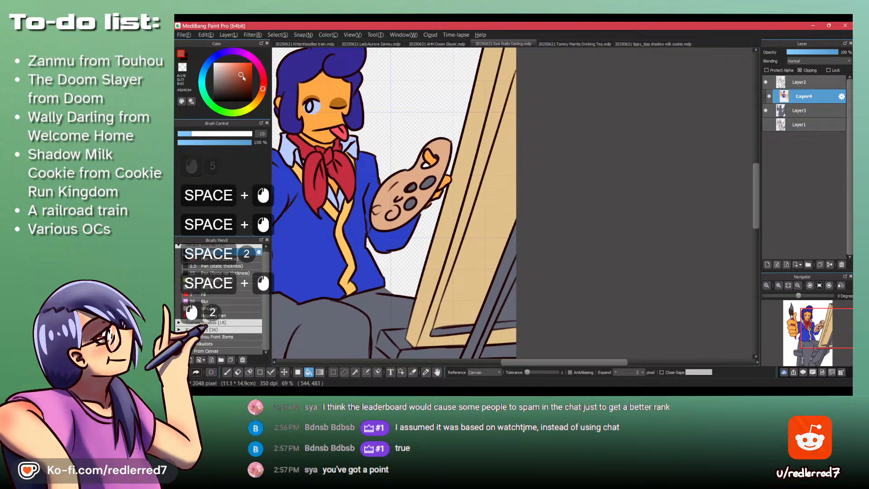
pyautogui.click(461, 329)
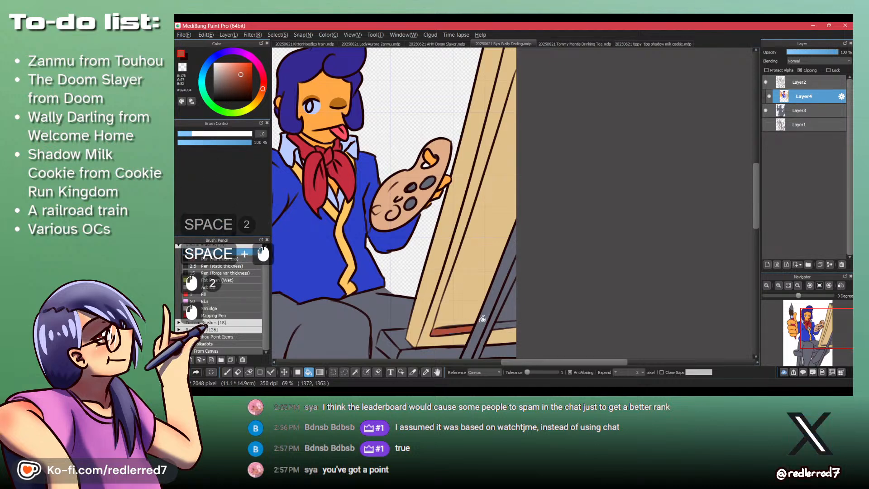
pyautogui.click(481, 324)
pyautogui.click(491, 324)
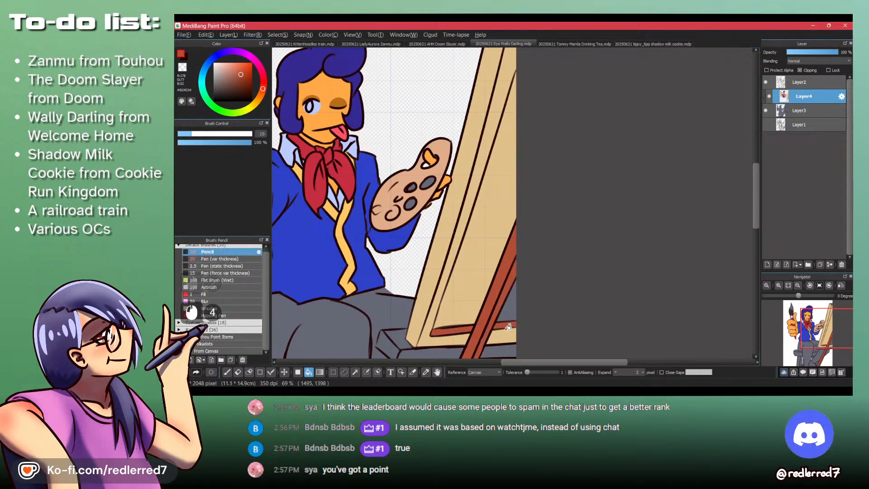
# - Fill the easel's long inner strip and ledge front with reddish brown, and the easel's upper edge with the frame's yellowish tan
pyautogui.click(440, 298)
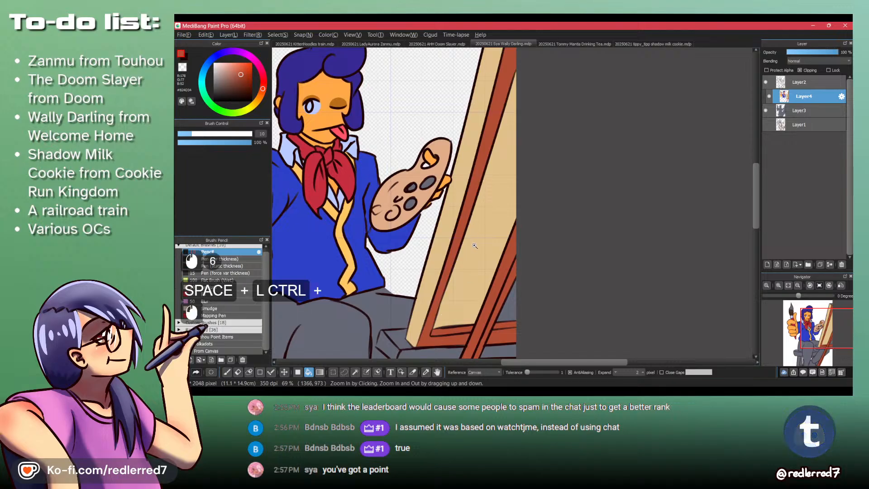
pyautogui.moveTo(478, 245); pyautogui.dragTo(484, 230)
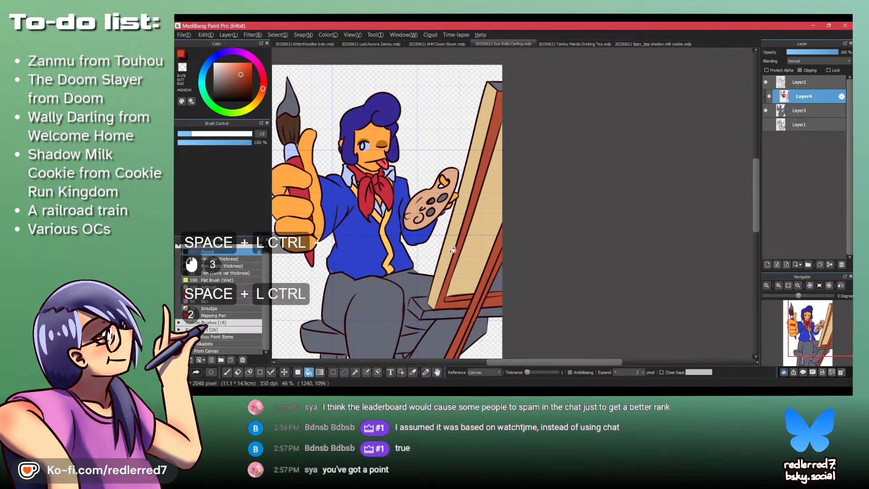
pyautogui.keyDown('alt'); pyautogui.click(487, 104); pyautogui.keyUp('alt')
pyautogui.click(501, 86)
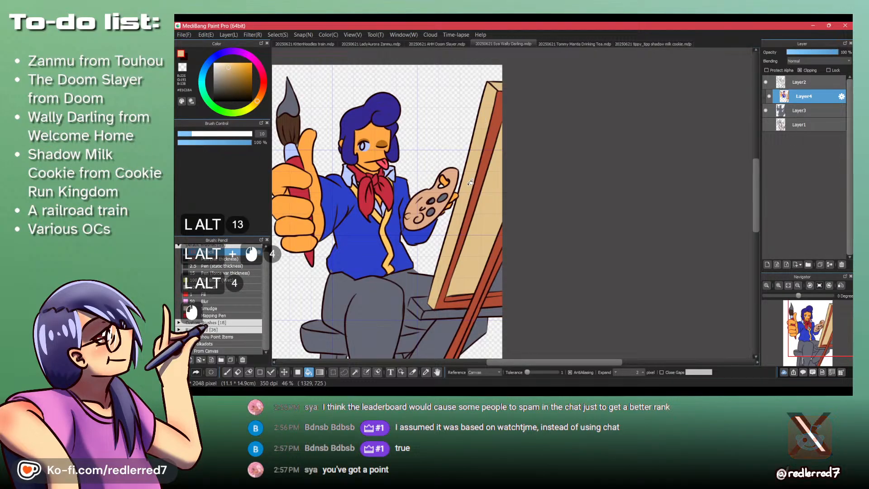
pyautogui.keyDown('alt'); pyautogui.click(448, 301); pyautogui.keyUp('alt')
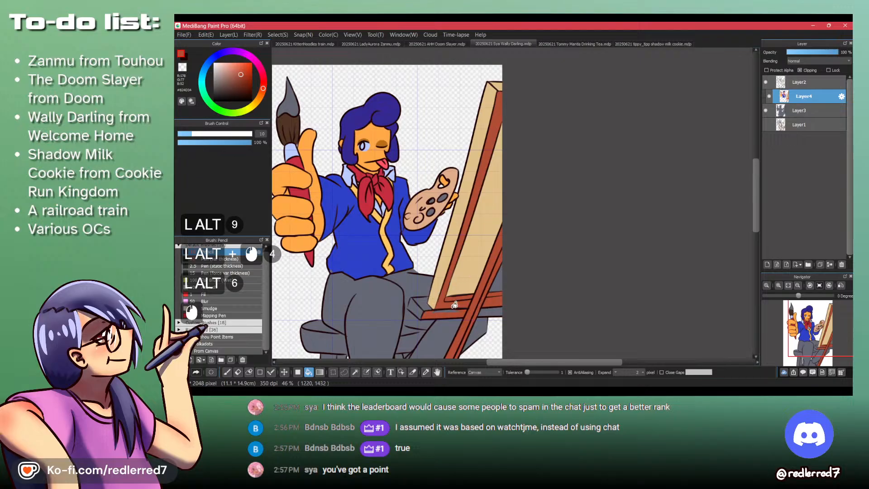
# - Hide the color layers Layer3 and Layer4 and select the line art layer, Layer2
pyautogui.moveTo(514, 233); pyautogui.dragTo(381, 312)
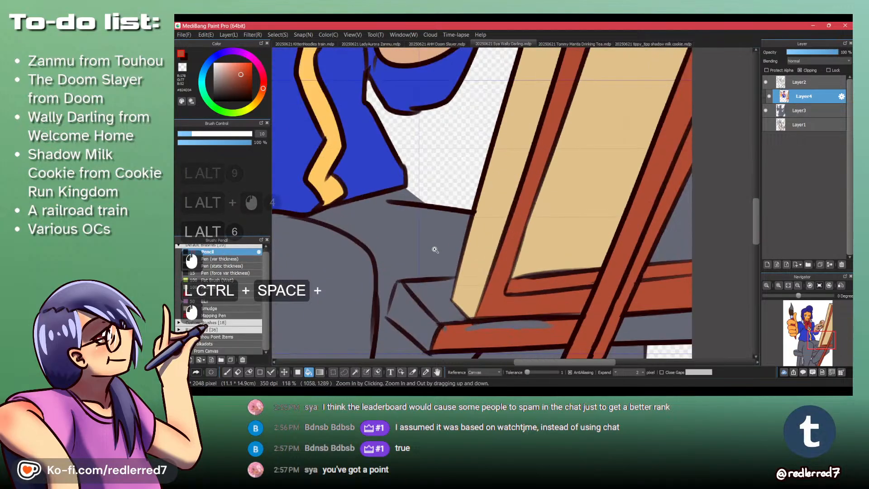
pyautogui.hotkey('ctrl', 'z')
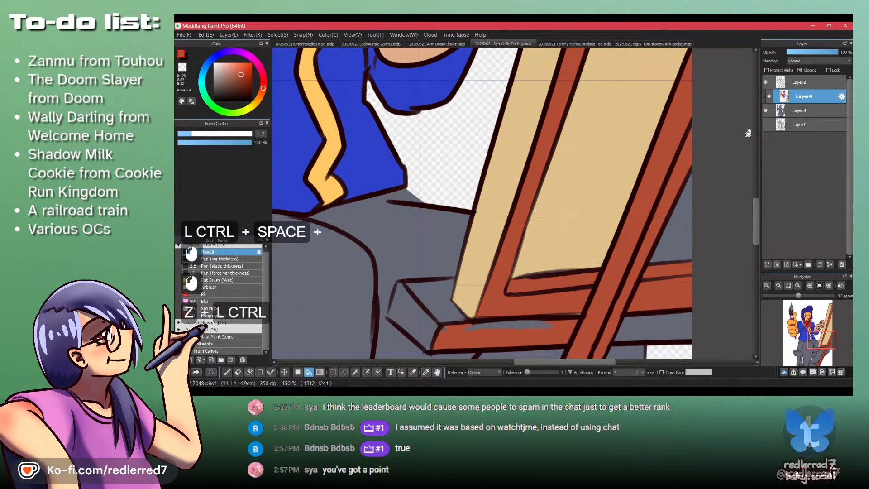
pyautogui.click(766, 110)
pyautogui.click(770, 96)
pyautogui.click(799, 82)
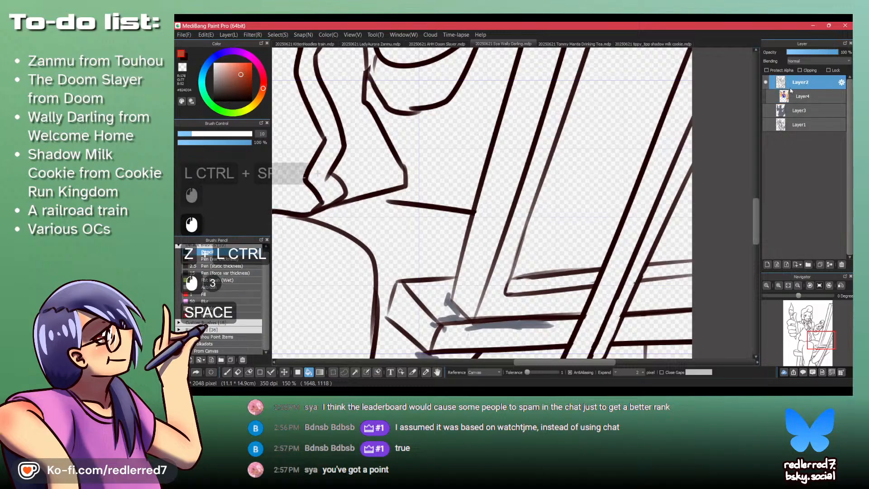
# - Erase the gray smudges around the easel ledge's corner and along its upper line with the transparent color
pyautogui.moveTo(465, 318); pyautogui.dragTo(430, 238)
pyautogui.press('p')
pyautogui.hotkey('shift', 'z')
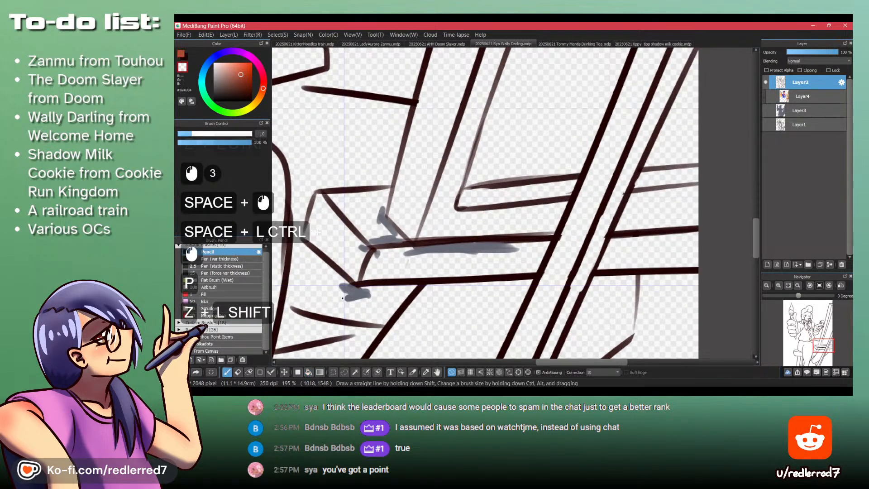
pyautogui.click(341, 286)
pyautogui.moveTo(338, 283)
pyautogui.mouseDown()
pyautogui.moveTo(357, 295)
pyautogui.moveTo(341, 281)
pyautogui.moveTo(376, 297)
pyautogui.mouseUp()
pyautogui.moveTo(361, 244)
pyautogui.mouseDown()
pyautogui.moveTo(375, 258)
pyautogui.moveTo(370, 239)
pyautogui.moveTo(395, 235)
pyautogui.mouseUp()
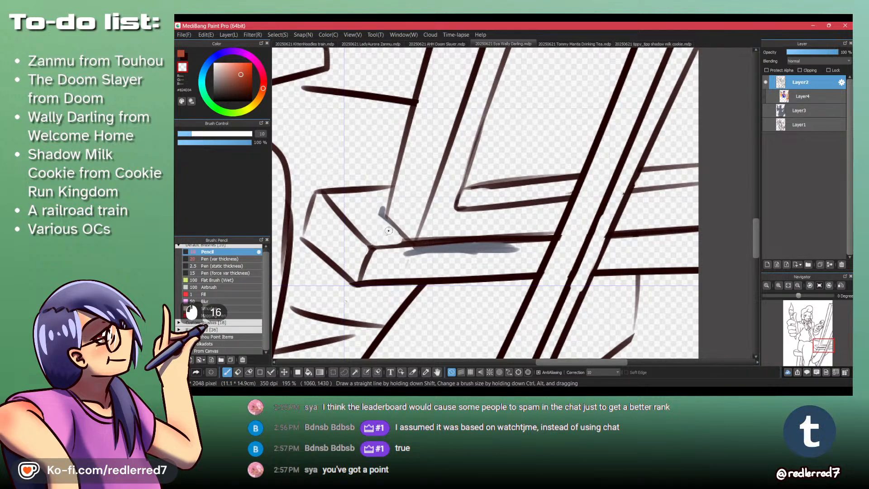
pyautogui.moveTo(397, 252); pyautogui.dragTo(421, 255)
pyautogui.moveTo(401, 253); pyautogui.dragTo(423, 253)
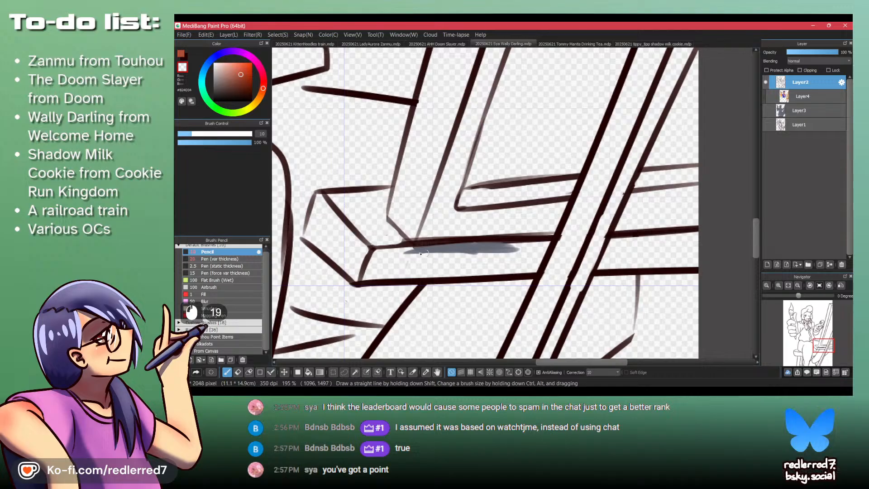
pyautogui.moveTo(494, 255); pyautogui.dragTo(472, 252)
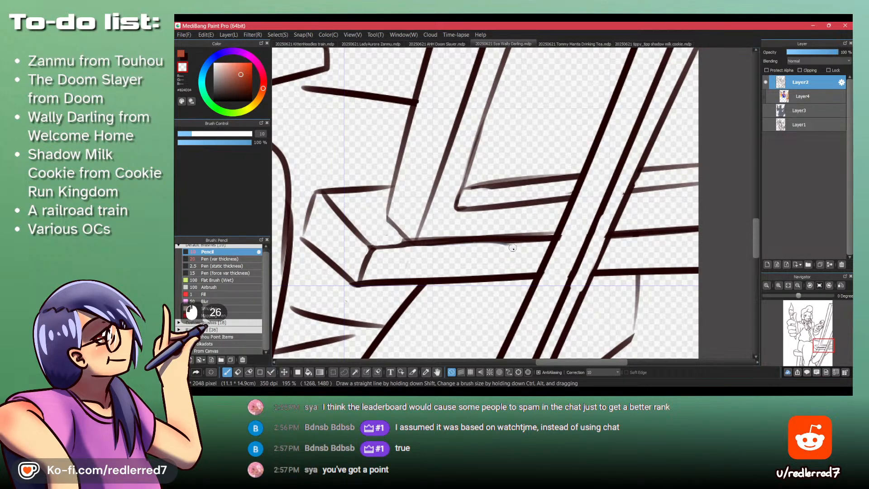
# - Show Layer4 and Layer3 again and fill the ledge's remaining faces with reddish brown on Layer4
pyautogui.moveTo(502, 216); pyautogui.dragTo(439, 229)
pyautogui.click(768, 96)
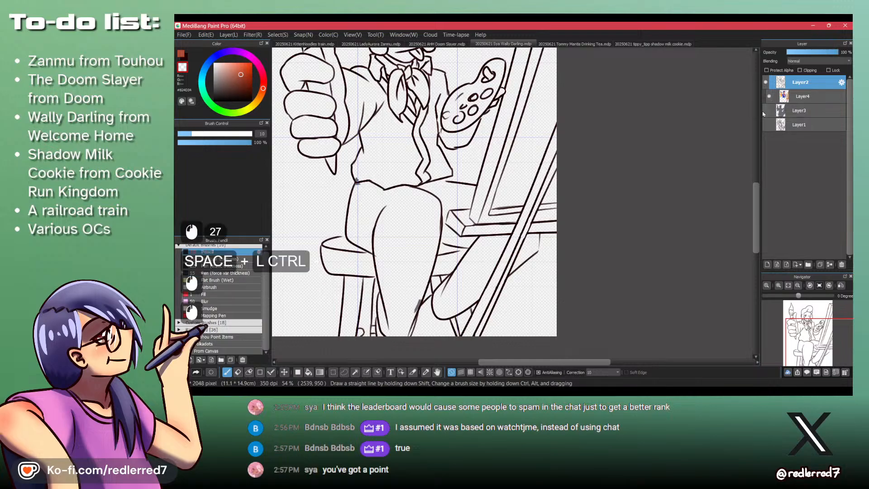
pyautogui.click(765, 110)
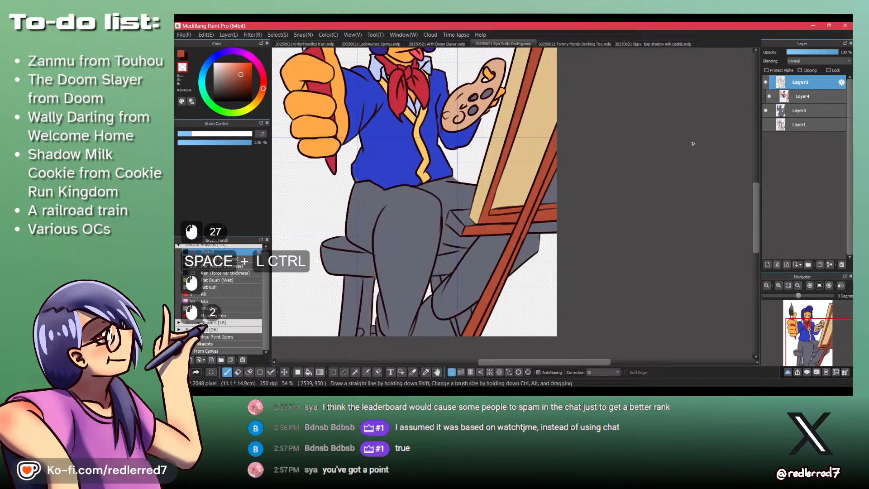
pyautogui.click(800, 96)
pyautogui.press('z')
pyautogui.hotkey('shift', 'b')
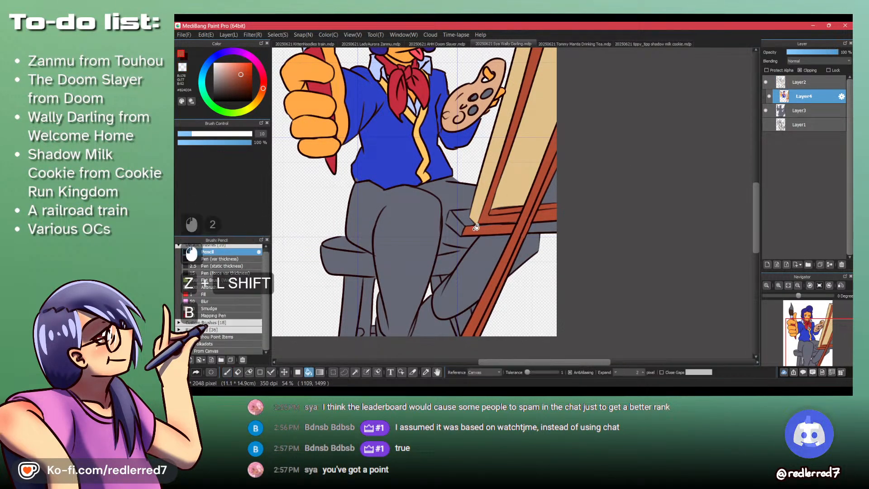
pyautogui.click(477, 223)
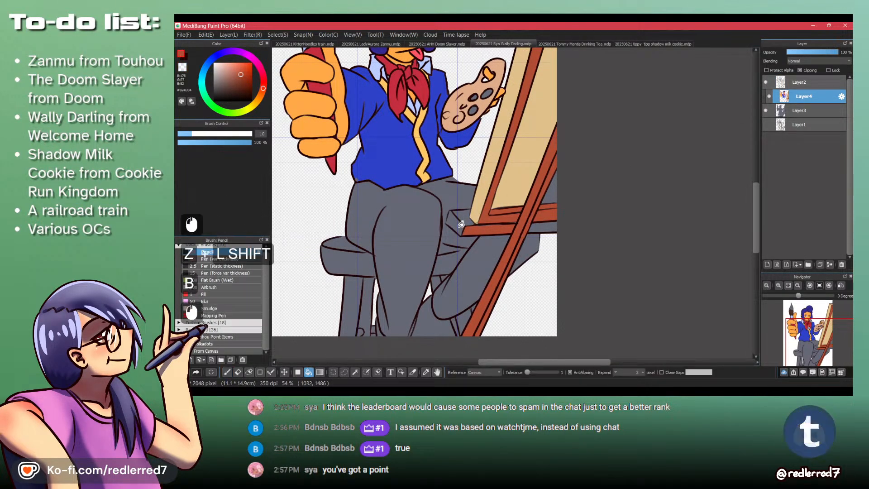
pyautogui.click(538, 224)
pyautogui.click(534, 220)
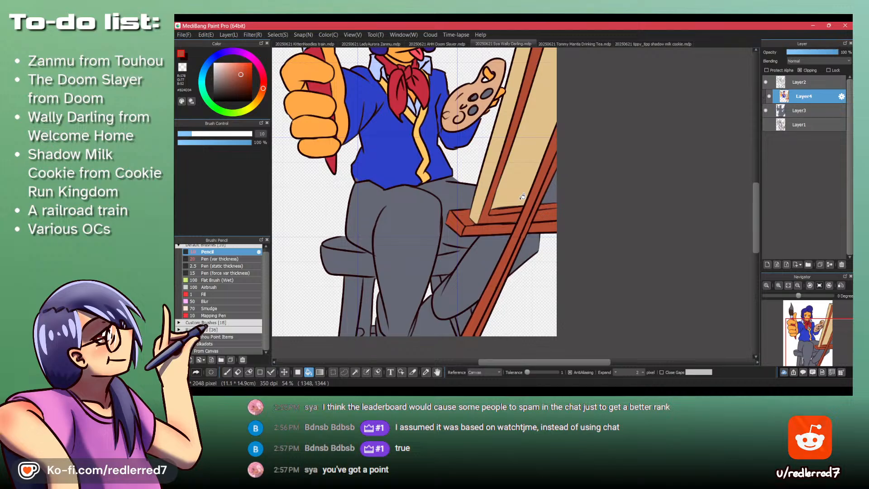
# - Check Wally Darling's outfit colors in the wiki's reference picture in the browser and return to MediBang Paint Pro
pyautogui.hotkey('alt', 'Tab')
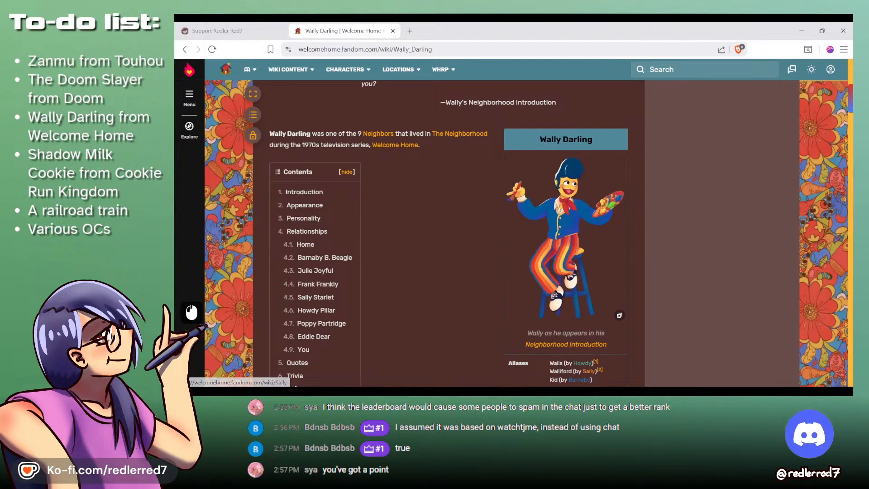
pyautogui.hotkey('alt', 'Tab')
# - Hide the color layers and erase the gray smudge at the corner of the jacket's hem on Layer2
pyautogui.scroll(3, 400, 153)
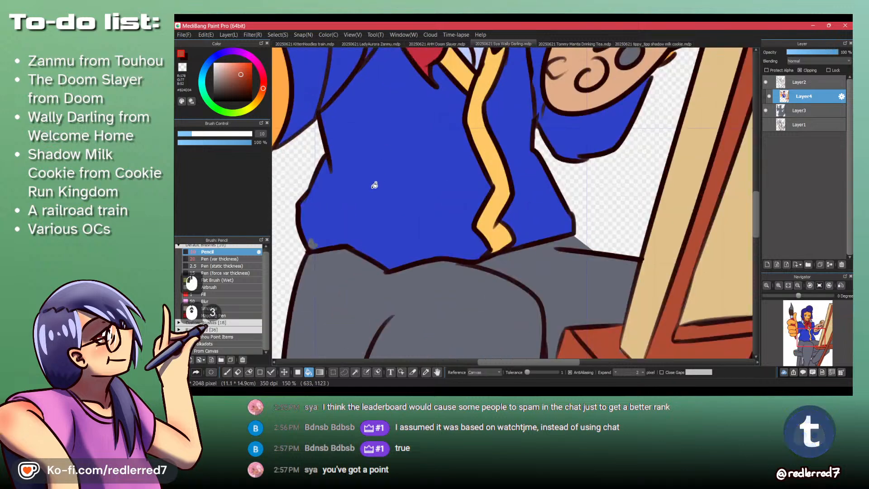
pyautogui.keyDown('alt'); pyautogui.click(360, 197); pyautogui.keyUp('alt')
pyautogui.click(796, 83)
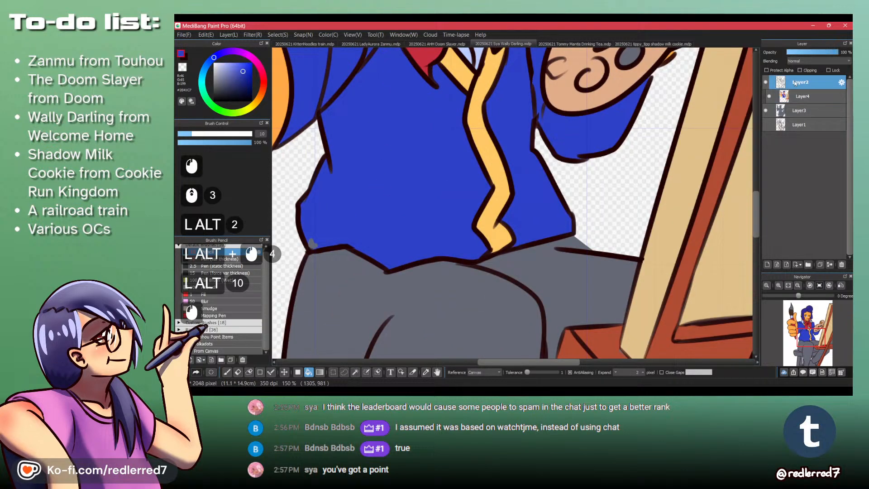
pyautogui.click(768, 97)
pyautogui.click(765, 110)
pyautogui.scroll(2, 336, 249)
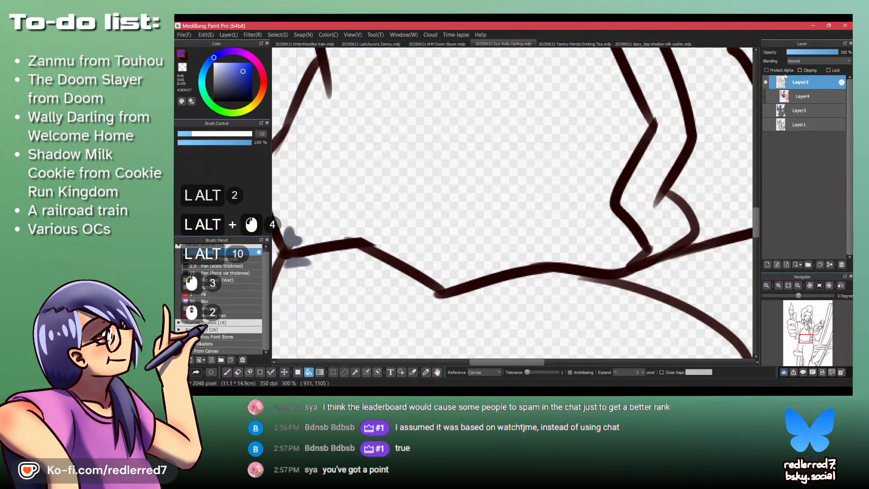
pyautogui.press('p')
pyautogui.hotkey('shift', 'z')
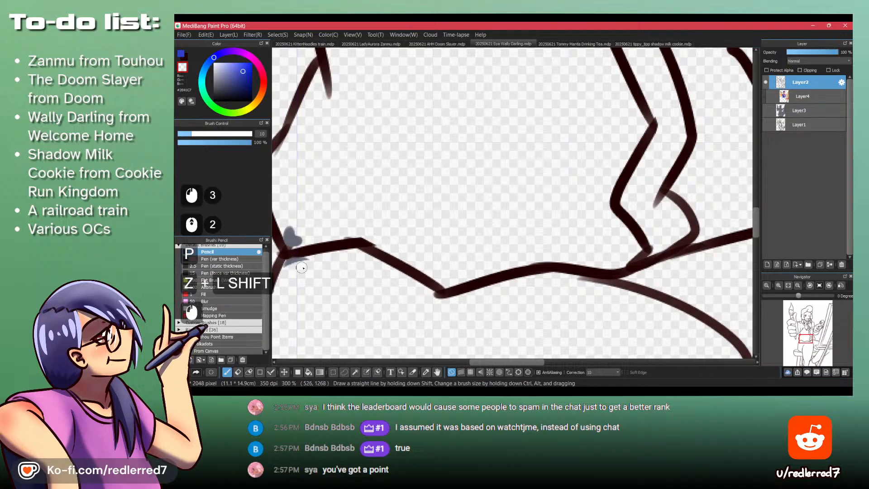
pyautogui.click(289, 240)
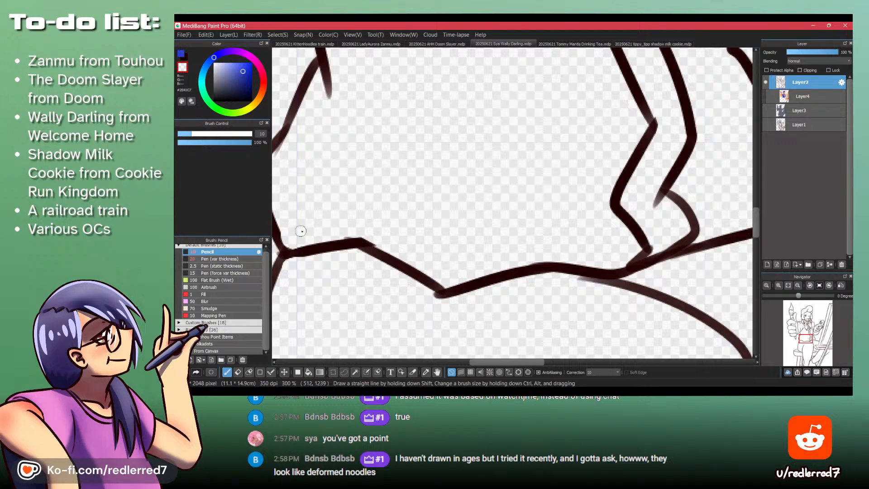
# - Erase the gray smudge beside the lower contour of the front trouser leg
pyautogui.scroll(-5, 301, 231)
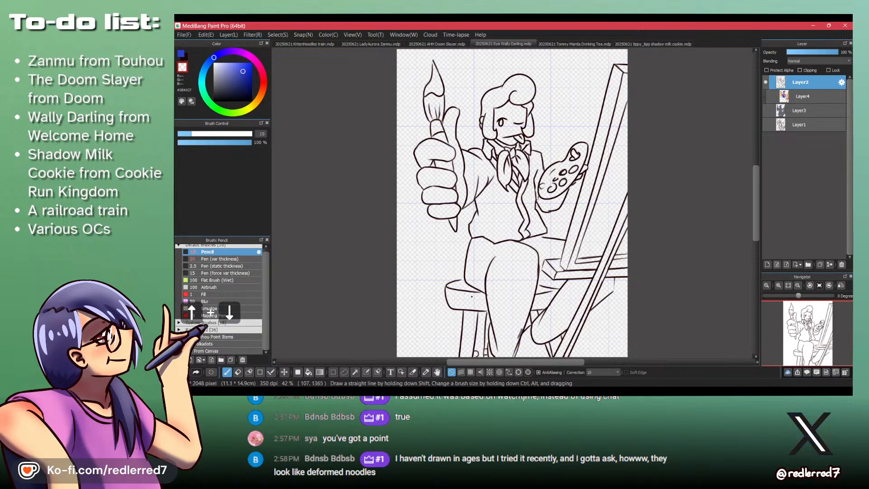
pyautogui.moveTo(511, 337)
pyautogui.mouseDown()
pyautogui.moveTo(430, 260)
pyautogui.moveTo(466, 260)
pyautogui.moveTo(448, 261)
pyautogui.mouseUp()
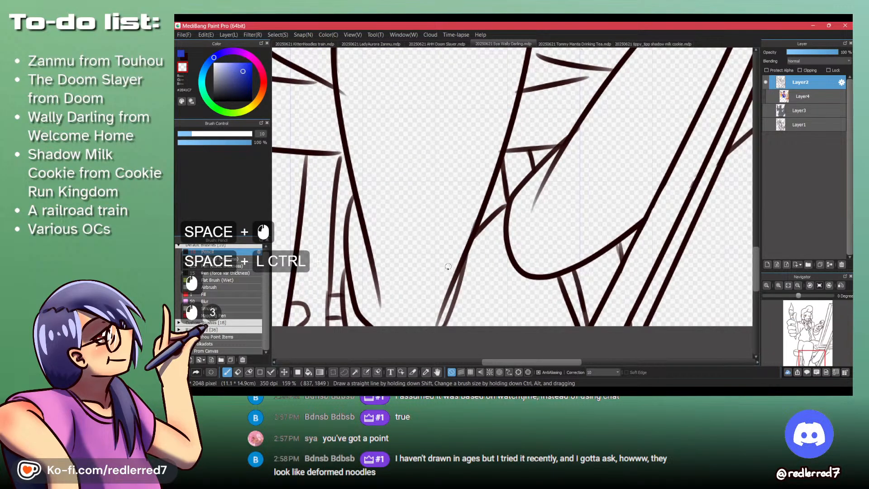
pyautogui.moveTo(474, 214); pyautogui.dragTo(453, 250)
pyautogui.keyDown('ctrl'); pyautogui.moveTo(466, 182); pyautogui.dragTo(465, 225); pyautogui.keyUp('ctrl')
pyautogui.moveTo(469, 162)
pyautogui.mouseDown()
pyautogui.moveTo(468, 214)
pyautogui.moveTo(537, 162)
pyautogui.mouseUp()
# - Extend the stool seat's curved line between the legs to the front leg's outline in the dark line color
pyautogui.hotkey('shift', 'z')
pyautogui.press('x')
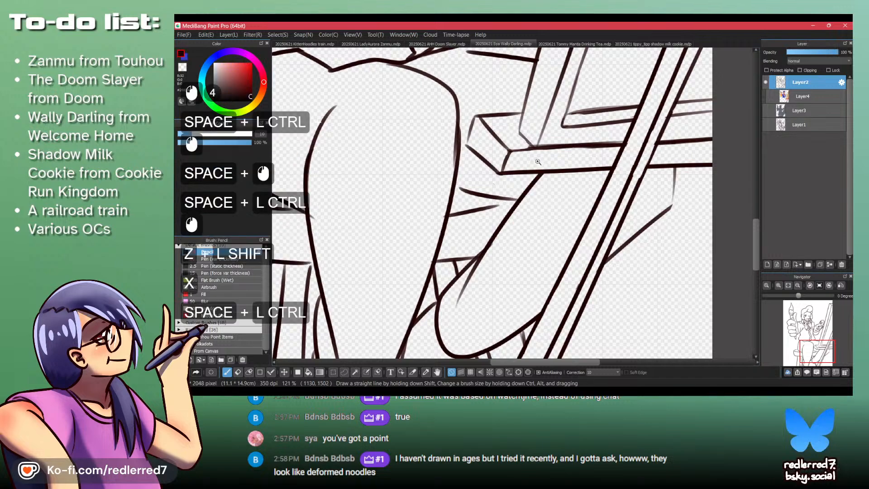
pyautogui.keyDown('ctrl'); pyautogui.moveTo(491, 236); pyautogui.dragTo(507, 224); pyautogui.keyUp('ctrl')
pyautogui.moveTo(479, 185); pyautogui.dragTo(525, 168)
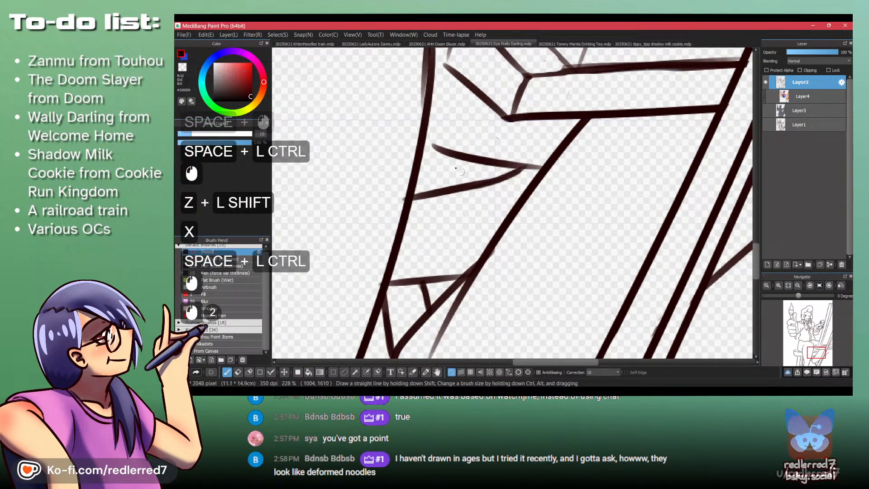
pyautogui.moveTo(426, 143); pyautogui.dragTo(463, 157)
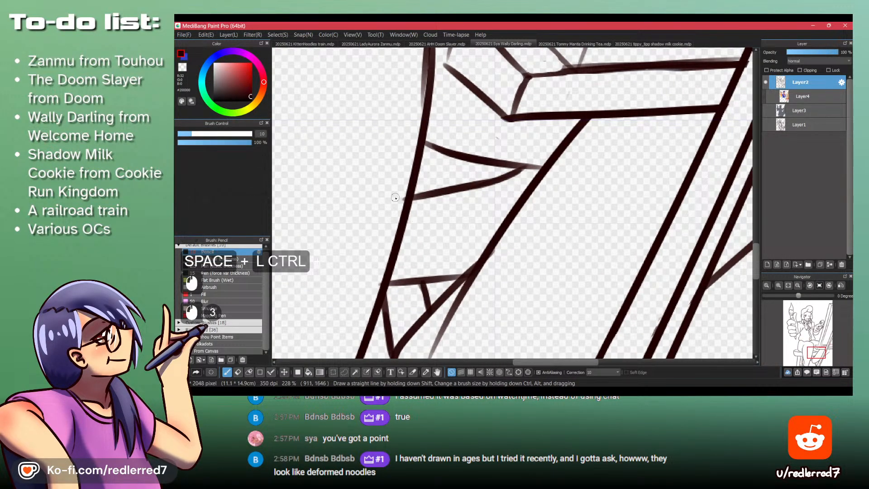
# - Clean up the stool's line ends around the front leg and show the color layers Layer4 and Layer3 again
pyautogui.hotkey('shift', 'z')
pyautogui.moveTo(402, 200); pyautogui.dragTo(331, 235)
pyautogui.moveTo(448, 144)
pyautogui.mouseDown()
pyautogui.moveTo(493, 194)
pyautogui.moveTo(320, 180)
pyautogui.moveTo(343, 175)
pyautogui.mouseUp()
pyautogui.hotkey('shift', 'z')
pyautogui.hotkey('ctrl', 'z')
pyautogui.moveTo(376, 210); pyautogui.dragTo(408, 220)
pyautogui.hotkey('shift', 'z')
pyautogui.keyDown('ctrl'); pyautogui.moveTo(493, 153); pyautogui.dragTo(484, 154); pyautogui.keyUp('ctrl')
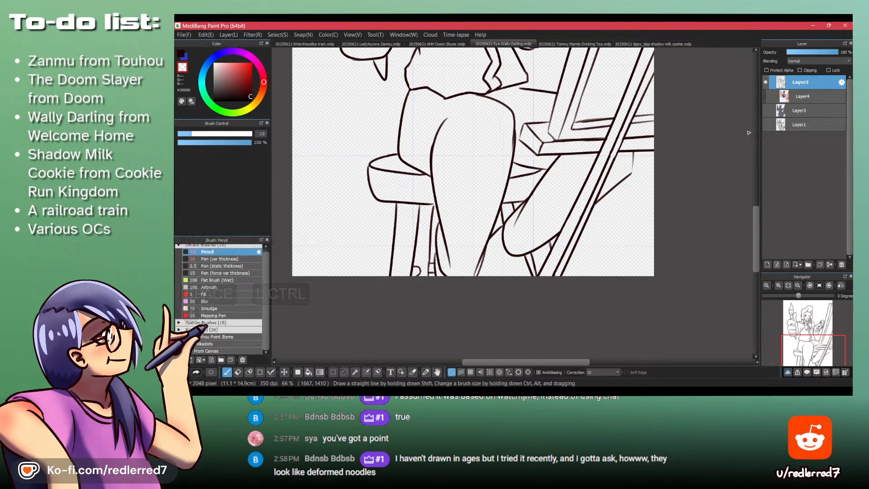
pyautogui.click(765, 111)
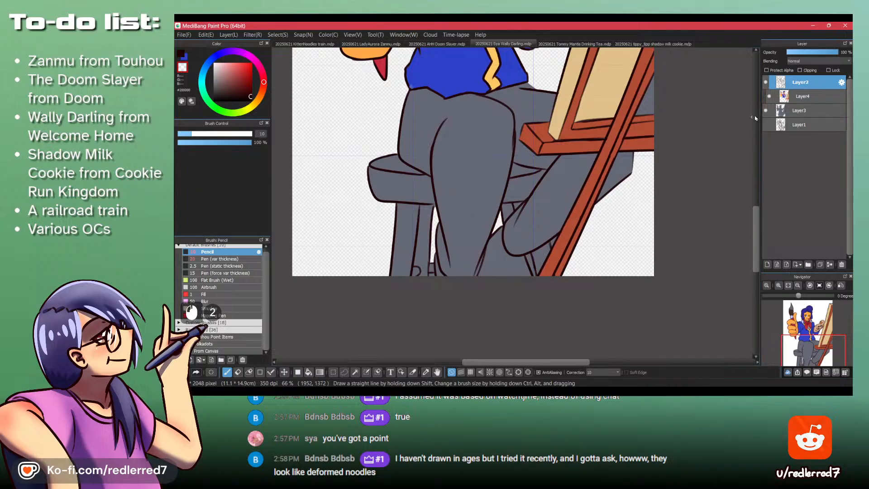
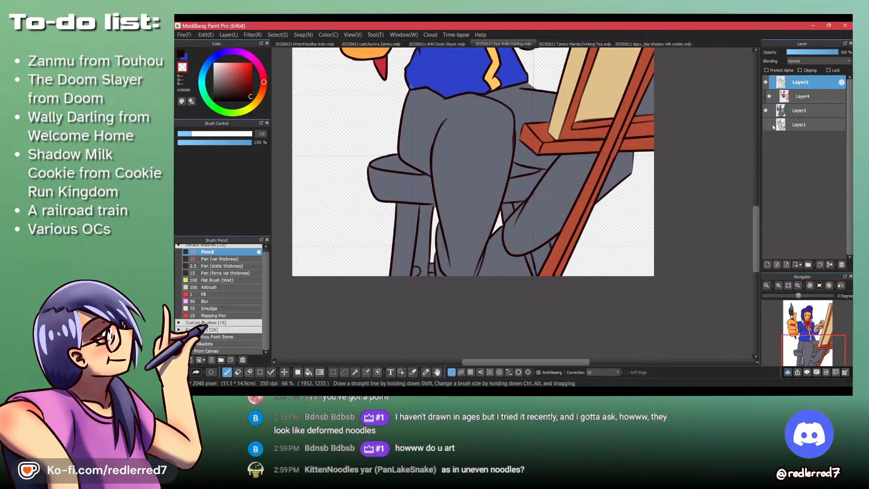
# - Create a new 1536 × 2048 pixel image with a transparent background and sketch a square frame on it
pyautogui.hotkey('ctrl', 'n')
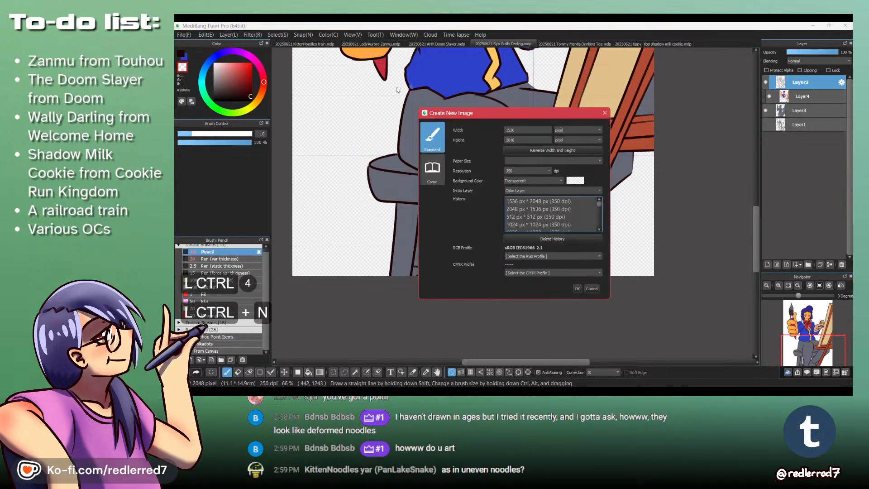
pyautogui.click(574, 289)
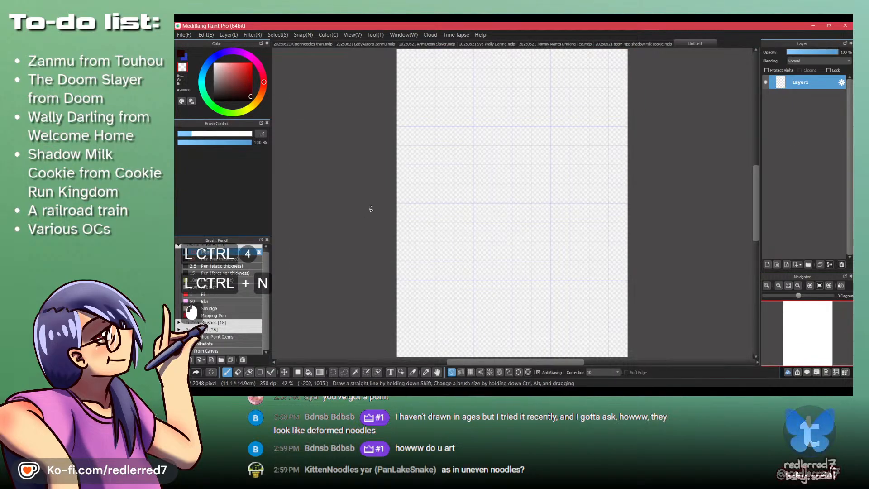
pyautogui.keyDown('ctrl'); pyautogui.click(507, 129); pyautogui.keyUp('ctrl')
pyautogui.moveTo(516, 128)
pyautogui.mouseDown()
pyautogui.moveTo(521, 188)
pyautogui.moveTo(606, 209)
pyautogui.mouseUp()
pyautogui.moveTo(594, 127); pyautogui.dragTo(596, 213)
pyautogui.keyDown('ctrl'); pyautogui.click(555, 152); pyautogui.keyUp('ctrl')
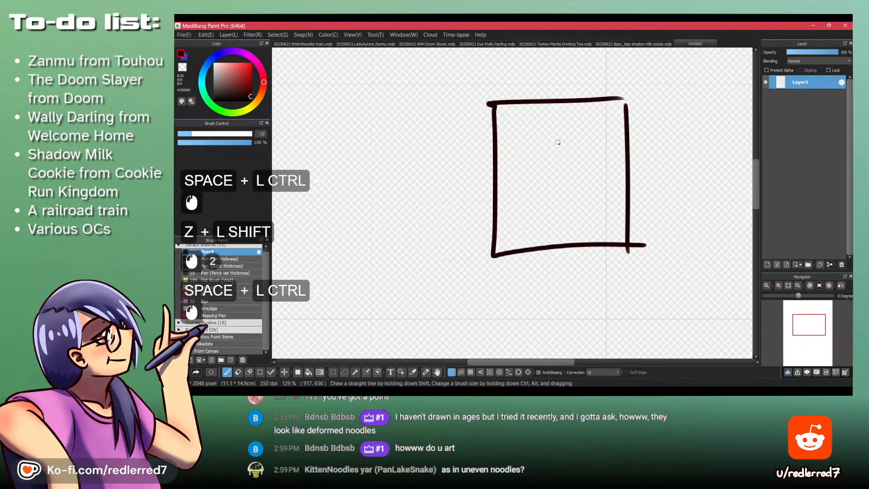
pyautogui.keyDown('ctrl'); pyautogui.click(562, 154); pyautogui.keyUp('ctrl')
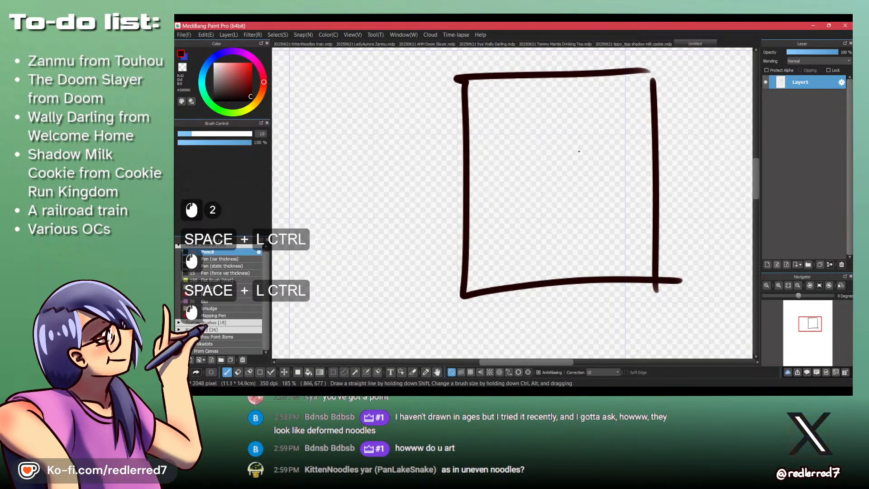
# - Sketch a simple face inside the frame with an oval head, angular jaw, smile and two short lines for eyes
pyautogui.moveTo(572, 111); pyautogui.dragTo(537, 127)
pyautogui.moveTo(529, 216); pyautogui.dragTo(592, 158)
pyautogui.moveTo(532, 196); pyautogui.dragTo(560, 193)
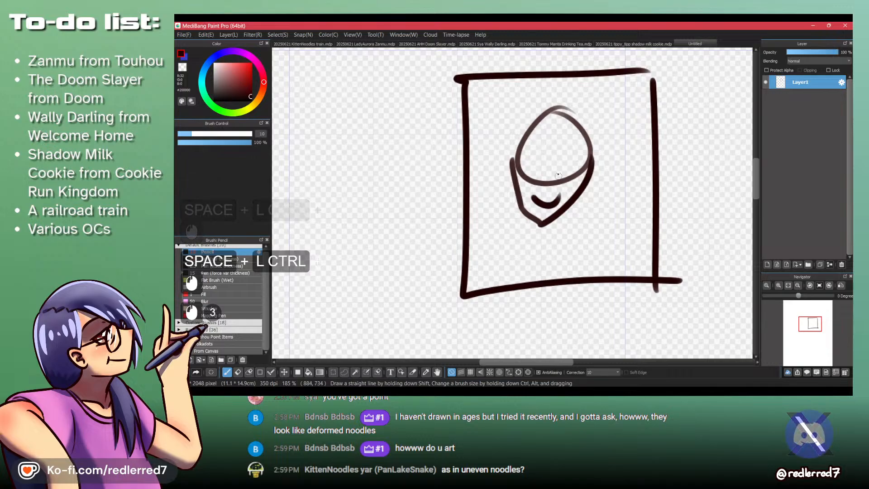
pyautogui.moveTo(542, 153); pyautogui.dragTo(542, 167)
pyautogui.moveTo(561, 157); pyautogui.dragTo(561, 172)
# - Add a new layer above the sketch and lower Layer1's opacity to 47 %, leaving the new layer active
pyautogui.moveTo(350, 166); pyautogui.dragTo(429, 176)
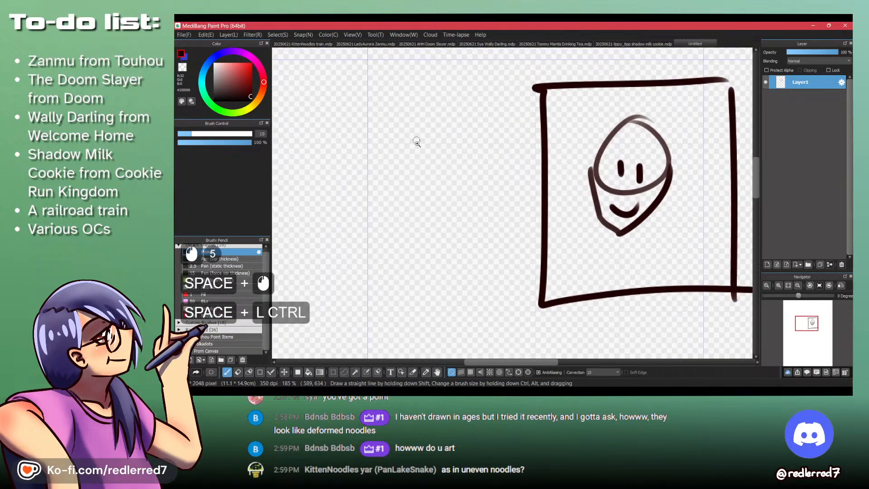
pyautogui.moveTo(417, 140); pyautogui.dragTo(380, 144)
pyautogui.press('d')
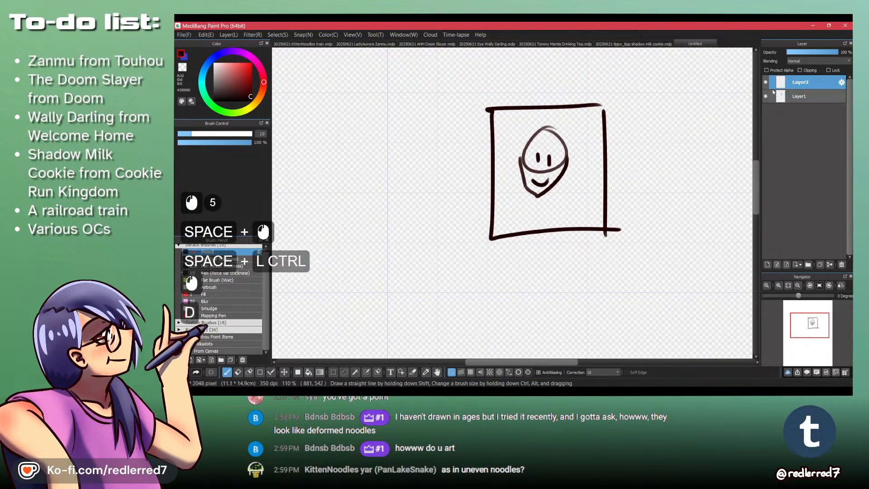
pyautogui.click(814, 96)
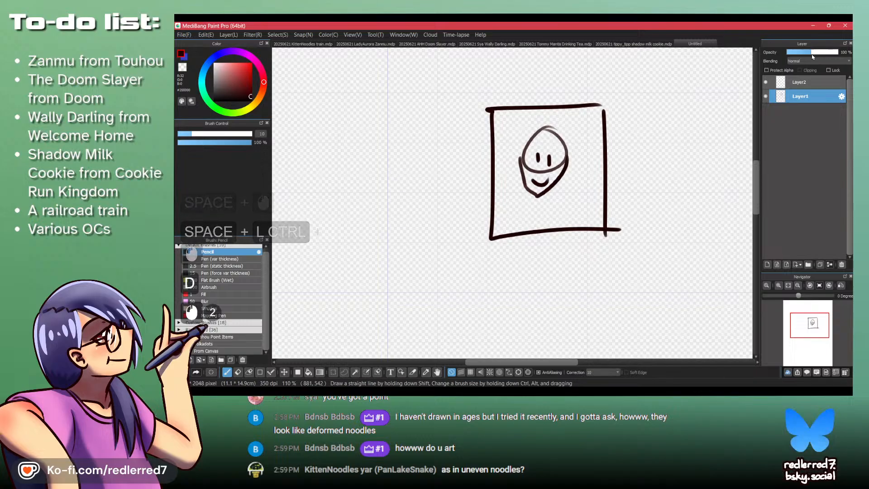
pyautogui.click(807, 53)
pyautogui.click(806, 82)
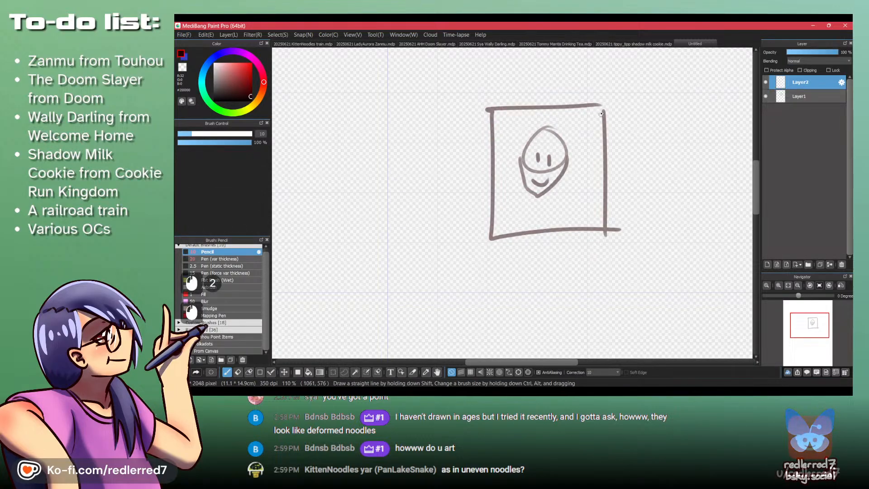
# - Trace the frame and the face over the faded sketch on Layer2
pyautogui.moveTo(590, 99); pyautogui.dragTo(598, 240)
pyautogui.moveTo(470, 243); pyautogui.dragTo(619, 246)
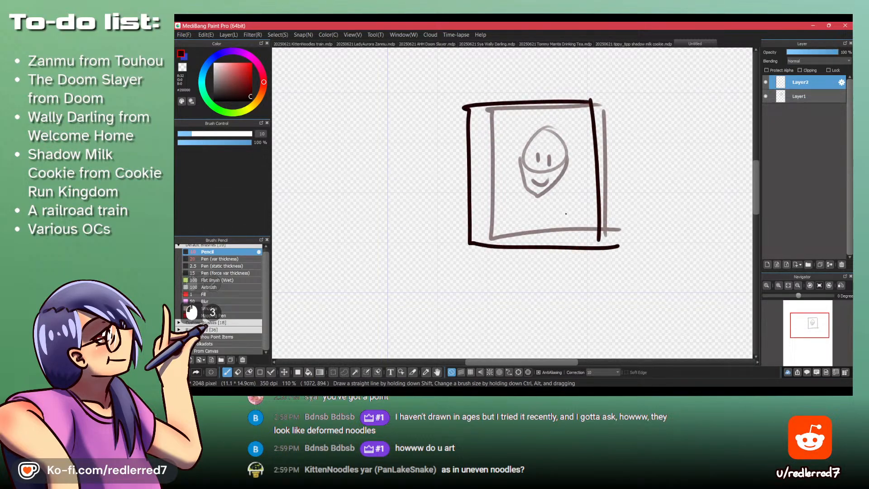
pyautogui.moveTo(546, 129)
pyautogui.mouseDown()
pyautogui.moveTo(523, 194)
pyautogui.moveTo(546, 197)
pyautogui.moveTo(570, 162)
pyautogui.moveTo(538, 134)
pyautogui.mouseUp()
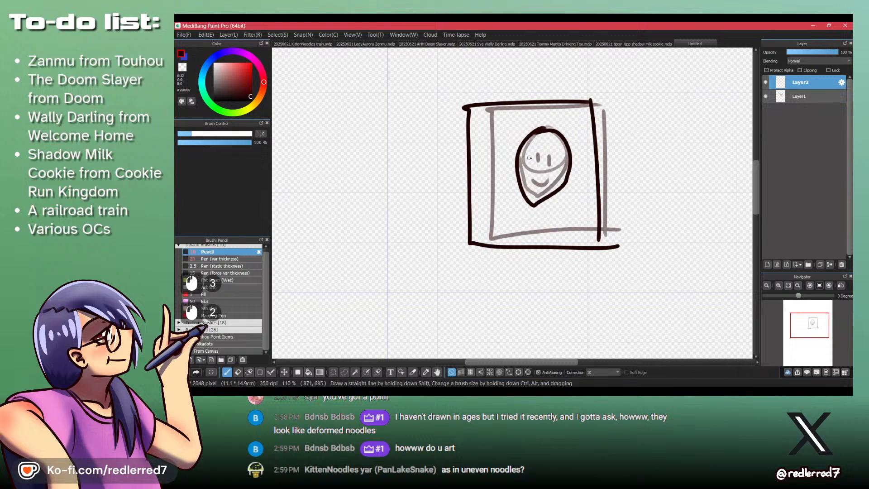
pyautogui.moveTo(536, 175); pyautogui.dragTo(558, 118)
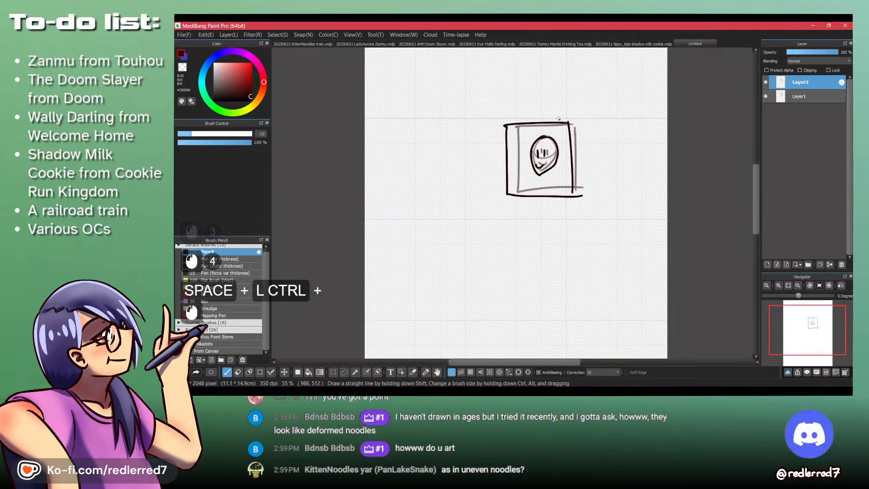
# - Cross out the traced drawing with a large X and clear Layer2
pyautogui.moveTo(465, 233); pyautogui.dragTo(604, 100)
pyautogui.moveTo(460, 109)
pyautogui.mouseDown()
pyautogui.moveTo(502, 113)
pyautogui.moveTo(667, 263)
pyautogui.mouseUp()
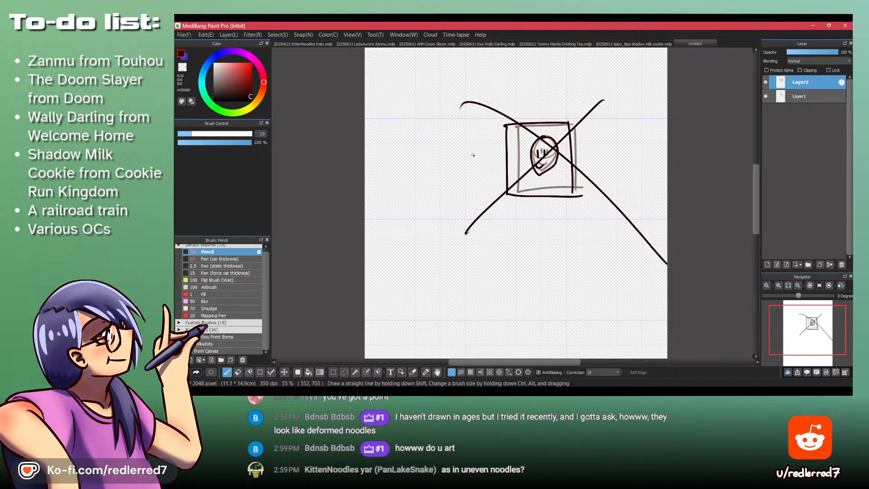
pyautogui.press('Delete')
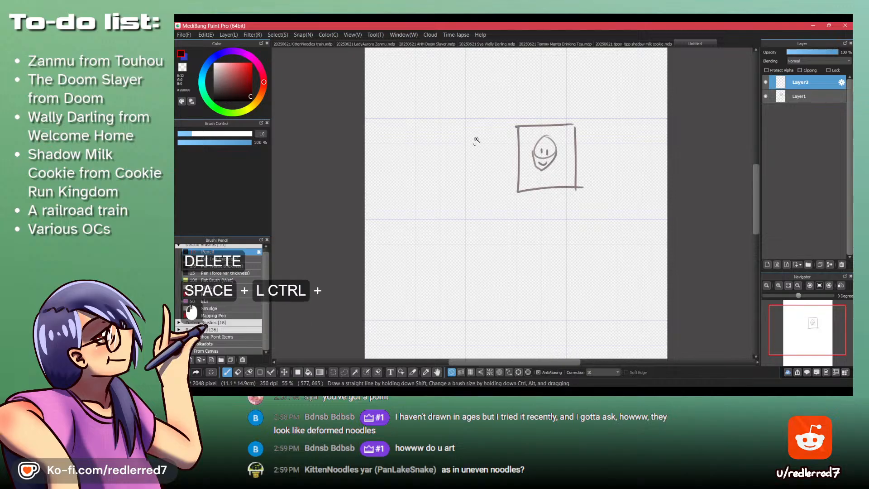
# - Redraw the frame and the face on Layer2 in the empty space beside the faded sketch
pyautogui.moveTo(473, 136); pyautogui.dragTo(514, 142)
pyautogui.moveTo(514, 108); pyautogui.dragTo(506, 244)
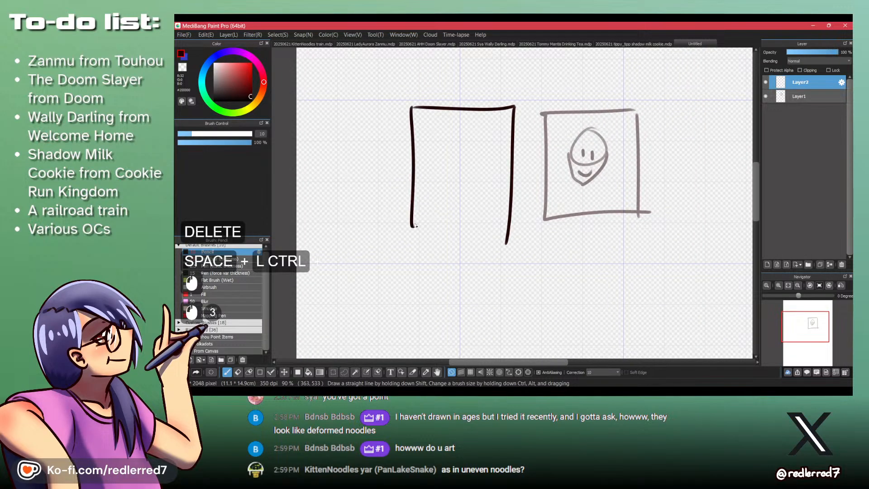
pyautogui.moveTo(566, 177); pyautogui.dragTo(579, 179)
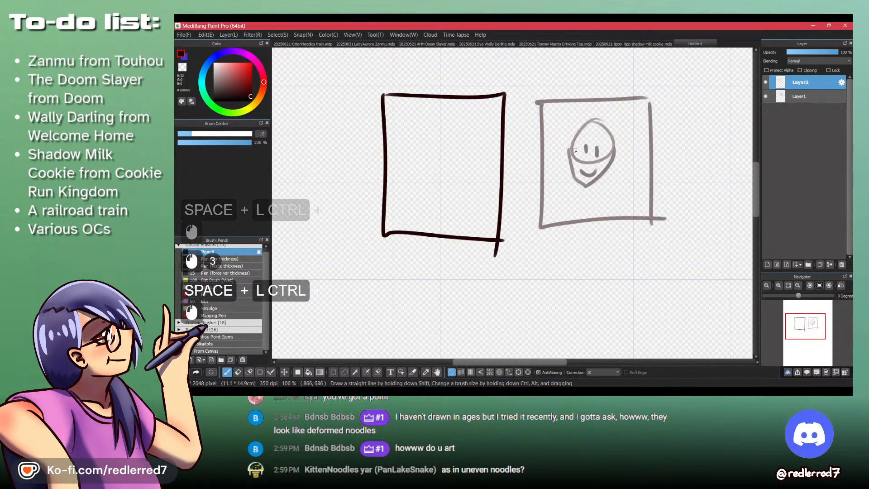
pyautogui.moveTo(439, 119)
pyautogui.mouseDown()
pyautogui.moveTo(461, 127)
pyautogui.moveTo(423, 130)
pyautogui.moveTo(415, 183)
pyautogui.mouseUp()
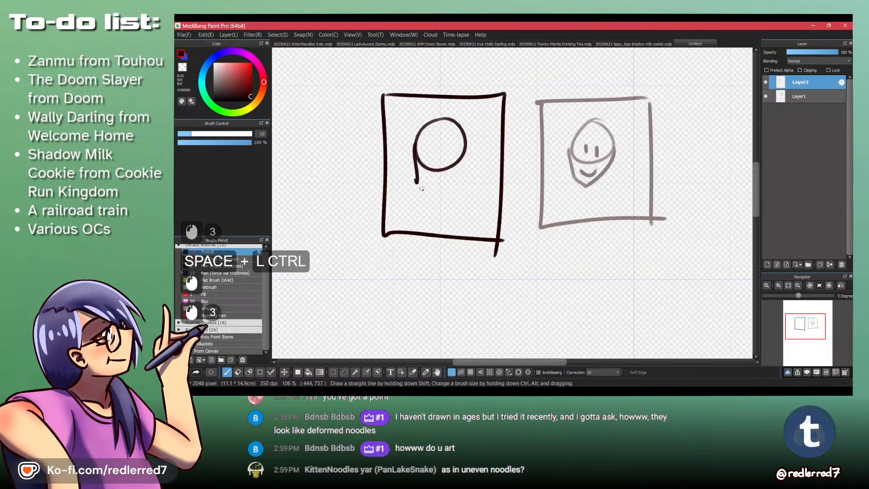
pyautogui.moveTo(465, 158); pyautogui.dragTo(432, 197)
pyautogui.moveTo(430, 145); pyautogui.dragTo(441, 172)
# - Draw an arrow from the copied drawing to the faded sketch and clear Layer2
pyautogui.moveTo(504, 158); pyautogui.dragTo(538, 158)
pyautogui.moveTo(544, 165); pyautogui.dragTo(529, 173)
pyautogui.hotkey('ctrl', 'space')
pyautogui.moveTo(557, 128)
pyautogui.mouseDown()
pyautogui.moveTo(502, 91)
pyautogui.moveTo(504, 68)
pyautogui.mouseUp()
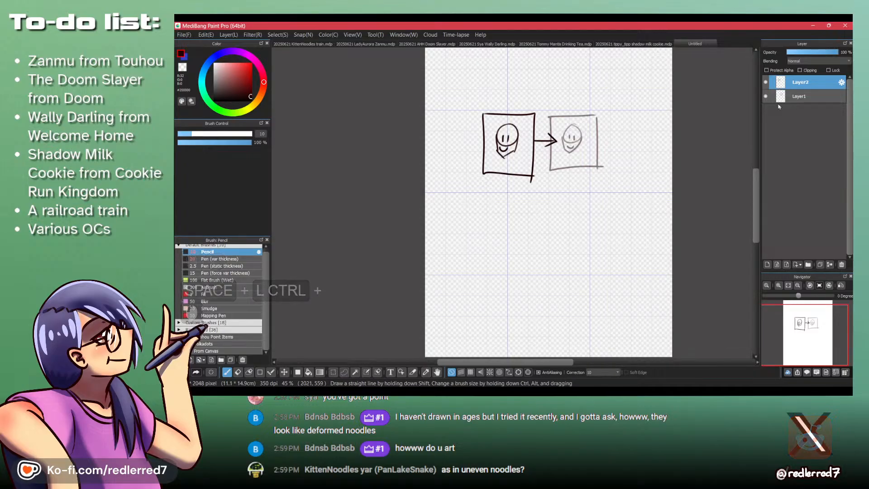
pyautogui.press('Delete')
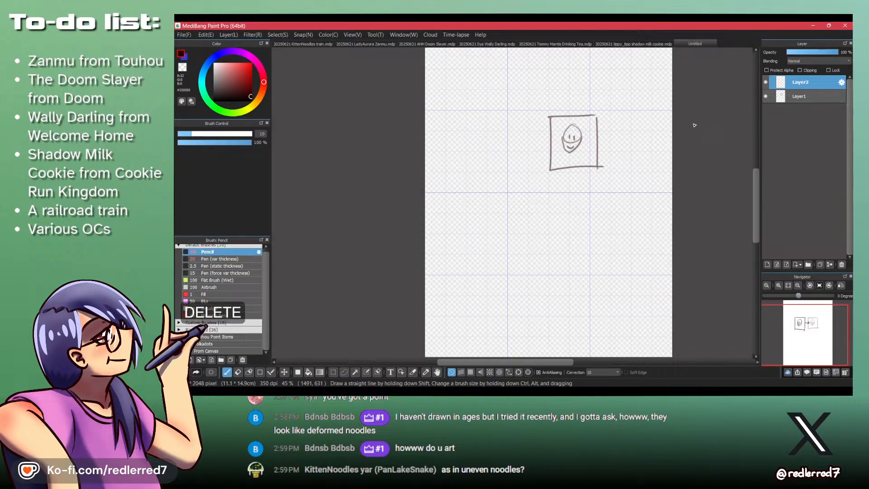
# - Hide Layer1 and draw the framed smiling face from memory on Layer2
pyautogui.click(765, 96)
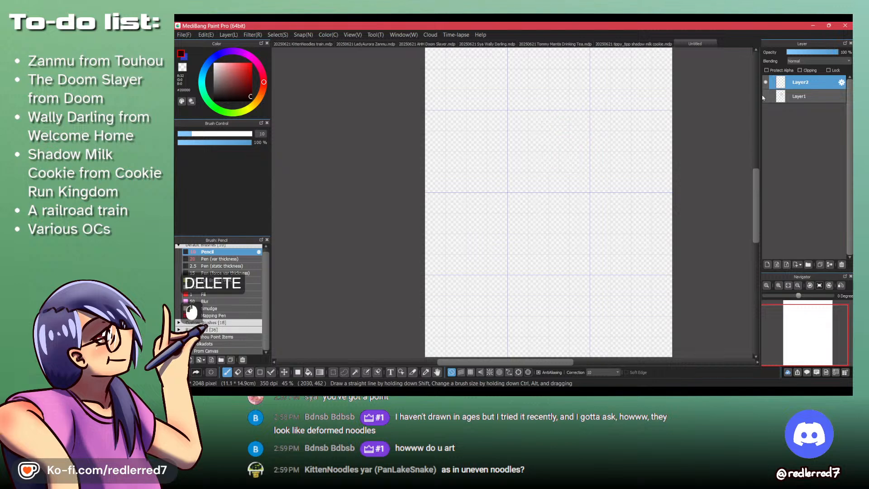
pyautogui.moveTo(495, 124)
pyautogui.mouseDown()
pyautogui.moveTo(474, 168)
pyautogui.moveTo(532, 192)
pyautogui.mouseUp()
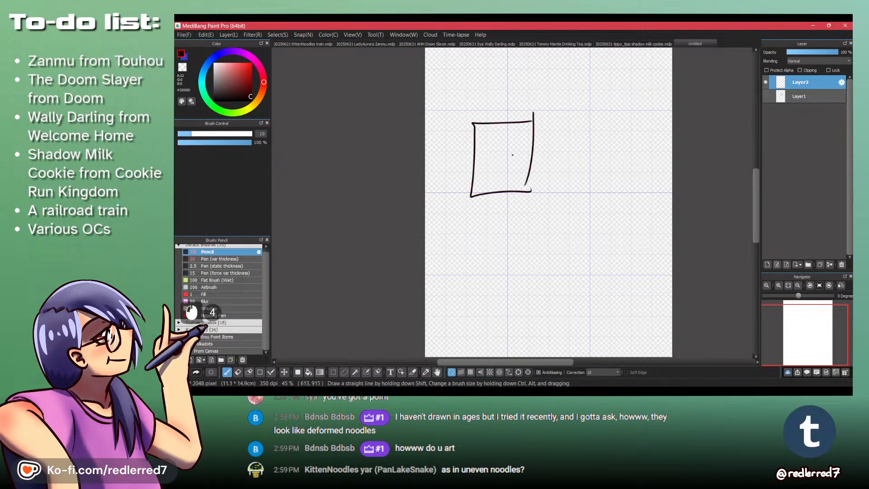
pyautogui.moveTo(492, 148); pyautogui.dragTo(492, 155)
pyautogui.moveTo(504, 154); pyautogui.dragTo(501, 166)
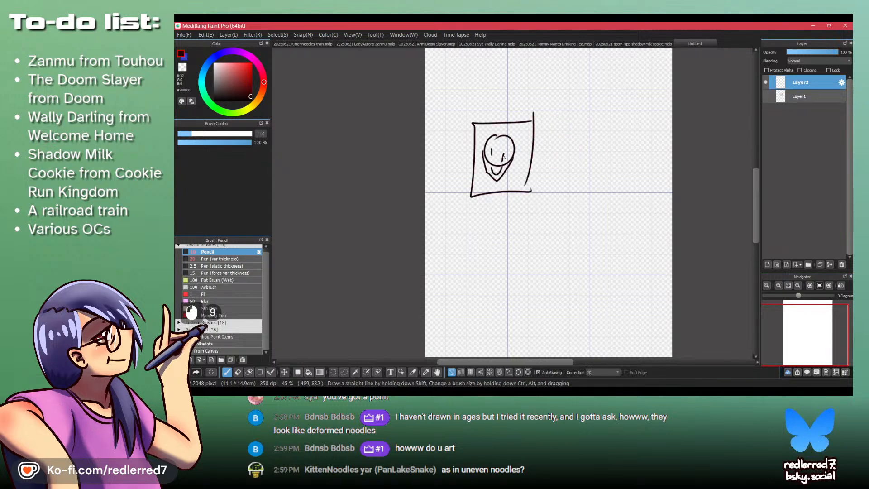
# - Show Layer1 again and draw a curved double-headed arrow on it, linking the undersides of the two framed faces
pyautogui.click(765, 96)
pyautogui.click(800, 97)
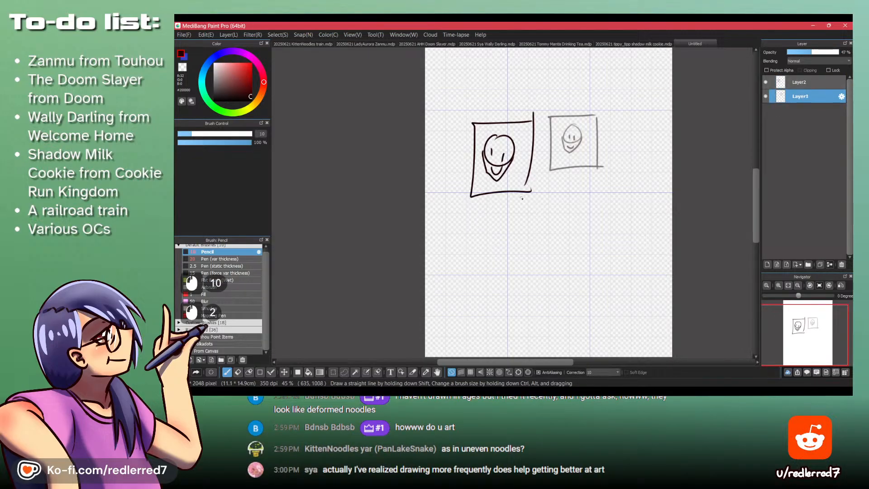
pyautogui.moveTo(552, 183); pyautogui.dragTo(569, 184)
pyautogui.moveTo(519, 194); pyautogui.dragTo(520, 206)
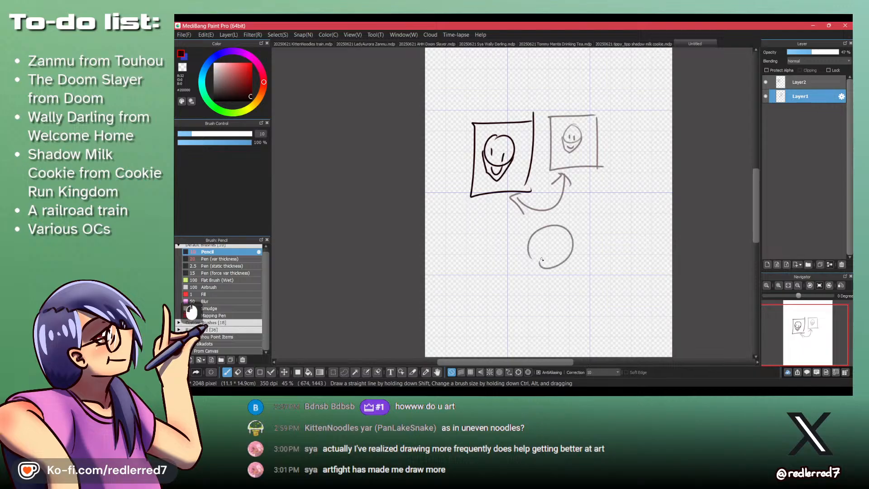
# - Draw one large circle around all the sketches and arrows, and close the untitled image without saving it
pyautogui.moveTo(576, 91); pyautogui.dragTo(441, 143)
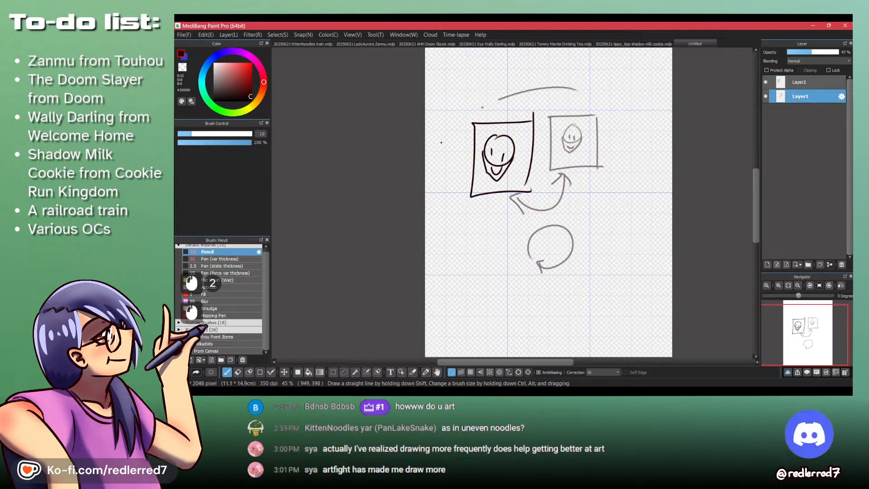
pyautogui.moveTo(474, 84); pyautogui.dragTo(429, 130)
pyautogui.hotkey('ctrl', 'z')
pyautogui.moveTo(590, 89)
pyautogui.mouseDown()
pyautogui.moveTo(417, 233)
pyautogui.moveTo(467, 96)
pyautogui.moveTo(457, 105)
pyautogui.mouseUp()
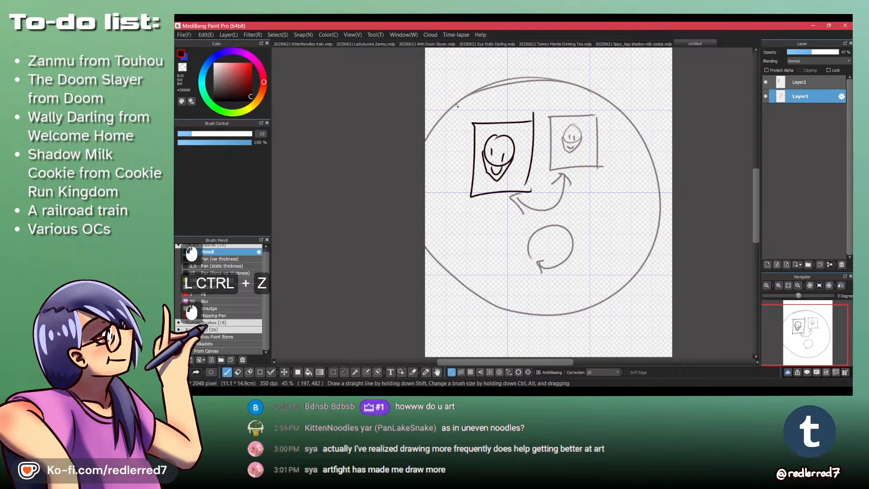
pyautogui.hotkey('ctrl', 'w')
pyautogui.click(531, 221)
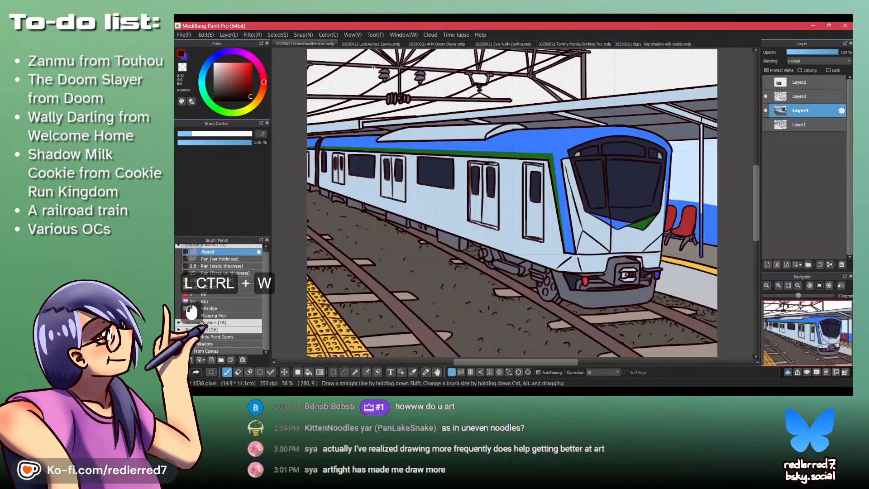
pyautogui.moveTo(645, 76); pyautogui.dragTo(478, 197)
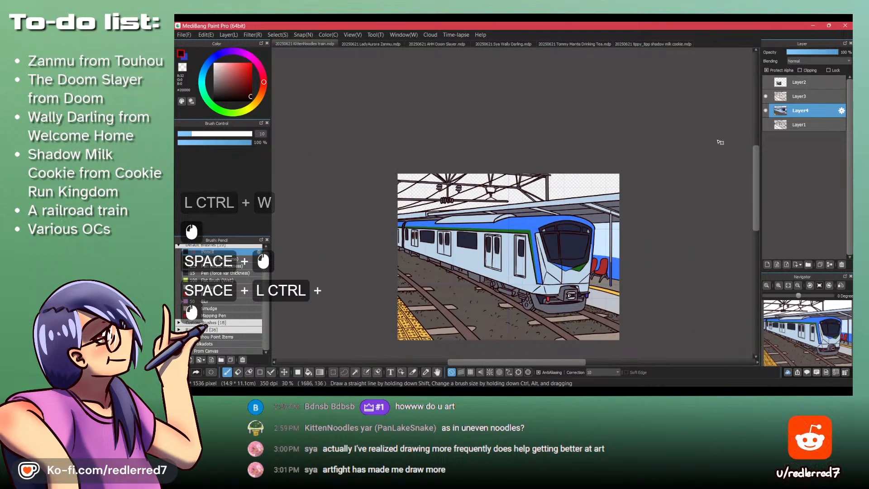
pyautogui.moveTo(482, 295); pyautogui.dragTo(570, 233)
pyautogui.moveTo(585, 190); pyautogui.dragTo(417, 277)
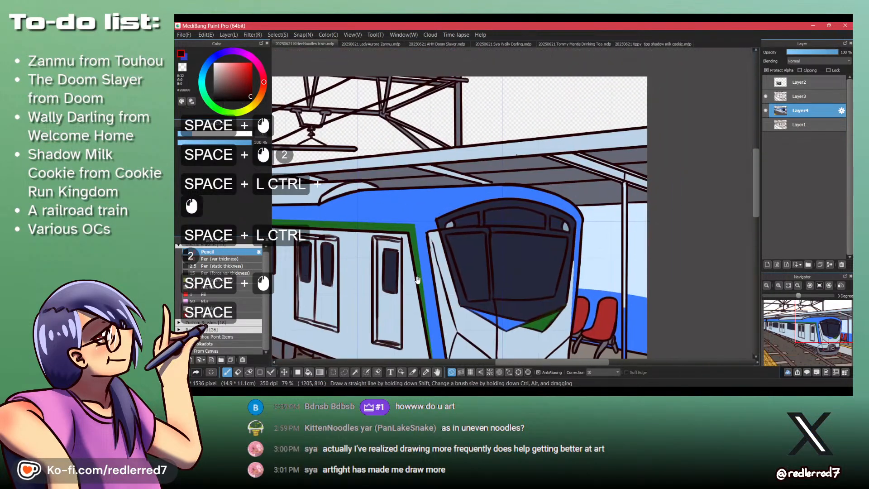
pyautogui.moveTo(413, 219); pyautogui.dragTo(308, 269)
pyautogui.moveTo(387, 282); pyautogui.dragTo(452, 220)
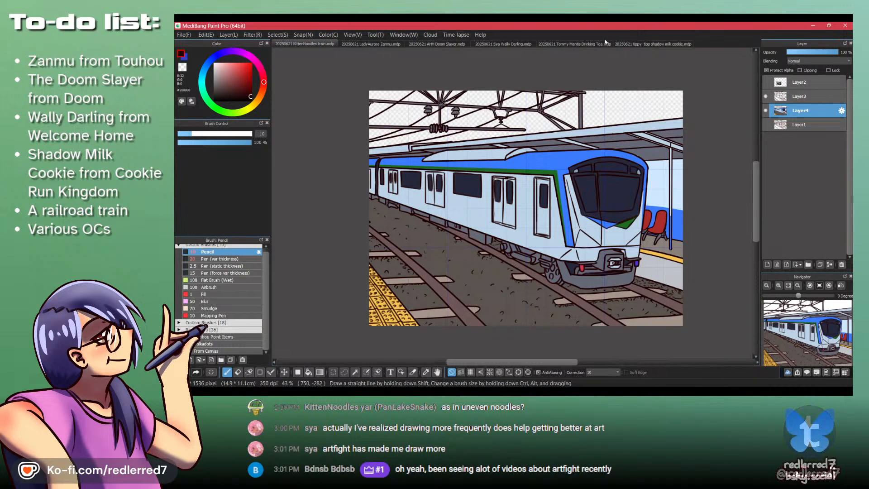
# - In the Wally Darling drawing, cover the exposed gray edge between the jacket's hem corner and the thigh outline with the dark line color on Layer3
pyautogui.click(504, 43)
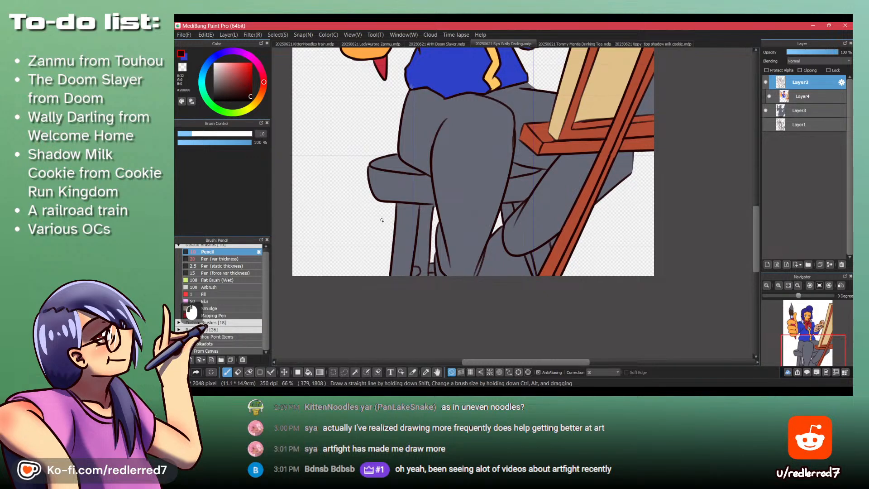
pyautogui.moveTo(536, 94); pyautogui.dragTo(494, 190)
pyautogui.hotkey('shift', 'z')
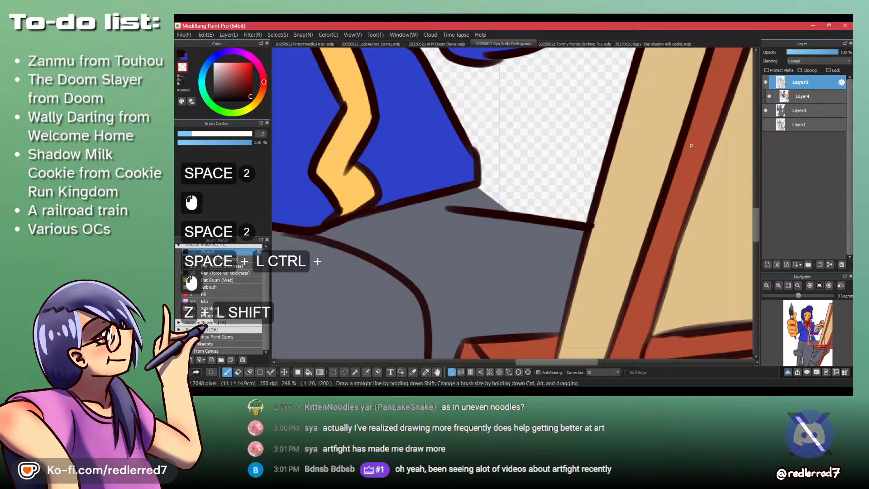
pyautogui.click(812, 116)
pyautogui.hotkey('shift', 'z')
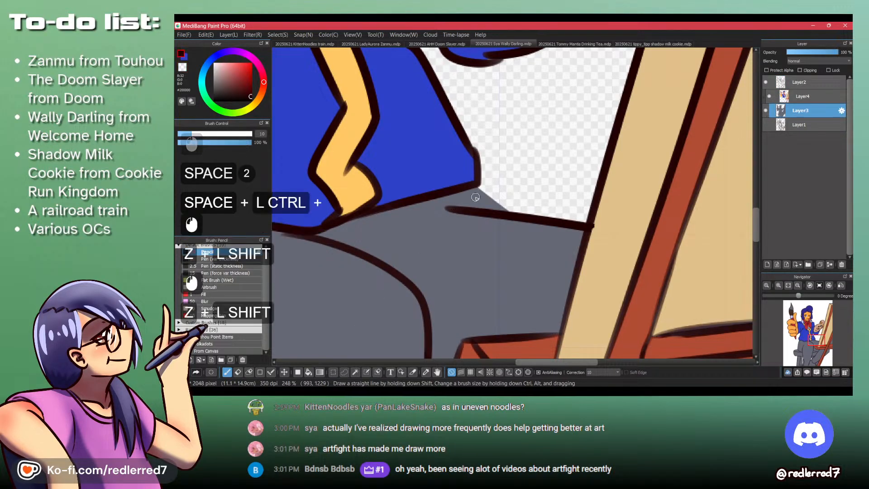
pyautogui.moveTo(475, 197); pyautogui.dragTo(511, 211)
pyautogui.hotkey('shift', 'z')
pyautogui.hotkey('ctrl', 'z')
pyautogui.hotkey('shift', 'z')
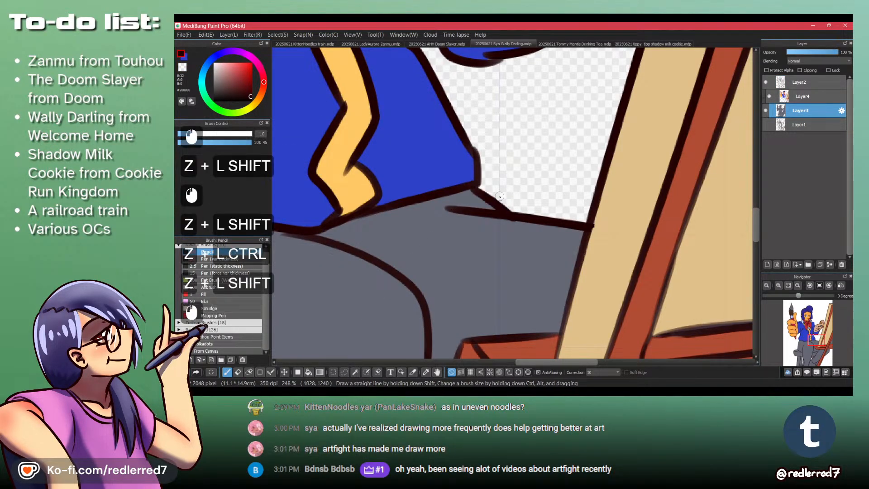
pyautogui.hotkey('ctrl', 'z')
pyautogui.moveTo(475, 188)
pyautogui.mouseDown()
pyautogui.moveTo(512, 211)
pyautogui.moveTo(478, 187)
pyautogui.moveTo(488, 158)
pyautogui.moveTo(512, 223)
pyautogui.mouseUp()
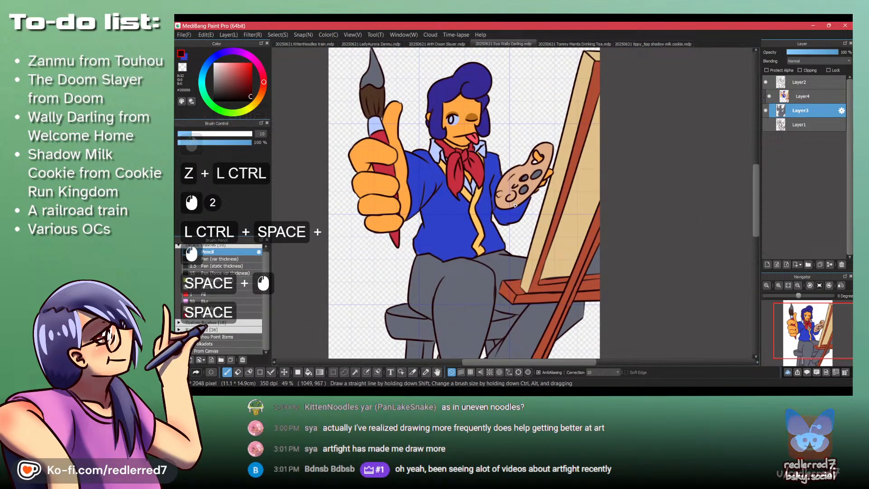
# - On Layer4, paint over the lighter smudge in the jacket's lower hem corner with the jacket blue
pyautogui.click(805, 97)
pyautogui.moveTo(416, 243)
pyautogui.mouseDown()
pyautogui.moveTo(424, 291)
pyautogui.moveTo(424, 279)
pyautogui.moveTo(435, 291)
pyautogui.mouseUp()
pyautogui.hotkey('shift', 'z')
pyautogui.hotkey('shift', 'z')
pyautogui.hotkey('ctrl', 'z')
pyautogui.hotkey('ctrl', 'z')
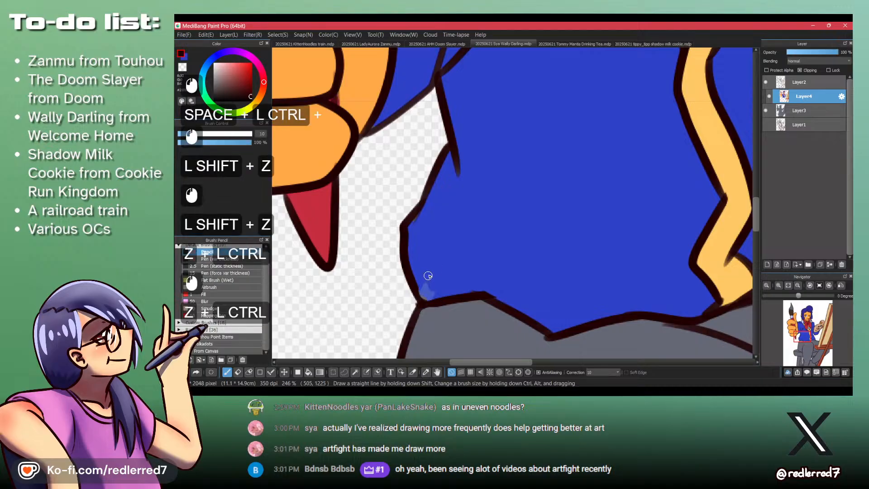
pyautogui.hotkey('shift', 'z')
pyautogui.hotkey('shift', 'z')
pyautogui.press('x')
pyautogui.click(423, 288)
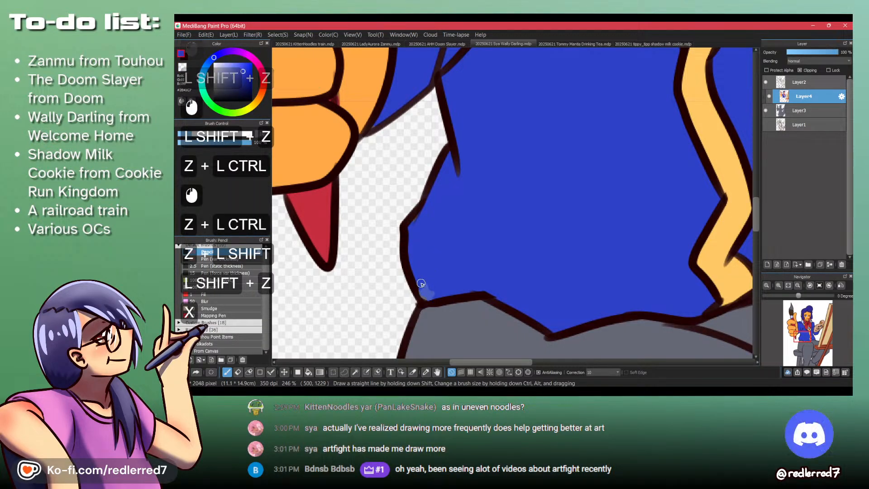
pyautogui.click(422, 288)
pyautogui.moveTo(425, 248); pyautogui.dragTo(426, 273)
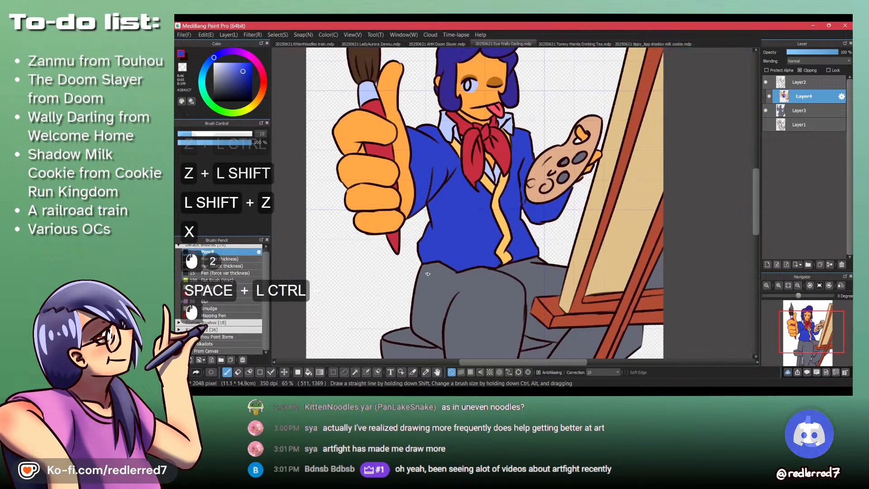
# - Fill the remaining gray corner of the easel's canvas with the tan sampled from the canvas
pyautogui.moveTo(493, 204); pyautogui.dragTo(448, 125)
pyautogui.moveTo(473, 245); pyautogui.dragTo(445, 254)
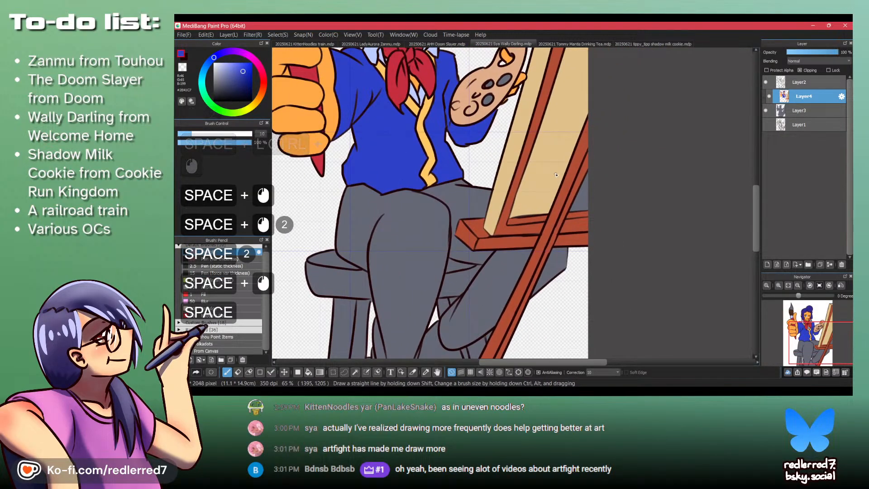
pyautogui.keyDown('alt'); pyautogui.click(560, 174); pyautogui.keyUp('alt')
pyautogui.hotkey('alt', 'n')
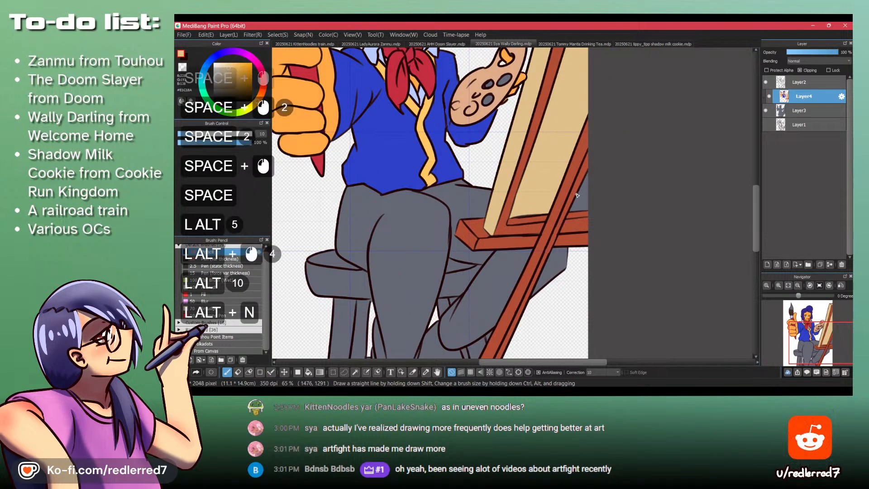
pyautogui.hotkey('alt', 'b')
pyautogui.click(582, 195)
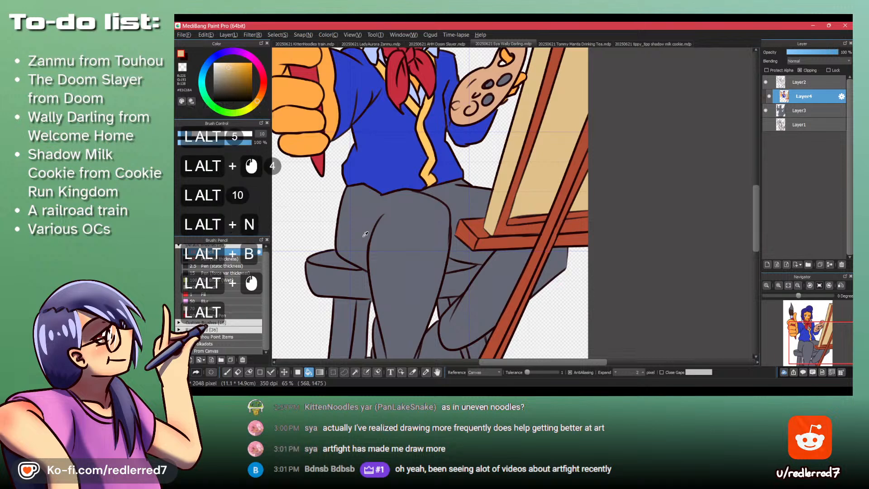
pyautogui.hotkey('alt', 'Tab')
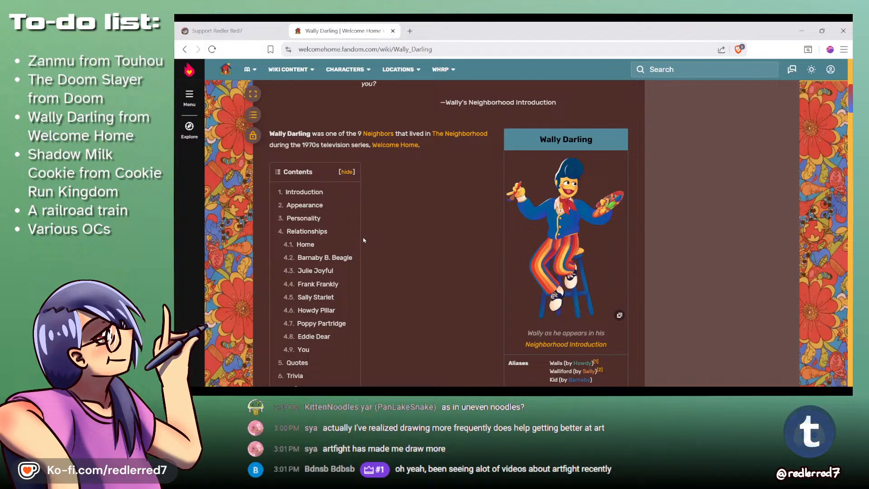
pyautogui.hotkey('alt', 'Tab')
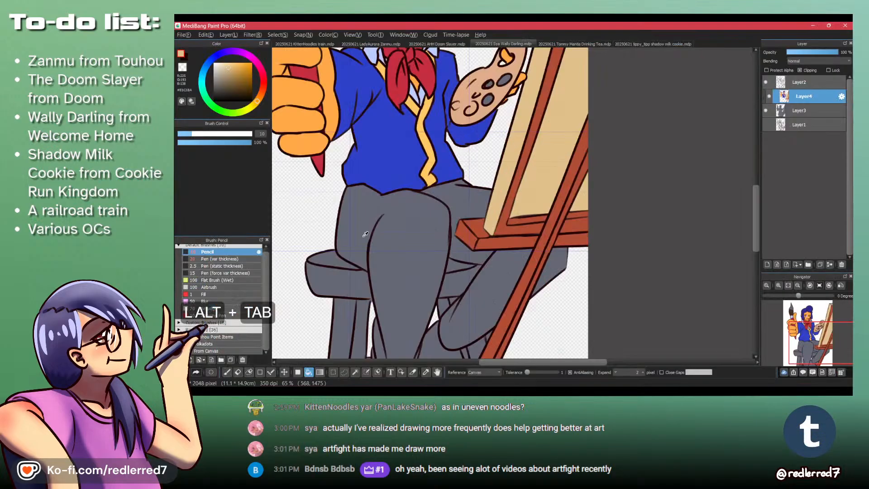
pyautogui.click(412, 161)
pyautogui.click(423, 226)
pyautogui.hotkey('ctrl', 'z')
pyautogui.hotkey('ctrl', 'z')
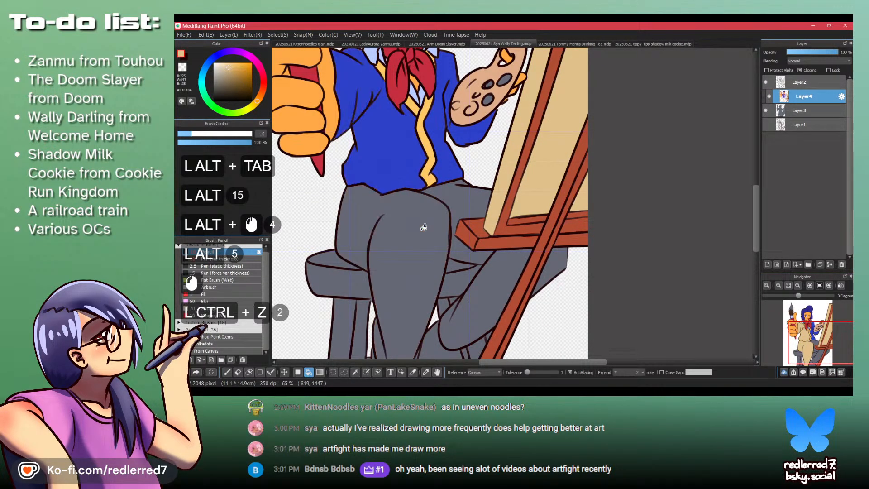
# - Sample the jacket blue and fill both trouser legs with it
pyautogui.keyDown('alt'); pyautogui.click(402, 132); pyautogui.keyUp('alt')
pyautogui.click(414, 254)
pyautogui.click(467, 199)
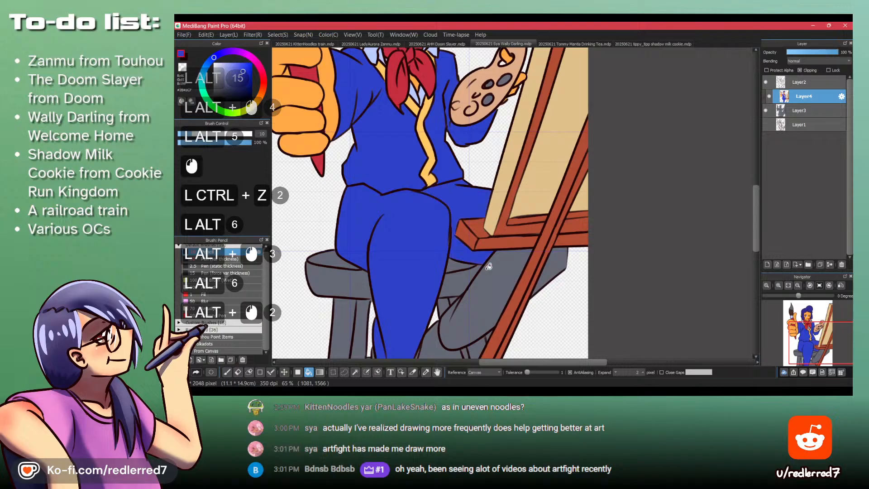
pyautogui.click(489, 285)
# - Check the Wally Darling wiki reference, mix a lighter medium blue, and fill the stool's seat side and legs with it
pyautogui.moveTo(468, 317); pyautogui.dragTo(516, 240)
pyautogui.hotkey('alt', 'Tab')
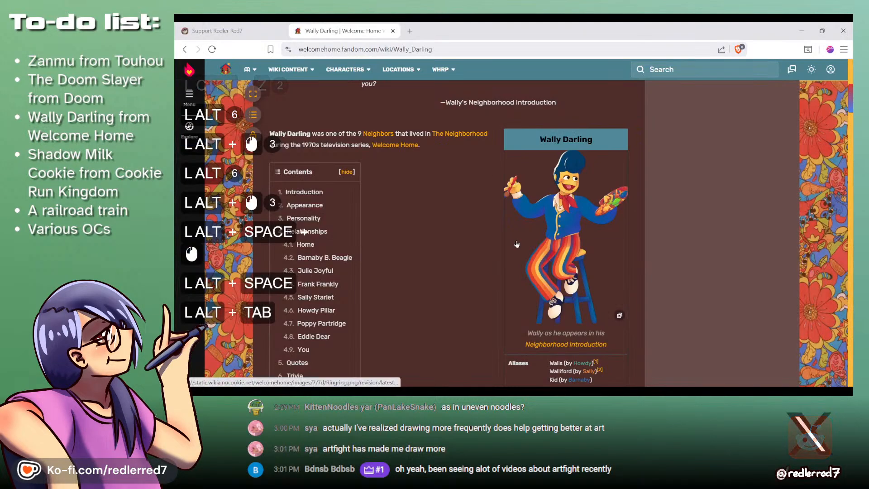
pyautogui.hotkey('alt', 'Tab')
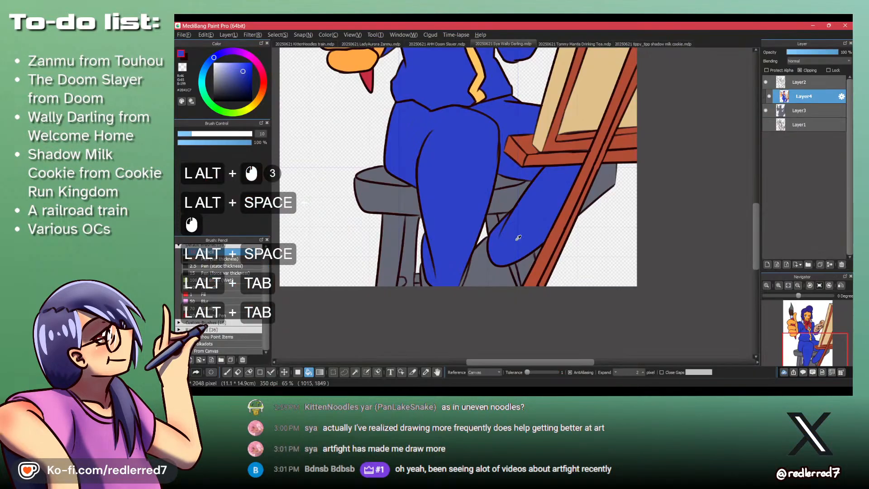
pyautogui.click(213, 62)
pyautogui.click(240, 62)
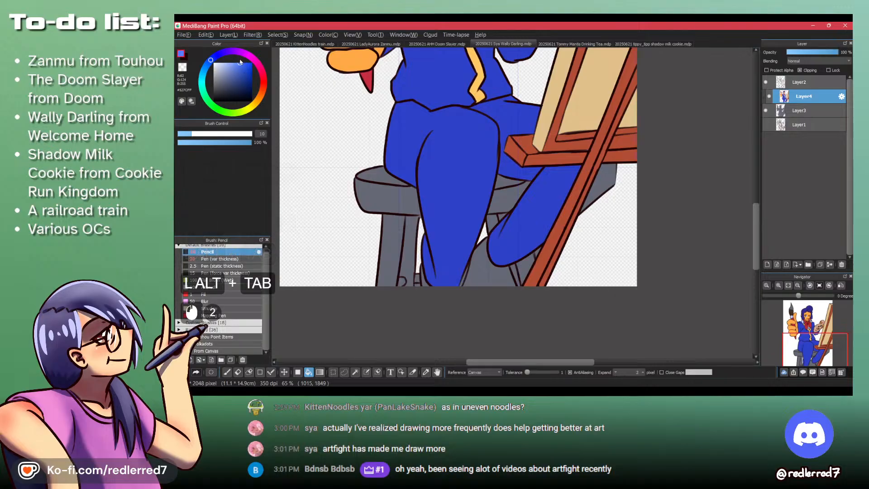
pyautogui.click(206, 66)
pyautogui.click(252, 68)
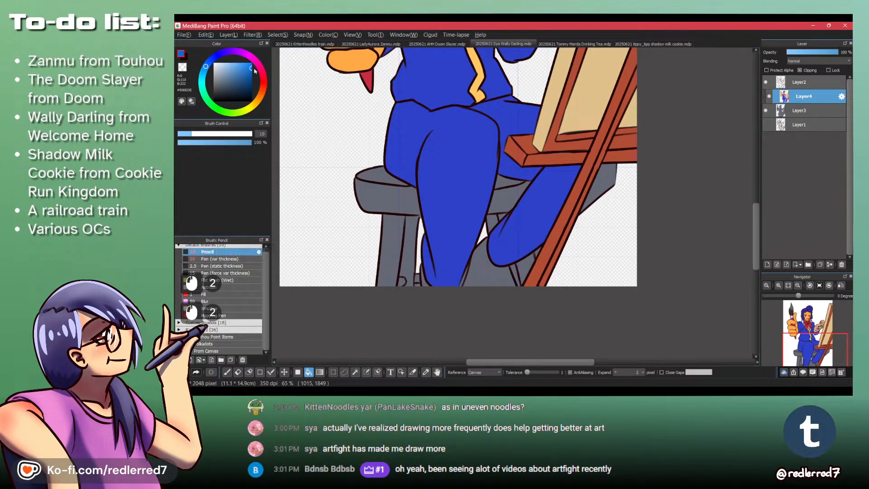
pyautogui.moveTo(203, 80); pyautogui.dragTo(205, 68)
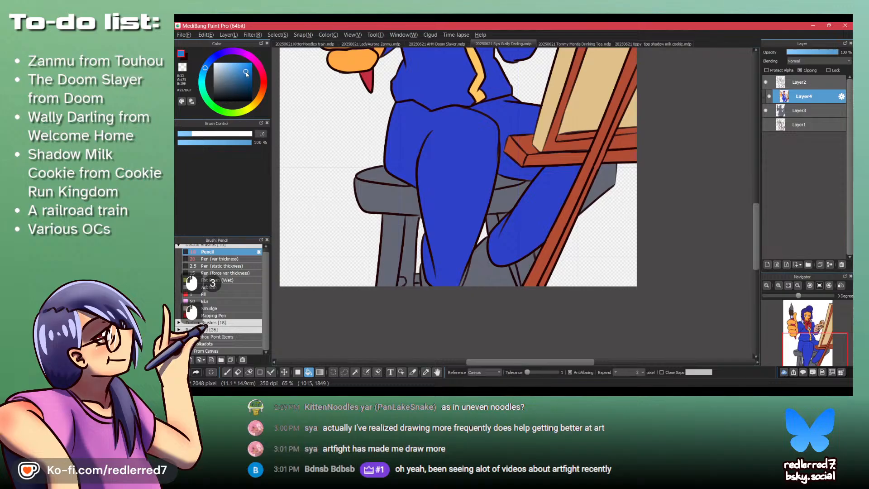
pyautogui.click(246, 74)
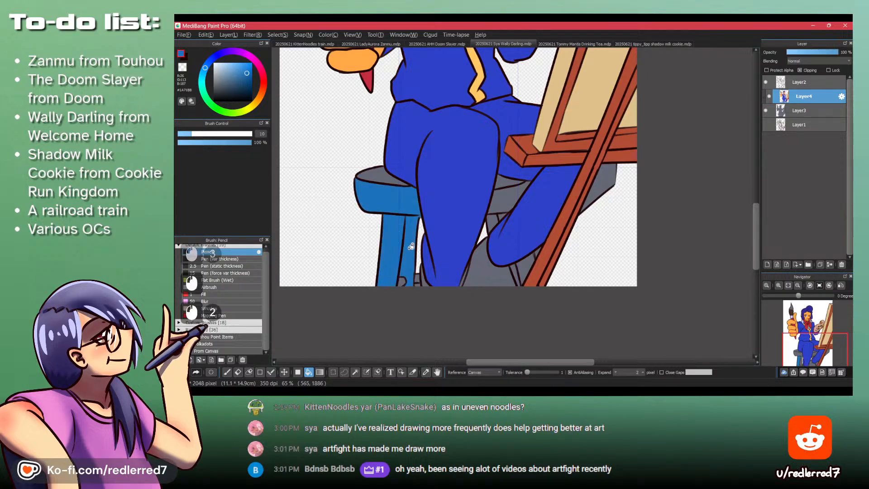
# - Compare the jacket with the wiki reference and refill the jacket body and sleeves with the stool's medium blue
pyautogui.moveTo(436, 186); pyautogui.dragTo(384, 353)
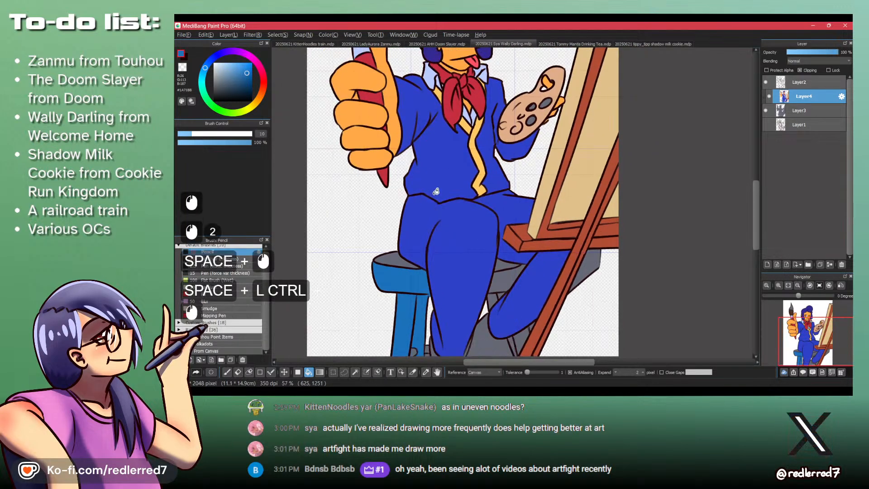
pyautogui.hotkey('alt', 'Tab')
pyautogui.hotkey('alt', 'Tab')
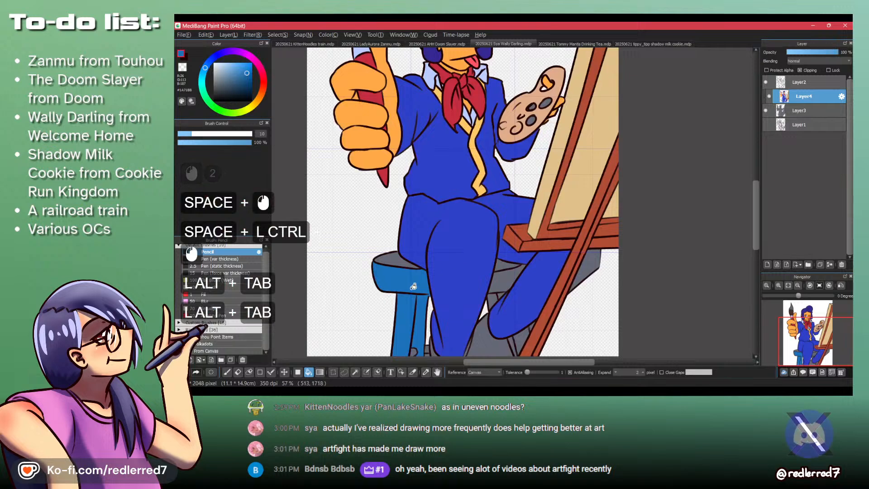
pyautogui.click(431, 160)
pyautogui.click(497, 161)
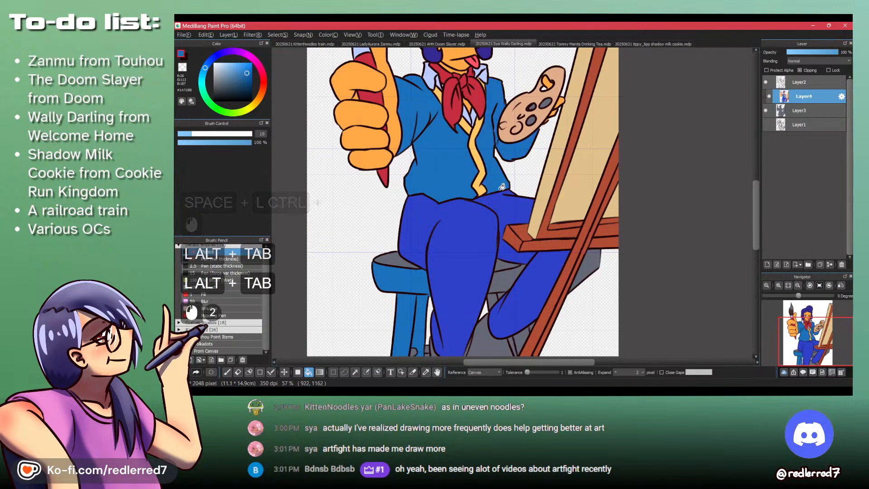
# - Compare the trousers with the wiki reference and fill both legs and the gray piece behind the easel leg with the medium blue
pyautogui.scroll(-2, 493, 154)
pyautogui.hotkey('alt', 'Tab')
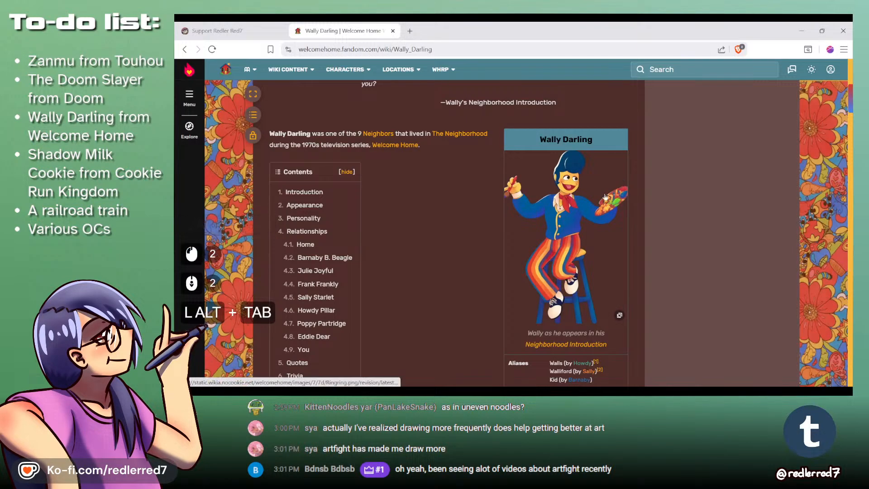
pyautogui.hotkey('alt', 'Tab')
pyautogui.hotkey('alt', 'Tab')
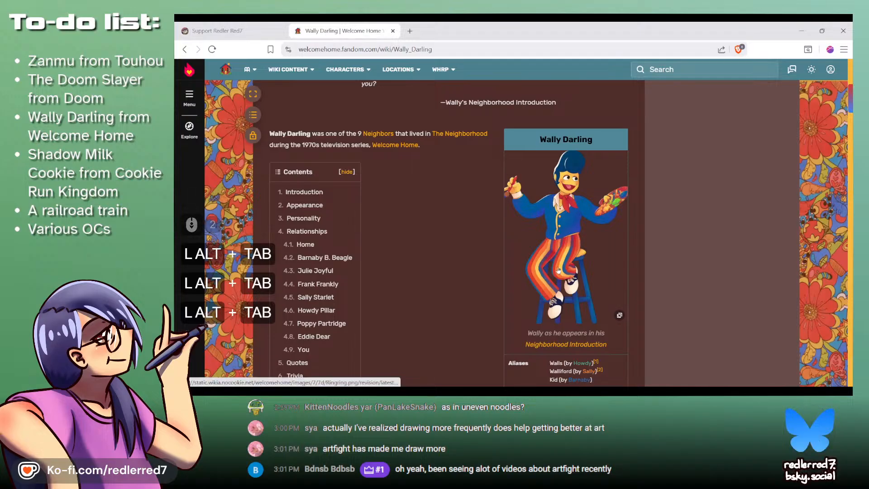
pyautogui.hotkey('alt', 'Tab')
pyautogui.hotkey('alt', 'Tab')
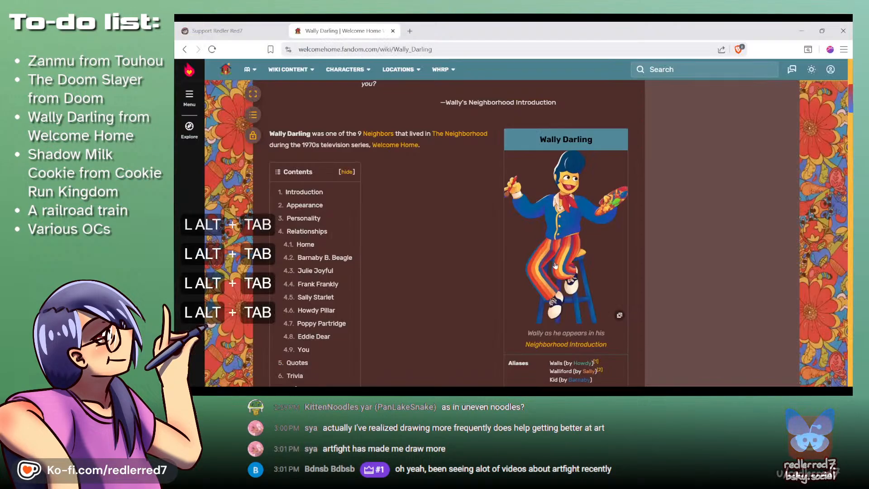
pyautogui.hotkey('alt', 'Tab')
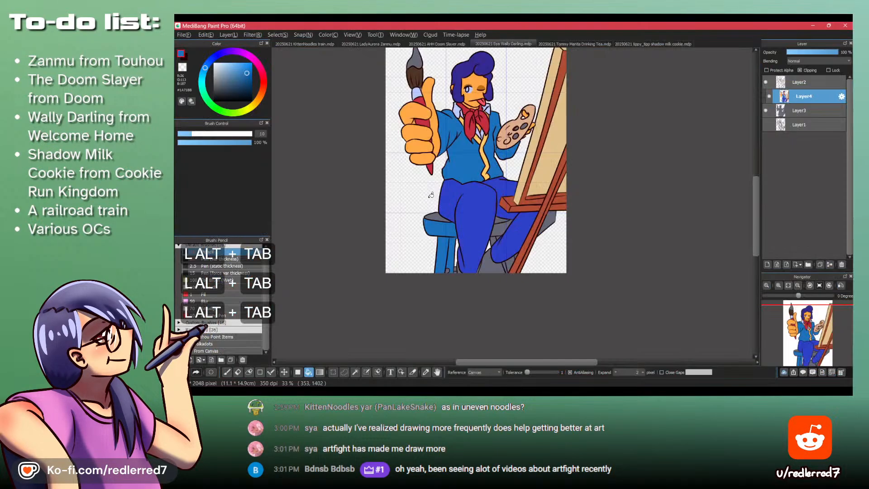
pyautogui.scroll(4, 554, 220)
pyautogui.click(553, 221)
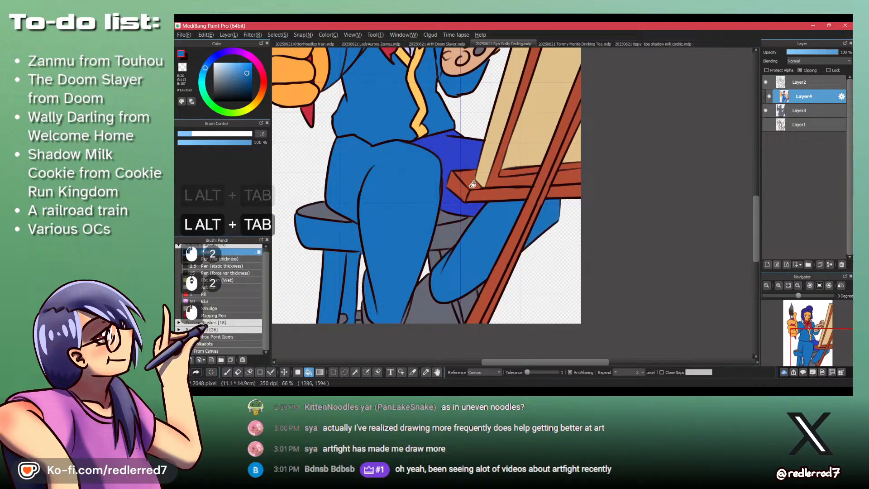
pyautogui.click(460, 205)
pyautogui.scroll(-3, 444, 250)
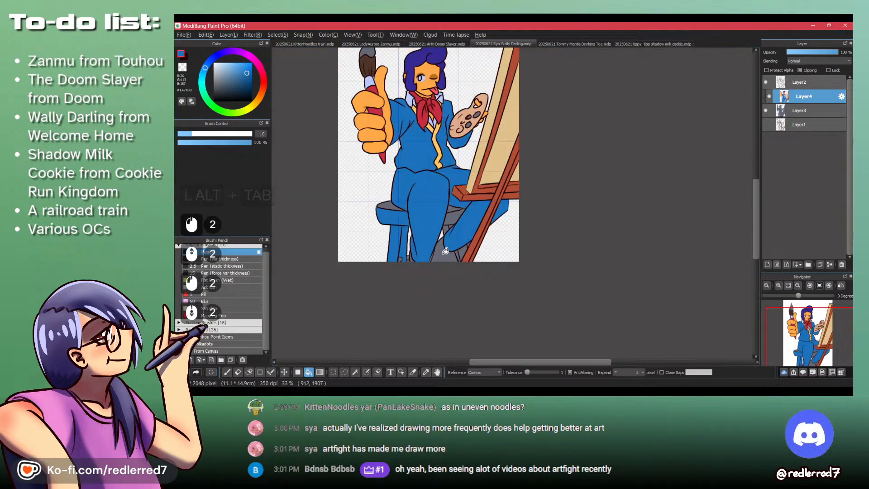
pyautogui.hotkey('alt', 'Tab')
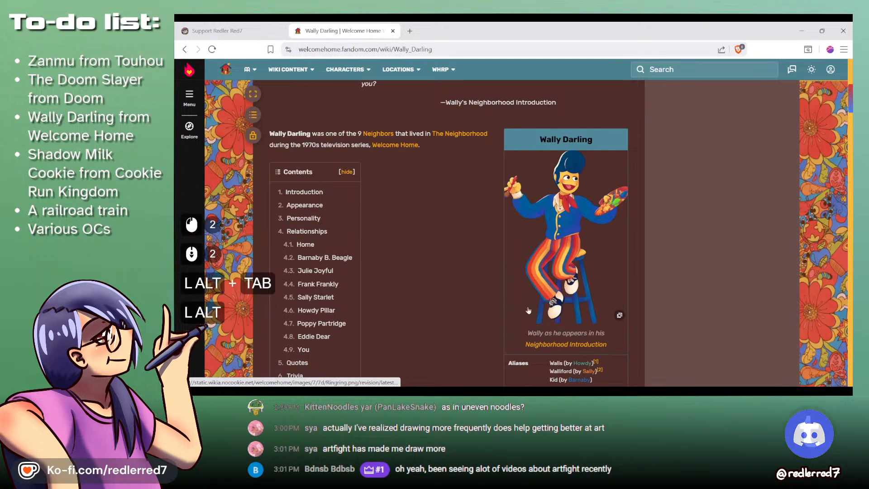
pyautogui.hotkey('alt', 'Tab')
pyautogui.scroll(4, 420, 276)
pyautogui.scroll(-4, 465, 253)
pyautogui.scroll(3, 430, 117)
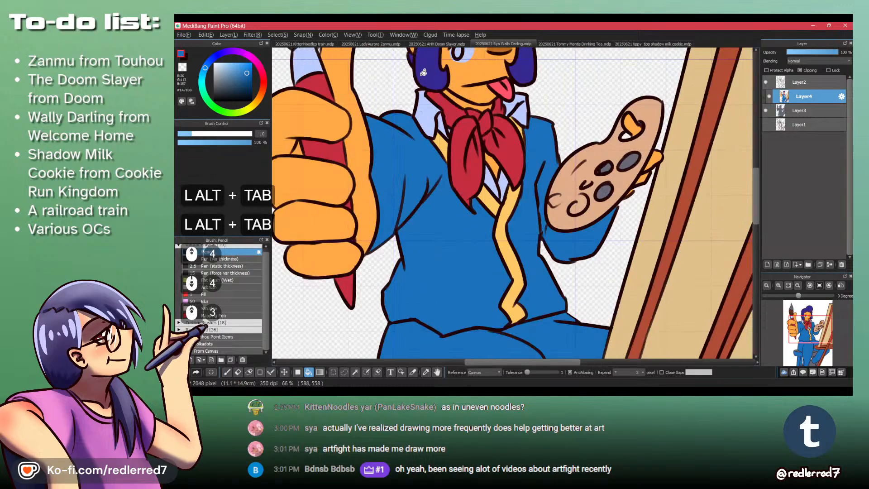
pyautogui.keyDown('alt'); pyautogui.click(429, 117); pyautogui.keyUp('alt')
pyautogui.scroll(-4, 429, 117)
pyautogui.scroll(4, 429, 119)
pyautogui.hotkey('ctrl', 'z')
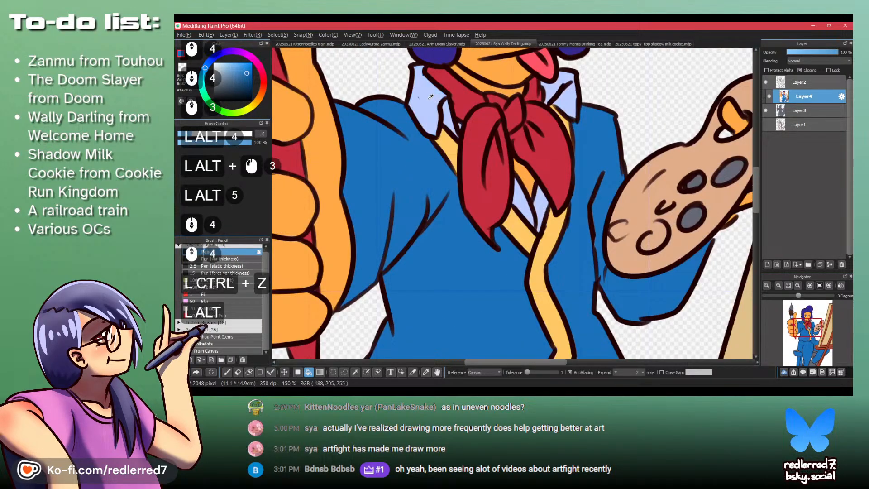
# - Sample the pale blue of the shirt collar and fill the gray shapes beneath the bent leg and beside the front leg
pyautogui.keyDown('alt'); pyautogui.click(427, 100); pyautogui.keyUp('alt')
pyautogui.scroll(-2, 428, 100)
pyautogui.scroll(-4, 428, 100)
pyautogui.scroll(4, 330, 263)
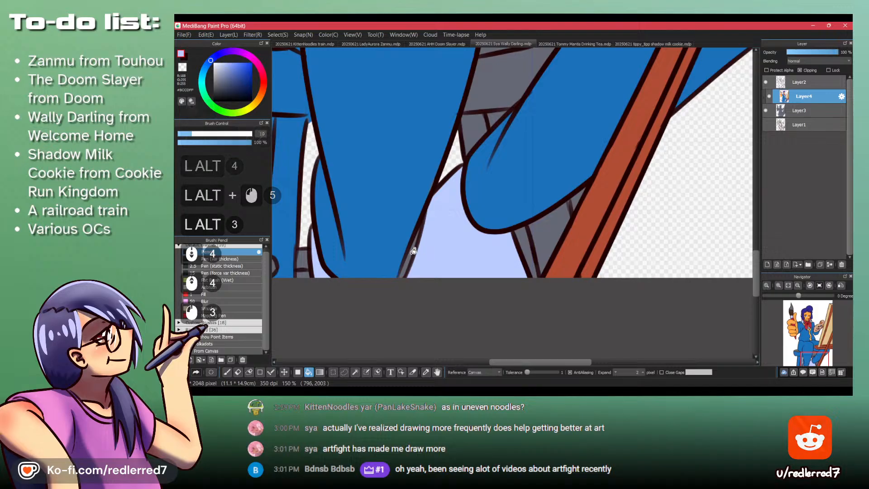
pyautogui.scroll(-4, 419, 273)
pyautogui.scroll(2, 418, 273)
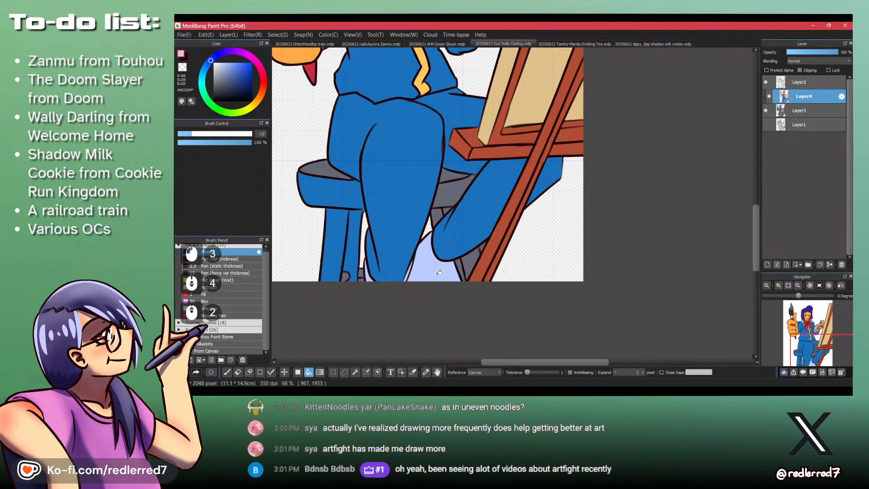
# - Sample the medium blue and fill the stool's gray seat side between the legs and its leg pieces beneath the bent leg
pyautogui.press('p')
pyautogui.moveTo(423, 244)
pyautogui.mouseDown()
pyautogui.moveTo(427, 339)
pyautogui.moveTo(392, 195)
pyautogui.moveTo(355, 158)
pyautogui.moveTo(405, 284)
pyautogui.mouseUp()
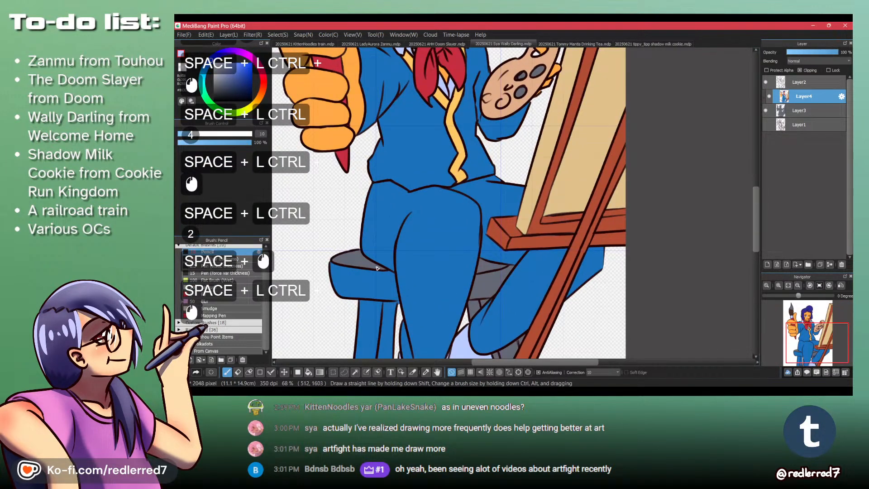
pyautogui.press('p')
pyautogui.keyDown('alt'); pyautogui.click(490, 294); pyautogui.keyUp('alt')
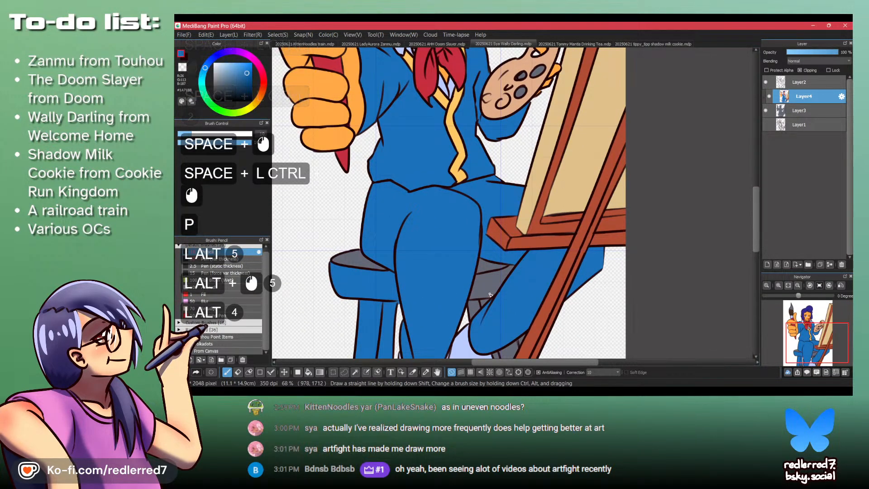
pyautogui.press('b')
pyautogui.click(475, 306)
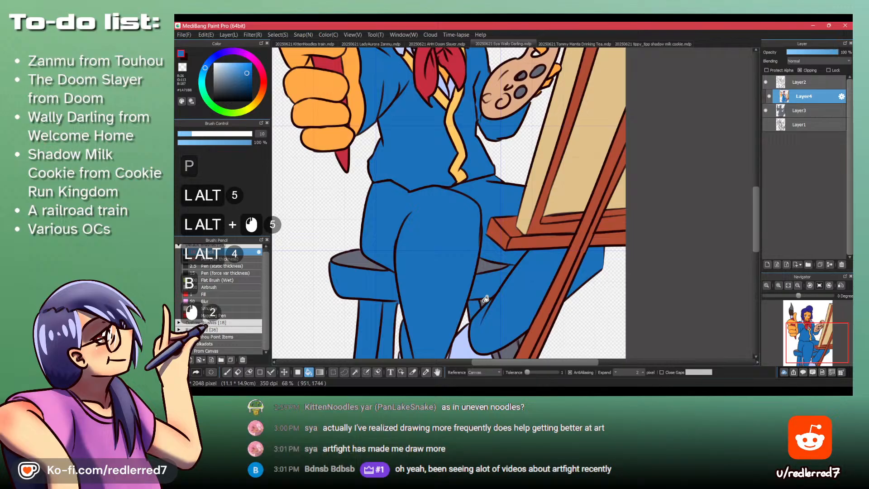
pyautogui.moveTo(485, 298); pyautogui.dragTo(477, 246)
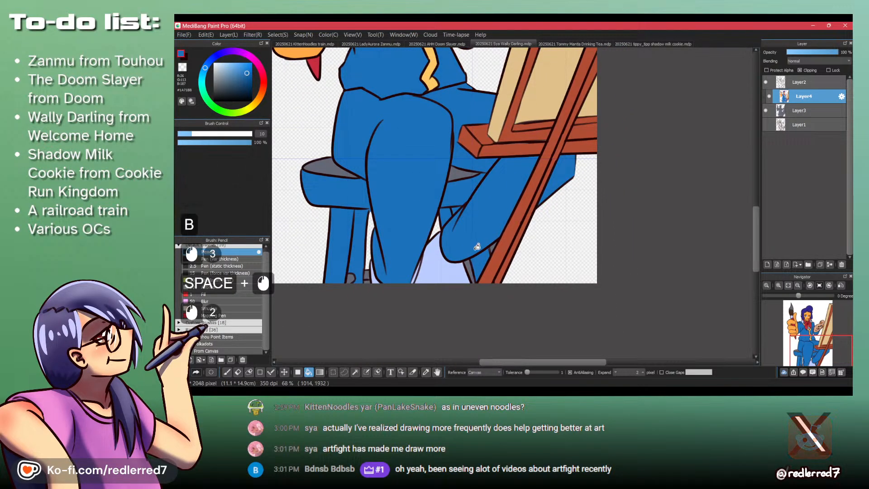
pyautogui.hotkey('ctrl', 'z')
pyautogui.click(470, 258)
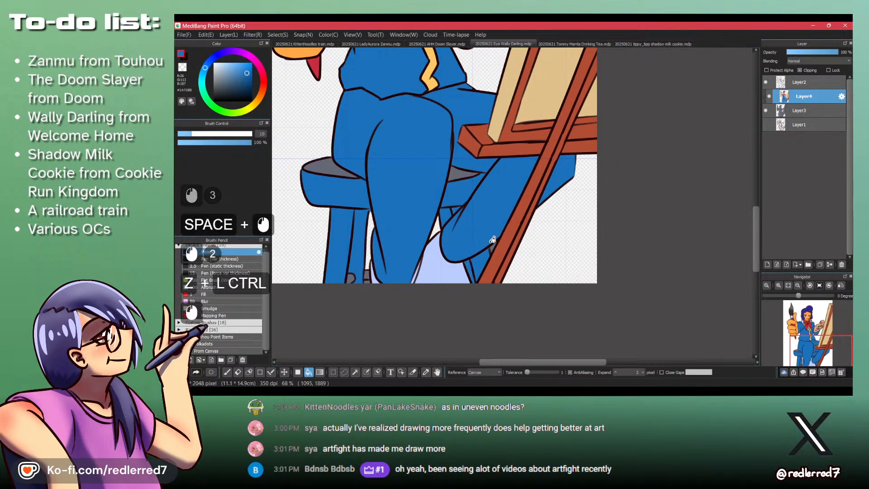
# - On Layer3, erase the small gray sliver between the bent leg and the easel leg with the transparent pencil
pyautogui.click(800, 110)
pyautogui.moveTo(510, 231); pyautogui.dragTo(501, 196)
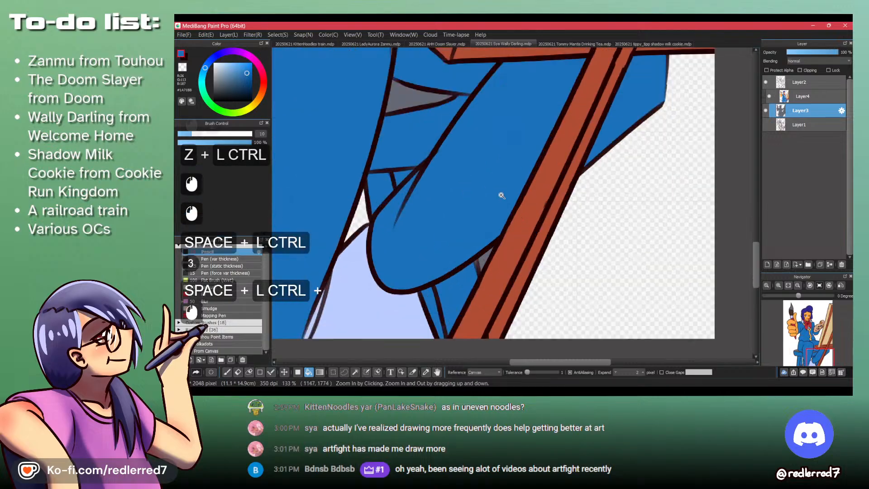
pyautogui.click(501, 195)
pyautogui.press('p')
pyautogui.hotkey('shift', 'z')
pyautogui.moveTo(478, 261); pyautogui.dragTo(479, 266)
pyautogui.hotkey('ctrl', 'z')
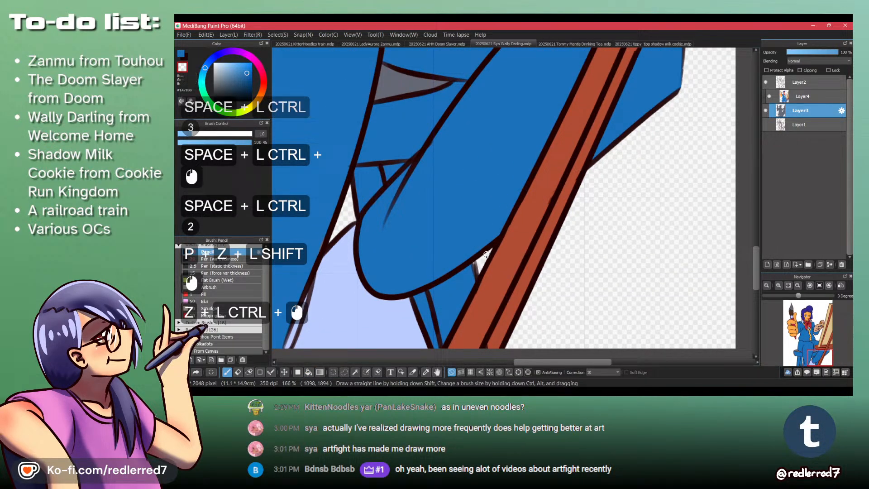
# - On Layer4, cover the gray stool rungs beside the front leg with medium blue filled rectangles
pyautogui.click(802, 96)
pyautogui.moveTo(470, 234)
pyautogui.mouseDown()
pyautogui.moveTo(403, 238)
pyautogui.moveTo(397, 252)
pyautogui.moveTo(453, 270)
pyautogui.mouseUp()
pyautogui.moveTo(406, 320); pyautogui.dragTo(404, 276)
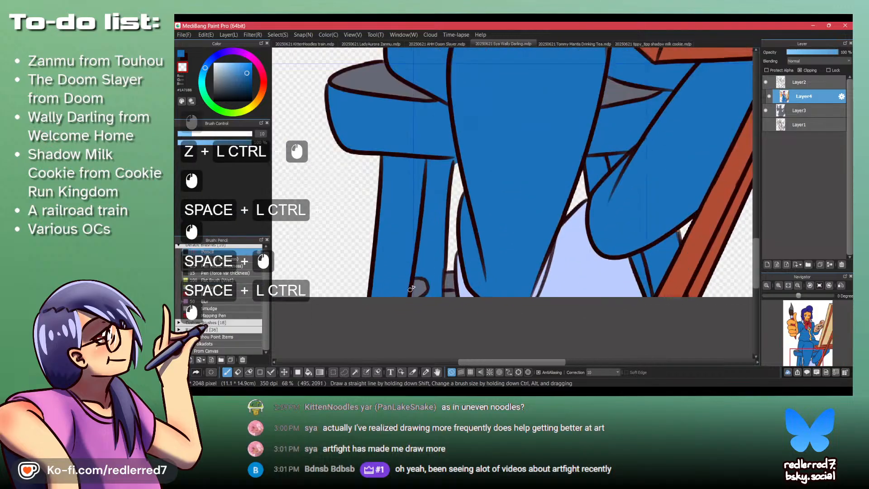
pyautogui.press('f')
pyautogui.moveTo(347, 246); pyautogui.dragTo(429, 315)
pyautogui.moveTo(392, 248)
pyautogui.mouseDown()
pyautogui.moveTo(425, 292)
pyautogui.moveTo(430, 319)
pyautogui.mouseUp()
pyautogui.hotkey('shift', 'z')
pyautogui.hotkey('ctrl', 'z')
pyautogui.hotkey('ctrl', 'z')
pyautogui.moveTo(361, 236); pyautogui.dragTo(431, 312)
pyautogui.moveTo(399, 259)
pyautogui.mouseDown()
pyautogui.moveTo(431, 299)
pyautogui.moveTo(448, 304)
pyautogui.mouseUp()
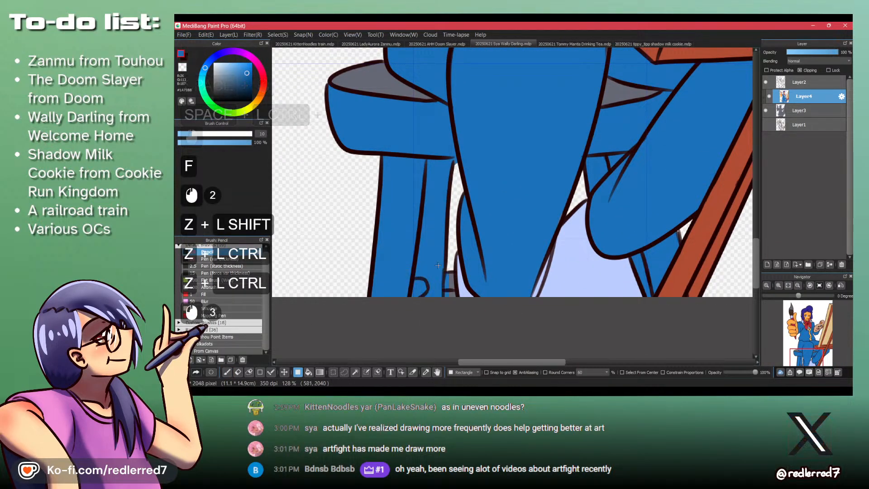
# - On Layer3, erase the stray base color around the stool rungs beside the front leg with the transparent pencil
pyautogui.click(799, 111)
pyautogui.press('p')
pyautogui.hotkey('shift', 'z')
pyautogui.moveTo(445, 290); pyautogui.dragTo(449, 295)
pyautogui.moveTo(449, 295); pyautogui.dragTo(451, 293)
pyautogui.scroll(-4, 452, 294)
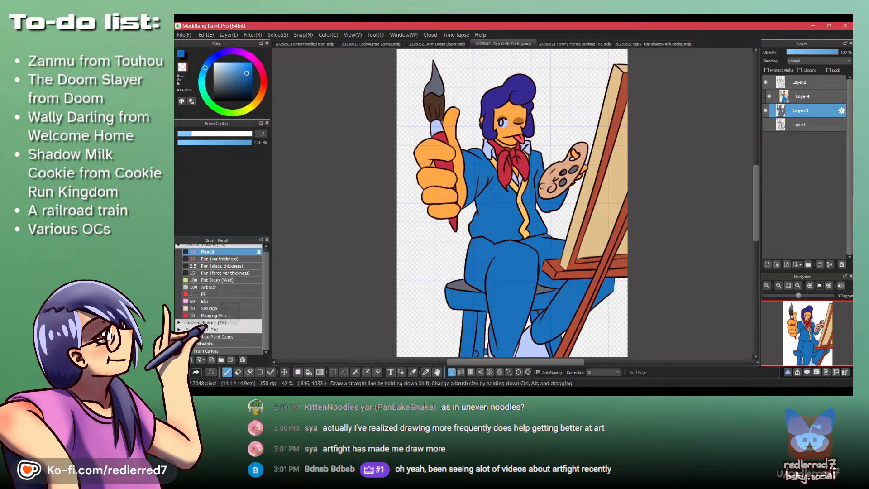
# - Make Layer4 active and sample the yellow of the jacket's trim for filling
pyautogui.press('alt')
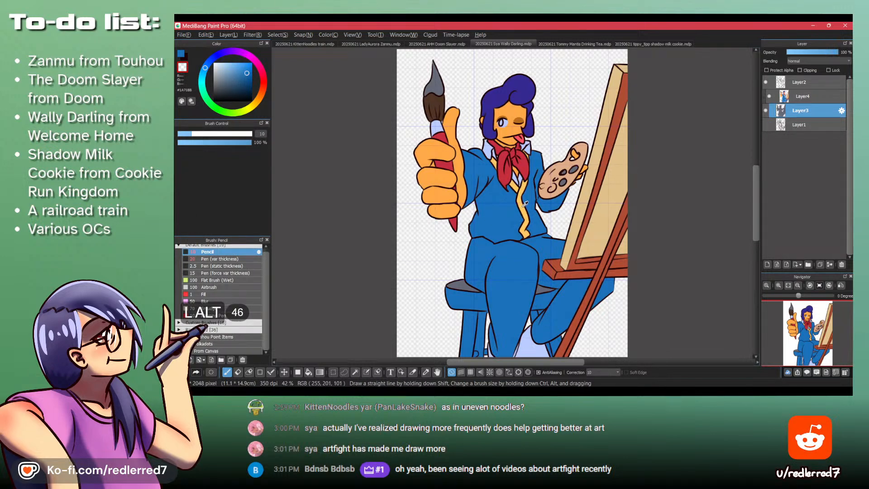
pyautogui.keyDown('alt'); pyautogui.click(534, 211); pyautogui.keyUp('alt')
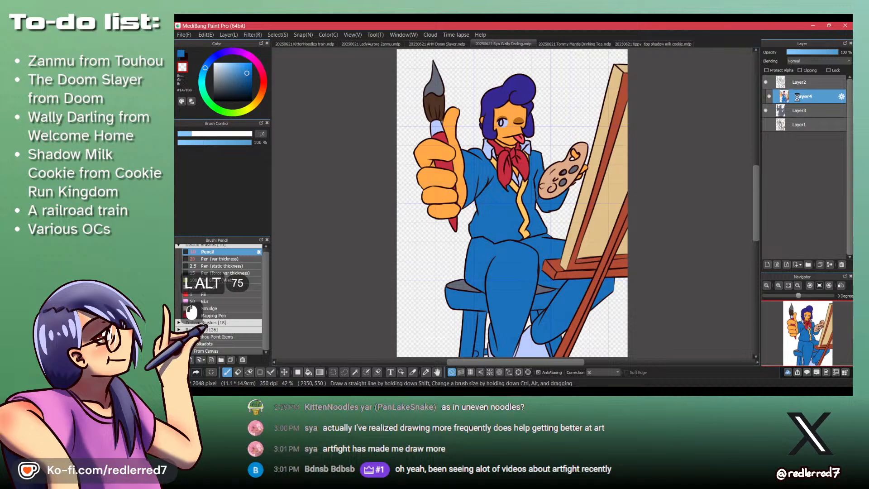
pyautogui.keyDown('alt'); pyautogui.click(528, 211); pyautogui.keyUp('alt')
pyautogui.press('b')
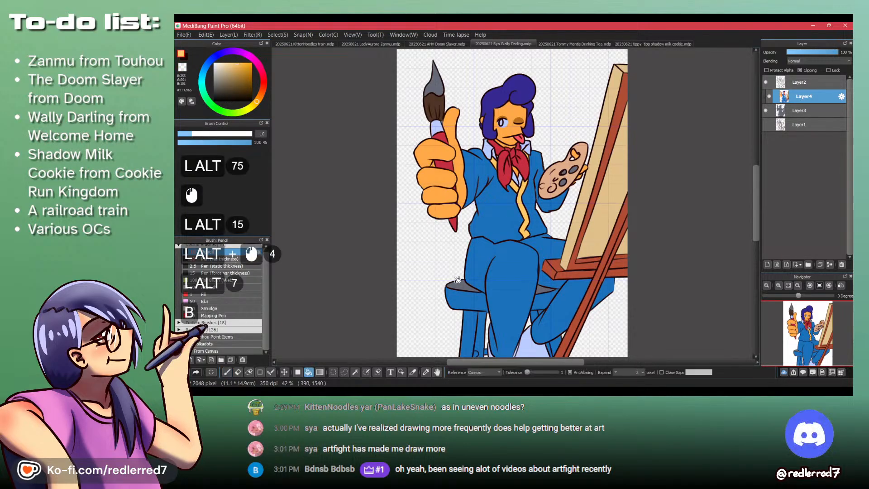
# - Try to fill the stool's seat side and top with the yellow
pyautogui.click(462, 298)
pyautogui.click(465, 286)
pyautogui.hotkey('ctrl', 'z')
pyautogui.hotkey('ctrl', 'z')
# - Close the gap at the seat's lower corner with a yellow dab and fill the seat's side and top yellow on both sides of the leg
pyautogui.hotkey('ctrl', 'space')
pyautogui.moveTo(482, 312); pyautogui.dragTo(493, 277)
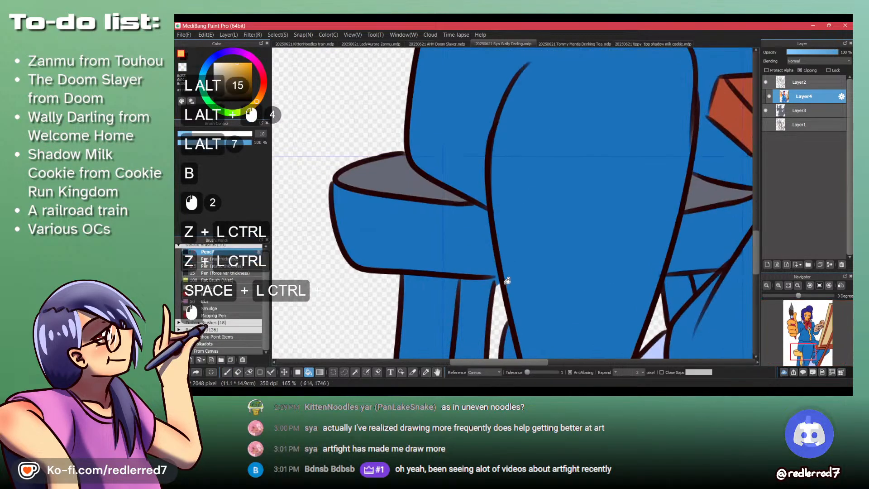
pyautogui.press('p')
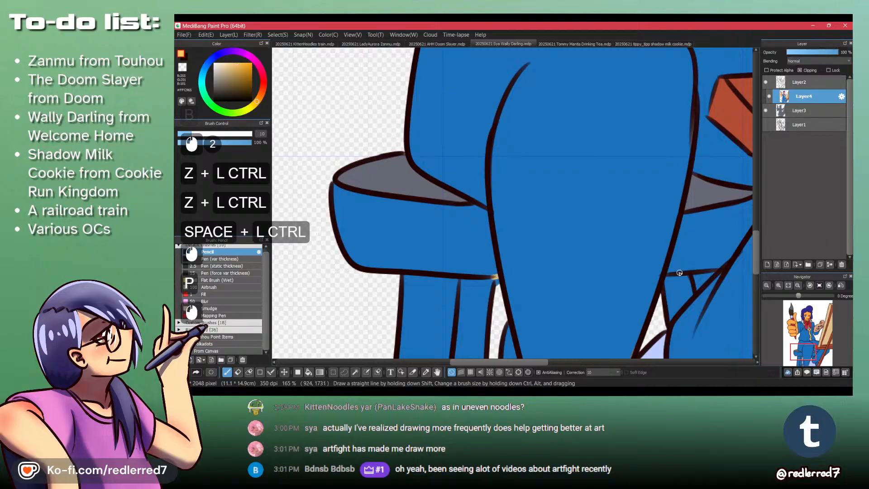
pyautogui.press('b')
pyautogui.click(442, 239)
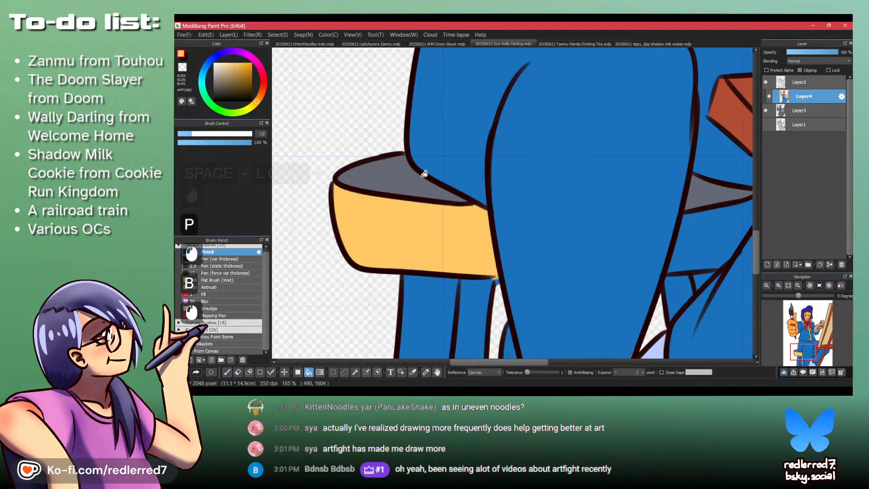
pyautogui.click(420, 175)
pyautogui.click(686, 231)
pyautogui.click(702, 188)
pyautogui.moveTo(708, 186); pyautogui.dragTo(536, 271)
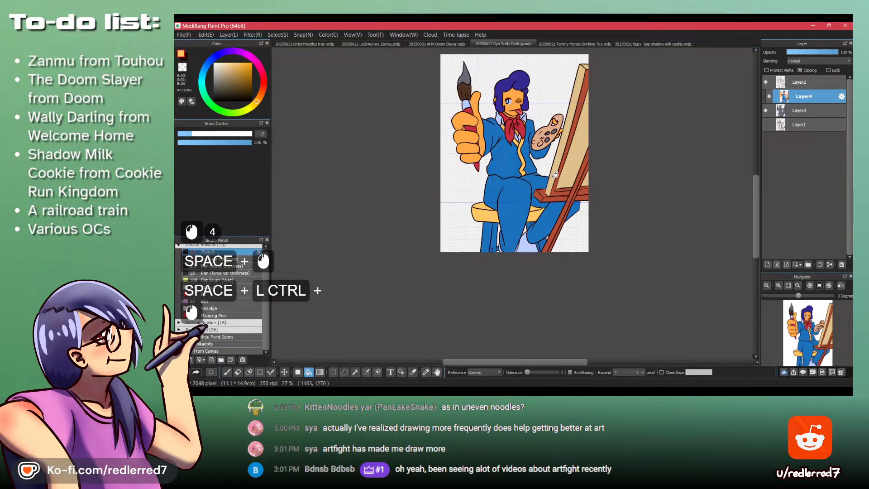
# - On Layer2, erase the outline of the fingertip that overlaps the easel beside the palette, using the transparent pencil
pyautogui.moveTo(527, 179); pyautogui.dragTo(503, 239)
pyautogui.moveTo(469, 205); pyautogui.dragTo(466, 134)
pyautogui.moveTo(586, 170)
pyautogui.mouseDown()
pyautogui.moveTo(587, 218)
pyautogui.moveTo(588, 182)
pyautogui.mouseUp()
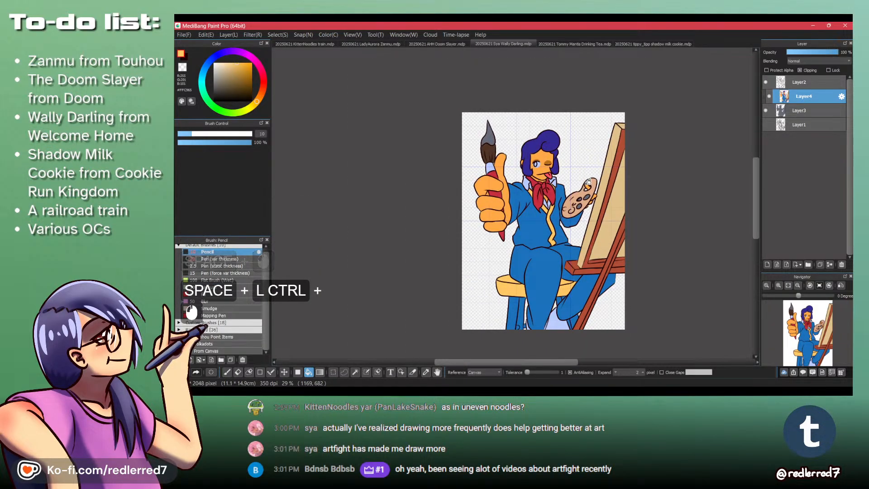
pyautogui.hotkey('ctrl', 'space')
pyautogui.keyDown('ctrl'); pyautogui.moveTo(597, 211); pyautogui.dragTo(605, 140); pyautogui.keyUp('ctrl')
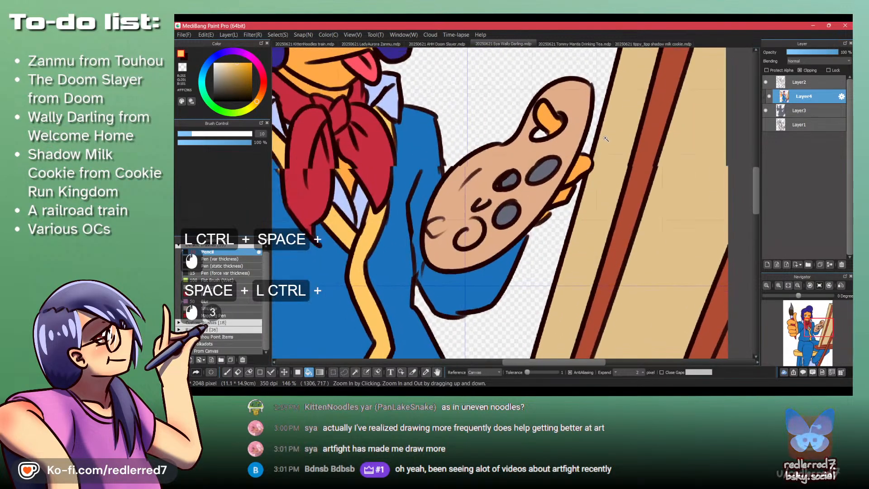
pyautogui.click(843, 84)
pyautogui.press('x')
pyautogui.hotkey('shift', 'z')
pyautogui.hotkey('shift', 'z')
pyautogui.hotkey('shift', 'z')
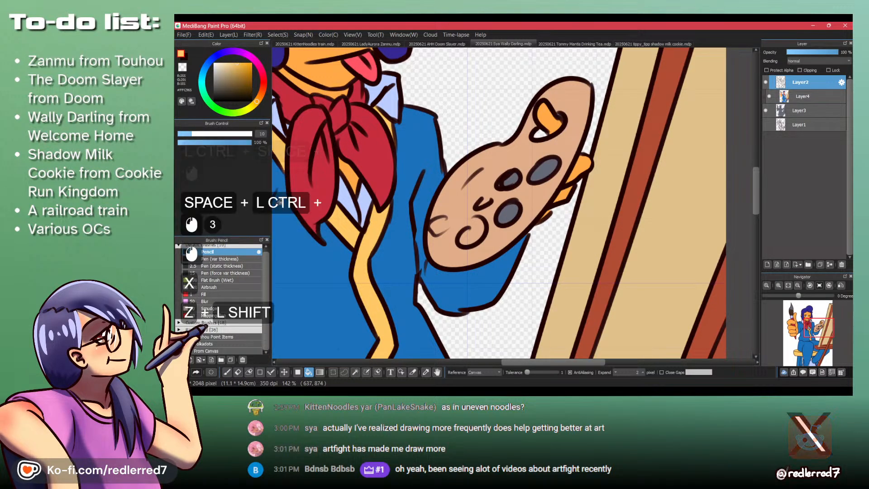
pyautogui.press('x')
pyautogui.press('p')
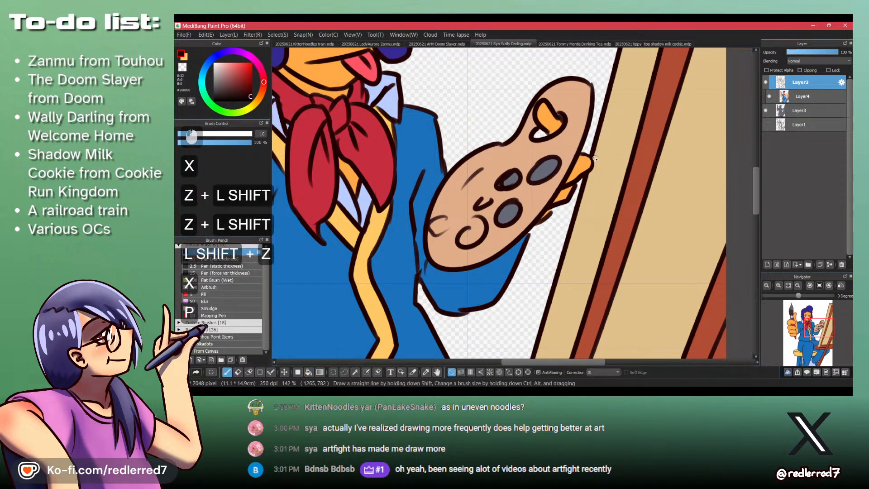
pyautogui.moveTo(589, 171); pyautogui.dragTo(584, 192)
pyautogui.hotkey('ctrl', 'z')
pyautogui.hotkey('shift', 'z')
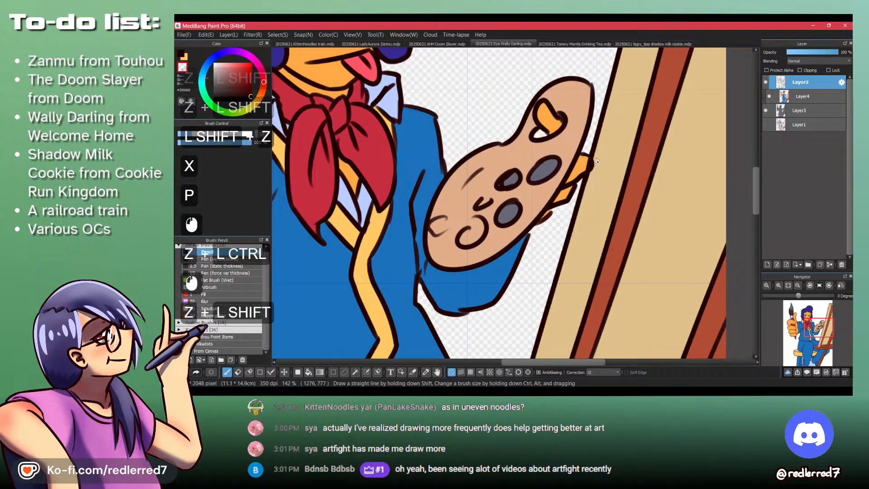
pyautogui.moveTo(594, 158); pyautogui.dragTo(587, 191)
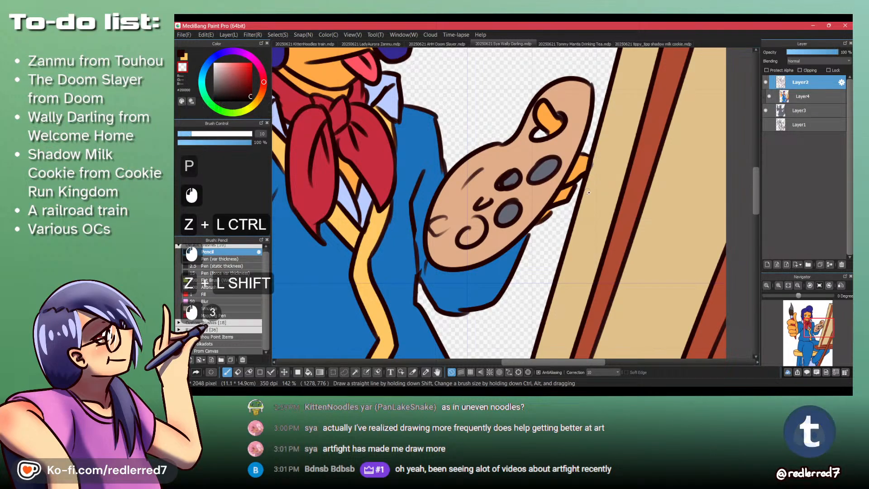
# - On Layer4, sample the easel's tan and paint over the orange fingertip color that spills past the easel's edge
pyautogui.click(820, 97)
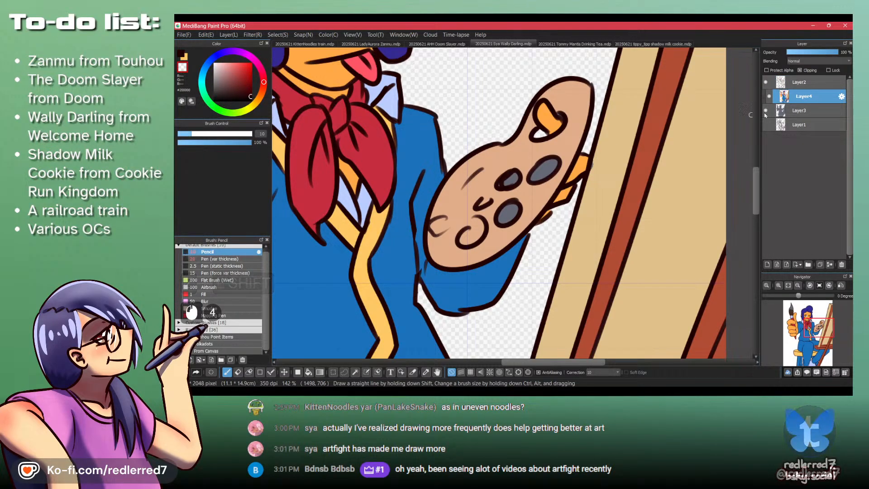
pyautogui.press('x')
pyautogui.hotkey('shift', 'z')
pyautogui.press('x')
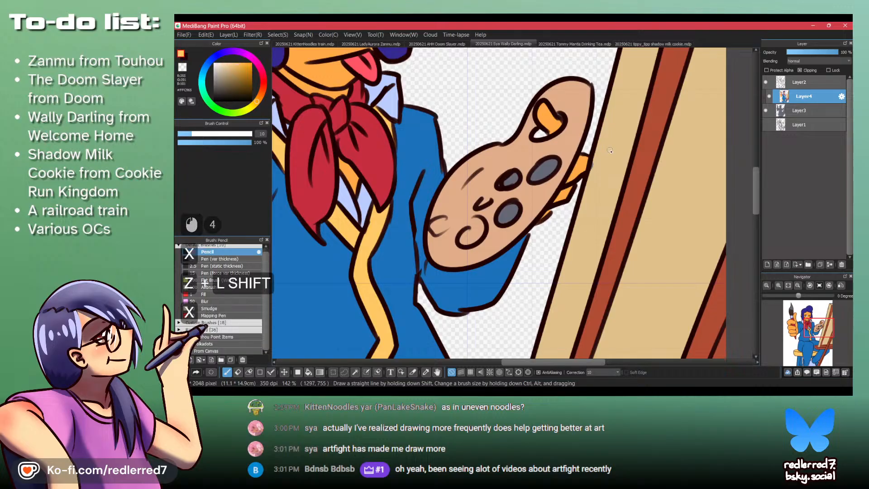
pyautogui.keyDown('alt'); pyautogui.click(609, 152); pyautogui.keyUp('alt')
pyautogui.moveTo(595, 157); pyautogui.dragTo(590, 172)
pyautogui.moveTo(595, 158); pyautogui.dragTo(590, 174)
pyautogui.hotkey('Up', 'Down')
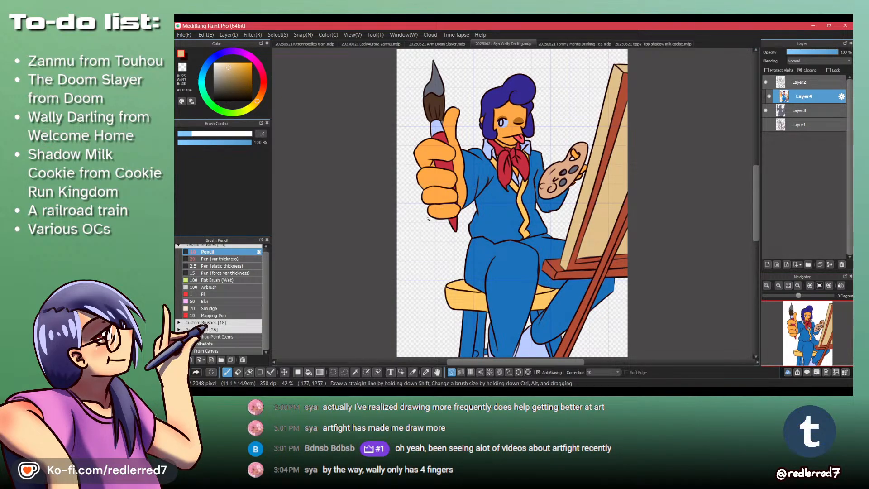
# - Check the Wally Darling wiki reference, choose a bright red, and fill the paintbrush's gray tip with it
pyautogui.click(502, 393)
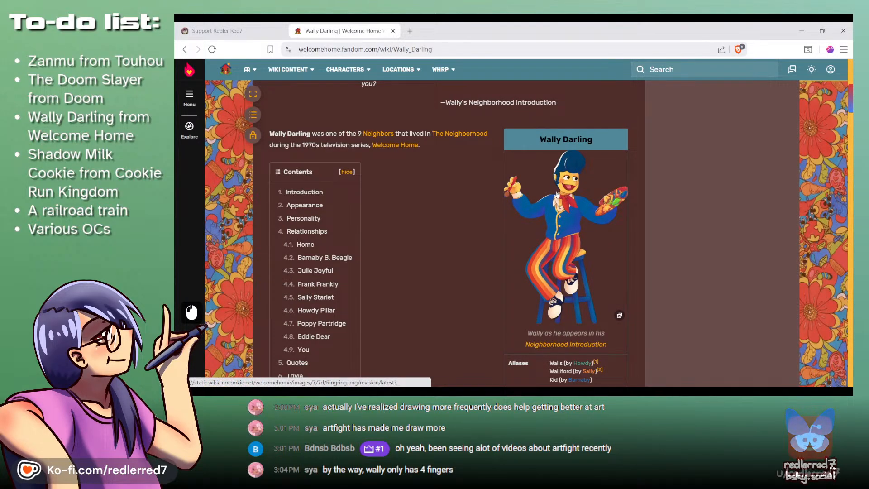
pyautogui.click(621, 392)
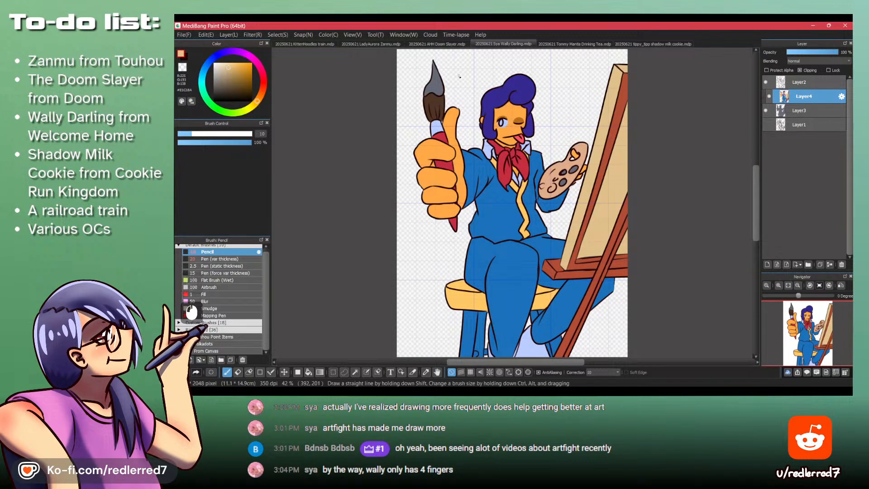
pyautogui.moveTo(440, 121)
pyautogui.mouseDown()
pyautogui.moveTo(419, 211)
pyautogui.moveTo(406, 128)
pyautogui.moveTo(418, 199)
pyautogui.mouseUp()
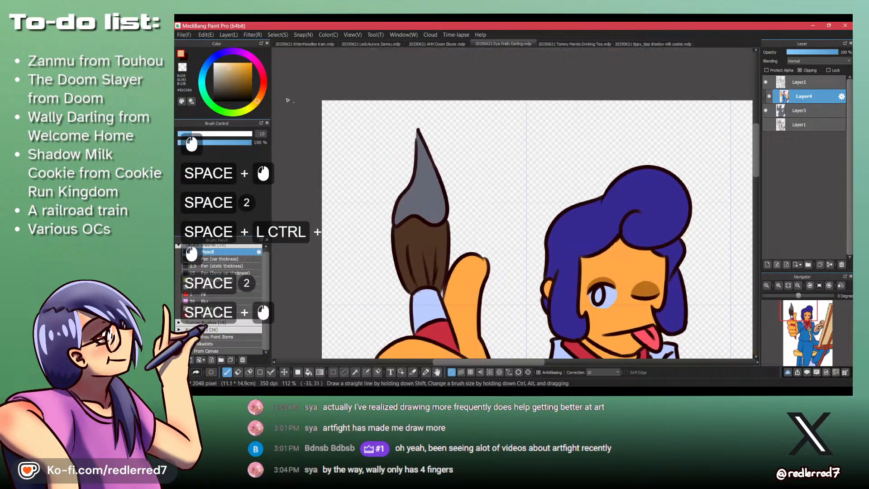
pyautogui.click(263, 82)
pyautogui.click(251, 64)
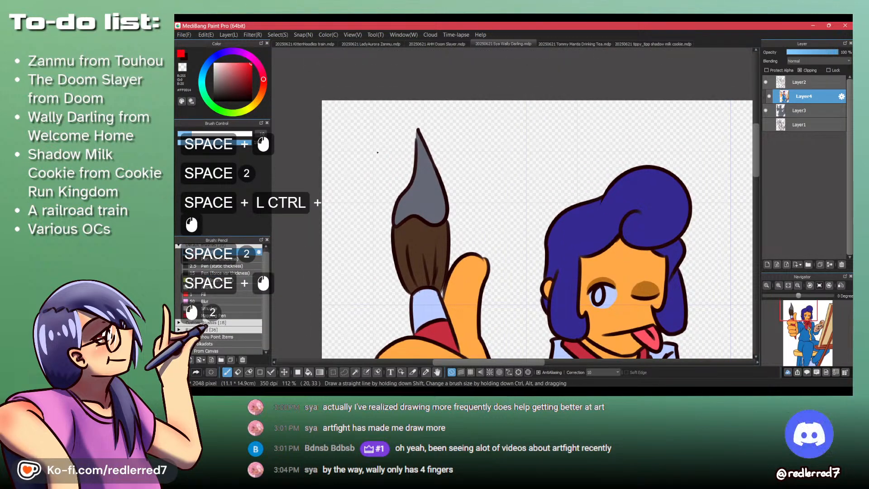
pyautogui.press('b')
pyautogui.click(422, 175)
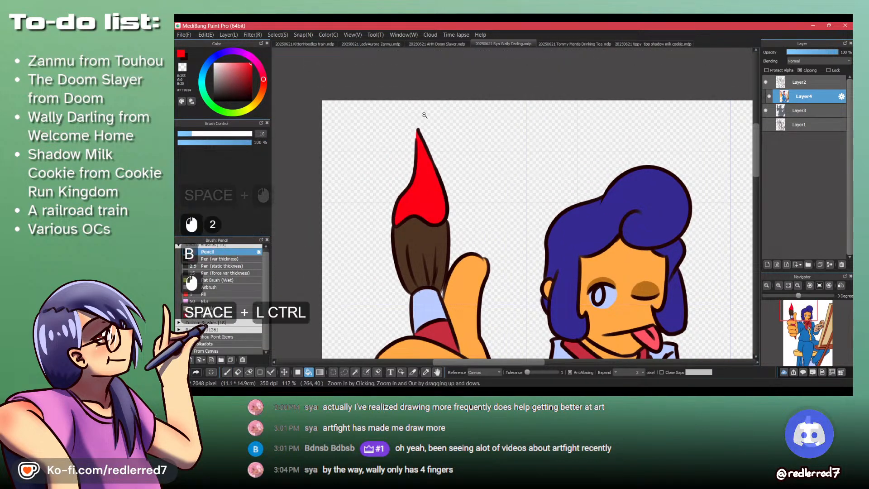
# - Paint a red paint blob on the palette's lower edge with the Flat Brush (Wet) at size 19, raising its opacity to 58%
pyautogui.keyDown('ctrl'); pyautogui.moveTo(424, 115); pyautogui.dragTo(430, 186); pyautogui.keyUp('ctrl')
pyautogui.keyDown('ctrl'); pyautogui.moveTo(565, 245); pyautogui.dragTo(570, 217); pyautogui.keyUp('ctrl')
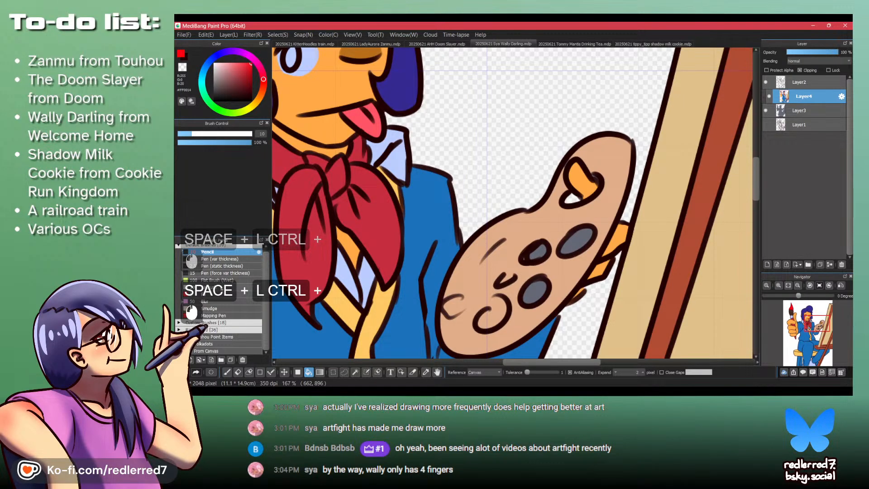
pyautogui.click(225, 281)
pyautogui.press('p')
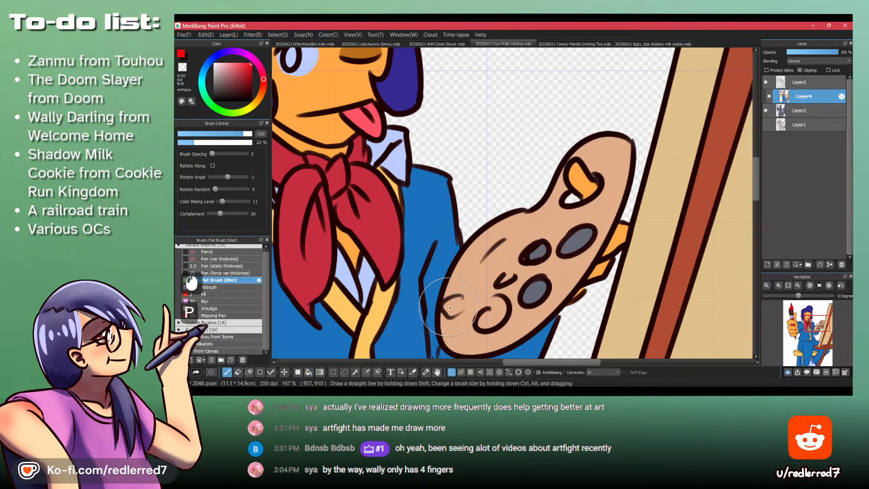
pyautogui.click(225, 134)
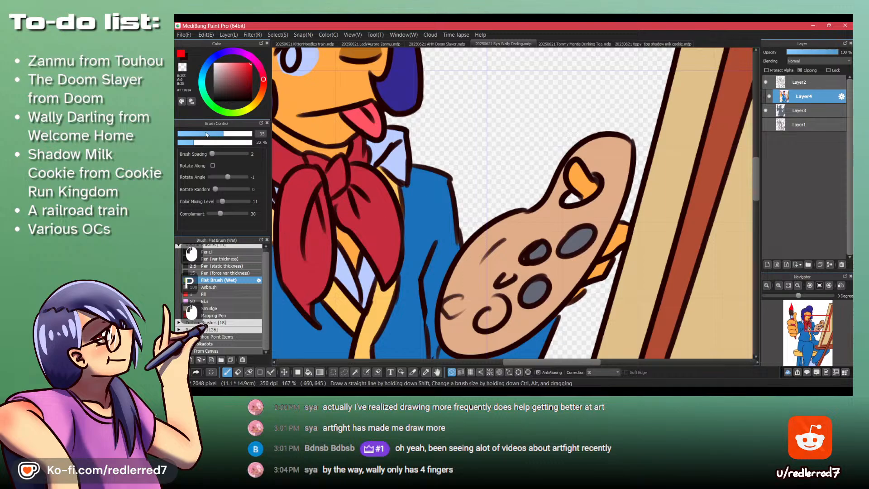
pyautogui.click(206, 134)
pyautogui.moveTo(445, 309); pyautogui.dragTo(467, 289)
pyautogui.click(221, 142)
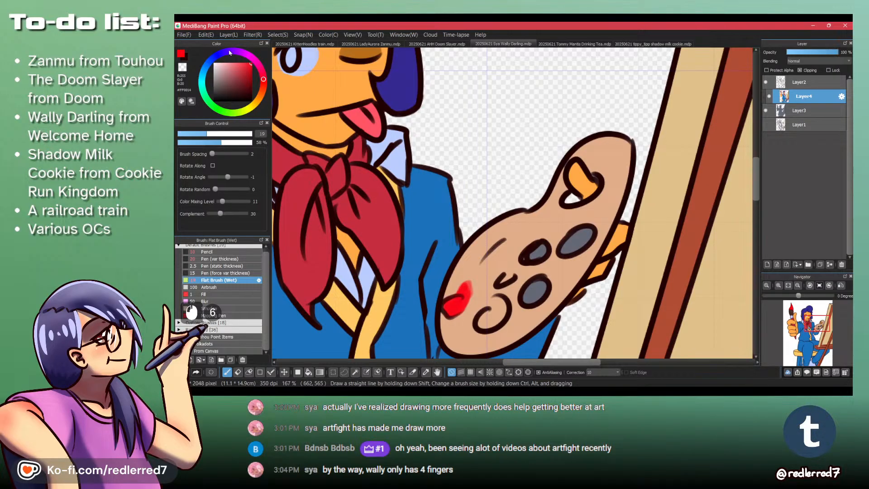
# - Paint the palette's gray spot nearest the easel bright blue and the small gray spot beside it dark green
pyautogui.moveTo(229, 53); pyautogui.dragTo(222, 53)
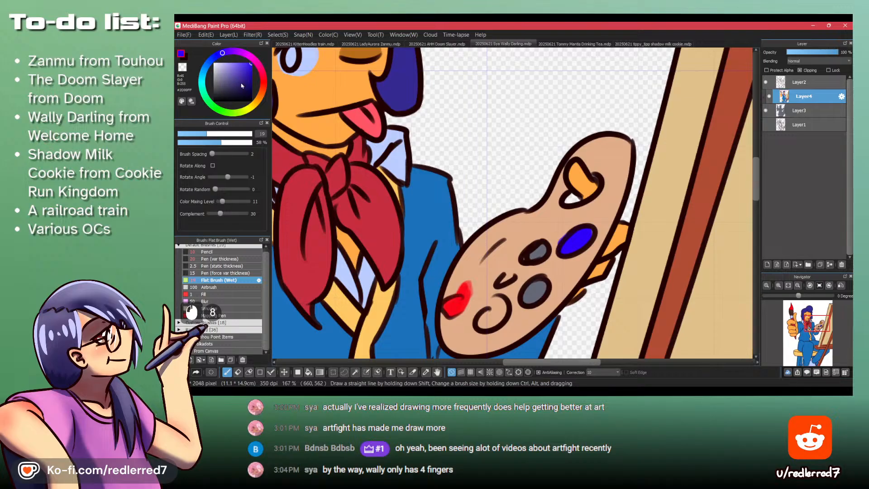
pyautogui.click(222, 112)
pyautogui.click(249, 78)
pyautogui.click(251, 80)
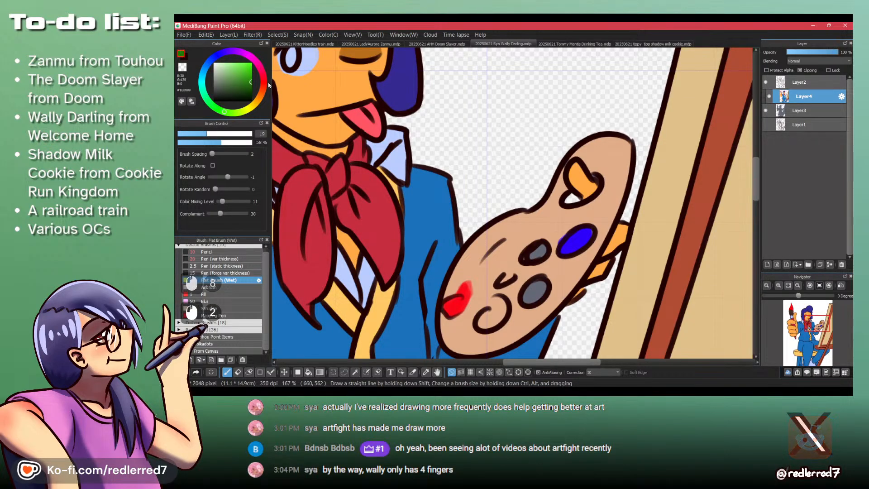
pyautogui.moveTo(542, 249); pyautogui.dragTo(533, 254)
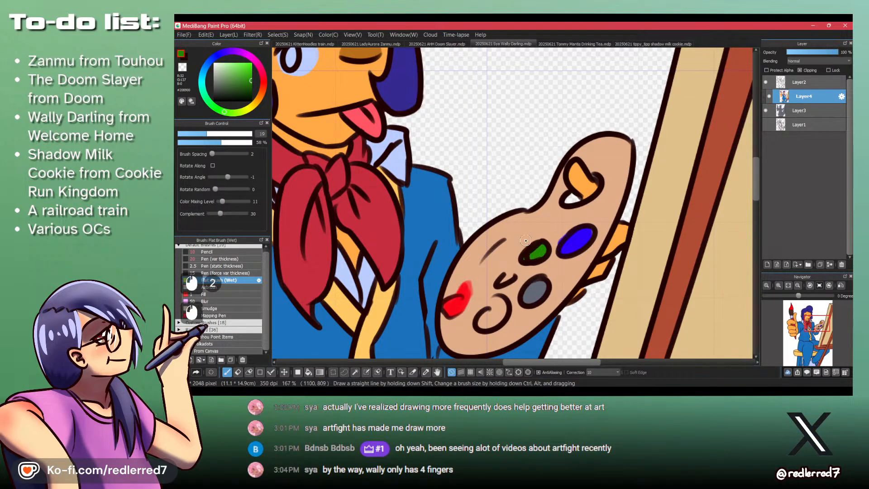
# - Paint the remaining gray palette spot yellow-orange and the round outlined blob on the palette's lower edge purple
pyautogui.click(249, 109)
pyautogui.moveTo(534, 286)
pyautogui.mouseDown()
pyautogui.moveTo(528, 294)
pyautogui.moveTo(536, 292)
pyautogui.mouseUp()
pyautogui.click(251, 64)
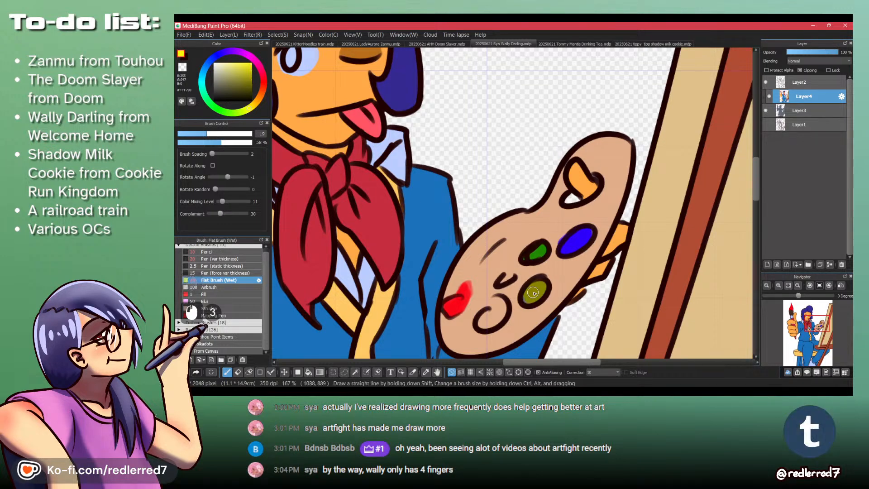
pyautogui.click(256, 102)
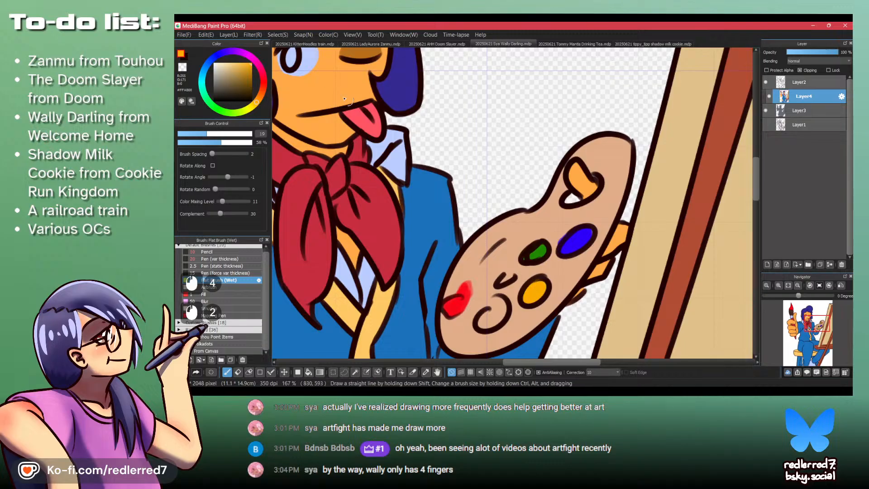
pyautogui.click(248, 57)
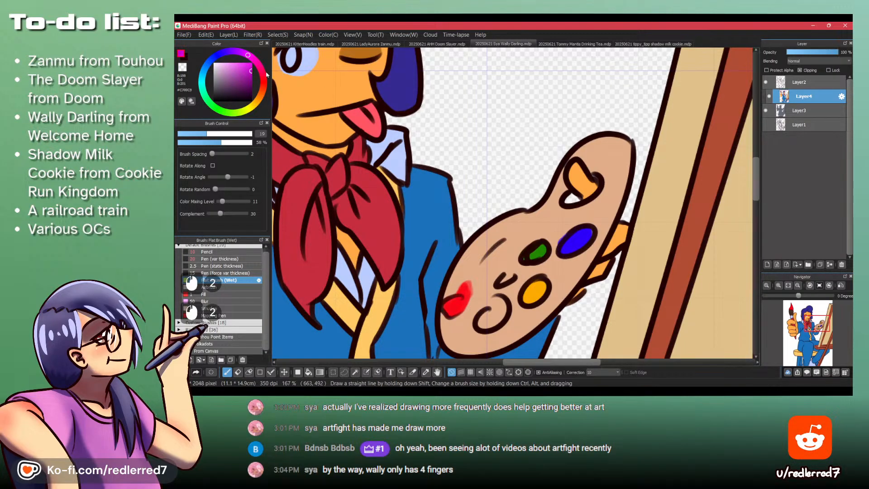
pyautogui.moveTo(490, 316); pyautogui.dragTo(484, 308)
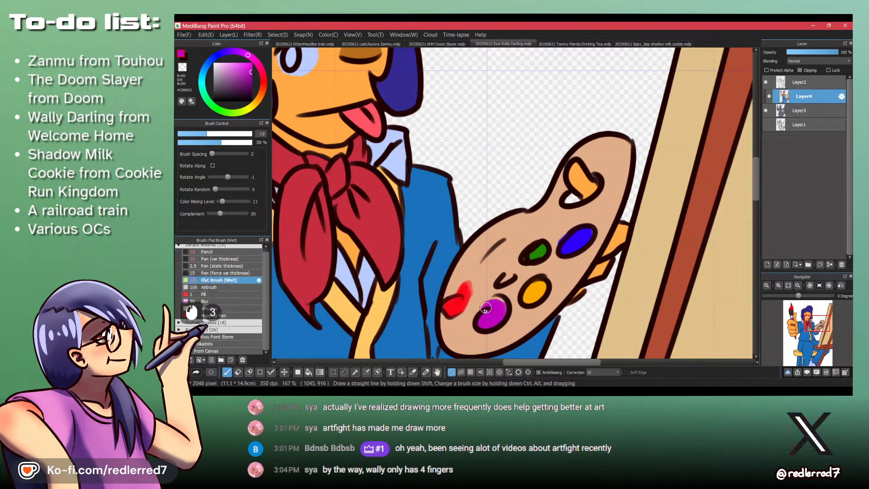
# - Try a lighter red-orange on the small curl in the palette's middle, then undo and repaint it in a saturated orange-red
pyautogui.click(203, 85)
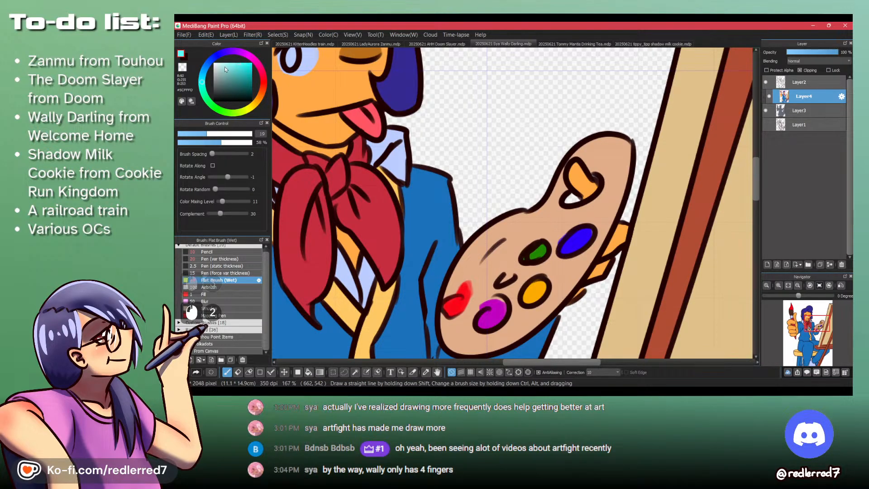
pyautogui.click(265, 92)
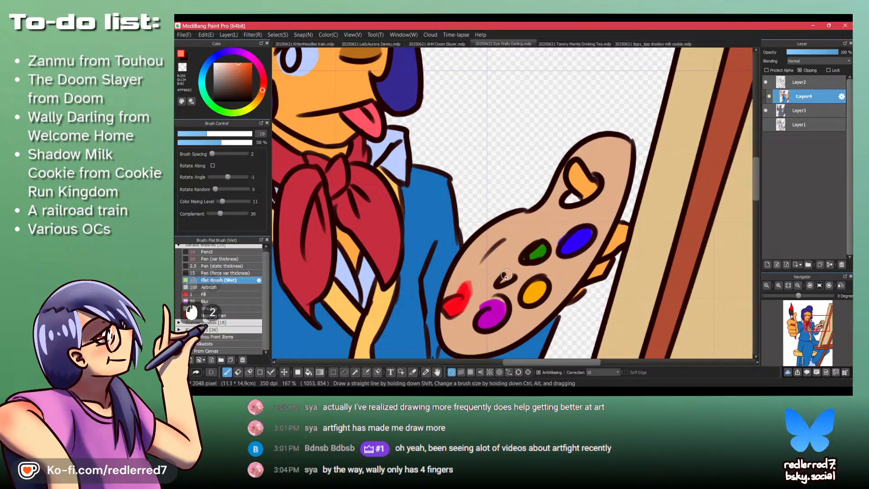
pyautogui.hotkey('ctrl', 'z')
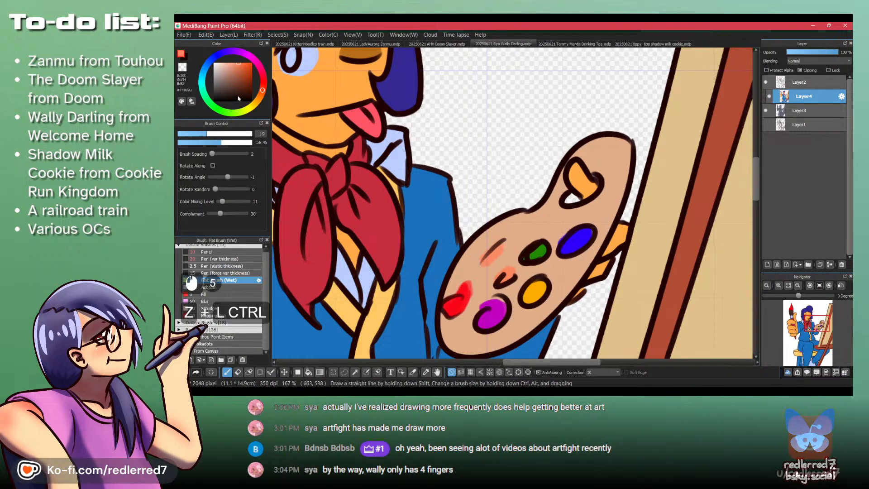
pyautogui.moveTo(506, 286); pyautogui.dragTo(503, 277)
pyautogui.moveTo(501, 281)
pyautogui.mouseDown()
pyautogui.moveTo(511, 271)
pyautogui.moveTo(501, 276)
pyautogui.mouseUp()
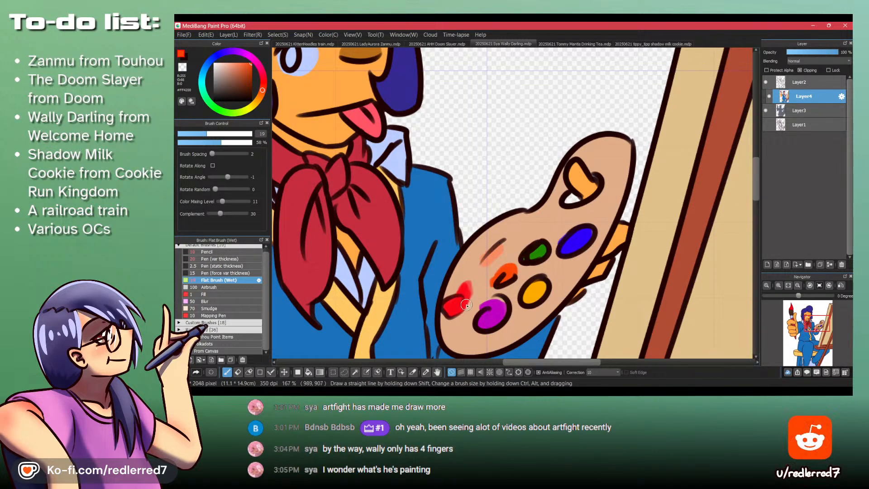
# - Choose a bright sky blue and paint it over the streak on the palette's upper edge
pyautogui.click(202, 85)
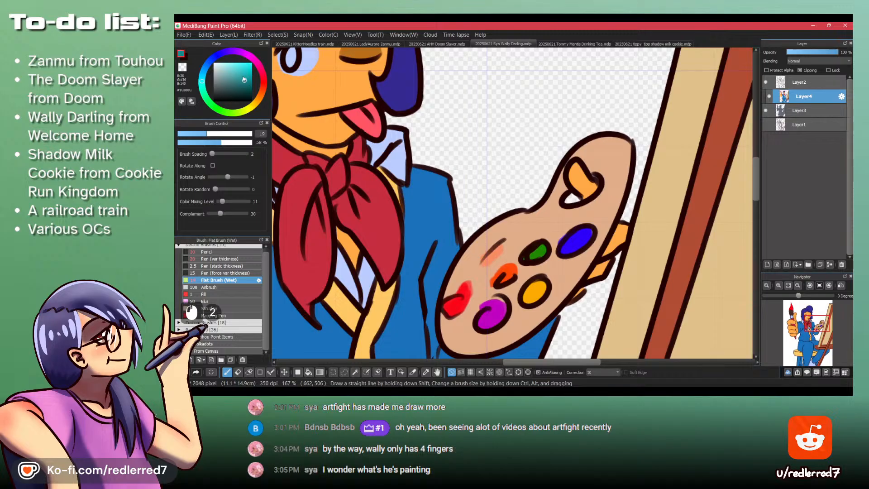
pyautogui.click(251, 63)
pyautogui.click(204, 69)
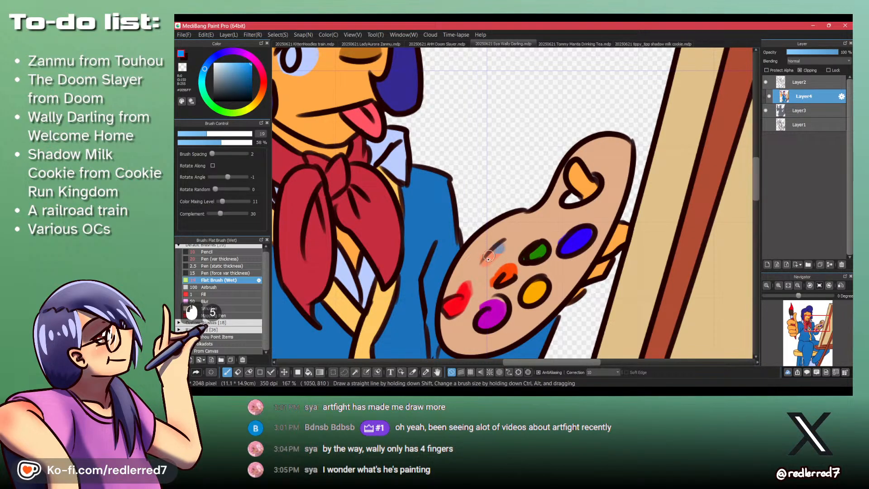
# - Toggle the visibility of Layer2 and Layer4 off and back on to check the whole drawing's lines and colors
pyautogui.scroll(-5, 498, 253)
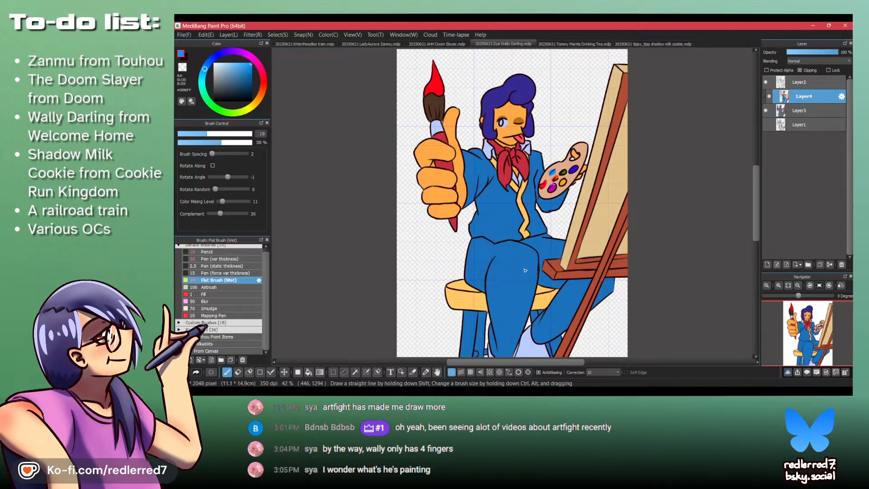
pyautogui.click(765, 82)
pyautogui.click(766, 82)
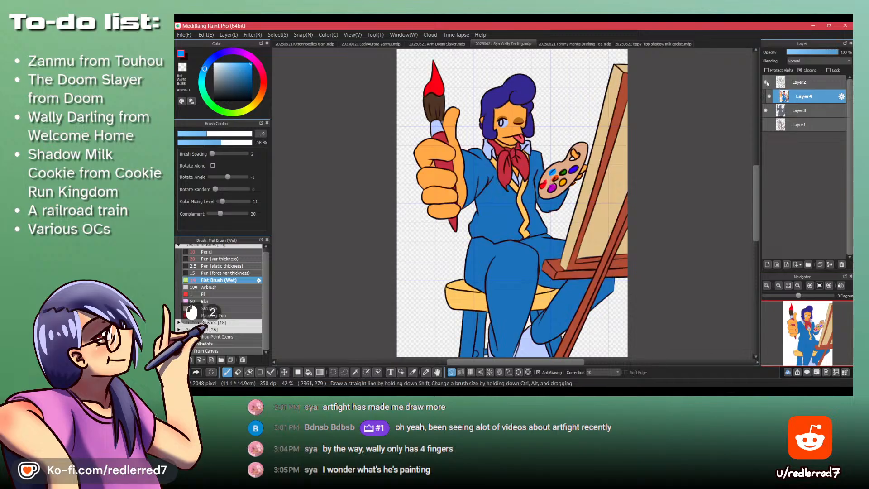
pyautogui.click(768, 96)
pyautogui.click(769, 96)
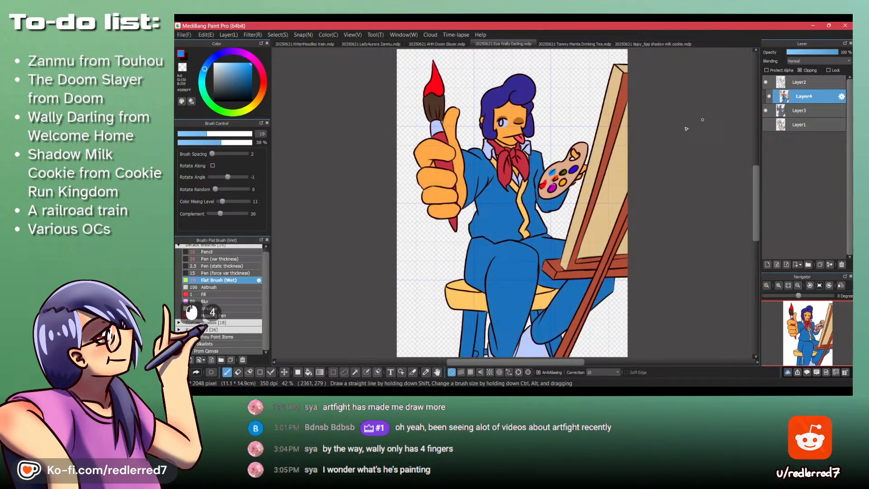
# - Select all the blue trouser areas of both legs with the Magic Wand, including the parts behind the easel
pyautogui.press('w')
pyautogui.click(511, 287)
pyautogui.scroll(3, 511, 287)
pyautogui.keyDown('shift'); pyautogui.click(582, 324); pyautogui.keyUp('shift')
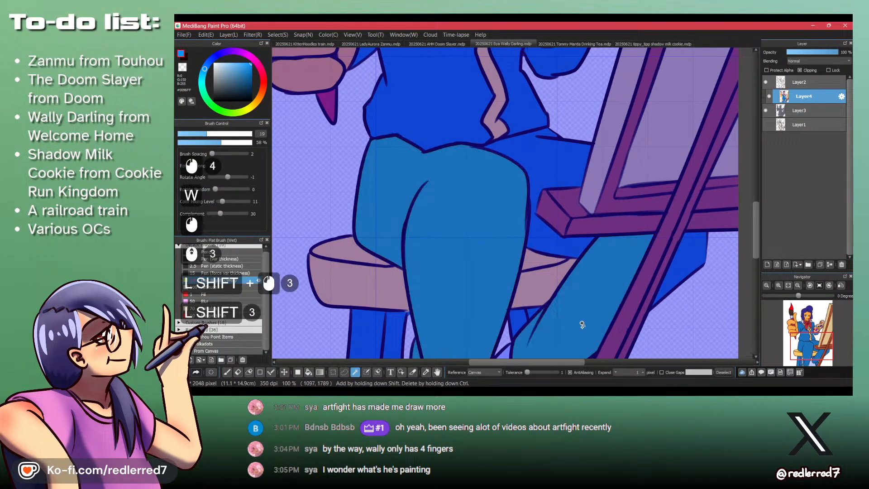
pyautogui.keyDown('shift'); pyautogui.click(556, 246); pyautogui.keyUp('shift')
pyautogui.scroll(-2, 550, 250)
pyautogui.keyDown('shift'); pyautogui.click(621, 262); pyautogui.keyUp('shift')
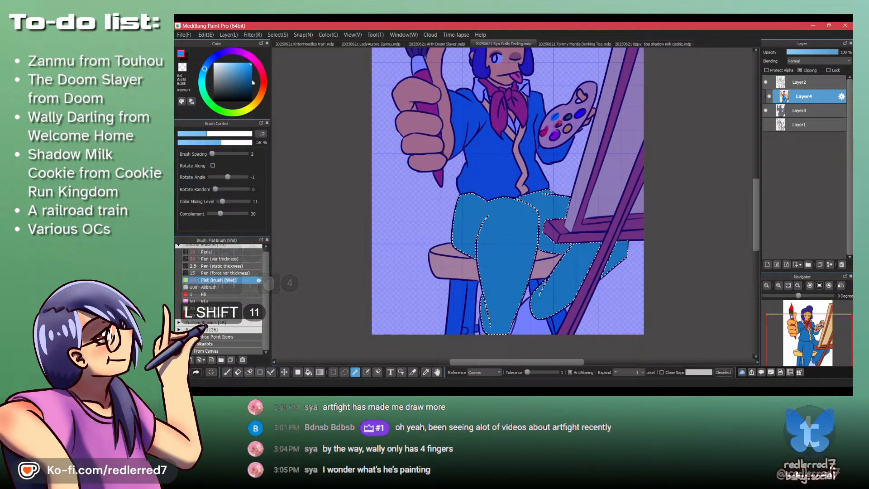
# - Switch to the Wally Darling wiki page in the browser, examine his trousers' stripe colors, and return to the drawing
pyautogui.keyDown('shift'); pyautogui.click(493, 393); pyautogui.keyUp('shift')
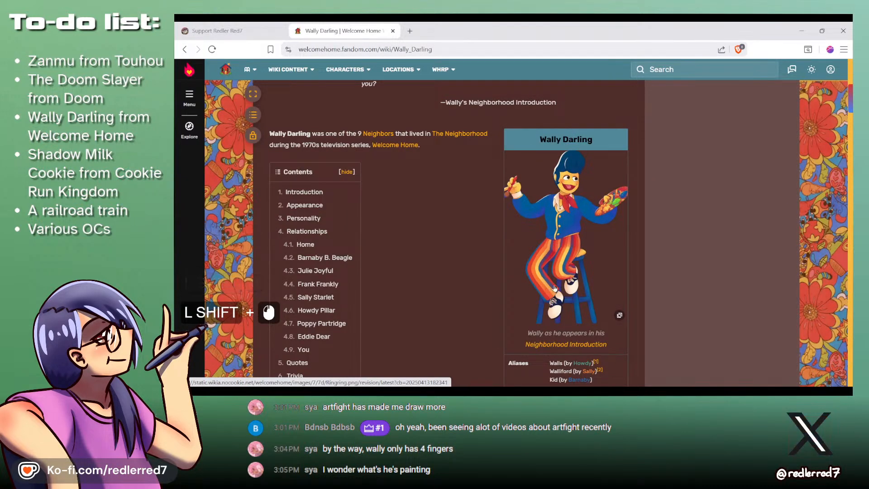
pyautogui.hotkey('shift', 'alt')
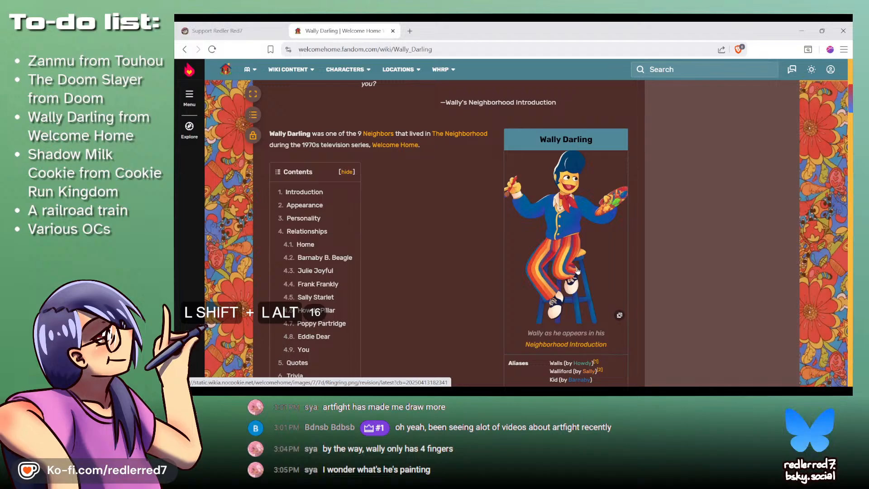
pyautogui.hotkey('shift', 'alt', 'Tab')
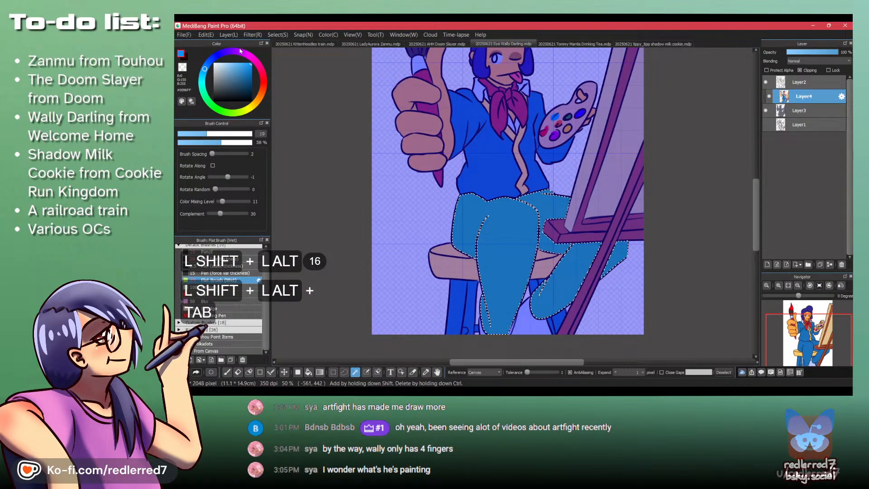
# - Choose a bright red and set the Pen (var thickness) brush to size 50
pyautogui.keyDown('shift'); pyautogui.click(263, 85); pyautogui.keyUp('shift')
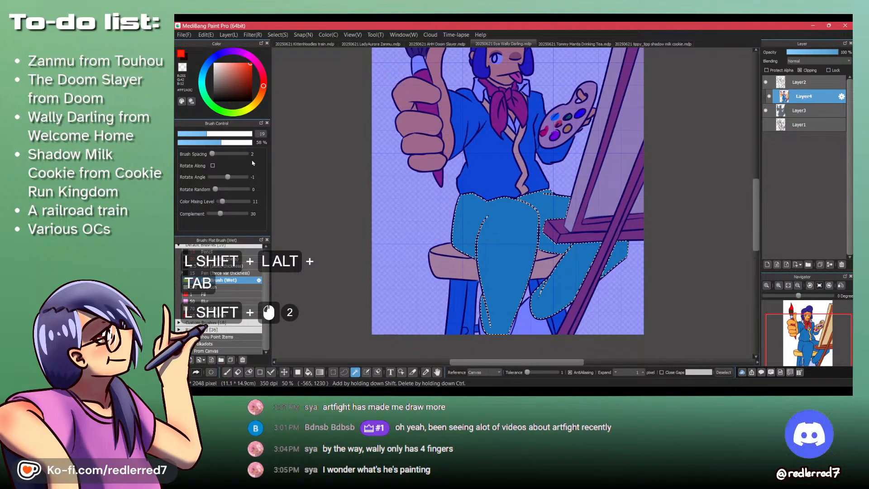
pyautogui.click(220, 259)
pyautogui.click(261, 134)
pyautogui.write('20')
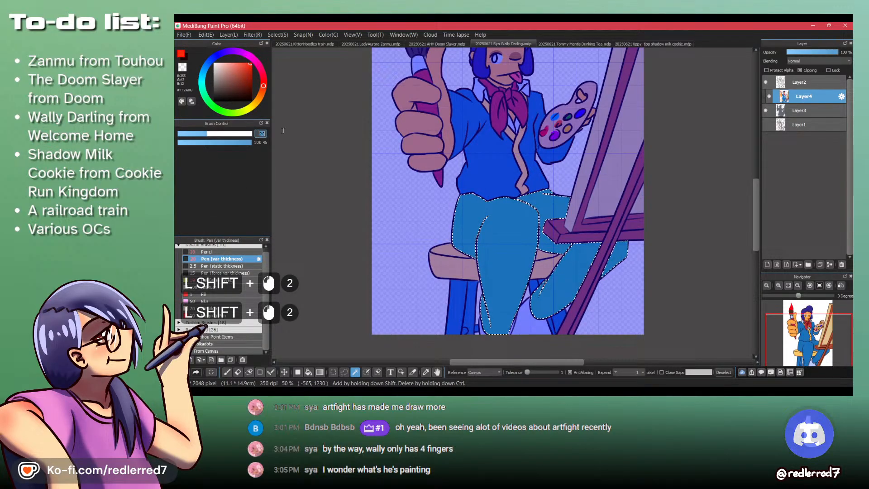
pyautogui.press('Return')
pyautogui.click(261, 134)
pyautogui.write('50')
pyautogui.press('Return')
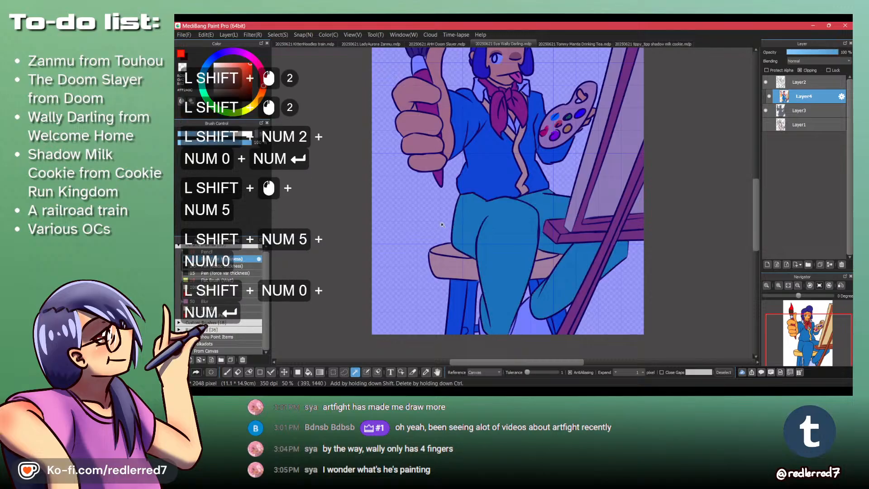
# - Undo the loss of the trouser selection and activate the Brush tool
pyautogui.press('p')
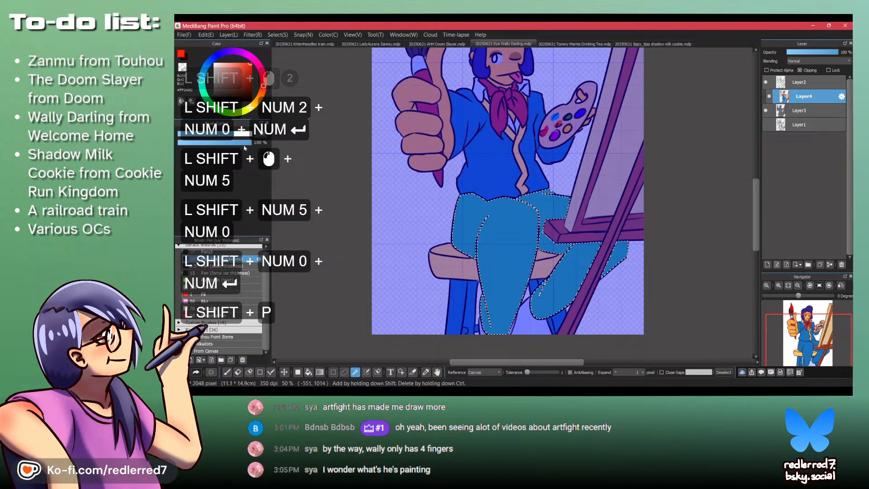
pyautogui.click(244, 171)
pyautogui.click(325, 202)
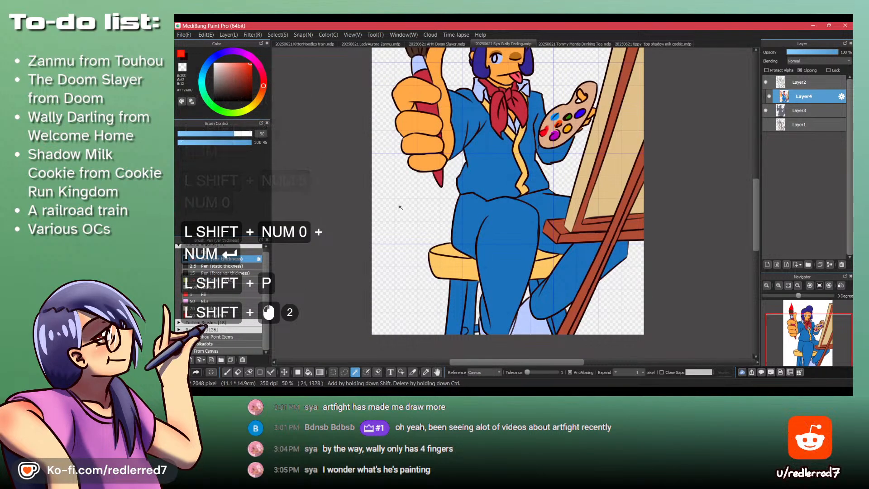
pyautogui.press('p')
pyautogui.hotkey('ctrl', 'shift', 'z')
pyautogui.keyDown('shift'); pyautogui.click(453, 208); pyautogui.keyUp('shift')
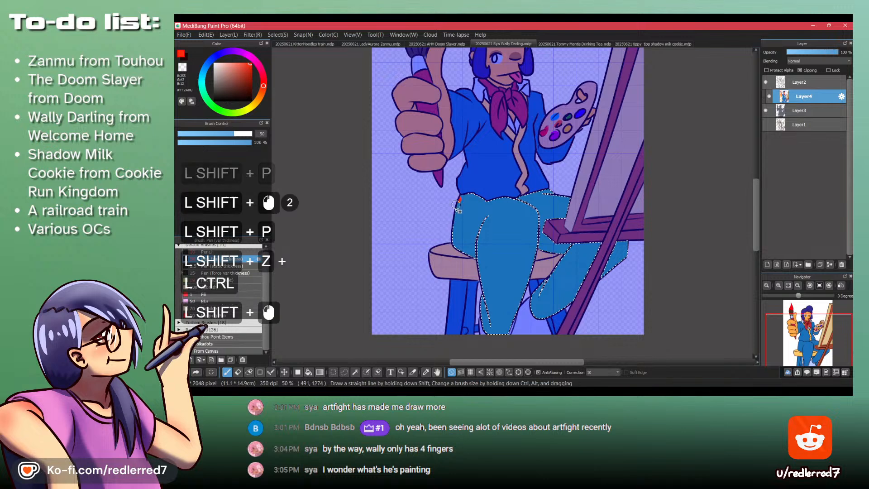
pyautogui.hotkey('ctrl', 'z')
pyautogui.moveTo(459, 191); pyautogui.dragTo(460, 247)
pyautogui.hotkey('ctrl', 'shift', 'z')
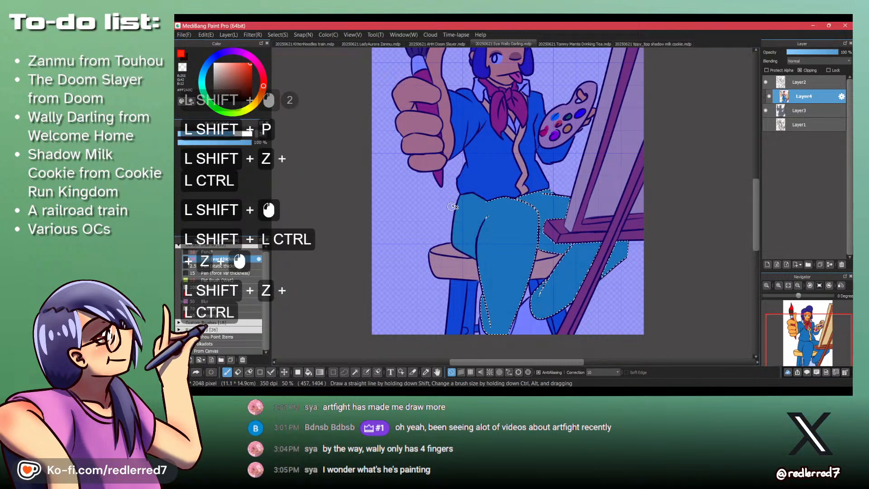
pyautogui.keyDown('shift'); pyautogui.click(454, 209); pyautogui.keyUp('shift')
pyautogui.hotkey('ctrl', 'shift', 'z')
# - Paint red stripes along the outer edge of the thigh, the front leg, the knee beside the easel, and the other shin
pyautogui.keyDown('shift'); pyautogui.click(453, 211); pyautogui.keyUp('shift')
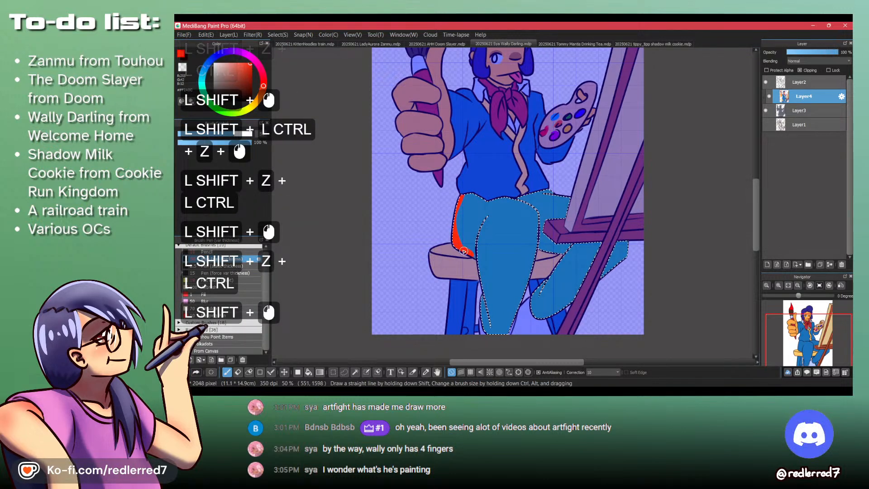
pyautogui.keyDown('shift'); pyautogui.click(469, 246); pyautogui.keyUp('shift')
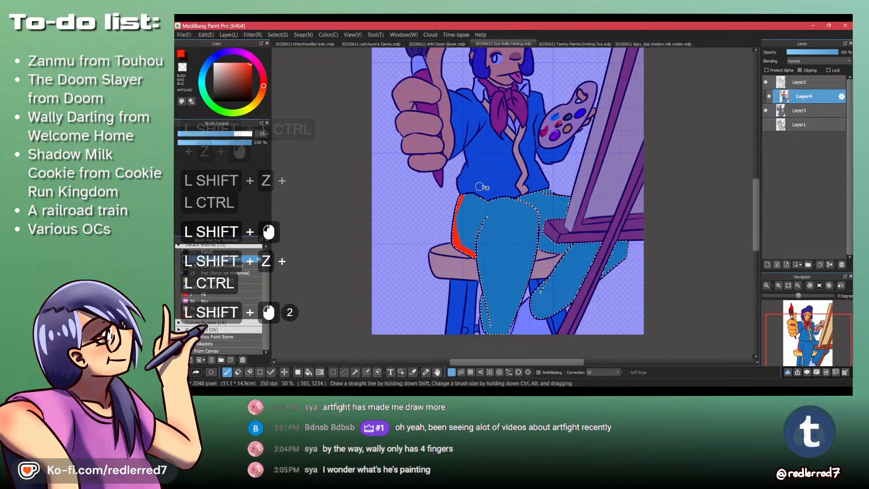
pyautogui.keyDown('shift'); pyautogui.click(540, 226); pyautogui.keyUp('shift')
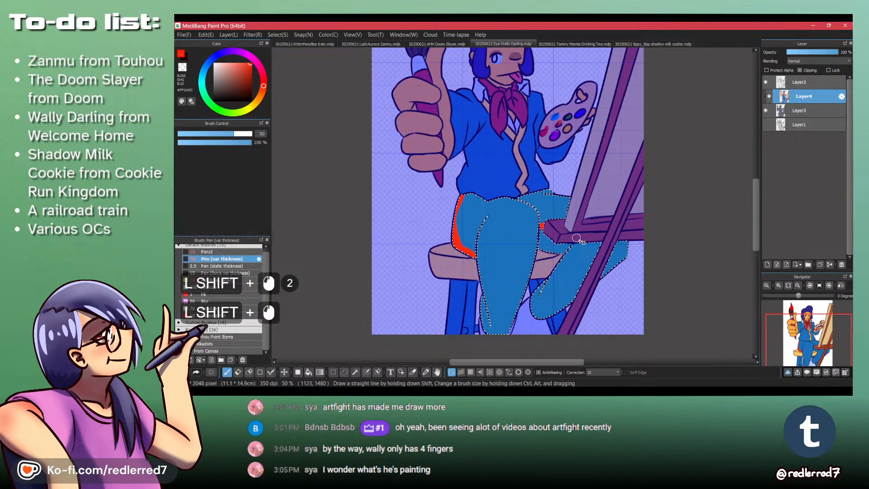
pyautogui.moveTo(590, 242); pyautogui.dragTo(537, 297)
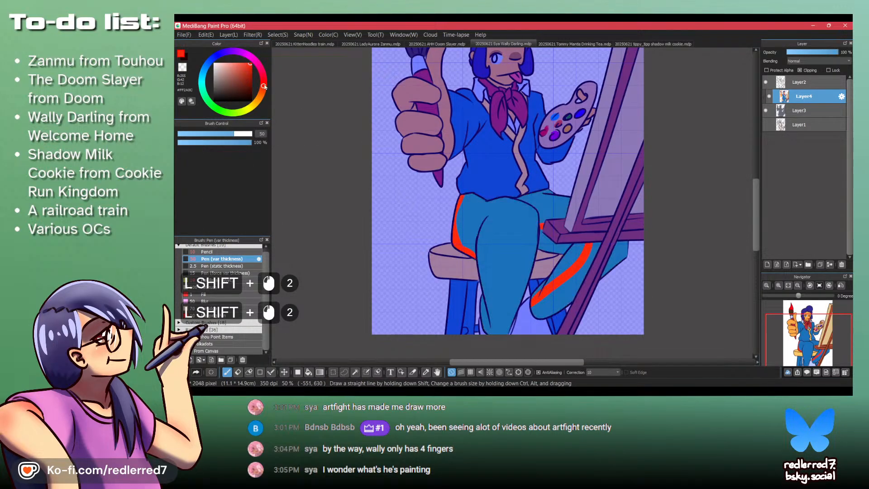
pyautogui.moveTo(464, 196); pyautogui.dragTo(480, 290)
pyautogui.hotkey('ctrl', 'z')
pyautogui.moveTo(478, 231); pyautogui.dragTo(481, 314)
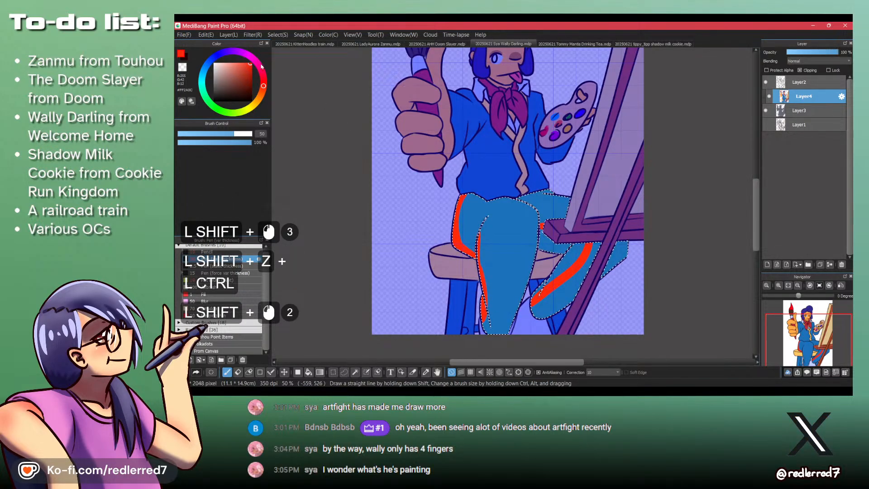
# - Choose orange and paint orange stripes beside the red ones along the outer thigh and down the front leg
pyautogui.moveTo(262, 86); pyautogui.dragTo(259, 96)
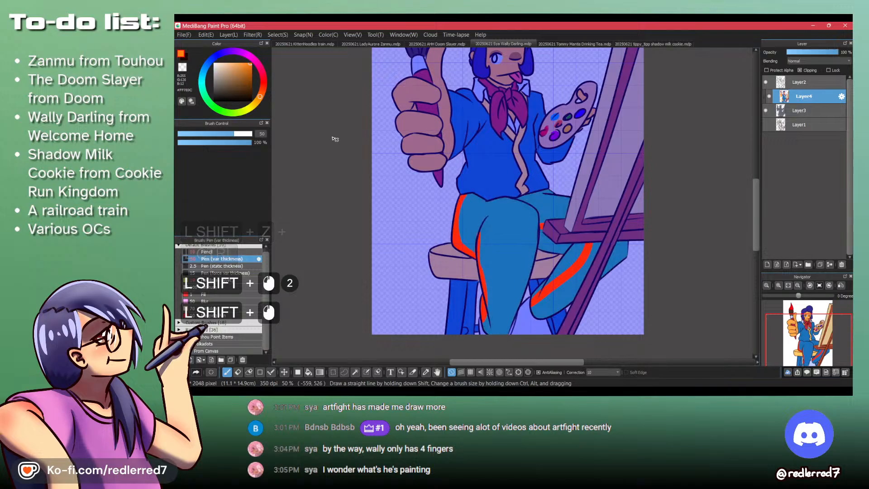
pyautogui.moveTo(469, 197); pyautogui.dragTo(464, 243)
pyautogui.moveTo(470, 198)
pyautogui.mouseDown()
pyautogui.moveTo(462, 227)
pyautogui.moveTo(474, 247)
pyautogui.moveTo(466, 240)
pyautogui.moveTo(486, 219)
pyautogui.moveTo(484, 257)
pyautogui.moveTo(488, 223)
pyautogui.moveTo(485, 256)
pyautogui.mouseUp()
pyautogui.hotkey('ctrl', 'z')
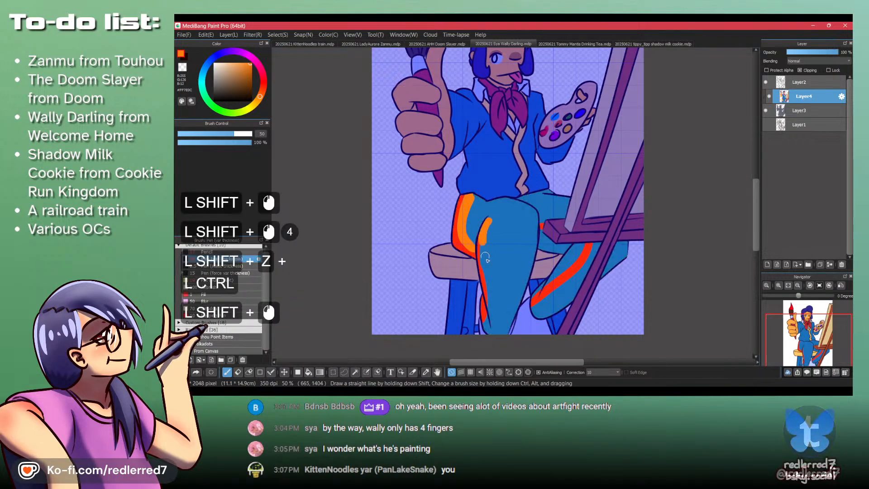
pyautogui.keyDown('shift'); pyautogui.click(491, 305); pyautogui.keyUp('shift')
pyautogui.keyDown('shift'); pyautogui.click(488, 317); pyautogui.keyUp('shift')
pyautogui.keyDown('shift'); pyautogui.click(483, 326); pyautogui.keyUp('shift')
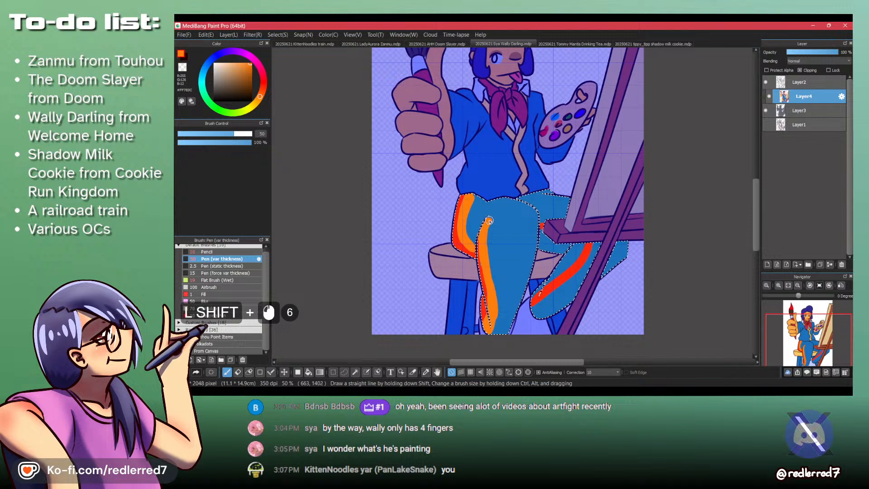
# - Refine the edges of the orange stripes on the lower front leg and the outer thigh
pyautogui.keyDown('shift'); pyautogui.click(497, 332); pyautogui.keyUp('shift')
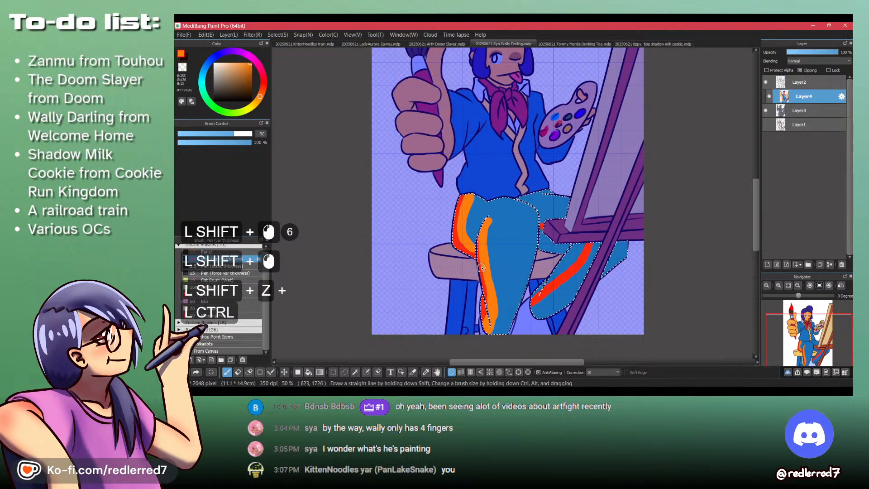
pyautogui.moveTo(480, 257)
pyautogui.mouseDown()
pyautogui.moveTo(491, 321)
pyautogui.moveTo(491, 313)
pyautogui.mouseUp()
pyautogui.hotkey('ctrl', 'z')
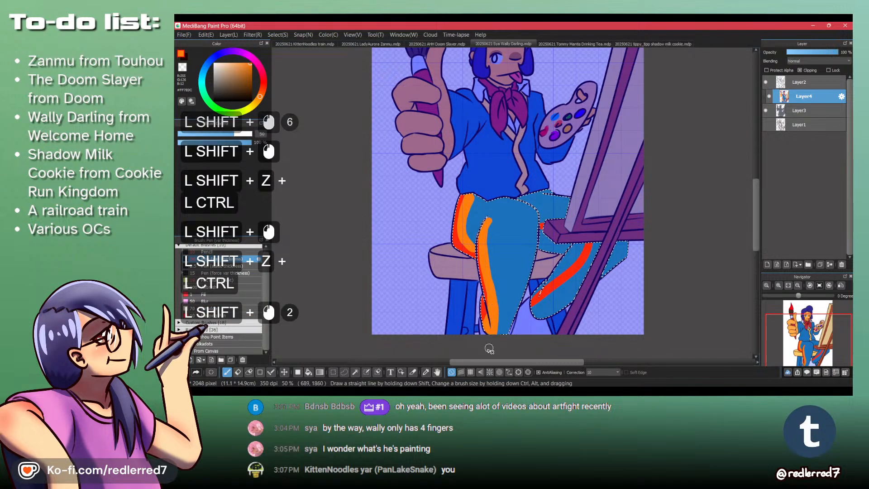
pyautogui.keyDown('shift'); pyautogui.click(472, 244); pyautogui.keyUp('shift')
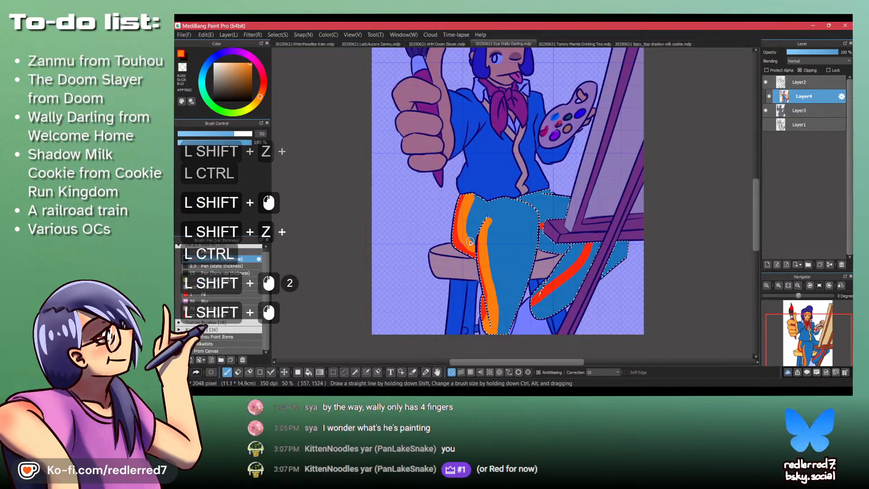
pyautogui.keyDown('shift'); pyautogui.click(485, 254); pyautogui.keyUp('shift')
# - Paint orange stripes beside the red ones on the knee by the easel and the other shin
pyautogui.keyDown('shift'); pyautogui.click(552, 223); pyautogui.keyUp('shift')
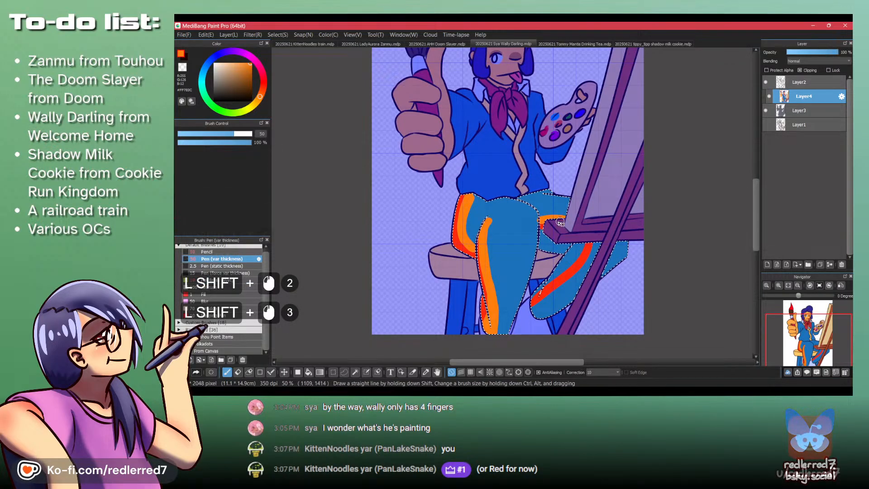
pyautogui.hotkey('ctrl', 'shift', 'z')
pyautogui.keyDown('shift'); pyautogui.click(555, 217); pyautogui.keyUp('shift')
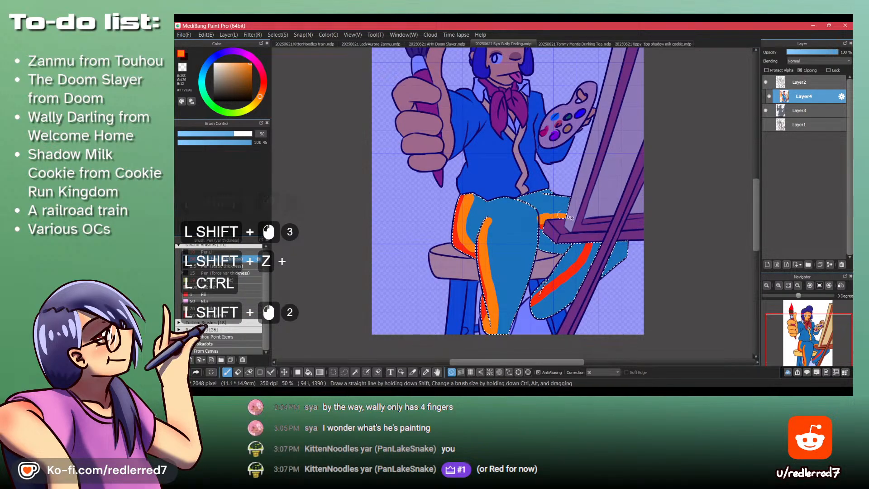
pyautogui.moveTo(599, 243); pyautogui.dragTo(584, 275)
pyautogui.keyDown('shift'); pyautogui.click(567, 283); pyautogui.keyUp('shift')
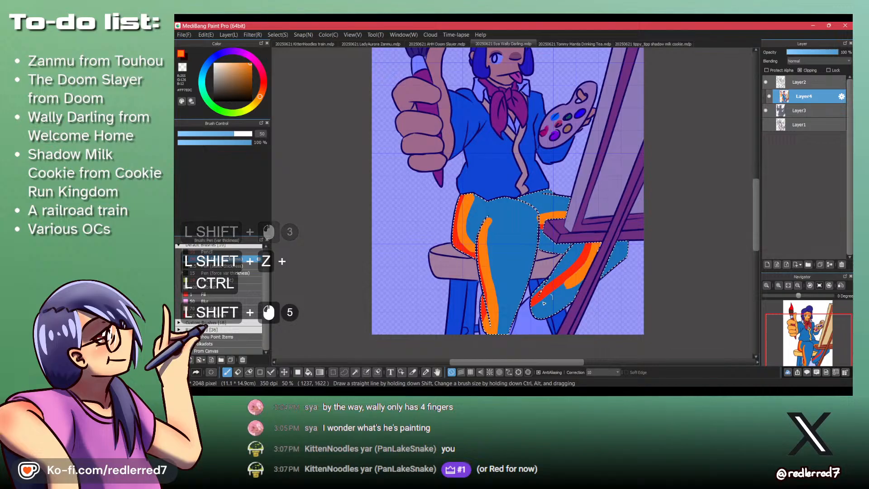
pyautogui.keyDown('shift'); pyautogui.click(518, 322); pyautogui.keyUp('shift')
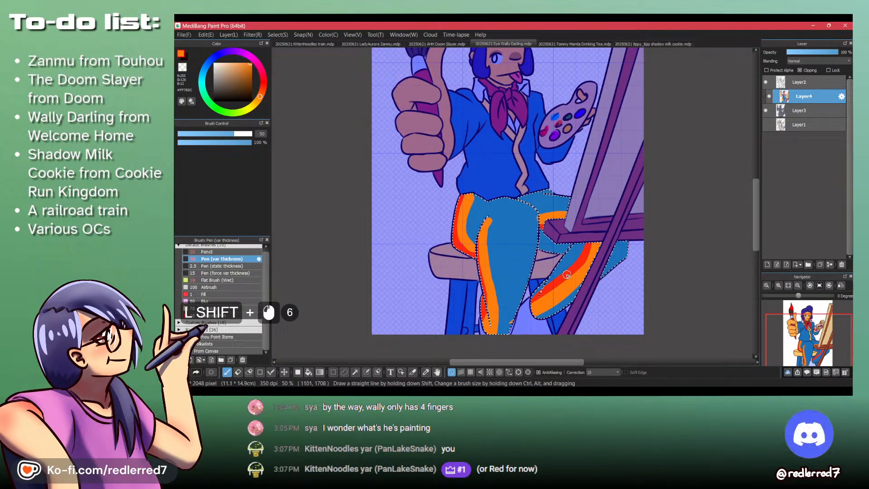
# - Sample the stripe red and touch up the red stripes on the other shin, the knee by the easel, and the outer thigh
pyautogui.keyDown('alt'); pyautogui.keyDown('shift'); pyautogui.click(586, 254); pyautogui.keyUp('shift'); pyautogui.keyUp('alt')
pyautogui.keyDown('shift'); pyautogui.click(584, 242); pyautogui.keyUp('shift')
pyautogui.keyDown('shift'); pyautogui.click(542, 284); pyautogui.keyUp('shift')
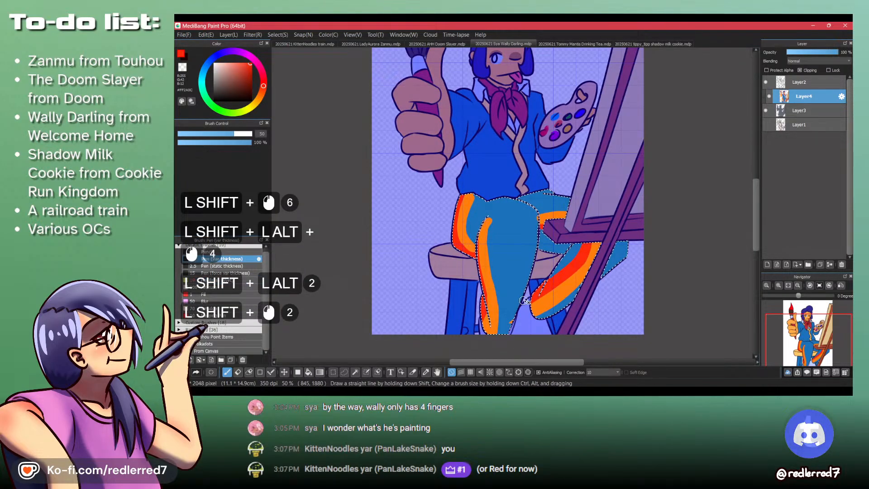
pyautogui.keyDown('shift'); pyautogui.click(573, 261); pyautogui.keyUp('shift')
pyautogui.keyDown('shift'); pyautogui.click(556, 232); pyautogui.keyUp('shift')
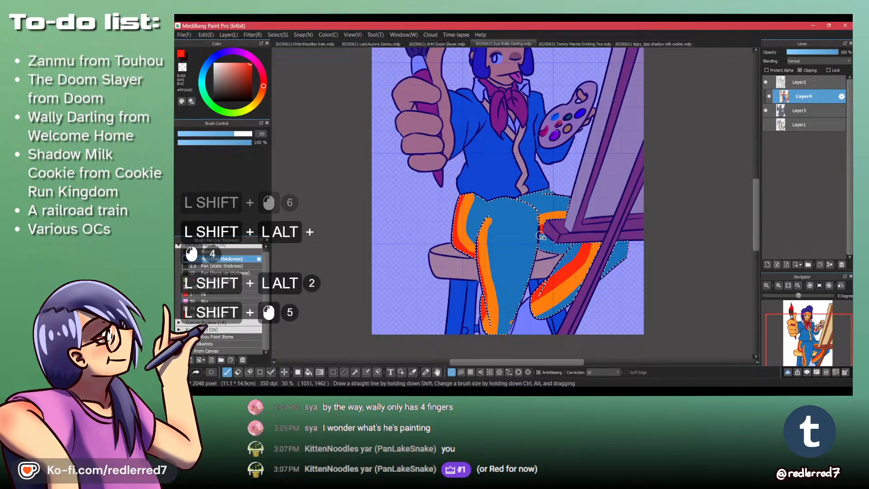
pyautogui.keyDown('shift'); pyautogui.click(469, 189); pyautogui.keyUp('shift')
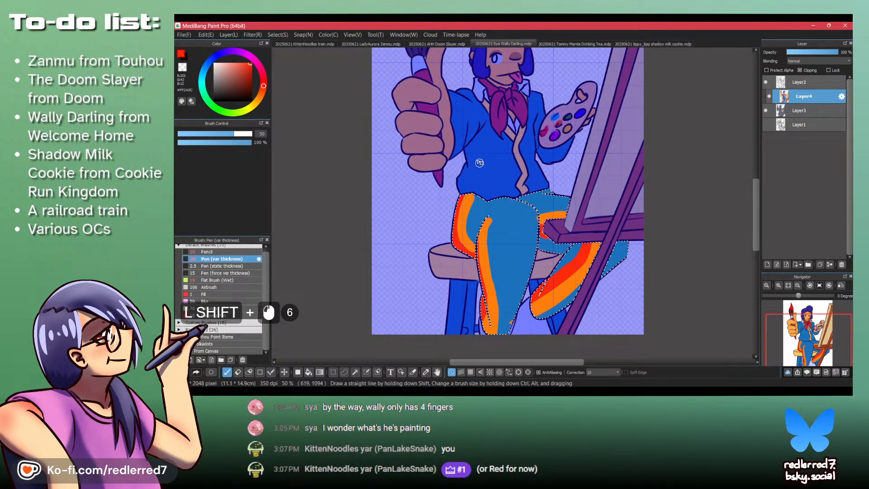
# - Choose a warm yellow and paint yellow stripes beside the orange on the outer thigh and the upper front leg
pyautogui.keyDown('shift'); pyautogui.click(248, 108); pyautogui.keyUp('shift')
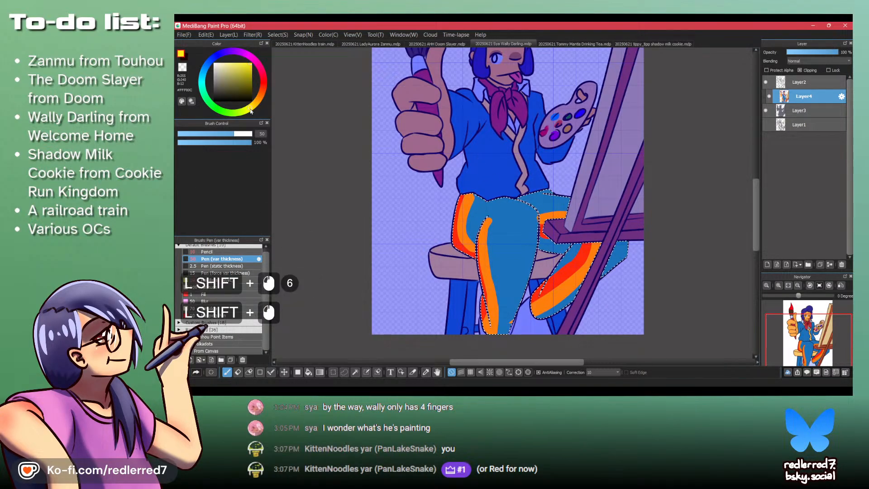
pyautogui.keyDown('shift'); pyautogui.click(240, 67); pyautogui.keyUp('shift')
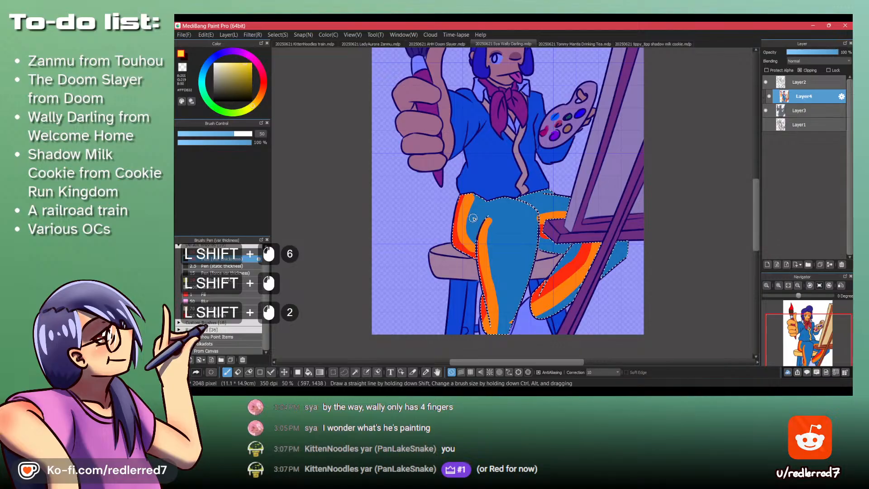
pyautogui.moveTo(472, 221); pyautogui.dragTo(478, 198)
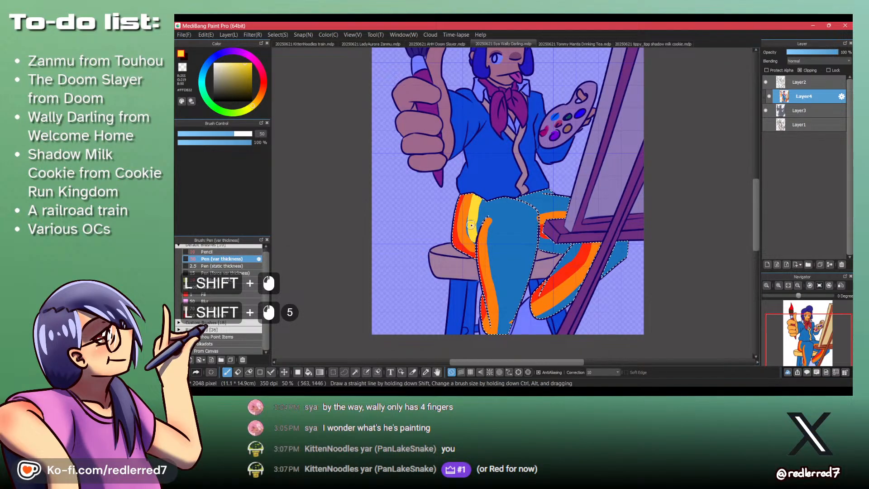
pyautogui.keyDown('shift'); pyautogui.click(472, 231); pyautogui.keyUp('shift')
pyautogui.keyDown('shift'); pyautogui.click(473, 237); pyautogui.keyUp('shift')
pyautogui.keyDown('shift'); pyautogui.click(474, 243); pyautogui.keyUp('shift')
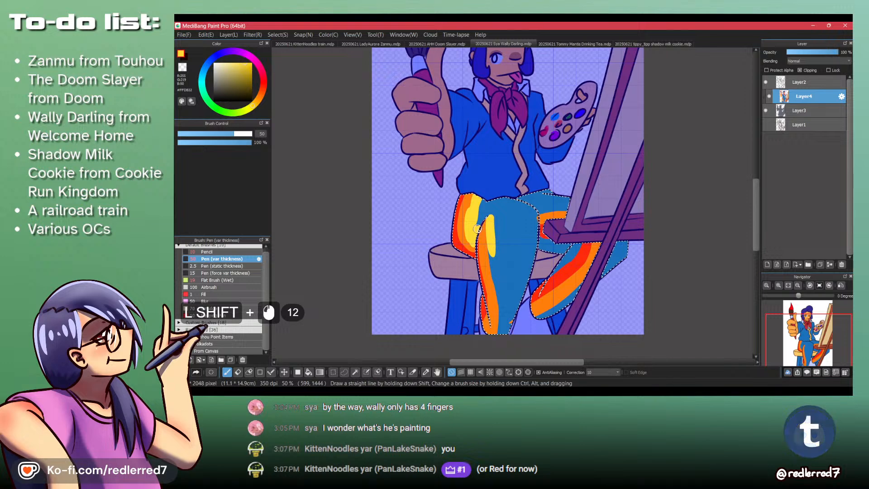
# - Sample the orange and retouch the orange stripe's edge on the upper front leg
pyautogui.keyDown('alt'); pyautogui.keyDown('shift'); pyautogui.click(484, 244); pyautogui.keyUp('shift'); pyautogui.keyUp('alt')
pyautogui.keyDown('shift'); pyautogui.click(482, 230); pyautogui.keyUp('shift')
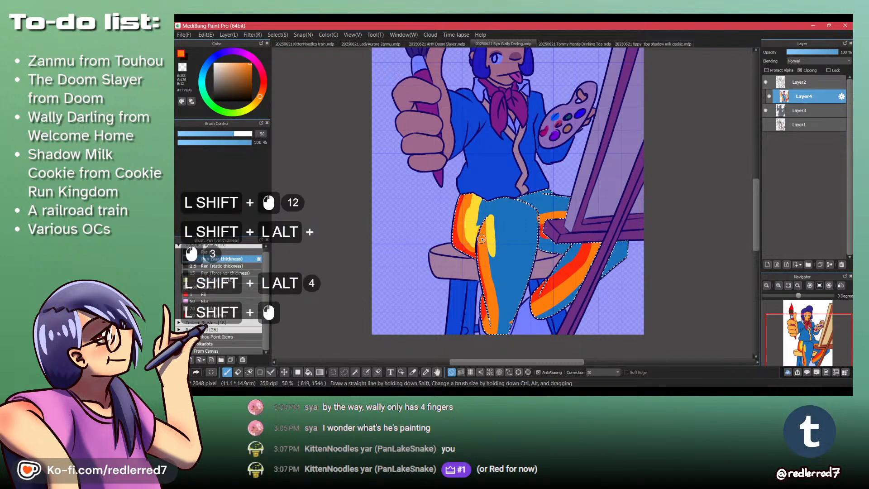
pyautogui.hotkey('ctrl', 'shift', 'z')
pyautogui.keyDown('shift'); pyautogui.click(484, 253); pyautogui.keyUp('shift')
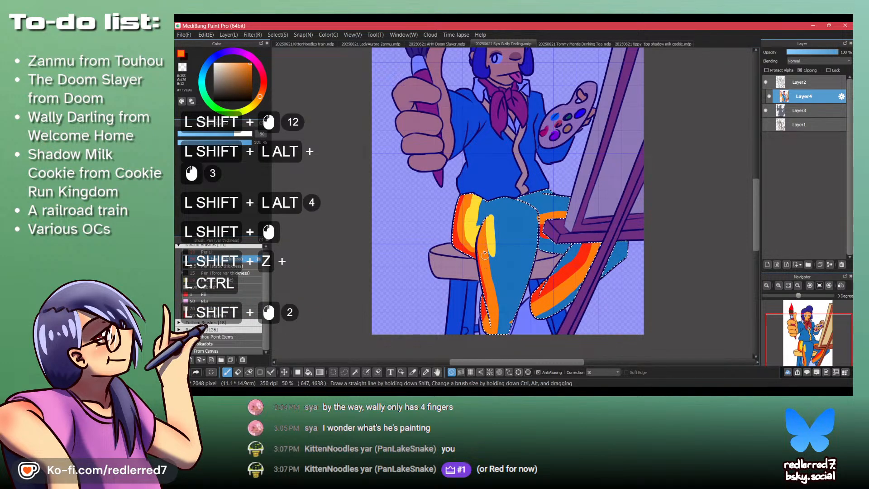
# - Sample the yellow again and extend the front leg's yellow stripe down to the hem
pyautogui.keyDown('alt'); pyautogui.keyDown('shift'); pyautogui.click(471, 215); pyautogui.keyUp('shift'); pyautogui.keyUp('alt')
pyautogui.keyDown('alt'); pyautogui.keyDown('shift'); pyautogui.click(472, 220); pyautogui.keyUp('shift'); pyautogui.keyUp('alt')
pyautogui.keyDown('shift'); pyautogui.click(473, 223); pyautogui.keyUp('shift')
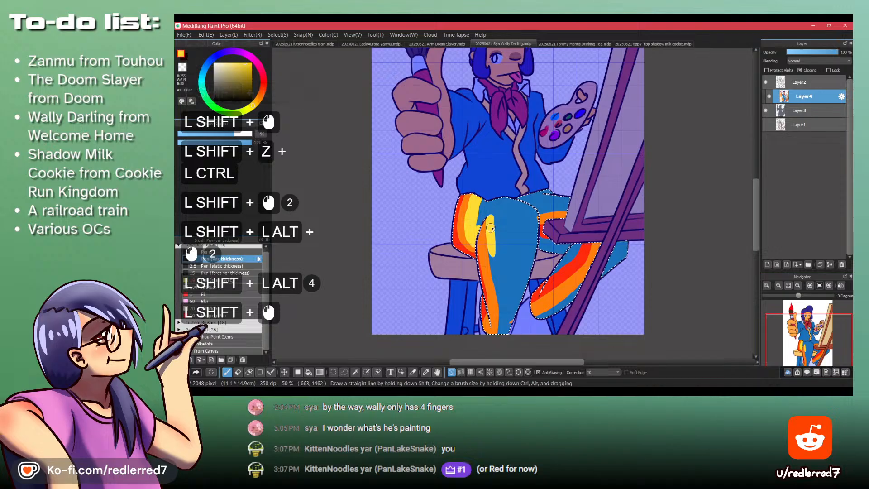
pyautogui.moveTo(491, 228)
pyautogui.mouseDown()
pyautogui.moveTo(494, 275)
pyautogui.moveTo(489, 221)
pyautogui.moveTo(500, 317)
pyautogui.mouseUp()
pyautogui.keyDown('alt'); pyautogui.keyDown('shift'); pyautogui.click(491, 247); pyautogui.keyUp('shift'); pyautogui.keyUp('alt')
pyautogui.hotkey('ctrl', 'z')
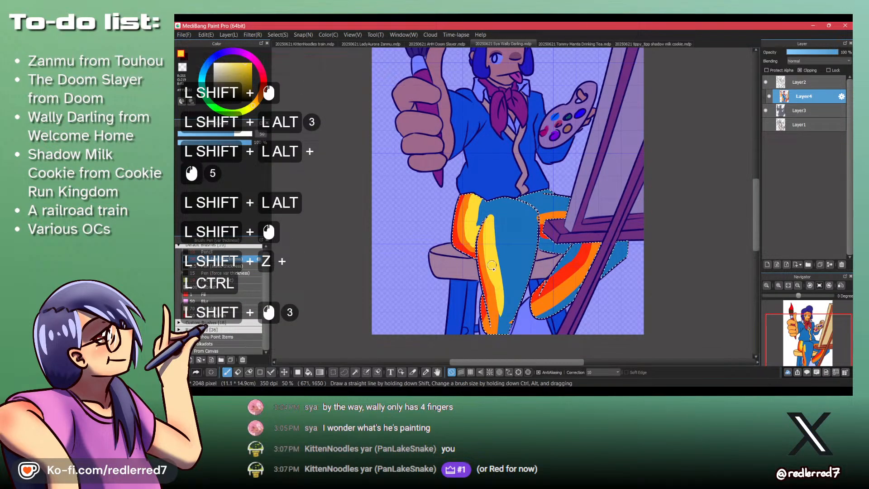
pyautogui.keyDown('shift'); pyautogui.click(495, 339); pyautogui.keyUp('shift')
pyautogui.keyDown('shift'); pyautogui.click(497, 338); pyautogui.keyUp('shift')
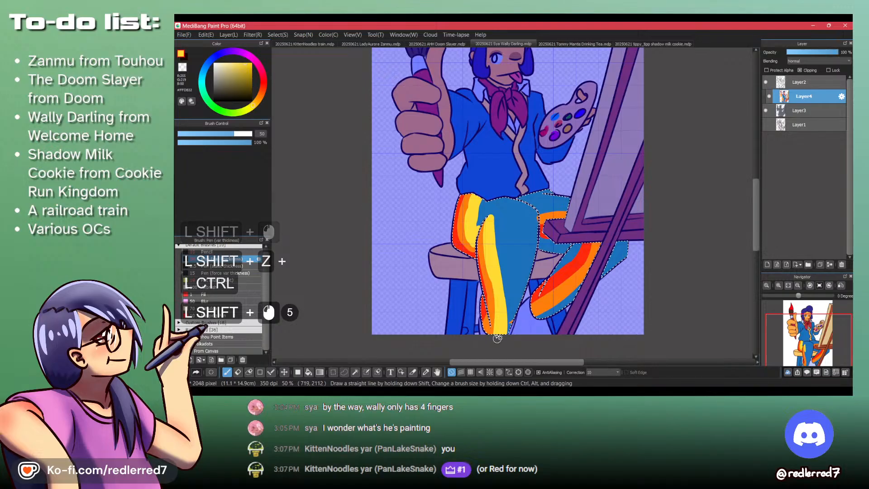
# - Sample the trousers' blue and trim the edges of the yellow stripes on the thigh and front leg
pyautogui.hotkey('shift', 'z')
pyautogui.hotkey('shift', 'z')
pyautogui.hotkey('shift', 'z')
pyautogui.keyDown('alt'); pyautogui.click(480, 207); pyautogui.keyUp('alt')
pyautogui.click(481, 207)
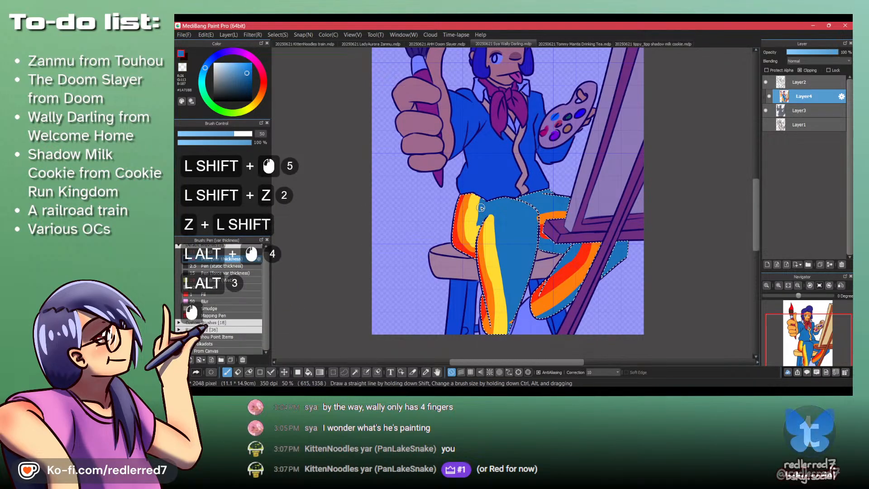
pyautogui.moveTo(481, 207)
pyautogui.mouseDown()
pyautogui.moveTo(482, 229)
pyautogui.moveTo(479, 217)
pyautogui.moveTo(481, 227)
pyautogui.moveTo(492, 214)
pyautogui.moveTo(509, 300)
pyautogui.moveTo(498, 251)
pyautogui.moveTo(508, 356)
pyautogui.mouseUp()
pyautogui.moveTo(497, 236); pyautogui.dragTo(505, 361)
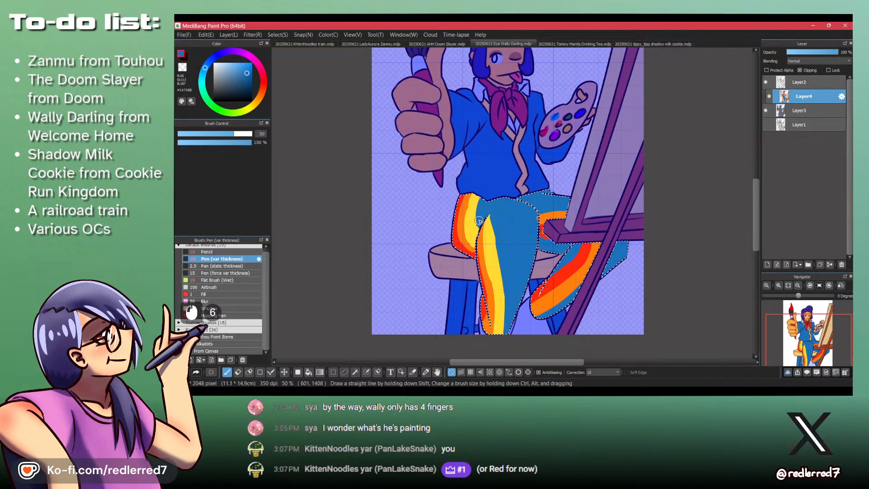
# - Touch up the thigh's orange stripe and paint yellow stripes on the knee by the easel and the other shin, tidying edges with blue
pyautogui.keyDown('alt'); pyautogui.click(464, 219); pyautogui.keyUp('alt')
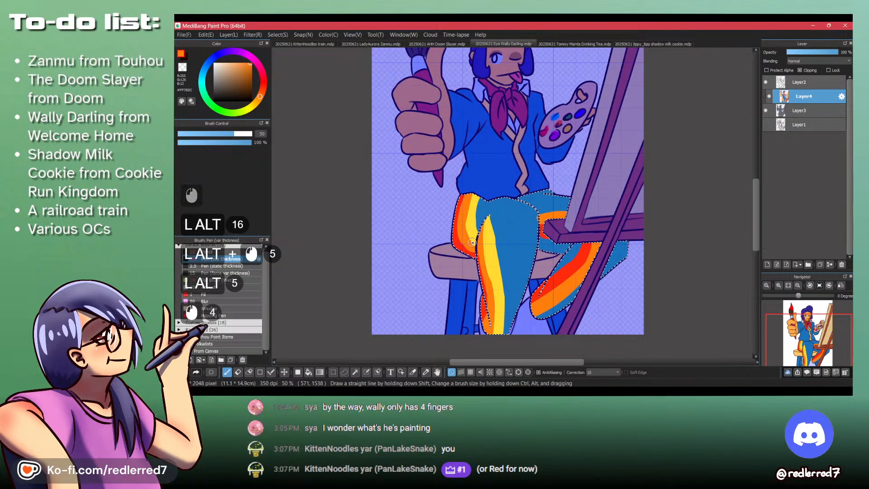
pyautogui.keyDown('alt'); pyautogui.click(473, 230); pyautogui.keyUp('alt')
pyautogui.moveTo(538, 213)
pyautogui.mouseDown()
pyautogui.moveTo(563, 208)
pyautogui.moveTo(545, 211)
pyautogui.mouseUp()
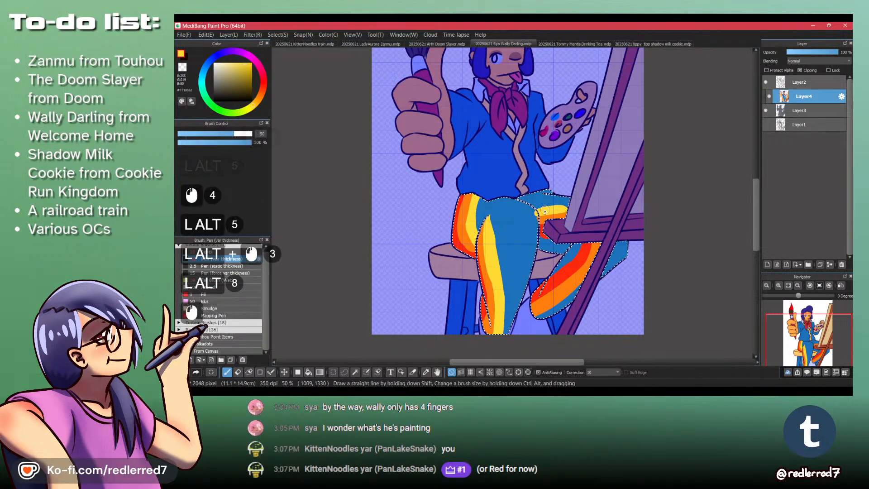
pyautogui.moveTo(598, 252)
pyautogui.mouseDown()
pyautogui.moveTo(549, 315)
pyautogui.moveTo(534, 316)
pyautogui.mouseUp()
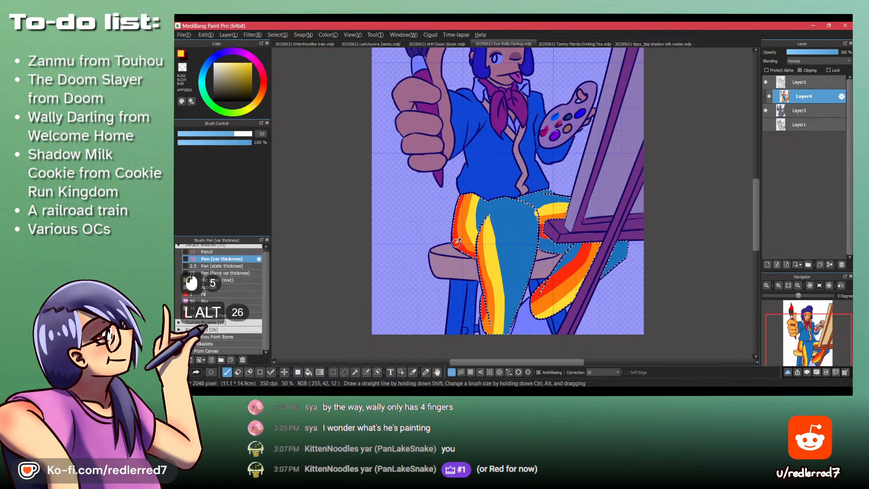
pyautogui.keyDown('alt'); pyautogui.click(487, 202); pyautogui.keyUp('alt')
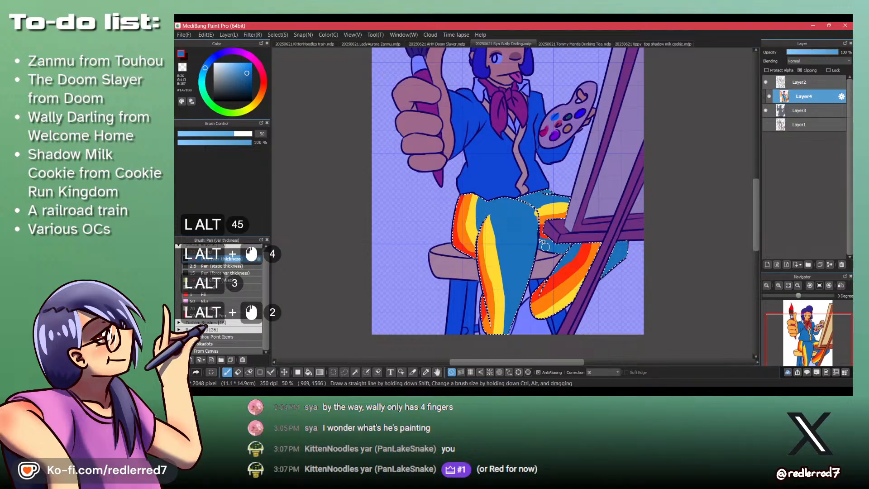
pyautogui.keyDown('alt'); pyautogui.click(529, 215); pyautogui.keyUp('alt')
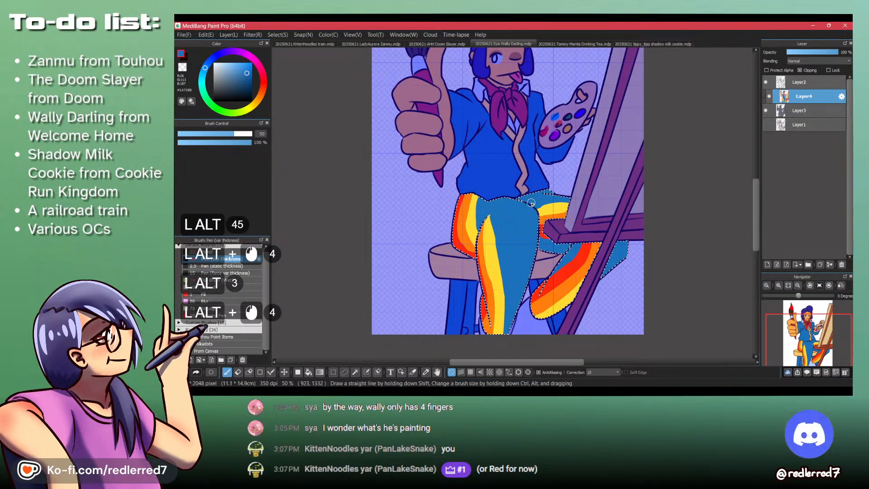
# - Sample the red and block in the start of a second red stripe at the top of the front thigh, undoing unwanted strokes
pyautogui.keyDown('alt'); pyautogui.click(455, 239); pyautogui.keyUp('alt')
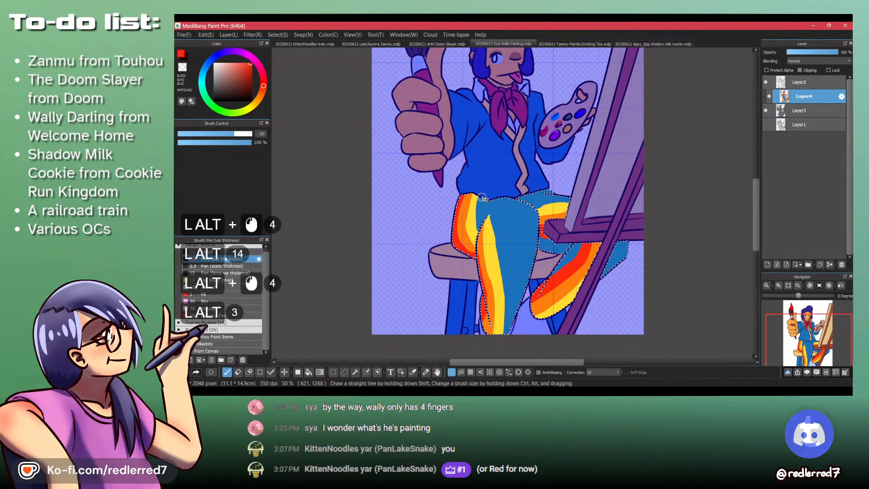
pyautogui.moveTo(487, 202)
pyautogui.mouseDown()
pyautogui.moveTo(483, 214)
pyautogui.moveTo(492, 211)
pyautogui.moveTo(481, 213)
pyautogui.mouseUp()
pyautogui.hotkey('ctrl', 'z')
pyautogui.hotkey('ctrl', 'z')
pyautogui.hotkey('ctrl', 'z')
pyautogui.hotkey('ctrl', 'z')
pyautogui.moveTo(481, 201); pyautogui.dragTo(521, 238)
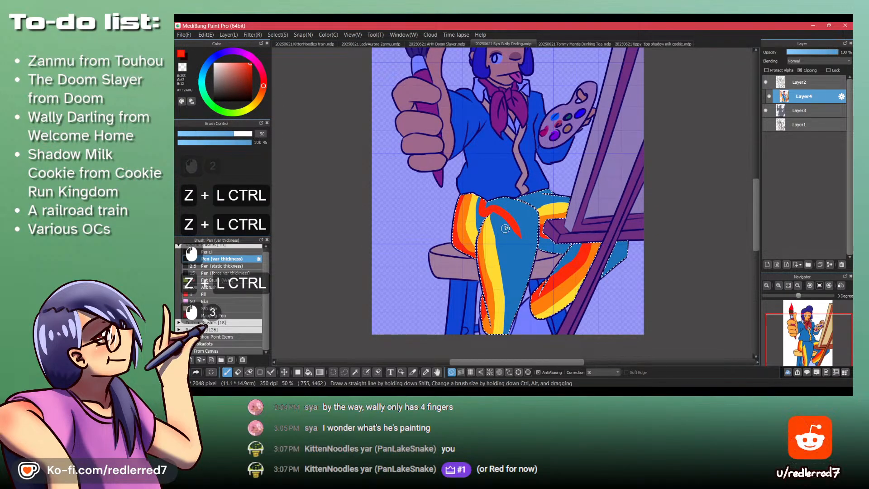
pyautogui.hotkey('ctrl', 'z')
# - Paint the second red stripe down the front leg to the hem and add red along the far leg's upper and lower edges
pyautogui.moveTo(485, 212)
pyautogui.mouseDown()
pyautogui.moveTo(506, 205)
pyautogui.moveTo(502, 232)
pyautogui.moveTo(484, 200)
pyautogui.moveTo(509, 212)
pyautogui.moveTo(523, 268)
pyautogui.moveTo(518, 291)
pyautogui.moveTo(518, 254)
pyautogui.moveTo(517, 289)
pyautogui.mouseUp()
pyautogui.hotkey('ctrl', 'z')
pyautogui.moveTo(497, 207); pyautogui.dragTo(514, 306)
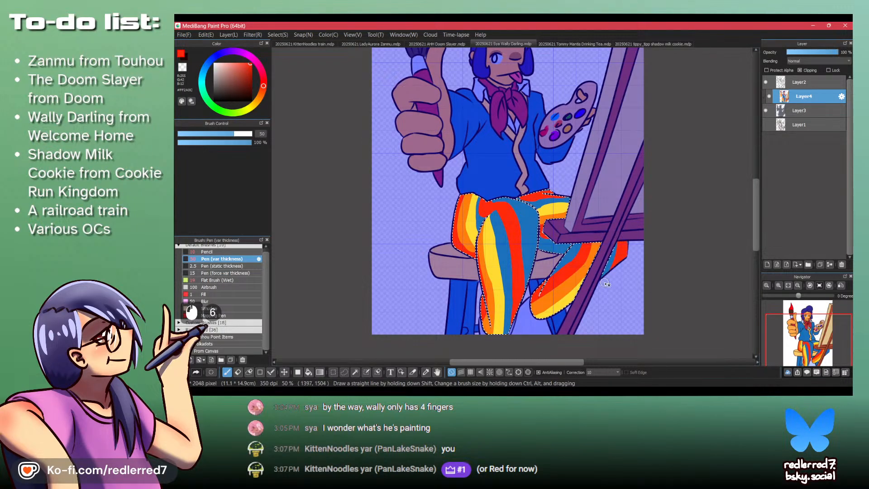
pyautogui.hotkey('ctrl', 'z')
pyautogui.hotkey('ctrl', 'z')
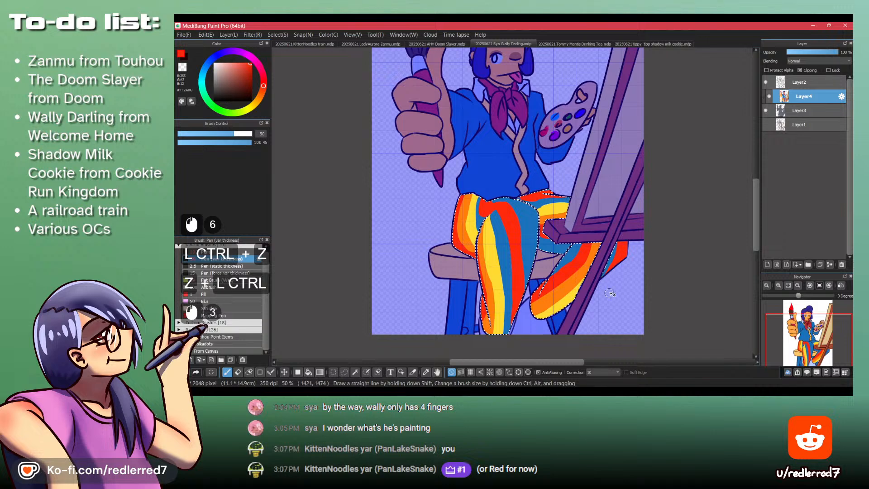
# - Sample the orange and paint a second orange stripe down the front leg and along the far leg's upper edge
pyautogui.keyDown('alt'); pyautogui.click(491, 202); pyautogui.keyUp('alt')
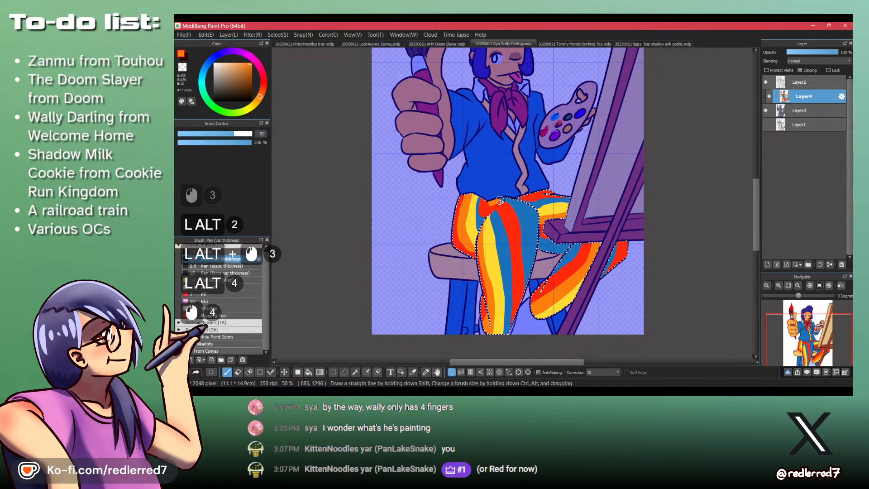
pyautogui.moveTo(499, 200); pyautogui.dragTo(519, 212)
pyautogui.moveTo(509, 202)
pyautogui.mouseDown()
pyautogui.moveTo(525, 236)
pyautogui.moveTo(514, 218)
pyautogui.mouseUp()
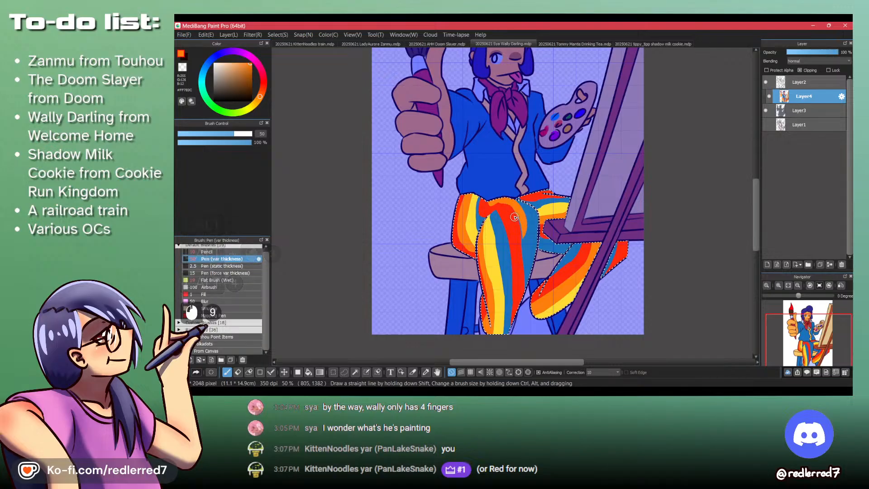
pyautogui.hotkey('ctrl', 'z')
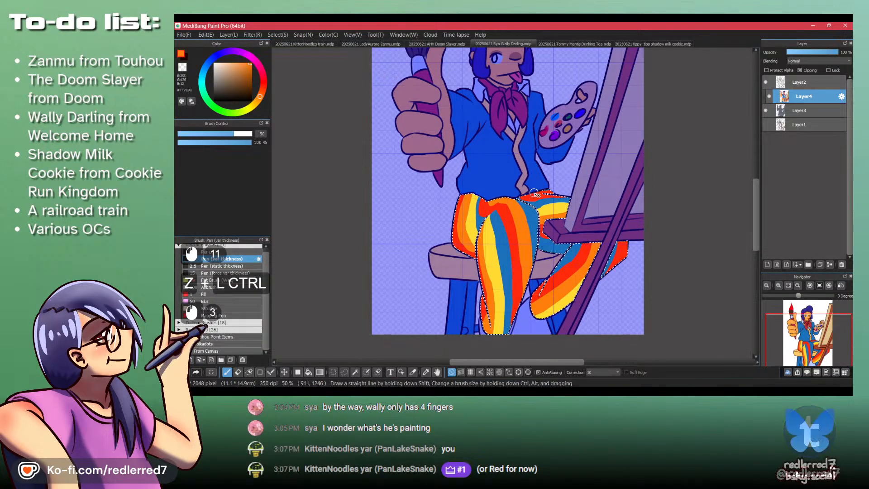
pyautogui.moveTo(542, 194)
pyautogui.mouseDown()
pyautogui.moveTo(524, 197)
pyautogui.moveTo(551, 194)
pyautogui.mouseUp()
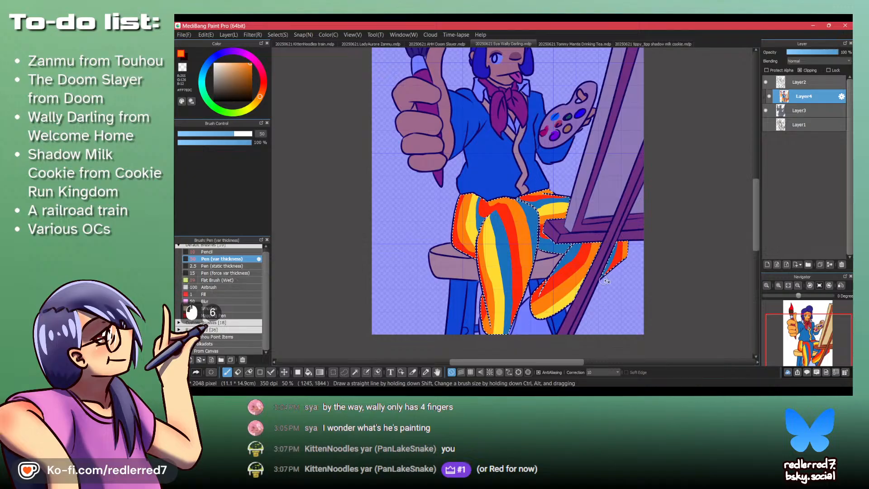
# - Sample the yellow, paint yellow stripes along the front leg's outer edge and the far leg's edges, and clear the selection
pyautogui.keyDown('alt'); pyautogui.click(513, 190); pyautogui.keyUp('alt')
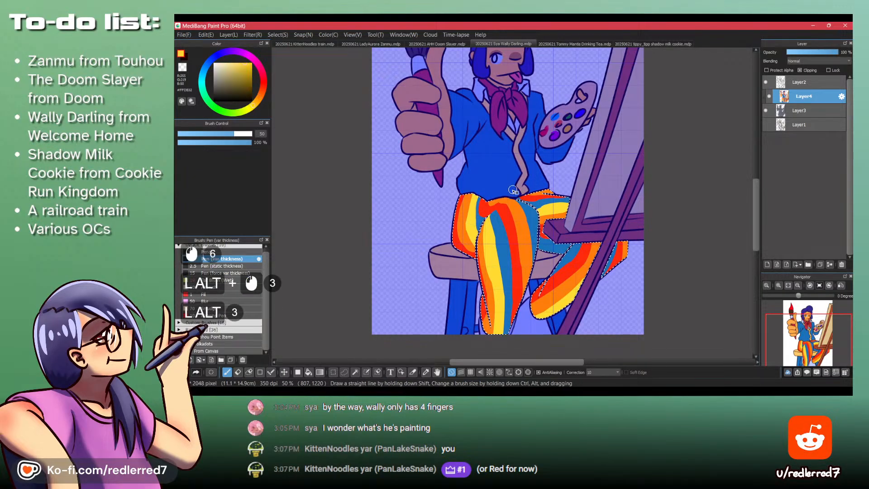
pyautogui.moveTo(510, 197); pyautogui.dragTo(532, 231)
pyautogui.hotkey('ctrl', 'z')
pyautogui.moveTo(509, 198)
pyautogui.mouseDown()
pyautogui.moveTo(531, 226)
pyautogui.moveTo(532, 246)
pyautogui.mouseUp()
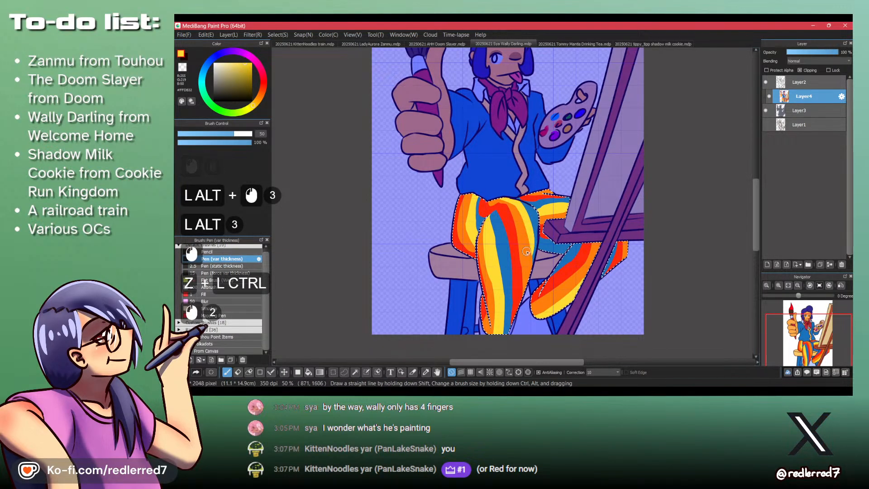
pyautogui.hotkey('ctrl', 'z')
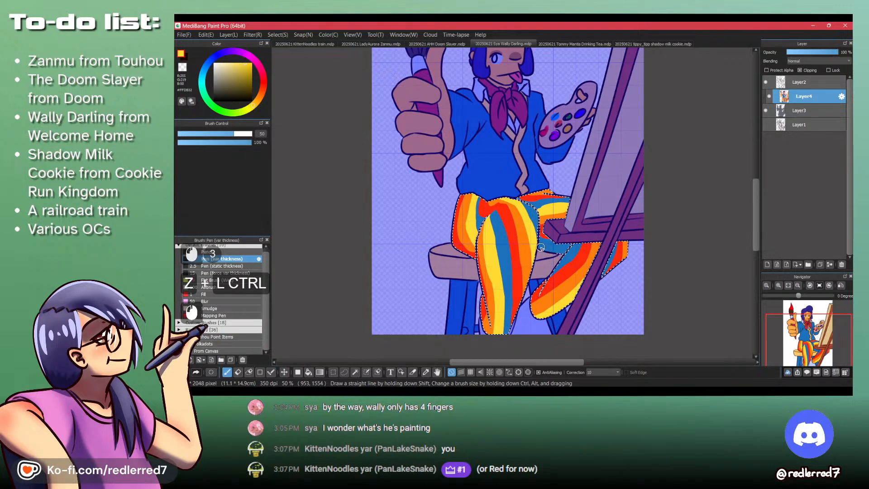
pyautogui.moveTo(538, 246)
pyautogui.mouseDown()
pyautogui.moveTo(561, 251)
pyautogui.moveTo(542, 247)
pyautogui.mouseUp()
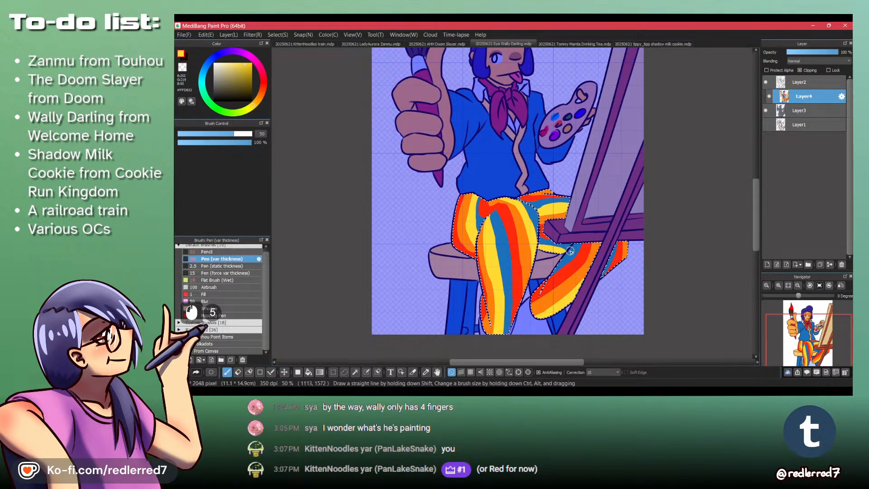
pyautogui.keyDown('ctrl'); pyautogui.click(541, 240); pyautogui.keyUp('ctrl')
pyautogui.hotkey('ctrl', 'shift', 'a')
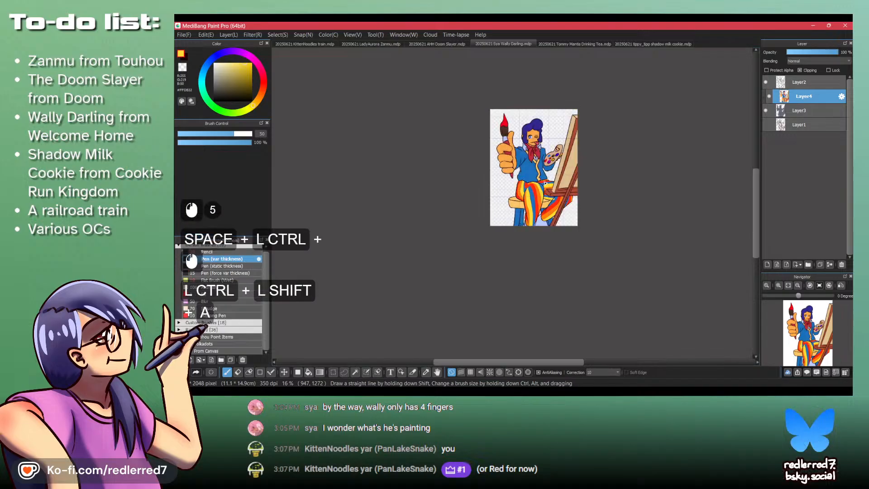
pyautogui.scroll(3, 546, 183)
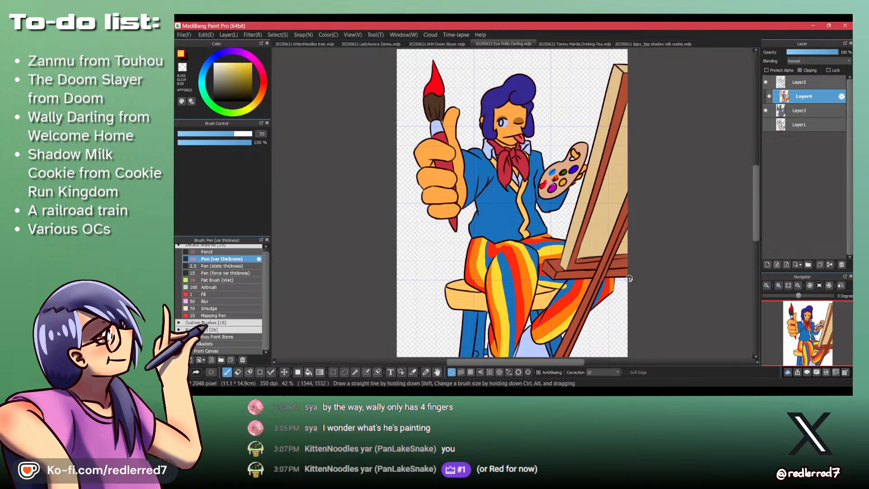
pyautogui.press('space')
pyautogui.press('space')
pyautogui.moveTo(572, 197); pyautogui.dragTo(478, 248)
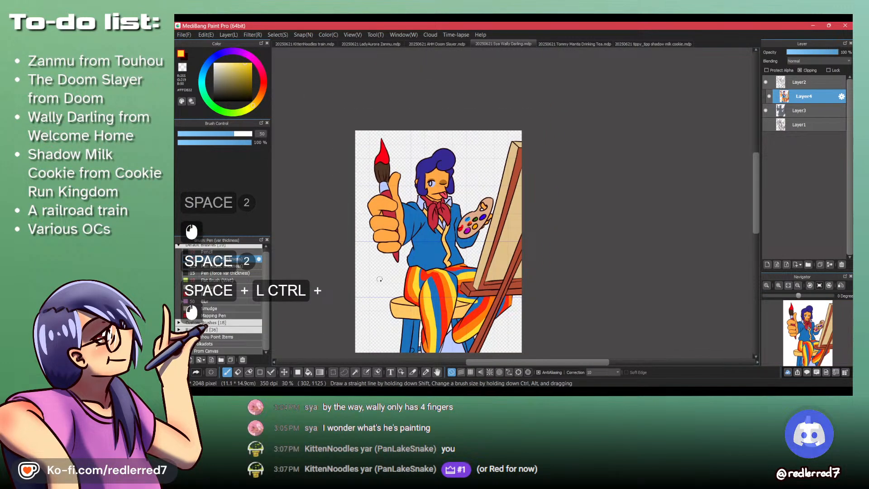
pyautogui.moveTo(476, 238); pyautogui.dragTo(535, 211)
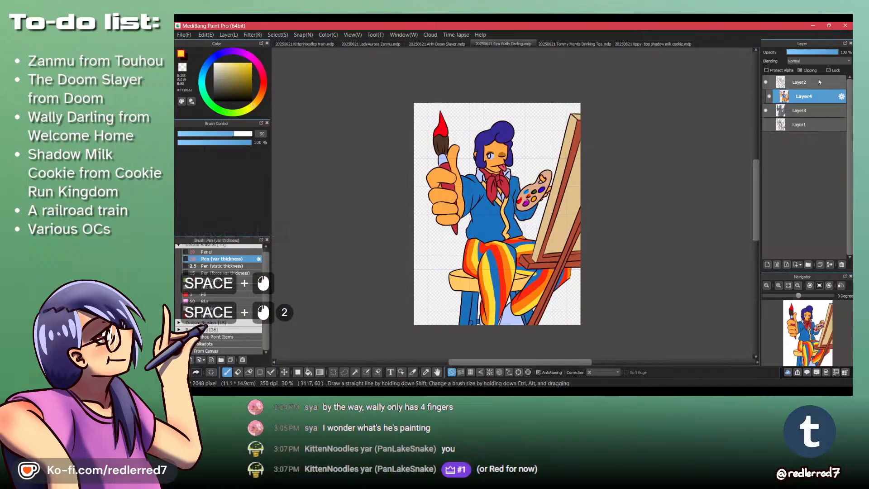
# - Protect Layer3's alpha and fill its silhouette with the very dark red using a rectangle covering the whole canvas
pyautogui.click(813, 110)
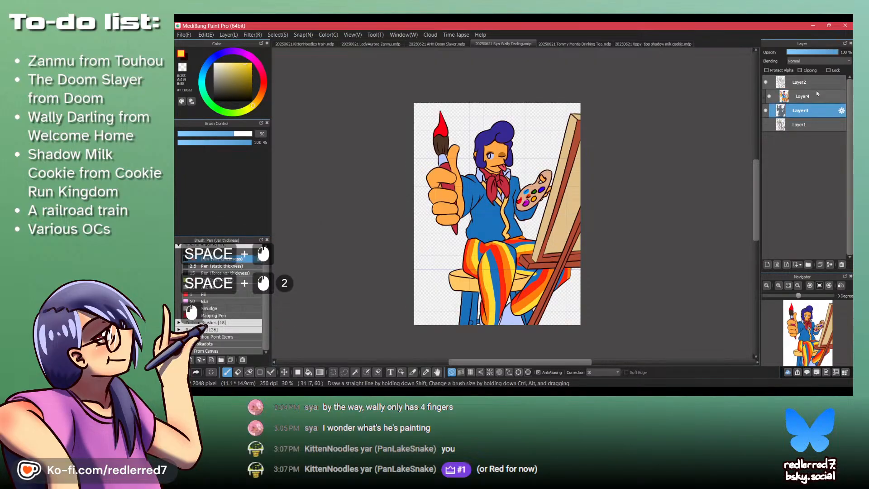
pyautogui.click(788, 70)
pyautogui.press('x')
pyautogui.scroll(-2, 495, 180)
pyautogui.press('f')
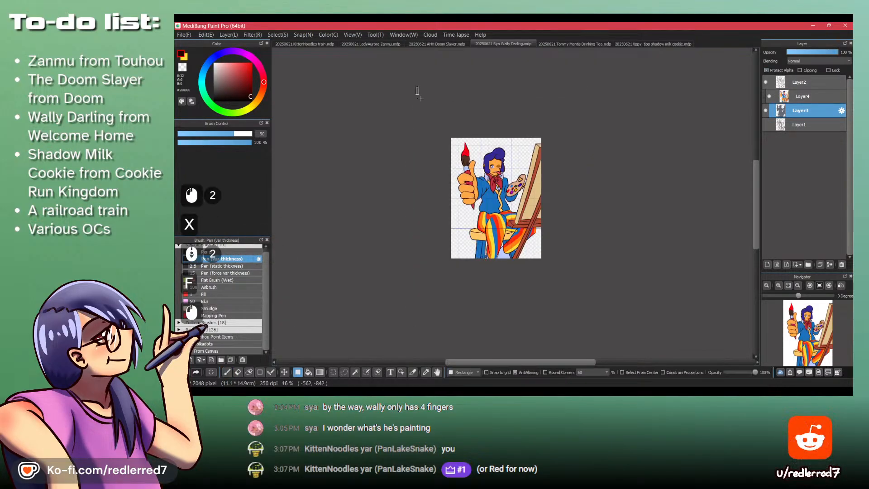
pyautogui.moveTo(416, 87); pyautogui.dragTo(654, 351)
pyautogui.hotkey('ctrl', 'z')
pyautogui.hotkey('ctrl', 'y')
pyautogui.press('ctrl')
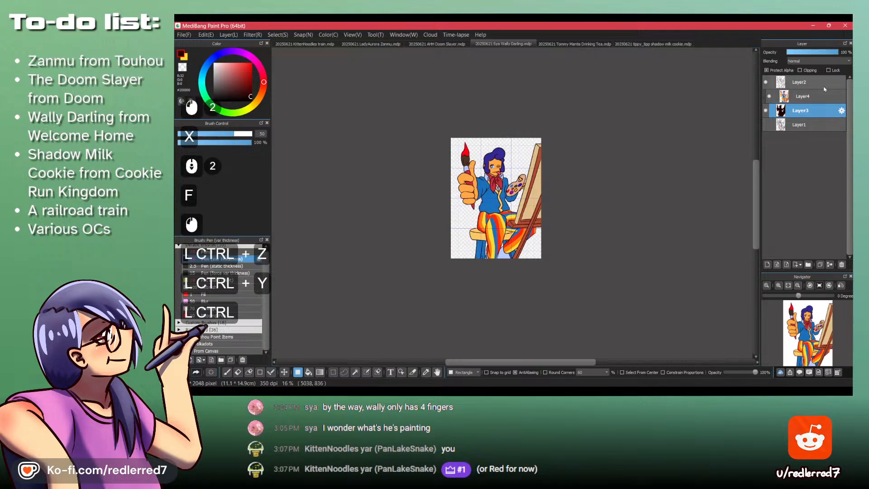
# - Merge the flat color layer down into Layer3 and add a new clipping layer above it
pyautogui.click(821, 98)
pyautogui.hotkey('ctrl', 'd')
pyautogui.click(806, 101)
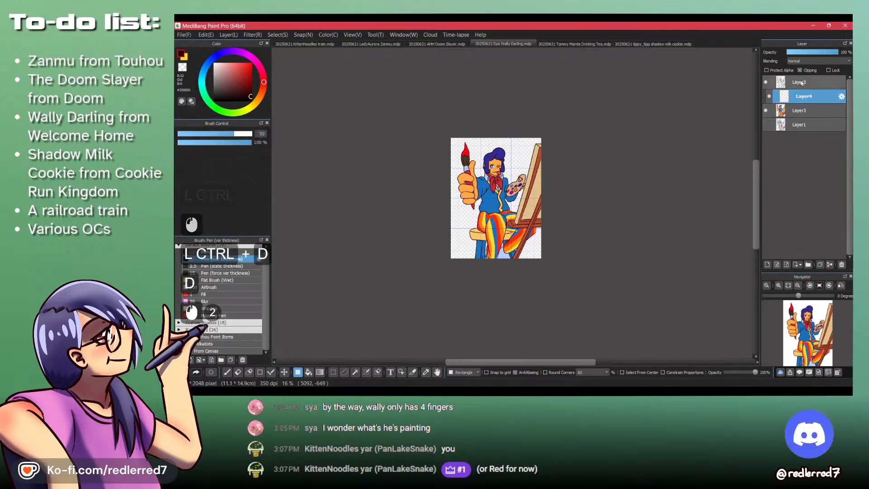
# - Choose a deep blue shading color and set the new clipping layer's blending to Multiply
pyautogui.press('x')
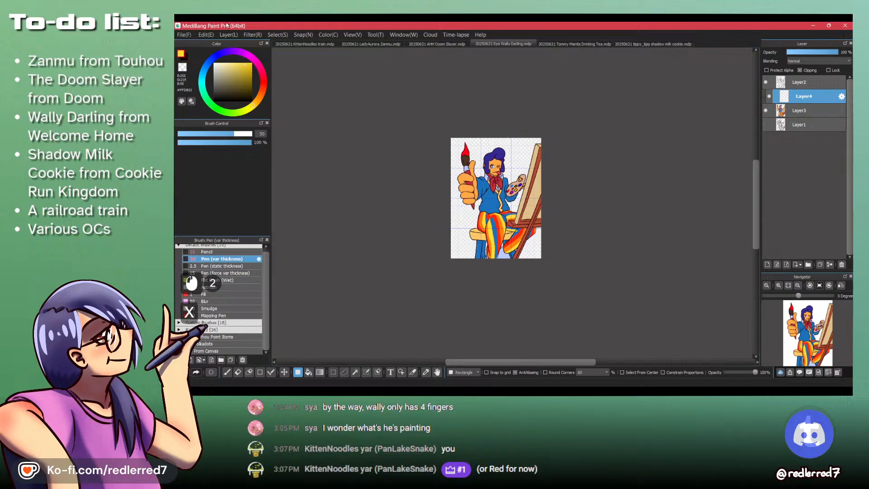
pyautogui.click(217, 55)
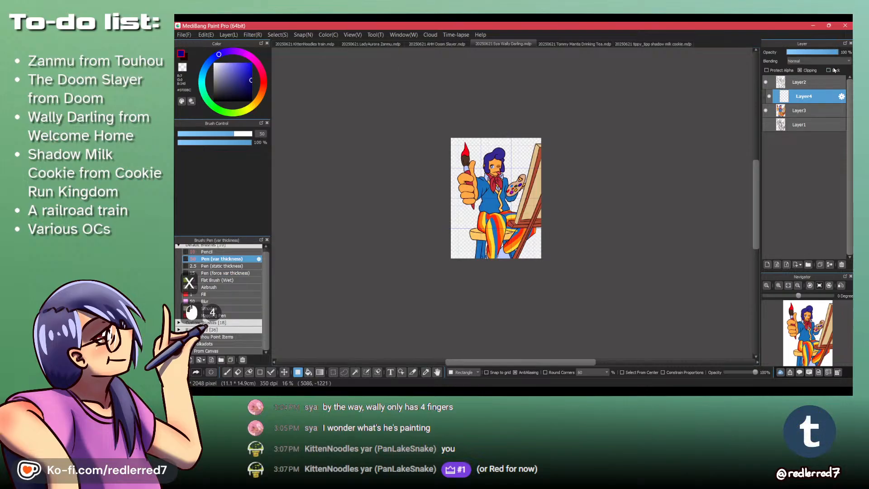
pyautogui.click(818, 61)
pyautogui.click(805, 72)
# - Test a pen shading stroke on Wally's neck, undo it, and lower the Multiply layer's opacity to 61%
pyautogui.hotkey('ctrl', 'space')
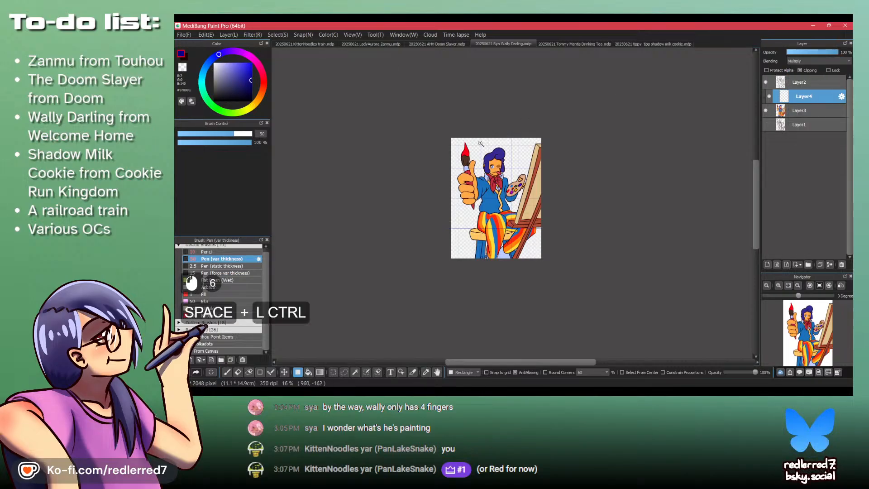
pyautogui.moveTo(480, 144); pyautogui.dragTo(498, 140)
pyautogui.moveTo(513, 277); pyautogui.dragTo(407, 130)
pyautogui.press('p')
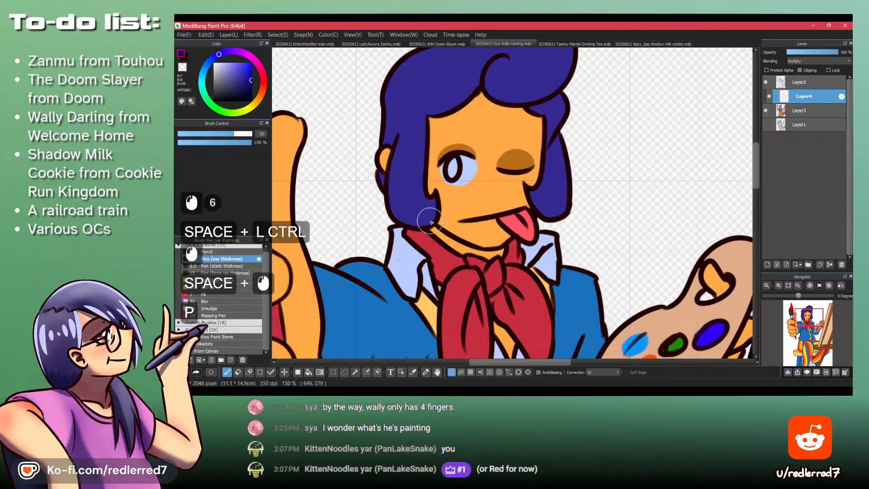
pyautogui.click(431, 221)
pyautogui.hotkey('ctrl', 'z')
pyautogui.click(818, 52)
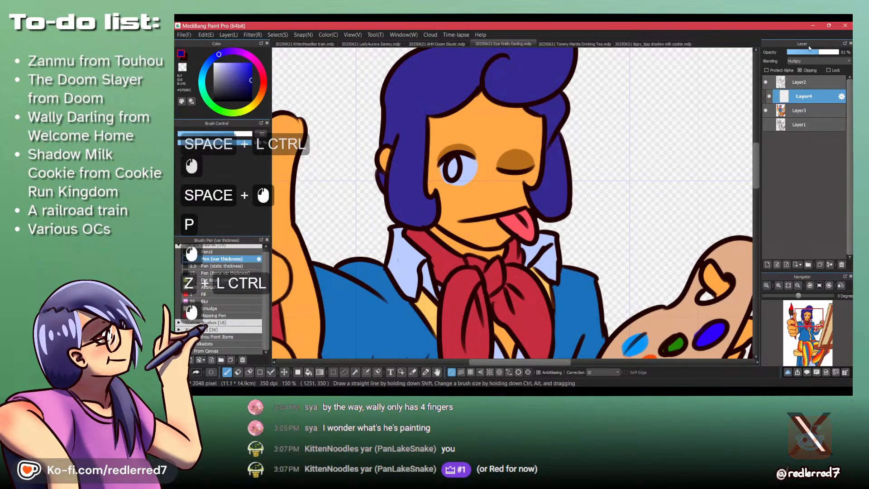
# - Paint the shadow on the neck beneath the chin, undoing the rough strokes
pyautogui.moveTo(429, 219); pyautogui.dragTo(500, 251)
pyautogui.hotkey('ctrl', 'z')
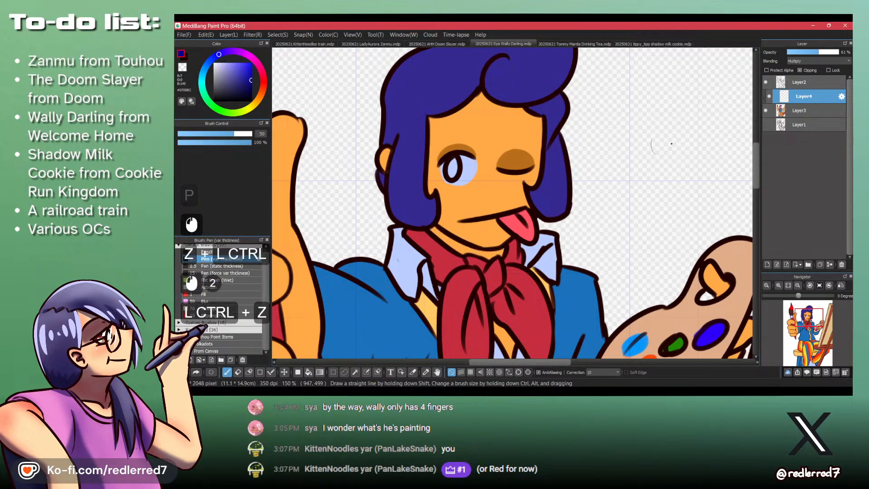
pyautogui.hotkey('ctrl', 'z')
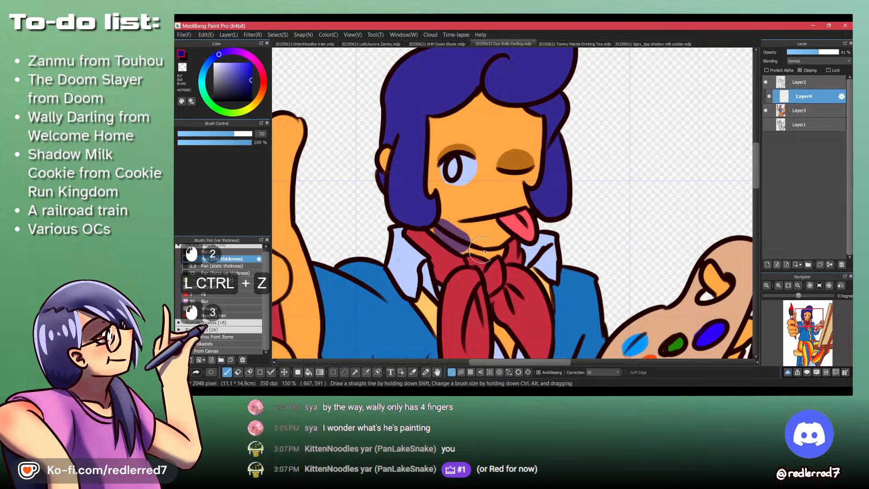
pyautogui.moveTo(435, 227)
pyautogui.mouseDown()
pyautogui.moveTo(480, 250)
pyautogui.moveTo(468, 242)
pyautogui.moveTo(496, 251)
pyautogui.mouseUp()
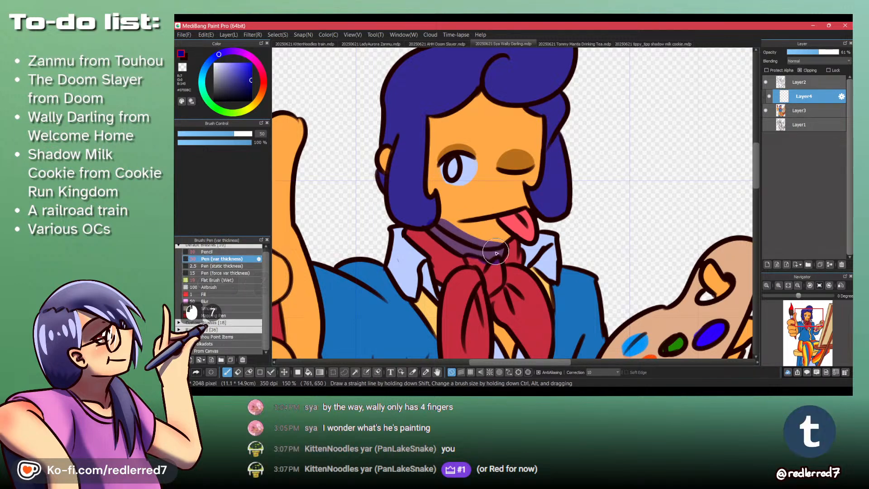
# - Lower the shading layer's opacity further, shade the scarf around the neck, and trim the chin's edge with transparent color
pyautogui.moveTo(817, 53); pyautogui.dragTo(812, 53)
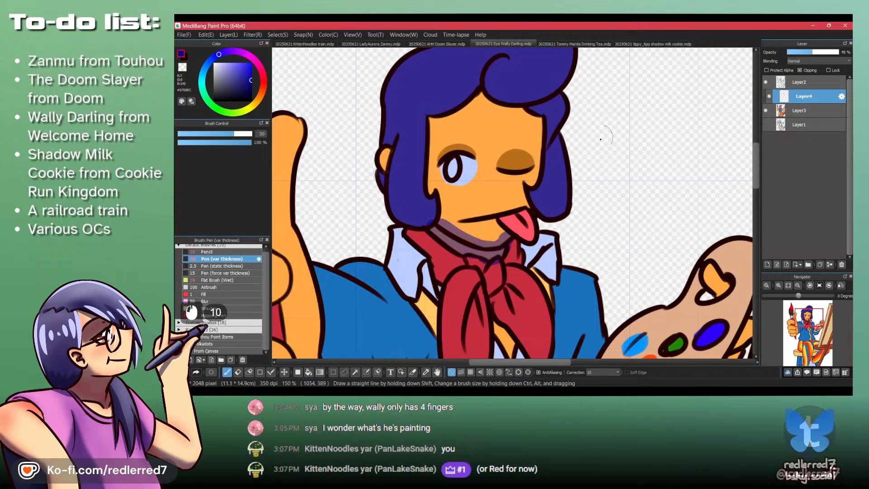
pyautogui.moveTo(409, 235)
pyautogui.mouseDown()
pyautogui.moveTo(441, 251)
pyautogui.moveTo(440, 268)
pyautogui.moveTo(434, 261)
pyautogui.moveTo(452, 259)
pyautogui.mouseUp()
pyautogui.moveTo(452, 258); pyautogui.dragTo(510, 242)
pyautogui.hotkey('shift', 'z')
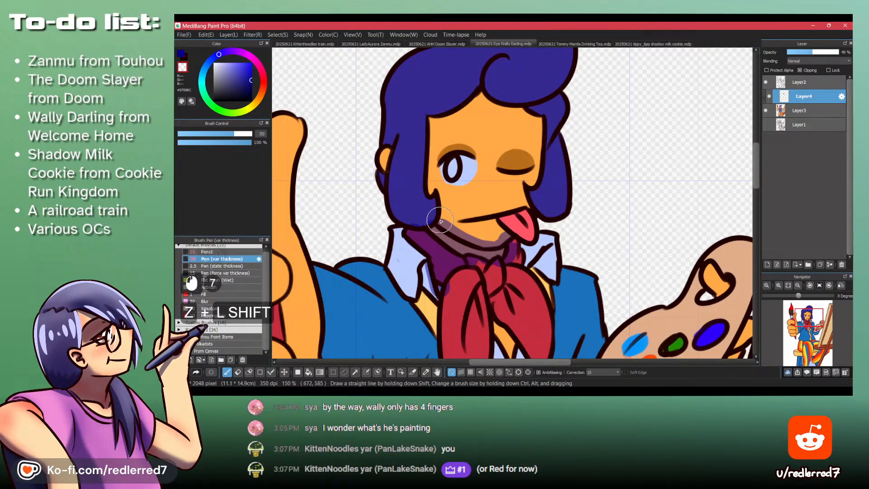
pyautogui.moveTo(452, 230)
pyautogui.mouseDown()
pyautogui.moveTo(501, 225)
pyautogui.moveTo(504, 232)
pyautogui.mouseUp()
pyautogui.hotkey('shift', 'z')
pyautogui.hotkey('ctrl', 'z')
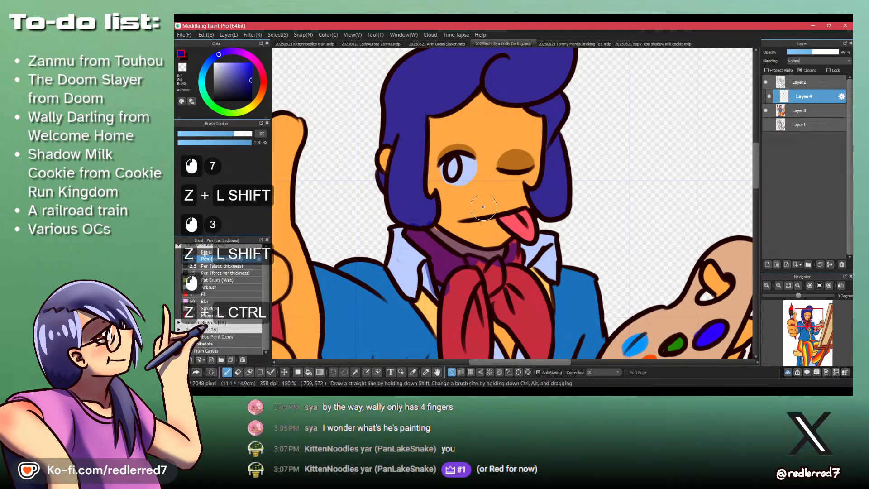
# - Set the brush size to 20 and shade the chin beneath the tongue, the scarf's neck wrap and the shirt collar
pyautogui.click(260, 134)
pyautogui.write('20')
pyautogui.press('Return')
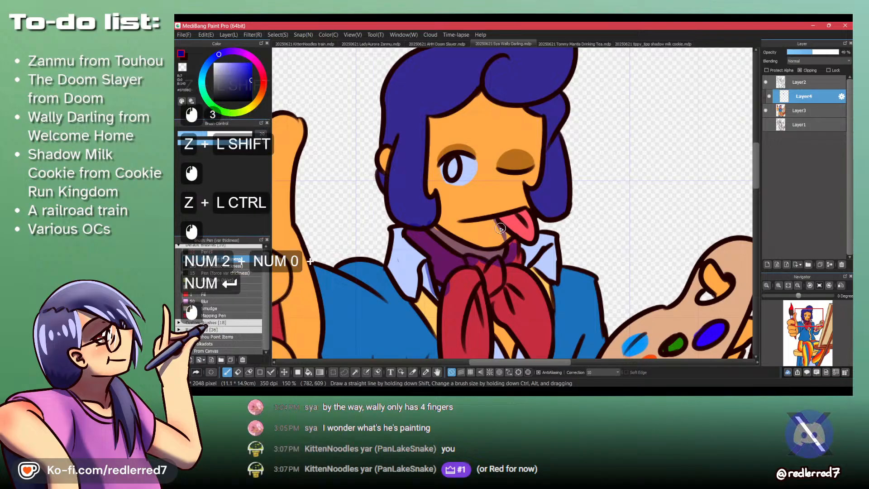
pyautogui.moveTo(500, 224)
pyautogui.mouseDown()
pyautogui.moveTo(511, 237)
pyautogui.moveTo(488, 265)
pyautogui.mouseUp()
pyautogui.moveTo(477, 259)
pyautogui.mouseDown()
pyautogui.moveTo(500, 261)
pyautogui.moveTo(511, 240)
pyautogui.mouseUp()
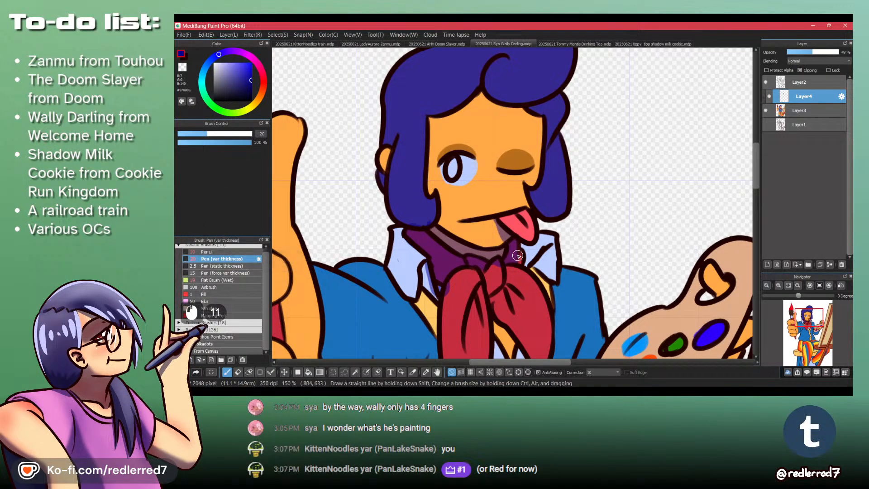
pyautogui.moveTo(556, 279); pyautogui.dragTo(537, 267)
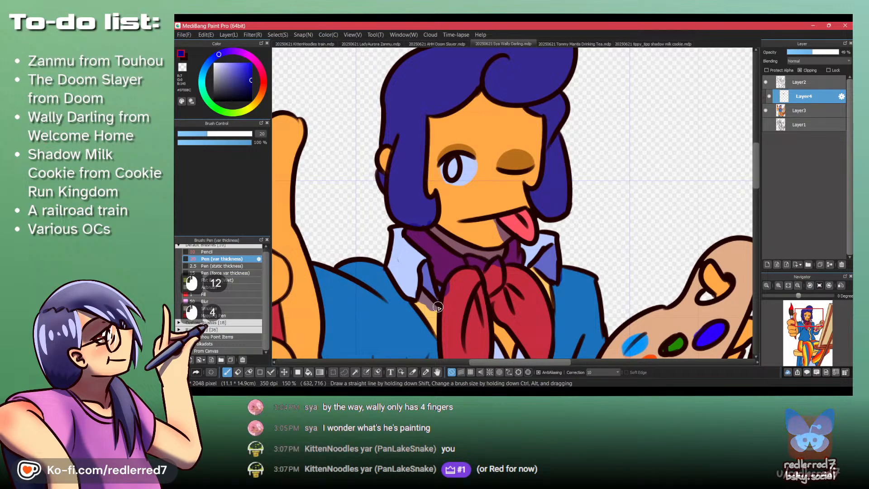
# - Shade the inner fold of the scarf's left loop and below the knot, alternating with transparent color to refine the edges
pyautogui.moveTo(453, 321)
pyautogui.mouseDown()
pyautogui.moveTo(431, 269)
pyautogui.moveTo(450, 306)
pyautogui.moveTo(447, 296)
pyautogui.mouseUp()
pyautogui.hotkey('shift', 'z')
pyautogui.hotkey('shift', 'z')
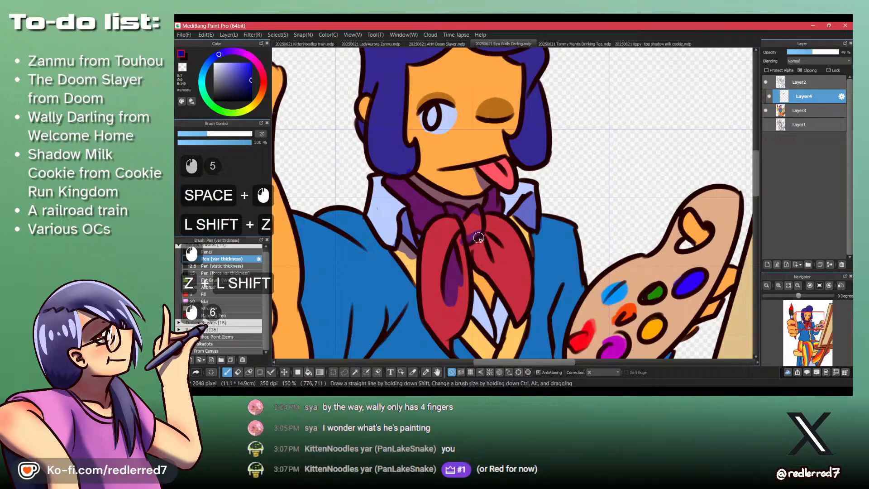
pyautogui.hotkey('shift', 'z')
pyautogui.moveTo(479, 240)
pyautogui.mouseDown()
pyautogui.moveTo(474, 214)
pyautogui.moveTo(459, 241)
pyautogui.moveTo(462, 255)
pyautogui.moveTo(458, 236)
pyautogui.moveTo(467, 256)
pyautogui.moveTo(476, 244)
pyautogui.moveTo(474, 259)
pyautogui.moveTo(452, 274)
pyautogui.mouseUp()
pyautogui.hotkey('shift', 'z')
pyautogui.hotkey('shift', 'z')
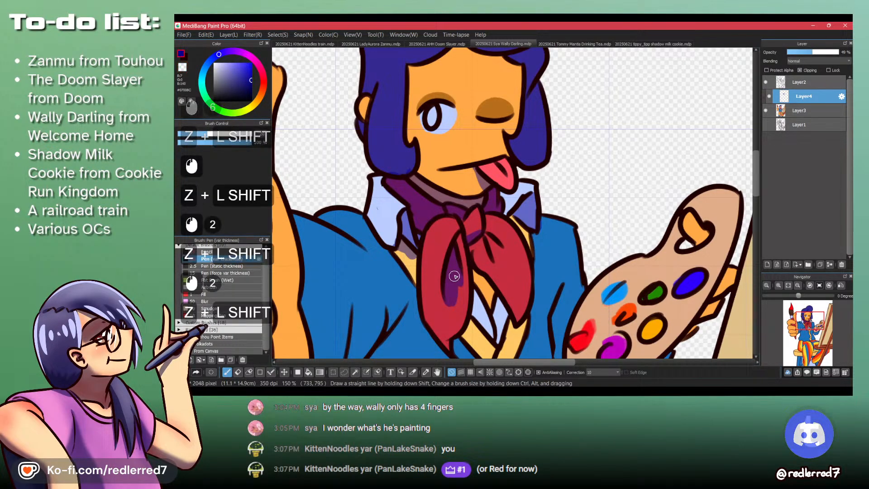
# - Paint the shadow down the scarf's right tail and switch to transparent color to clean up its shape
pyautogui.hotkey('shift', 'z')
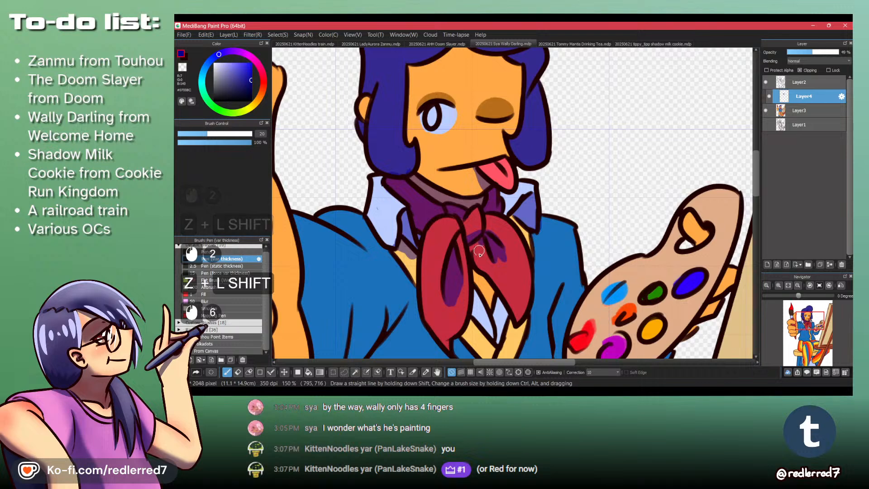
pyautogui.moveTo(482, 247); pyautogui.dragTo(495, 274)
pyautogui.moveTo(485, 257)
pyautogui.mouseDown()
pyautogui.moveTo(488, 279)
pyautogui.moveTo(475, 247)
pyautogui.moveTo(509, 305)
pyautogui.moveTo(486, 257)
pyautogui.moveTo(507, 283)
pyautogui.mouseUp()
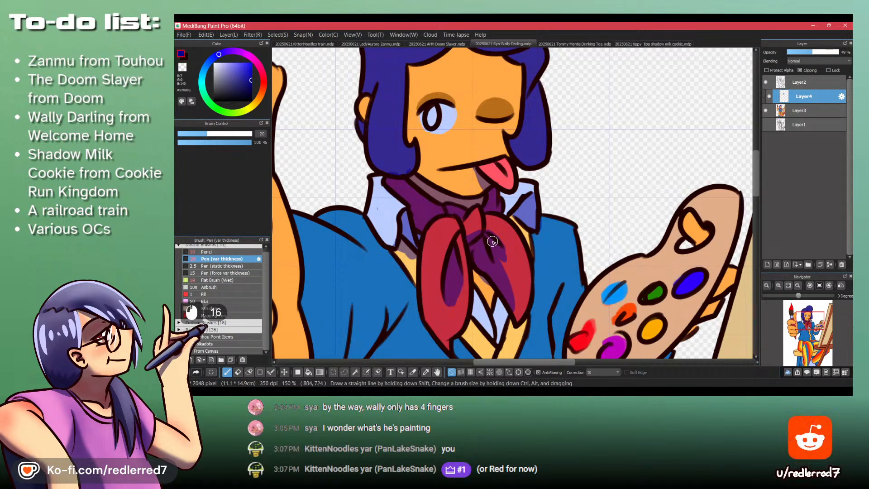
pyautogui.hotkey('shift', 'z')
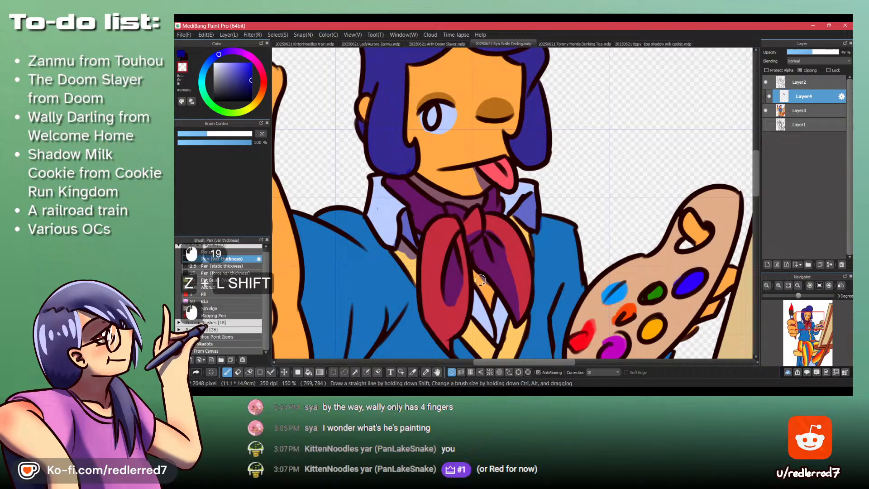
# - Shade the neck skin and the shirt front visible between the scarf's two tails
pyautogui.hotkey('shift', 'z')
pyautogui.moveTo(472, 269); pyautogui.dragTo(486, 300)
pyautogui.moveTo(475, 271); pyautogui.dragTo(477, 273)
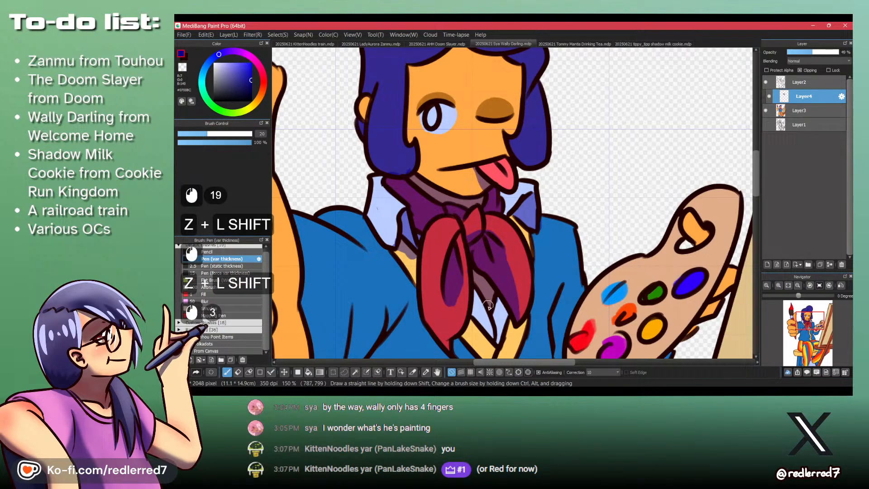
pyautogui.moveTo(487, 306); pyautogui.dragTo(454, 185)
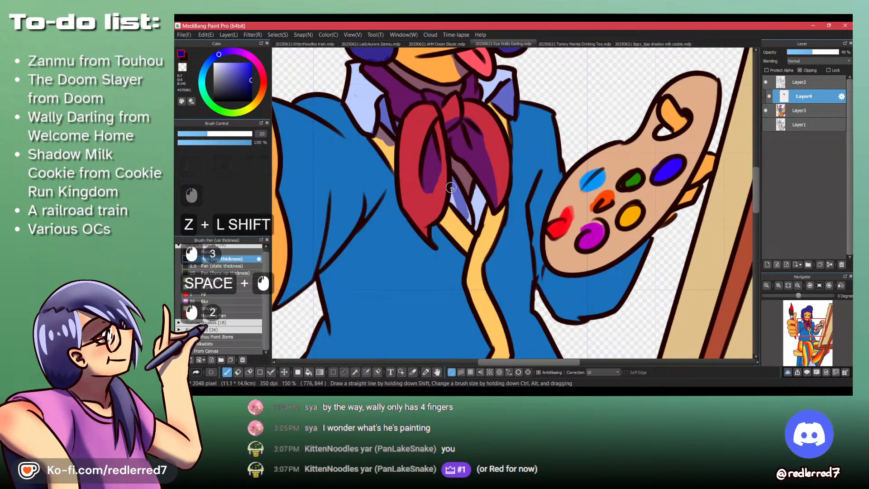
pyautogui.moveTo(474, 227); pyautogui.dragTo(475, 186)
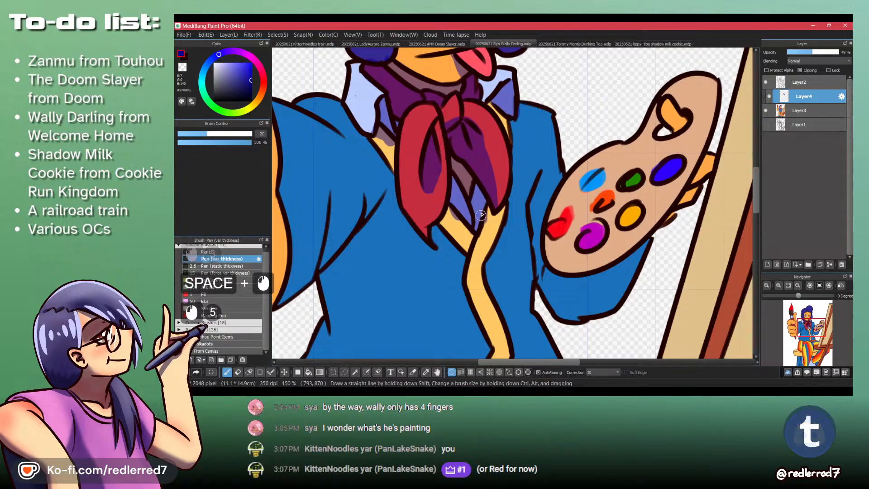
# - Paint the scarf's cast shadows on the blue cardigan beneath both hanging tails
pyautogui.moveTo(464, 151)
pyautogui.mouseDown()
pyautogui.moveTo(450, 150)
pyautogui.moveTo(468, 186)
pyautogui.moveTo(445, 174)
pyautogui.mouseUp()
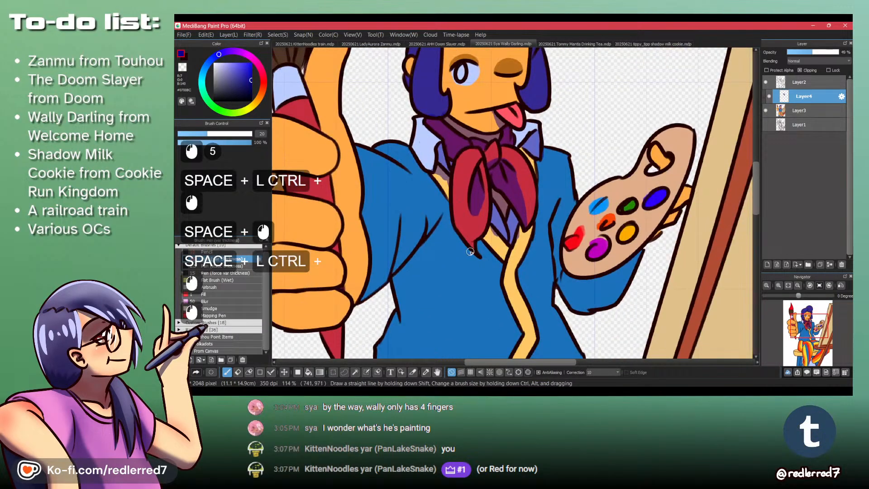
pyautogui.moveTo(464, 246); pyautogui.dragTo(486, 283)
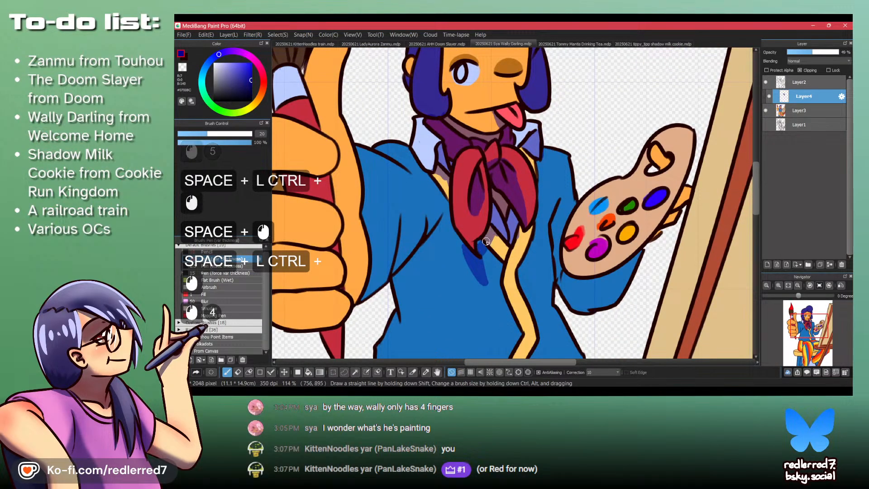
pyautogui.moveTo(485, 241); pyautogui.dragTo(487, 272)
pyautogui.moveTo(519, 221)
pyautogui.mouseDown()
pyautogui.moveTo(512, 237)
pyautogui.moveTo(543, 178)
pyautogui.mouseUp()
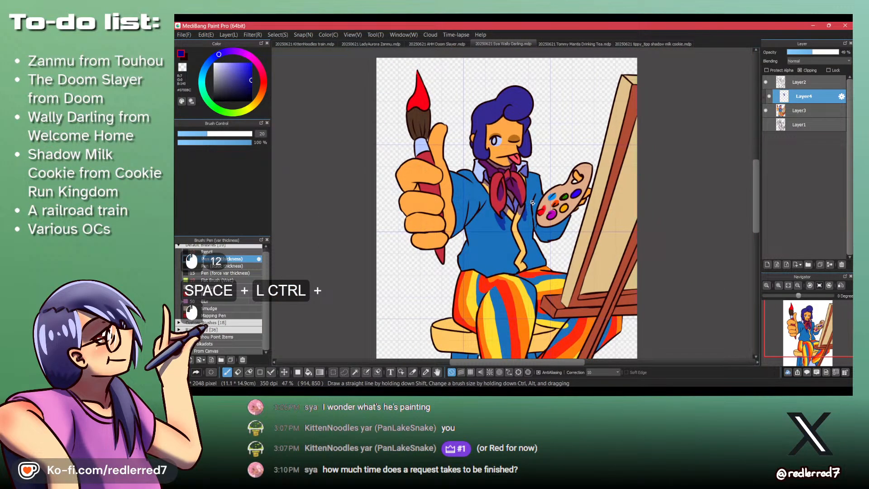
# - Shade the folds of the raised arm's sleeve and clean the spill at the wrist with transparent color
pyautogui.keyDown('ctrl'); pyautogui.doubleClick(479, 210); pyautogui.keyUp('ctrl')
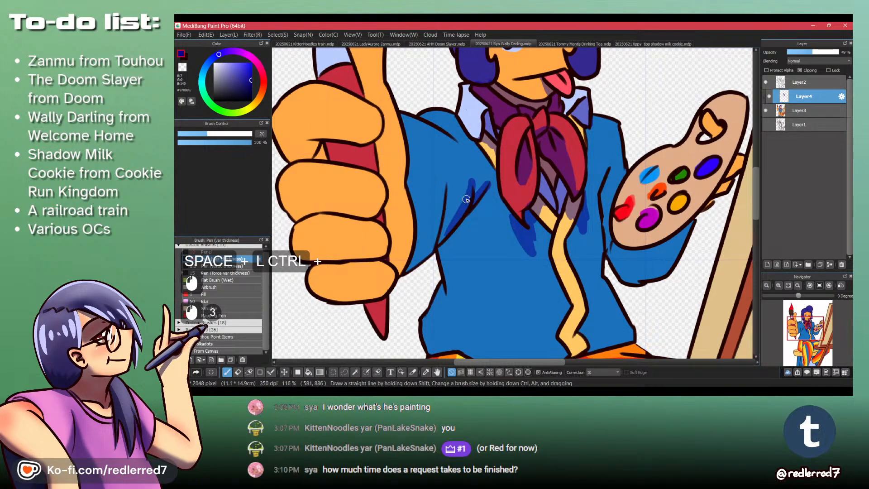
pyautogui.moveTo(443, 187)
pyautogui.mouseDown()
pyautogui.moveTo(419, 250)
pyautogui.moveTo(435, 231)
pyautogui.moveTo(415, 269)
pyautogui.moveTo(432, 244)
pyautogui.moveTo(417, 252)
pyautogui.mouseUp()
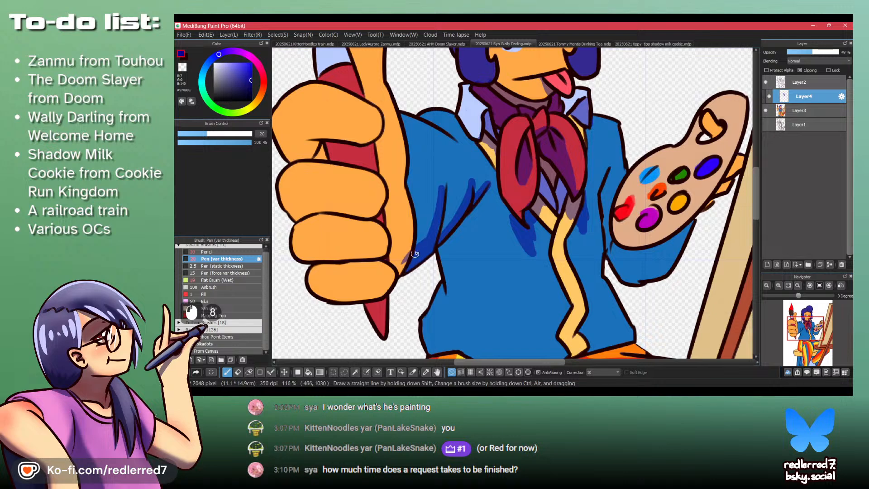
pyautogui.hotkey('shift', 'z')
pyautogui.keyDown('shift'); pyautogui.click(404, 263); pyautogui.keyUp('shift')
pyautogui.keyDown('shift'); pyautogui.click(413, 247); pyautogui.keyUp('shift')
pyautogui.press('z')
pyautogui.keyDown('shift'); pyautogui.click(443, 222); pyautogui.keyUp('shift')
pyautogui.keyDown('shift'); pyautogui.click(441, 220); pyautogui.keyUp('shift')
pyautogui.press('z')
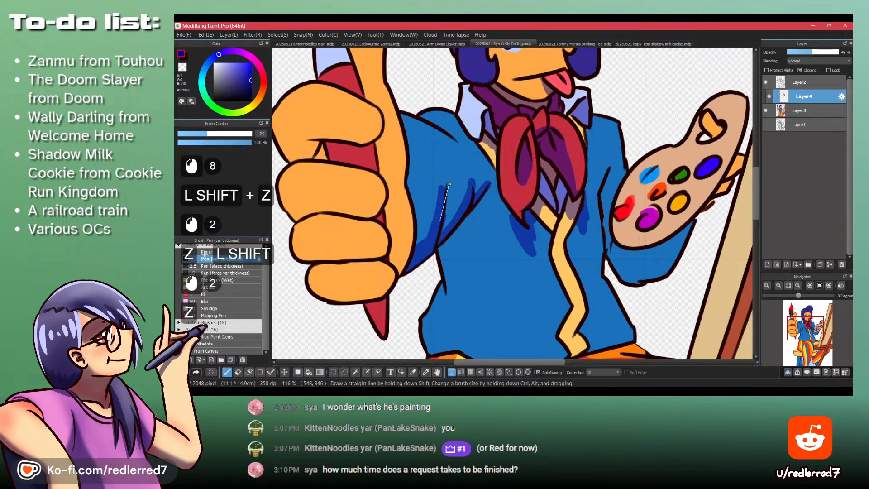
# - Erase and repaint the long fold shadow running down the raised arm's sleeve toward the cuff
pyautogui.keyDown('shift'); pyautogui.click(447, 188); pyautogui.keyUp('shift')
pyautogui.keyDown('shift'); pyautogui.click(426, 253); pyautogui.keyUp('shift')
pyautogui.hotkey('ctrl', 'z')
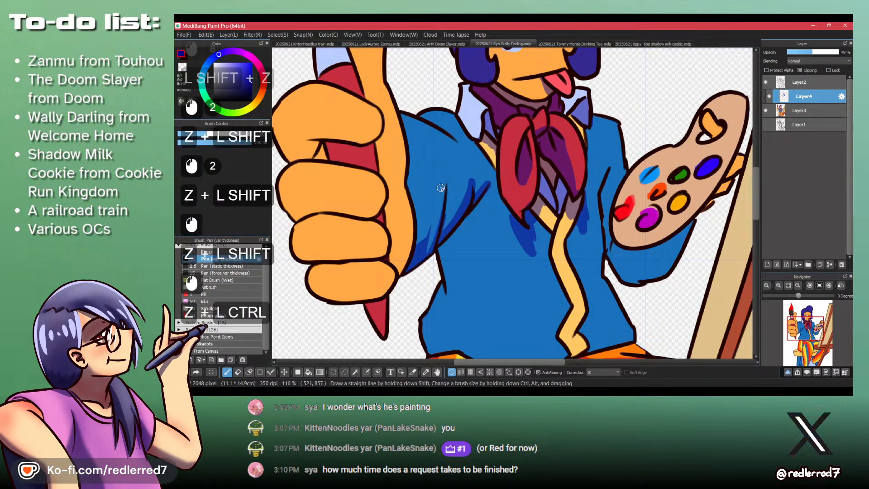
pyautogui.moveTo(441, 187)
pyautogui.mouseDown()
pyautogui.moveTo(442, 208)
pyautogui.moveTo(430, 248)
pyautogui.mouseUp()
pyautogui.hotkey('ctrl', 'z')
pyautogui.moveTo(442, 179); pyautogui.dragTo(430, 248)
pyautogui.moveTo(441, 206); pyautogui.dragTo(440, 234)
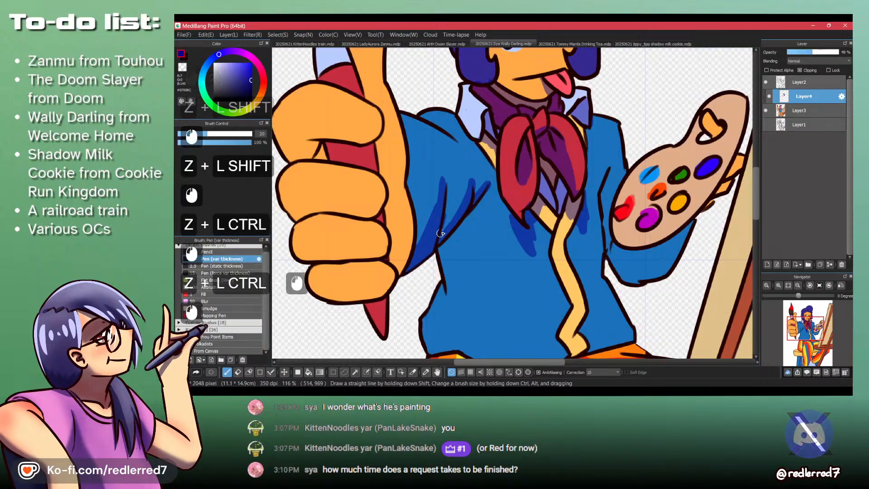
# - Paint the shadow along the raised arm's armpit crease and trim its edge with transparent color
pyautogui.moveTo(466, 168); pyautogui.dragTo(443, 226)
pyautogui.hotkey('shift', 'z')
pyautogui.moveTo(476, 186)
pyautogui.mouseDown()
pyautogui.moveTo(473, 169)
pyautogui.moveTo(491, 179)
pyautogui.moveTo(466, 205)
pyautogui.mouseUp()
pyautogui.hotkey('shift', 'z')
pyautogui.hotkey('shift', 'z')
pyautogui.hotkey('shift', 'z')
# - Outline the inner edge of the cardigan's torso shadow from the armpit down to the hem, redoing unwanted strokes
pyautogui.moveTo(490, 177)
pyautogui.mouseDown()
pyautogui.moveTo(471, 229)
pyautogui.moveTo(491, 178)
pyautogui.moveTo(478, 243)
pyautogui.mouseUp()
pyautogui.hotkey('ctrl', 'z')
pyautogui.hotkey('ctrl', 'z')
pyautogui.moveTo(492, 169)
pyautogui.mouseDown()
pyautogui.moveTo(482, 231)
pyautogui.moveTo(484, 221)
pyautogui.moveTo(492, 264)
pyautogui.mouseUp()
pyautogui.moveTo(491, 264)
pyautogui.mouseDown()
pyautogui.moveTo(485, 212)
pyautogui.moveTo(535, 265)
pyautogui.mouseUp()
pyautogui.hotkey('ctrl', 'z')
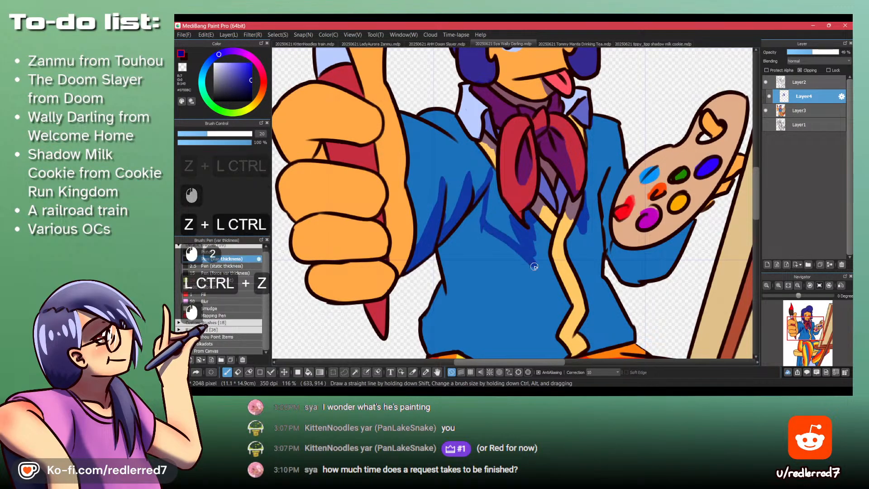
pyautogui.moveTo(488, 198)
pyautogui.mouseDown()
pyautogui.moveTo(536, 265)
pyautogui.moveTo(491, 331)
pyautogui.moveTo(517, 267)
pyautogui.moveTo(527, 302)
pyautogui.mouseUp()
# - Close the torso shadow's outline from the cardigan's side to the hem and fill the enclosed area with the shadow color
pyautogui.hotkey('ctrl', 'z')
pyautogui.moveTo(462, 183); pyautogui.dragTo(477, 224)
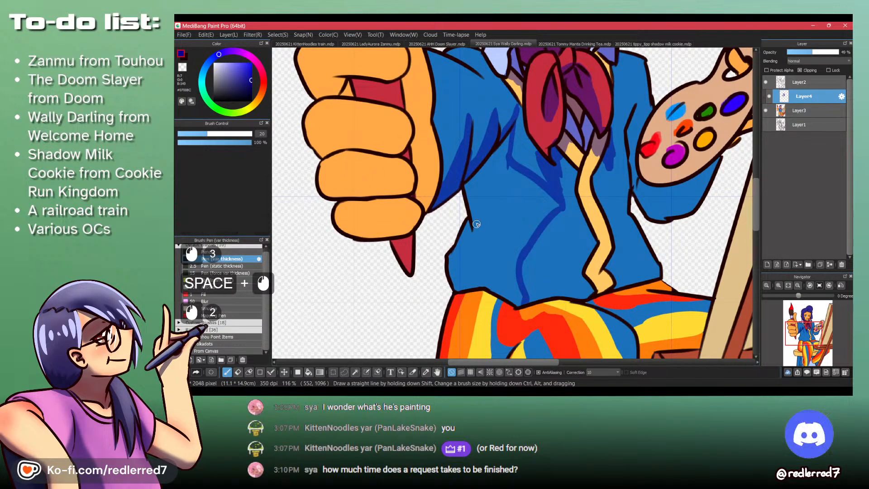
pyautogui.moveTo(483, 259); pyautogui.dragTo(509, 274)
pyautogui.hotkey('ctrl', 'z')
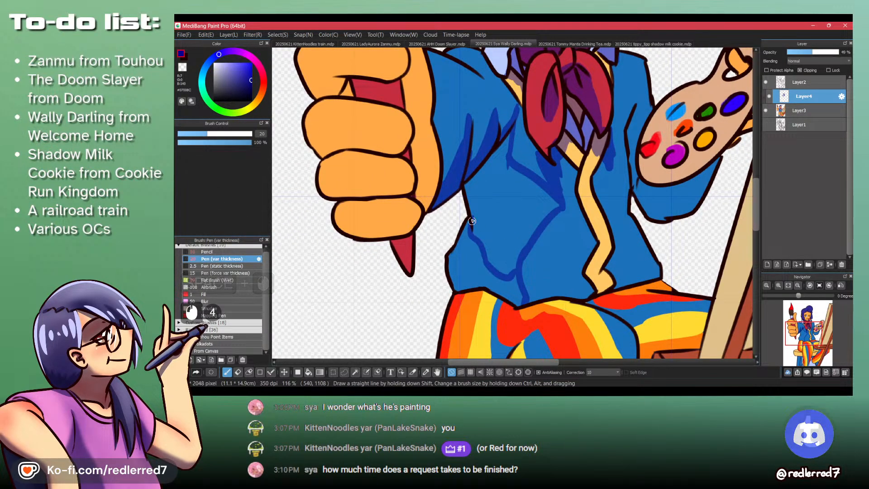
pyautogui.hotkey('ctrl', 'z')
pyautogui.moveTo(465, 220); pyautogui.dragTo(465, 277)
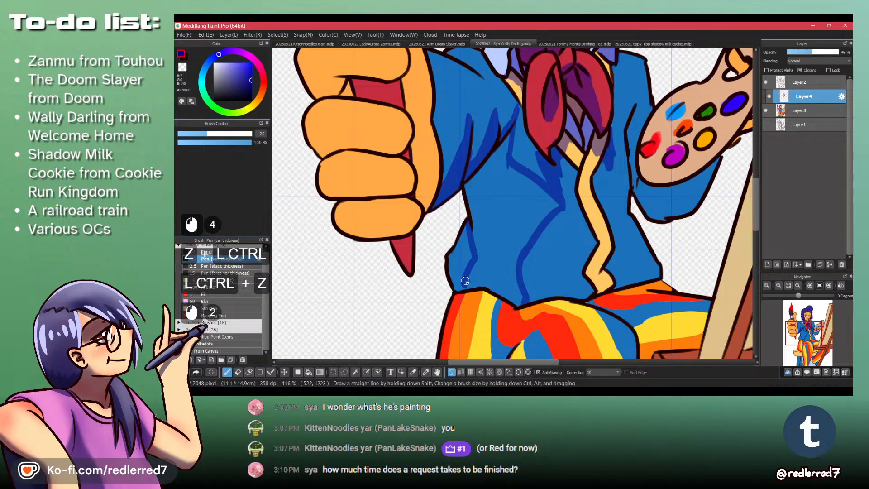
pyautogui.press('b')
pyautogui.click(482, 248)
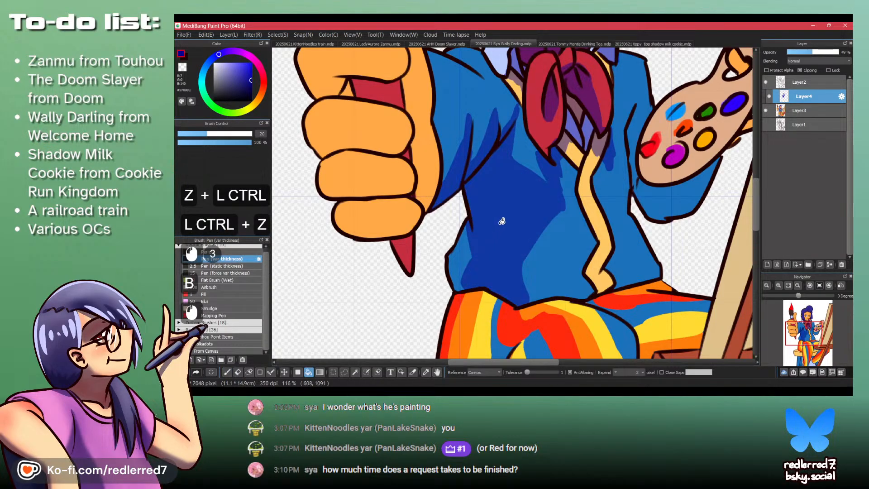
# - Refine the edge of the filled torso shadow below the scarf using transparent color with the pen
pyautogui.press('p')
pyautogui.press('shift')
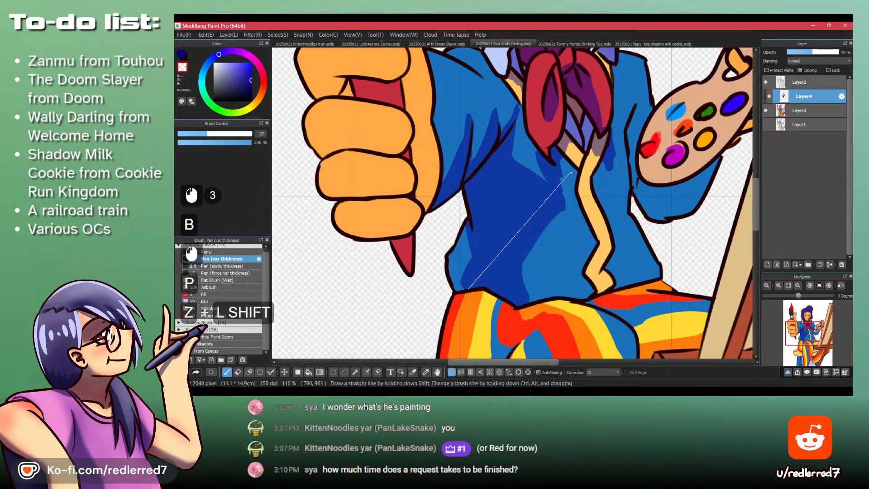
pyautogui.moveTo(561, 181); pyautogui.dragTo(565, 192)
pyautogui.hotkey('shift', 'z')
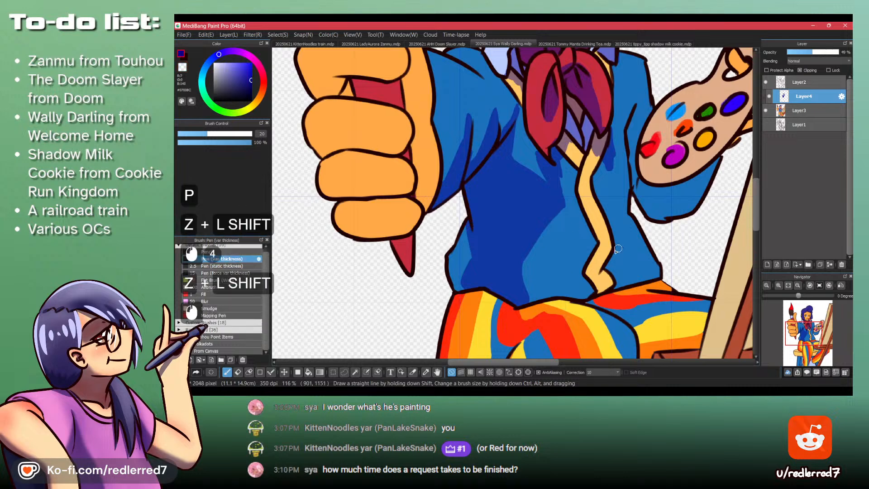
# - Shade the lower end of the cardigan's cream trim and the folds beside it along the hem
pyautogui.moveTo(587, 273)
pyautogui.mouseDown()
pyautogui.moveTo(613, 259)
pyautogui.moveTo(608, 288)
pyautogui.mouseUp()
pyautogui.hotkey('ctrl', 'z')
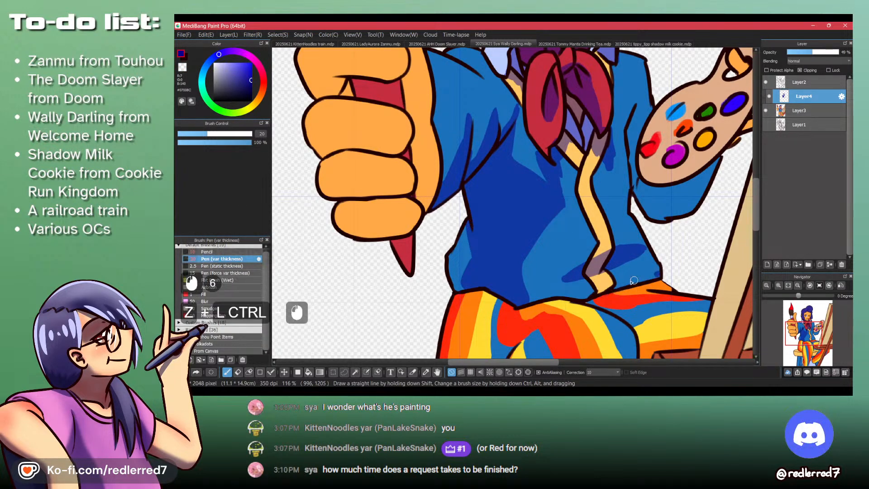
pyautogui.moveTo(657, 273); pyautogui.dragTo(589, 295)
# - Shade the sleeve of the palette-holding arm, including its fold and the area beneath the palette
pyautogui.press('space')
pyautogui.moveTo(630, 233); pyautogui.dragTo(627, 321)
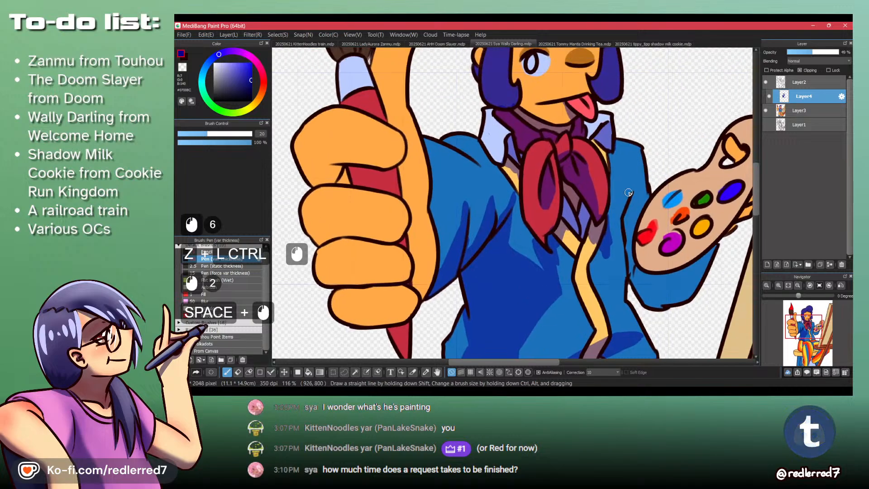
pyautogui.moveTo(631, 194)
pyautogui.mouseDown()
pyautogui.moveTo(625, 228)
pyautogui.moveTo(633, 198)
pyautogui.moveTo(633, 280)
pyautogui.moveTo(632, 252)
pyautogui.moveTo(667, 296)
pyautogui.moveTo(640, 268)
pyautogui.moveTo(688, 284)
pyautogui.moveTo(704, 264)
pyautogui.moveTo(675, 293)
pyautogui.moveTo(641, 281)
pyautogui.moveTo(651, 310)
pyautogui.moveTo(635, 287)
pyautogui.moveTo(712, 290)
pyautogui.moveTo(671, 302)
pyautogui.moveTo(637, 283)
pyautogui.moveTo(658, 296)
pyautogui.moveTo(690, 285)
pyautogui.moveTo(641, 280)
pyautogui.moveTo(691, 271)
pyautogui.mouseUp()
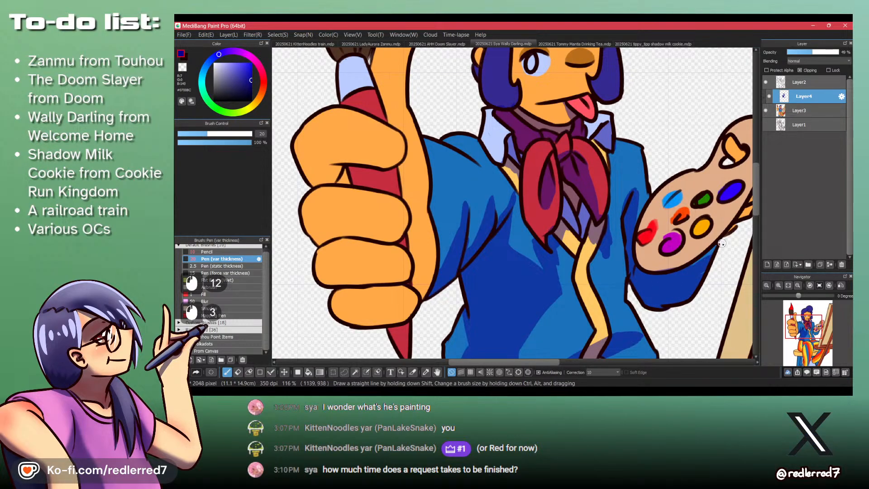
# - Shade the thumb poking through the palette and tidy the stray shading around it
pyautogui.moveTo(721, 240); pyautogui.dragTo(627, 278)
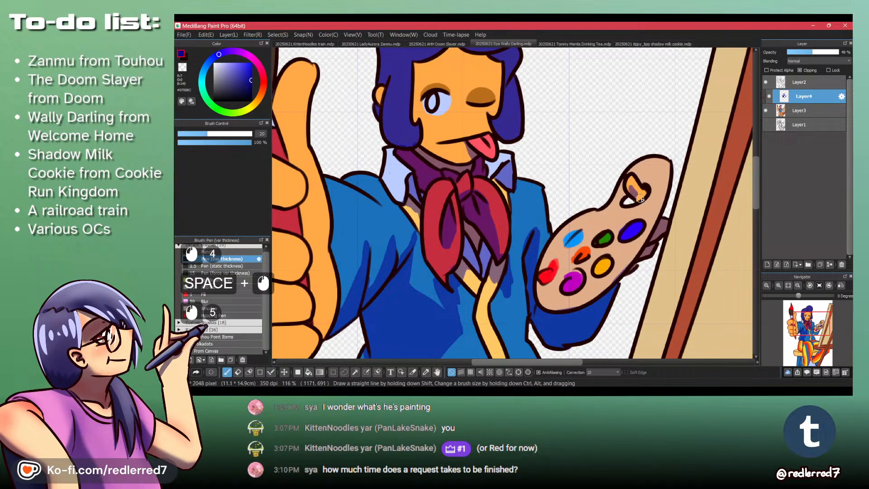
pyautogui.moveTo(625, 182)
pyautogui.mouseDown()
pyautogui.moveTo(641, 200)
pyautogui.moveTo(617, 204)
pyautogui.moveTo(632, 204)
pyautogui.moveTo(620, 210)
pyautogui.moveTo(638, 203)
pyautogui.moveTo(510, 193)
pyautogui.mouseUp()
pyautogui.hotkey('ctrl', 'z')
pyautogui.hotkey('shift', 'z')
# - Shade the underside of the fist's top finger and the red brush handle in the gap below it
pyautogui.moveTo(535, 251); pyautogui.dragTo(634, 227)
pyautogui.hotkey('shift', 'z')
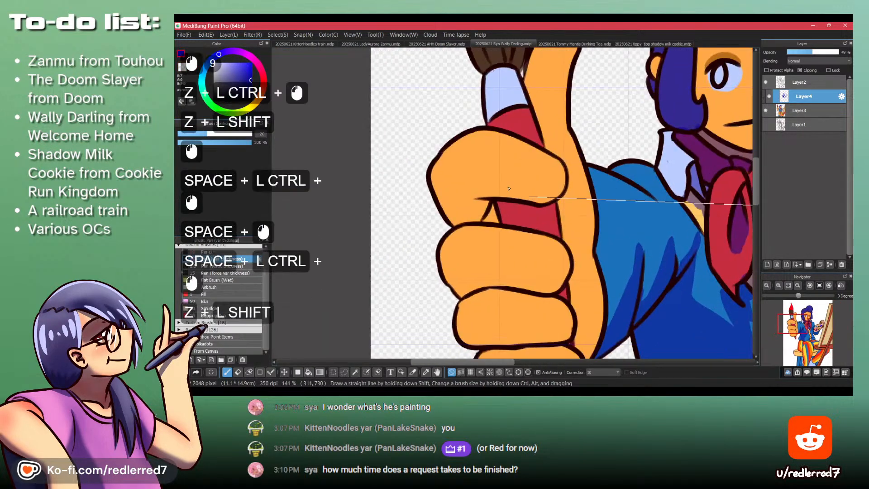
pyautogui.moveTo(492, 194)
pyautogui.mouseDown()
pyautogui.moveTo(475, 221)
pyautogui.moveTo(484, 219)
pyautogui.moveTo(471, 219)
pyautogui.moveTo(545, 199)
pyautogui.mouseUp()
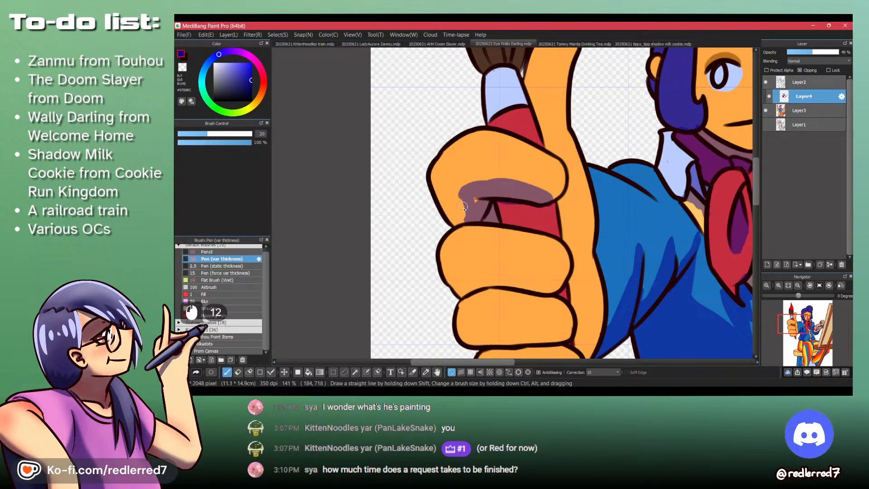
pyautogui.moveTo(462, 207)
pyautogui.mouseDown()
pyautogui.moveTo(472, 184)
pyautogui.moveTo(456, 189)
pyautogui.moveTo(515, 181)
pyautogui.moveTo(462, 184)
pyautogui.moveTo(452, 209)
pyautogui.moveTo(443, 200)
pyautogui.moveTo(459, 189)
pyautogui.moveTo(469, 198)
pyautogui.moveTo(530, 195)
pyautogui.moveTo(545, 202)
pyautogui.moveTo(498, 196)
pyautogui.moveTo(497, 209)
pyautogui.moveTo(544, 217)
pyautogui.moveTo(506, 200)
pyautogui.moveTo(530, 224)
pyautogui.moveTo(493, 204)
pyautogui.moveTo(511, 205)
pyautogui.moveTo(495, 205)
pyautogui.moveTo(494, 219)
pyautogui.moveTo(542, 228)
pyautogui.moveTo(541, 210)
pyautogui.moveTo(548, 224)
pyautogui.moveTo(542, 217)
pyautogui.moveTo(550, 209)
pyautogui.moveTo(550, 228)
pyautogui.mouseUp()
pyautogui.hotkey('shift', 'z')
pyautogui.hotkey('shift', 'z')
# - Paint the shadow along the underside of the fist's second finger
pyautogui.press('space')
pyautogui.moveTo(528, 267)
pyautogui.mouseDown()
pyautogui.moveTo(531, 241)
pyautogui.moveTo(573, 241)
pyautogui.moveTo(472, 254)
pyautogui.mouseUp()
pyautogui.click(573, 241)
pyautogui.hotkey('ctrl', 'z')
pyautogui.moveTo(575, 239)
pyautogui.mouseDown()
pyautogui.moveTo(451, 259)
pyautogui.moveTo(466, 262)
pyautogui.moveTo(500, 243)
pyautogui.moveTo(517, 245)
pyautogui.moveTo(479, 250)
pyautogui.moveTo(475, 257)
pyautogui.moveTo(500, 248)
pyautogui.moveTo(469, 260)
pyautogui.moveTo(527, 255)
pyautogui.moveTo(494, 250)
pyautogui.moveTo(546, 258)
pyautogui.moveTo(517, 244)
pyautogui.moveTo(551, 258)
pyautogui.mouseUp()
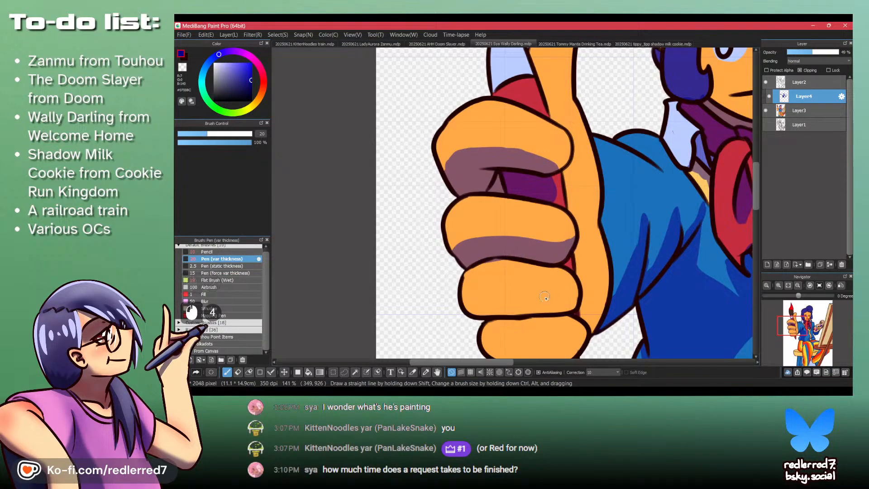
# - Fill the fist's two lowest fingers with the shadow color, then return to the pen
pyautogui.press('b')
pyautogui.click(521, 283)
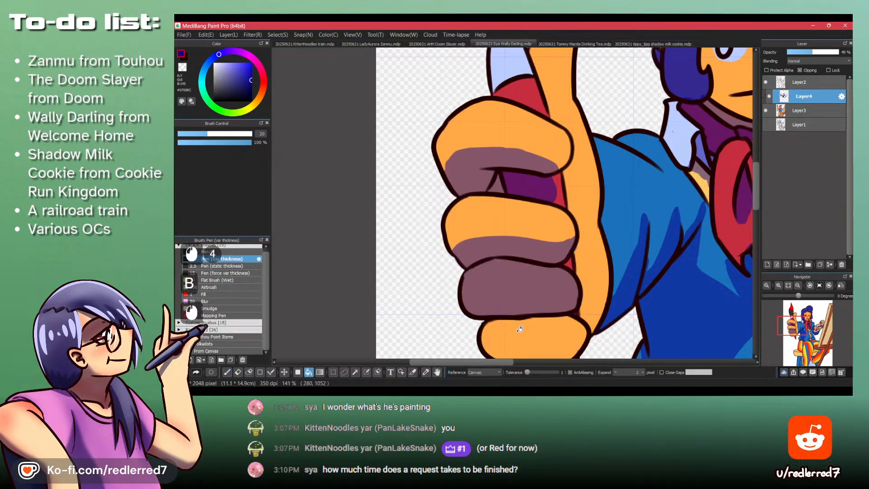
pyautogui.click(519, 330)
pyautogui.press('p')
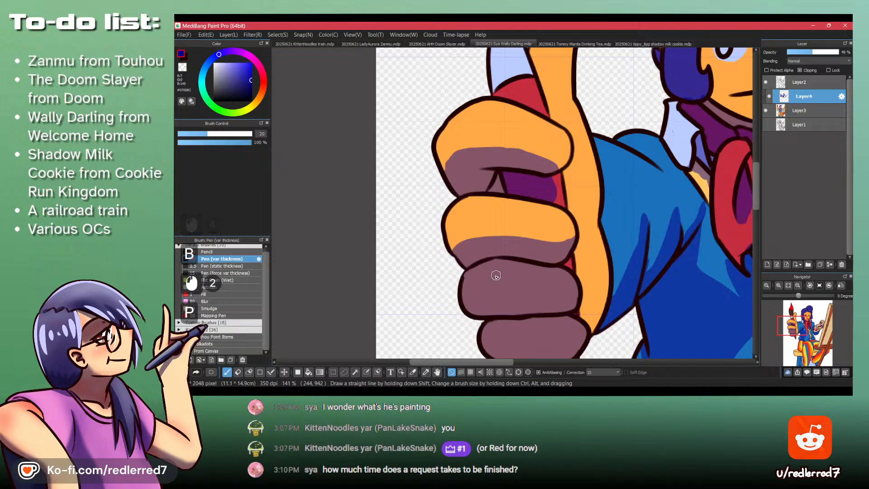
# - Carve the lit upper half of the fist's third finger out of the shadow with transparent color
pyautogui.hotkey('shift', 'z')
pyautogui.moveTo(492, 272); pyautogui.dragTo(462, 284)
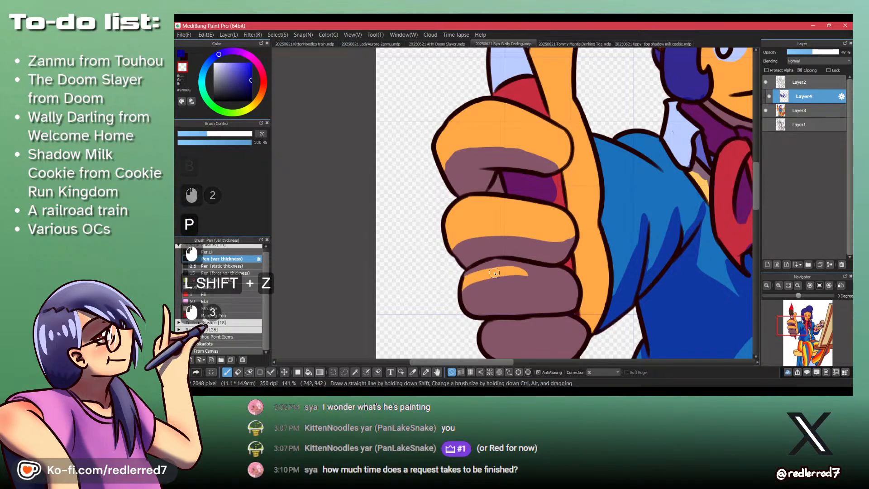
pyautogui.moveTo(514, 276)
pyautogui.mouseDown()
pyautogui.moveTo(560, 280)
pyautogui.moveTo(486, 280)
pyautogui.moveTo(512, 277)
pyautogui.moveTo(462, 295)
pyautogui.mouseUp()
pyautogui.moveTo(485, 269)
pyautogui.mouseDown()
pyautogui.moveTo(524, 274)
pyautogui.moveTo(474, 278)
pyautogui.moveTo(494, 287)
pyautogui.mouseUp()
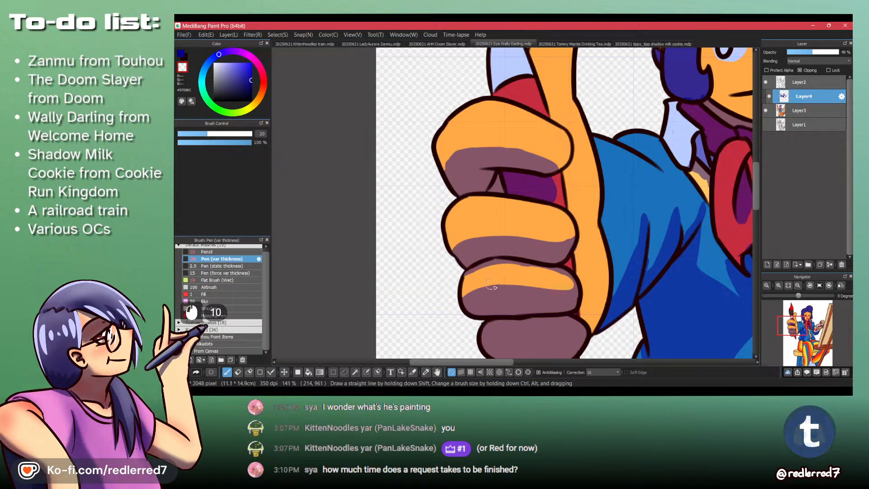
# - Clear the shadow from the upper half of the fist's lowest finger with transparent color
pyautogui.moveTo(561, 319); pyautogui.dragTo(549, 258)
pyautogui.moveTo(479, 274); pyautogui.dragTo(576, 262)
pyautogui.moveTo(523, 254)
pyautogui.mouseDown()
pyautogui.moveTo(550, 251)
pyautogui.moveTo(520, 250)
pyautogui.moveTo(588, 252)
pyautogui.mouseUp()
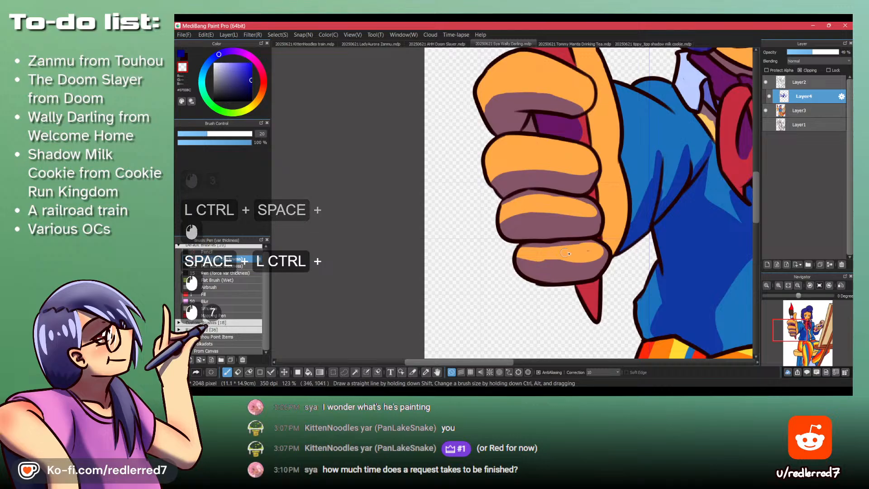
# - Shade the brush handle's pointed tip sticking out below the fist
pyautogui.moveTo(605, 211)
pyautogui.mouseDown()
pyautogui.moveTo(573, 257)
pyautogui.moveTo(506, 252)
pyautogui.moveTo(501, 122)
pyautogui.moveTo(519, 155)
pyautogui.mouseUp()
pyautogui.moveTo(516, 142); pyautogui.dragTo(520, 157)
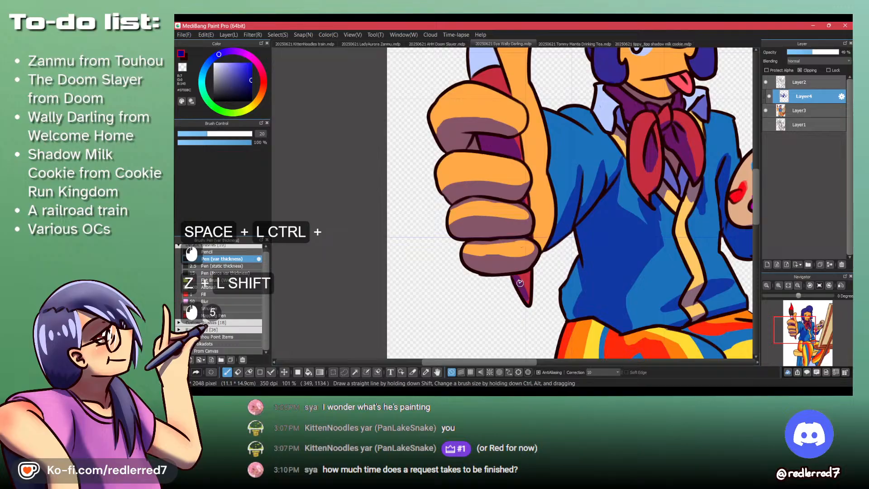
pyautogui.moveTo(523, 274); pyautogui.dragTo(529, 300)
pyautogui.moveTo(528, 273); pyautogui.dragTo(529, 294)
# - Shade the palm along the lower fingers' ends and the skin beside the second finger
pyautogui.moveTo(533, 211)
pyautogui.mouseDown()
pyautogui.moveTo(553, 217)
pyautogui.moveTo(546, 233)
pyautogui.moveTo(531, 219)
pyautogui.moveTo(543, 245)
pyautogui.mouseUp()
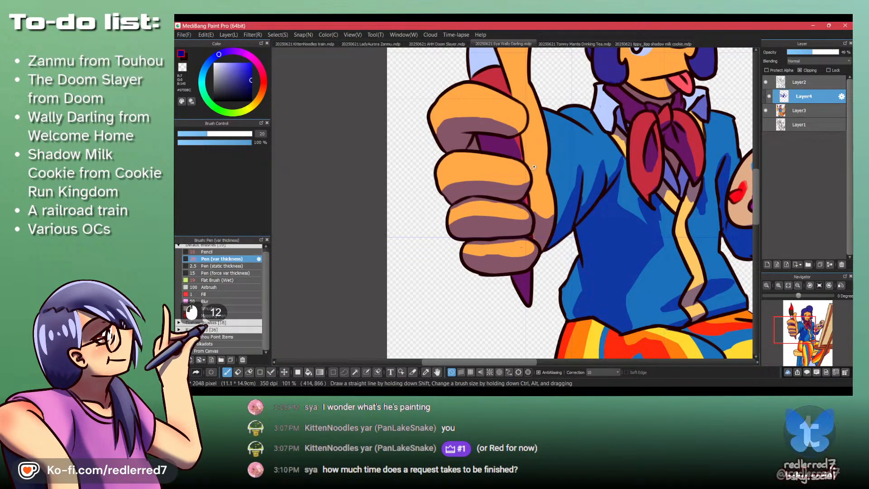
pyautogui.moveTo(532, 160); pyautogui.dragTo(529, 166)
pyautogui.hotkey('ctrl', 'z')
pyautogui.moveTo(524, 159)
pyautogui.mouseDown()
pyautogui.moveTo(539, 175)
pyautogui.moveTo(524, 177)
pyautogui.mouseUp()
# - Outline the shadow edge down the outer end of the stool's seat with the Pen brush
pyautogui.moveTo(584, 247)
pyautogui.mouseDown()
pyautogui.moveTo(537, 244)
pyautogui.moveTo(563, 244)
pyautogui.moveTo(531, 232)
pyautogui.mouseUp()
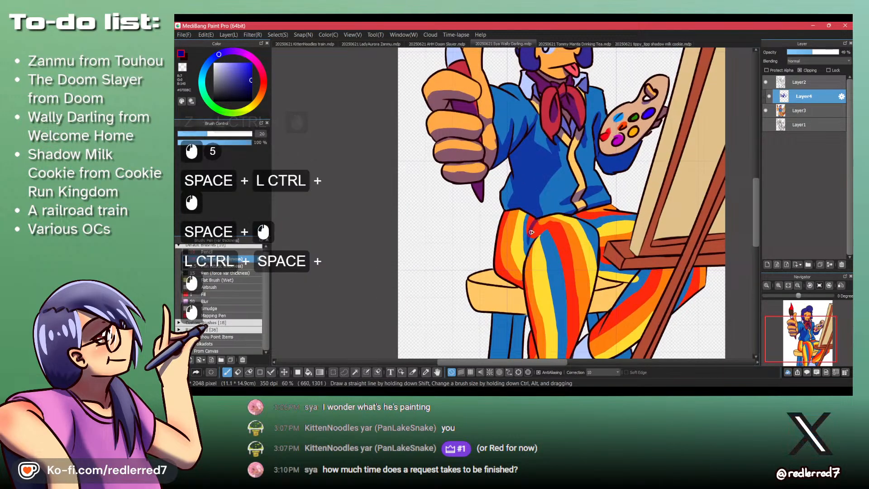
pyautogui.hotkey('ctrl', 'z')
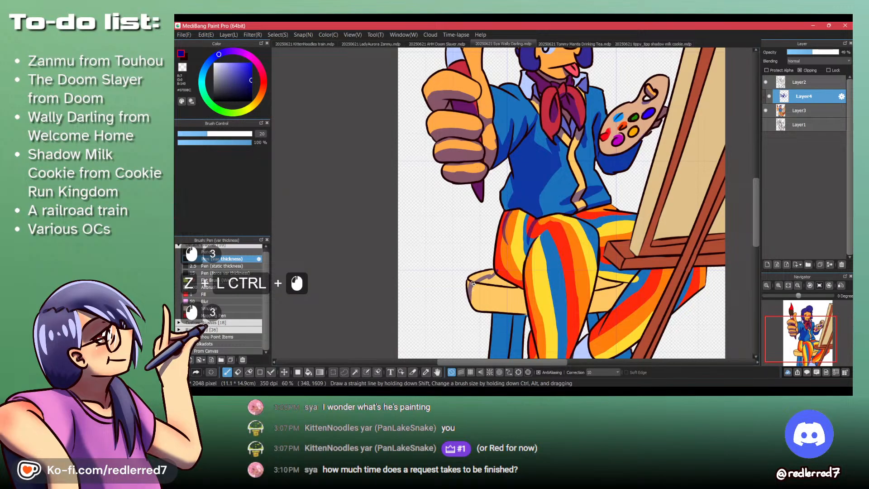
pyautogui.moveTo(473, 283); pyautogui.dragTo(473, 310)
pyautogui.hotkey('ctrl', 'z')
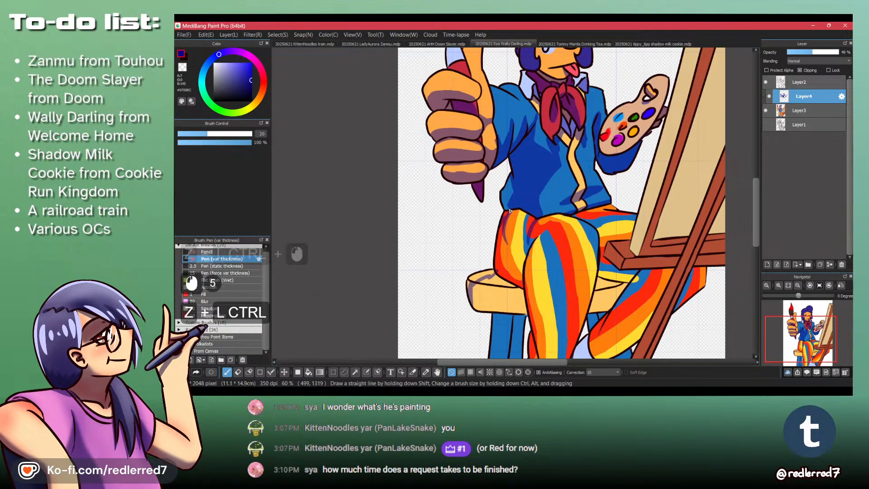
# - Outline the shadow on the thigh resting on the stool, including the crease beside the raised knee
pyautogui.moveTo(503, 219); pyautogui.dragTo(490, 263)
pyautogui.hotkey('ctrl', 'z')
pyautogui.hotkey('shift', 'z')
pyautogui.hotkey('shift', 'z')
pyautogui.moveTo(503, 229)
pyautogui.mouseDown()
pyautogui.moveTo(502, 241)
pyautogui.moveTo(534, 236)
pyautogui.mouseUp()
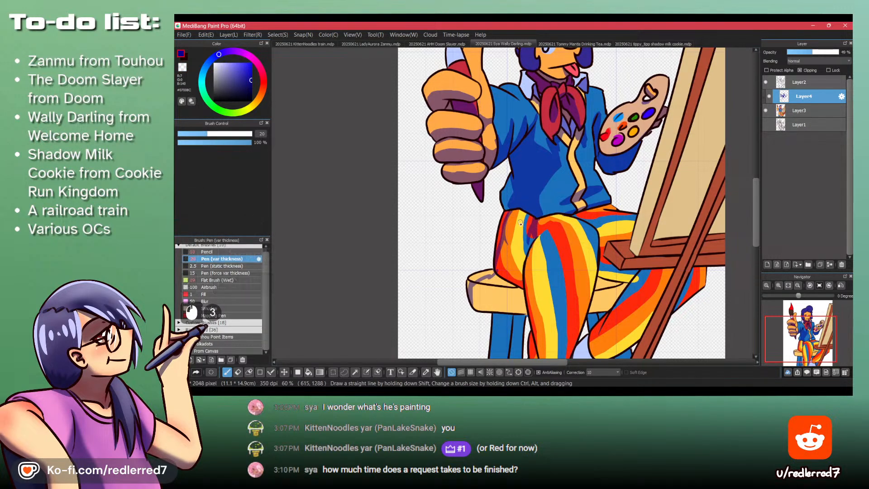
# - Bucket-fill the outlined thigh and the seat's side with shadow while Layer3 is hidden and clipping is off, and restore both settings
pyautogui.click(765, 110)
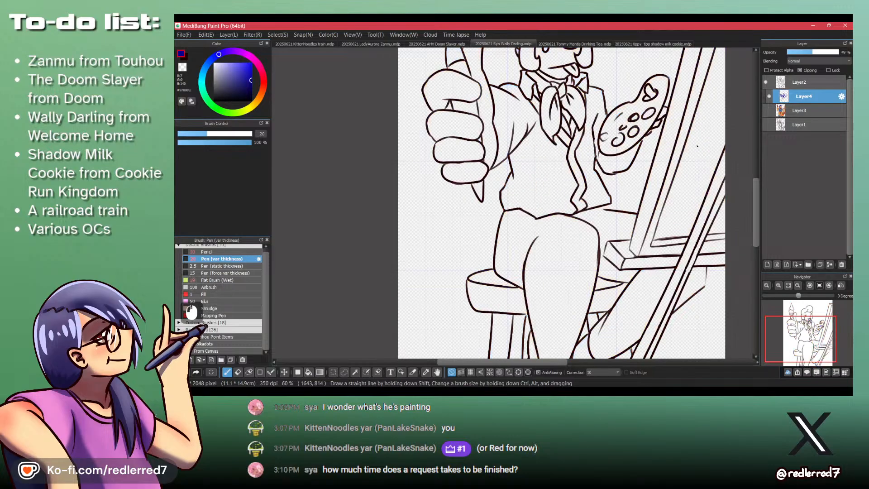
pyautogui.click(799, 70)
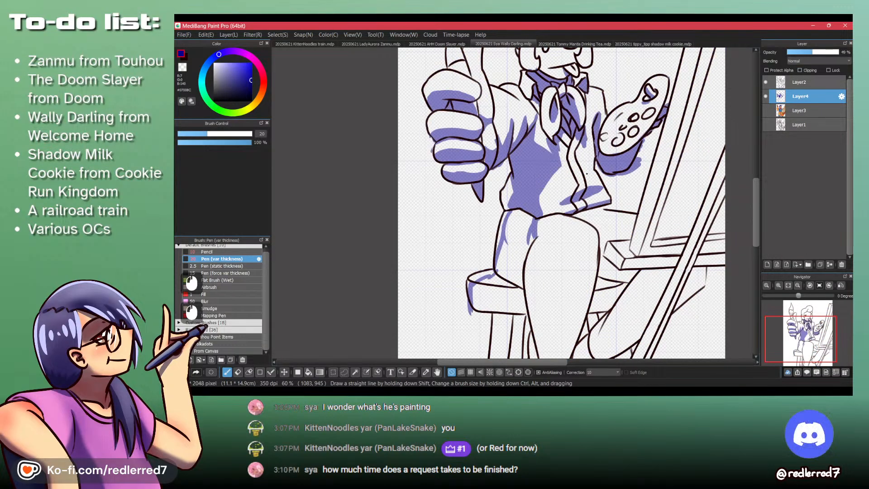
pyautogui.press('b')
pyautogui.click(515, 250)
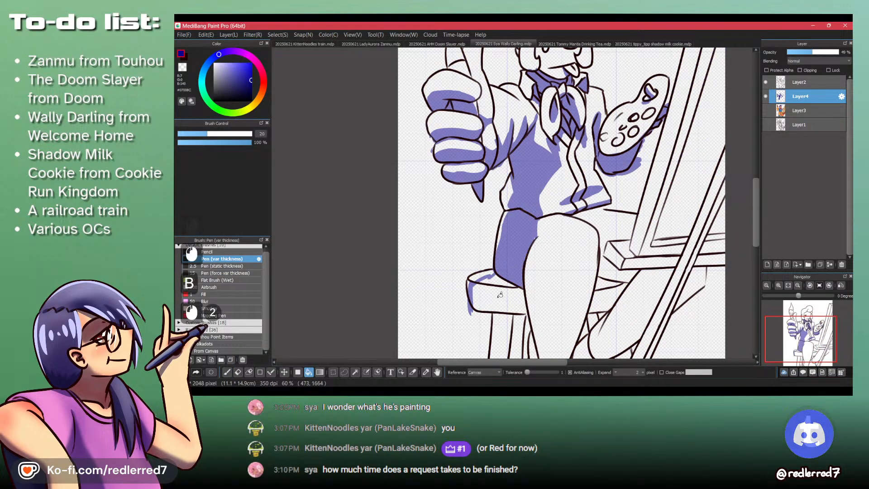
pyautogui.click(498, 298)
pyautogui.click(499, 275)
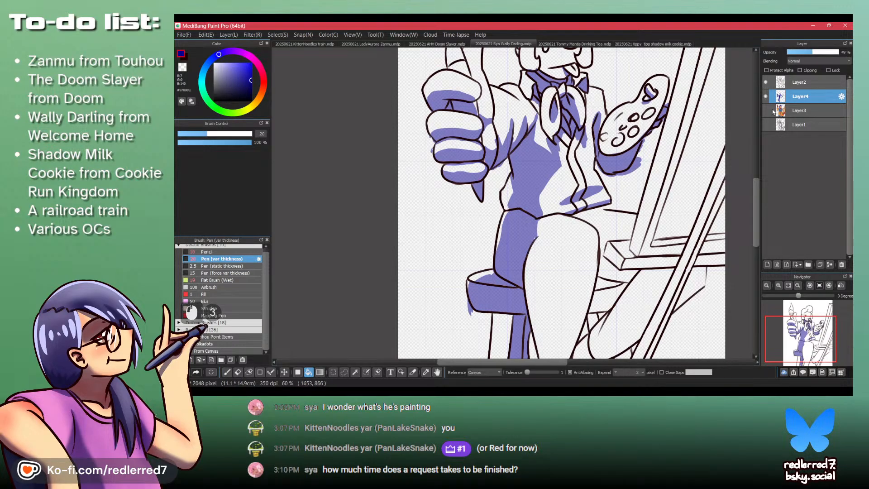
pyautogui.click(800, 71)
pyautogui.click(765, 111)
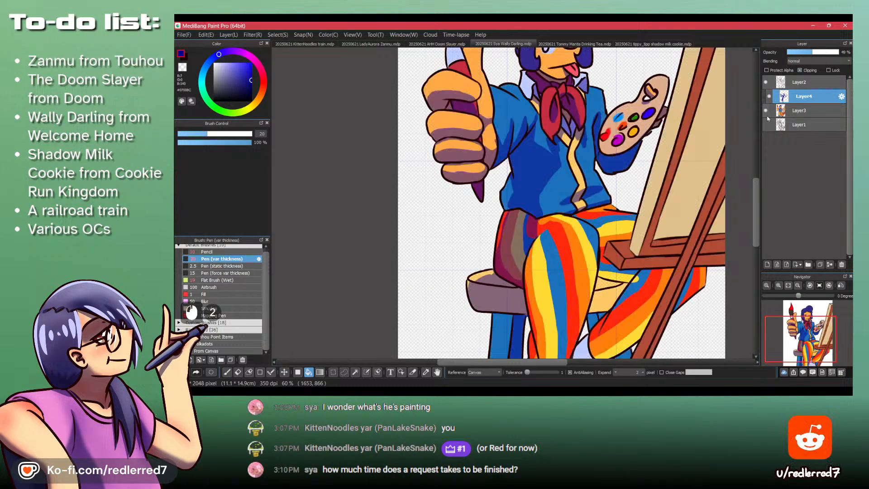
# - Bucket-fill the stool legs below the shaded end of the seat with shadow
pyautogui.moveTo(503, 325); pyautogui.dragTo(498, 233)
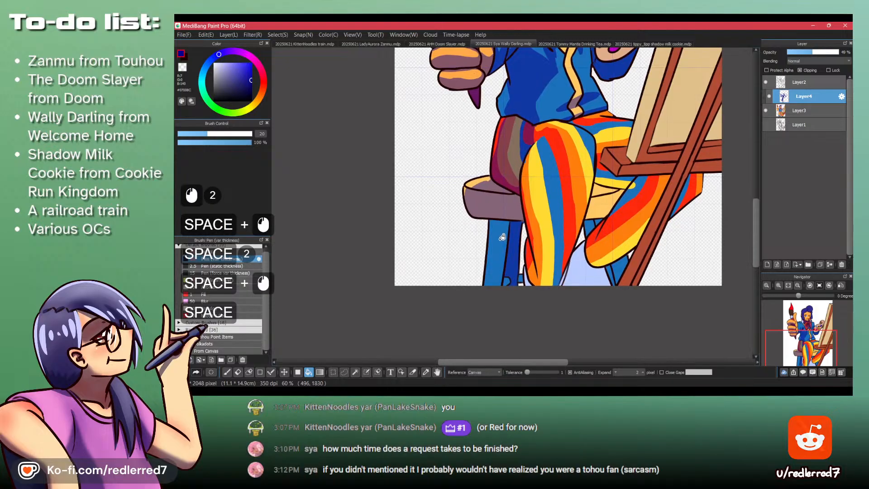
pyautogui.moveTo(509, 274); pyautogui.dragTo(430, 247)
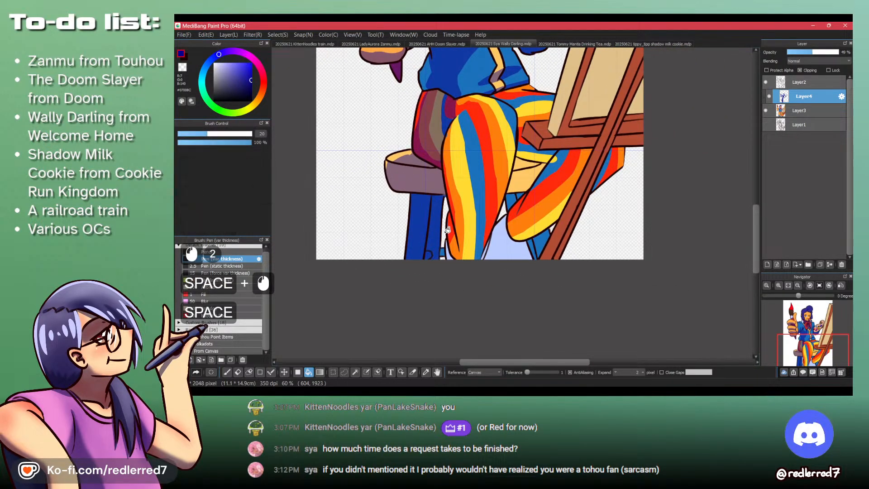
pyautogui.moveTo(446, 232); pyautogui.dragTo(498, 294)
pyautogui.click(486, 281)
pyautogui.moveTo(491, 232); pyautogui.dragTo(473, 235)
# - Fill the stool's far leg pieces and the seat section visible between the trouser legs with shadow
pyautogui.click(582, 184)
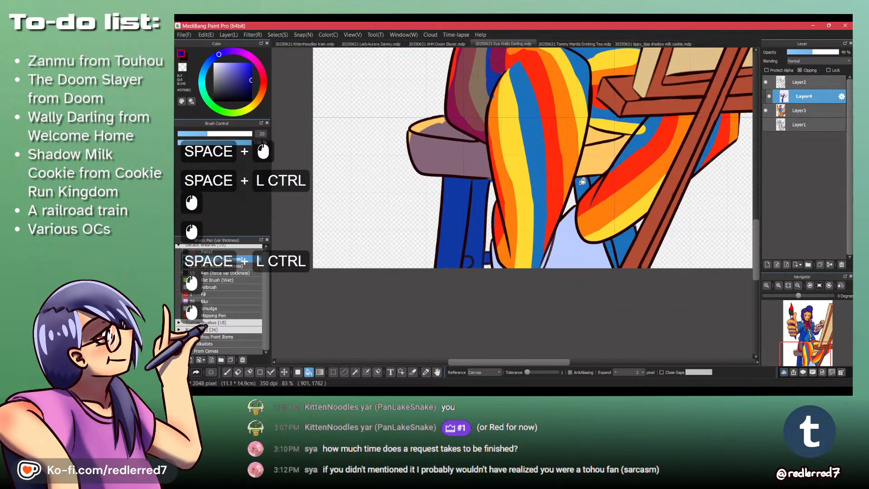
pyautogui.click(594, 179)
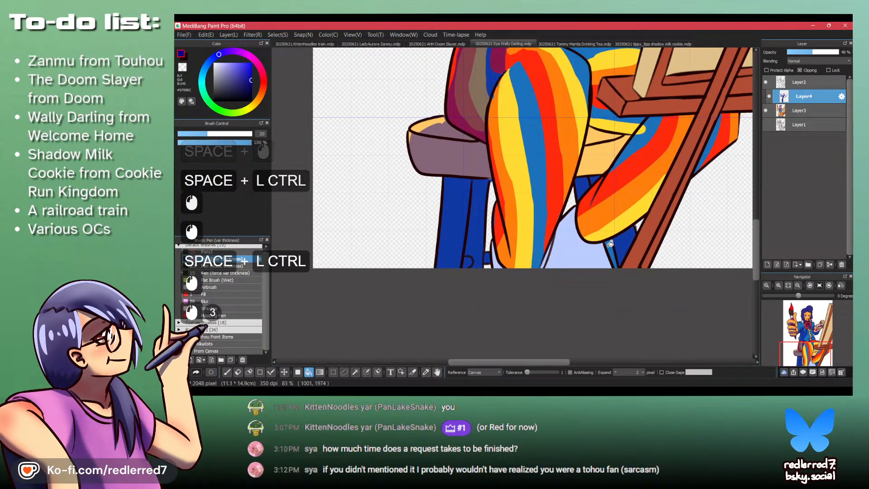
pyautogui.click(610, 245)
pyautogui.moveTo(591, 170); pyautogui.dragTo(578, 234)
pyautogui.click(587, 218)
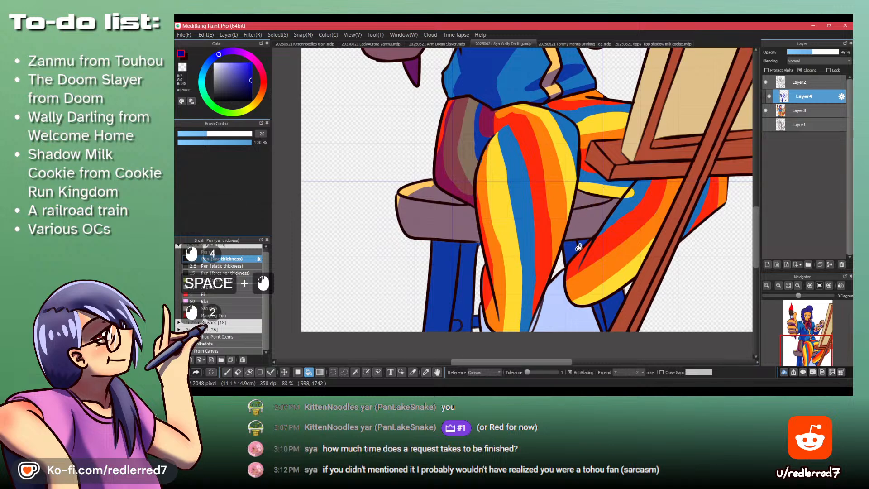
# - On Layer3, pick the trousers' blue and touch up the stripe beside the yellow one under the easel's tray
pyautogui.click(813, 114)
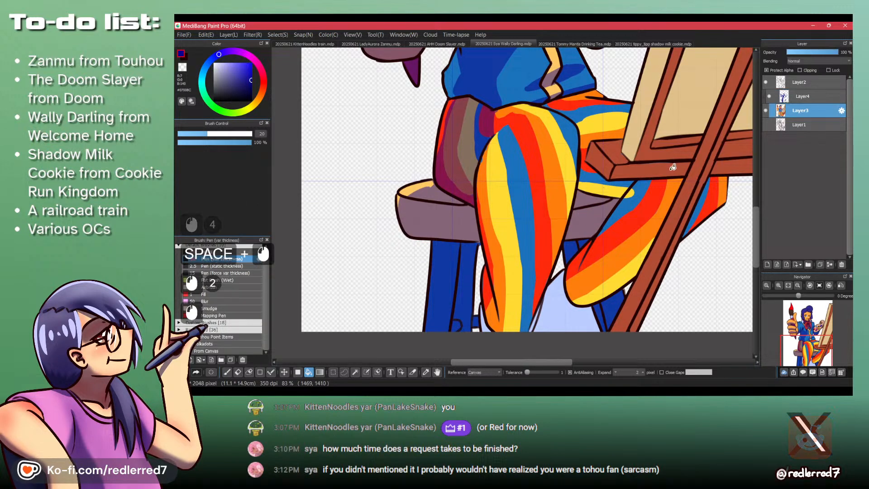
pyautogui.press('p')
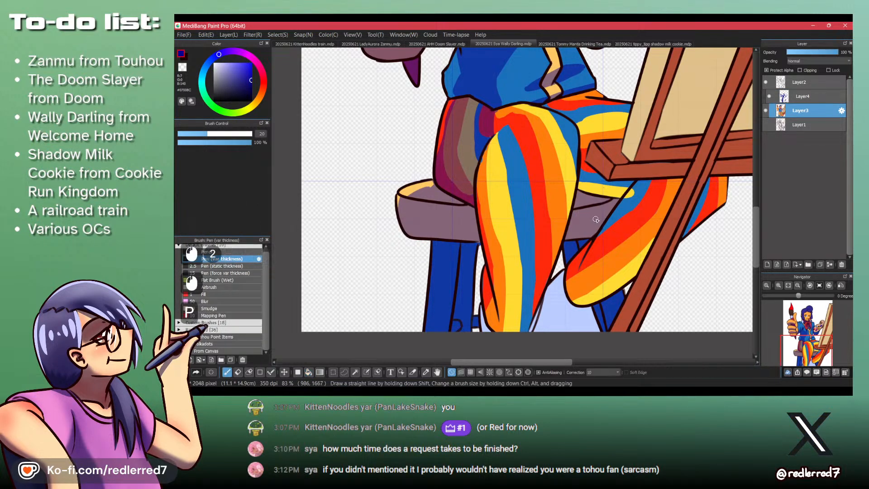
pyautogui.keyDown('alt'); pyautogui.click(627, 206); pyautogui.keyUp('alt')
pyautogui.moveTo(633, 187); pyautogui.dragTo(636, 187)
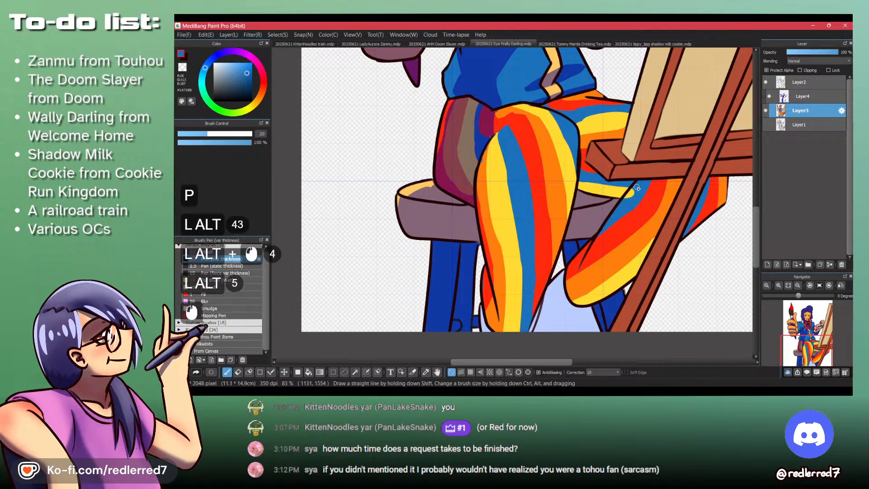
# - On Layer4, carve the outer corner of the stool's seat out of the shadow with transparent color
pyautogui.click(804, 95)
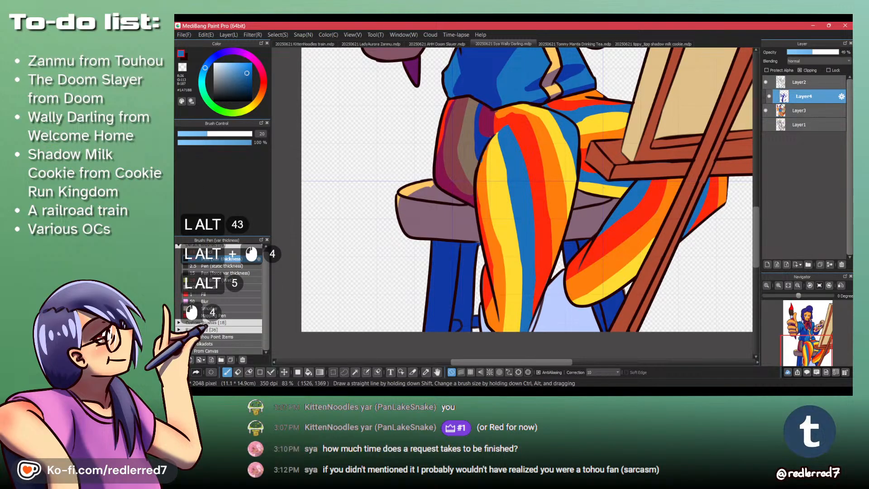
pyautogui.moveTo(416, 185); pyautogui.dragTo(420, 232)
pyautogui.hotkey('shift', 'z')
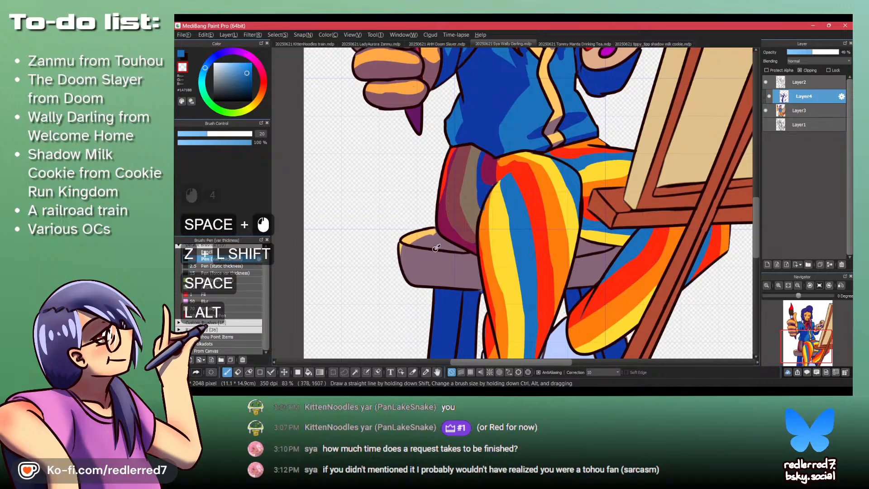
pyautogui.keyDown('alt'); pyautogui.click(437, 221); pyautogui.keyUp('alt')
pyautogui.hotkey('shift', 'z')
pyautogui.hotkey('shift', 'z')
pyautogui.moveTo(435, 228); pyautogui.dragTo(390, 261)
pyautogui.hotkey('ctrl', 'z')
pyautogui.hotkey('shift', 'z')
pyautogui.hotkey('ctrl', 'z')
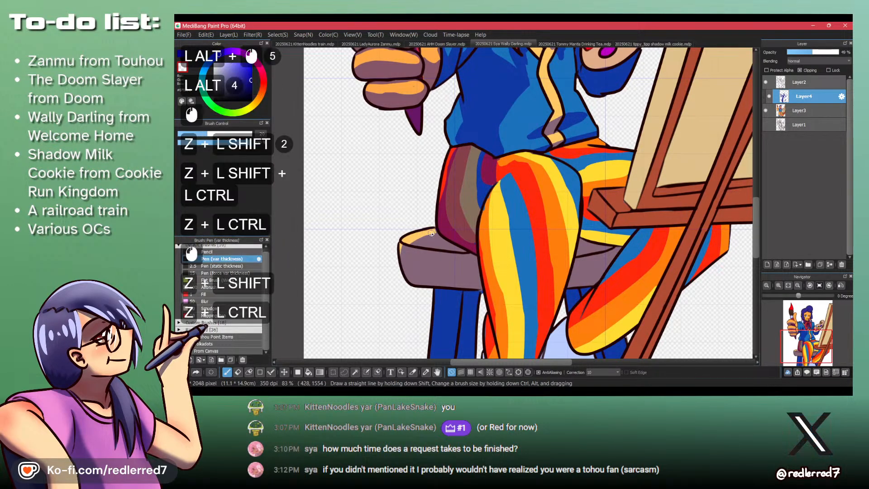
pyautogui.click(404, 248)
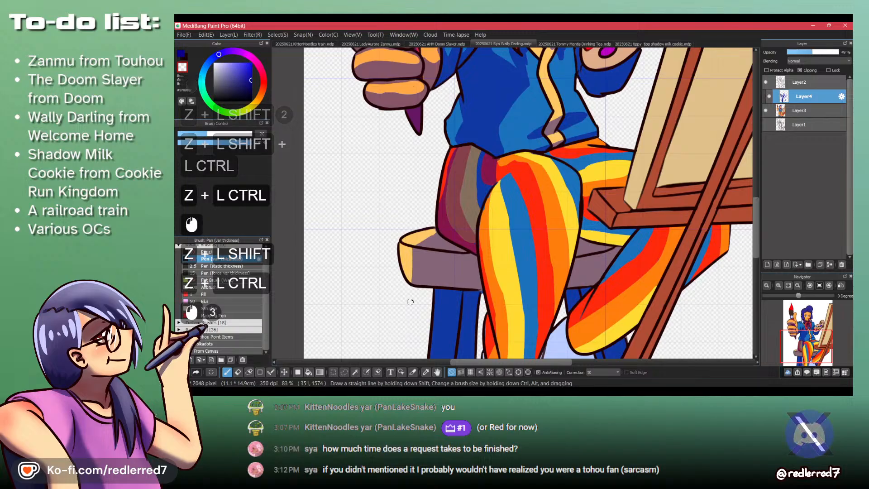
pyautogui.moveTo(414, 252); pyautogui.dragTo(533, 179)
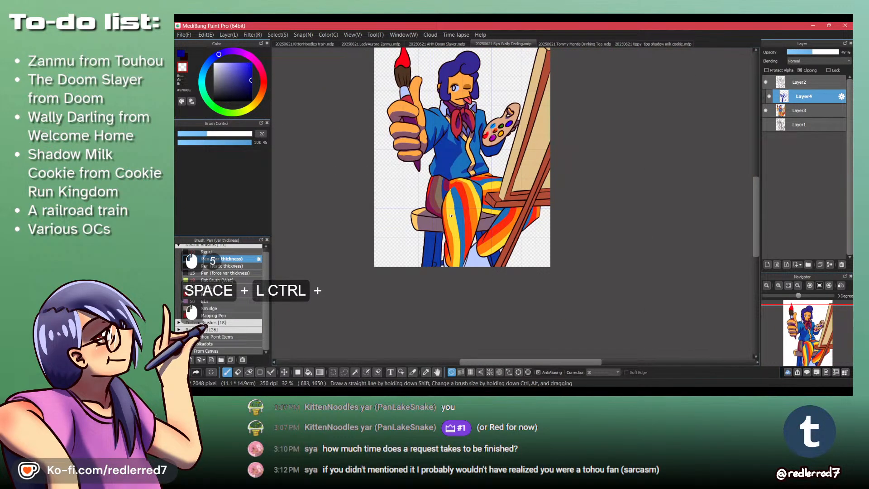
# - Draw the curved shadow edge across the front trouser leg below the knee and start the far leg's edge by the tray
pyautogui.moveTo(450, 216); pyautogui.dragTo(451, 189)
pyautogui.moveTo(530, 163); pyautogui.dragTo(475, 184)
pyautogui.hotkey('shift', 'z')
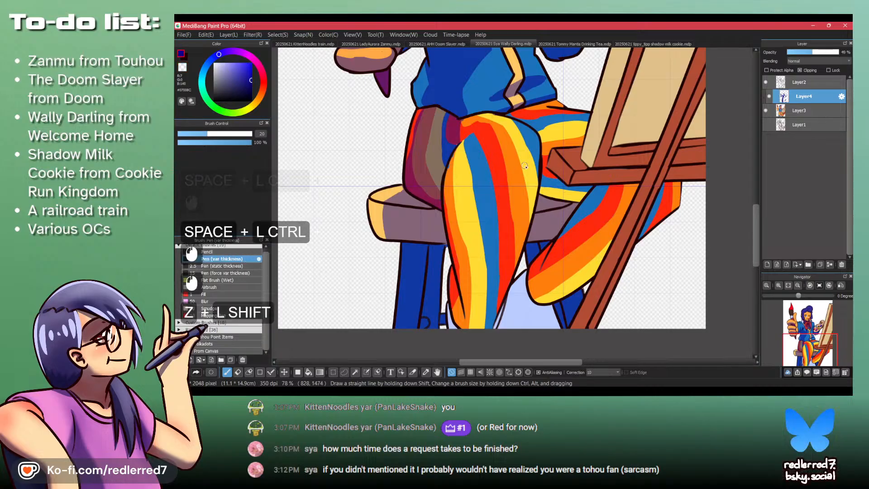
pyautogui.moveTo(529, 161)
pyautogui.mouseDown()
pyautogui.moveTo(479, 174)
pyautogui.moveTo(446, 202)
pyautogui.mouseUp()
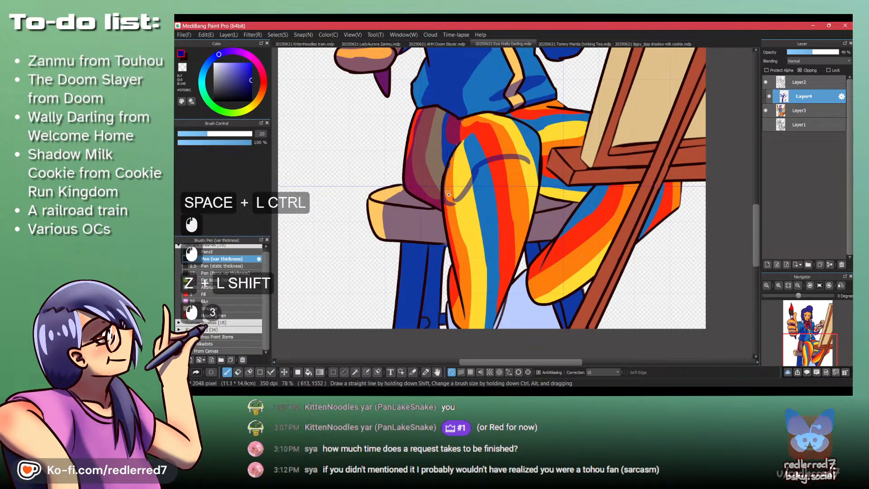
pyautogui.hotkey('ctrl', 'z')
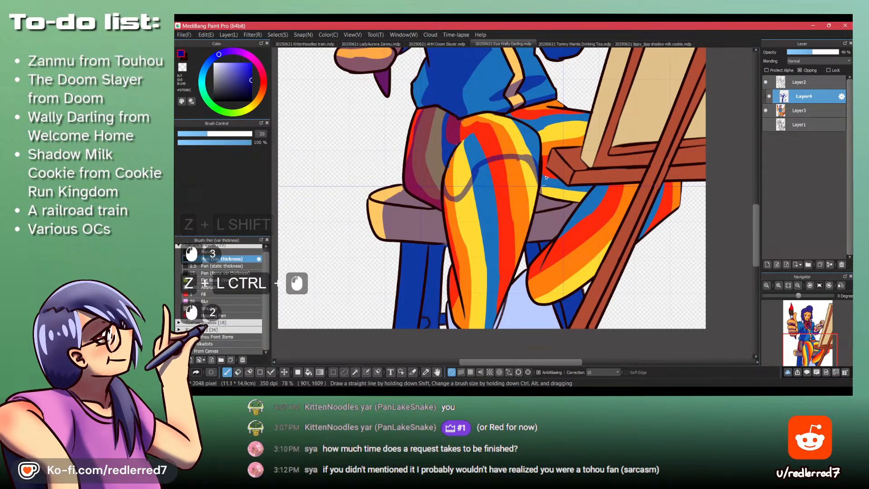
pyautogui.moveTo(538, 161); pyautogui.dragTo(545, 154)
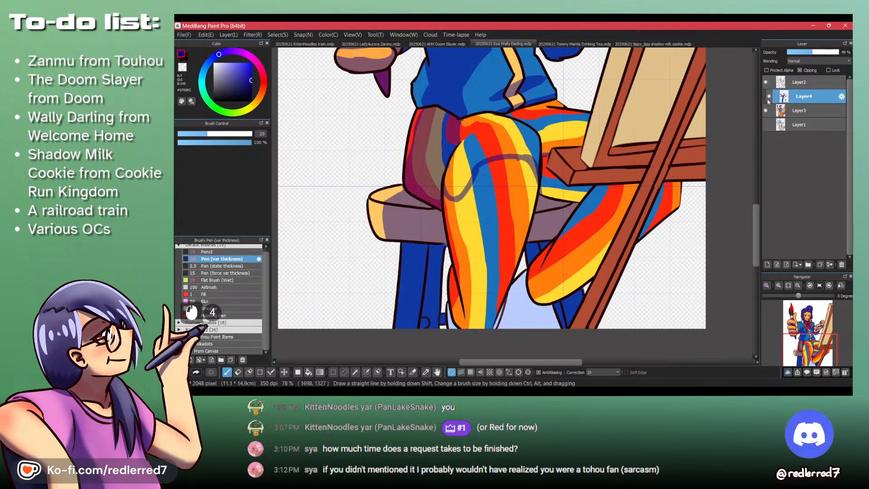
# - With Layer3 hidden and clipping off, bucket-fill the lower front leg, the far trouser leg and the sock with shadow
pyautogui.click(800, 71)
pyautogui.click(765, 111)
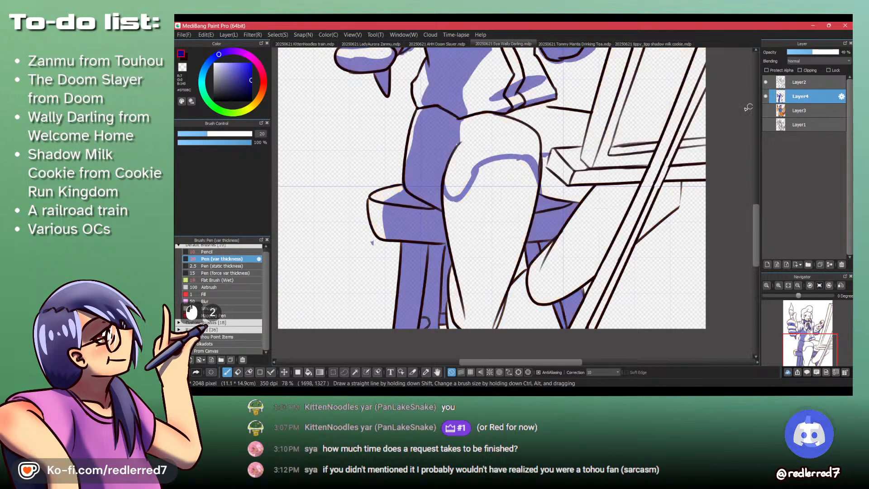
pyautogui.press('b')
pyautogui.click(480, 251)
pyautogui.click(583, 246)
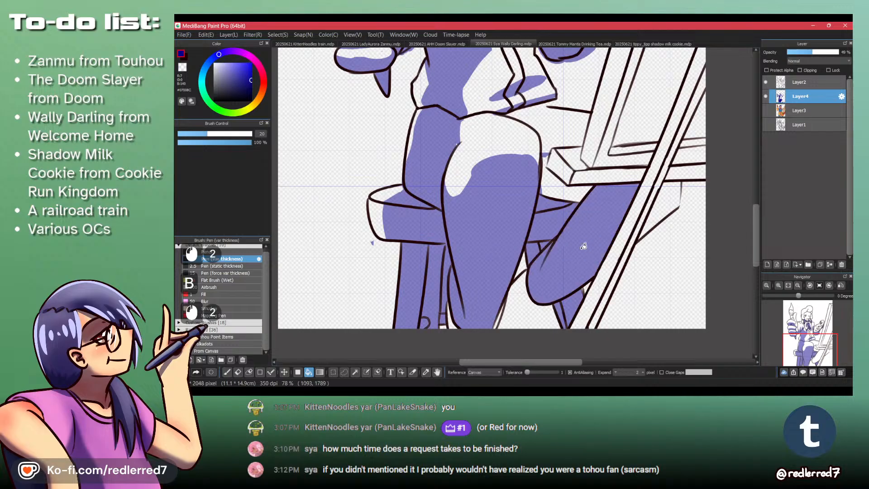
pyautogui.click(567, 192)
pyautogui.click(660, 213)
pyautogui.moveTo(522, 319); pyautogui.dragTo(528, 263)
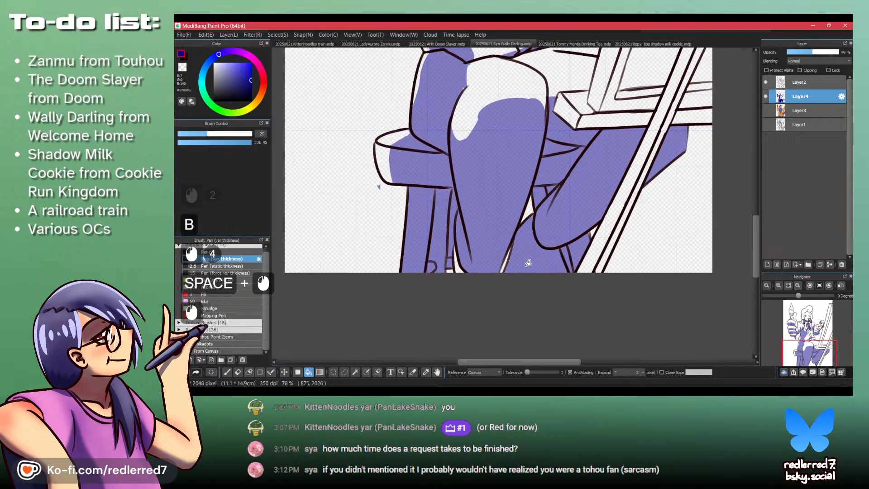
# - Show the base colors, cover the unshaded gaps between front leg and sock with filled rectangles, and clip Layer4 again
pyautogui.click(765, 82)
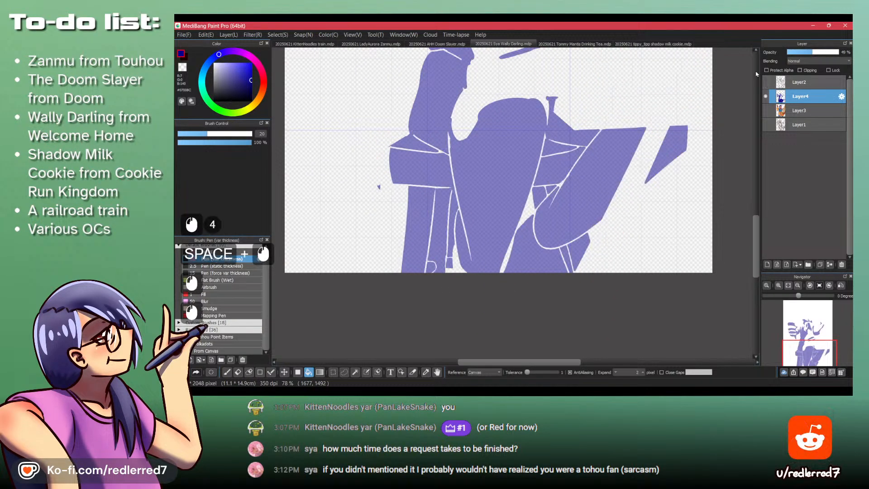
pyautogui.click(765, 82)
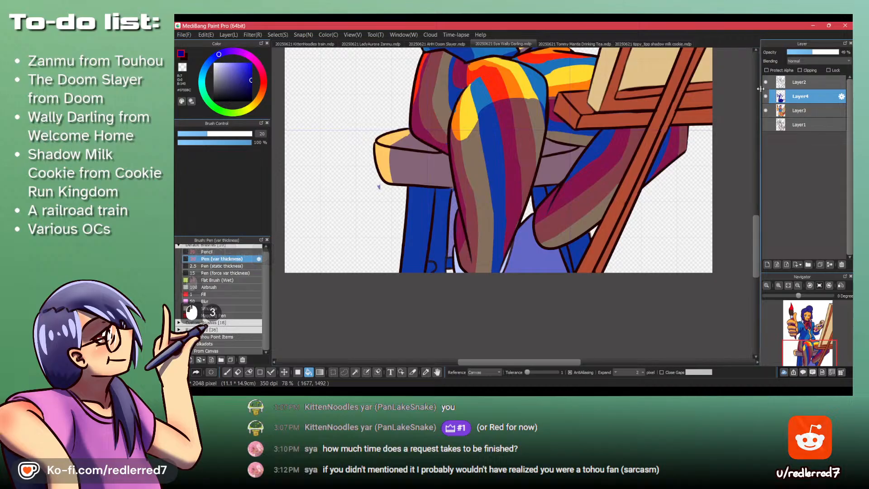
pyautogui.press('f')
pyautogui.click(767, 70)
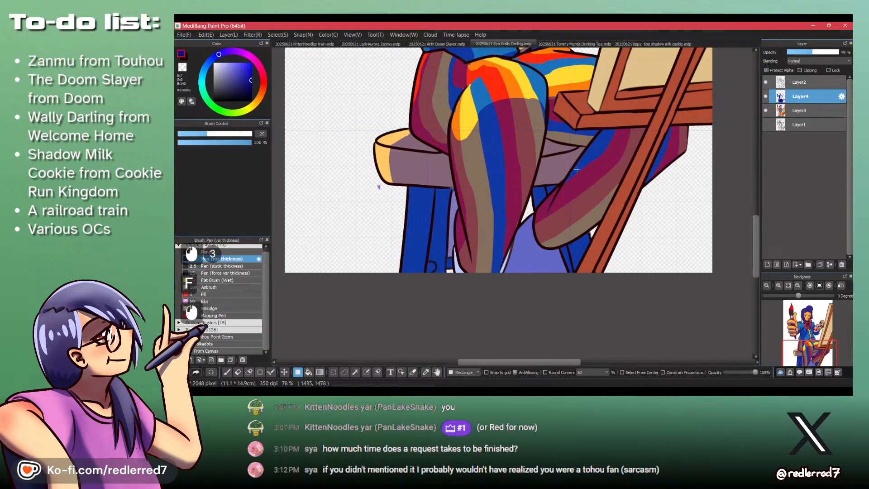
pyautogui.moveTo(485, 254); pyautogui.dragTo(487, 252)
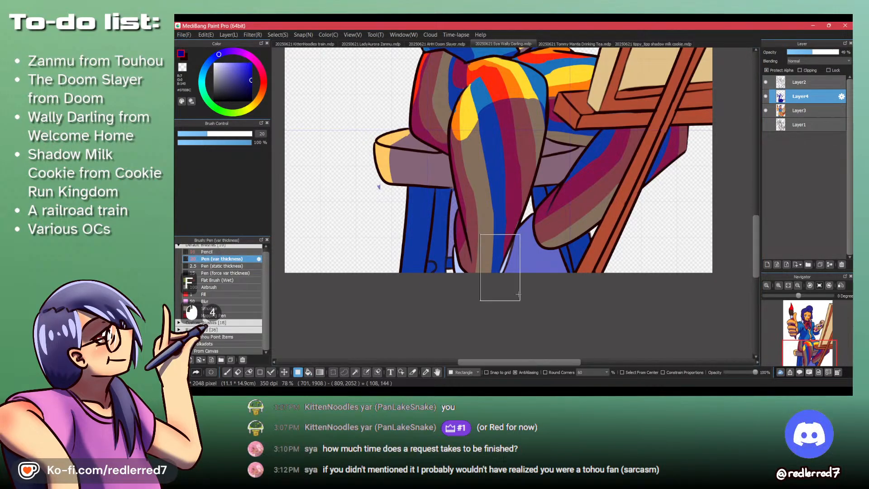
pyautogui.hotkey('shift', 'z')
pyautogui.hotkey('shift', 'z')
pyautogui.moveTo(490, 247); pyautogui.dragTo(500, 267)
pyautogui.moveTo(490, 210); pyautogui.dragTo(534, 274)
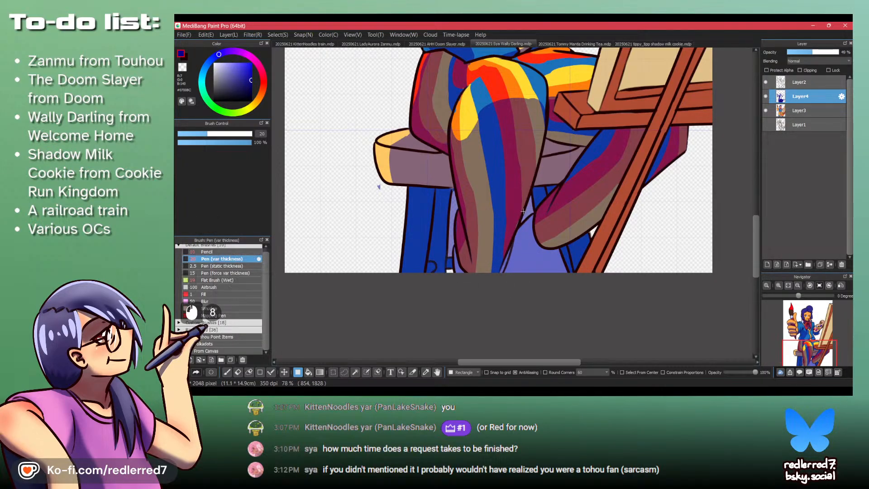
pyautogui.click(806, 71)
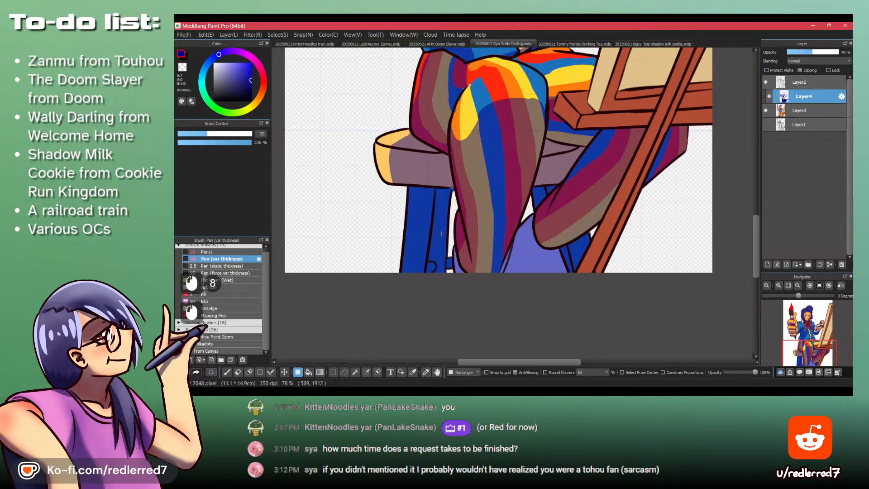
# - Bucket-fill the easel's canvas back, inner frame, ledge and diagonal struts with shadow
pyautogui.press('space')
pyautogui.moveTo(442, 227); pyautogui.dragTo(415, 309)
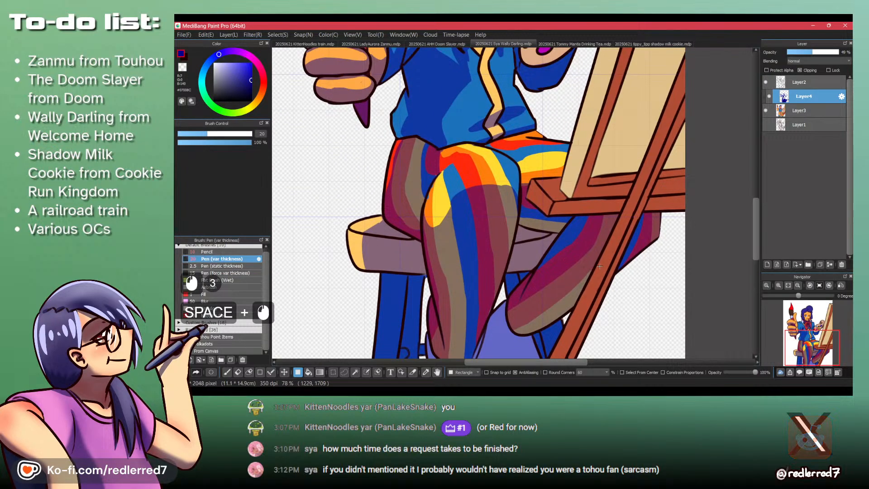
pyautogui.press('b')
pyautogui.click(609, 166)
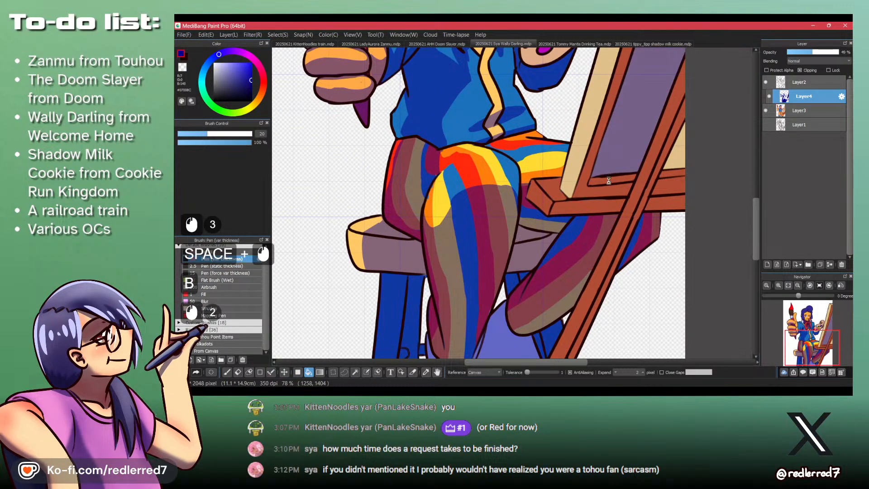
pyautogui.click(608, 181)
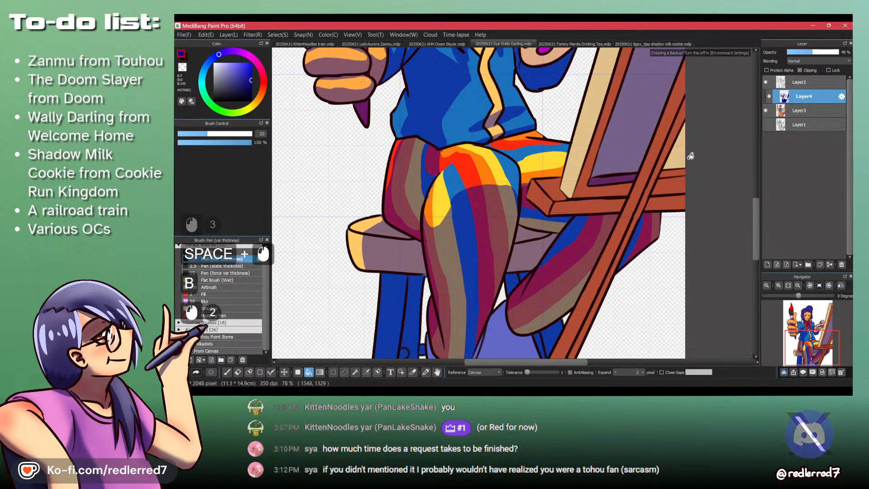
pyautogui.click(611, 185)
pyautogui.click(636, 194)
pyautogui.click(660, 199)
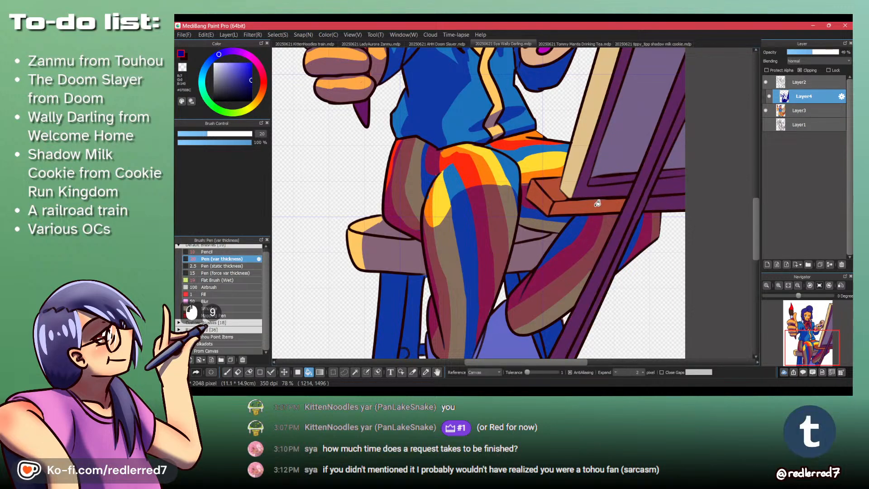
# - Fill the rest of the easel's wooden frame with shadow and bring the whole drawing into view
pyautogui.moveTo(589, 167); pyautogui.dragTo(567, 238)
pyautogui.moveTo(567, 238); pyautogui.dragTo(576, 201)
pyautogui.click(554, 234)
pyautogui.moveTo(603, 272); pyautogui.dragTo(585, 257)
pyautogui.press('space')
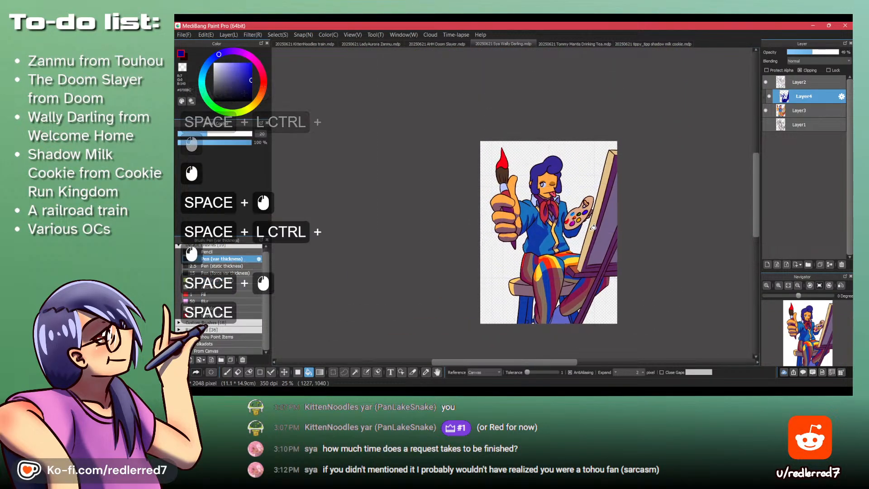
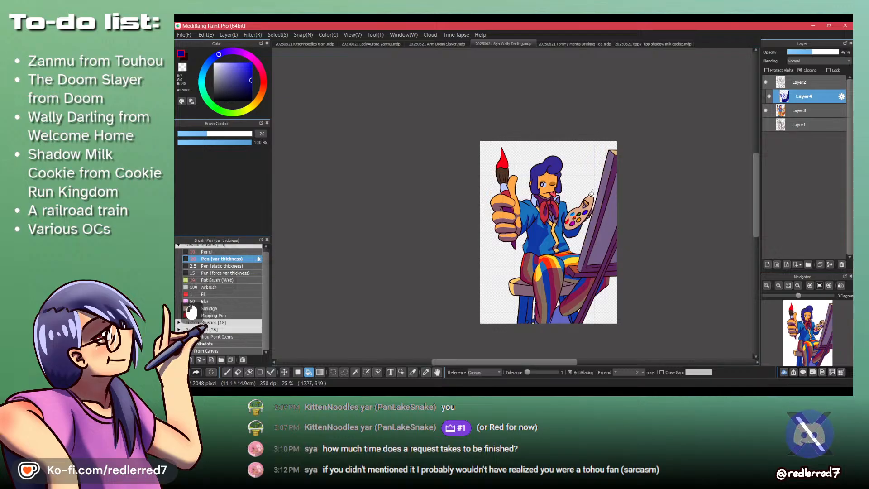
# - Undo the last shadow fills on the easel's side and touch up the shadow gap along its lower ledge with the Pen
pyautogui.hotkey('ctrl', 'z')
pyautogui.hotkey('ctrl', 'z')
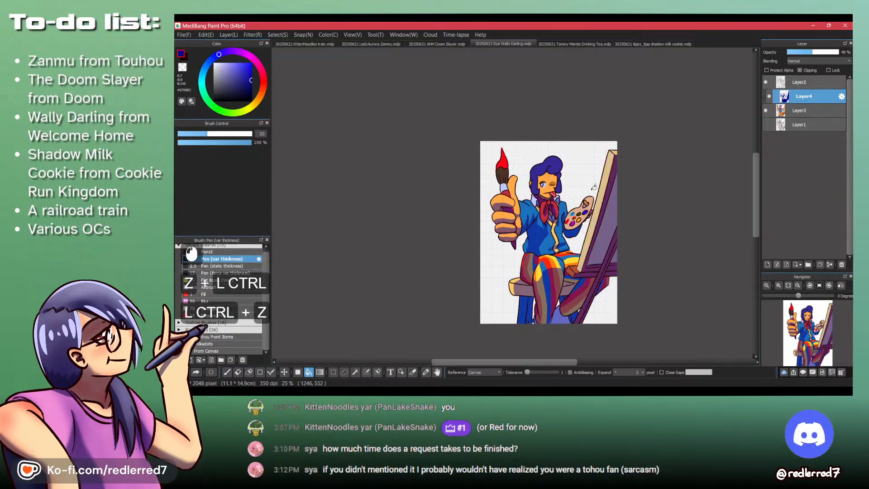
pyautogui.moveTo(594, 277); pyautogui.dragTo(592, 204)
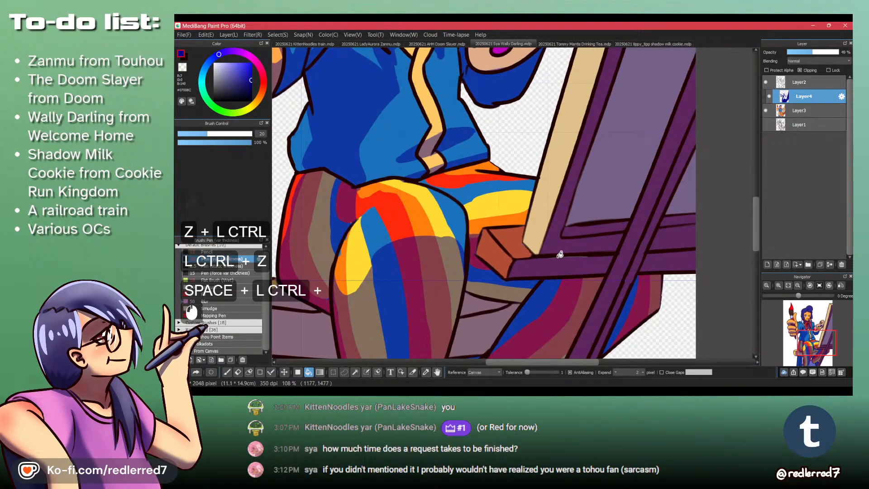
pyautogui.press('p')
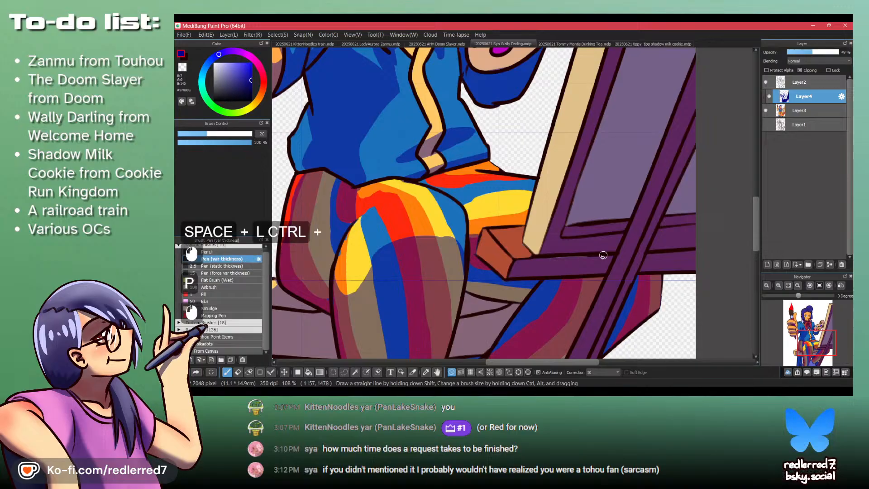
pyautogui.scroll(-5, 558, 253)
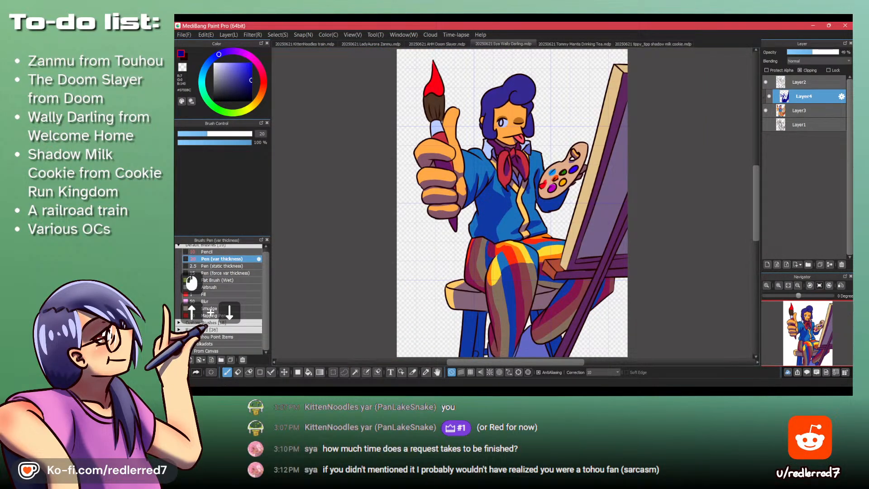
# - Check the Wally Darling wiki reference, and on Layer3 paint the open eye's pupil in dark navy
pyautogui.hotkey('alt', 'Tab')
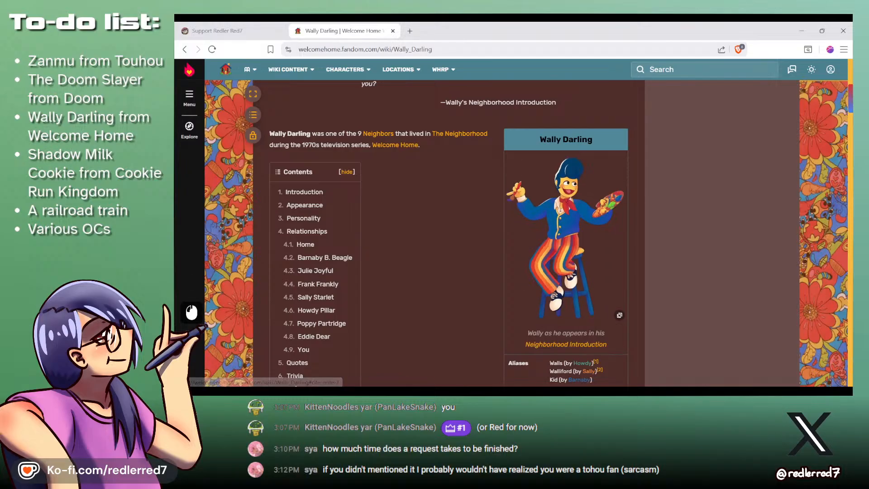
pyautogui.hotkey('alt', 'Tab')
pyautogui.scroll(5, 467, 124)
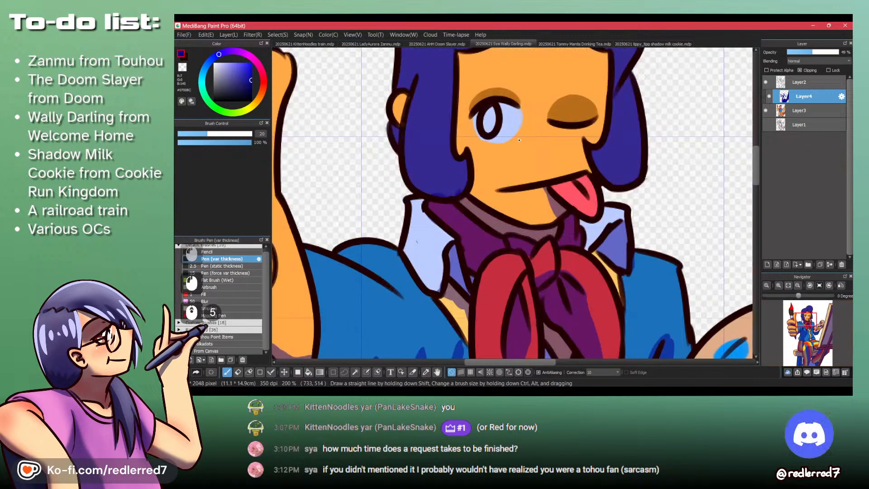
pyautogui.click(252, 91)
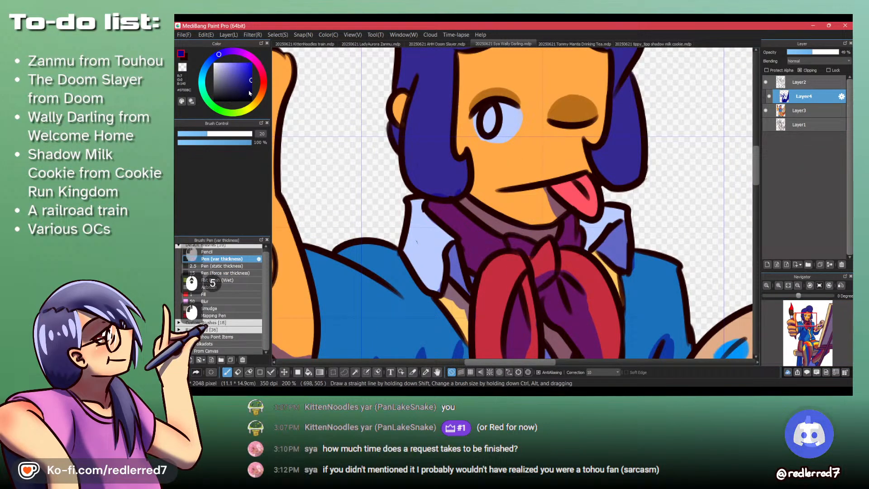
pyautogui.click(788, 113)
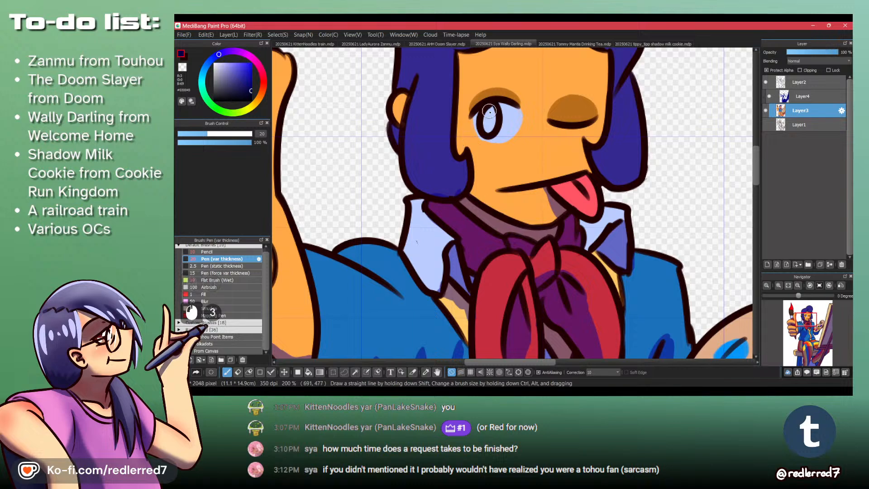
pyautogui.moveTo(497, 93); pyautogui.dragTo(513, 211)
# - Check the shoe reference, draw a dark navy dividing curve across the character's shoe, and fill its lower part in the same colour
pyautogui.moveTo(525, 267); pyautogui.dragTo(527, 217)
pyautogui.moveTo(536, 258); pyautogui.dragTo(525, 203)
pyautogui.moveTo(524, 201); pyautogui.dragTo(531, 183)
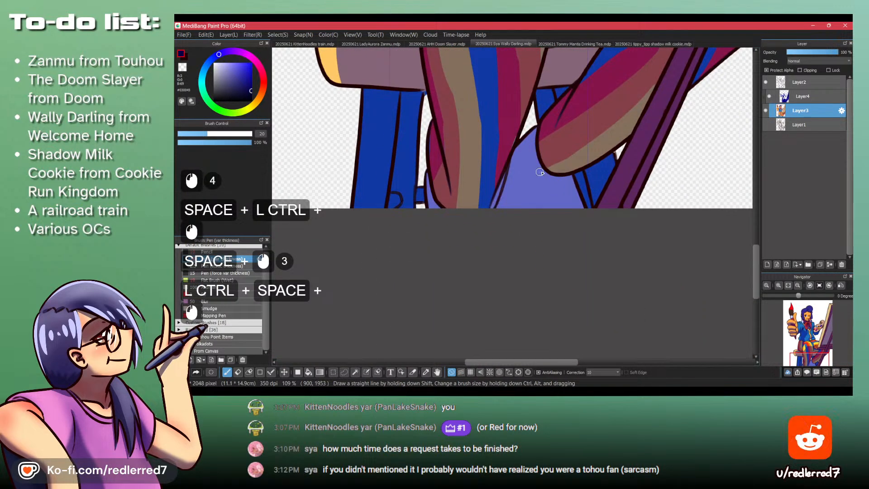
pyautogui.hotkey('alt', 'Tab')
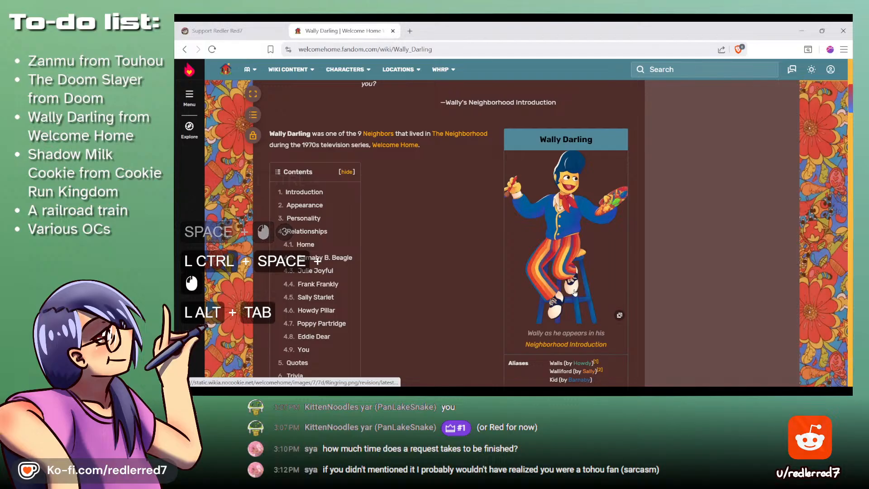
pyautogui.hotkey('alt', 'Tab')
pyautogui.moveTo(537, 165); pyautogui.dragTo(502, 209)
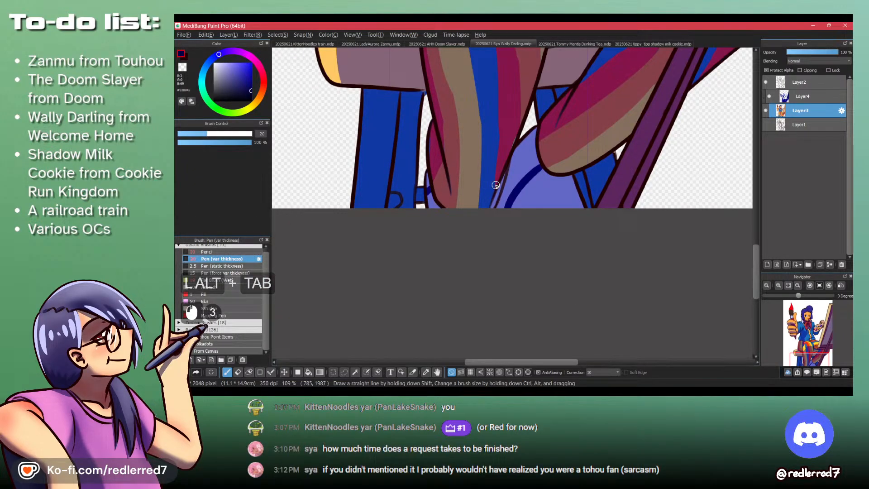
pyautogui.hotkey('ctrl', 'z')
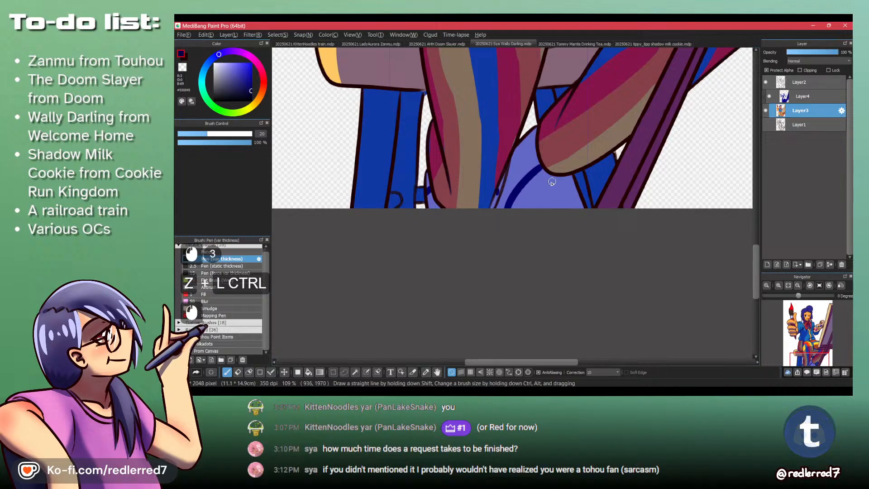
pyautogui.press('b')
pyautogui.click(540, 194)
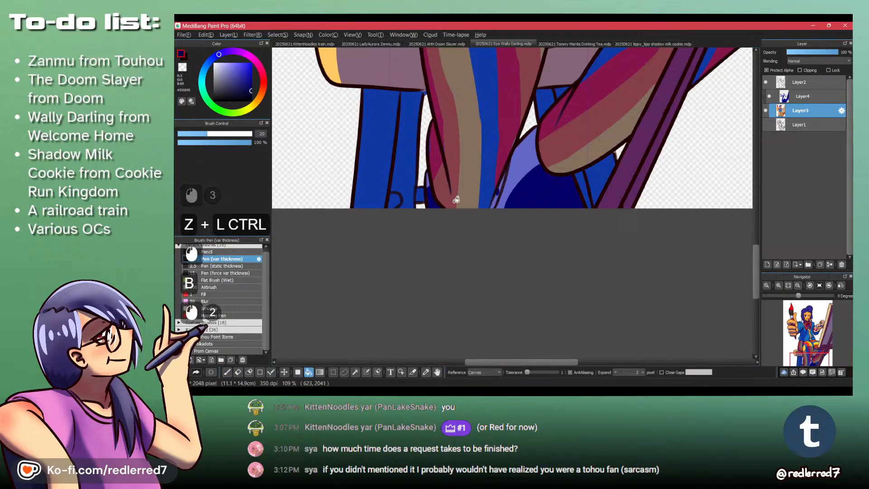
pyautogui.click(495, 201)
pyautogui.scroll(-4, 488, 161)
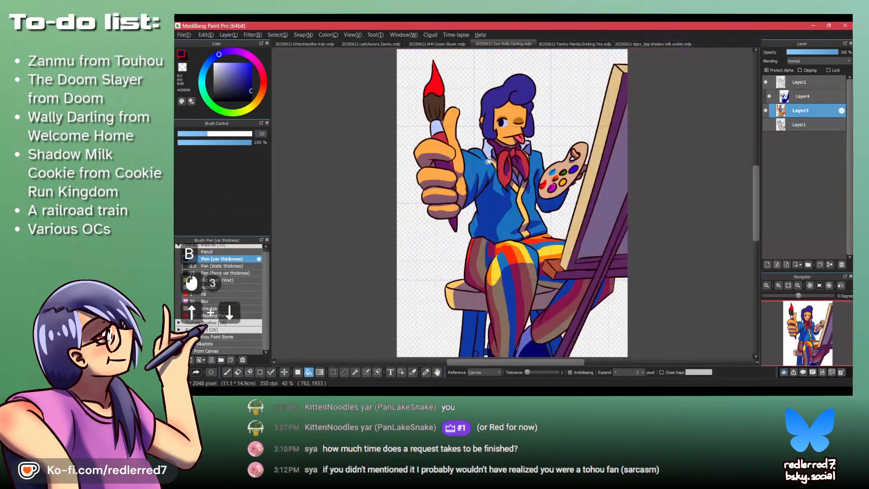
# - Try to draw a white shoelace loop on the dark navy part of the shoe
pyautogui.moveTo(538, 349); pyautogui.dragTo(468, 181)
pyautogui.press('p')
pyautogui.keyDown('alt'); pyautogui.click(443, 190); pyautogui.keyUp('alt')
pyautogui.keyDown('alt'); pyautogui.click(444, 190); pyautogui.keyUp('alt')
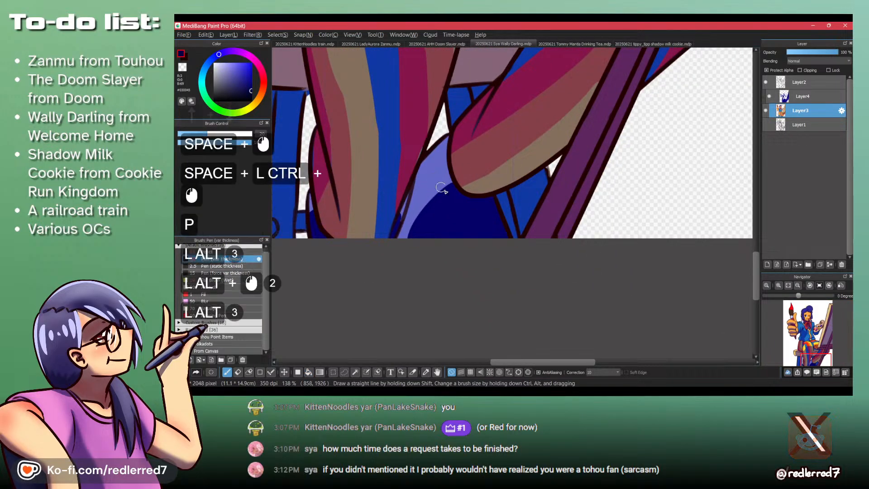
pyautogui.keyDown('alt'); pyautogui.click(470, 204); pyautogui.keyUp('alt')
pyautogui.hotkey('alt', 'shift', 'z')
pyautogui.keyDown('alt'); pyautogui.click(474, 211); pyautogui.keyUp('alt')
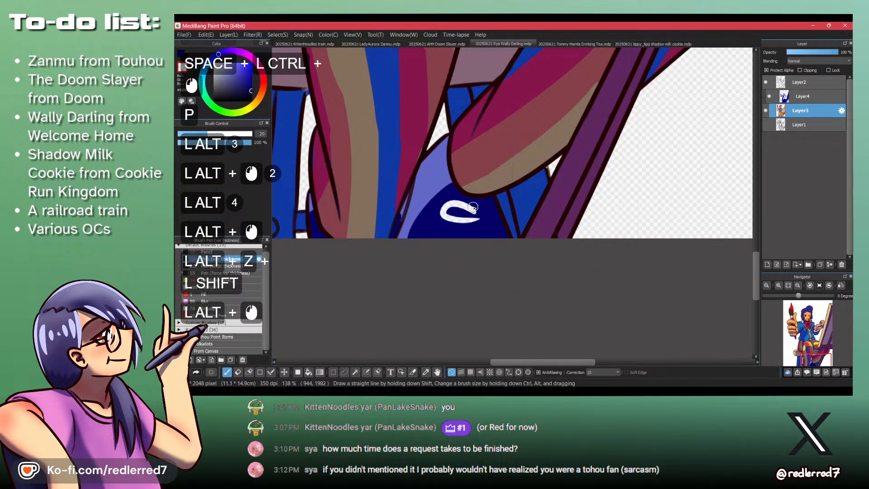
pyautogui.hotkey('alt', 'shift', 'z')
pyautogui.hotkey('ctrl', 'alt', 'z')
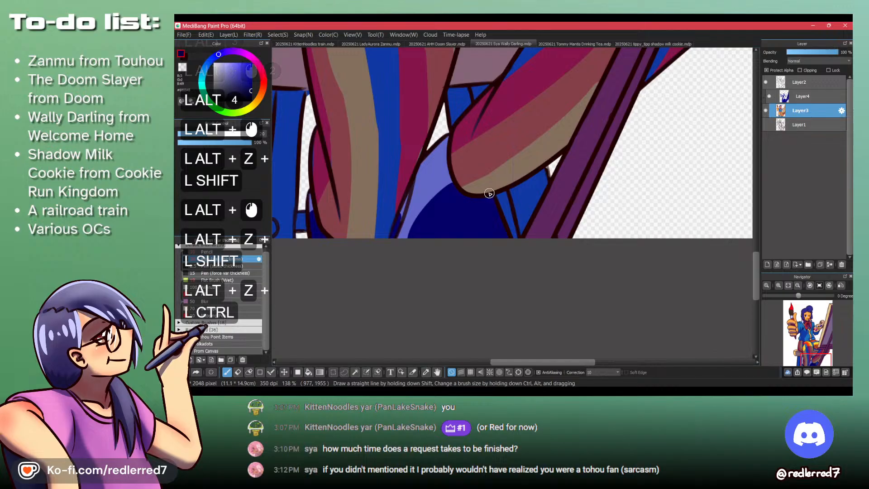
pyautogui.hotkey('alt', 'shift', 'z')
pyautogui.hotkey('alt', 'shift', 'z')
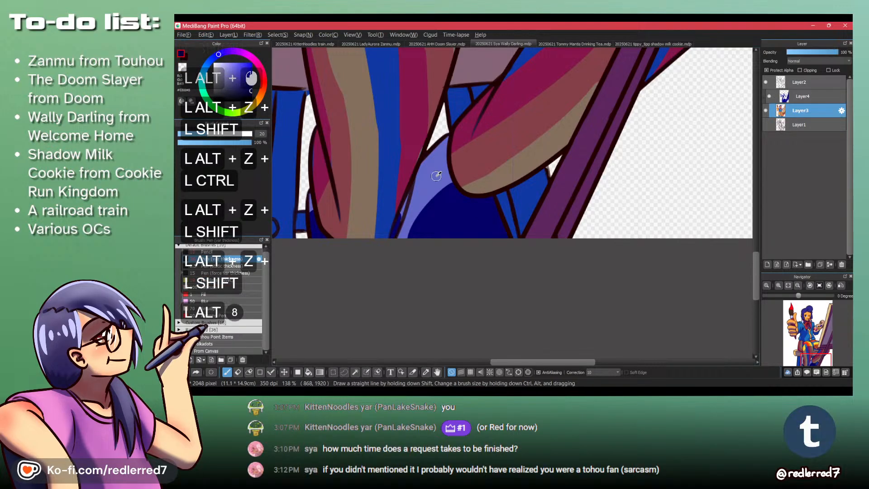
# - Draw a shoelace bow and laces on the shoe in its sampled light lavender colour, and save the file
pyautogui.keyDown('alt'); pyautogui.click(436, 176); pyautogui.keyUp('alt')
pyautogui.moveTo(468, 210)
pyautogui.mouseDown()
pyautogui.moveTo(452, 225)
pyautogui.moveTo(475, 212)
pyautogui.moveTo(456, 205)
pyautogui.moveTo(479, 210)
pyautogui.moveTo(472, 231)
pyautogui.moveTo(493, 233)
pyautogui.mouseUp()
pyautogui.hotkey('ctrl', 'z')
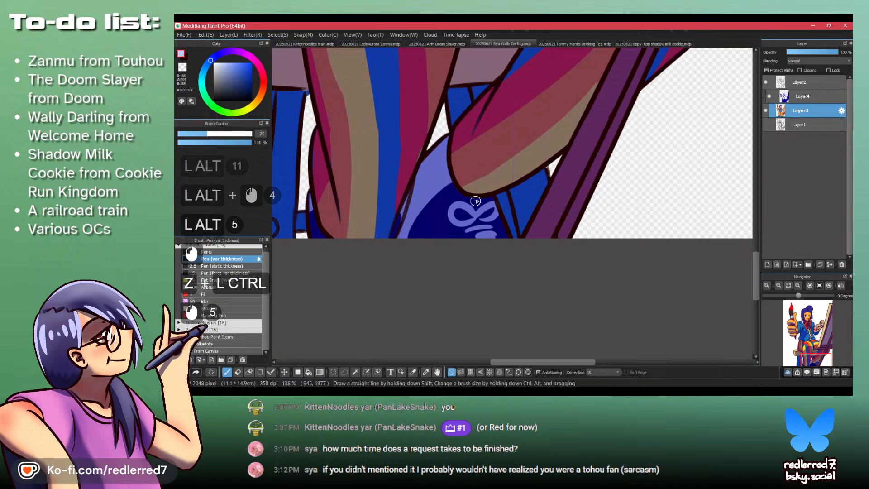
pyautogui.scroll(-5, 463, 136)
pyautogui.press('ctrl')
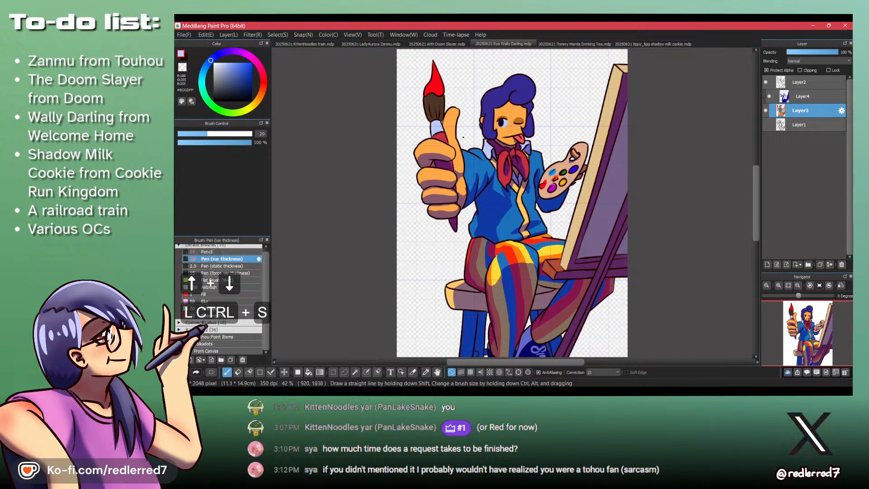
# - On Layer4, sample the dark blue shadow colour and paint shadows inside the hair curl and beneath it across the forehead
pyautogui.click(797, 98)
pyautogui.moveTo(505, 91); pyautogui.dragTo(497, 186)
pyautogui.moveTo(457, 181); pyautogui.dragTo(499, 159)
pyautogui.hotkey('shift', 'z')
pyautogui.hotkey('shift', 'z')
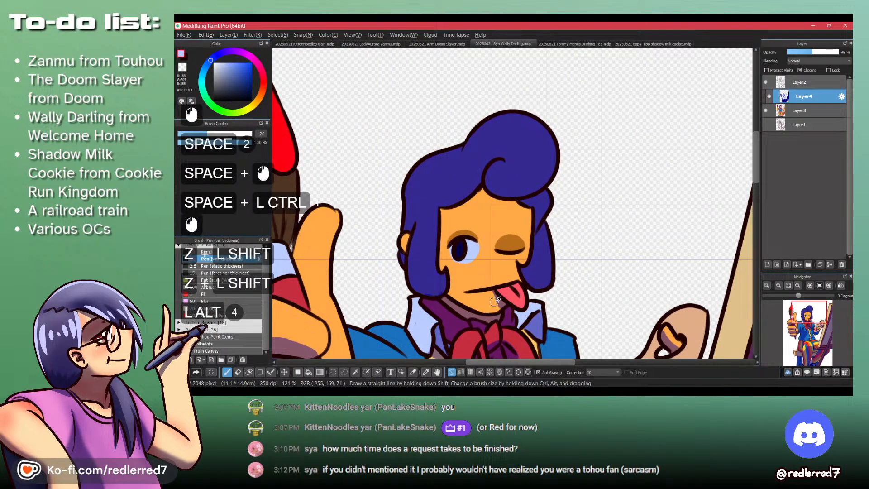
pyautogui.keyDown('alt'); pyautogui.click(473, 202); pyautogui.keyUp('alt')
pyautogui.press('p')
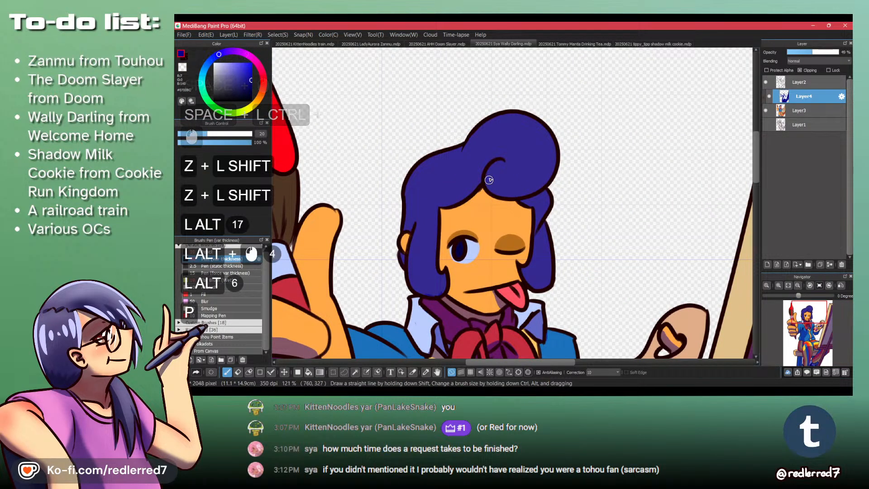
pyautogui.moveTo(510, 163)
pyautogui.mouseDown()
pyautogui.moveTo(487, 168)
pyautogui.moveTo(458, 200)
pyautogui.moveTo(511, 200)
pyautogui.mouseUp()
pyautogui.moveTo(482, 177)
pyautogui.mouseDown()
pyautogui.moveTo(485, 187)
pyautogui.moveTo(544, 187)
pyautogui.moveTo(498, 195)
pyautogui.mouseUp()
pyautogui.moveTo(498, 195)
pyautogui.mouseDown()
pyautogui.moveTo(540, 187)
pyautogui.moveTo(534, 227)
pyautogui.mouseUp()
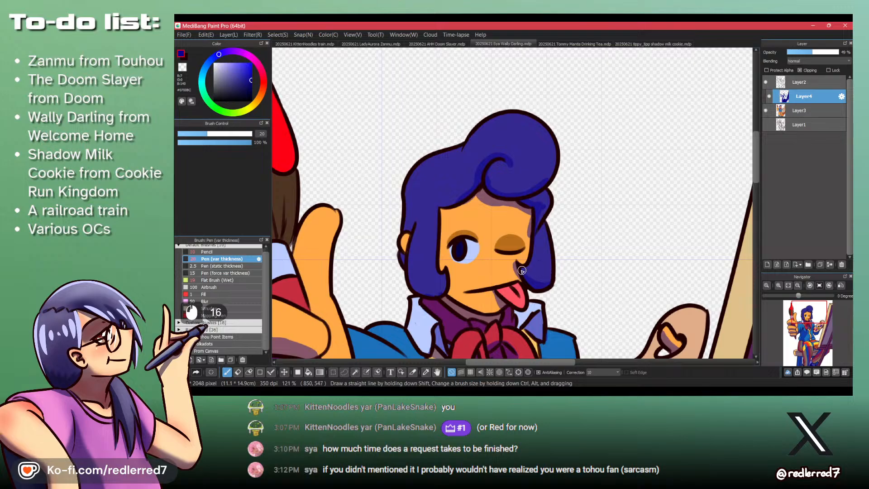
# - Paint shadows along the lower side locks, behind the ear and along the fringe, undoing stray strokes
pyautogui.hotkey('ctrl', 'z')
pyautogui.moveTo(540, 269); pyautogui.dragTo(552, 263)
pyautogui.moveTo(446, 270); pyautogui.dragTo(415, 290)
pyautogui.hotkey('ctrl', 'z')
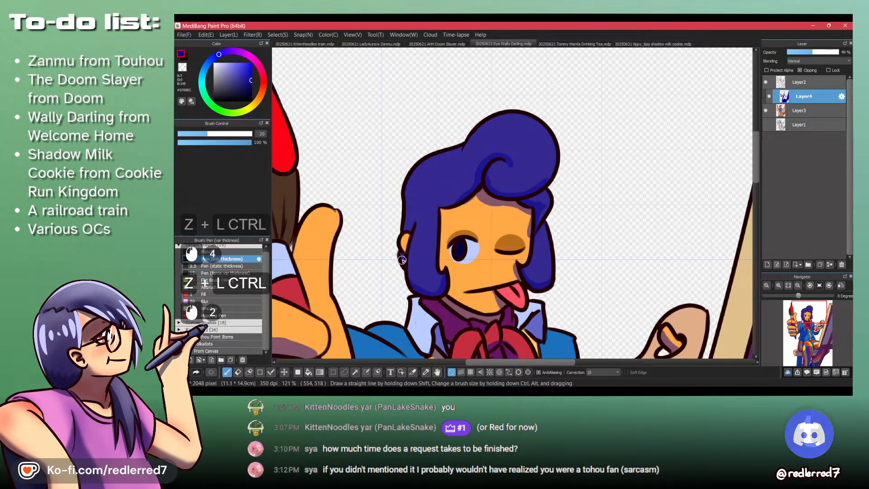
pyautogui.moveTo(400, 257); pyautogui.dragTo(403, 265)
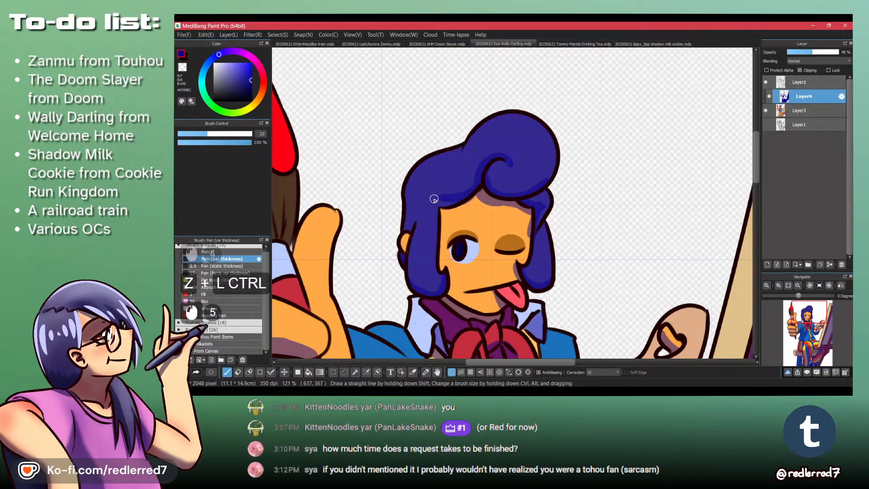
pyautogui.moveTo(435, 202); pyautogui.dragTo(447, 197)
pyautogui.moveTo(457, 199); pyautogui.dragTo(473, 193)
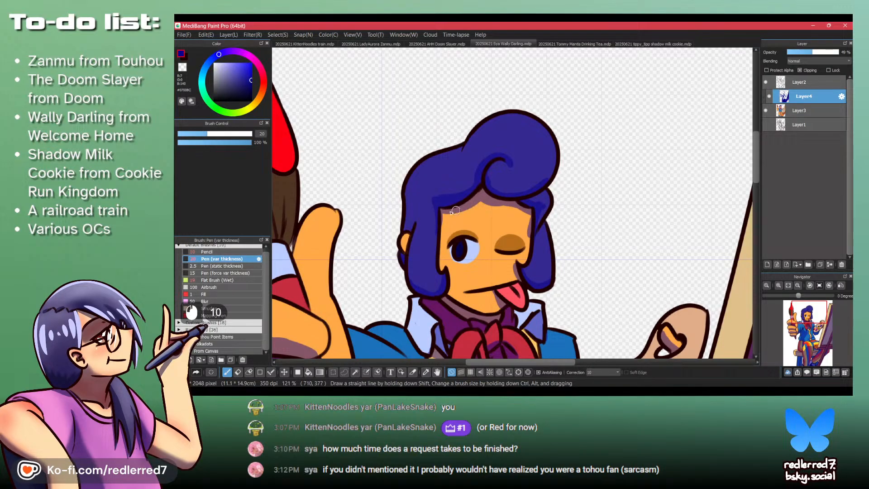
pyautogui.moveTo(404, 226); pyautogui.dragTo(407, 221)
pyautogui.moveTo(435, 160); pyautogui.dragTo(440, 163)
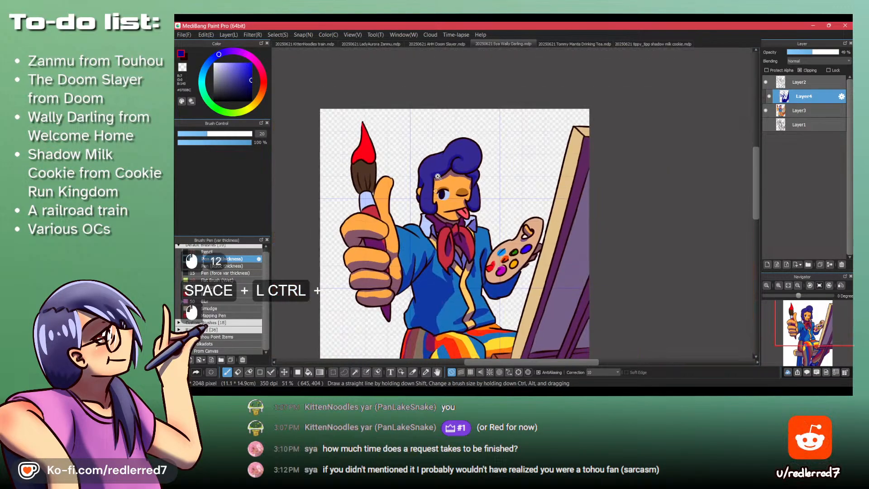
pyautogui.press('Up')
pyautogui.press('Down')
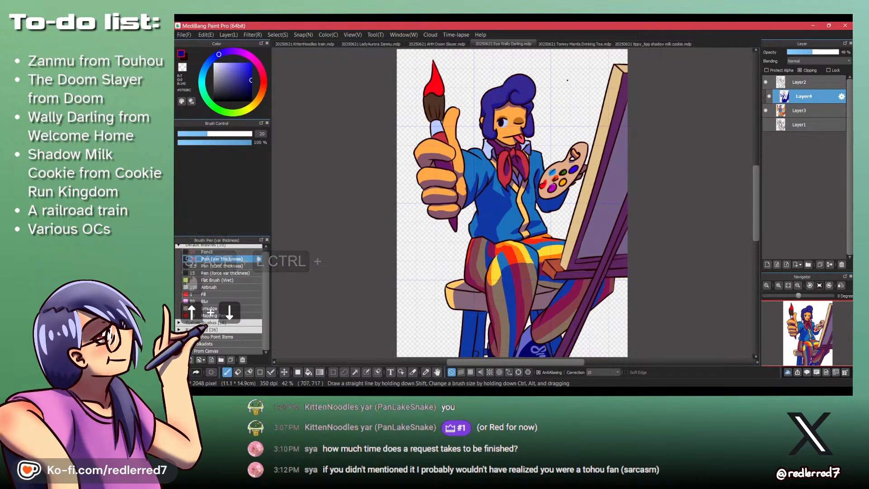
# - Try Multiply blending on Layer4, set the layer's opacity to 47%, and restore its Normal blending mode
pyautogui.click(818, 62)
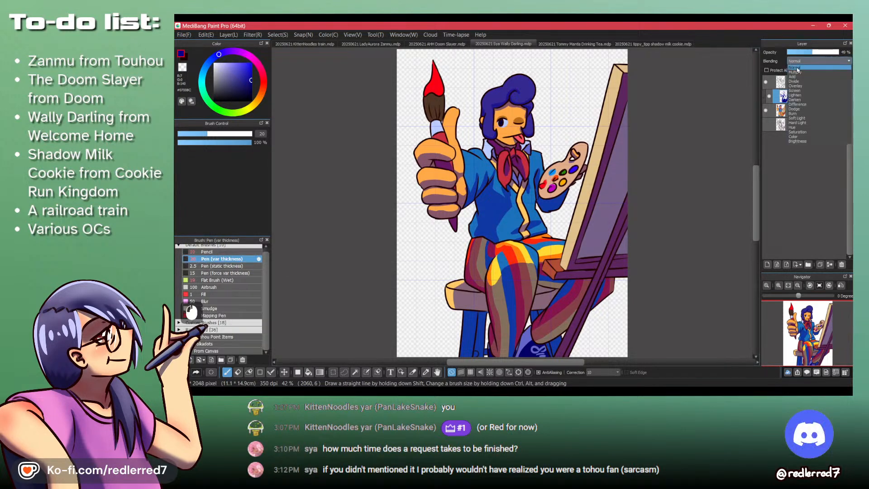
pyautogui.click(799, 74)
pyautogui.moveTo(805, 53); pyautogui.dragTo(838, 53)
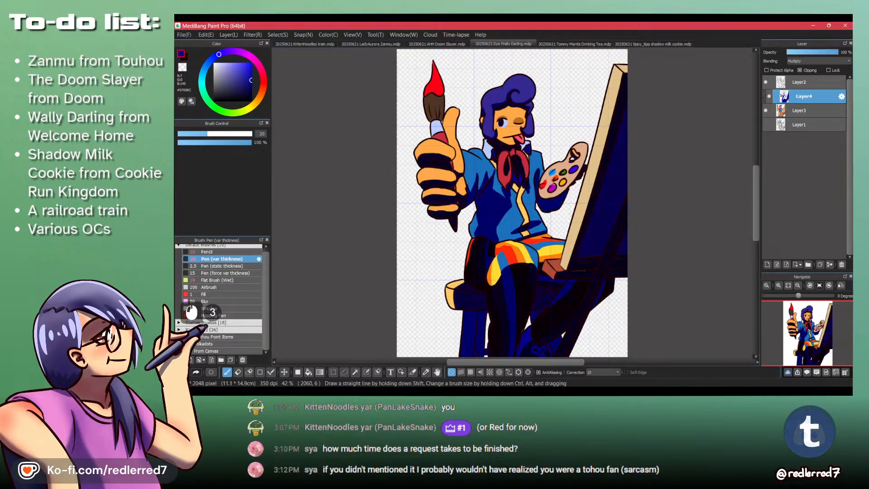
pyautogui.click(810, 53)
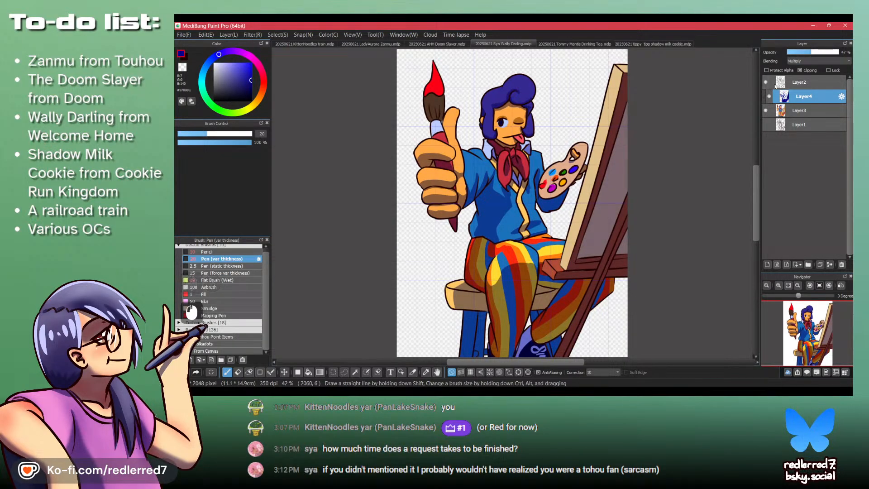
pyautogui.click(816, 61)
pyautogui.click(812, 69)
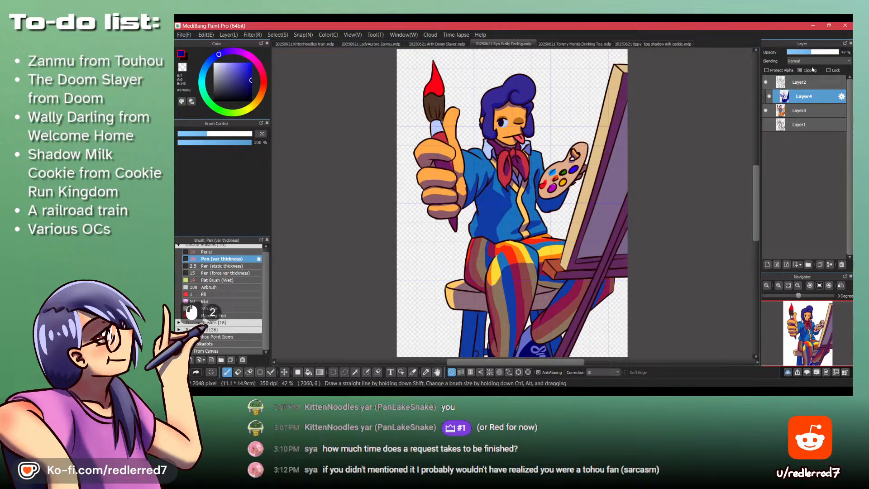
# - Hide Layer2 and Layer4 and select the character's hair sections together with the Magic Wand
pyautogui.click(766, 82)
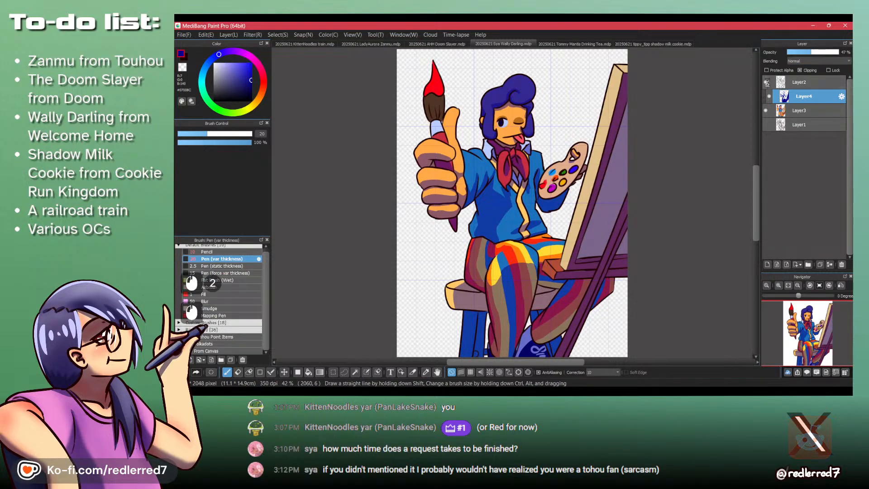
pyautogui.click(768, 96)
pyautogui.scroll(3, 520, 107)
pyautogui.press('w')
pyautogui.click(525, 85)
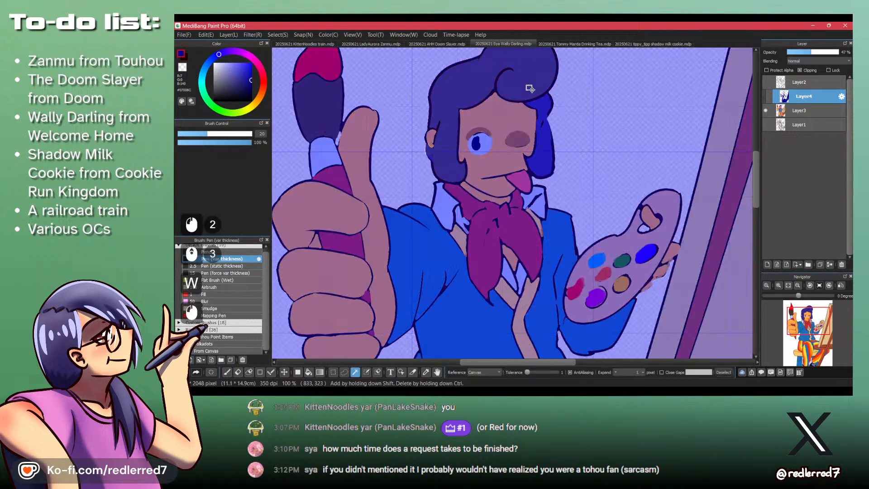
pyautogui.scroll(2, 520, 129)
pyautogui.keyDown('shift'); pyautogui.click(570, 178); pyautogui.keyUp('shift')
pyautogui.press('shift')
pyautogui.press('shift')
pyautogui.press('shift')
pyautogui.press('shift')
pyautogui.press('shift')
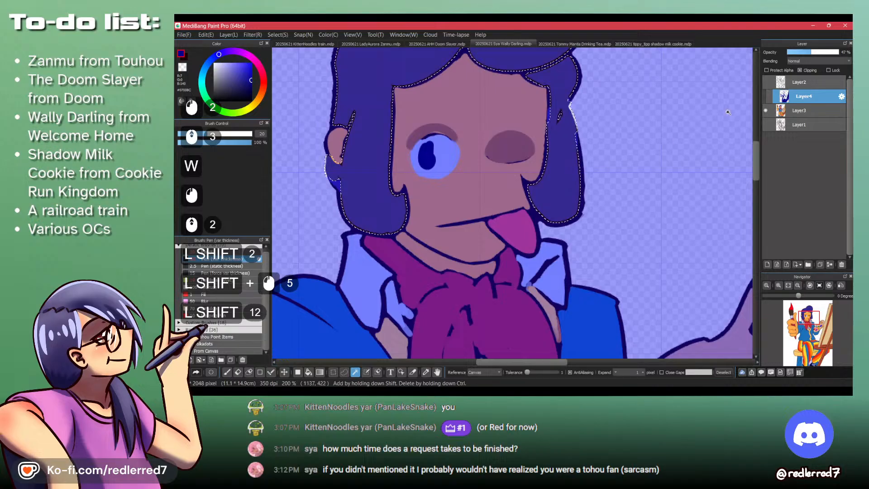
# - Show Layer4 and Layer2 again while keeping the hair selection
pyautogui.scroll(-4, 422, 116)
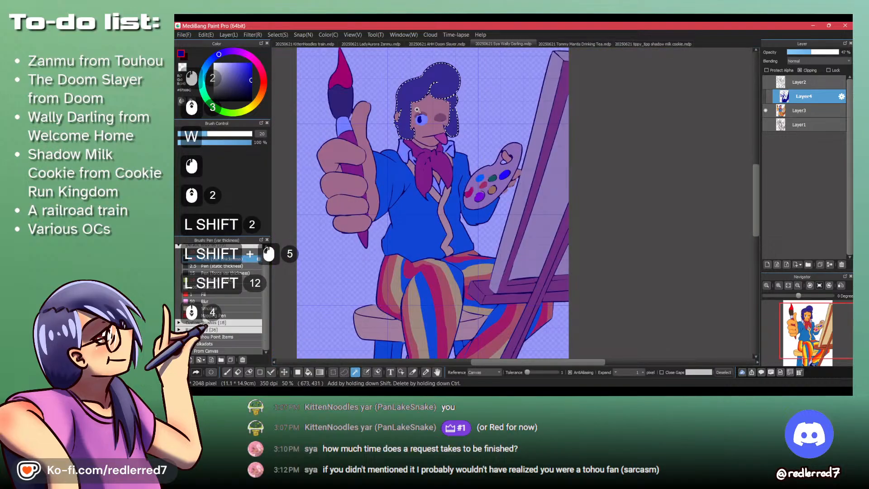
pyautogui.click(768, 96)
pyautogui.click(765, 81)
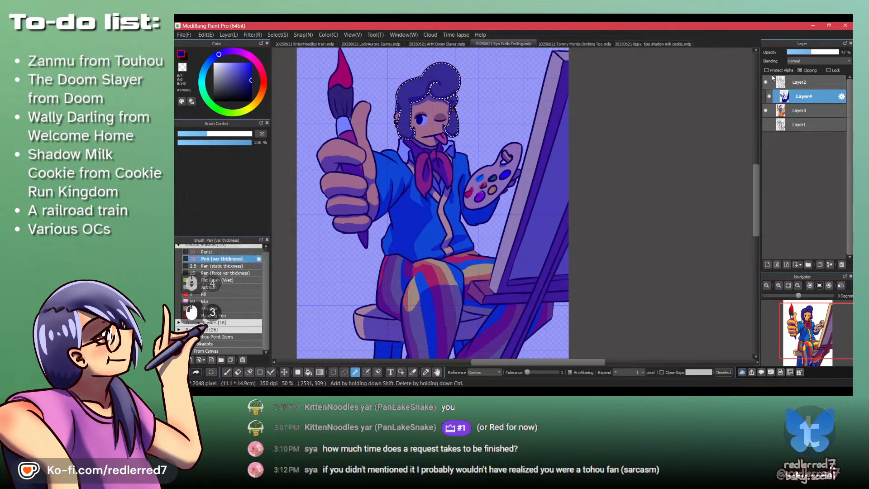
# - Protect Layer4's alpha, recolour the shadows inside the hair selection by covering the canvas with a black filled rectangle, and clear the selection
pyautogui.scroll(-4, 461, 217)
pyautogui.press('f')
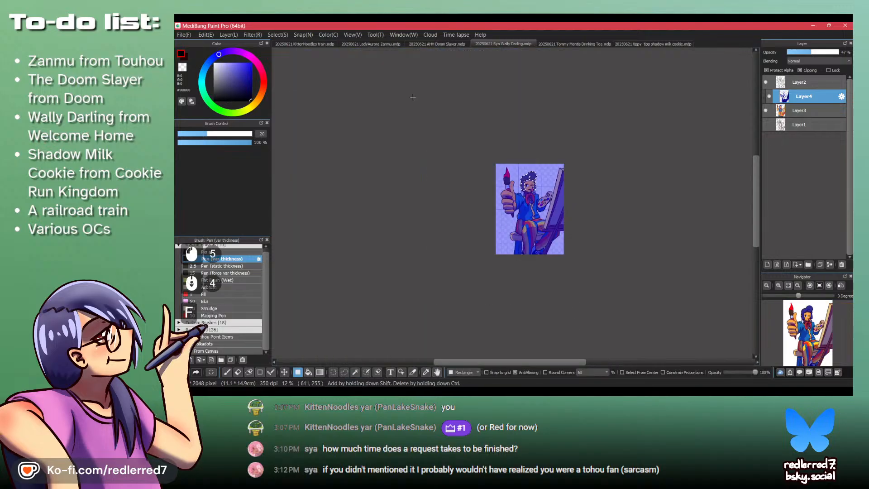
pyautogui.moveTo(413, 98); pyautogui.dragTo(703, 343)
pyautogui.scroll(5, 516, 192)
pyautogui.hotkey('ctrl', 'shift', 'a')
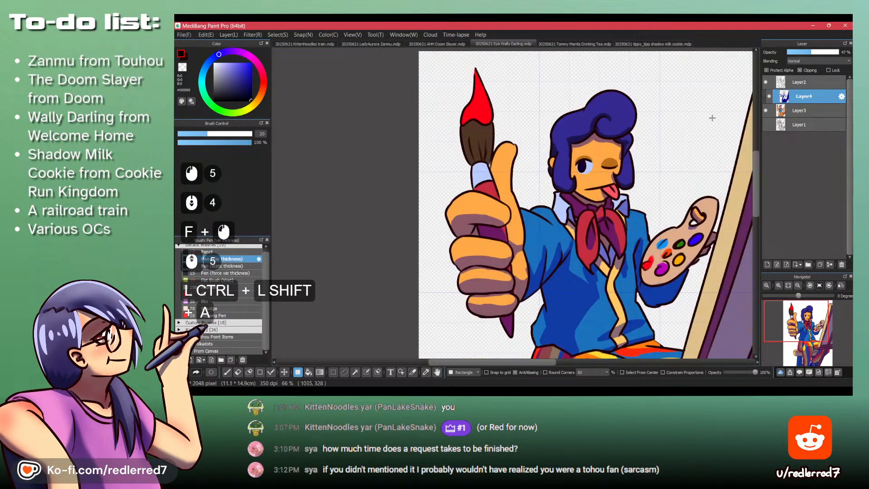
# - Raise Layer4's opacity to 61% and readjust it to a slightly lower value
pyautogui.click(818, 52)
pyautogui.scroll(-2, 457, 118)
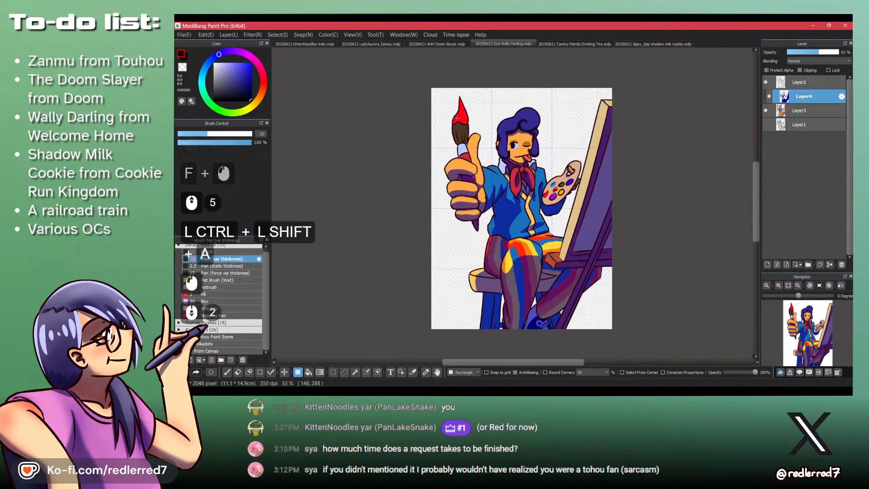
pyautogui.click(810, 52)
# - Add a new layer above Layer2 and set the drawing colour to white
pyautogui.click(799, 85)
pyautogui.press('d')
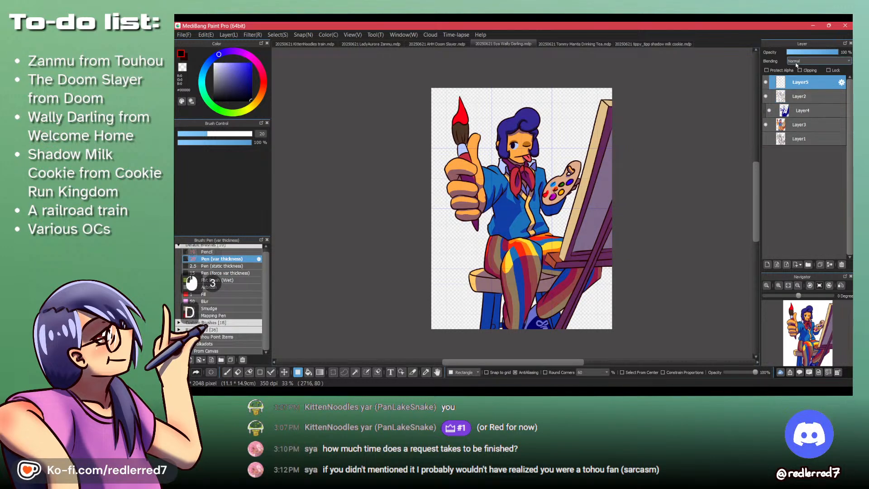
pyautogui.click(214, 63)
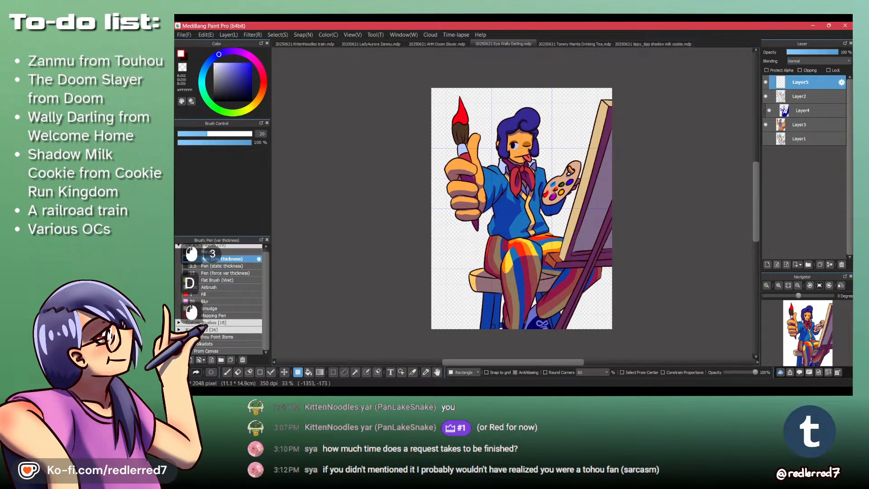
# - With the Pen (var thickness) brush, dab white highlights on the open eye and undo the stray mark
pyautogui.moveTo(490, 143); pyautogui.dragTo(535, 195)
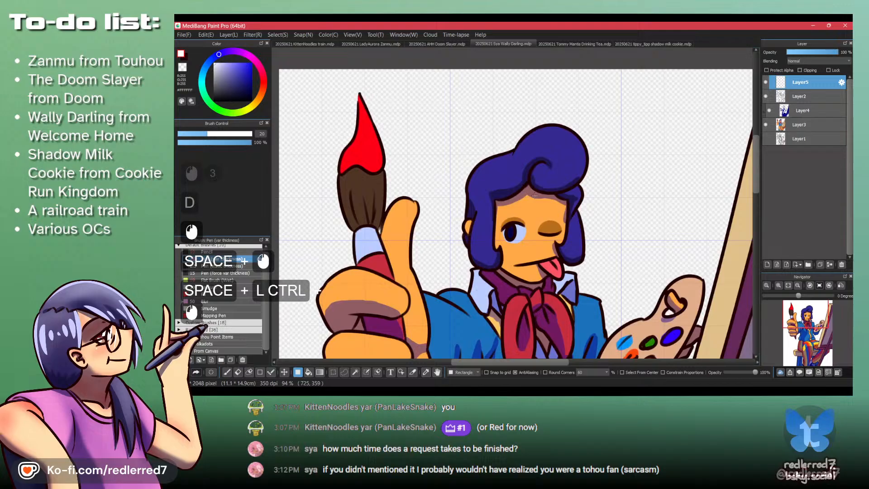
pyautogui.press('p')
pyautogui.click(516, 222)
pyautogui.click(507, 236)
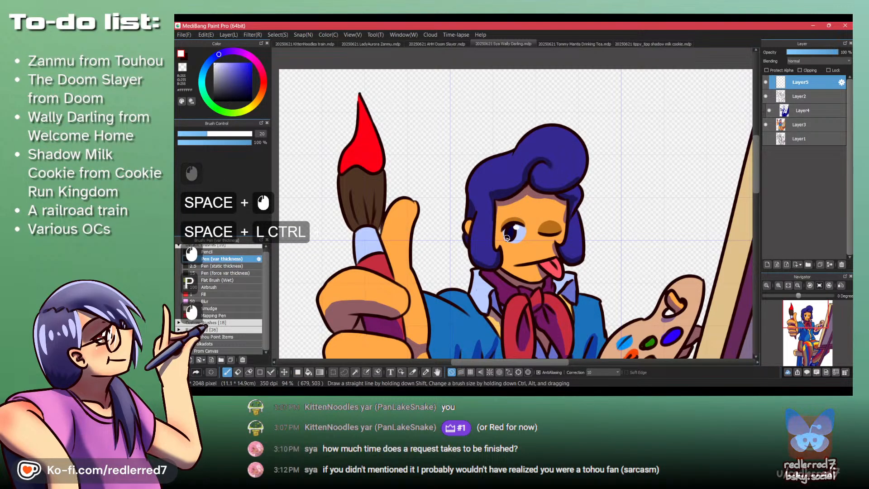
pyautogui.hotkey('ctrl', 'z')
# - Paint white highlight strokes on the hair curl's outer edge and inner swirl, undoing unwanted strokes
pyautogui.moveTo(570, 140)
pyautogui.mouseDown()
pyautogui.moveTo(585, 159)
pyautogui.moveTo(540, 173)
pyautogui.mouseUp()
pyautogui.hotkey('ctrl', 'z')
pyautogui.hotkey('ctrl', 'z')
pyautogui.moveTo(541, 169); pyautogui.dragTo(544, 174)
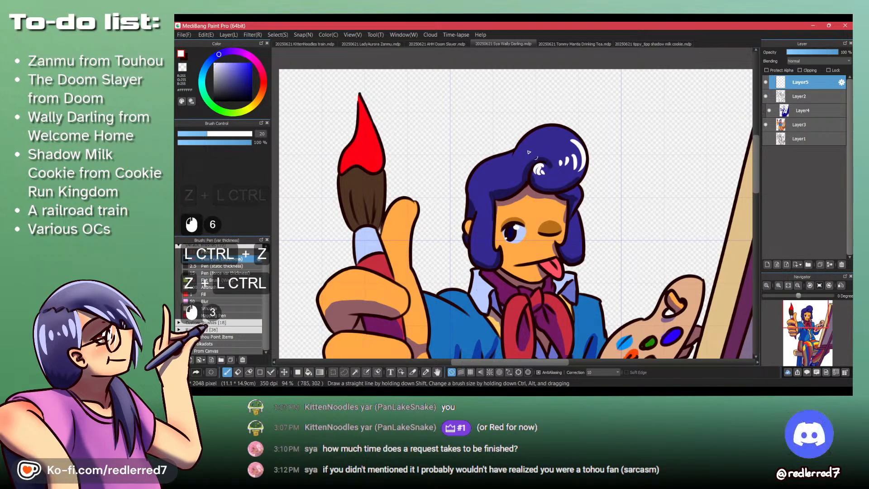
pyautogui.hotkey('ctrl', 'z')
# - Paint white highlights along the swept hair above the forehead and on both side locks, undoing stray strokes
pyautogui.moveTo(489, 163)
pyautogui.mouseDown()
pyautogui.moveTo(470, 202)
pyautogui.moveTo(475, 190)
pyautogui.mouseUp()
pyautogui.moveTo(482, 180); pyautogui.dragTo(499, 188)
pyautogui.hotkey('ctrl', 'z')
pyautogui.moveTo(557, 195); pyautogui.dragTo(567, 195)
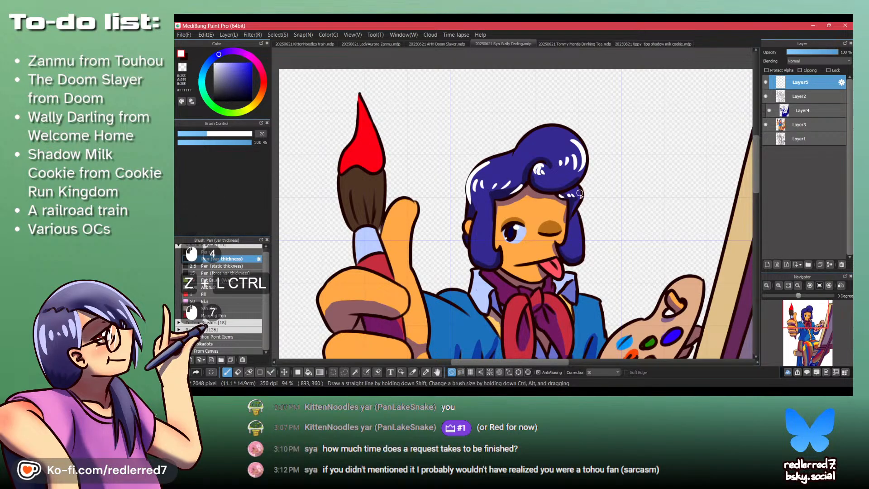
pyautogui.moveTo(577, 239); pyautogui.dragTo(573, 246)
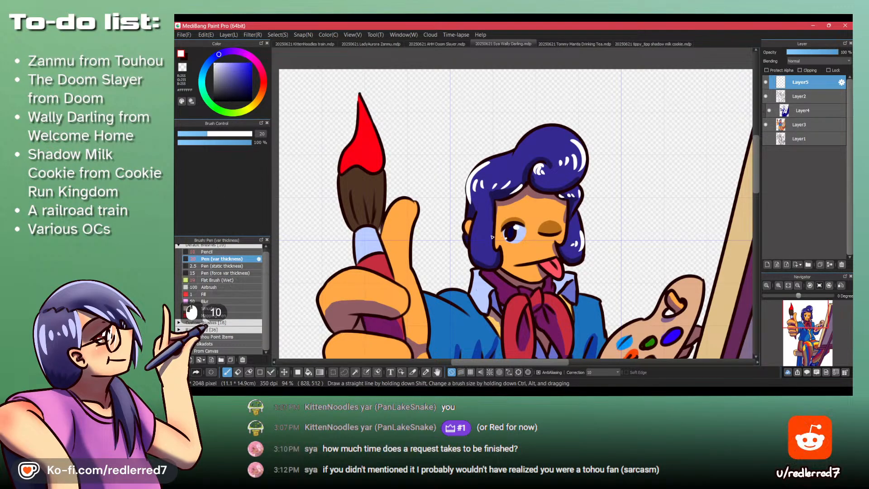
pyautogui.moveTo(480, 249); pyautogui.dragTo(483, 245)
pyautogui.moveTo(548, 267)
pyautogui.mouseDown()
pyautogui.moveTo(522, 276)
pyautogui.moveTo(517, 205)
pyautogui.moveTo(520, 234)
pyautogui.mouseUp()
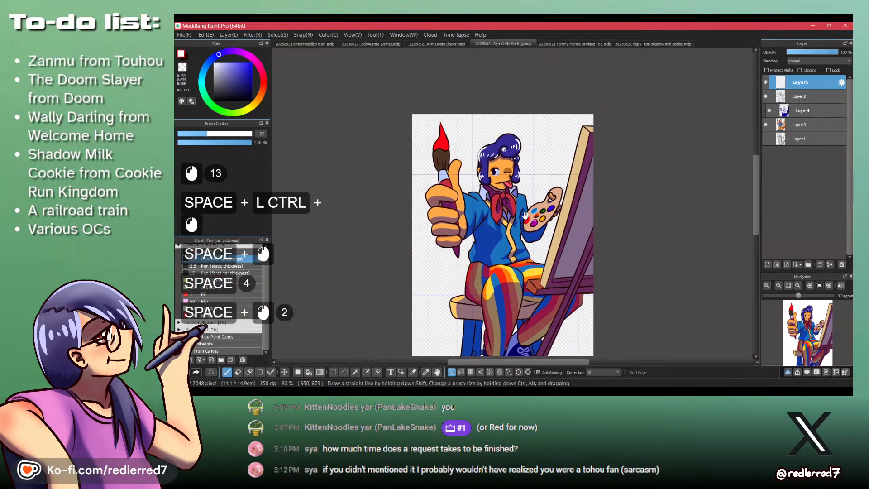
# - Paint white highlights on the raised paintbrush's metal ferrule and red paint tip
pyautogui.moveTo(439, 187); pyautogui.dragTo(466, 185)
pyautogui.moveTo(442, 130); pyautogui.dragTo(451, 155)
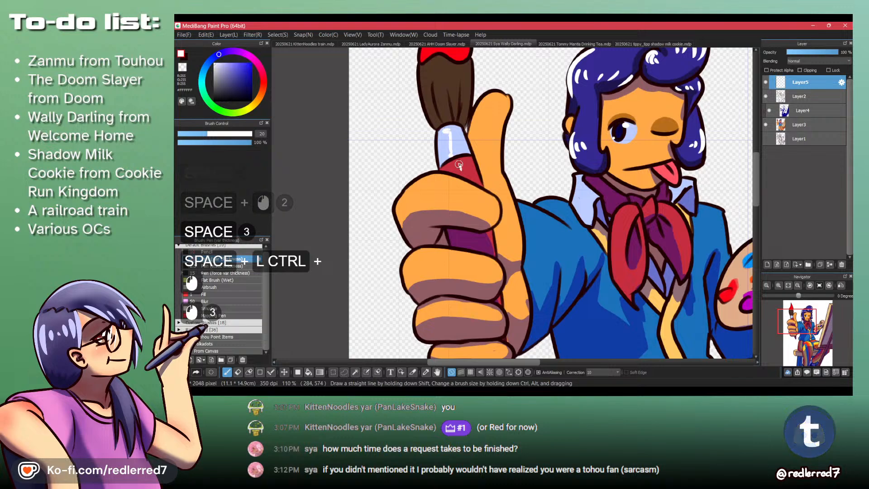
pyautogui.moveTo(504, 136); pyautogui.dragTo(483, 135)
pyautogui.moveTo(447, 96); pyautogui.dragTo(466, 95)
pyautogui.moveTo(468, 91); pyautogui.dragTo(452, 124)
# - Dab white highlights on the palette's red, purple, yellow, dark blue, green, light blue and orange paint blobs
pyautogui.moveTo(519, 118); pyautogui.dragTo(346, 89)
pyautogui.moveTo(544, 318); pyautogui.dragTo(558, 316)
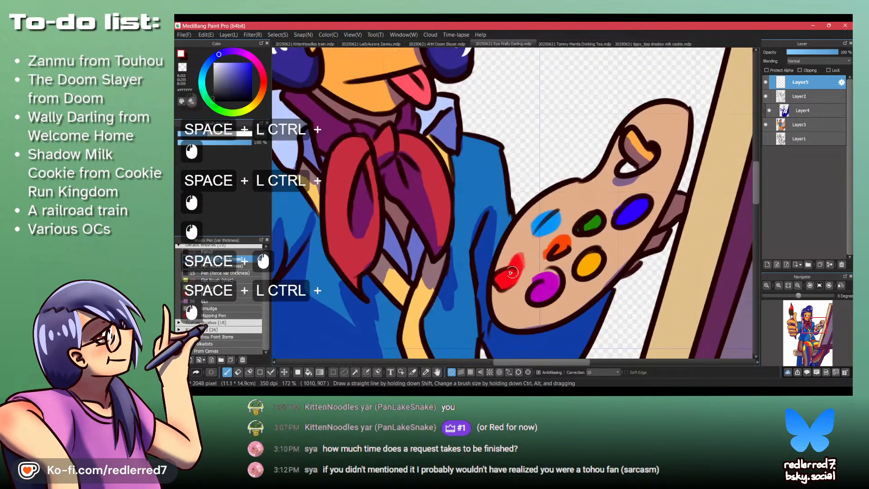
pyautogui.moveTo(509, 274)
pyautogui.mouseDown()
pyautogui.moveTo(500, 279)
pyautogui.moveTo(541, 287)
pyautogui.mouseUp()
pyautogui.moveTo(587, 261)
pyautogui.mouseDown()
pyautogui.moveTo(583, 267)
pyautogui.moveTo(588, 262)
pyautogui.mouseUp()
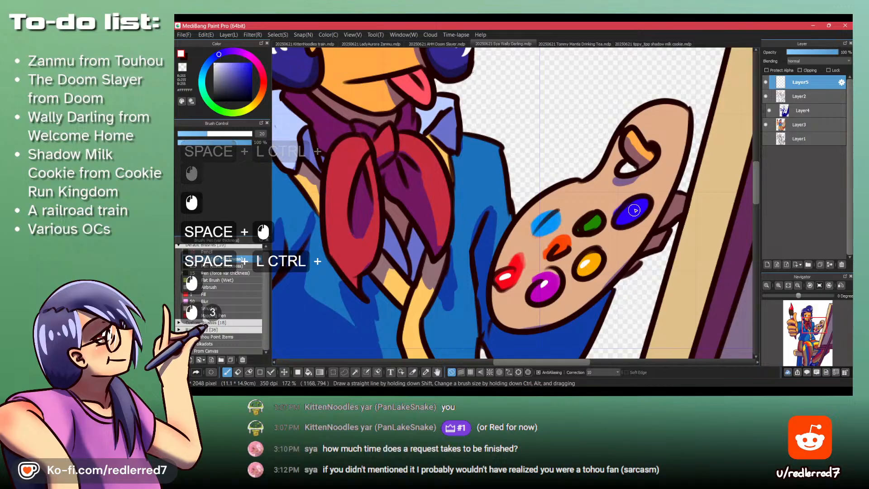
pyautogui.moveTo(633, 207)
pyautogui.mouseDown()
pyautogui.moveTo(591, 221)
pyautogui.moveTo(544, 221)
pyautogui.moveTo(558, 249)
pyautogui.mouseUp()
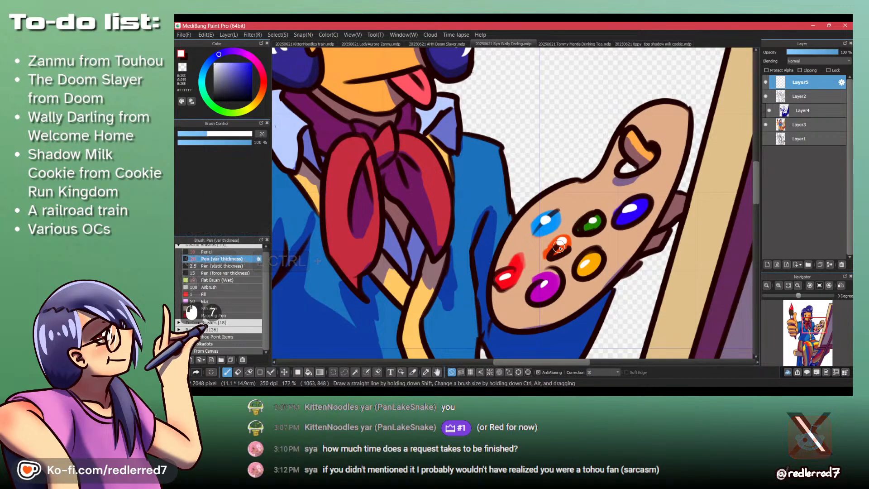
# - Save the Wally Darling drawing and switch to the open Doom Slayer drawing
pyautogui.press('Up')
pyautogui.press('Down')
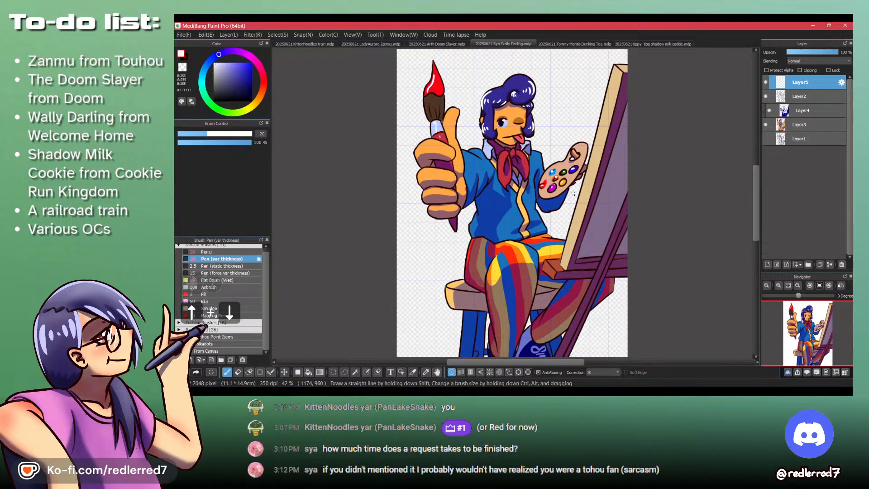
pyautogui.press('ctrl')
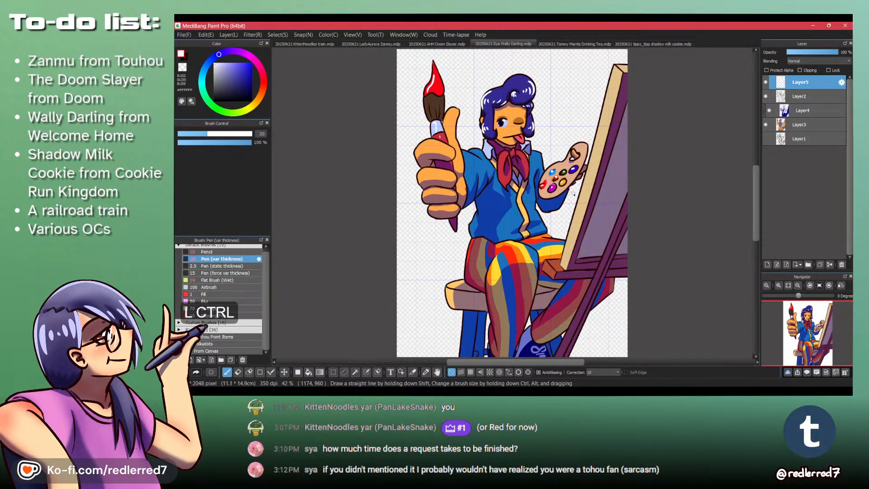
pyautogui.hotkey('ctrl', 's')
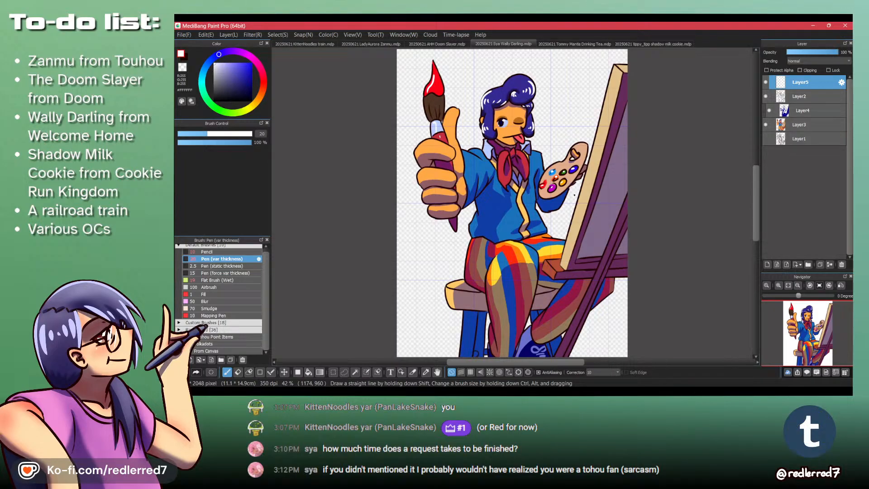
pyautogui.click(425, 45)
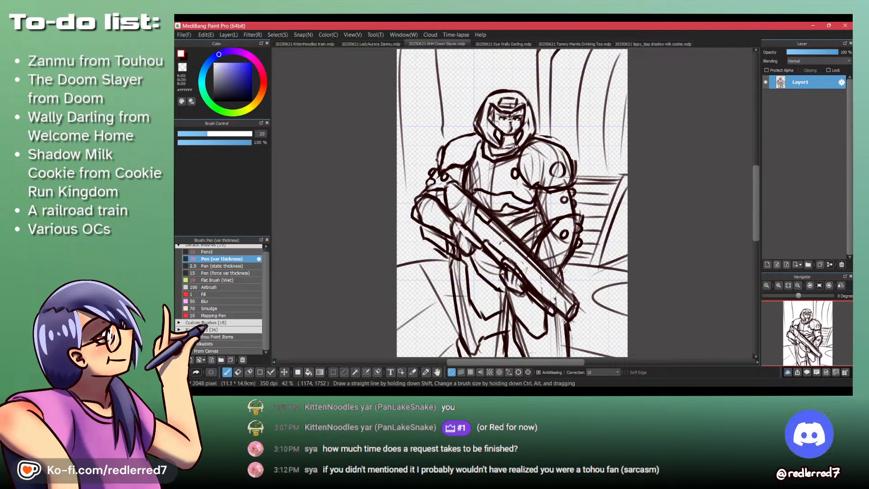
# - Switch to the web browser and load youtube.com in place of the Wally Darling wiki page
pyautogui.click(513, 392)
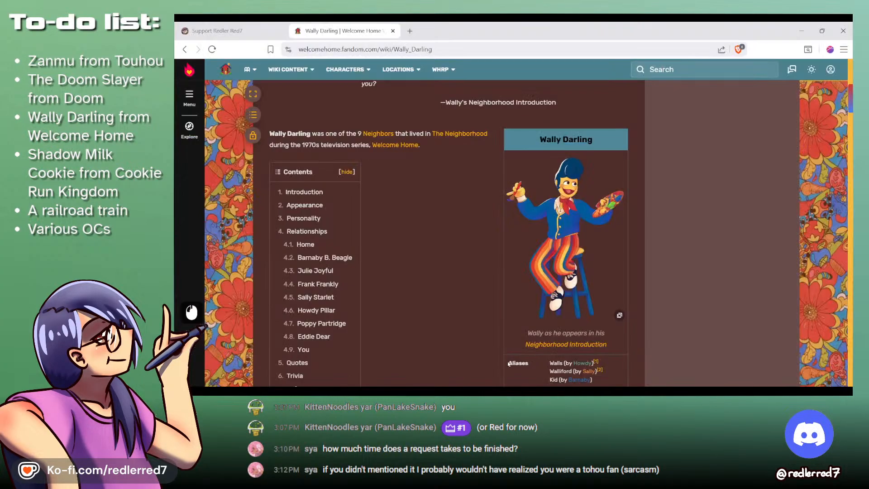
pyautogui.click(254, 27)
pyautogui.click(344, 28)
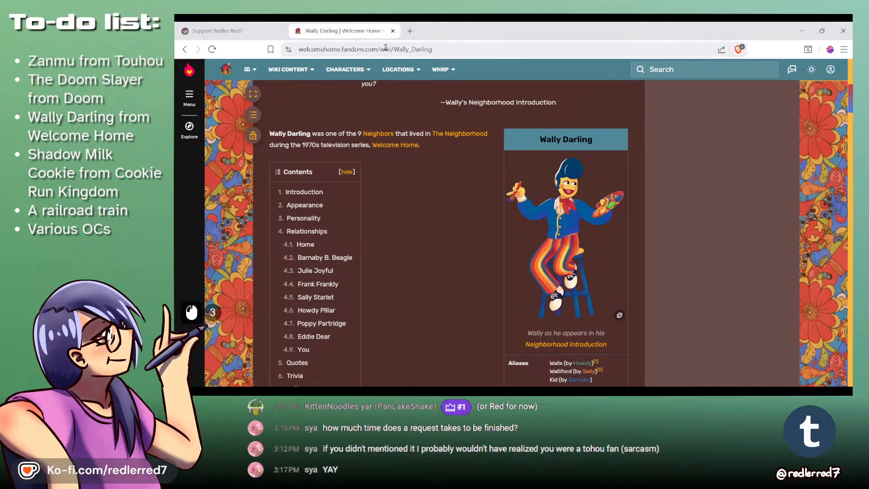
pyautogui.click(367, 49)
pyautogui.write('youtube.com')
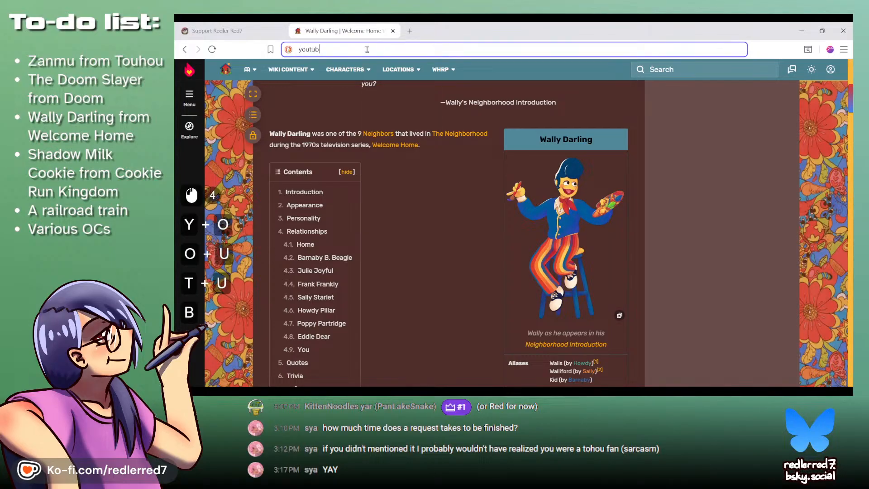
pyautogui.press('Return')
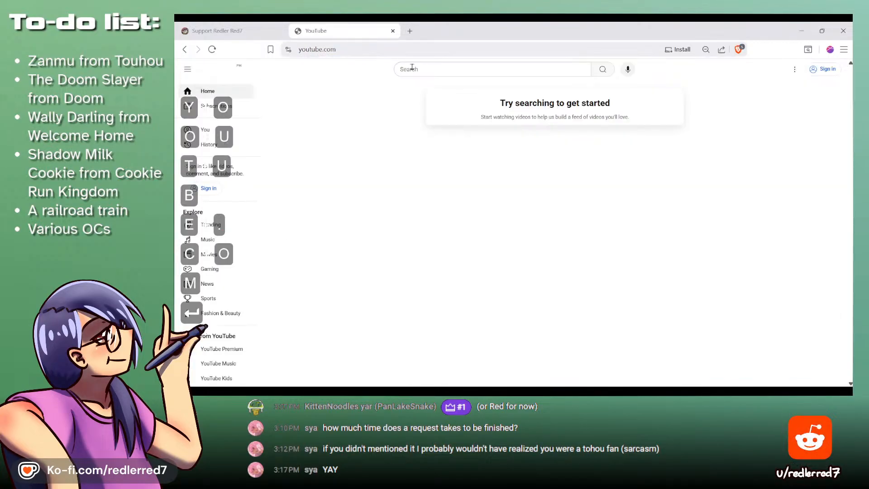
# - Search YouTube for "Doom Eternal Hell on Earth"
pyautogui.click(437, 72)
pyautogui.write('D')
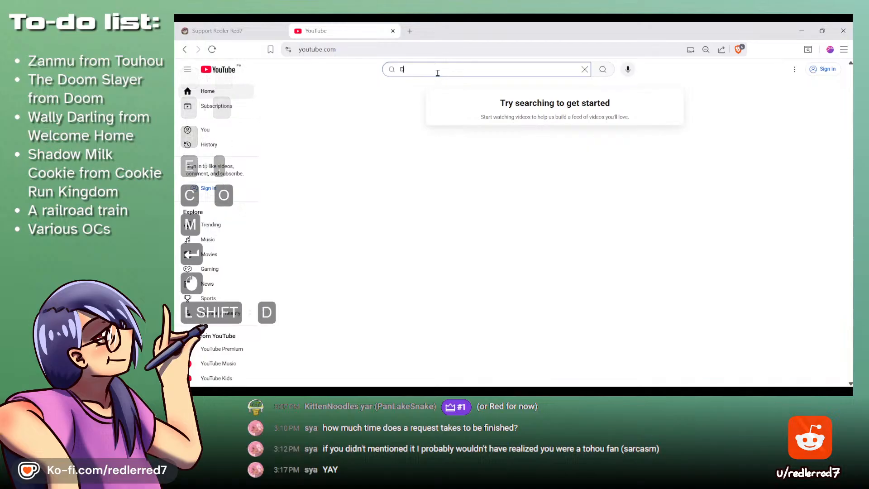
pyautogui.write('oom Eternal')
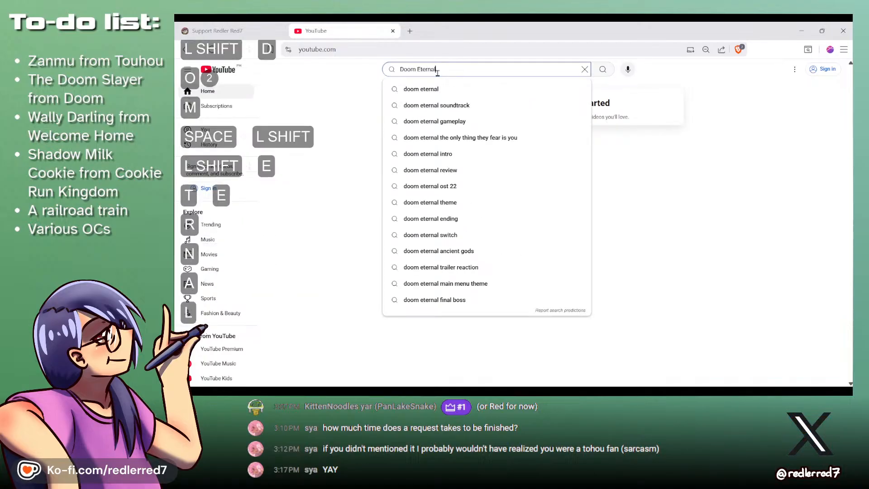
pyautogui.write(' Hell on Earth')
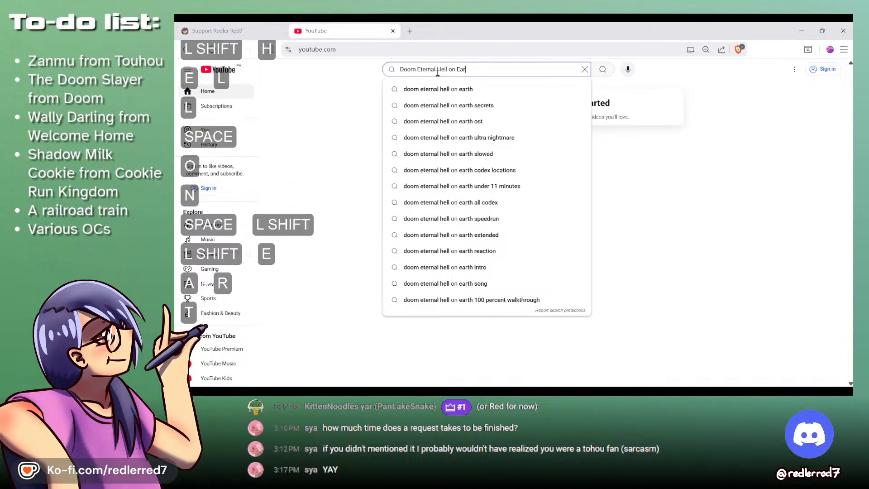
pyautogui.press('Return')
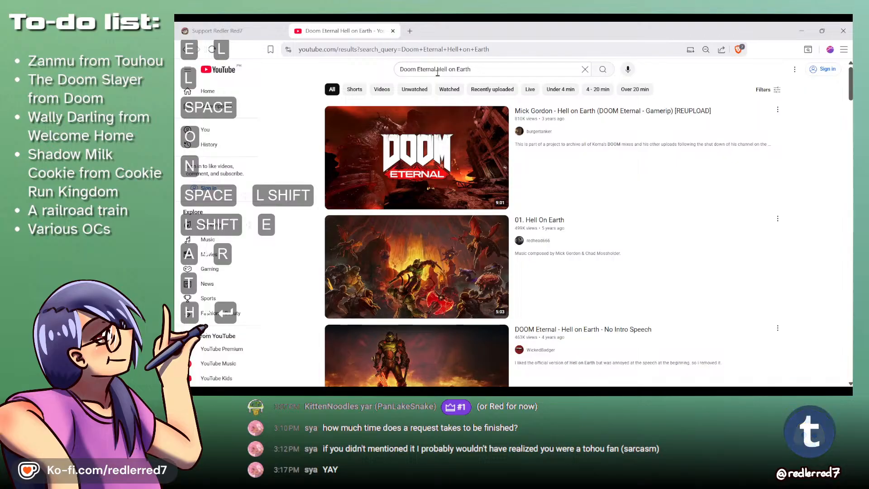
# - Open the video "Doom Eternal - Walkthrough Part 1 Hell on Earth No Commentary [HD 1080P]" from the results and mute it
pyautogui.scroll(-3, 394, 188)
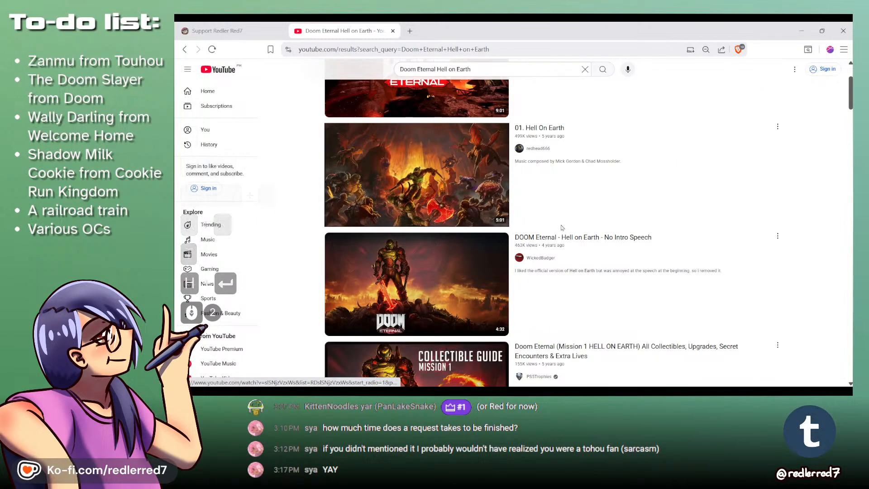
pyautogui.scroll(-5, 380, 225)
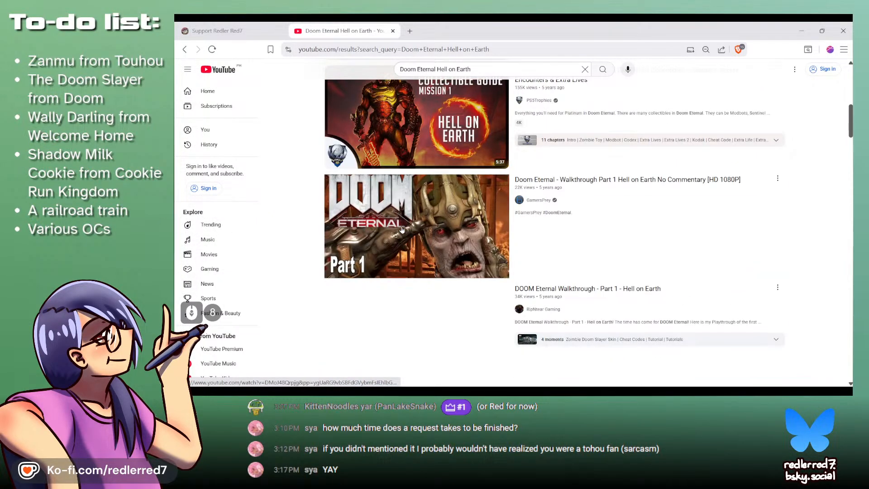
pyautogui.scroll(-3, 629, 244)
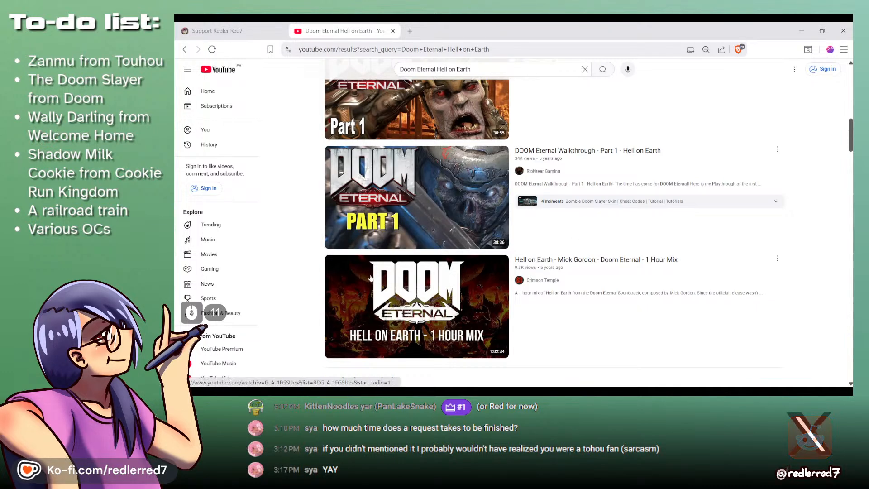
pyautogui.scroll(1, 421, 128)
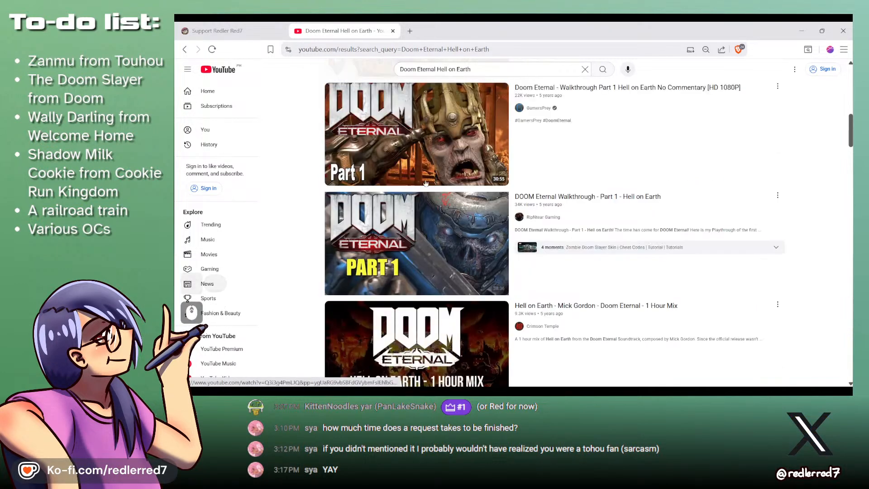
pyautogui.click(436, 134)
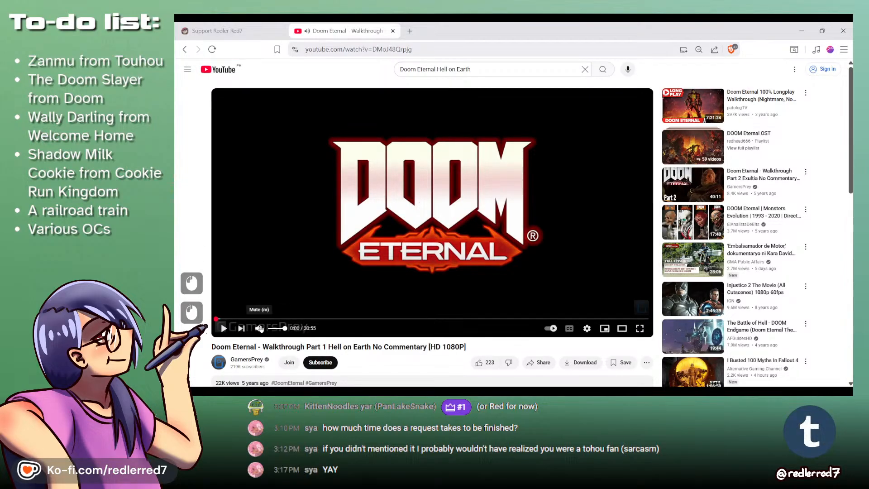
pyautogui.click(260, 327)
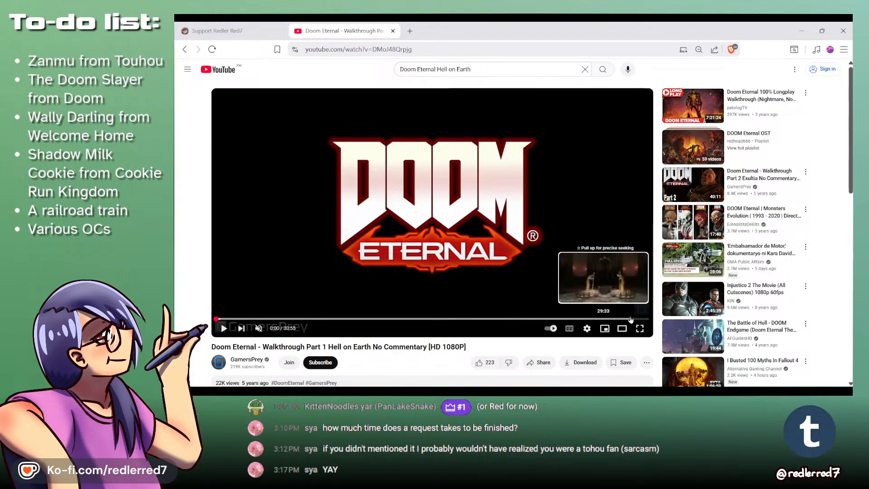
# - Seek the walkthrough video to 29:33, skip forward to the Doom Slayer holding the shotgun, and pause at 30:08
pyautogui.click(630, 319)
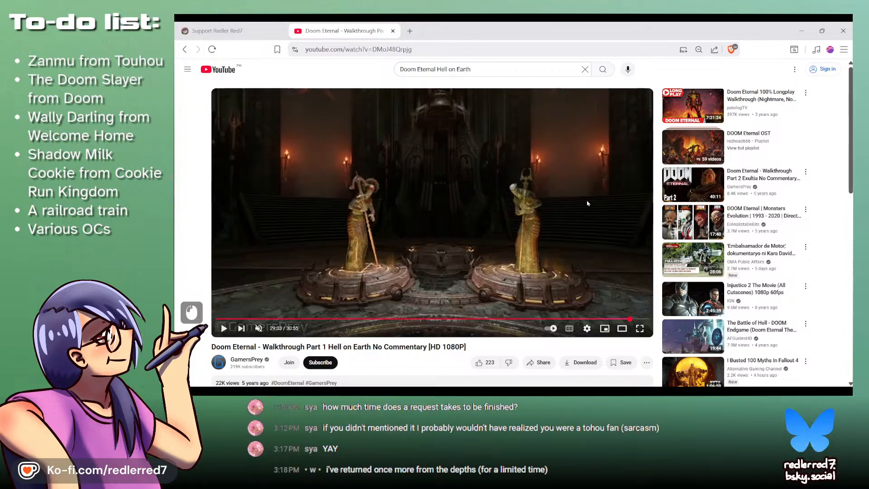
pyautogui.press('Right')
pyautogui.press('Right')
pyautogui.press('Right')
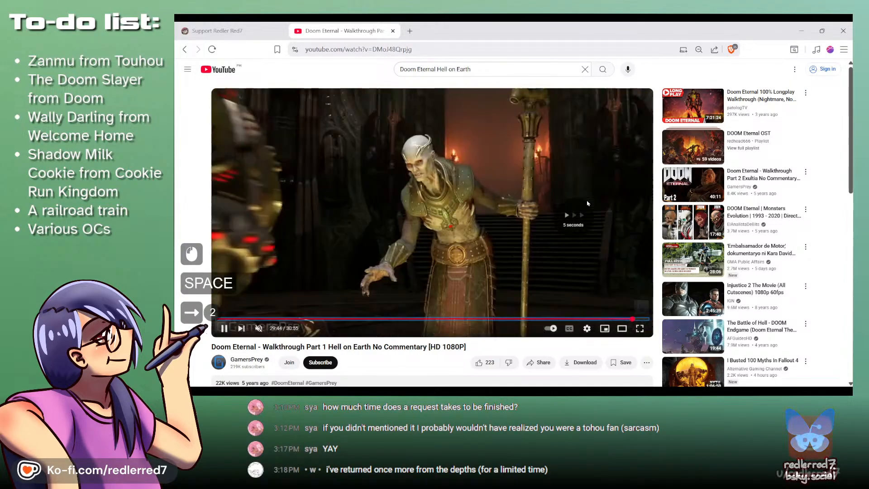
pyautogui.press('Right')
pyautogui.press('Right')
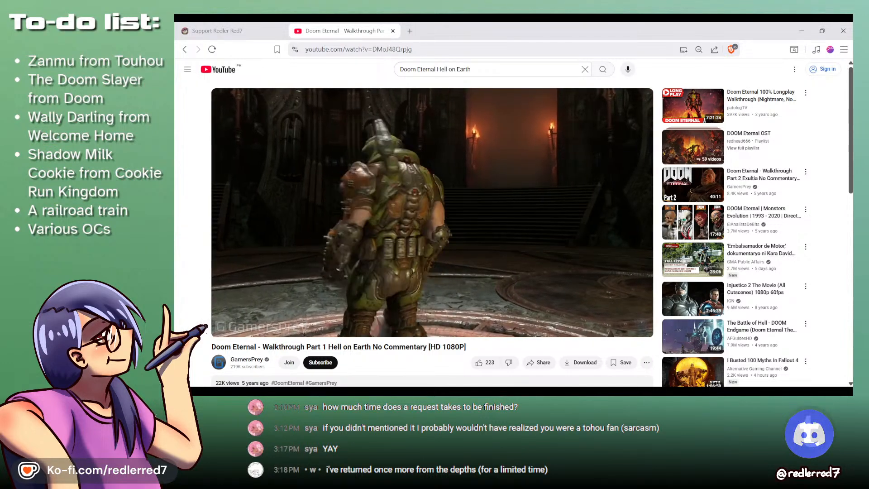
pyautogui.press('space')
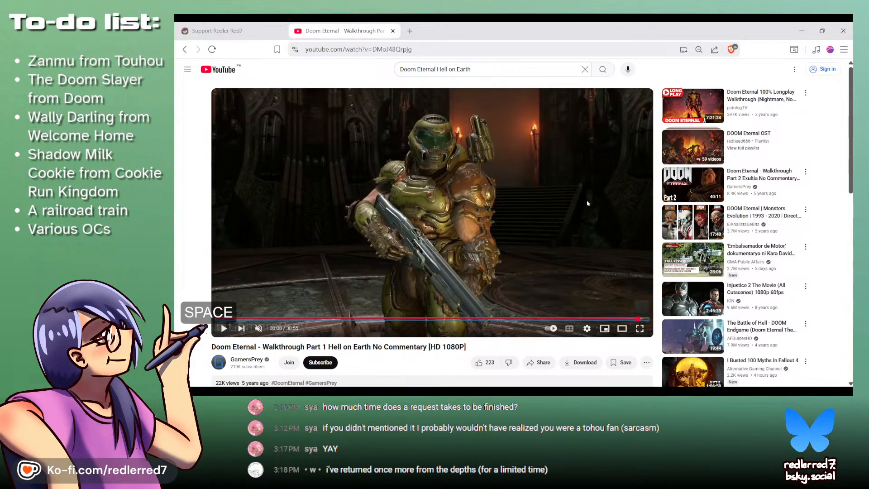
# - Compare the paused video frame with the Doom Slayer sketch in MediBang Paint Pro, ending back on the video in the browser
pyautogui.hotkey('alt', 'Tab')
pyautogui.hotkey('alt', 'Tab')
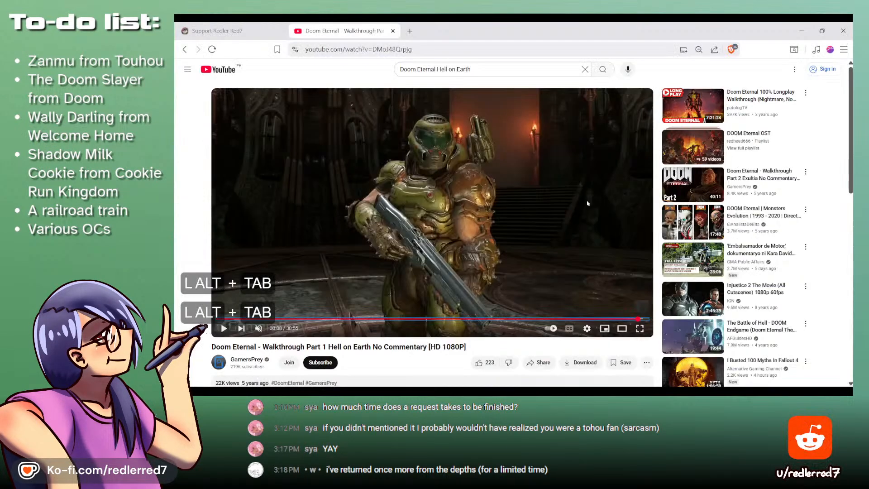
pyautogui.hotkey('alt', 'Tab')
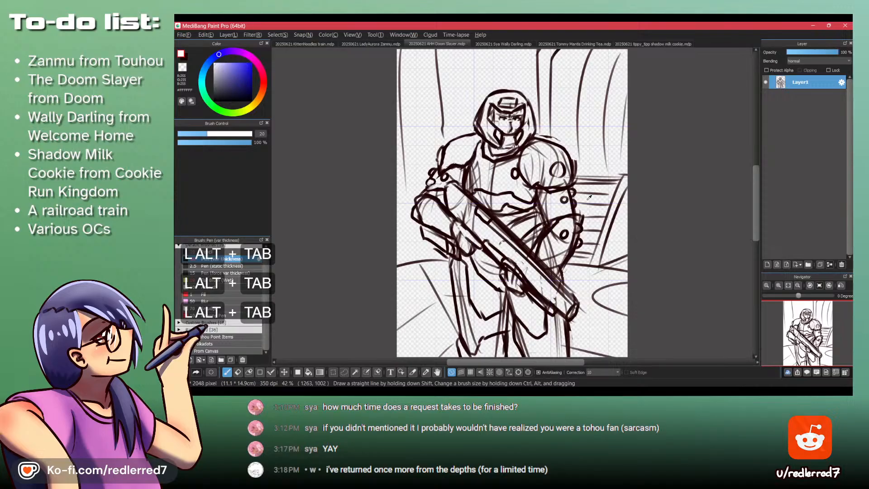
pyautogui.hotkey('alt', 'Tab')
pyautogui.hotkey('alt', 'Tab')
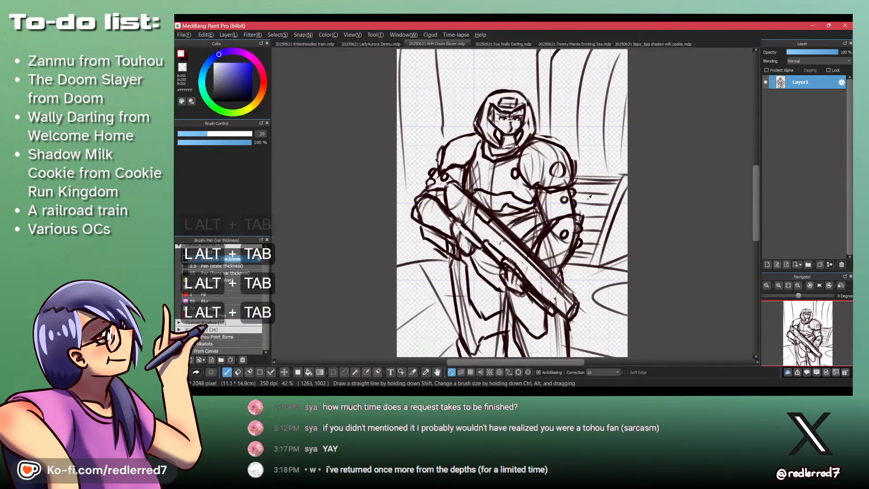
pyautogui.hotkey('alt', 'Tab')
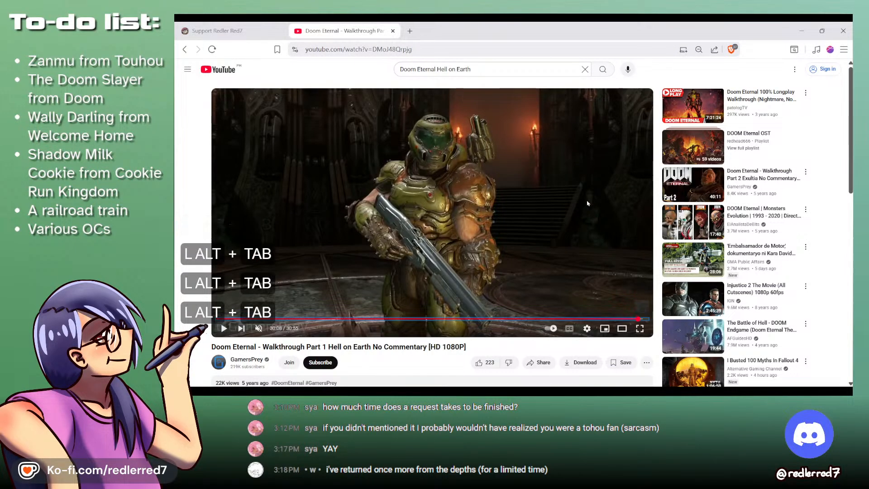
pyautogui.hotkey('alt', 'Tab')
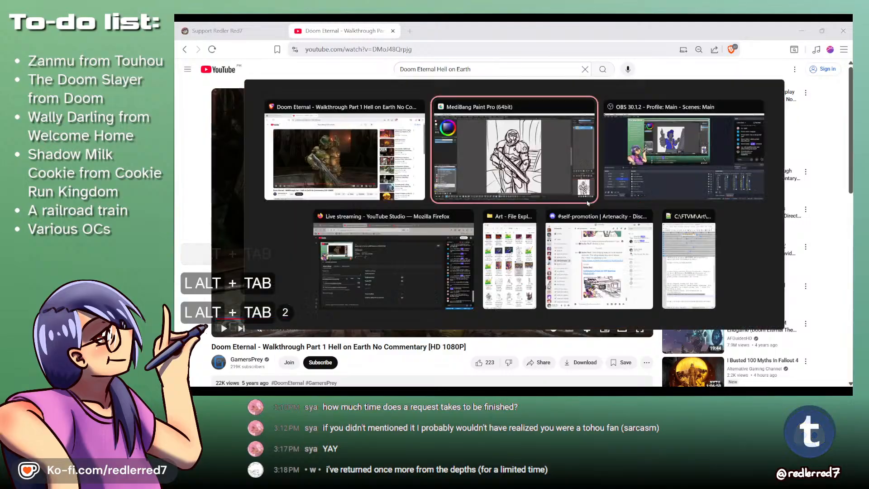
pyautogui.hotkey('alt', 'Tab')
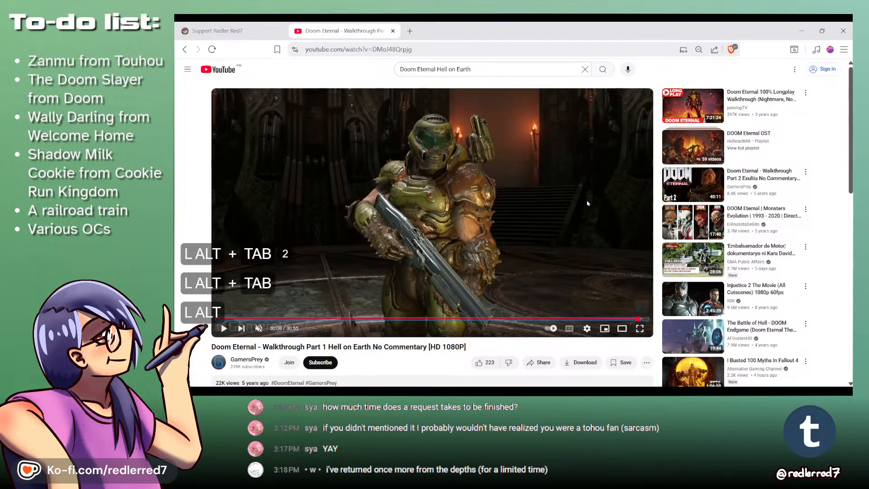
pyautogui.hotkey('alt', 'Tab')
pyautogui.click(652, 41)
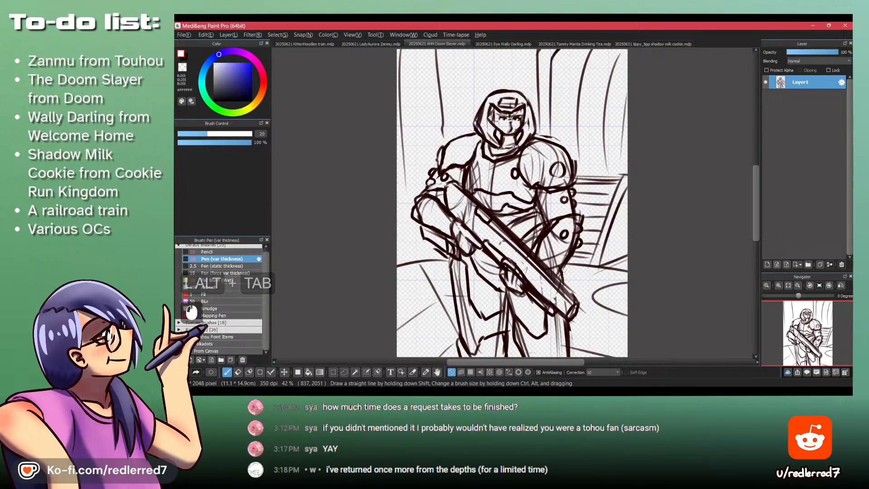
pyautogui.hotkey('alt', 'Tab')
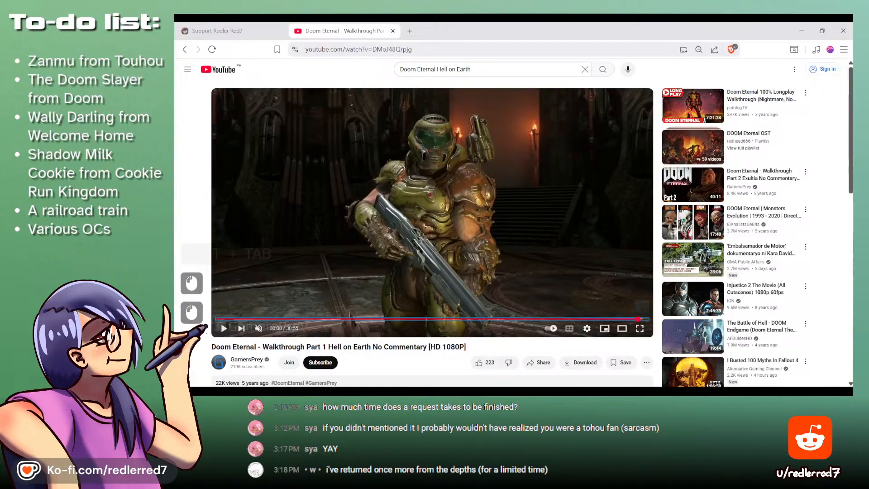
# - Raise the video's playback quality to HD and show the paused Doom Slayer shot in full screen
pyautogui.click(587, 328)
pyautogui.click(600, 312)
pyautogui.click(605, 247)
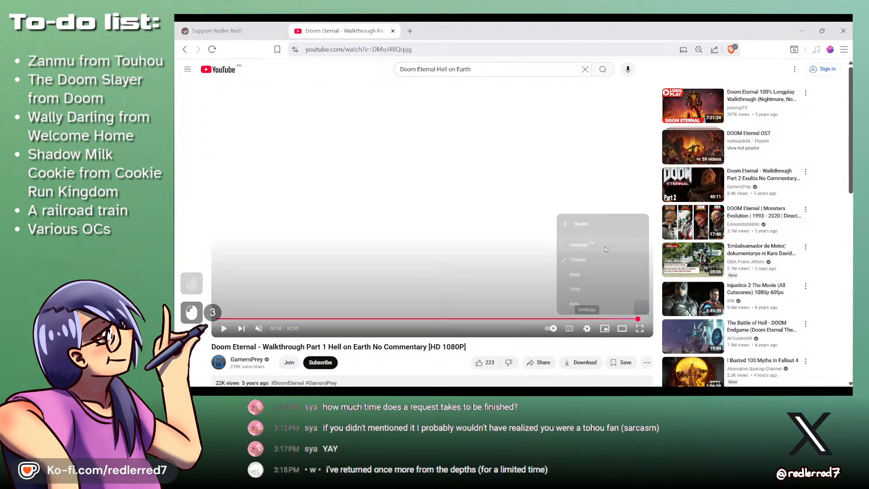
pyautogui.click(640, 328)
pyautogui.press('space')
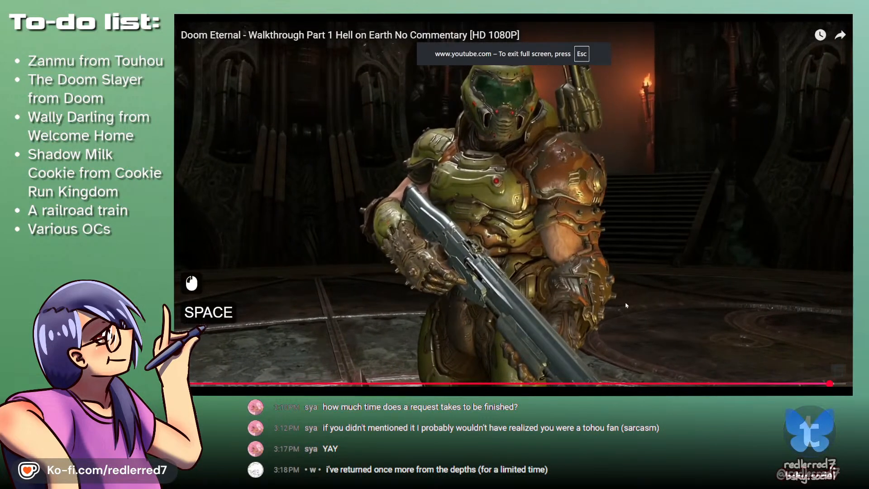
pyautogui.press('ctrl')
pyautogui.press('ctrl')
pyautogui.press('ctrl')
pyautogui.press('ctrl')
pyautogui.press('ctrl+Print')
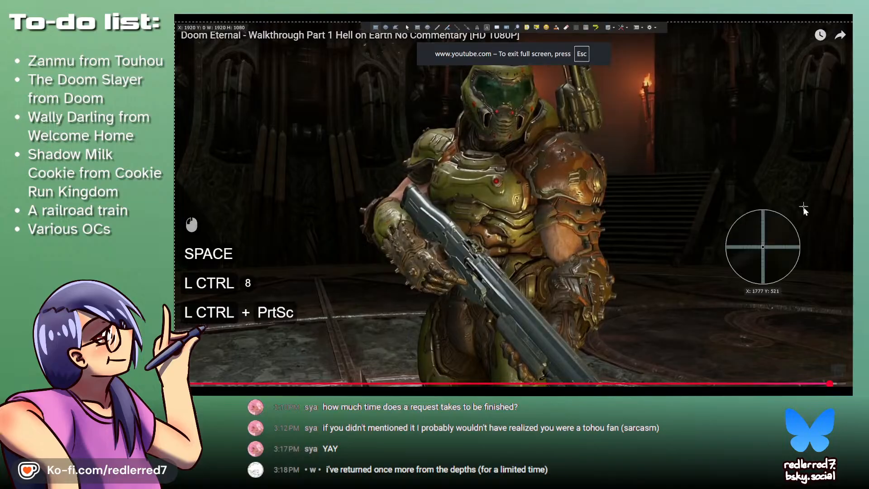
pyautogui.press('Escape')
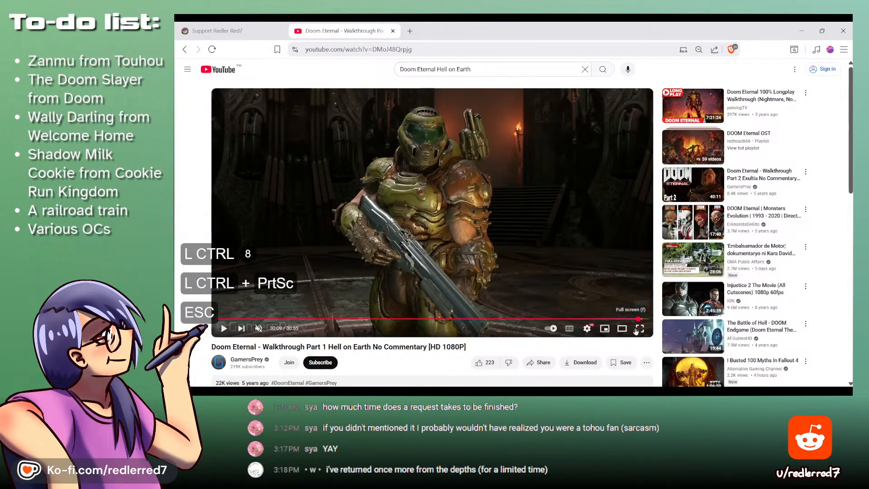
pyautogui.click(638, 329)
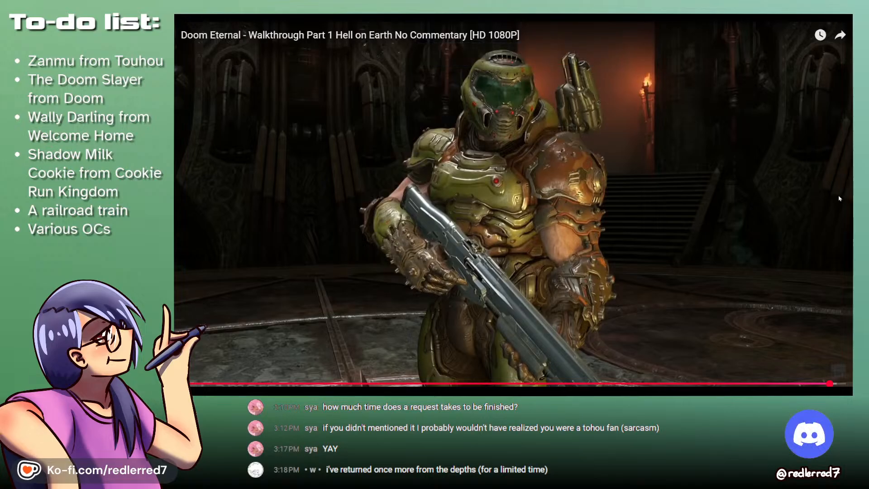
# - Take a screenshot of the full-screen Doom Slayer frame and leave full-screen view
pyautogui.press('ctrl+Print')
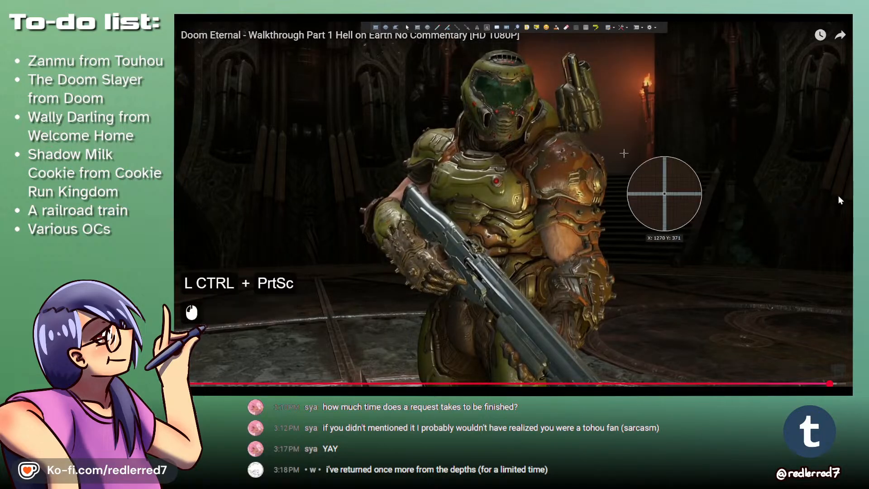
pyautogui.click(625, 157)
pyautogui.press('Escape')
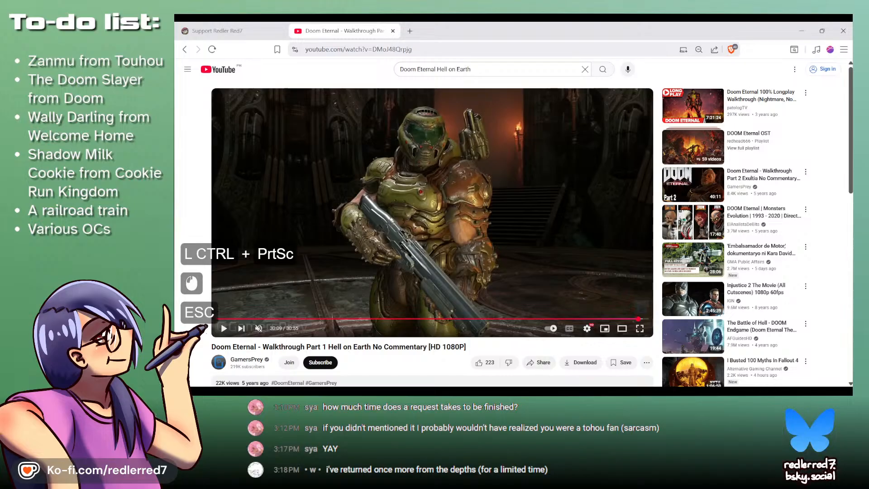
# - Switch to MediBang Paint Pro, paste the screenshot into the Doom Slayer drawing and scale it down to fit within the canvas width
pyautogui.click(608, 234)
pyautogui.hotkey('ctrl', 'v')
pyautogui.hotkey('ctrl', 't')
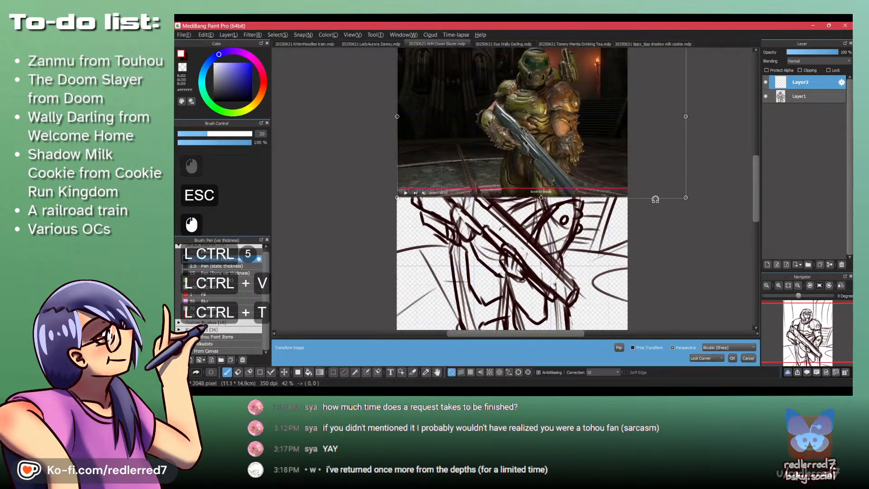
pyautogui.moveTo(684, 196); pyautogui.dragTo(598, 147)
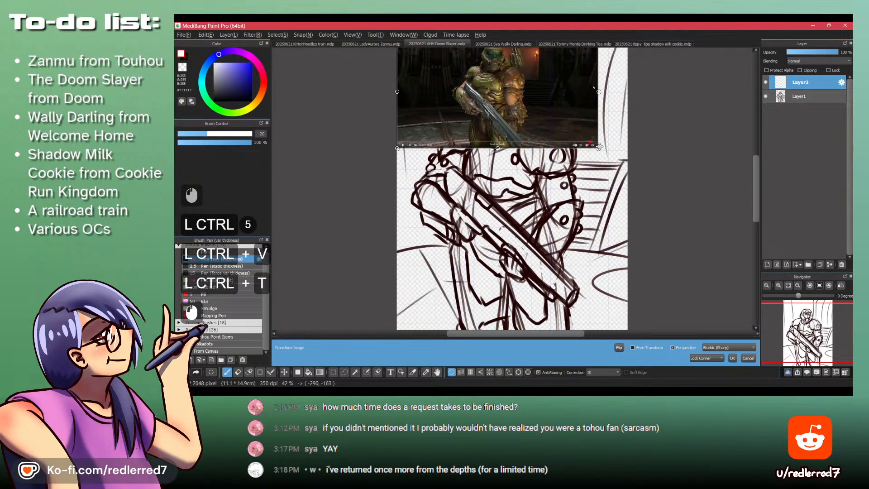
pyautogui.press('KP_Enter')
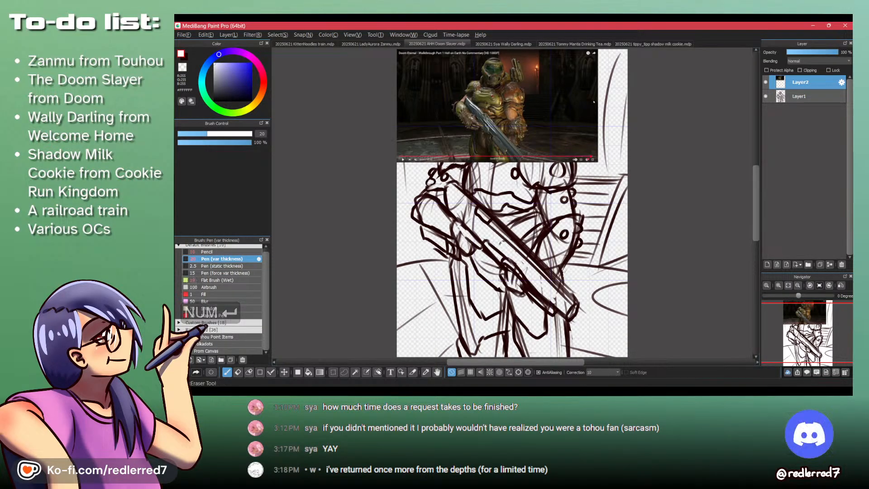
# - View the drawing "Ex Nue Fear My Power.mdp", close it and return to the Doom Slayer drawing
pyautogui.click(513, 392)
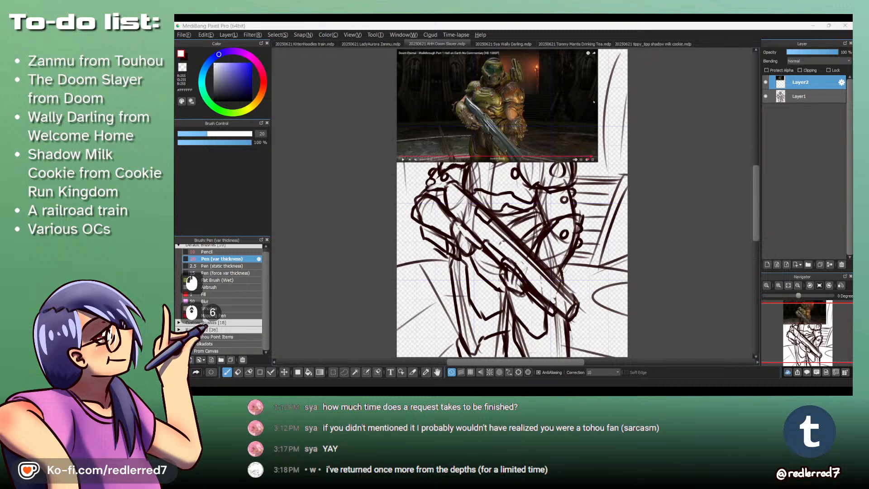
pyautogui.moveTo(344, 149); pyautogui.dragTo(400, 136)
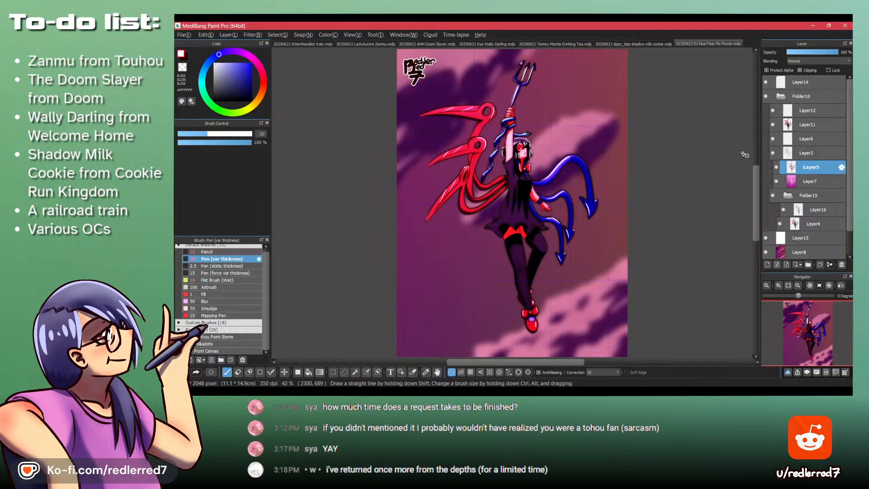
pyautogui.hotkey('ctrl', 'w')
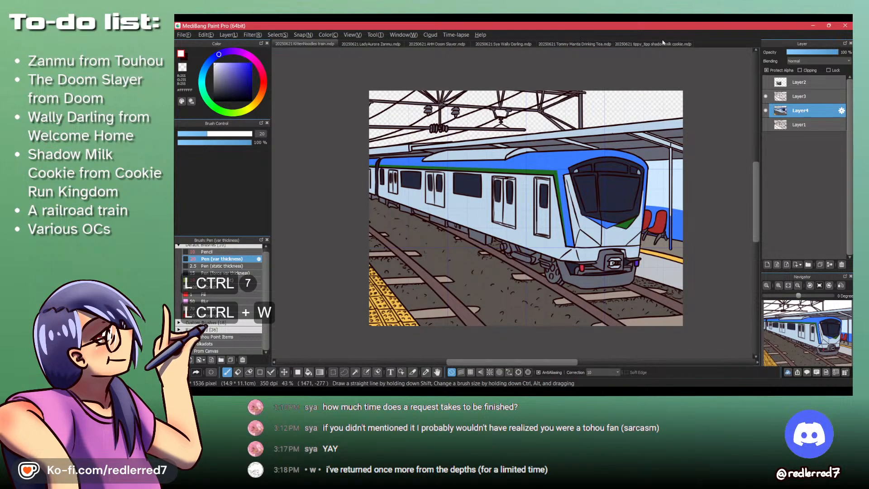
pyautogui.click(435, 44)
# - Move the pasted reference image straight down over the sketch's middle and lower the sketch layer's opacity to 25%
pyautogui.moveTo(823, 89)
pyautogui.mouseDown()
pyautogui.moveTo(818, 105)
pyautogui.moveTo(803, 81)
pyautogui.mouseUp()
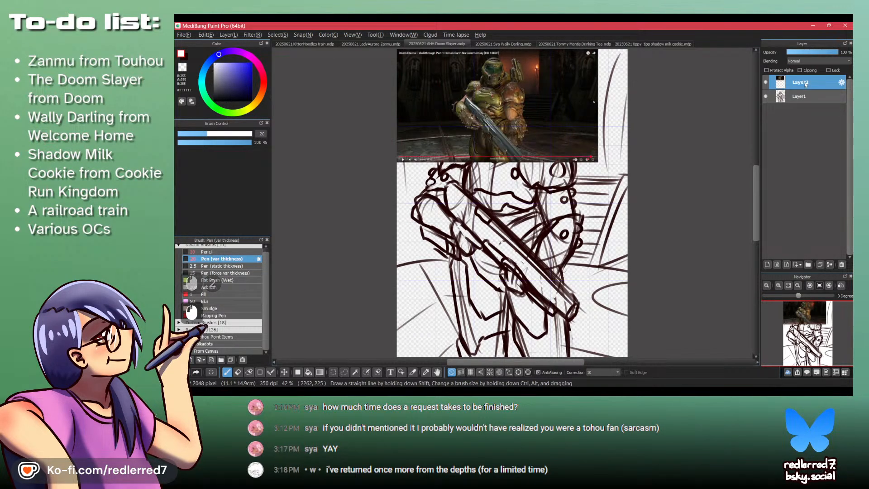
pyautogui.press('m')
pyautogui.moveTo(598, 115); pyautogui.dragTo(597, 240)
pyautogui.keyDown('shift'); pyautogui.click(805, 96); pyautogui.keyUp('shift')
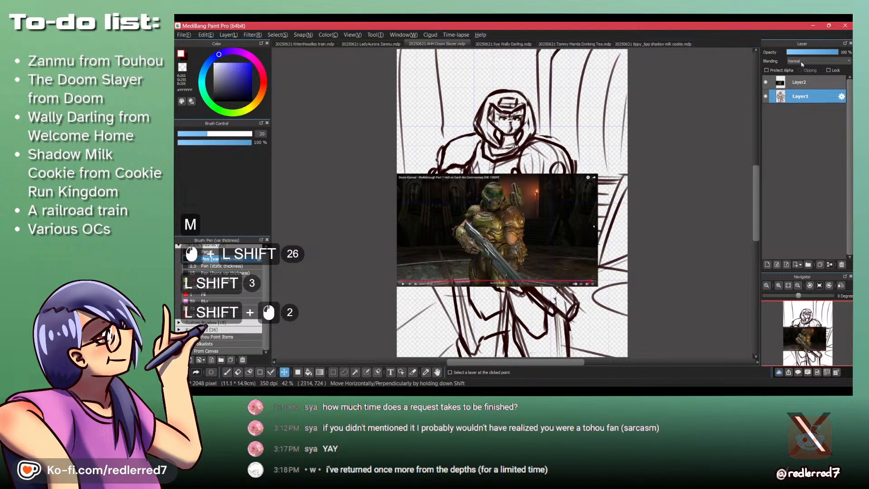
pyautogui.keyDown('shift'); pyautogui.click(799, 54); pyautogui.keyUp('shift')
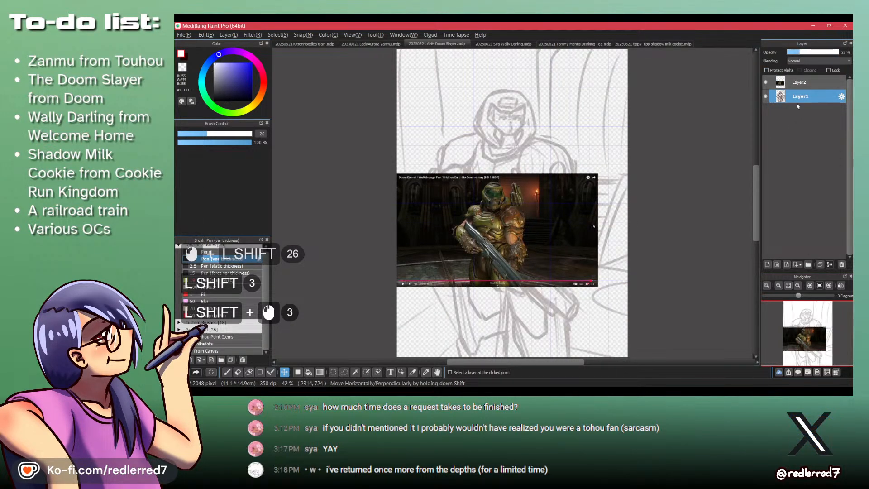
# - Add a new layer directly above the sketch layer and set the pen's brush size to 10
pyautogui.scroll(3, 571, 156)
pyautogui.moveTo(473, 110); pyautogui.dragTo(536, 127)
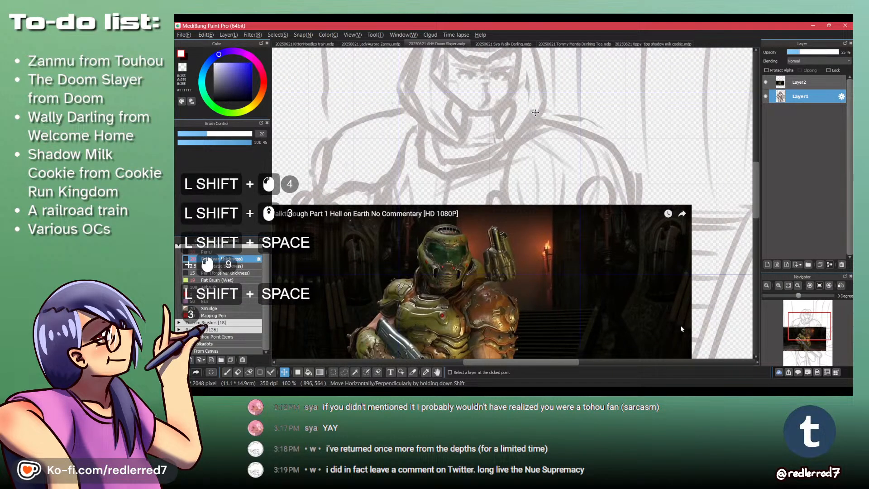
pyautogui.keyDown('shift'); pyautogui.click(805, 95); pyautogui.keyUp('shift')
pyautogui.hotkey('shift', 'd')
pyautogui.hotkey('shift', 'p')
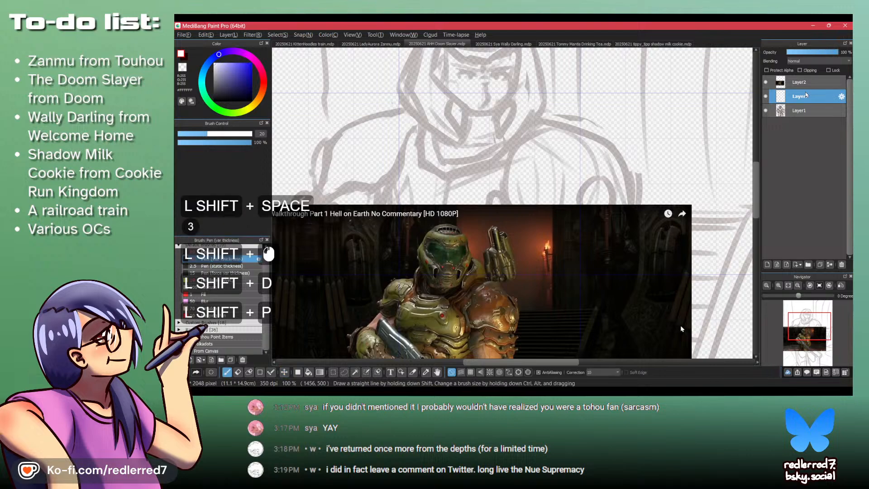
pyautogui.keyDown('shift'); pyautogui.click(262, 134); pyautogui.keyUp('shift')
pyautogui.write('10')
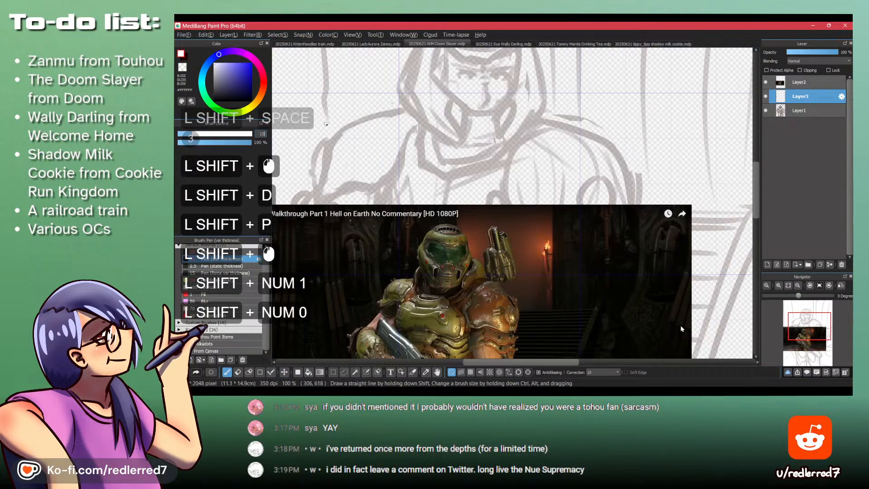
# - Swap the drawing colour from white to dark red-black and clear the test strokes from the new layer
pyautogui.moveTo(319, 117); pyautogui.dragTo(389, 162)
pyautogui.moveTo(338, 128)
pyautogui.mouseDown()
pyautogui.moveTo(377, 154)
pyautogui.moveTo(334, 176)
pyautogui.mouseUp()
pyautogui.press('x')
pyautogui.moveTo(401, 110); pyautogui.dragTo(337, 136)
pyautogui.hotkey('ctrl', 'z')
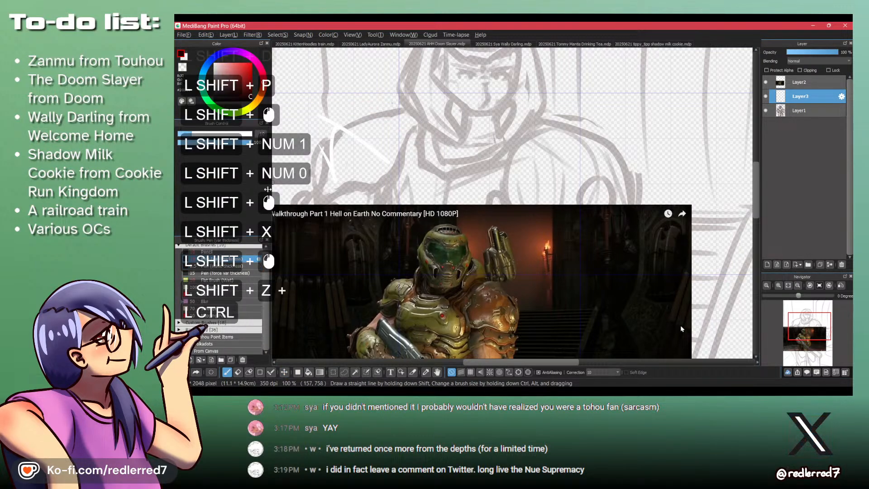
pyautogui.hotkey('shift', 'Delete')
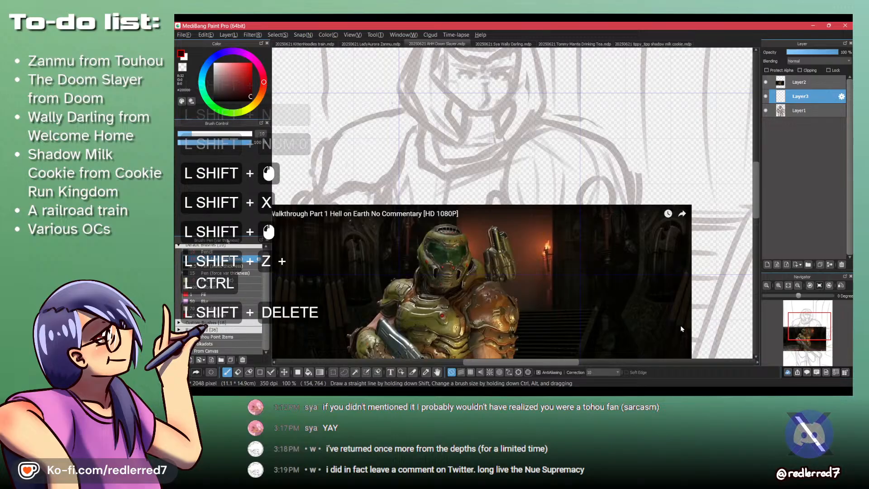
# - Switch to the Pencil brush, try a stroke near the Doom Slayer's shoulder and undo it
pyautogui.moveTo(342, 104); pyautogui.dragTo(287, 129)
pyautogui.hotkey('ctrl', 'z')
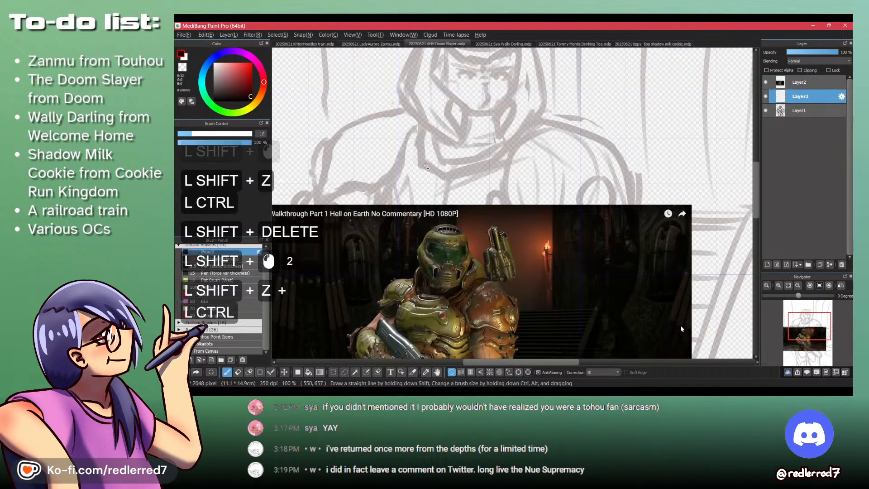
pyautogui.moveTo(412, 149); pyautogui.dragTo(361, 154)
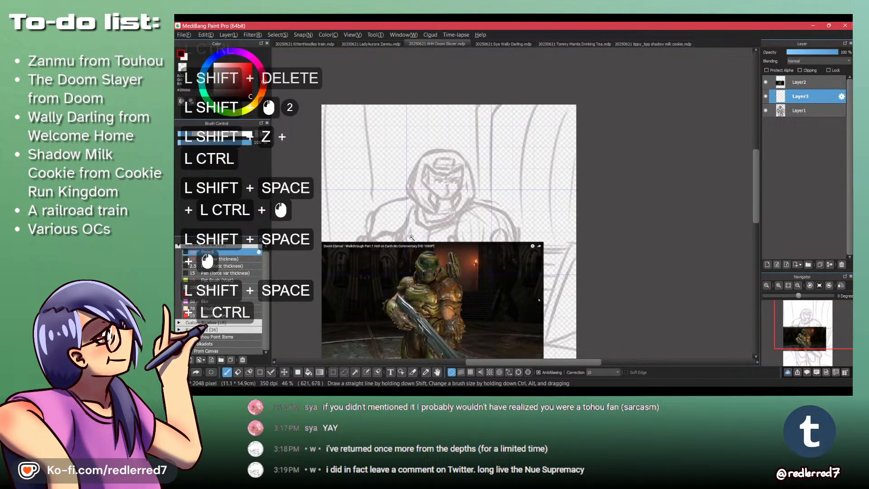
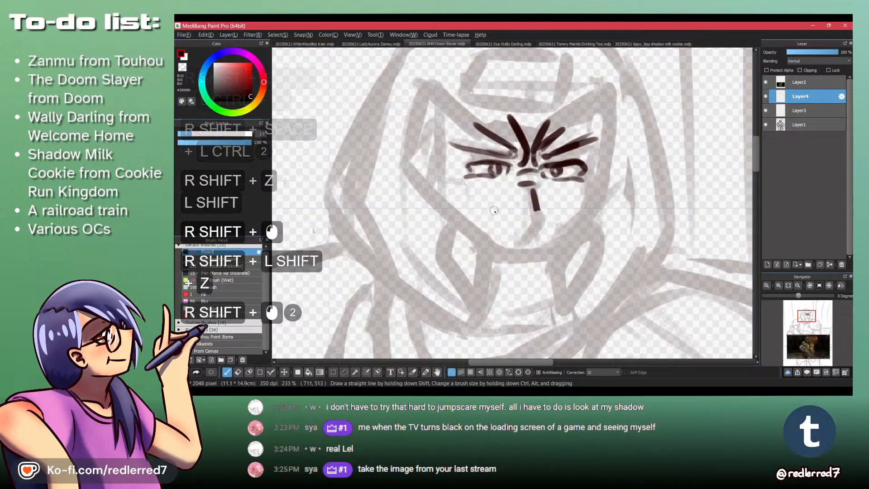
# - Extend the nose line downward, erase part of the right-hand brow and redraw it as one thicker stroke
pyautogui.keyDown('shift'); pyautogui.click(535, 205); pyautogui.keyUp('shift')
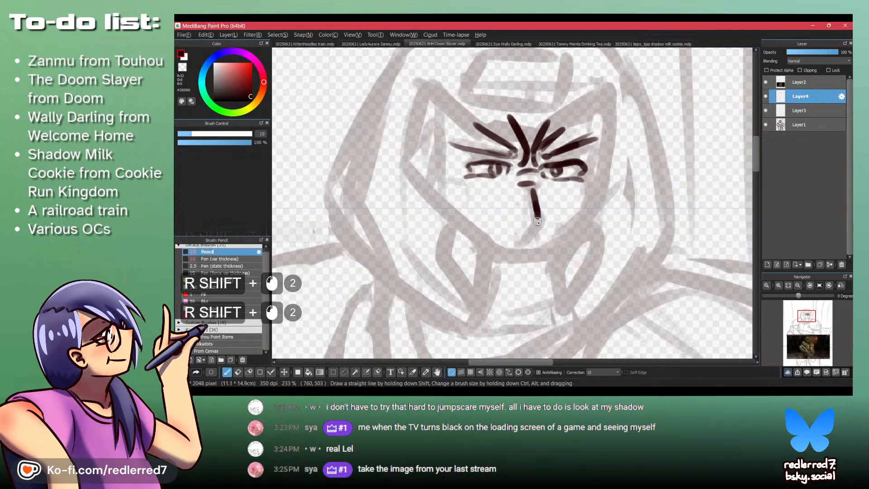
pyautogui.hotkey('shift', 'z')
pyautogui.moveTo(599, 144); pyautogui.dragTo(557, 159)
pyautogui.hotkey('shift', 'z')
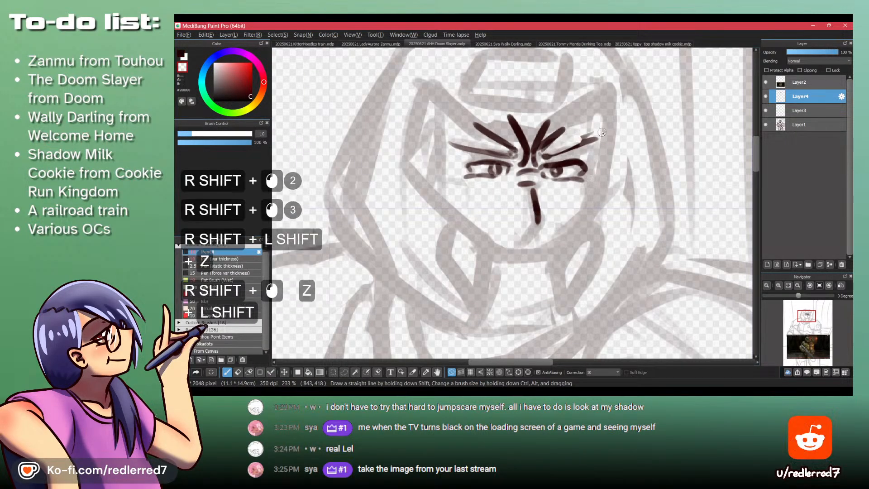
pyautogui.hotkey('shift', 'z')
pyautogui.moveTo(599, 130)
pyautogui.mouseDown()
pyautogui.moveTo(544, 156)
pyautogui.moveTo(594, 142)
pyautogui.mouseUp()
pyautogui.hotkey('shift', 'z')
pyautogui.hotkey('ctrl', 'z')
pyautogui.hotkey('ctrl', 'z')
pyautogui.hotkey('ctrl', 'z')
pyautogui.moveTo(545, 157); pyautogui.dragTo(599, 132)
pyautogui.hotkey('shift', 'z')
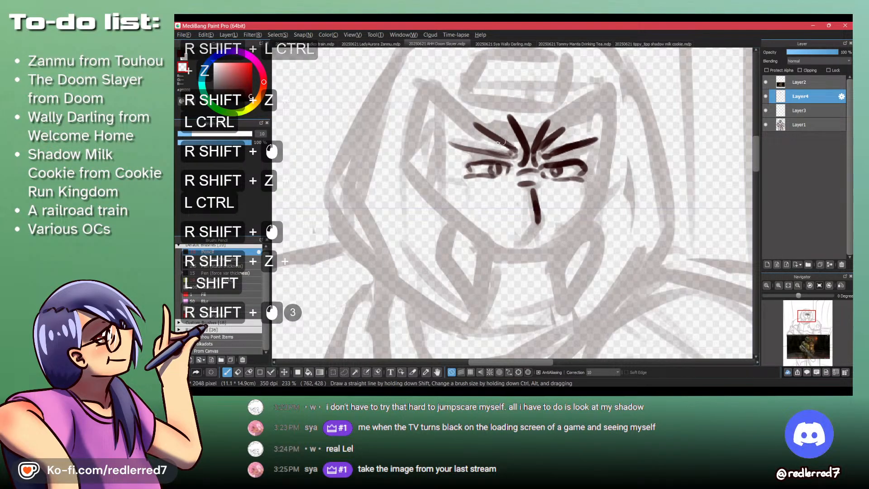
# - Erase the extra crease lines above the right-hand brow and shorten the creases between the brows
pyautogui.moveTo(507, 136); pyautogui.dragTo(466, 136)
pyautogui.hotkey('shift', 'z')
pyautogui.moveTo(507, 109)
pyautogui.mouseDown()
pyautogui.moveTo(528, 126)
pyautogui.moveTo(544, 117)
pyautogui.moveTo(528, 133)
pyautogui.moveTo(552, 120)
pyautogui.moveTo(529, 145)
pyautogui.mouseUp()
pyautogui.hotkey('shift', 'z')
pyautogui.hotkey('ctrl', 'z')
pyautogui.hotkey('ctrl', 'z')
pyautogui.hotkey('shift', 'z')
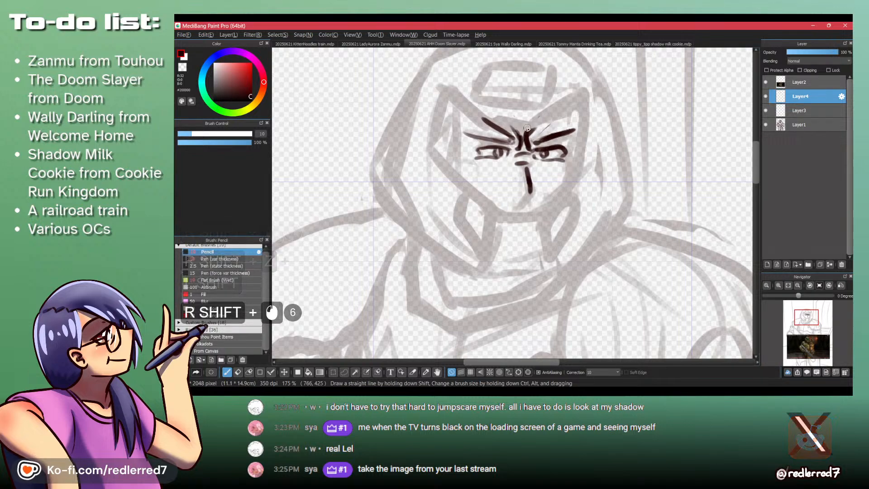
# - Thicken the nose bridge line and extend both lower eyelid lines outward past the eye corners
pyautogui.moveTo(506, 179); pyautogui.dragTo(524, 161)
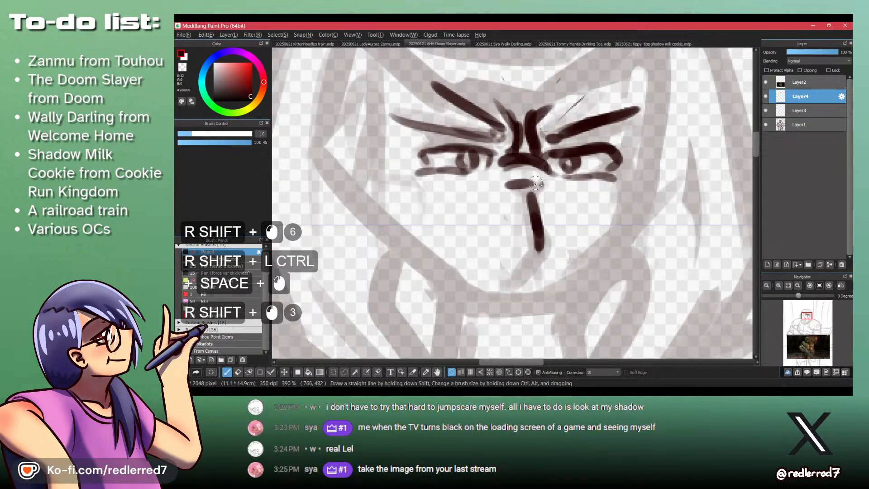
pyautogui.hotkey('ctrl', 'z')
pyautogui.moveTo(607, 175); pyautogui.dragTo(613, 180)
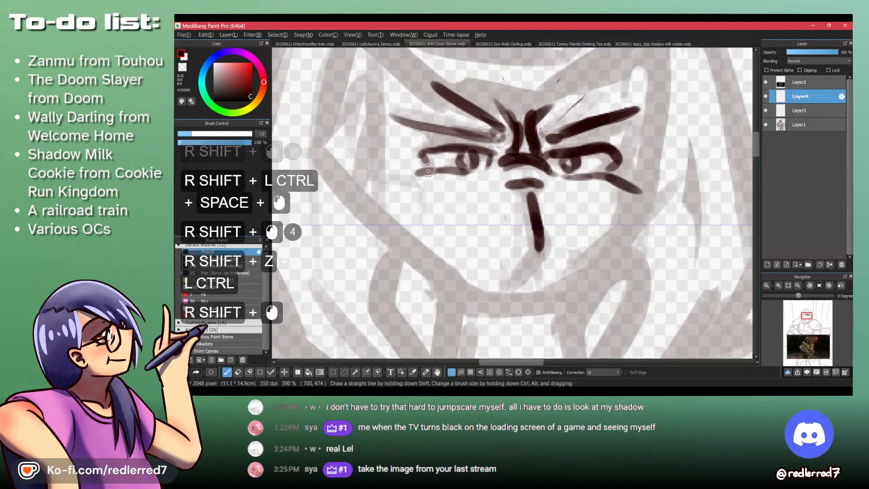
pyautogui.moveTo(424, 172); pyautogui.dragTo(399, 184)
pyautogui.hotkey('ctrl', 'z')
pyautogui.hotkey('ctrl', 'z')
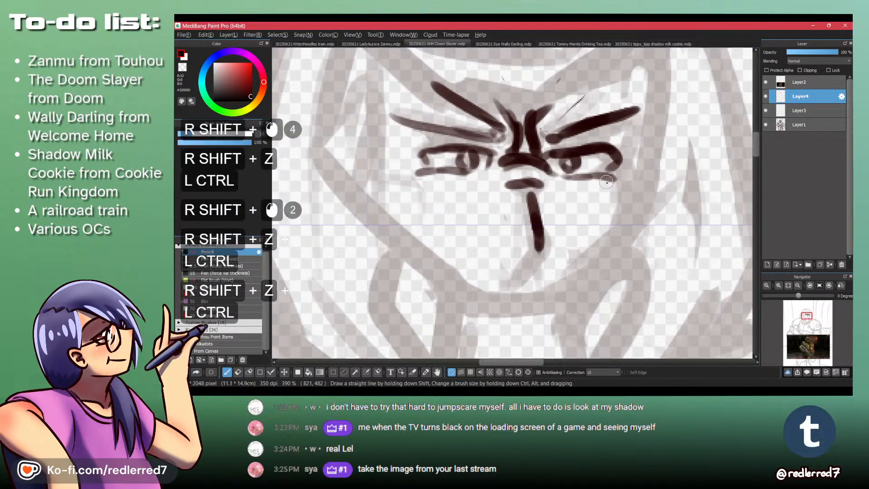
pyautogui.moveTo(631, 186); pyautogui.dragTo(572, 176)
pyautogui.moveTo(490, 159); pyautogui.dragTo(411, 182)
pyautogui.hotkey('ctrl', 'z')
pyautogui.moveTo(443, 172); pyautogui.dragTo(414, 179)
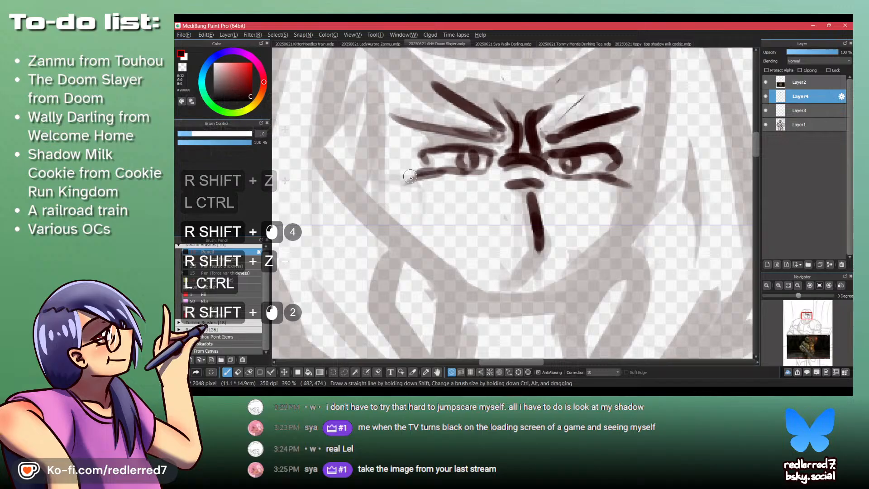
# - Erase the stray crease remnants beside the right-hand brow and redraw that brow longer and straighter
pyautogui.moveTo(446, 147); pyautogui.dragTo(446, 193)
pyautogui.moveTo(475, 132)
pyautogui.mouseDown()
pyautogui.moveTo(471, 85)
pyautogui.moveTo(466, 107)
pyautogui.mouseUp()
pyautogui.hotkey('shift', 'z')
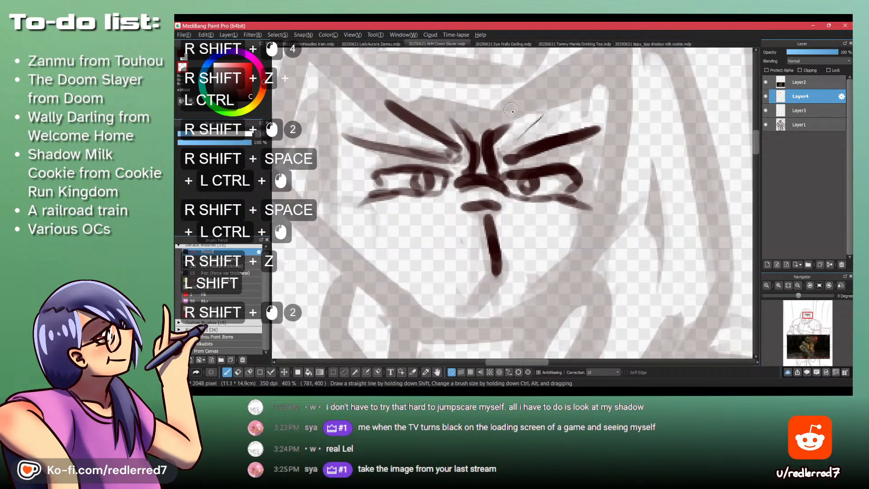
pyautogui.moveTo(503, 146); pyautogui.dragTo(515, 127)
pyautogui.moveTo(508, 136)
pyautogui.mouseDown()
pyautogui.moveTo(502, 150)
pyautogui.moveTo(584, 130)
pyautogui.moveTo(511, 150)
pyautogui.moveTo(591, 144)
pyautogui.mouseUp()
pyautogui.hotkey('shift', 'z')
pyautogui.hotkey('ctrl', 'z')
pyautogui.moveTo(503, 160); pyautogui.dragTo(605, 140)
pyautogui.moveTo(515, 158)
pyautogui.mouseDown()
pyautogui.moveTo(504, 161)
pyautogui.moveTo(523, 157)
pyautogui.mouseUp()
pyautogui.hotkey('shift', 'z')
# - Redraw the left-hand brow as a longer, darker stroke and erase the crease line above it
pyautogui.moveTo(458, 159)
pyautogui.mouseDown()
pyautogui.moveTo(335, 134)
pyautogui.moveTo(453, 159)
pyautogui.mouseUp()
pyautogui.moveTo(456, 158); pyautogui.dragTo(343, 136)
pyautogui.hotkey('shift', 'z')
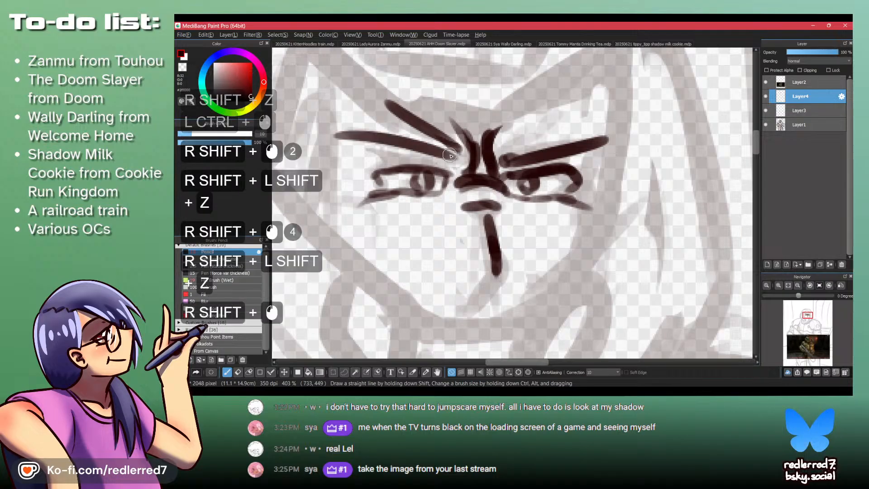
pyautogui.moveTo(447, 159); pyautogui.dragTo(409, 149)
pyautogui.moveTo(461, 115); pyautogui.dragTo(411, 117)
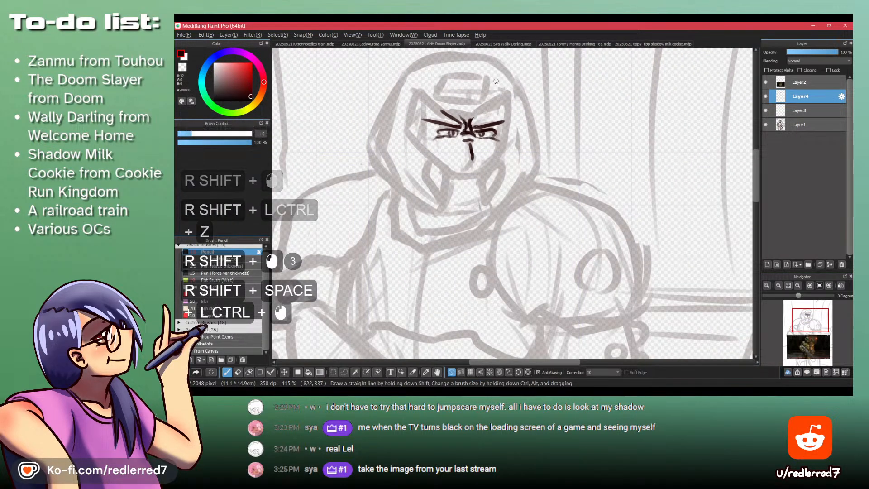
pyautogui.moveTo(497, 104); pyautogui.dragTo(433, 106)
pyautogui.hotkey('shift', 'z')
pyautogui.keyDown('shift'); pyautogui.click(394, 110); pyautogui.keyUp('shift')
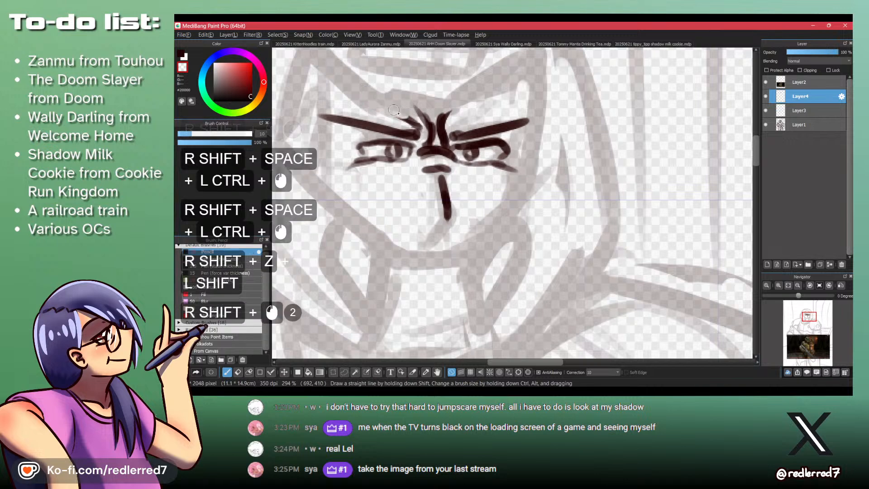
# - Erase the spiky left crease between the brows and redraw it shorter and more solid
pyautogui.hotkey('shift', 'z')
pyautogui.hotkey('shift', 'z')
pyautogui.keyDown('shift'); pyautogui.click(447, 124); pyautogui.keyUp('shift')
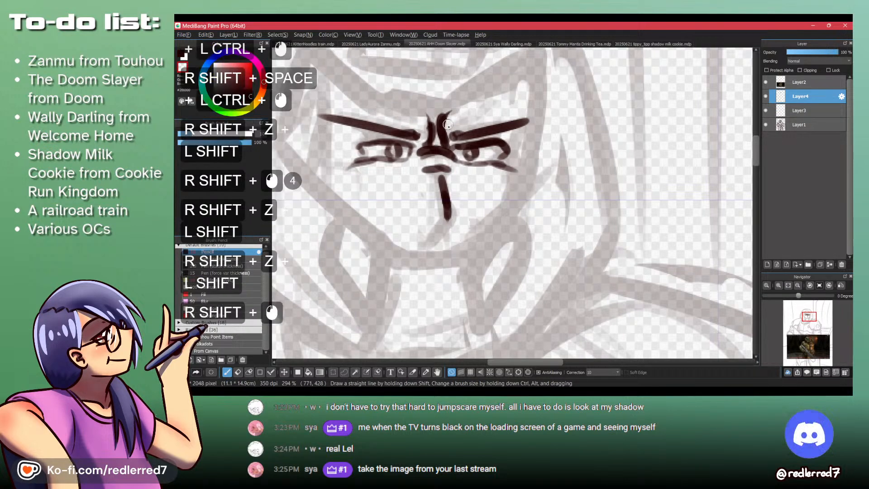
pyautogui.keyDown('shift'); pyautogui.click(433, 117); pyautogui.keyUp('shift')
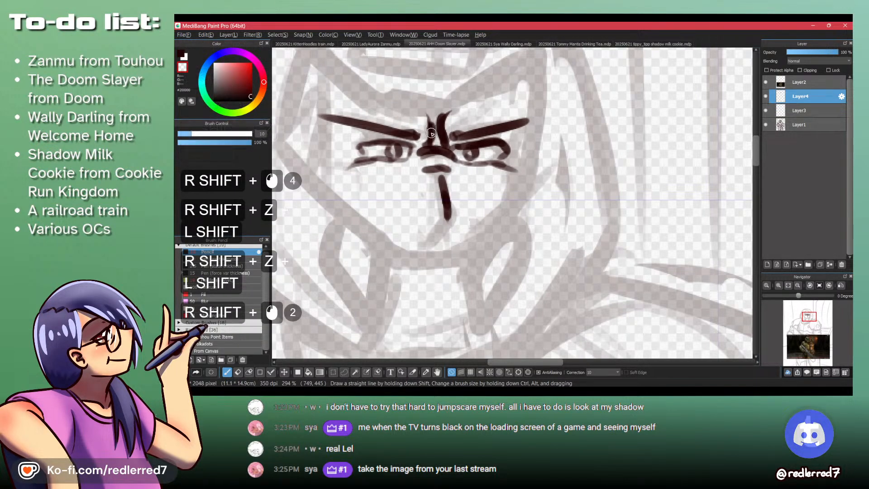
pyautogui.keyDown('shift'); pyautogui.click(429, 138); pyautogui.keyUp('shift')
pyautogui.hotkey('shift', 'z')
pyautogui.keyDown('shift'); pyautogui.click(440, 140); pyautogui.keyUp('shift')
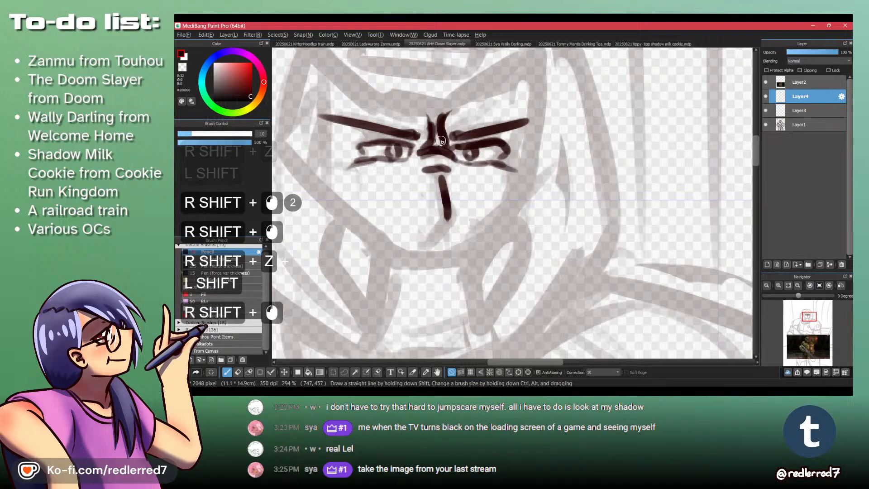
pyautogui.keyDown('shift'); pyautogui.click(444, 141); pyautogui.keyUp('shift')
pyautogui.keyDown('shift'); pyautogui.click(444, 141); pyautogui.keyUp('shift')
# - Clean up the nose bridge between the eyes with small erasing and drawing strokes
pyautogui.moveTo(459, 108)
pyautogui.mouseDown()
pyautogui.moveTo(407, 111)
pyautogui.moveTo(546, 187)
pyautogui.moveTo(570, 189)
pyautogui.mouseUp()
pyautogui.hotkey('shift', 'z')
pyautogui.moveTo(510, 197); pyautogui.dragTo(521, 198)
pyautogui.keyDown('shift'); pyautogui.click(503, 198); pyautogui.keyUp('shift')
pyautogui.hotkey('shift', 'z')
pyautogui.keyDown('shift'); pyautogui.click(499, 198); pyautogui.keyUp('shift')
# - Erase around the right-hand eye's ringed iris to leave a small round pupil
pyautogui.moveTo(528, 152); pyautogui.dragTo(457, 152)
pyautogui.keyDown('ctrl'); pyautogui.click(530, 154); pyautogui.keyUp('ctrl')
pyautogui.keyDown('ctrl'); pyautogui.click(531, 154); pyautogui.keyUp('ctrl')
pyautogui.keyDown('ctrl'); pyautogui.click(530, 155); pyautogui.keyUp('ctrl')
pyautogui.keyDown('ctrl'); pyautogui.click(531, 155); pyautogui.keyUp('ctrl')
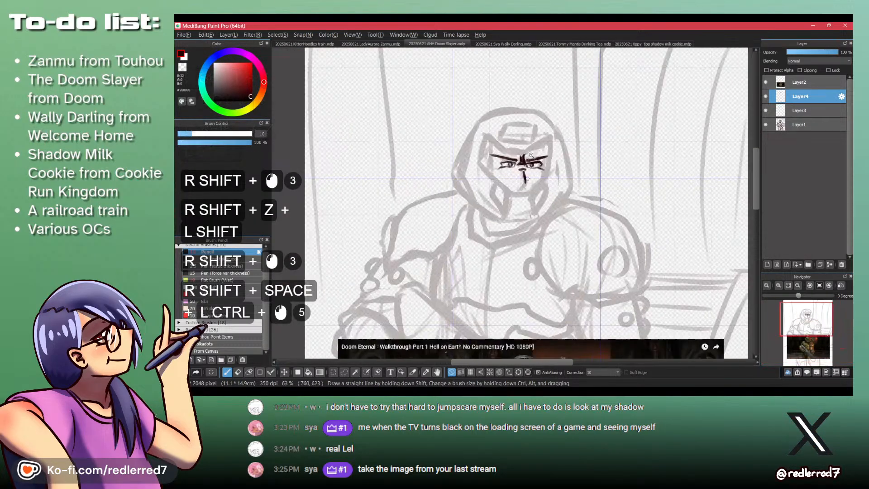
pyautogui.keyDown('ctrl'); pyautogui.click(531, 155); pyautogui.keyUp('ctrl')
pyautogui.keyDown('ctrl'); pyautogui.click(532, 158); pyautogui.keyUp('ctrl')
pyautogui.keyDown('ctrl'); pyautogui.click(532, 163); pyautogui.keyUp('ctrl')
pyautogui.keyDown('ctrl'); pyautogui.click(533, 168); pyautogui.keyUp('ctrl')
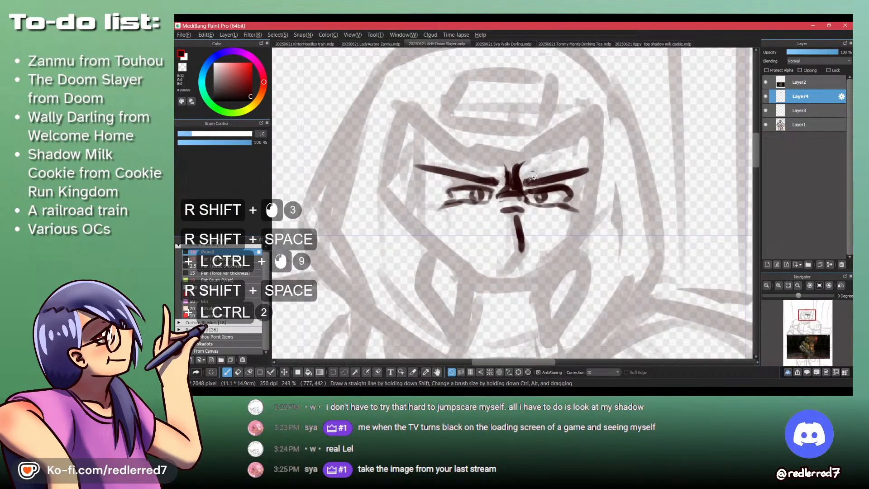
pyautogui.keyDown('ctrl'); pyautogui.click(539, 193); pyautogui.keyUp('ctrl')
pyautogui.hotkey('shift', 'z')
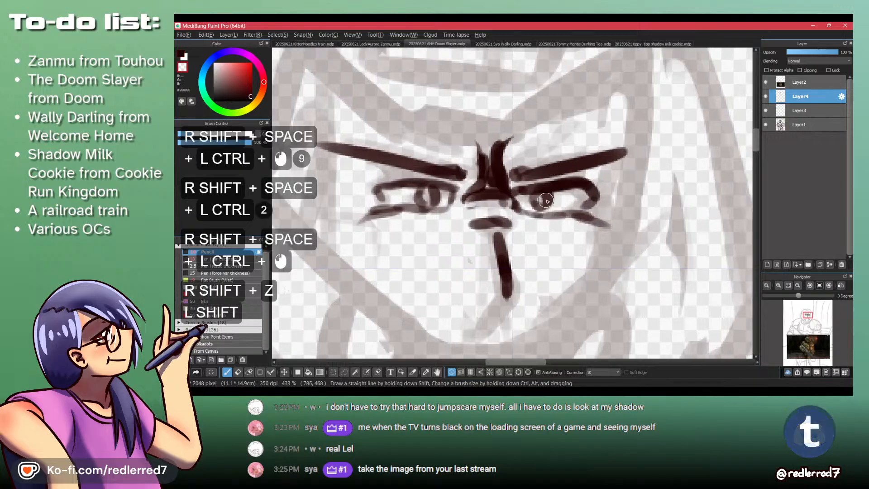
pyautogui.moveTo(538, 195); pyautogui.dragTo(547, 202)
pyautogui.moveTo(548, 196); pyautogui.dragTo(541, 204)
pyautogui.hotkey('shift', 'z')
# - Erase the left-hand eye's ringed iris and draw a small solid pupil in its place
pyautogui.hotkey('shift', 'z')
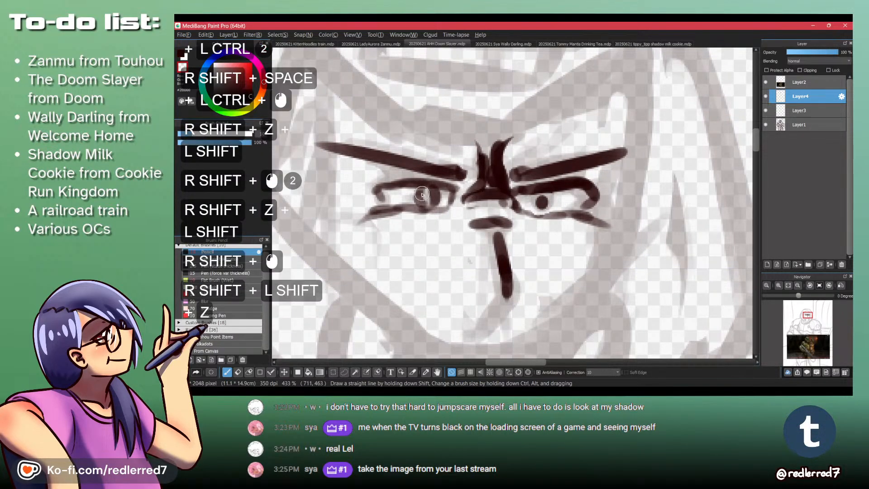
pyautogui.moveTo(422, 191); pyautogui.dragTo(425, 201)
pyautogui.moveTo(425, 193); pyautogui.dragTo(429, 205)
pyautogui.hotkey('shift', 'z')
pyautogui.click(428, 196)
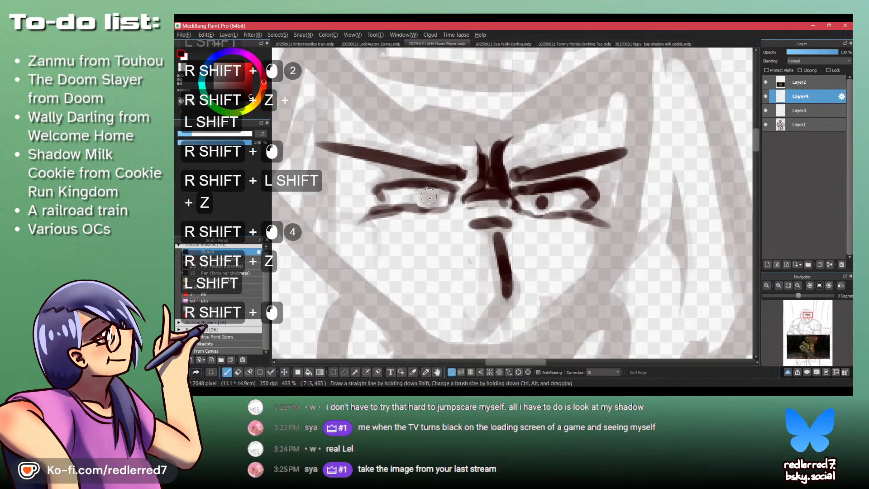
pyautogui.scroll(-7, 449, 164)
pyautogui.keyDown('ctrl'); pyautogui.click(450, 163); pyautogui.keyUp('ctrl')
pyautogui.keyDown('ctrl'); pyautogui.click(450, 163); pyautogui.keyUp('ctrl')
pyautogui.keyDown('ctrl'); pyautogui.click(451, 162); pyautogui.keyUp('ctrl')
pyautogui.hotkey('ctrl', 'z')
pyautogui.click(434, 188)
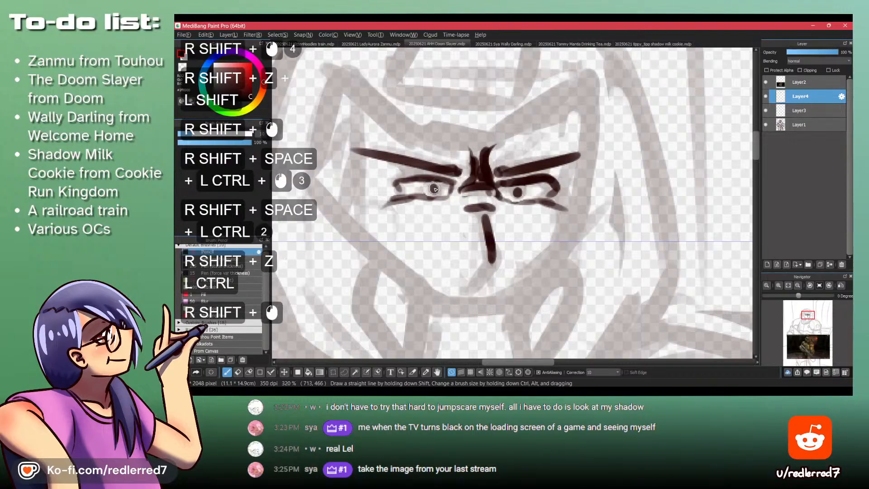
# - Darken and enlarge both pupils into matching solid round dots
pyautogui.click(516, 192)
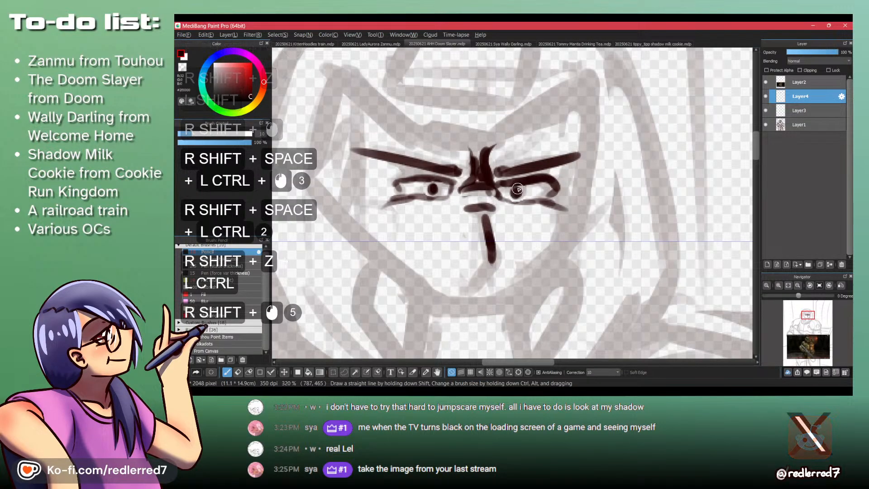
pyautogui.click(516, 192)
pyautogui.moveTo(516, 163)
pyautogui.mouseDown()
pyautogui.moveTo(511, 243)
pyautogui.moveTo(508, 80)
pyautogui.mouseUp()
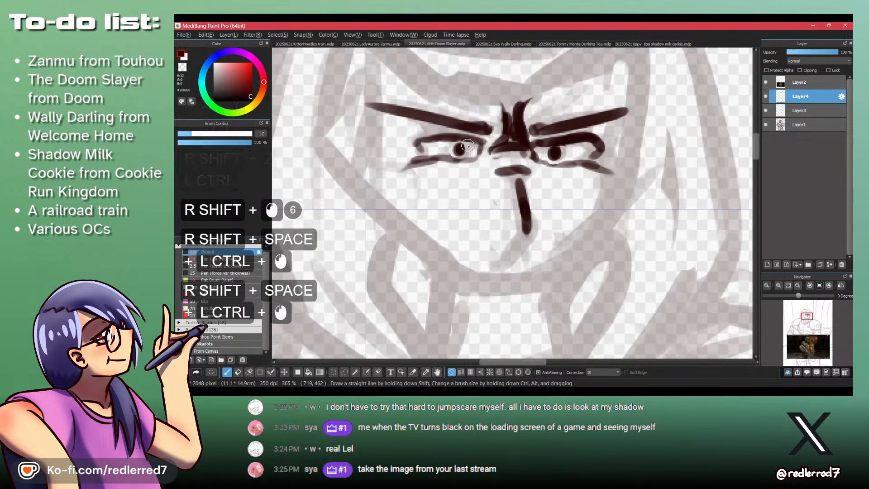
pyautogui.click(461, 149)
pyautogui.hotkey('ctrl', 'z')
pyautogui.click(461, 147)
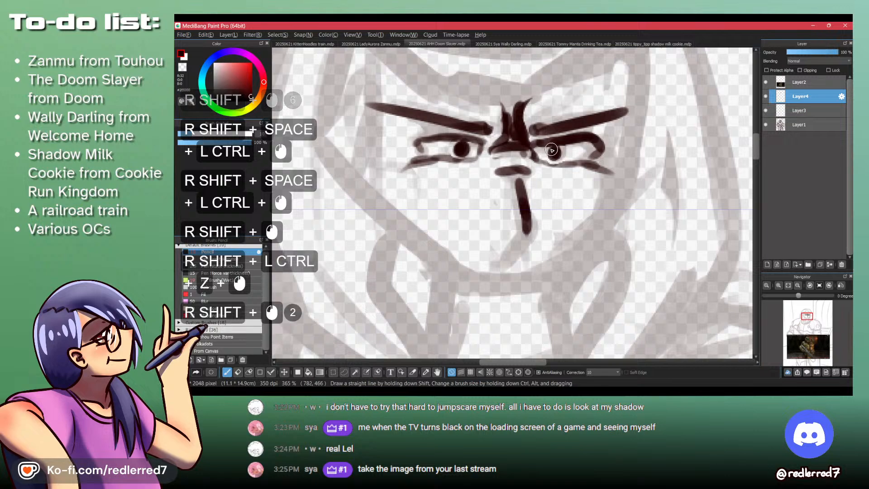
# - Merge the face line-art layer (Layer4) down into Layer3
pyautogui.moveTo(556, 136); pyautogui.dragTo(448, 102)
pyautogui.moveTo(447, 192); pyautogui.dragTo(441, 197)
pyautogui.moveTo(413, 159); pyautogui.dragTo(473, 181)
pyautogui.moveTo(457, 153)
pyautogui.mouseDown()
pyautogui.moveTo(469, 223)
pyautogui.moveTo(475, 159)
pyautogui.mouseUp()
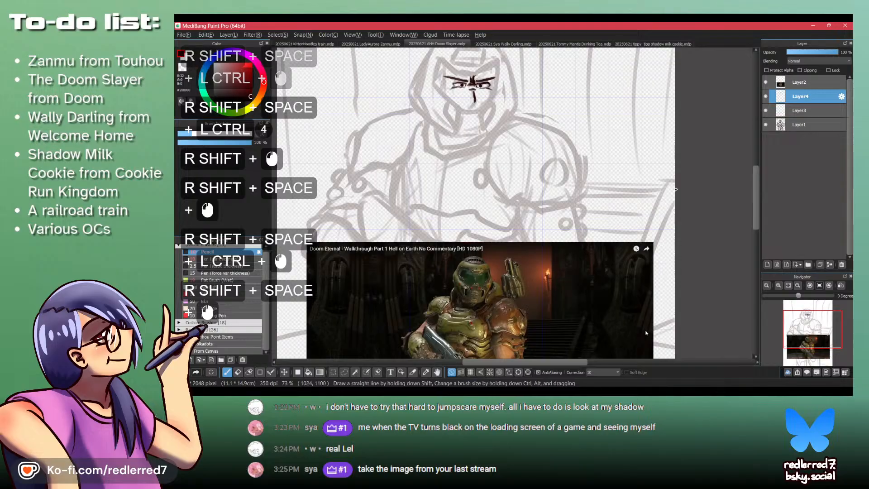
pyautogui.hotkey('ctrl', 'shift', 'd')
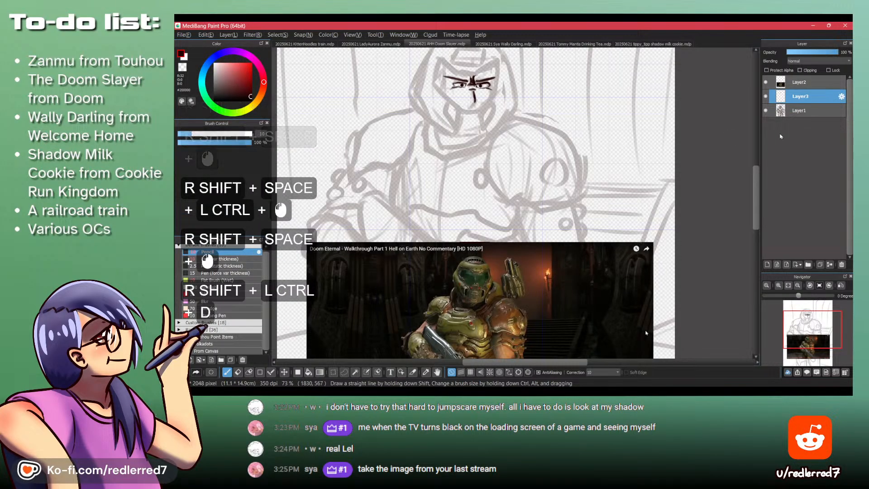
# - Unlock the reference image layer (Layer2) and move the image straight up to just below the character's neck
pyautogui.click(829, 70)
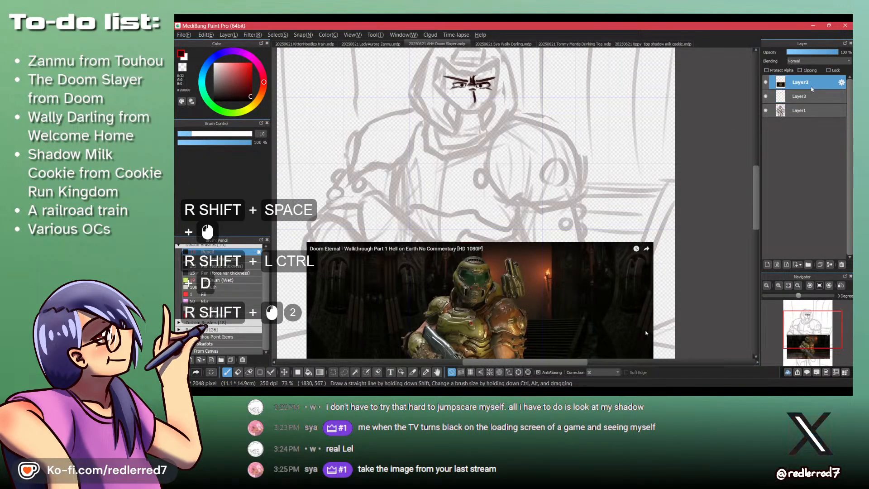
pyautogui.hotkey('shift', 'm')
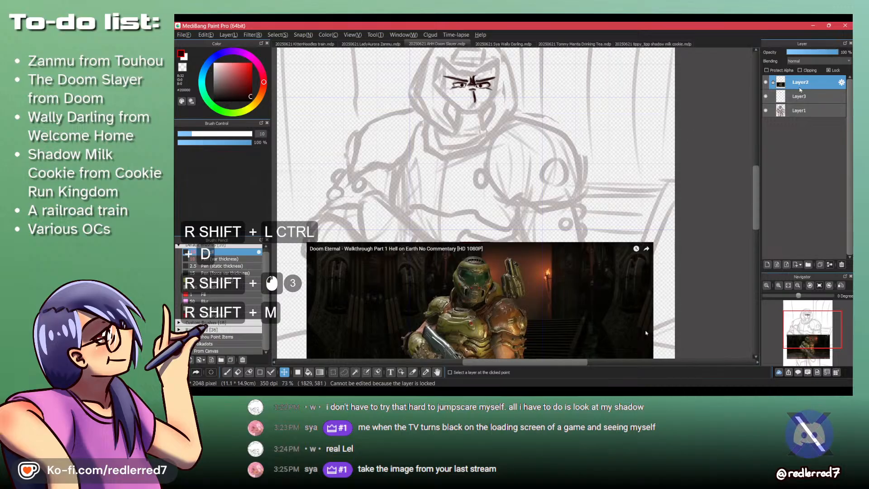
pyautogui.keyDown('shift'); pyautogui.click(771, 81); pyautogui.keyUp('shift')
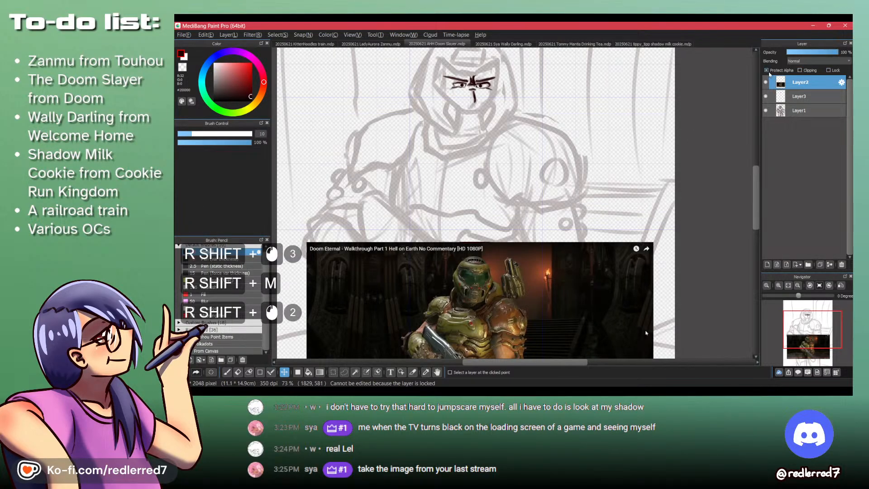
pyautogui.hotkey('shift', 'm')
pyautogui.moveTo(557, 263); pyautogui.dragTo(664, 147)
# - Return to the brush and add a new layer directly above Layer3
pyautogui.keyDown('shift'); pyautogui.click(802, 101); pyautogui.keyUp('shift')
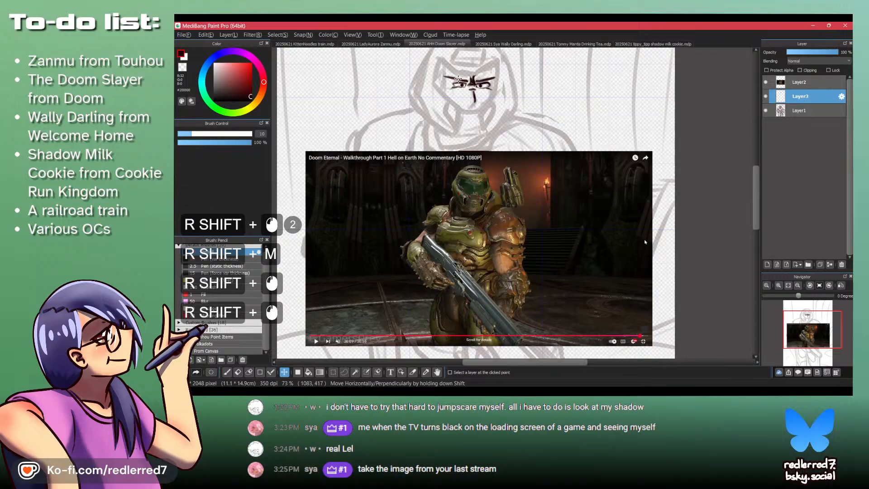
pyautogui.hotkey('shift', 'p')
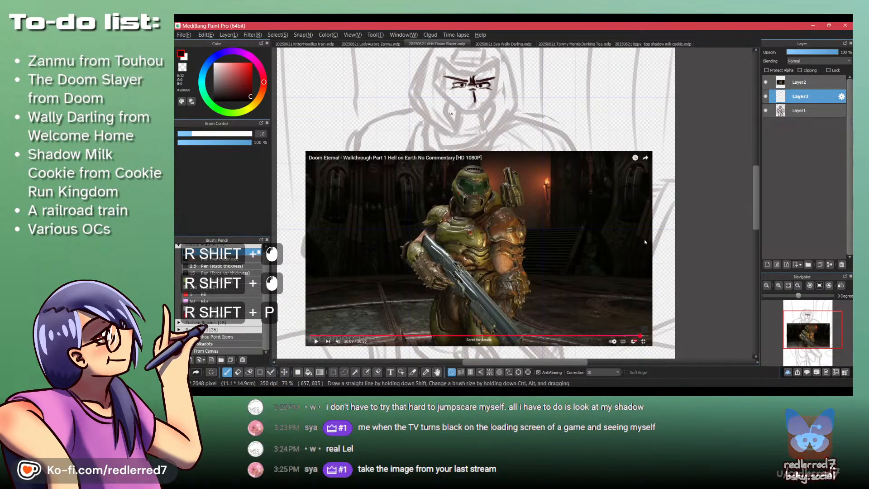
pyautogui.press('space')
pyautogui.moveTo(474, 129); pyautogui.dragTo(478, 168)
pyautogui.hotkey('shift', 'd')
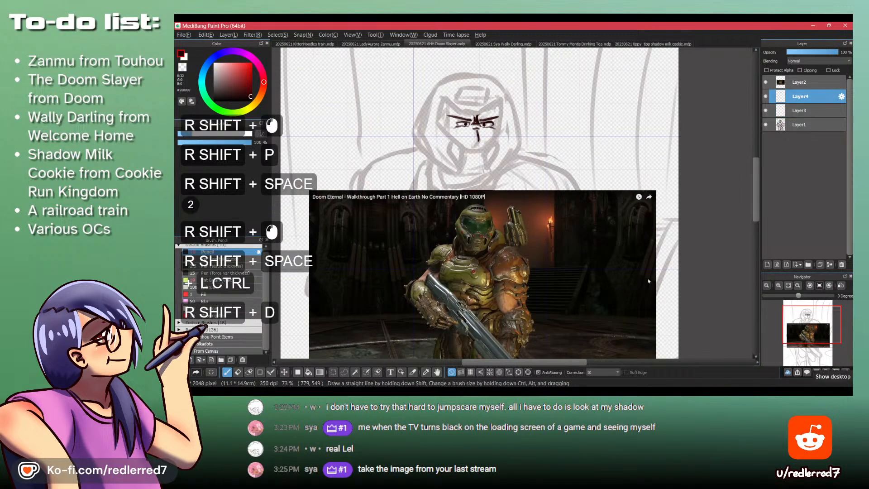
# - Try a horizontal line beneath the nose on the new layer and undo it
pyautogui.keyDown('ctrl'); pyautogui.click(474, 177); pyautogui.keyUp('ctrl')
pyautogui.moveTo(474, 177); pyautogui.dragTo(473, 204)
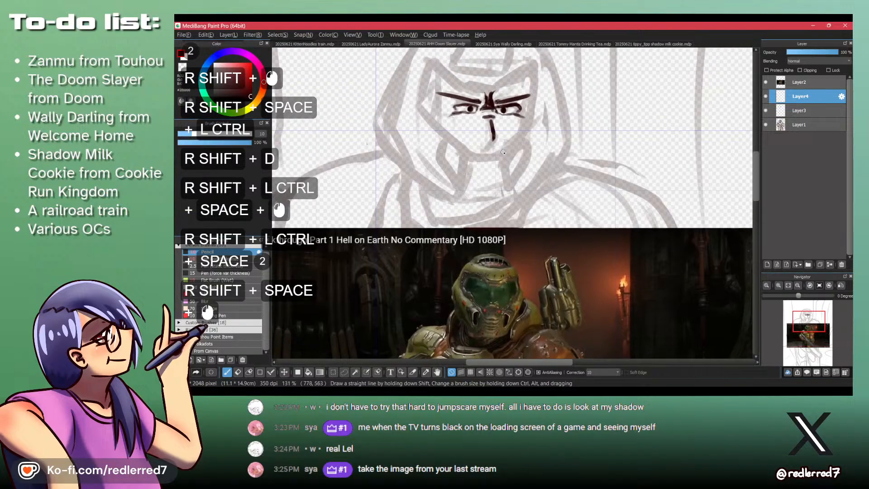
pyautogui.hotkey('ctrl', 'z')
pyautogui.moveTo(508, 142); pyautogui.dragTo(478, 145)
pyautogui.hotkey('ctrl', 'z')
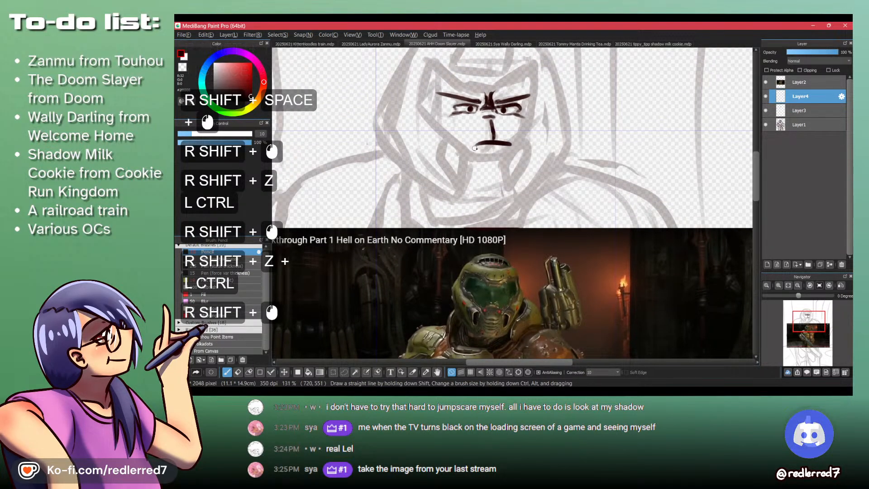
pyautogui.hotkey('ctrl', 'z')
# - Outline the helmet's lower faceplate from the nose tip down around the mouth area, including its bottom edge
pyautogui.moveTo(506, 137)
pyautogui.mouseDown()
pyautogui.moveTo(472, 145)
pyautogui.moveTo(472, 155)
pyautogui.moveTo(512, 155)
pyautogui.moveTo(488, 143)
pyautogui.moveTo(465, 160)
pyautogui.moveTo(464, 193)
pyautogui.moveTo(511, 197)
pyautogui.mouseUp()
pyautogui.hotkey('ctrl', 'z')
pyautogui.hotkey('ctrl', 'z')
pyautogui.hotkey('ctrl', 'z')
pyautogui.hotkey('ctrl', 'z')
pyautogui.hotkey('ctrl', 'shift', 'z')
pyautogui.hotkey('ctrl', 'shift', 'z')
pyautogui.keyDown('shift'); pyautogui.click(463, 195); pyautogui.keyUp('shift')
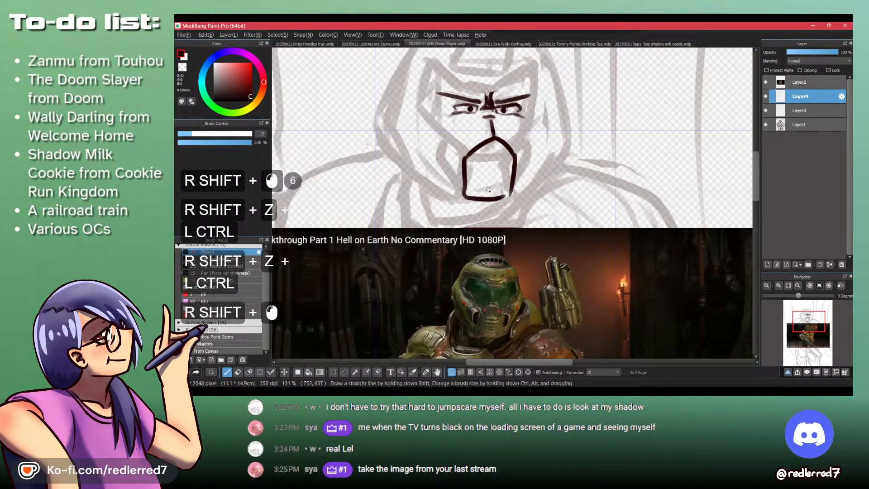
# - Close the faceplate's lower corner and sketch a cheek line and a rounded vent beside its right edge
pyautogui.moveTo(500, 198); pyautogui.dragTo(510, 195)
pyautogui.moveTo(544, 121); pyautogui.dragTo(538, 181)
pyautogui.moveTo(554, 138)
pyautogui.mouseDown()
pyautogui.moveTo(528, 85)
pyautogui.moveTo(524, 132)
pyautogui.moveTo(527, 102)
pyautogui.mouseUp()
pyautogui.moveTo(513, 136)
pyautogui.mouseDown()
pyautogui.moveTo(526, 157)
pyautogui.moveTo(490, 144)
pyautogui.mouseUp()
pyautogui.keyDown('shift'); pyautogui.click(506, 184); pyautogui.keyUp('shift')
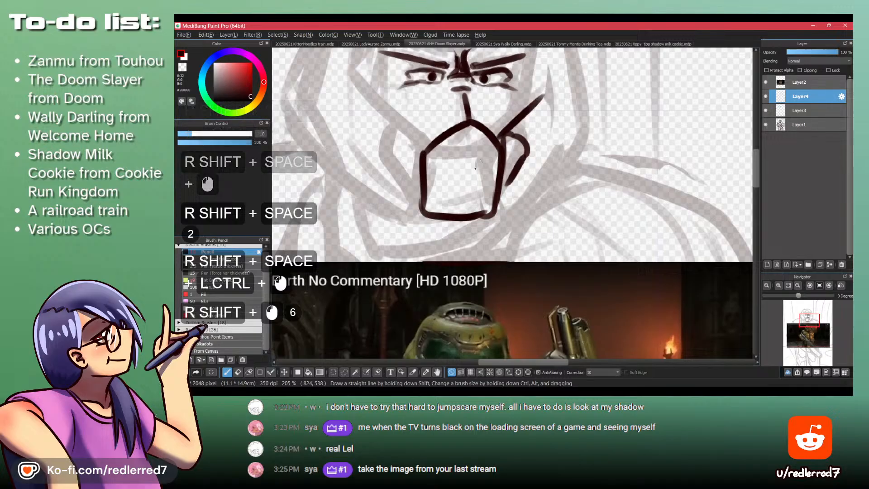
# - Undo the straight cheek line and outline the right cheek guard around the vent down to the faceplate's bottom corner
pyautogui.moveTo(390, 209)
pyautogui.mouseDown()
pyautogui.moveTo(409, 95)
pyautogui.moveTo(387, 183)
pyautogui.mouseUp()
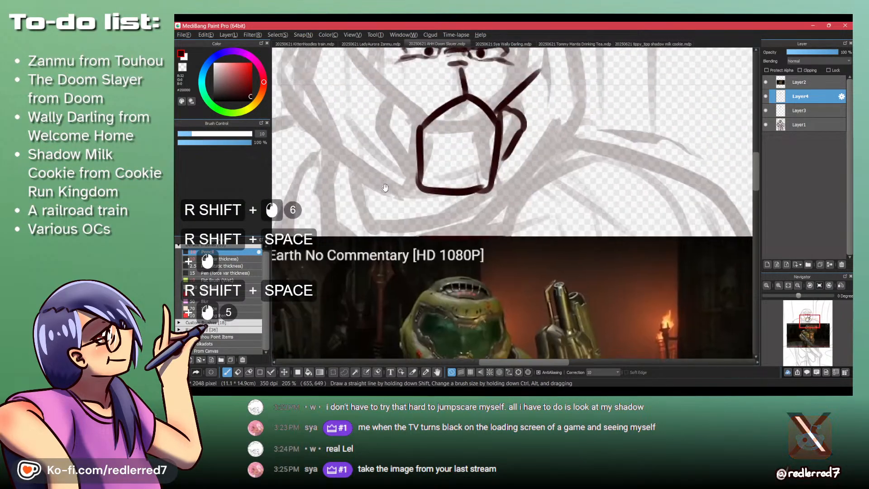
pyautogui.hotkey('ctrl', 'z')
pyautogui.click(484, 104)
pyautogui.hotkey('ctrl', 'z')
pyautogui.hotkey('ctrl', 'z')
pyautogui.hotkey('ctrl', 'z')
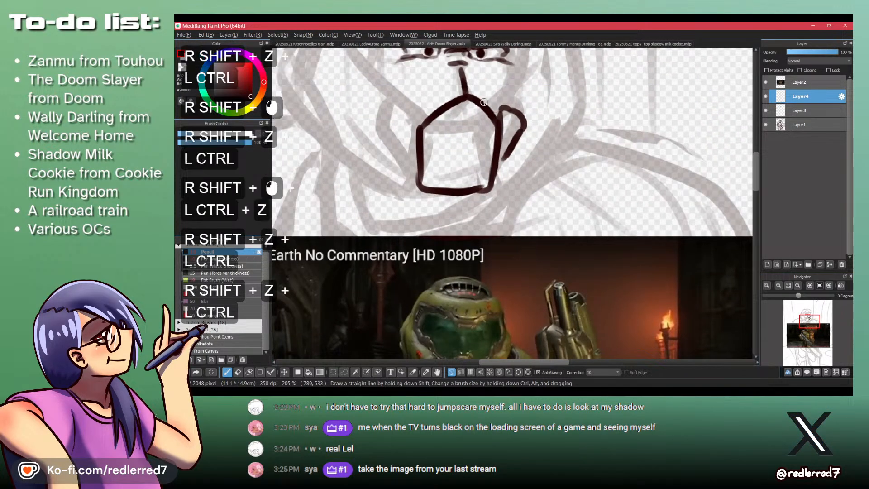
pyautogui.keyDown('shift'); pyautogui.click(511, 86); pyautogui.keyUp('shift')
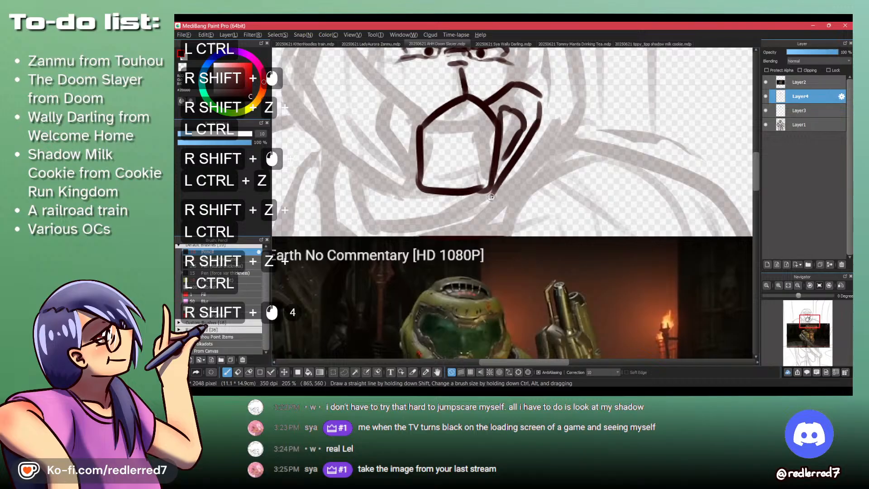
# - Outline the matching left cheek guard from the faceplate's upper corner out and down to its bottom corner
pyautogui.moveTo(437, 109)
pyautogui.mouseDown()
pyautogui.moveTo(366, 70)
pyautogui.moveTo(370, 95)
pyautogui.mouseUp()
pyautogui.hotkey('shift', 'z')
pyautogui.hotkey('shift', 'z')
pyautogui.hotkey('shift', 'z')
pyautogui.hotkey('shift', 'z')
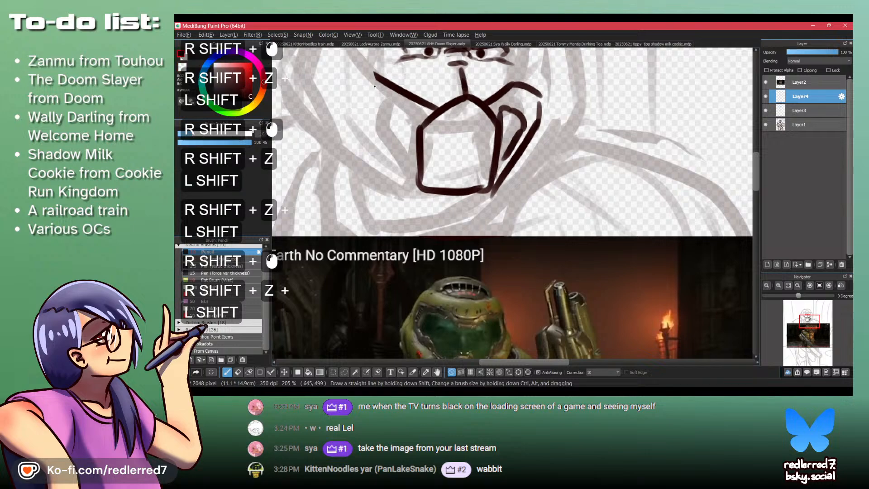
pyautogui.keyDown('shift'); pyautogui.click(362, 120); pyautogui.keyUp('shift')
pyautogui.keyDown('shift'); pyautogui.click(411, 179); pyautogui.keyUp('shift')
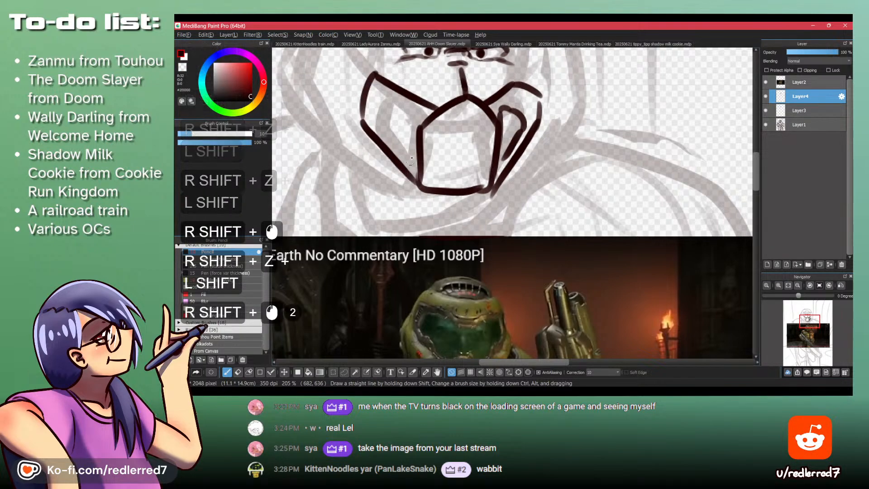
# - Draw a narrow curved vent inside the left cheek guard, next to the faceplate
pyautogui.moveTo(414, 113); pyautogui.dragTo(413, 156)
pyautogui.moveTo(425, 93)
pyautogui.mouseDown()
pyautogui.moveTo(416, 102)
pyautogui.moveTo(448, 168)
pyautogui.moveTo(446, 213)
pyautogui.mouseUp()
pyautogui.hotkey('ctrl', 'z')
pyautogui.hotkey('ctrl', 'z')
pyautogui.keyDown('shift'); pyautogui.click(434, 163); pyautogui.keyUp('shift')
pyautogui.press('z')
pyautogui.moveTo(443, 178); pyautogui.dragTo(442, 235)
pyautogui.press('z')
pyautogui.moveTo(450, 162)
pyautogui.mouseDown()
pyautogui.moveTo(426, 181)
pyautogui.moveTo(434, 209)
pyautogui.mouseUp()
pyautogui.press('z')
pyautogui.press('z')
pyautogui.press('z')
pyautogui.moveTo(436, 179)
pyautogui.mouseDown()
pyautogui.moveTo(438, 222)
pyautogui.moveTo(446, 198)
pyautogui.mouseUp()
pyautogui.press('z')
pyautogui.press('z')
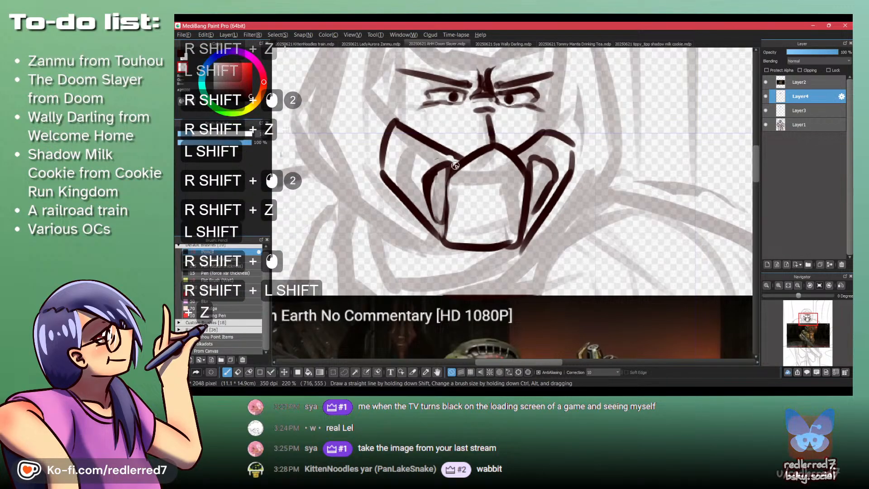
# - Erase the faceplate's left edge and redraw it slanting outward from the upper corner down to the chin
pyautogui.moveTo(453, 167); pyautogui.dragTo(451, 179)
pyautogui.moveTo(453, 169)
pyautogui.mouseDown()
pyautogui.moveTo(455, 179)
pyautogui.moveTo(430, 156)
pyautogui.moveTo(520, 160)
pyautogui.mouseUp()
pyautogui.hotkey('shift', 'z')
pyautogui.hotkey('ctrl', 'z')
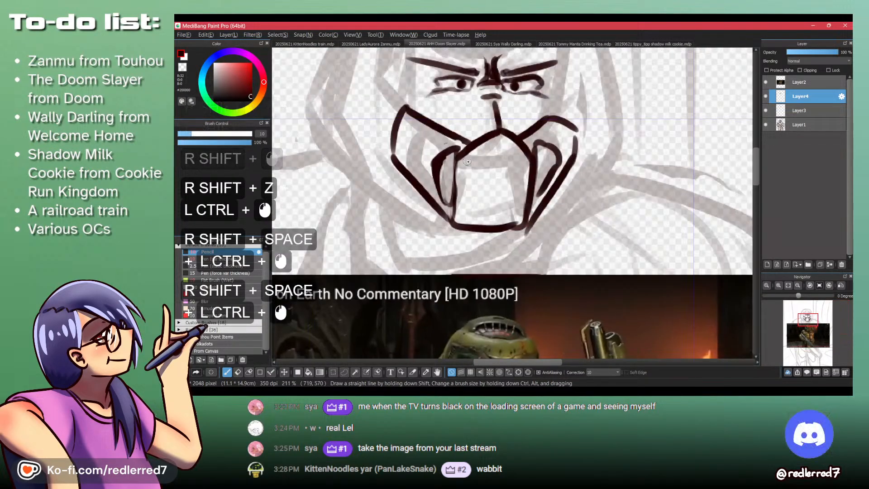
pyautogui.hotkey('shift', 'z')
pyautogui.keyDown('shift'); pyautogui.click(460, 152); pyautogui.keyUp('shift')
pyautogui.moveTo(453, 206); pyautogui.dragTo(451, 219)
pyautogui.hotkey('shift', 'z')
pyautogui.moveTo(468, 152); pyautogui.dragTo(452, 219)
pyautogui.moveTo(463, 193); pyautogui.dragTo(450, 223)
pyautogui.hotkey('shift', 'z')
# - Try shifting the faceplate's right edge inward and clearing the vent lines next to it
pyautogui.moveTo(529, 147)
pyautogui.mouseDown()
pyautogui.moveTo(530, 203)
pyautogui.moveTo(526, 156)
pyautogui.mouseUp()
pyautogui.moveTo(527, 147); pyautogui.dragTo(520, 153)
pyautogui.hotkey('shift', 'z')
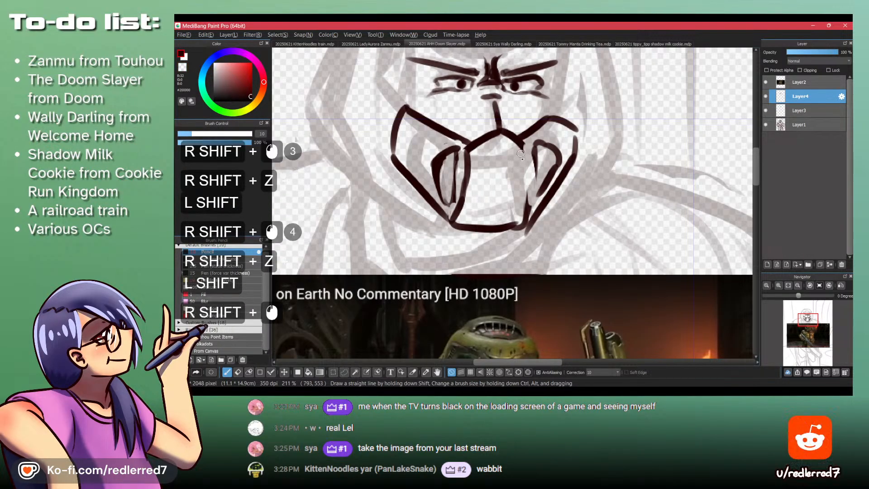
pyautogui.moveTo(525, 207); pyautogui.dragTo(527, 211)
pyautogui.hotkey('shift', 'z')
pyautogui.moveTo(533, 152); pyautogui.dragTo(538, 195)
pyautogui.hotkey('shift', 'z')
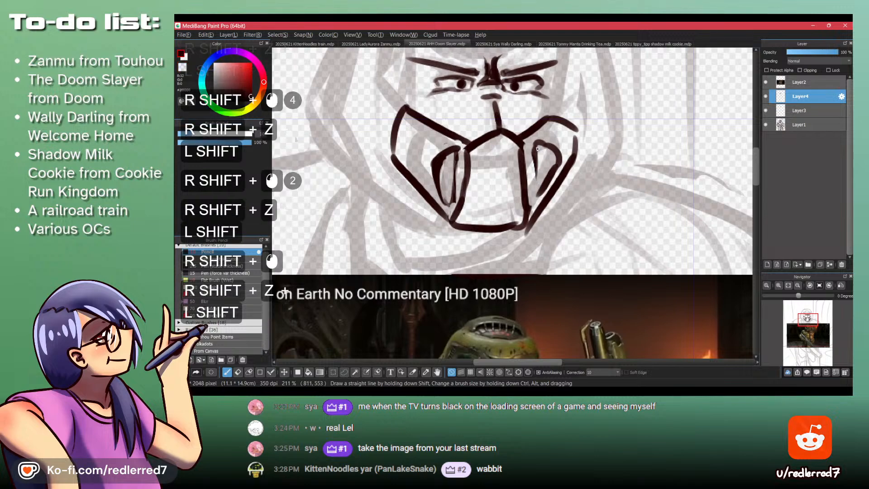
pyautogui.hotkey('ctrl', 'z')
pyautogui.moveTo(532, 148)
pyautogui.mouseDown()
pyautogui.moveTo(537, 195)
pyautogui.moveTo(536, 129)
pyautogui.moveTo(496, 135)
pyautogui.mouseUp()
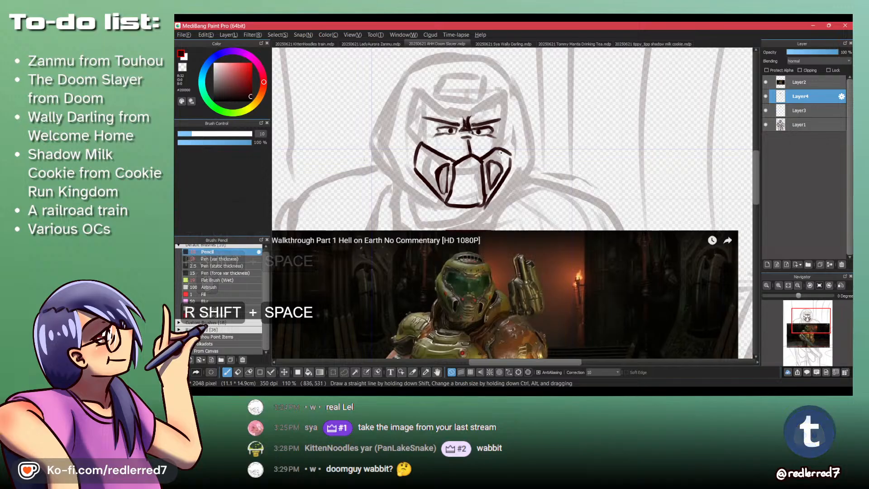
# - Rework the right cheek vent as a closed pointed shape and compare the mask with the reference image
pyautogui.moveTo(469, 176)
pyautogui.mouseDown()
pyautogui.moveTo(498, 138)
pyautogui.moveTo(502, 161)
pyautogui.mouseUp()
pyautogui.hotkey('shift', 'z')
pyautogui.moveTo(504, 129); pyautogui.dragTo(507, 155)
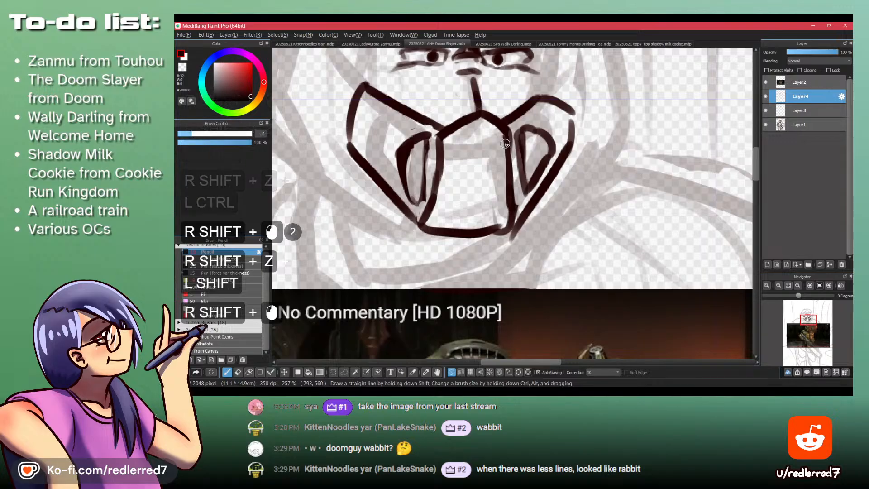
pyautogui.hotkey('shift', 'z')
pyautogui.moveTo(496, 156); pyautogui.dragTo(495, 150)
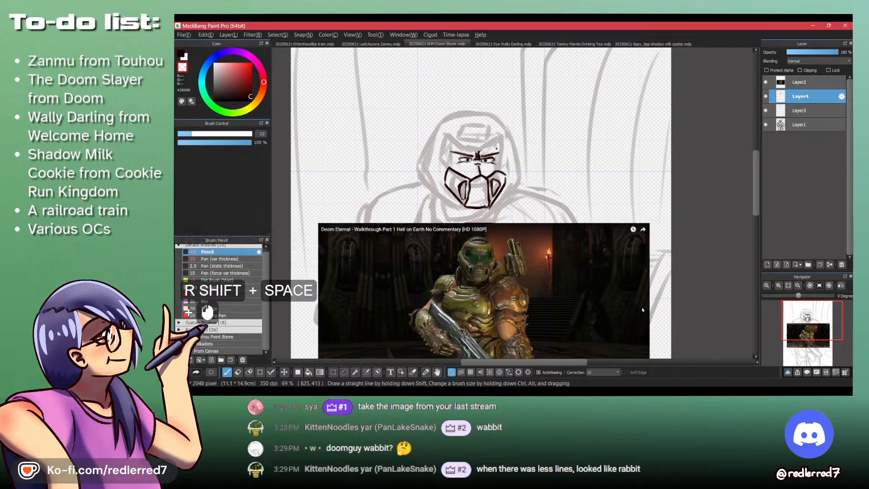
pyautogui.moveTo(475, 199); pyautogui.dragTo(505, 181)
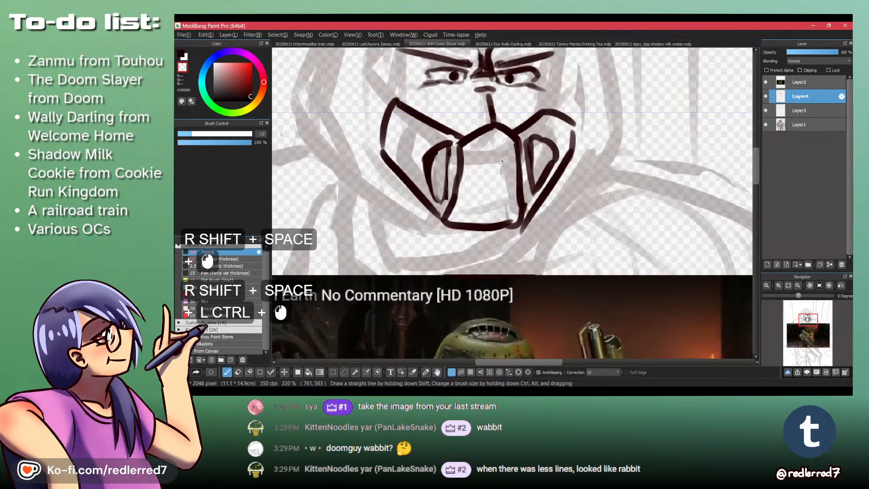
# - Erase the faceplate's right edge and redraw it farther outward, curving down to the chin
pyautogui.moveTo(507, 131)
pyautogui.mouseDown()
pyautogui.moveTo(507, 147)
pyautogui.moveTo(513, 142)
pyautogui.moveTo(526, 170)
pyautogui.moveTo(530, 152)
pyautogui.moveTo(522, 202)
pyautogui.moveTo(529, 164)
pyautogui.moveTo(536, 190)
pyautogui.mouseUp()
pyautogui.hotkey('shift', 'z')
pyautogui.hotkey('ctrl', 'z')
pyautogui.hotkey('ctrl', 'z')
pyautogui.hotkey('shift', 'z')
pyautogui.hotkey('shift', 'z')
pyautogui.hotkey('shift', 'z')
# - Erase the right cheek vent, redraw it as a smaller pointed shape, and close the cheek guard's outer corner
pyautogui.moveTo(529, 133); pyautogui.dragTo(537, 162)
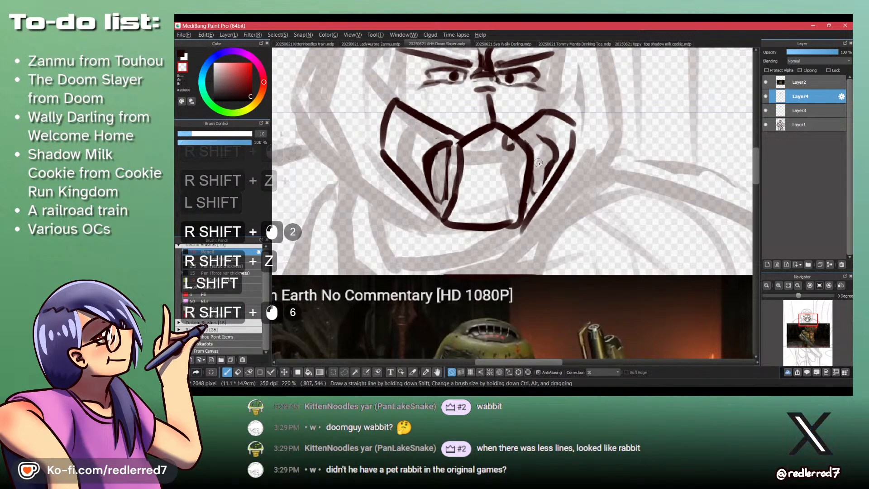
pyautogui.keyDown('shift'); pyautogui.click(544, 147); pyautogui.keyUp('shift')
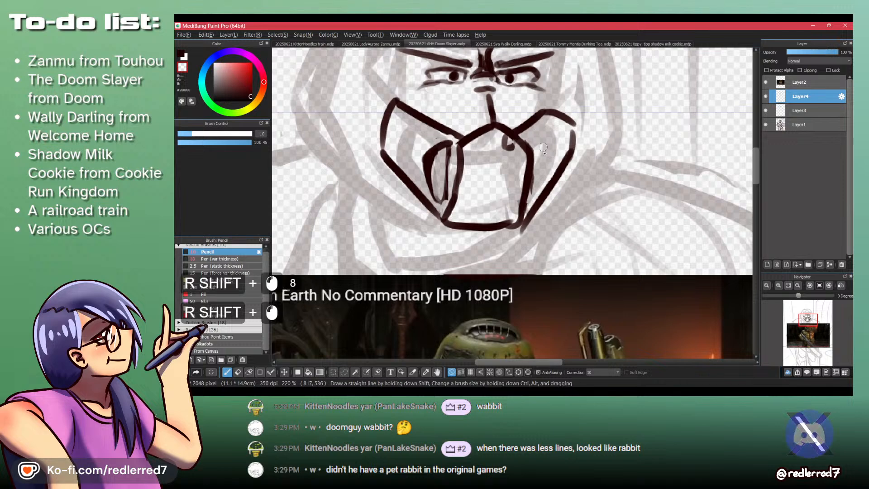
pyautogui.hotkey('shift', 'z')
pyautogui.hotkey('ctrl', 'z')
pyautogui.moveTo(556, 151); pyautogui.dragTo(540, 183)
pyautogui.hotkey('ctrl', 'z')
pyautogui.moveTo(538, 137); pyautogui.dragTo(539, 169)
pyautogui.hotkey('shift', 'z')
pyautogui.moveTo(572, 119)
pyautogui.mouseDown()
pyautogui.moveTo(579, 184)
pyautogui.moveTo(566, 118)
pyautogui.mouseUp()
pyautogui.hotkey('shift', 'z')
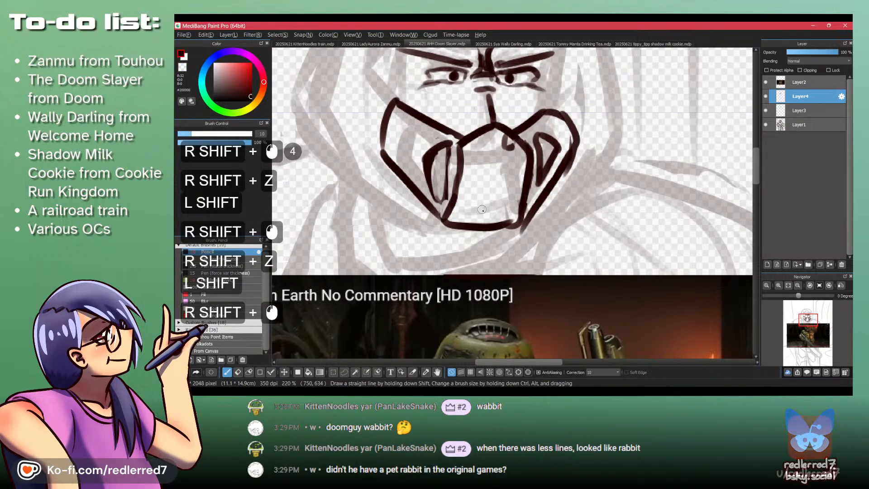
# - Draw a small nostril-like mark under each upper slope of the faceplate, replacing the rough right one
pyautogui.moveTo(471, 144); pyautogui.dragTo(479, 140)
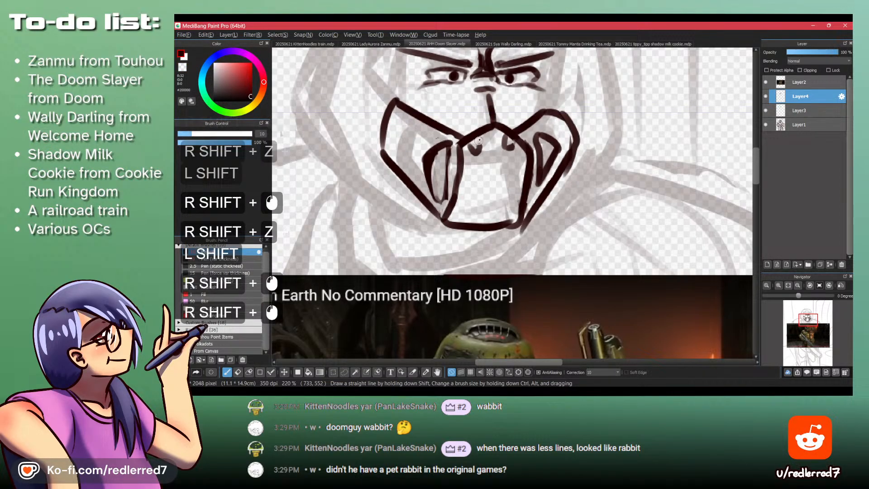
pyautogui.hotkey('shift', 'z')
pyautogui.keyDown('shift'); pyautogui.click(514, 150); pyautogui.keyUp('shift')
pyautogui.click(506, 137)
pyautogui.hotkey('shift', 'z')
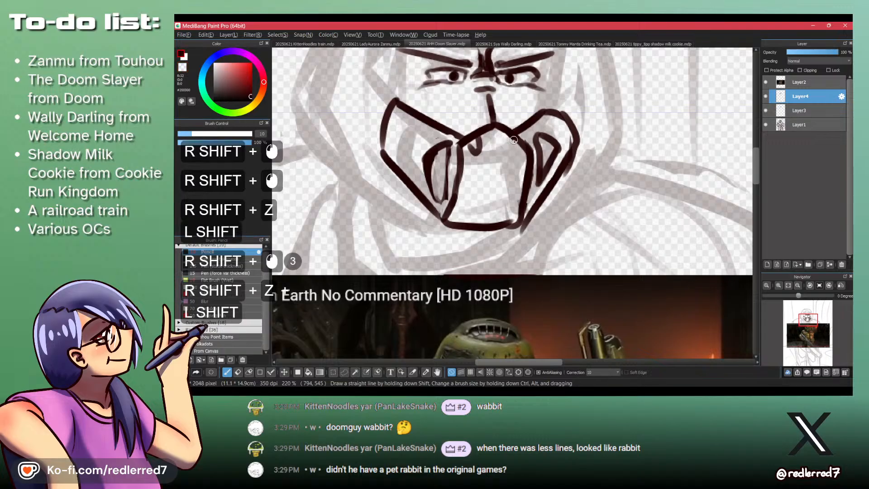
pyautogui.moveTo(501, 140); pyautogui.dragTo(506, 151)
pyautogui.moveTo(506, 151)
pyautogui.mouseDown()
pyautogui.moveTo(512, 115)
pyautogui.moveTo(552, 135)
pyautogui.mouseUp()
# - Draw three stacked mouth vents down the middle of the faceplate with short angled lines beside them
pyautogui.moveTo(487, 131)
pyautogui.mouseDown()
pyautogui.moveTo(497, 129)
pyautogui.moveTo(478, 132)
pyautogui.mouseUp()
pyautogui.moveTo(489, 149)
pyautogui.mouseDown()
pyautogui.moveTo(501, 104)
pyautogui.moveTo(495, 85)
pyautogui.moveTo(510, 131)
pyautogui.moveTo(503, 148)
pyautogui.moveTo(525, 155)
pyautogui.mouseUp()
pyautogui.moveTo(492, 158)
pyautogui.mouseDown()
pyautogui.moveTo(470, 146)
pyautogui.moveTo(487, 175)
pyautogui.mouseUp()
pyautogui.moveTo(487, 175); pyautogui.dragTo(508, 176)
pyautogui.moveTo(508, 176); pyautogui.dragTo(521, 172)
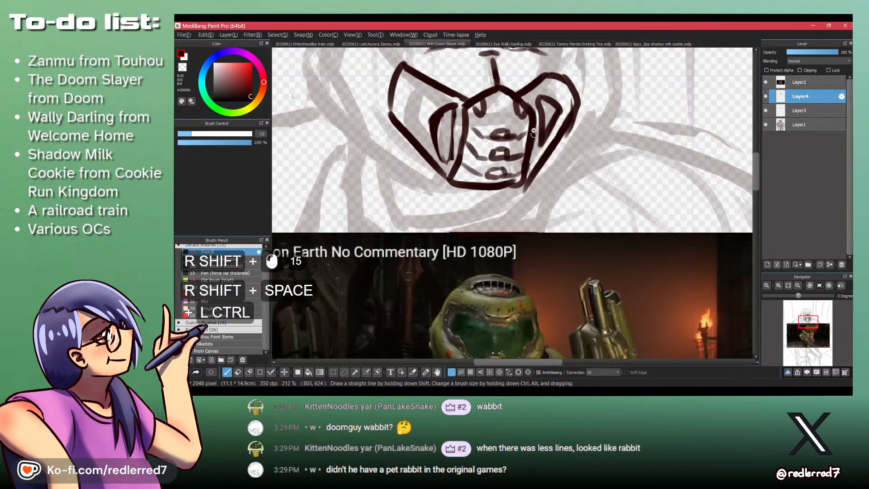
# - Draw a small slanted slot on the helmet above and outside each cheek guard
pyautogui.moveTo(534, 129); pyautogui.dragTo(493, 104)
pyautogui.moveTo(491, 68); pyautogui.dragTo(497, 142)
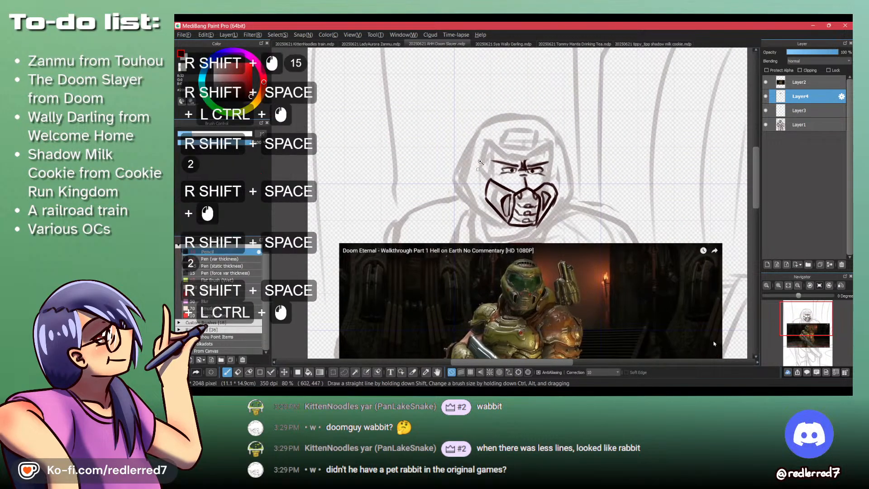
pyautogui.moveTo(479, 174); pyautogui.dragTo(520, 158)
pyautogui.moveTo(505, 232)
pyautogui.mouseDown()
pyautogui.moveTo(453, 66)
pyautogui.moveTo(458, 83)
pyautogui.moveTo(477, 90)
pyautogui.mouseUp()
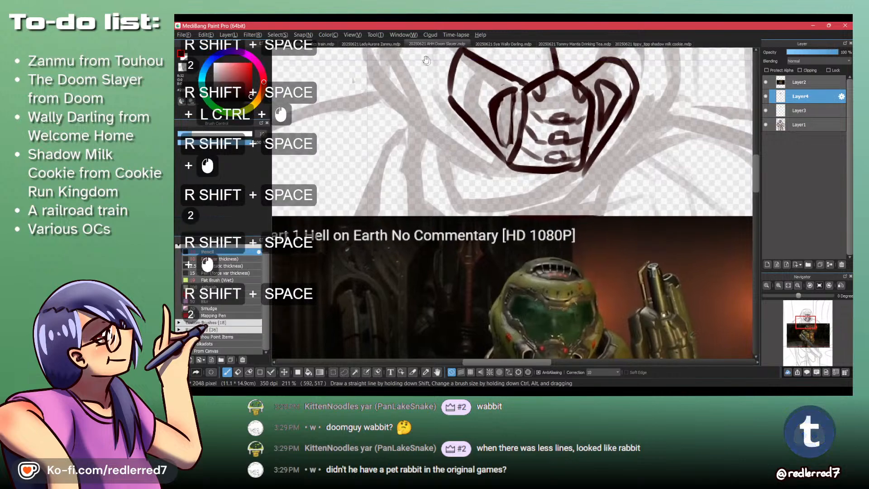
pyautogui.moveTo(447, 55)
pyautogui.mouseDown()
pyautogui.moveTo(462, 136)
pyautogui.moveTo(454, 109)
pyautogui.mouseUp()
pyautogui.hotkey('ctrl', 'z')
pyautogui.hotkey('ctrl', 'z')
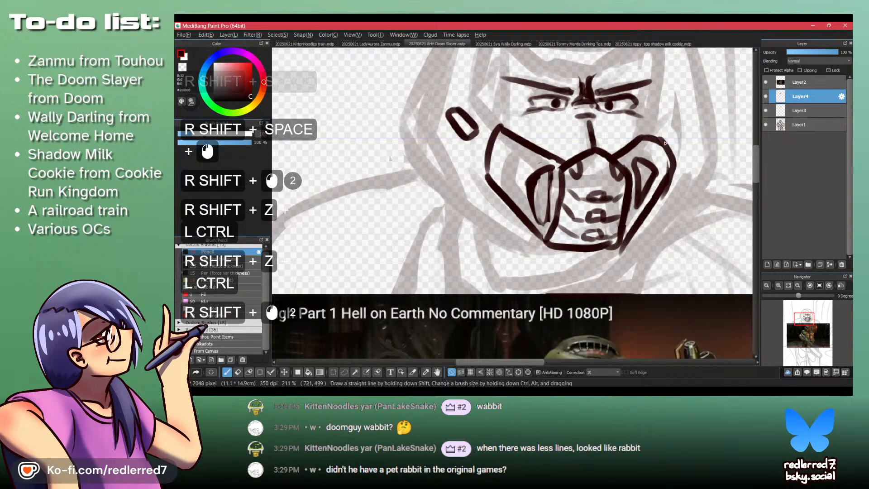
pyautogui.moveTo(668, 119); pyautogui.dragTo(673, 127)
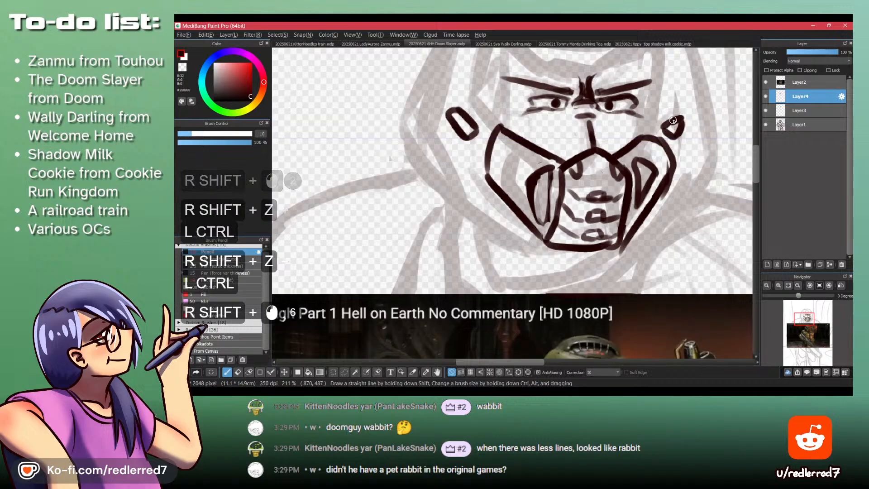
pyautogui.moveTo(527, 241)
pyautogui.mouseDown()
pyautogui.moveTo(474, 88)
pyautogui.moveTo(468, 234)
pyautogui.mouseUp()
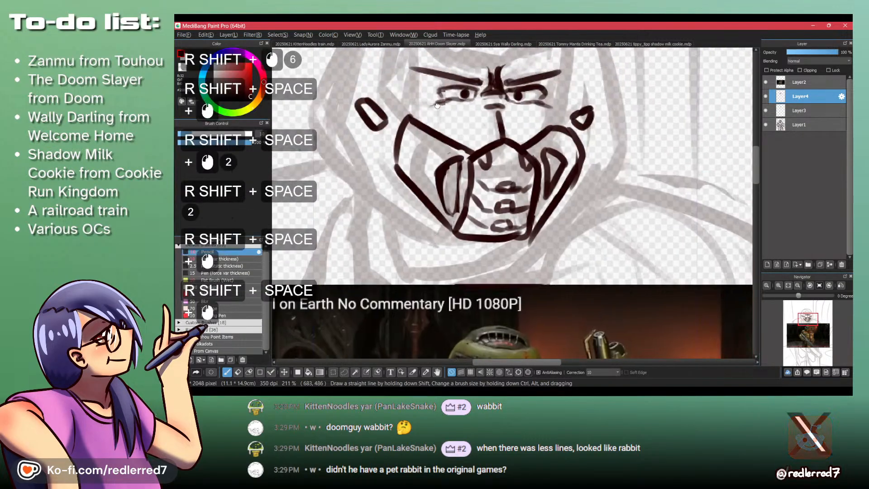
# - Outline the visor around the eyes, with raised pointed upper corners, a flat brow edge and sides meeting the cheek guards
pyautogui.moveTo(458, 88)
pyautogui.mouseDown()
pyautogui.moveTo(413, 182)
pyautogui.moveTo(389, 204)
pyautogui.mouseUp()
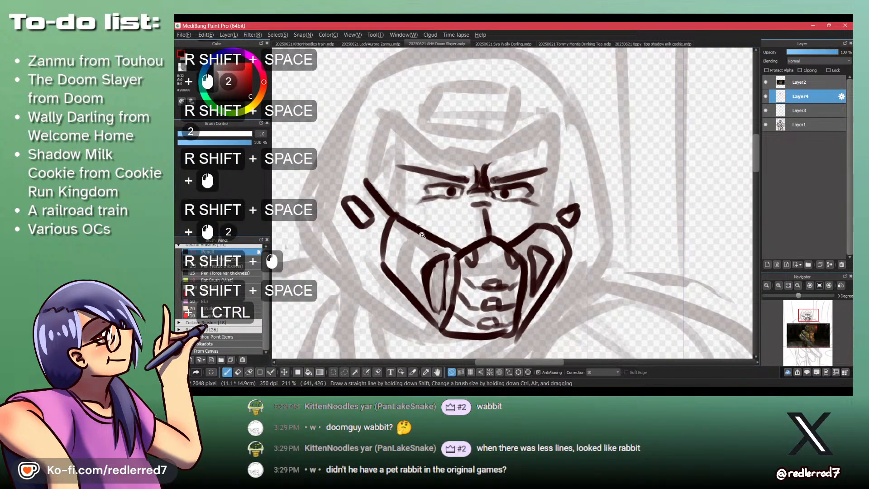
pyautogui.moveTo(389, 132)
pyautogui.mouseDown()
pyautogui.moveTo(385, 203)
pyautogui.moveTo(410, 144)
pyautogui.moveTo(405, 201)
pyautogui.mouseUp()
pyautogui.hotkey('ctrl', 'z')
pyautogui.keyDown('shift'); pyautogui.click(421, 160); pyautogui.keyUp('shift')
pyautogui.keyDown('shift'); pyautogui.click(451, 187); pyautogui.keyUp('shift')
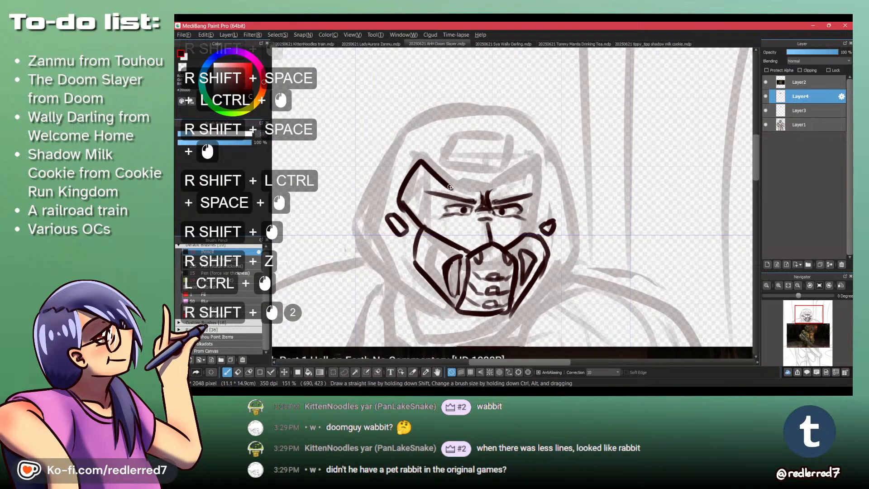
pyautogui.keyDown('shift'); pyautogui.click(511, 187); pyautogui.keyUp('shift')
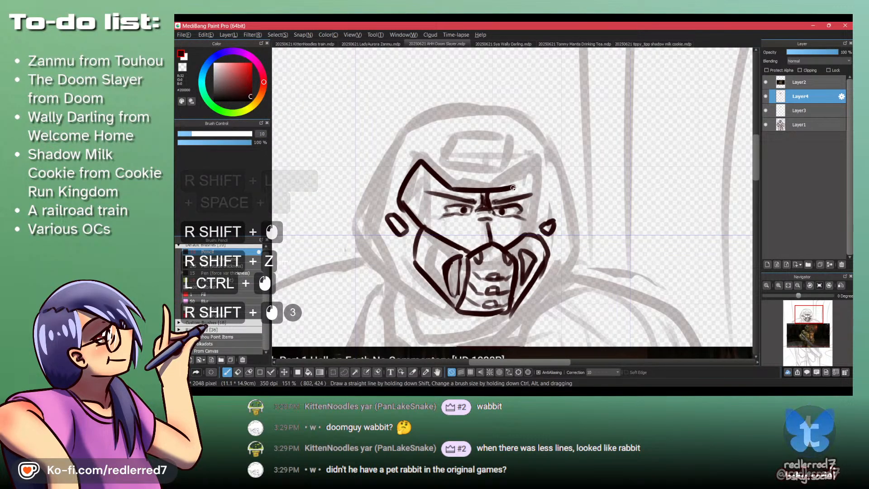
pyautogui.keyDown('shift'); pyautogui.click(536, 160); pyautogui.keyUp('shift')
pyautogui.keyDown('shift'); pyautogui.click(543, 185); pyautogui.keyUp('shift')
pyautogui.hotkey('ctrl', 'z')
pyautogui.keyDown('shift'); pyautogui.click(542, 186); pyautogui.keyUp('shift')
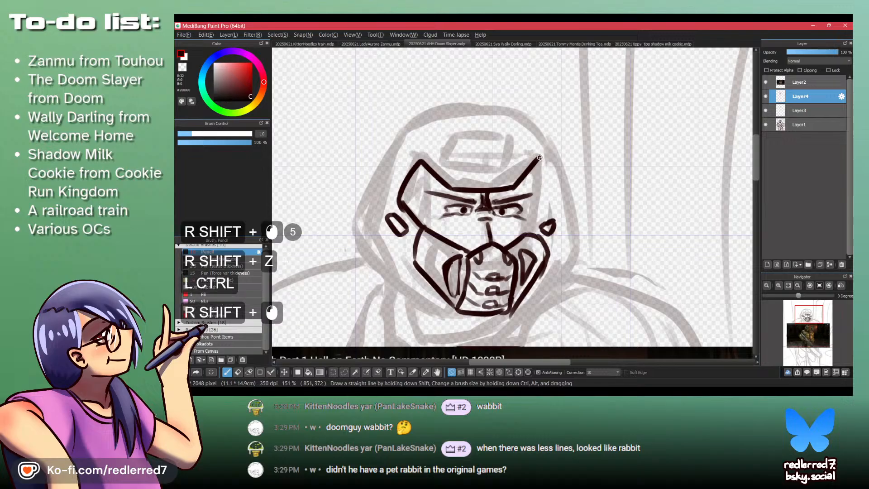
pyautogui.keyDown('shift'); pyautogui.click(529, 231); pyautogui.keyUp('shift')
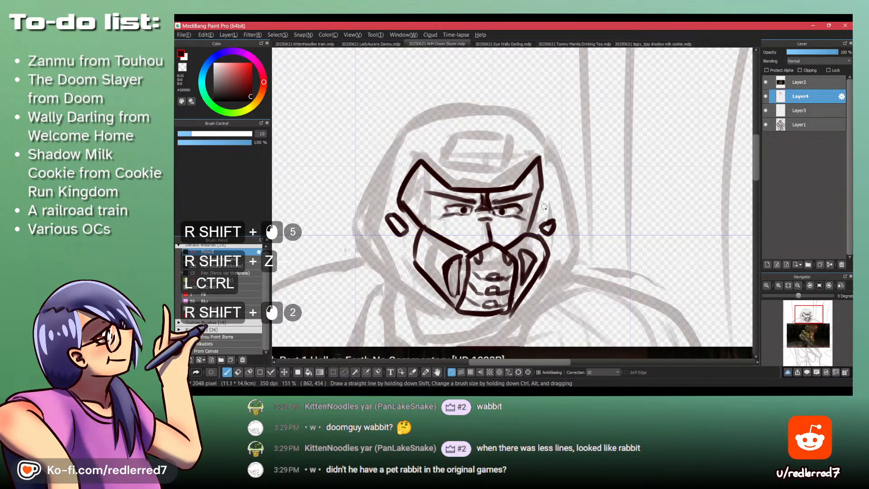
# - Draw the helmet's right outer contour from the temple around the side slot down to the chin
pyautogui.moveTo(544, 206); pyautogui.dragTo(542, 149)
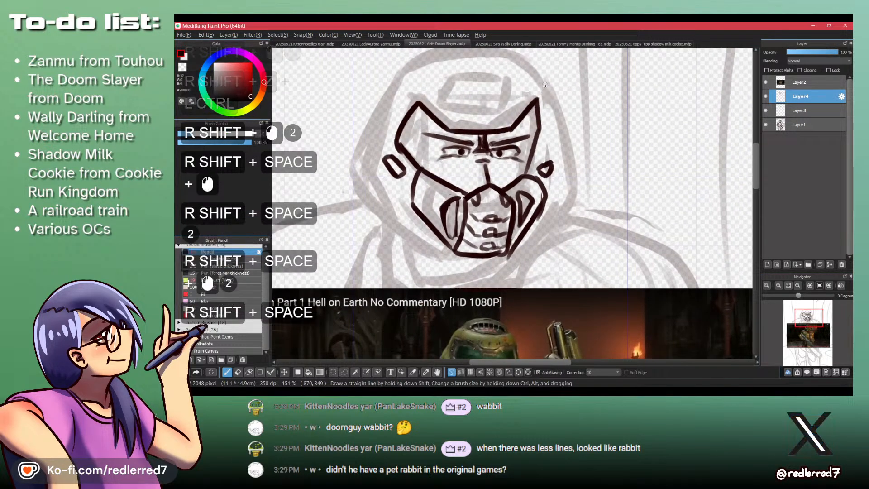
pyautogui.moveTo(544, 85); pyautogui.dragTo(553, 126)
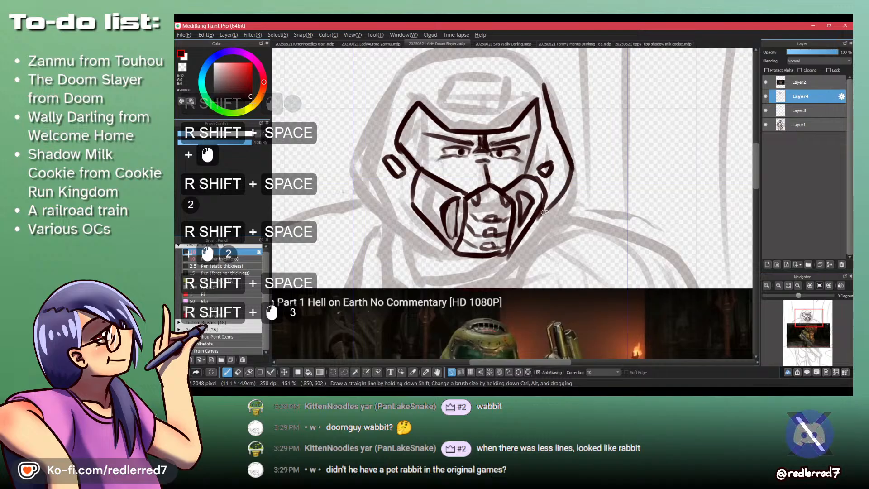
pyautogui.hotkey('ctrl', 'z')
pyautogui.keyDown('shift'); pyautogui.click(573, 165); pyautogui.keyUp('shift')
pyautogui.keyDown('shift'); pyautogui.click(513, 253); pyautogui.keyUp('shift')
pyautogui.hotkey('ctrl', 'z')
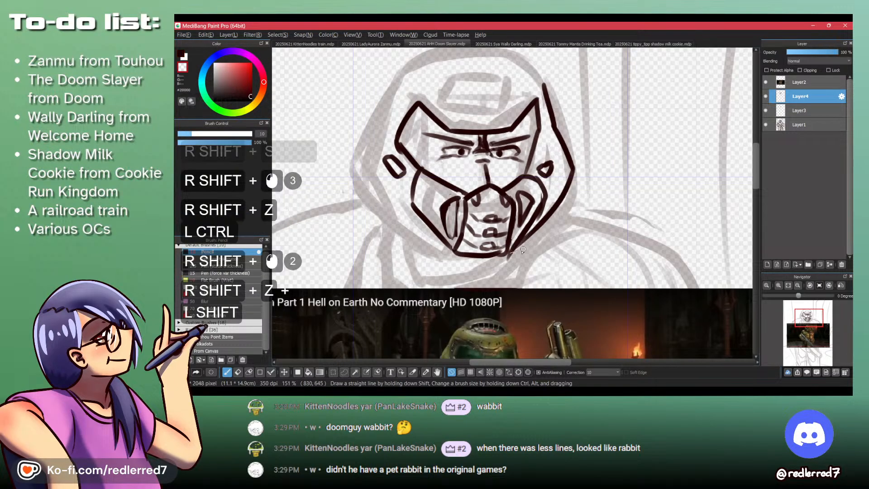
pyautogui.keyDown('shift'); pyautogui.click(488, 262); pyautogui.keyUp('shift')
pyautogui.hotkey('ctrl', 'z')
# - Draw the helmet's left outer contour from the temple around the side slot down to the chin
pyautogui.moveTo(375, 128)
pyautogui.mouseDown()
pyautogui.moveTo(354, 168)
pyautogui.moveTo(371, 199)
pyautogui.mouseUp()
pyautogui.keyDown('shift'); pyautogui.click(441, 248); pyautogui.keyUp('shift')
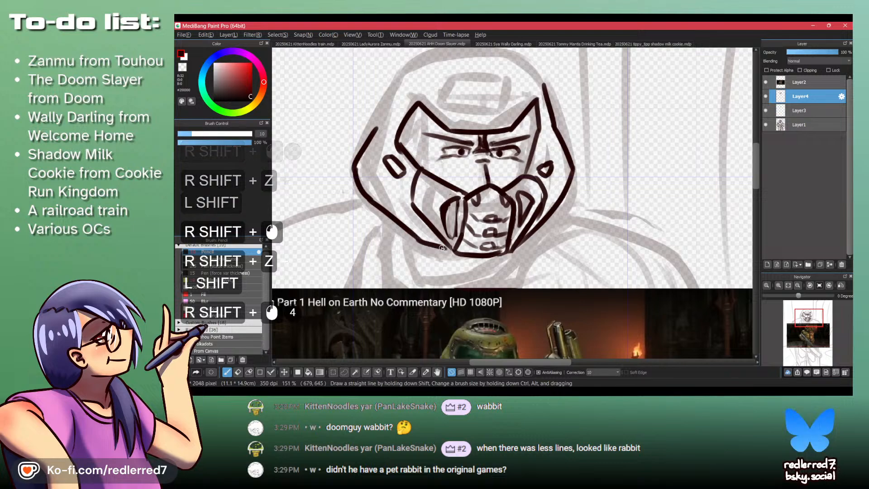
pyautogui.moveTo(376, 129)
pyautogui.mouseDown()
pyautogui.moveTo(393, 93)
pyautogui.moveTo(356, 170)
pyautogui.mouseUp()
pyautogui.hotkey('ctrl', 'z')
pyautogui.hotkey('ctrl', 'z')
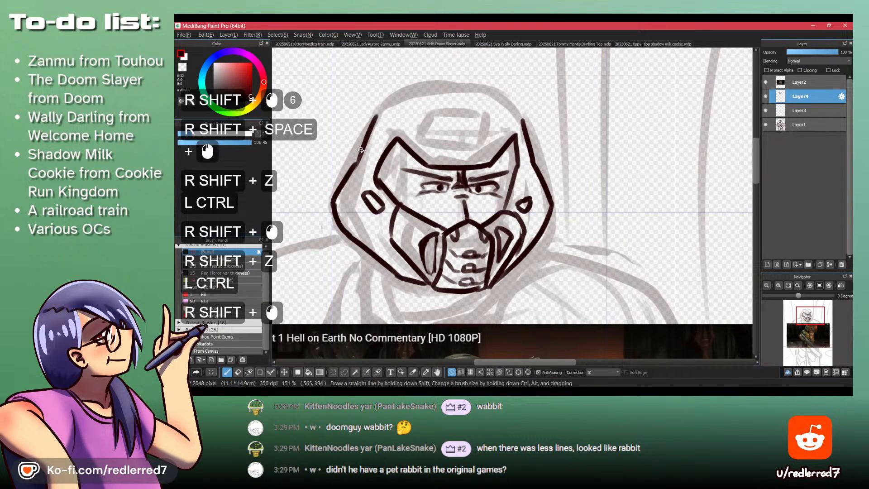
# - Draw the helmet's domed top joining both side contours and compare it with the reference image
pyautogui.moveTo(437, 89)
pyautogui.mouseDown()
pyautogui.moveTo(519, 107)
pyautogui.moveTo(524, 123)
pyautogui.mouseUp()
pyautogui.moveTo(478, 167); pyautogui.dragTo(482, 105)
pyautogui.doubleClick(481, 104)
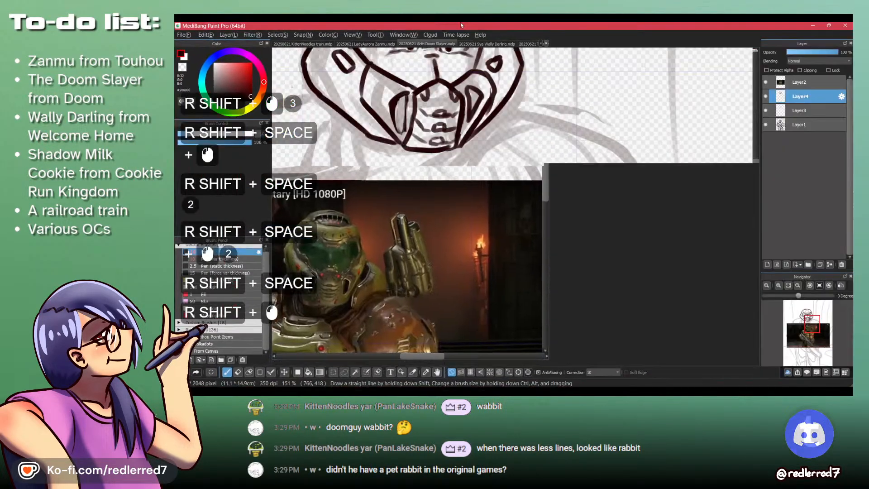
pyautogui.moveTo(463, 184); pyautogui.dragTo(452, 120)
pyautogui.moveTo(449, 82); pyautogui.dragTo(449, 138)
# - Draw the pointed oval vent on the helmet's forehead and divide it with vertical bars
pyautogui.moveTo(539, 144); pyautogui.dragTo(421, 138)
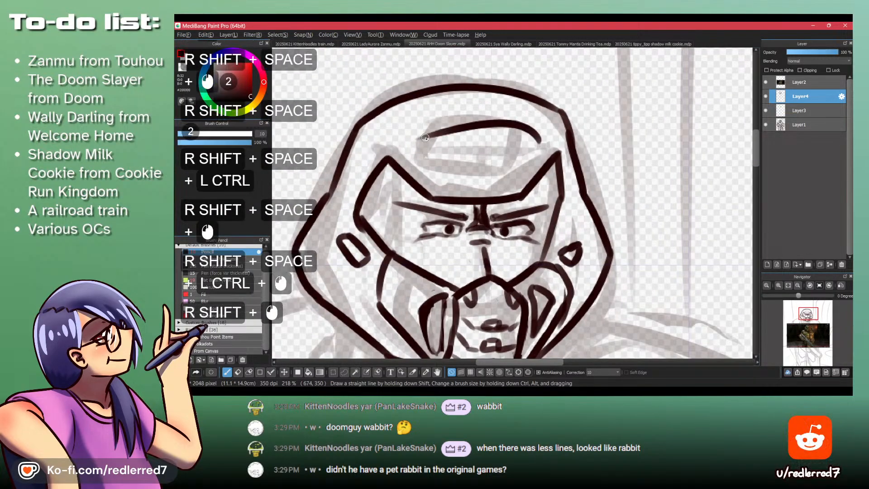
pyautogui.hotkey('ctrl', 'z')
pyautogui.moveTo(542, 147); pyautogui.dragTo(424, 129)
pyautogui.moveTo(474, 114)
pyautogui.mouseDown()
pyautogui.moveTo(410, 144)
pyautogui.moveTo(517, 158)
pyautogui.moveTo(542, 145)
pyautogui.moveTo(517, 153)
pyautogui.mouseUp()
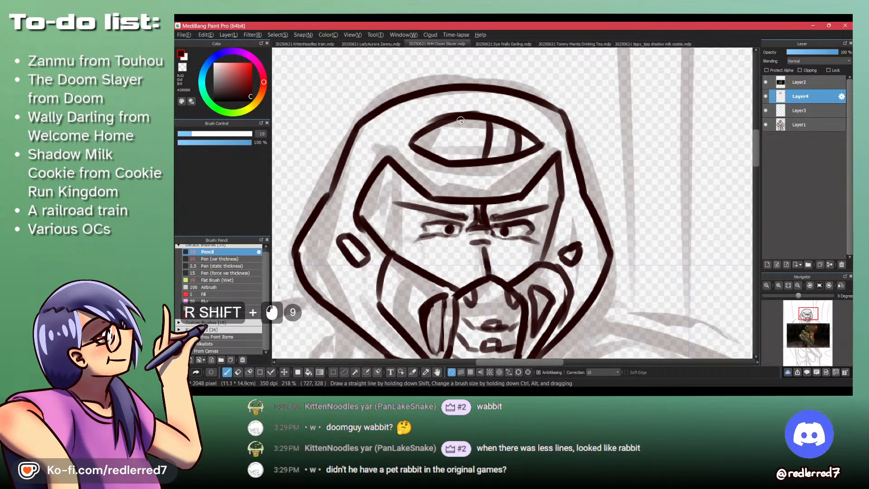
pyautogui.hotkey('ctrl', 'z')
pyautogui.hotkey('ctrl', 'z')
pyautogui.moveTo(450, 104); pyautogui.dragTo(466, 157)
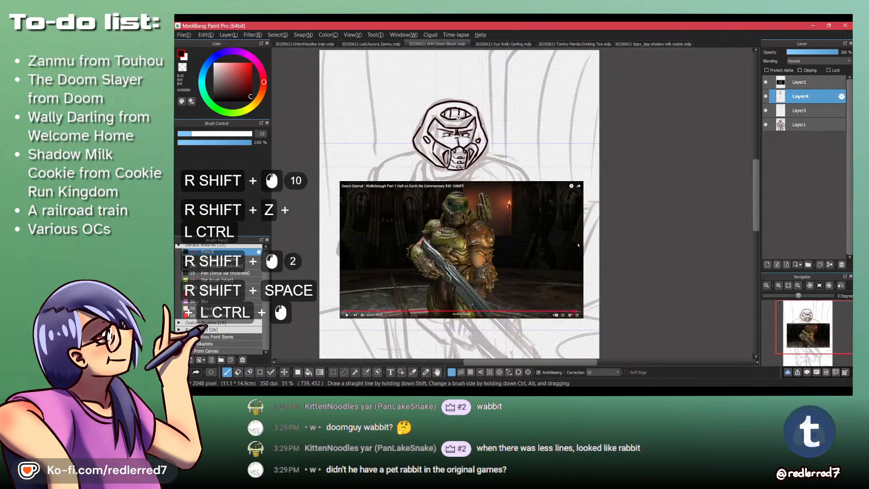
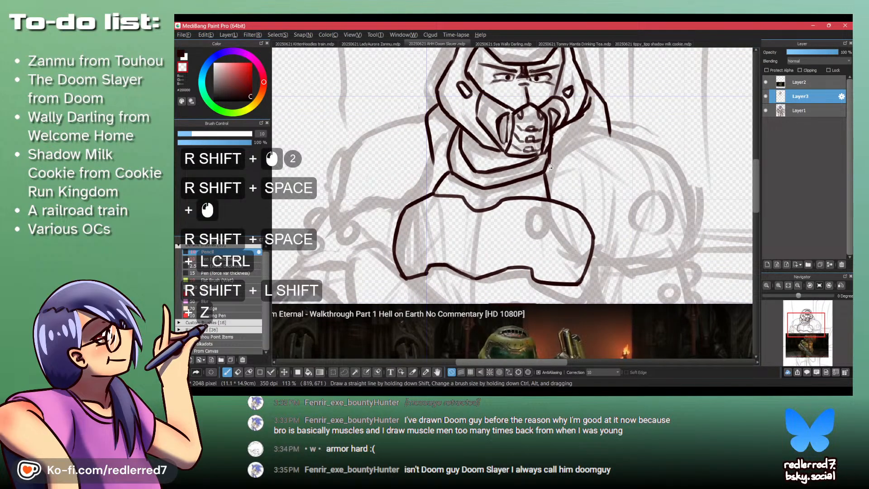
# - Draw the left collar line from the neck down to the chest plate's upper left corner
pyautogui.moveTo(550, 167)
pyautogui.mouseDown()
pyautogui.moveTo(554, 147)
pyautogui.moveTo(548, 169)
pyautogui.mouseUp()
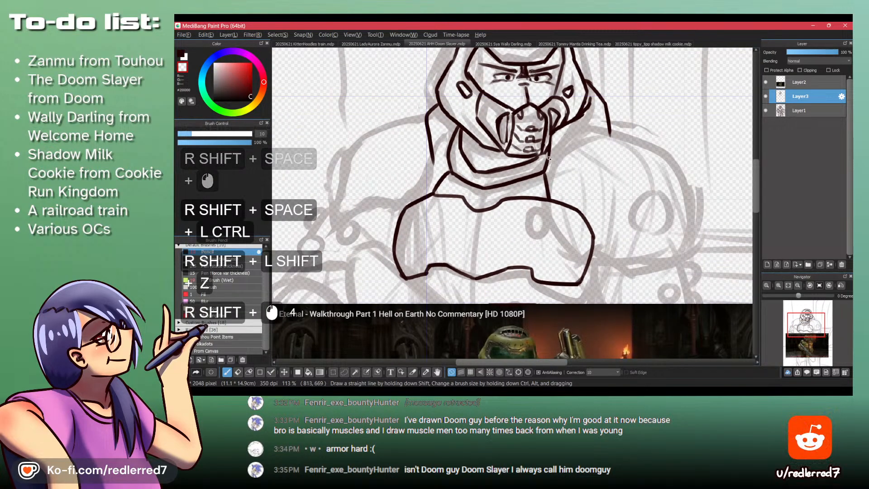
pyautogui.hotkey('shift', 'z')
pyautogui.hotkey('shift', 'z')
pyautogui.hotkey('shift', 'z')
pyautogui.moveTo(431, 156)
pyautogui.mouseDown()
pyautogui.moveTo(433, 174)
pyautogui.moveTo(431, 158)
pyautogui.moveTo(410, 196)
pyautogui.mouseUp()
pyautogui.hotkey('shift', 'z')
pyautogui.hotkey('ctrl', 'z')
pyautogui.hotkey('shift', 'z')
pyautogui.hotkey('ctrl', 'z')
pyautogui.hotkey('ctrl', 'z')
pyautogui.moveTo(432, 160); pyautogui.dragTo(407, 199)
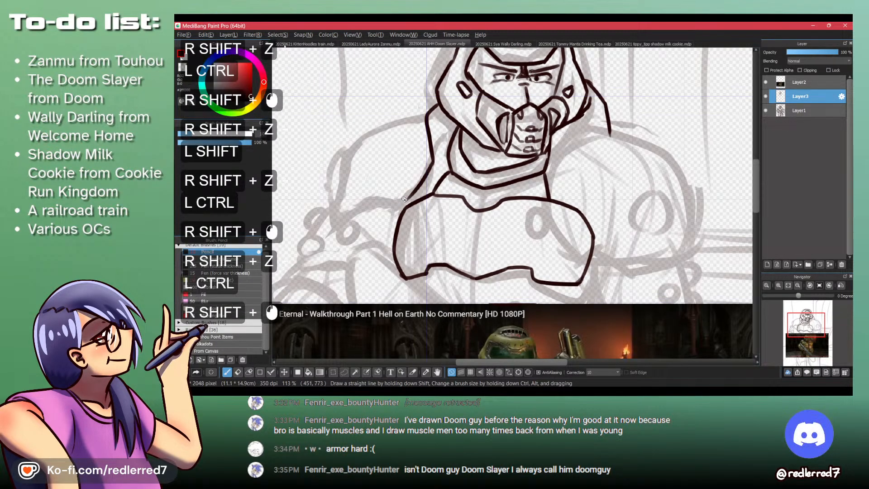
pyautogui.hotkey('ctrl', 'space')
pyautogui.moveTo(433, 144); pyautogui.dragTo(431, 135)
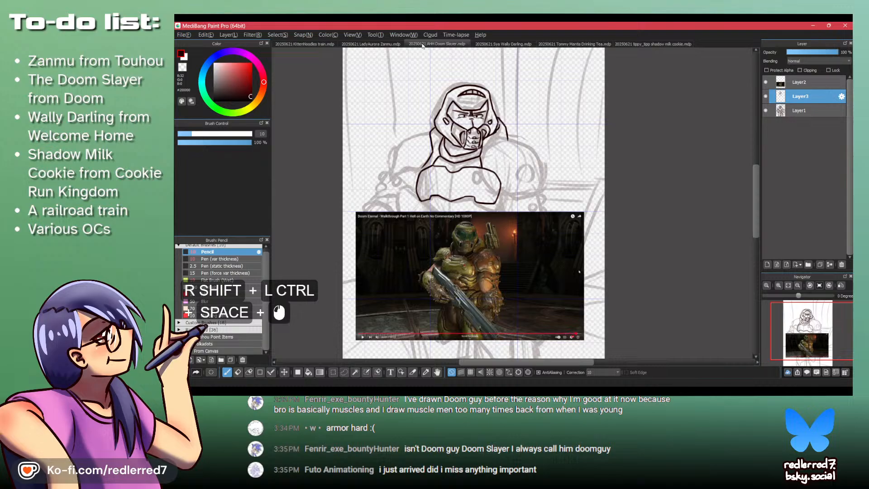
# - Look at the Wally Darling and train drawings, then return to the Doom Slayer drawing
pyautogui.keyDown('shift'); pyautogui.click(510, 43); pyautogui.keyUp('shift')
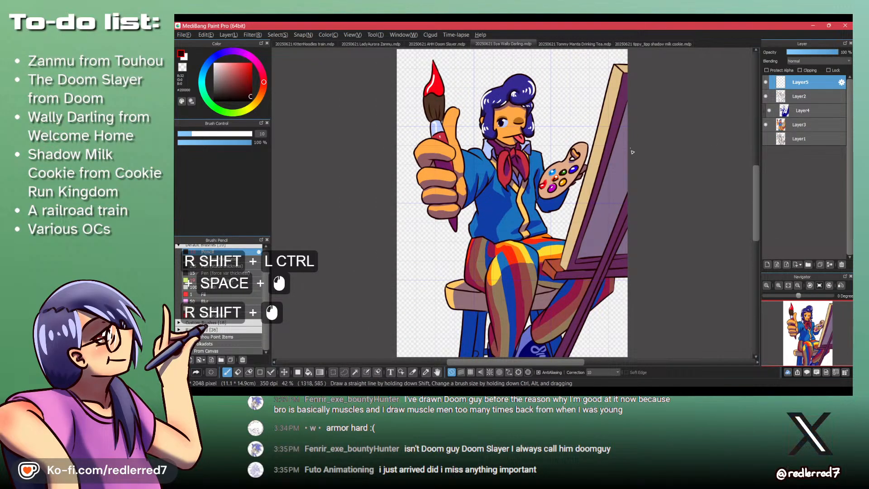
pyautogui.keyDown('shift'); pyautogui.click(302, 44); pyautogui.keyUp('shift')
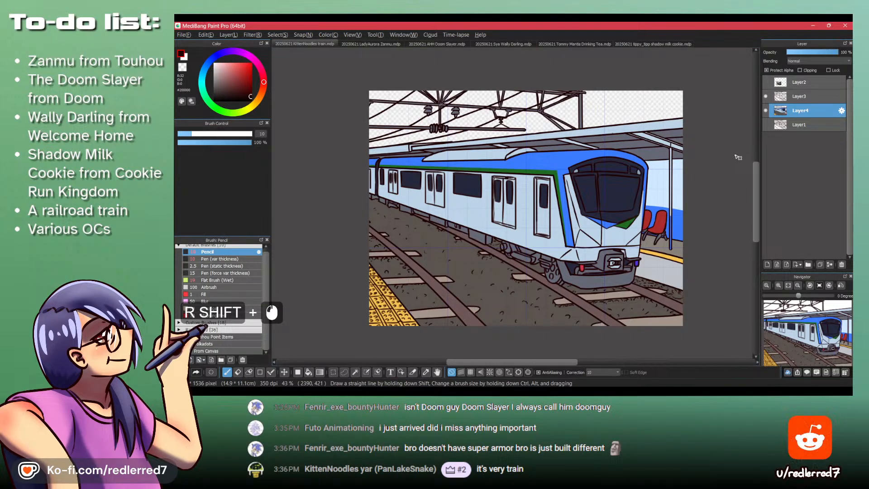
pyautogui.keyDown('shift'); pyautogui.click(453, 45); pyautogui.keyUp('shift')
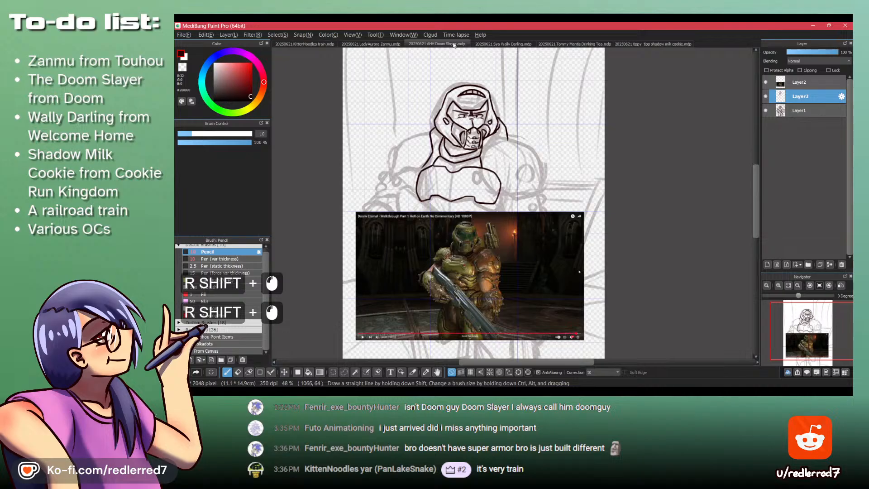
# - Draw the right shoulder pad's upper arc and the upper part of its inner edge beside the neck
pyautogui.moveTo(515, 151); pyautogui.dragTo(552, 149)
pyautogui.moveTo(505, 122); pyautogui.dragTo(456, 167)
pyautogui.press('z')
pyautogui.keyDown('shift'); pyautogui.click(506, 127); pyautogui.keyUp('shift')
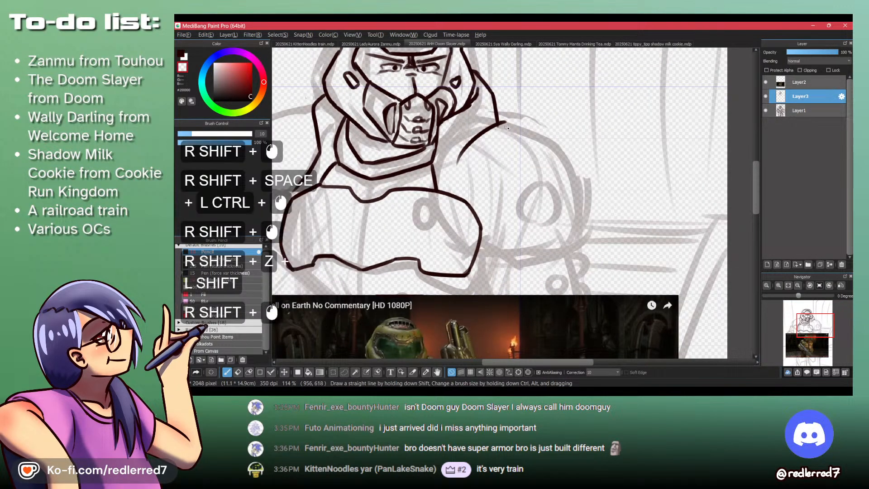
pyautogui.moveTo(448, 212)
pyautogui.mouseDown()
pyautogui.moveTo(417, 128)
pyautogui.moveTo(464, 152)
pyautogui.mouseUp()
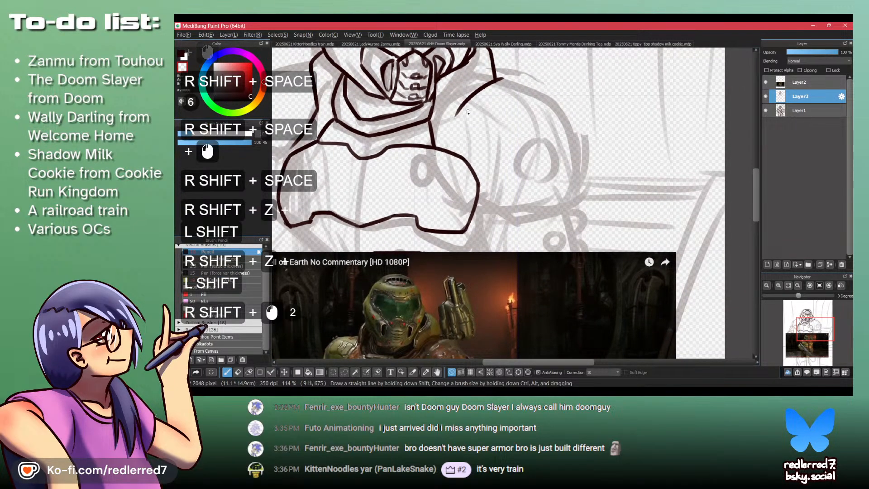
pyautogui.hotkey('ctrl', 'z')
pyautogui.hotkey('ctrl', 'z')
pyautogui.moveTo(460, 109); pyautogui.dragTo(455, 136)
pyautogui.hotkey('ctrl', 'z')
pyautogui.keyDown('shift'); pyautogui.click(452, 138); pyautogui.keyUp('shift')
pyautogui.hotkey('ctrl', 'z')
pyautogui.keyDown('shift'); pyautogui.click(453, 140); pyautogui.keyUp('shift')
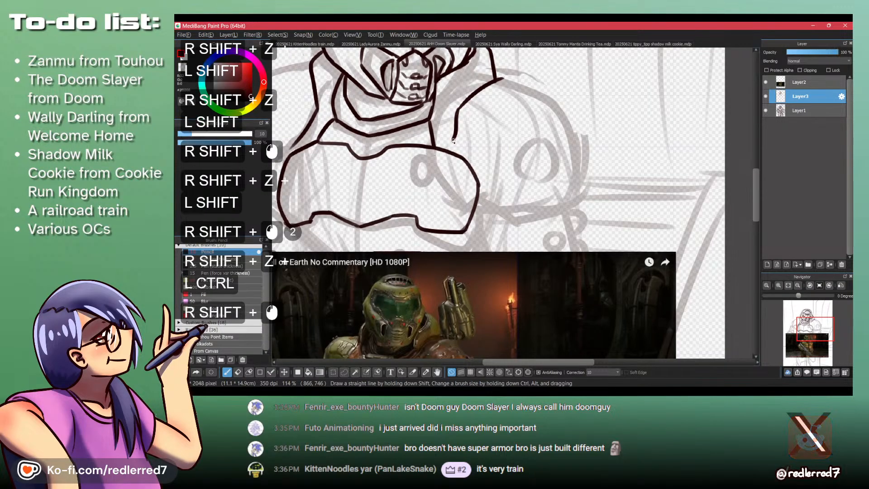
# - Complete the right shoulder pad's outline along the chest plate, across the bottom and up the outer side
pyautogui.moveTo(476, 174)
pyautogui.mouseDown()
pyautogui.moveTo(403, 68)
pyautogui.moveTo(447, 141)
pyautogui.mouseUp()
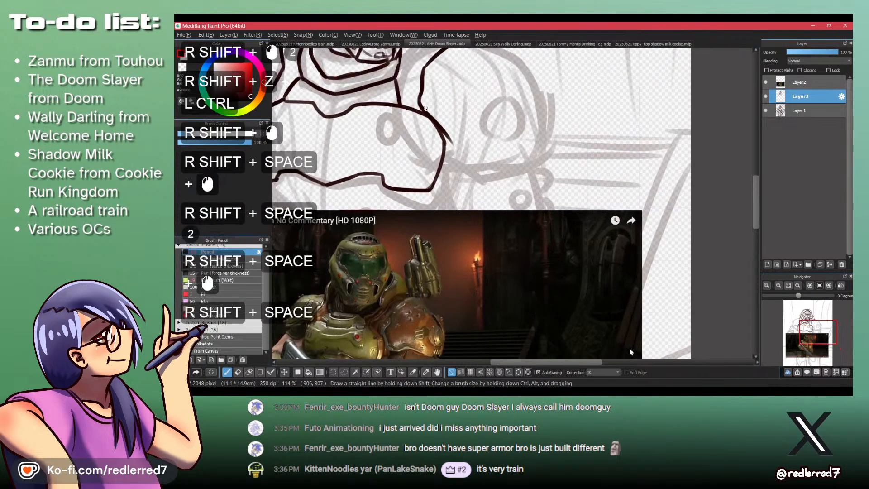
pyautogui.hotkey('ctrl', 'z')
pyautogui.keyDown('shift'); pyautogui.click(418, 111); pyautogui.keyUp('shift')
pyautogui.hotkey('ctrl', 'z')
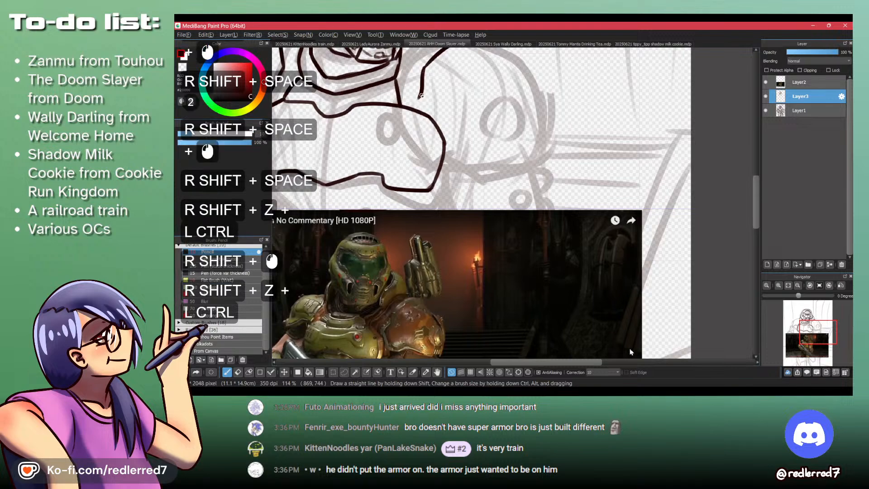
pyautogui.keyDown('shift'); pyautogui.click(447, 136); pyautogui.keyUp('shift')
pyautogui.hotkey('ctrl', 'z')
pyautogui.keyDown('shift'); pyautogui.click(428, 110); pyautogui.keyUp('shift')
pyautogui.moveTo(428, 110)
pyautogui.mouseDown()
pyautogui.moveTo(449, 156)
pyautogui.moveTo(490, 161)
pyautogui.moveTo(553, 141)
pyautogui.mouseUp()
# - Draw a round disc near the outer edge of the right shoulder pad and compare it with the reference image
pyautogui.press('space')
pyautogui.moveTo(523, 87)
pyautogui.mouseDown()
pyautogui.moveTo(528, 143)
pyautogui.moveTo(563, 176)
pyautogui.moveTo(507, 75)
pyautogui.moveTo(510, 128)
pyautogui.moveTo(521, 132)
pyautogui.mouseUp()
pyautogui.hotkey('ctrl', 'z')
pyautogui.moveTo(501, 94); pyautogui.dragTo(491, 160)
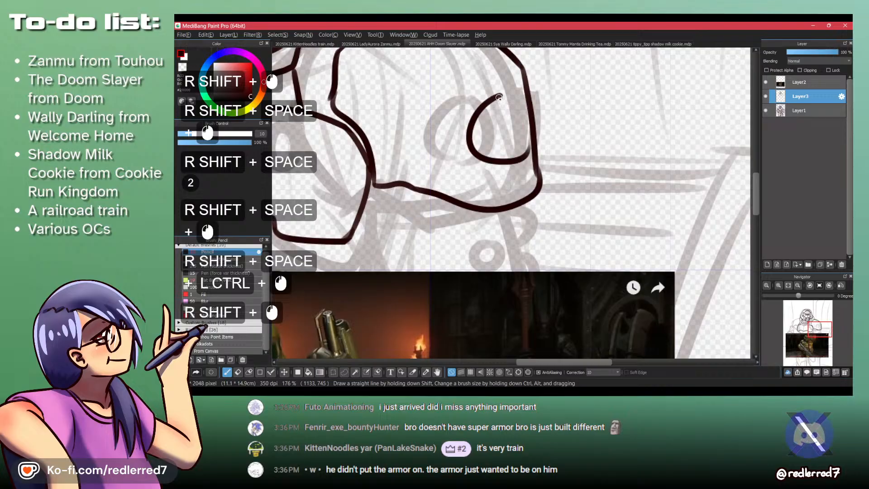
pyautogui.hotkey('ctrl', 'z')
pyautogui.moveTo(503, 99)
pyautogui.mouseDown()
pyautogui.moveTo(501, 162)
pyautogui.moveTo(492, 99)
pyautogui.moveTo(503, 161)
pyautogui.moveTo(487, 105)
pyautogui.moveTo(458, 159)
pyautogui.moveTo(475, 134)
pyautogui.moveTo(435, 148)
pyautogui.mouseUp()
pyautogui.hotkey('ctrl', 'z')
pyautogui.press('z')
pyautogui.moveTo(476, 126); pyautogui.dragTo(396, 138)
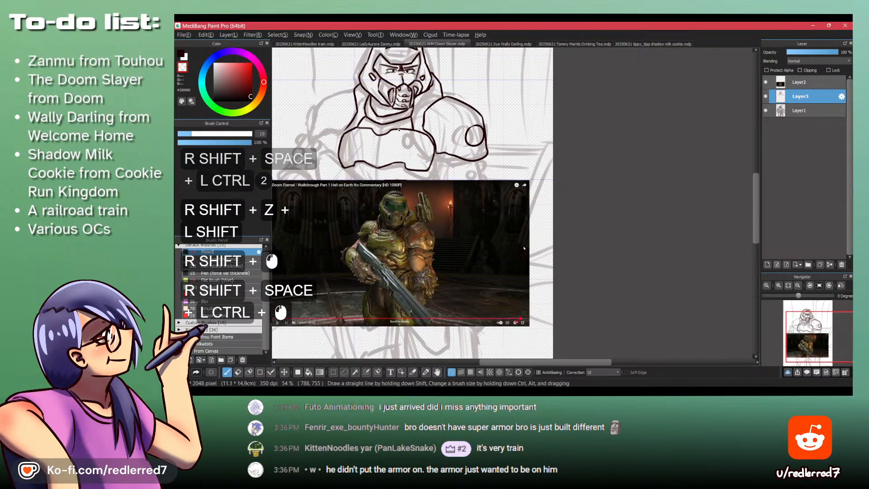
# - Draw three small circles grouped near the top of the right shoulder pad
pyautogui.moveTo(456, 117); pyautogui.dragTo(502, 109)
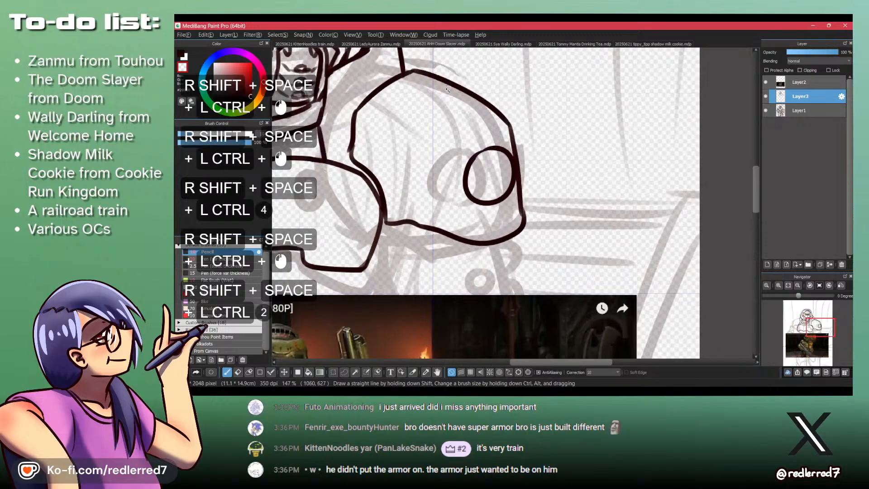
pyautogui.moveTo(411, 115)
pyautogui.mouseDown()
pyautogui.moveTo(430, 109)
pyautogui.moveTo(417, 105)
pyautogui.mouseUp()
pyautogui.press('z')
pyautogui.moveTo(417, 137)
pyautogui.mouseDown()
pyautogui.moveTo(437, 126)
pyautogui.moveTo(446, 110)
pyautogui.mouseUp()
pyautogui.moveTo(445, 110); pyautogui.dragTo(514, 211)
pyautogui.moveTo(503, 149); pyautogui.dragTo(495, 167)
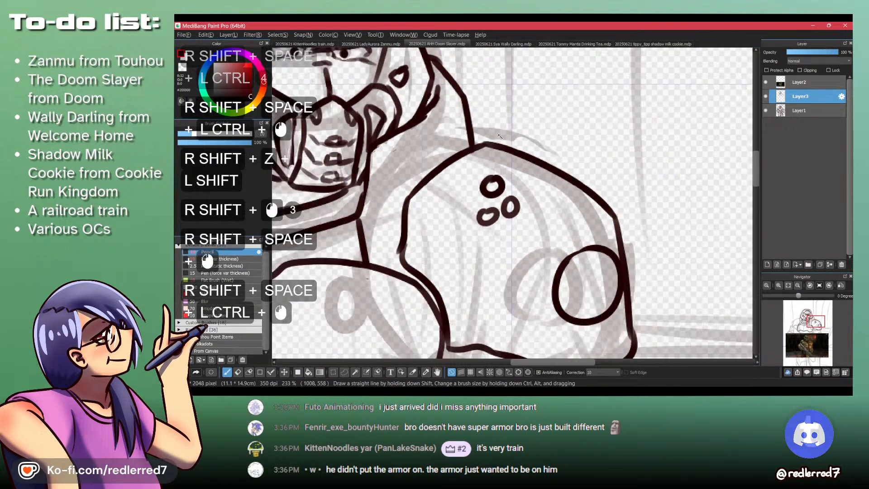
# - Draw the raised rim behind the right shoulder pad's top, running down toward the chest plate
pyautogui.moveTo(501, 122); pyautogui.dragTo(496, 158)
pyautogui.moveTo(500, 131)
pyautogui.mouseDown()
pyautogui.moveTo(495, 171)
pyautogui.moveTo(499, 125)
pyautogui.moveTo(497, 140)
pyautogui.moveTo(477, 129)
pyautogui.moveTo(493, 121)
pyautogui.moveTo(473, 123)
pyautogui.mouseUp()
pyautogui.hotkey('ctrl', 'z')
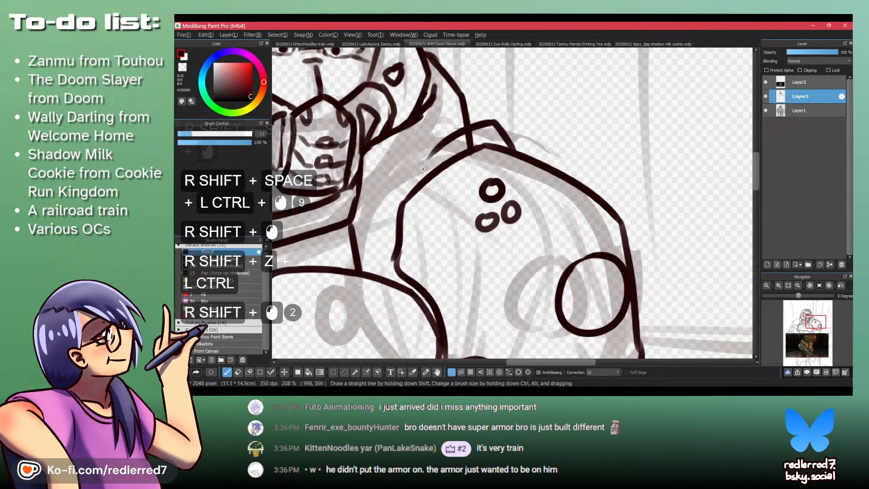
pyautogui.hotkey('ctrl', 'z')
pyautogui.keyDown('shift'); pyautogui.click(388, 189); pyautogui.keyUp('shift')
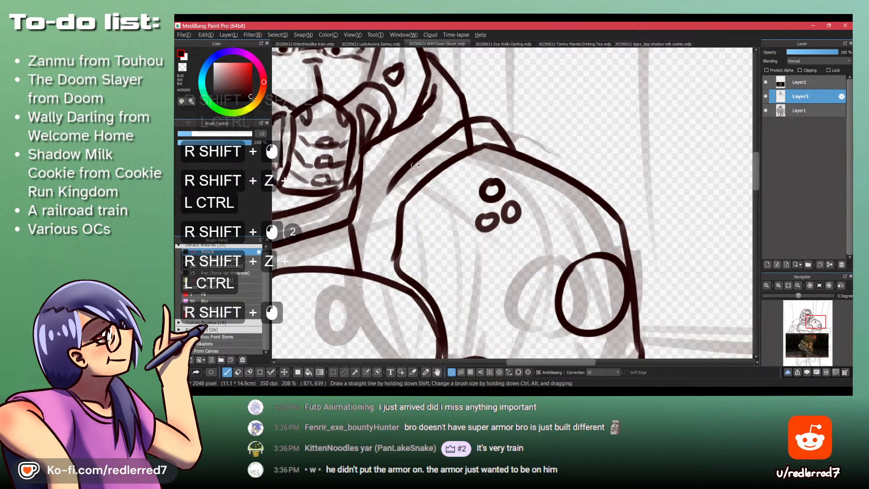
pyautogui.hotkey('shift', 'z')
pyautogui.moveTo(476, 130)
pyautogui.mouseDown()
pyautogui.moveTo(474, 140)
pyautogui.moveTo(474, 130)
pyautogui.moveTo(398, 191)
pyautogui.moveTo(439, 162)
pyautogui.moveTo(395, 175)
pyautogui.moveTo(382, 214)
pyautogui.mouseUp()
pyautogui.hotkey('shift', 'z')
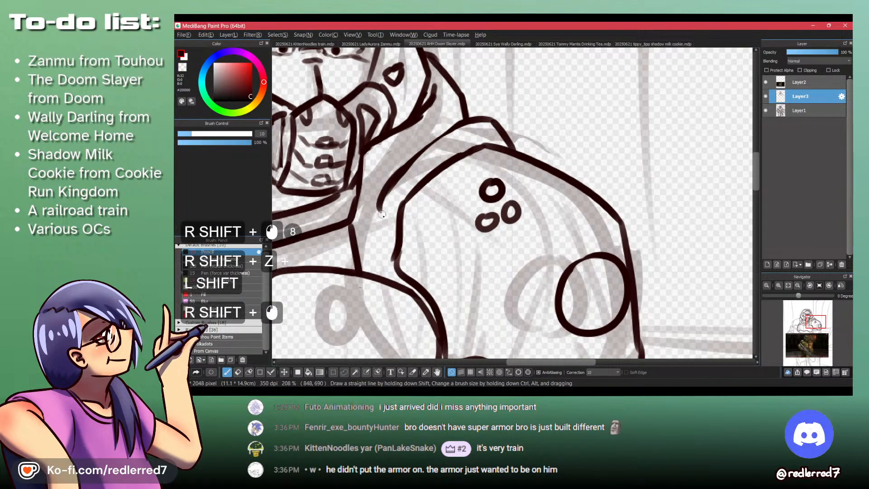
# - Continue the right shoulder pad's rim down its inner side and around beneath its lower edge
pyautogui.press('space')
pyautogui.moveTo(370, 259)
pyautogui.mouseDown()
pyautogui.moveTo(395, 310)
pyautogui.moveTo(371, 190)
pyautogui.moveTo(389, 241)
pyautogui.moveTo(428, 256)
pyautogui.moveTo(623, 261)
pyautogui.mouseUp()
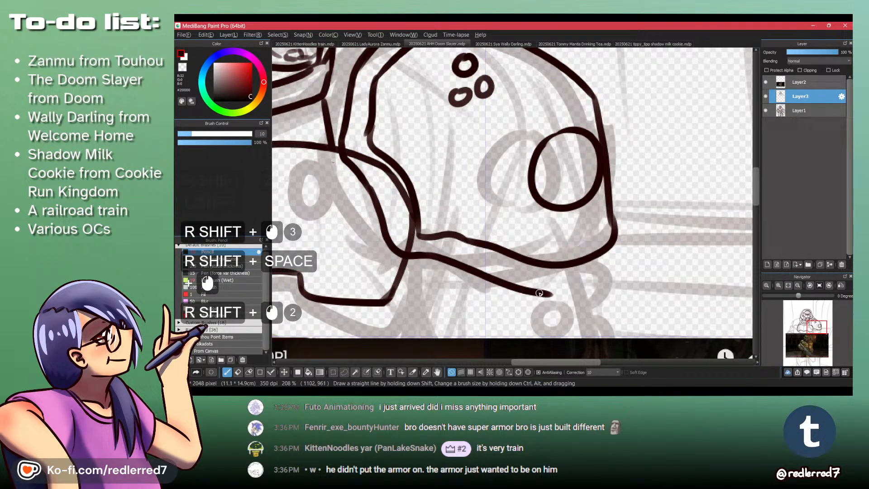
pyautogui.moveTo(617, 226); pyautogui.dragTo(622, 270)
pyautogui.hotkey('shift', 'z')
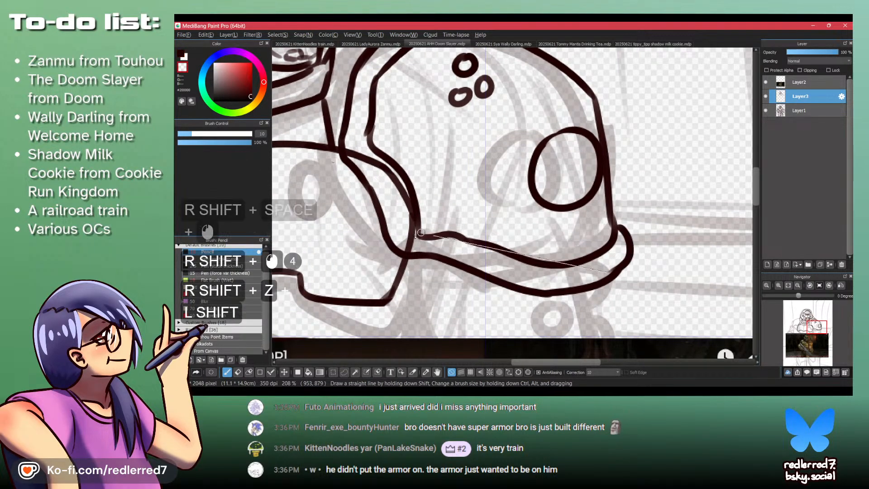
# - Erase the chest plate lines that overlap the right shoulder pad's rim
pyautogui.moveTo(404, 221)
pyautogui.mouseDown()
pyautogui.moveTo(407, 248)
pyautogui.moveTo(417, 250)
pyautogui.mouseUp()
pyautogui.keyDown('shift'); pyautogui.click(410, 247); pyautogui.keyUp('shift')
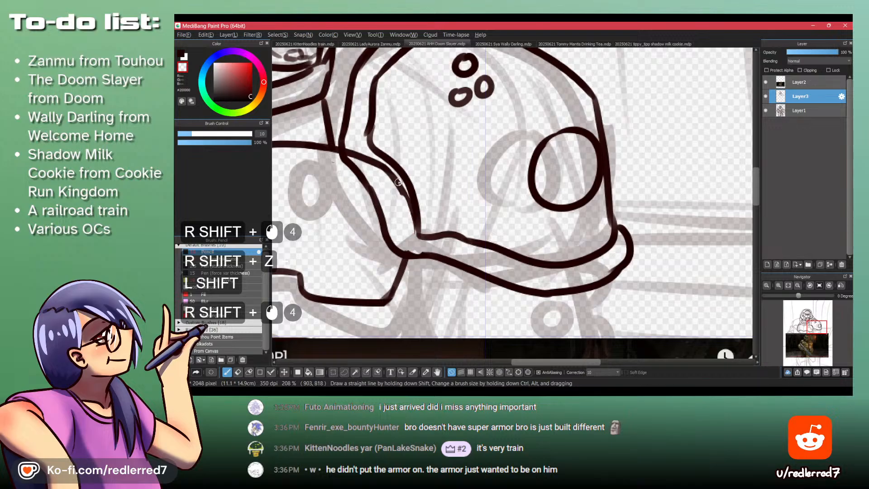
pyautogui.keyDown('shift'); pyautogui.click(381, 166); pyautogui.keyUp('shift')
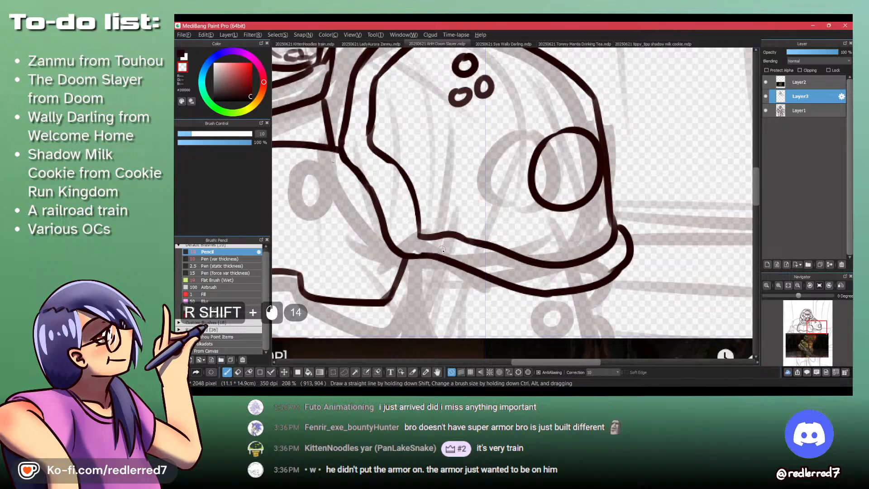
# - Draw the disc's protruding edge on the outer side of the right shoulder pad
pyautogui.moveTo(430, 186); pyautogui.dragTo(436, 166)
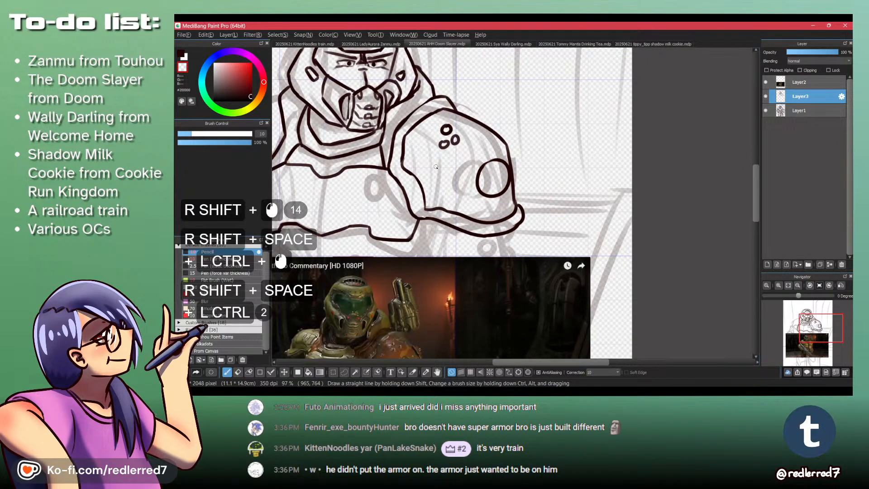
pyautogui.moveTo(586, 357); pyautogui.dragTo(569, 312)
pyautogui.moveTo(498, 95); pyautogui.dragTo(502, 170)
pyautogui.moveTo(486, 133)
pyautogui.mouseDown()
pyautogui.moveTo(503, 185)
pyautogui.moveTo(497, 157)
pyautogui.moveTo(505, 151)
pyautogui.mouseUp()
pyautogui.press('z')
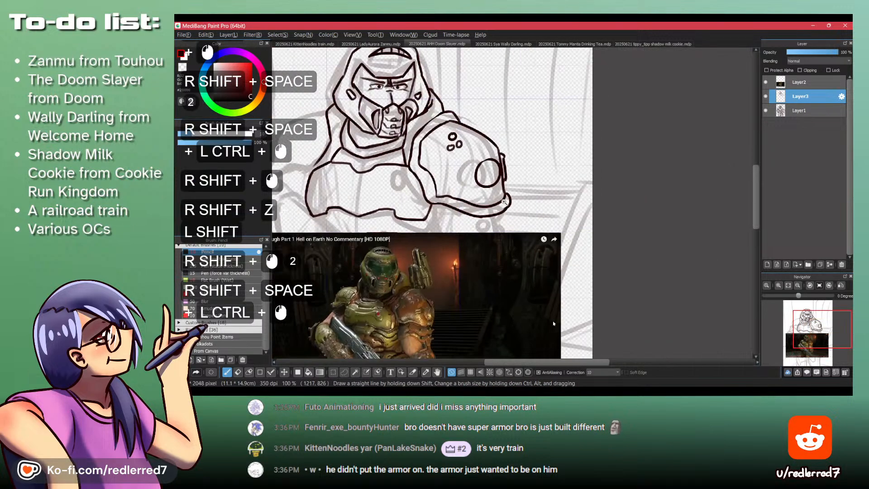
# - Try to start the left shoulder pad's inner edge beside the collar, checking its shape against the reference image
pyautogui.moveTo(389, 160); pyautogui.dragTo(513, 105)
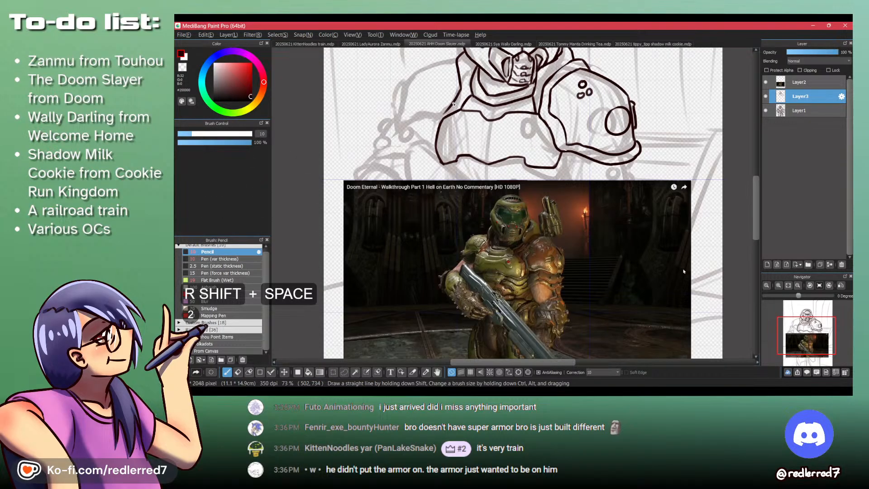
pyautogui.moveTo(454, 104)
pyautogui.mouseDown()
pyautogui.moveTo(467, 159)
pyautogui.moveTo(493, 156)
pyautogui.moveTo(468, 163)
pyautogui.mouseUp()
pyautogui.press('z')
pyautogui.hotkey('shift', 'z')
pyautogui.moveTo(489, 123); pyautogui.dragTo(445, 186)
pyautogui.hotkey('ctrl', 'z')
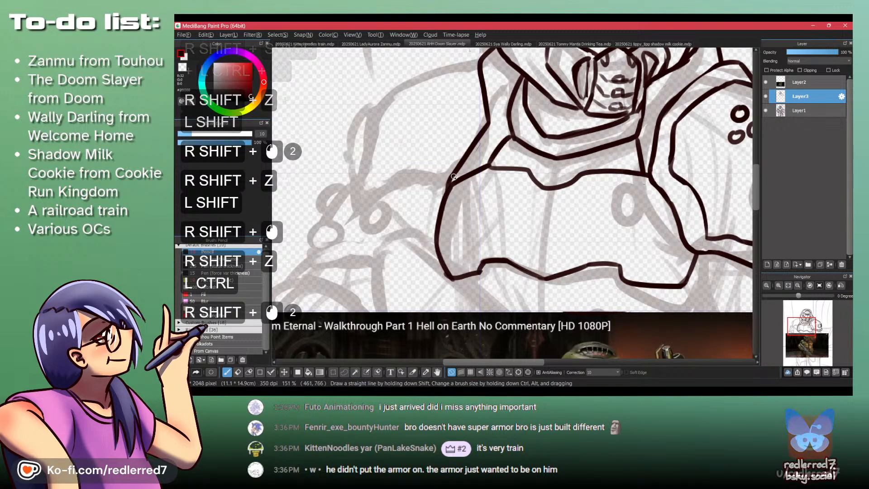
pyautogui.moveTo(459, 124); pyautogui.dragTo(501, 162)
pyautogui.moveTo(534, 276); pyautogui.dragTo(439, 102)
pyautogui.moveTo(453, 181); pyautogui.dragTo(507, 130)
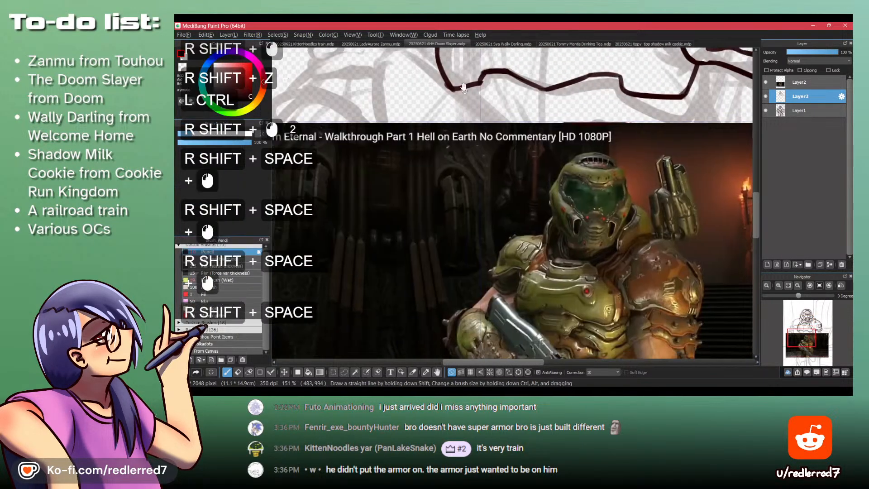
pyautogui.moveTo(444, 95); pyautogui.dragTo(511, 192)
pyautogui.moveTo(502, 73); pyautogui.dragTo(471, 221)
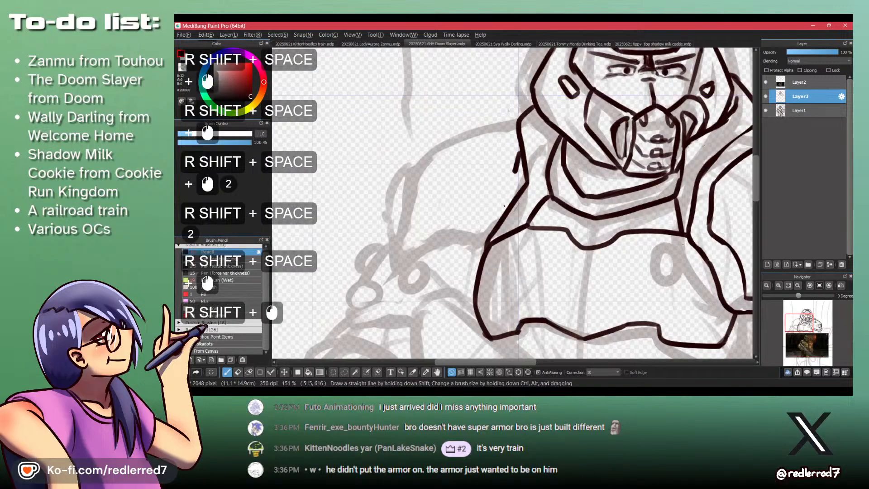
# - Try to draw the left shoulder pad's inner edge from the neck down toward the chest plate
pyautogui.moveTo(515, 132)
pyautogui.mouseDown()
pyautogui.moveTo(490, 212)
pyautogui.moveTo(492, 198)
pyautogui.moveTo(469, 232)
pyautogui.mouseUp()
pyautogui.hotkey('ctrl', 'z')
pyautogui.moveTo(496, 192)
pyautogui.mouseDown()
pyautogui.moveTo(483, 221)
pyautogui.moveTo(408, 254)
pyautogui.mouseUp()
pyautogui.keyDown('ctrl'); pyautogui.click(438, 223); pyautogui.keyUp('ctrl')
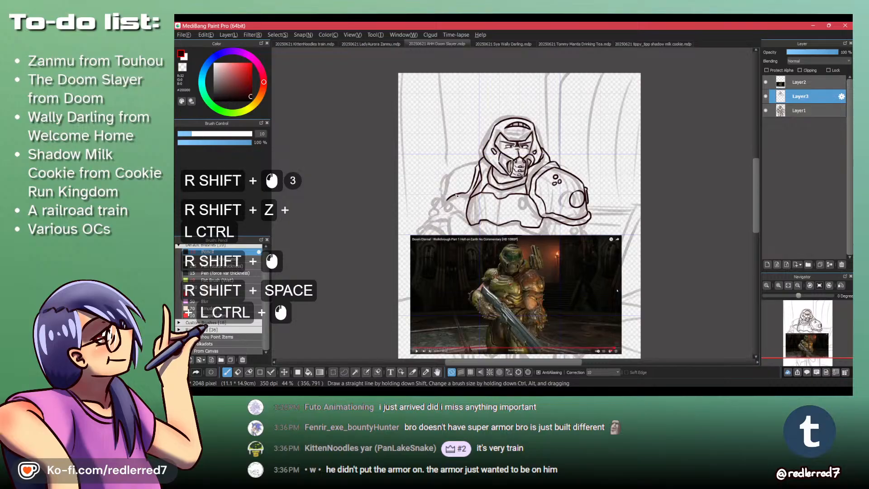
pyautogui.moveTo(485, 261); pyautogui.dragTo(492, 221)
pyautogui.moveTo(443, 247)
pyautogui.mouseDown()
pyautogui.moveTo(452, 140)
pyautogui.moveTo(437, 93)
pyautogui.moveTo(445, 199)
pyautogui.mouseUp()
pyautogui.moveTo(479, 95); pyautogui.dragTo(488, 235)
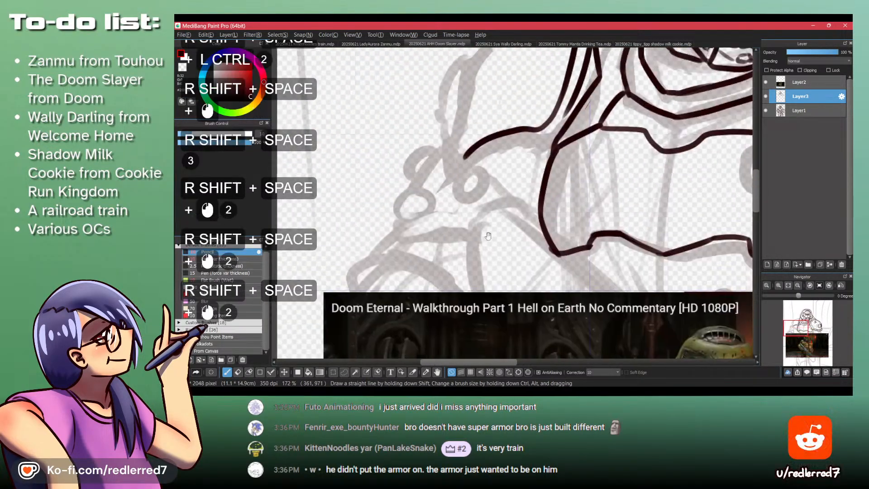
pyautogui.moveTo(502, 136); pyautogui.dragTo(503, 217)
pyautogui.hotkey('ctrl', 'z')
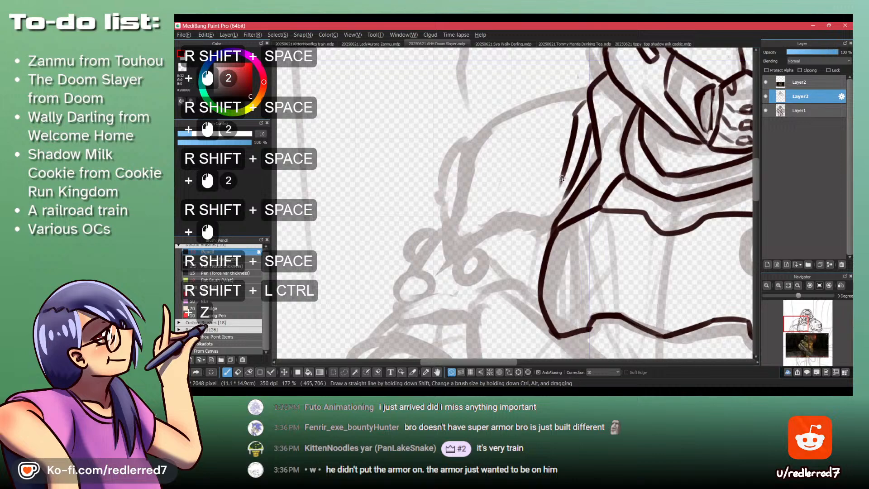
# - Try to draw the left shoulder pad's outer contour and lower rim, joining them to the inner edge
pyautogui.moveTo(562, 178); pyautogui.dragTo(433, 247)
pyautogui.moveTo(585, 84)
pyautogui.mouseDown()
pyautogui.moveTo(496, 110)
pyautogui.moveTo(416, 239)
pyautogui.moveTo(444, 244)
pyautogui.moveTo(417, 256)
pyautogui.moveTo(396, 247)
pyautogui.moveTo(404, 268)
pyautogui.mouseUp()
pyautogui.hotkey('ctrl', 'z')
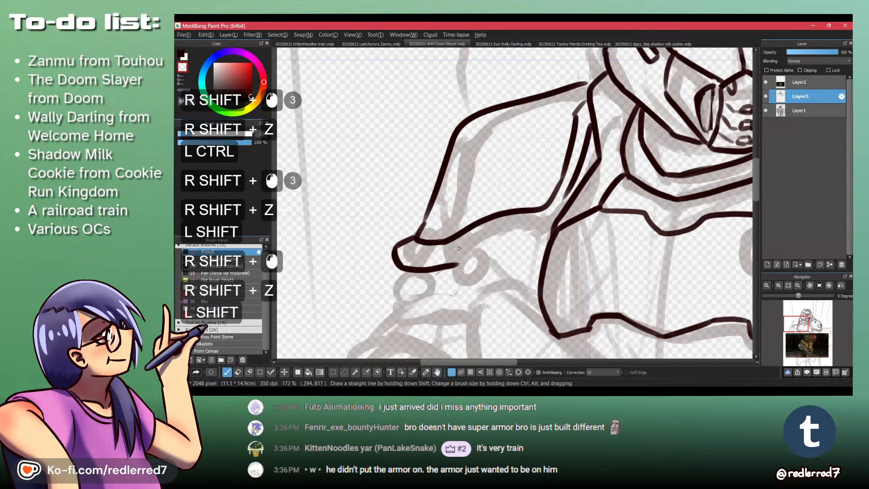
pyautogui.keyDown('shift'); pyautogui.click(559, 214); pyautogui.keyUp('shift')
pyautogui.hotkey('ctrl', 'z')
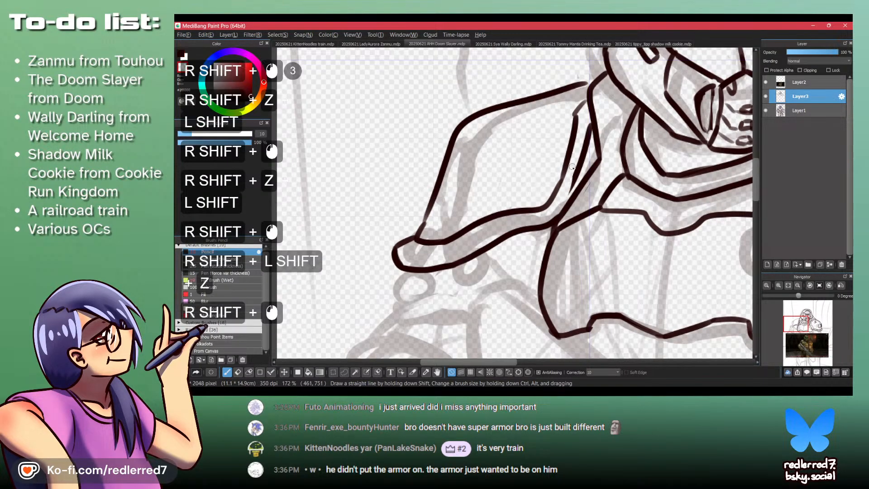
pyautogui.moveTo(577, 139)
pyautogui.mouseDown()
pyautogui.moveTo(457, 191)
pyautogui.moveTo(458, 199)
pyautogui.mouseUp()
pyautogui.hotkey('shift', 'z')
pyautogui.moveTo(457, 169); pyautogui.dragTo(468, 152)
pyautogui.moveTo(467, 184); pyautogui.dragTo(458, 190)
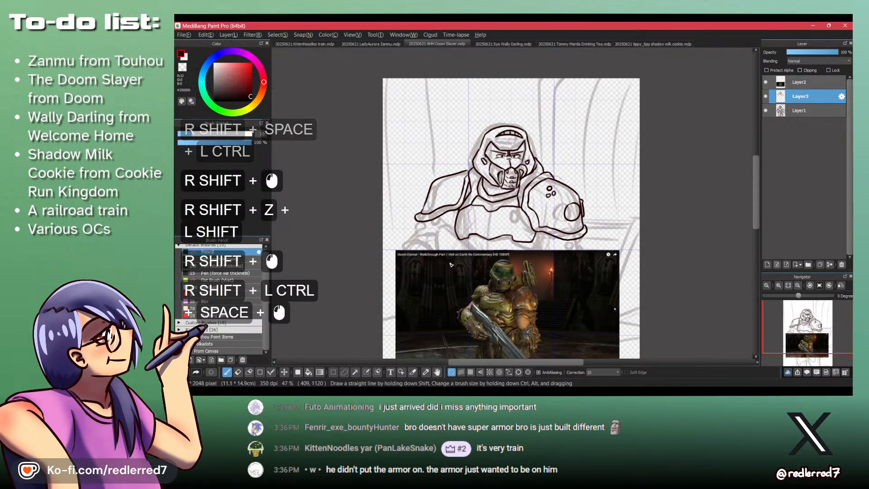
# - Undo the strokes of the left shoulder pad
pyautogui.hotkey('ctrl', 'shift', 'z')
pyautogui.hotkey('ctrl', 'shift', 'z')
pyautogui.hotkey('ctrl', 'shift', 'z')
pyautogui.hotkey('ctrl', 'shift', 'z')
pyautogui.hotkey('ctrl', 'shift', 'z')
pyautogui.hotkey('ctrl', 'shift', 'z')
pyautogui.hotkey('ctrl', 'shift', 'z')
pyautogui.hotkey('ctrl', 'shift', 'z')
pyautogui.hotkey('ctrl', 'shift', 'z')
pyautogui.hotkey('ctrl', 'shift', 'z')
pyautogui.hotkey('ctrl', 'shift', 'z')
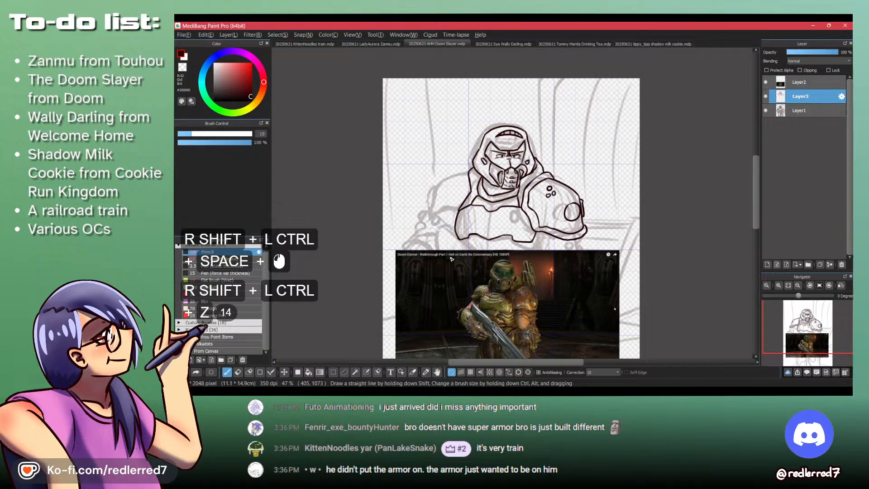
# - Draw the left shoulder pad's upper and outer contour from the collar down to its outer corner
pyautogui.moveTo(474, 306); pyautogui.dragTo(479, 226)
pyautogui.moveTo(459, 183); pyautogui.dragTo(519, 316)
pyautogui.moveTo(519, 137); pyautogui.dragTo(512, 139)
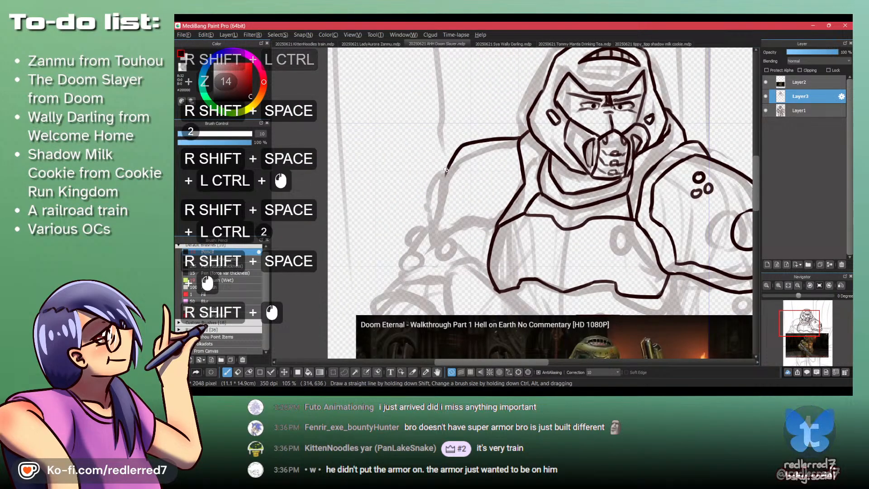
pyautogui.keyDown('shift'); pyautogui.click(430, 195); pyautogui.keyUp('shift')
pyautogui.keyDown('shift'); pyautogui.click(443, 209); pyautogui.keyUp('shift')
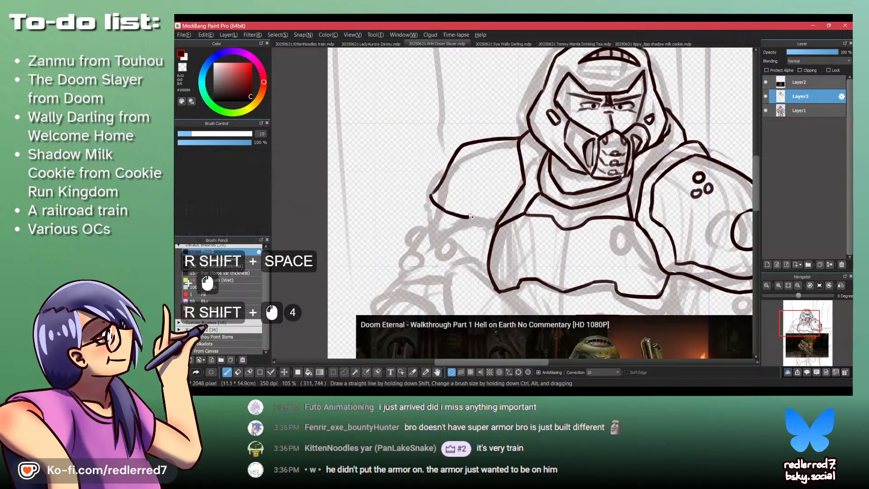
# - Draw the left shoulder pad's lower edge from its outer corner to the chest plate, redoing strokes that miss the shape
pyautogui.moveTo(471, 216); pyautogui.dragTo(485, 213)
pyautogui.moveTo(482, 214); pyautogui.dragTo(461, 125)
pyautogui.hotkey('ctrl', 'z')
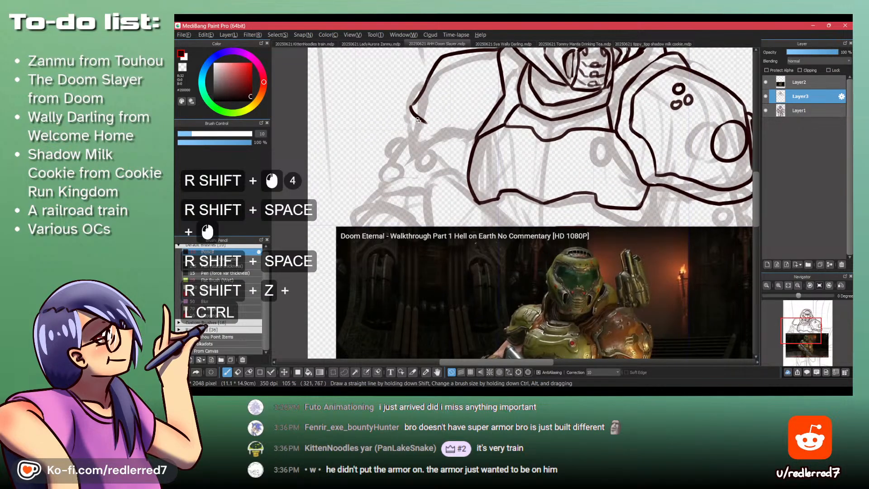
pyautogui.keyDown('shift'); pyautogui.click(452, 125); pyautogui.keyUp('shift')
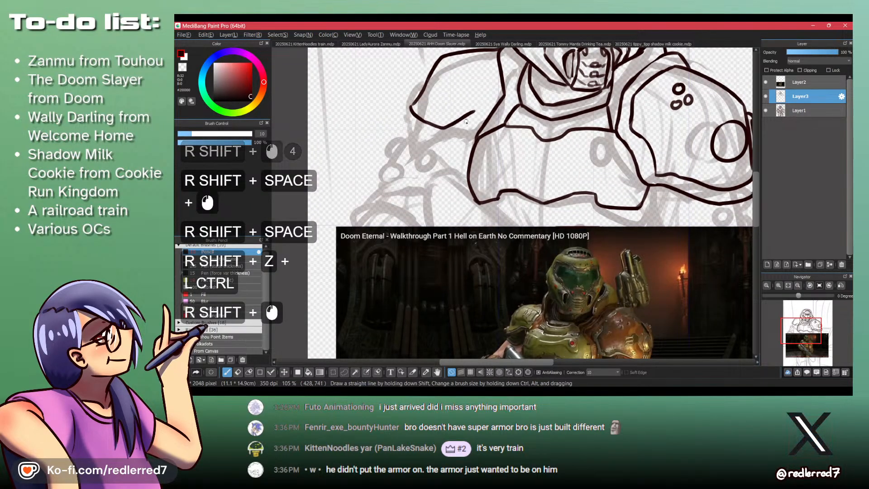
pyautogui.hotkey('ctrl', 'z')
pyautogui.keyDown('shift'); pyautogui.click(469, 122); pyautogui.keyUp('shift')
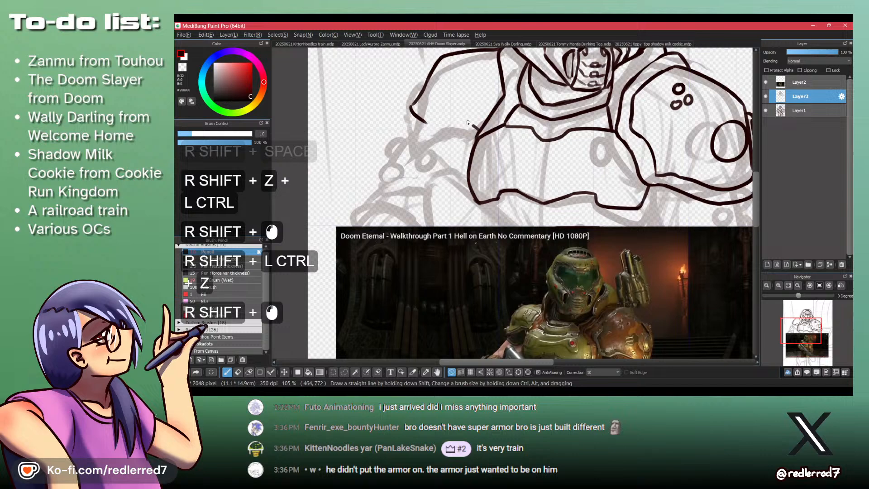
pyautogui.keyDown('shift'); pyautogui.click(426, 120); pyautogui.keyUp('shift')
# - Try to add a thick rounded rim around the left shoulder pad's outer corner and beneath its lower edge
pyautogui.moveTo(482, 99); pyautogui.dragTo(486, 128)
pyautogui.moveTo(491, 156); pyautogui.dragTo(463, 102)
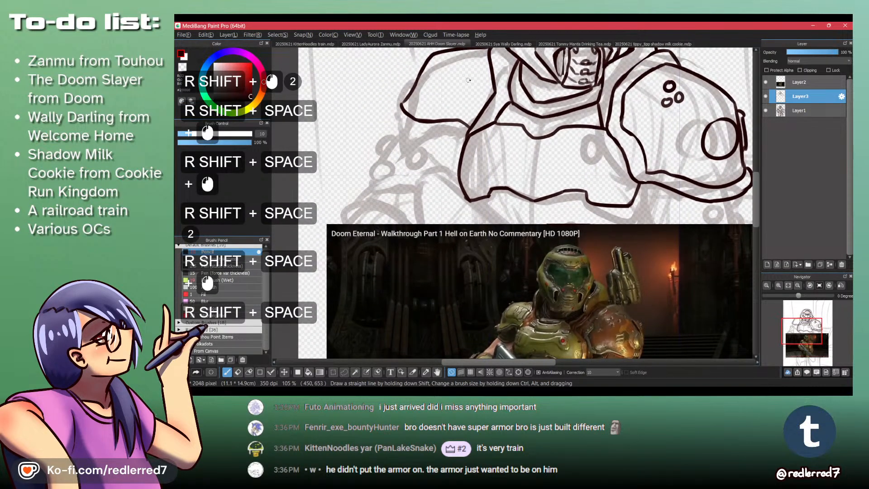
pyautogui.hotkey('shift', 'space')
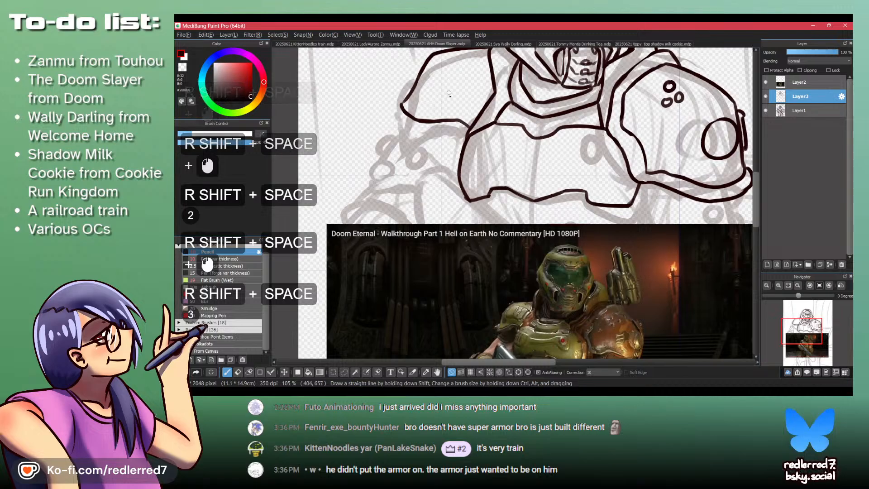
pyautogui.moveTo(396, 101); pyautogui.dragTo(413, 134)
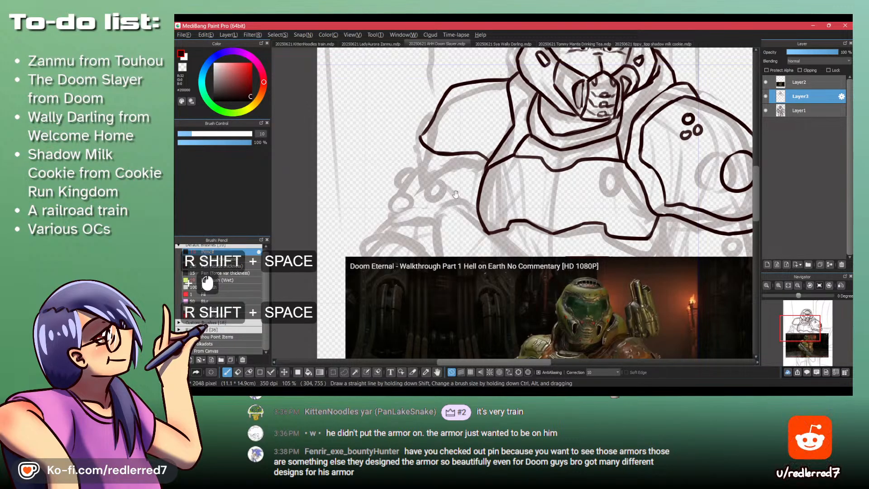
pyautogui.moveTo(452, 200)
pyautogui.mouseDown()
pyautogui.moveTo(433, 101)
pyautogui.moveTo(448, 178)
pyautogui.mouseUp()
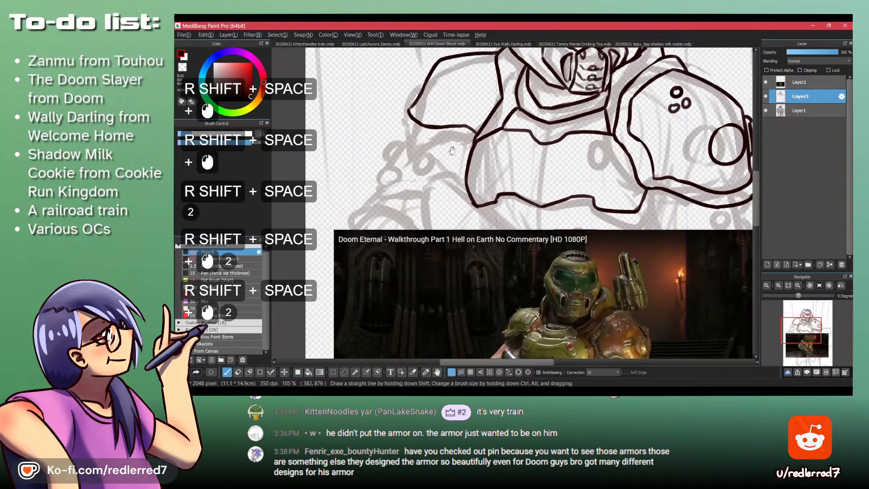
pyautogui.moveTo(424, 130)
pyautogui.mouseDown()
pyautogui.moveTo(423, 95)
pyautogui.moveTo(379, 121)
pyautogui.moveTo(371, 108)
pyautogui.moveTo(385, 130)
pyautogui.moveTo(371, 110)
pyautogui.mouseUp()
pyautogui.hotkey('ctrl', 'z')
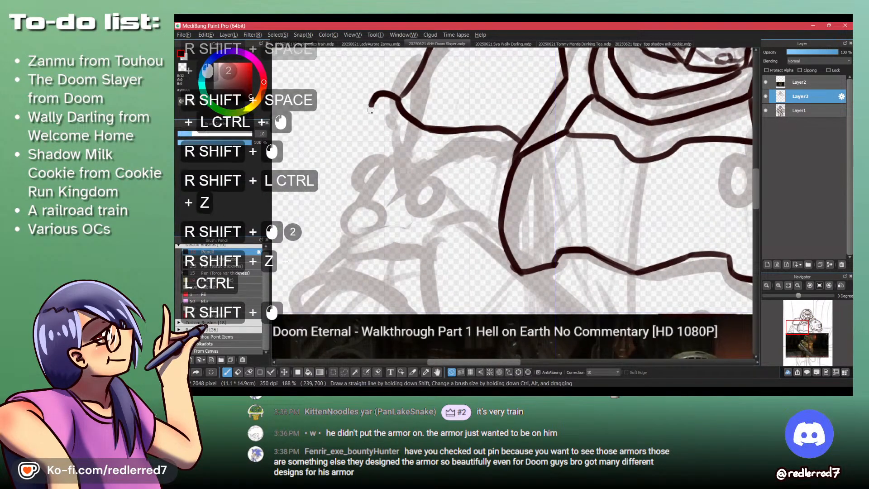
pyautogui.moveTo(414, 154)
pyautogui.mouseDown()
pyautogui.moveTo(488, 151)
pyautogui.moveTo(513, 165)
pyautogui.mouseUp()
pyautogui.hotkey('ctrl', 'z')
pyautogui.moveTo(536, 86); pyautogui.dragTo(546, 151)
pyautogui.moveTo(545, 149); pyautogui.dragTo(507, 154)
pyautogui.press('ctrl')
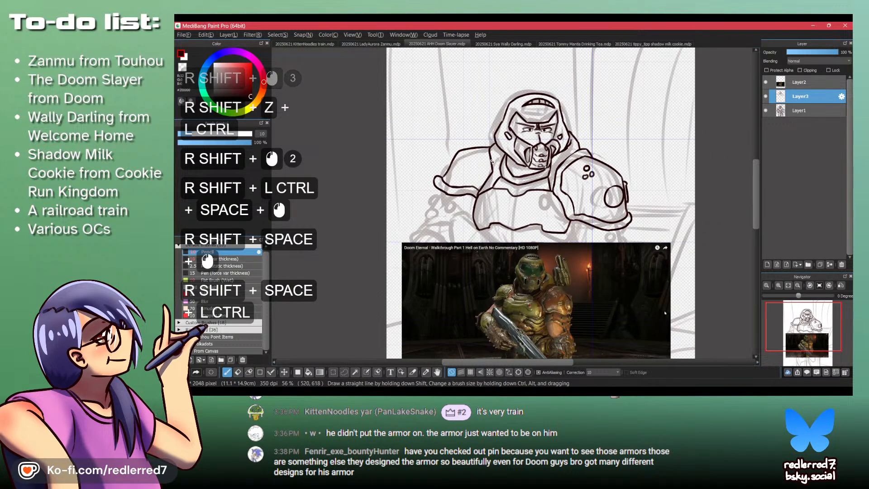
# - Compare the rim with the reference image and try to touch up the pad's inner edge beside the chest plate
pyautogui.moveTo(475, 189); pyautogui.dragTo(500, 157)
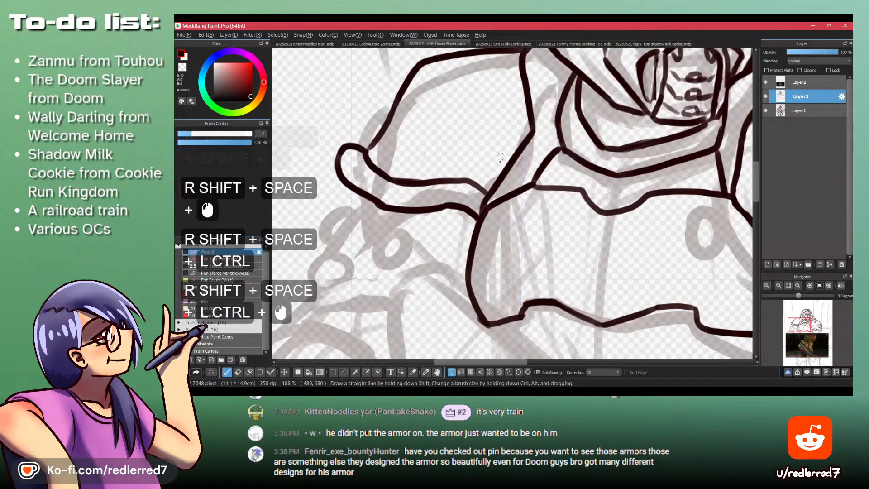
pyautogui.moveTo(473, 247); pyautogui.dragTo(456, 69)
pyautogui.moveTo(475, 185); pyautogui.dragTo(476, 115)
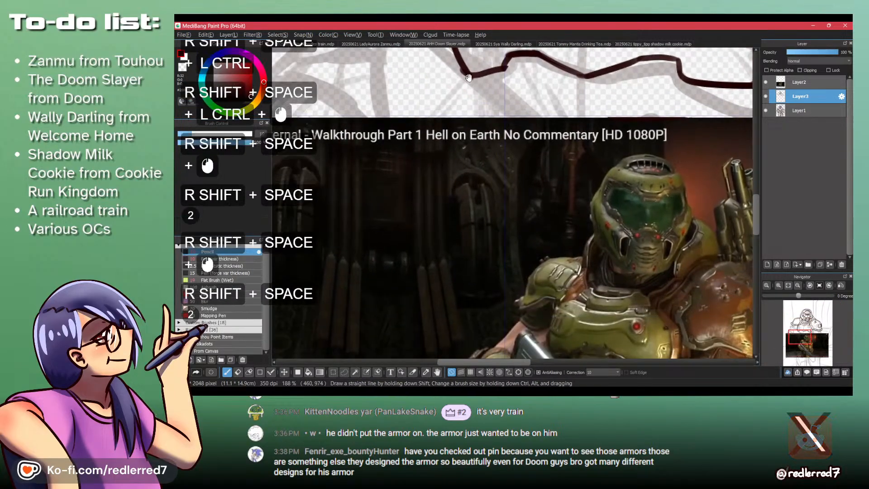
pyautogui.moveTo(441, 51); pyautogui.dragTo(491, 226)
pyautogui.moveTo(490, 149); pyautogui.dragTo(504, 213)
pyautogui.press('z')
pyautogui.moveTo(555, 188); pyautogui.dragTo(560, 176)
pyautogui.moveTo(554, 181); pyautogui.dragTo(560, 173)
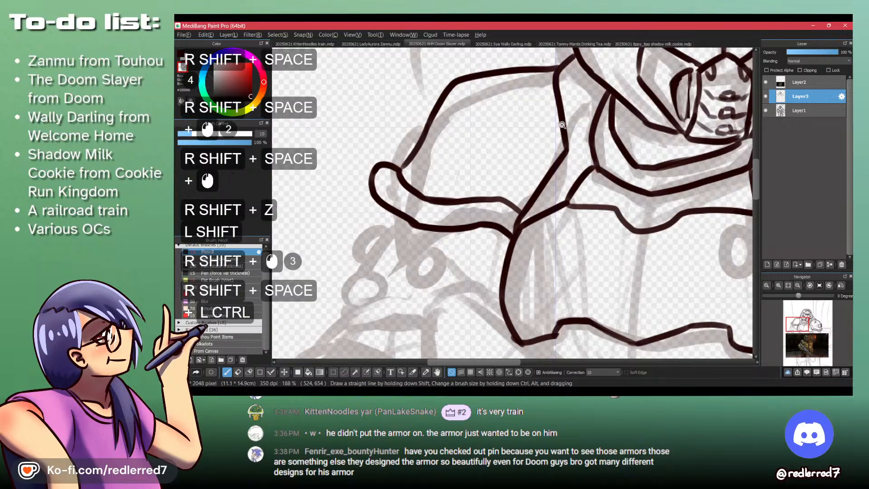
pyautogui.moveTo(557, 133)
pyautogui.mouseDown()
pyautogui.moveTo(555, 182)
pyautogui.moveTo(456, 141)
pyautogui.moveTo(473, 118)
pyautogui.moveTo(479, 155)
pyautogui.mouseUp()
# - Undo the touch-ups and the rounded rim strokes of the left shoulder pad
pyautogui.moveTo(425, 148); pyautogui.dragTo(435, 73)
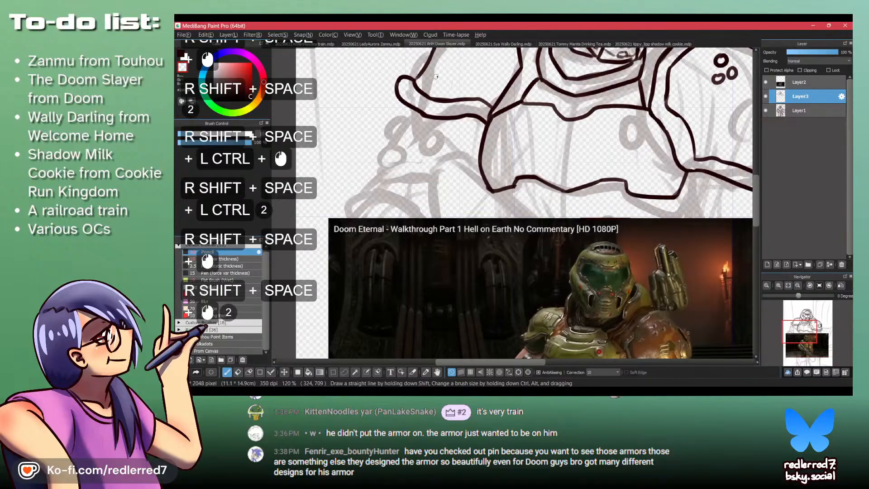
pyautogui.hotkey('ctrl', 'z')
pyautogui.hotkey('ctrl', 'shift', 'z')
pyautogui.hotkey('ctrl', 'shift', 'z')
pyautogui.hotkey('ctrl', 'shift', 'z')
pyautogui.hotkey('ctrl', 'shift', 'z')
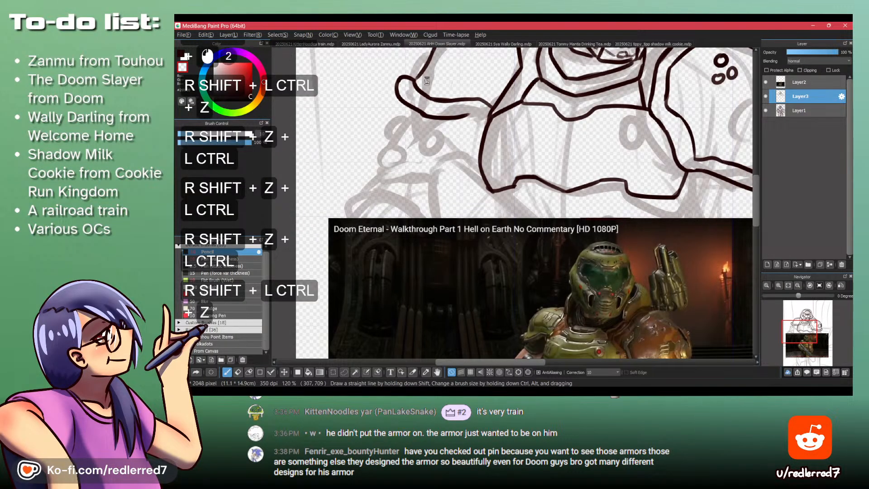
pyautogui.hotkey('ctrl', 'shift', 'z')
# - Try to draw a rim line inside the left shoulder pad, starting at its outer corner
pyautogui.moveTo(426, 68); pyautogui.dragTo(406, 126)
pyautogui.keyDown('shift'); pyautogui.click(406, 127); pyautogui.keyUp('shift')
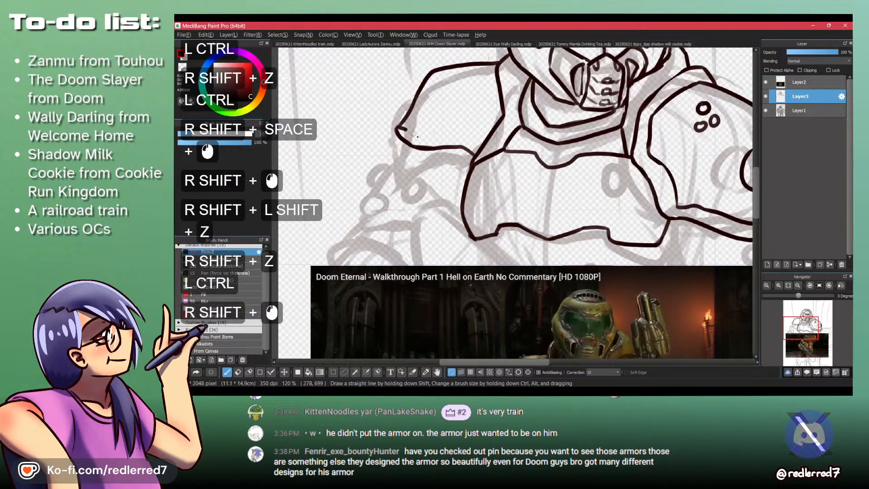
pyautogui.hotkey('ctrl', 'shift', 'z')
pyautogui.keyDown('shift'); pyautogui.click(420, 136); pyautogui.keyUp('shift')
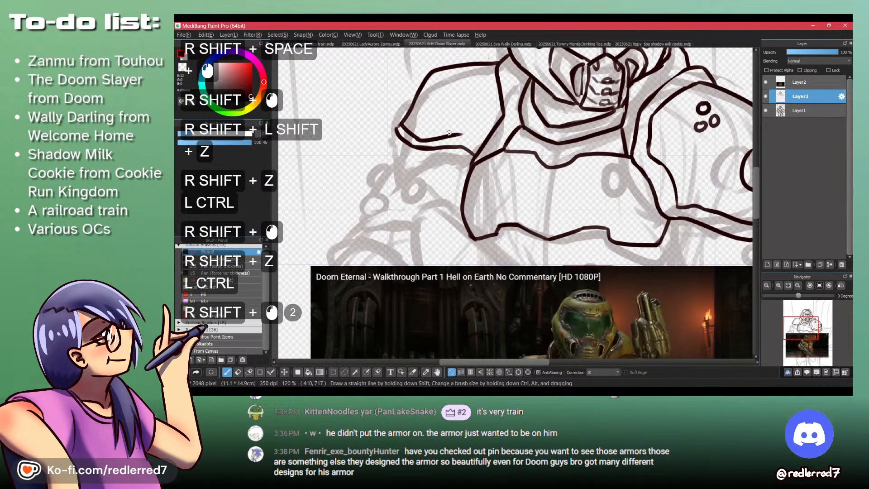
pyautogui.hotkey('ctrl', 'z')
pyautogui.hotkey('ctrl', 'z')
# - Erase the left shoulder pad's pointed outer corner and draw an inner rim line parallel to its lower edge
pyautogui.hotkey('shift', 'z')
pyautogui.moveTo(399, 126); pyautogui.dragTo(394, 122)
pyautogui.hotkey('shift', 'z')
pyautogui.hotkey('ctrl', 'shift', 'z')
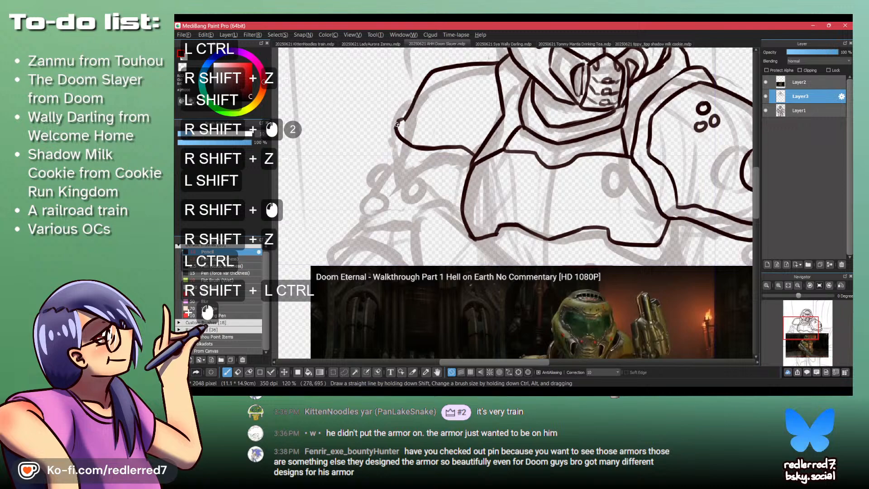
pyautogui.keyDown('shift'); pyautogui.click(419, 130); pyautogui.keyUp('shift')
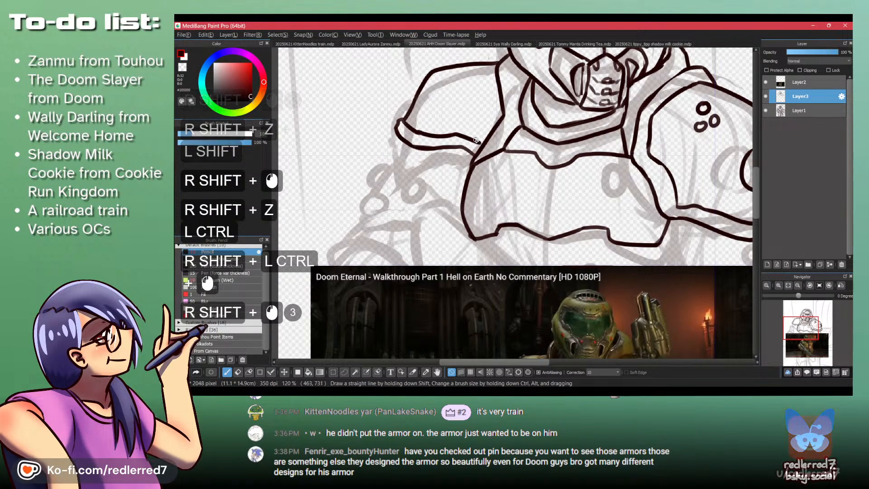
# - Add a small raised lip at the left shoulder pad's outer corner, using the reference image as a guide
pyautogui.moveTo(454, 134)
pyautogui.mouseDown()
pyautogui.moveTo(472, 143)
pyautogui.moveTo(438, 34)
pyautogui.mouseUp()
pyautogui.click(432, 35)
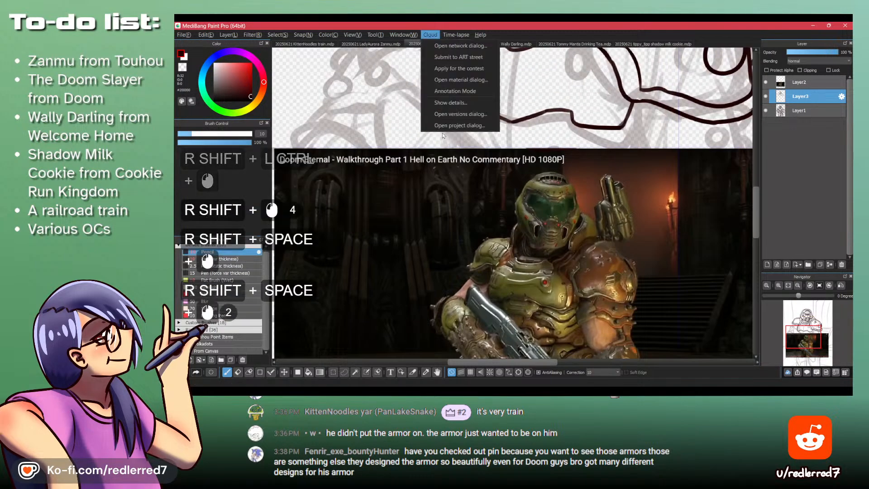
pyautogui.click(432, 34)
pyautogui.moveTo(383, 73); pyautogui.dragTo(387, 225)
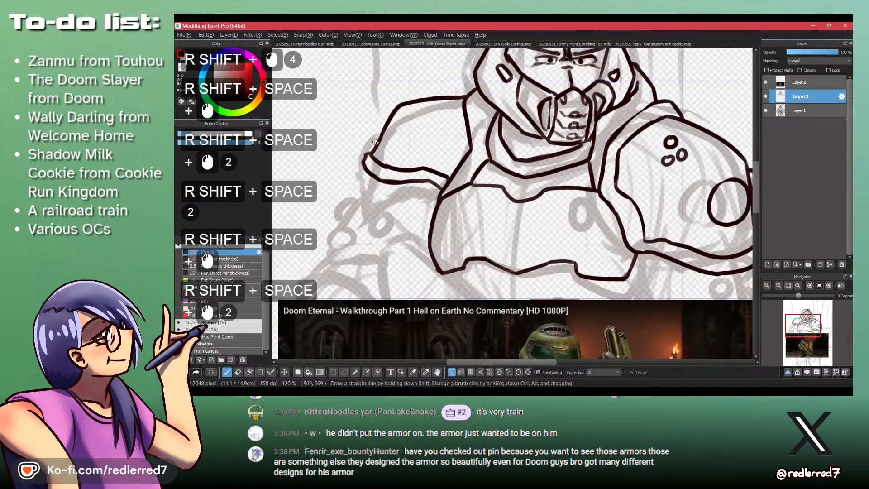
pyautogui.moveTo(375, 141); pyautogui.dragTo(363, 161)
pyautogui.hotkey('ctrl', 'z')
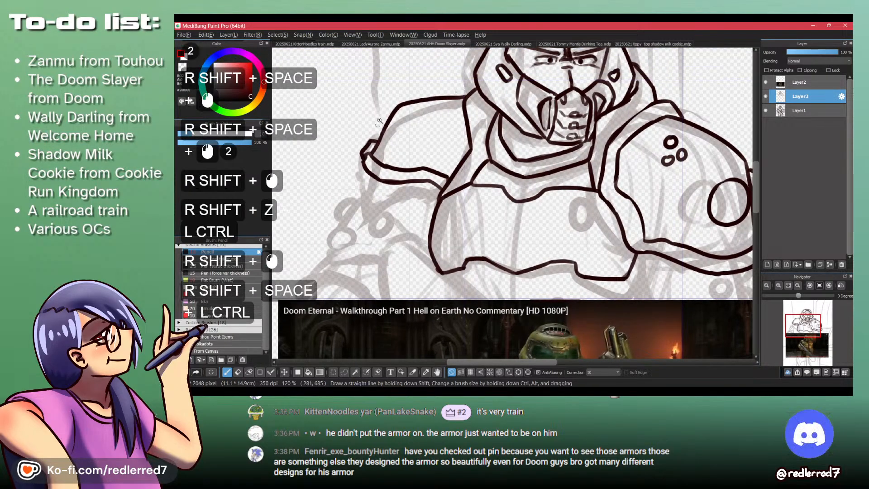
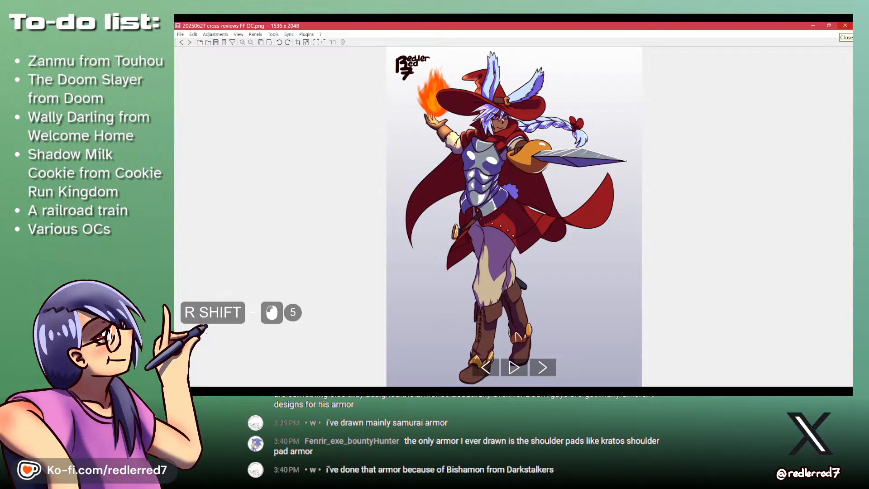
# - Close the red-hatted mage artwork and view the 20250506 knight drawing in the image viewer to examine its armour
pyautogui.click(845, 25)
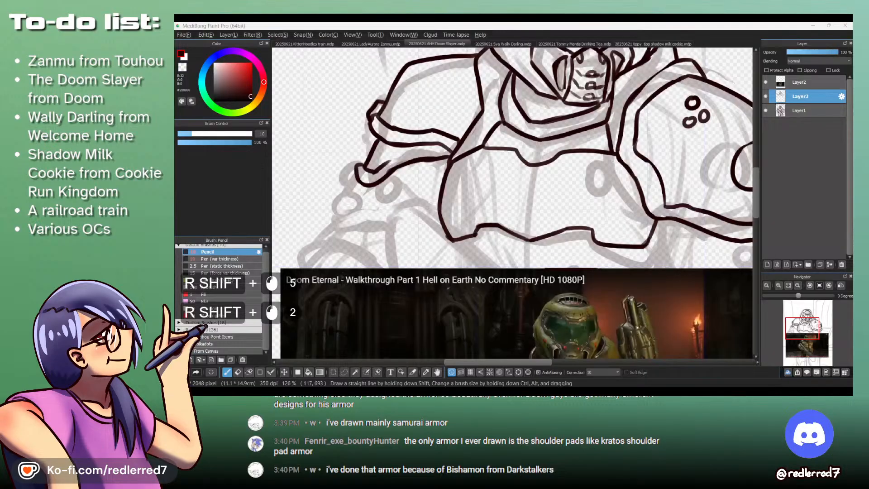
pyautogui.hotkey('shift', 'BackSpace')
pyautogui.hotkey('shift', 'BackSpace')
pyautogui.hotkey('shift', 'Right')
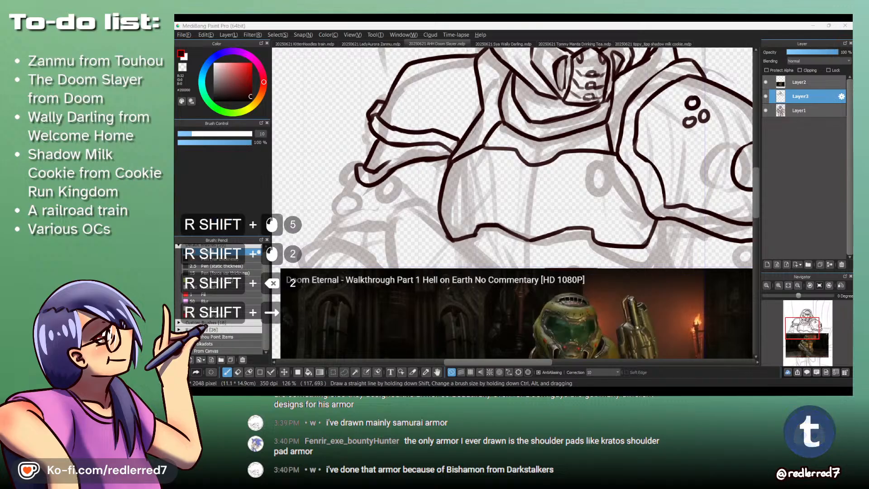
pyautogui.hotkey('shift', 'Return')
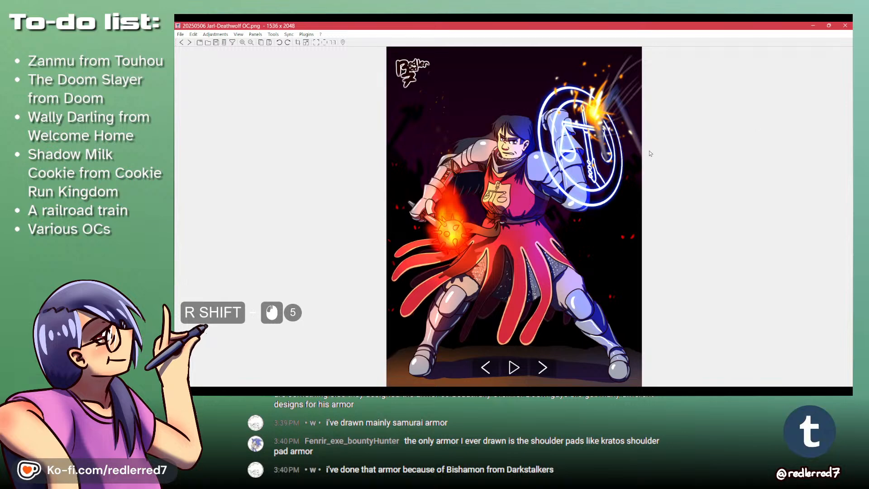
pyautogui.click(845, 26)
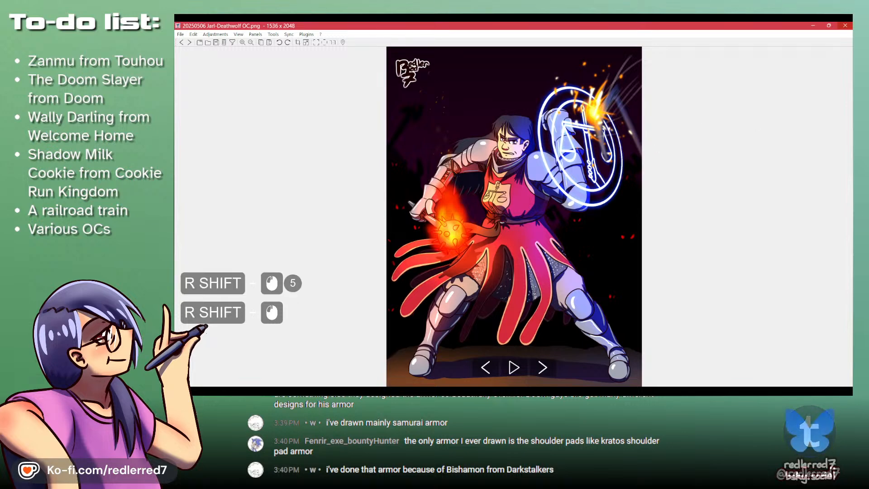
# - Go through the artwork folders and view the 20250211 Snow White painting with the armoured knight
pyautogui.hotkey('shift', 'BackSpace')
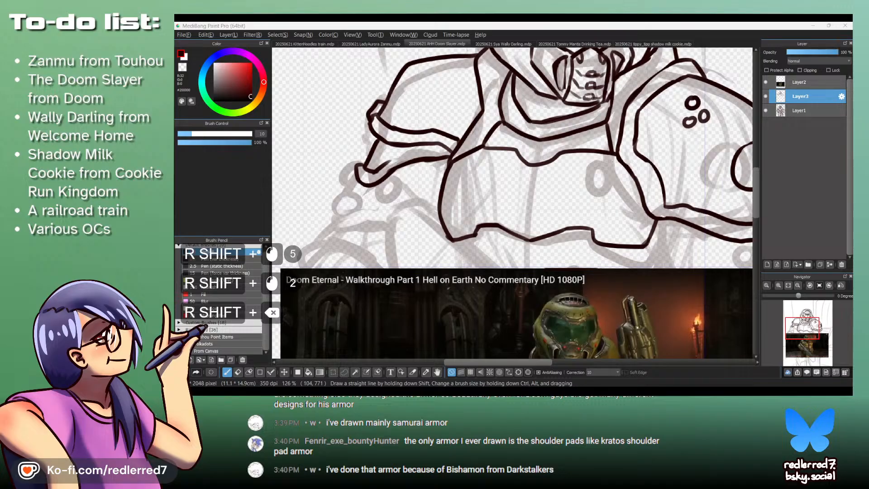
pyautogui.hotkey('shift', 'Right')
pyautogui.hotkey('shift', 'BackSpace')
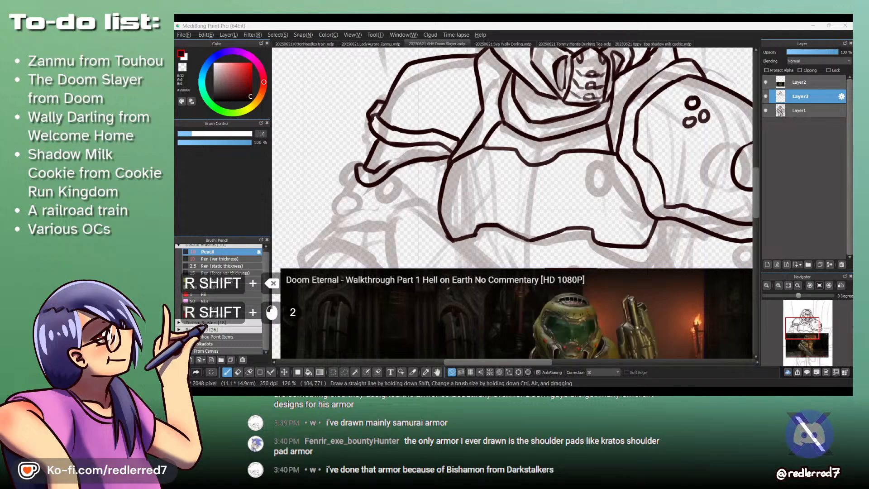
pyautogui.hotkey('shift', 'BackSpace')
pyautogui.hotkey('shift', 'Left')
pyautogui.hotkey('shift', 'Return')
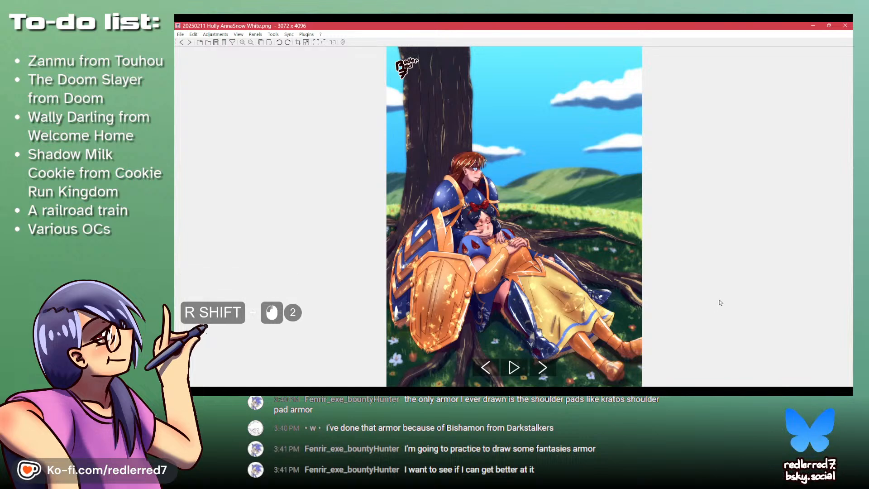
pyautogui.click(844, 25)
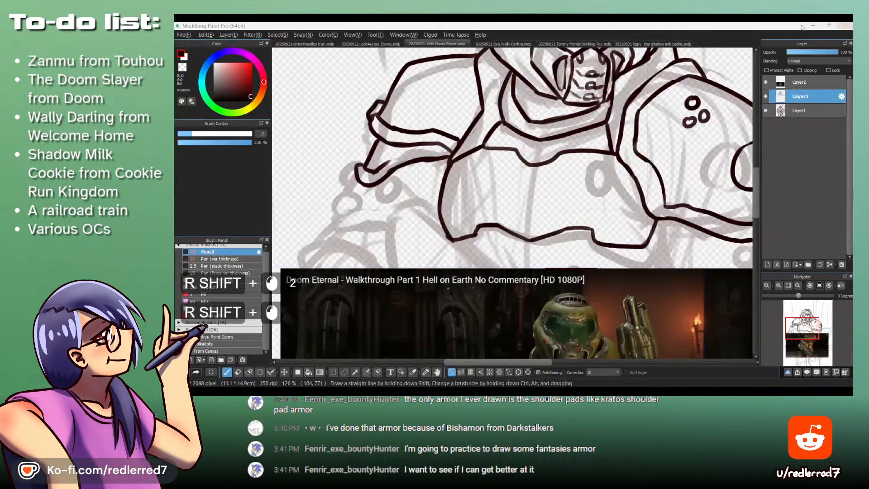
# - Look through the older artwork files and view 20221111 OC Trio.png
pyautogui.hotkey('shift', 'BackSpace')
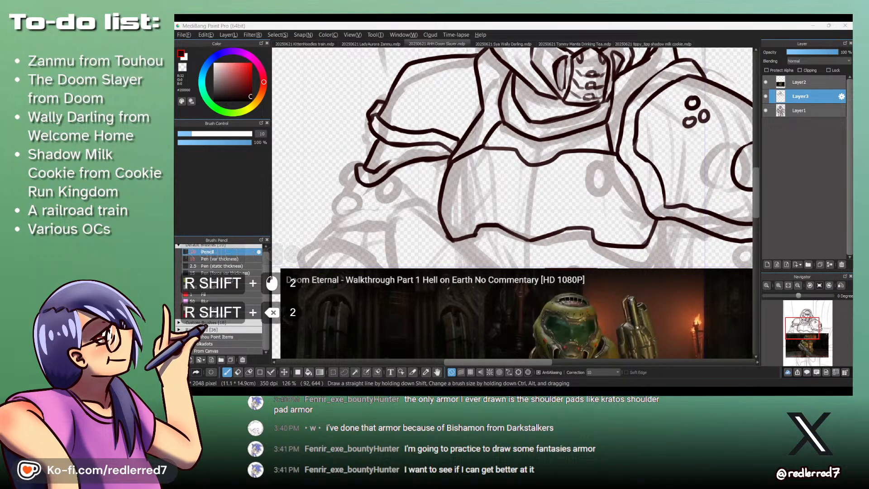
pyautogui.hotkey('shift', 'BackSpace')
pyautogui.scroll(-2, 512, 202)
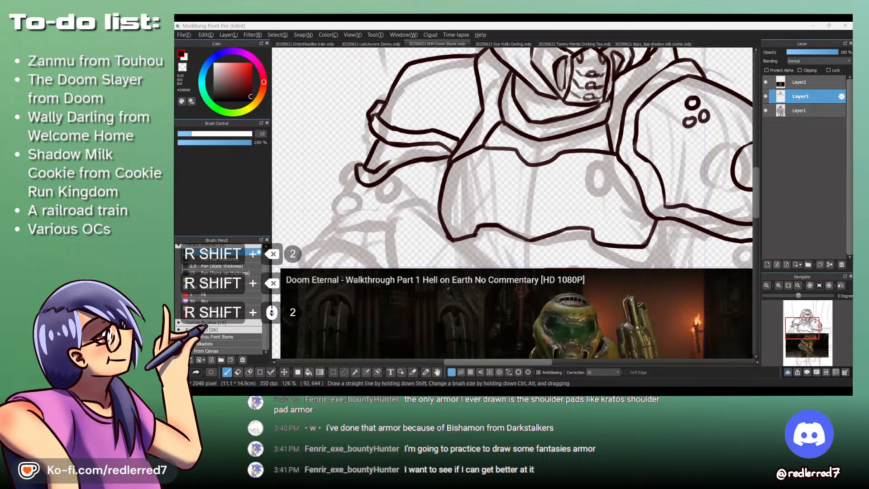
pyautogui.scroll(-4, 512, 203)
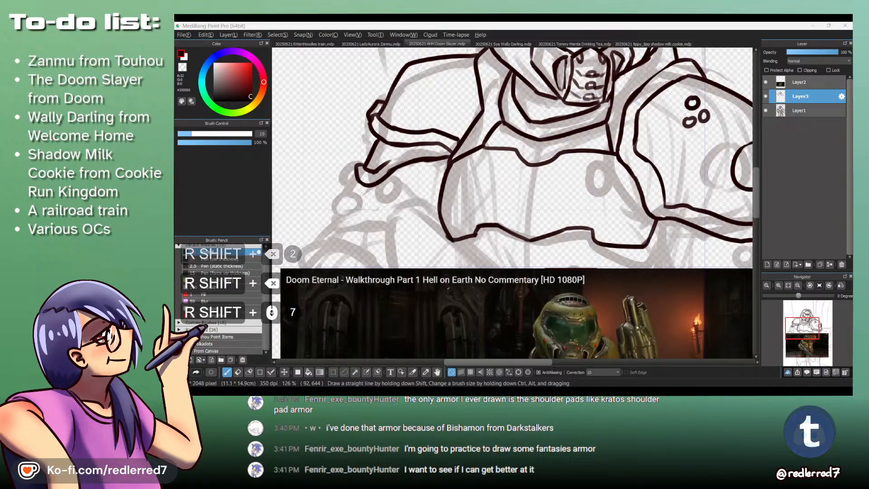
pyautogui.scroll(-3, 512, 202)
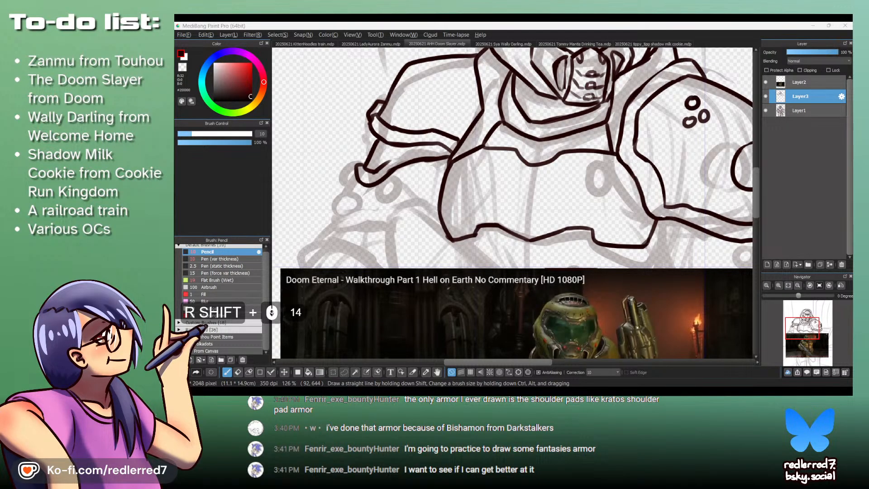
pyautogui.scroll(-1, 512, 203)
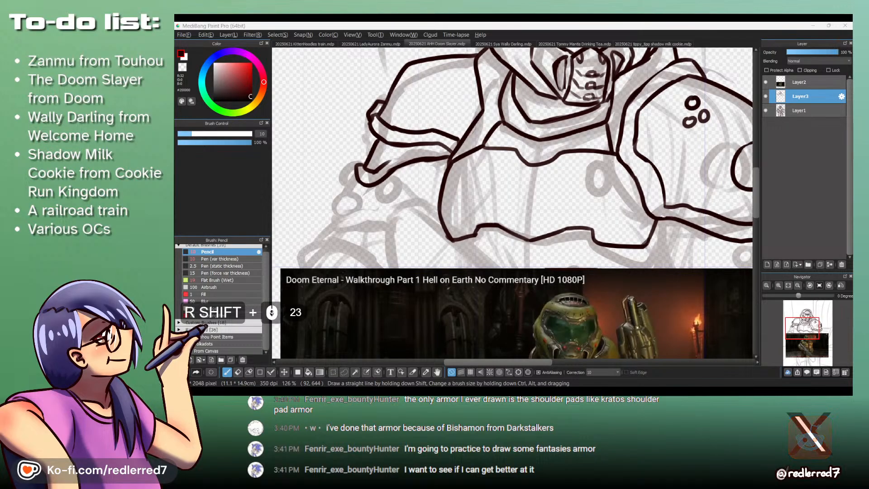
pyautogui.scroll(-1, 512, 202)
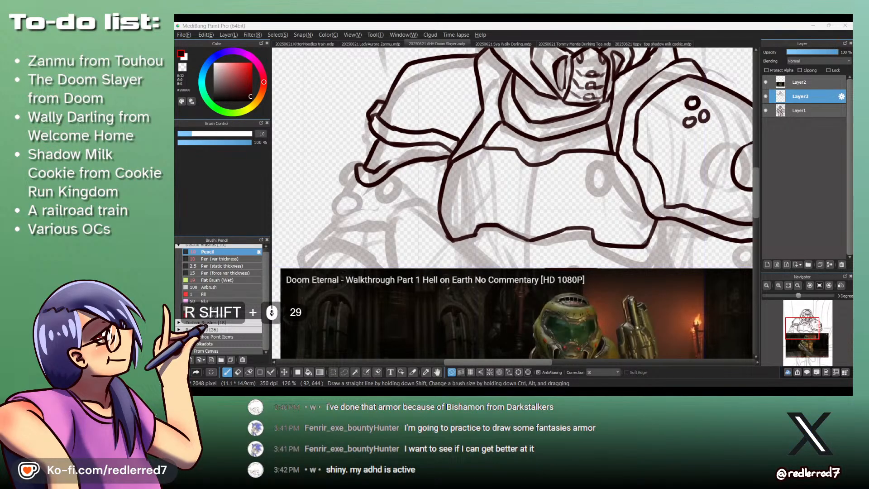
pyautogui.scroll(-2, 512, 203)
pyautogui.scroll(12, 512, 203)
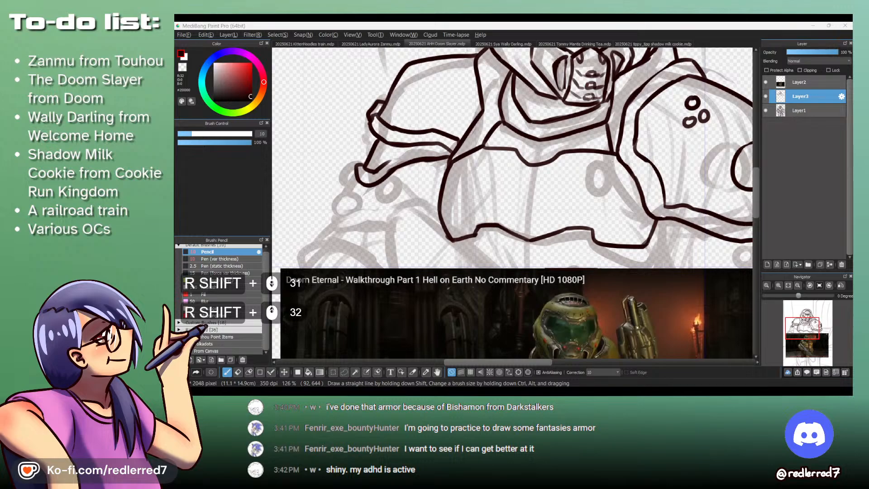
pyautogui.scroll(7, 512, 203)
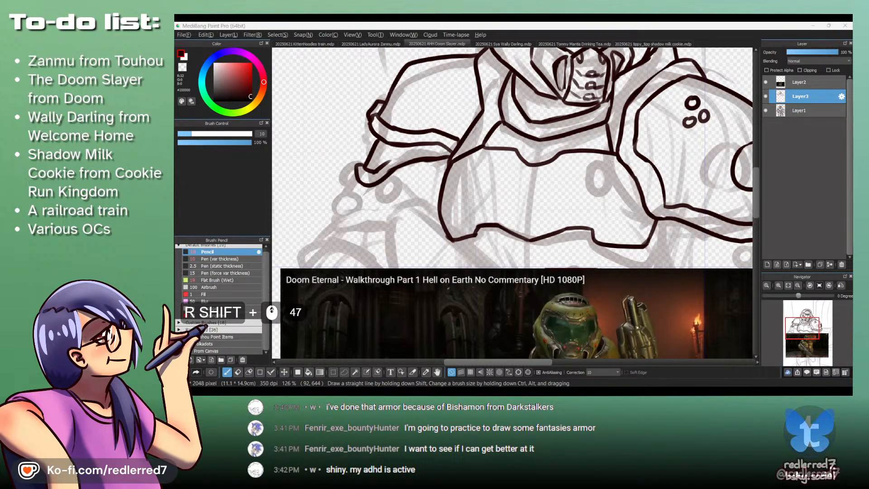
pyautogui.keyDown('shift'); pyautogui.click(287, 96); pyautogui.keyUp('shift')
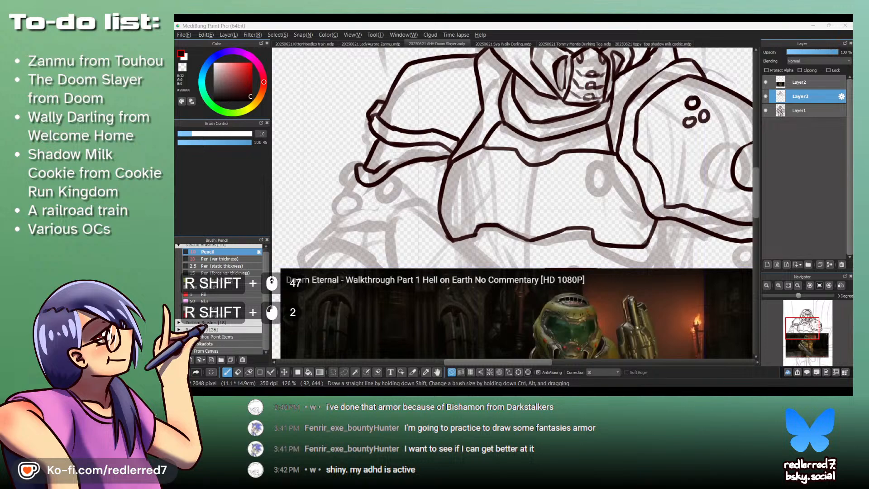
pyautogui.keyDown('shift'); pyautogui.doubleClick(361, 201); pyautogui.keyUp('shift')
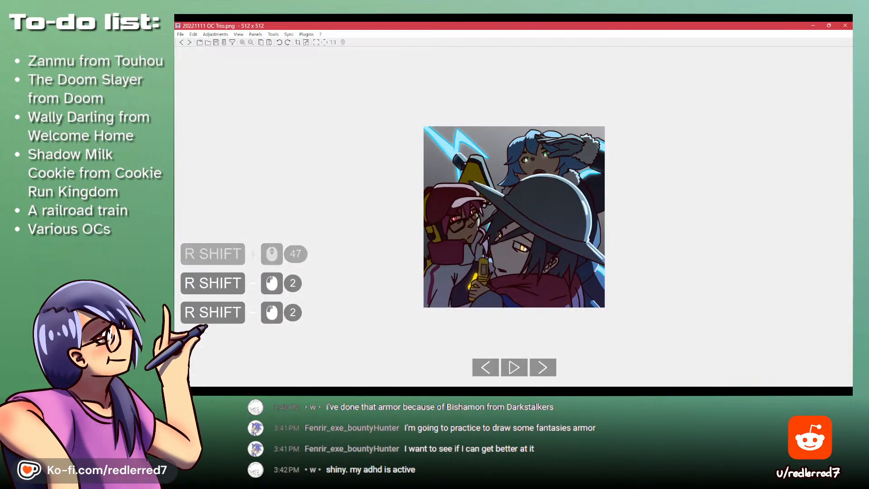
pyautogui.keyDown('shift'); pyautogui.click(845, 26); pyautogui.keyUp('shift')
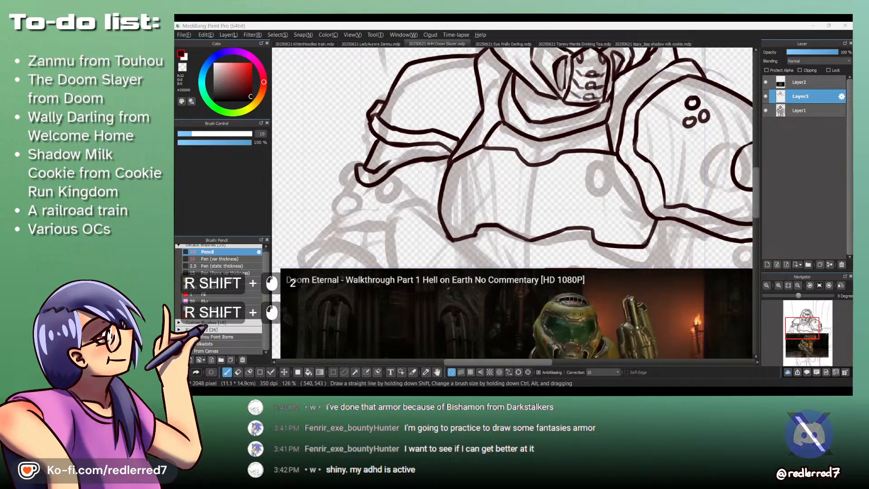
# - View 20230313 Gale of Mind and Body background image.png and 20240429 OC 03 Brand.png to compare their armour
pyautogui.keyDown('shift'); pyautogui.doubleClick(189, 115); pyautogui.keyUp('shift')
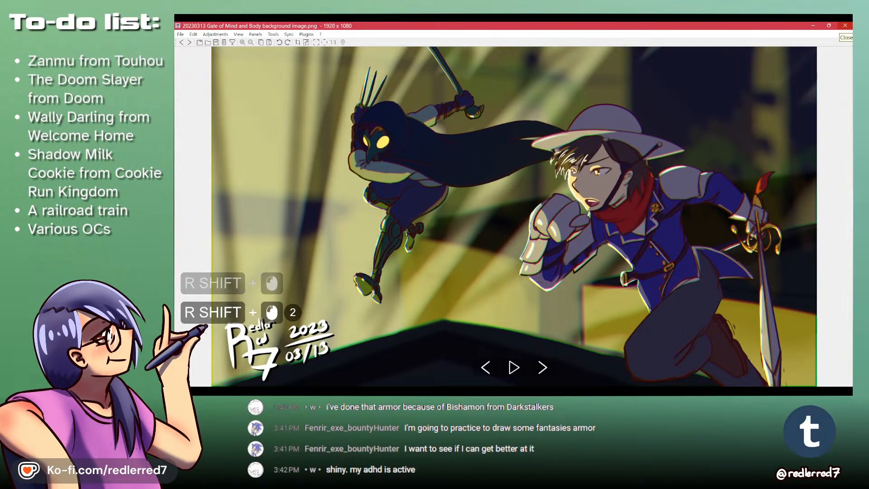
pyautogui.keyDown('shift'); pyautogui.click(844, 26); pyautogui.keyUp('shift')
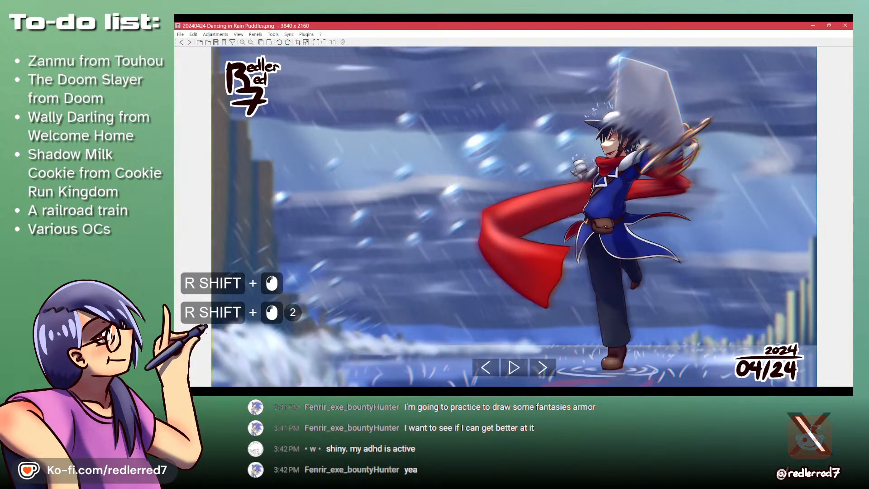
pyautogui.keyDown('shift'); pyautogui.click(845, 26); pyautogui.keyUp('shift')
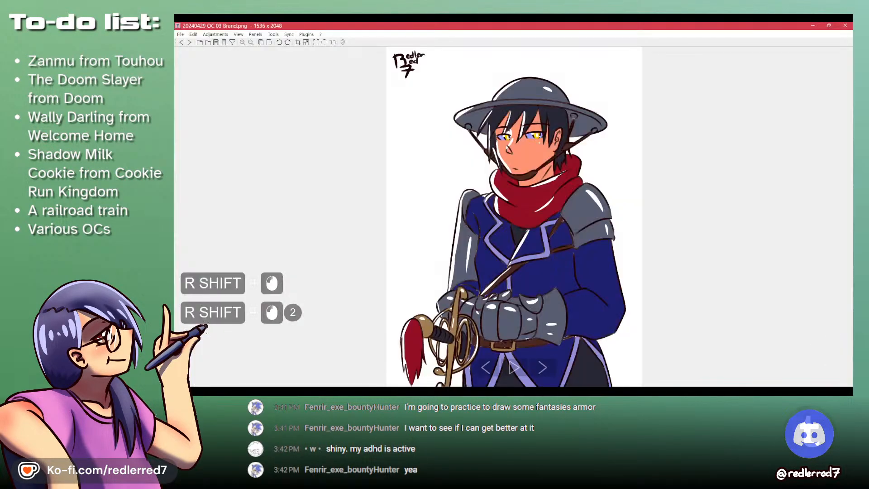
pyautogui.keyDown('shift'); pyautogui.click(844, 25); pyautogui.keyUp('shift')
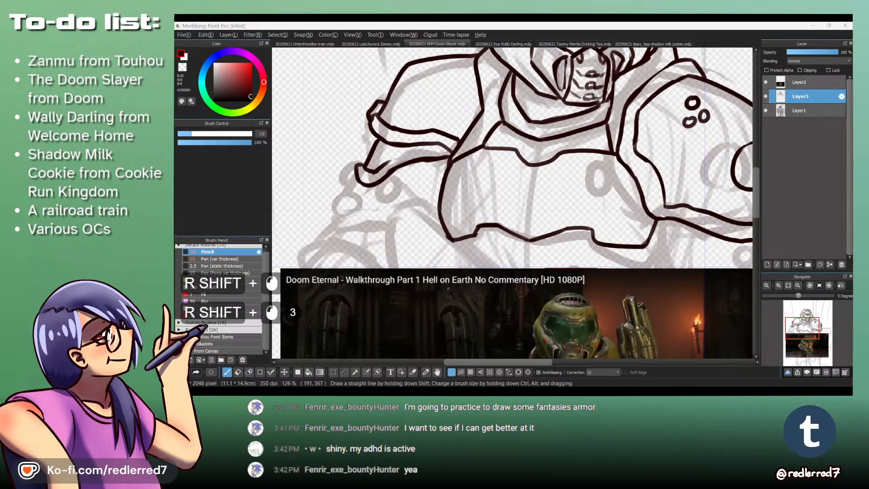
# - View the 20250311 blue-haired character artwork and 20231103 Nimble Danger no signature.png to compare their shoulder armour
pyautogui.doubleClick(603, 231)
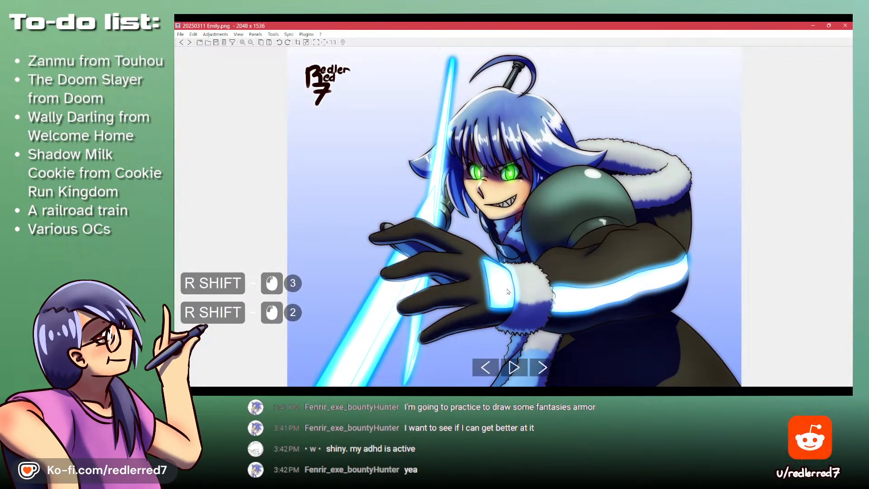
pyautogui.keyDown('shift'); pyautogui.click(845, 25); pyautogui.keyUp('shift')
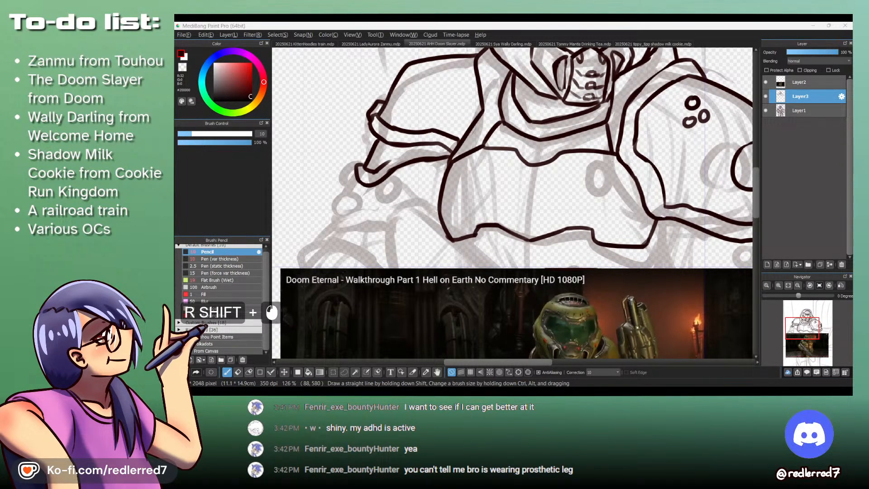
pyautogui.keyDown('shift'); pyautogui.doubleClick(356, 206); pyautogui.keyUp('shift')
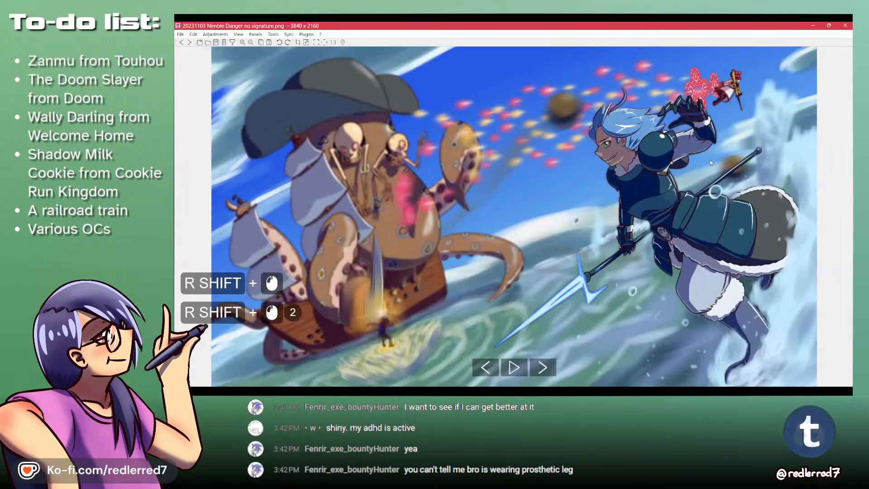
pyautogui.keyDown('shift'); pyautogui.click(844, 26); pyautogui.keyUp('shift')
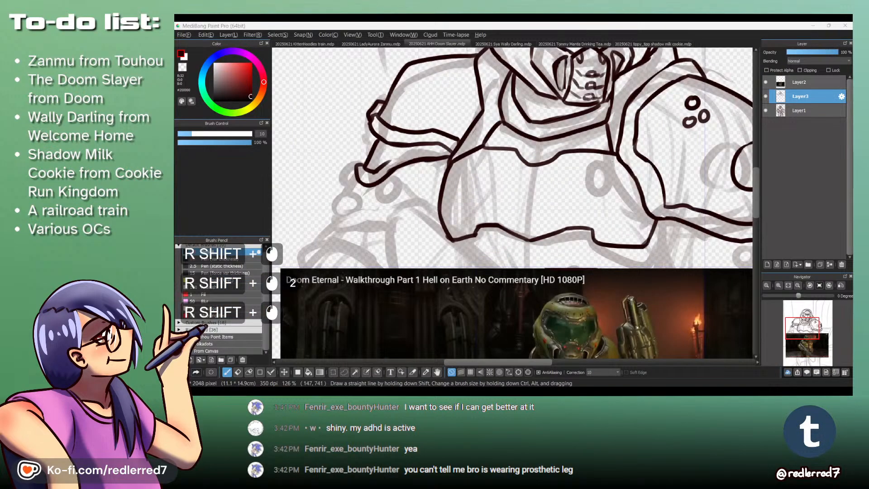
# - Reopen 20230313 Gale of Mind and Body background image.png and examine the masked character's legs
pyautogui.keyDown('shift'); pyautogui.click(562, 25); pyautogui.keyUp('shift')
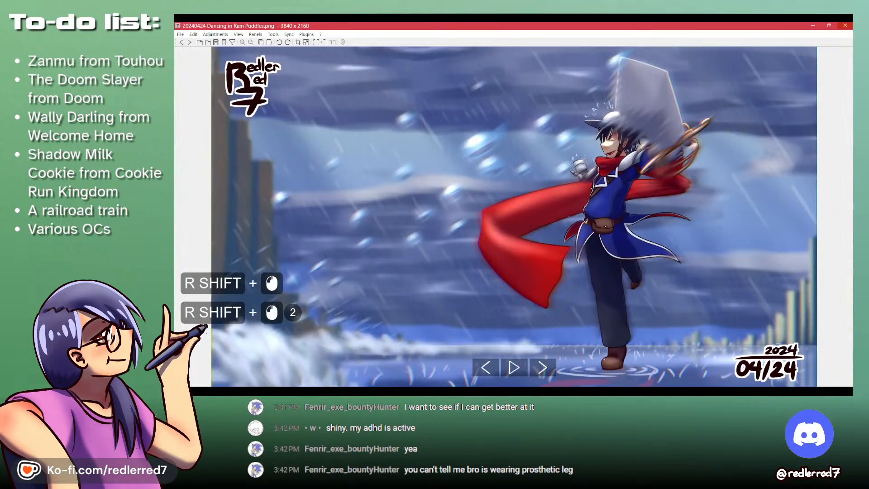
pyautogui.click(845, 26)
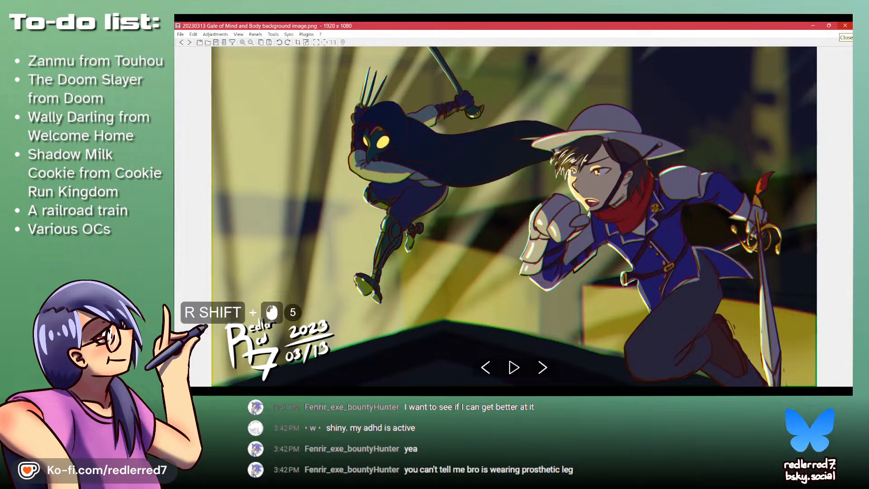
pyautogui.keyDown('shift'); pyautogui.click(844, 26); pyautogui.keyUp('shift')
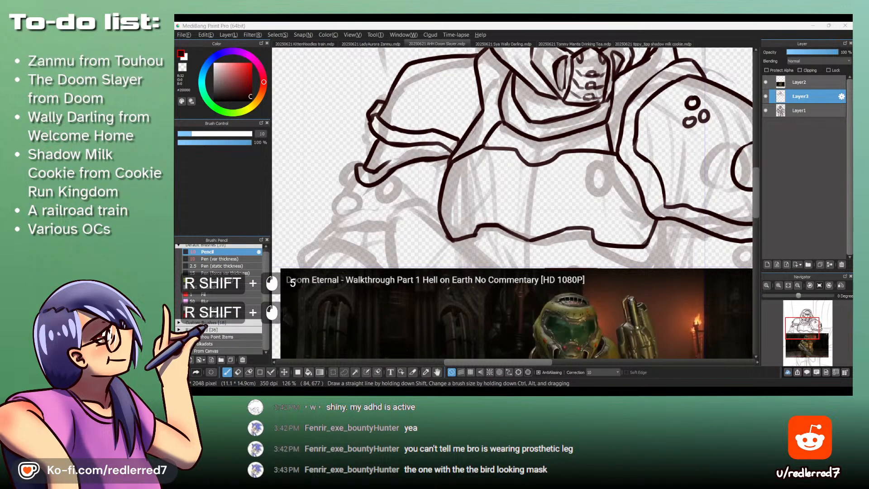
# - View 20241127 Endless Corridor.png and 20240503 OC 06 Ghost.png to examine the bird-masked character's design
pyautogui.doubleClick(545, 236)
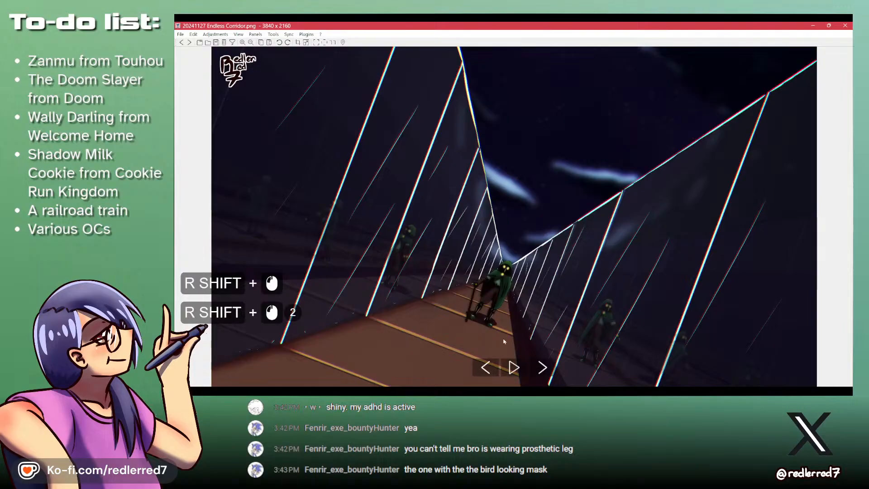
pyautogui.keyDown('shift'); pyautogui.click(844, 26); pyautogui.keyUp('shift')
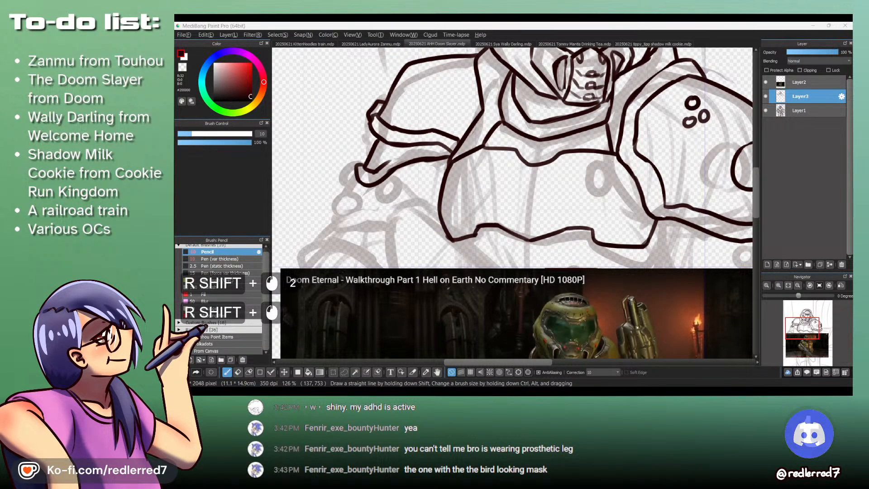
pyautogui.doubleClick(507, 297)
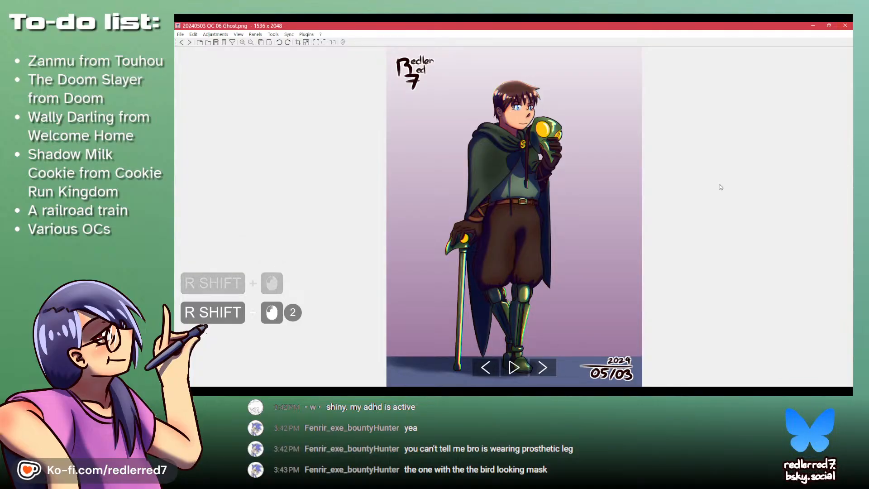
pyautogui.keyDown('shift'); pyautogui.click(844, 26); pyautogui.keyUp('shift')
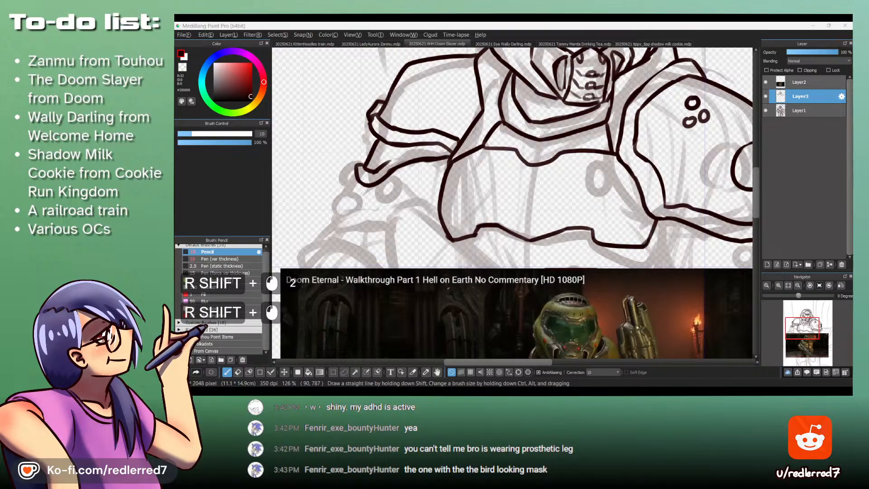
pyautogui.doubleClick(661, 162)
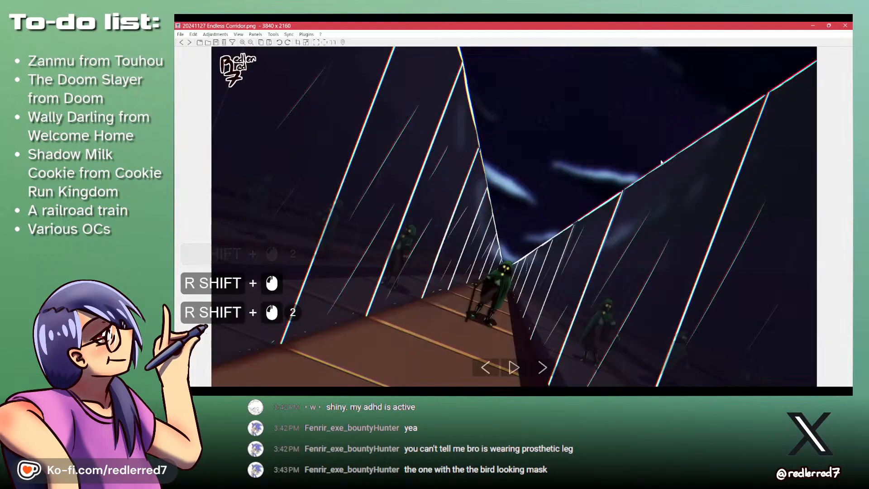
pyautogui.keyDown('shift'); pyautogui.click(845, 26); pyautogui.keyUp('shift')
# - Switch back to MediBang Paint Pro and examine the torso and arm armour in the Doom Eternal reference frame
pyautogui.keyDown('shift'); pyautogui.click(536, 25); pyautogui.keyUp('shift')
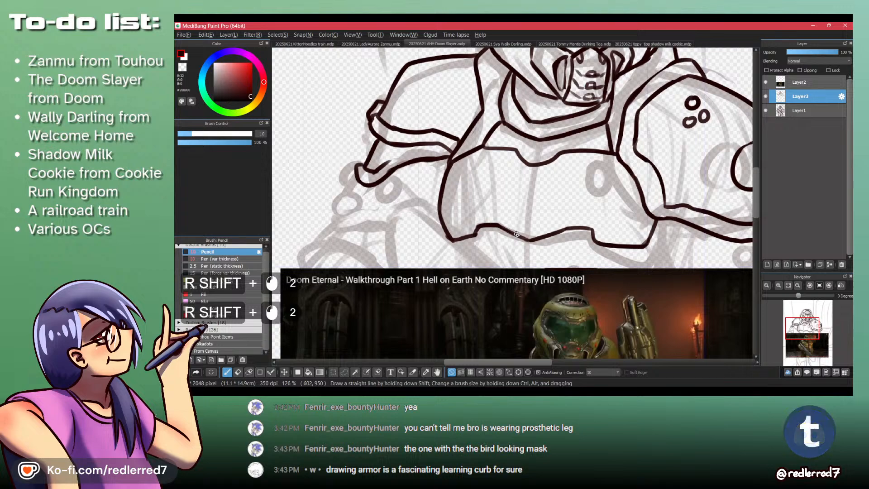
pyautogui.keyDown('ctrl'); pyautogui.click(473, 220); pyautogui.keyUp('ctrl')
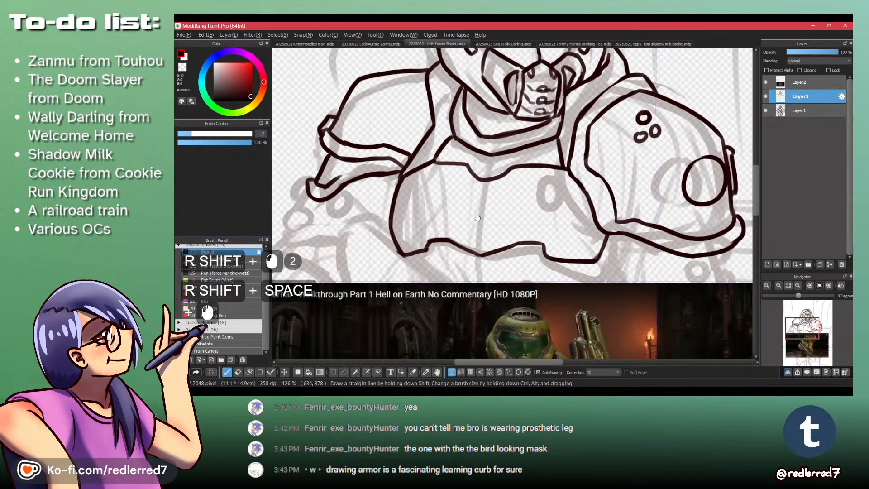
pyautogui.moveTo(497, 202)
pyautogui.mouseDown()
pyautogui.moveTo(501, 190)
pyautogui.moveTo(481, 199)
pyautogui.moveTo(477, 145)
pyautogui.moveTo(461, 147)
pyautogui.moveTo(402, 105)
pyautogui.mouseUp()
pyautogui.hotkey('ctrl', 'z')
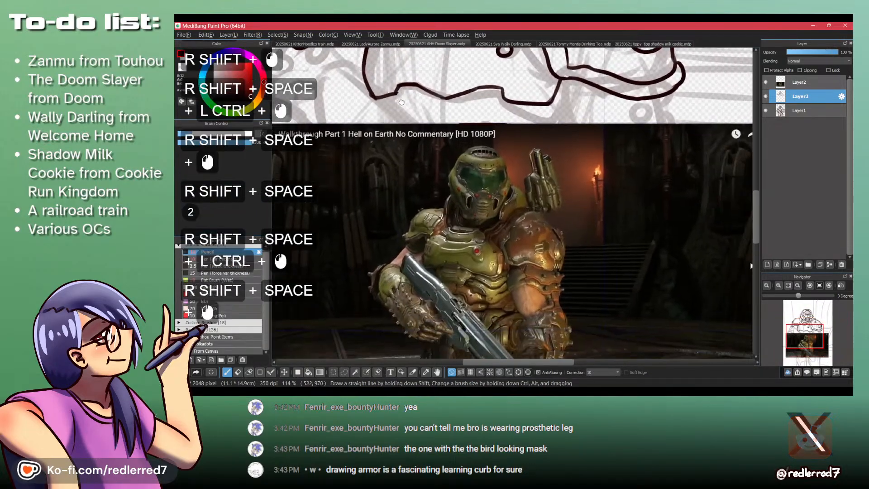
pyautogui.moveTo(459, 210); pyautogui.dragTo(486, 128)
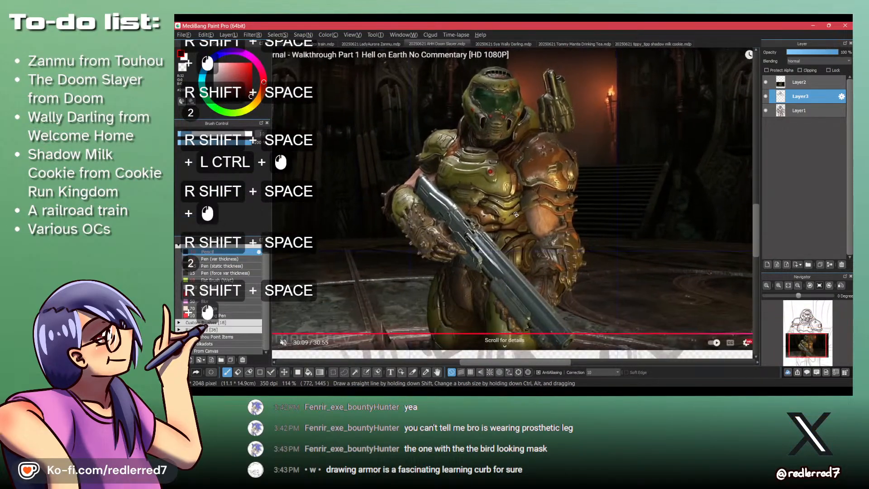
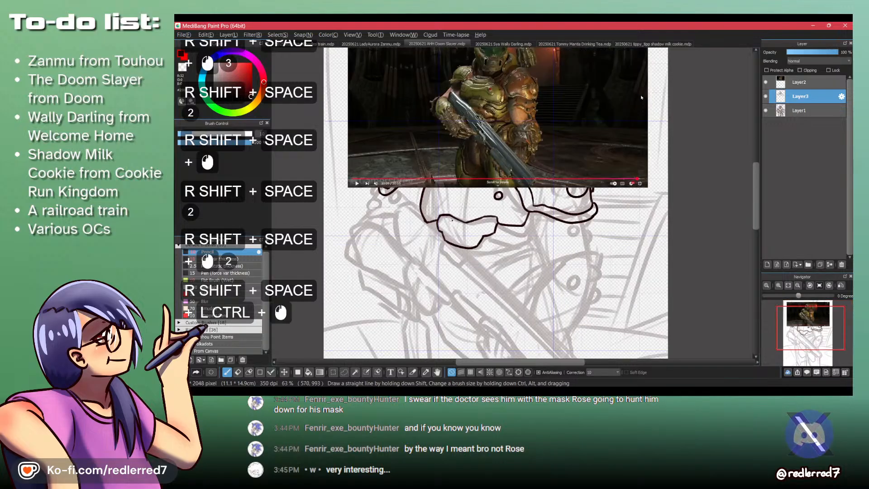
pyautogui.keyDown('ctrl'); pyautogui.click(426, 224); pyautogui.keyUp('ctrl')
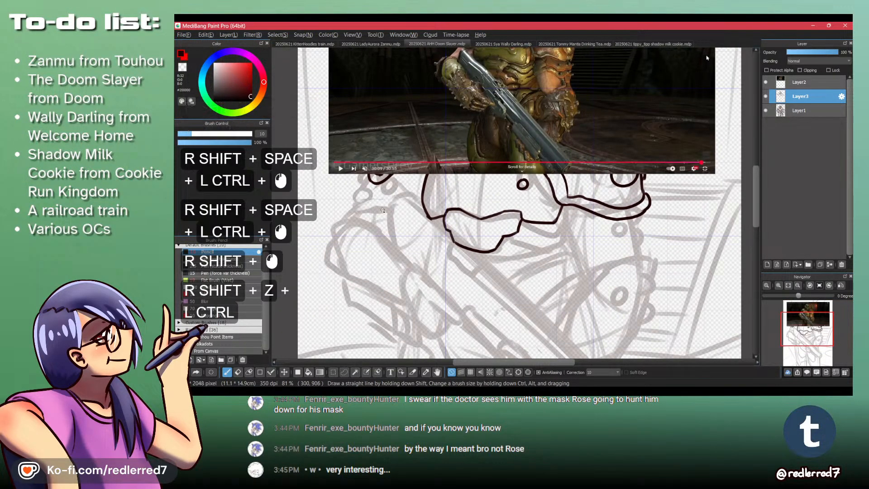
pyautogui.moveTo(387, 203); pyautogui.dragTo(388, 248)
pyautogui.hotkey('ctrl', 'z')
pyautogui.press('space')
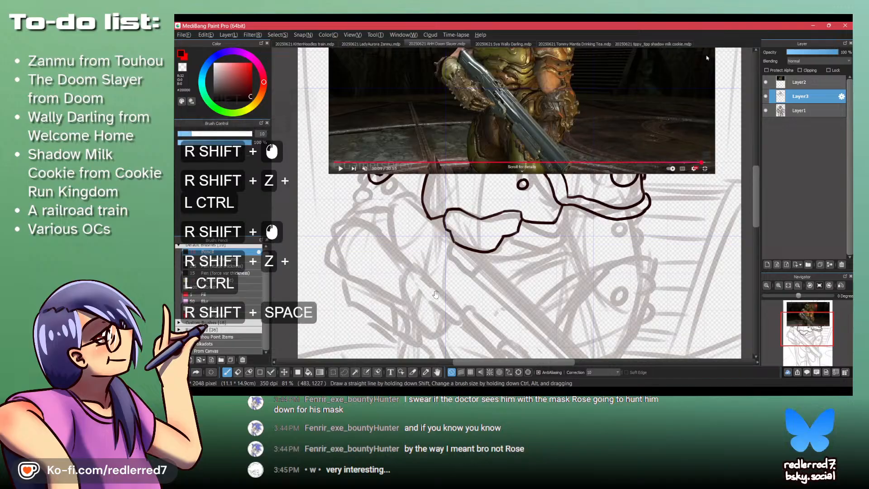
# - Draw the back of the gun-holding hand and its extended thumb over the faded sketch beside the gun
pyautogui.moveTo(436, 295); pyautogui.dragTo(451, 254)
pyautogui.moveTo(455, 154); pyautogui.dragTo(444, 222)
pyautogui.moveTo(438, 327); pyautogui.dragTo(433, 221)
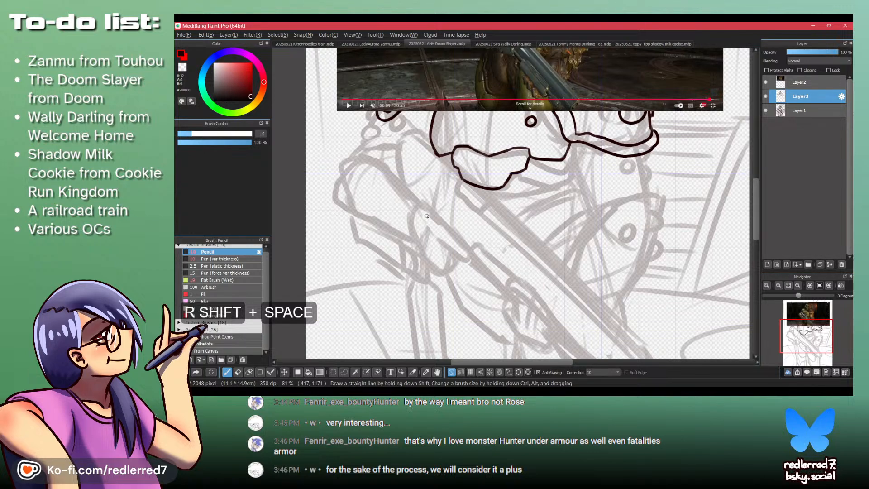
pyautogui.moveTo(429, 203)
pyautogui.mouseDown()
pyautogui.moveTo(403, 214)
pyautogui.moveTo(436, 234)
pyautogui.moveTo(438, 208)
pyautogui.moveTo(450, 293)
pyautogui.moveTo(444, 229)
pyautogui.moveTo(442, 254)
pyautogui.moveTo(464, 274)
pyautogui.moveTo(476, 263)
pyautogui.moveTo(477, 277)
pyautogui.moveTo(475, 257)
pyautogui.moveTo(469, 276)
pyautogui.moveTo(453, 282)
pyautogui.moveTo(457, 226)
pyautogui.moveTo(437, 209)
pyautogui.moveTo(468, 215)
pyautogui.mouseUp()
pyautogui.hotkey('ctrl', 'z')
pyautogui.hotkey('ctrl', 'z')
pyautogui.hotkey('ctrl', 'z')
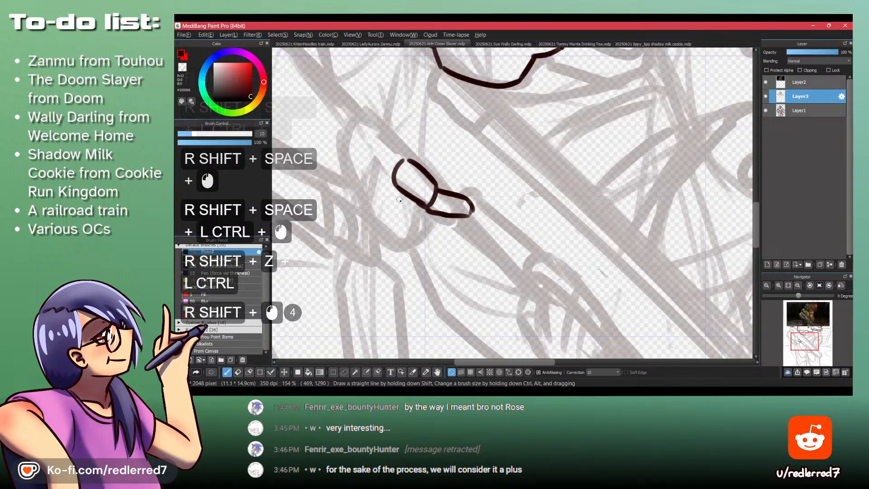
# - Draw the three curled fingers fanning out below the back of the hand
pyautogui.moveTo(395, 191)
pyautogui.mouseDown()
pyautogui.moveTo(398, 209)
pyautogui.moveTo(425, 210)
pyautogui.moveTo(394, 209)
pyautogui.moveTo(426, 211)
pyautogui.moveTo(395, 228)
pyautogui.moveTo(398, 239)
pyautogui.mouseUp()
pyautogui.hotkey('ctrl', 'z')
pyautogui.hotkey('ctrl', 'z')
pyautogui.hotkey('ctrl', 'z')
pyautogui.moveTo(397, 239); pyautogui.dragTo(419, 230)
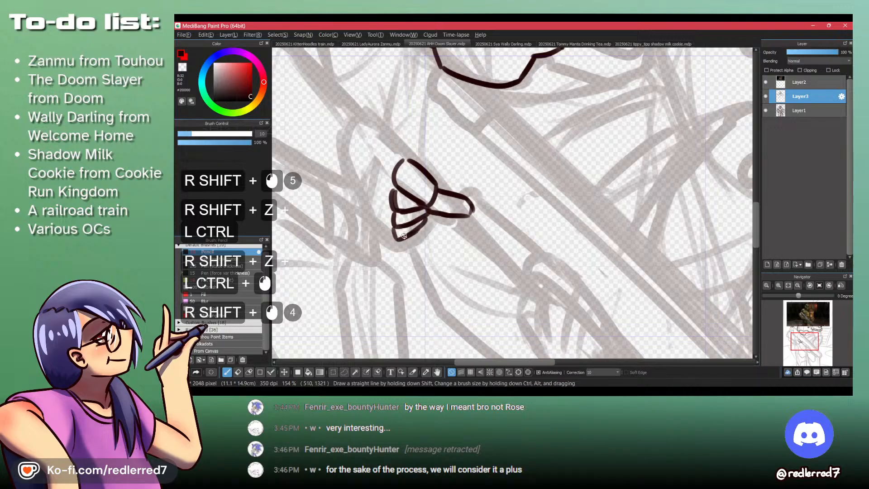
# - Draw the angled upper edge of the wrist running up and away from the base of the thumb
pyautogui.moveTo(394, 75); pyautogui.dragTo(434, 227)
pyautogui.moveTo(421, 190); pyautogui.dragTo(421, 220)
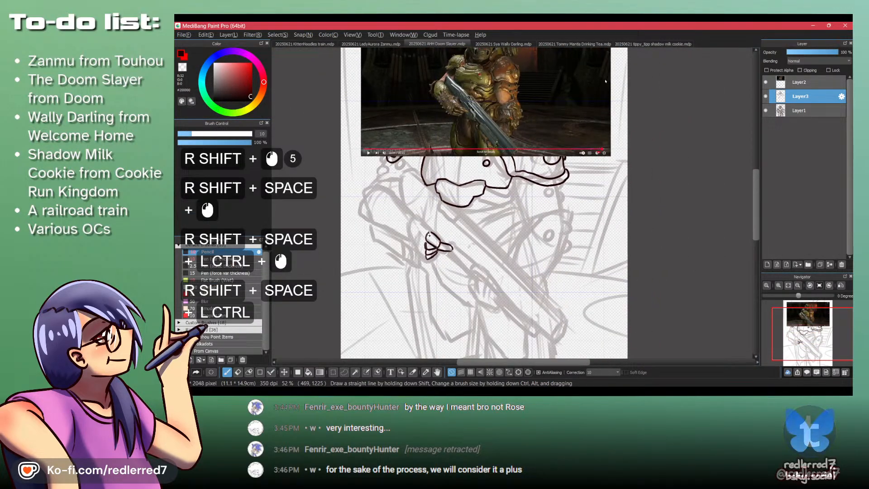
pyautogui.moveTo(424, 215); pyautogui.dragTo(428, 177)
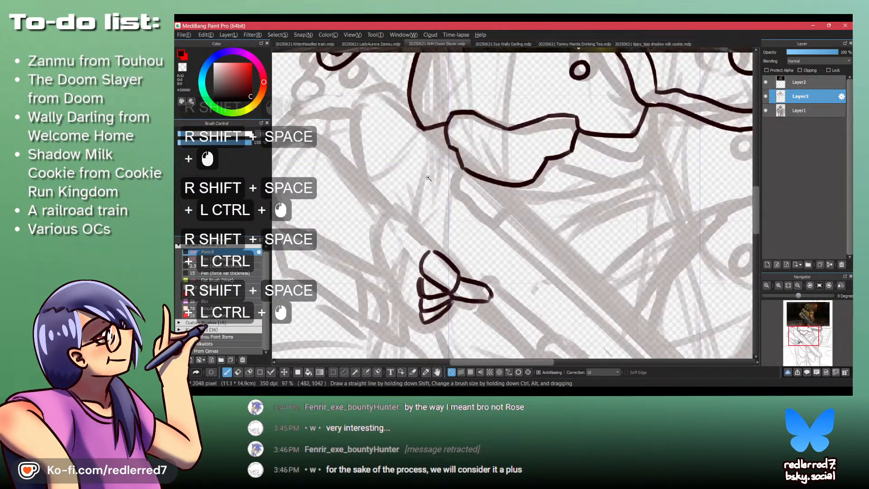
pyautogui.keyDown('shift'); pyautogui.click(421, 224); pyautogui.keyUp('shift')
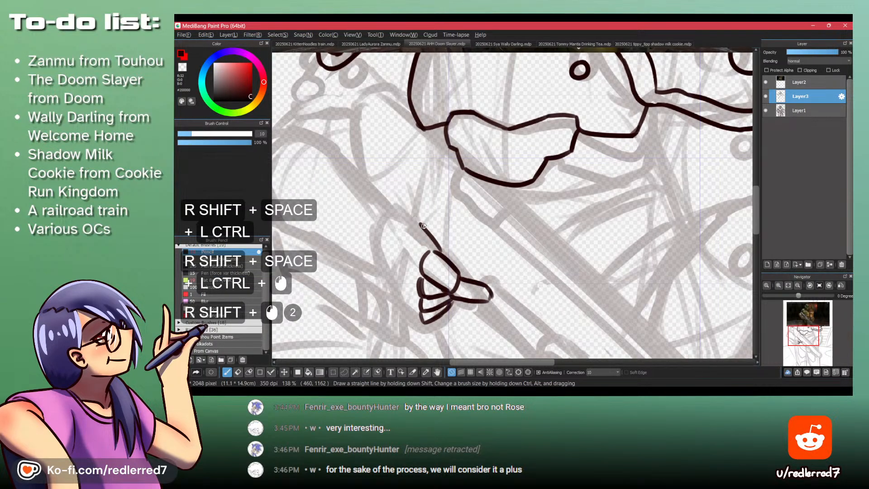
pyautogui.keyDown('shift'); pyautogui.click(393, 215); pyautogui.keyUp('shift')
# - Add the outer knuckle segments of the curled fingers and the curved inner line from the wrist to the hand
pyautogui.moveTo(399, 140); pyautogui.dragTo(388, 324)
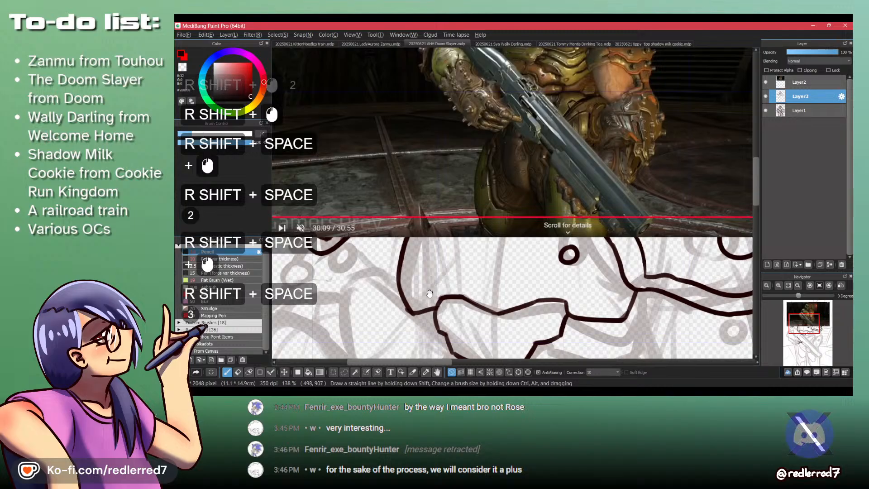
pyautogui.moveTo(425, 342); pyautogui.dragTo(417, 208)
pyautogui.moveTo(417, 308); pyautogui.dragTo(406, 270)
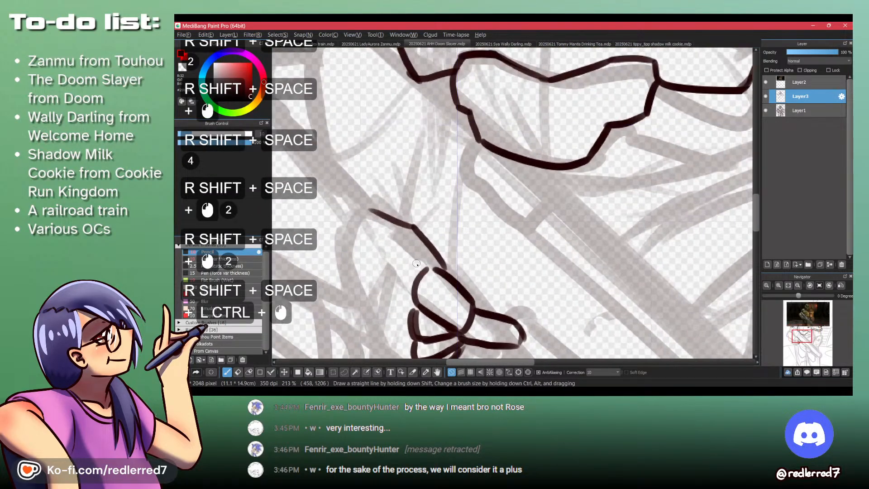
pyautogui.moveTo(413, 233)
pyautogui.mouseDown()
pyautogui.moveTo(412, 271)
pyautogui.moveTo(414, 239)
pyautogui.moveTo(392, 284)
pyautogui.moveTo(397, 315)
pyautogui.mouseUp()
pyautogui.moveTo(397, 317)
pyautogui.mouseDown()
pyautogui.moveTo(410, 319)
pyautogui.moveTo(398, 334)
pyautogui.moveTo(411, 338)
pyautogui.mouseUp()
pyautogui.moveTo(396, 337); pyautogui.dragTo(408, 352)
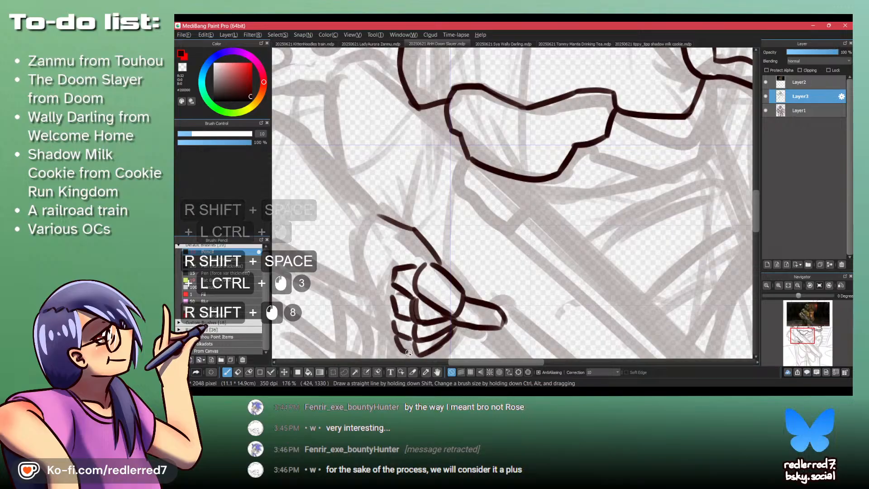
pyautogui.moveTo(398, 222)
pyautogui.mouseDown()
pyautogui.moveTo(425, 254)
pyautogui.moveTo(423, 264)
pyautogui.mouseUp()
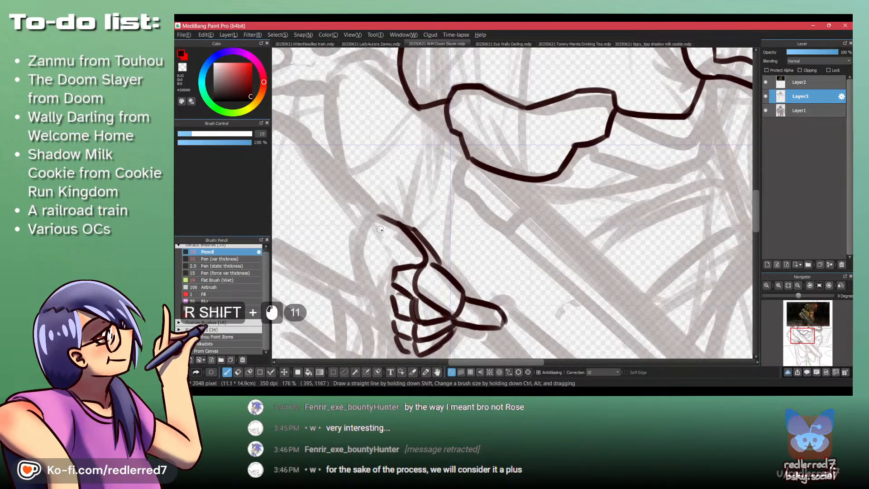
# - Outline the outer side of the glove and add one round stud inside it and one on its lower edge
pyautogui.moveTo(364, 225); pyautogui.dragTo(362, 227)
pyautogui.moveTo(380, 335)
pyautogui.mouseDown()
pyautogui.moveTo(380, 272)
pyautogui.moveTo(399, 289)
pyautogui.mouseUp()
pyautogui.moveTo(384, 219); pyautogui.dragTo(374, 218)
pyautogui.moveTo(375, 171); pyautogui.dragTo(417, 358)
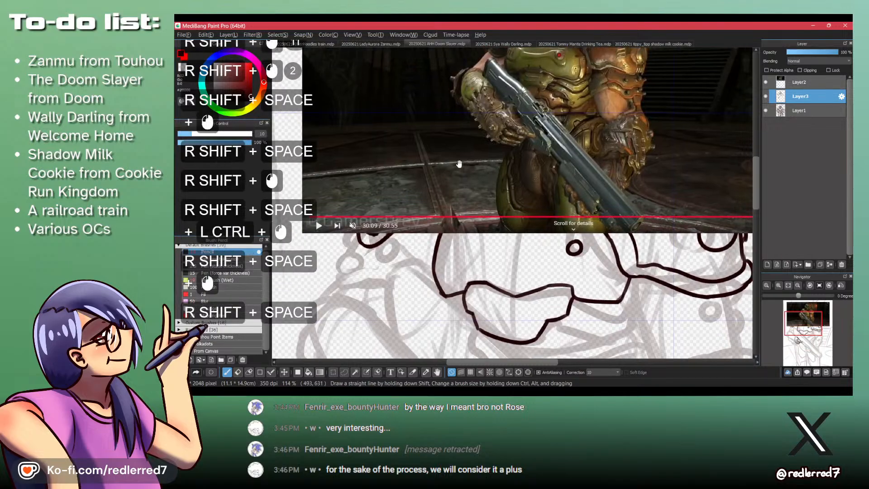
pyautogui.moveTo(452, 316); pyautogui.dragTo(450, 231)
pyautogui.moveTo(439, 314); pyautogui.dragTo(441, 233)
pyautogui.moveTo(421, 267); pyautogui.dragTo(447, 266)
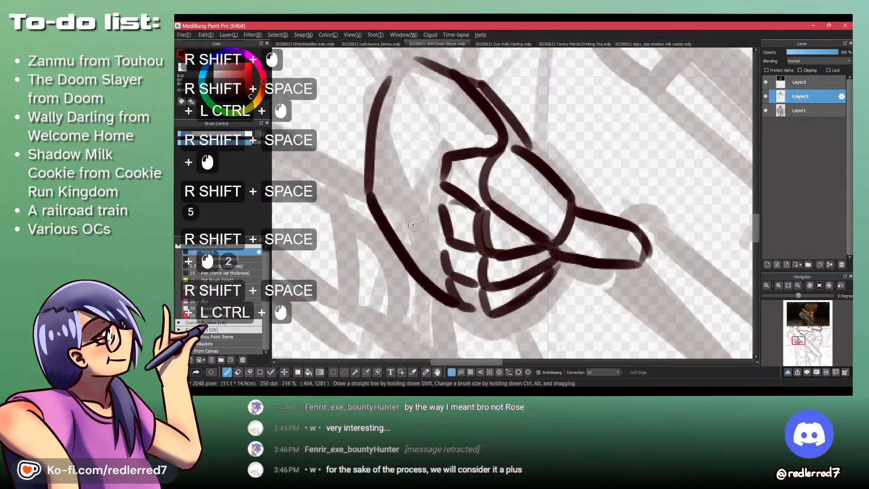
pyautogui.moveTo(412, 170)
pyautogui.mouseDown()
pyautogui.moveTo(399, 206)
pyautogui.moveTo(411, 169)
pyautogui.mouseUp()
pyautogui.moveTo(390, 250)
pyautogui.mouseDown()
pyautogui.moveTo(385, 276)
pyautogui.moveTo(411, 274)
pyautogui.mouseUp()
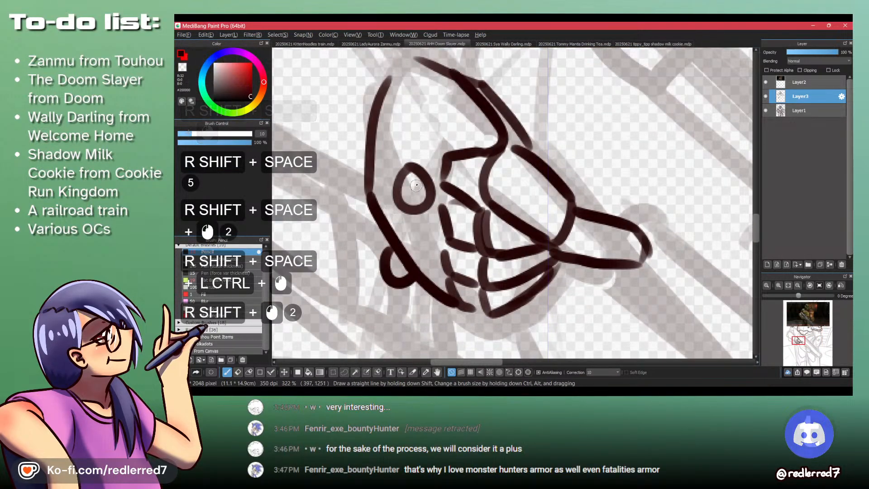
# - Join the finger segments with short strokes along the knuckles beside the round stud
pyautogui.moveTo(444, 177); pyautogui.dragTo(442, 183)
pyautogui.moveTo(449, 240); pyautogui.dragTo(444, 262)
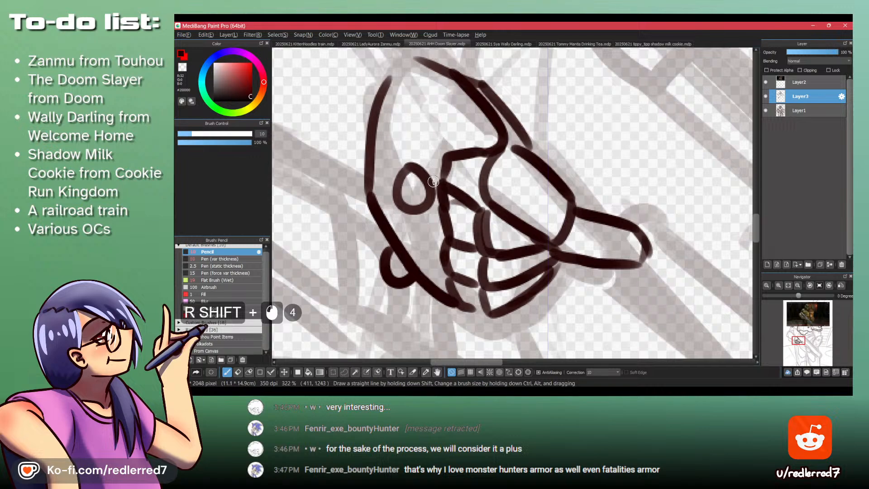
pyautogui.moveTo(429, 188); pyautogui.dragTo(431, 195)
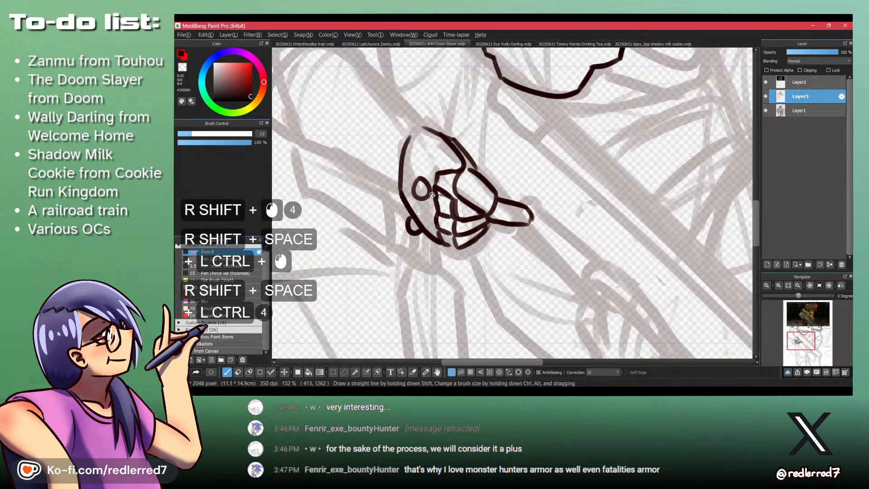
# - Close the top of the glove outline and draw the forearm's straight upper edge running up from the wrist
pyautogui.moveTo(426, 151)
pyautogui.mouseDown()
pyautogui.moveTo(431, 283)
pyautogui.moveTo(414, 310)
pyautogui.mouseUp()
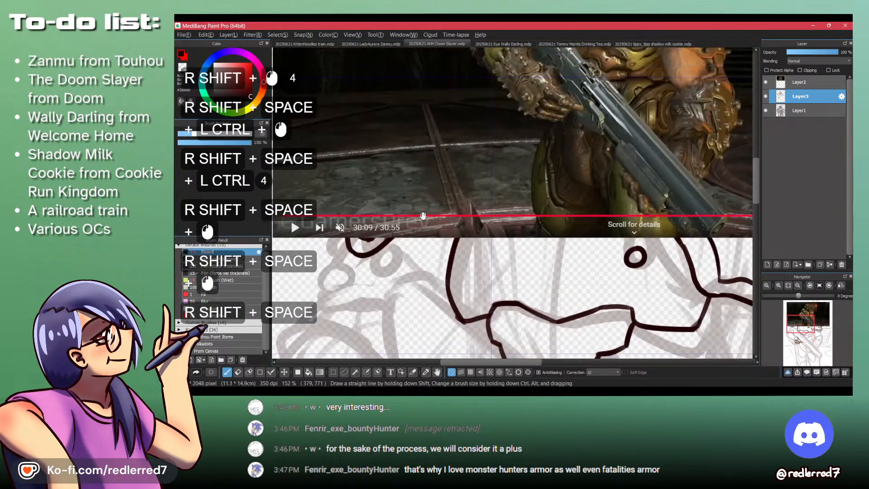
pyautogui.moveTo(423, 225); pyautogui.dragTo(401, 279)
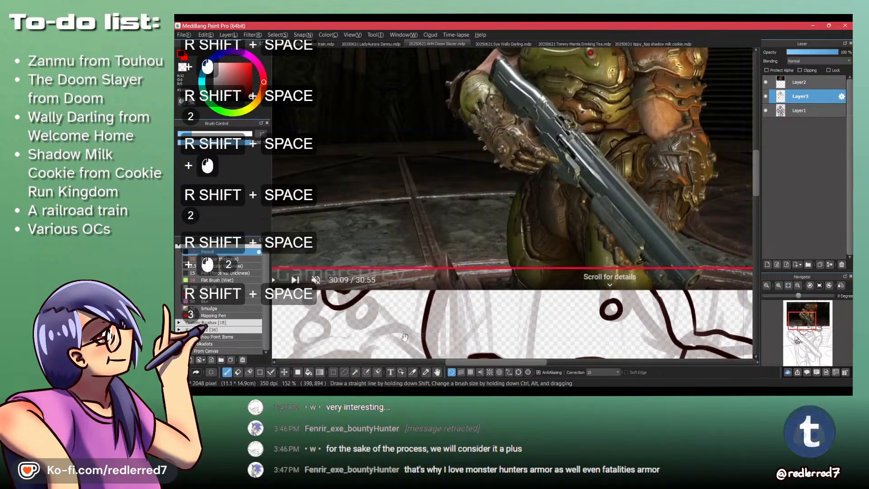
pyautogui.moveTo(395, 330); pyautogui.dragTo(460, 153)
pyautogui.moveTo(413, 275); pyautogui.dragTo(416, 266)
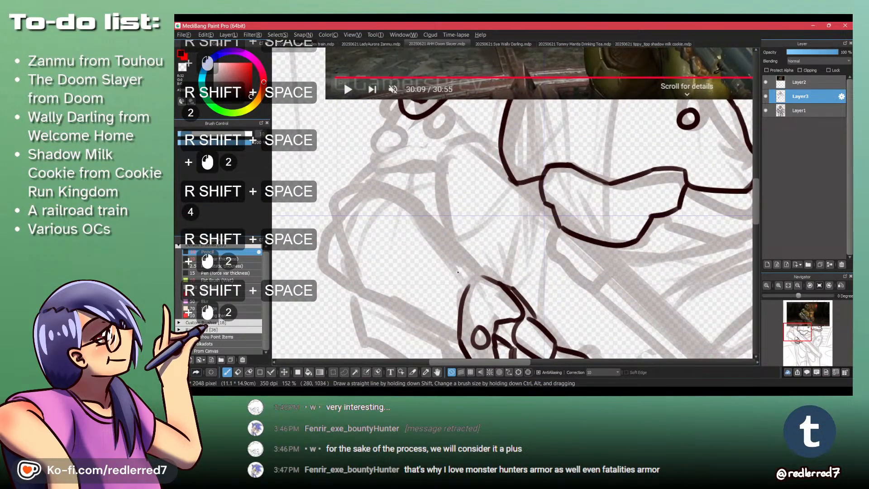
pyautogui.moveTo(469, 285)
pyautogui.mouseDown()
pyautogui.moveTo(496, 254)
pyautogui.moveTo(532, 277)
pyautogui.mouseUp()
pyautogui.press('z')
pyautogui.moveTo(486, 260); pyautogui.dragTo(494, 271)
pyautogui.moveTo(484, 264)
pyautogui.mouseDown()
pyautogui.moveTo(507, 278)
pyautogui.moveTo(485, 266)
pyautogui.mouseUp()
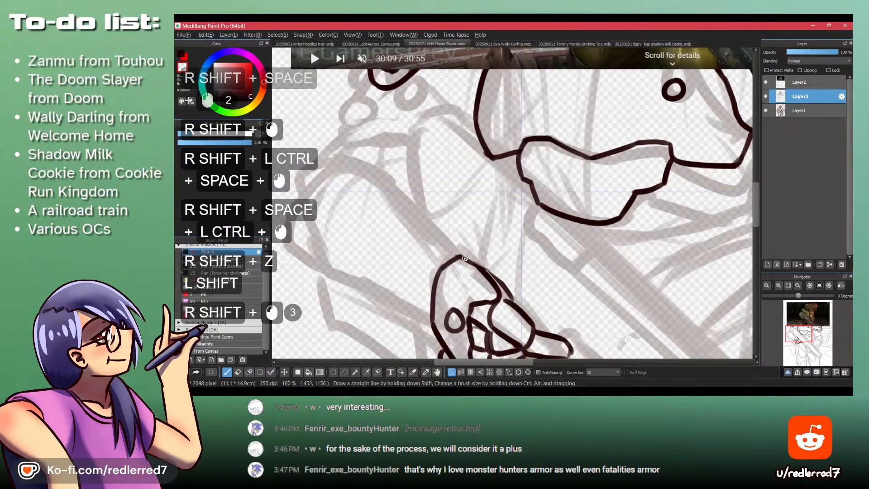
pyautogui.hotkey('shift', 'z')
pyautogui.press('shift')
pyautogui.moveTo(385, 186); pyautogui.dragTo(458, 256)
# - Try tracing over the forearm in the reference frame with Layer3 above Layer2, and restore the layer order
pyautogui.keyDown('ctrl'); pyautogui.moveTo(433, 199); pyautogui.dragTo(393, 199); pyautogui.keyUp('ctrl')
pyautogui.moveTo(475, 101)
pyautogui.mouseDown()
pyautogui.moveTo(502, 195)
pyautogui.moveTo(496, 186)
pyautogui.mouseUp()
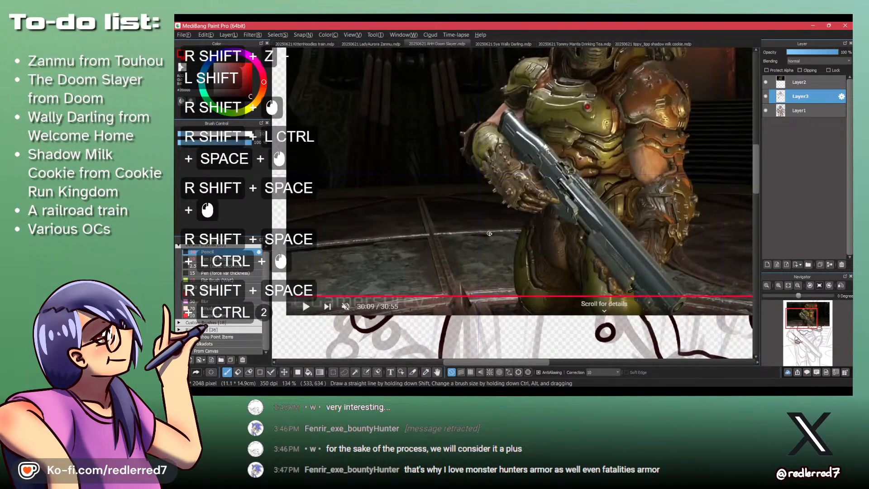
pyautogui.moveTo(489, 233)
pyautogui.keyDown('ctrl'); pyautogui.mouseDown()
pyautogui.moveTo(487, 123)
pyautogui.moveTo(517, 185)
pyautogui.moveTo(520, 271)
pyautogui.mouseUp(); pyautogui.keyUp('ctrl')
pyautogui.hotkey('ctrl', 'z')
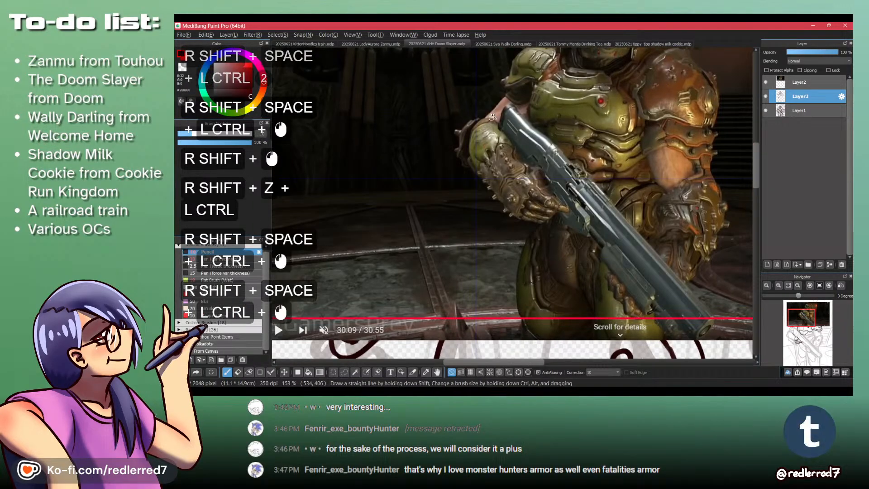
pyautogui.keyDown('ctrl'); pyautogui.moveTo(488, 123); pyautogui.dragTo(489, 92); pyautogui.keyUp('ctrl')
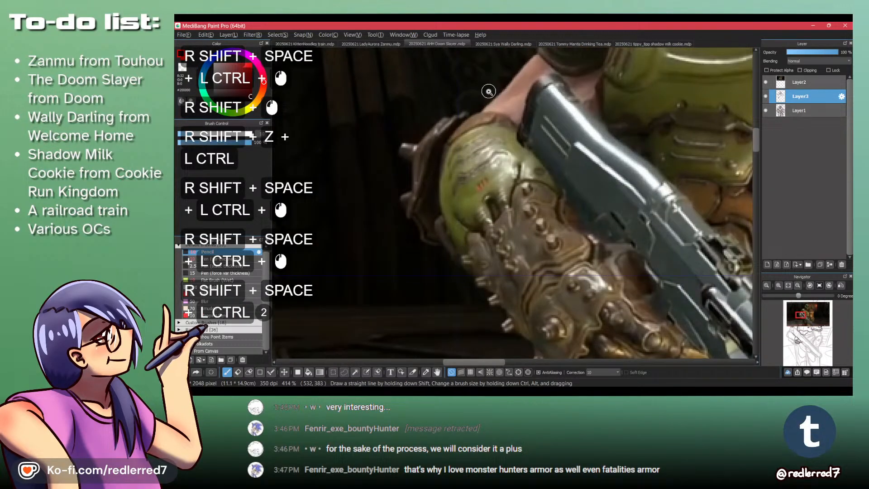
pyautogui.click(805, 95)
pyautogui.moveTo(803, 95); pyautogui.dragTo(802, 81)
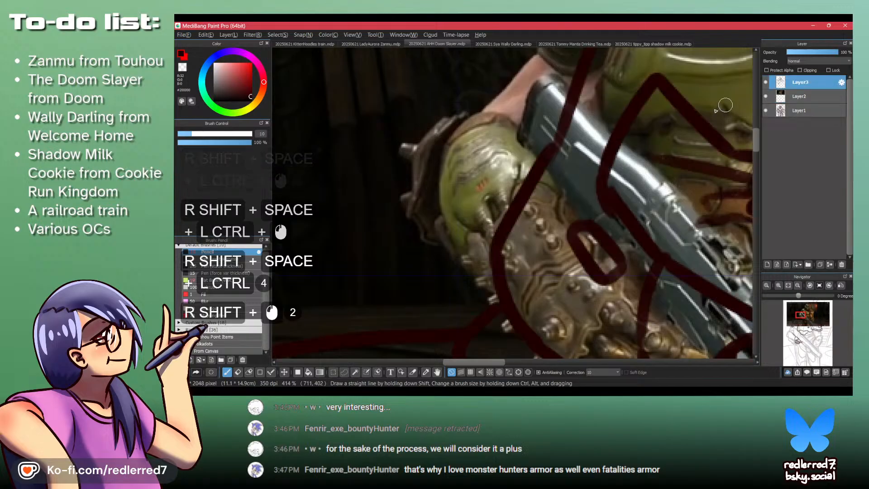
pyautogui.hotkey('ctrl', 'shift', 'z')
pyautogui.hotkey('ctrl', 'shift', 'z')
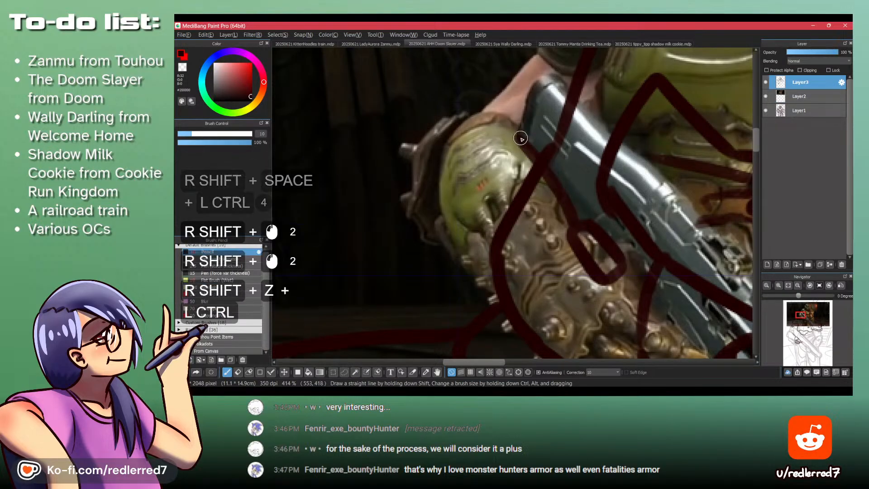
pyautogui.moveTo(813, 85); pyautogui.dragTo(815, 102)
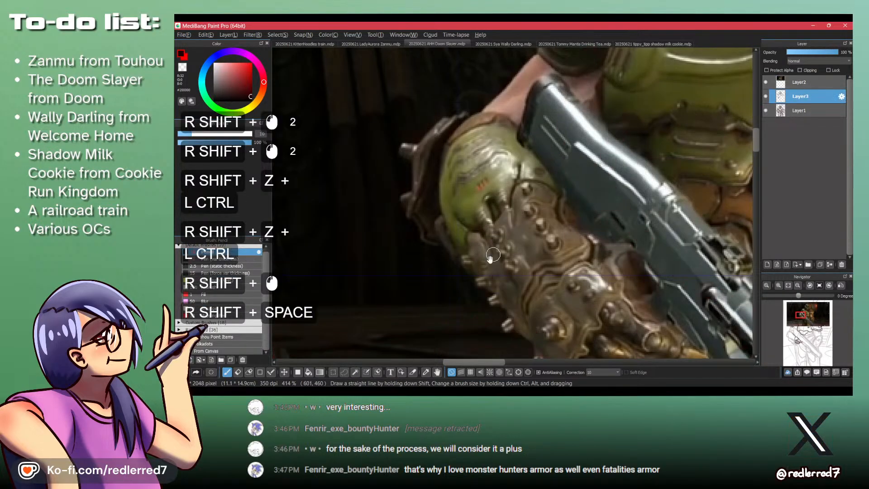
# - Draw three rows of three small round studs along the forearm armour
pyautogui.moveTo(489, 254)
pyautogui.mouseDown()
pyautogui.moveTo(477, 211)
pyautogui.moveTo(469, 226)
pyautogui.mouseUp()
pyautogui.moveTo(441, 308); pyautogui.dragTo(466, 132)
pyautogui.moveTo(446, 253); pyautogui.dragTo(467, 134)
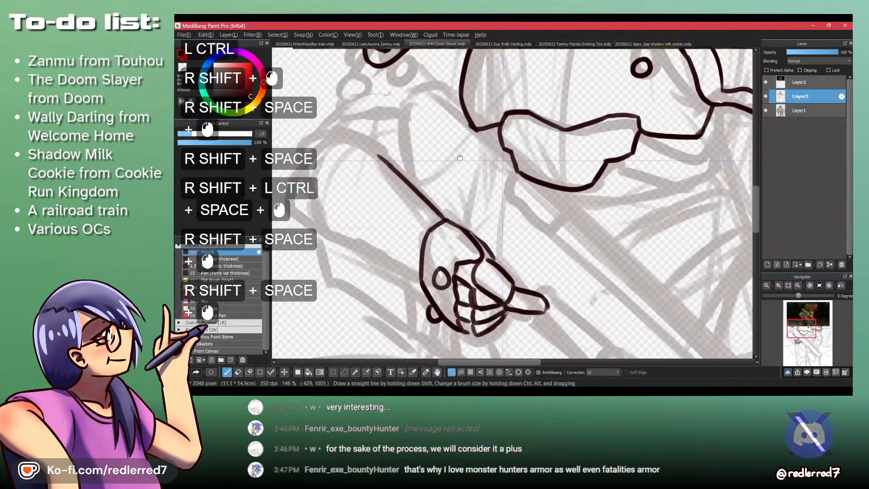
pyautogui.moveTo(392, 195); pyautogui.dragTo(418, 232)
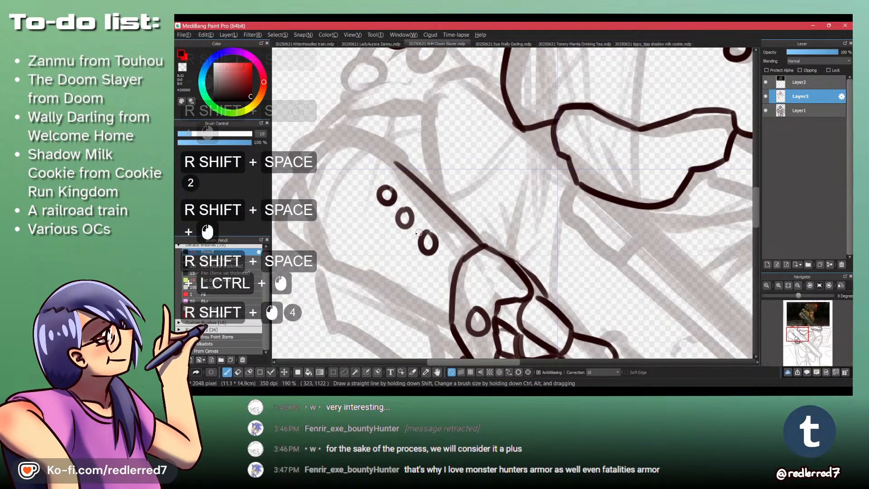
pyautogui.moveTo(339, 232); pyautogui.dragTo(336, 230)
pyautogui.moveTo(367, 256)
pyautogui.mouseDown()
pyautogui.moveTo(396, 271)
pyautogui.moveTo(382, 248)
pyautogui.mouseUp()
pyautogui.moveTo(370, 303); pyautogui.dragTo(428, 336)
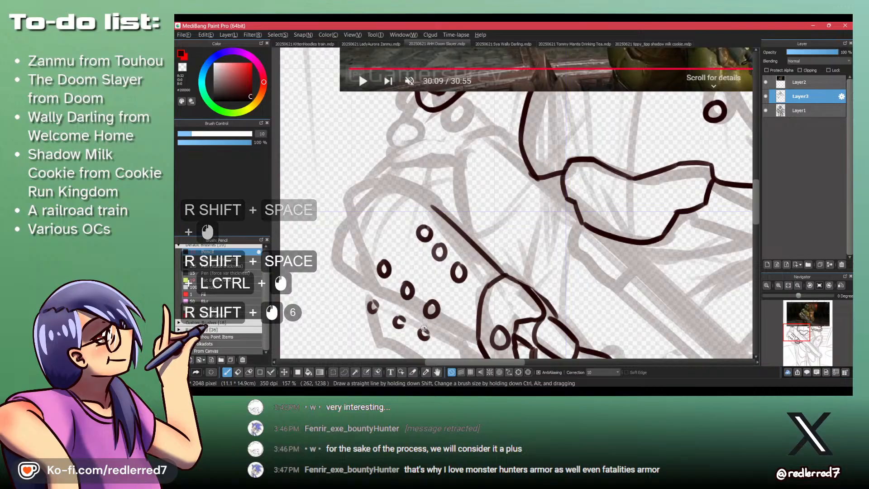
# - Outline the forearm armour around the studs, with a rounded elbow end and a bumpy lower edge
pyautogui.moveTo(384, 240); pyautogui.dragTo(411, 352)
pyautogui.moveTo(404, 261); pyautogui.dragTo(405, 362)
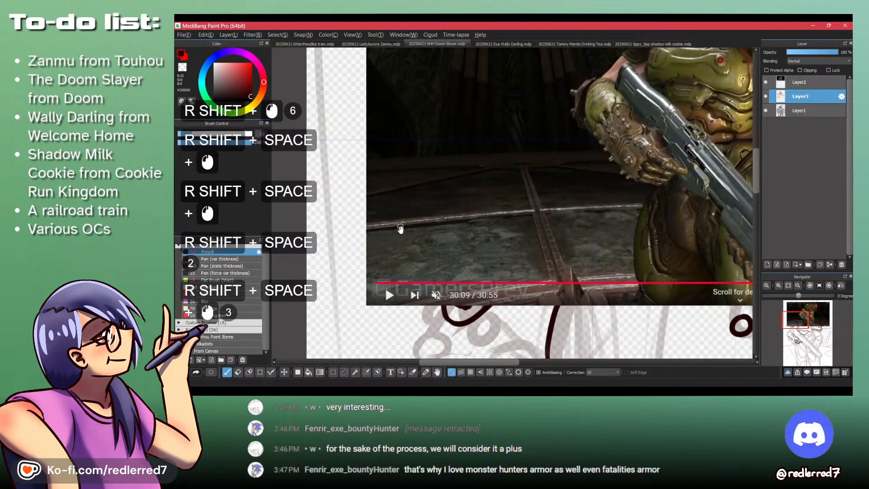
pyautogui.moveTo(402, 312)
pyautogui.mouseDown()
pyautogui.moveTo(405, 273)
pyautogui.moveTo(364, 73)
pyautogui.mouseUp()
pyautogui.moveTo(419, 182)
pyautogui.mouseDown()
pyautogui.moveTo(387, 198)
pyautogui.moveTo(357, 236)
pyautogui.mouseUp()
pyautogui.moveTo(357, 235)
pyautogui.mouseDown()
pyautogui.moveTo(350, 272)
pyautogui.moveTo(362, 284)
pyautogui.mouseUp()
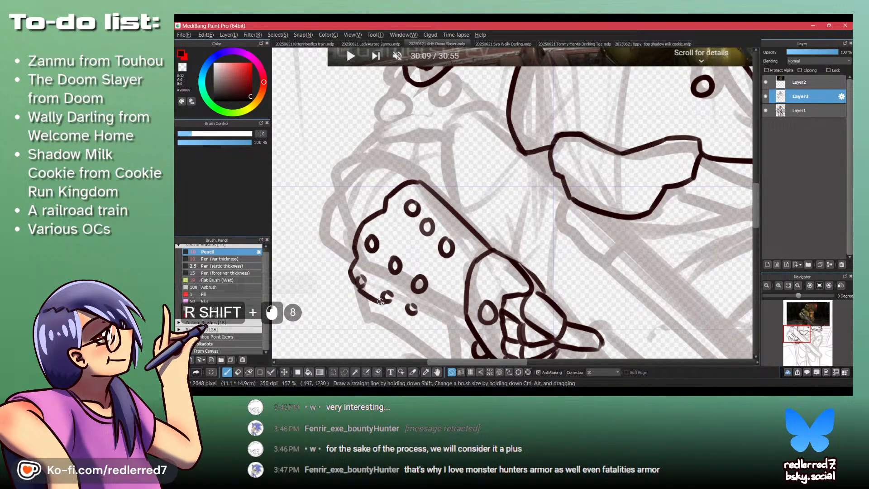
pyautogui.hotkey('ctrl', 'shift', 'z')
pyautogui.keyDown('shift'); pyautogui.click(362, 291); pyautogui.keyUp('shift')
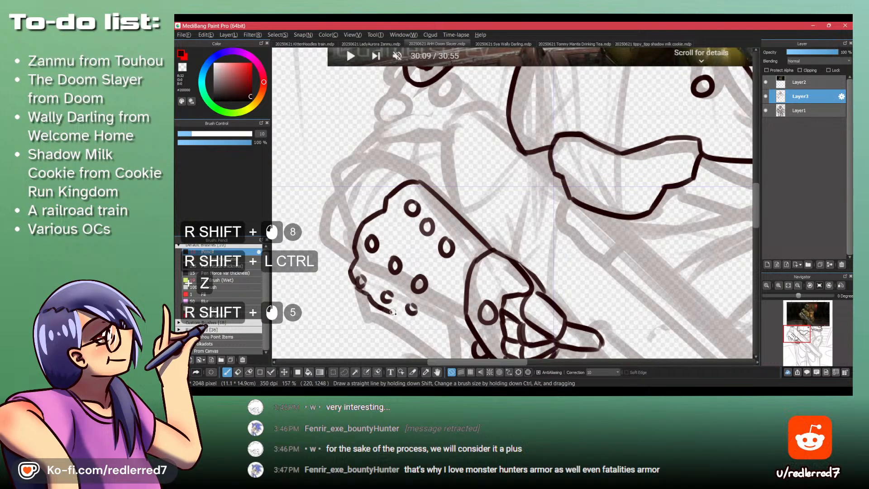
pyautogui.keyDown('shift'); pyautogui.click(440, 329); pyautogui.keyUp('shift')
pyautogui.moveTo(451, 314)
pyautogui.mouseDown()
pyautogui.moveTo(452, 271)
pyautogui.moveTo(460, 276)
pyautogui.mouseUp()
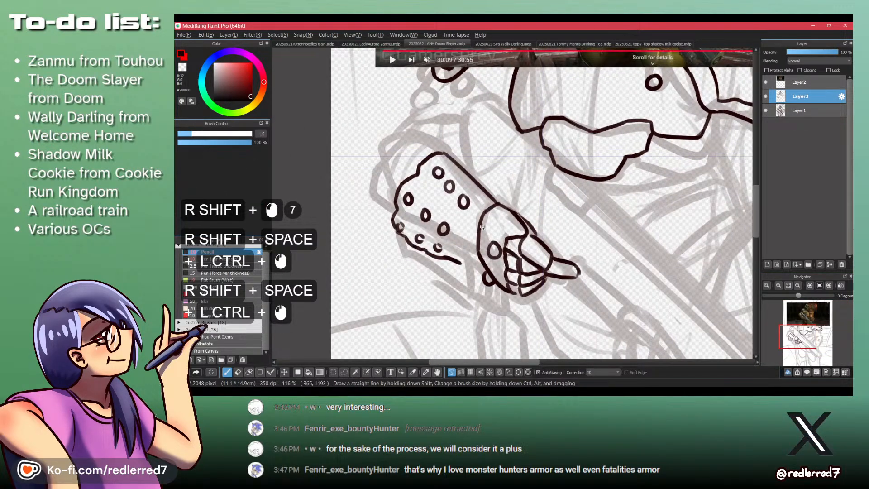
# - Undo the forearm armour outline strokes back to the short corner at the elbow end of the upper edge
pyautogui.hotkey('ctrl', 'shift', 'z')
pyautogui.hotkey('ctrl', 'shift', 'z')
pyautogui.hotkey('ctrl', 'shift', 'z')
pyautogui.hotkey('ctrl', 'shift', 'z')
pyautogui.hotkey('ctrl', 'shift', 'z')
pyautogui.hotkey('ctrl', 'shift', 'z')
pyautogui.hotkey('ctrl', 'shift', 'z')
pyautogui.hotkey('ctrl', 'shift', 'z')
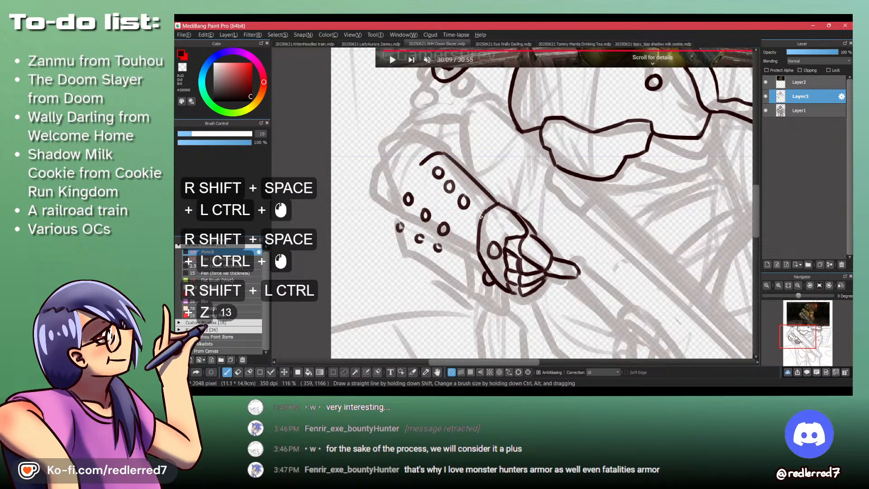
# - Undo the remaining forearm armour strokes, removing the elbow corner and all the studs and leaving only the straight upper edge
pyautogui.hotkey('ctrl', 'shift', 'z')
pyautogui.hotkey('ctrl', 'shift', 'z')
pyautogui.hotkey('ctrl', 'shift', 'z')
pyautogui.hotkey('ctrl', 'shift', 'z')
pyautogui.hotkey('ctrl', 'shift', 'z')
pyautogui.hotkey('ctrl', 'shift', 'z')
pyautogui.hotkey('ctrl', 'shift', 'z')
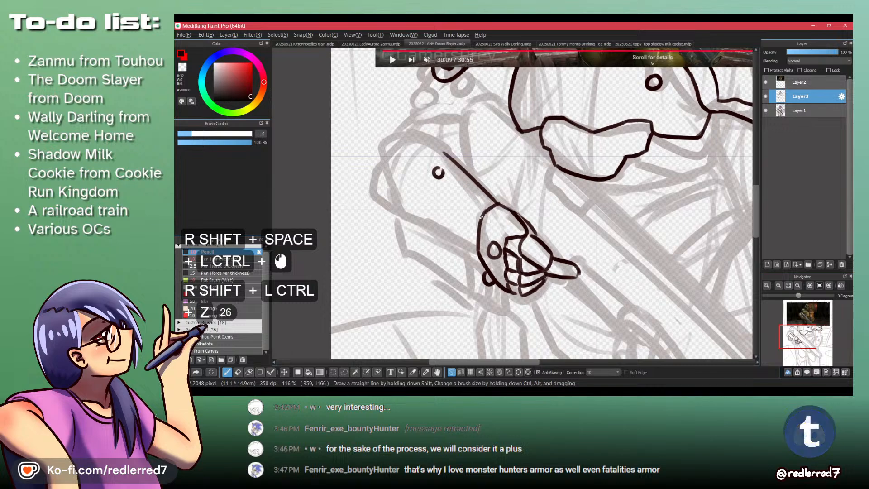
pyautogui.hotkey('ctrl', 'z')
pyautogui.moveTo(479, 76); pyautogui.dragTo(452, 257)
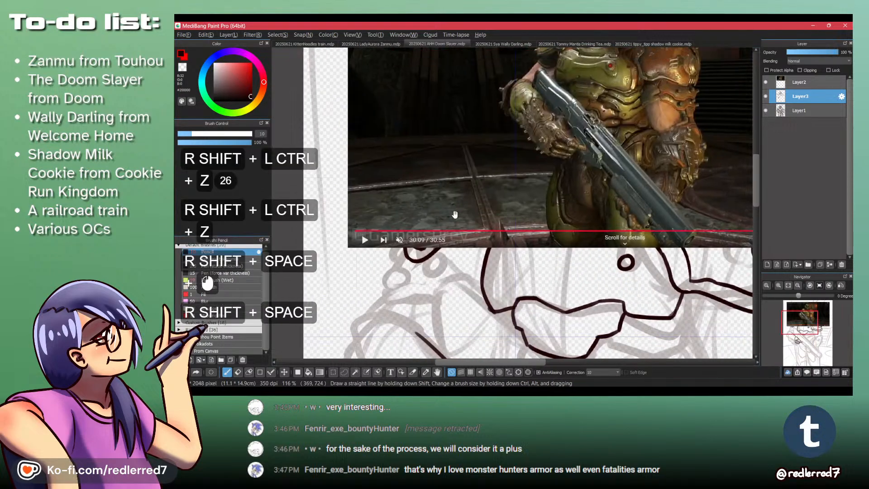
pyautogui.moveTo(383, 329); pyautogui.dragTo(399, 248)
pyautogui.moveTo(397, 212); pyautogui.dragTo(400, 234)
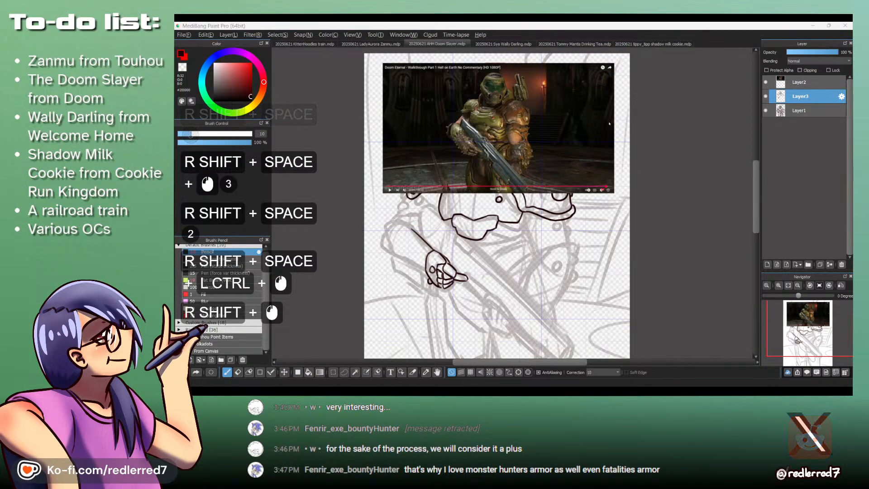
# - Switch to the Doom Eternal walkthrough in the browser and step back frame by frame to study the gun arm, returning to the drawing
pyautogui.hotkey('alt', 'Tab')
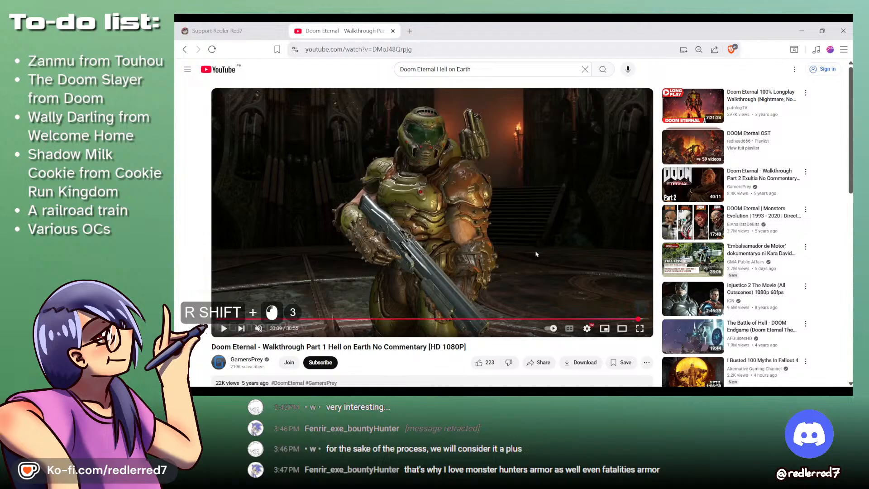
pyautogui.hotkey('shift', ',')
pyautogui.hotkey('shift', ',')
pyautogui.hotkey('shift', ',')
pyautogui.hotkey('shift', ',')
pyautogui.hotkey('shift', ',')
pyautogui.hotkey('shift', ',')
pyautogui.hotkey('shift', ',')
pyautogui.hotkey('shift', ',')
pyautogui.hotkey('shift', ',')
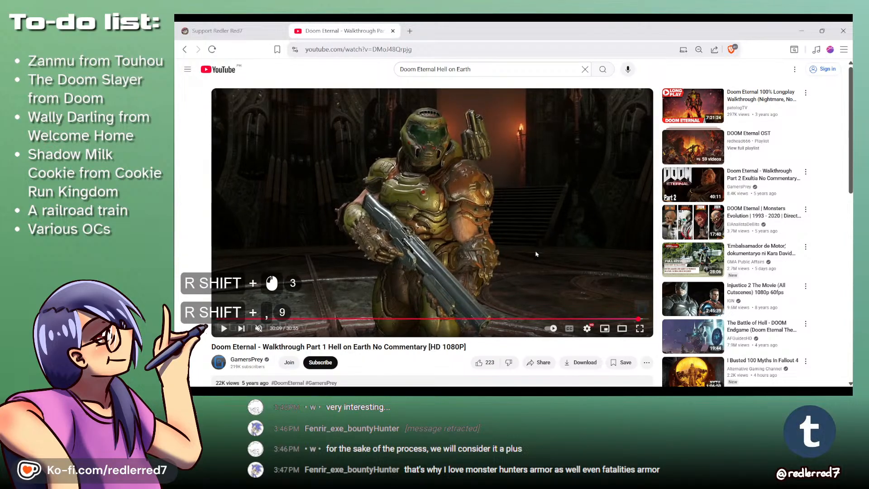
pyautogui.hotkey('shift', ',')
pyautogui.hotkey('shift', ',')
pyautogui.hotkey('shift', ',')
pyautogui.hotkey('shift', ',')
pyautogui.hotkey('shift', ',')
pyautogui.hotkey('shift', ',')
pyautogui.hotkey('shift', ',')
pyautogui.hotkey('shift', ',')
pyautogui.hotkey('shift', ',')
pyautogui.hotkey('shift', ',')
pyautogui.hotkey('shift', ',')
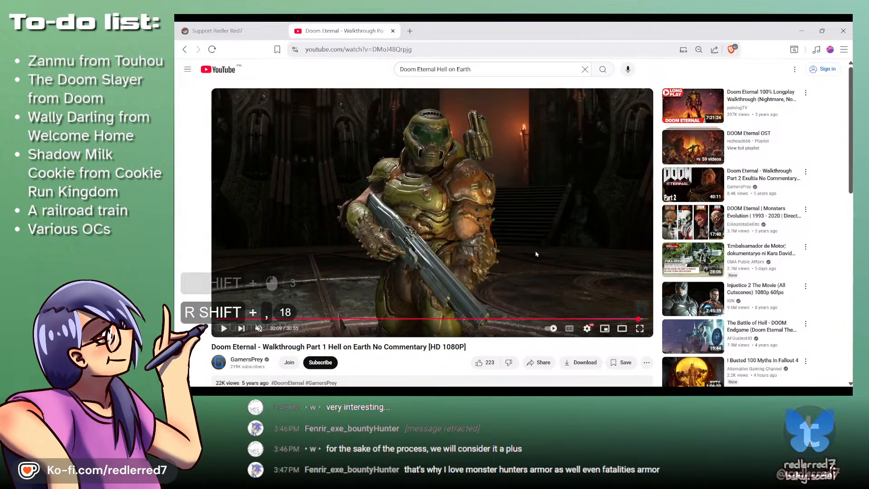
pyautogui.hotkey('shift', ',')
pyautogui.hotkey('shift', ',')
pyautogui.hotkey('shift', ',')
pyautogui.hotkey('shift', ',')
pyautogui.hotkey('shift', ',')
pyautogui.hotkey('shift', ',')
pyautogui.hotkey('shift', ',')
pyautogui.hotkey('shift', ',')
pyautogui.hotkey('shift', ',')
pyautogui.hotkey('shift', ',')
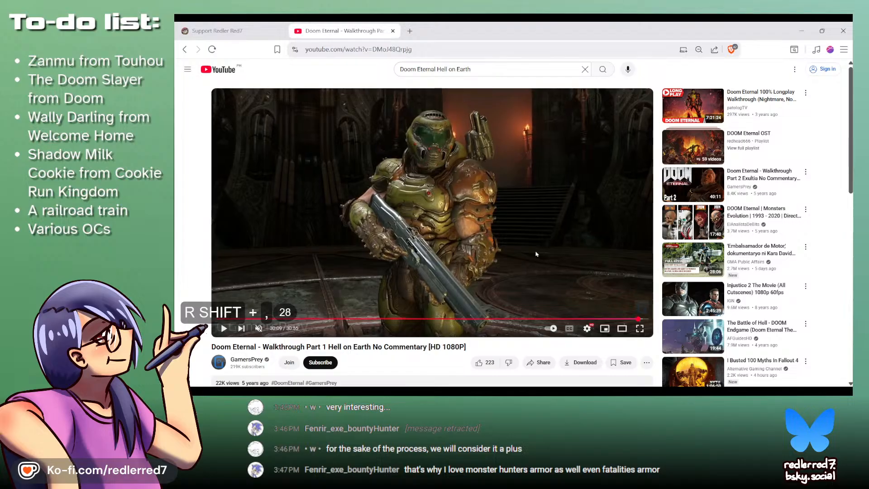
pyautogui.hotkey('shift', ',')
pyautogui.hotkey('shift', ',')
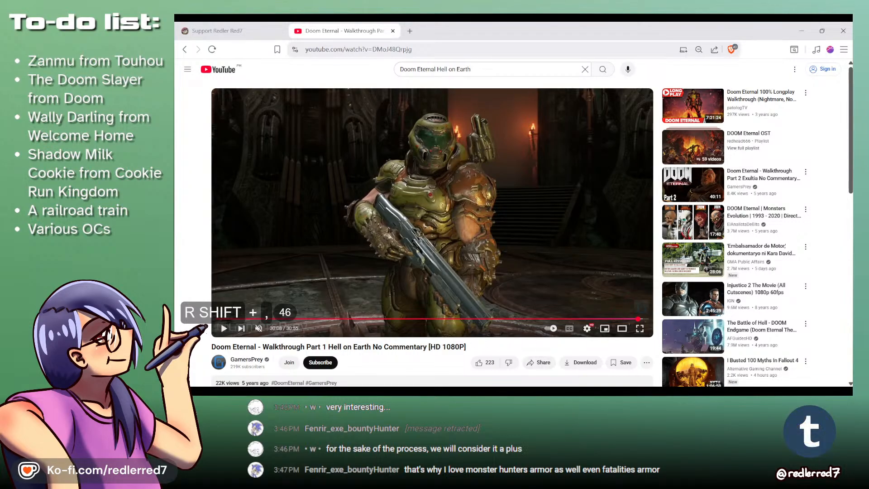
pyautogui.click(801, 31)
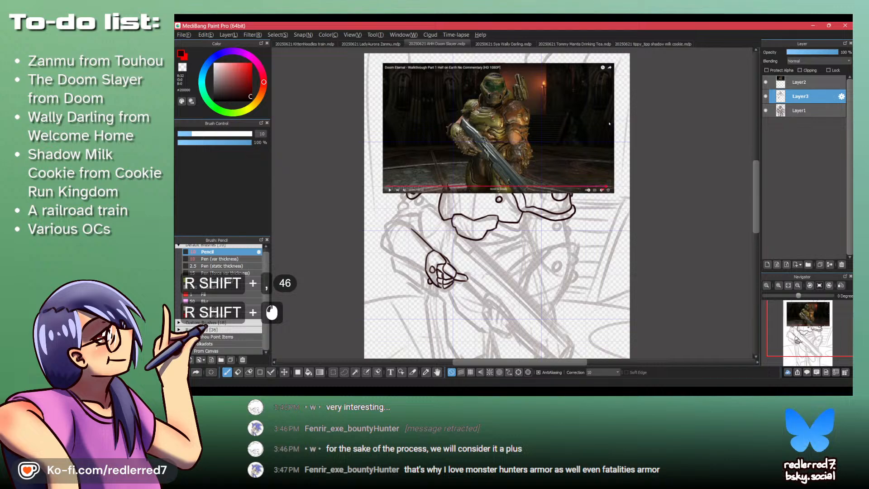
# - Try a second forearm line just below the upper edge, undo it, and glance at the reference video
pyautogui.scroll(1, 452, 283)
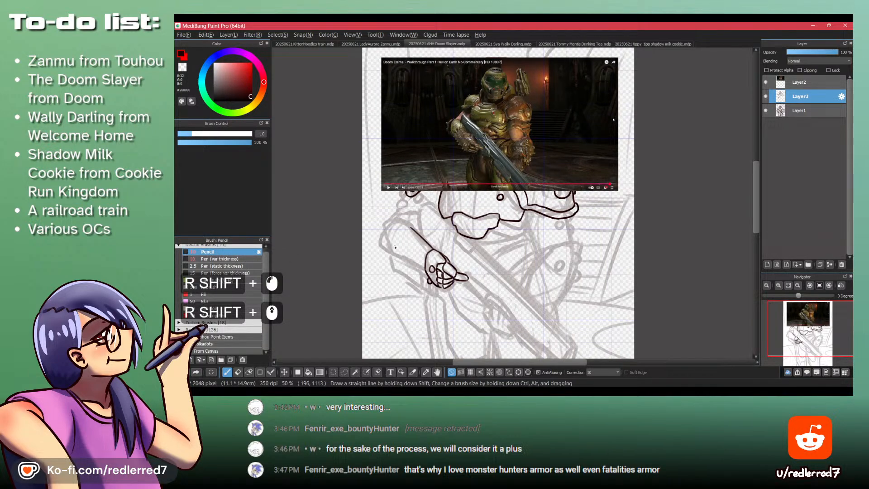
pyautogui.moveTo(395, 247); pyautogui.dragTo(434, 232)
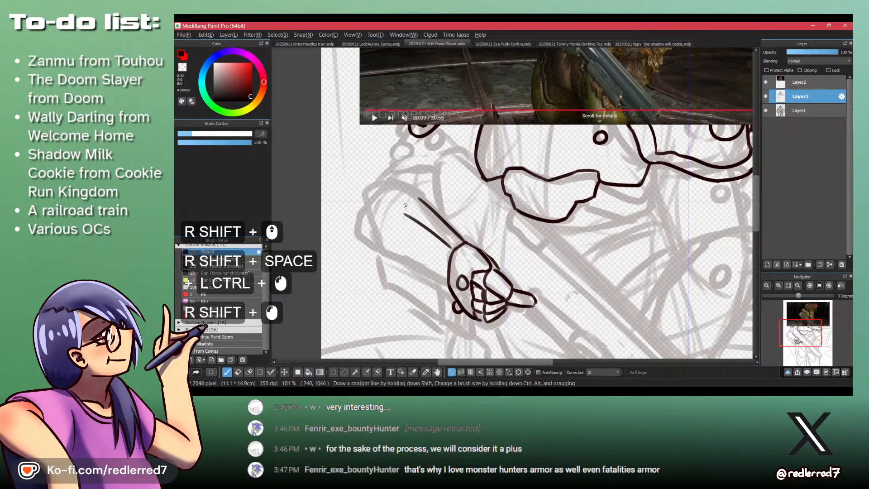
pyautogui.hotkey('ctrl', 'z')
pyautogui.click(389, 391)
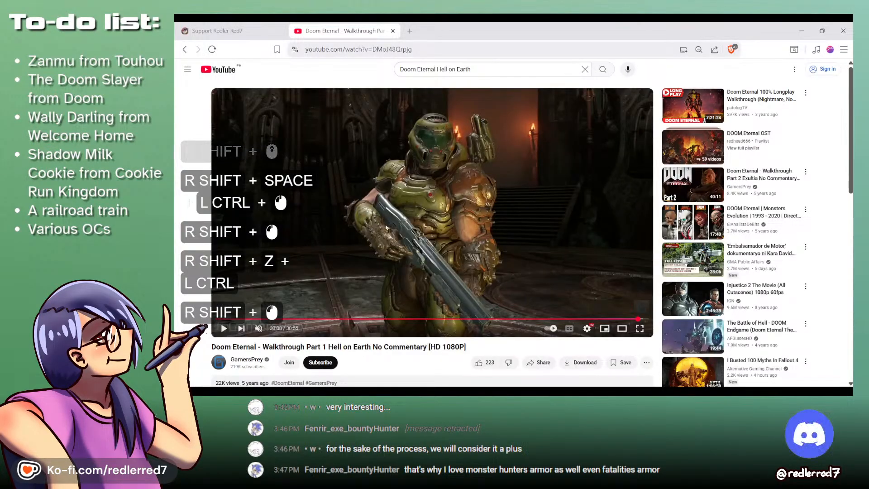
pyautogui.click(525, 391)
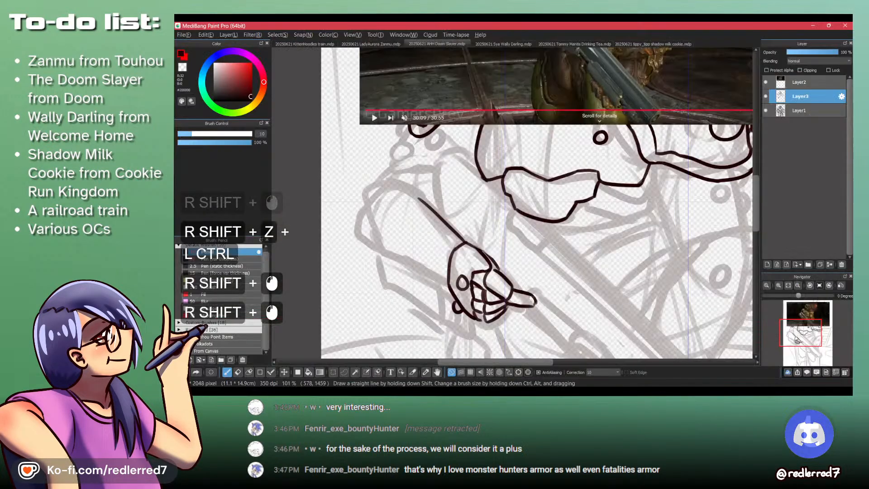
# - Hide Layer2 to examine the arm against the torso and shoulders, and show the layer again
pyautogui.moveTo(457, 260); pyautogui.dragTo(417, 258)
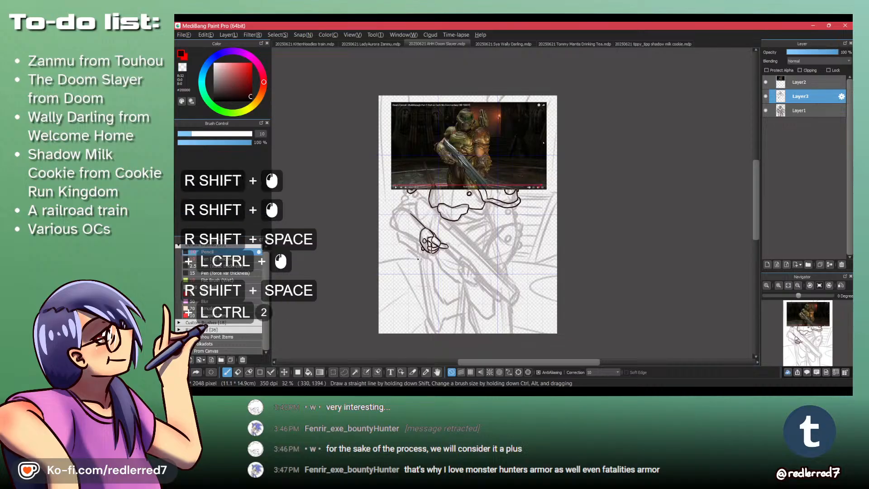
pyautogui.click(765, 82)
pyautogui.moveTo(415, 209); pyautogui.dragTo(448, 209)
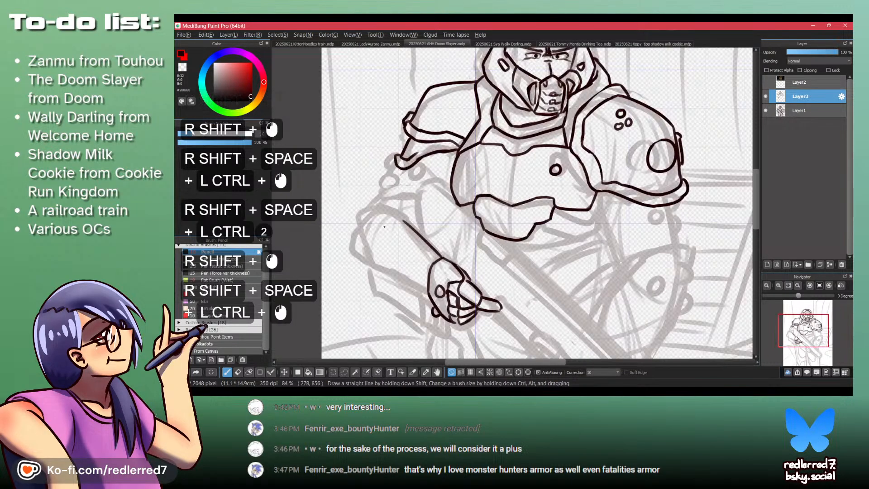
pyautogui.click(766, 82)
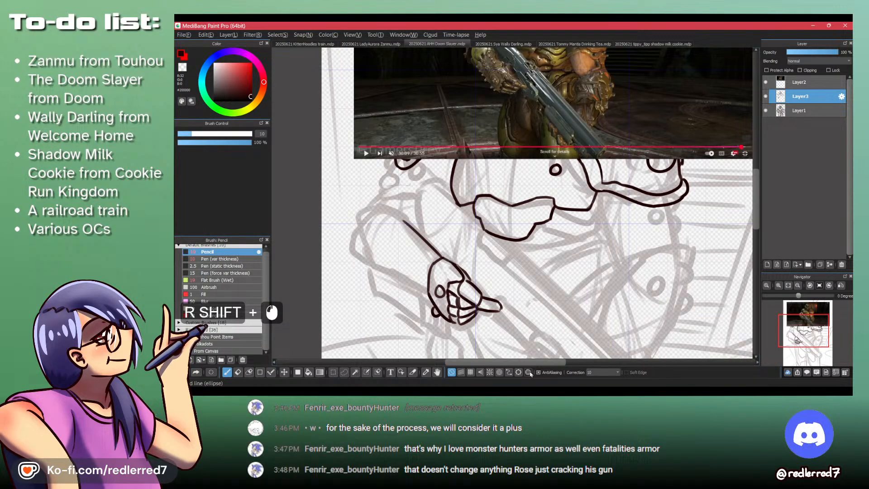
# - Switch back to the walkthrough video and step forward frame by frame to compare the forearm's angle
pyautogui.click(625, 390)
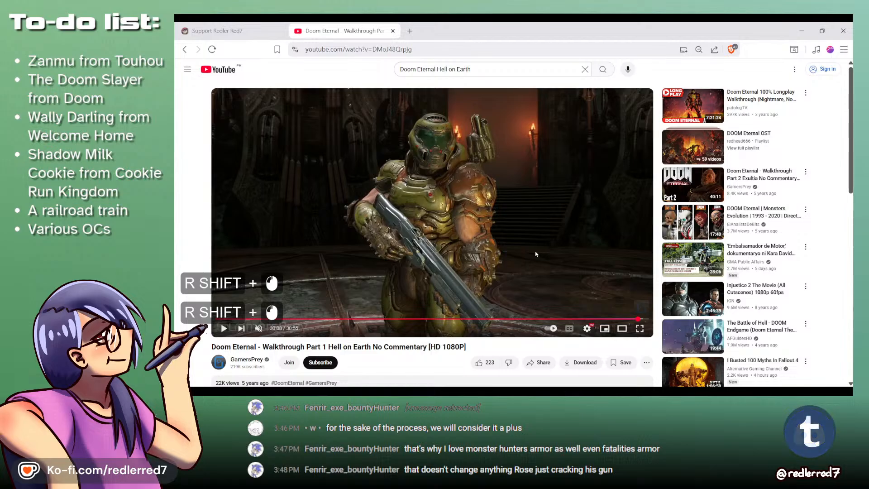
pyautogui.press('.')
pyautogui.press('.')
pyautogui.press('.')
pyautogui.press('.')
pyautogui.press('.')
pyautogui.press('.')
pyautogui.press('.')
pyautogui.press('.')
pyautogui.press('.')
pyautogui.press('.')
pyautogui.press('.')
pyautogui.press('.')
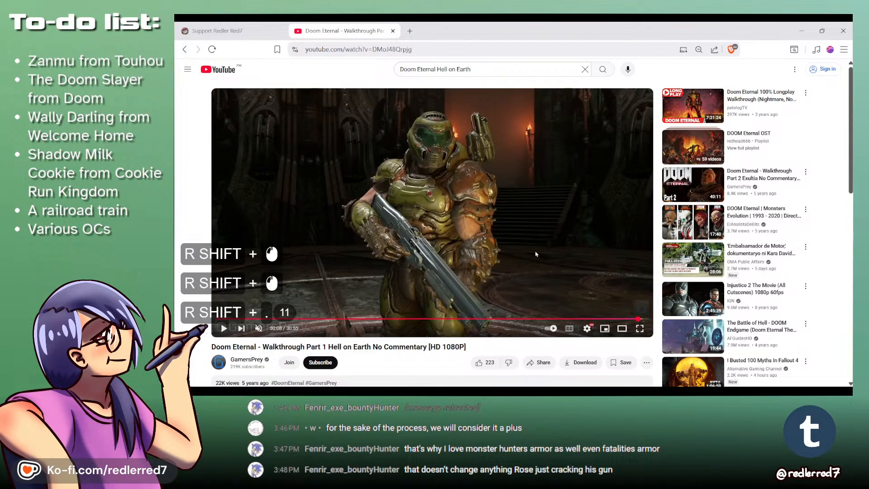
pyautogui.press('.')
pyautogui.press('.')
pyautogui.press('.')
pyautogui.press('.')
pyautogui.press('.')
pyautogui.press('.')
pyautogui.press('.')
pyautogui.press('.')
pyautogui.press('.')
pyautogui.press('.')
pyautogui.press('.')
pyautogui.press('.')
pyautogui.press('.')
pyautogui.press('.')
pyautogui.press('.')
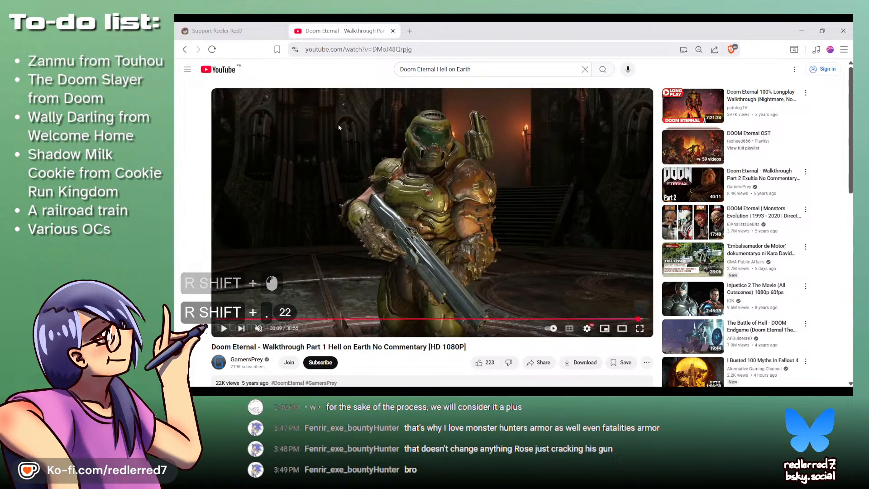
pyautogui.press('.')
pyautogui.press('.')
pyautogui.press('.')
pyautogui.press('.')
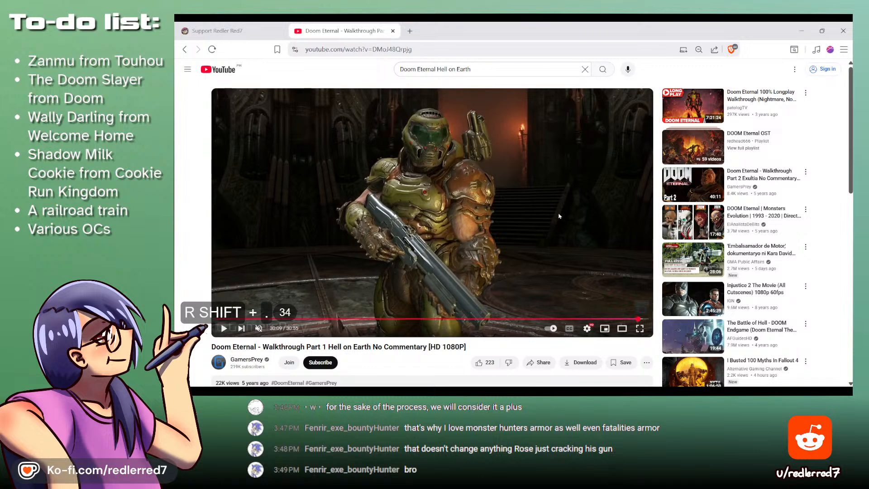
# - Step the video backward to a frame with the gun arm closer to the body, and return to the drawing
pyautogui.press(',')
pyautogui.press(',')
pyautogui.press(',')
pyautogui.press(',')
pyautogui.press(',')
pyautogui.press(',')
pyautogui.press(',')
pyautogui.press(',')
pyautogui.hotkey('shift', ',')
pyautogui.hotkey('shift', ',')
pyautogui.hotkey('shift', ',')
pyautogui.hotkey('shift', ',')
pyautogui.hotkey('shift', ',')
pyautogui.hotkey('shift', ',')
pyautogui.hotkey('shift', ',')
pyautogui.hotkey('shift', ',')
pyautogui.hotkey('shift', ',')
pyautogui.hotkey('shift', ',')
pyautogui.hotkey('shift', ',')
pyautogui.hotkey('shift', ',')
pyautogui.hotkey('shift', ',')
pyautogui.hotkey('shift', ',')
pyautogui.hotkey('shift', ',')
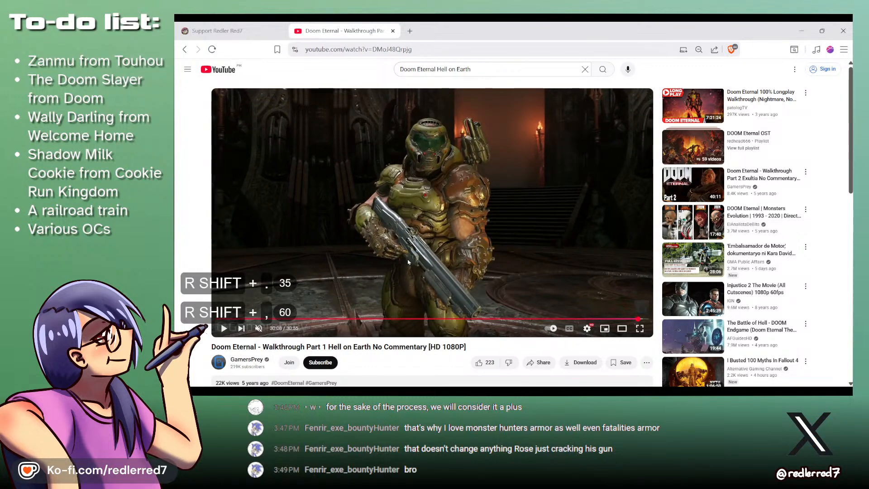
pyautogui.hotkey('shift', ',')
pyautogui.hotkey('shift', ',')
pyautogui.hotkey('shift', ',')
pyautogui.hotkey('shift', ',')
pyautogui.hotkey('shift', ',')
pyautogui.hotkey('shift', ',')
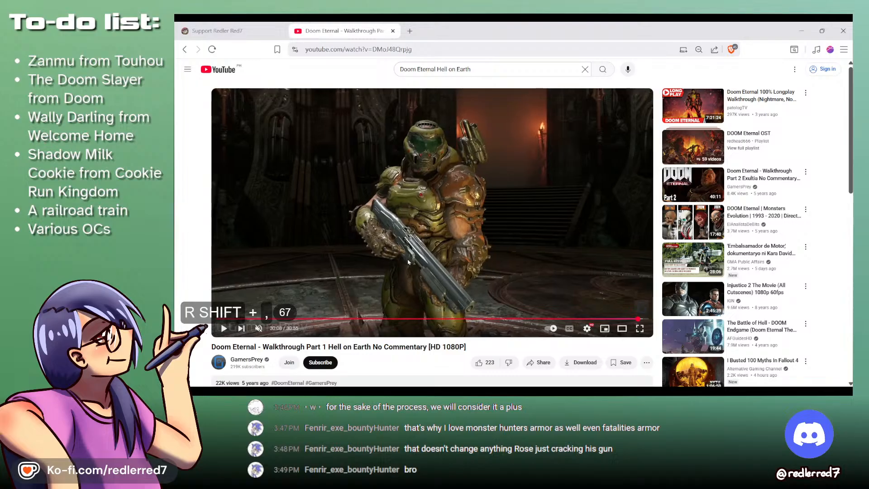
pyautogui.hotkey('shift', ',')
pyautogui.hotkey('shift', ',')
pyautogui.hotkey('shift', ',')
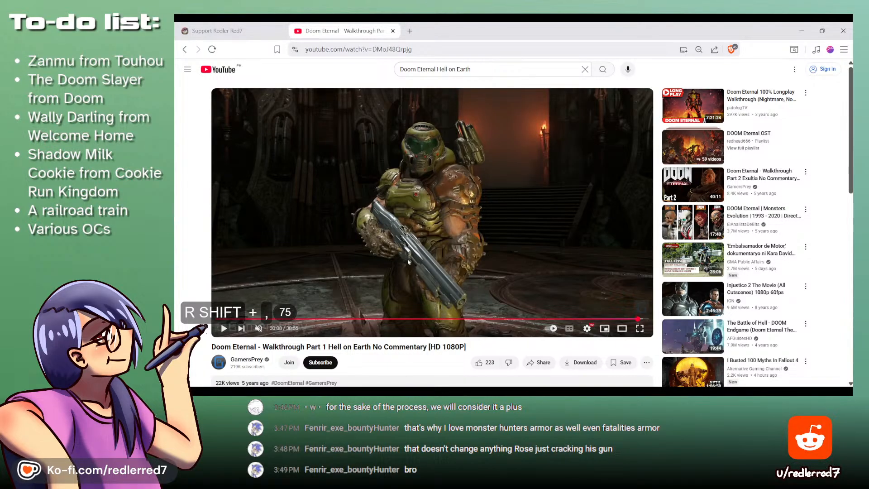
pyautogui.click(801, 31)
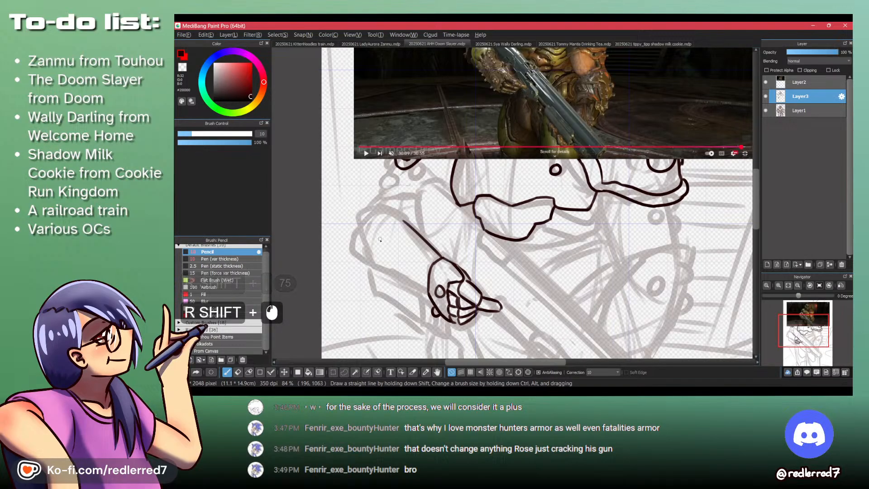
# - Draw the forearm's straight lower edge from below the elbow to the wrist, undoing the first attempt
pyautogui.moveTo(379, 263)
pyautogui.mouseDown()
pyautogui.moveTo(398, 226)
pyautogui.moveTo(468, 264)
pyautogui.mouseUp()
pyautogui.hotkey('ctrl', 'z')
pyautogui.moveTo(381, 208); pyautogui.dragTo(485, 274)
pyautogui.moveTo(440, 131); pyautogui.dragTo(479, 180)
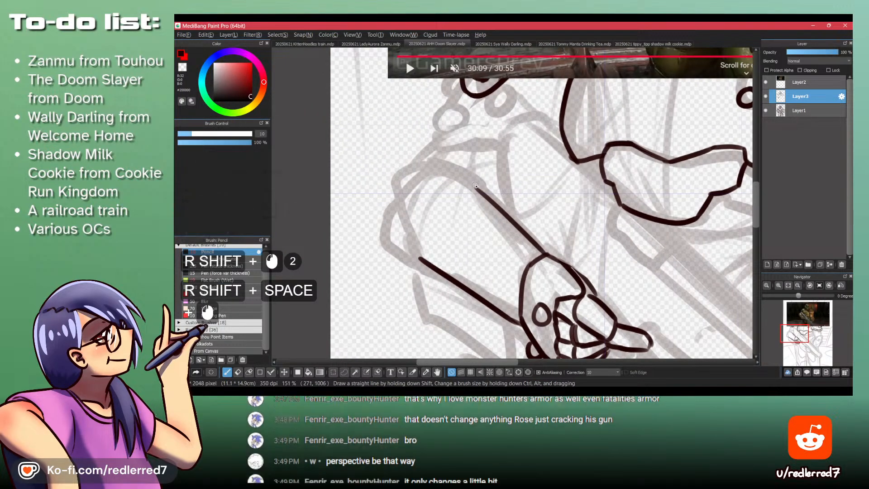
# - Show the reference video full screen and compare its gun-holding forearm and hand with the drawing
pyautogui.hotkey('shift', 'alt', 'Tab')
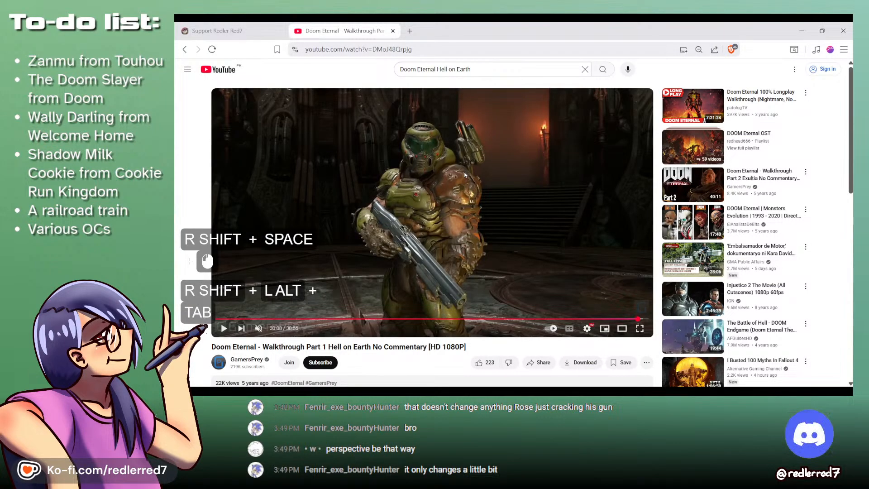
pyautogui.keyDown('shift'); pyautogui.doubleClick(452, 211); pyautogui.keyUp('shift')
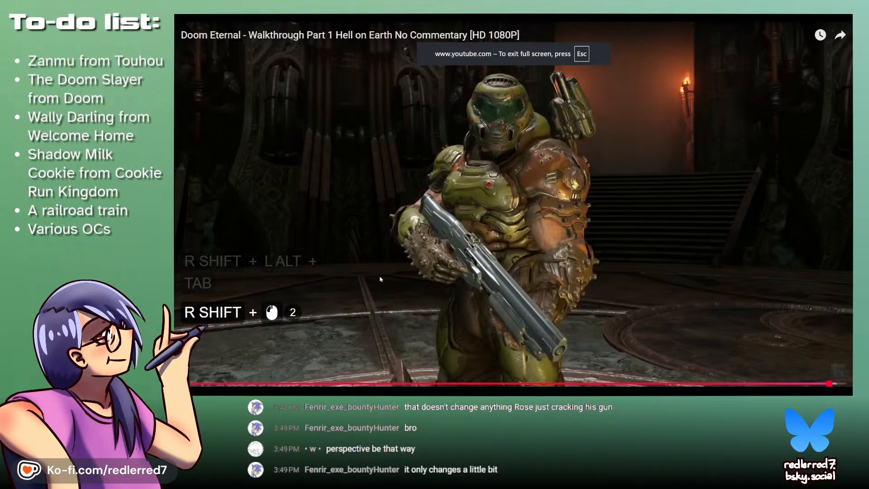
pyautogui.hotkey('alt', 'Tab')
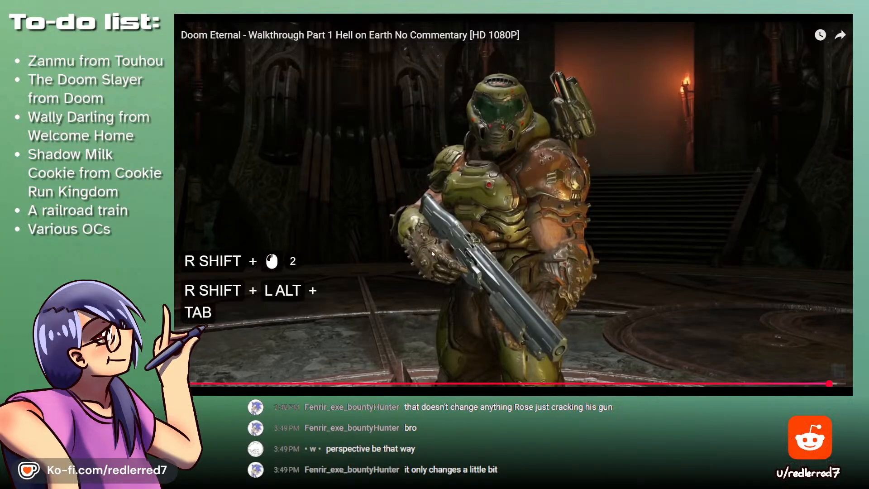
pyautogui.press('space')
pyautogui.moveTo(478, 291); pyautogui.dragTo(442, 245)
pyautogui.keyDown('ctrl'); pyautogui.click(439, 241); pyautogui.keyUp('ctrl')
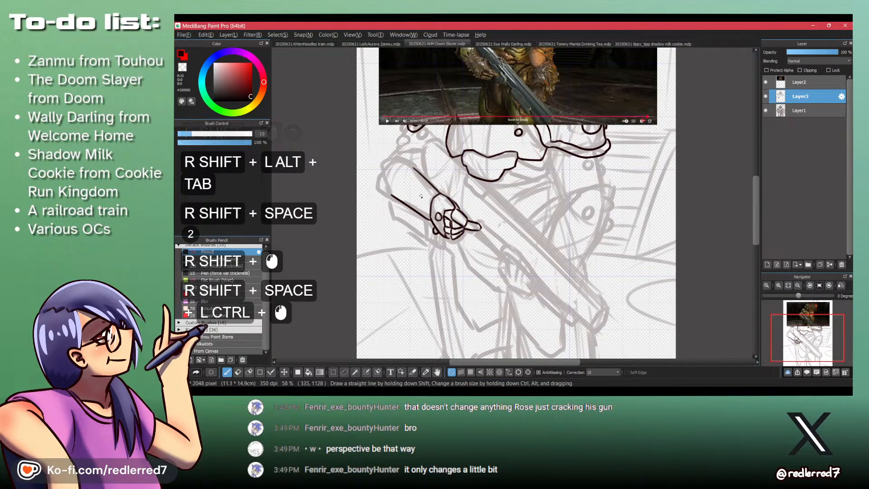
pyautogui.hotkey('shift', 'alt', 'Tab')
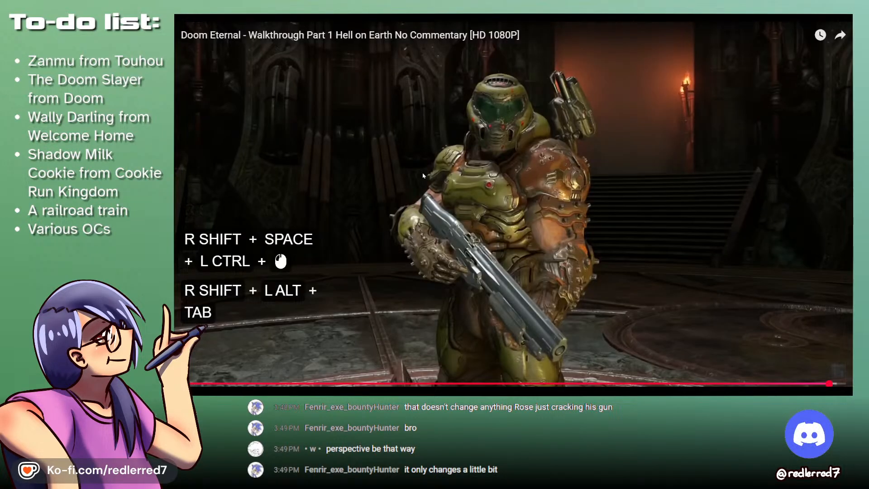
pyautogui.hotkey('shift', 'alt', 'Tab')
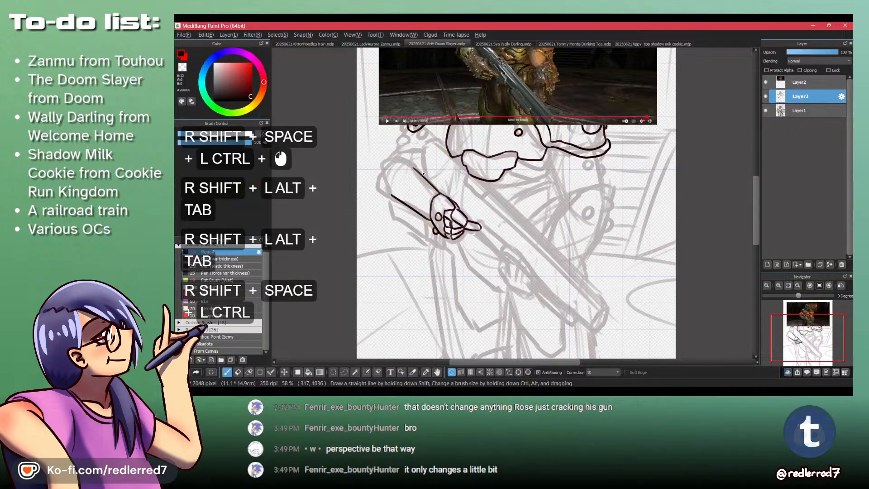
# - Lasso and delete the old studs on the back of the gun-holding hand, and clear the selection
pyautogui.keyDown('ctrl'); pyautogui.keyDown('shift'); pyautogui.click(382, 182); pyautogui.keyUp('shift'); pyautogui.keyUp('ctrl')
pyautogui.keyDown('ctrl'); pyautogui.keyDown('shift'); pyautogui.click(381, 181); pyautogui.keyUp('shift'); pyautogui.keyUp('ctrl')
pyautogui.moveTo(381, 182)
pyautogui.mouseDown()
pyautogui.moveTo(397, 203)
pyautogui.moveTo(411, 199)
pyautogui.moveTo(390, 241)
pyautogui.mouseUp()
pyautogui.hotkey('shift', 'l')
pyautogui.keyDown('shift'); pyautogui.click(413, 199); pyautogui.keyUp('shift')
pyautogui.hotkey('shift', 'Delete')
pyautogui.hotkey('shift', 'Delete')
pyautogui.hotkey('ctrl', 'shift', 'a')
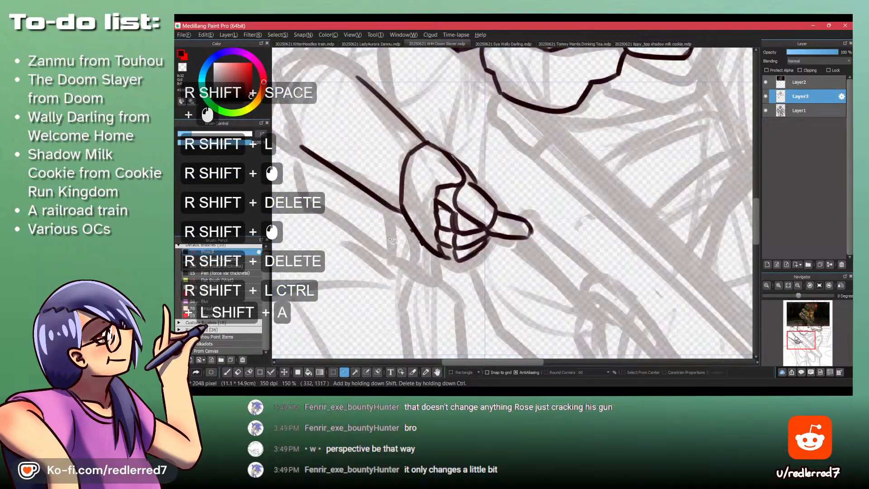
# - Draw two round studs on the back of the hand and half-round studs along its lower outer edge
pyautogui.hotkey('ctrl', 'p')
pyautogui.moveTo(424, 166)
pyautogui.mouseDown()
pyautogui.moveTo(410, 212)
pyautogui.moveTo(423, 207)
pyautogui.mouseUp()
pyautogui.hotkey('shift', 'z')
pyautogui.moveTo(423, 205)
pyautogui.mouseDown()
pyautogui.moveTo(401, 219)
pyautogui.moveTo(412, 231)
pyautogui.mouseUp()
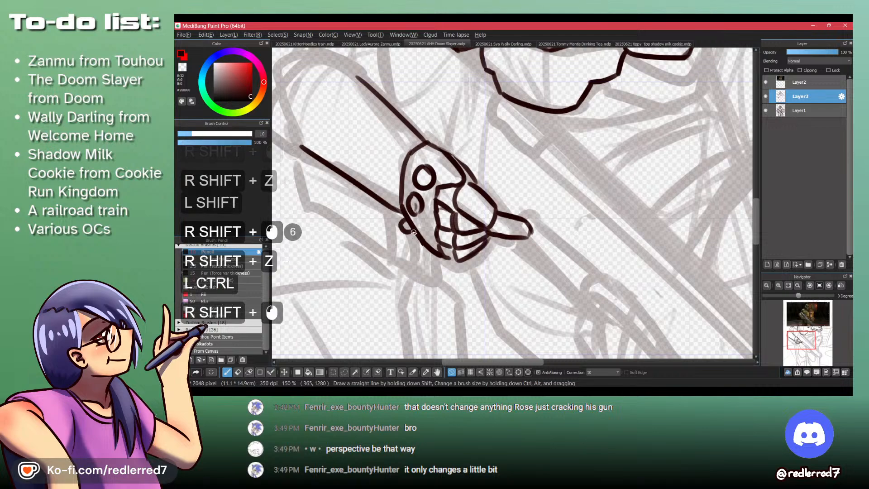
# - Compare the hand's studs with the reference video and erase the large upper stud on the back of the hand
pyautogui.hotkey('alt', 'shift', 'Tab')
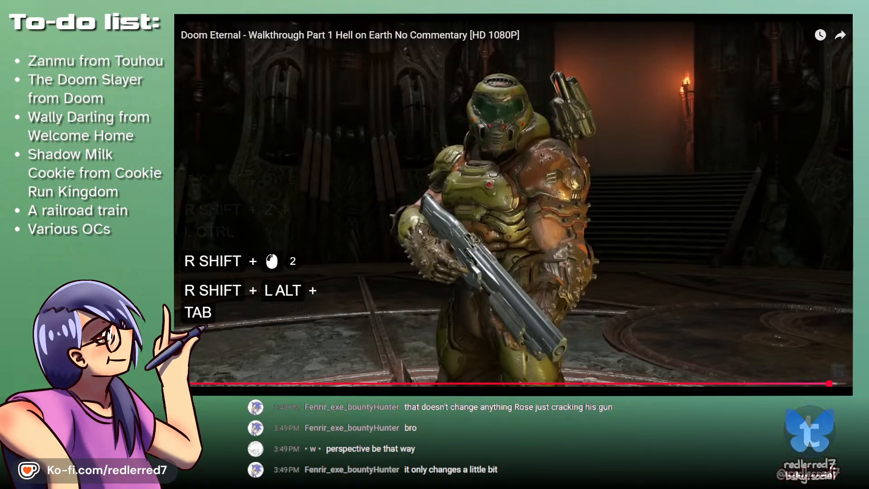
pyautogui.hotkey('alt', 'shift', 'Tab')
pyautogui.hotkey('shift', 'space')
pyautogui.hotkey('ctrl', 'shift', 'space')
pyautogui.hotkey('shift', 'z')
pyautogui.moveTo(412, 206)
pyautogui.mouseDown()
pyautogui.moveTo(437, 203)
pyautogui.moveTo(415, 165)
pyautogui.mouseUp()
pyautogui.hotkey('shift', 'z')
pyautogui.hotkey('shift', 'z')
pyautogui.hotkey('ctrl', 'z')
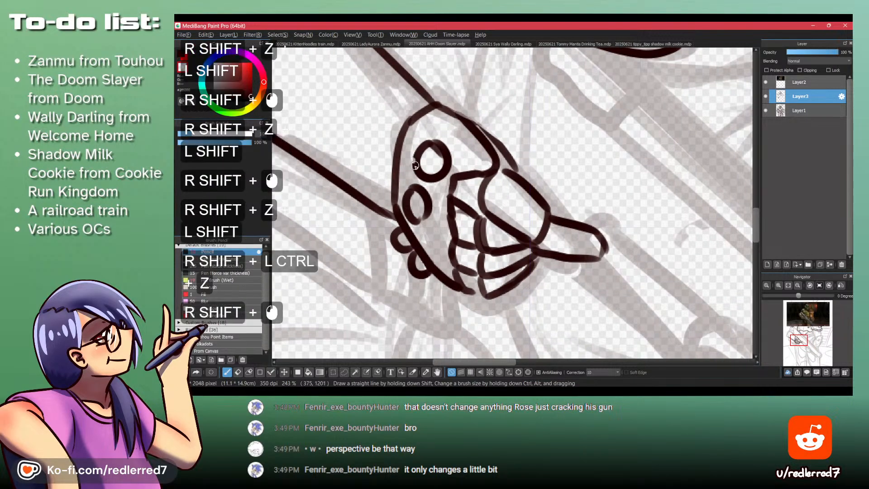
pyautogui.moveTo(435, 138)
pyautogui.mouseDown()
pyautogui.moveTo(437, 155)
pyautogui.moveTo(411, 138)
pyautogui.moveTo(406, 154)
pyautogui.mouseUp()
pyautogui.hotkey('shift', 'z')
# - Draw two smaller round studs side by side on the upper back of the hand
pyautogui.moveTo(412, 137)
pyautogui.mouseDown()
pyautogui.moveTo(414, 156)
pyautogui.moveTo(444, 174)
pyautogui.mouseUp()
pyautogui.moveTo(433, 155); pyautogui.dragTo(429, 172)
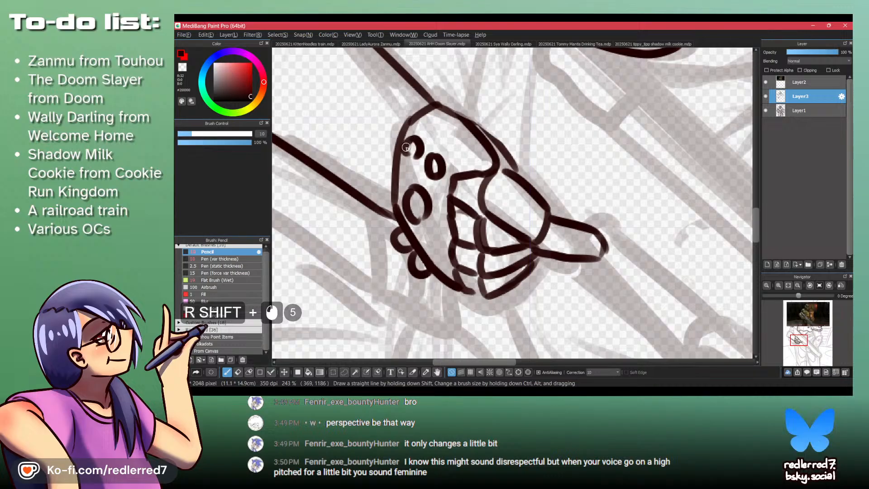
pyautogui.moveTo(405, 147)
pyautogui.mouseDown()
pyautogui.moveTo(409, 154)
pyautogui.moveTo(410, 146)
pyautogui.mouseUp()
pyautogui.hotkey('shift', 'z')
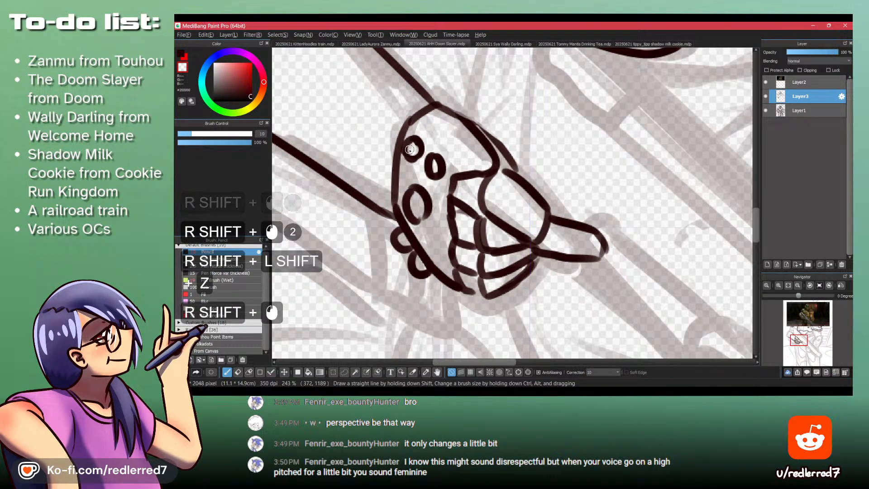
# - Erase the small upper stud nearest the hand's wrist-side outline
pyautogui.hotkey('shift', 'z')
pyautogui.moveTo(411, 139)
pyautogui.mouseDown()
pyautogui.moveTo(418, 156)
pyautogui.moveTo(424, 136)
pyautogui.mouseUp()
pyautogui.hotkey('shift', 'z')
pyautogui.hotkey('ctrl', 'z')
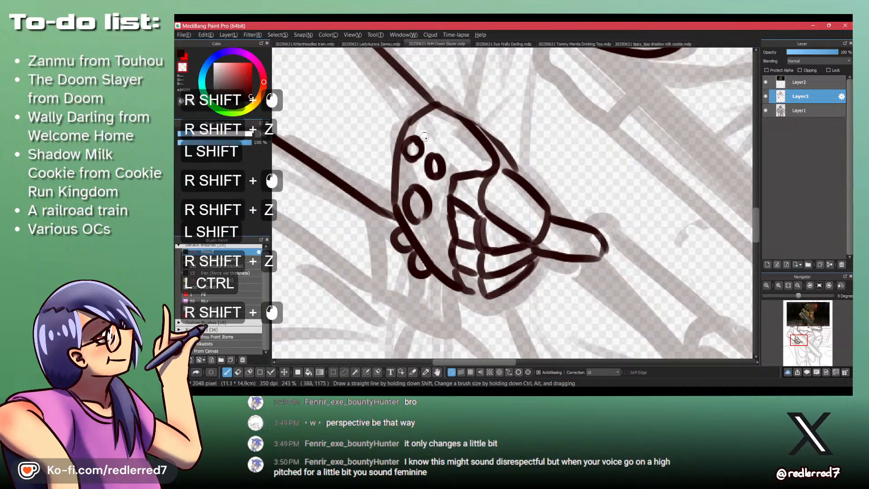
pyautogui.keyDown('shift'); pyautogui.click(417, 146); pyautogui.keyUp('shift')
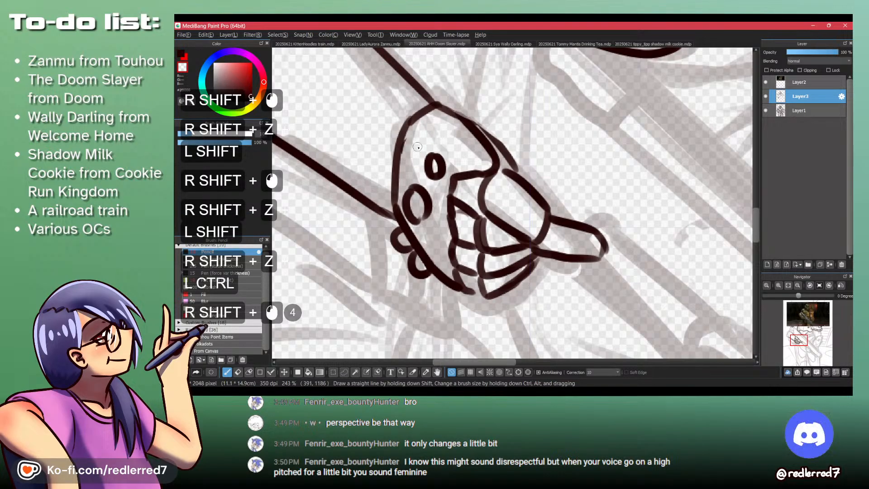
# - Redraw the erased stud so it overlaps the hand's wrist-side outline, clearing the outline inside it
pyautogui.hotkey('shift', 'z')
pyautogui.moveTo(407, 139)
pyautogui.mouseDown()
pyautogui.moveTo(402, 155)
pyautogui.moveTo(412, 155)
pyautogui.moveTo(416, 102)
pyautogui.mouseUp()
pyautogui.hotkey('shift', 'z')
pyautogui.hotkey('shift', 'z')
pyautogui.hotkey('ctrl', 'z')
pyautogui.hotkey('ctrl', 'z')
pyautogui.hotkey('shift', 'z')
pyautogui.click(404, 148)
pyautogui.click(406, 151)
pyautogui.keyDown('ctrl'); pyautogui.click(410, 137); pyautogui.keyUp('ctrl')
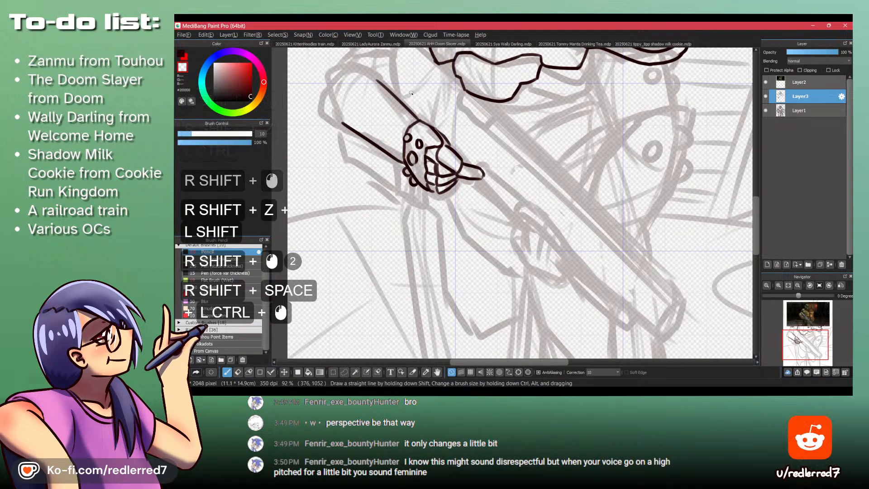
# - Erase the two half-round studs along the hand's lower outer edge and clean up their remnants
pyautogui.keyDown('ctrl'); pyautogui.click(407, 161); pyautogui.keyUp('ctrl')
pyautogui.hotkey('shift', 'z')
pyautogui.moveTo(407, 162)
pyautogui.mouseDown()
pyautogui.moveTo(400, 119)
pyautogui.moveTo(422, 189)
pyautogui.mouseUp()
pyautogui.hotkey('shift', 'z')
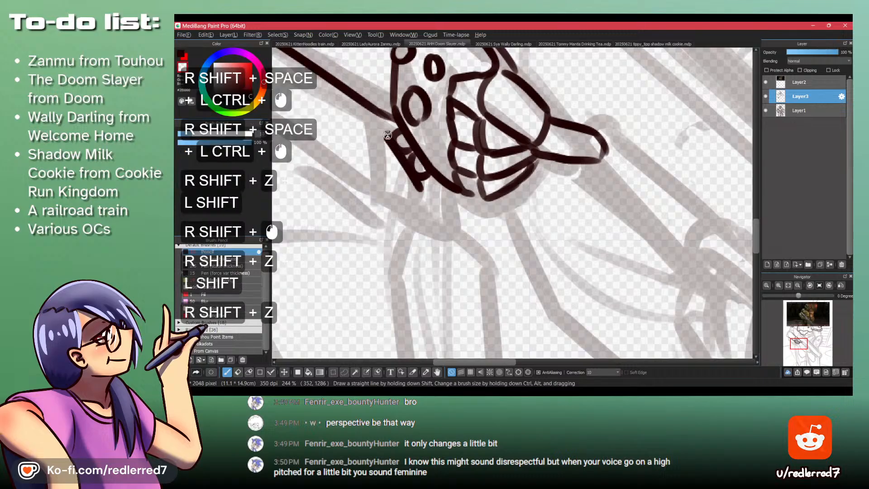
pyautogui.hotkey('ctrl', 'z')
pyautogui.moveTo(395, 147)
pyautogui.mouseDown()
pyautogui.moveTo(418, 177)
pyautogui.moveTo(390, 135)
pyautogui.mouseUp()
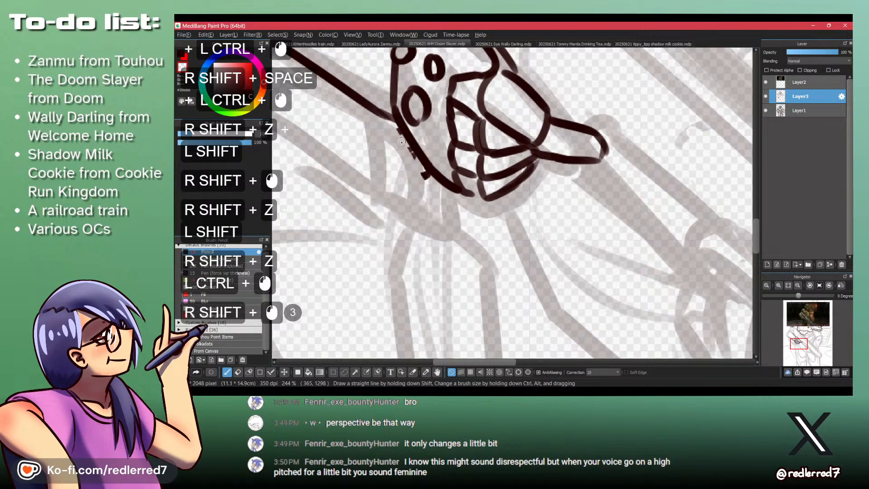
pyautogui.moveTo(422, 173); pyautogui.dragTo(428, 181)
pyautogui.hotkey('shift', 'z')
# - Redraw two smaller half-round studs along the hand's lower outer edge, undoing unwanted strokes
pyautogui.moveTo(392, 118); pyautogui.dragTo(456, 234)
pyautogui.hotkey('ctrl', 'z')
pyautogui.hotkey('shift', 'z')
pyautogui.moveTo(453, 159); pyautogui.dragTo(456, 178)
pyautogui.hotkey('shift', 'z')
pyautogui.hotkey('ctrl', 'z')
pyautogui.moveTo(453, 139); pyautogui.dragTo(461, 158)
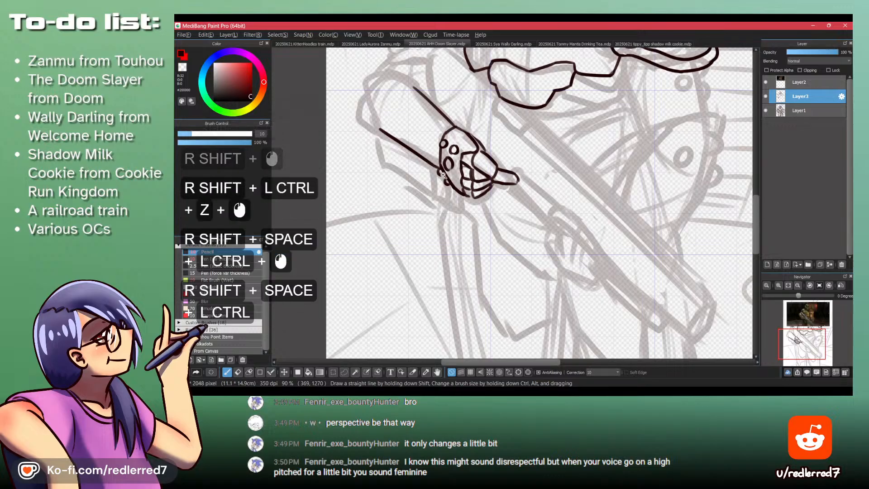
pyautogui.hotkey('shift', 'z')
pyautogui.moveTo(443, 175)
pyautogui.mouseDown()
pyautogui.moveTo(453, 131)
pyautogui.moveTo(461, 157)
pyautogui.mouseUp()
pyautogui.hotkey('shift', 'z')
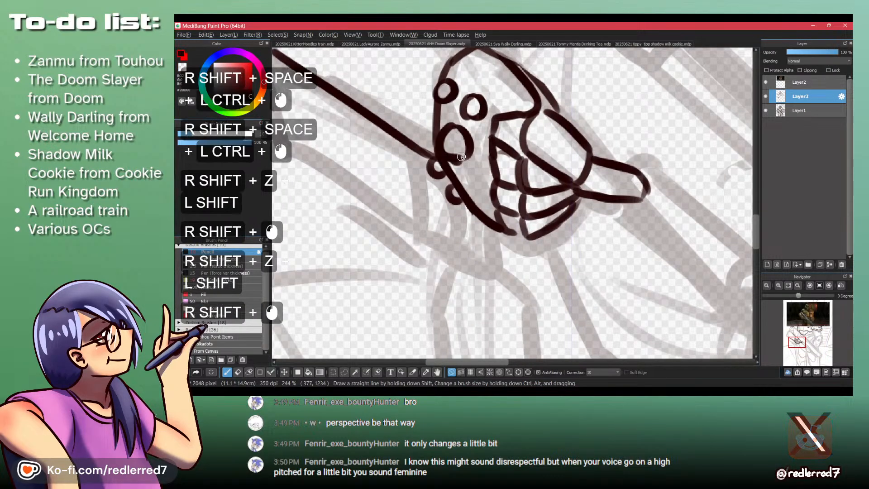
pyautogui.moveTo(451, 102); pyautogui.dragTo(449, 70)
pyautogui.moveTo(448, 66); pyautogui.dragTo(452, 163)
# - Using the reference video, replace the forearm's straight upper edge with an inward curve from the wrist that flares toward the elbow
pyautogui.hotkey('alt', 'Tab')
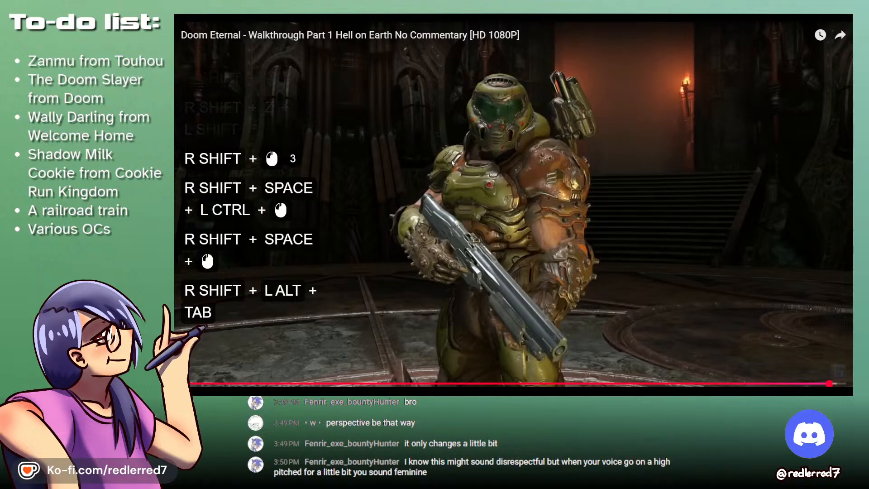
pyautogui.hotkey('alt', 'Tab')
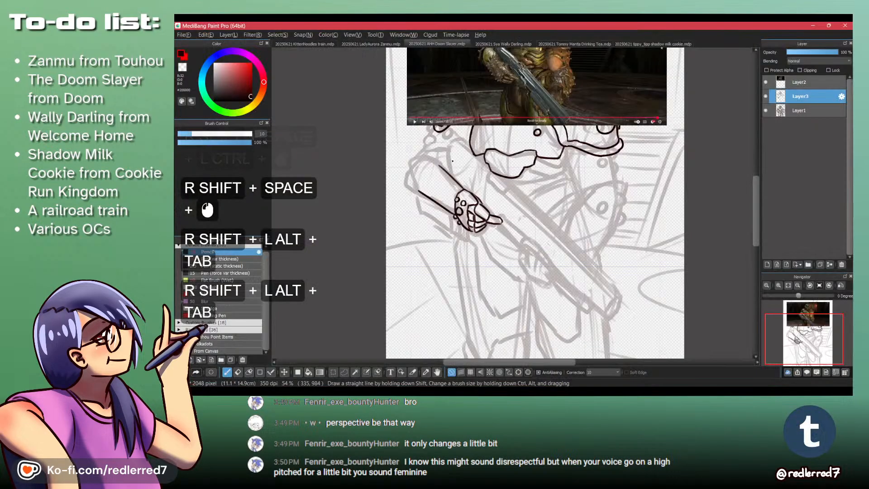
pyautogui.moveTo(448, 127)
pyautogui.mouseDown()
pyautogui.moveTo(442, 146)
pyautogui.moveTo(473, 159)
pyautogui.moveTo(444, 126)
pyautogui.moveTo(466, 152)
pyautogui.mouseUp()
pyautogui.hotkey('shift', 'z')
pyautogui.moveTo(462, 148); pyautogui.dragTo(478, 159)
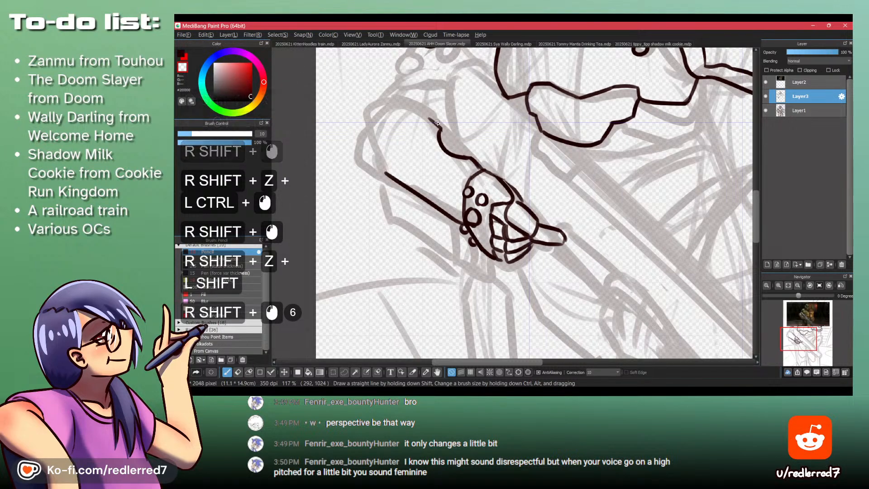
pyautogui.hotkey('shift', 'z')
pyautogui.moveTo(441, 129); pyautogui.dragTo(411, 115)
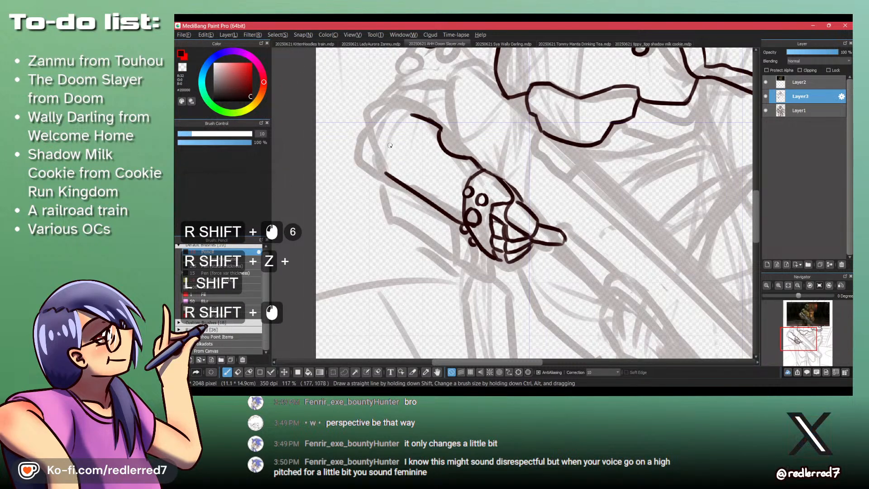
# - Check the reference video and draw the bracer's rounded elbow end, joining the forearm's upper edge to its lower edge
pyautogui.hotkey('shift', 'alt', 'Tab')
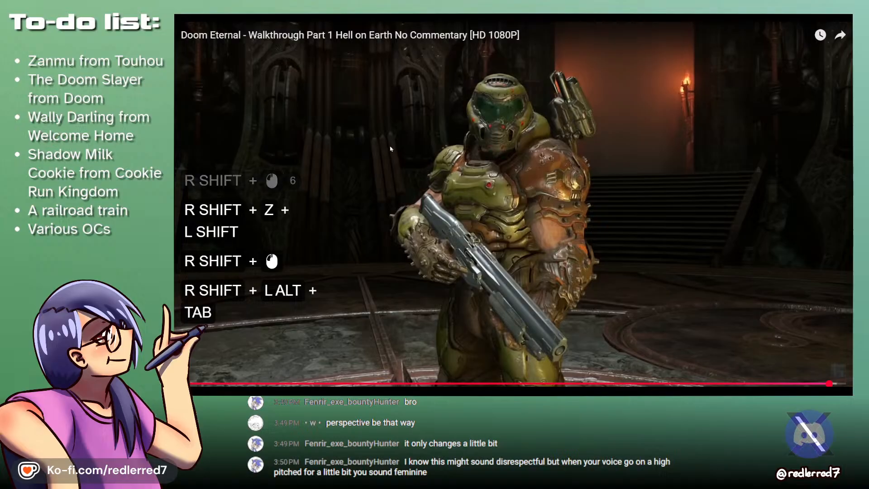
pyautogui.hotkey('alt', 'Tab')
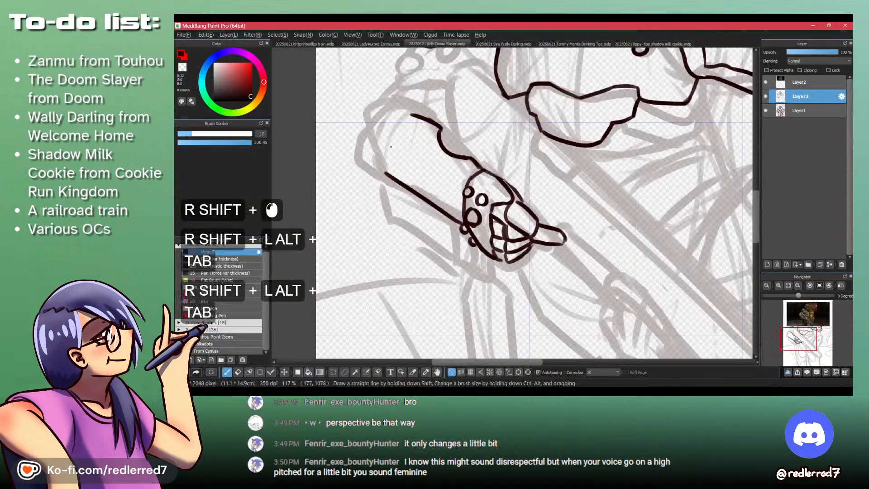
pyautogui.moveTo(407, 115); pyautogui.dragTo(400, 80)
pyautogui.hotkey('shift', 'alt', 'Tab')
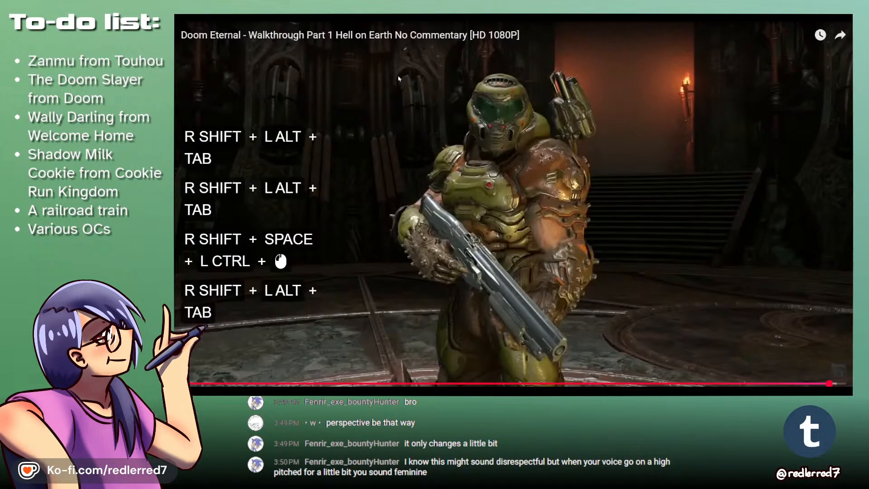
pyautogui.hotkey('shift', 'alt', 'Tab')
pyautogui.keyDown('shift'); pyautogui.click(404, 118); pyautogui.keyUp('shift')
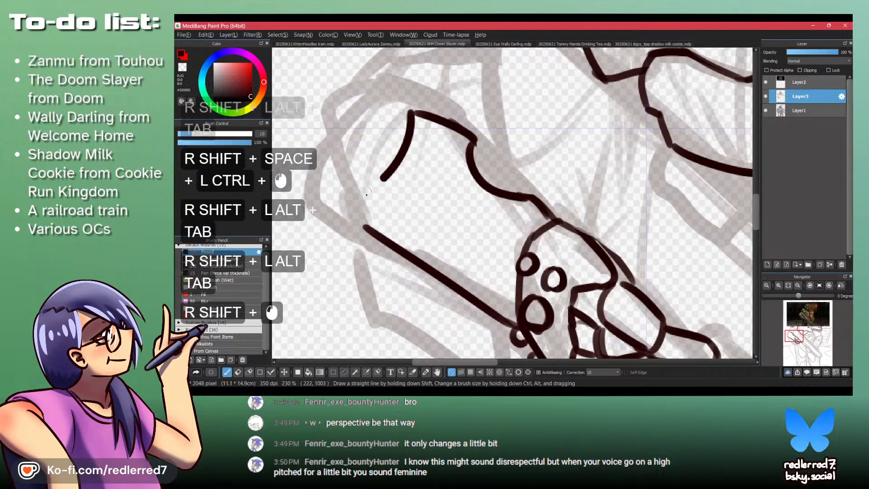
pyautogui.hotkey('shift', 'z')
pyautogui.moveTo(414, 113)
pyautogui.mouseDown()
pyautogui.moveTo(361, 209)
pyautogui.moveTo(367, 243)
pyautogui.moveTo(397, 244)
pyautogui.moveTo(372, 229)
pyautogui.mouseUp()
pyautogui.keyDown('shift'); pyautogui.click(364, 227); pyautogui.keyUp('shift')
pyautogui.hotkey('shift', 'z')
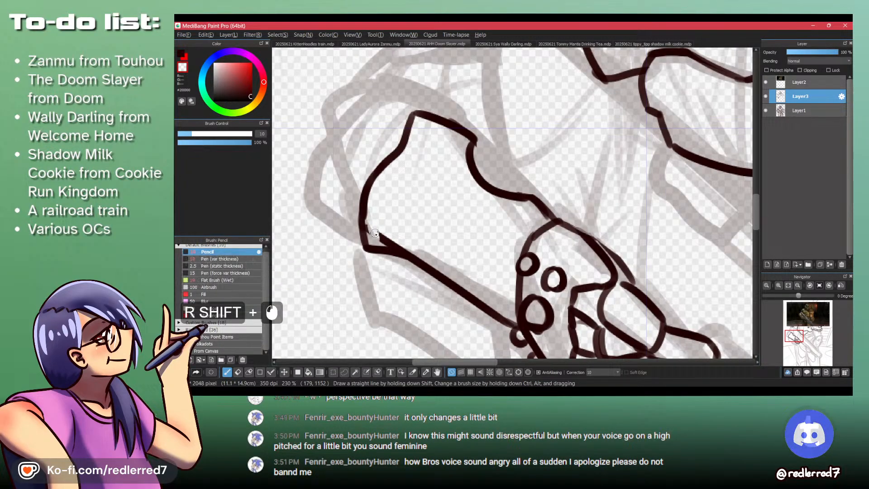
# - Erase the leftover end of the old lower edge inside the bracer's elbow corner
pyautogui.keyDown('shift'); pyautogui.click(372, 239); pyautogui.keyUp('shift')
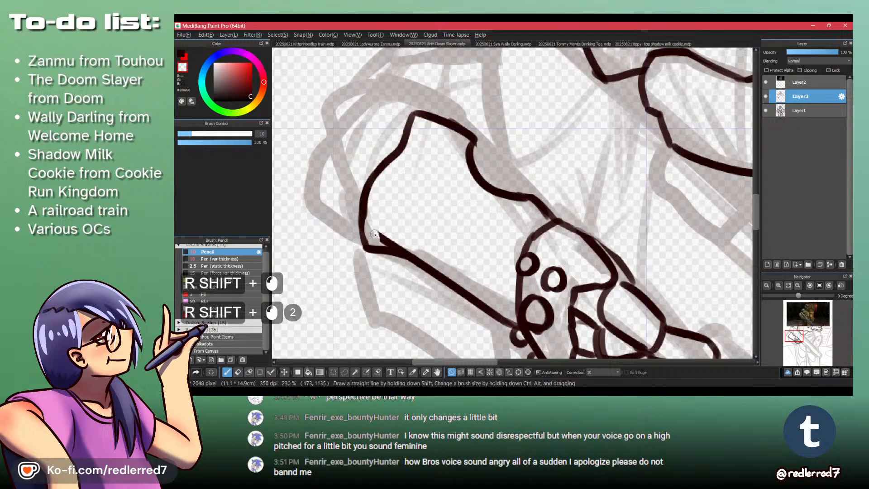
pyautogui.keyDown('shift'); pyautogui.click(375, 231); pyautogui.keyUp('shift')
pyautogui.keyDown('shift'); pyautogui.click(374, 229); pyautogui.keyUp('shift')
pyautogui.keyDown('shift'); pyautogui.click(373, 227); pyautogui.keyUp('shift')
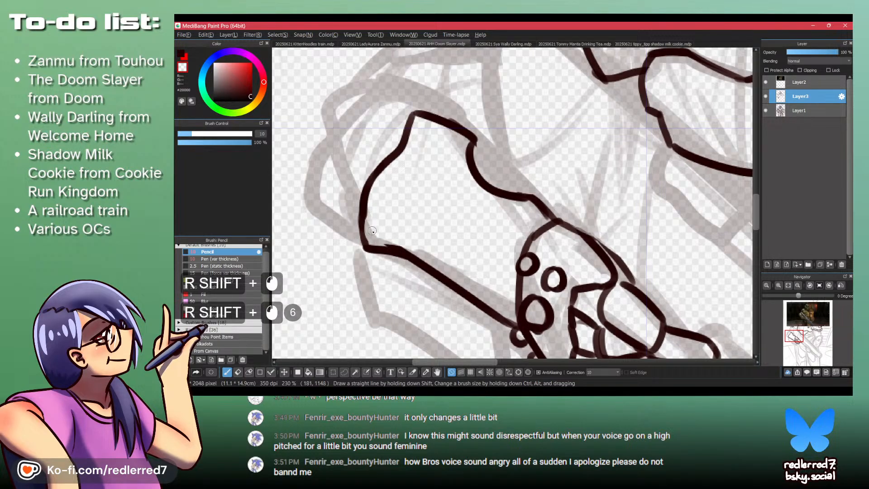
# - Reshape the forearm's lower edge into an inward curve that meets the wrist, undoing unwanted strokes
pyautogui.moveTo(400, 245)
pyautogui.mouseDown()
pyautogui.moveTo(434, 268)
pyautogui.moveTo(345, 192)
pyautogui.moveTo(388, 246)
pyautogui.mouseUp()
pyautogui.press('z')
pyautogui.press('z')
pyautogui.hotkey('ctrl', 'z')
pyautogui.press('z')
pyautogui.moveTo(372, 216)
pyautogui.mouseDown()
pyautogui.moveTo(398, 252)
pyautogui.moveTo(421, 261)
pyautogui.mouseUp()
pyautogui.hotkey('ctrl', 'z')
pyautogui.hotkey('ctrl', 'z')
pyautogui.moveTo(345, 198)
pyautogui.mouseDown()
pyautogui.moveTo(369, 228)
pyautogui.moveTo(422, 255)
pyautogui.moveTo(356, 200)
pyautogui.moveTo(418, 247)
pyautogui.mouseUp()
pyautogui.hotkey('shift', 'z')
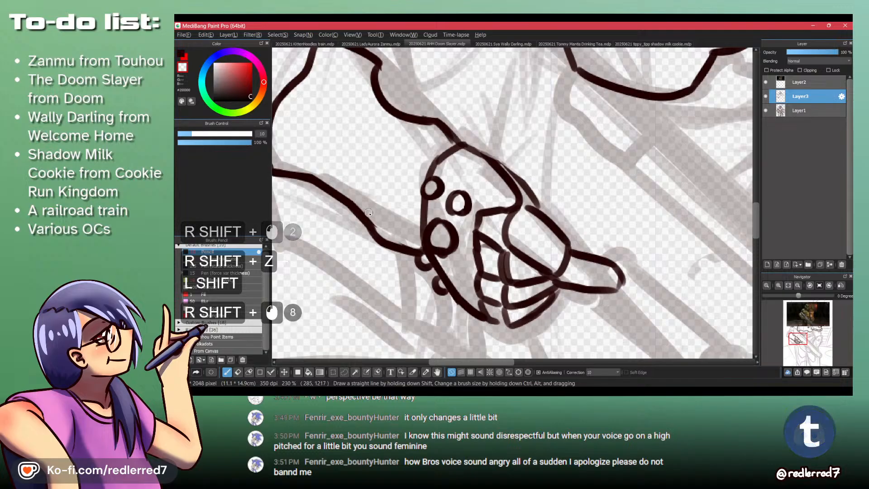
pyautogui.moveTo(332, 141); pyautogui.dragTo(406, 203)
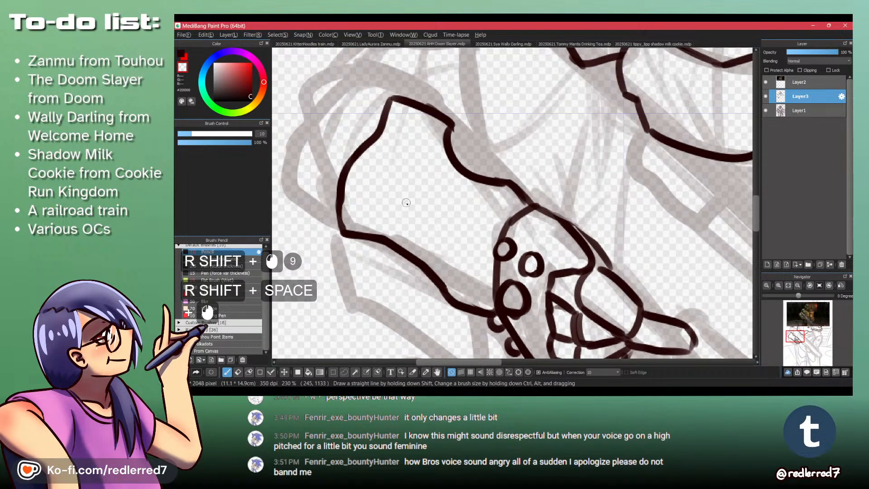
# - Check the reference video and draw a round stud on the forearm near the wrist, undoing the unsatisfactory attempts
pyautogui.hotkey('shift', 'alt', 'Tab')
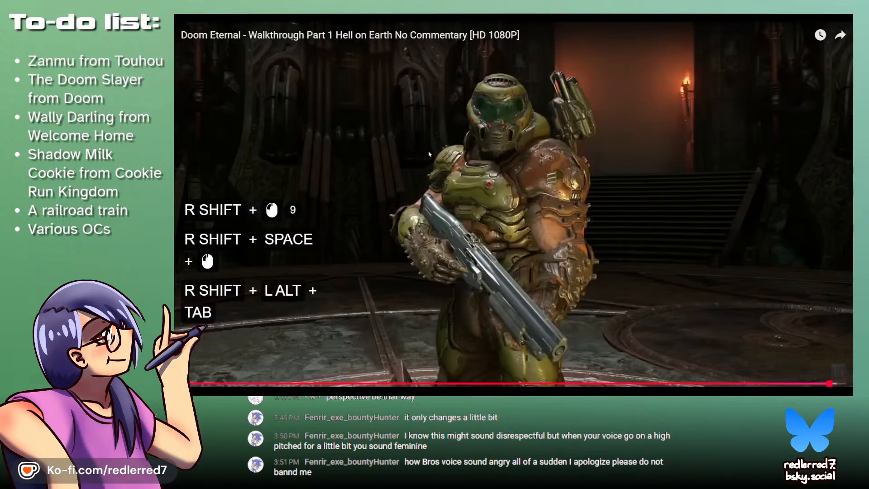
pyautogui.hotkey('shift', 'alt', 'Tab')
pyautogui.hotkey('shift', 'z')
pyautogui.moveTo(473, 210)
pyautogui.mouseDown()
pyautogui.moveTo(485, 227)
pyautogui.moveTo(477, 209)
pyautogui.moveTo(476, 233)
pyautogui.mouseUp()
pyautogui.hotkey('ctrl', 'z')
pyautogui.moveTo(476, 209)
pyautogui.mouseDown()
pyautogui.moveTo(478, 231)
pyautogui.moveTo(482, 209)
pyautogui.moveTo(470, 225)
pyautogui.mouseUp()
pyautogui.hotkey('ctrl', 'z')
pyautogui.hotkey('ctrl', 'z')
pyautogui.hotkey('ctrl', 'z')
pyautogui.hotkey('ctrl', 'z')
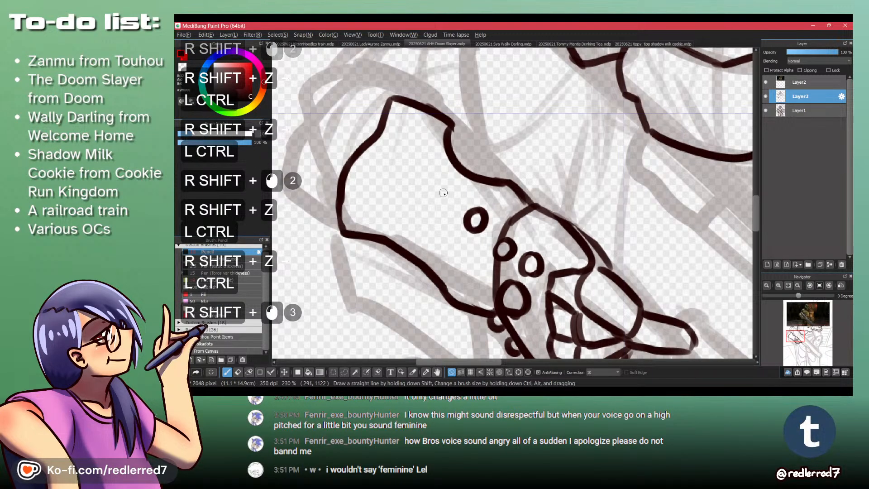
pyautogui.moveTo(445, 184); pyautogui.dragTo(451, 203)
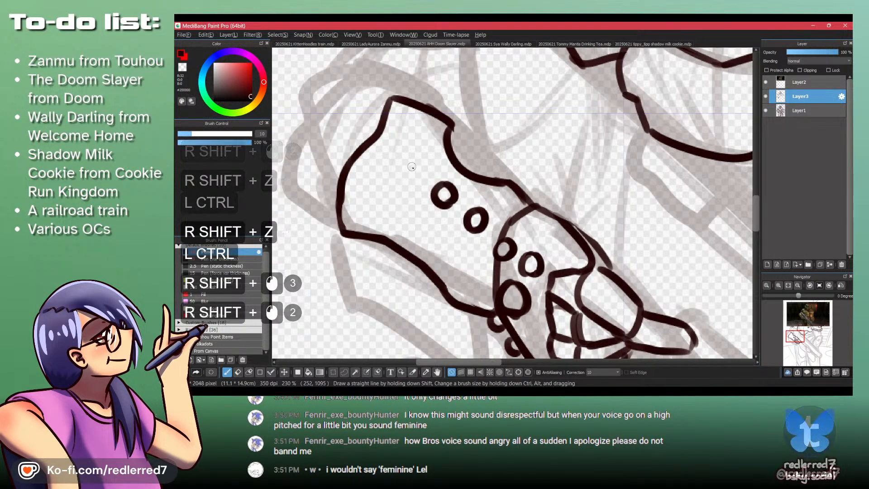
pyautogui.moveTo(405, 161); pyautogui.dragTo(403, 166)
pyautogui.hotkey('shift', 'alt', 'Tab')
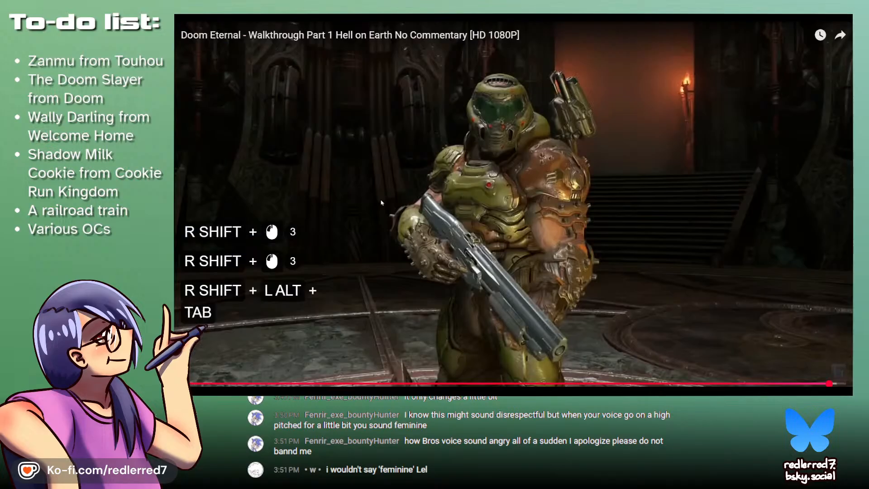
pyautogui.hotkey('shift', 'alt', 'Tab')
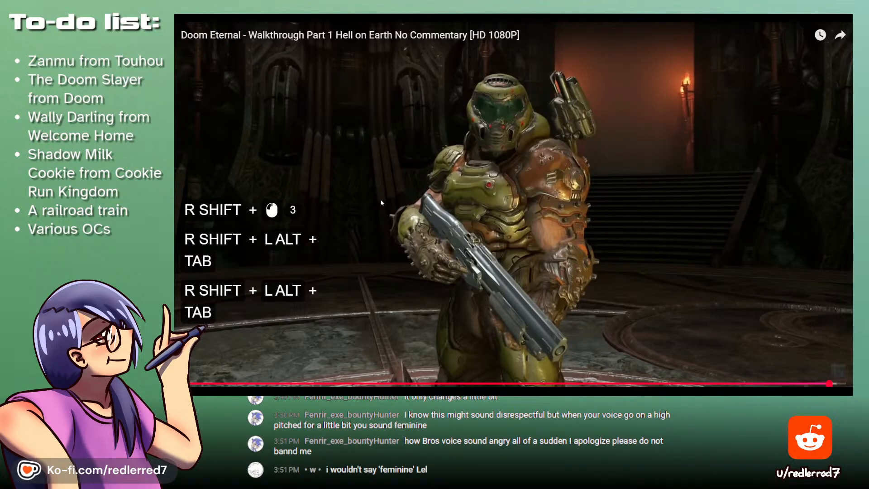
pyautogui.hotkey('ctrl', 'shift', 'z')
pyautogui.hotkey('ctrl', 'shift', 'z')
pyautogui.hotkey('ctrl', 'shift', 'z')
# - Fill the forearm with studs: complete the middle row of three, add three below, one near the upper corner, and a half-round one on the lower edge
pyautogui.moveTo(441, 206)
pyautogui.mouseDown()
pyautogui.moveTo(448, 196)
pyautogui.moveTo(424, 194)
pyautogui.mouseUp()
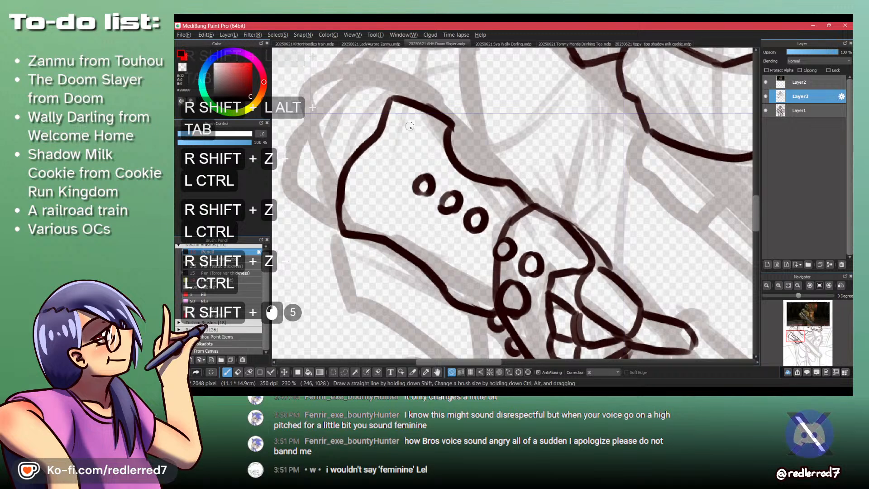
pyautogui.moveTo(408, 123); pyautogui.dragTo(406, 144)
pyautogui.moveTo(368, 239); pyautogui.dragTo(369, 242)
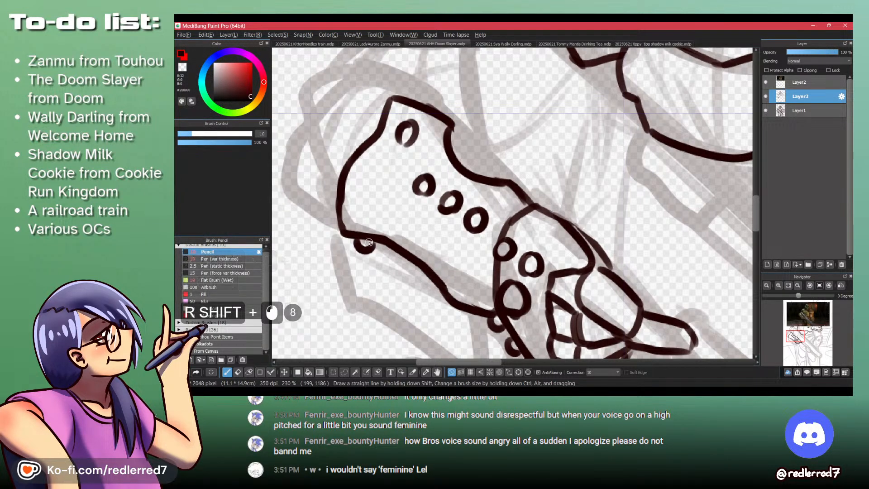
pyautogui.moveTo(394, 208); pyautogui.dragTo(397, 214)
pyautogui.hotkey('ctrl', 'z')
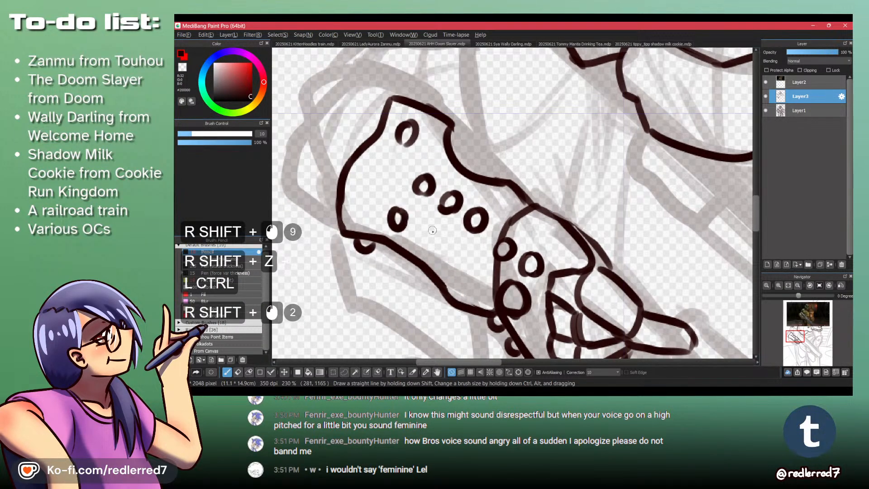
pyautogui.moveTo(457, 243); pyautogui.dragTo(458, 247)
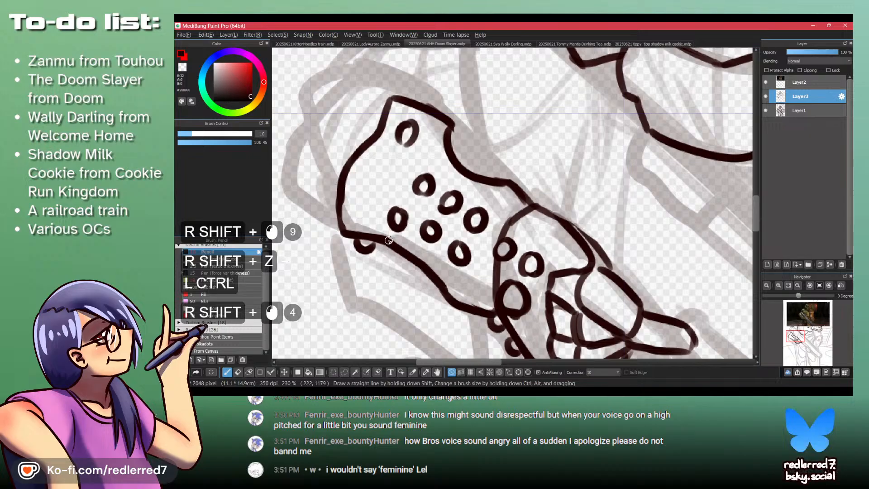
# - Draw three round studs overlapping the forearm's lower edge, clear the edge line inside them, and check the reference video
pyautogui.hotkey('ctrl', 'z')
pyautogui.moveTo(389, 256)
pyautogui.mouseDown()
pyautogui.moveTo(390, 241)
pyautogui.moveTo(442, 277)
pyautogui.mouseUp()
pyautogui.hotkey('ctrl', 'z')
pyautogui.hotkey('shift', 'z')
pyautogui.hotkey('shift', 'z')
pyautogui.hotkey('shift', 'z')
pyautogui.click(441, 277)
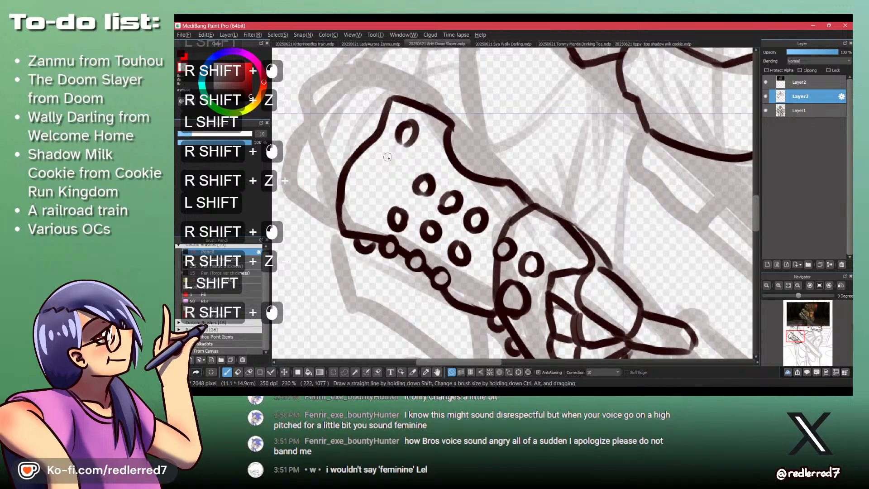
pyautogui.hotkey('shift', 'alt', 'Tab')
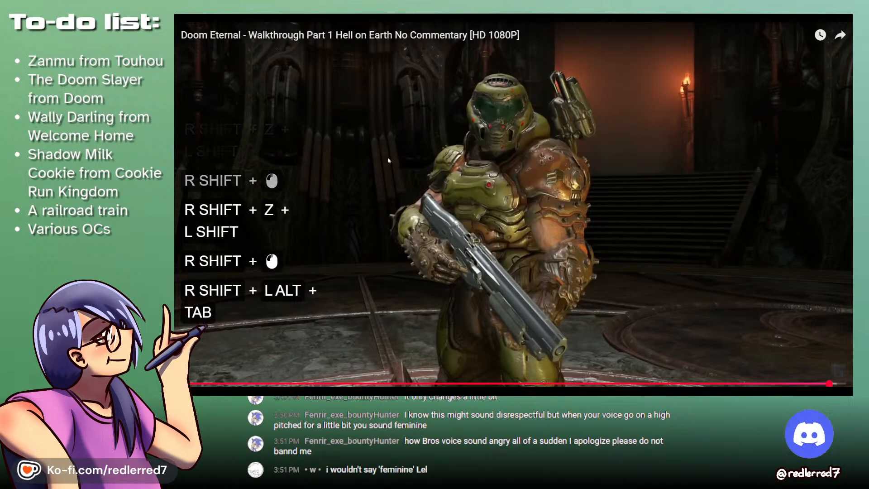
# - Try an opening stroke for the elbow guard above the forearm, undo it, and check the reference video
pyautogui.hotkey('shift', 'alt', 'Tab')
pyautogui.hotkey('shift', 'space')
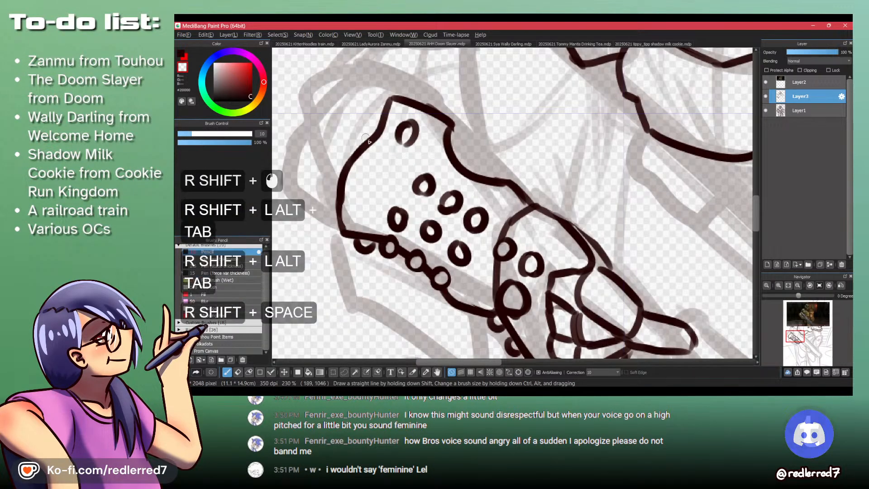
pyautogui.press('2')
pyautogui.hotkey('shift', 'space')
pyautogui.moveTo(375, 131)
pyautogui.mouseDown()
pyautogui.moveTo(513, 220)
pyautogui.moveTo(407, 192)
pyautogui.mouseUp()
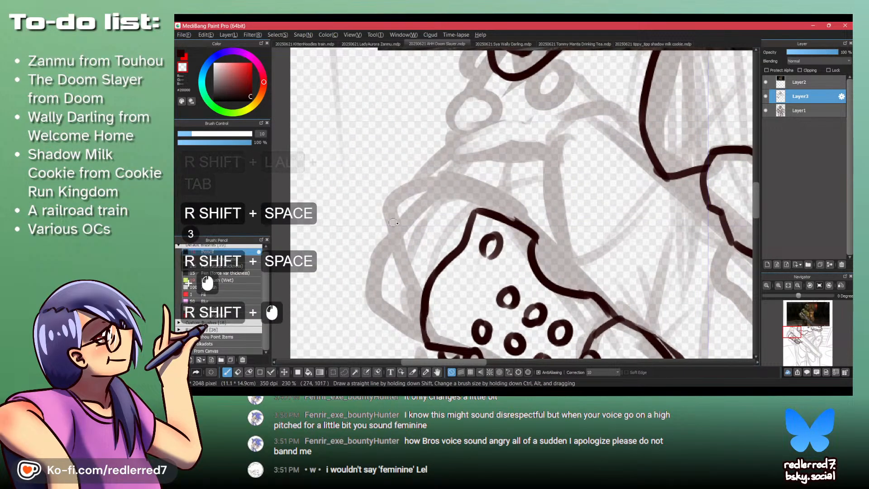
pyautogui.hotkey('shift', 'z')
pyautogui.hotkey('ctrl', 'z')
pyautogui.moveTo(512, 213); pyautogui.dragTo(404, 195)
pyautogui.hotkey('shift', 'alt', 'Tab')
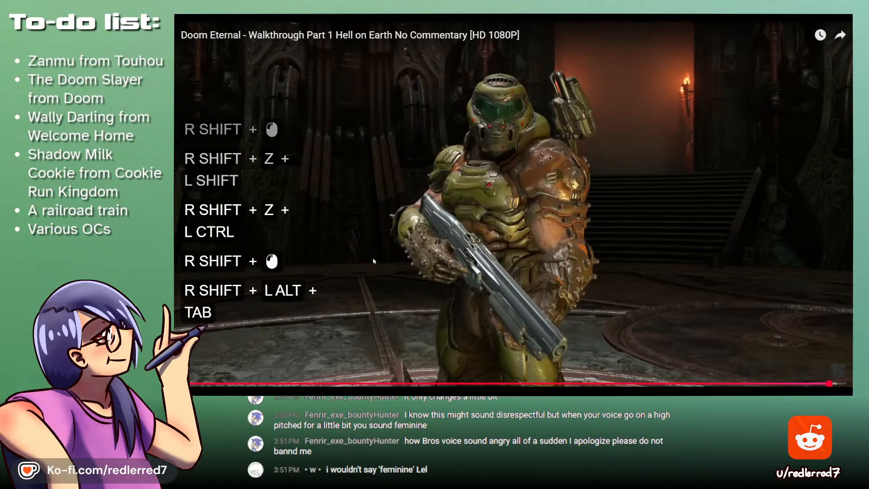
pyautogui.hotkey('shift', 'alt', 'Tab')
pyautogui.hotkey('ctrl', 'shift', 'z')
# - Draw the elbow guard's pointed upper tip beyond the forearm's upper corner, undoing the unsatisfactory curves
pyautogui.keyDown('shift'); pyautogui.click(436, 172); pyautogui.keyUp('shift')
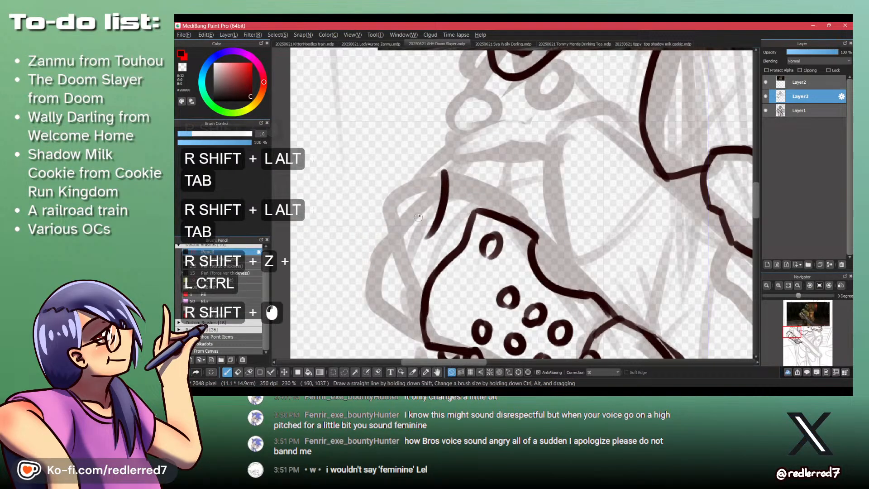
pyautogui.hotkey('ctrl', 'shift', 'z')
pyautogui.keyDown('shift'); pyautogui.click(435, 183); pyautogui.keyUp('shift')
pyautogui.hotkey('ctrl', 'shift', 'z')
pyautogui.moveTo(435, 183); pyautogui.dragTo(417, 238)
pyautogui.hotkey('ctrl', 'z')
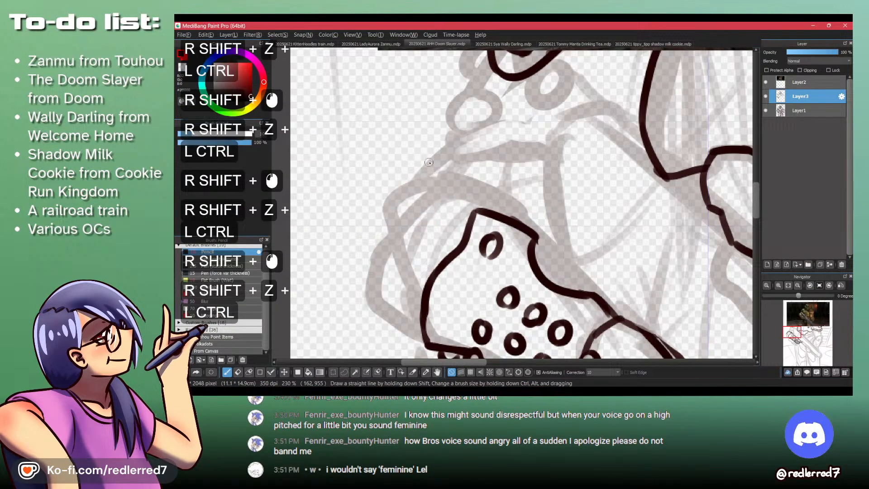
pyautogui.moveTo(431, 162); pyautogui.dragTo(402, 235)
pyautogui.moveTo(411, 176); pyautogui.dragTo(396, 187)
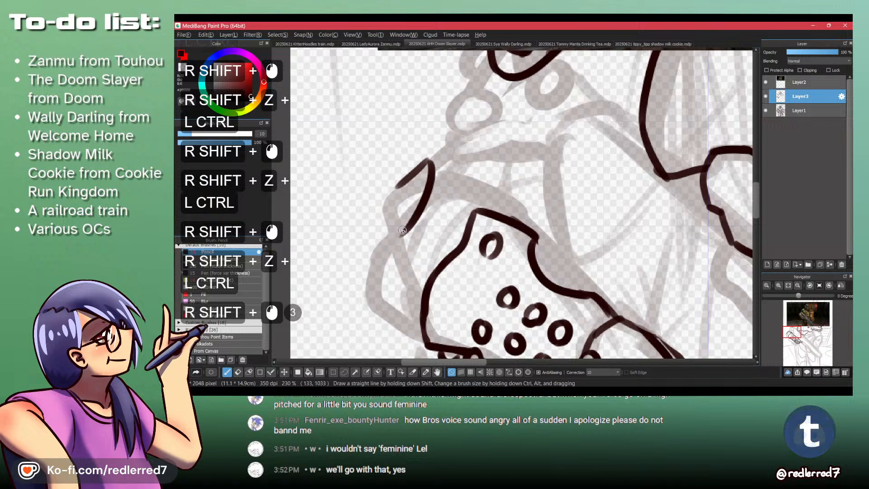
# - Extend the elbow guard's inner and outer outlines downward and close them in a rounded lower end, undoing stray strokes
pyautogui.moveTo(402, 230)
pyautogui.mouseDown()
pyautogui.moveTo(383, 240)
pyautogui.moveTo(386, 191)
pyautogui.mouseUp()
pyautogui.keyDown('shift'); pyautogui.click(387, 256); pyautogui.keyUp('shift')
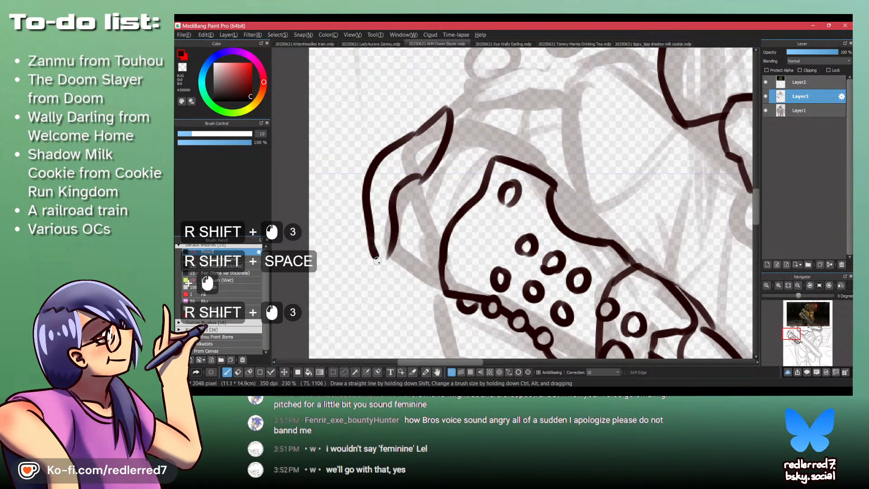
pyautogui.hotkey('ctrl', 'z')
pyautogui.keyDown('shift'); pyautogui.click(401, 279); pyautogui.keyUp('shift')
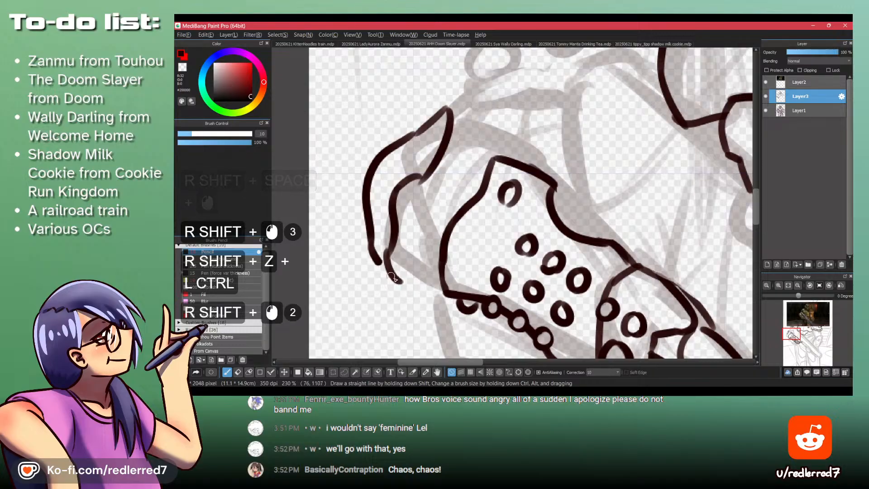
pyautogui.hotkey('ctrl', 'z')
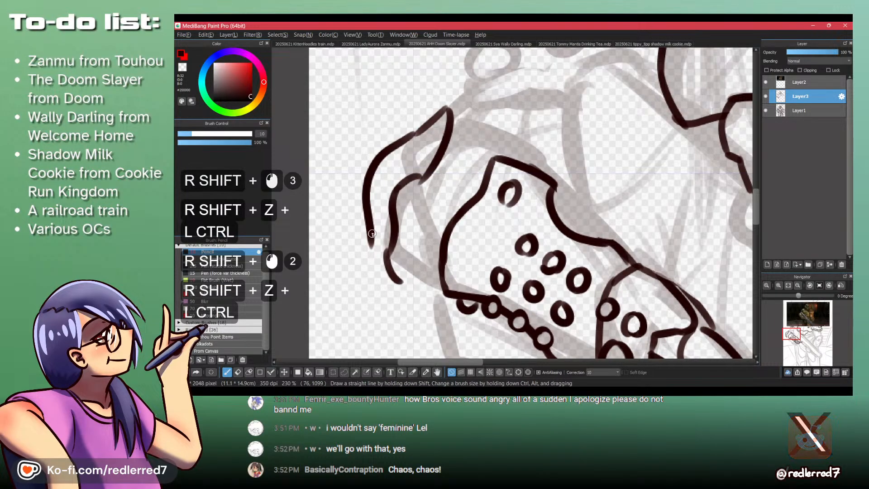
pyautogui.keyDown('shift'); pyautogui.click(398, 284); pyautogui.keyUp('shift')
pyautogui.keyDown('shift'); pyautogui.click(429, 278); pyautogui.keyUp('shift')
pyautogui.hotkey('ctrl', 'z')
pyautogui.keyDown('shift'); pyautogui.click(401, 282); pyautogui.keyUp('shift')
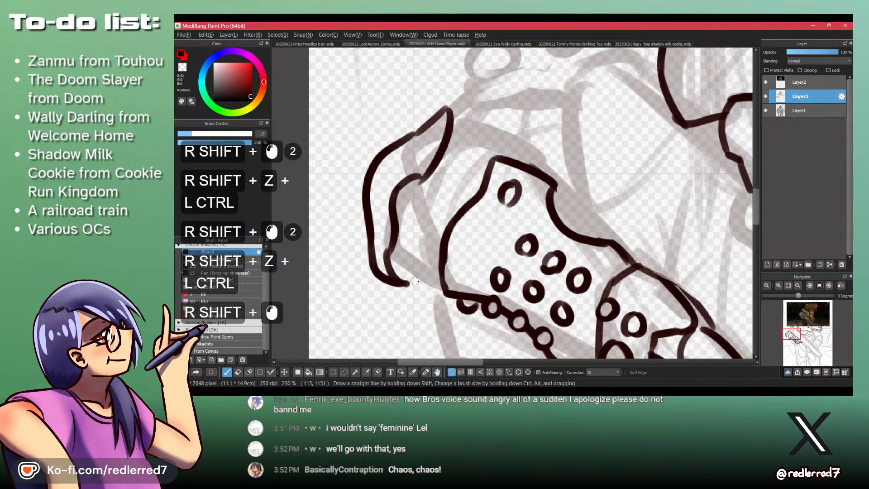
# - Check the reference video and draw curves linking the elbow guard's tip to the forearm and bridging the notch in its upper edge
pyautogui.moveTo(422, 203); pyautogui.dragTo(423, 219)
pyautogui.hotkey('alt', 'Tab')
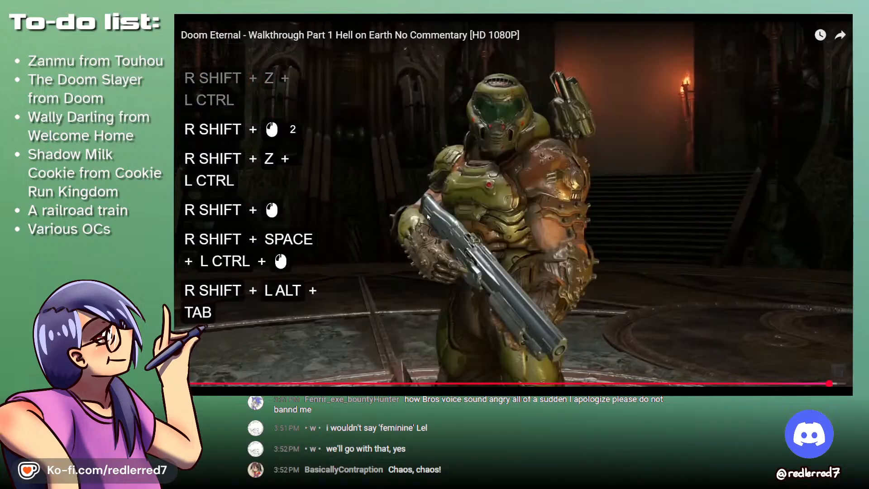
pyautogui.hotkey('alt', 'Tab')
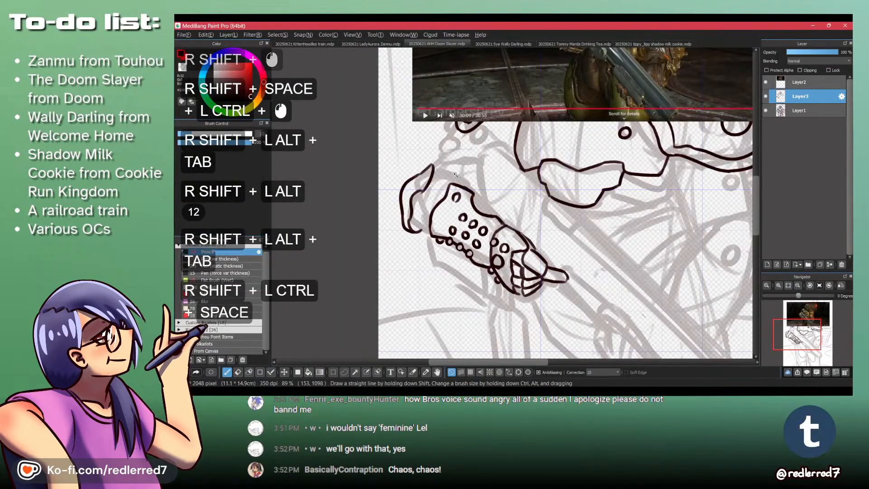
pyautogui.moveTo(429, 197); pyautogui.dragTo(431, 167)
pyautogui.keyDown('shift'); pyautogui.click(510, 211); pyautogui.keyUp('shift')
pyautogui.hotkey('ctrl', 'shift', 'z')
pyautogui.keyDown('shift'); pyautogui.click(511, 211); pyautogui.keyUp('shift')
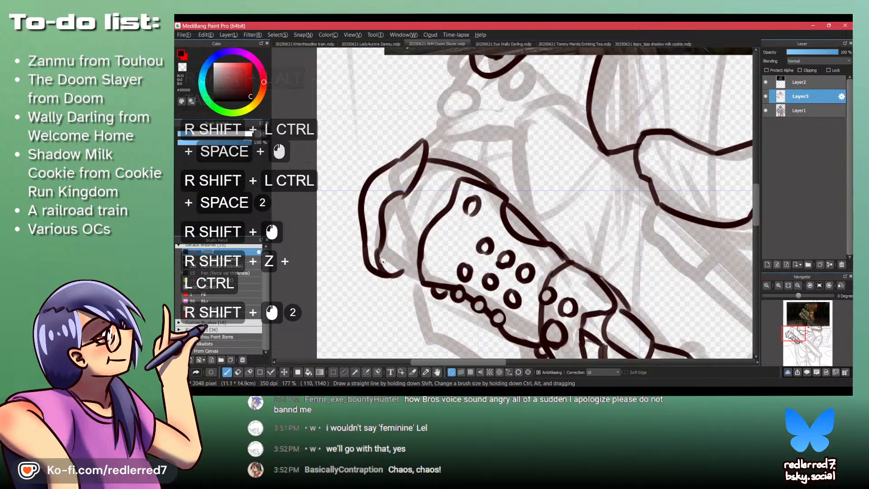
# - Connect the elbow guard's lower end to the forearm's lower corner with a short line, undoing the first attempts
pyautogui.keyDown('shift'); pyautogui.click(400, 270); pyautogui.keyUp('shift')
pyautogui.keyDown('shift'); pyautogui.click(403, 270); pyautogui.keyUp('shift')
pyautogui.hotkey('ctrl', 'shift', 'z')
pyautogui.hotkey('ctrl', 'shift', 'z')
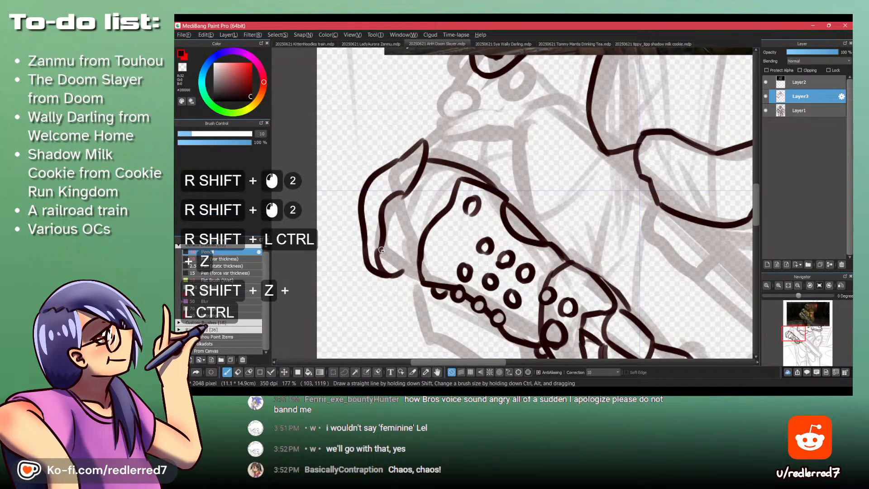
pyautogui.keyDown('shift'); pyautogui.click(406, 271); pyautogui.keyUp('shift')
# - Check the reference video and draw three half-round studs along the elbow guard's outer edge
pyautogui.hotkey('shift', 'alt', 'Tab')
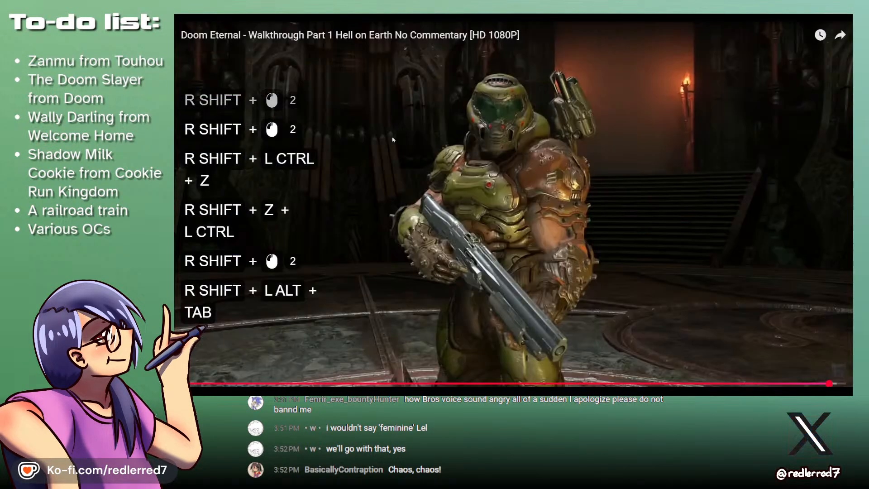
pyautogui.hotkey('alt', 'Tab')
pyautogui.keyDown('ctrl'); pyautogui.click(400, 166); pyautogui.keyUp('ctrl')
pyautogui.moveTo(367, 144)
pyautogui.mouseDown()
pyautogui.moveTo(400, 164)
pyautogui.moveTo(365, 172)
pyautogui.mouseUp()
pyautogui.moveTo(351, 242); pyautogui.dragTo(358, 274)
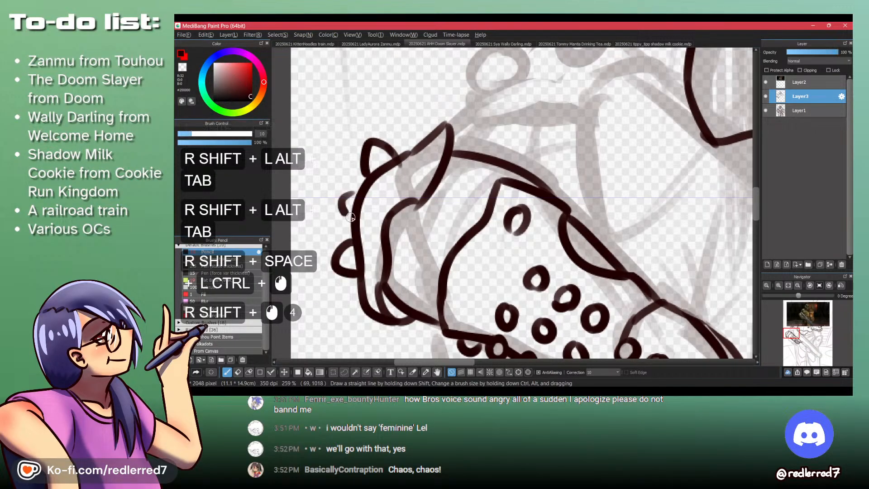
pyautogui.moveTo(350, 217); pyautogui.dragTo(357, 216)
# - Draw the short vertical end of the gun's stock rising from the forearm's upper edge, undoing the unsatisfactory strokes
pyautogui.moveTo(364, 155); pyautogui.dragTo(319, 156)
pyautogui.moveTo(410, 156)
pyautogui.mouseDown()
pyautogui.moveTo(431, 270)
pyautogui.moveTo(409, 169)
pyautogui.mouseUp()
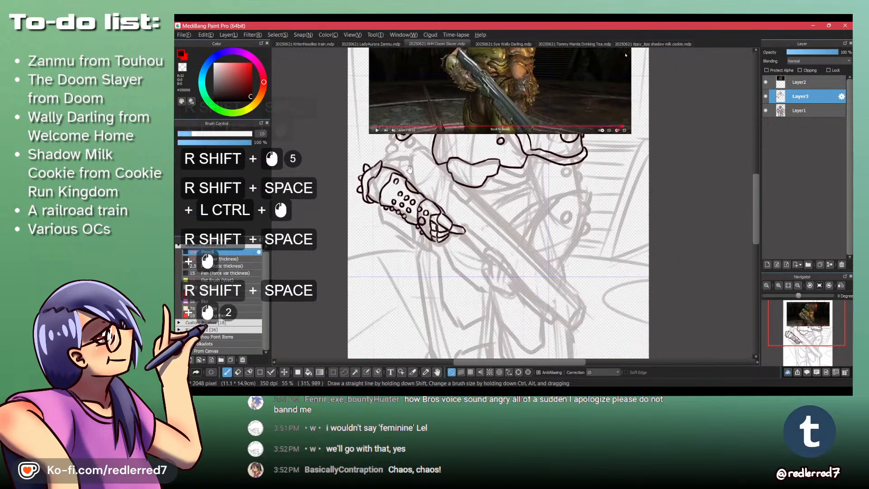
pyautogui.hotkey('shift', 'space')
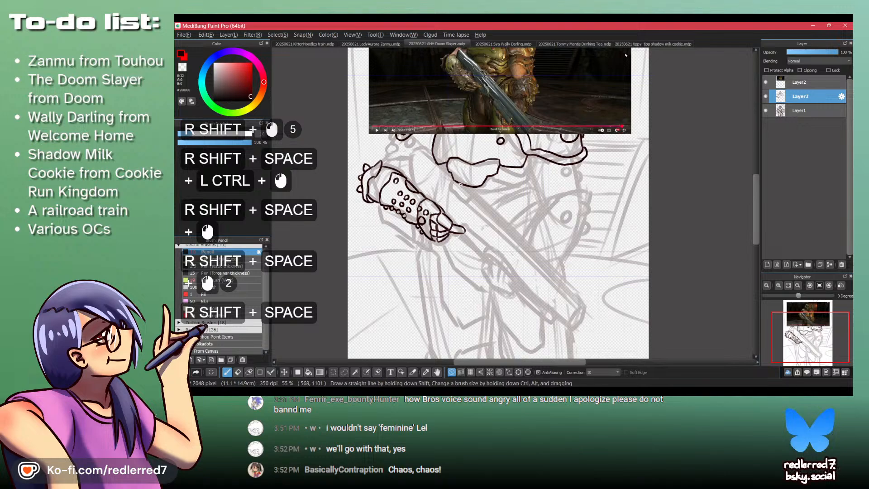
pyautogui.moveTo(424, 148); pyautogui.dragTo(495, 231)
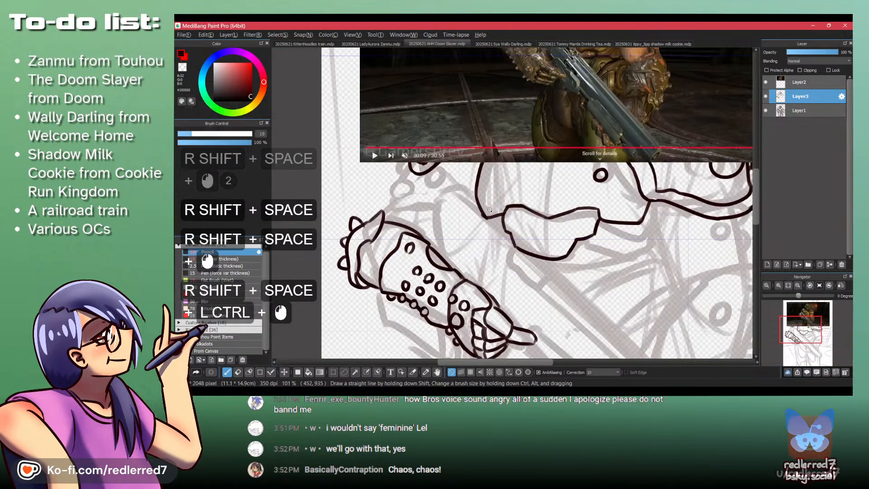
pyautogui.hotkey('shift', 'z')
pyautogui.moveTo(426, 196); pyautogui.dragTo(427, 235)
pyautogui.hotkey('ctrl', 'z')
pyautogui.hotkey('ctrl', 'z')
pyautogui.hotkey('ctrl', 'z')
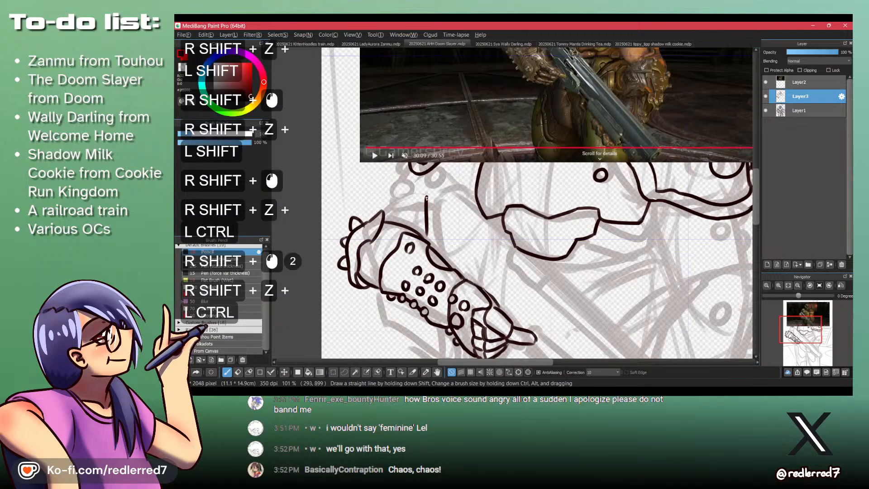
pyautogui.moveTo(424, 199)
pyautogui.mouseDown()
pyautogui.moveTo(453, 188)
pyautogui.moveTo(427, 191)
pyautogui.mouseUp()
pyautogui.hotkey('ctrl', 'z')
pyautogui.hotkey('ctrl', 'z')
pyautogui.hotkey('ctrl', 'z')
pyautogui.hotkey('ctrl', 'z')
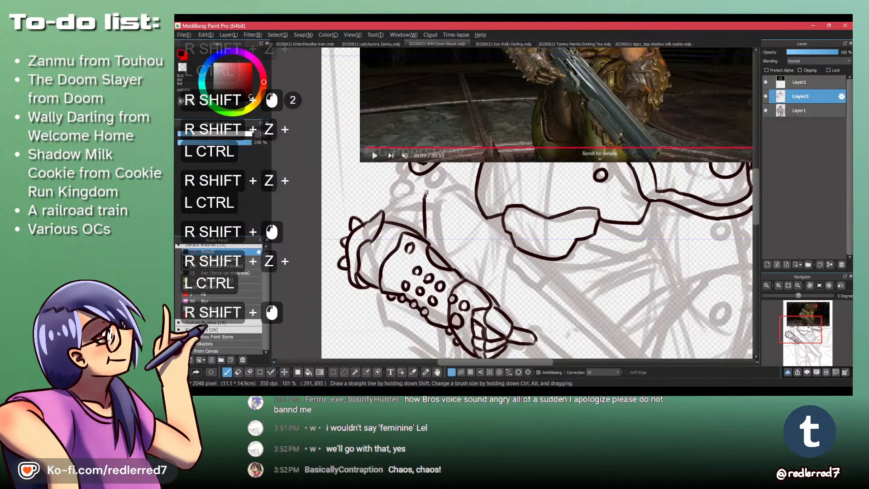
# - Draw the stock's rounded upper corner and a diagonal edge running down to the torso armor, redoing the diagonal's end
pyautogui.keyDown('shift'); pyautogui.click(443, 187); pyautogui.keyUp('shift')
pyautogui.keyDown('shift'); pyautogui.click(446, 187); pyautogui.keyUp('shift')
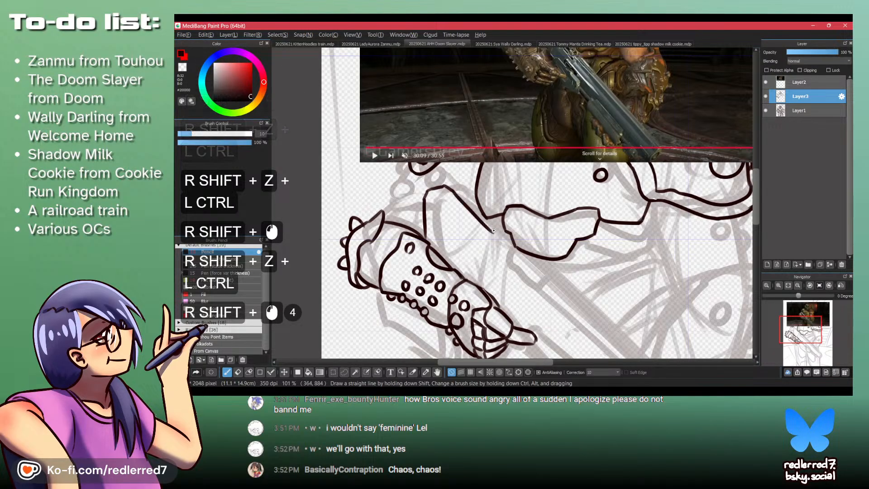
pyautogui.hotkey('ctrl', 'z')
pyautogui.keyDown('shift'); pyautogui.click(480, 216); pyautogui.keyUp('shift')
pyautogui.hotkey('ctrl', 'z')
pyautogui.keyDown('shift'); pyautogui.click(484, 218); pyautogui.keyUp('shift')
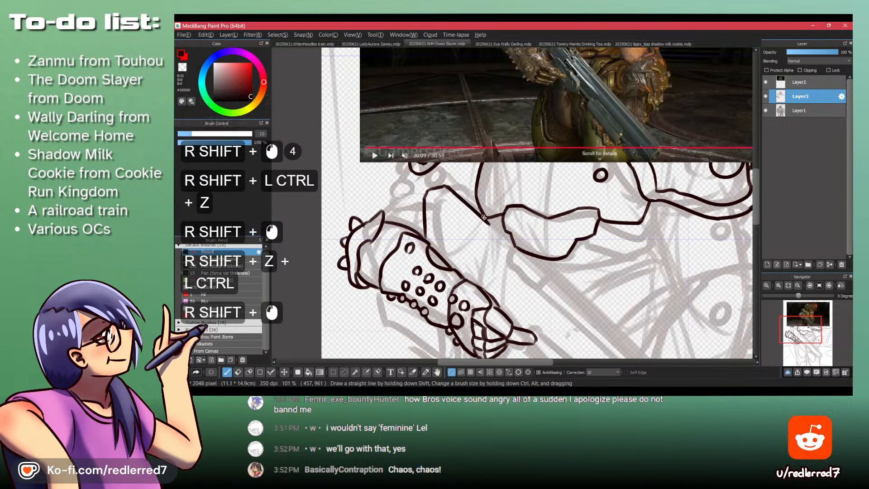
# - Continue the gun's diagonal edge to the underside of the waist armor plate, undoing the excess strokes
pyautogui.moveTo(531, 245); pyautogui.dragTo(549, 258)
pyautogui.hotkey('shift', 'z')
pyautogui.moveTo(517, 232); pyautogui.dragTo(515, 247)
pyautogui.moveTo(515, 246)
pyautogui.mouseDown()
pyautogui.moveTo(503, 233)
pyautogui.moveTo(561, 267)
pyautogui.mouseUp()
pyautogui.keyDown('shift'); pyautogui.click(523, 245); pyautogui.keyUp('shift')
pyautogui.hotkey('shift', 'space')
pyautogui.moveTo(515, 237); pyautogui.dragTo(502, 230)
pyautogui.moveTo(512, 236); pyautogui.dragTo(358, 155)
pyautogui.hotkey('shift', 'space')
pyautogui.hotkey('shift', 'z')
pyautogui.keyDown('shift'); pyautogui.click(356, 154); pyautogui.keyUp('shift')
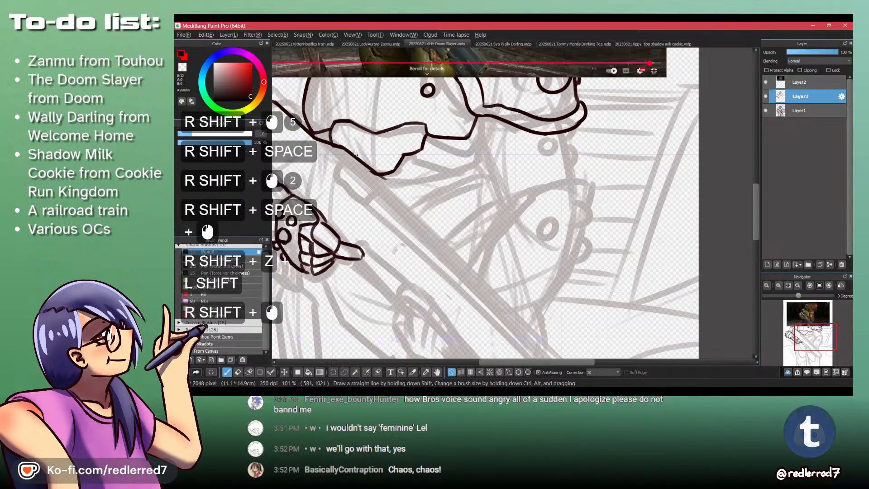
pyautogui.hotkey('ctrl', 'z')
pyautogui.hotkey('ctrl', 'z')
pyautogui.keyDown('shift'); pyautogui.click(356, 155); pyautogui.keyUp('shift')
pyautogui.keyDown('shift'); pyautogui.click(353, 153); pyautogui.keyUp('shift')
pyautogui.hotkey('ctrl', 'z')
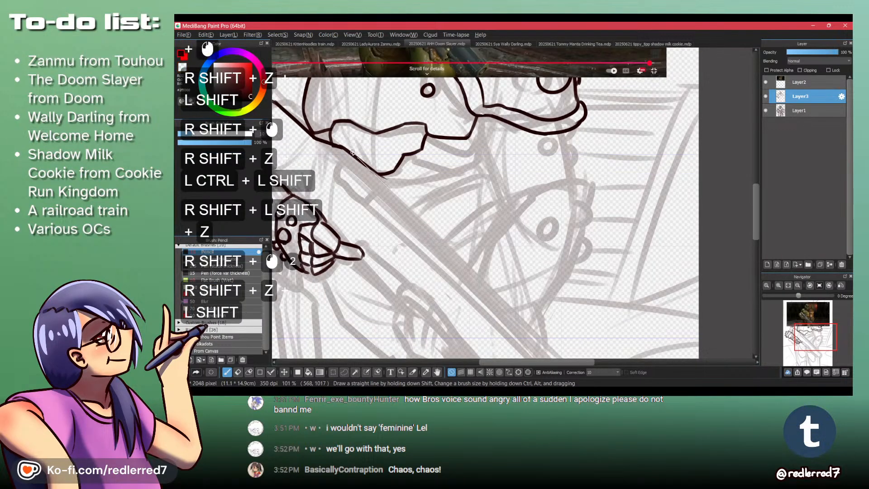
pyautogui.keyDown('shift'); pyautogui.click(348, 148); pyautogui.keyUp('shift')
# - Compare the shotgun's barrel in the reference image and the Doom Eternal video with the sketched gun
pyautogui.press('space')
pyautogui.moveTo(505, 312); pyautogui.dragTo(451, 216)
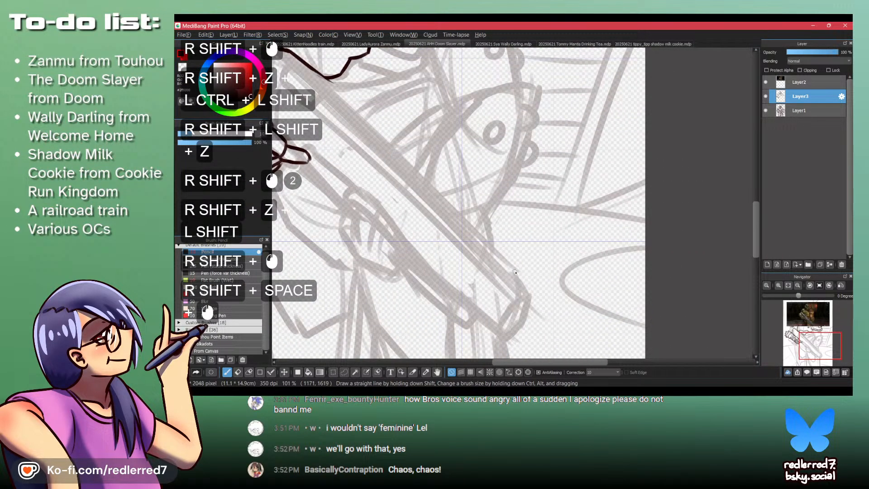
pyautogui.hotkey('alt', 'Tab')
pyautogui.hotkey('alt', 'Tab')
pyautogui.keyDown('ctrl'); pyautogui.click(460, 242); pyautogui.keyUp('ctrl')
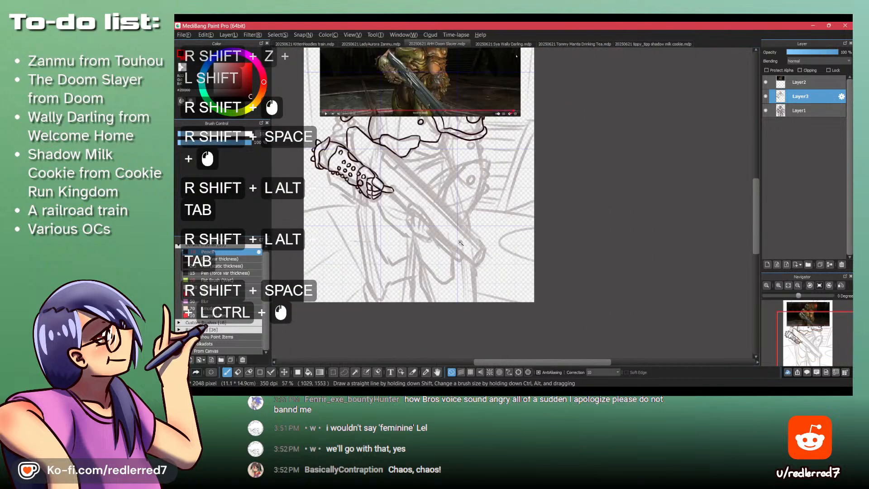
pyautogui.moveTo(460, 242); pyautogui.dragTo(479, 298)
pyautogui.moveTo(455, 161); pyautogui.dragTo(456, 114)
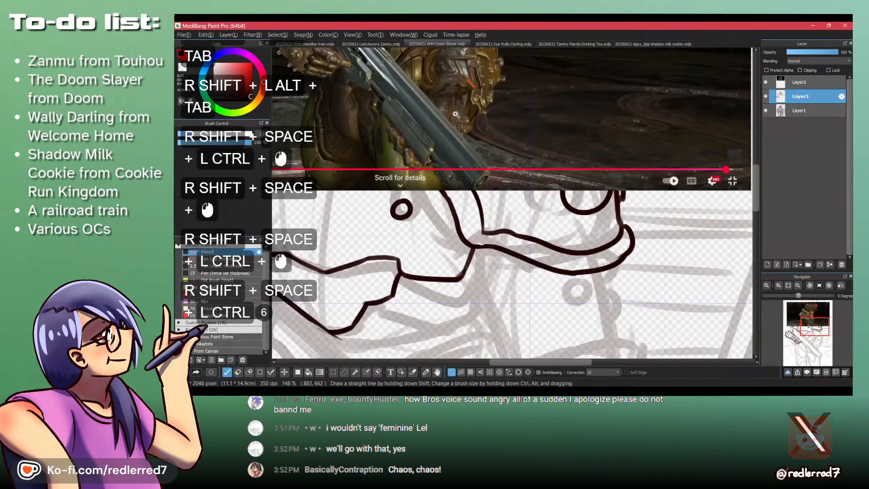
pyautogui.click(466, 187)
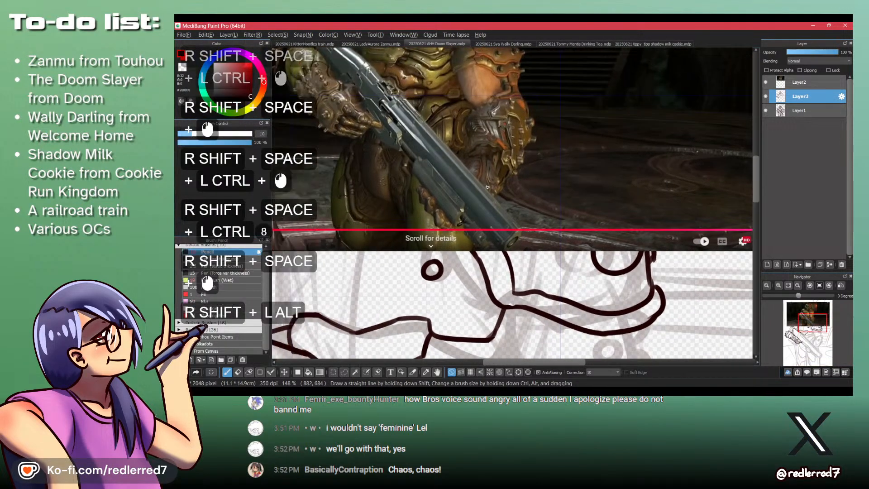
pyautogui.hotkey('alt', 'Tab')
pyautogui.hotkey('alt', 'Tab')
pyautogui.scroll(-4, 471, 266)
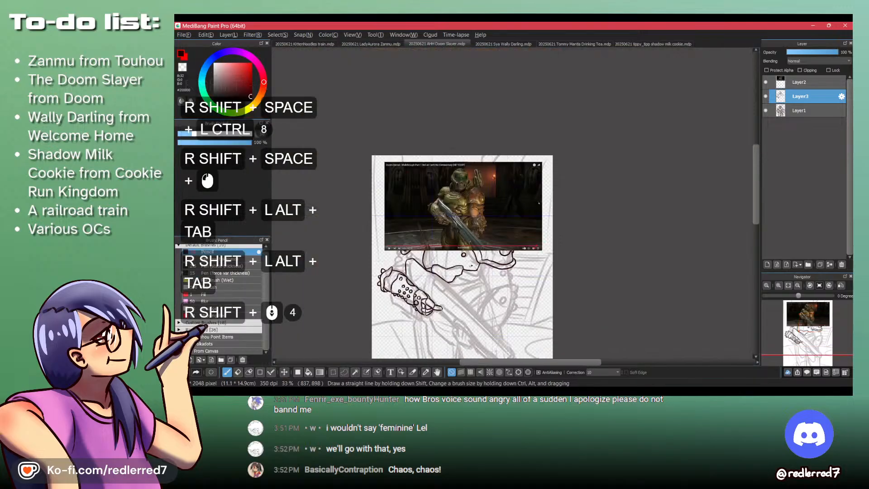
pyautogui.scroll(-1, 484, 325)
pyautogui.scroll(2, 498, 312)
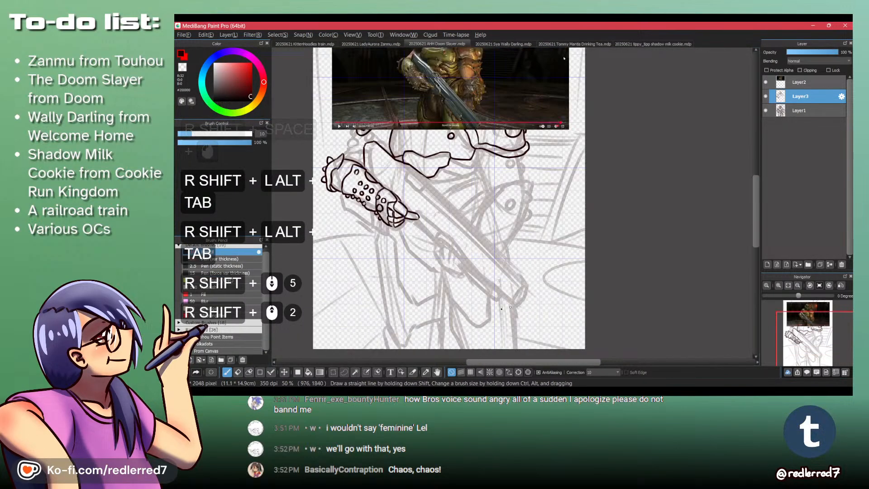
pyautogui.hotkey('alt', 'Tab')
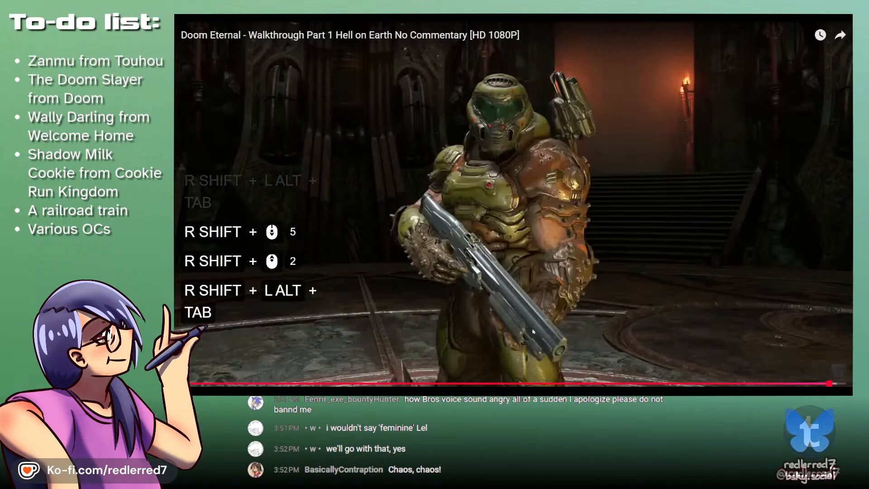
pyautogui.hotkey('alt', 'Tab')
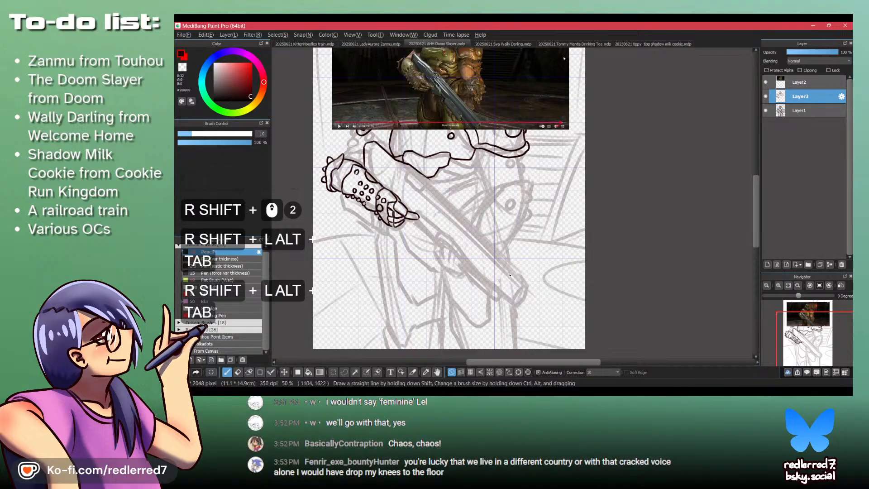
pyautogui.hotkey('alt', 'Tab')
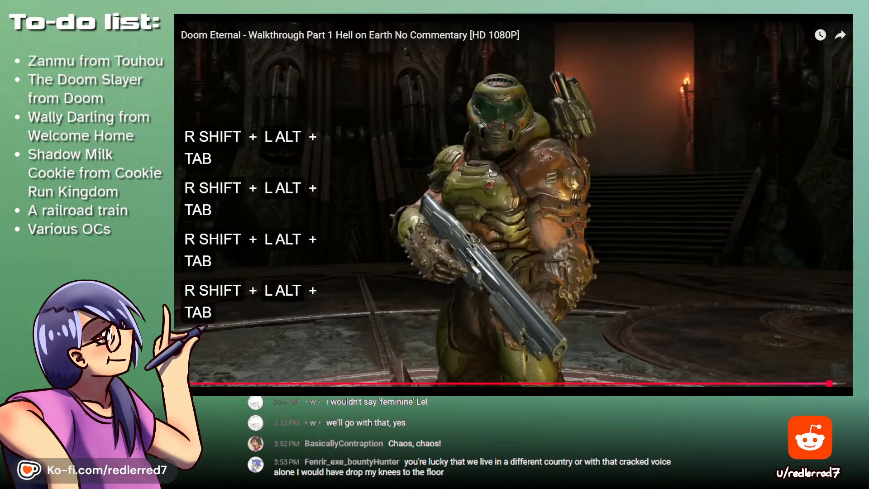
pyautogui.hotkey('alt', 'Tab')
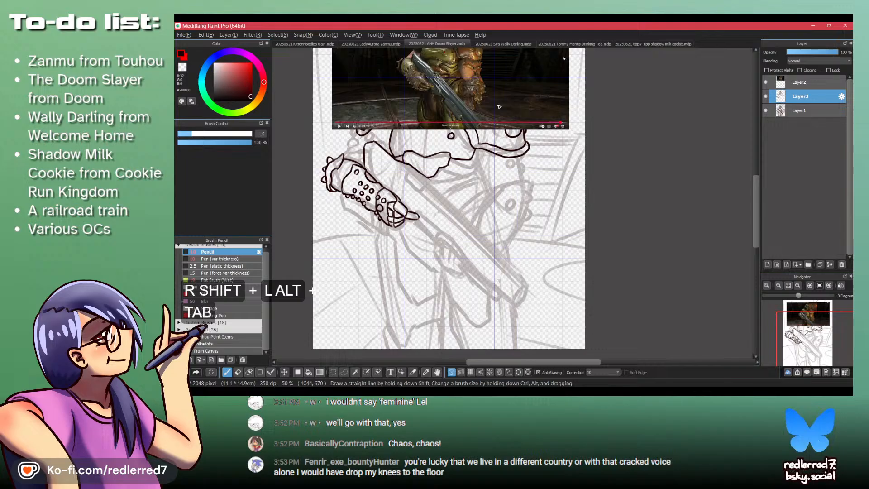
# - Extend the gun's diagonal edge from the armor joint past the lower tip of the waist plate, redoing the stroke until it fits
pyautogui.hotkey('ctrl', 'space')
pyautogui.moveTo(420, 173); pyautogui.dragTo(466, 174)
pyautogui.hotkey('shift', 'z')
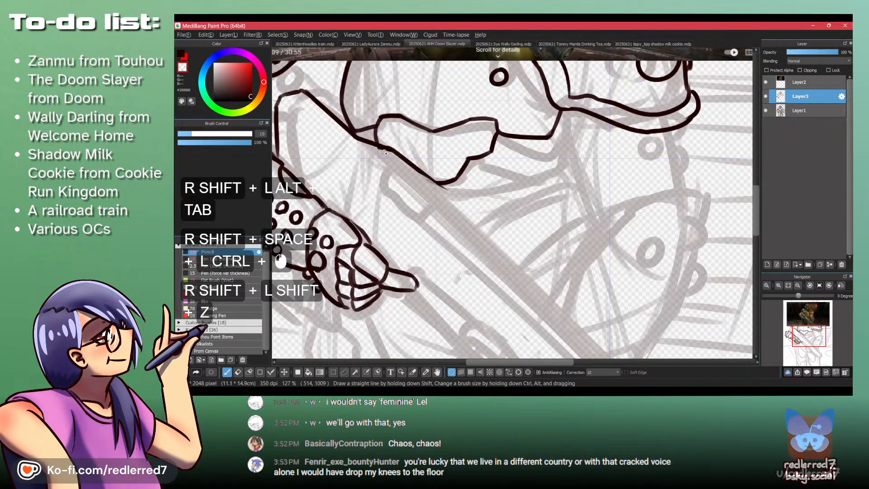
pyautogui.moveTo(348, 136); pyautogui.dragTo(433, 180)
pyautogui.hotkey('shift', 'z')
pyautogui.keyDown('shift'); pyautogui.click(432, 181); pyautogui.keyUp('shift')
pyautogui.hotkey('ctrl', 'z')
pyautogui.moveTo(395, 149); pyautogui.dragTo(434, 180)
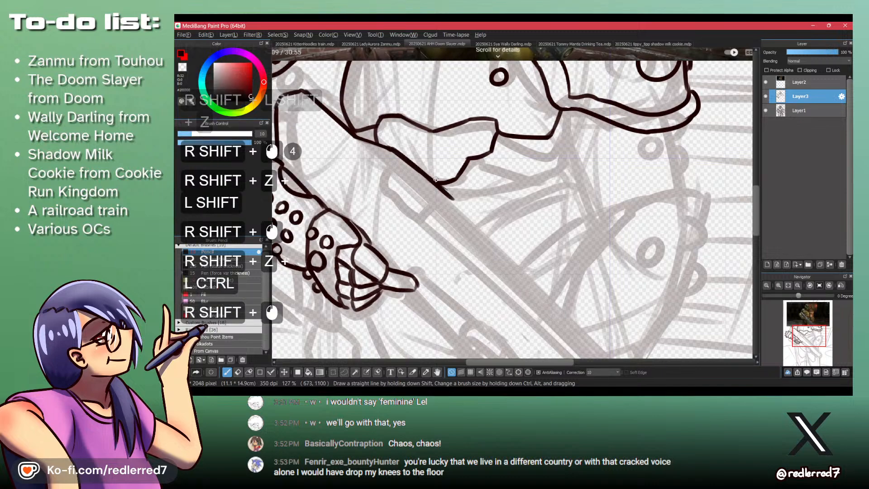
pyautogui.hotkey('ctrl', 'z')
pyautogui.moveTo(396, 151); pyautogui.dragTo(444, 189)
pyautogui.hotkey('shift', 'z')
pyautogui.hotkey('shift', 'z')
# - Draw the barrel's long straight upper edge from the waist plate down to the sketched muzzle
pyautogui.moveTo(478, 240); pyautogui.dragTo(365, 116)
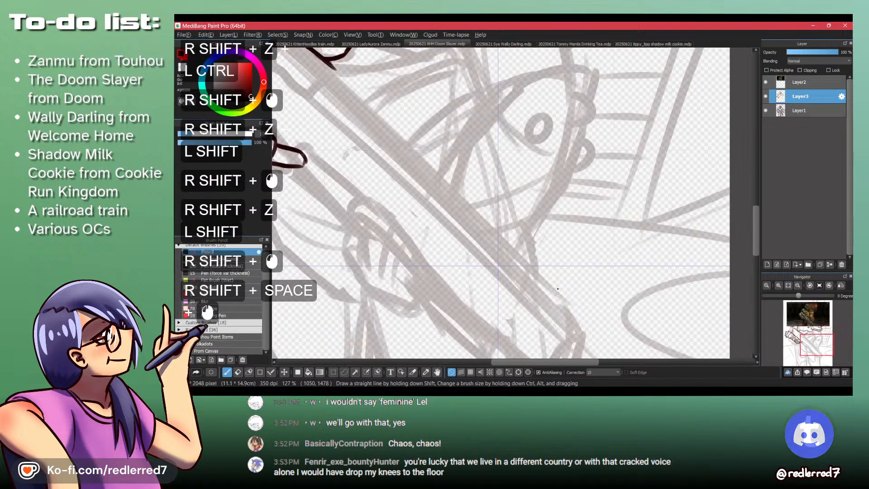
pyautogui.keyDown('shift'); pyautogui.click(580, 321); pyautogui.keyUp('shift')
pyautogui.keyDown('ctrl'); pyautogui.click(448, 196); pyautogui.keyUp('ctrl')
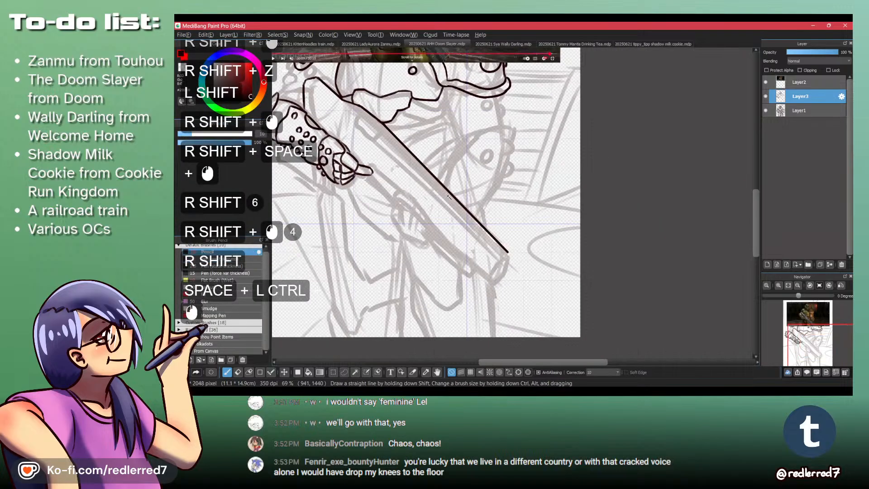
# - Check the shotgun in the Doom Eternal video and draw the outer outline of the small plate between stock and barrel
pyautogui.hotkey('alt', 'Tab')
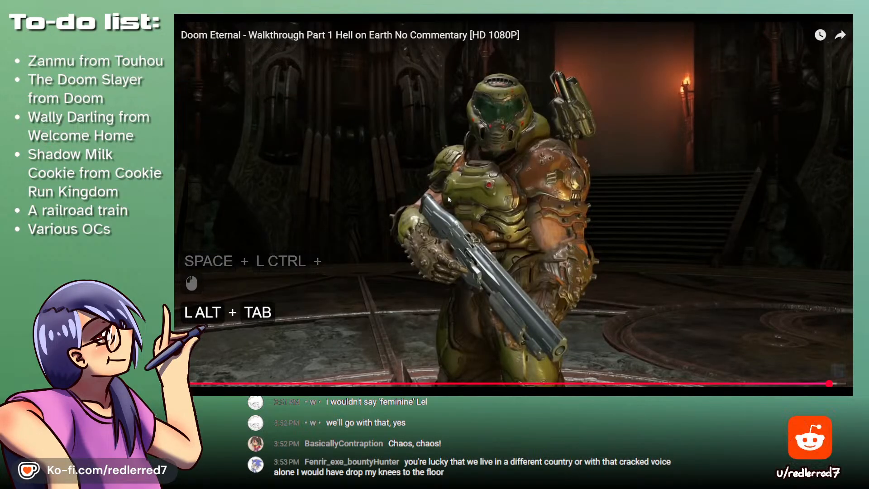
pyautogui.hotkey('alt', 'Tab')
pyautogui.moveTo(390, 132)
pyautogui.mouseDown()
pyautogui.moveTo(427, 210)
pyautogui.moveTo(395, 167)
pyautogui.moveTo(393, 185)
pyautogui.moveTo(418, 154)
pyautogui.moveTo(430, 166)
pyautogui.moveTo(425, 173)
pyautogui.moveTo(433, 165)
pyautogui.moveTo(458, 181)
pyautogui.mouseUp()
pyautogui.press('z')
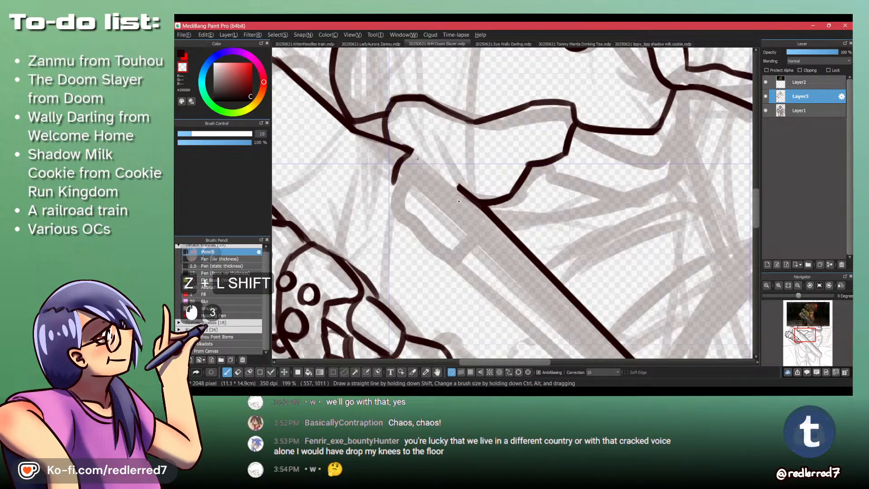
pyautogui.hotkey('shift', 'z')
pyautogui.moveTo(393, 178)
pyautogui.mouseDown()
pyautogui.moveTo(444, 221)
pyautogui.moveTo(399, 187)
pyautogui.moveTo(439, 218)
pyautogui.moveTo(418, 204)
pyautogui.moveTo(465, 195)
pyautogui.mouseUp()
pyautogui.hotkey('ctrl', 'z')
pyautogui.hotkey('ctrl', 'z')
pyautogui.hotkey('ctrl', 'z')
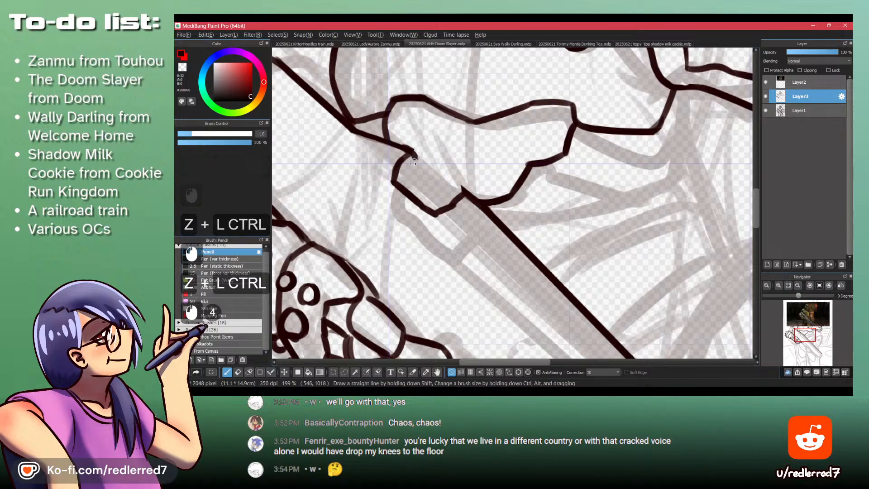
# - Draw an inner outline inside the small plate between the gun's stock and barrel to give it a thick rim
pyautogui.moveTo(405, 168); pyautogui.dragTo(456, 192)
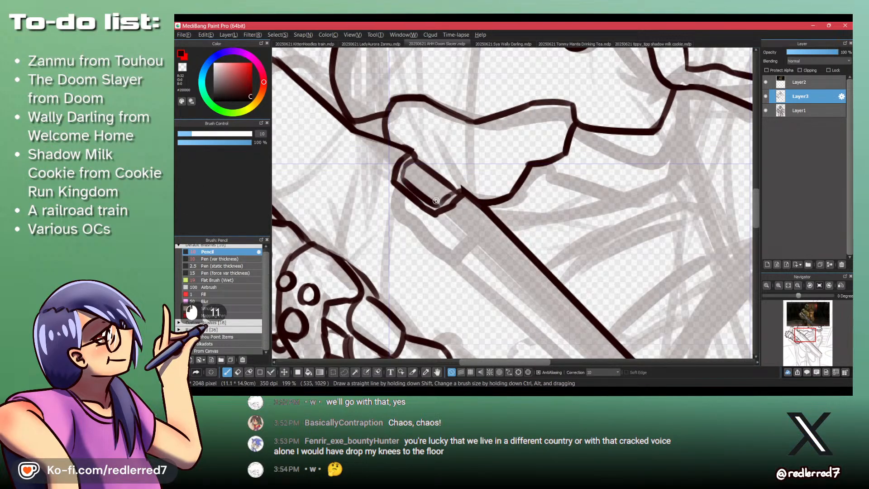
pyautogui.moveTo(448, 198); pyautogui.dragTo(454, 195)
pyautogui.hotkey('ctrl', 'space')
pyautogui.moveTo(452, 197); pyautogui.dragTo(444, 196)
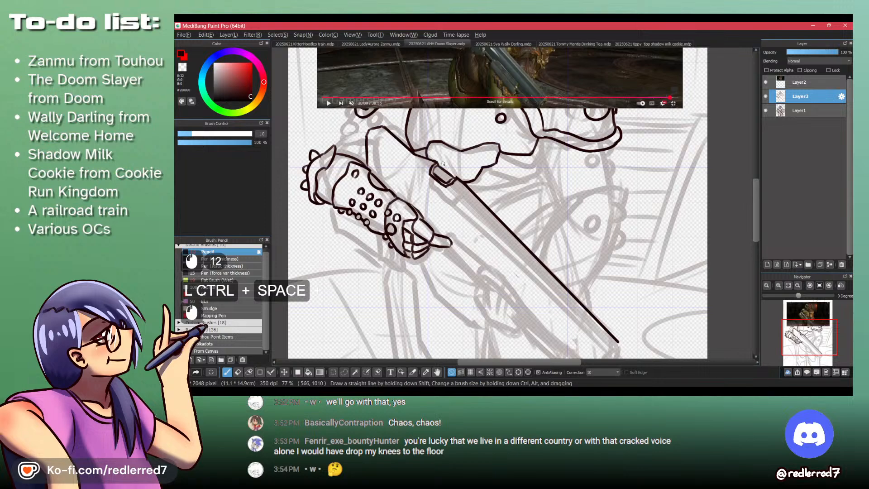
# - Check the Doom Eternal video, erase the barrel edge's upper stub and draw a short curved hook at the small plate's lower end
pyautogui.hotkey('alt', 'Tab')
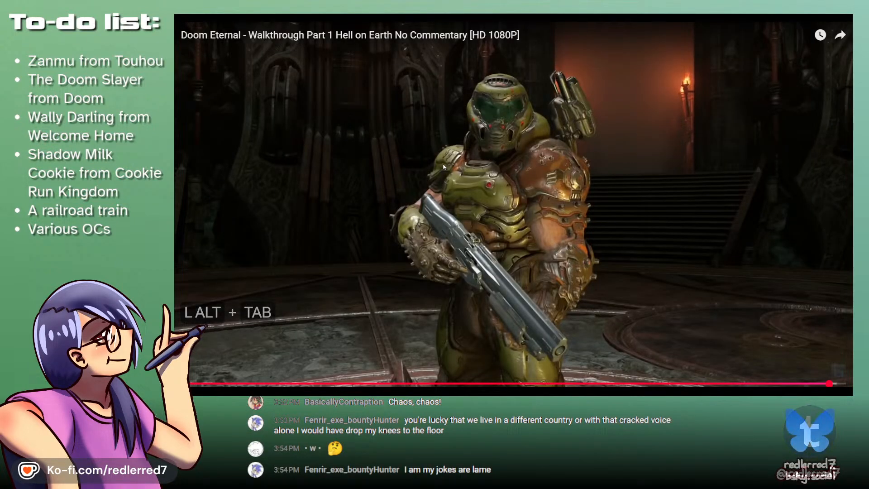
pyautogui.hotkey('alt', 'Tab')
pyautogui.hotkey('alt', 'Tab')
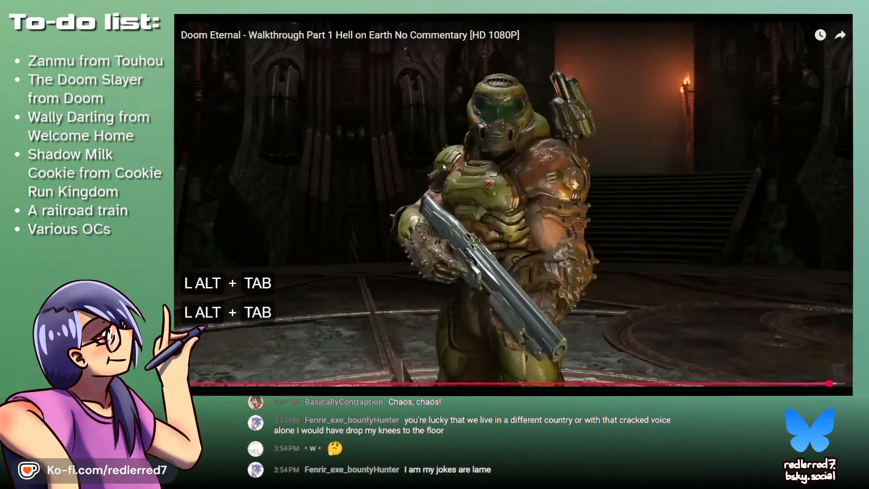
pyautogui.hotkey('alt', 'Tab')
pyautogui.keyDown('ctrl'); pyautogui.click(468, 169); pyautogui.keyUp('ctrl')
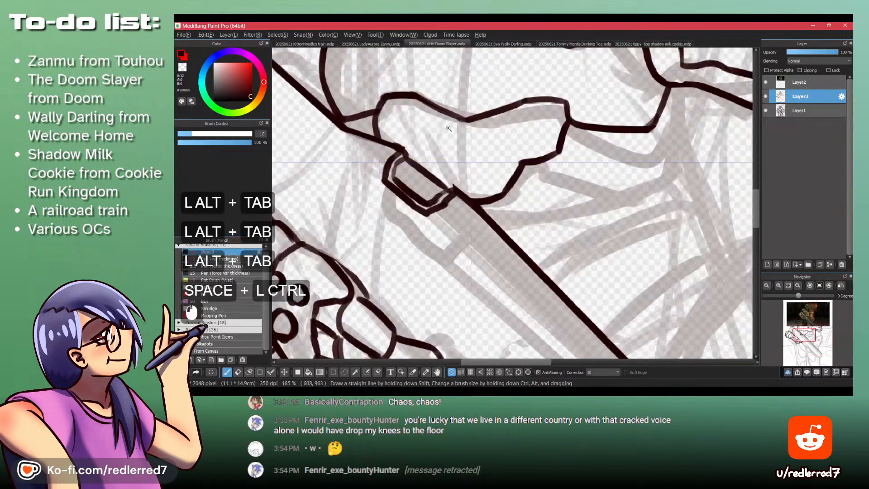
pyautogui.moveTo(449, 194); pyautogui.dragTo(450, 223)
pyautogui.hotkey('ctrl', 'z')
pyautogui.hotkey('shift', 'z')
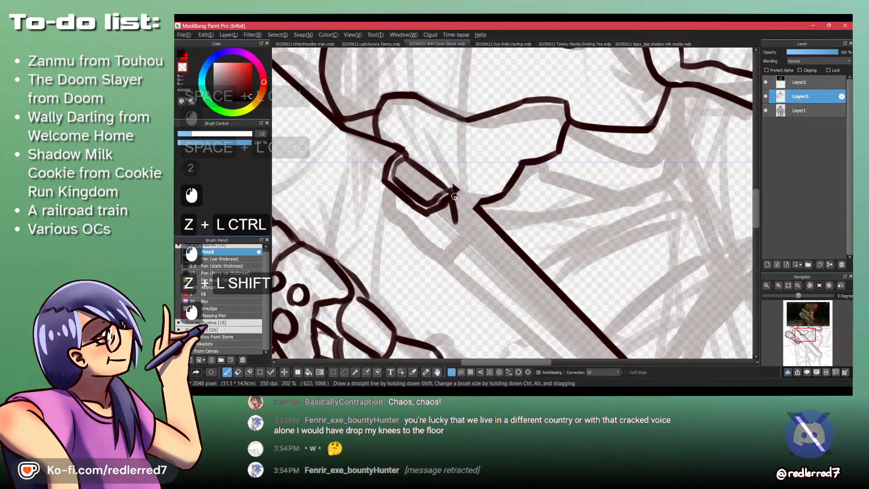
pyautogui.moveTo(468, 194)
pyautogui.mouseDown()
pyautogui.moveTo(445, 201)
pyautogui.moveTo(453, 226)
pyautogui.mouseUp()
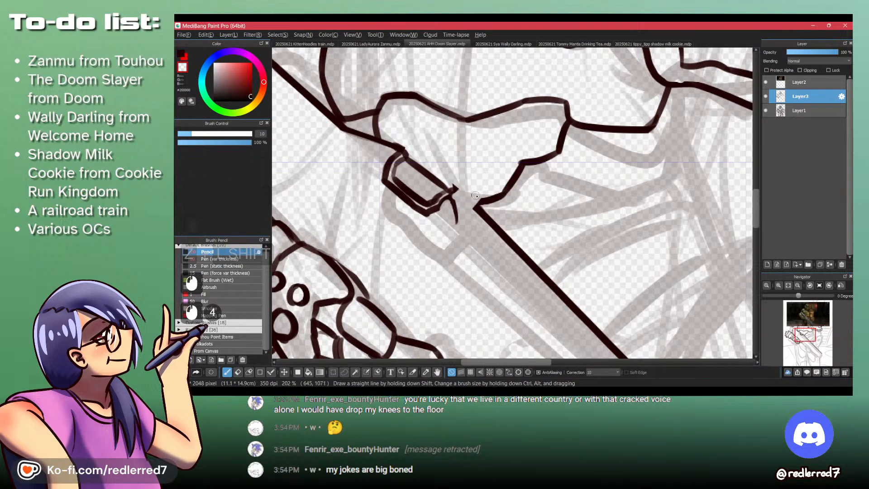
pyautogui.hotkey('shift', 'z')
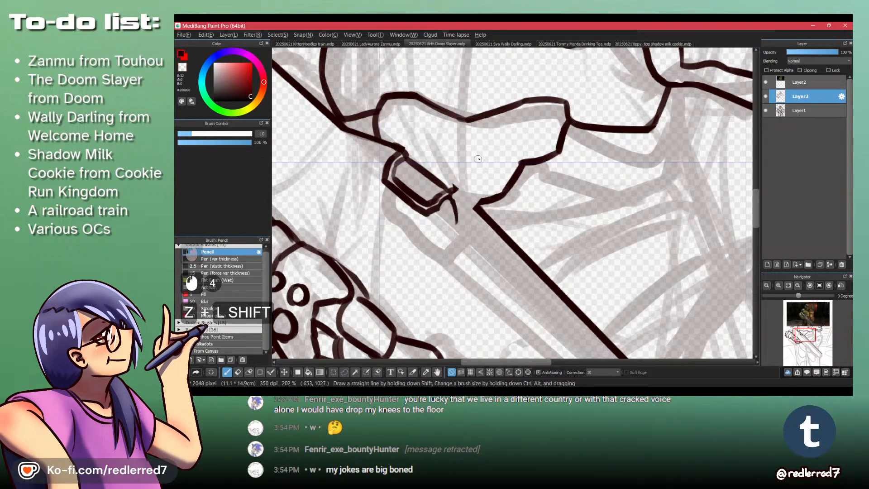
# - Draw the rounded double arch of the gun's hammers joining the small plate to the barrel edge, undoing the unsatisfactory strokes
pyautogui.keyDown('ctrl'); pyautogui.click(477, 159); pyautogui.keyUp('ctrl')
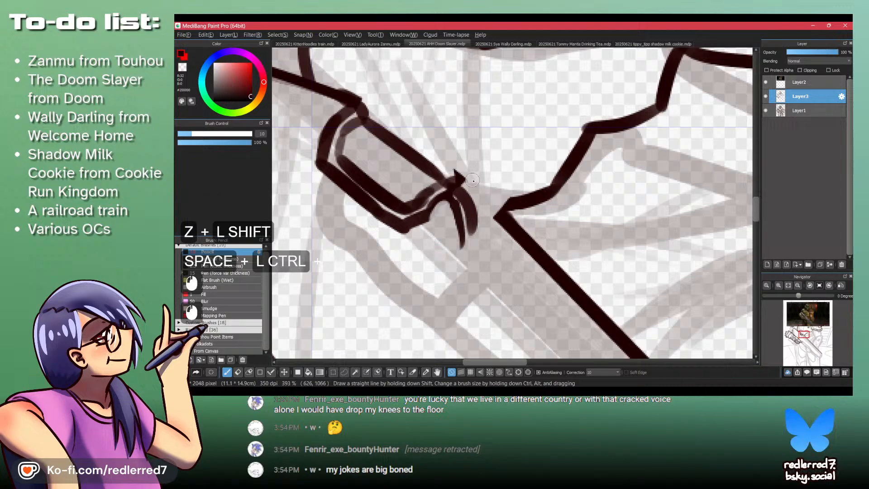
pyautogui.hotkey('ctrl', 'z')
pyautogui.moveTo(487, 175); pyautogui.dragTo(499, 217)
pyautogui.hotkey('ctrl', 'z')
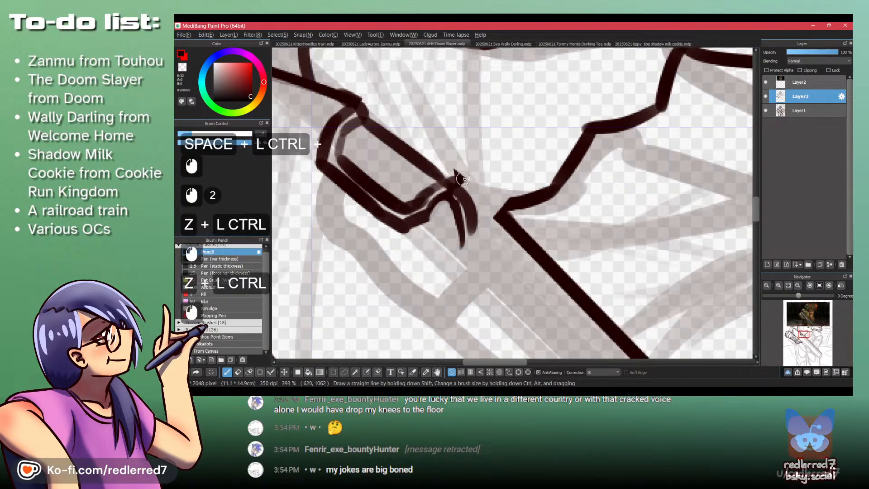
pyautogui.moveTo(459, 181); pyautogui.dragTo(500, 219)
pyautogui.moveTo(490, 166); pyautogui.dragTo(505, 204)
pyautogui.hotkey('shift', 'z')
pyautogui.moveTo(503, 208); pyautogui.dragTo(509, 188)
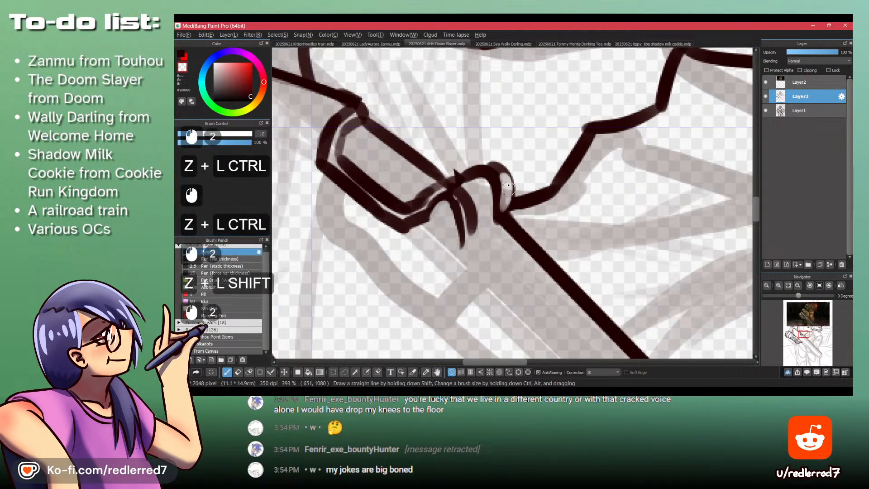
pyautogui.hotkey('shift', 'z')
pyautogui.moveTo(456, 175); pyautogui.dragTo(487, 163)
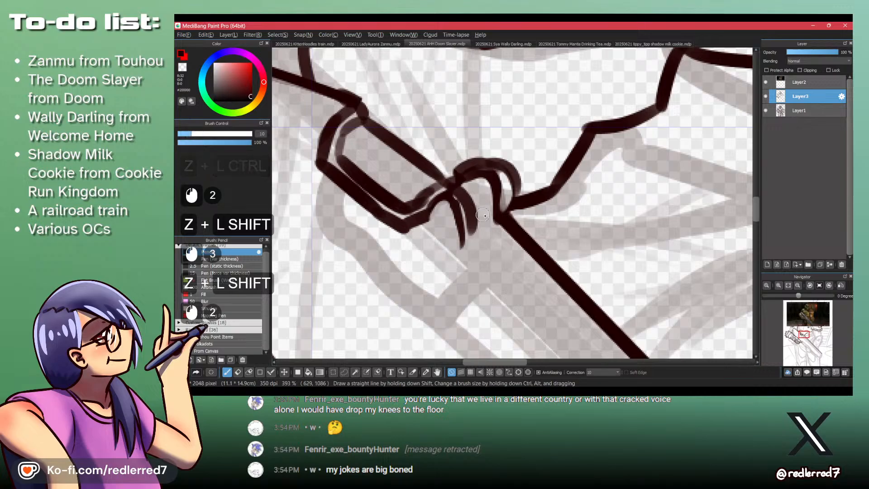
pyautogui.moveTo(431, 222); pyautogui.dragTo(461, 246)
pyautogui.moveTo(436, 183)
pyautogui.mouseDown()
pyautogui.moveTo(480, 267)
pyautogui.moveTo(416, 181)
pyautogui.mouseUp()
# - Draw a second straight line parallel to the barrel's upper edge and close the strip with a short stroke at the muzzle end
pyautogui.keyDown('shift'); pyautogui.click(332, 106); pyautogui.keyUp('shift')
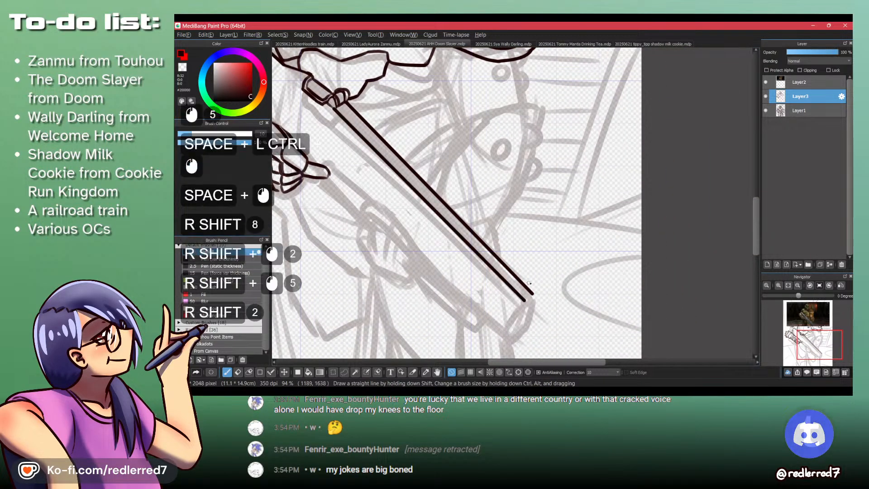
pyautogui.hotkey('ctrl', 'z')
pyautogui.hotkey('ctrl', 'z')
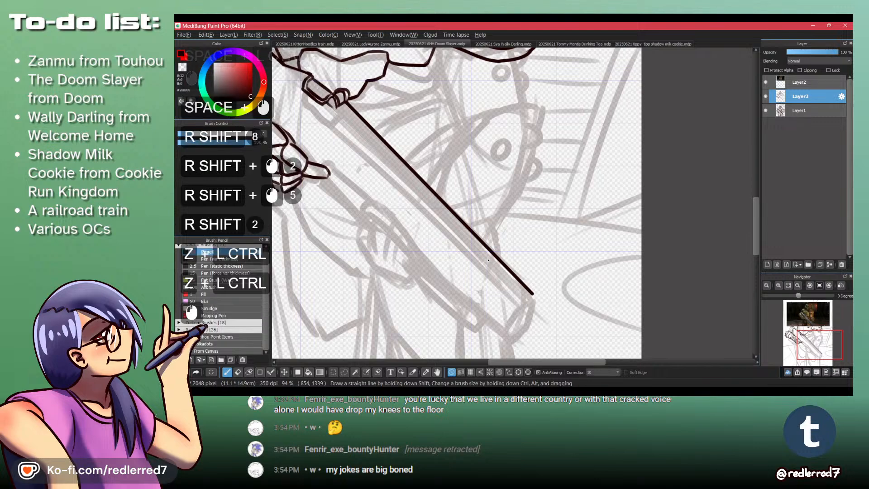
pyautogui.keyDown('shift'); pyautogui.click(525, 301); pyautogui.keyUp('shift')
pyautogui.keyDown('shift'); pyautogui.click(525, 301); pyautogui.keyUp('shift')
pyautogui.moveTo(533, 294); pyautogui.dragTo(527, 301)
pyautogui.hotkey('ctrl', 'z')
pyautogui.hotkey('shift', 'z')
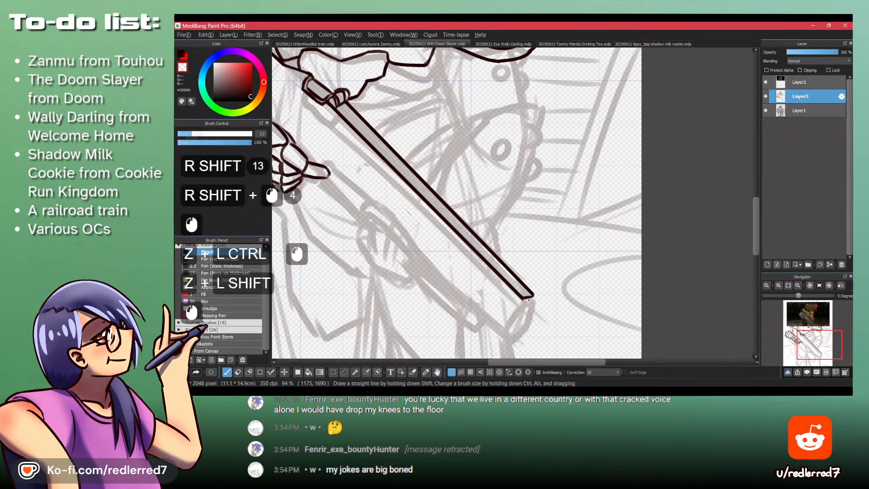
pyautogui.hotkey('shift', 'z')
pyautogui.click(526, 294)
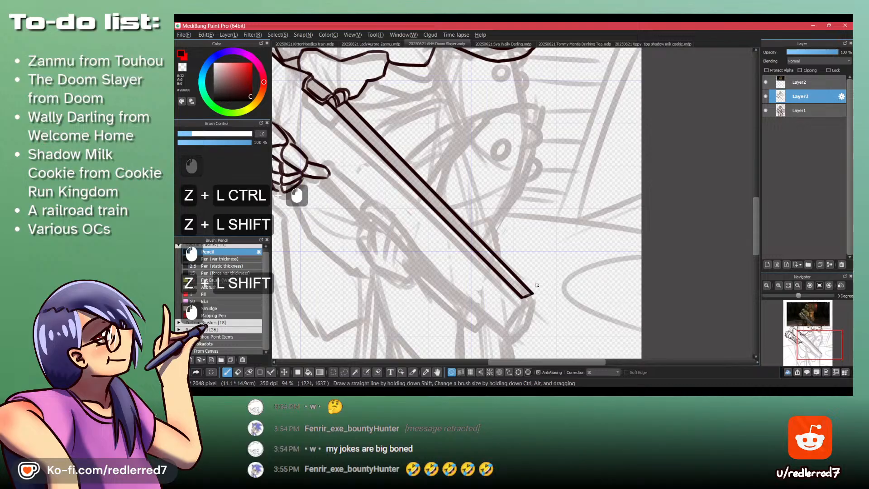
# - Compare with the shotgun in the Doom Eternal video and draw the sides of the muzzle face below the barrel strip's end
pyautogui.moveTo(385, 173); pyautogui.dragTo(408, 198)
pyautogui.hotkey('alt', 'Tab')
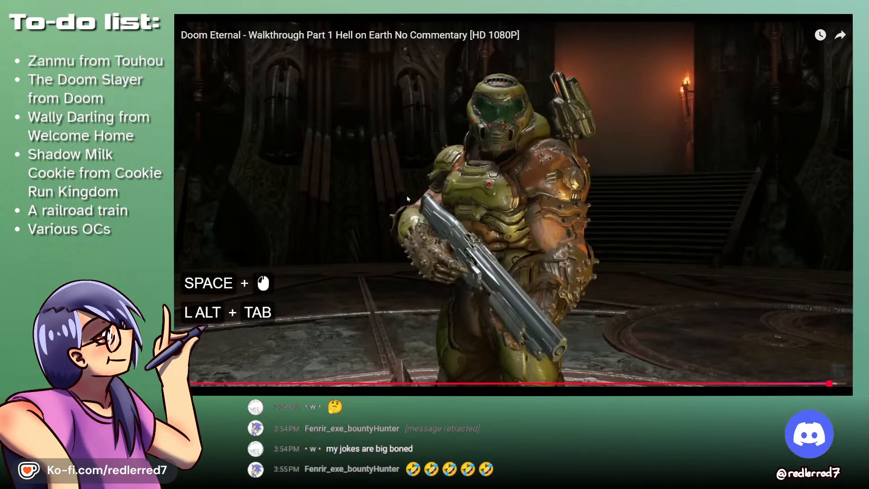
pyautogui.hotkey('alt', 'Tab')
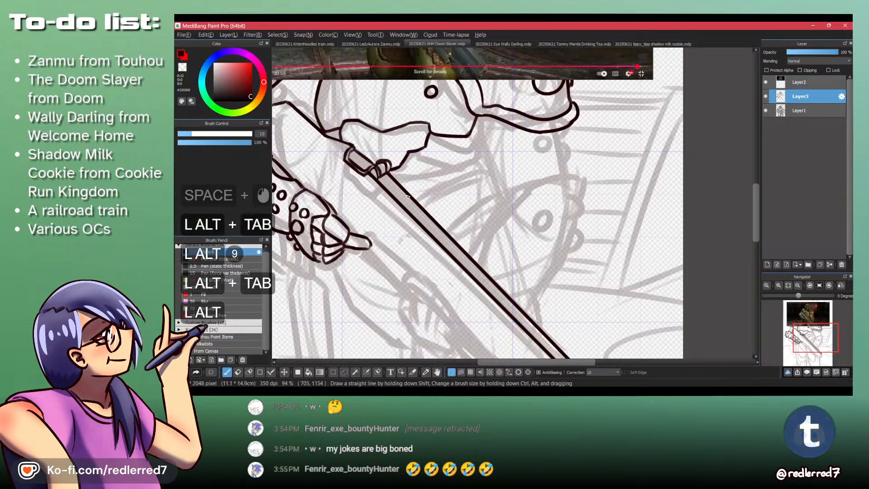
pyautogui.hotkey('alt', 'Tab')
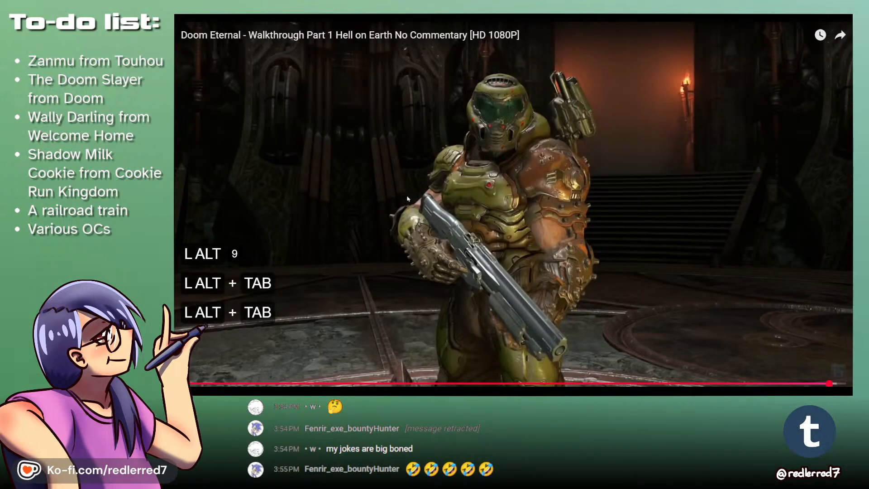
pyautogui.hotkey('alt', 'Tab')
pyautogui.moveTo(407, 199)
pyautogui.mouseDown()
pyautogui.moveTo(524, 238)
pyautogui.moveTo(509, 234)
pyautogui.moveTo(529, 232)
pyautogui.moveTo(501, 292)
pyautogui.moveTo(495, 262)
pyautogui.mouseUp()
pyautogui.keyDown('ctrl'); pyautogui.click(524, 238); pyautogui.keyUp('ctrl')
pyautogui.hotkey('ctrl', 'z')
pyautogui.hotkey('ctrl', 'z')
pyautogui.moveTo(533, 232)
pyautogui.mouseDown()
pyautogui.moveTo(534, 247)
pyautogui.moveTo(504, 290)
pyautogui.mouseUp()
pyautogui.moveTo(504, 291); pyautogui.dragTo(496, 259)
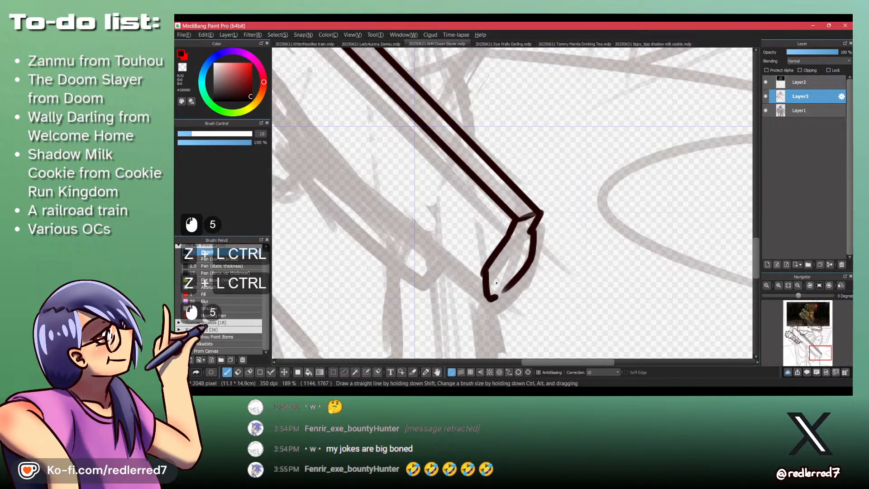
# - Check the muzzle in the Doom Eternal video and reshape the lower end of the muzzle face into a pointed tip
pyautogui.hotkey('alt', 'Tab')
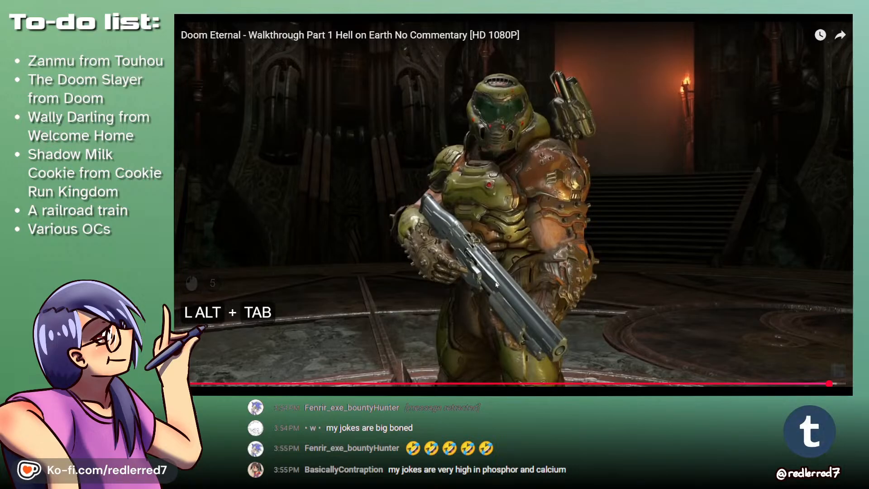
pyautogui.hotkey('alt', 'Tab')
pyautogui.hotkey('shift', 'z')
pyautogui.moveTo(490, 283)
pyautogui.mouseDown()
pyautogui.moveTo(496, 297)
pyautogui.moveTo(512, 274)
pyautogui.moveTo(489, 283)
pyautogui.moveTo(491, 300)
pyautogui.moveTo(485, 294)
pyautogui.mouseUp()
pyautogui.hotkey('shift', 'z')
pyautogui.moveTo(485, 293)
pyautogui.mouseDown()
pyautogui.moveTo(478, 311)
pyautogui.moveTo(500, 300)
pyautogui.mouseUp()
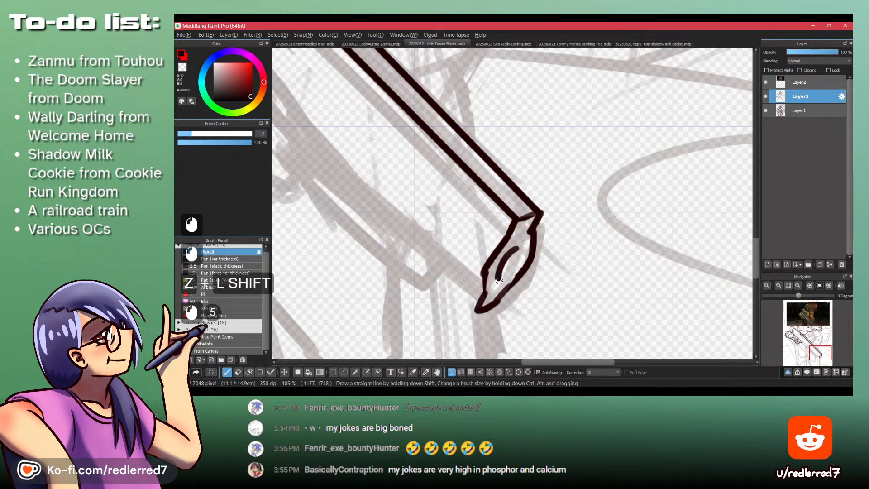
# - Undo the rough bore stroke and draw the oval bore opening inside the gun's muzzle face
pyautogui.hotkey('ctrl', 'z')
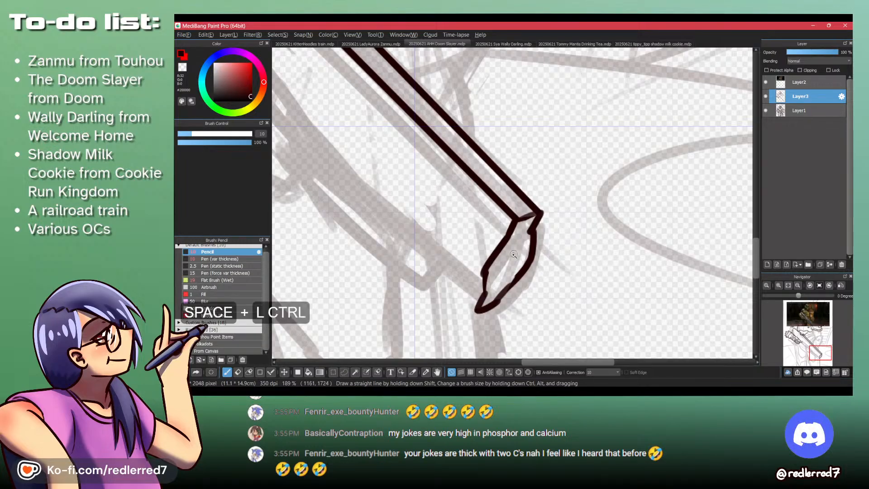
pyautogui.moveTo(497, 256); pyautogui.dragTo(484, 313)
pyautogui.hotkey('shift', 'z')
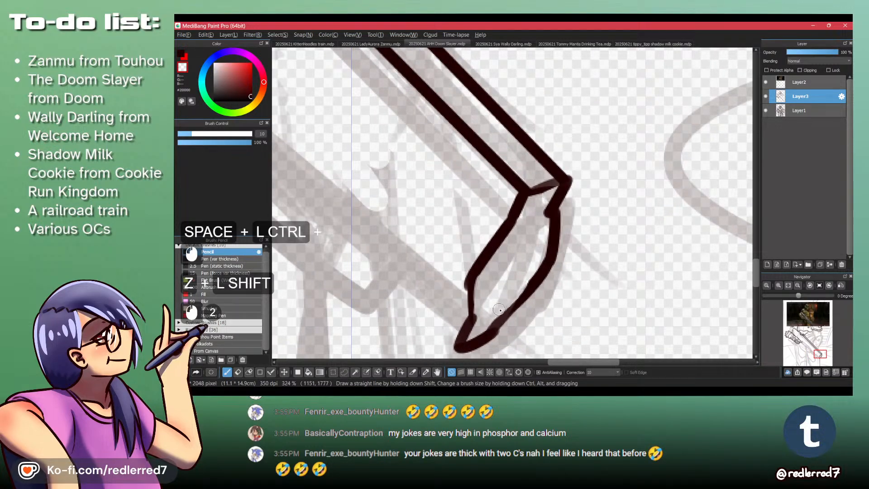
pyautogui.hotkey('shift', 'z')
pyautogui.moveTo(491, 290)
pyautogui.mouseDown()
pyautogui.moveTo(529, 241)
pyautogui.moveTo(491, 292)
pyautogui.moveTo(529, 242)
pyautogui.moveTo(488, 181)
pyautogui.mouseUp()
pyautogui.hotkey('ctrl', 'z')
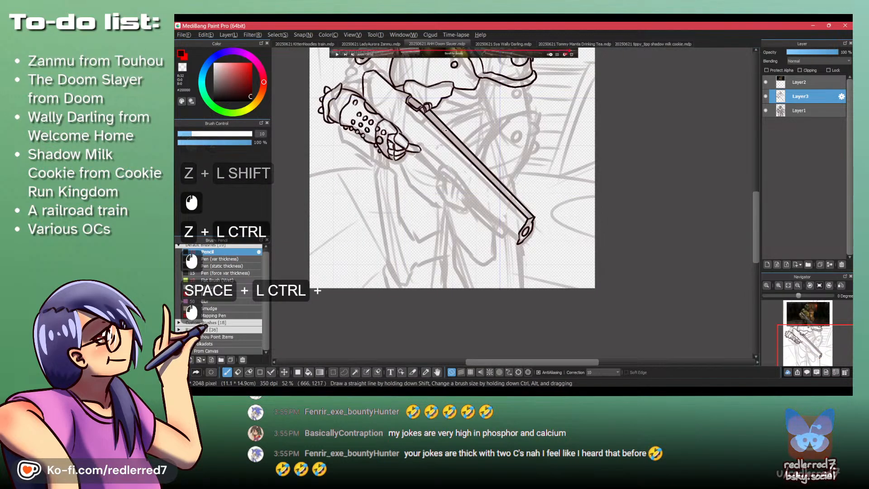
# - Draw a short diagonal underside edge running up from the muzzle's pointed tip, checking it against the Doom Eternal video
pyautogui.hotkey('alt', 'Tab')
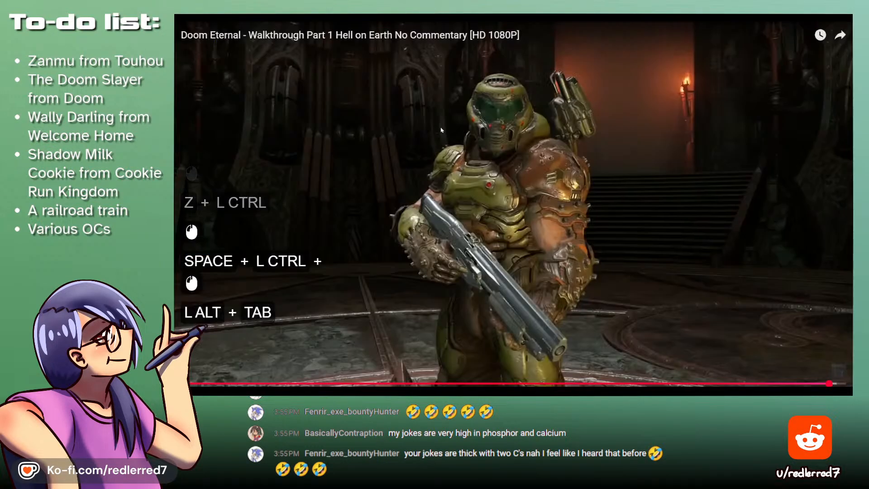
pyautogui.hotkey('alt', 'Tab')
pyautogui.moveTo(528, 268); pyautogui.dragTo(557, 253)
pyautogui.hotkey('shift', 'z')
pyautogui.moveTo(492, 163)
pyautogui.mouseDown()
pyautogui.moveTo(508, 173)
pyautogui.moveTo(520, 159)
pyautogui.moveTo(557, 219)
pyautogui.mouseUp()
pyautogui.hotkey('shift', 'z')
pyautogui.moveTo(497, 197)
pyautogui.mouseDown()
pyautogui.moveTo(539, 239)
pyautogui.moveTo(566, 232)
pyautogui.mouseUp()
pyautogui.hotkey('ctrl', 'z')
pyautogui.hotkey('ctrl', 'z')
pyautogui.hotkey('shift', 'z')
pyautogui.hotkey('shift', 'z')
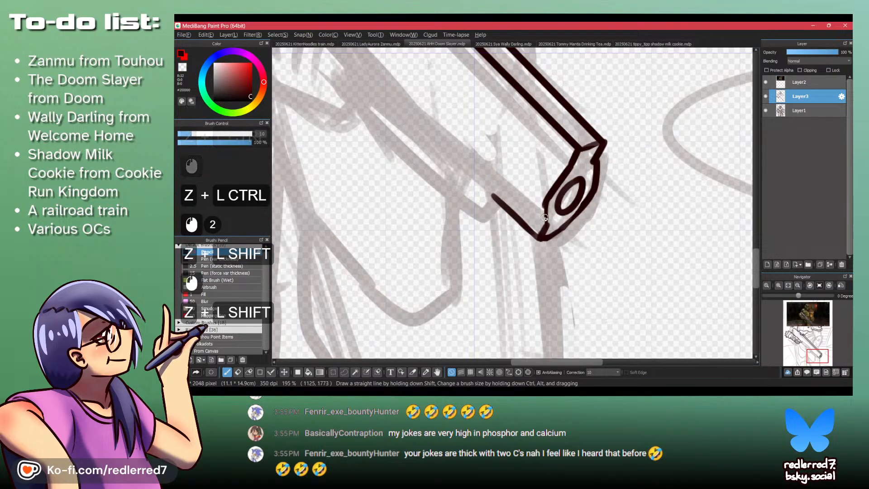
pyautogui.hotkey('alt', 'Tab')
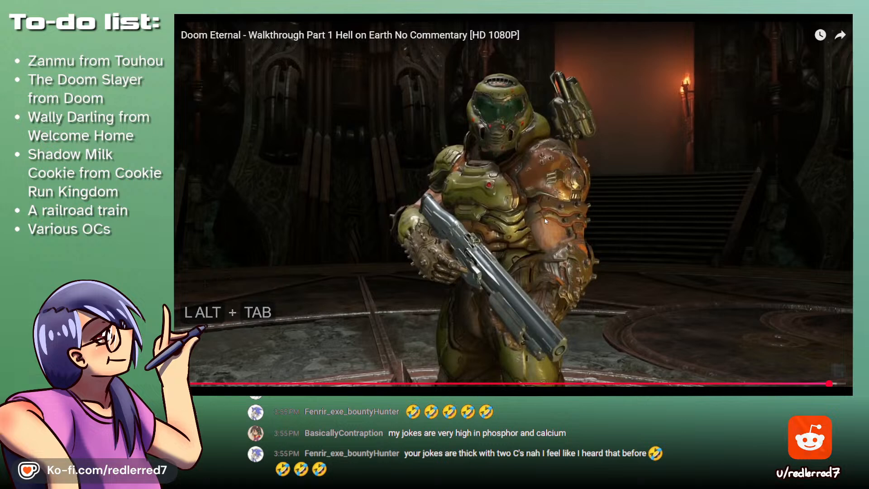
# - Draw a short line parallel to the muzzle's underside edge and close its front with a rounded nub, checking the Doom Eternal video
pyautogui.hotkey('alt', 'Tab')
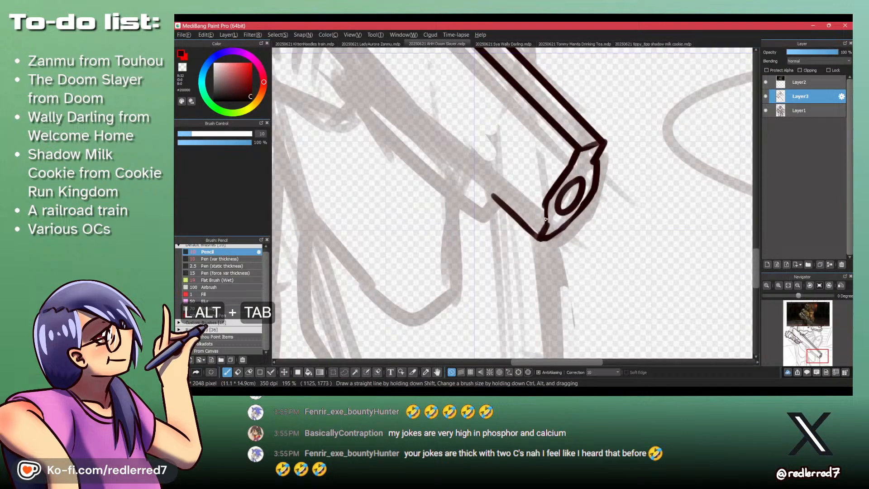
pyautogui.keyDown('ctrl'); pyautogui.click(480, 200); pyautogui.keyUp('ctrl')
pyautogui.hotkey('ctrl', 'z')
pyautogui.moveTo(473, 199); pyautogui.dragTo(511, 232)
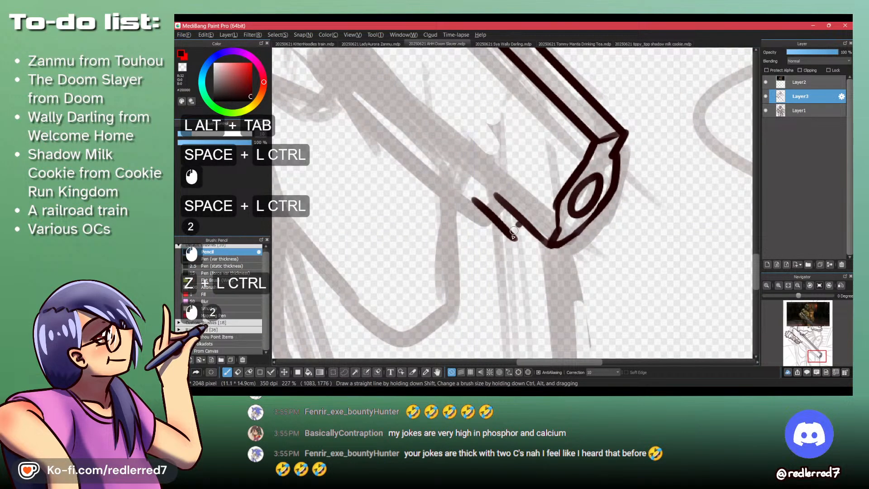
pyautogui.hotkey('ctrl', 'z')
pyautogui.hotkey('ctrl', 'z')
pyautogui.hotkey('ctrl', 'z')
pyautogui.hotkey('ctrl', 'z')
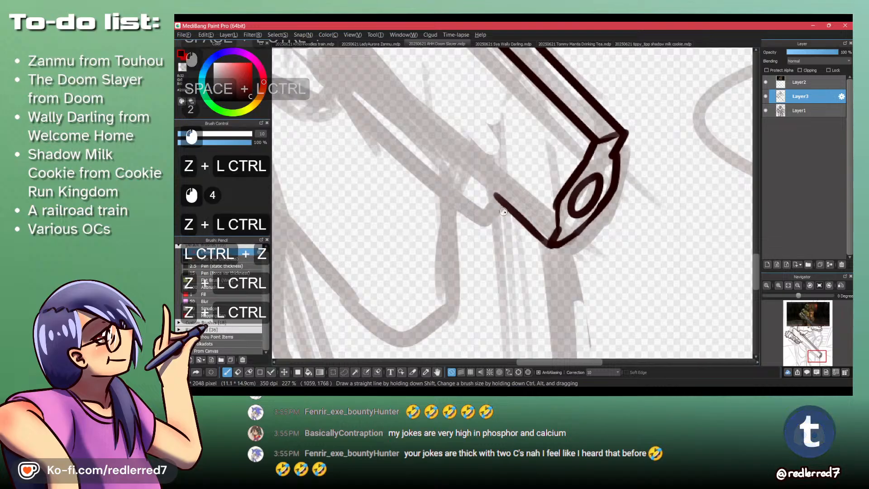
pyautogui.moveTo(507, 210)
pyautogui.mouseDown()
pyautogui.moveTo(504, 237)
pyautogui.moveTo(528, 232)
pyautogui.mouseUp()
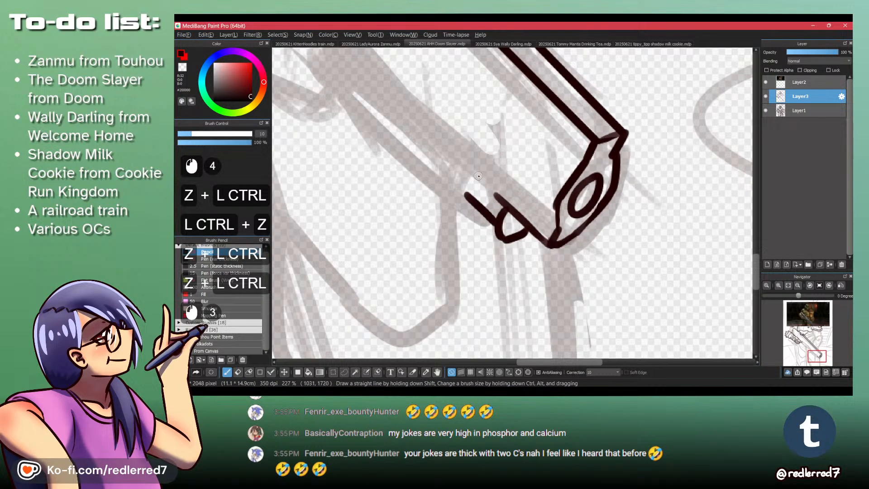
pyautogui.hotkey('alt', 'Tab')
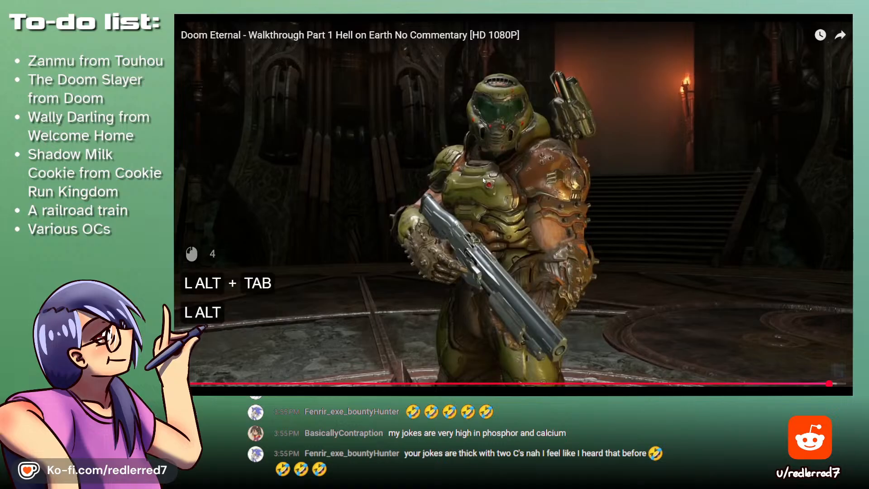
pyautogui.hotkey('alt', 'Tab')
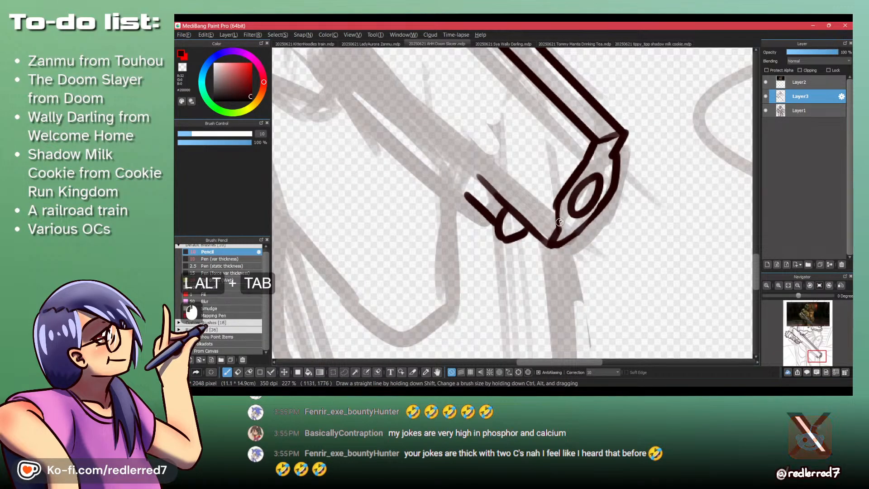
# - Draw a straight line along the barrel parallel to the strip's lower edge and clean up where it meets the muzzle
pyautogui.moveTo(482, 178); pyautogui.dragTo(448, 112)
pyautogui.press('shift')
pyautogui.press('shift')
pyautogui.click(457, 119)
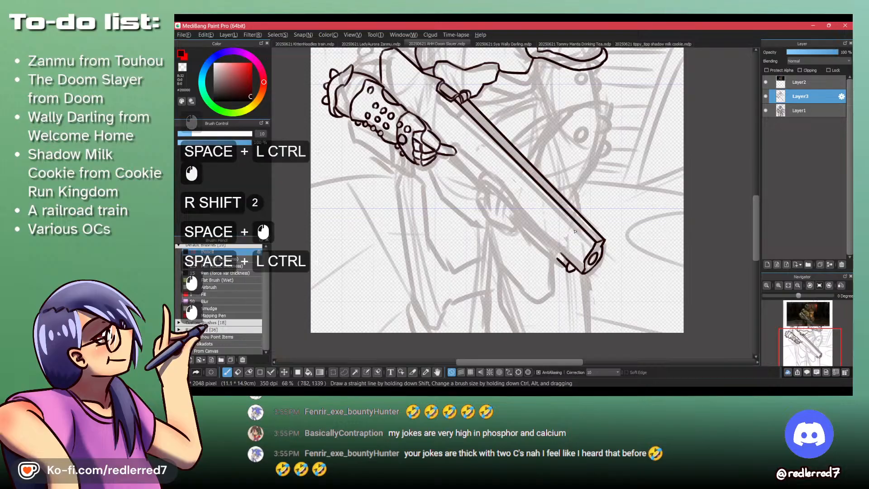
pyautogui.keyDown('shift'); pyautogui.click(587, 236); pyautogui.keyUp('shift')
pyautogui.moveTo(608, 249); pyautogui.dragTo(607, 154)
pyautogui.hotkey('shift', 'z')
pyautogui.moveTo(591, 212); pyautogui.dragTo(595, 230)
pyautogui.hotkey('shift', 'z')
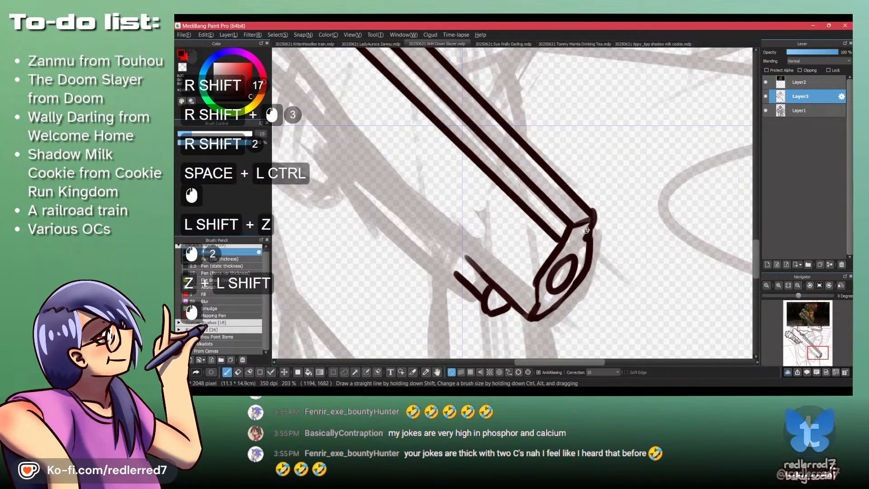
# - Check the Doom Eternal video and outline a small raised front sight on the barrel strip's end above the muzzle
pyautogui.hotkey('ctrl', 'space')
pyautogui.hotkey('alt', 'Tab')
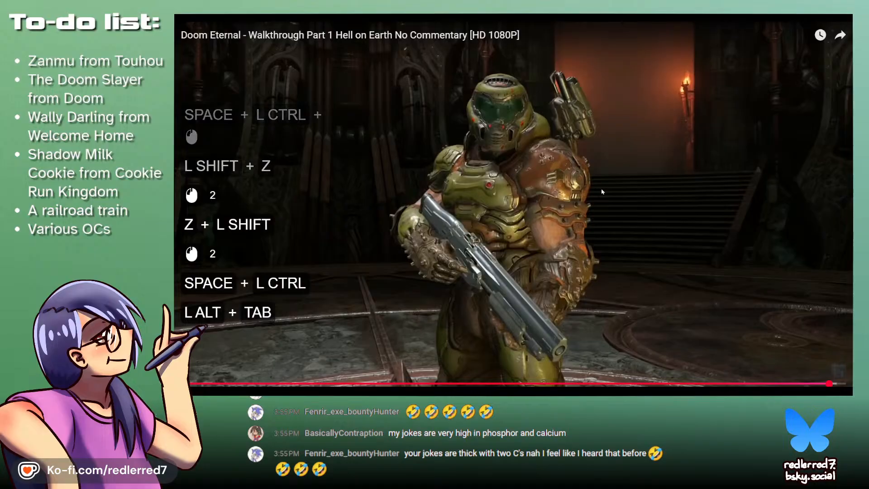
pyautogui.hotkey('alt', 'Tab')
pyautogui.hotkey('ctrl', 'space')
pyautogui.moveTo(585, 219); pyautogui.dragTo(611, 213)
pyautogui.hotkey('shift', 'z')
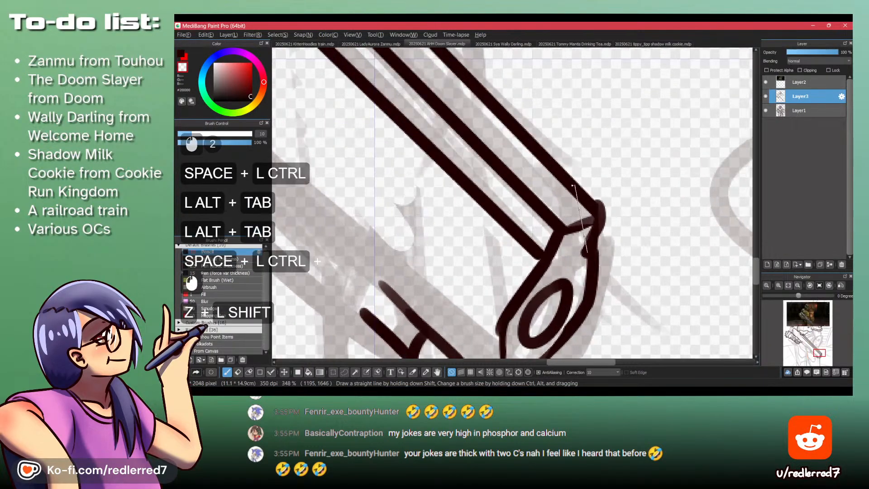
pyautogui.hotkey('shift', 'z')
pyautogui.moveTo(543, 175)
pyautogui.mouseDown()
pyautogui.moveTo(576, 162)
pyautogui.moveTo(596, 215)
pyautogui.mouseUp()
pyautogui.hotkey('ctrl', 'z')
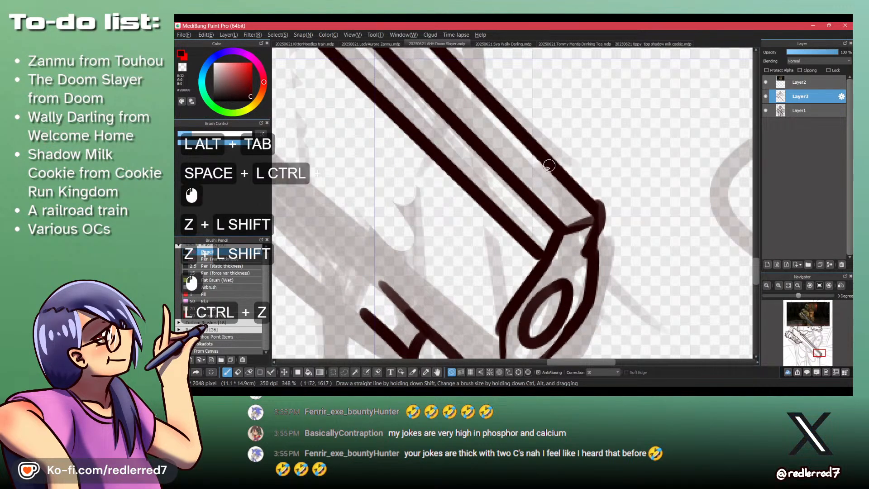
pyautogui.moveTo(541, 175)
pyautogui.mouseDown()
pyautogui.moveTo(558, 155)
pyautogui.moveTo(592, 191)
pyautogui.moveTo(593, 212)
pyautogui.moveTo(554, 176)
pyautogui.moveTo(542, 177)
pyautogui.moveTo(583, 211)
pyautogui.mouseUp()
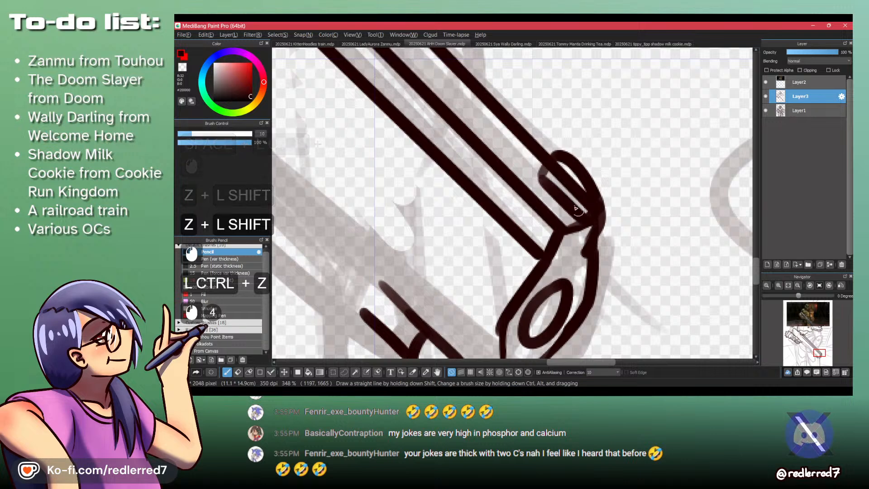
# - Erase the barrel lines overlapping the front sight and close the sight's angled front end onto the muzzle
pyautogui.hotkey('shift', 'z')
pyautogui.moveTo(557, 167)
pyautogui.mouseDown()
pyautogui.moveTo(604, 205)
pyautogui.moveTo(602, 221)
pyautogui.moveTo(608, 212)
pyautogui.moveTo(579, 233)
pyautogui.moveTo(599, 205)
pyautogui.moveTo(587, 224)
pyautogui.mouseUp()
pyautogui.hotkey('shift', 'z')
pyautogui.moveTo(605, 196); pyautogui.dragTo(593, 221)
pyautogui.moveTo(572, 161); pyautogui.dragTo(601, 197)
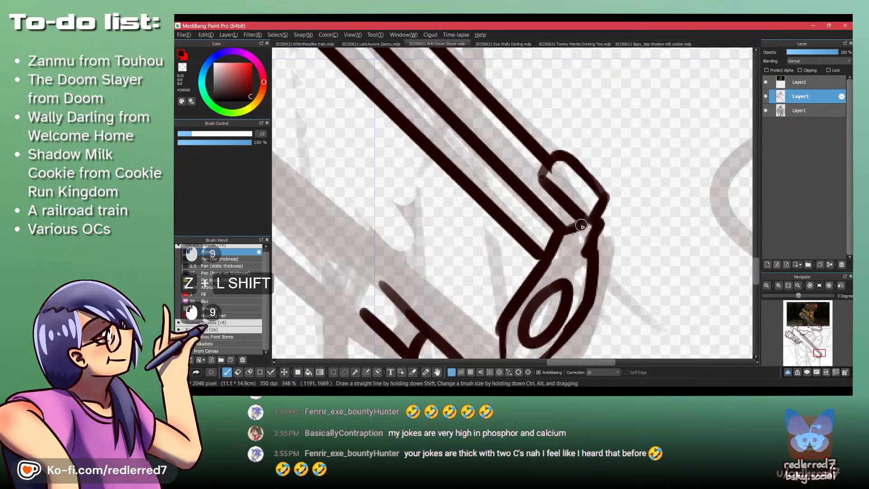
pyautogui.moveTo(585, 223); pyautogui.dragTo(602, 160)
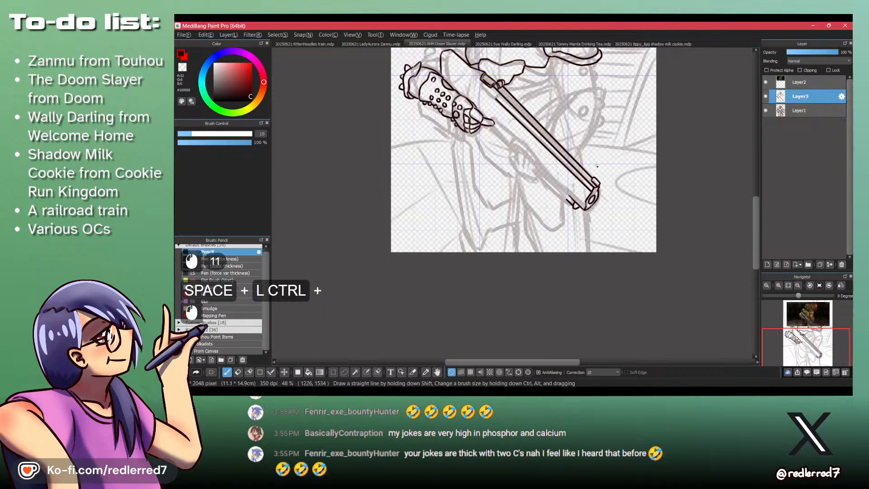
# - Compare with the Doom Eternal video and draw the fore-end's straight upper edge below and parallel to the barrel
pyautogui.hotkey('alt', 'Tab')
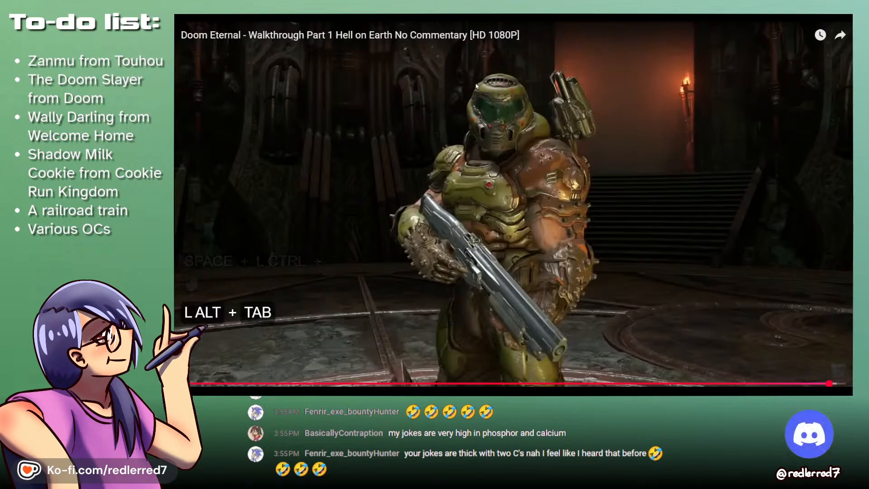
pyautogui.hotkey('alt', 'Tab')
pyautogui.moveTo(476, 86); pyautogui.dragTo(519, 121)
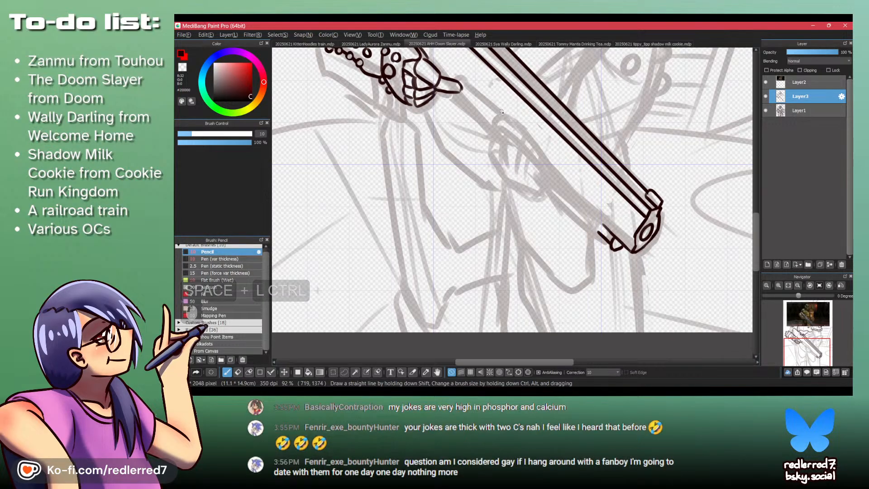
pyautogui.press('shift')
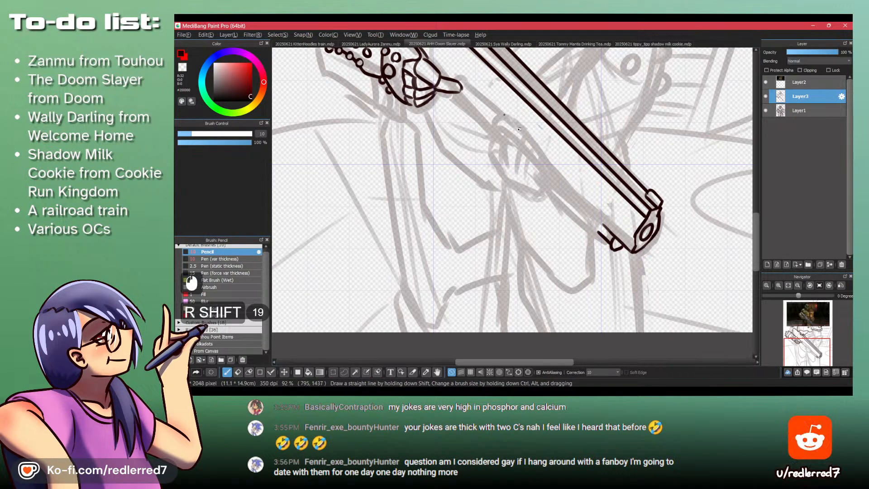
pyautogui.press('shift')
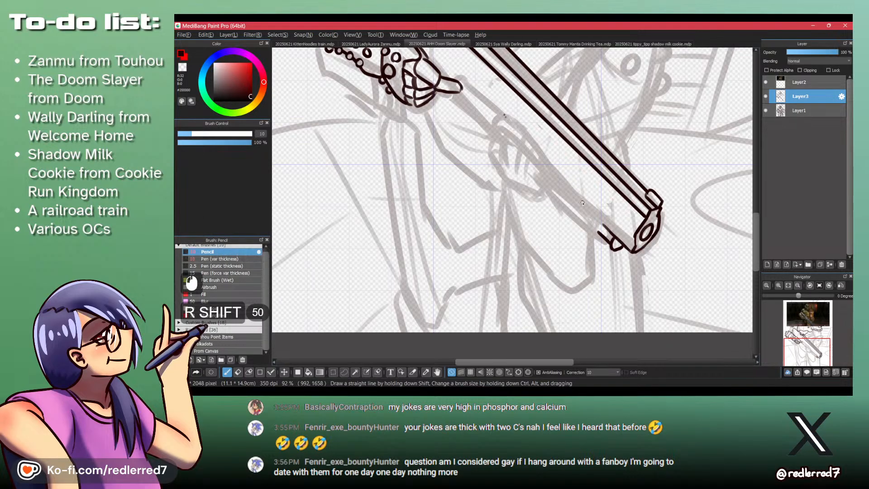
pyautogui.hotkey('ctrl', 'z')
pyautogui.hotkey('ctrl', 'z')
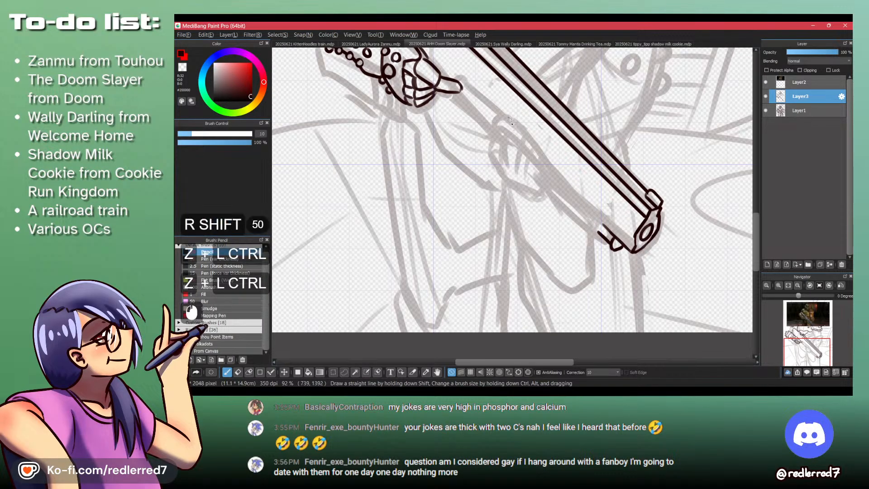
pyautogui.press('shift')
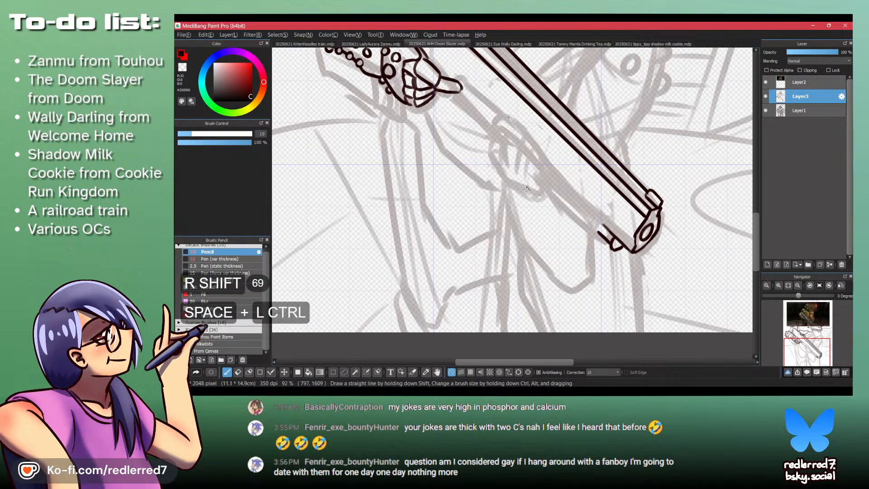
pyautogui.moveTo(581, 181); pyautogui.dragTo(599, 265)
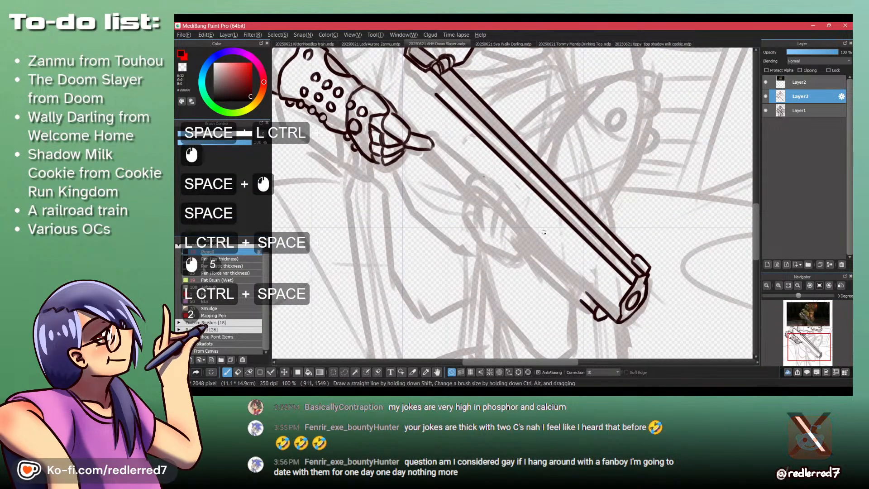
pyautogui.press('shift')
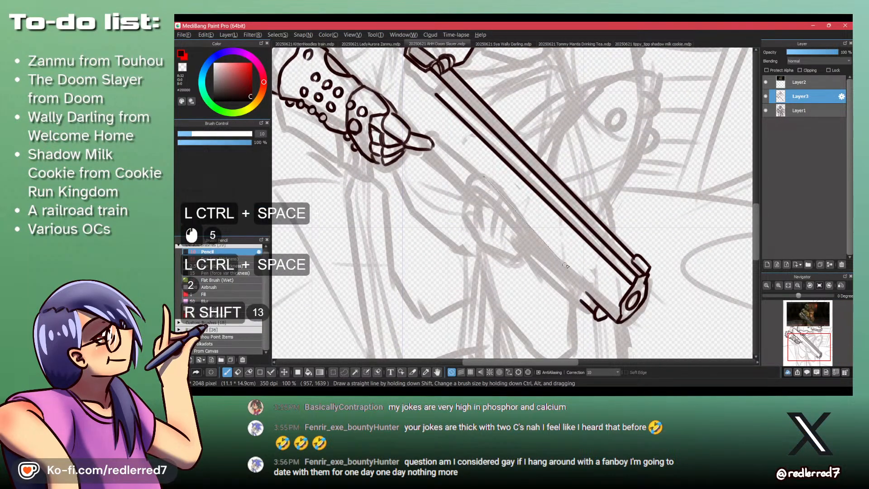
pyautogui.keyDown('shift'); pyautogui.click(568, 260); pyautogui.keyUp('shift')
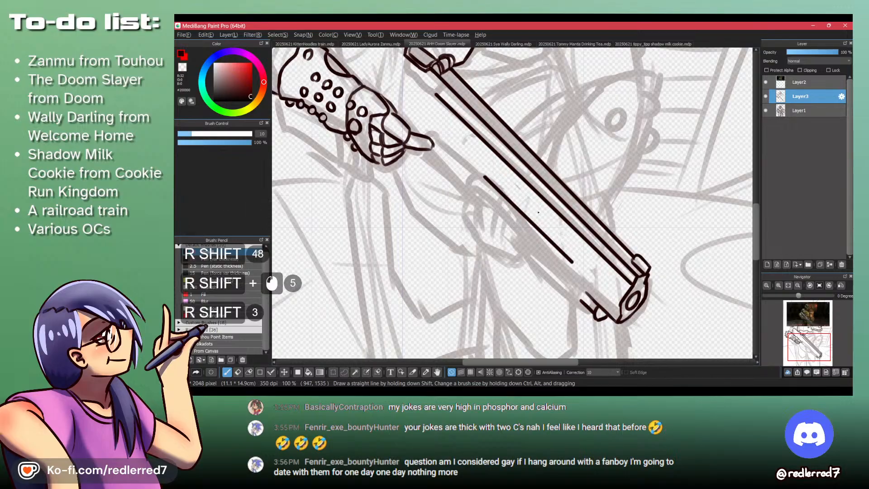
# - Check the video and draw the fore-end's stepped front collar, joining its upper edge to the short lines behind the muzzle
pyautogui.hotkey('alt', 'Tab')
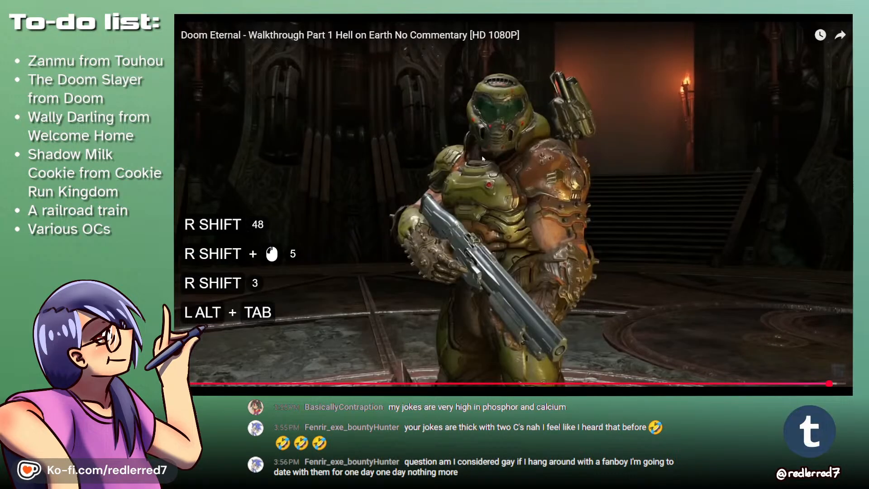
pyautogui.hotkey('alt', 'Tab')
pyautogui.press('space')
pyautogui.hotkey('ctrl', 'space')
pyautogui.moveTo(565, 275)
pyautogui.mouseDown()
pyautogui.moveTo(568, 210)
pyautogui.moveTo(563, 236)
pyautogui.moveTo(593, 253)
pyautogui.mouseUp()
pyautogui.keyDown('ctrl'); pyautogui.click(574, 215); pyautogui.keyUp('ctrl')
pyautogui.doubleClick(579, 179)
pyautogui.hotkey('ctrl', 'z')
pyautogui.hotkey('ctrl', 'z')
pyautogui.moveTo(565, 242); pyautogui.dragTo(592, 254)
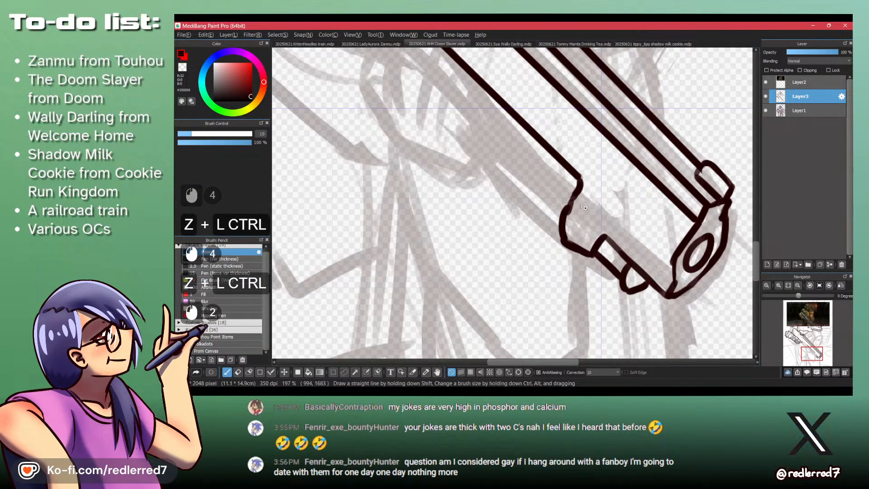
pyautogui.moveTo(578, 194)
pyautogui.mouseDown()
pyautogui.moveTo(571, 208)
pyautogui.moveTo(609, 236)
pyautogui.mouseUp()
pyautogui.hotkey('ctrl', 'z')
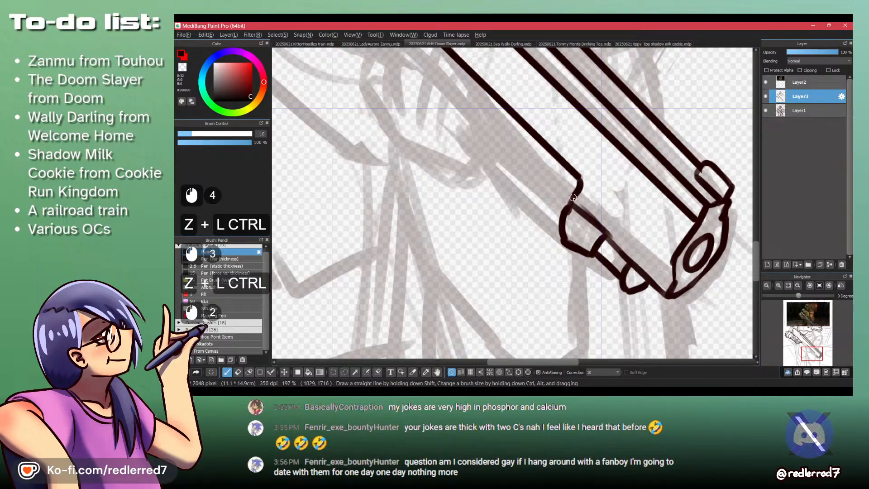
# - Draw a rounded upper corner at the fore-end's rear and try out curves running down from it
pyautogui.press('space')
pyautogui.moveTo(429, 70); pyautogui.dragTo(477, 163)
pyautogui.moveTo(453, 99); pyautogui.dragTo(436, 119)
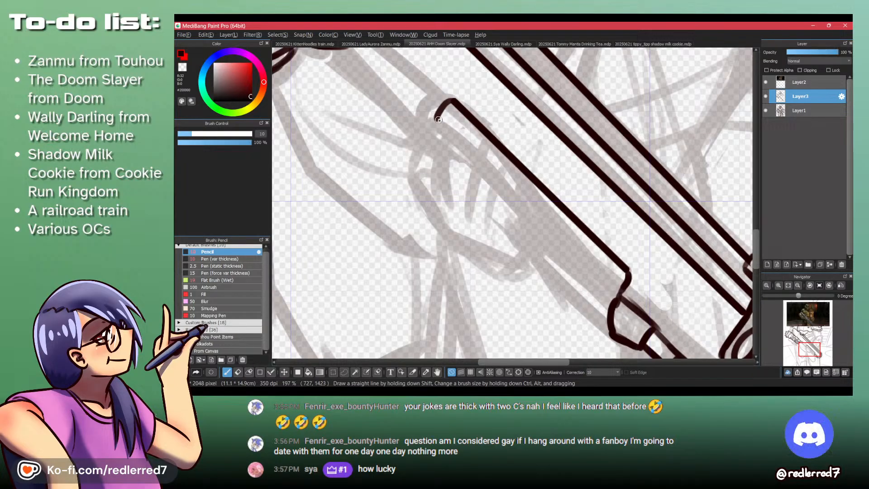
pyautogui.hotkey('ctrl', 'z')
pyautogui.hotkey('ctrl', 'z')
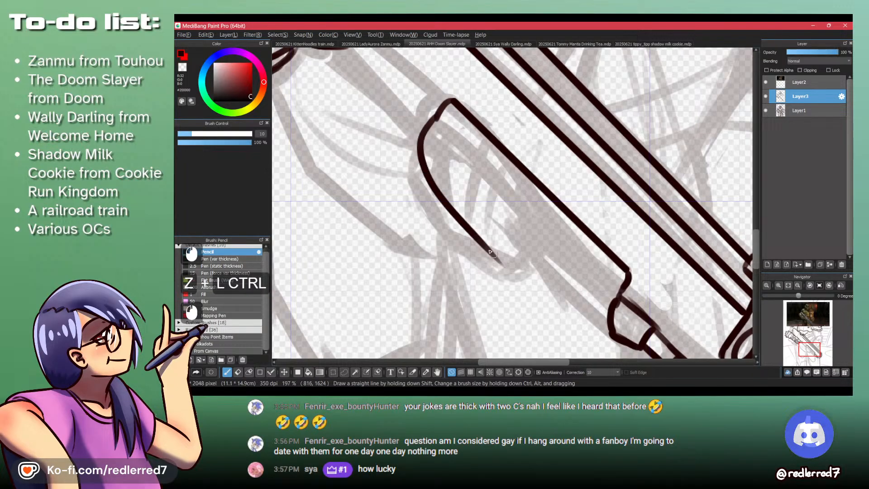
pyautogui.moveTo(435, 117); pyautogui.dragTo(416, 160)
pyautogui.hotkey('ctrl', 'z')
pyautogui.hotkey('shift', 'z')
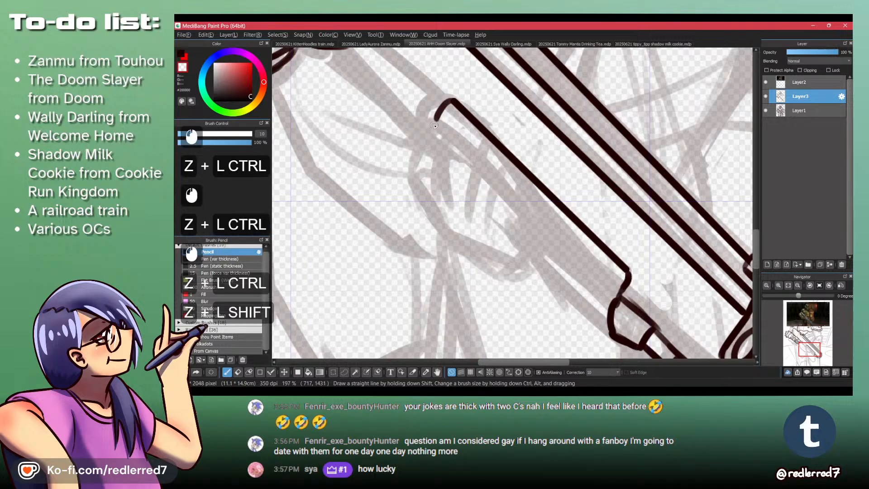
pyautogui.moveTo(446, 112)
pyautogui.mouseDown()
pyautogui.moveTo(442, 90)
pyautogui.moveTo(434, 116)
pyautogui.moveTo(447, 103)
pyautogui.moveTo(420, 168)
pyautogui.moveTo(425, 143)
pyautogui.mouseUp()
pyautogui.hotkey('shift', 'z')
pyautogui.hotkey('ctrl', 'z')
pyautogui.hotkey('ctrl', 'z')
# - Redraw the fore-end's curved rear end and draw a straight lower edge from it to the front collar
pyautogui.hotkey('ctrl', 'z')
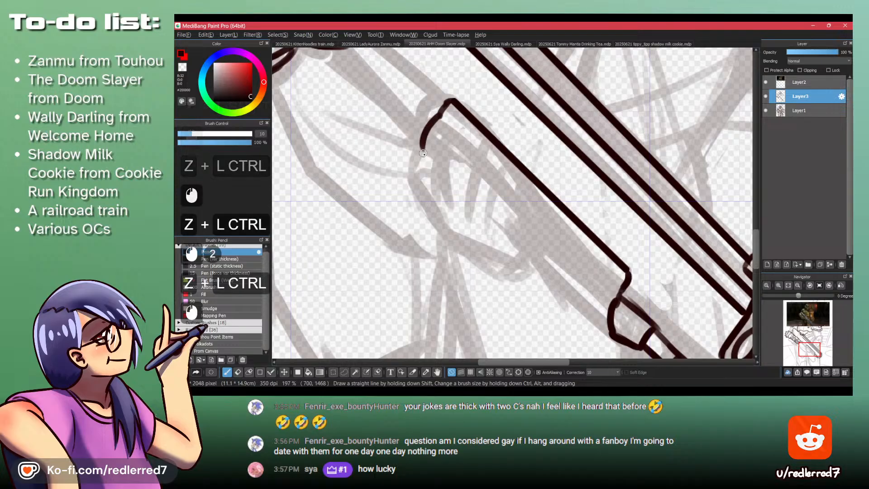
pyautogui.hotkey('ctrl', 'z')
pyautogui.moveTo(441, 114); pyautogui.dragTo(413, 167)
pyautogui.hotkey('ctrl', 'z')
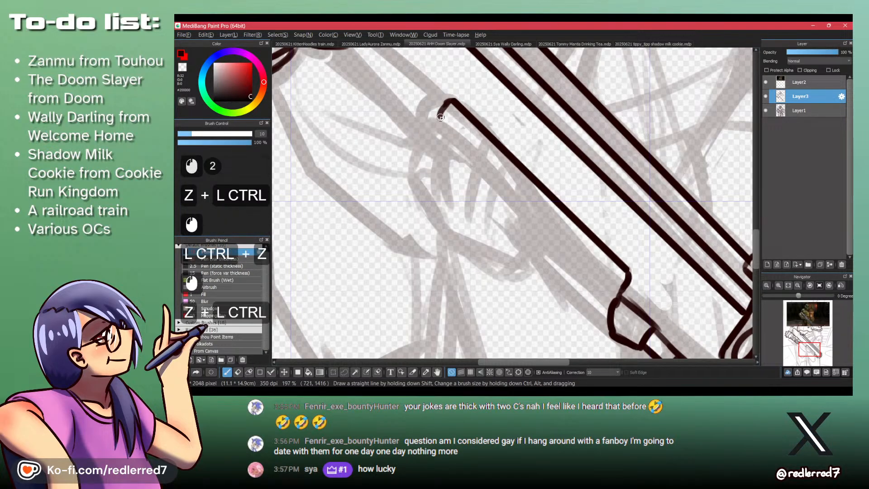
pyautogui.moveTo(442, 114)
pyautogui.mouseDown()
pyautogui.moveTo(424, 169)
pyautogui.moveTo(373, 124)
pyautogui.mouseUp()
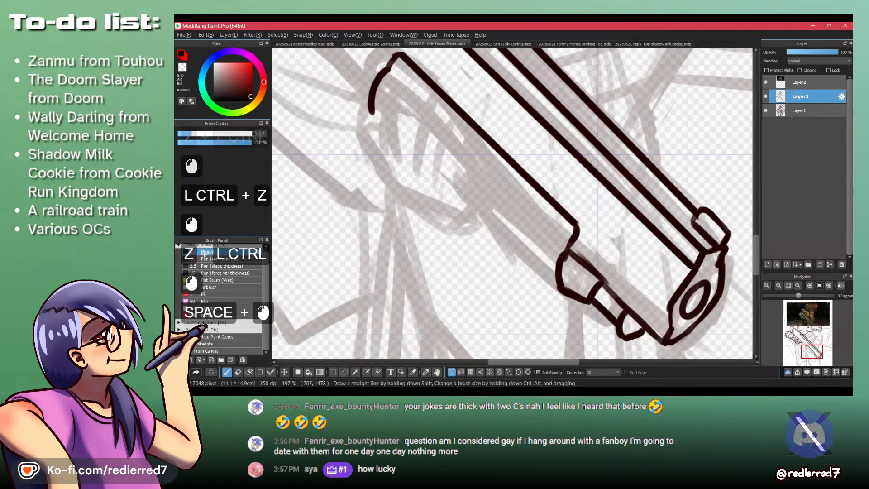
pyautogui.keyDown('shift'); pyautogui.click(561, 295); pyautogui.keyUp('shift')
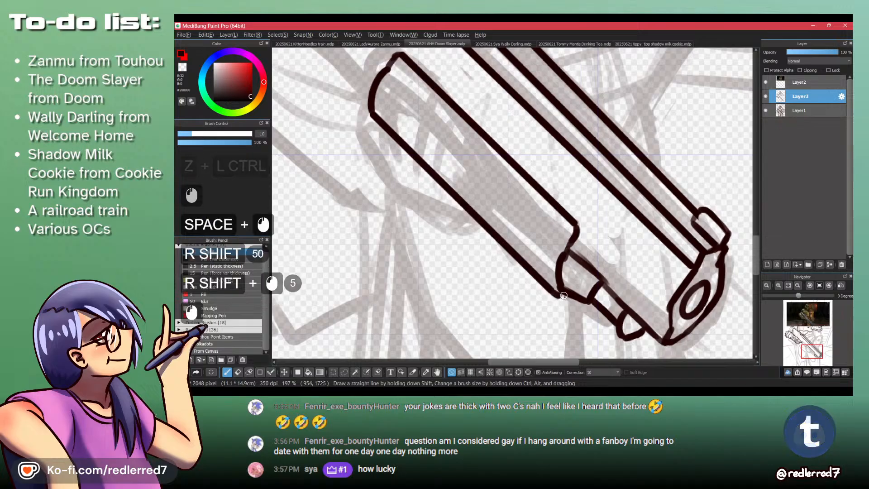
pyautogui.moveTo(564, 234); pyautogui.dragTo(571, 241)
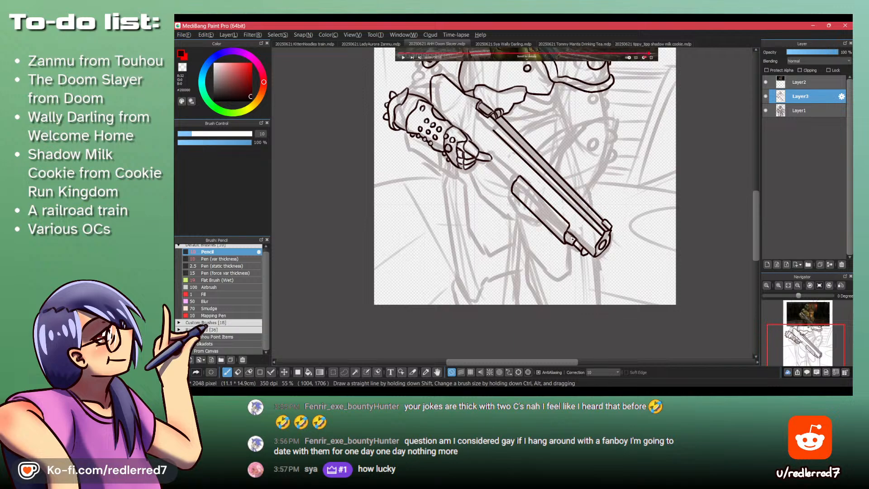
# - Lasso the fore-end's curved rear end and move it forward along the gun to shorten the fore-end
pyautogui.moveTo(522, 182); pyautogui.dragTo(449, 189)
pyautogui.moveTo(446, 197)
pyautogui.mouseDown()
pyautogui.moveTo(430, 160)
pyautogui.moveTo(440, 231)
pyautogui.moveTo(418, 155)
pyautogui.mouseUp()
pyautogui.press('l')
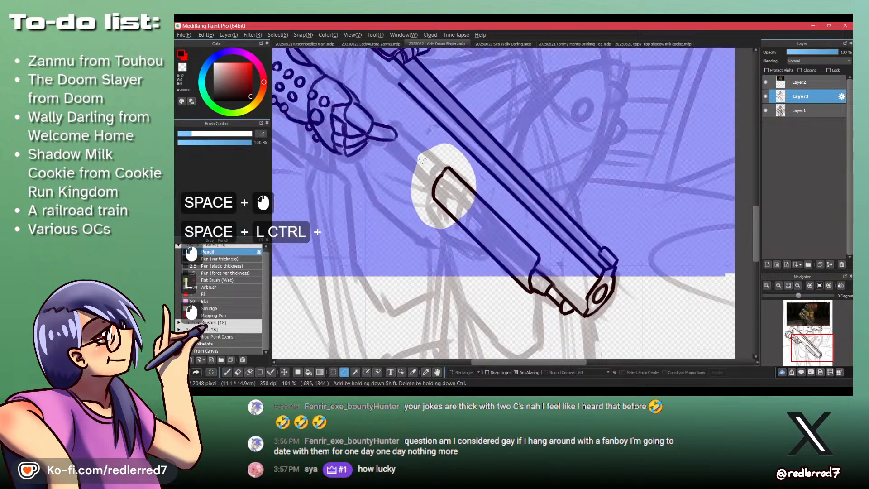
pyautogui.press('m')
pyautogui.moveTo(443, 201); pyautogui.dragTo(454, 211)
pyautogui.hotkey('ctrl', 'shift', 'a')
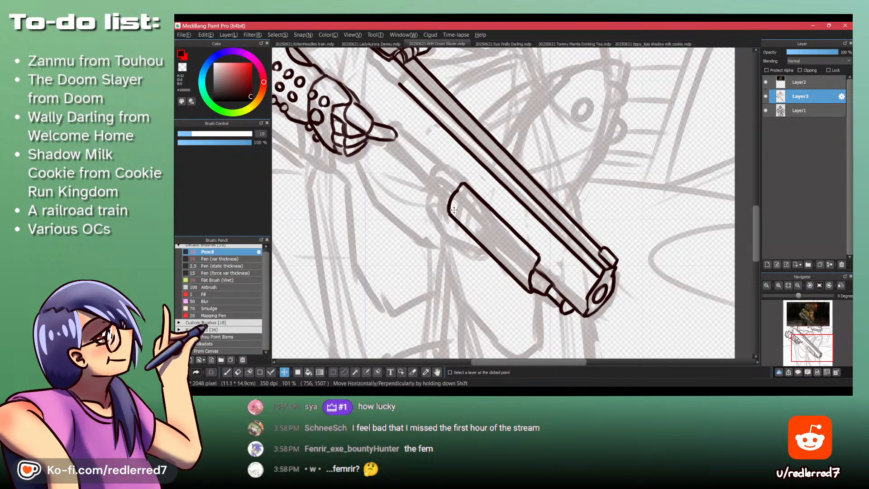
# - Touch up the line where the fore-end meets the front collar with the Pencil
pyautogui.press('p')
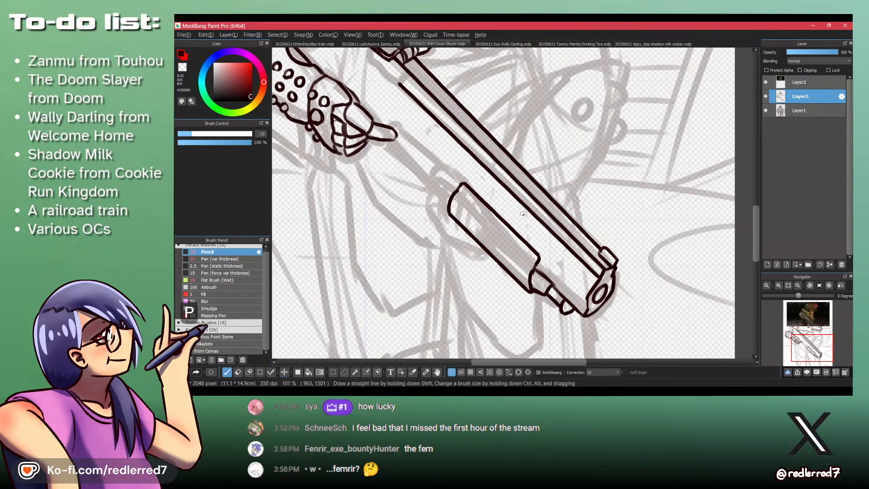
pyautogui.moveTo(533, 279)
pyautogui.keyDown('ctrl'); pyautogui.mouseDown()
pyautogui.moveTo(542, 243)
pyautogui.moveTo(539, 266)
pyautogui.mouseUp(); pyautogui.keyUp('ctrl')
pyautogui.hotkey('shift', 'z')
pyautogui.hotkey('shift', 'z')
pyautogui.moveTo(545, 202); pyautogui.dragTo(553, 223)
pyautogui.moveTo(553, 219)
pyautogui.mouseDown()
pyautogui.moveTo(533, 248)
pyautogui.moveTo(497, 169)
pyautogui.mouseUp()
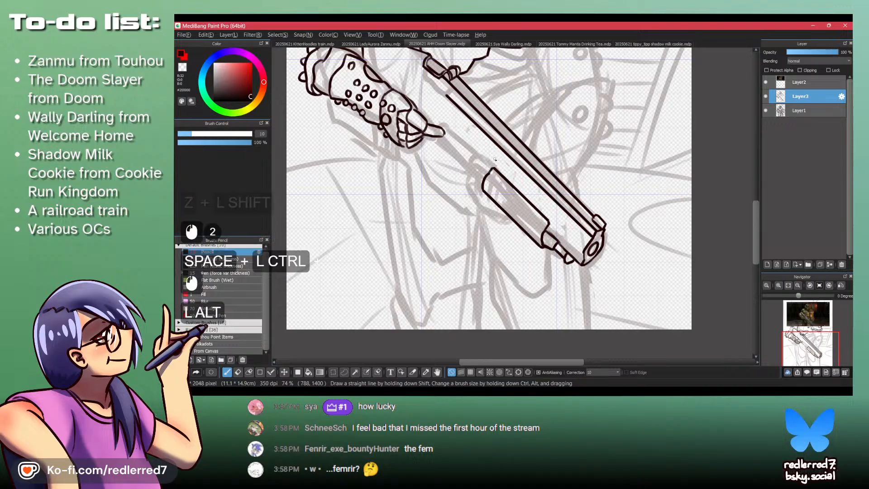
# - Check the Doom Eternal video and draw two angled lines above the gripping hand as the receiver piece's upper edge
pyautogui.hotkey('alt', 'Tab')
pyautogui.hotkey('alt', 'Tab')
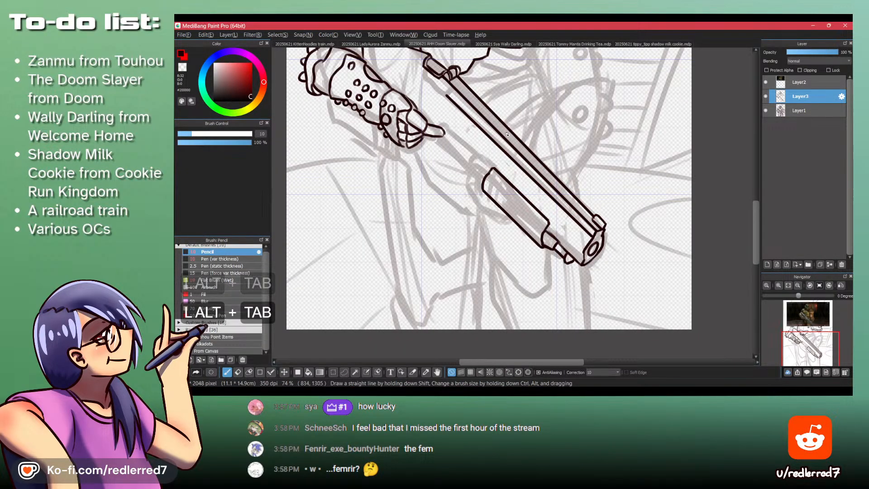
pyautogui.hotkey('alt', 'Tab')
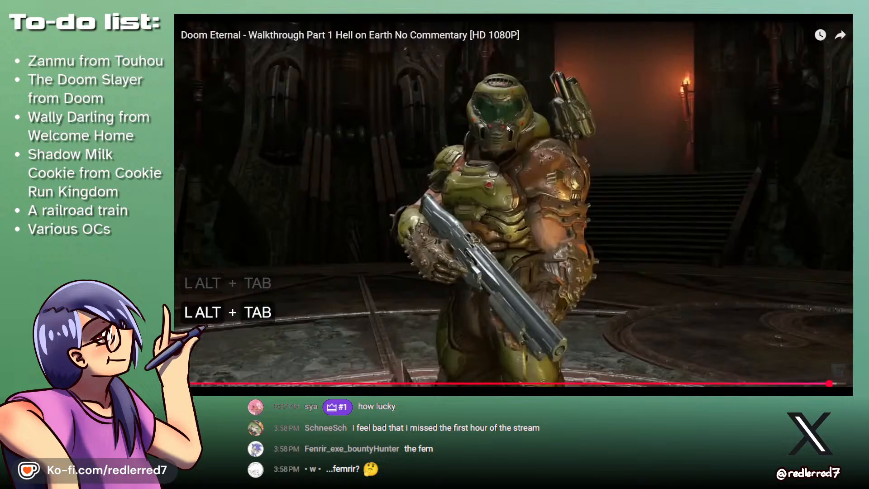
pyautogui.hotkey('alt', 'Tab')
pyautogui.press('space')
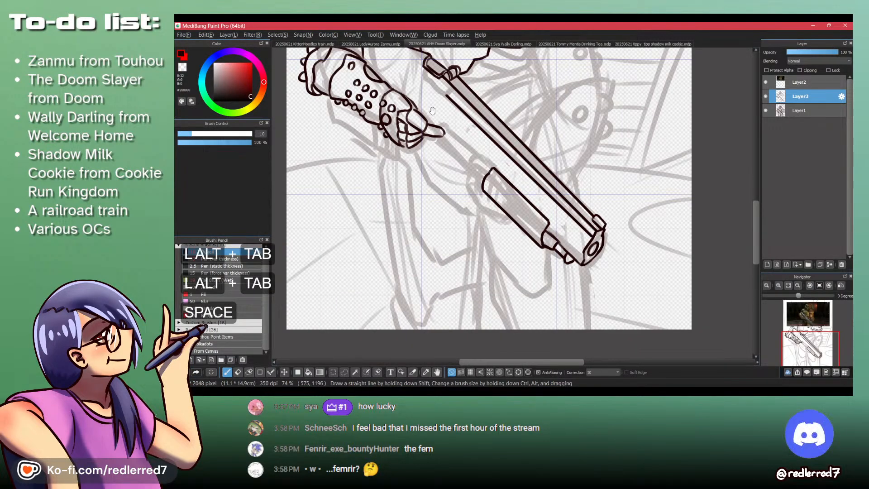
pyautogui.moveTo(430, 112); pyautogui.dragTo(459, 160)
pyautogui.hotkey('ctrl', 'space')
pyautogui.click(460, 160)
pyautogui.hotkey('ctrl', 'z')
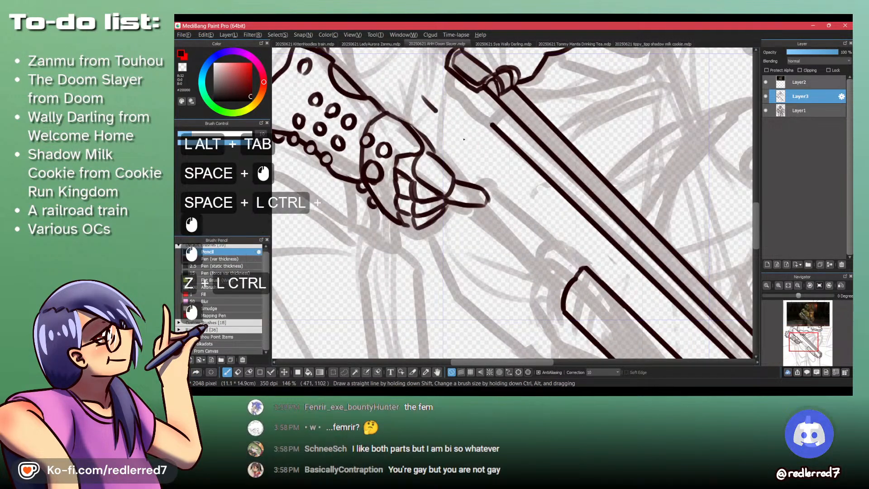
pyautogui.hotkey('ctrl', 'z')
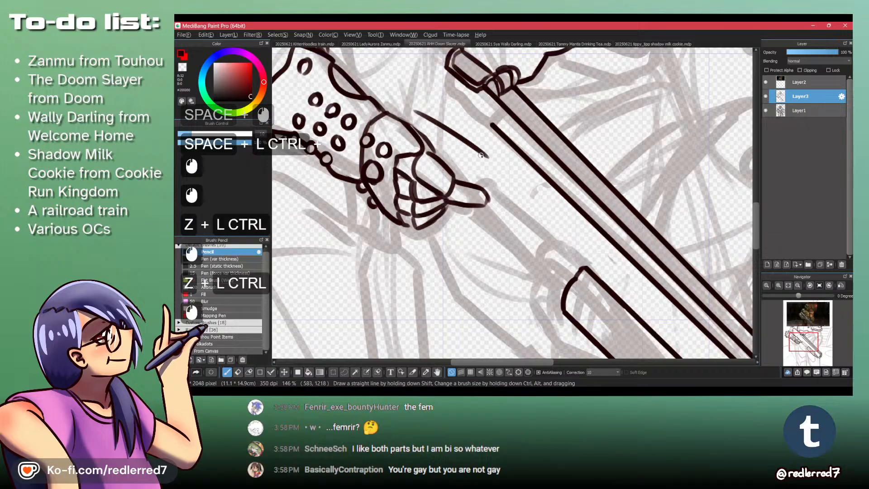
pyautogui.moveTo(480, 155); pyautogui.dragTo(519, 207)
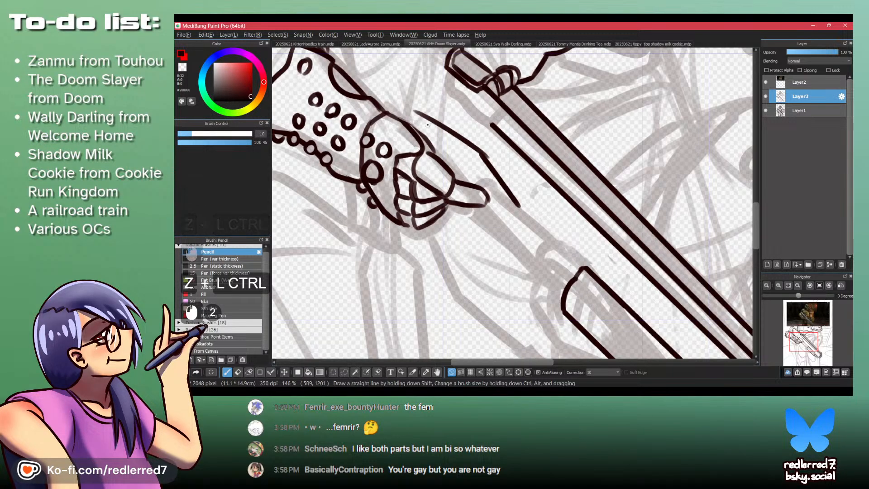
# - Close the receiver piece with short end strokes and a lower edge curving back to the gripping hand
pyautogui.moveTo(416, 112); pyautogui.dragTo(407, 118)
pyautogui.moveTo(519, 207); pyautogui.dragTo(503, 234)
pyautogui.hotkey('ctrl', 'z')
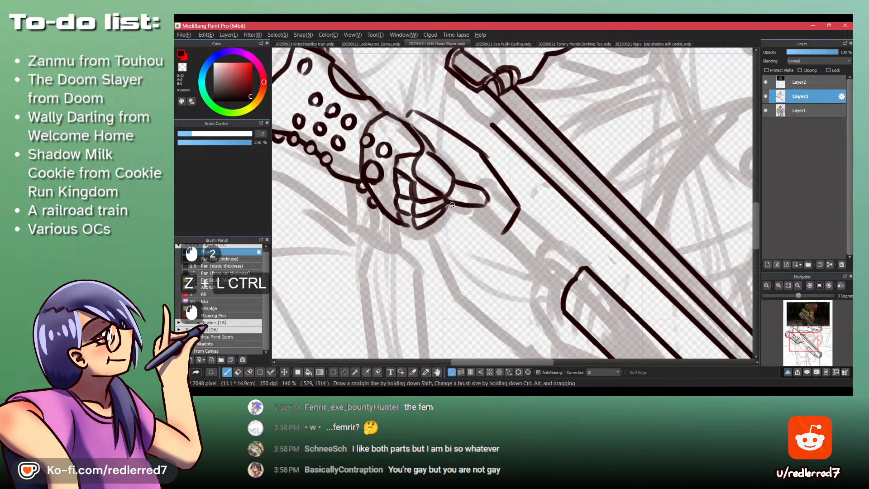
pyautogui.moveTo(452, 205); pyautogui.dragTo(487, 225)
pyautogui.hotkey('shift', 'z')
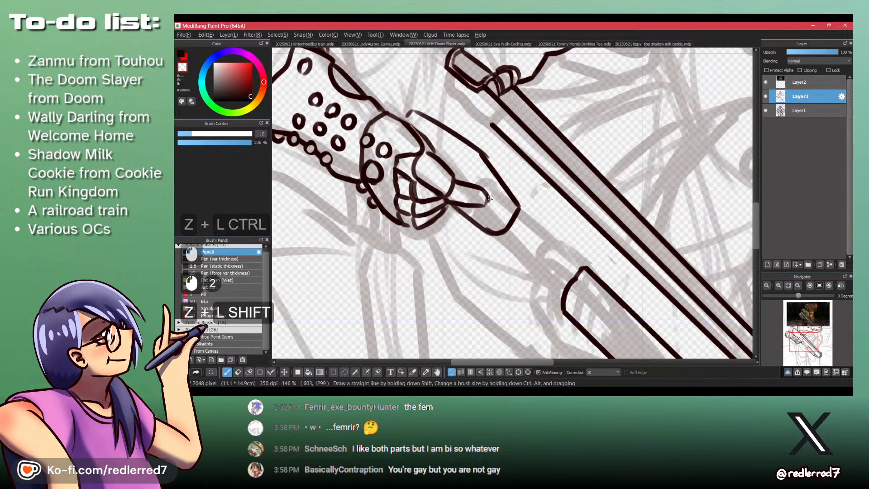
# - Erase the extended finger's blunt end and redraw it with a slanted upper line and a pointed tip
pyautogui.moveTo(491, 195); pyautogui.dragTo(490, 206)
pyautogui.moveTo(484, 186)
pyautogui.mouseDown()
pyautogui.moveTo(496, 205)
pyautogui.moveTo(473, 184)
pyautogui.mouseUp()
pyautogui.hotkey('shift', 'z')
pyautogui.hotkey('shift', 'z')
pyautogui.hotkey('shift', 'z')
pyautogui.hotkey('ctrl', 'z')
pyautogui.hotkey('ctrl', 'z')
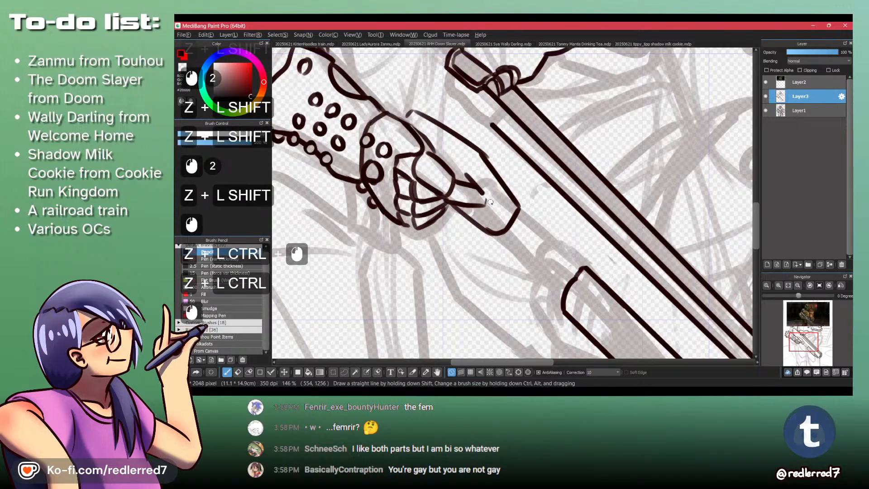
pyautogui.hotkey('ctrl', 'z')
pyautogui.moveTo(444, 157); pyautogui.dragTo(486, 198)
pyautogui.hotkey('ctrl', 'z')
pyautogui.hotkey('ctrl', 'z')
pyautogui.hotkey('shift', 'z')
pyautogui.hotkey('shift', 'z')
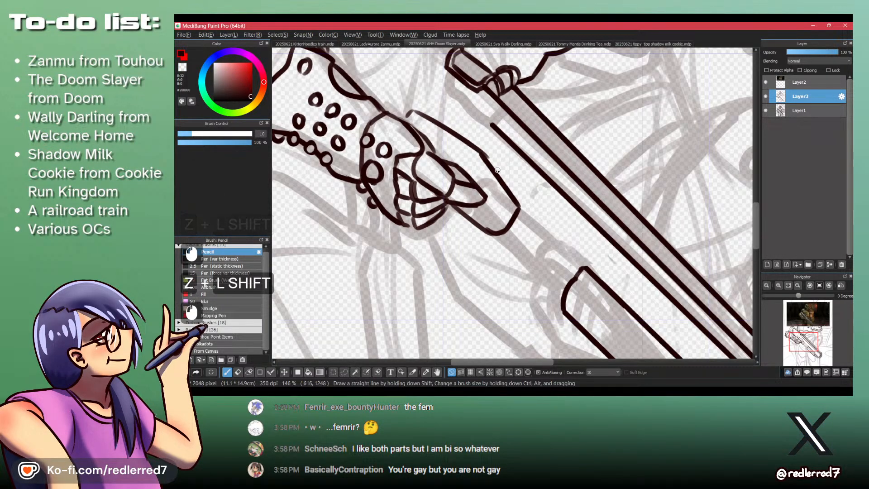
# - Check the video and draw a parallel outer edge along the receiver piece's top and front
pyautogui.hotkey('alt', 'Tab')
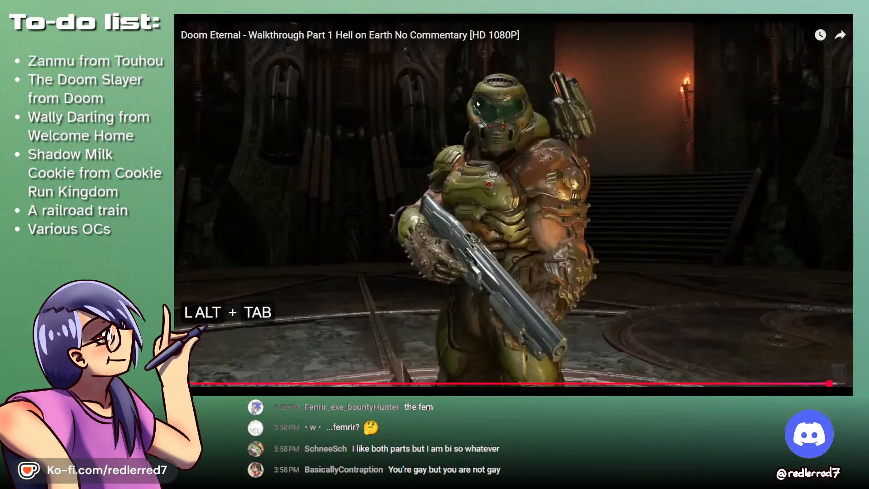
pyautogui.hotkey('alt', 'Tab')
pyautogui.keyDown('ctrl'); pyautogui.click(520, 190); pyautogui.keyUp('ctrl')
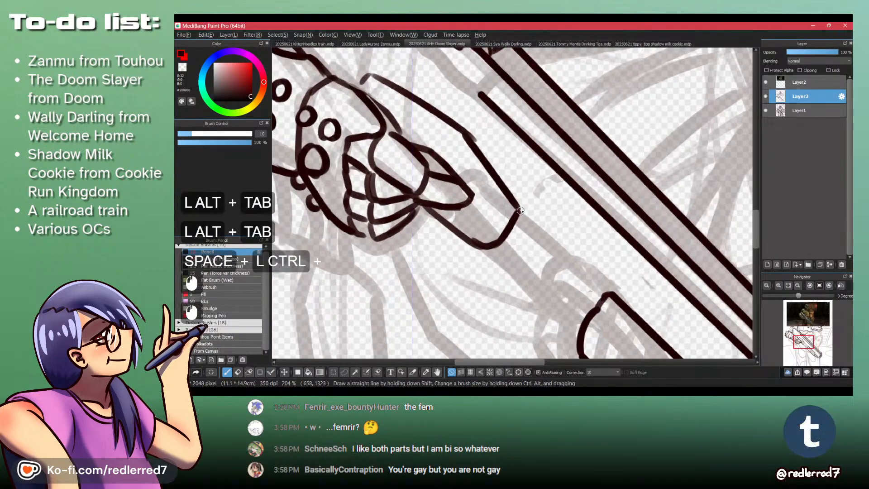
pyautogui.moveTo(393, 85)
pyautogui.mouseDown()
pyautogui.moveTo(497, 147)
pyautogui.moveTo(527, 201)
pyautogui.mouseUp()
pyautogui.hotkey('ctrl', 'z')
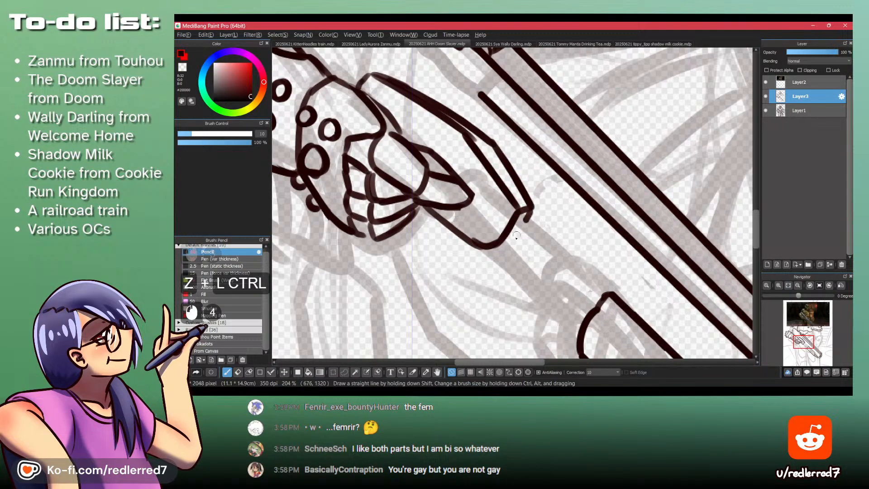
pyautogui.moveTo(529, 210)
pyautogui.mouseDown()
pyautogui.moveTo(502, 248)
pyautogui.moveTo(369, 161)
pyautogui.moveTo(437, 237)
pyautogui.mouseUp()
pyautogui.hotkey('ctrl', 'z')
pyautogui.moveTo(365, 171); pyautogui.dragTo(441, 251)
pyautogui.hotkey('ctrl', 'z')
pyautogui.moveTo(362, 170); pyautogui.dragTo(421, 217)
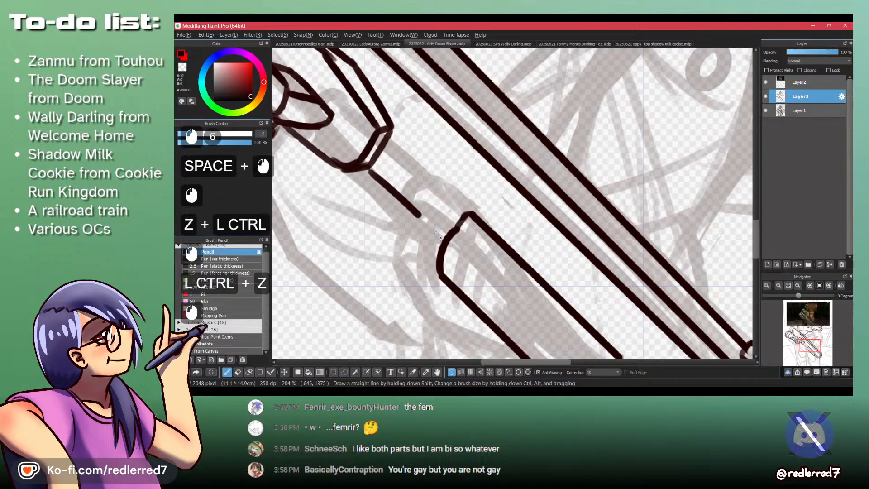
pyautogui.hotkey('ctrl', 'z')
pyautogui.moveTo(354, 174); pyautogui.dragTo(433, 246)
pyautogui.hotkey('ctrl', 'z')
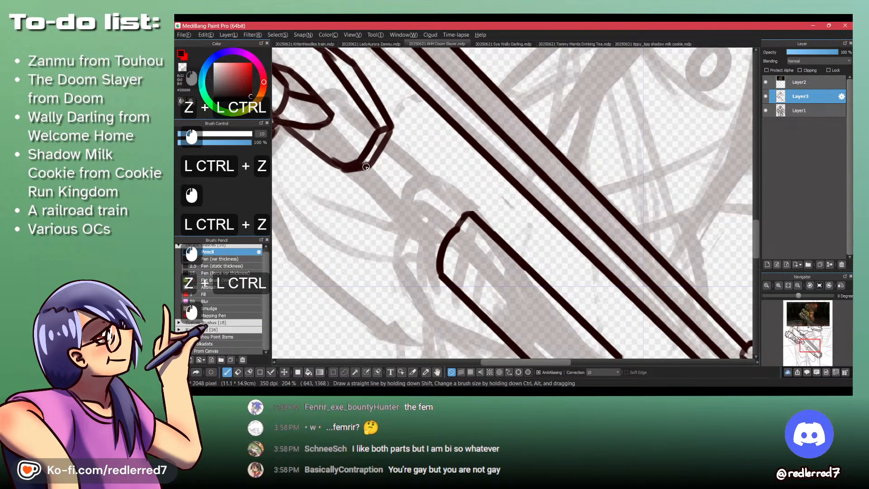
pyautogui.moveTo(366, 167)
pyautogui.mouseDown()
pyautogui.moveTo(376, 192)
pyautogui.moveTo(432, 243)
pyautogui.mouseUp()
pyautogui.hotkey('ctrl', 'z')
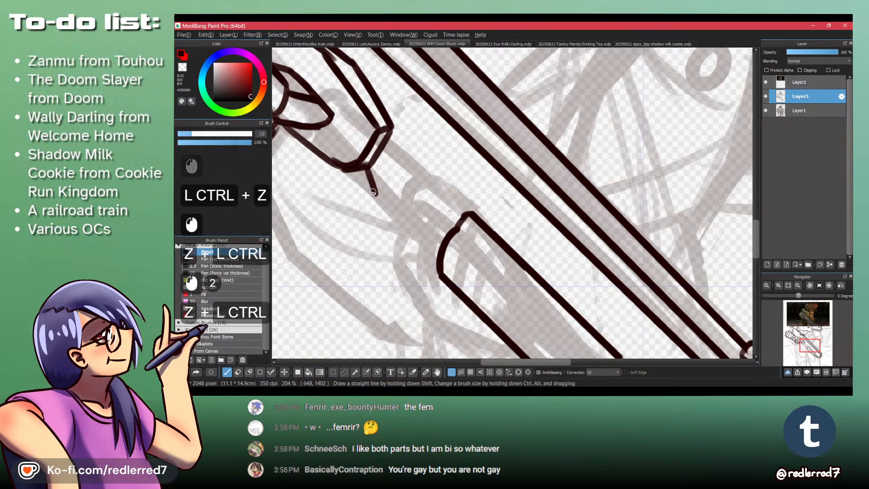
# - Draw a short drop from the receiver piece's lower front corner and a diagonal line on to the fore-end's rear
pyautogui.moveTo(375, 192); pyautogui.dragTo(428, 253)
pyautogui.hotkey('ctrl', 'z')
pyautogui.moveTo(375, 195)
pyautogui.mouseDown()
pyautogui.moveTo(443, 257)
pyautogui.moveTo(446, 220)
pyautogui.mouseUp()
pyautogui.hotkey('shift', 'z')
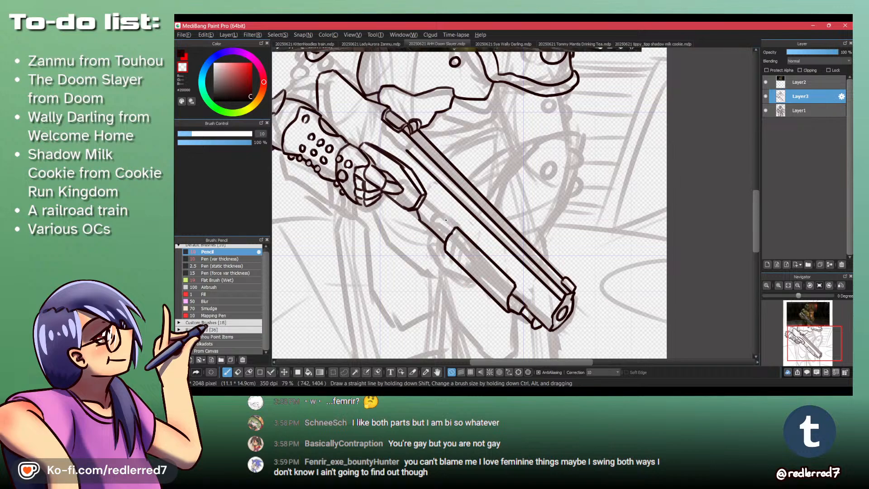
# - Check the video and erase into the receiver piece's doubled upper edges to thin them
pyautogui.hotkey('alt', 'Tab')
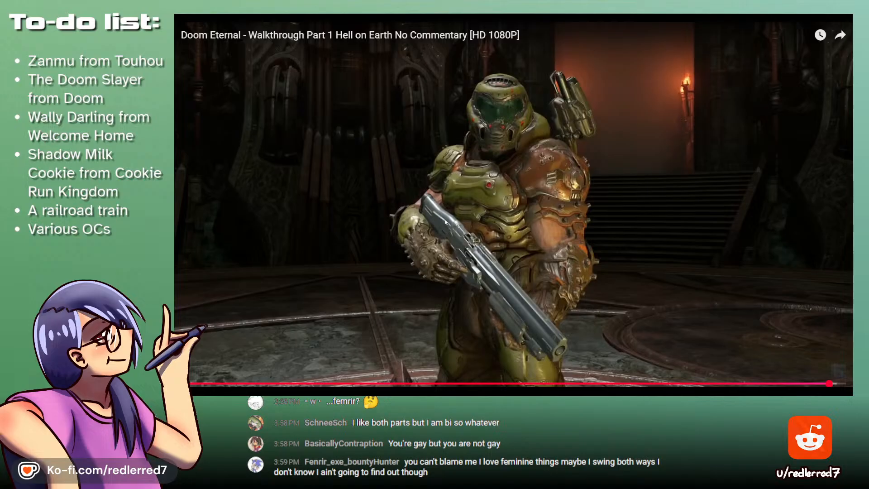
pyautogui.hotkey('alt', 'Tab')
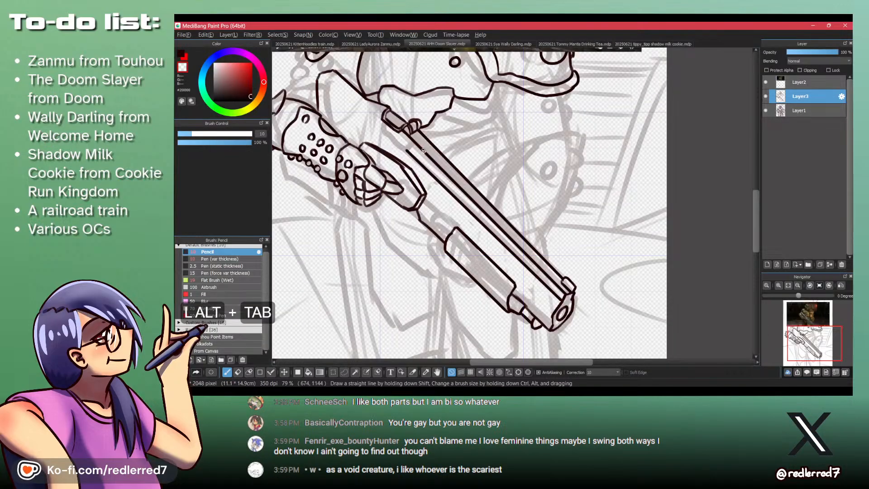
pyautogui.moveTo(405, 168); pyautogui.dragTo(434, 169)
pyautogui.hotkey('shift', 'z')
pyautogui.moveTo(396, 142); pyautogui.dragTo(457, 203)
pyautogui.hotkey('shift', 'z')
pyautogui.hotkey('ctrl', 'z')
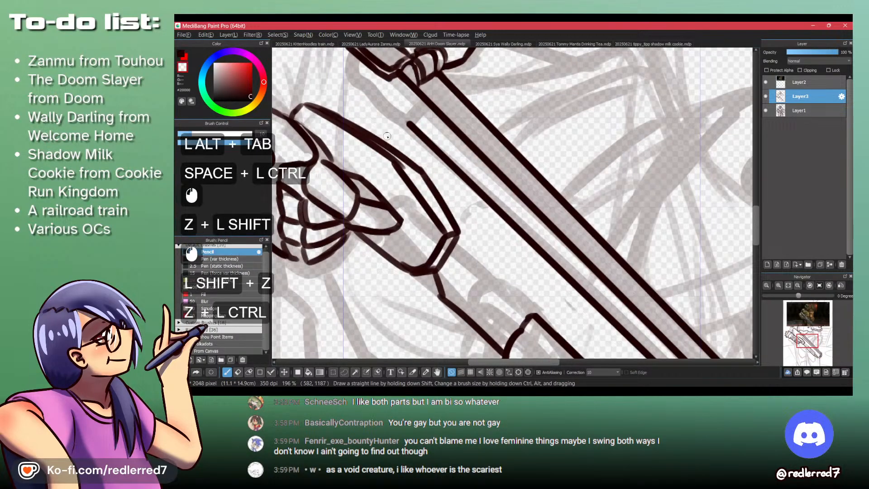
pyautogui.moveTo(387, 137); pyautogui.dragTo(458, 211)
pyautogui.moveTo(362, 147)
pyautogui.mouseDown()
pyautogui.moveTo(409, 173)
pyautogui.moveTo(416, 168)
pyautogui.moveTo(346, 109)
pyautogui.moveTo(395, 153)
pyautogui.moveTo(412, 190)
pyautogui.mouseUp()
pyautogui.hotkey('shift', 'z')
pyautogui.hotkey('ctrl', 'z')
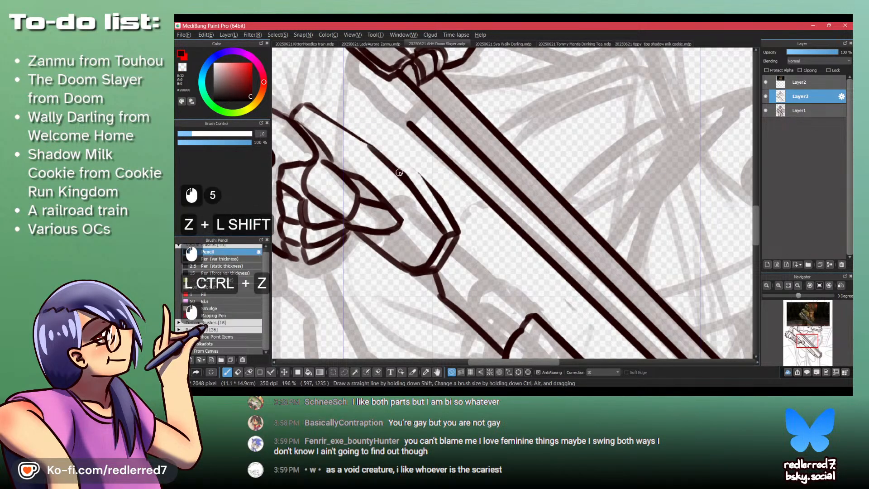
# - Try to redraw and trim the receiver piece's forward upper edges between the bend and the front corner
pyautogui.moveTo(370, 146); pyautogui.dragTo(413, 175)
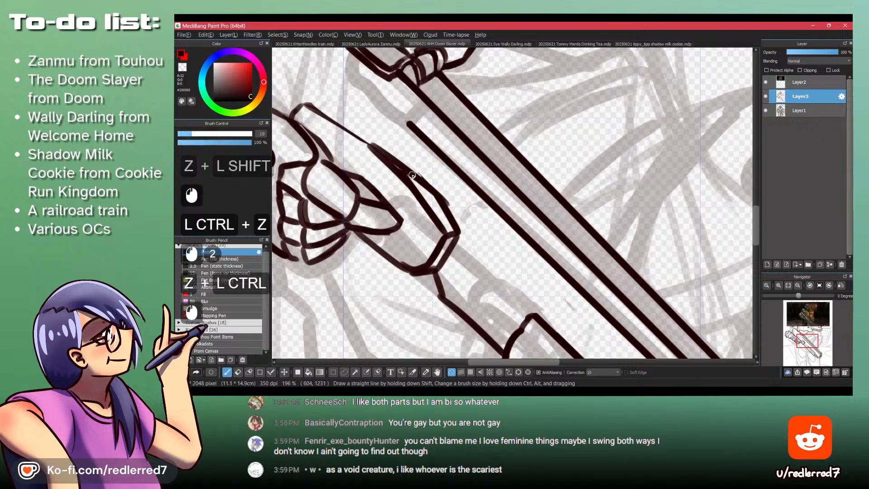
pyautogui.hotkey('shift', 'z')
pyautogui.hotkey('shift', 'z')
pyautogui.hotkey('shift', 'z')
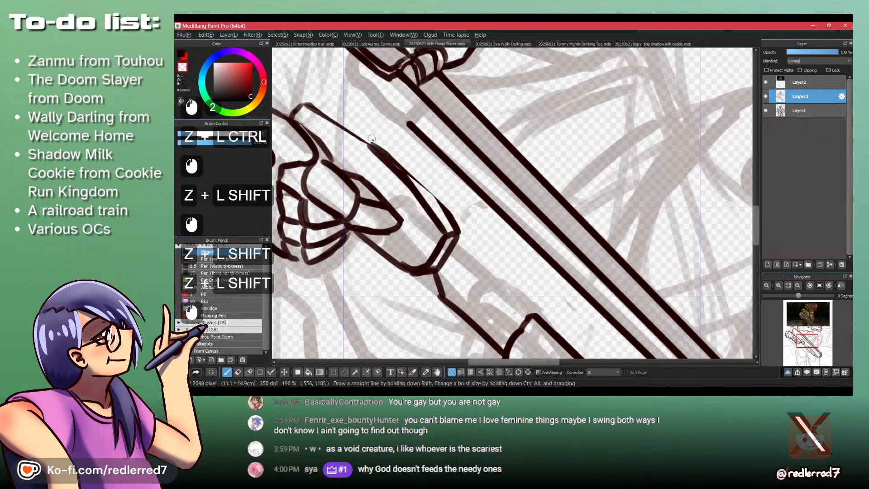
pyautogui.moveTo(379, 146); pyautogui.dragTo(437, 197)
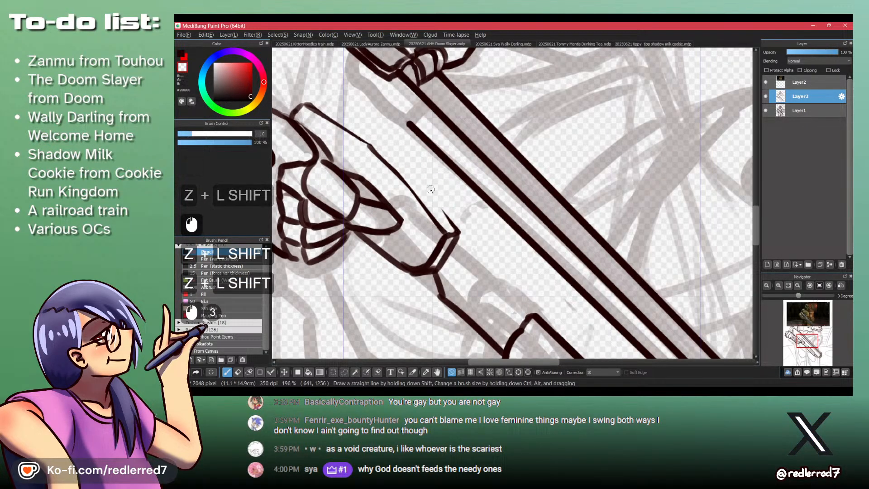
pyautogui.hotkey('shift', 'z')
pyautogui.moveTo(371, 147); pyautogui.dragTo(448, 226)
pyautogui.hotkey('ctrl', 'z')
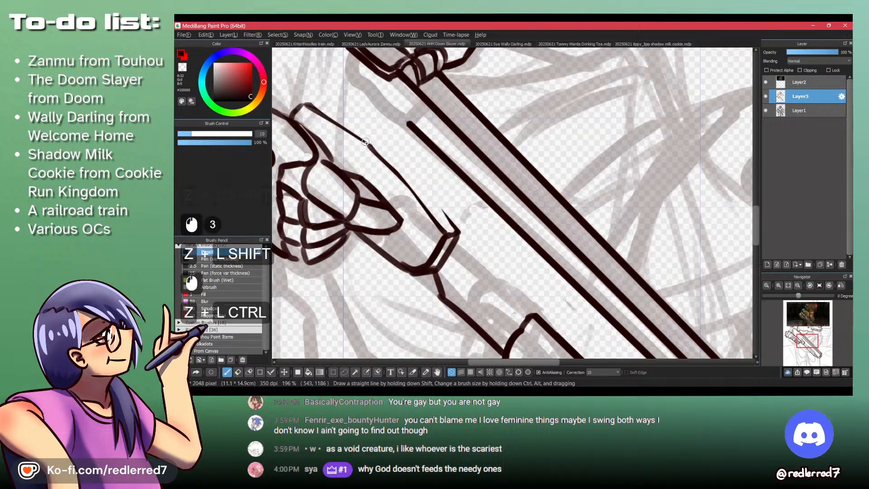
pyautogui.moveTo(369, 145); pyautogui.dragTo(455, 228)
pyautogui.hotkey('ctrl', 'z')
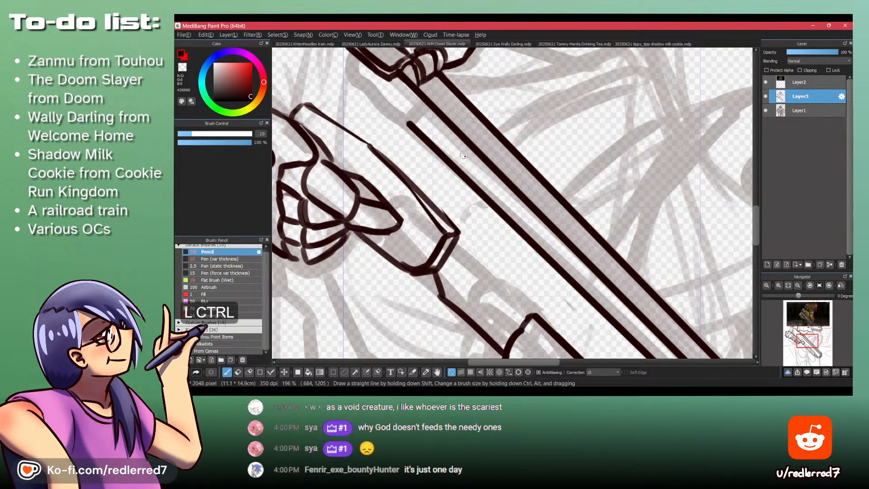
pyautogui.hotkey('ctrl', 'z')
# - Erase the receiver piece's forward upper edges between the bend and the front face
pyautogui.keyDown('ctrl'); pyautogui.click(429, 186); pyautogui.keyUp('ctrl')
pyautogui.press('z')
pyautogui.keyDown('shift'); pyautogui.click(362, 134); pyautogui.keyUp('shift')
pyautogui.moveTo(344, 124); pyautogui.dragTo(379, 161)
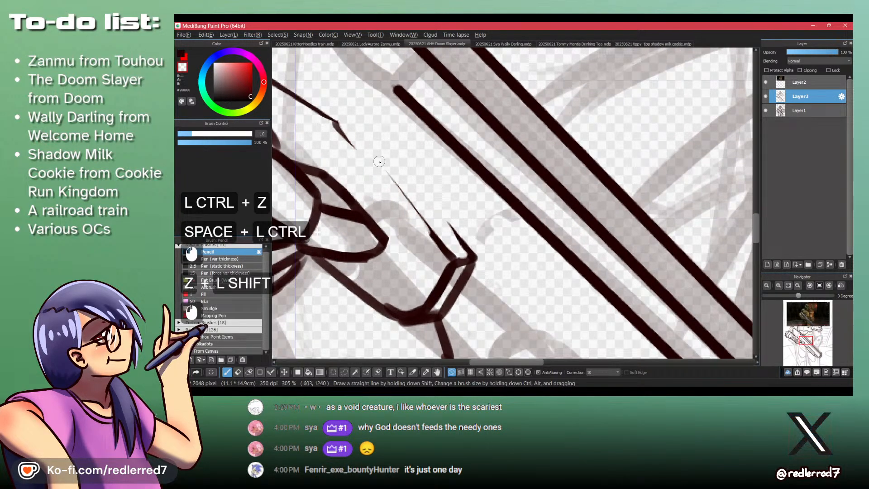
pyautogui.moveTo(442, 256)
pyautogui.mouseDown()
pyautogui.moveTo(445, 214)
pyautogui.moveTo(446, 234)
pyautogui.moveTo(457, 230)
pyautogui.moveTo(467, 255)
pyautogui.moveTo(449, 254)
pyautogui.moveTo(422, 299)
pyautogui.mouseUp()
pyautogui.hotkey('shift', 'z')
pyautogui.hotkey('shift', 'z')
pyautogui.moveTo(344, 118); pyautogui.dragTo(361, 155)
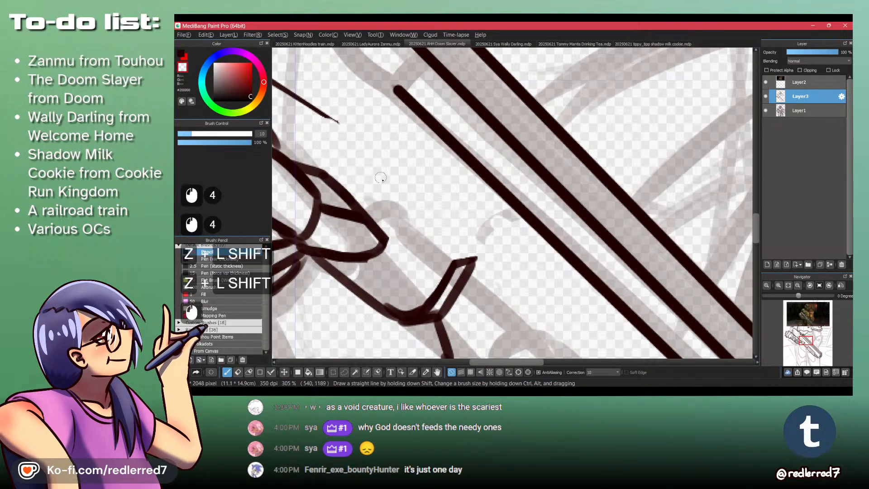
pyautogui.hotkey('shift', 'z')
pyautogui.moveTo(329, 117); pyautogui.dragTo(453, 256)
pyautogui.hotkey('ctrl', 'z')
pyautogui.moveTo(334, 124); pyautogui.dragTo(451, 263)
pyautogui.hotkey('ctrl', 'z')
# - Set the Pencil size to 5 and draw two thin diverging lines from the bend to the front face's upper corners
pyautogui.click(262, 134)
pyautogui.write('5')
pyautogui.press('Return')
pyautogui.moveTo(336, 121)
pyautogui.mouseDown()
pyautogui.moveTo(452, 263)
pyautogui.moveTo(324, 113)
pyautogui.moveTo(454, 261)
pyautogui.mouseUp()
pyautogui.hotkey('ctrl', 'z')
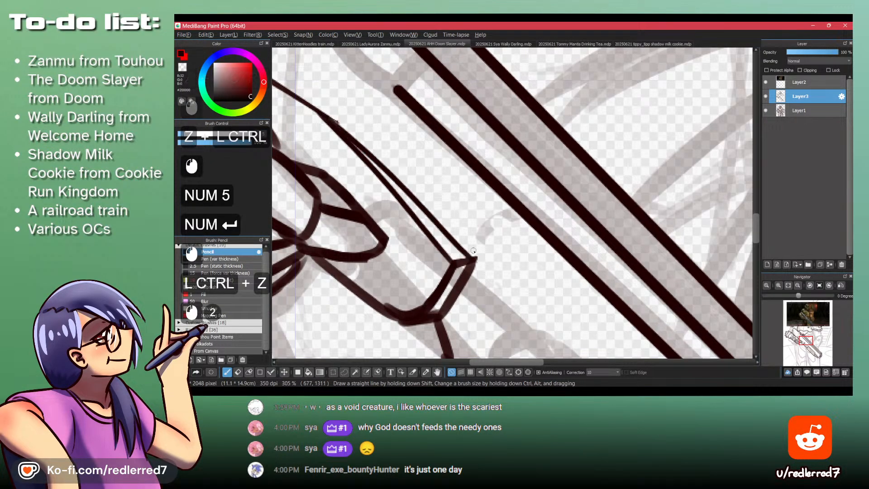
pyautogui.hotkey('ctrl', 'z')
pyautogui.moveTo(335, 123)
pyautogui.mouseDown()
pyautogui.moveTo(476, 252)
pyautogui.moveTo(477, 272)
pyautogui.moveTo(472, 267)
pyautogui.moveTo(438, 312)
pyautogui.mouseUp()
# - Clean up the outer line's join at the front corner and slim the front face's outer edge
pyautogui.hotkey('shift', 'z')
pyautogui.hotkey('shift', 'z')
pyautogui.hotkey('shift', 'z')
pyautogui.hotkey('shift', 'z')
pyautogui.hotkey('ctrl', 'z')
# - Slim the inner edge of the receiver piece's front face and clean up its joins at the corners
pyautogui.hotkey('shift', 'z')
pyautogui.moveTo(454, 300); pyautogui.dragTo(448, 311)
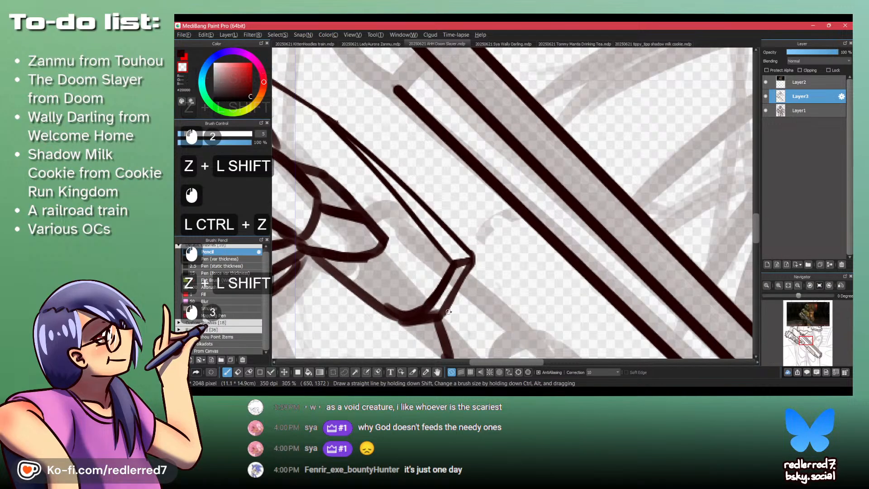
pyautogui.moveTo(459, 264); pyautogui.dragTo(469, 261)
pyautogui.hotkey('ctrl', 'z')
pyautogui.moveTo(468, 262)
pyautogui.mouseDown()
pyautogui.moveTo(446, 263)
pyautogui.moveTo(454, 265)
pyautogui.moveTo(453, 255)
pyautogui.moveTo(452, 265)
pyautogui.moveTo(463, 265)
pyautogui.moveTo(450, 266)
pyautogui.moveTo(429, 292)
pyautogui.moveTo(456, 269)
pyautogui.moveTo(432, 312)
pyautogui.mouseUp()
pyautogui.hotkey('shift', 'z')
pyautogui.moveTo(454, 272)
pyautogui.mouseDown()
pyautogui.moveTo(425, 320)
pyautogui.moveTo(437, 300)
pyautogui.moveTo(421, 316)
pyautogui.mouseUp()
pyautogui.moveTo(435, 313)
pyautogui.mouseDown()
pyautogui.moveTo(412, 318)
pyautogui.moveTo(380, 299)
pyautogui.moveTo(419, 317)
pyautogui.moveTo(412, 317)
pyautogui.moveTo(419, 304)
pyautogui.moveTo(402, 313)
pyautogui.moveTo(420, 295)
pyautogui.moveTo(408, 314)
pyautogui.moveTo(423, 318)
pyautogui.moveTo(439, 310)
pyautogui.mouseUp()
pyautogui.moveTo(435, 312)
pyautogui.mouseDown()
pyautogui.moveTo(383, 306)
pyautogui.moveTo(408, 314)
pyautogui.moveTo(393, 316)
pyautogui.moveTo(409, 323)
pyautogui.moveTo(385, 313)
pyautogui.moveTo(407, 324)
pyautogui.moveTo(395, 320)
pyautogui.moveTo(421, 323)
pyautogui.mouseUp()
pyautogui.hotkey('shift', 'z')
pyautogui.hotkey('shift', 'z')
pyautogui.hotkey('ctrl', 'z')
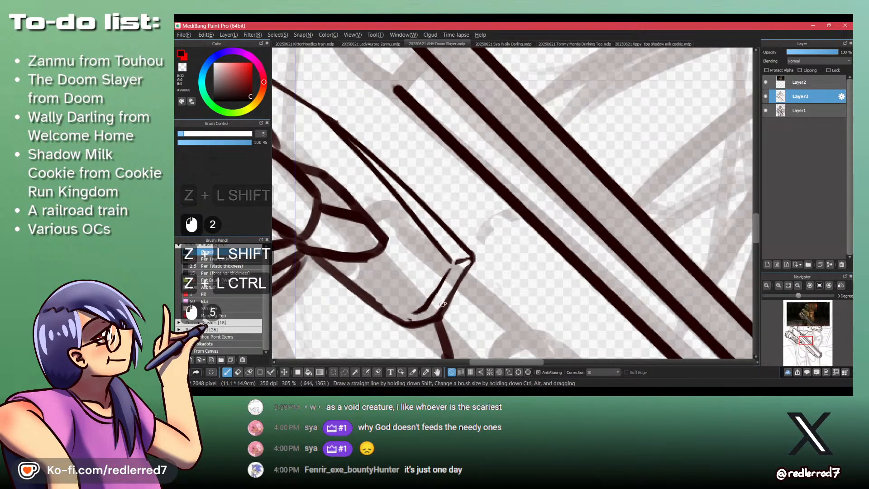
# - Trim the receiver piece's lower edge just behind the front face's bottom corner
pyautogui.hotkey('shift', 'z')
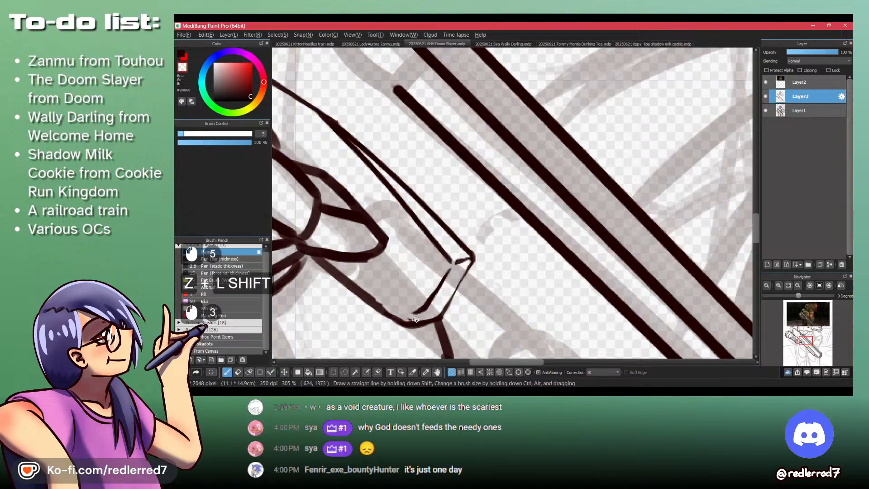
pyautogui.moveTo(375, 298); pyautogui.dragTo(388, 310)
pyautogui.moveTo(374, 297); pyautogui.dragTo(390, 310)
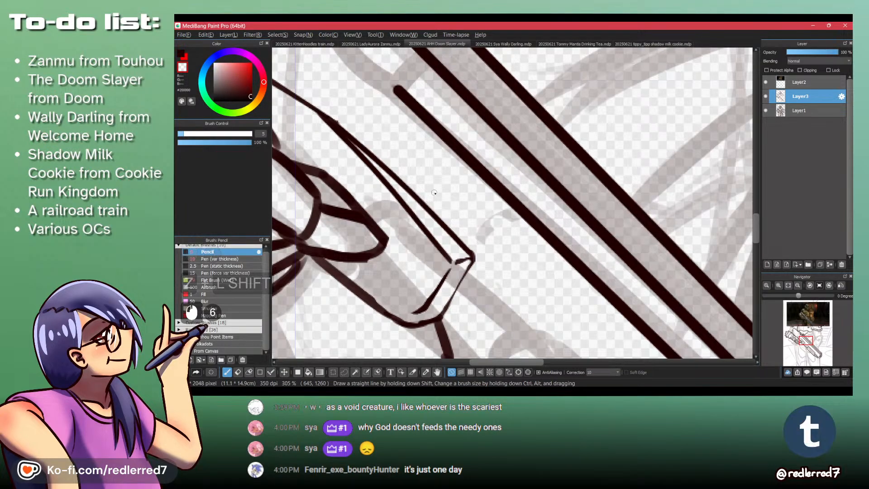
# - Touch up the receiver piece's two diverging upper lines just forward of the bend
pyautogui.moveTo(335, 125); pyautogui.dragTo(394, 173)
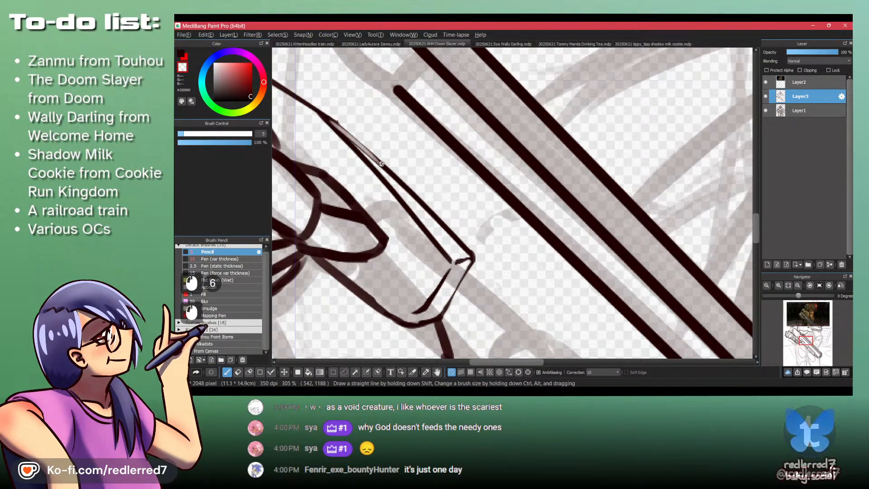
pyautogui.hotkey('ctrl', 'z')
pyautogui.moveTo(337, 127); pyautogui.dragTo(400, 179)
pyautogui.hotkey('ctrl', 'z')
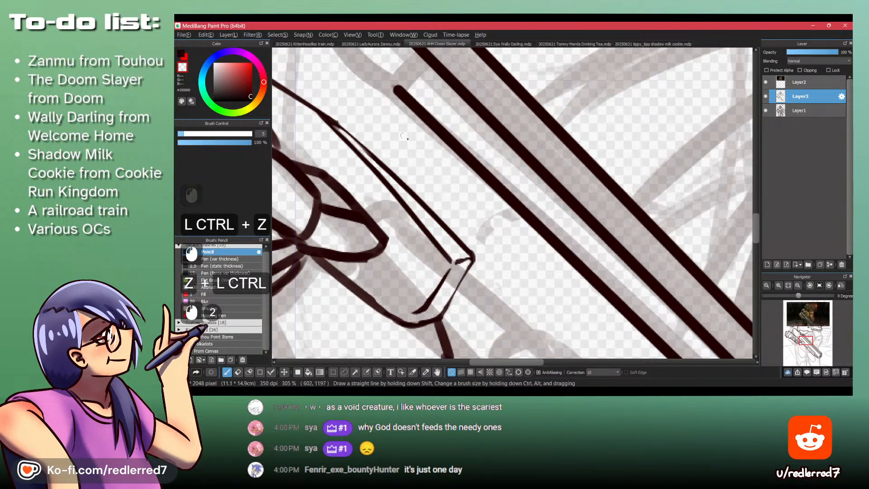
pyautogui.hotkey('ctrl', 'space')
pyautogui.moveTo(488, 222); pyautogui.dragTo(465, 138)
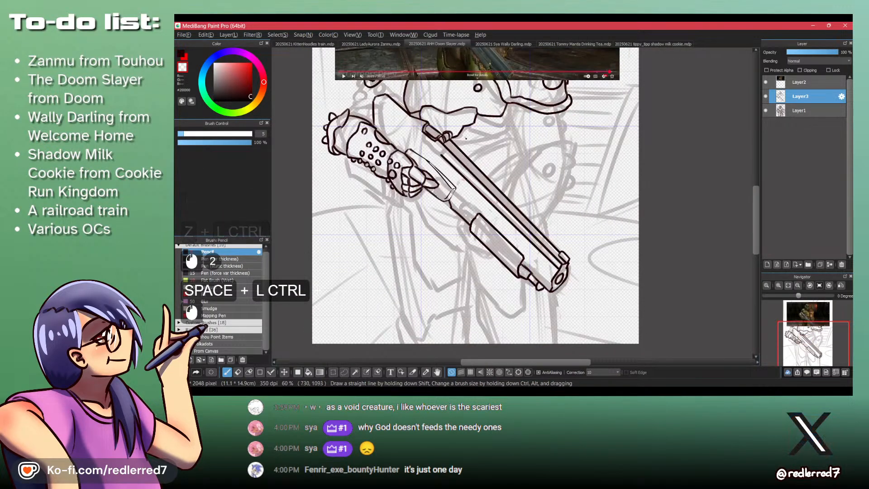
# - Set the Pencil size to 8 and thin the rear stretch of the line beneath the shotgun's barrel
pyautogui.hotkey('ctrl', 'space')
pyautogui.moveTo(452, 177); pyautogui.dragTo(480, 176)
pyautogui.hotkey('shift', 'z')
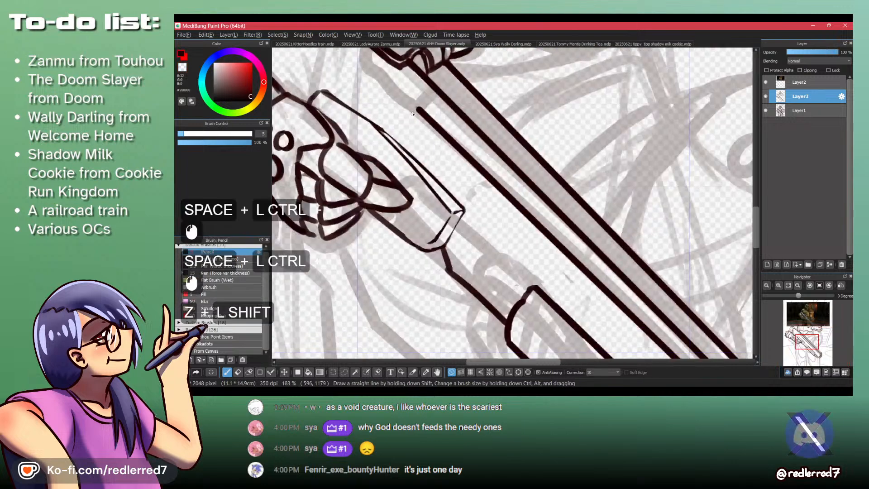
pyautogui.click(412, 103)
pyautogui.hotkey('shift', 'z')
pyautogui.hotkey('ctrl', 'z')
pyautogui.click(261, 134)
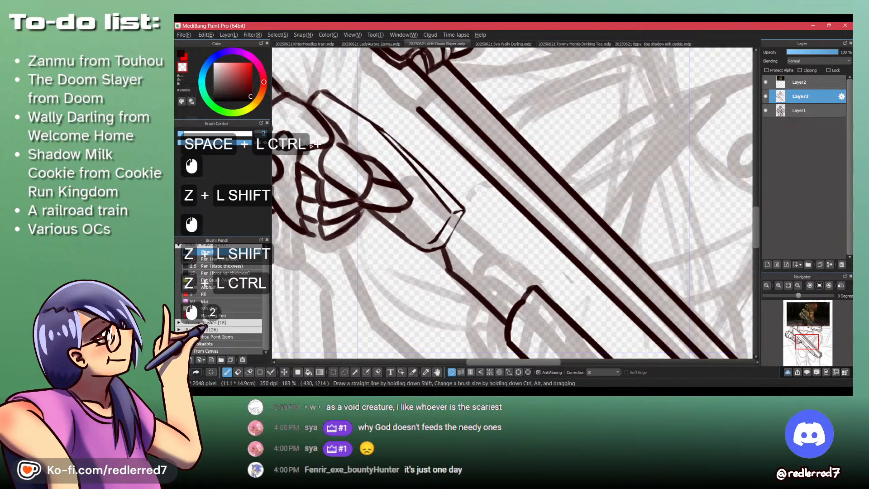
pyautogui.write('8')
pyautogui.press('KP_Enter')
pyautogui.hotkey('shift', 'z')
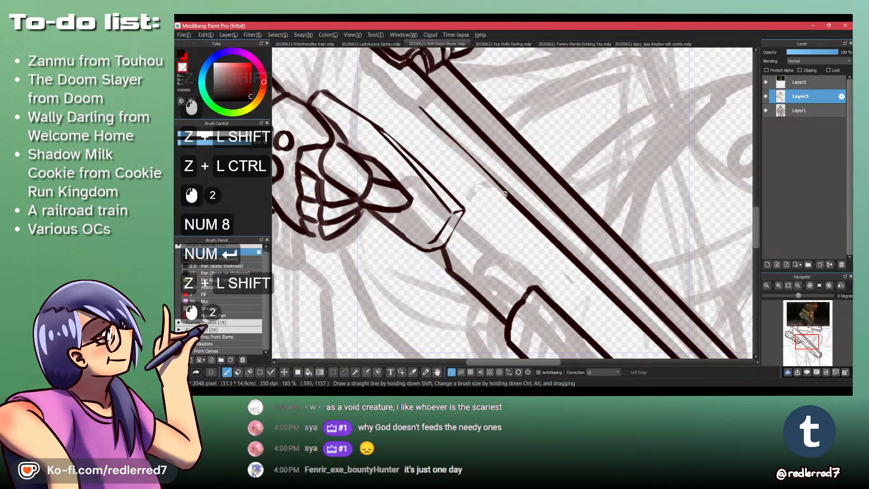
pyautogui.hotkey('shift', 'z')
pyautogui.moveTo(504, 191); pyautogui.dragTo(419, 108)
pyautogui.hotkey('ctrl', 'z')
pyautogui.hotkey('ctrl', 'z')
pyautogui.hotkey('ctrl', 'y')
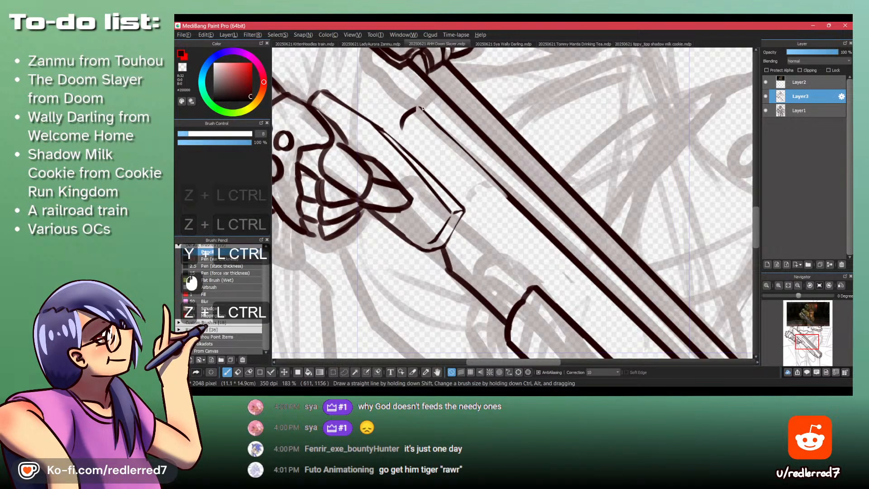
# - Outline a long panel beneath the barrel's thinned line with a rounded rear corner, a lower edge and a closed front end
pyautogui.hotkey('ctrl', 'z')
pyautogui.moveTo(418, 107); pyautogui.dragTo(400, 128)
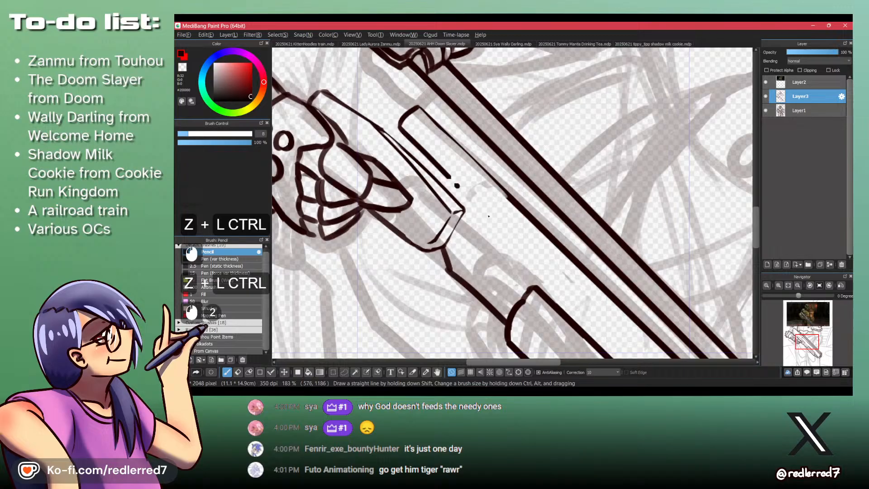
pyautogui.moveTo(507, 195)
pyautogui.mouseDown()
pyautogui.moveTo(486, 213)
pyautogui.moveTo(489, 225)
pyautogui.mouseUp()
pyautogui.hotkey('shift', 'z')
pyautogui.hotkey('ctrl', 'space')
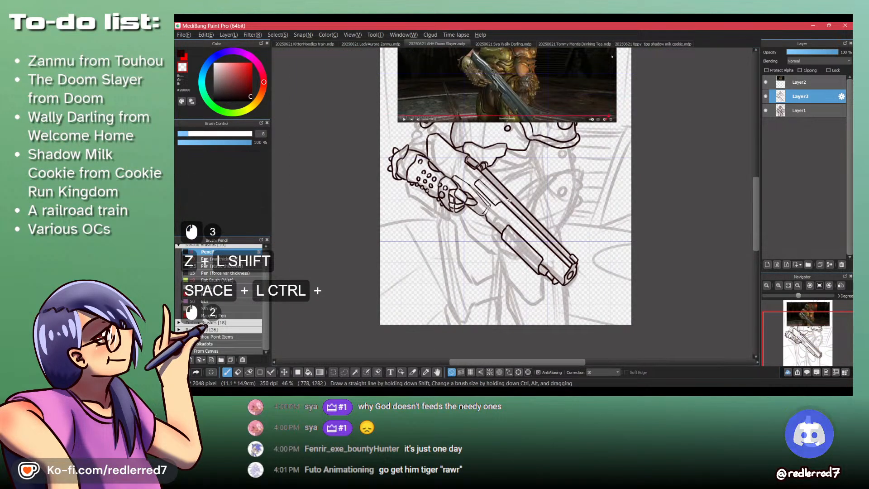
# - Check the shotgun in the Doom Eternal video and draw a short dividing line across the middle of the panel
pyautogui.hotkey('alt', 'Tab')
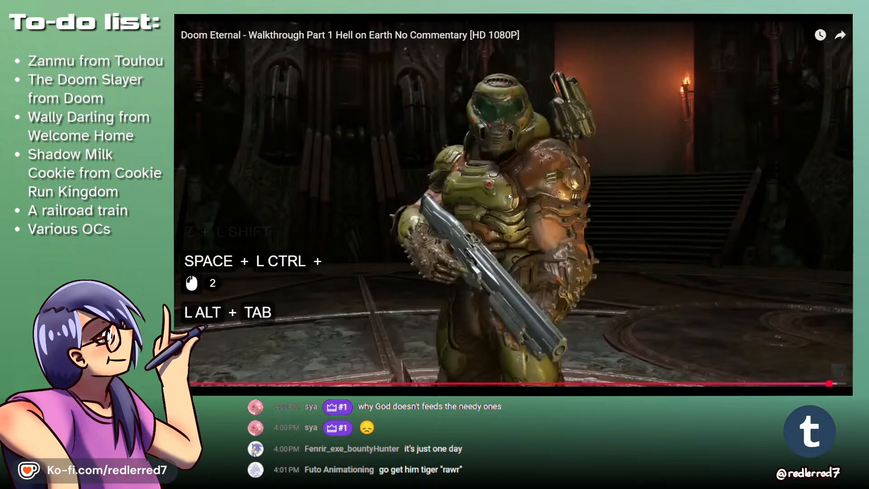
pyautogui.hotkey('alt', 'Tab')
pyautogui.hotkey('ctrl', 'space')
pyautogui.click(482, 199)
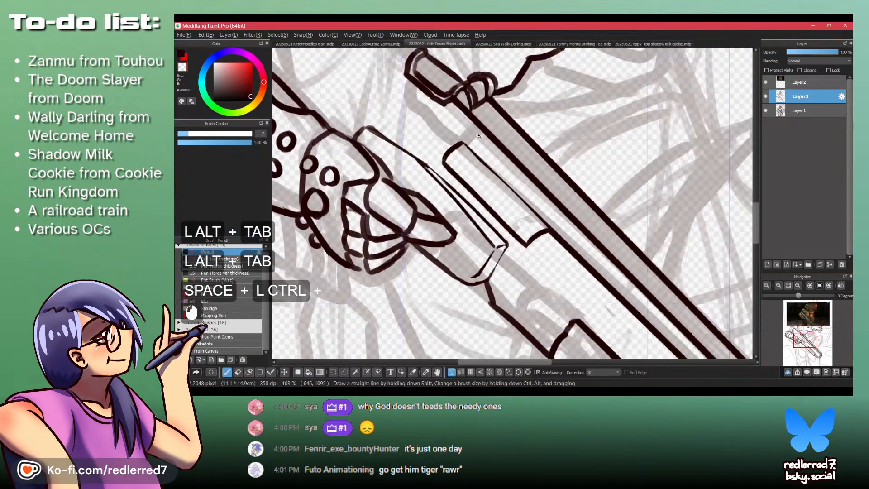
pyautogui.press('z')
pyautogui.moveTo(482, 199); pyautogui.dragTo(501, 179)
pyautogui.hotkey('ctrl', 'z')
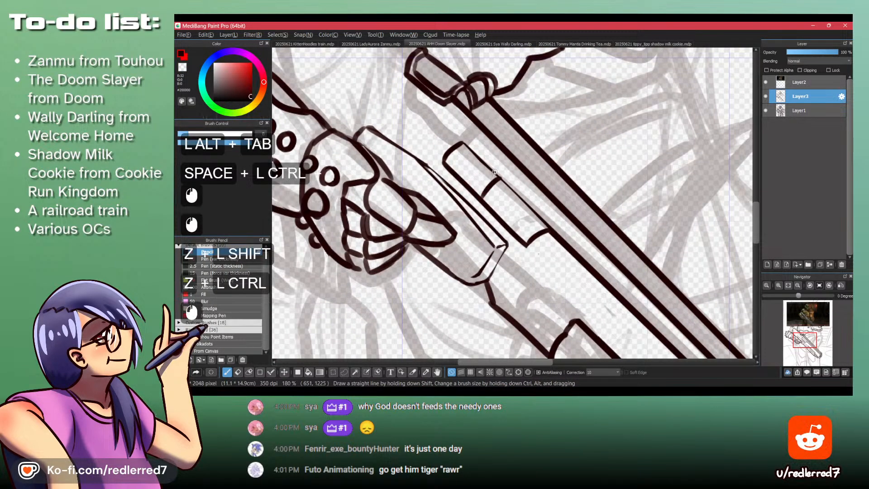
# - Check the video reference again and draw a curved edge from the barrel's rear end down to the receiver piece's bend
pyautogui.hotkey('ctrl', 'space')
pyautogui.moveTo(548, 224); pyautogui.dragTo(520, 224)
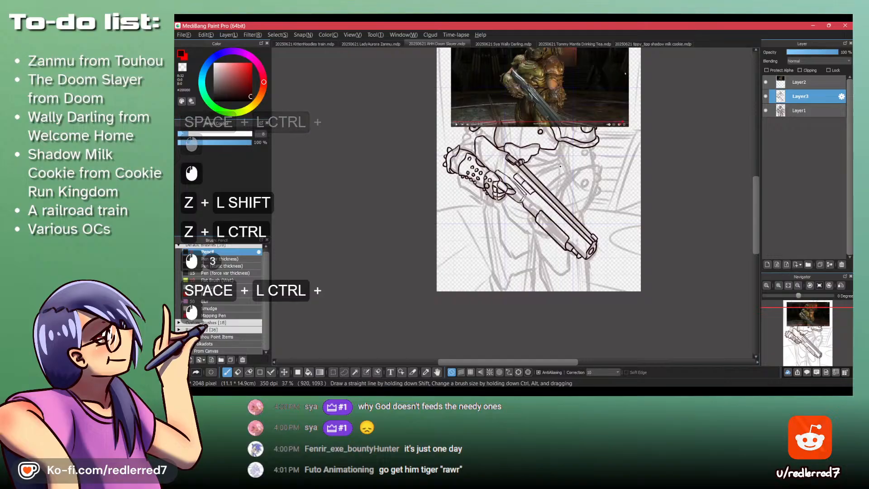
pyautogui.hotkey('alt', 'Tab')
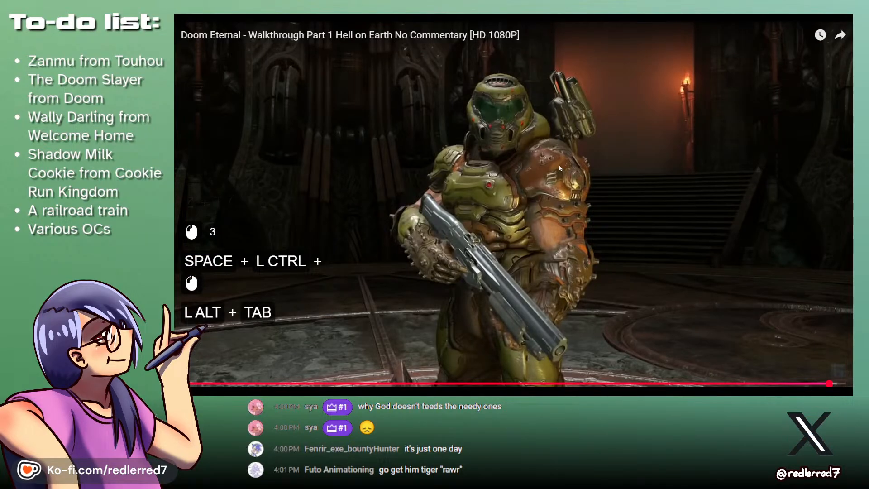
pyautogui.hotkey('alt', 'Tab')
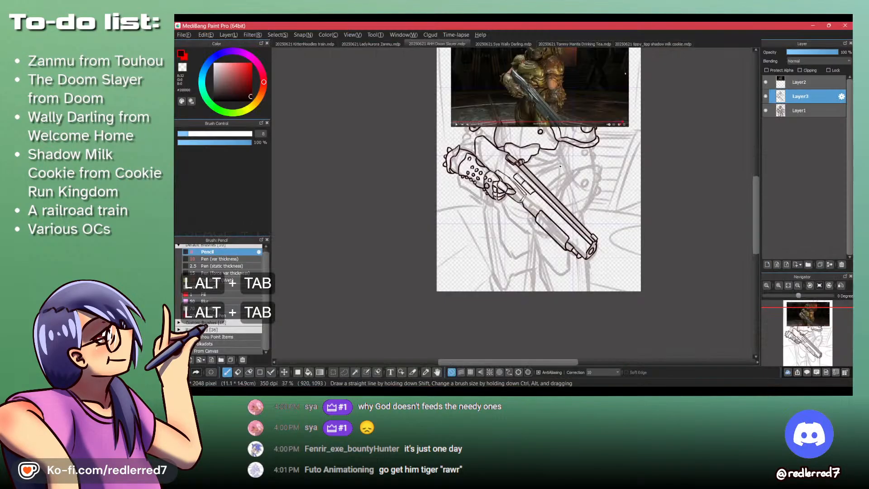
pyautogui.hotkey('ctrl', 'space')
pyautogui.click(532, 112)
pyautogui.moveTo(504, 185); pyautogui.dragTo(544, 137)
pyautogui.hotkey('shift', 'z')
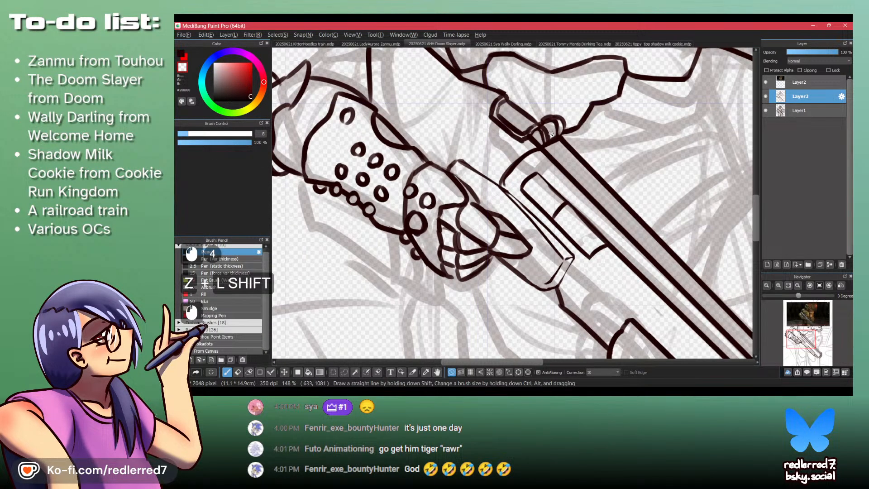
# - Compare the whole shotgun drawing with the Doom Eternal video reference
pyautogui.hotkey('alt', 'Tab')
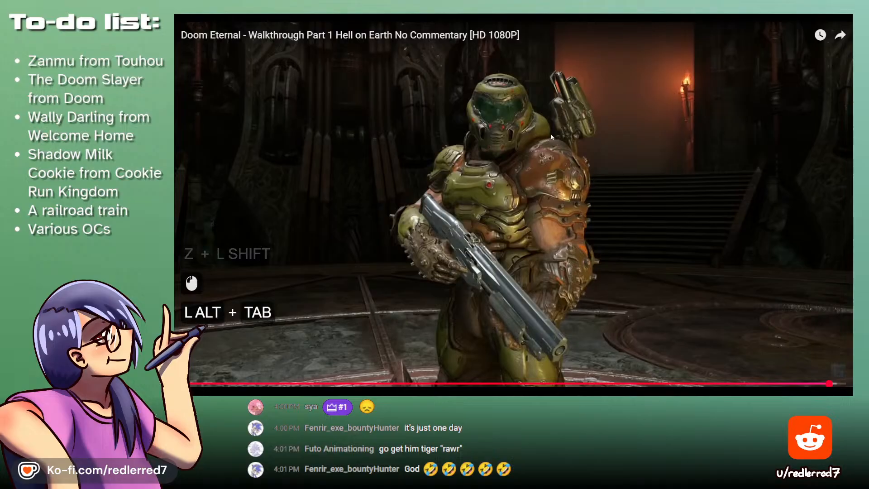
pyautogui.hotkey('alt', 'Tab')
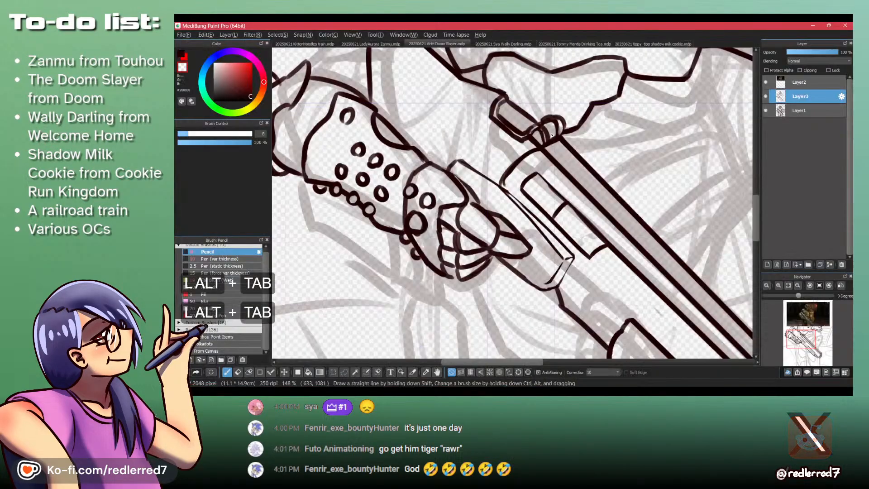
pyautogui.moveTo(561, 181); pyautogui.dragTo(511, 199)
pyautogui.moveTo(585, 255)
pyautogui.mouseDown()
pyautogui.moveTo(562, 259)
pyautogui.moveTo(515, 304)
pyautogui.mouseUp()
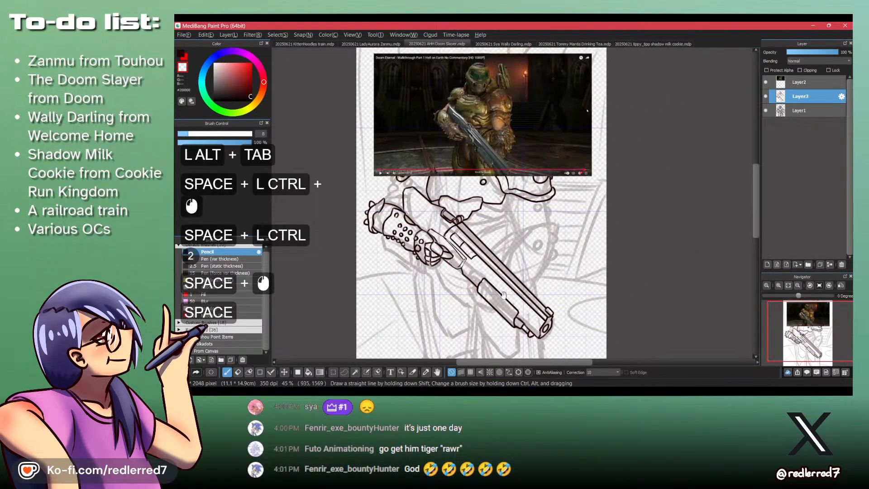
pyautogui.moveTo(531, 195); pyautogui.dragTo(526, 170)
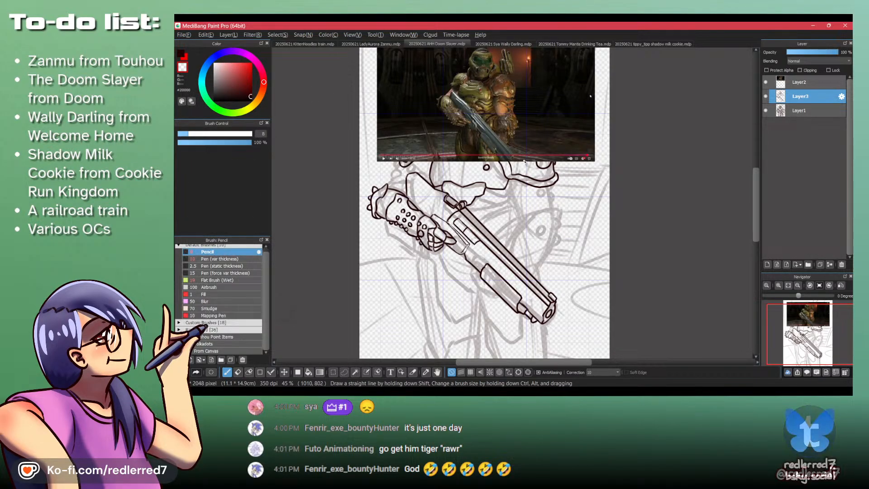
# - Move the reference image on Layer2 down over the lower body, and return to Layer3 with the Pencil
pyautogui.click(798, 82)
pyautogui.press('m')
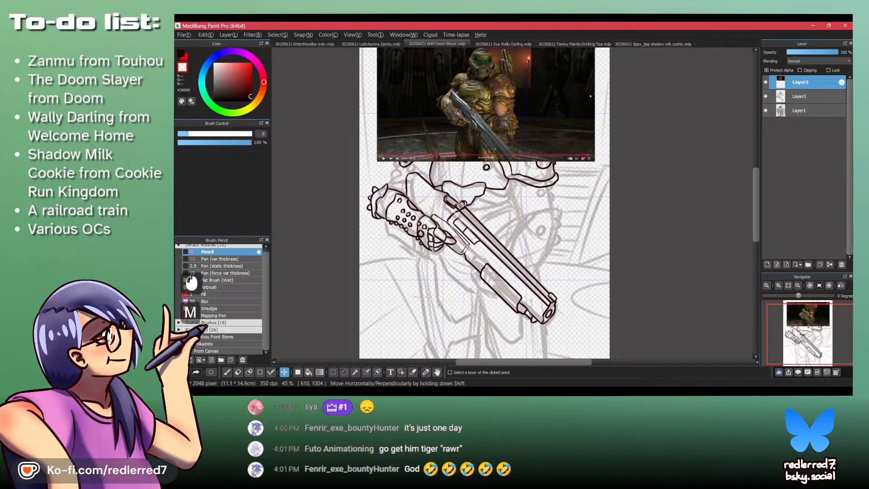
pyautogui.moveTo(463, 99); pyautogui.dragTo(462, 286)
pyautogui.moveTo(487, 190); pyautogui.dragTo(496, 169)
pyautogui.moveTo(496, 232); pyautogui.dragTo(463, 116)
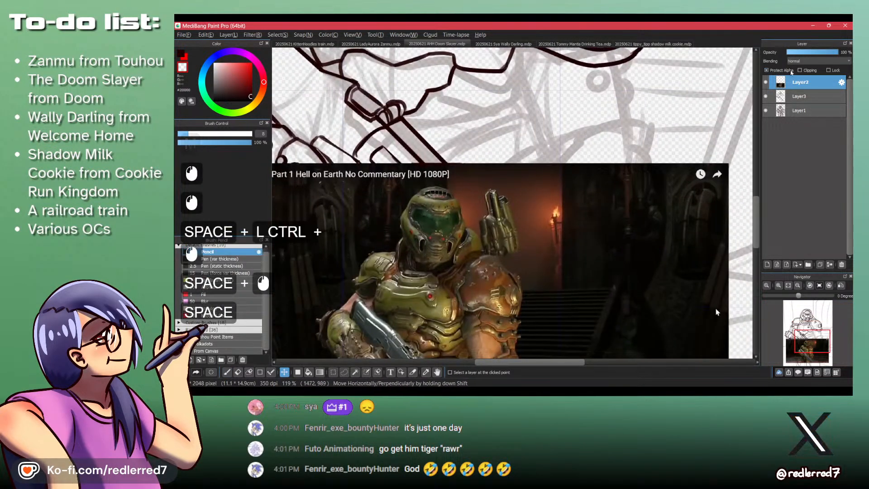
pyautogui.click(809, 96)
pyautogui.press('p')
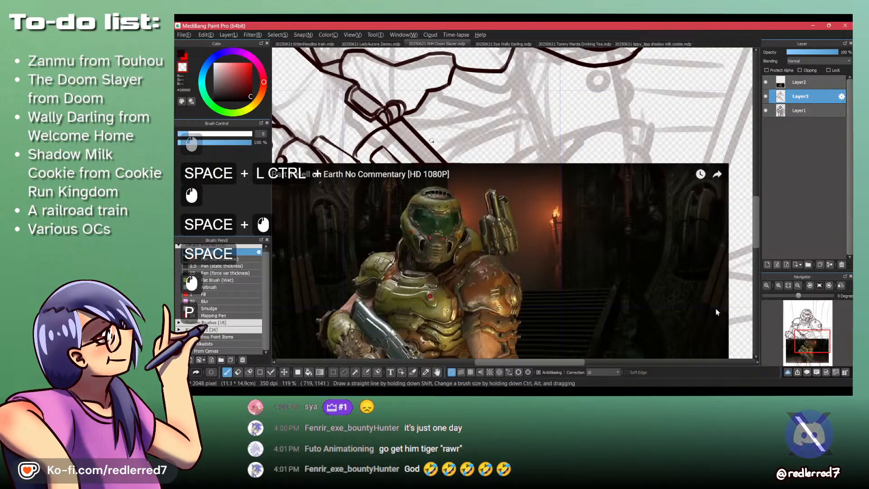
pyautogui.moveTo(440, 109); pyautogui.dragTo(422, 161)
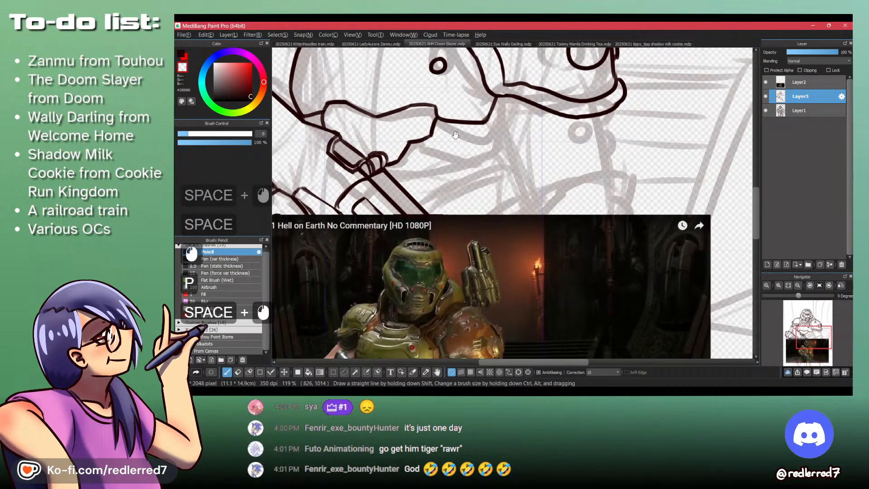
# - Try to draw a wavy line running forward from the lower corner of the waist armor plate
pyautogui.click(429, 136)
pyautogui.hotkey('shift', 'z')
pyautogui.hotkey('ctrl', 'z')
pyautogui.click(429, 135)
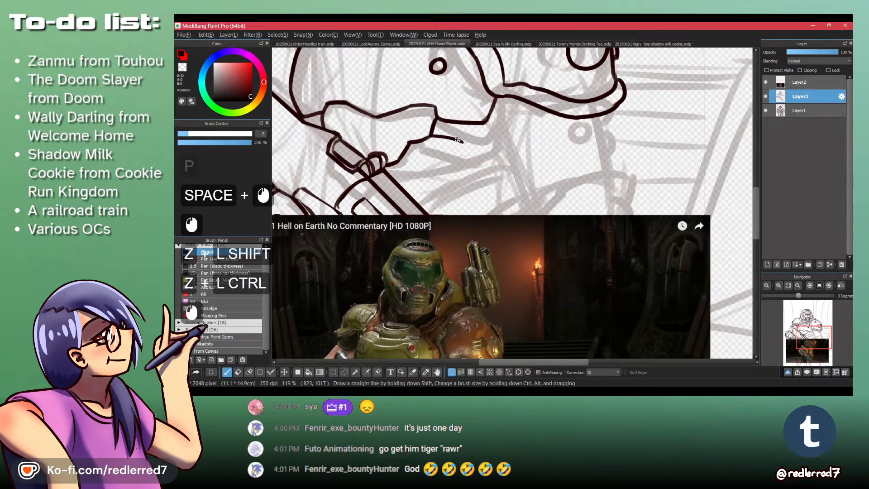
pyautogui.hotkey('ctrl', 'z')
pyautogui.click(430, 136)
pyautogui.hotkey('ctrl', 'z')
pyautogui.moveTo(431, 136); pyautogui.dragTo(500, 153)
pyautogui.write('8')
pyautogui.press('KP_Enter')
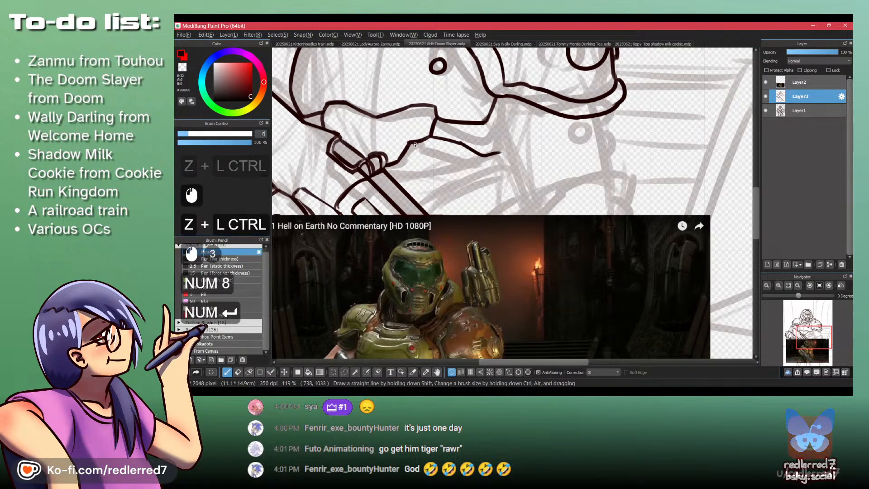
# - Set the Pencil size to 10 and redraw the wavy line from the waist armor plate's lower corner
pyautogui.write('10')
pyautogui.press('KP_Enter')
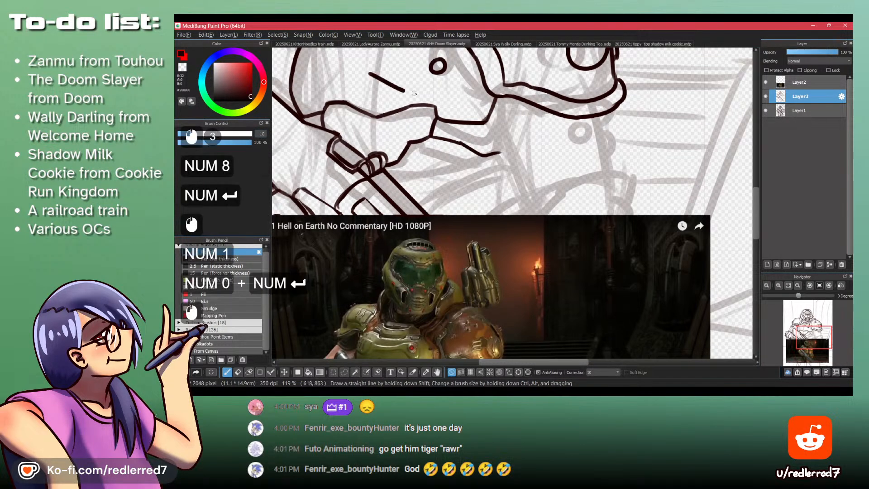
pyautogui.click(440, 136)
pyautogui.hotkey('ctrl', 'z')
pyautogui.hotkey('ctrl', 'z')
pyautogui.hotkey('ctrl', 'z')
pyautogui.moveTo(432, 135)
pyautogui.mouseDown()
pyautogui.moveTo(462, 144)
pyautogui.moveTo(415, 100)
pyautogui.moveTo(445, 114)
pyautogui.mouseUp()
pyautogui.hotkey('ctrl', 'z')
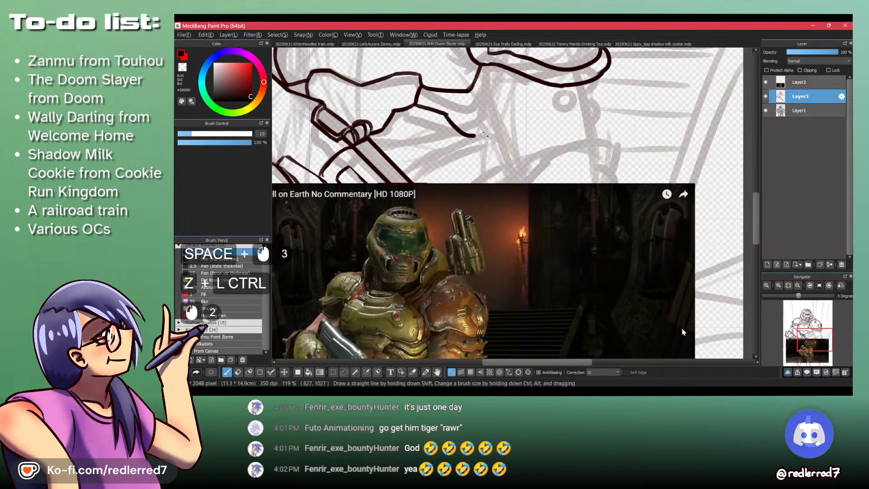
pyautogui.moveTo(483, 134); pyautogui.dragTo(491, 134)
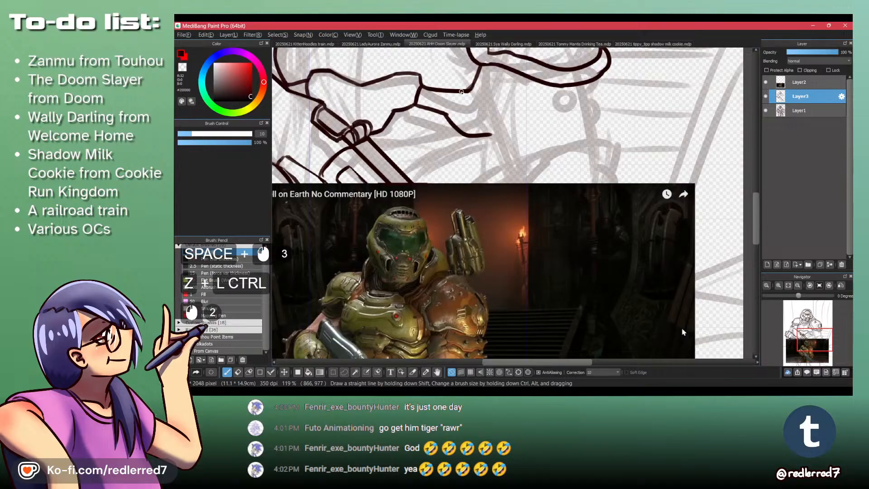
# - Close the waist armor section with an edge from the upper armor line down to the wavy line's far end
pyautogui.moveTo(462, 92); pyautogui.dragTo(478, 110)
pyautogui.hotkey('ctrl', 'z')
pyautogui.hotkey('ctrl', 'z')
pyautogui.moveTo(415, 105)
pyautogui.mouseDown()
pyautogui.moveTo(497, 111)
pyautogui.moveTo(494, 85)
pyautogui.moveTo(501, 90)
pyautogui.mouseUp()
pyautogui.hotkey('ctrl', 'z')
pyautogui.hotkey('ctrl', 'z')
# - Draw a short, slightly curved line from beside the shotgun's rear clasp, below the waist armor plate
pyautogui.moveTo(414, 137)
pyautogui.mouseDown()
pyautogui.moveTo(443, 80)
pyautogui.moveTo(417, 109)
pyautogui.moveTo(420, 95)
pyautogui.mouseUp()
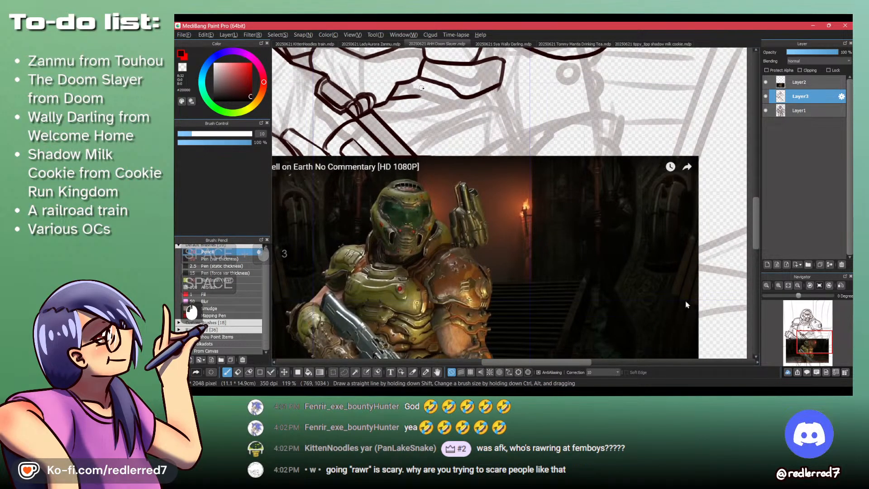
pyautogui.hotkey('ctrl', 'z')
pyautogui.hotkey('ctrl', 'z')
pyautogui.moveTo(387, 103); pyautogui.dragTo(422, 96)
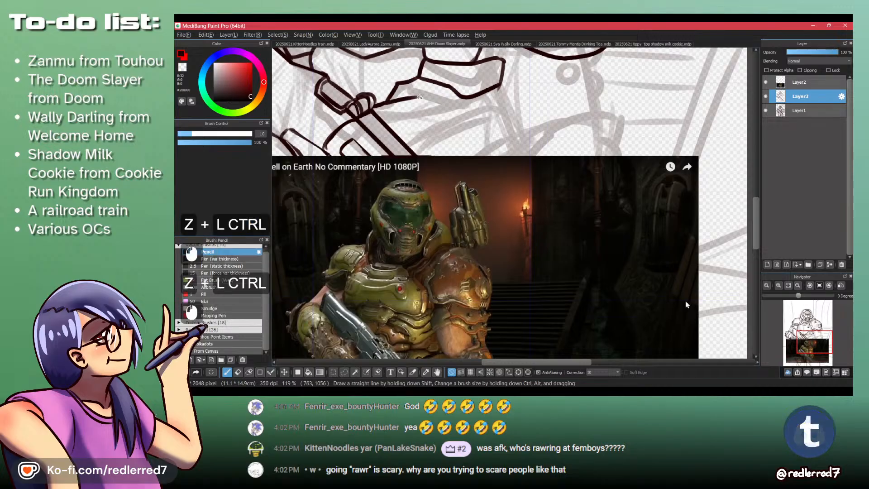
pyautogui.hotkey('shift', 'z')
pyautogui.click(493, 95)
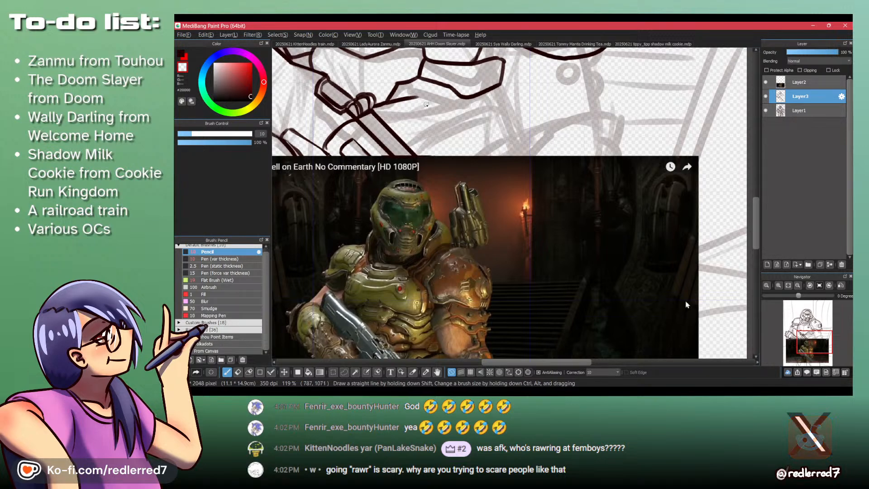
# - Trim the far end of the line beside the shotgun's rear clasp and extend it into a second waist armor plate below the first
pyautogui.hotkey('shift', 'z')
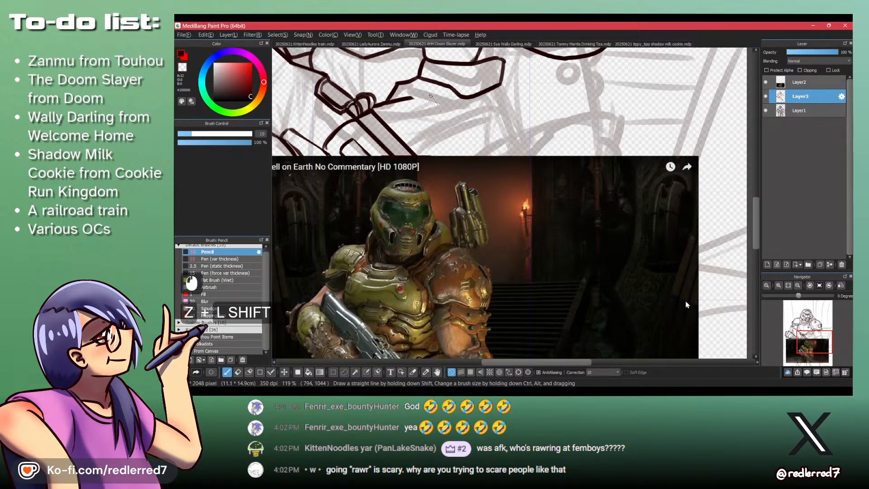
pyautogui.hotkey('ctrl', 'z')
pyautogui.moveTo(411, 98)
pyautogui.mouseDown()
pyautogui.moveTo(445, 120)
pyautogui.moveTo(449, 141)
pyautogui.mouseUp()
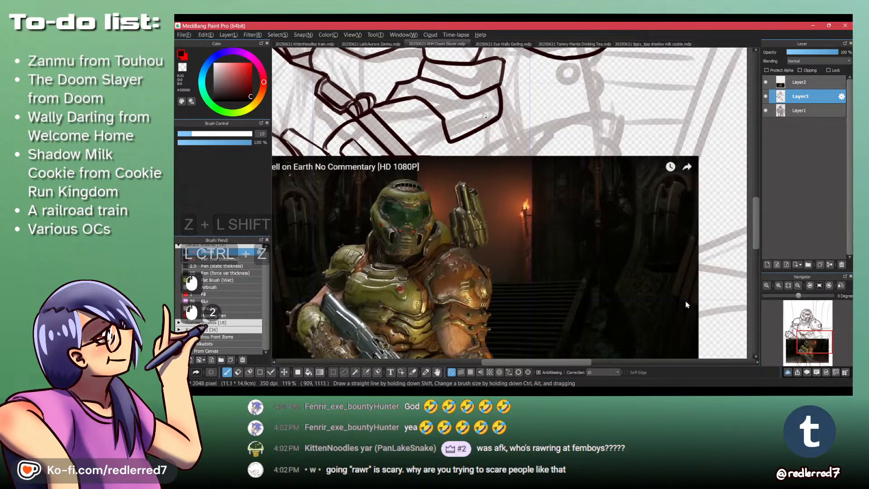
# - Try to draw a short line running down from the lower waist plate's outer edge, and check the sketch without the reference layer
pyautogui.moveTo(491, 89); pyautogui.dragTo(482, 100)
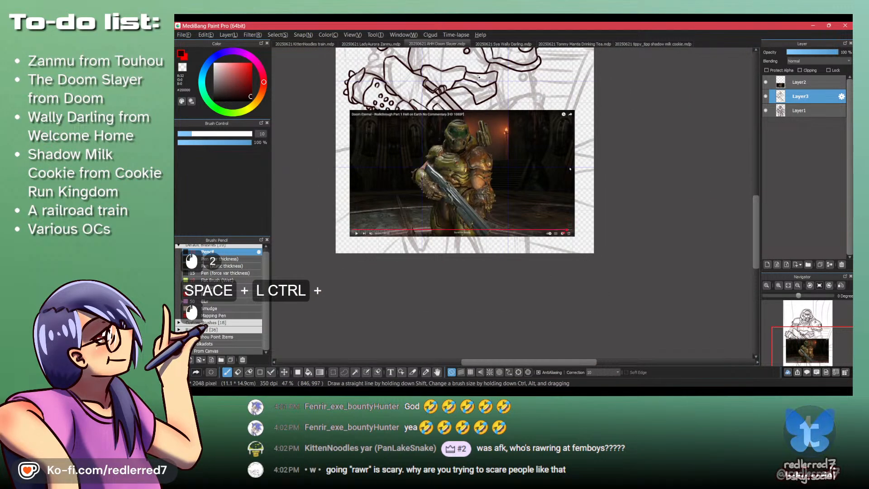
pyautogui.moveTo(487, 61); pyautogui.dragTo(543, 158)
pyautogui.moveTo(536, 201); pyautogui.dragTo(554, 123)
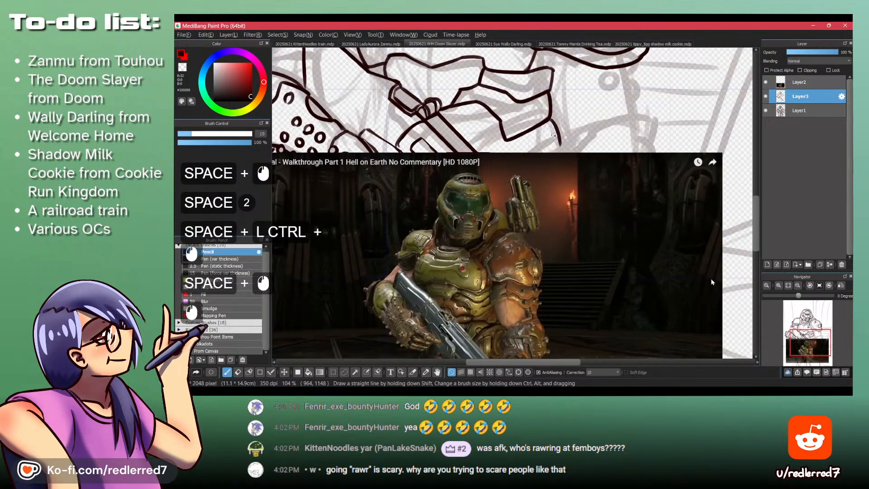
pyautogui.hotkey('ctrl', 'z')
pyautogui.click(766, 82)
pyautogui.click(765, 83)
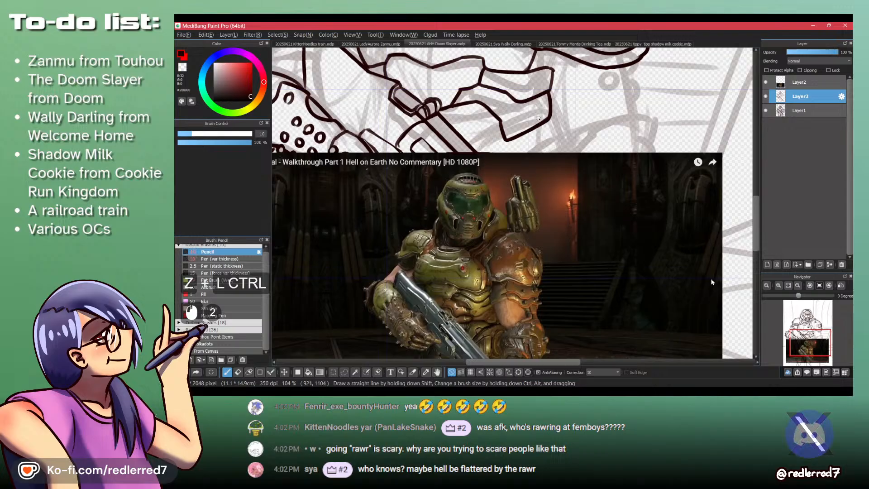
# - Erase the upper waist plate's outer edge and redraw it slanting inward from its top corner to the wavy line
pyautogui.hotkey('shift', 'z')
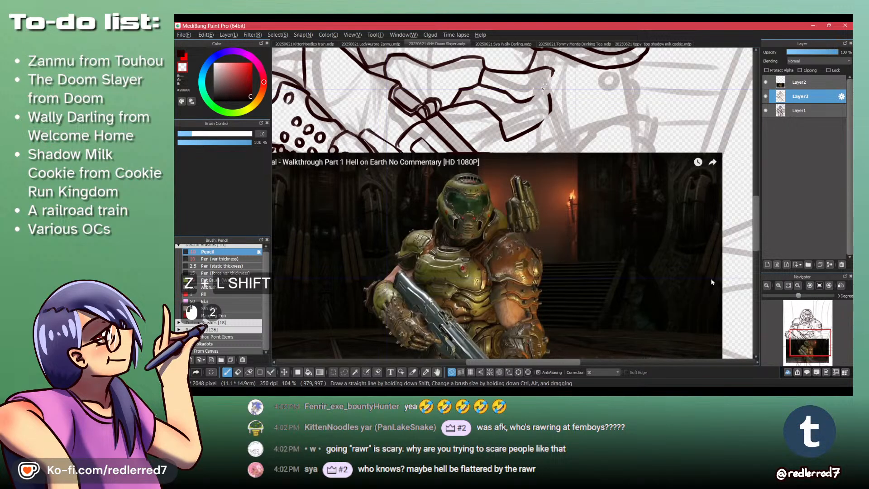
pyautogui.hotkey('shift', 'z')
pyautogui.moveTo(552, 74); pyautogui.dragTo(518, 102)
pyautogui.hotkey('ctrl', 'z')
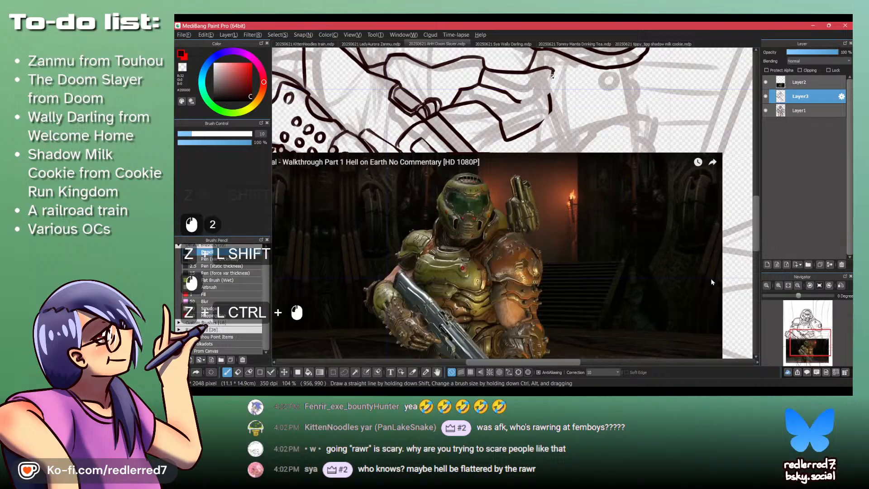
pyautogui.moveTo(553, 74)
pyautogui.mouseDown()
pyautogui.moveTo(514, 105)
pyautogui.moveTo(544, 96)
pyautogui.moveTo(550, 105)
pyautogui.moveTo(529, 128)
pyautogui.moveTo(513, 104)
pyautogui.mouseUp()
# - Erase the lower waist plate's outer edge and redraw it slanting upward from the plate's bottom corner
pyautogui.hotkey('shift', 'z')
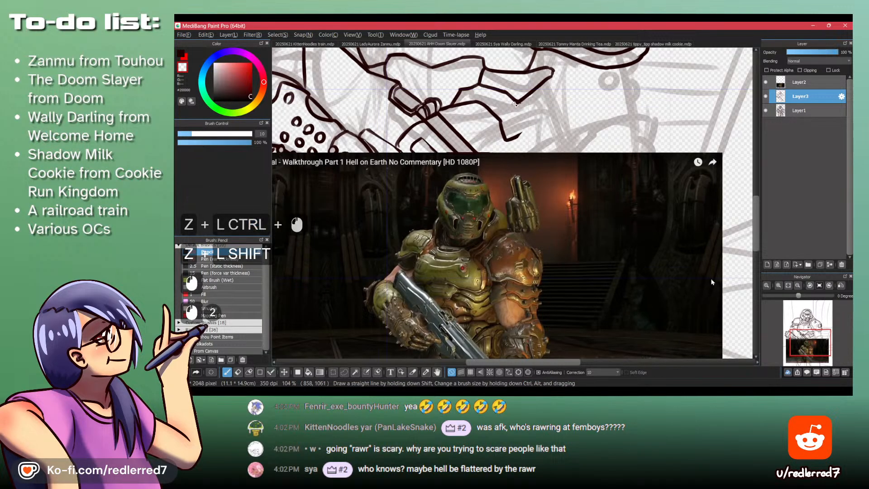
pyautogui.hotkey('shift', 'z')
pyautogui.moveTo(520, 135)
pyautogui.mouseDown()
pyautogui.moveTo(551, 82)
pyautogui.moveTo(549, 94)
pyautogui.mouseUp()
# - Examine the abdomen and waist armor plates closely in the Doom Eternal reference image
pyautogui.press('space')
pyautogui.moveTo(494, 160); pyautogui.dragTo(505, 101)
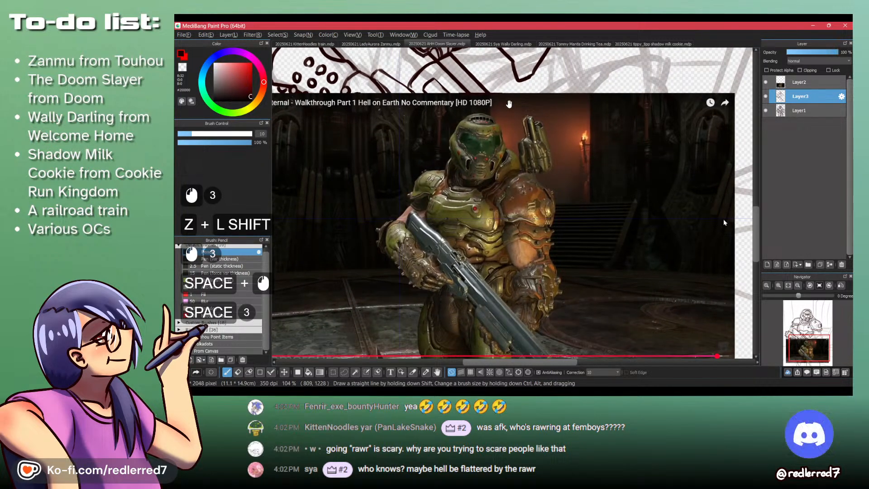
pyautogui.keyDown('ctrl'); pyautogui.click(456, 189); pyautogui.keyUp('ctrl')
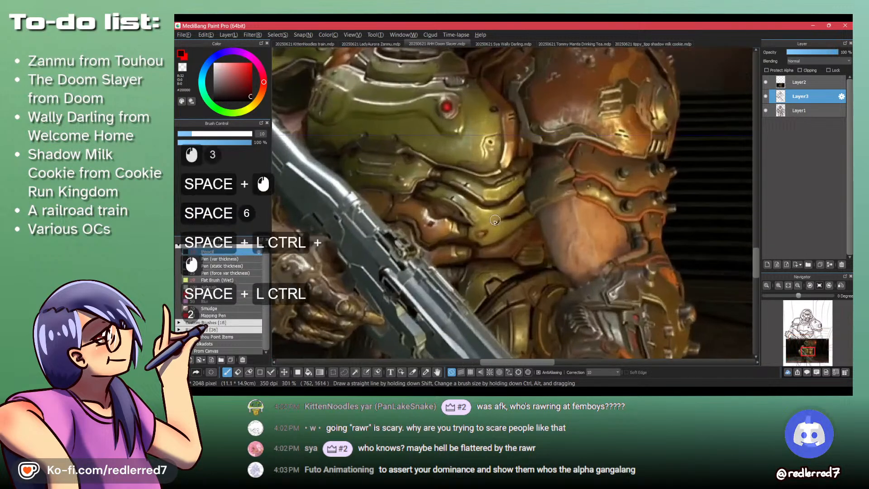
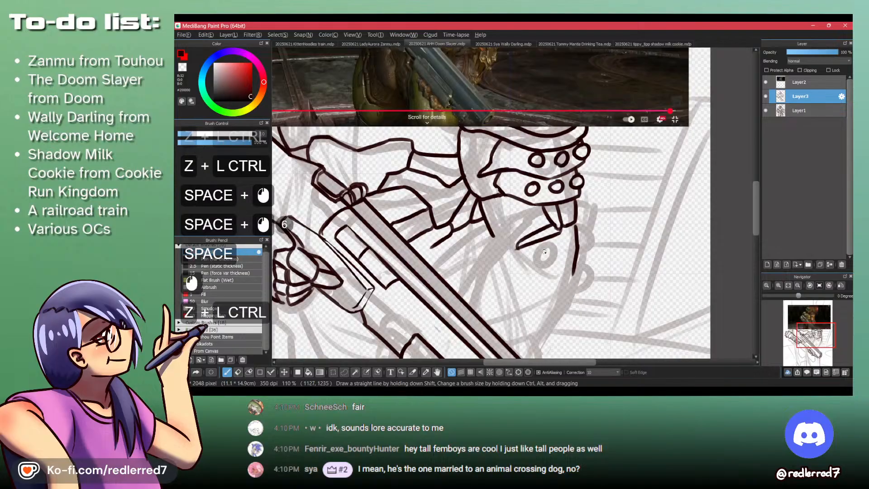
# - Draw the curved top edge of the armor plate beside the shotgun barrel and its stepped inner edge going down
pyautogui.moveTo(535, 250); pyautogui.dragTo(508, 249)
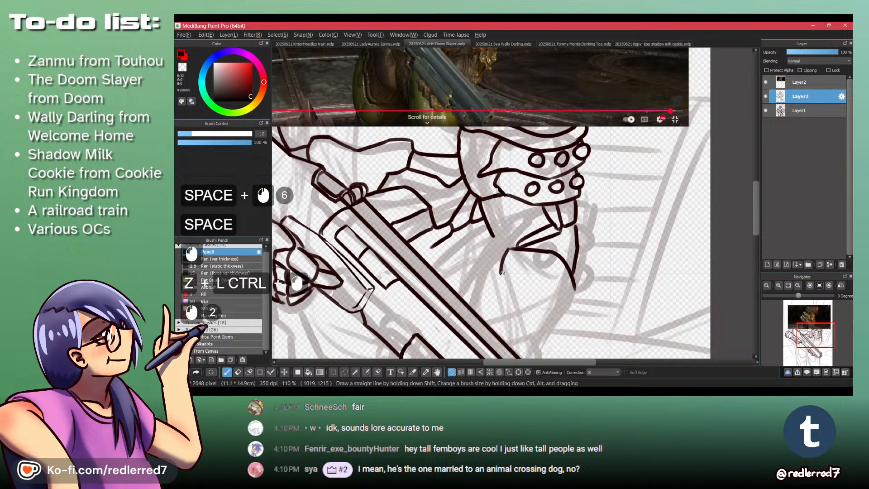
pyautogui.moveTo(518, 283); pyautogui.dragTo(518, 318)
pyautogui.moveTo(519, 203); pyautogui.dragTo(516, 306)
pyautogui.moveTo(514, 349)
pyautogui.mouseDown()
pyautogui.moveTo(517, 280)
pyautogui.moveTo(539, 312)
pyautogui.mouseUp()
pyautogui.hotkey('ctrl', 'z')
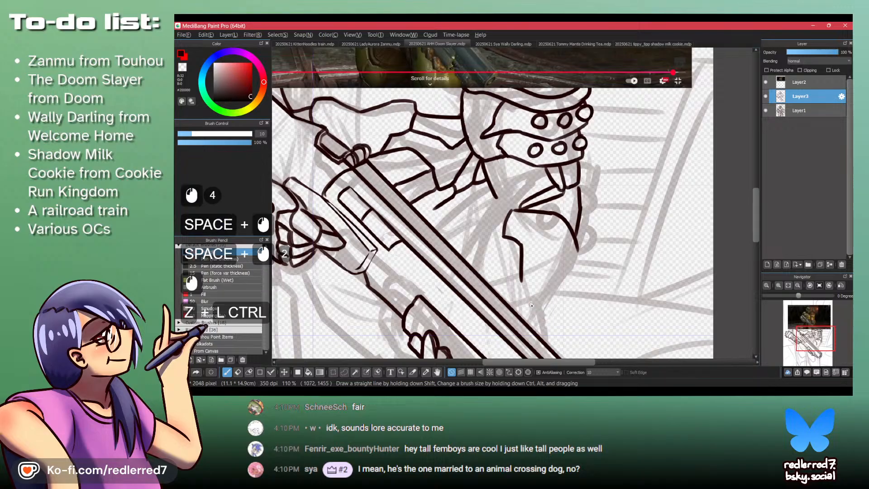
# - Extend the armor plate's inner edge diagonally toward its bottom tip and draw its outer edge slanting inward to the tip
pyautogui.hotkey('ctrl', 'z')
pyautogui.hotkey('ctrl', 'y')
pyautogui.moveTo(521, 284); pyautogui.dragTo(541, 300)
pyautogui.hotkey('ctrl', 'z')
pyautogui.moveTo(579, 253); pyautogui.dragTo(557, 310)
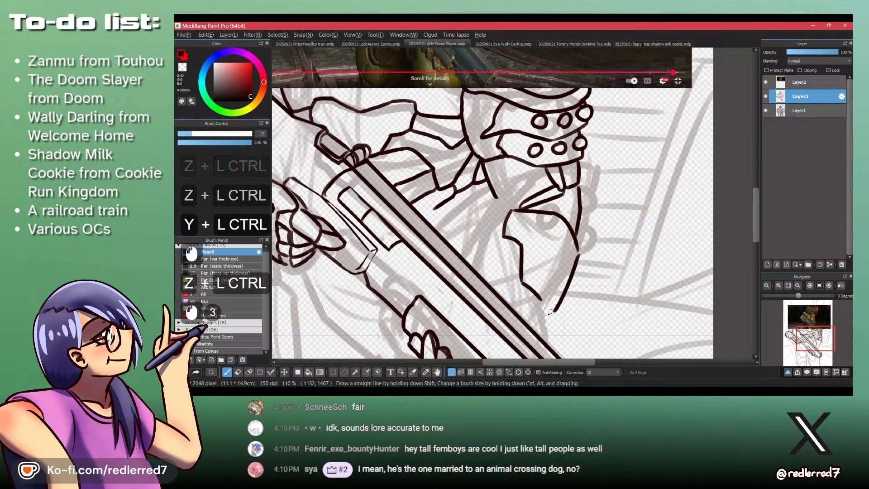
# - Close the armor plate's bottom tip and draw a curved outline from its top inner corner down to the shotgun barrel
pyautogui.moveTo(539, 150); pyautogui.dragTo(525, 274)
pyautogui.moveTo(523, 323)
pyautogui.mouseDown()
pyautogui.moveTo(540, 240)
pyautogui.moveTo(503, 289)
pyautogui.mouseUp()
pyautogui.hotkey('ctrl', 'z')
pyautogui.moveTo(535, 235); pyautogui.dragTo(504, 288)
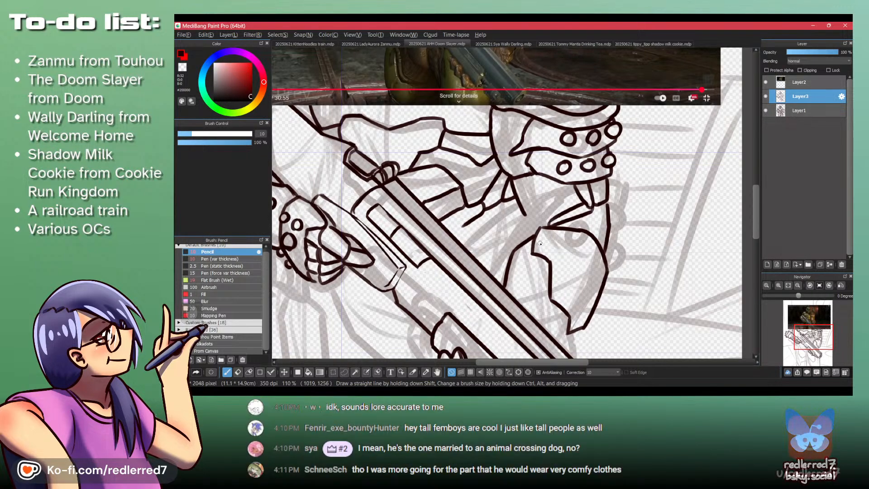
# - Erase the armor plate's bottom tip and redraw both edges so they meet at a slightly lower tip
pyautogui.moveTo(568, 305); pyautogui.dragTo(572, 318)
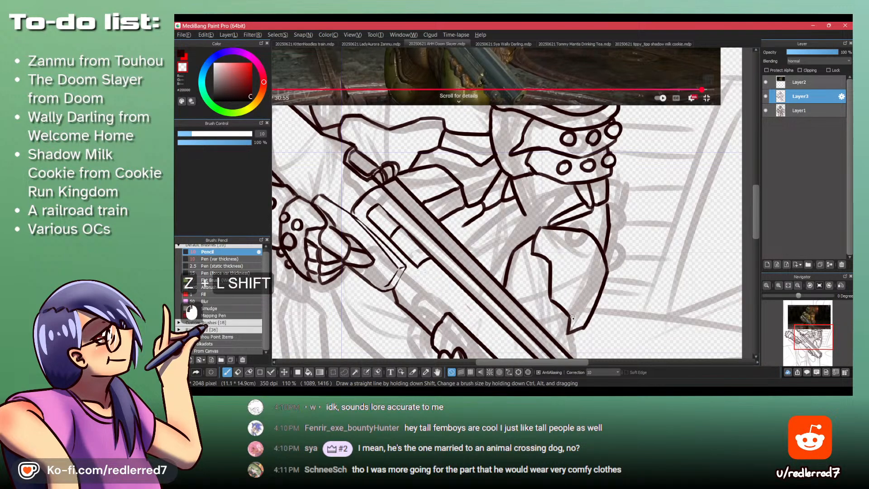
pyautogui.press('z')
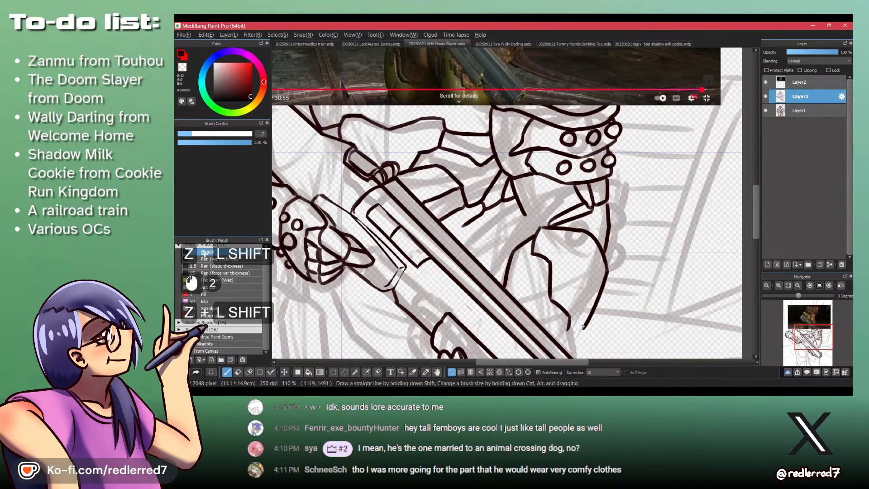
pyautogui.keyDown('shift'); pyautogui.click(575, 338); pyautogui.keyUp('shift')
pyautogui.hotkey('ctrl', 'z')
pyautogui.hotkey('ctrl', 'z')
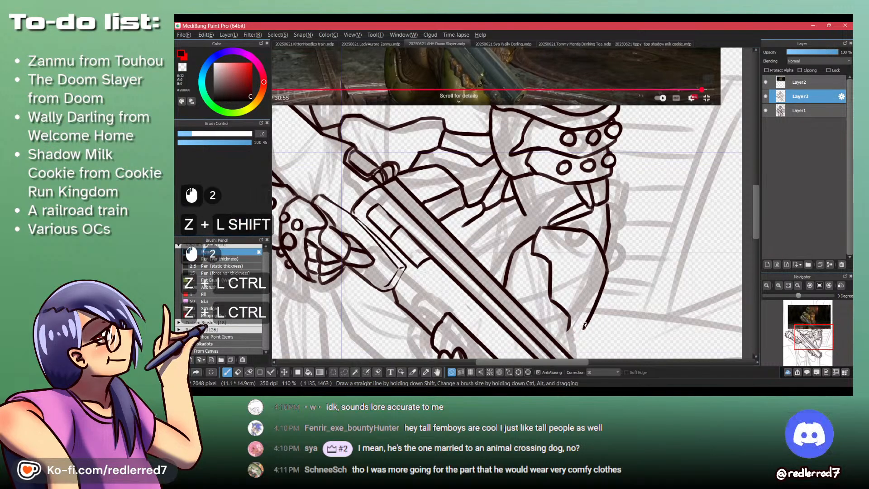
pyautogui.hotkey('shift', 'z')
pyautogui.moveTo(566, 335); pyautogui.dragTo(569, 321)
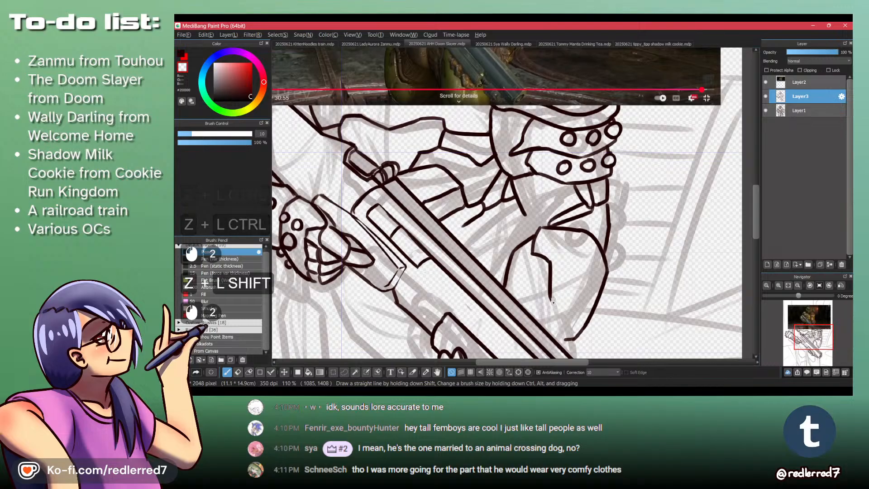
pyautogui.hotkey('shift', 'z')
pyautogui.moveTo(551, 291); pyautogui.dragTo(561, 323)
pyautogui.hotkey('ctrl', 'z')
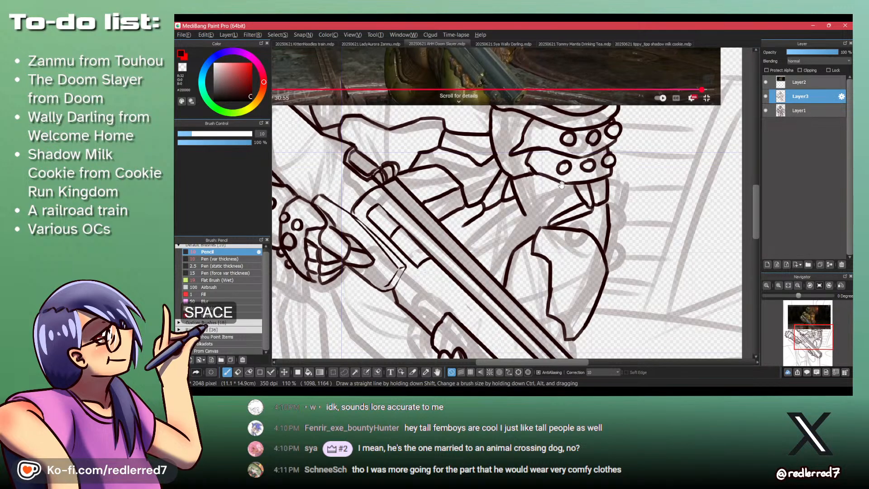
# - Check the gauntlet in the reference image and draw a round stud at the armor plate's top inner corner
pyautogui.moveTo(561, 184); pyautogui.dragTo(551, 301)
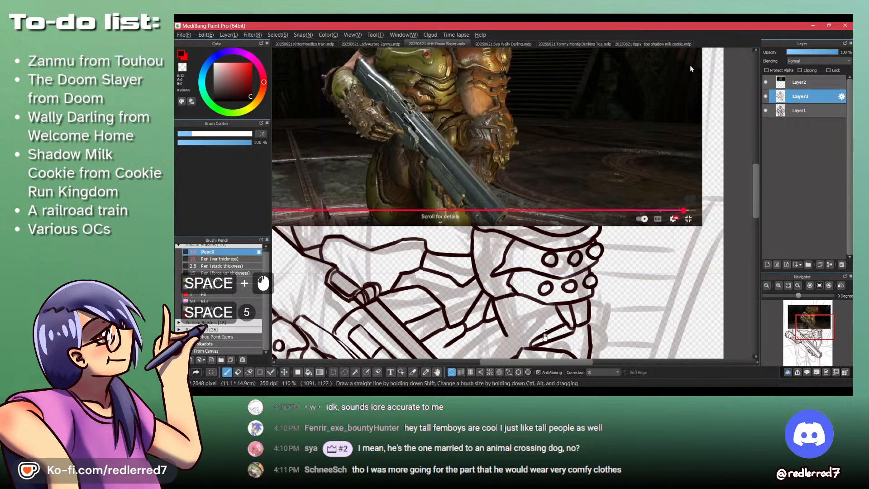
pyautogui.moveTo(544, 336)
pyautogui.mouseDown()
pyautogui.moveTo(544, 238)
pyautogui.moveTo(563, 242)
pyautogui.moveTo(535, 240)
pyautogui.moveTo(543, 259)
pyautogui.moveTo(538, 245)
pyautogui.moveTo(514, 362)
pyautogui.mouseUp()
pyautogui.hotkey('ctrl', 'z')
pyautogui.hotkey('ctrl', 'z')
pyautogui.hotkey('shift', 'z')
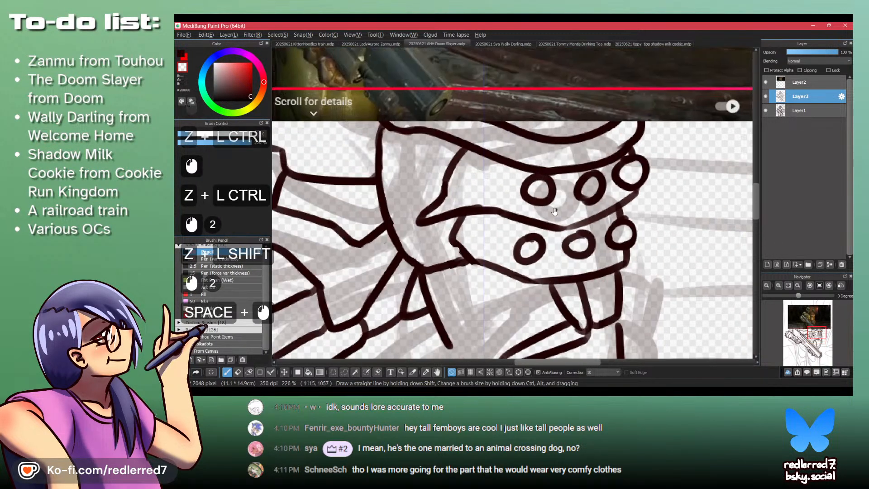
pyautogui.moveTo(543, 181); pyautogui.dragTo(508, 294)
pyautogui.moveTo(537, 223); pyautogui.dragTo(537, 276)
pyautogui.moveTo(532, 299); pyautogui.dragTo(533, 146)
pyautogui.moveTo(540, 323)
pyautogui.mouseDown()
pyautogui.moveTo(549, 244)
pyautogui.moveTo(537, 200)
pyautogui.moveTo(524, 203)
pyautogui.moveTo(543, 210)
pyautogui.mouseUp()
# - Try to draw a large second stud overlapping the upper outer edge of the armor plate
pyautogui.hotkey('shift', 'z')
pyautogui.hotkey('ctrl', 'z')
pyautogui.hotkey('shift', 'z')
pyautogui.moveTo(540, 202); pyautogui.dragTo(538, 210)
pyautogui.hotkey('shift', 'z')
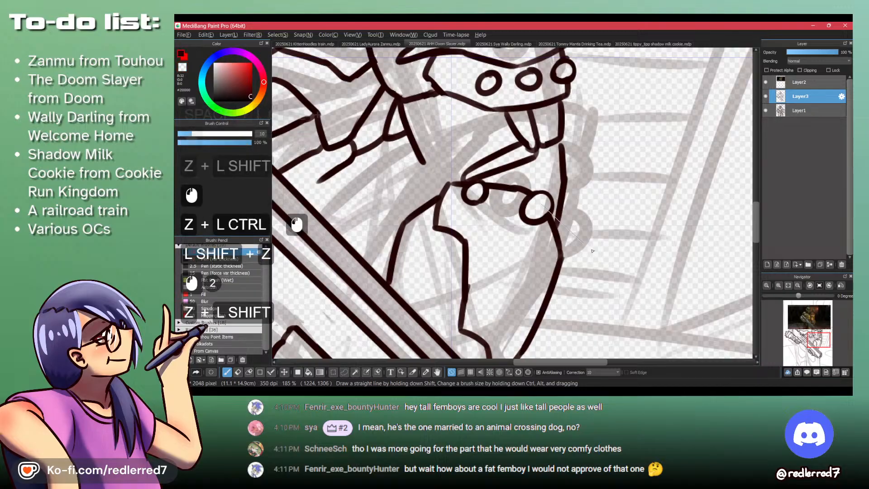
pyautogui.hotkey('ctrl', 'z')
pyautogui.hotkey('ctrl', 'z')
pyautogui.hotkey('ctrl', 'z')
pyautogui.hotkey('shift', 'z')
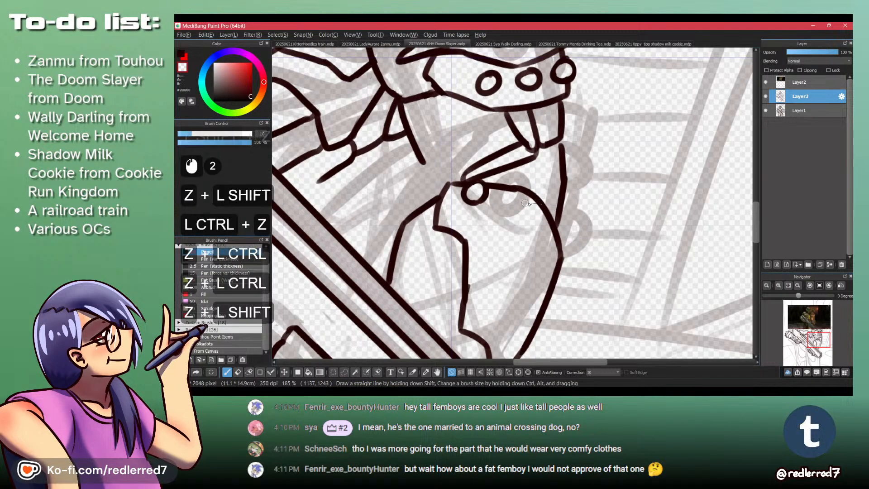
# - Draw a smaller second stud inside the armor plate's top edge and a third one on its outer corner
pyautogui.moveTo(536, 197)
pyautogui.mouseDown()
pyautogui.moveTo(526, 223)
pyautogui.moveTo(514, 216)
pyautogui.moveTo(534, 205)
pyautogui.mouseUp()
pyautogui.hotkey('shift', 'z')
pyautogui.hotkey('ctrl', 'z')
pyautogui.hotkey('ctrl', 'z')
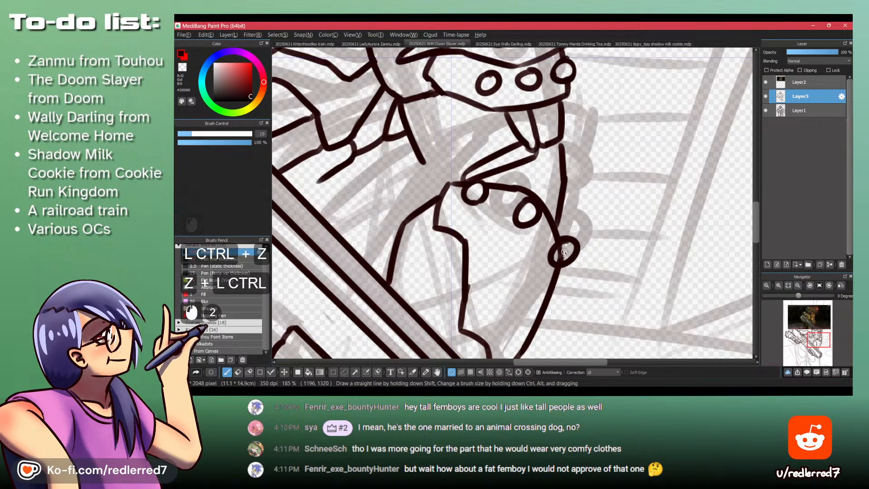
pyautogui.hotkey('ctrl', 'z')
pyautogui.moveTo(562, 248); pyautogui.dragTo(561, 248)
pyautogui.hotkey('shift', 'z')
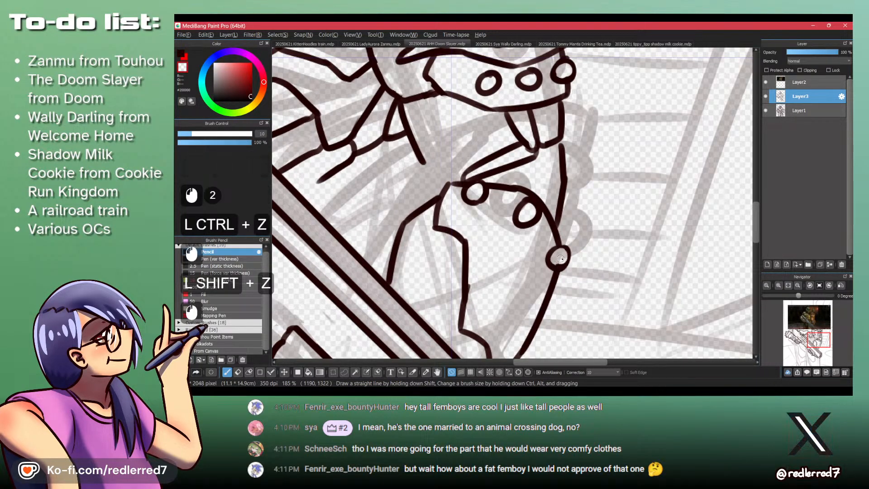
# - Examine the gauntlet's studs and layered plates in the Doom Eternal reference image
pyautogui.moveTo(546, 147)
pyautogui.mouseDown()
pyautogui.moveTo(555, 267)
pyautogui.moveTo(548, 259)
pyautogui.mouseUp()
pyautogui.moveTo(543, 156); pyautogui.dragTo(547, 259)
pyautogui.press('space')
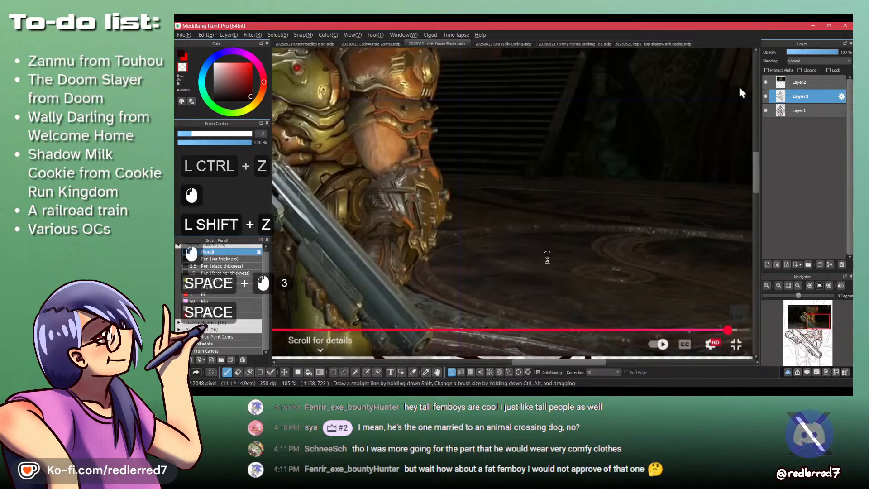
pyautogui.moveTo(550, 308); pyautogui.dragTo(561, 156)
pyautogui.moveTo(554, 280); pyautogui.dragTo(573, 153)
pyautogui.moveTo(584, 258); pyautogui.dragTo(573, 209)
pyautogui.moveTo(546, 158); pyautogui.dragTo(536, 269)
pyautogui.moveTo(545, 159)
pyautogui.mouseDown()
pyautogui.moveTo(539, 267)
pyautogui.moveTo(556, 280)
pyautogui.mouseUp()
pyautogui.moveTo(562, 329); pyautogui.dragTo(512, 216)
pyautogui.moveTo(527, 280); pyautogui.dragTo(548, 166)
pyautogui.moveTo(554, 313); pyautogui.dragTo(540, 159)
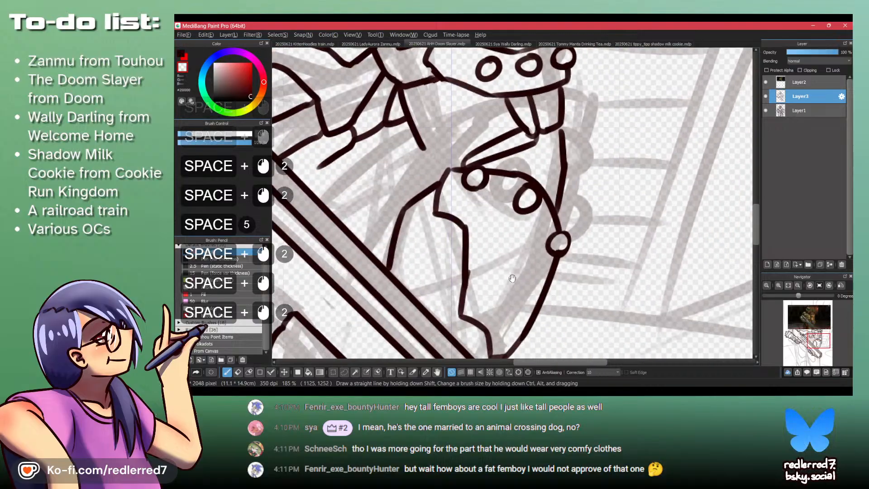
# - Draw an arched line across the armor plate's lower half, with a small stud inside it and another on the outer edge
pyautogui.moveTo(547, 268)
pyautogui.mouseDown()
pyautogui.moveTo(555, 236)
pyautogui.moveTo(536, 204)
pyautogui.mouseUp()
pyautogui.hotkey('shift', 'z')
pyautogui.hotkey('ctrl', 'z')
pyautogui.moveTo(560, 248)
pyautogui.mouseDown()
pyautogui.moveTo(536, 204)
pyautogui.moveTo(493, 213)
pyautogui.moveTo(535, 221)
pyautogui.mouseUp()
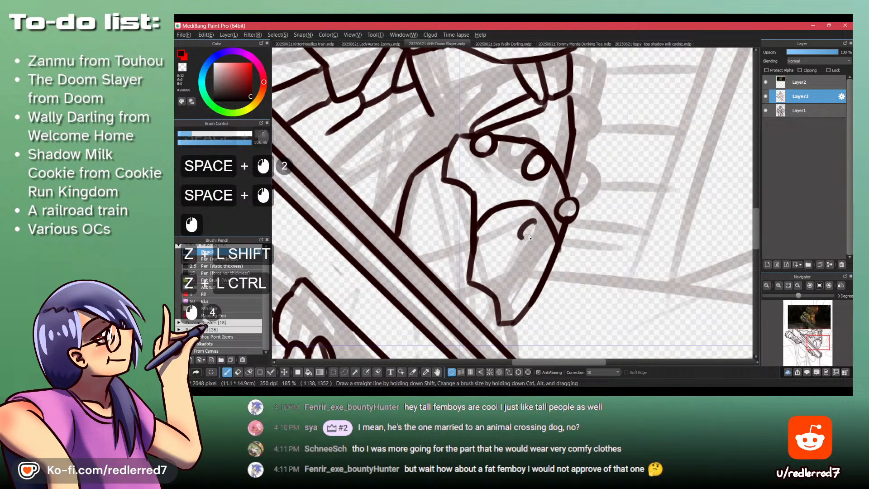
pyautogui.hotkey('shift', 'z')
pyautogui.click(551, 252)
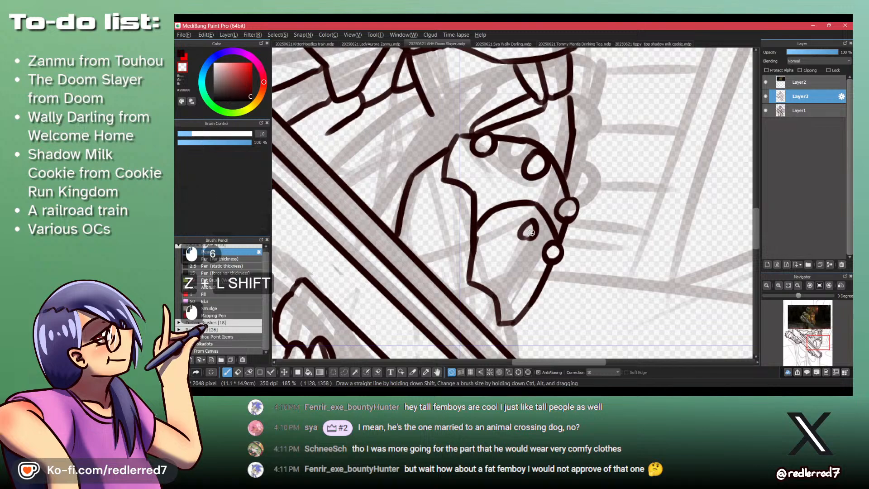
pyautogui.hotkey('shift', 'z')
pyautogui.moveTo(520, 239)
pyautogui.mouseDown()
pyautogui.moveTo(537, 227)
pyautogui.moveTo(512, 156)
pyautogui.moveTo(531, 259)
pyautogui.mouseUp()
# - Add a larger round stud on the outer edge near the armor plate's bottom tip and clean up the lines around it
pyautogui.moveTo(506, 131); pyautogui.dragTo(533, 146)
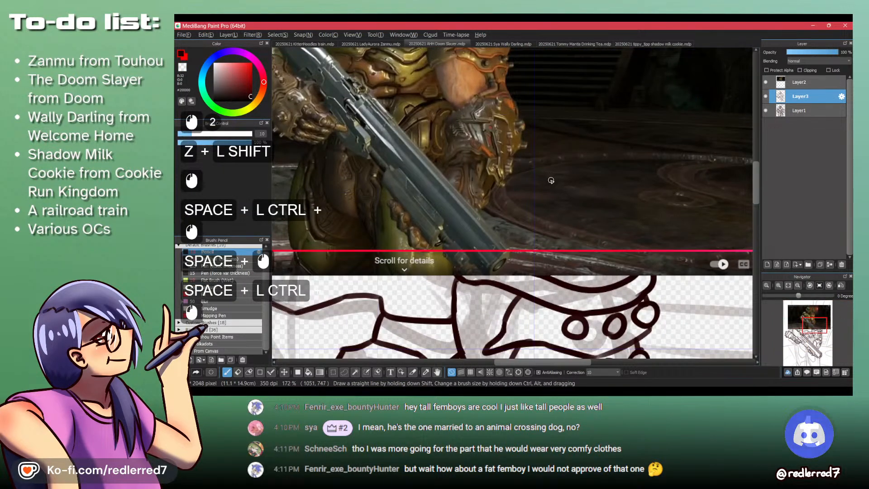
pyautogui.moveTo(552, 254); pyautogui.dragTo(555, 188)
pyautogui.moveTo(575, 333); pyautogui.dragTo(565, 166)
pyautogui.moveTo(581, 209)
pyautogui.mouseDown()
pyautogui.moveTo(572, 207)
pyautogui.moveTo(588, 218)
pyautogui.moveTo(572, 209)
pyautogui.moveTo(577, 230)
pyautogui.moveTo(580, 214)
pyautogui.moveTo(562, 222)
pyautogui.mouseUp()
pyautogui.hotkey('ctrl', 'z')
pyautogui.hotkey('shift', 'z')
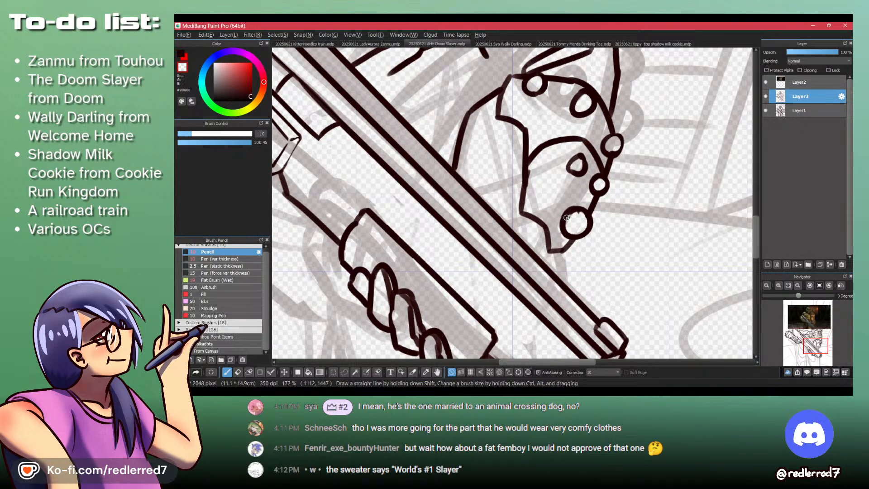
pyautogui.hotkey('shift', 'z')
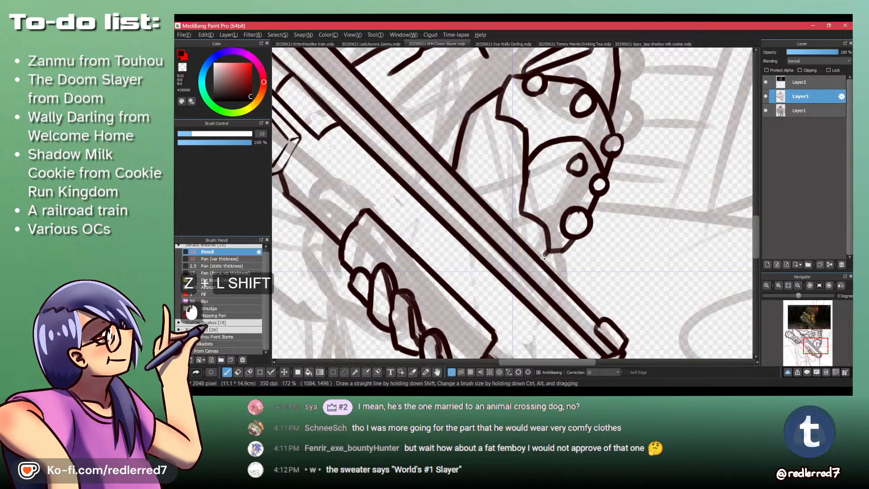
pyautogui.moveTo(543, 254); pyautogui.dragTo(547, 250)
# - Draw a short curve joining the armor plate's lower inner corner to the shotgun barrel
pyautogui.moveTo(571, 190)
pyautogui.mouseDown()
pyautogui.moveTo(554, 105)
pyautogui.moveTo(559, 222)
pyautogui.mouseUp()
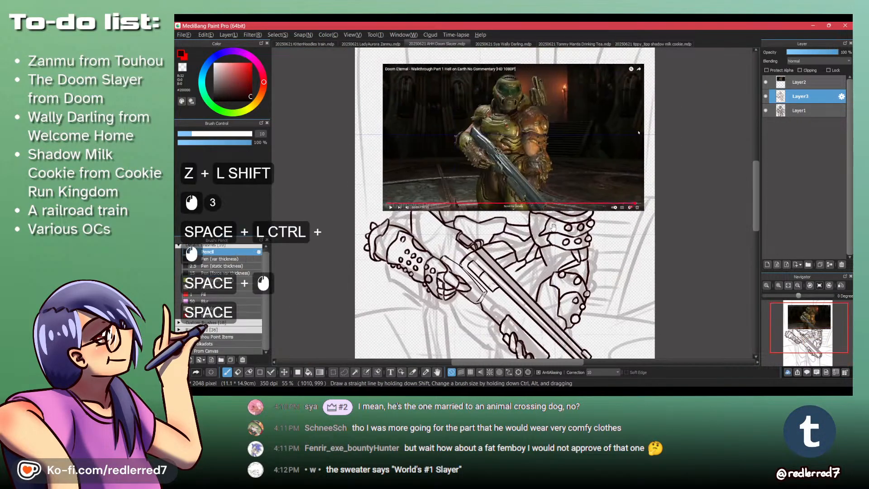
pyautogui.moveTo(545, 190)
pyautogui.keyDown('ctrl'); pyautogui.mouseDown()
pyautogui.moveTo(549, 275)
pyautogui.moveTo(552, 168)
pyautogui.moveTo(531, 119)
pyautogui.mouseUp(); pyautogui.keyUp('ctrl')
pyautogui.hotkey('ctrl', 'z')
pyautogui.moveTo(559, 295); pyautogui.dragTo(542, 46)
pyautogui.hotkey('ctrl', 'z')
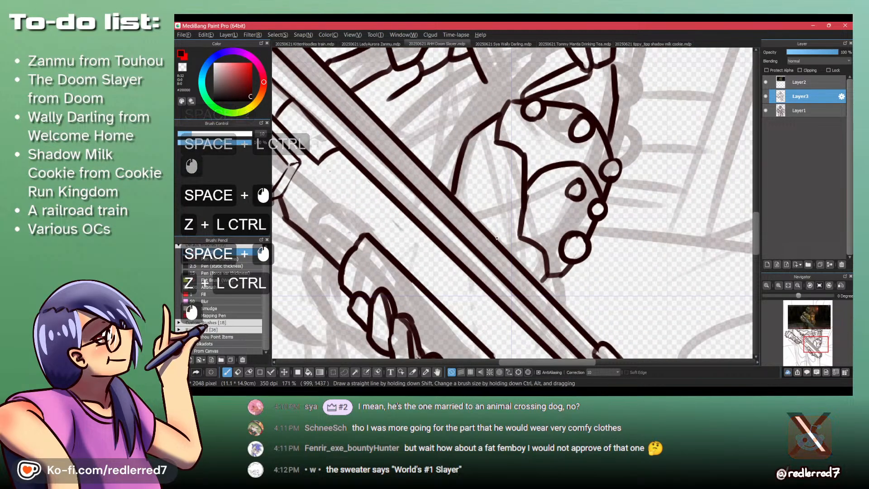
pyautogui.hotkey('ctrl', 'z')
pyautogui.moveTo(519, 236); pyautogui.dragTo(493, 236)
pyautogui.hotkey('shift', 'z')
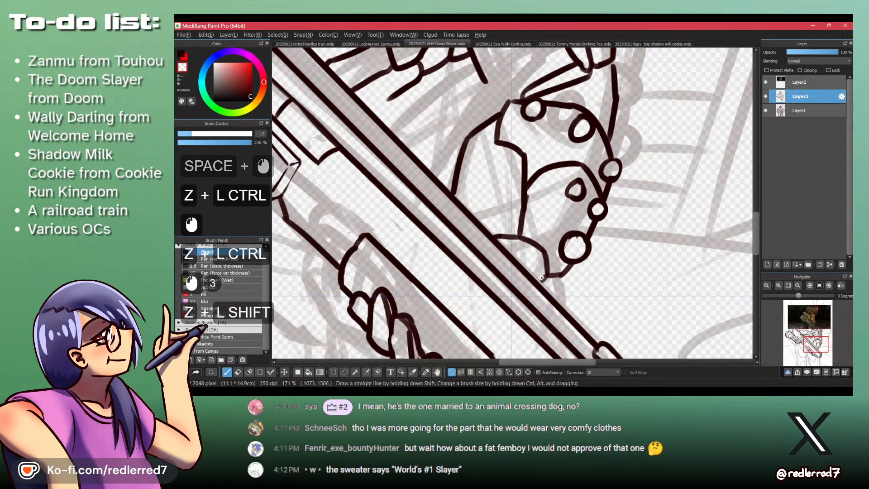
# - Draw a short line joining the armor plate's bottom tip to the shotgun barrel, undoing and redrawing it shorter
pyautogui.moveTo(539, 278)
pyautogui.mouseDown()
pyautogui.moveTo(547, 288)
pyautogui.moveTo(563, 209)
pyautogui.moveTo(571, 302)
pyautogui.moveTo(567, 253)
pyautogui.mouseUp()
pyautogui.hotkey('shift', 'z')
pyautogui.press('space')
pyautogui.moveTo(560, 301); pyautogui.dragTo(563, 357)
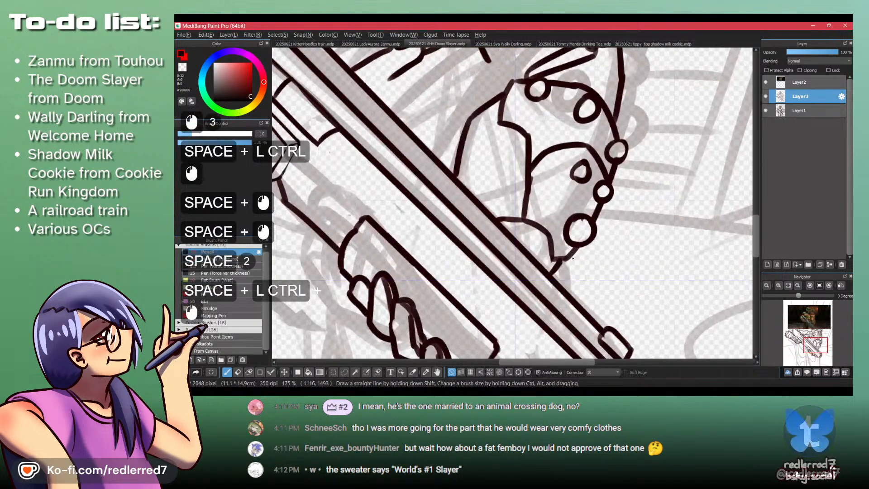
pyautogui.hotkey('ctrl', 'z')
pyautogui.hotkey('ctrl', 'z')
pyautogui.hotkey('ctrl', 'z')
pyautogui.moveTo(547, 268)
pyautogui.mouseDown()
pyautogui.moveTo(551, 257)
pyautogui.moveTo(547, 267)
pyautogui.mouseUp()
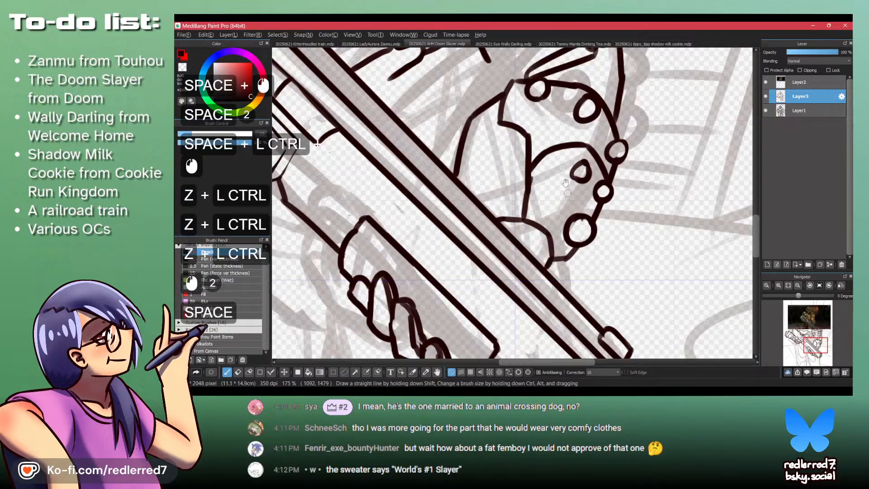
# - Compare with the reference image and touch up where the short lower curve meets the shotgun barrel
pyautogui.moveTo(536, 152); pyautogui.dragTo(564, 300)
pyautogui.moveTo(545, 167); pyautogui.dragTo(560, 253)
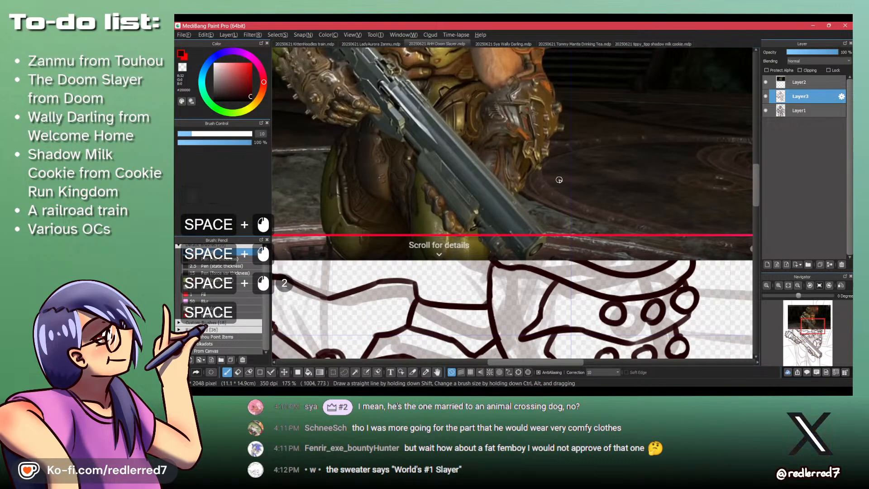
pyautogui.moveTo(587, 275); pyautogui.dragTo(594, 129)
pyautogui.moveTo(591, 332); pyautogui.dragTo(583, 204)
pyautogui.moveTo(582, 314); pyautogui.dragTo(558, 316)
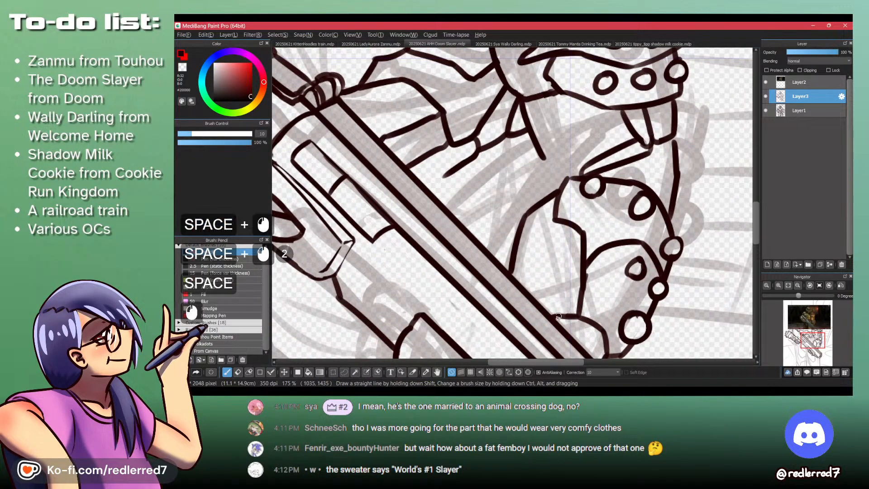
# - Check the reference image again and touch up where the plate's curved back outline meets the shotgun barrel
pyautogui.moveTo(512, 141); pyautogui.dragTo(510, 311)
pyautogui.moveTo(496, 161); pyautogui.dragTo(505, 311)
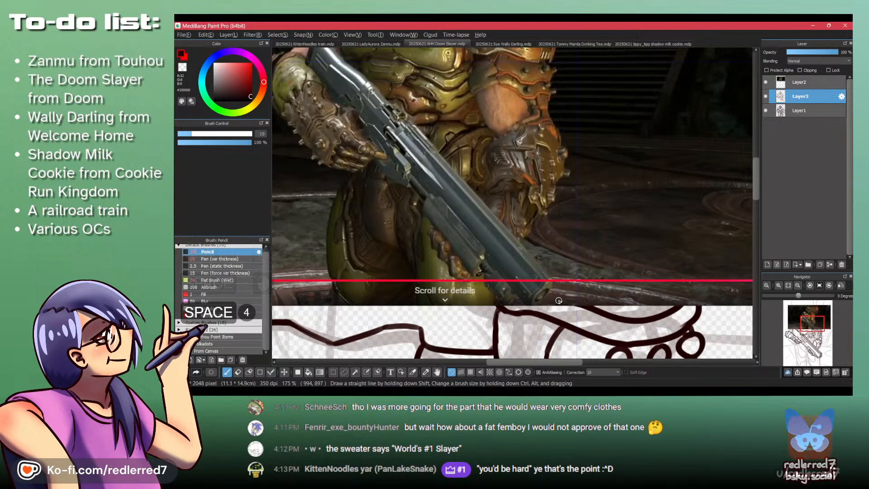
pyautogui.press('space')
pyautogui.moveTo(546, 322); pyautogui.dragTo(497, 235)
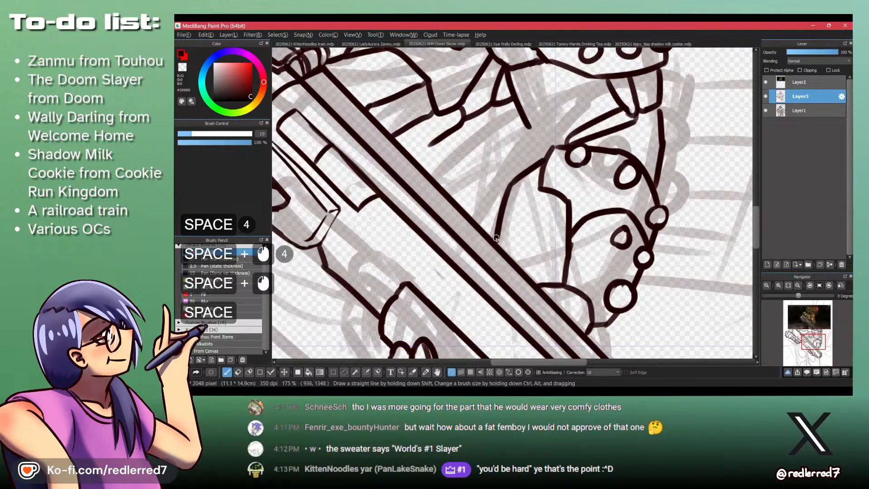
pyautogui.moveTo(496, 237); pyautogui.dragTo(519, 258)
# - Examine the forearm and hand armor behind the shotgun in the reference image against the drawing
pyautogui.press('space')
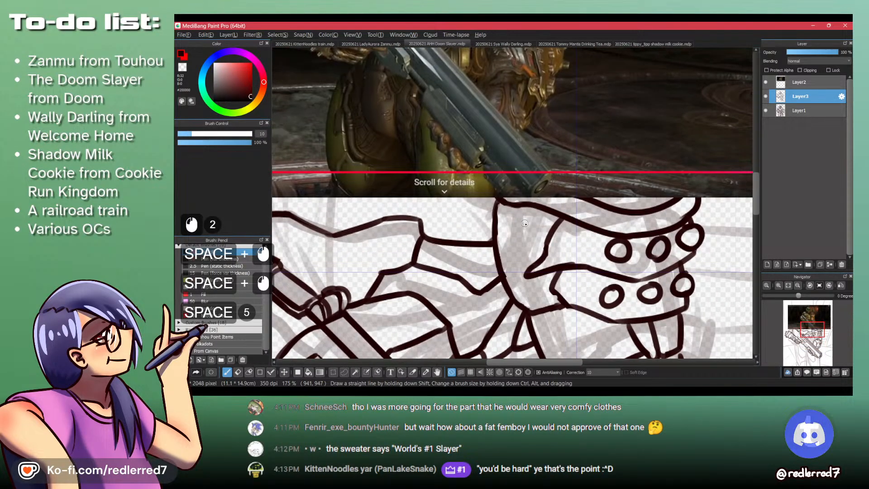
pyautogui.keyDown('ctrl'); pyautogui.click(524, 231); pyautogui.keyUp('ctrl')
pyautogui.moveTo(533, 282); pyautogui.dragTo(541, 221)
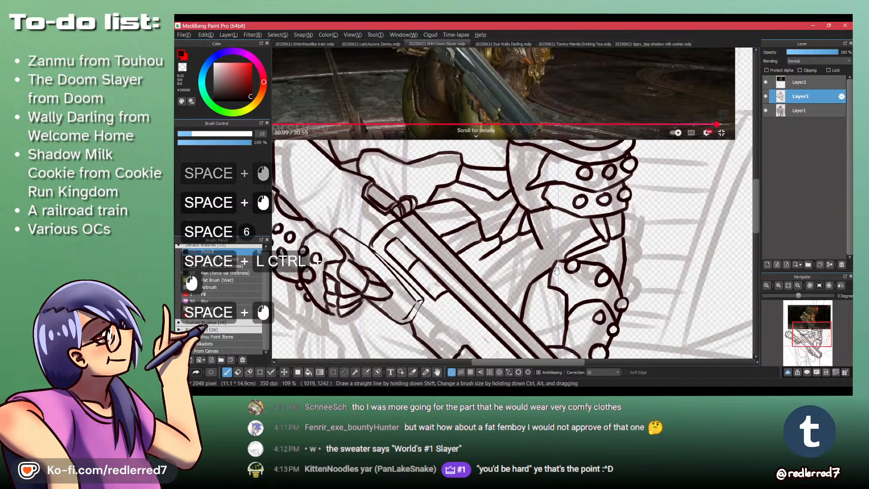
pyautogui.moveTo(558, 297); pyautogui.dragTo(563, 259)
pyautogui.moveTo(565, 291); pyautogui.dragTo(582, 358)
pyautogui.press('space')
pyautogui.moveTo(585, 321); pyautogui.dragTo(593, 363)
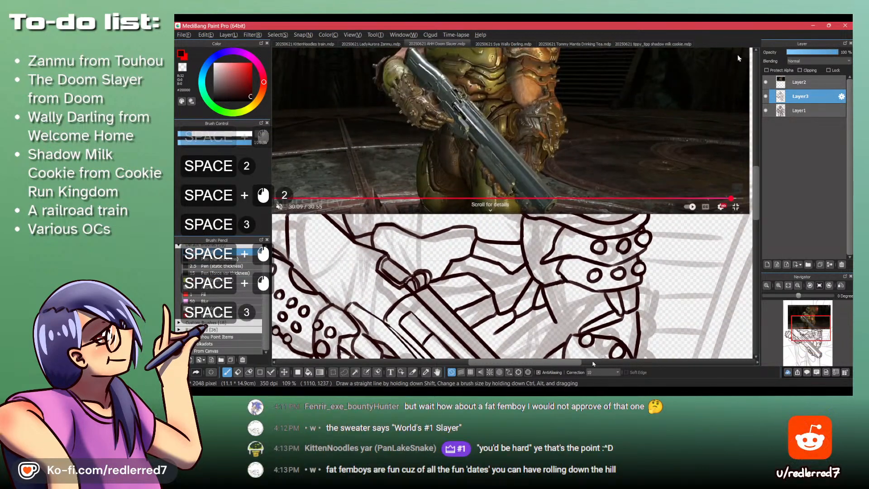
pyautogui.moveTo(558, 318)
pyautogui.mouseDown()
pyautogui.moveTo(563, 267)
pyautogui.moveTo(557, 326)
pyautogui.moveTo(553, 303)
pyautogui.moveTo(556, 334)
pyautogui.moveTo(562, 321)
pyautogui.moveTo(471, 224)
pyautogui.moveTo(519, 299)
pyautogui.mouseUp()
pyautogui.hotkey('ctrl', 'z')
pyautogui.hotkey('ctrl', 'z')
pyautogui.press('z')
pyautogui.moveTo(500, 230); pyautogui.dragTo(526, 294)
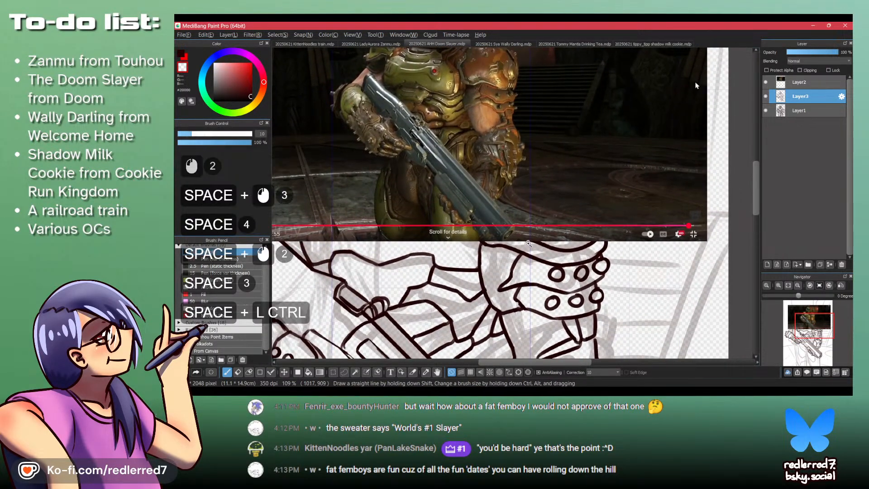
# - Draw a narrow curved plate bending down to the shotgun barrel below the existing hand armor lines, redrawing its upper edge
pyautogui.moveTo(528, 243); pyautogui.dragTo(520, 332)
pyautogui.hotkey('shift', 'z')
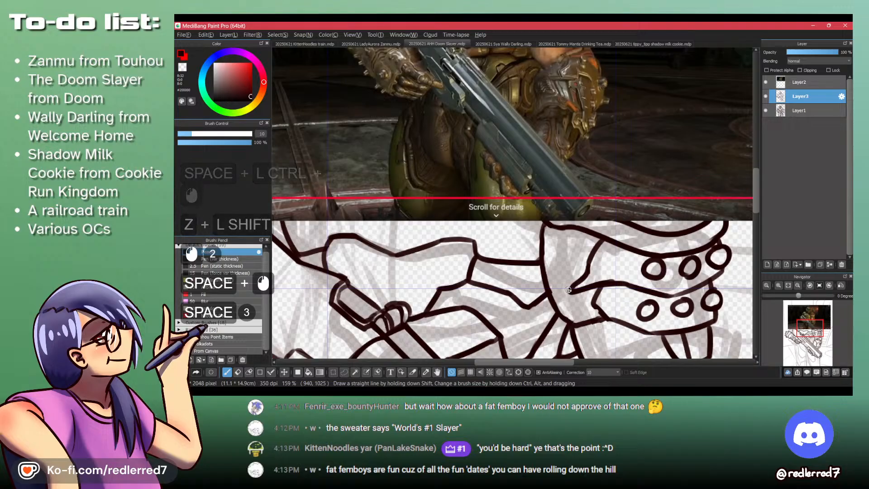
pyautogui.moveTo(567, 290); pyautogui.dragTo(559, 307)
pyautogui.moveTo(654, 257); pyautogui.dragTo(583, 199)
pyautogui.moveTo(446, 313); pyautogui.dragTo(535, 200)
pyautogui.moveTo(522, 268); pyautogui.dragTo(560, 246)
pyautogui.moveTo(522, 267); pyautogui.dragTo(560, 246)
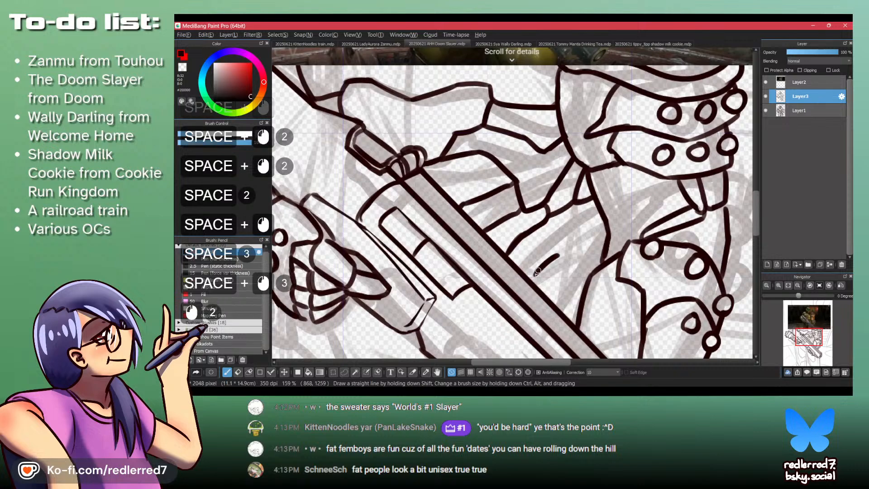
pyautogui.hotkey('ctrl', 'z')
pyautogui.hotkey('ctrl', 'z')
pyautogui.moveTo(522, 267); pyautogui.dragTo(561, 248)
pyautogui.moveTo(561, 249); pyautogui.dragTo(564, 256)
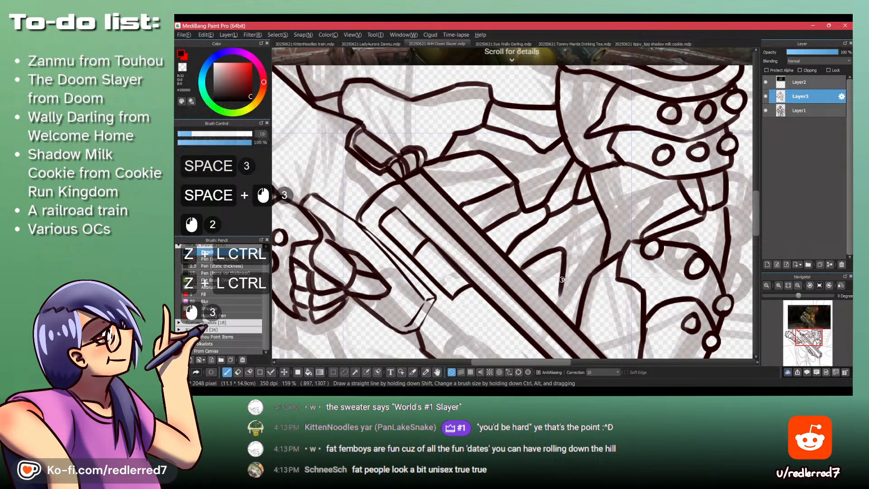
# - Outline the slim curved pieces between the new narrow plate and the large studded plate, redrawing the first curve down to the shotgun barrel
pyautogui.moveTo(570, 221); pyautogui.dragTo(520, 221)
pyautogui.moveTo(580, 186); pyautogui.dragTo(575, 243)
pyautogui.moveTo(573, 289); pyautogui.dragTo(576, 242)
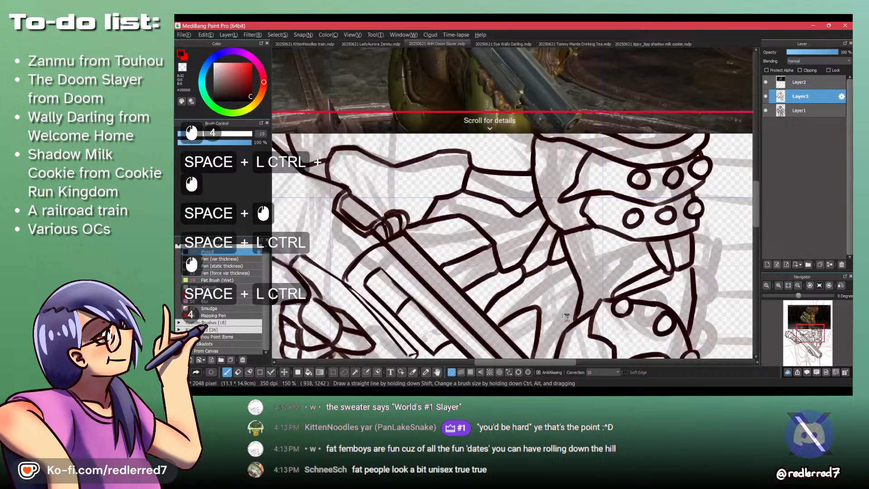
pyautogui.moveTo(566, 317); pyautogui.dragTo(555, 258)
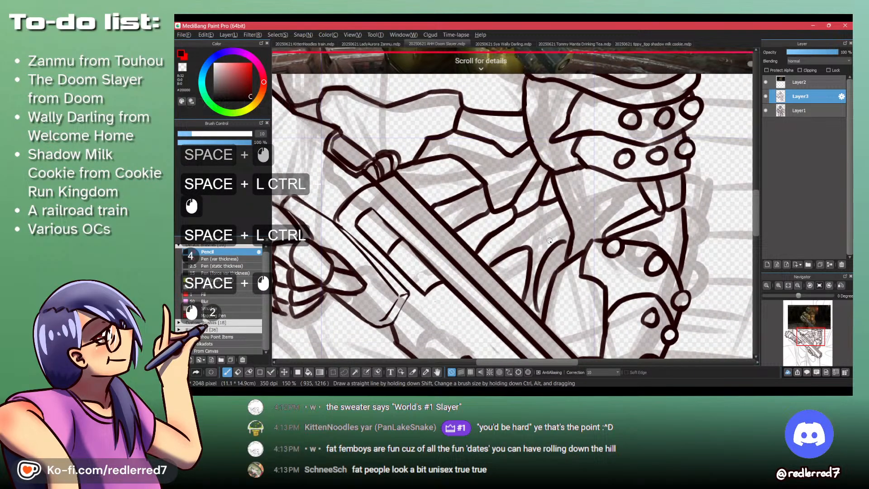
pyautogui.hotkey('ctrl', 'z')
pyautogui.moveTo(567, 224)
pyautogui.mouseDown()
pyautogui.moveTo(527, 250)
pyautogui.moveTo(568, 228)
pyautogui.mouseUp()
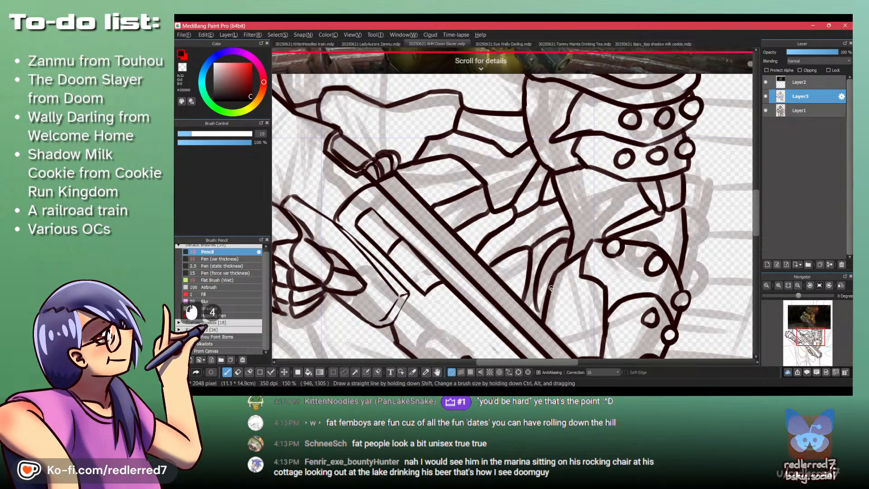
pyautogui.keyDown('ctrl'); pyautogui.click(534, 300); pyautogui.keyUp('ctrl')
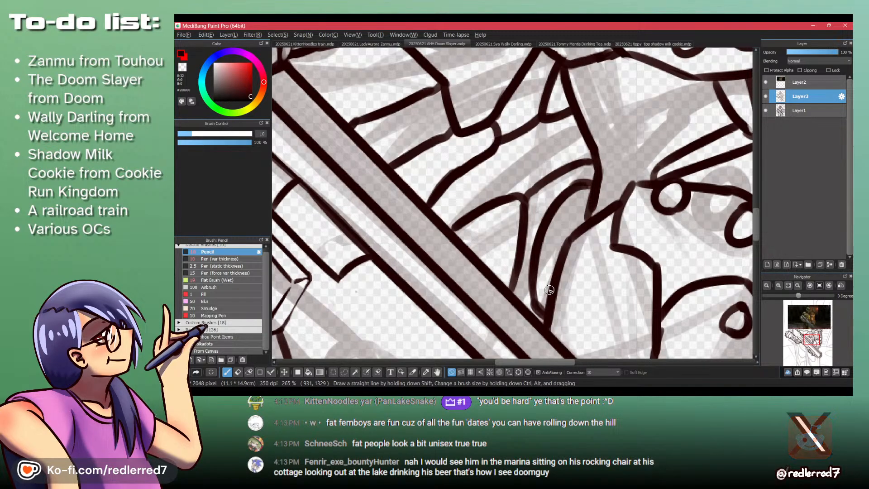
# - Add short curved lines inside the small rounded plate under the studded armor beside the shotgun barrel, redrawing the first one
pyautogui.moveTo(512, 228); pyautogui.dragTo(485, 303)
pyautogui.moveTo(529, 233); pyautogui.dragTo(488, 225)
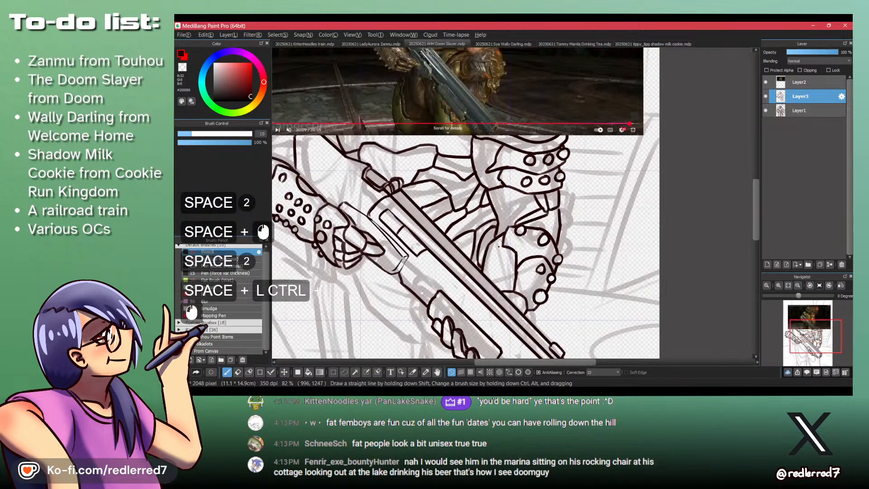
pyautogui.moveTo(517, 283); pyautogui.dragTo(500, 210)
pyautogui.moveTo(514, 147); pyautogui.dragTo(513, 238)
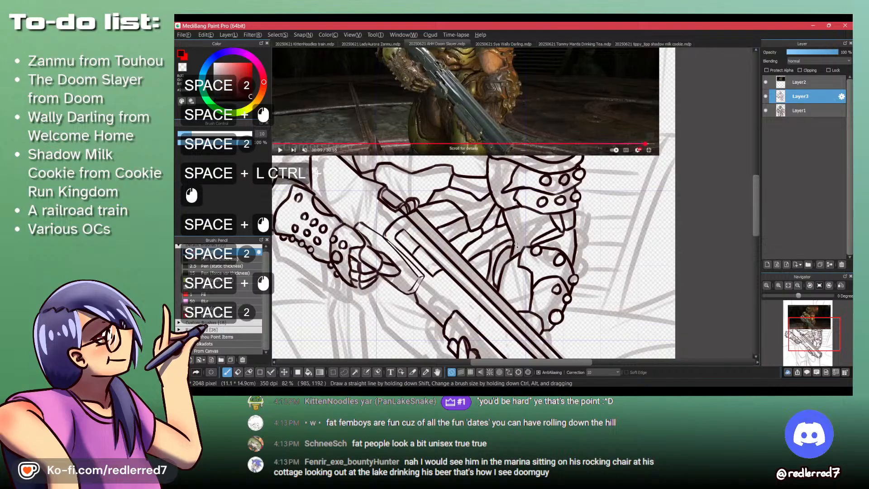
pyautogui.moveTo(537, 300); pyautogui.dragTo(531, 243)
pyautogui.moveTo(521, 274); pyautogui.dragTo(551, 274)
pyautogui.hotkey('shift', 'z')
pyautogui.hotkey('shift', 'z')
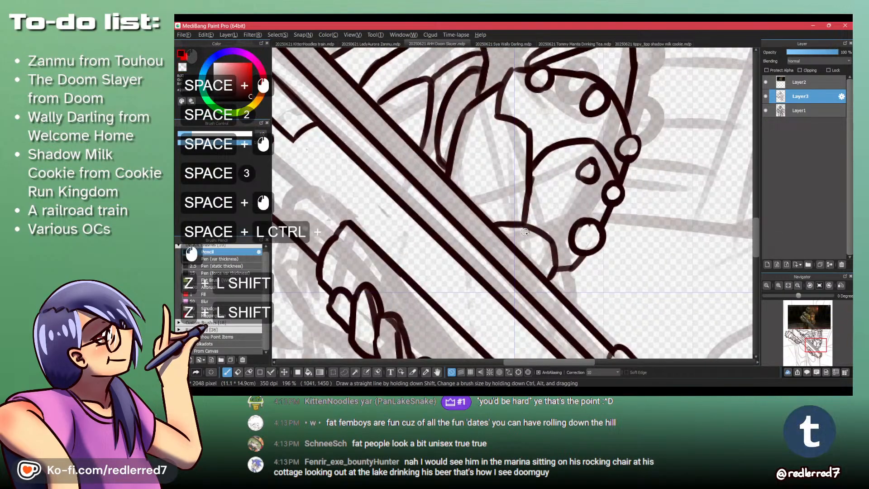
pyautogui.moveTo(528, 230); pyautogui.dragTo(530, 258)
pyautogui.hotkey('ctrl', 'z')
pyautogui.moveTo(534, 233); pyautogui.dragTo(532, 258)
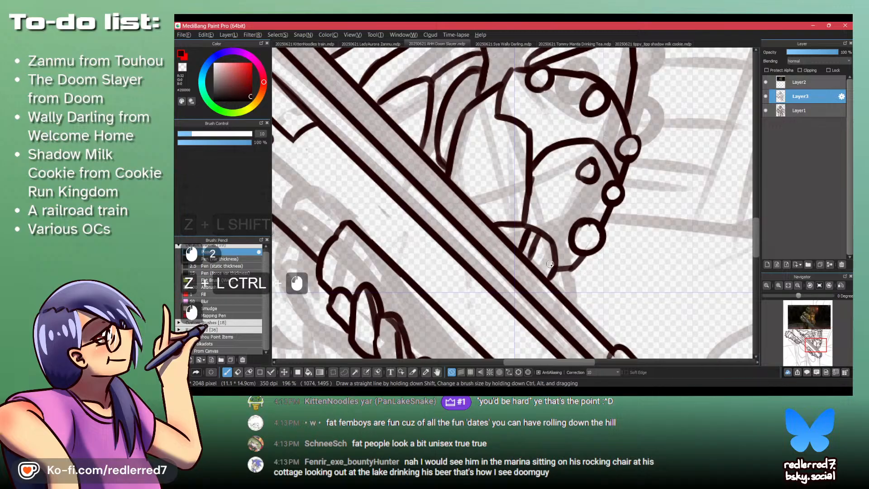
# - Lasso the studded forearm gauntlet behind the trigger hand, enlarge it slightly, reposition it against the hand, apply the transform and deselect
pyautogui.moveTo(573, 225); pyautogui.dragTo(537, 226)
pyautogui.moveTo(555, 91)
pyautogui.mouseDown()
pyautogui.moveTo(537, 188)
pyautogui.moveTo(545, 240)
pyautogui.mouseUp()
pyautogui.moveTo(510, 312); pyautogui.dragTo(528, 230)
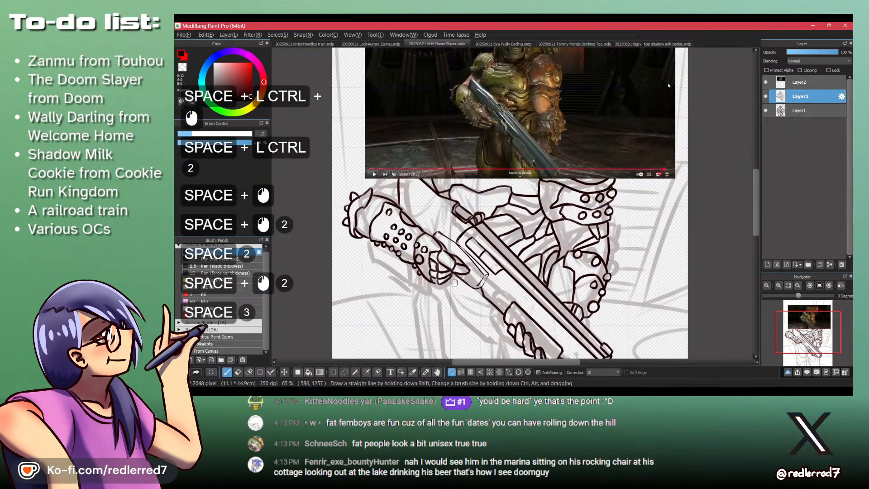
pyautogui.moveTo(454, 282); pyautogui.dragTo(490, 352)
pyautogui.moveTo(486, 310); pyautogui.dragTo(477, 180)
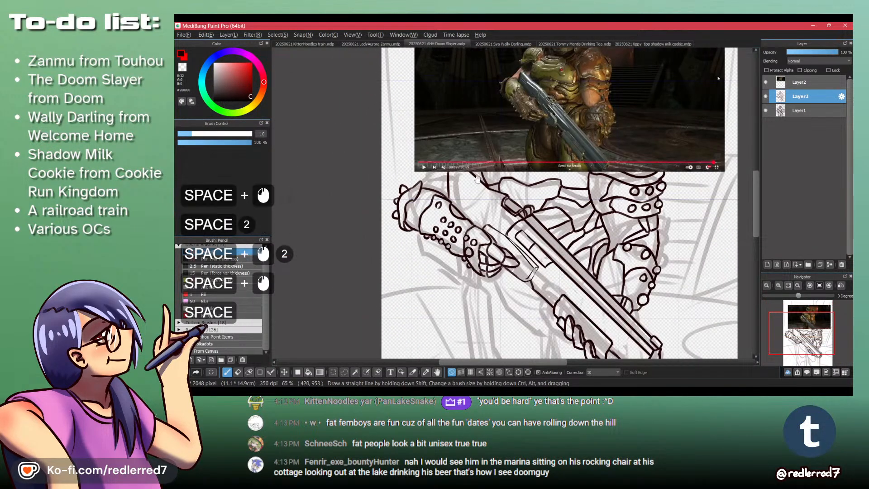
pyautogui.moveTo(417, 242); pyautogui.dragTo(457, 242)
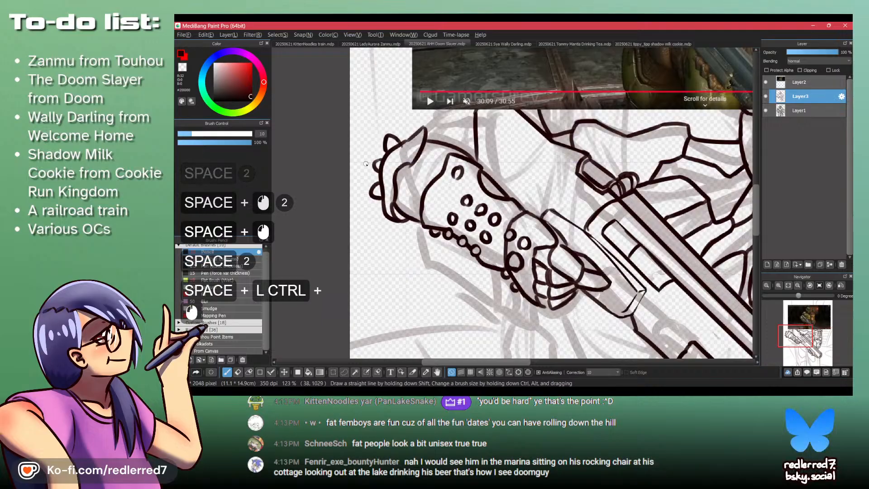
pyautogui.press('l')
pyautogui.moveTo(352, 166)
pyautogui.mouseDown()
pyautogui.moveTo(357, 201)
pyautogui.moveTo(468, 303)
pyautogui.mouseUp()
pyautogui.moveTo(503, 231)
pyautogui.mouseDown()
pyautogui.moveTo(521, 190)
pyautogui.moveTo(453, 119)
pyautogui.moveTo(375, 108)
pyautogui.moveTo(357, 124)
pyautogui.mouseUp()
pyautogui.hotkey('ctrl', 't')
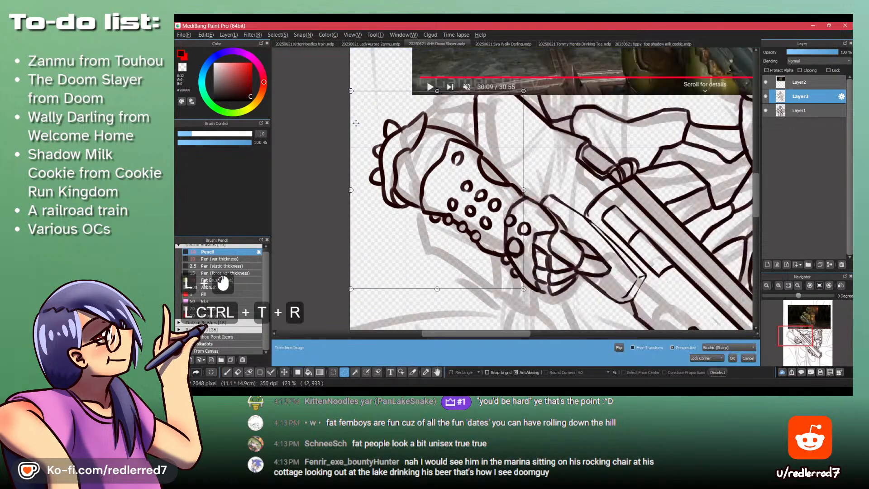
pyautogui.moveTo(480, 272); pyautogui.dragTo(484, 234)
pyautogui.moveTo(528, 252); pyautogui.dragTo(557, 286)
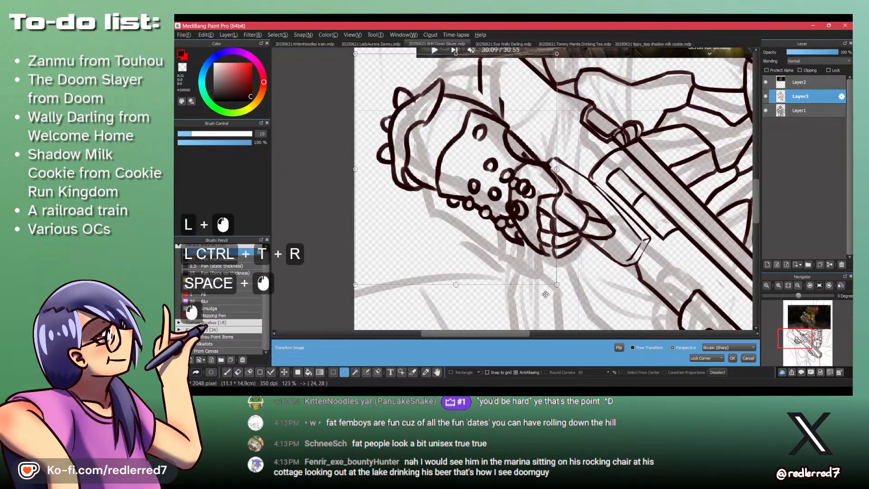
pyautogui.moveTo(495, 236); pyautogui.dragTo(471, 218)
pyautogui.press('Return')
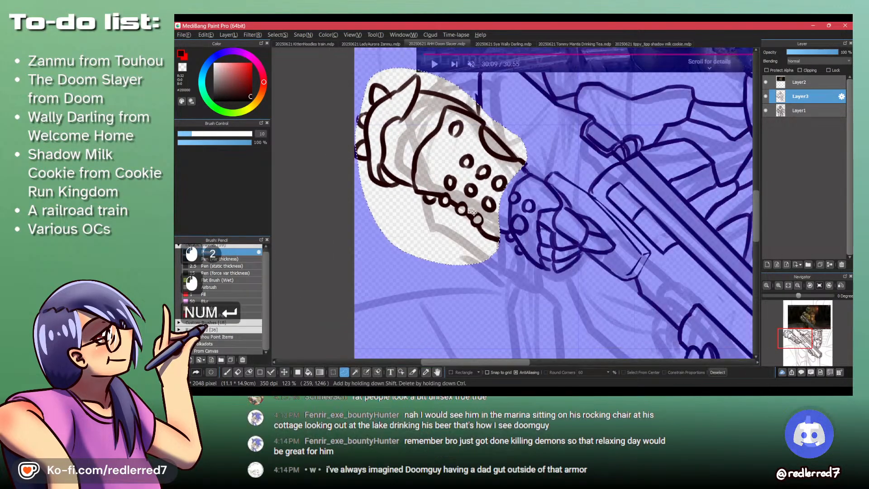
pyautogui.hotkey('ctrl', 'shift', 'a')
# - Clean up and reconnect the gauntlet's upper and lower outlines with the Pencil where the resized forearm meets the hand
pyautogui.press('p')
pyautogui.hotkey('shift', 'z')
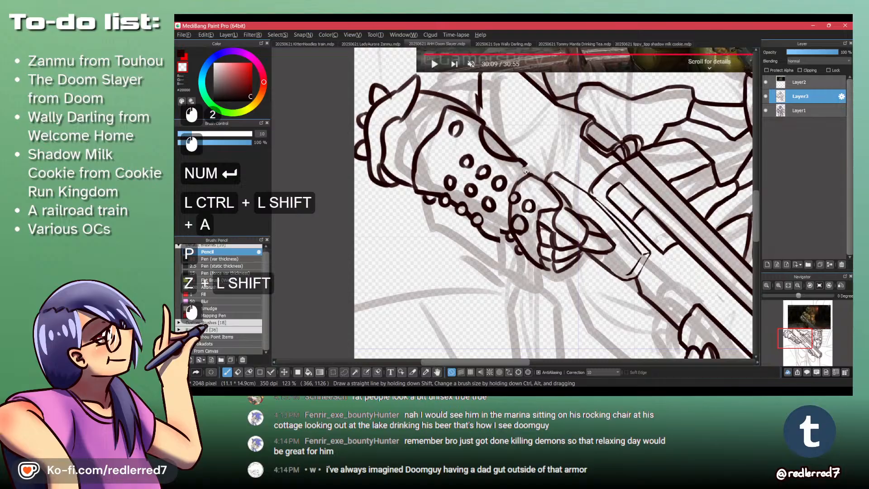
pyautogui.hotkey('shift', 'z')
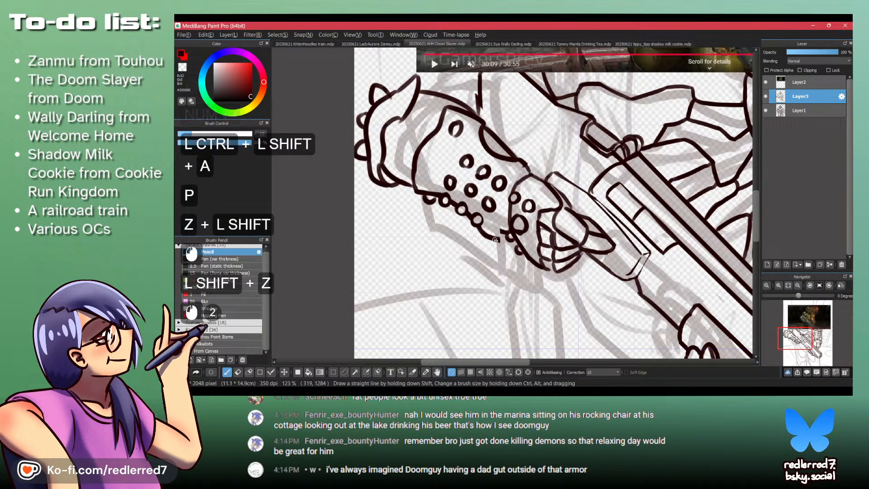
pyautogui.hotkey('shift', 'z')
pyautogui.moveTo(494, 240)
pyautogui.mouseDown()
pyautogui.moveTo(513, 237)
pyautogui.moveTo(503, 226)
pyautogui.mouseUp()
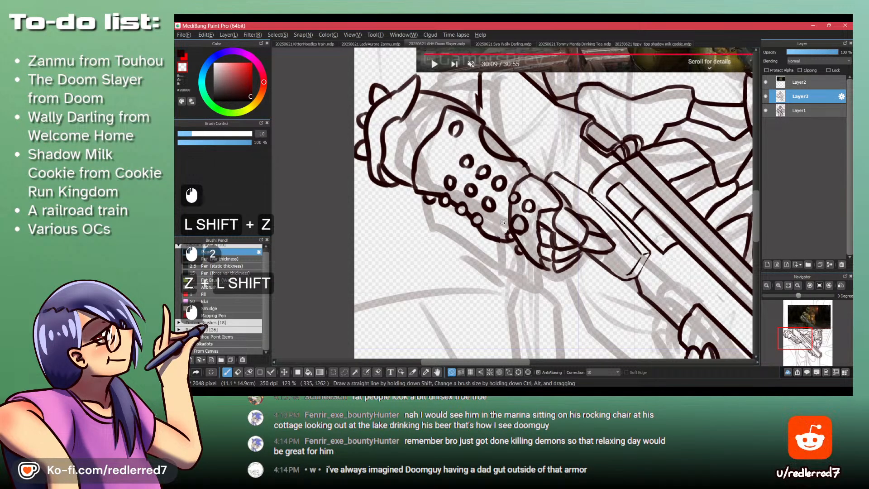
# - Move the reference image on Layer2 down over the shotgun to uncover the upper body, and return to Layer3 at the bare upper arm
pyautogui.moveTo(500, 135); pyautogui.dragTo(515, 298)
pyautogui.moveTo(510, 171); pyautogui.dragTo(507, 171)
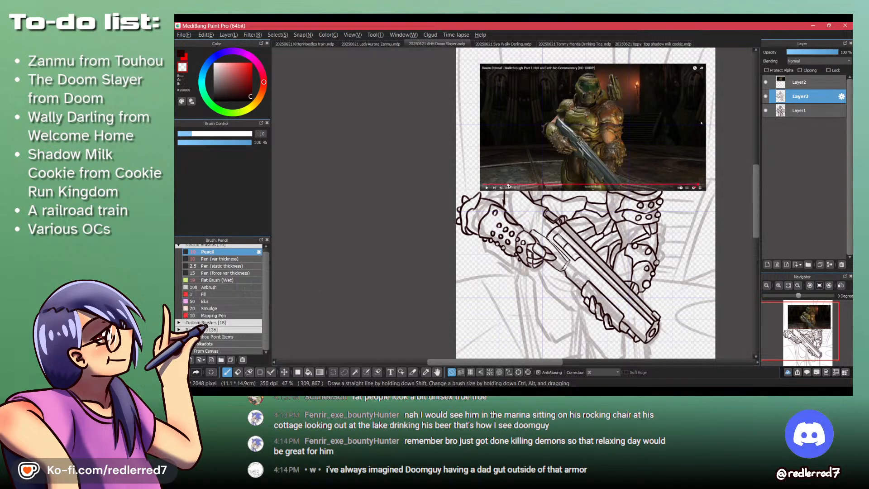
pyautogui.press('space')
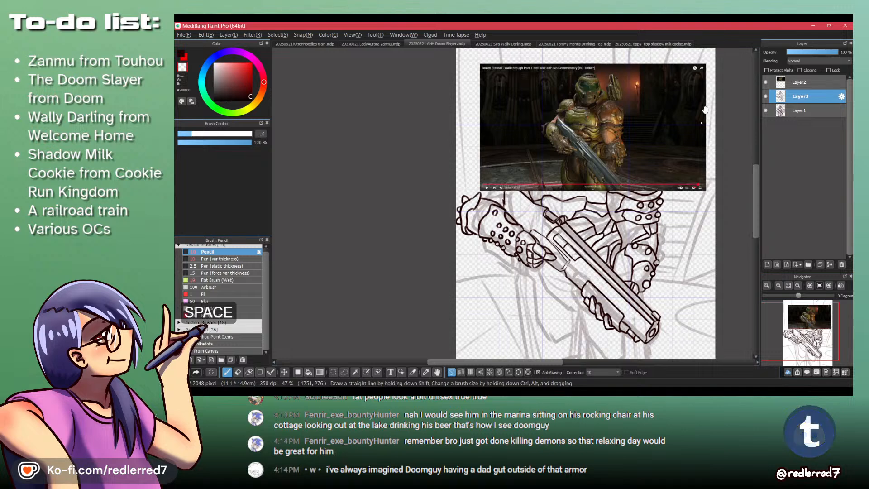
pyautogui.click(805, 83)
pyautogui.press('m')
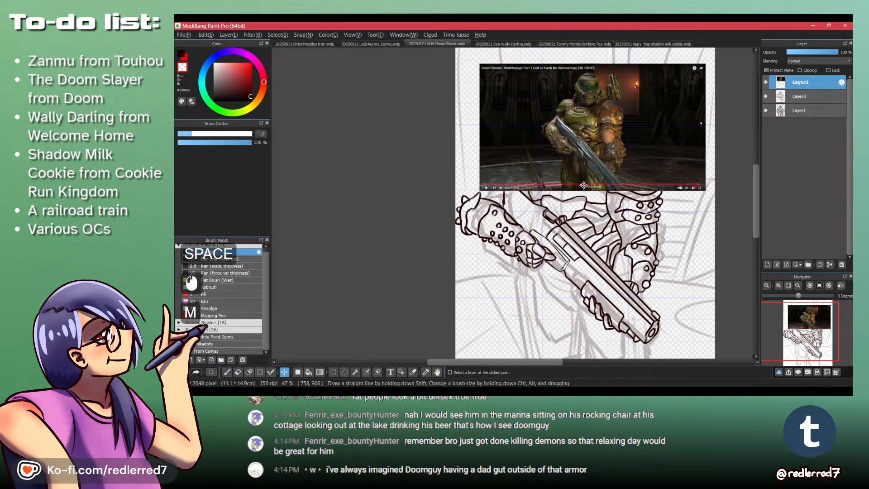
pyautogui.moveTo(582, 173); pyautogui.dragTo(572, 347)
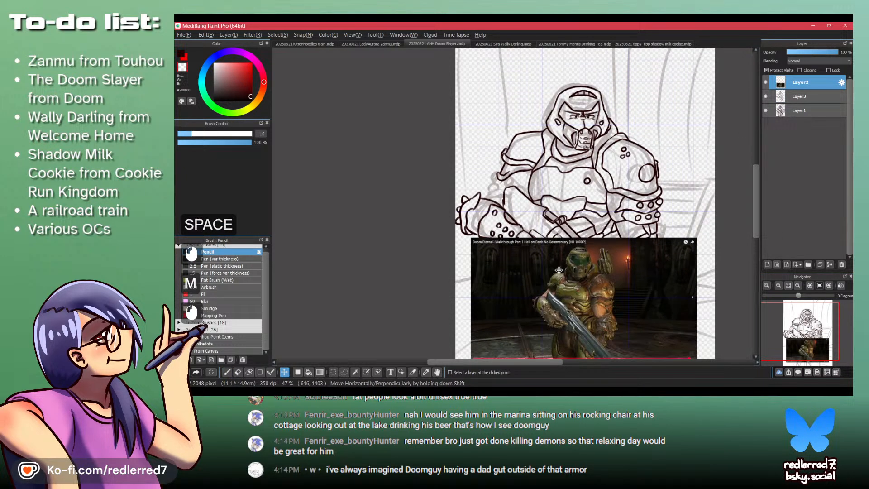
pyautogui.moveTo(558, 270); pyautogui.dragTo(541, 215)
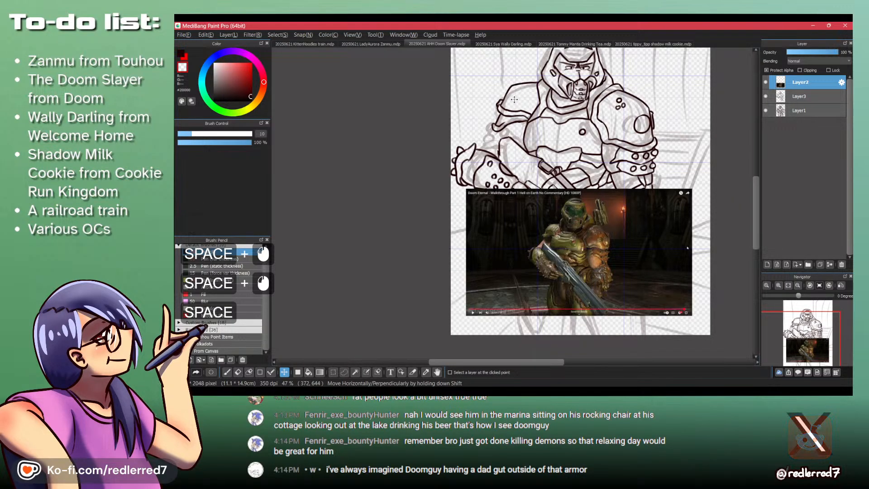
pyautogui.click(505, 110)
pyautogui.keyDown('ctrl'); pyautogui.click(504, 110); pyautogui.keyUp('ctrl')
pyautogui.keyDown('ctrl'); pyautogui.click(504, 111); pyautogui.keyUp('ctrl')
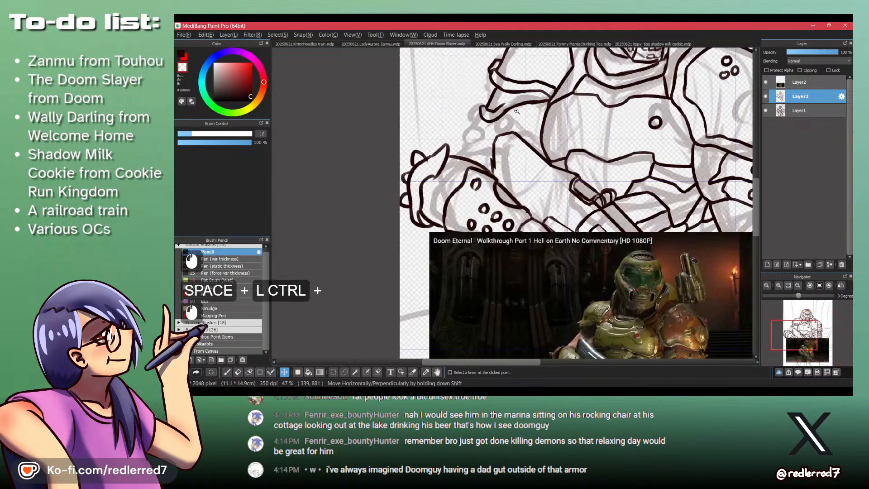
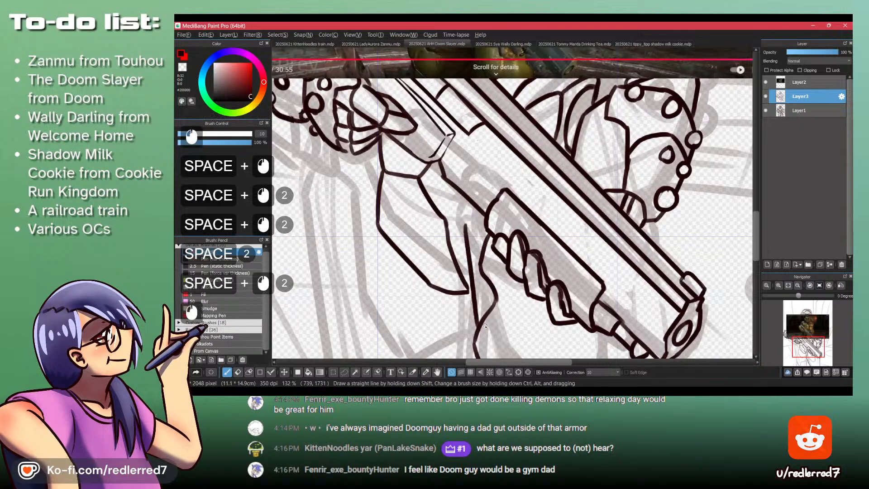
# - Redraw the line beside the pointed plate below the shotgun grip and extend the inner thigh line toward the canvas's lower edge
pyautogui.hotkey('ctrl', 'z')
pyautogui.moveTo(470, 214)
pyautogui.mouseDown()
pyautogui.moveTo(480, 319)
pyautogui.moveTo(480, 253)
pyautogui.moveTo(481, 301)
pyautogui.mouseUp()
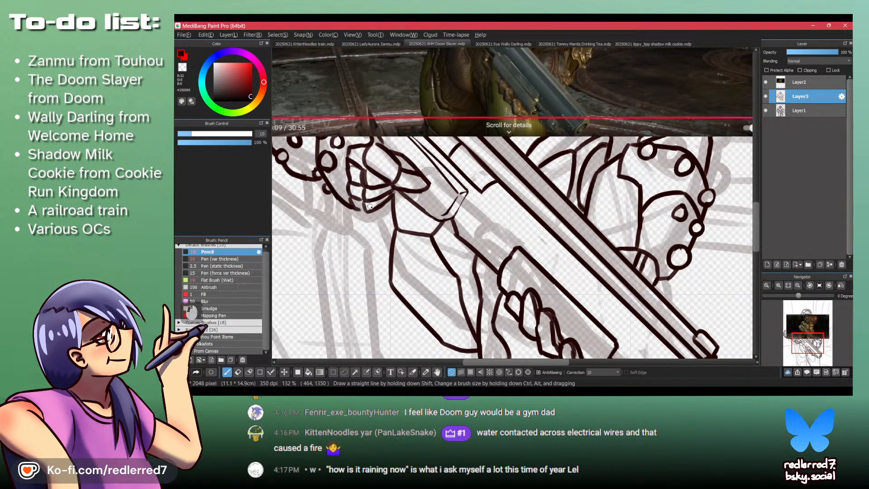
pyautogui.moveTo(383, 203); pyautogui.dragTo(401, 242)
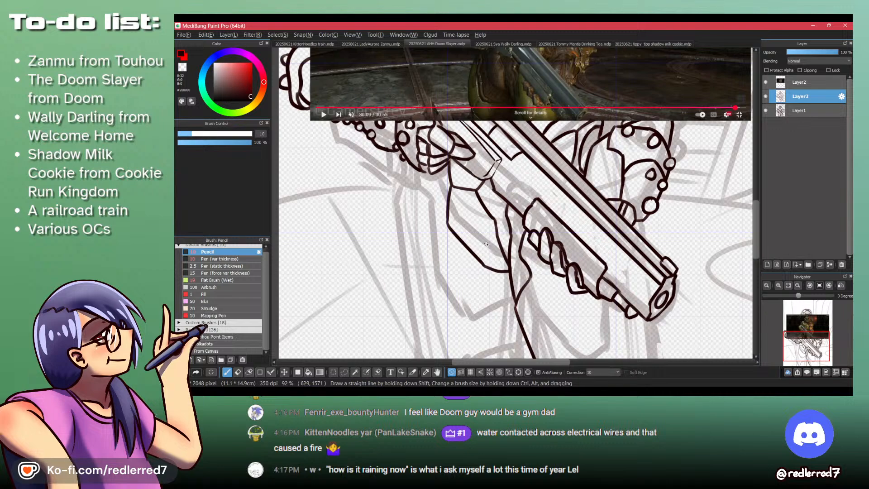
pyautogui.moveTo(455, 153); pyautogui.dragTo(475, 227)
pyautogui.moveTo(507, 263)
pyautogui.mouseDown()
pyautogui.moveTo(565, 257)
pyautogui.moveTo(589, 339)
pyautogui.moveTo(607, 294)
pyautogui.moveTo(609, 225)
pyautogui.moveTo(566, 226)
pyautogui.mouseUp()
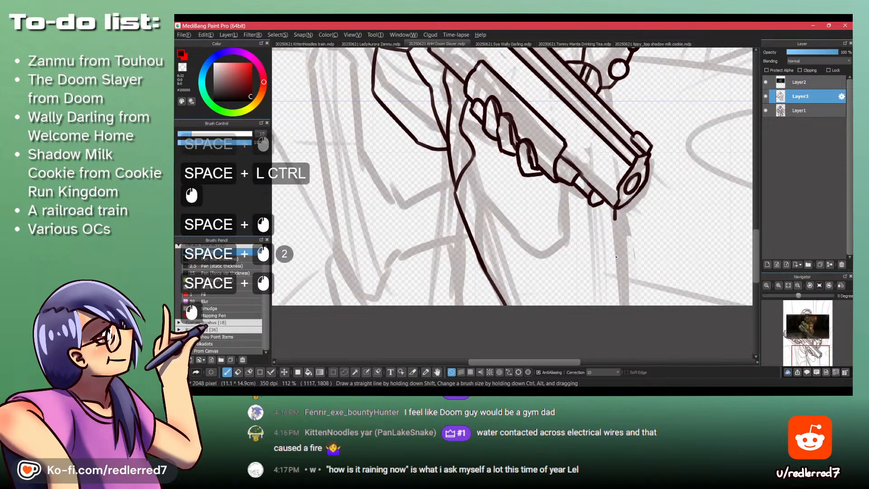
# - Draw the far leg's outer line straight down from the shotgun muzzle, following the faded sketch
pyautogui.moveTo(457, 113); pyautogui.dragTo(520, 271)
pyautogui.moveTo(435, 90); pyautogui.dragTo(500, 208)
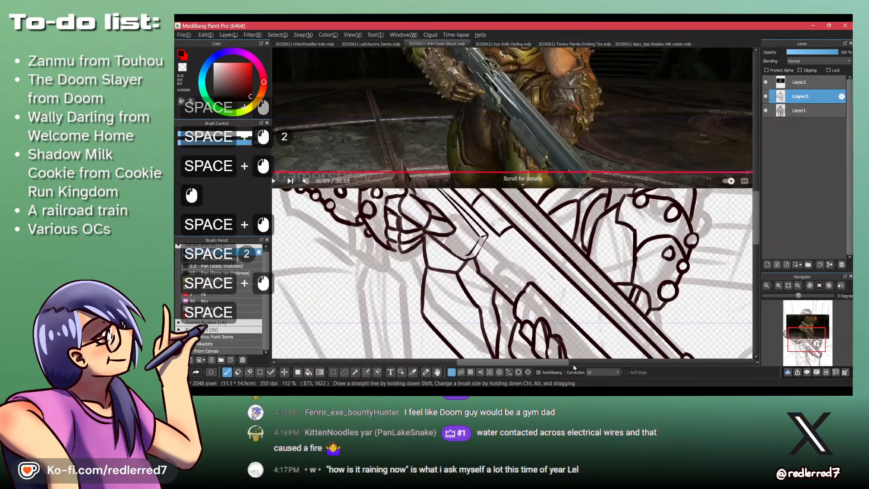
pyautogui.moveTo(565, 342); pyautogui.dragTo(560, 331)
pyautogui.moveTo(491, 323); pyautogui.dragTo(520, 254)
pyautogui.moveTo(424, 198); pyautogui.dragTo(452, 265)
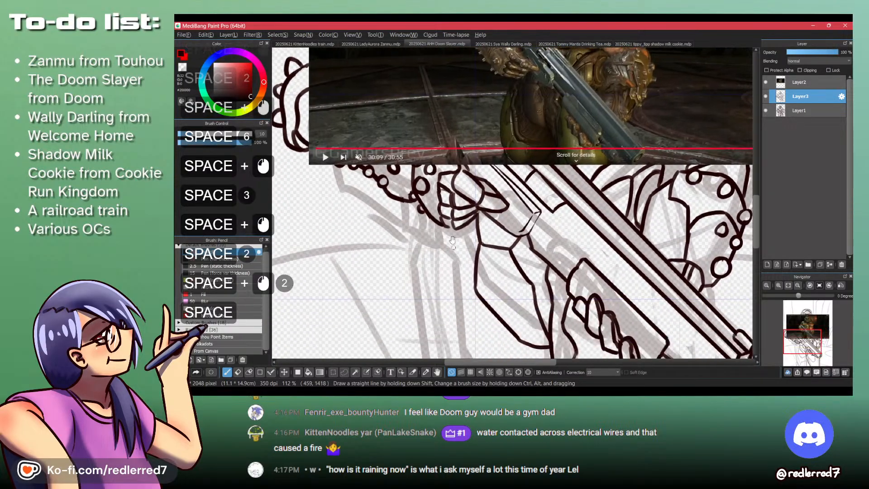
# - Outline the thigh plate from below the trigger hand, curving around to the inner thigh line, redrawing strokes until it fits
pyautogui.moveTo(434, 223); pyautogui.dragTo(435, 254)
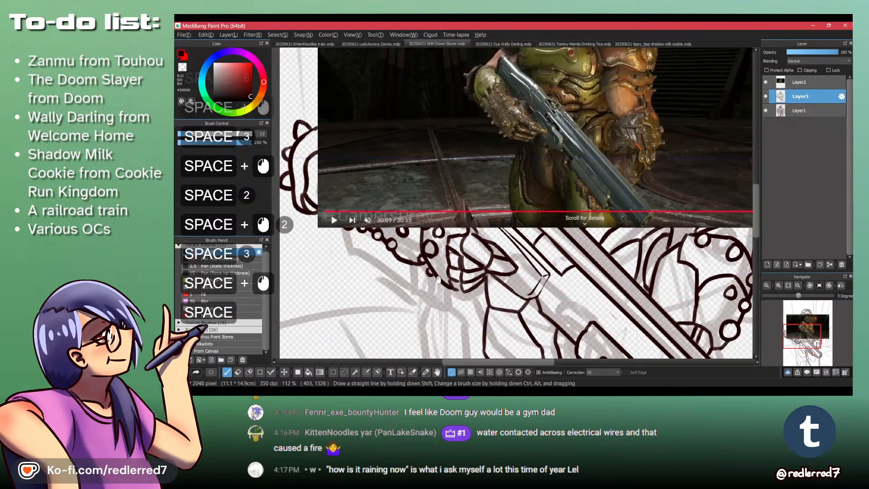
pyautogui.moveTo(445, 288)
pyautogui.mouseDown()
pyautogui.moveTo(461, 229)
pyautogui.moveTo(460, 291)
pyautogui.moveTo(484, 339)
pyautogui.moveTo(470, 270)
pyautogui.mouseUp()
pyautogui.hotkey('ctrl', 'z')
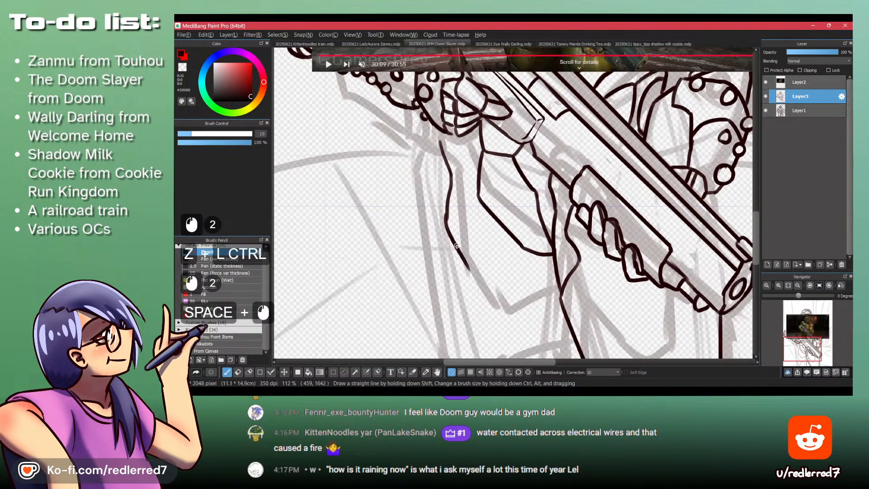
pyautogui.moveTo(451, 224)
pyautogui.mouseDown()
pyautogui.moveTo(468, 311)
pyautogui.moveTo(463, 302)
pyautogui.moveTo(480, 341)
pyautogui.moveTo(456, 244)
pyautogui.moveTo(497, 306)
pyautogui.mouseUp()
pyautogui.hotkey('ctrl', 'z')
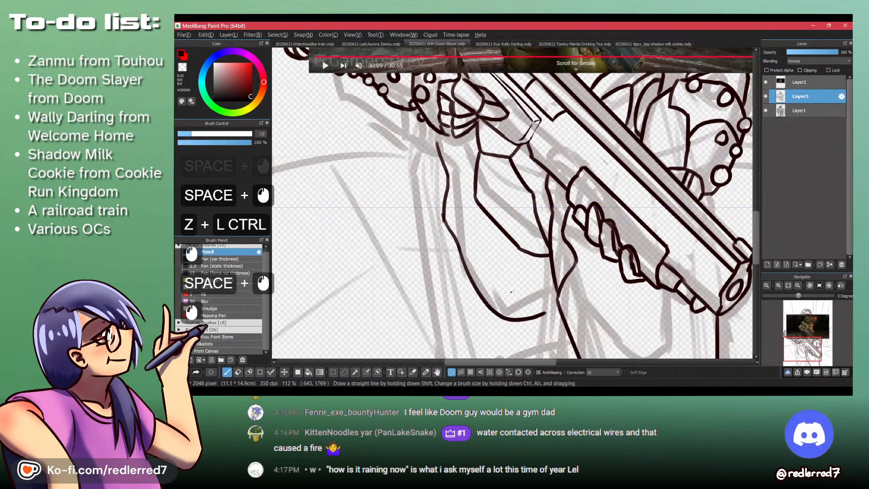
pyautogui.hotkey('ctrl', 'z')
pyautogui.moveTo(458, 248)
pyautogui.mouseDown()
pyautogui.moveTo(501, 306)
pyautogui.moveTo(556, 299)
pyautogui.mouseUp()
pyautogui.hotkey('ctrl', 'z')
pyautogui.moveTo(551, 217); pyautogui.dragTo(535, 330)
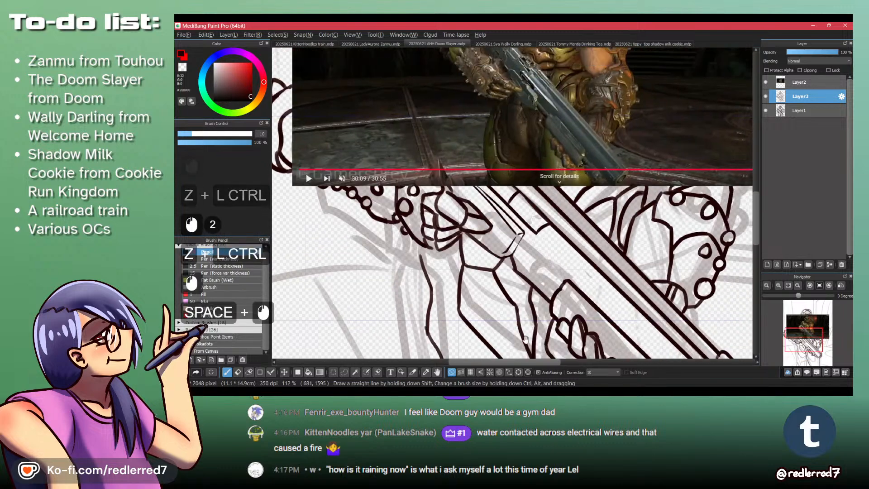
pyautogui.moveTo(538, 294)
pyautogui.mouseDown()
pyautogui.moveTo(544, 317)
pyautogui.moveTo(538, 311)
pyautogui.mouseUp()
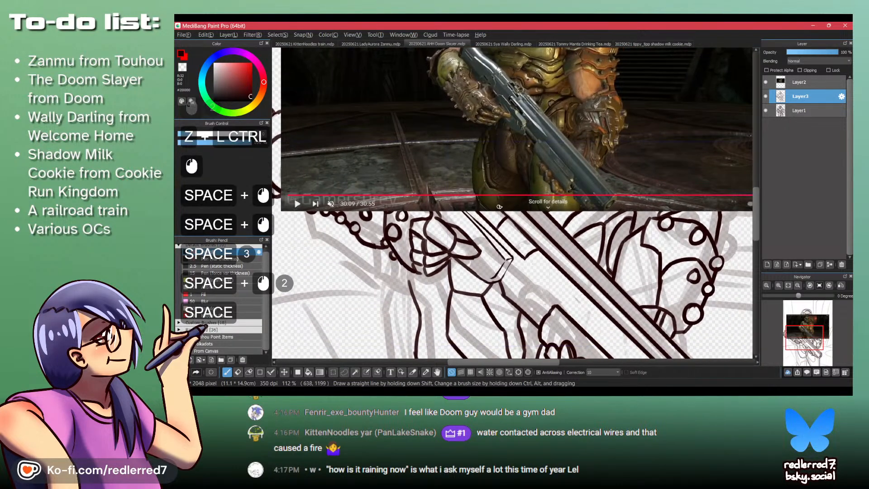
# - Draw the outer thigh line from the trigger hand down to the canvas's bottom edge, replacing the first attempt
pyautogui.moveTo(521, 221)
pyautogui.mouseDown()
pyautogui.moveTo(515, 172)
pyautogui.moveTo(511, 236)
pyautogui.moveTo(472, 111)
pyautogui.moveTo(456, 232)
pyautogui.moveTo(442, 144)
pyautogui.moveTo(461, 297)
pyautogui.mouseUp()
pyautogui.hotkey('ctrl', 'z')
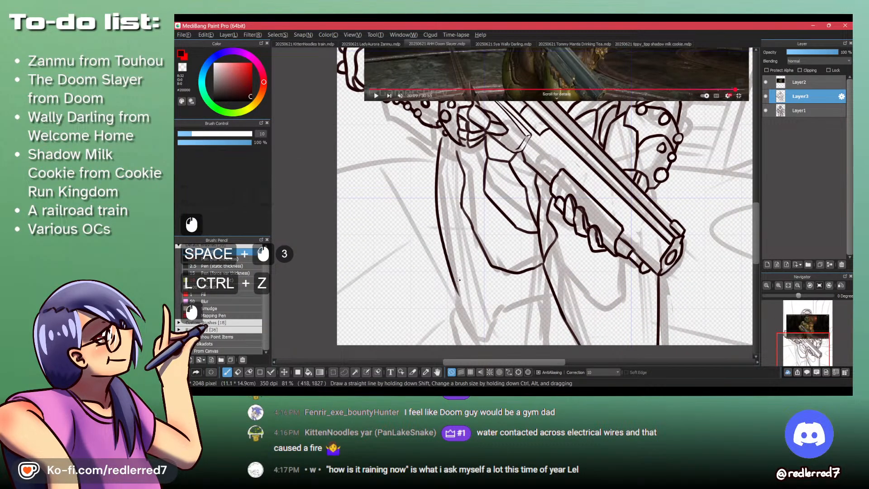
pyautogui.hotkey('ctrl', 'z')
pyautogui.moveTo(439, 145)
pyautogui.mouseDown()
pyautogui.moveTo(447, 267)
pyautogui.moveTo(465, 345)
pyautogui.mouseUp()
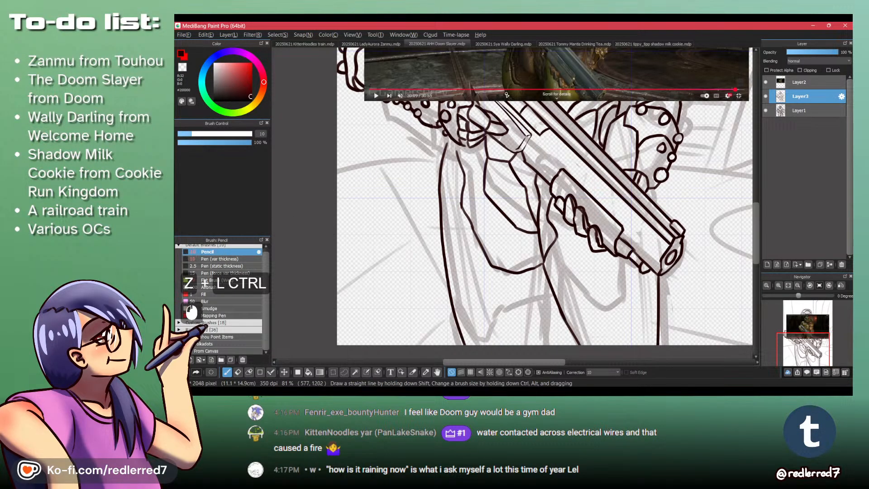
# - Add a short vertical line at the inner thigh running to the canvas's bottom edge, redrawing the first stroke
pyautogui.moveTo(500, 320); pyautogui.dragTo(487, 248)
pyautogui.moveTo(538, 233); pyautogui.dragTo(535, 288)
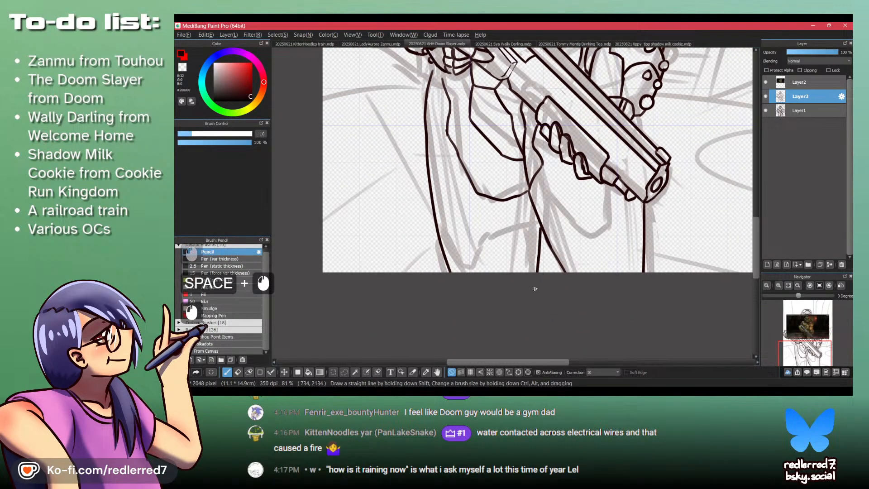
pyautogui.hotkey('ctrl', 'z')
pyautogui.moveTo(541, 228); pyautogui.dragTo(538, 250)
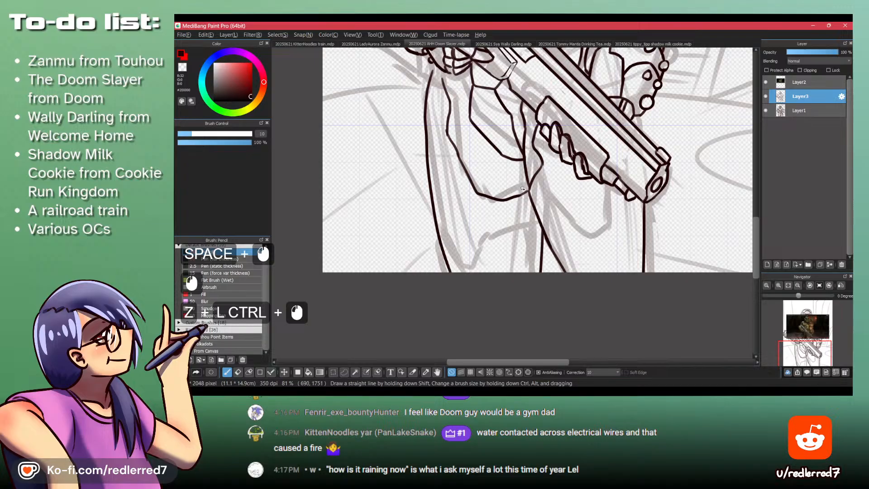
pyautogui.moveTo(528, 190); pyautogui.dragTo(533, 204)
# - Extend the upper ends of the thigh lines toward the trigger hand to close the gap beneath the knuckles
pyautogui.moveTo(516, 149); pyautogui.dragTo(513, 239)
pyautogui.keyDown('ctrl'); pyautogui.click(443, 160); pyautogui.keyUp('ctrl')
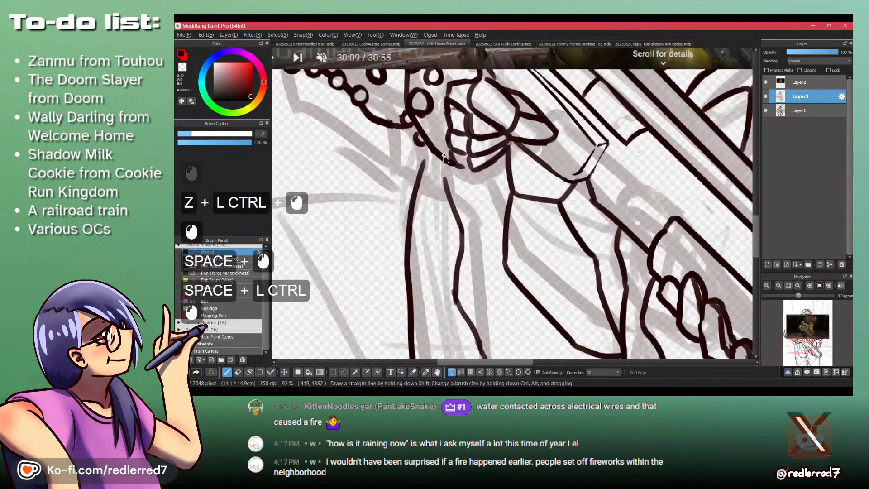
pyautogui.keyDown('ctrl'); pyautogui.click(443, 160); pyautogui.keyUp('ctrl')
pyautogui.moveTo(443, 160); pyautogui.dragTo(445, 180)
pyautogui.hotkey('ctrl', 'z')
# - Draw a parallel contour along the thigh plate's edge from the trigger hand to the inner thigh line, undoing the stray strokes
pyautogui.moveTo(429, 146)
pyautogui.mouseDown()
pyautogui.moveTo(419, 168)
pyautogui.moveTo(436, 174)
pyautogui.moveTo(438, 222)
pyautogui.mouseUp()
pyautogui.moveTo(437, 186); pyautogui.dragTo(460, 234)
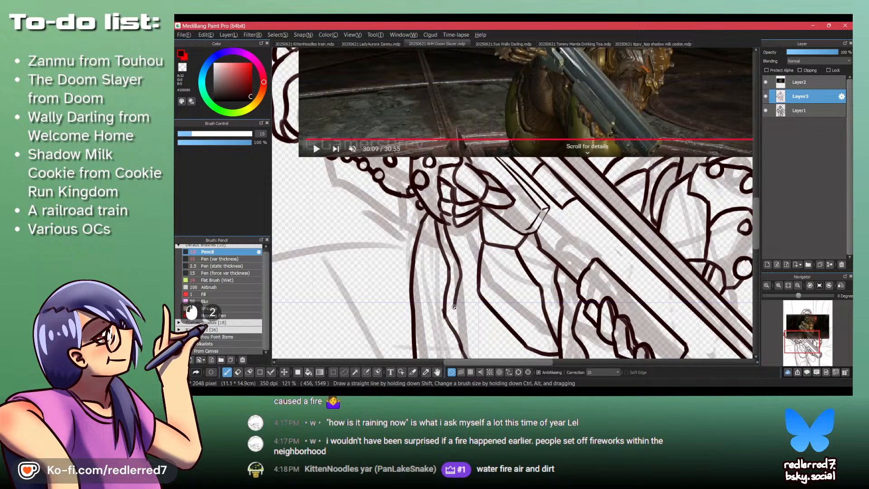
pyautogui.moveTo(455, 307)
pyautogui.mouseDown()
pyautogui.moveTo(437, 211)
pyautogui.moveTo(466, 243)
pyautogui.mouseUp()
pyautogui.hotkey('ctrl', 'z')
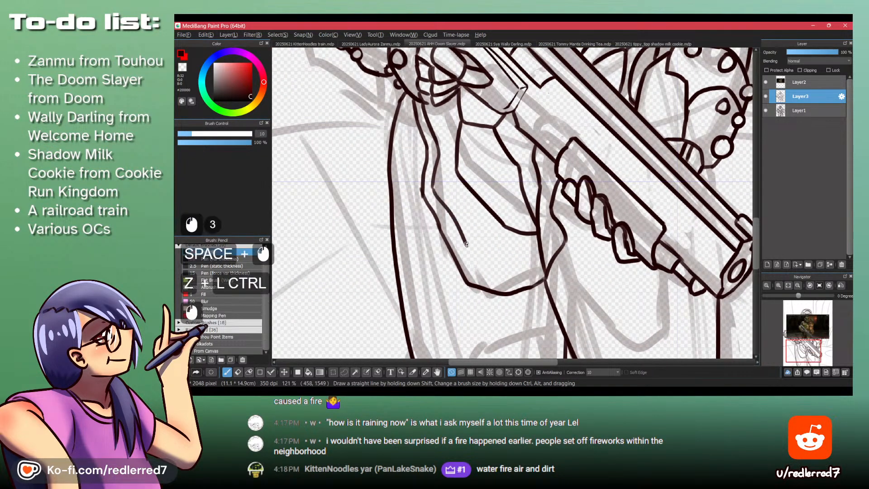
pyautogui.hotkey('ctrl', 'z')
pyautogui.moveTo(432, 189); pyautogui.dragTo(469, 256)
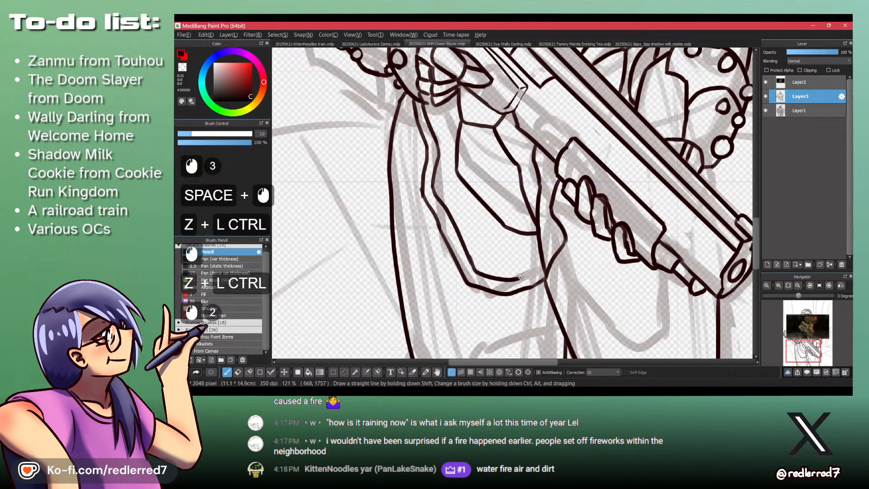
pyautogui.moveTo(561, 201); pyautogui.dragTo(575, 245)
pyautogui.hotkey('ctrl', 'z')
pyautogui.hotkey('ctrl', 'z')
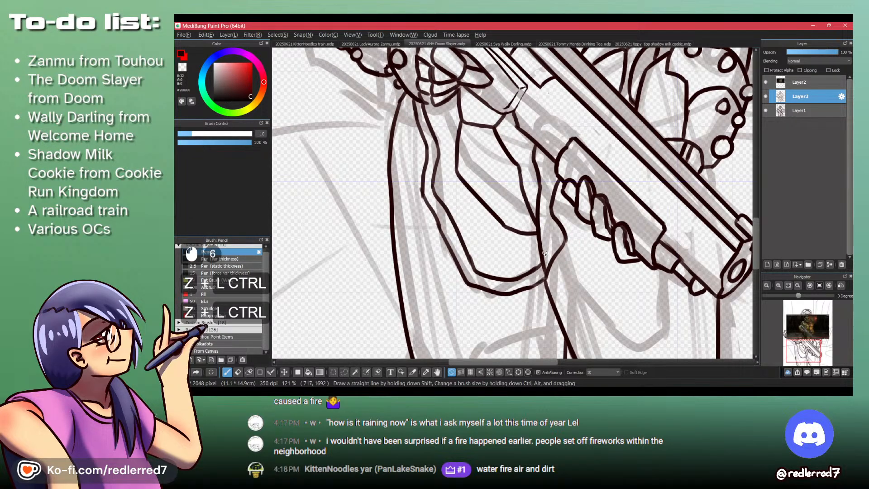
# - Erase the inner thigh line below the thigh plate's corner and redraw it as a smoother, wider curve
pyautogui.hotkey('shift', 'z')
pyautogui.moveTo(550, 272)
pyautogui.mouseDown()
pyautogui.moveTo(552, 308)
pyautogui.moveTo(543, 289)
pyautogui.moveTo(556, 317)
pyautogui.moveTo(511, 217)
pyautogui.mouseUp()
pyautogui.hotkey('shift', 'z')
pyautogui.press('space')
pyautogui.moveTo(500, 186); pyautogui.dragTo(517, 226)
pyautogui.hotkey('ctrl', 'z')
pyautogui.hotkey('ctrl', 'z')
pyautogui.click(500, 184)
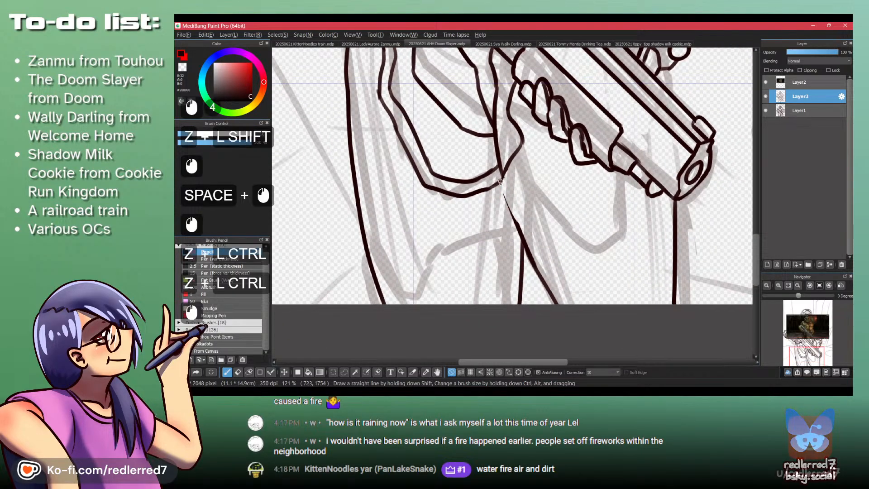
pyautogui.moveTo(497, 189); pyautogui.dragTo(528, 266)
pyautogui.hotkey('shift', 'z')
pyautogui.click(505, 199)
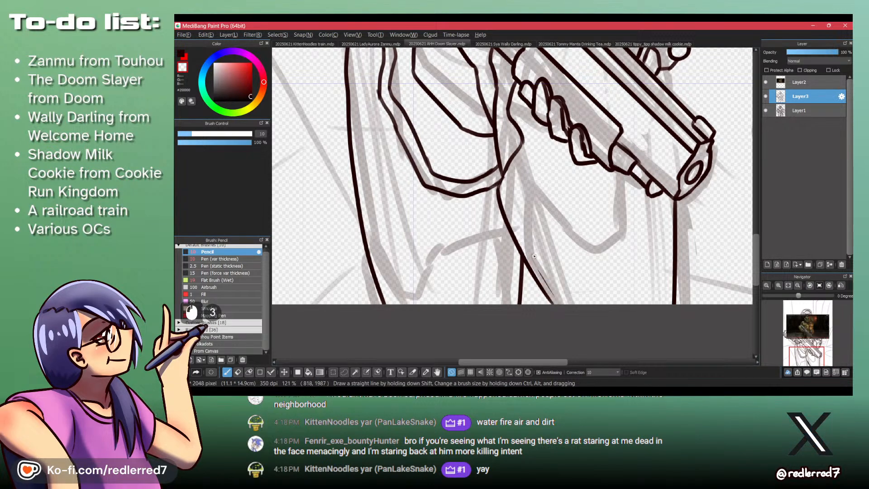
# - Draw the curved knee guard edges on both legs at the canvas's bottom edge and redo the short line between the legs
pyautogui.moveTo(534, 199); pyautogui.dragTo(557, 245)
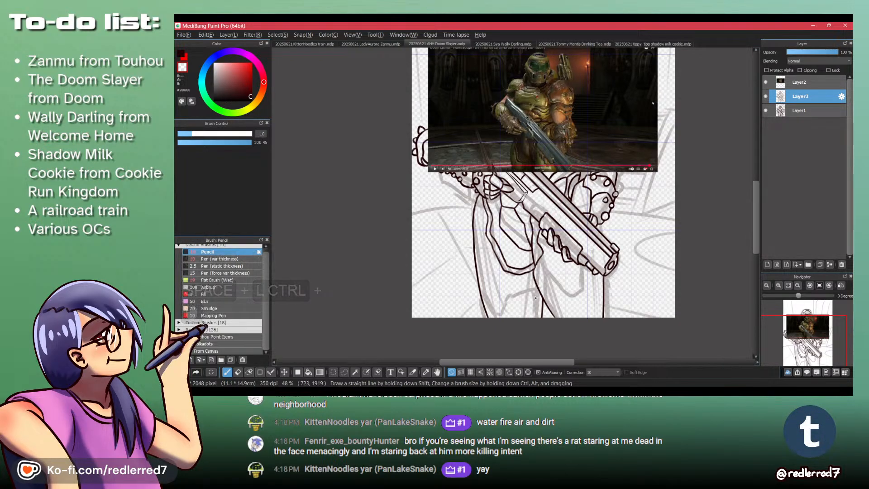
pyautogui.moveTo(529, 274)
pyautogui.mouseDown()
pyautogui.moveTo(529, 231)
pyautogui.moveTo(492, 271)
pyautogui.mouseUp()
pyautogui.hotkey('shift', 'z')
pyautogui.hotkey('ctrl', 'z')
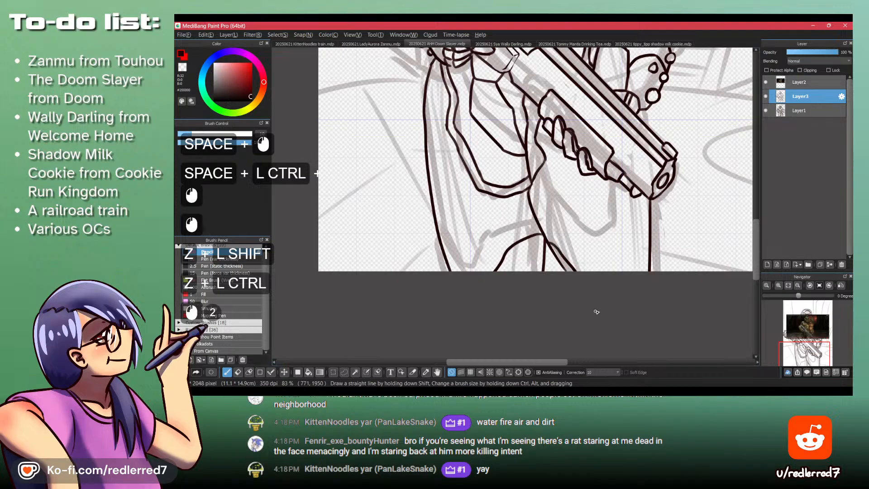
pyautogui.hotkey('ctrl', 'z')
pyautogui.moveTo(547, 245); pyautogui.dragTo(587, 290)
pyautogui.hotkey('ctrl', 'z')
pyautogui.moveTo(554, 256); pyautogui.dragTo(558, 258)
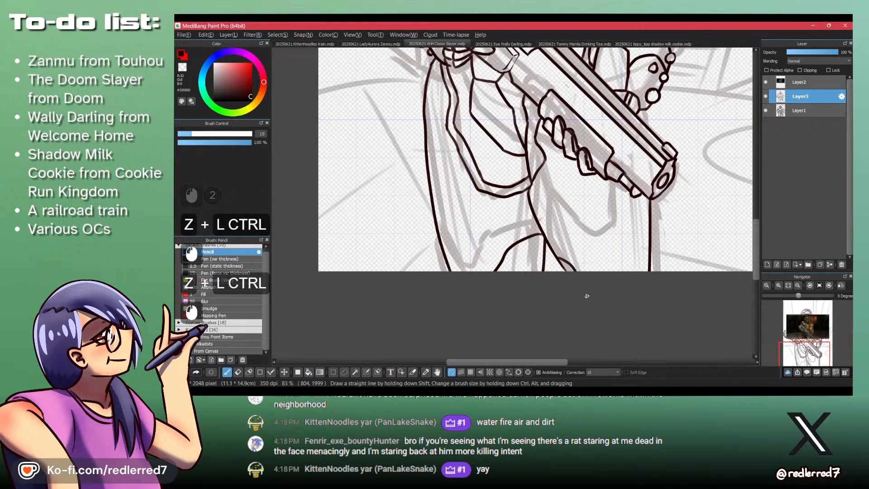
pyautogui.moveTo(645, 256); pyautogui.dragTo(634, 291)
pyautogui.press('space')
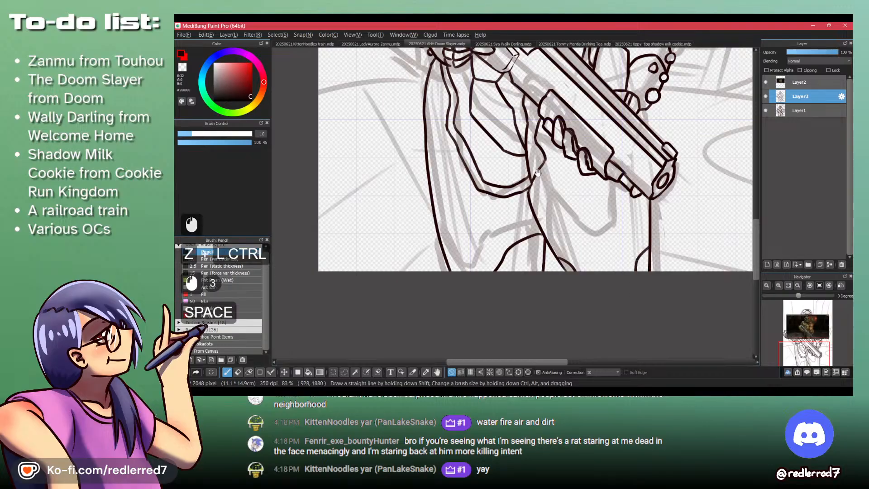
# - Hide the reference image on Layer2 and bring the whole figure into view
pyautogui.moveTo(629, 140); pyautogui.dragTo(629, 300)
pyautogui.press('space')
pyautogui.moveTo(633, 158); pyautogui.dragTo(628, 235)
pyautogui.moveTo(633, 181); pyautogui.dragTo(628, 240)
pyautogui.click(766, 82)
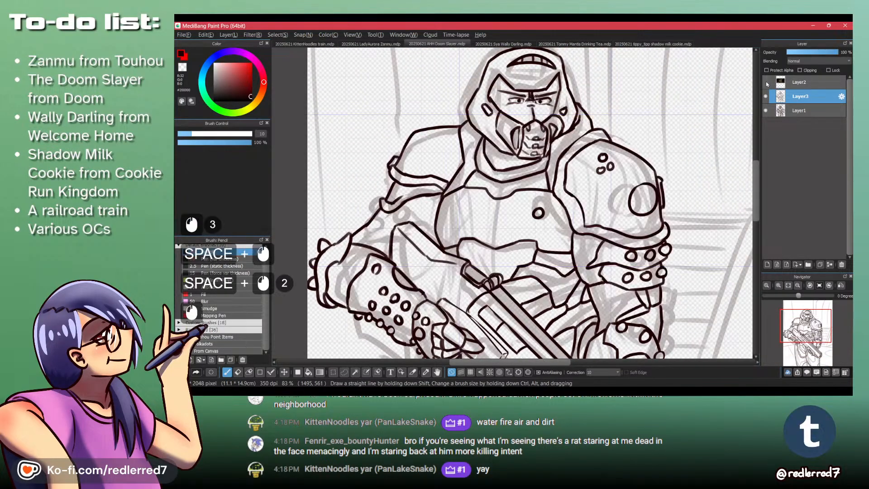
pyautogui.scroll(-3, 432, 249)
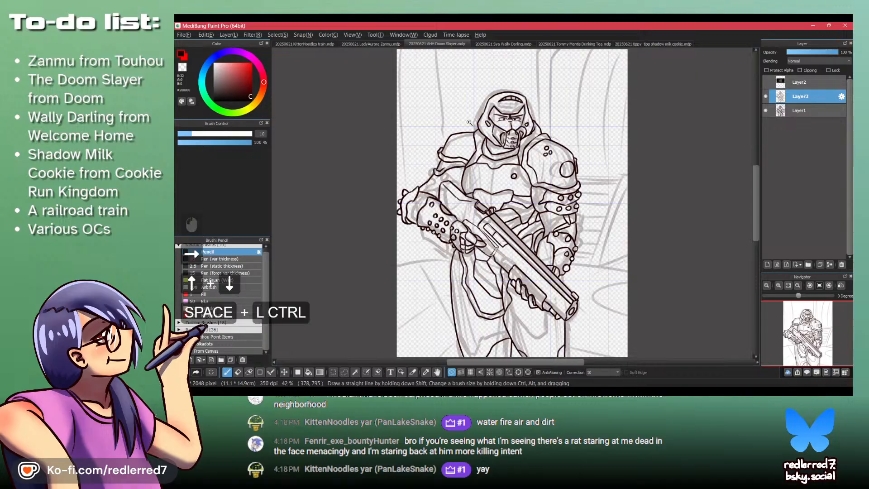
# - Add short lines inside the helmet's visor opening along its sides and upper edge
pyautogui.keyDown('ctrl'); pyautogui.click(495, 107); pyautogui.keyUp('ctrl')
pyautogui.keyDown('ctrl'); pyautogui.click(495, 108); pyautogui.keyUp('ctrl')
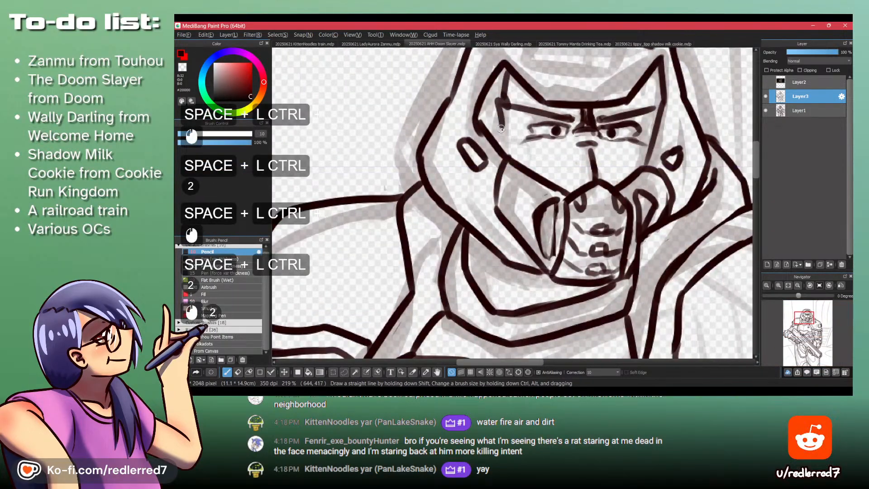
pyautogui.moveTo(649, 75); pyautogui.dragTo(655, 129)
pyautogui.moveTo(604, 67); pyautogui.dragTo(534, 68)
# - Look at the finished Wally Darling painting for comparison, return to the Doom Slayer drawing and examine the full figure
pyautogui.click(503, 44)
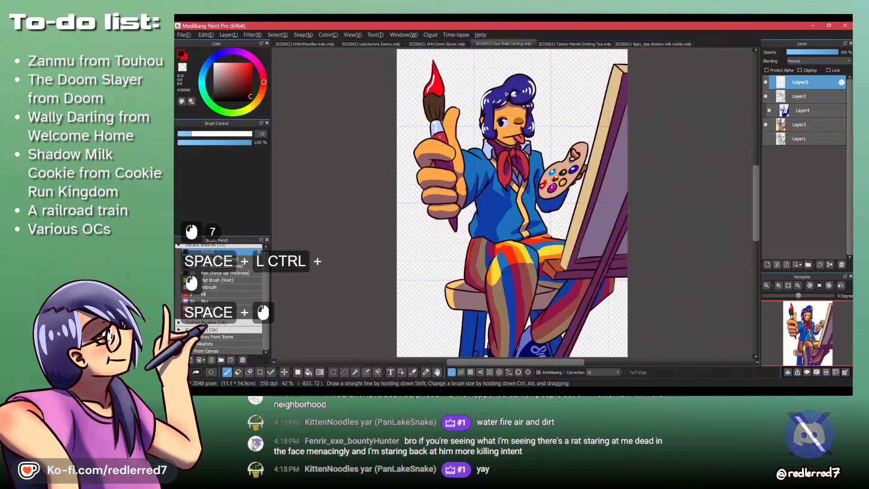
pyautogui.click(444, 44)
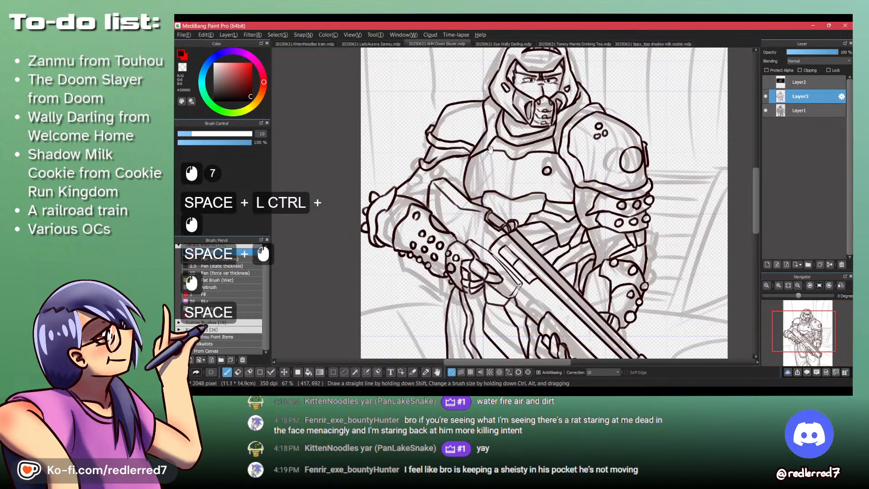
pyautogui.moveTo(488, 114); pyautogui.dragTo(494, 197)
pyautogui.moveTo(442, 103); pyautogui.dragTo(456, 277)
pyautogui.moveTo(455, 276); pyautogui.dragTo(467, 182)
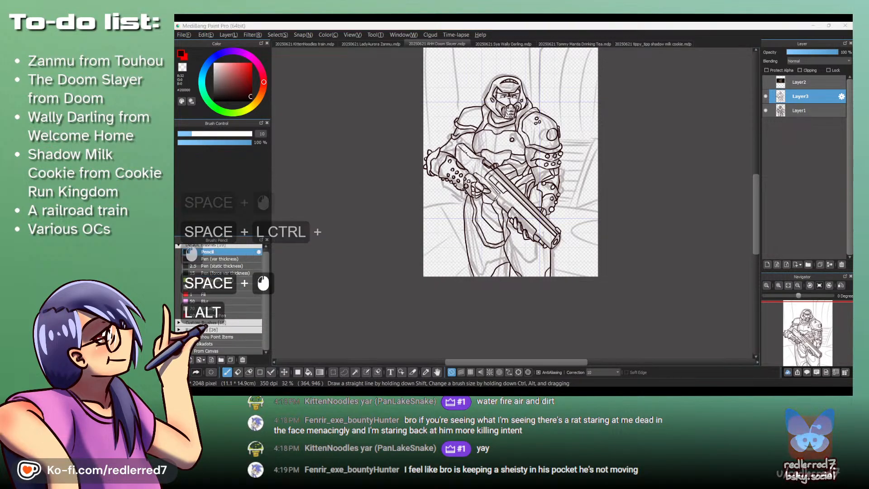
# - Play and rewind the Doom Eternal walkthrough to find a frame of the Slayer holding the shotgun, then compare it with the drawing
pyautogui.hotkey('alt', 'Tab')
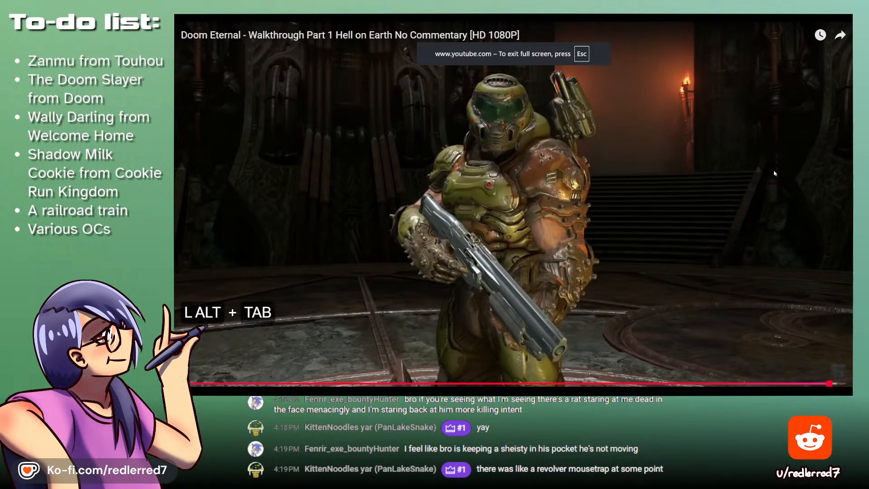
pyautogui.press('space')
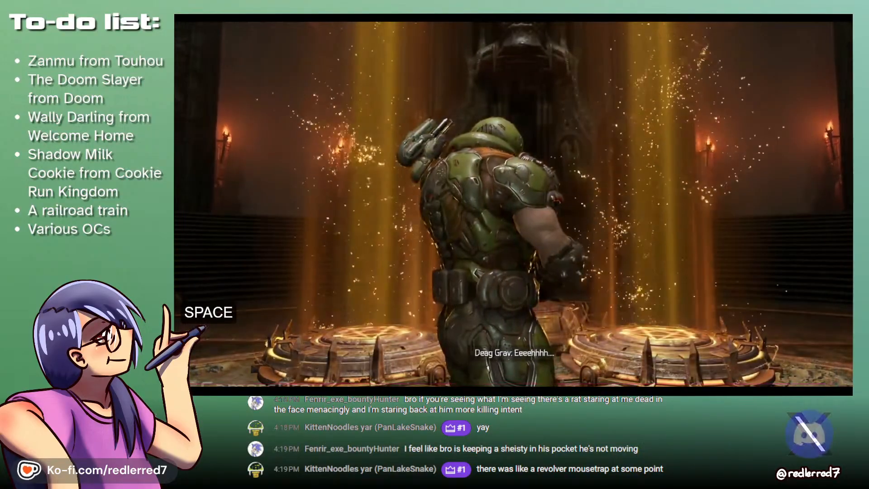
pyautogui.press('Left')
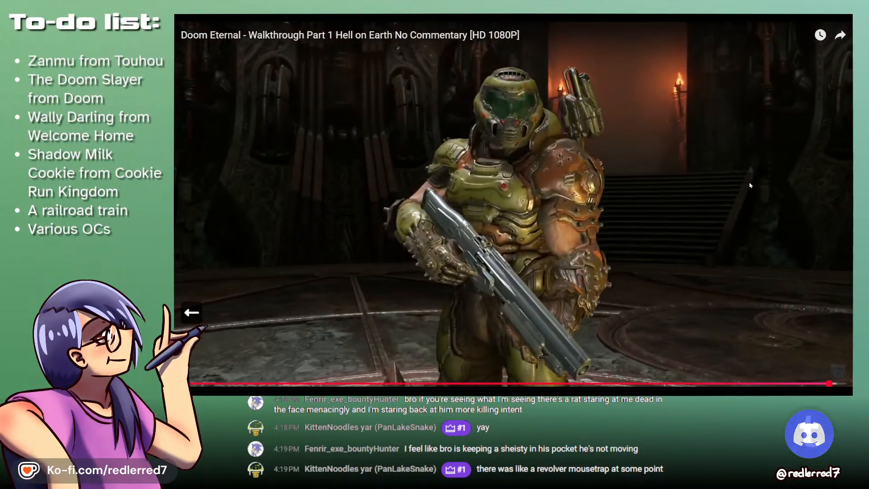
pyautogui.press('space')
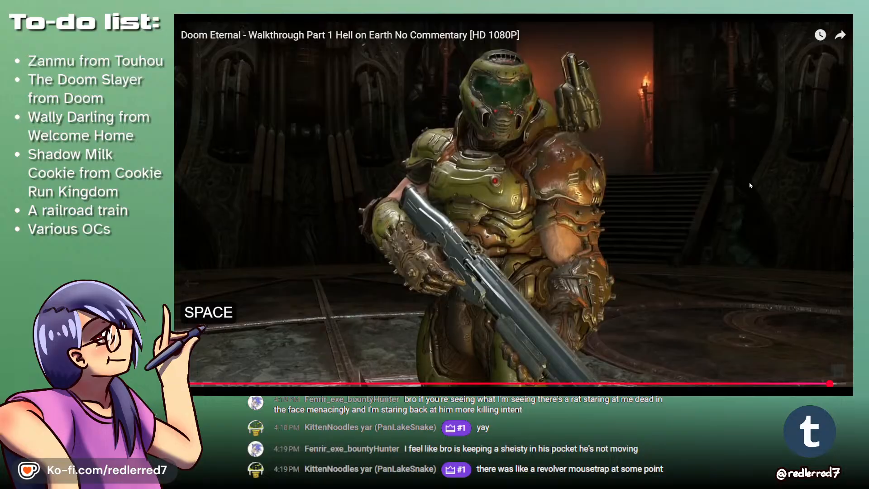
pyautogui.hotkey('alt', 'Tab')
pyautogui.hotkey('alt', 'Tab')
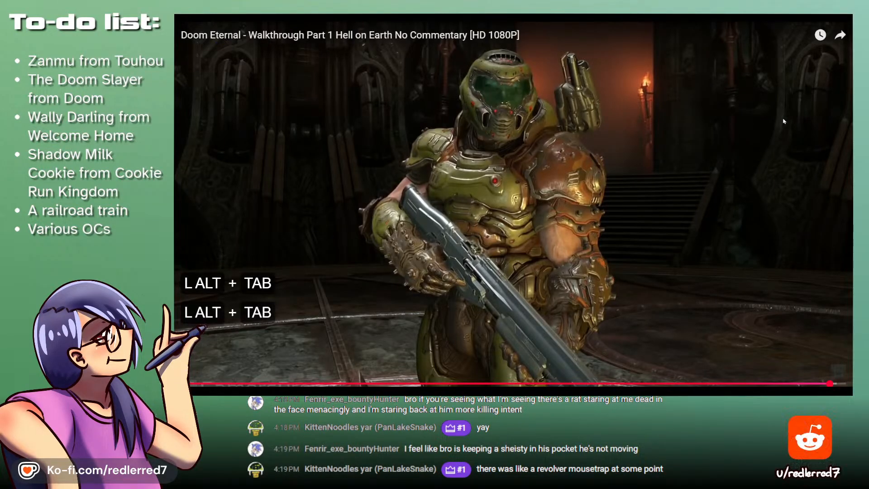
pyautogui.hotkey('alt', 'Tab')
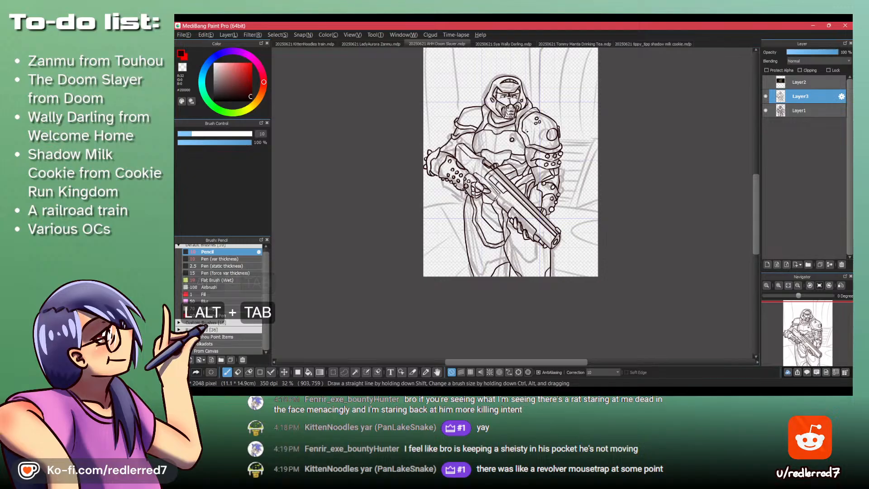
pyautogui.hotkey('alt', 'Tab')
pyautogui.press('Left')
pyautogui.press('space')
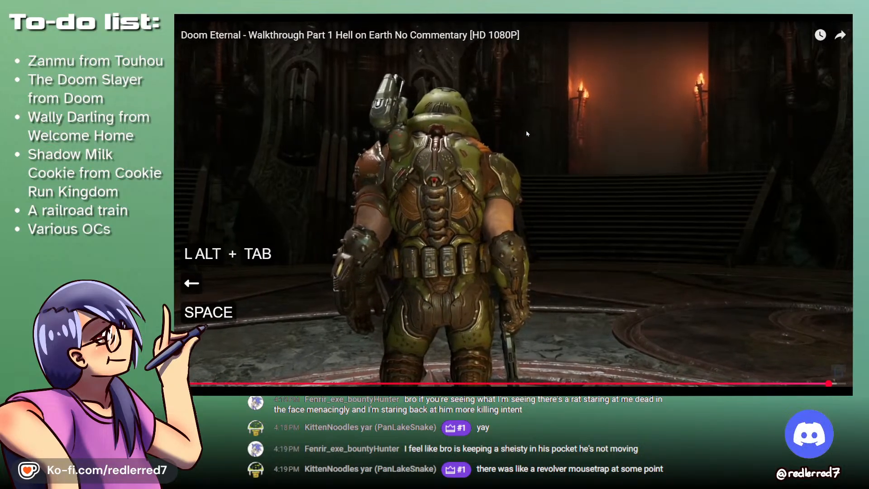
pyautogui.press('space')
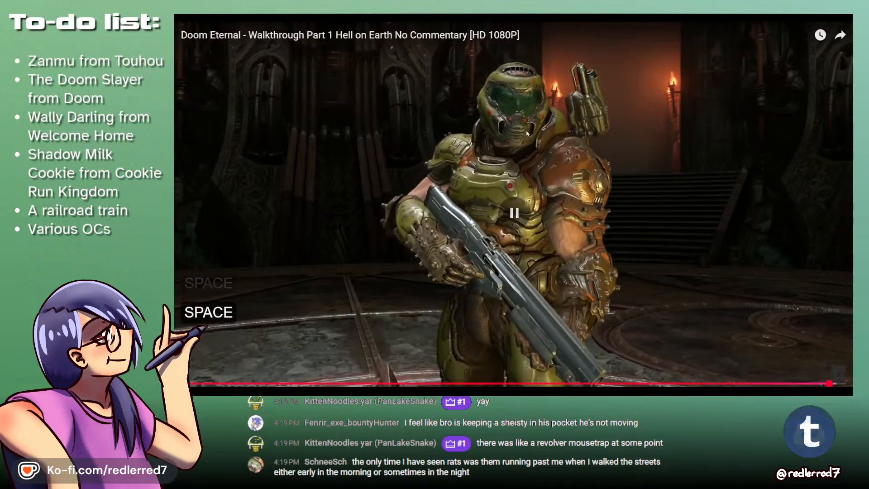
# - Compare the full Doom Slayer drawing with the paused Doom Eternal frame, studying the armor, arm and shotgun proportions
pyautogui.hotkey('alt', 'Tab')
pyautogui.hotkey('alt', 'Tab')
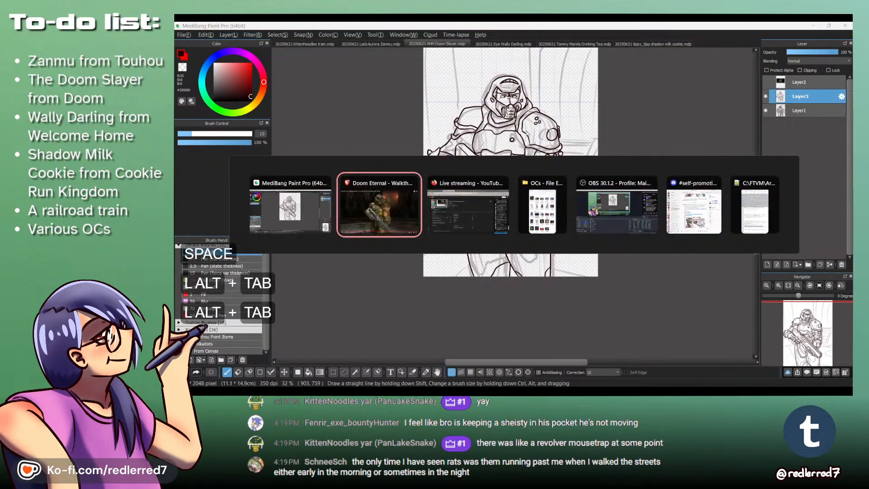
pyautogui.hotkey('alt', 'Tab')
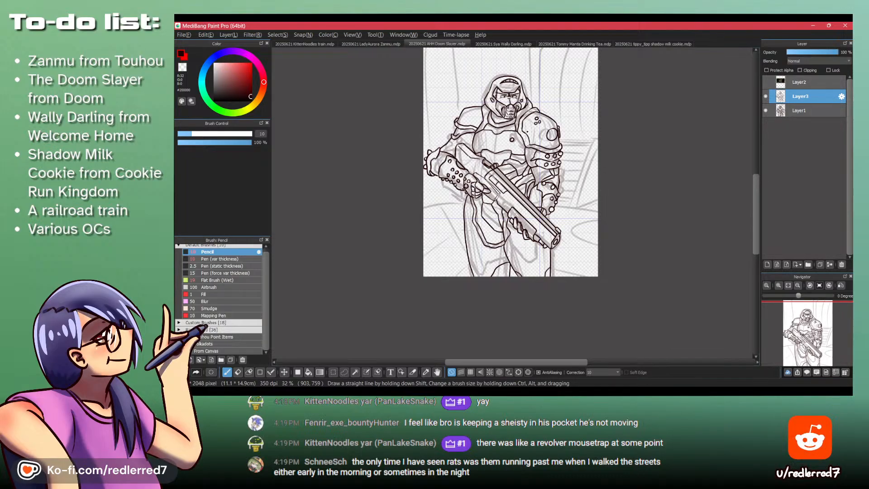
pyautogui.hotkey('alt', 'Tab')
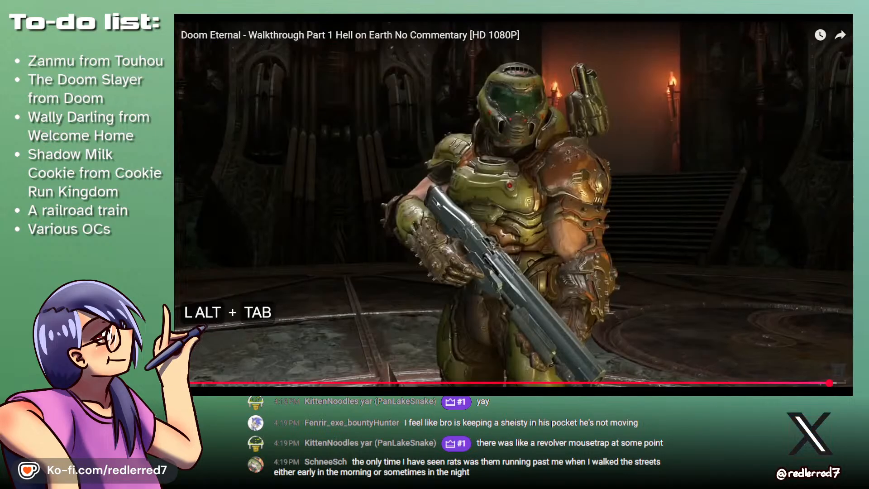
pyautogui.hotkey('alt', 'Tab')
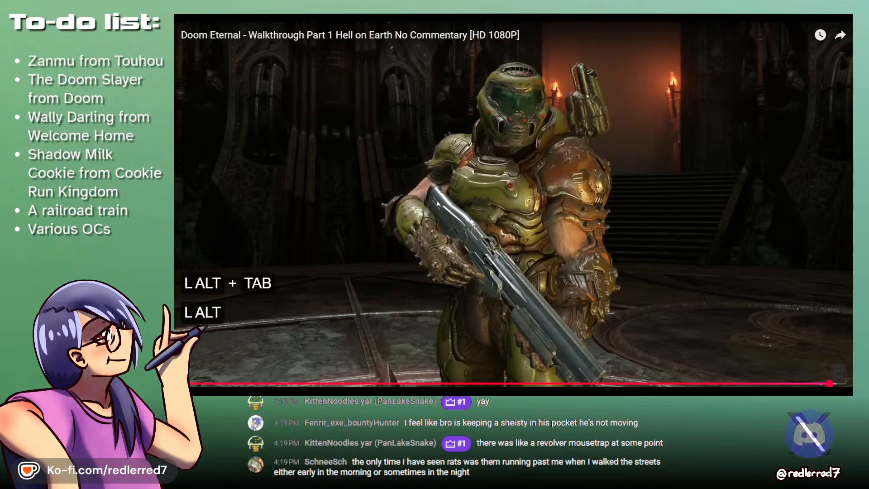
pyautogui.hotkey('alt', 'Tab')
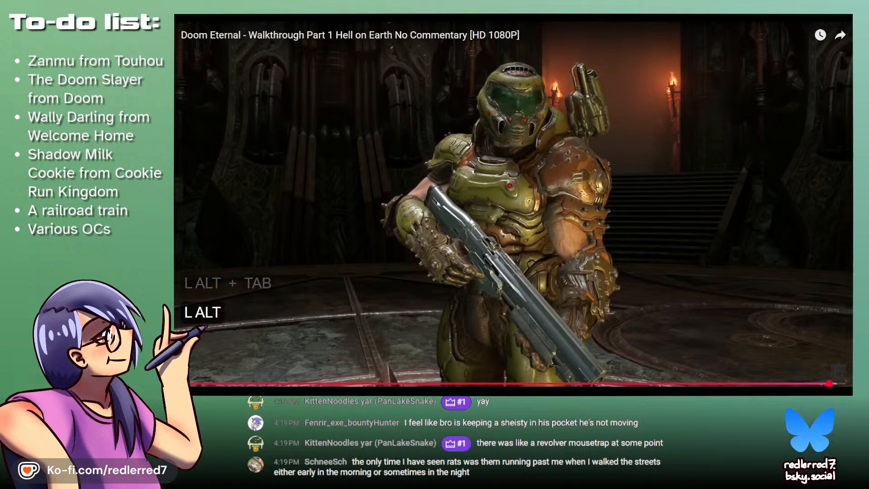
pyautogui.hotkey('alt', 'Tab')
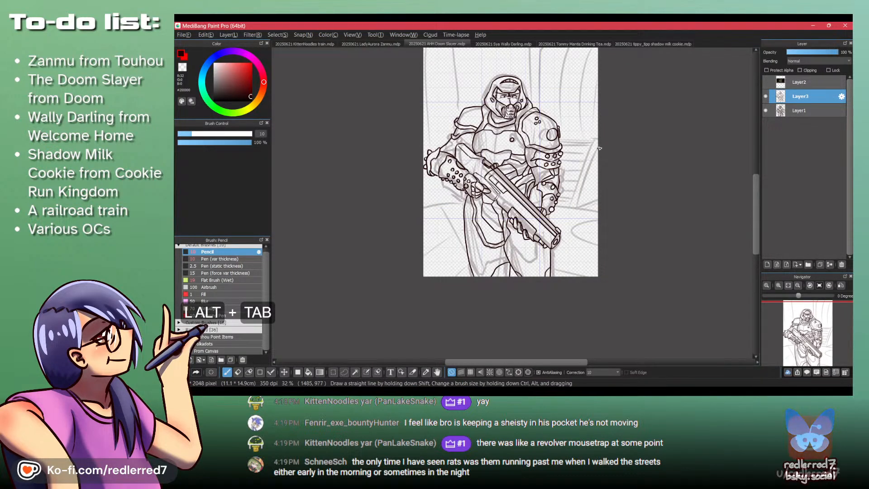
pyautogui.hotkey('alt', 'Tab')
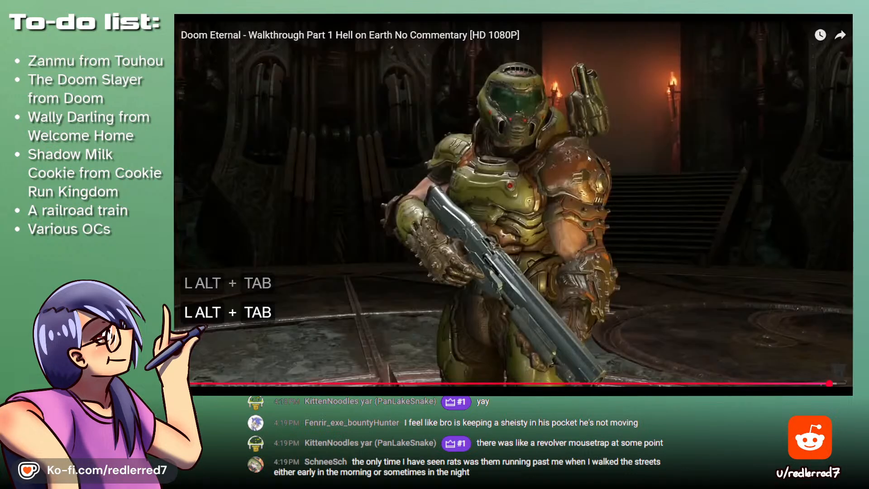
pyautogui.hotkey('alt', 'Tab')
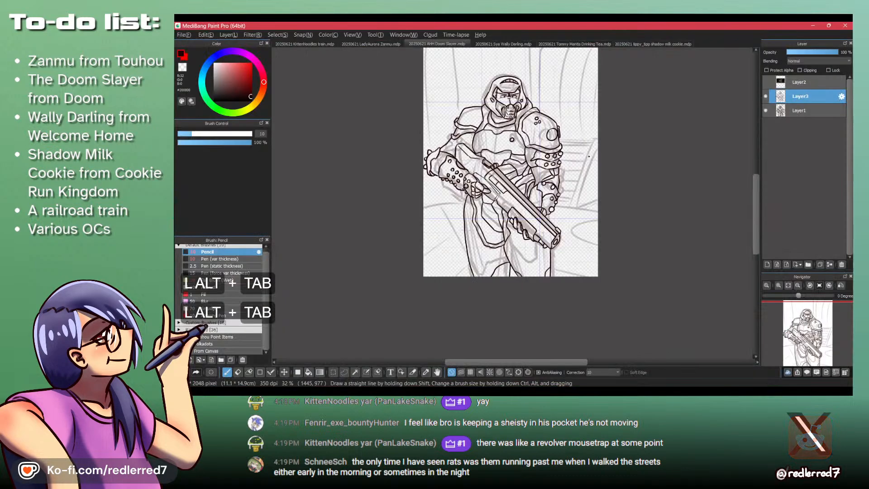
# - Hide the faded sketch on Layer1, clear the trial selection and make Layer3 the active layer
pyautogui.click(766, 110)
pyautogui.click(792, 113)
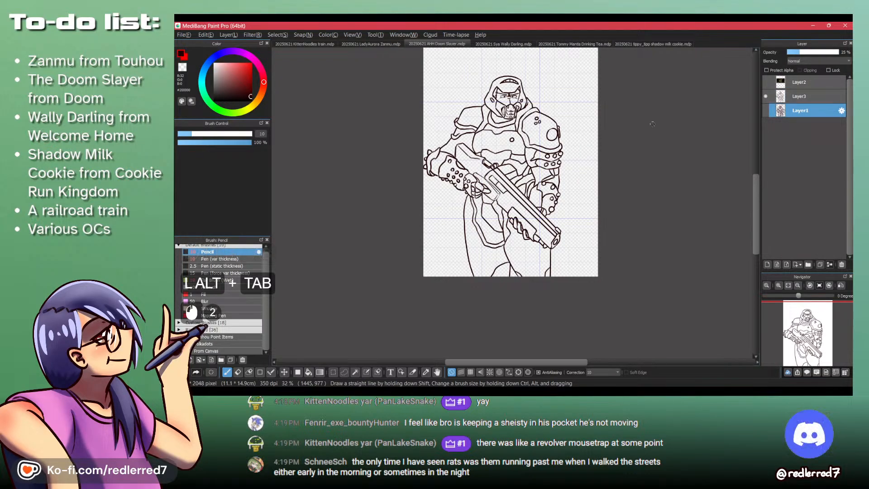
pyautogui.press('w')
pyautogui.click(582, 172)
pyautogui.hotkey('ctrl', 'shift', 'a')
pyautogui.click(800, 96)
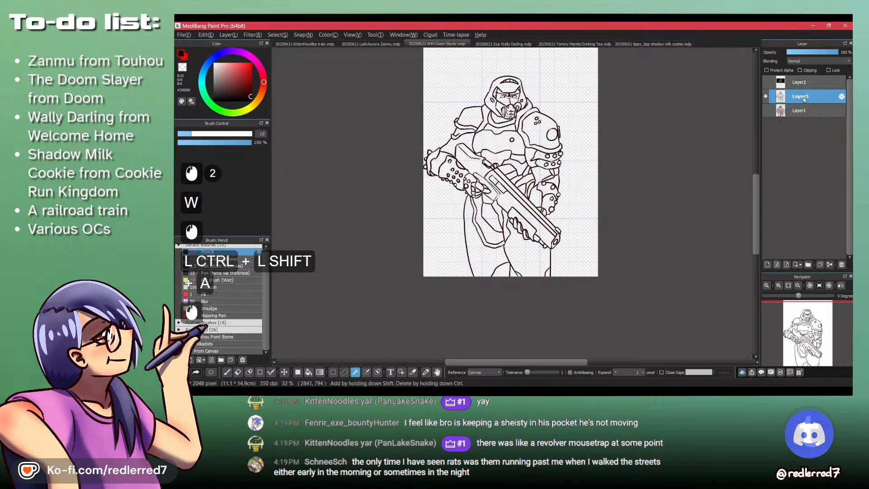
# - Select the empty background around the figure on Layer3 with the Magic Wand to examine the silhouette
pyautogui.press('m')
pyautogui.moveTo(538, 160); pyautogui.dragTo(539, 159)
pyautogui.scroll(3, 427, 166)
pyautogui.hotkey('shift', 'w')
pyautogui.keyDown('shift'); pyautogui.click(437, 238); pyautogui.keyUp('shift')
pyautogui.scroll(-2, 439, 240)
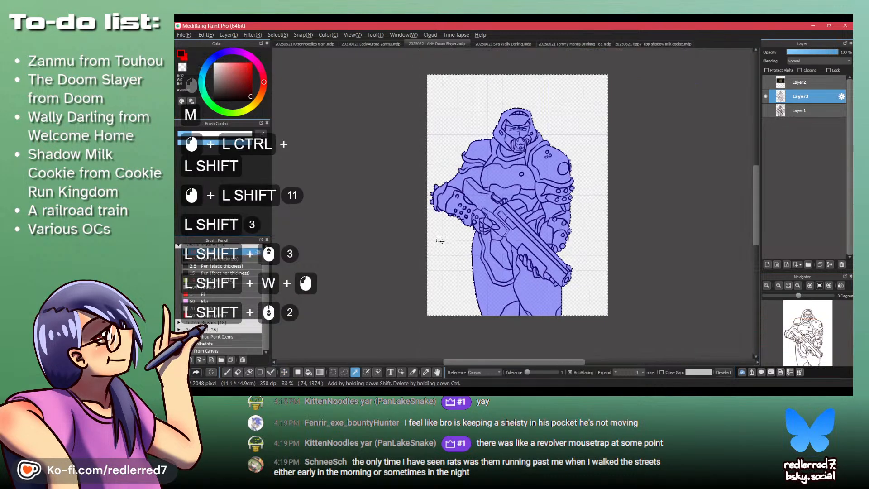
pyautogui.scroll(3, 441, 241)
pyautogui.scroll(-5, 568, 256)
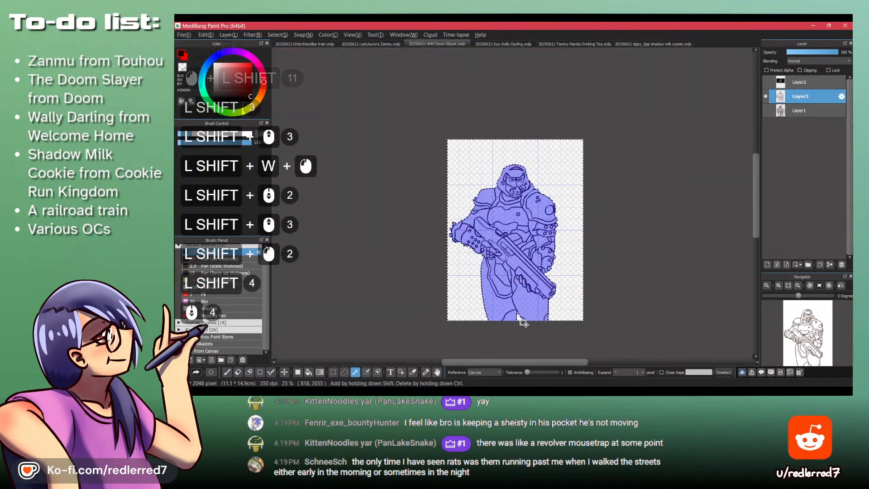
# - Compare the highlighted silhouette with the Doom Eternal frame, clear the selection and check the bare line art against it
pyautogui.hotkey('alt', 'Tab')
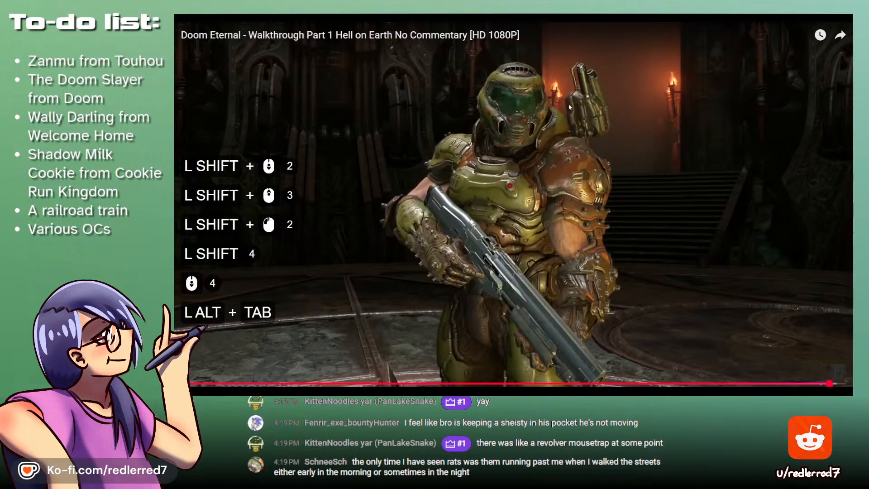
pyautogui.hotkey('alt', 'Tab')
pyautogui.scroll(2, 551, 189)
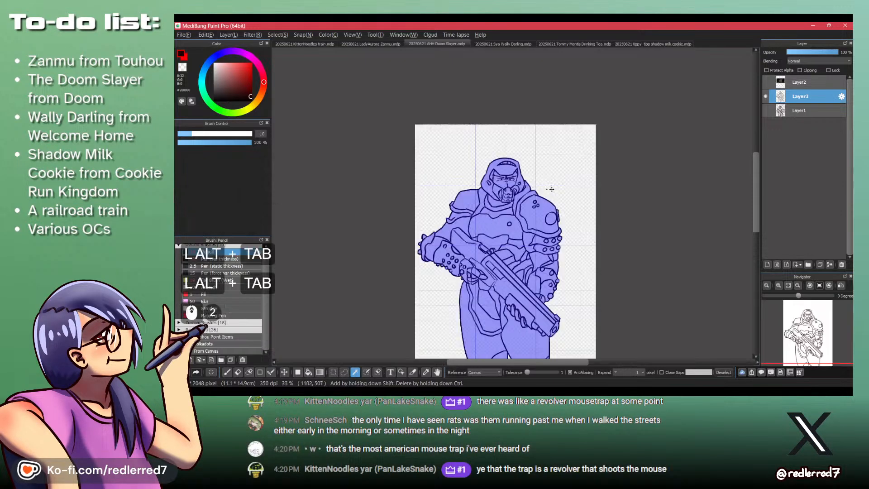
pyautogui.scroll(3, 551, 190)
pyautogui.hotkey('ctrl', 'shift', 'a')
pyautogui.scroll(-3, 545, 184)
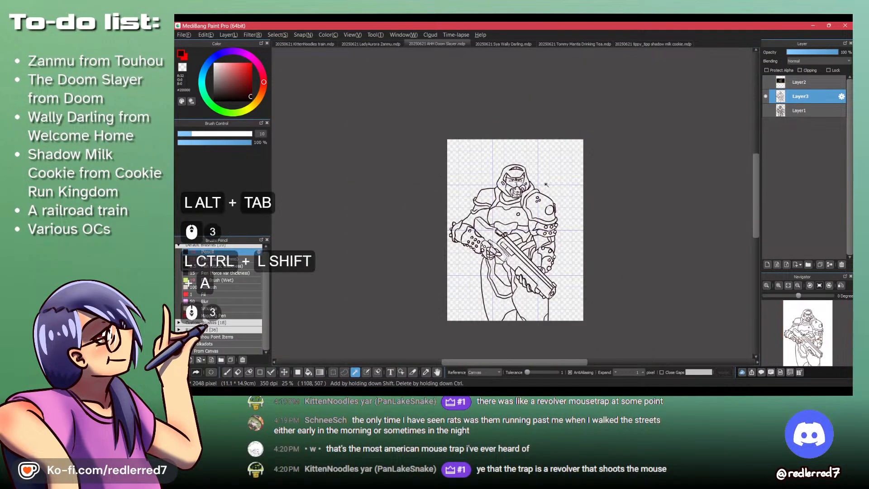
pyautogui.hotkey('alt', 'Tab')
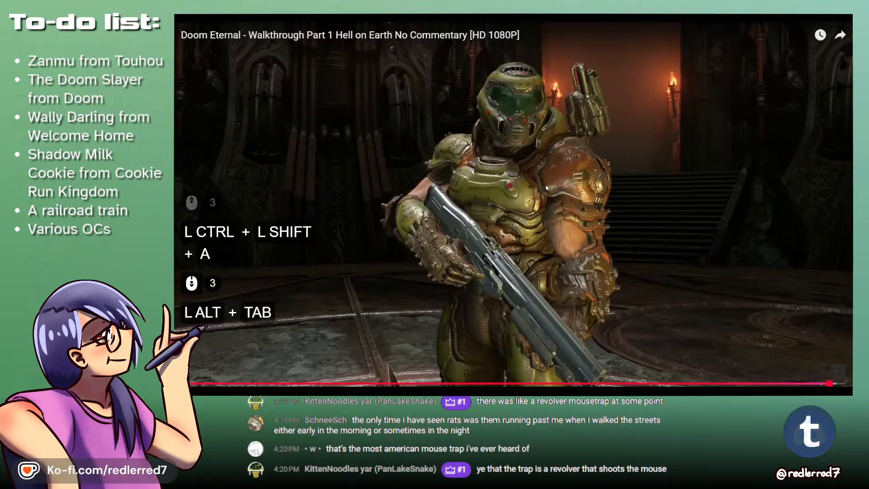
pyautogui.hotkey('alt', 'Tab')
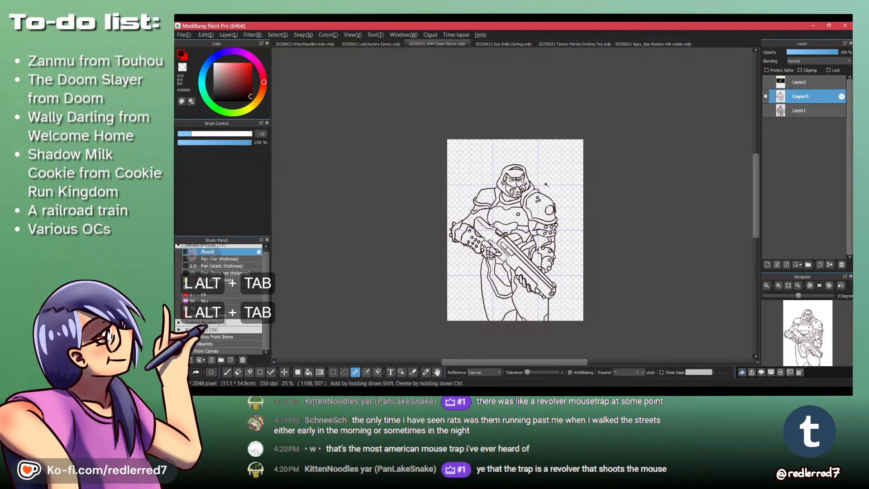
# - Lasso the studded forearm beside the shotgun stock, stretch it slightly taller, shift it slightly toward the body and deselect
pyautogui.scroll(3, 527, 201)
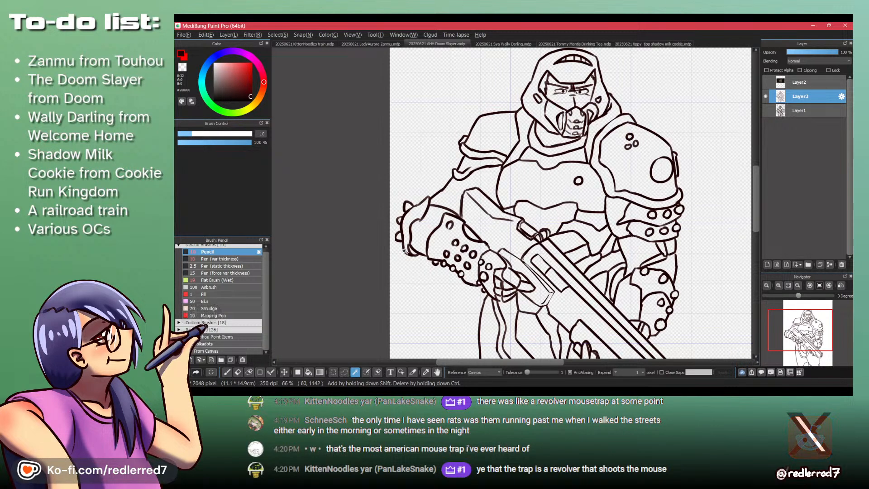
pyautogui.press('l')
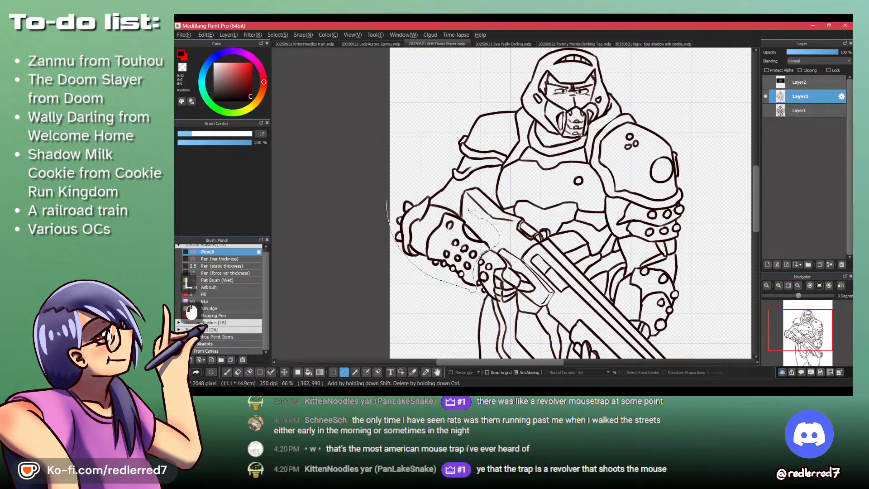
pyautogui.hotkey('ctrl', 't')
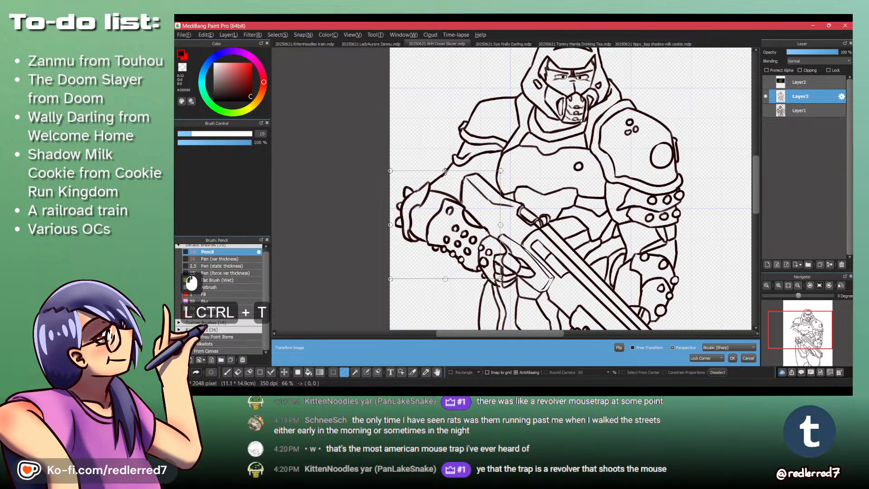
pyautogui.moveTo(445, 171); pyautogui.dragTo(446, 163)
pyautogui.moveTo(461, 226); pyautogui.dragTo(466, 225)
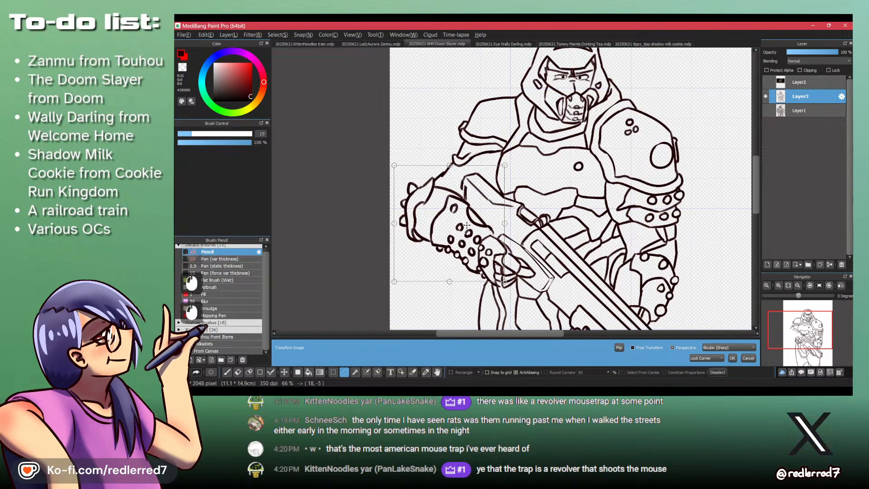
pyautogui.press('KP_Enter')
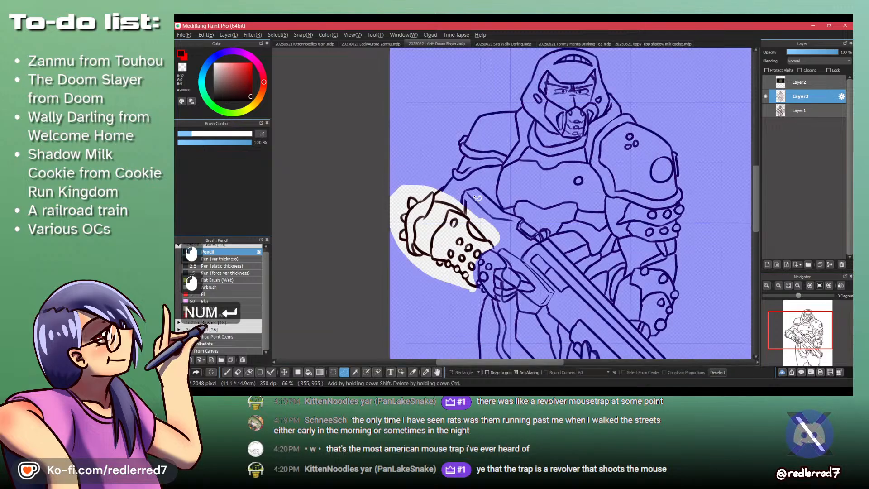
pyautogui.hotkey('ctrl', 'shift', 'a')
# - Clean up and redraw the lines joining the upper arm to the moved forearm and around the shotgun stock's end with the Pencil
pyautogui.press('p')
pyautogui.hotkey('shift', 'z')
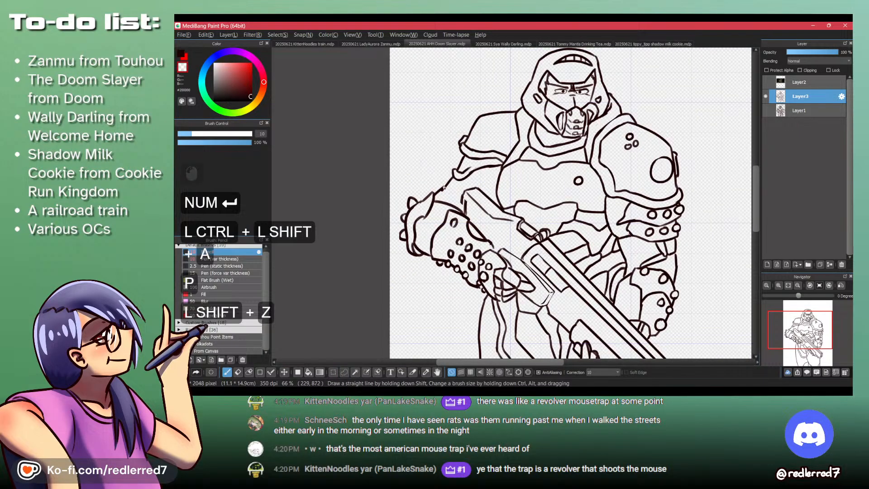
pyautogui.moveTo(444, 187)
pyautogui.mouseDown()
pyautogui.moveTo(439, 193)
pyautogui.moveTo(447, 185)
pyautogui.moveTo(441, 189)
pyautogui.moveTo(469, 212)
pyautogui.moveTo(483, 204)
pyautogui.mouseUp()
pyautogui.hotkey('shift', 'z')
pyautogui.hotkey('ctrl', 'z')
pyautogui.hotkey('shift', 'z')
pyautogui.hotkey('ctrl', 'z')
pyautogui.hotkey('shift', 'z')
pyautogui.hotkey('shift', 'z')
pyautogui.moveTo(468, 183); pyautogui.dragTo(469, 212)
pyautogui.hotkey('shift', 'z')
pyautogui.moveTo(462, 180); pyautogui.dragTo(459, 201)
pyautogui.moveTo(461, 180); pyautogui.dragTo(460, 188)
# - Erase stray marks and redraw the forearm's upper edge where it runs beneath the shotgun stock toward the hand
pyautogui.hotkey('shift', 'z')
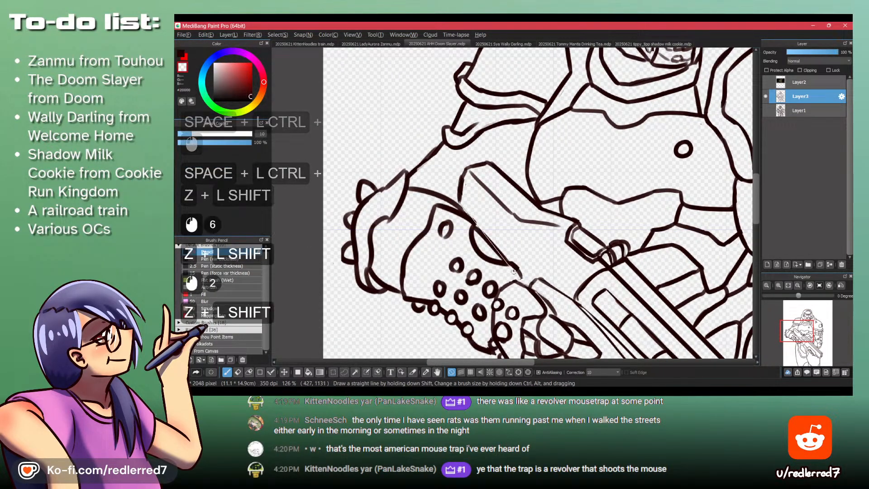
pyautogui.moveTo(517, 271)
pyautogui.mouseDown()
pyautogui.moveTo(525, 284)
pyautogui.moveTo(496, 210)
pyautogui.mouseUp()
pyautogui.hotkey('shift', 'z')
pyautogui.hotkey('shift', 'z')
pyautogui.hotkey('shift', 'z')
pyautogui.press('space')
pyautogui.hotkey('shift', 'z')
pyautogui.moveTo(473, 271); pyautogui.dragTo(475, 273)
pyautogui.hotkey('shift', 'z')
pyautogui.hotkey('ctrl', 'z')
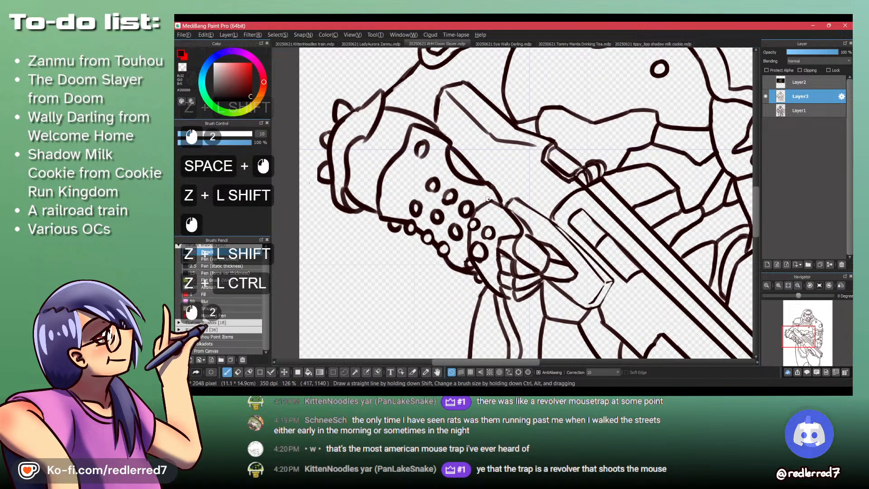
# - Touch up the pencil lines at the studded wrist beside the hand gripping the shotgun
pyautogui.hotkey('ctrl', 'space')
pyautogui.moveTo(488, 198); pyautogui.dragTo(486, 210)
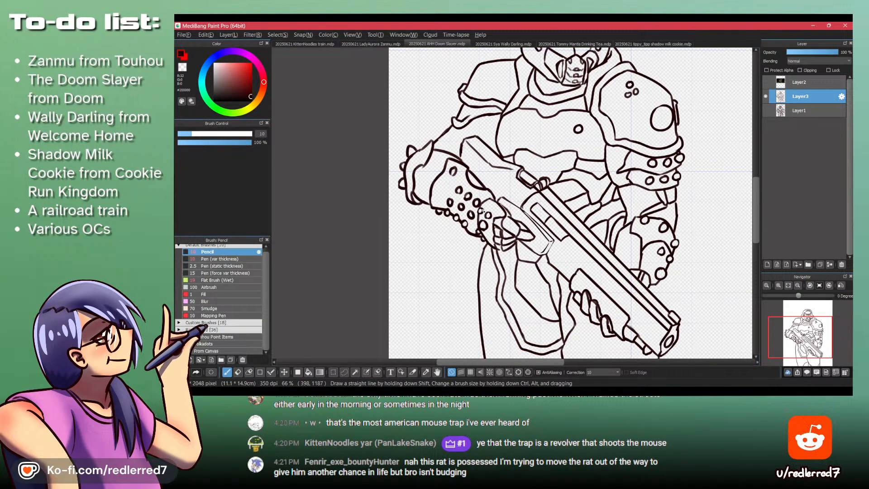
pyautogui.press('space')
pyautogui.moveTo(484, 237)
pyautogui.mouseDown()
pyautogui.moveTo(488, 200)
pyautogui.moveTo(457, 184)
pyautogui.moveTo(469, 186)
pyautogui.mouseUp()
pyautogui.hotkey('ctrl', 'space')
pyautogui.hotkey('shift', 'z')
pyautogui.hotkey('ctrl', 'z')
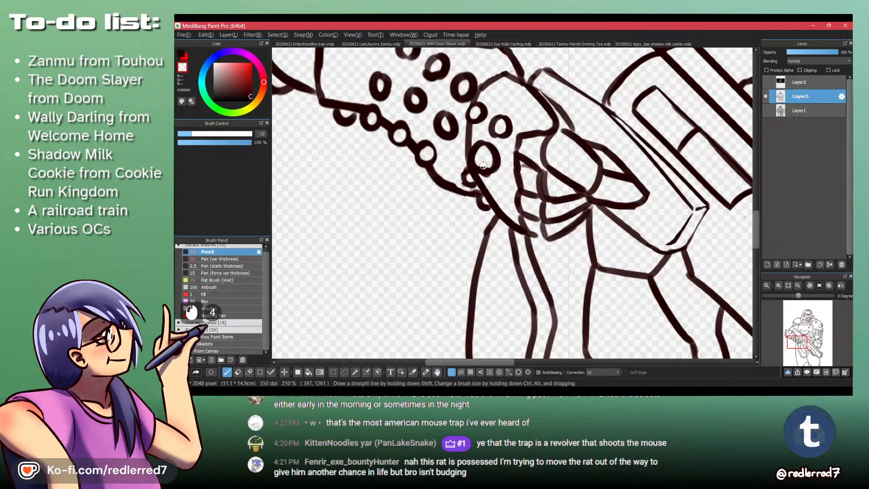
pyautogui.moveTo(483, 165); pyautogui.dragTo(483, 298)
pyautogui.keyDown('ctrl'); pyautogui.moveTo(484, 190); pyautogui.dragTo(482, 172); pyautogui.keyUp('ctrl')
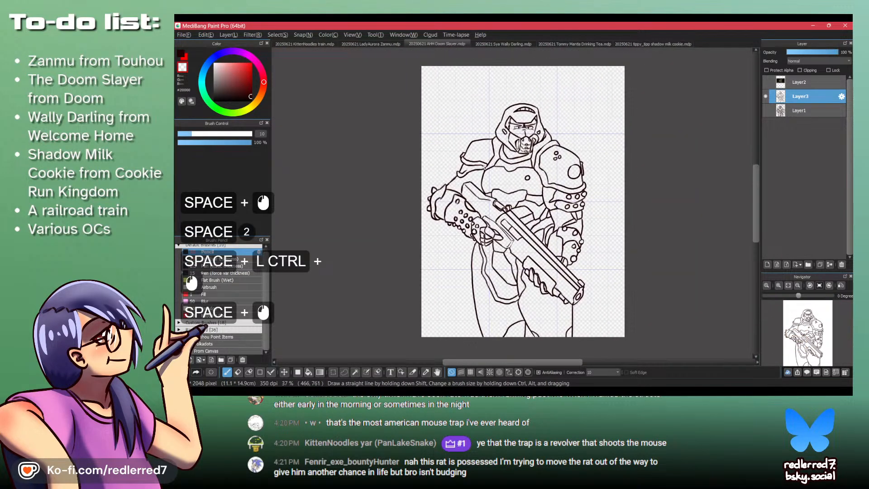
# - Compare the whole line art figure with the Doom Eternal reference frame
pyautogui.hotkey('alt', 'Tab')
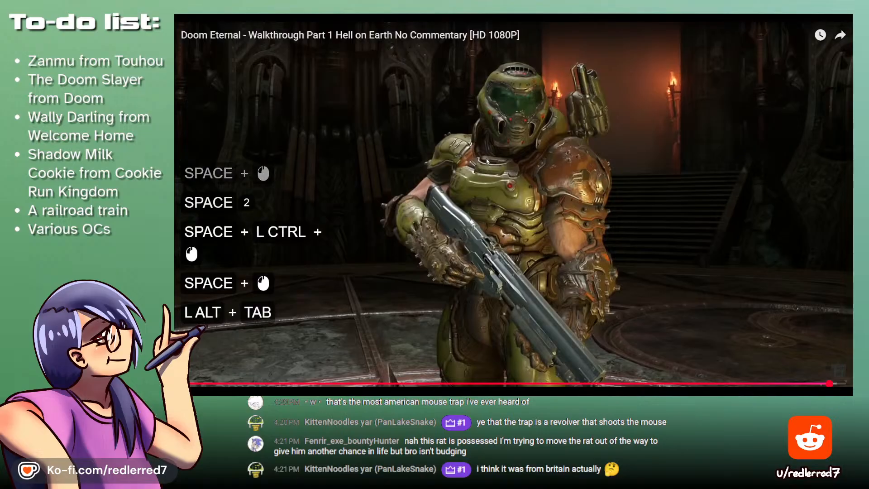
pyautogui.hotkey('alt', 'Tab')
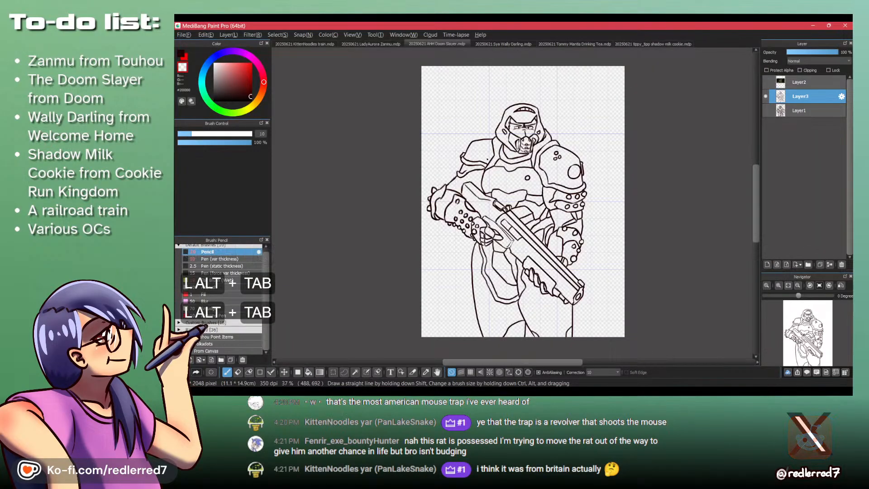
pyautogui.hotkey('alt', 'Tab')
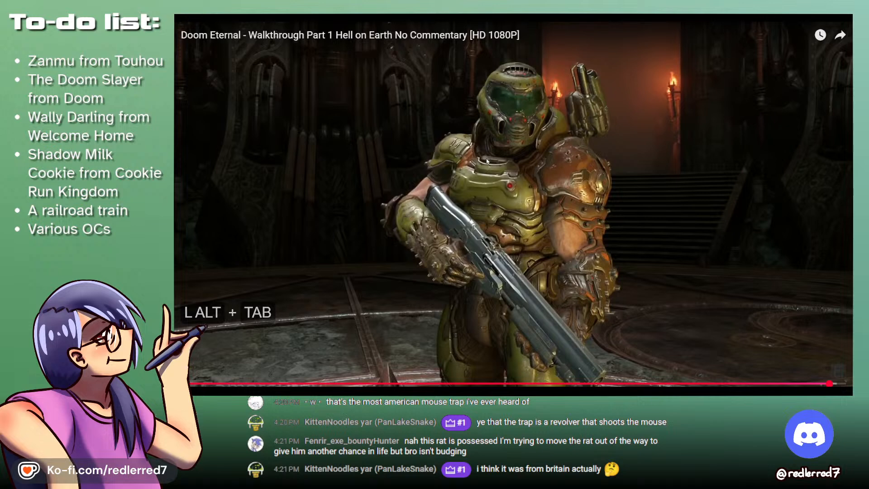
pyautogui.hotkey('alt', 'Tab')
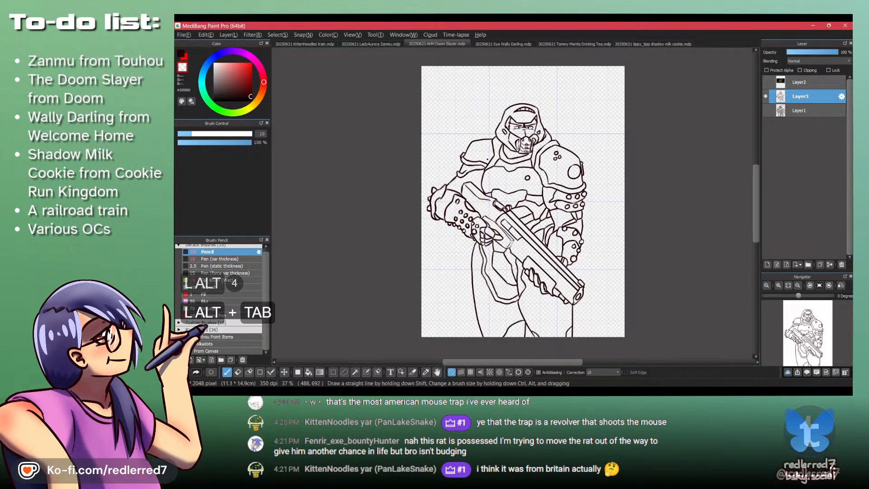
pyautogui.press('space')
pyautogui.moveTo(523, 251); pyautogui.dragTo(523, 219)
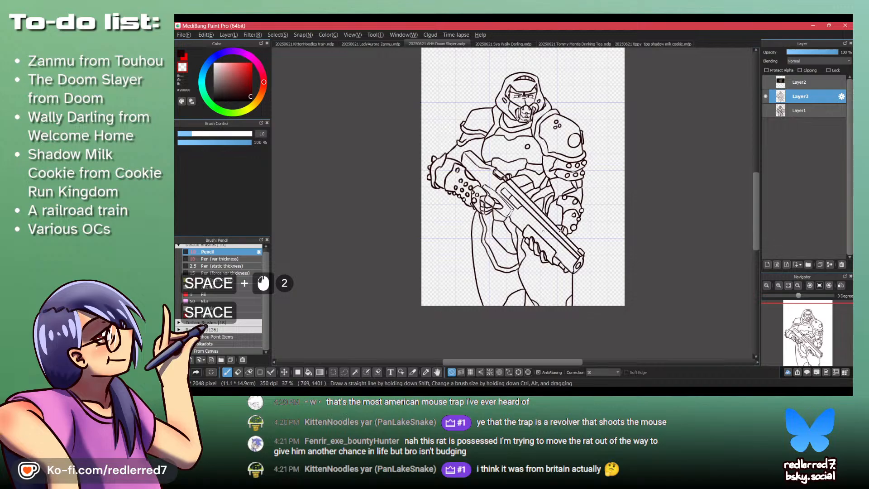
# - Add a new layer beneath the line art and wand-select the background around the figure, including the gap between the legs
pyautogui.click(808, 107)
pyautogui.press('d')
pyautogui.press('w')
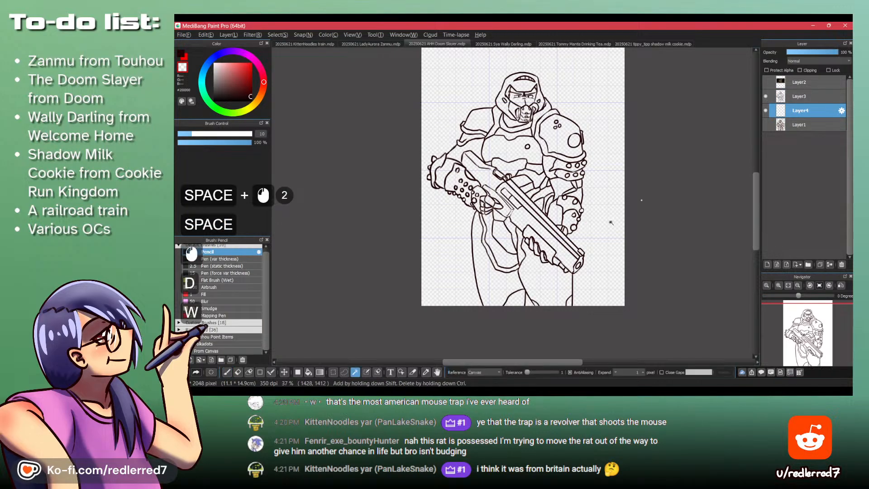
pyautogui.click(605, 228)
pyautogui.scroll(4, 530, 302)
pyautogui.keyDown('shift'); pyautogui.click(524, 310); pyautogui.keyUp('shift')
pyautogui.keyDown('shift'); pyautogui.click(525, 312); pyautogui.keyUp('shift')
pyautogui.scroll(-3, 525, 315)
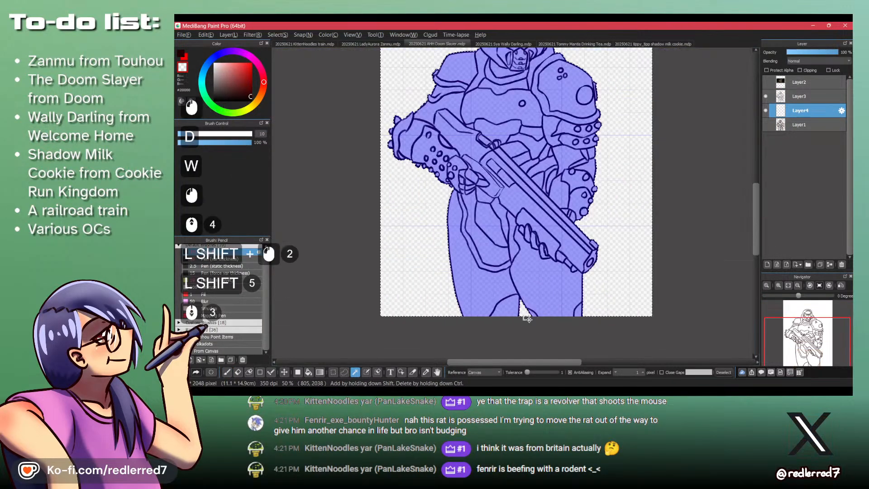
pyautogui.hotkey('ctrl', 'shift', 'a')
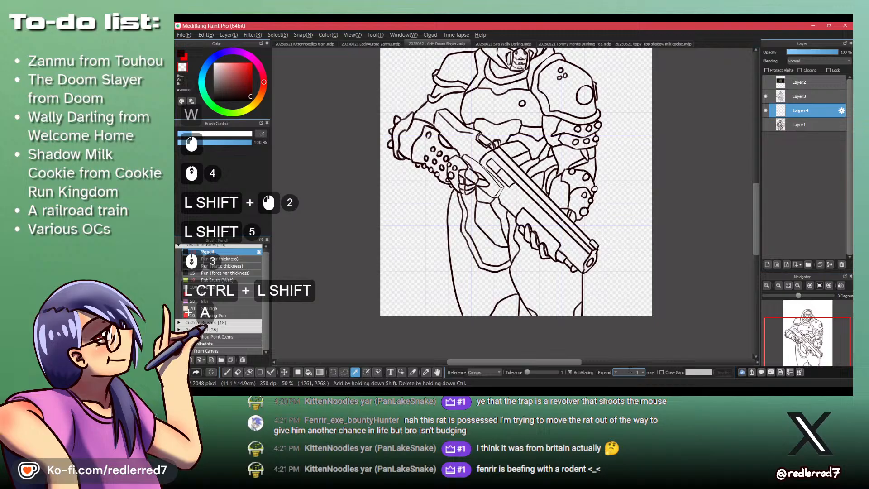
pyautogui.click(618, 279)
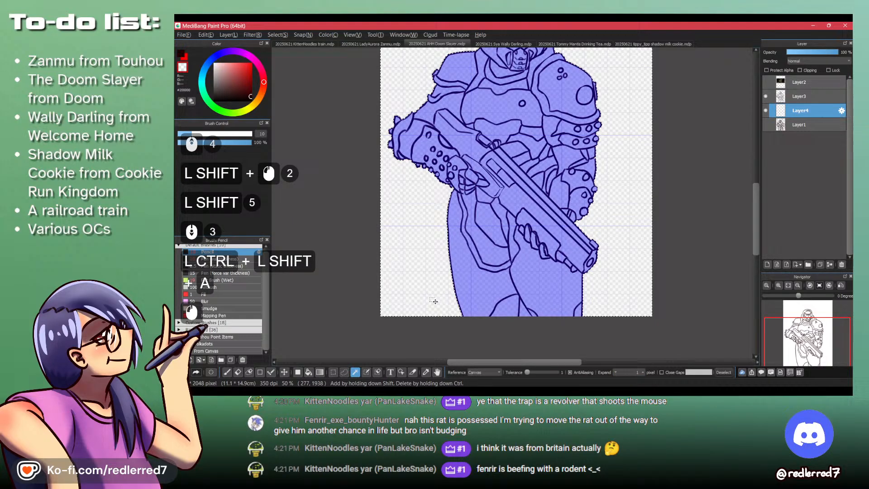
pyautogui.keyDown('shift'); pyautogui.click(522, 313); pyautogui.keyUp('shift')
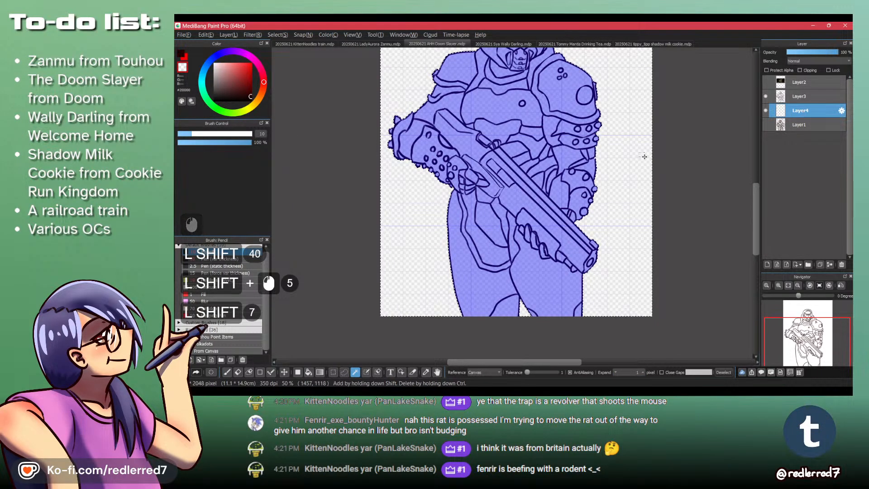
# - Invert the selection, fill the Doom Slayer silhouette on Layer4 with a mid grey and deselect
pyautogui.hotkey('shift', 'z')
pyautogui.press('x')
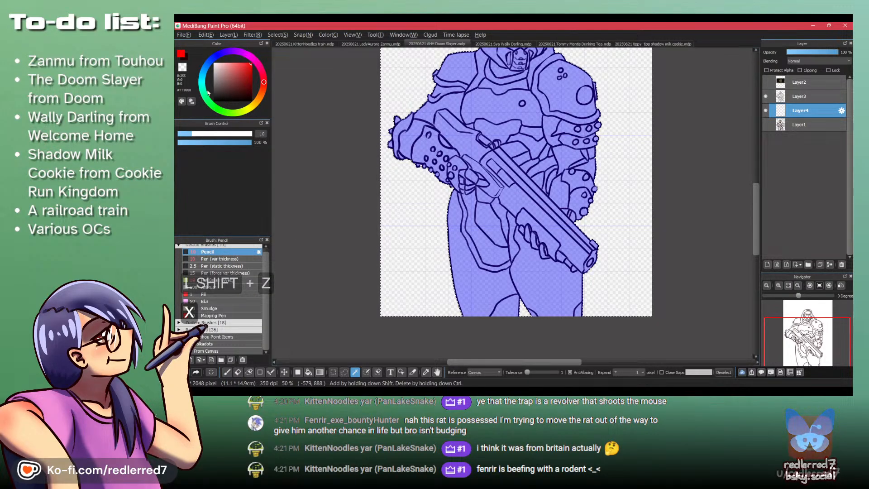
pyautogui.scroll(-3, 508, 140)
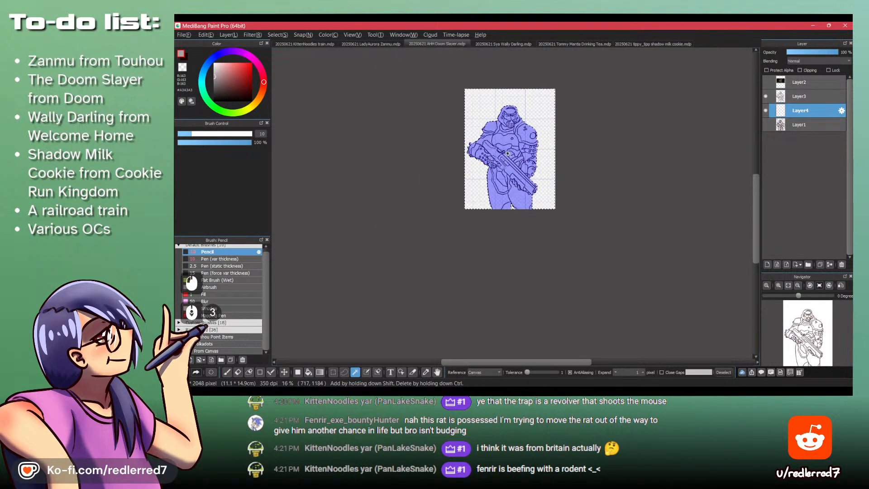
pyautogui.hotkey('ctrl', 'shift', 'i')
pyautogui.press('f')
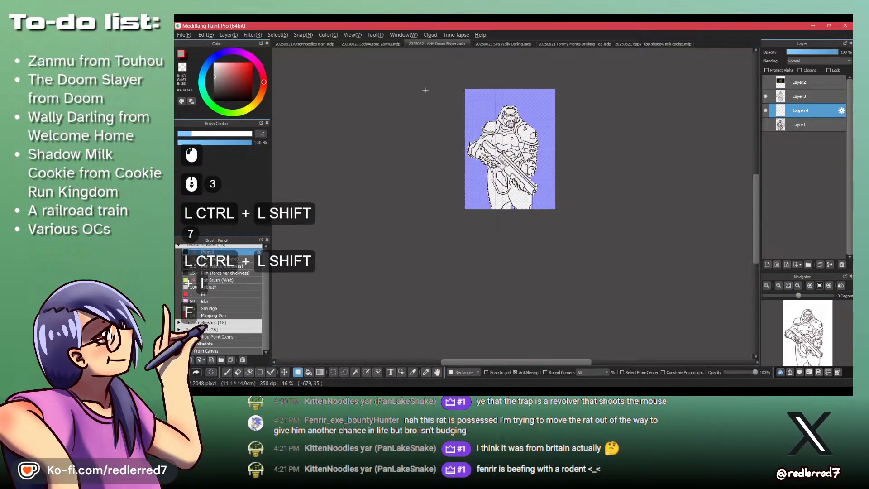
pyautogui.moveTo(436, 81); pyautogui.dragTo(716, 296)
pyautogui.scroll(2, 546, 153)
pyautogui.hotkey('ctrl', 'shift', 'a')
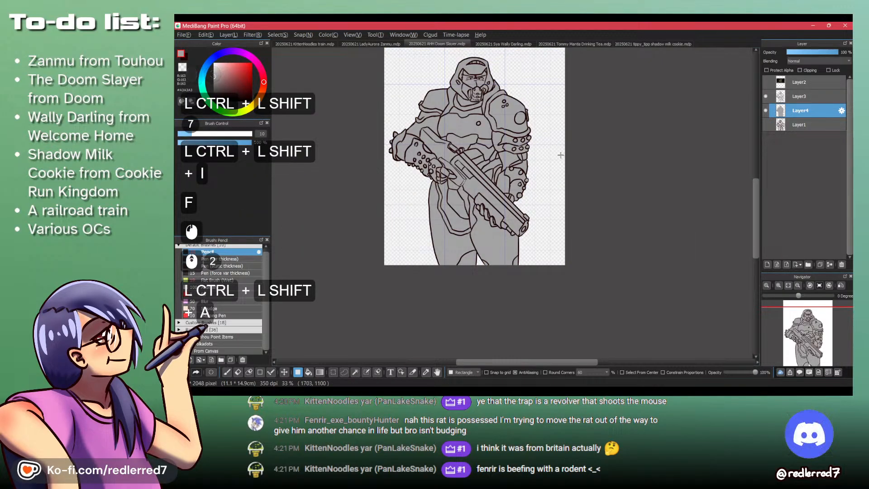
pyautogui.scroll(3, 490, 158)
pyautogui.scroll(-2, 491, 158)
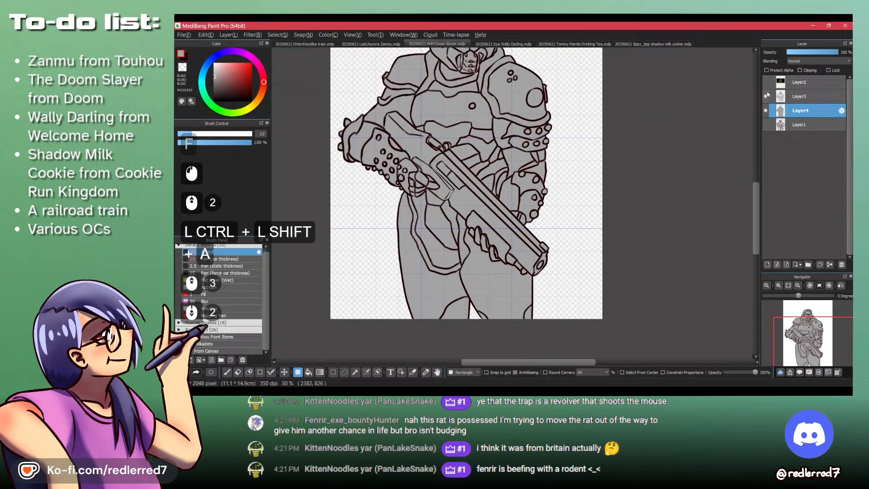
pyautogui.click(799, 107)
pyautogui.press('d')
pyautogui.click(804, 74)
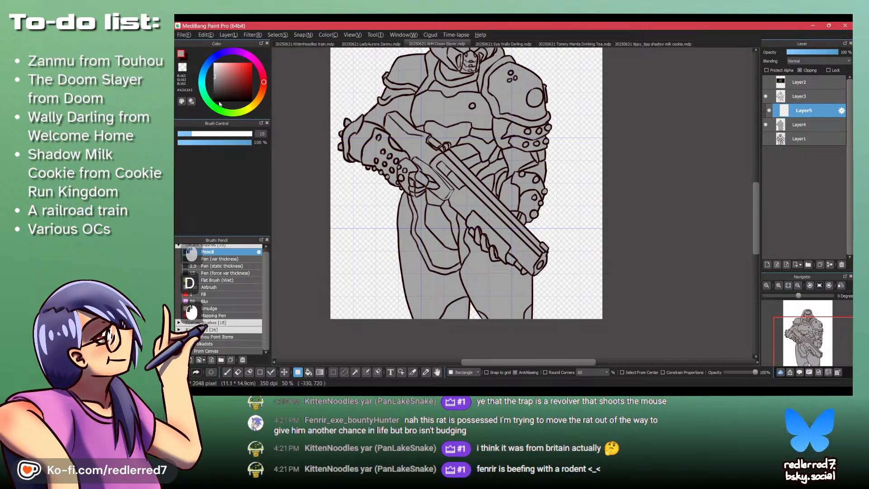
pyautogui.hotkey('ctrl', 'z')
pyautogui.hotkey('ctrl', 'z')
pyautogui.hotkey('ctrl', 'z')
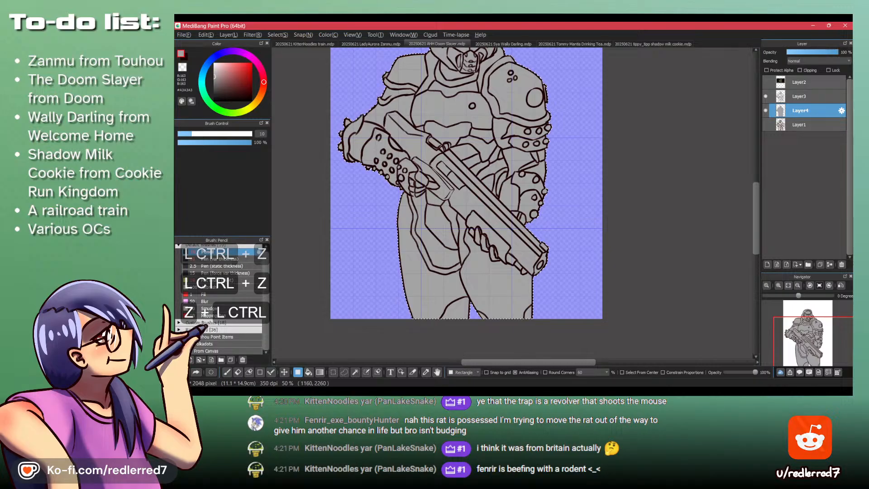
# - Choose a muted green after checking the reference frame's armor and refill the whole silhouette on Layer4 with it
pyautogui.click(559, 391)
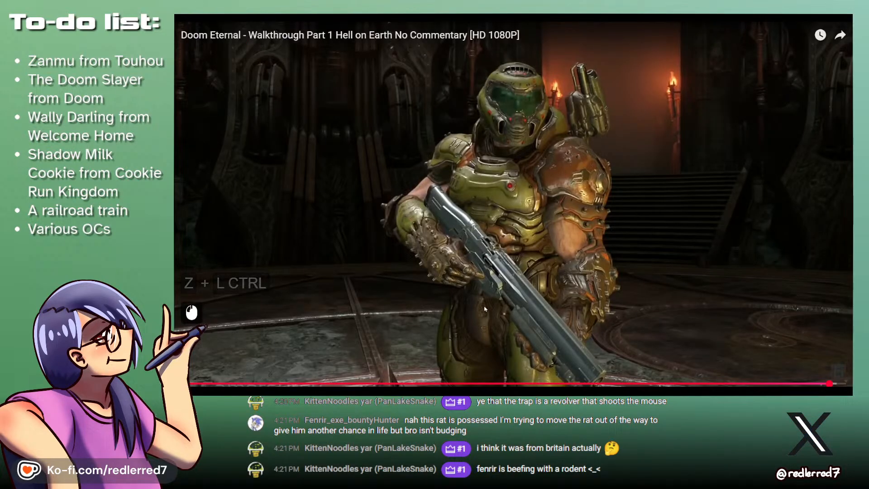
pyautogui.hotkey('alt', 'Tab')
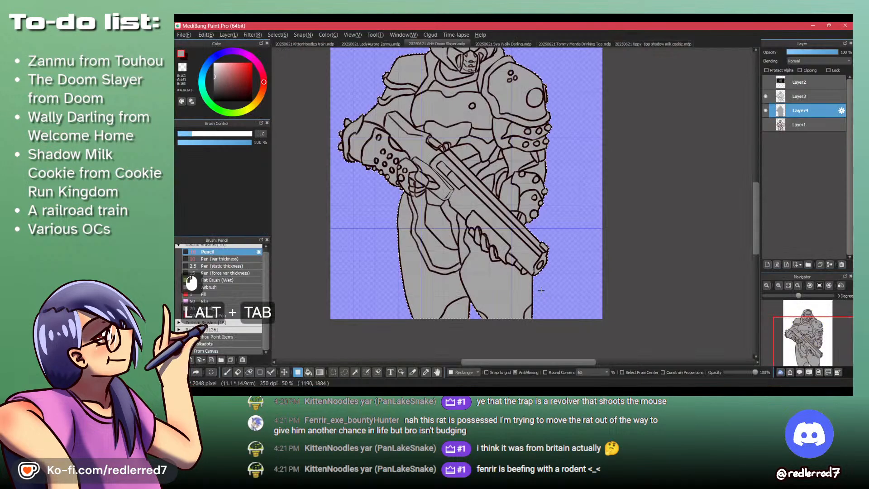
pyautogui.click(222, 111)
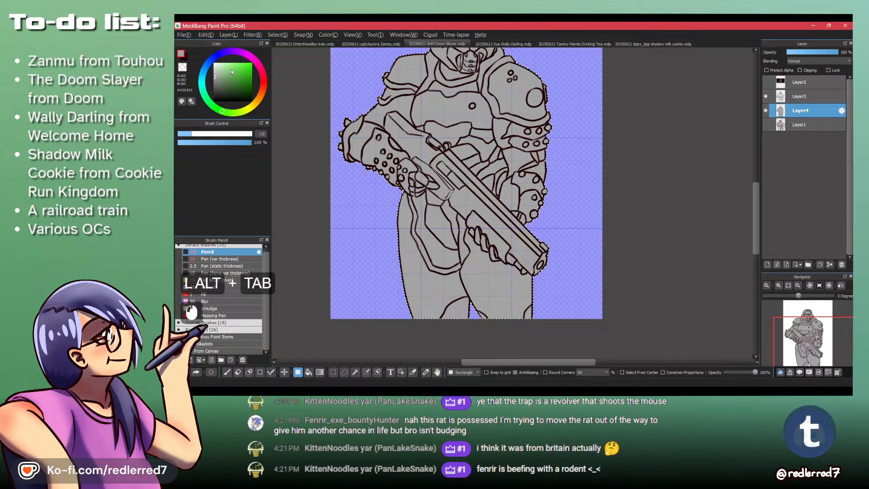
pyautogui.moveTo(239, 82); pyautogui.dragTo(235, 82)
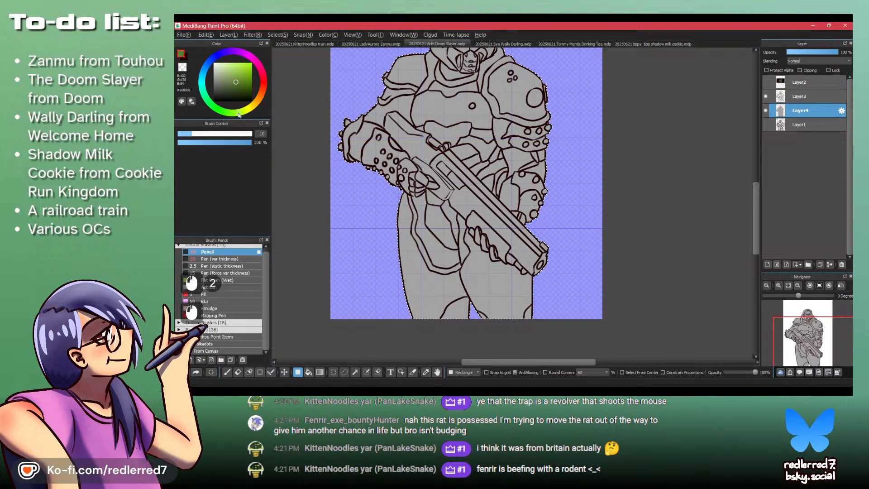
pyautogui.moveTo(239, 77); pyautogui.dragTo(241, 79)
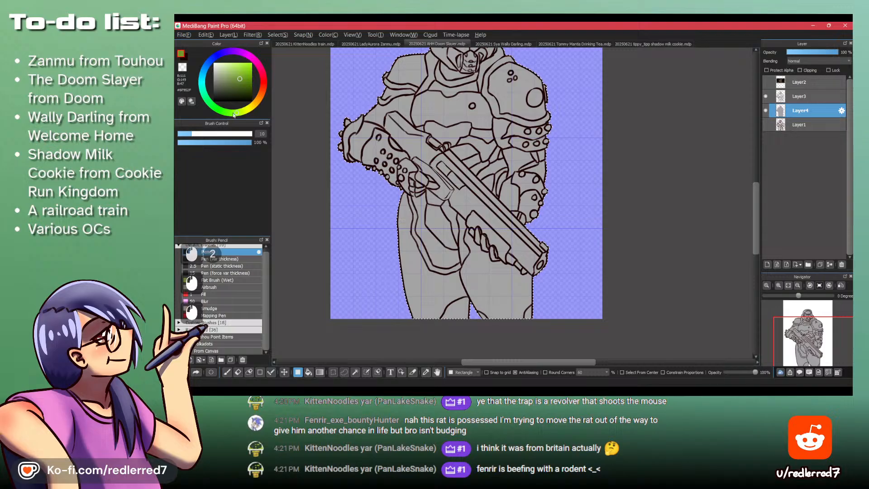
pyautogui.click(239, 85)
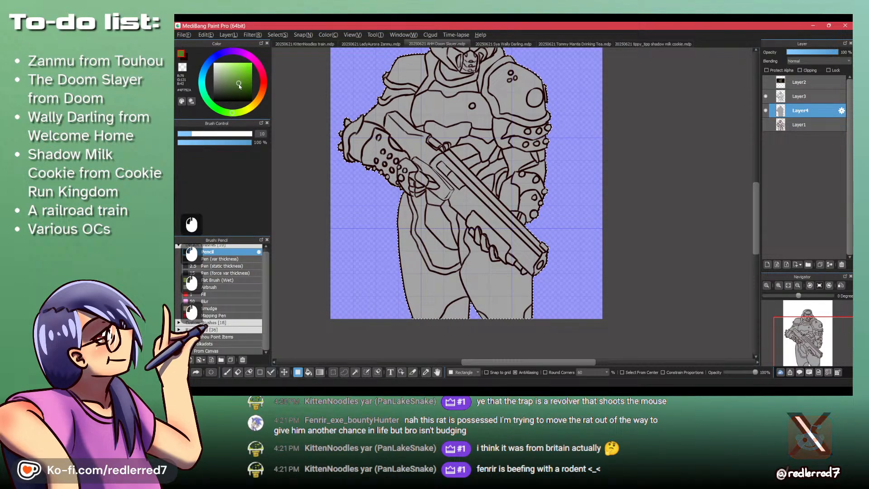
pyautogui.moveTo(357, 105); pyautogui.dragTo(307, 108)
pyautogui.press('f')
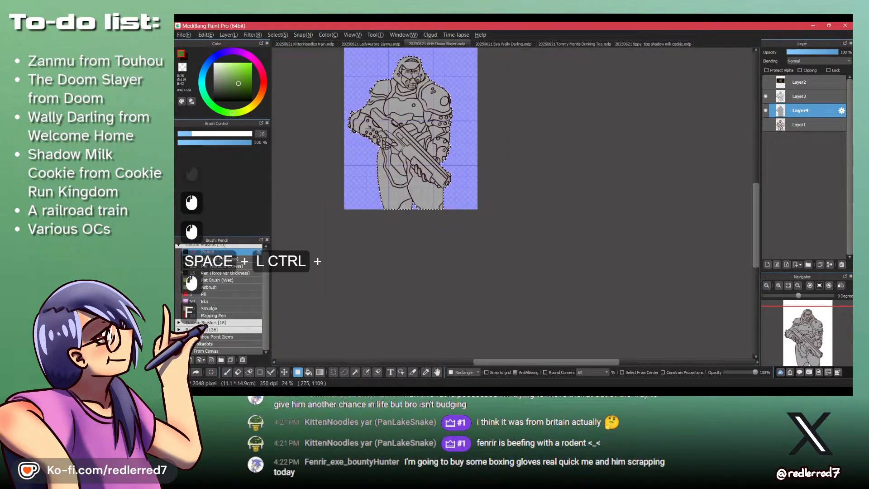
pyautogui.moveTo(390, 151); pyautogui.dragTo(407, 223)
pyautogui.moveTo(335, 107); pyautogui.dragTo(551, 356)
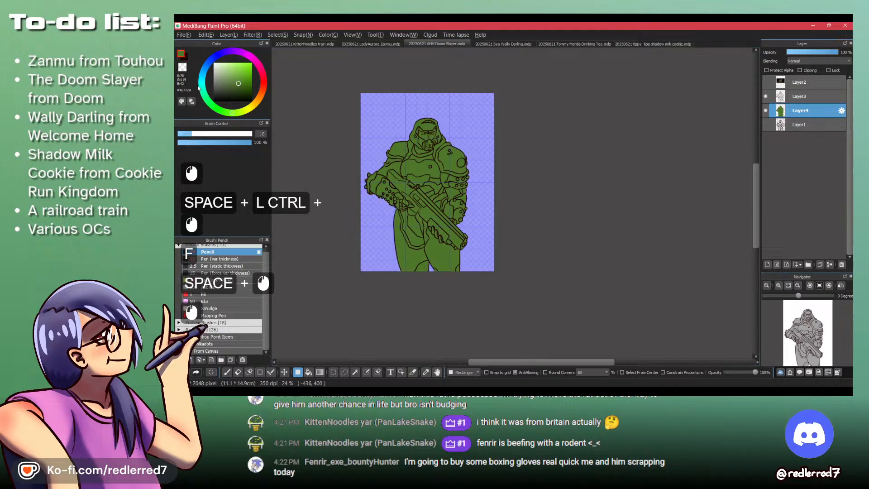
# - Compare the green with the reference armor, shift its hue toward yellow and refill the silhouette in olive green
pyautogui.hotkey('alt', 'Tab')
pyautogui.hotkey('alt', 'Tab')
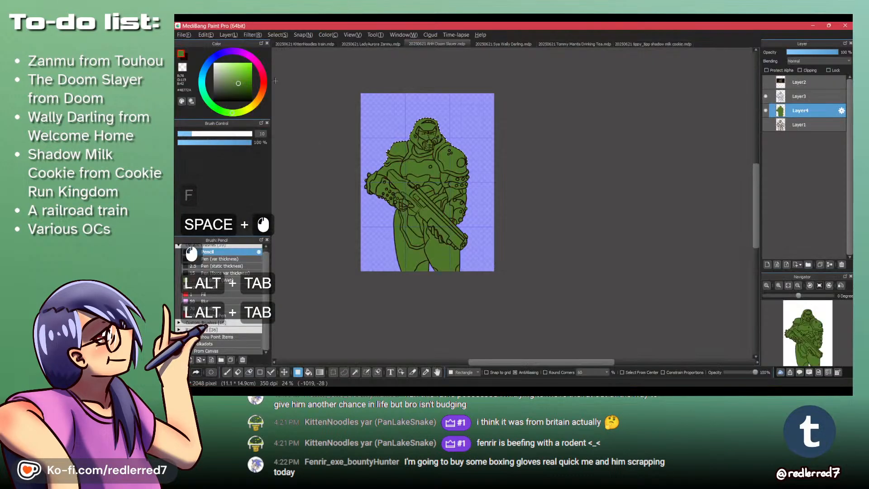
pyautogui.click(239, 116)
pyautogui.hotkey('alt', 'Tab')
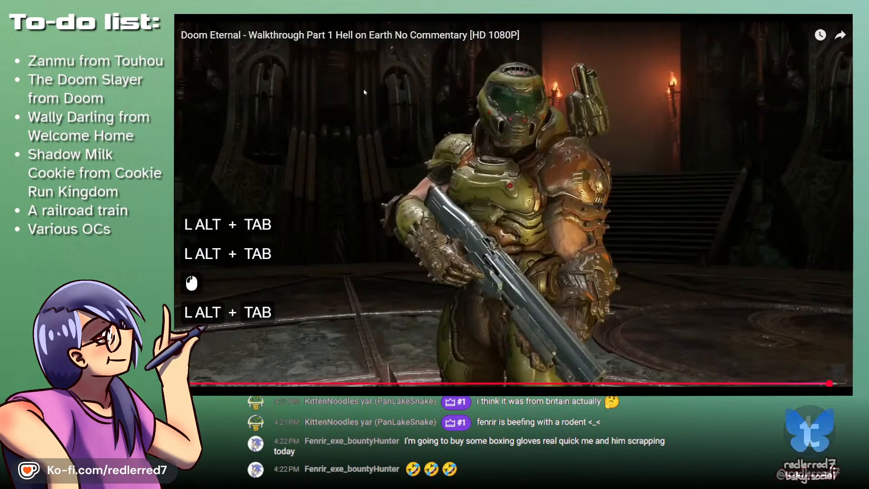
pyautogui.hotkey('alt', 'Tab')
pyautogui.hotkey('ctrl', 'space')
pyautogui.moveTo(387, 135); pyautogui.dragTo(348, 132)
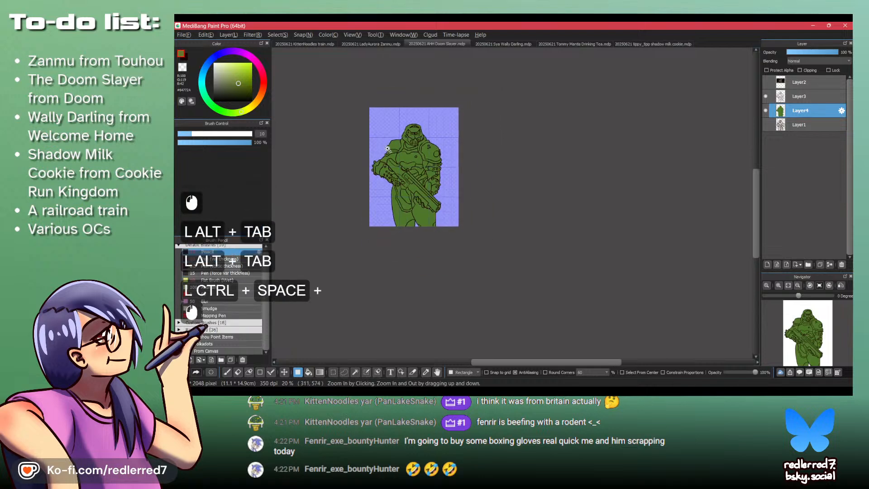
pyautogui.moveTo(342, 92); pyautogui.dragTo(522, 298)
# - Check the olive fill against the Doom Eternal frame, clear the selection, and show and activate the reference image on Layer2
pyautogui.hotkey('ctrl', 'space')
pyautogui.moveTo(393, 160); pyautogui.dragTo(425, 154)
pyautogui.press('space')
pyautogui.moveTo(390, 85); pyautogui.dragTo(396, 139)
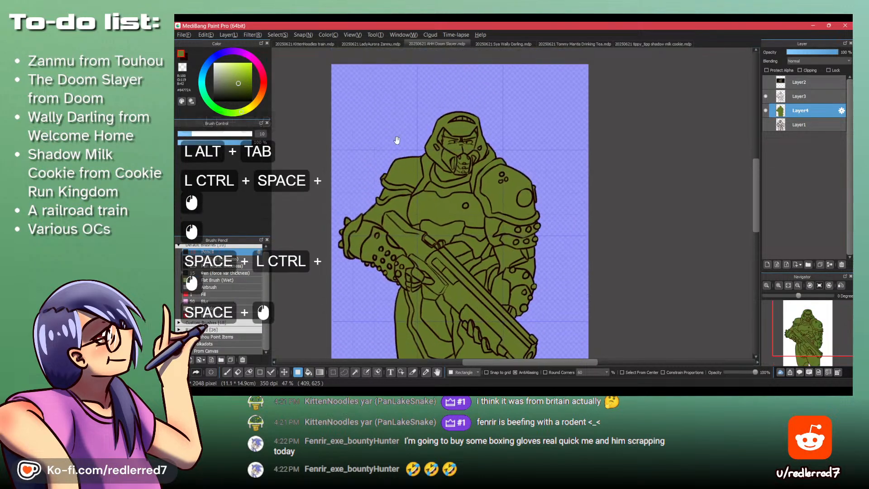
pyautogui.hotkey('alt', 'Tab')
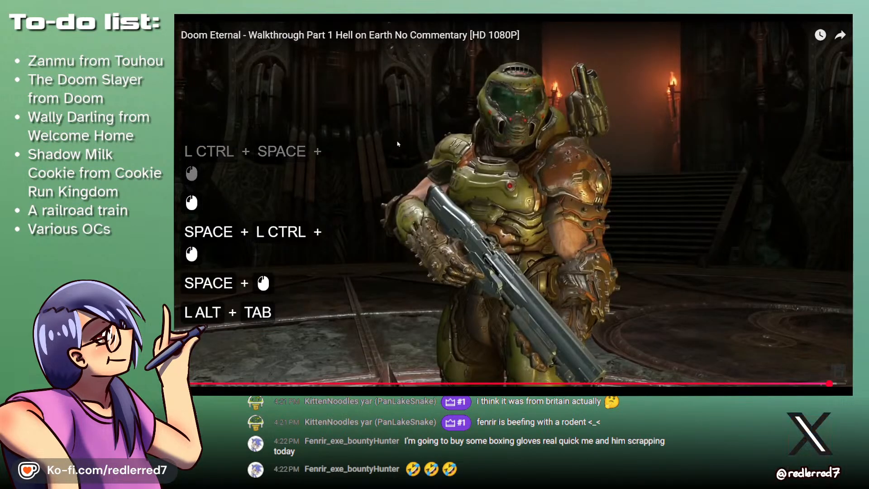
pyautogui.hotkey('alt', 'Tab')
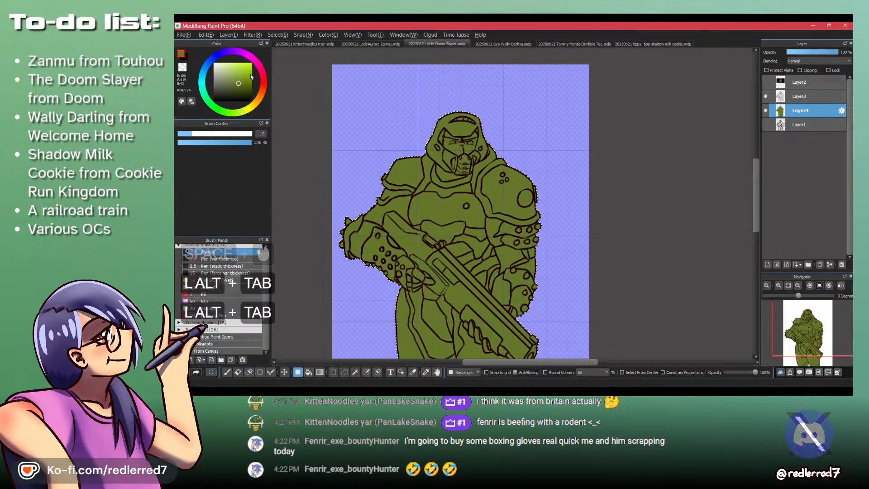
pyautogui.click(765, 82)
pyautogui.hotkey('ctrl', 'shift', 'a')
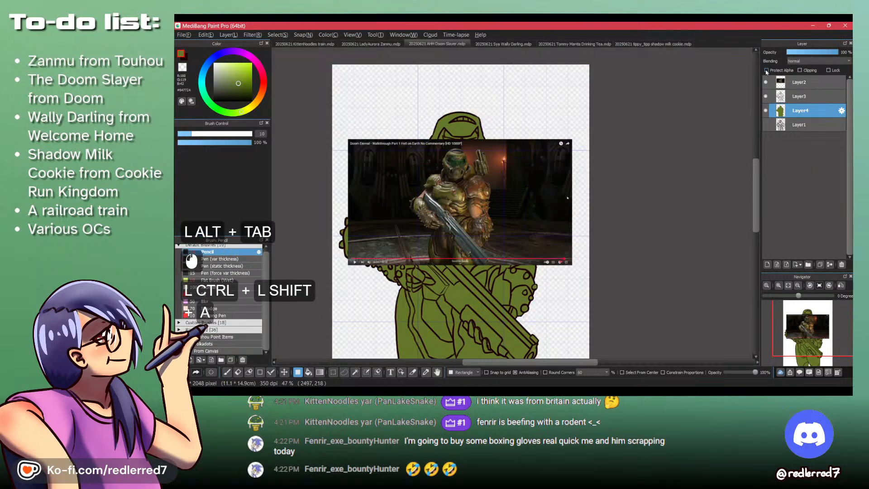
pyautogui.click(802, 86)
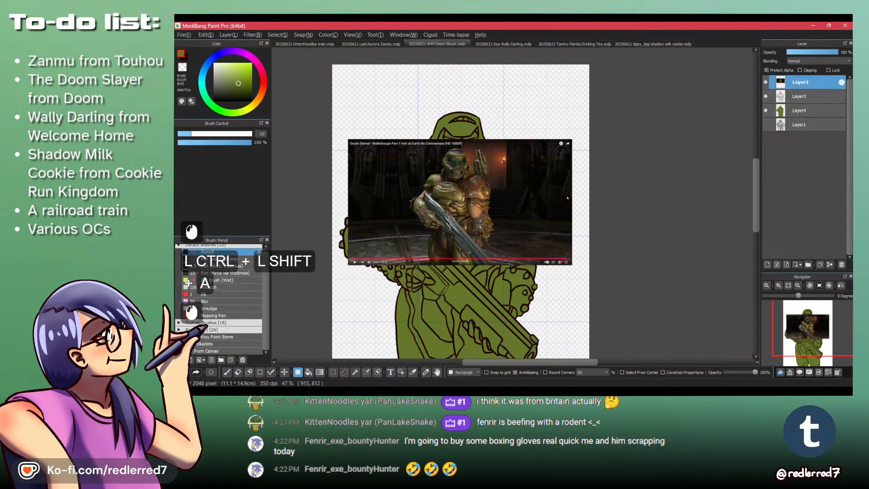
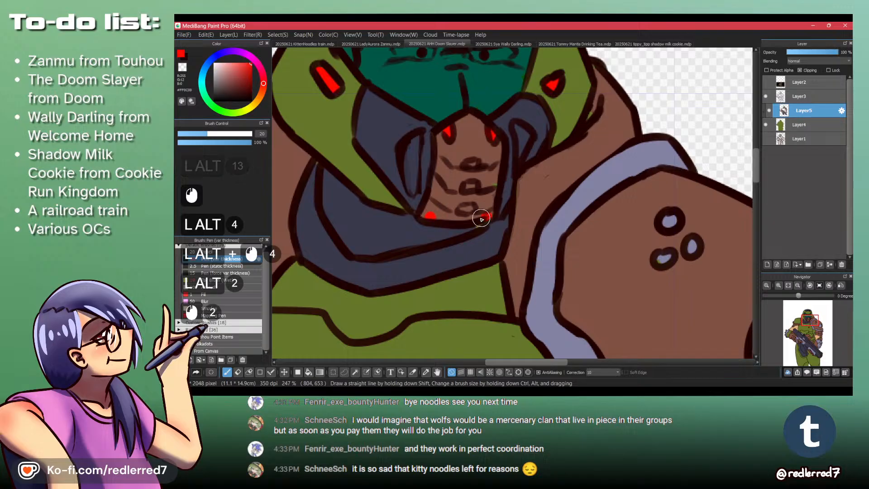
# - Clean up the colors around the helmet's mouthpiece on Layer5 with sampled grey-blue and brown, and save the Doom Slayer drawing
pyautogui.keyDown('alt'); pyautogui.click(489, 229); pyautogui.keyUp('alt')
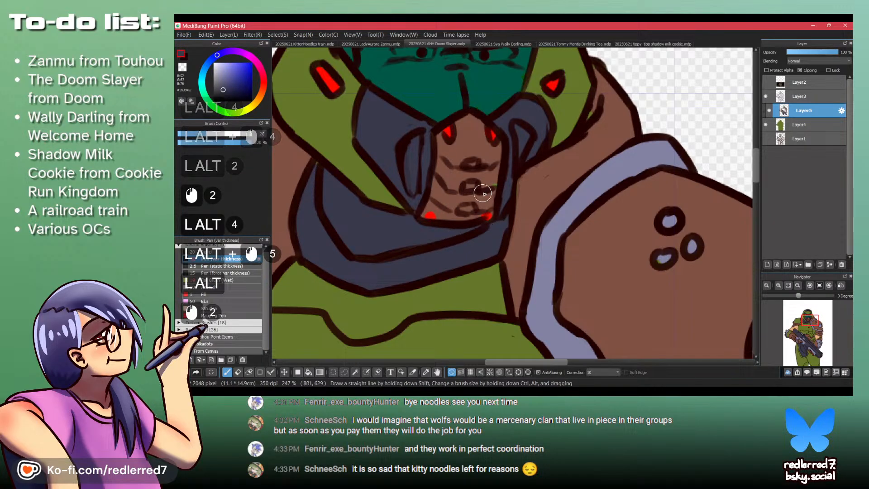
pyautogui.keyDown('alt'); pyautogui.click(489, 178); pyautogui.keyUp('alt')
pyautogui.moveTo(493, 184); pyautogui.dragTo(490, 200)
pyautogui.press('Up')
pyautogui.press('Down')
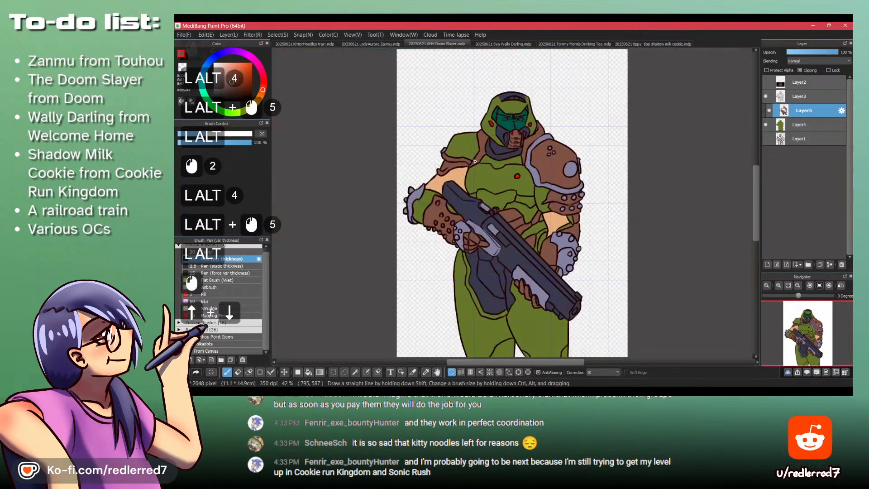
pyautogui.hotkey('ctrl', 's')
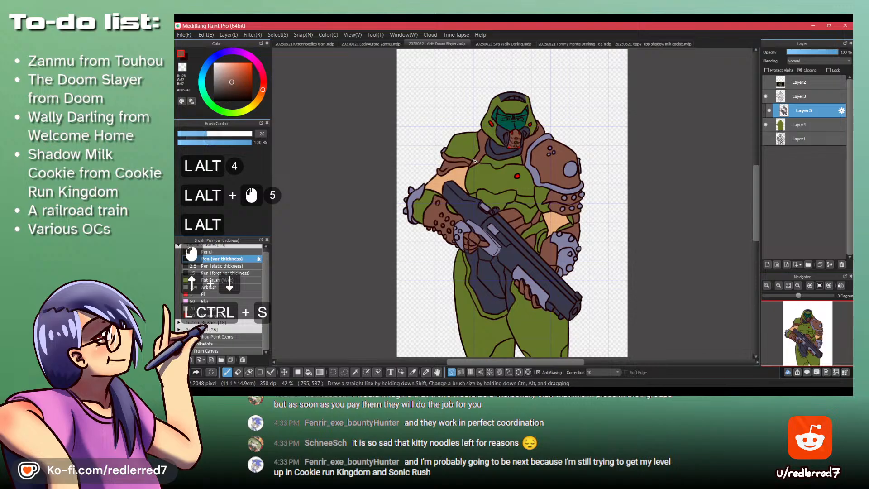
# - Switch to the Tommy Mantis Drinking Tea drawing and add a new layer between the line art and the sketch on Layer1
pyautogui.click(578, 44)
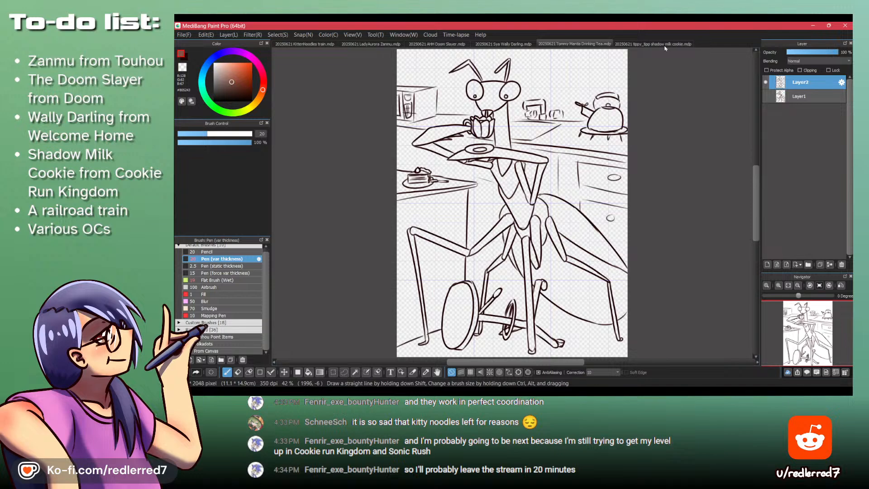
pyautogui.click(807, 94)
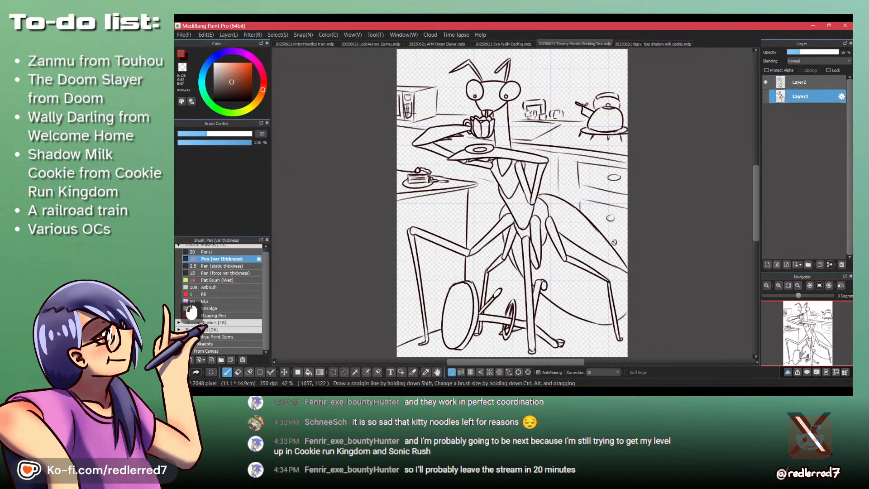
pyautogui.press('d')
pyautogui.press('w')
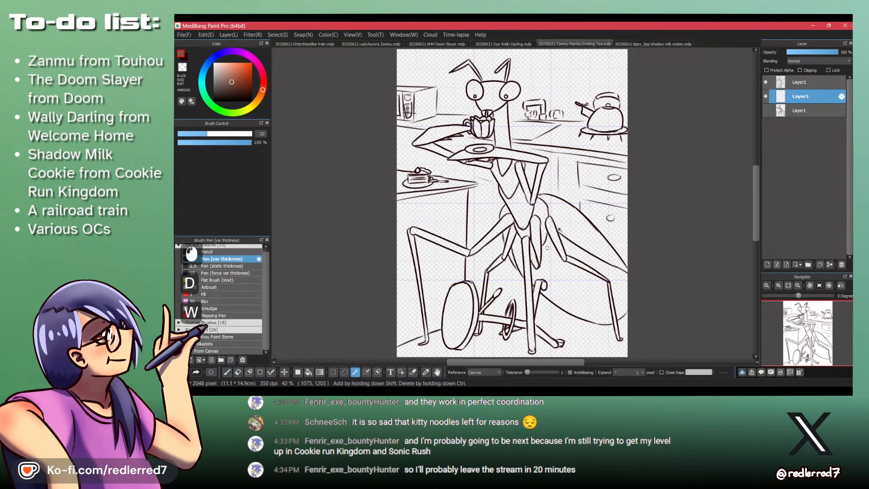
pyautogui.click(571, 227)
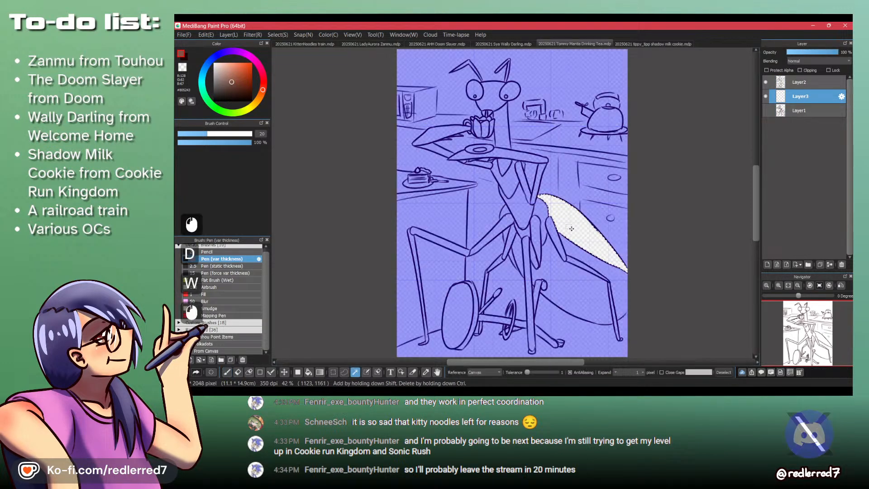
pyautogui.keyDown('shift'); pyautogui.click(587, 297); pyautogui.keyUp('shift')
pyautogui.hotkey('ctrl', 'shift', 'a')
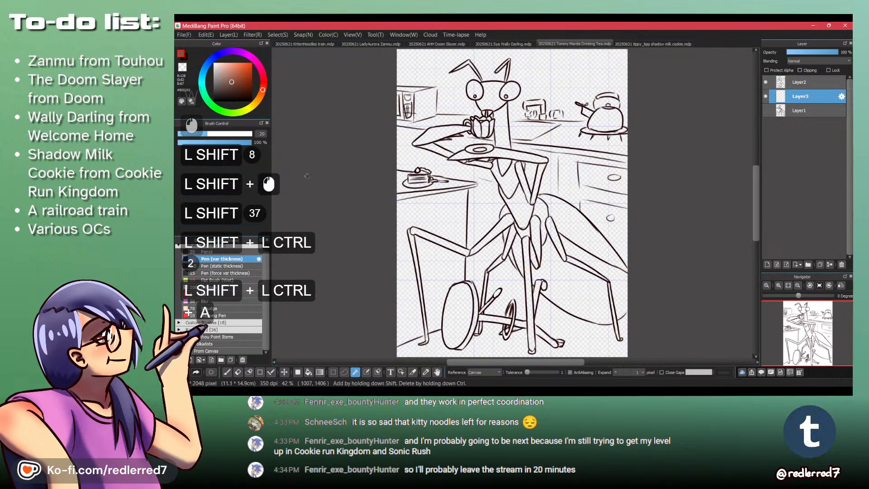
# - Choose a medium green (#2F9828) and bucket-fill the lower part of the mantis's abdomen on Layer3
pyautogui.click(212, 104)
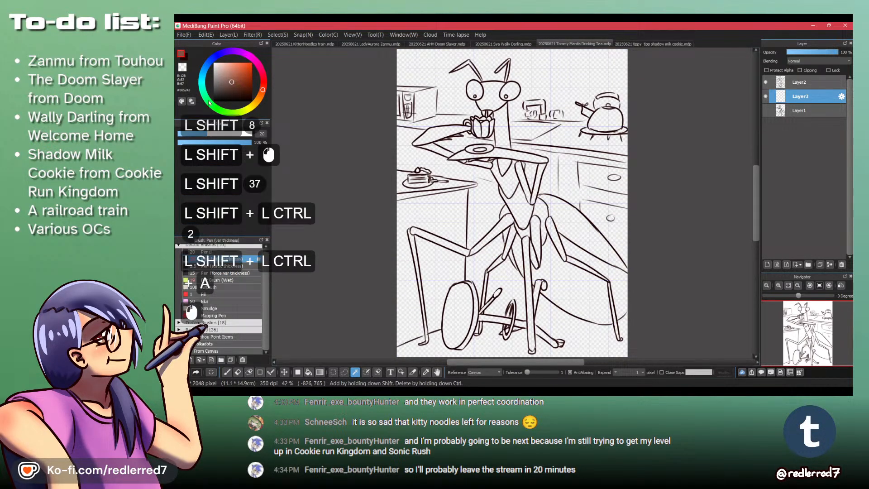
pyautogui.click(245, 81)
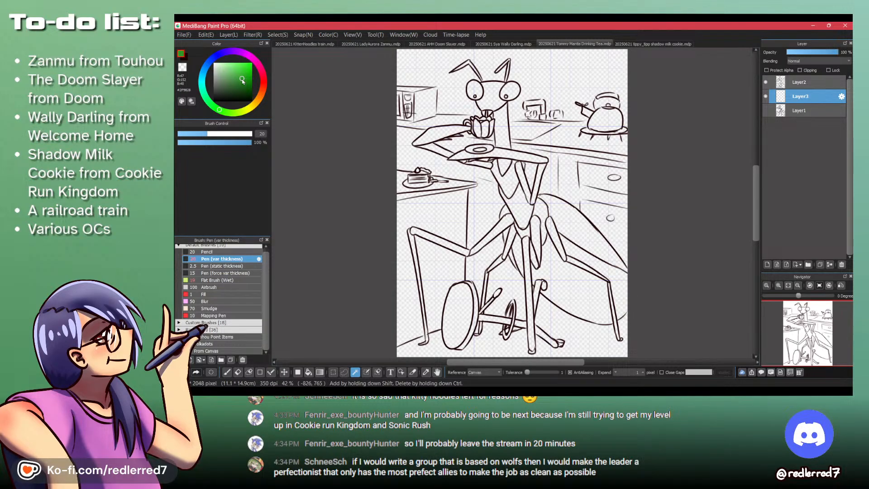
pyautogui.press('b')
pyautogui.click(571, 293)
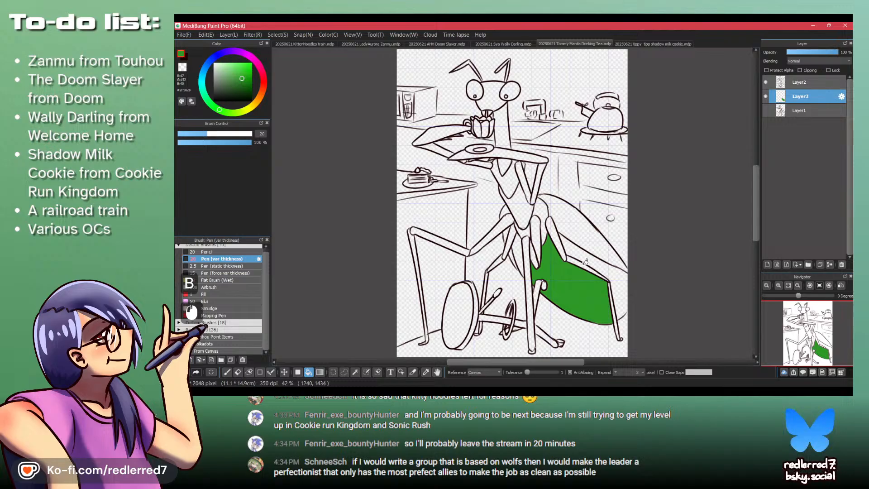
# - Close the abdomen's open outline at the canvas edge with a green pen stroke and bucket-fill the abdomen tip and wing
pyautogui.press('p')
pyautogui.moveTo(627, 321); pyautogui.dragTo(663, 242)
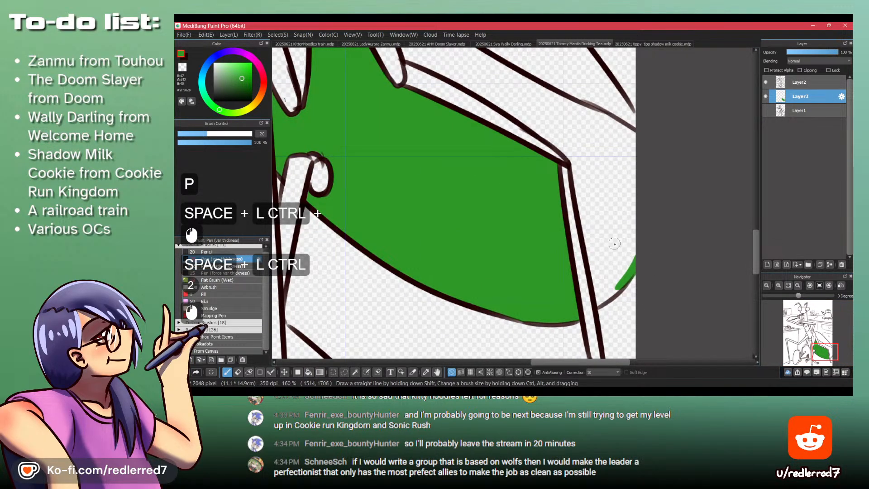
pyautogui.press('b')
pyautogui.click(609, 244)
pyautogui.click(562, 70)
# - Bucket-fill the mantis's remaining waist and wing areas, the thorax and the long neck with the same green
pyautogui.moveTo(562, 70); pyautogui.dragTo(614, 259)
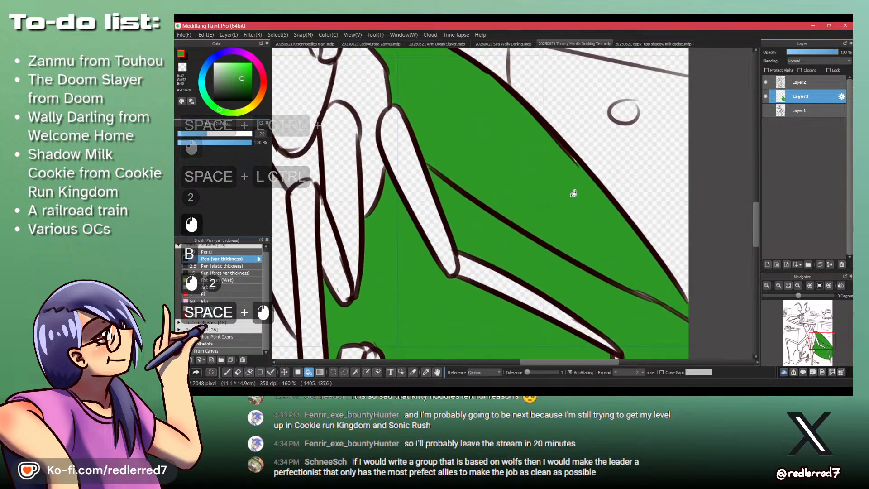
pyautogui.moveTo(440, 104); pyautogui.dragTo(572, 248)
pyautogui.click(489, 229)
pyautogui.click(423, 183)
pyautogui.moveTo(382, 119); pyautogui.dragTo(425, 230)
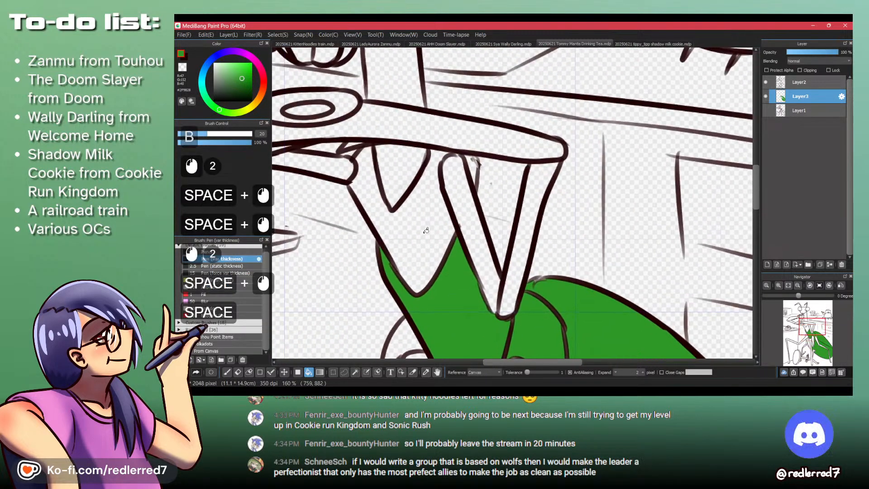
pyautogui.click(424, 229)
pyautogui.click(402, 178)
pyautogui.moveTo(407, 94); pyautogui.dragTo(464, 248)
pyautogui.click(462, 245)
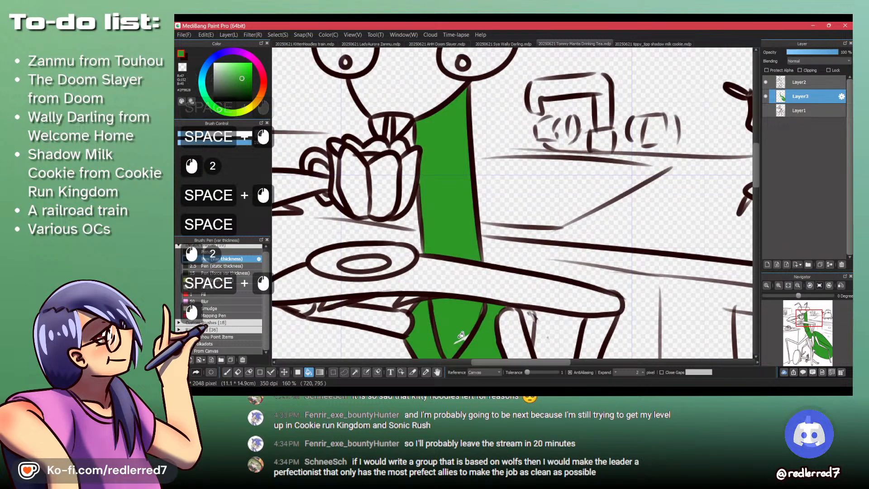
# - Close the gaps between the spines under the saucer with green pen strokes and bucket-fill the foreleg lying there
pyautogui.press('p')
pyautogui.moveTo(420, 310); pyautogui.dragTo(411, 310)
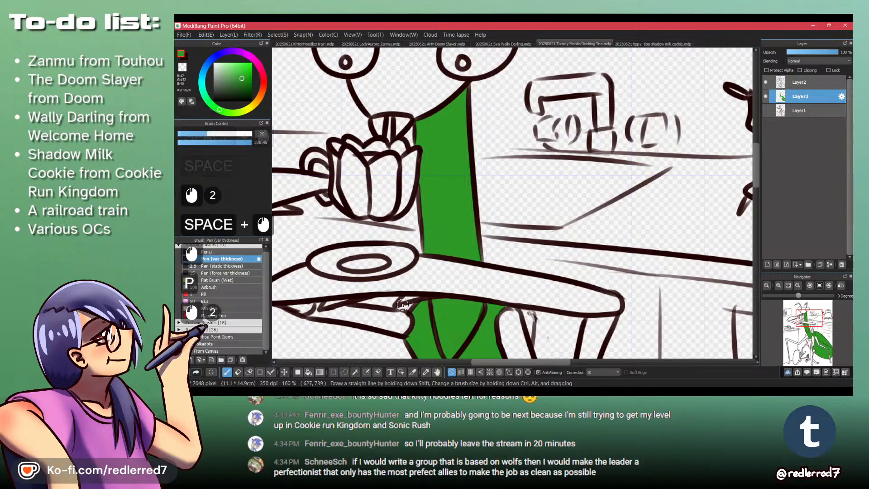
pyautogui.moveTo(473, 284); pyautogui.dragTo(415, 292)
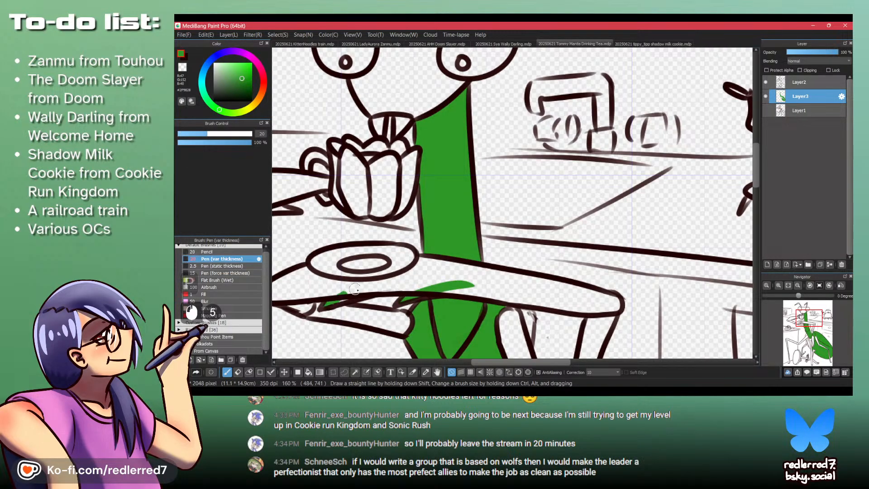
pyautogui.moveTo(360, 291); pyautogui.dragTo(448, 234)
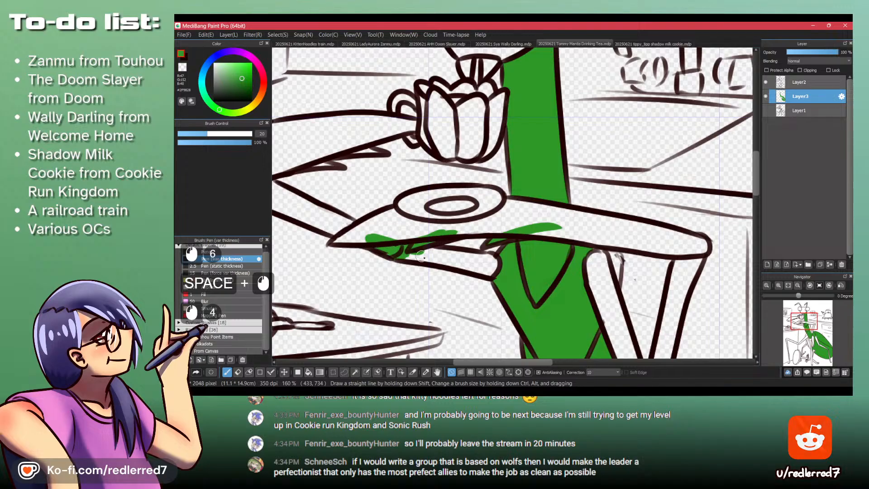
pyautogui.moveTo(423, 257); pyautogui.dragTo(437, 250)
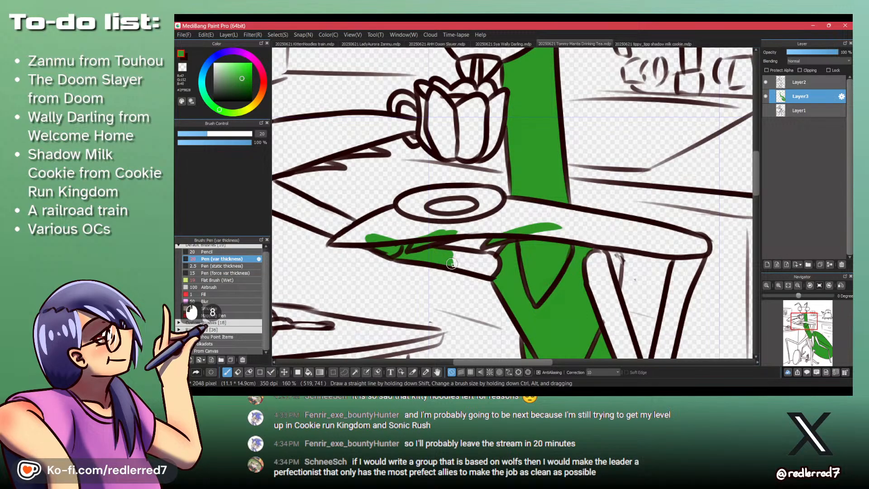
pyautogui.press('b')
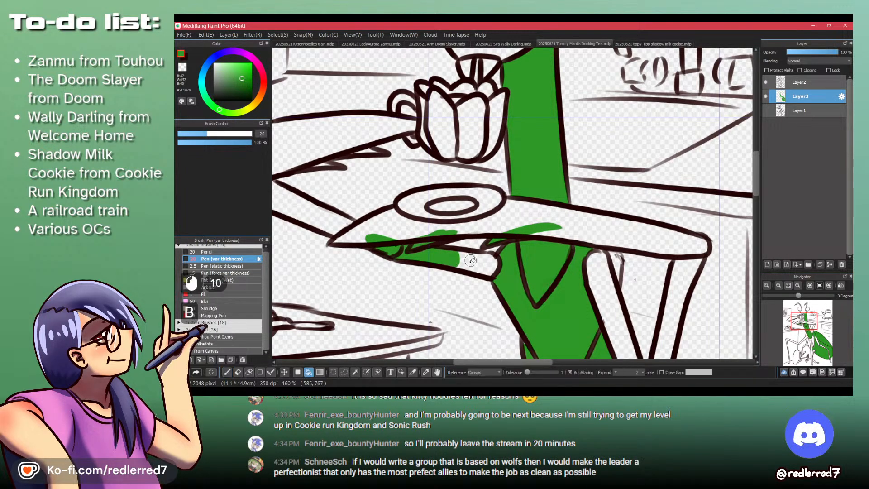
pyautogui.click(477, 260)
pyautogui.click(386, 223)
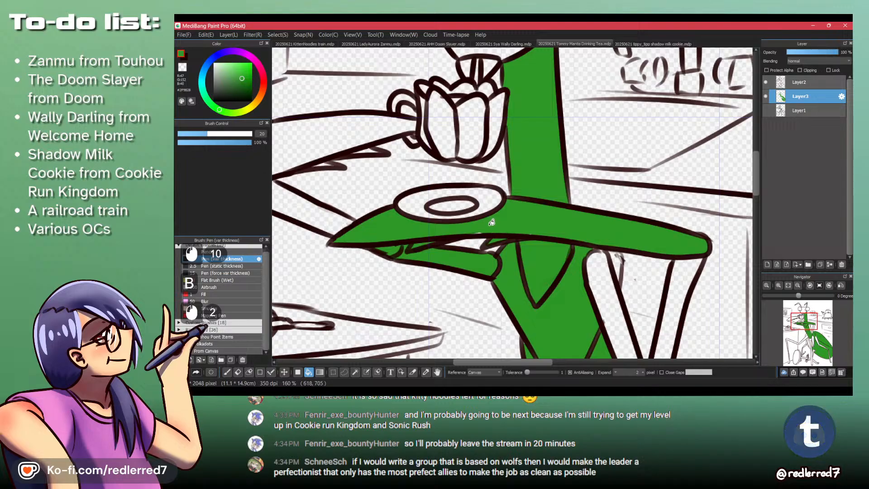
# - Bucket-fill both segments of the cup-holding foreleg green and touch up its lower edge with the pen
pyautogui.click(322, 214)
pyautogui.moveTo(334, 180); pyautogui.dragTo(421, 273)
pyautogui.click(409, 235)
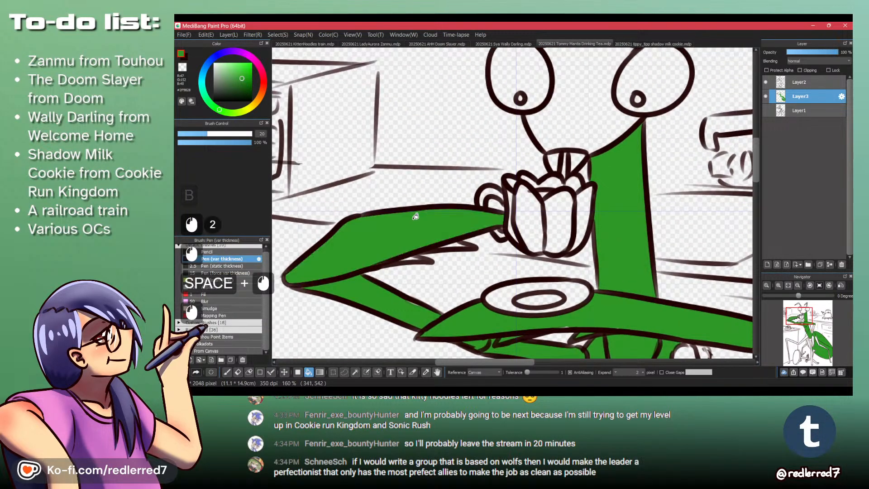
pyautogui.press('p')
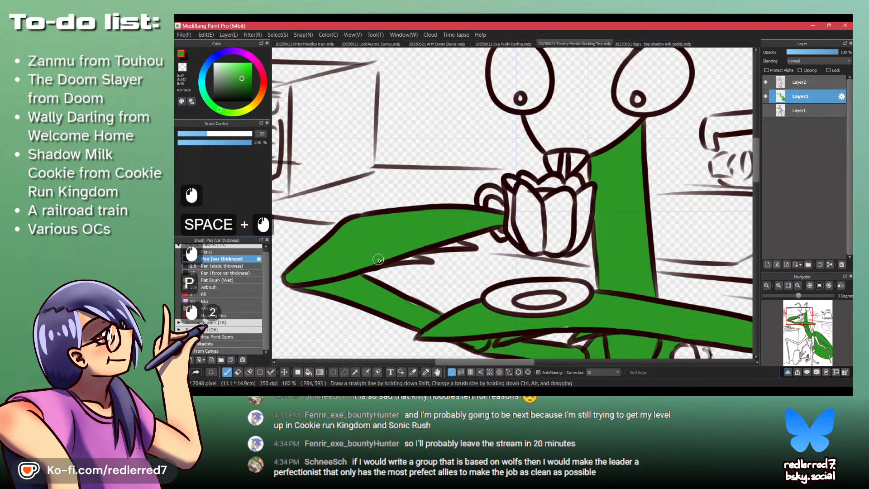
pyautogui.moveTo(419, 261)
pyautogui.mouseDown()
pyautogui.moveTo(461, 243)
pyautogui.moveTo(368, 136)
pyautogui.mouseUp()
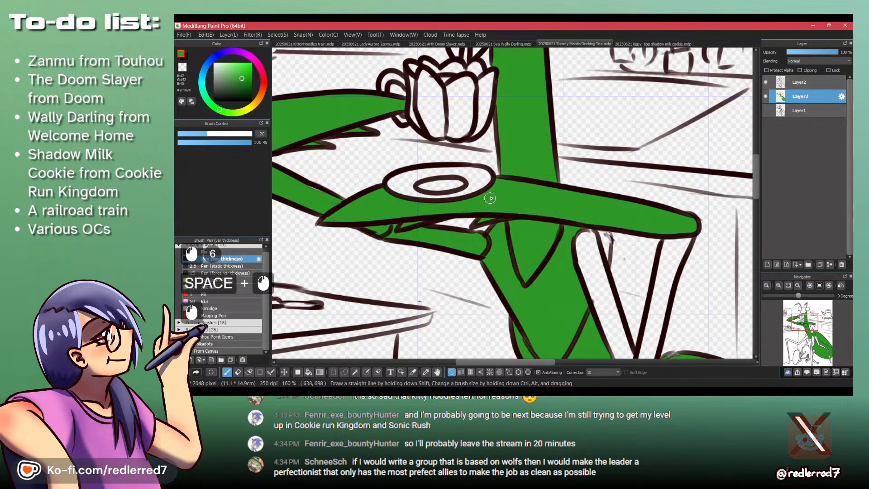
# - Pen in green at the open joint beside the thorax and bucket-fill both segments of the bent foreleg
pyautogui.moveTo(526, 182); pyautogui.dragTo(475, 203)
pyautogui.moveTo(534, 211); pyautogui.dragTo(511, 217)
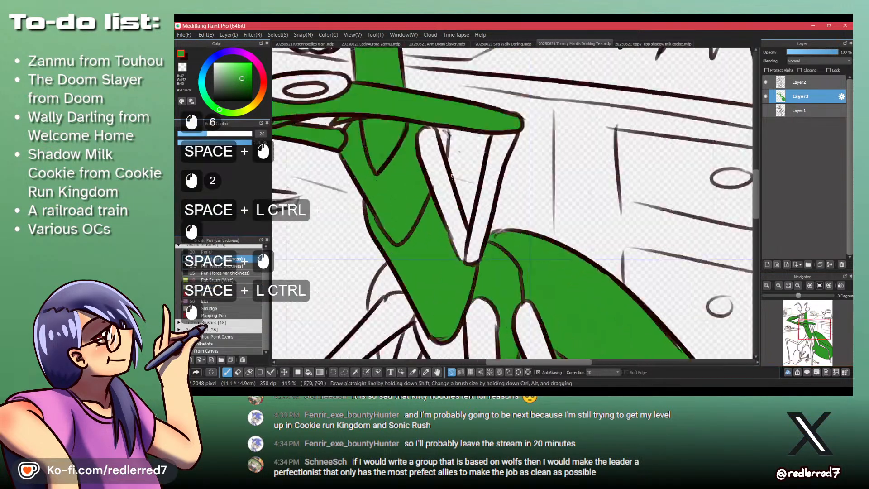
pyautogui.click(429, 125)
pyautogui.moveTo(429, 125); pyautogui.dragTo(447, 135)
pyautogui.moveTo(441, 128)
pyautogui.mouseDown()
pyautogui.moveTo(439, 159)
pyautogui.moveTo(445, 131)
pyautogui.moveTo(433, 125)
pyautogui.moveTo(429, 159)
pyautogui.moveTo(417, 155)
pyautogui.moveTo(421, 181)
pyautogui.moveTo(440, 146)
pyautogui.moveTo(436, 219)
pyautogui.moveTo(447, 205)
pyautogui.mouseUp()
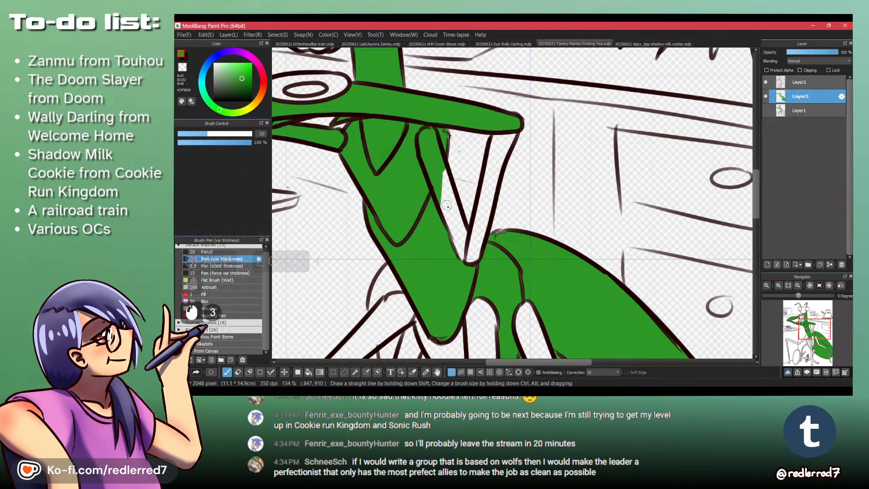
pyautogui.press('b')
pyautogui.click(477, 241)
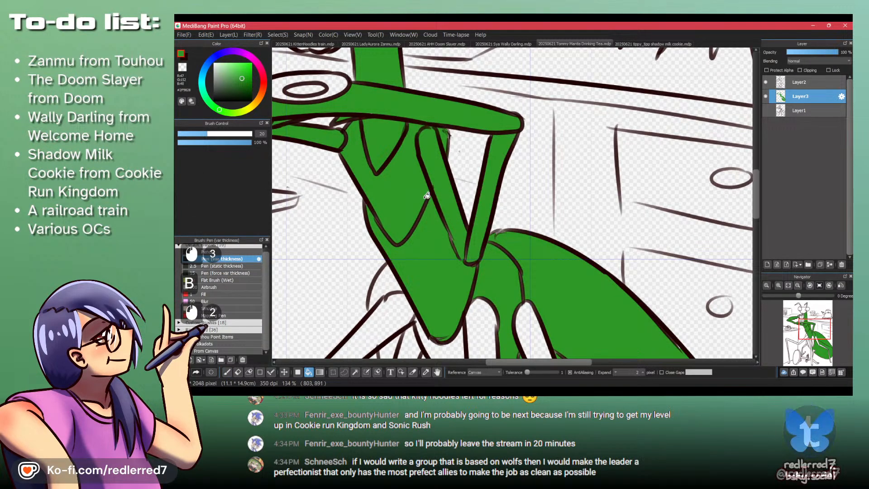
pyautogui.press('p')
pyautogui.moveTo(484, 245)
pyautogui.mouseDown()
pyautogui.moveTo(494, 237)
pyautogui.moveTo(468, 256)
pyautogui.moveTo(489, 203)
pyautogui.mouseUp()
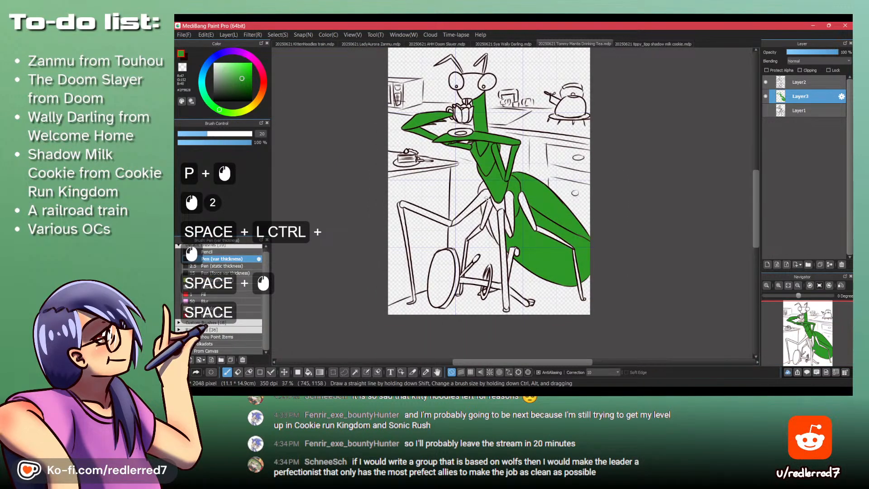
# - Bucket-fill the body areas behind the thorax, the hip segments and the long central leg in green
pyautogui.press('b')
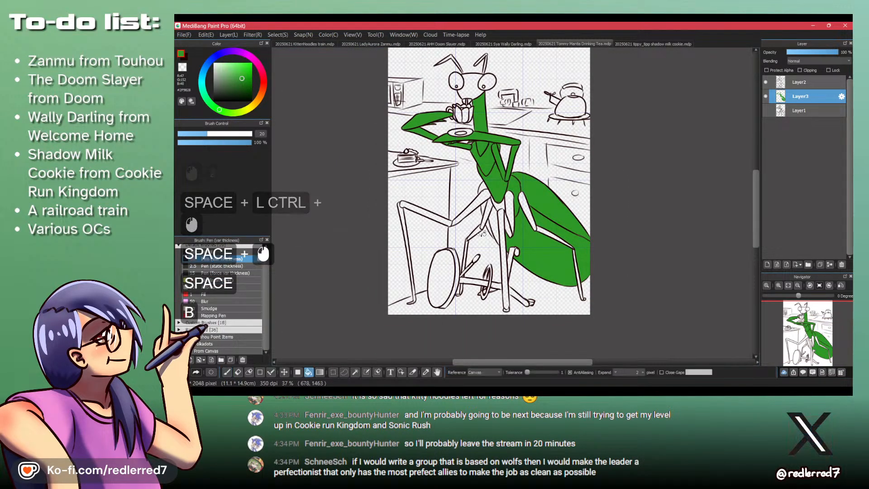
pyautogui.click(482, 191)
pyautogui.moveTo(478, 194); pyautogui.dragTo(502, 191)
pyautogui.click(487, 182)
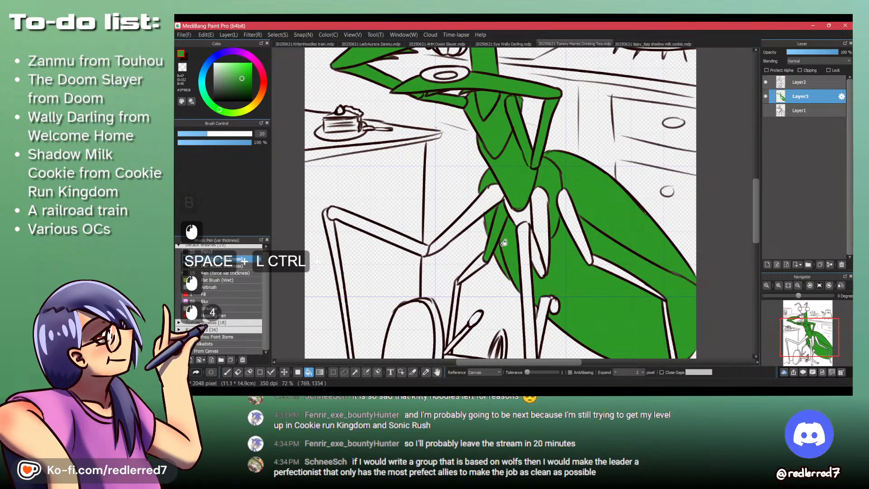
pyautogui.click(515, 214)
pyautogui.moveTo(516, 211)
pyautogui.mouseDown()
pyautogui.moveTo(491, 208)
pyautogui.moveTo(542, 179)
pyautogui.mouseUp()
pyautogui.click(528, 189)
pyautogui.click(524, 223)
pyautogui.click(509, 195)
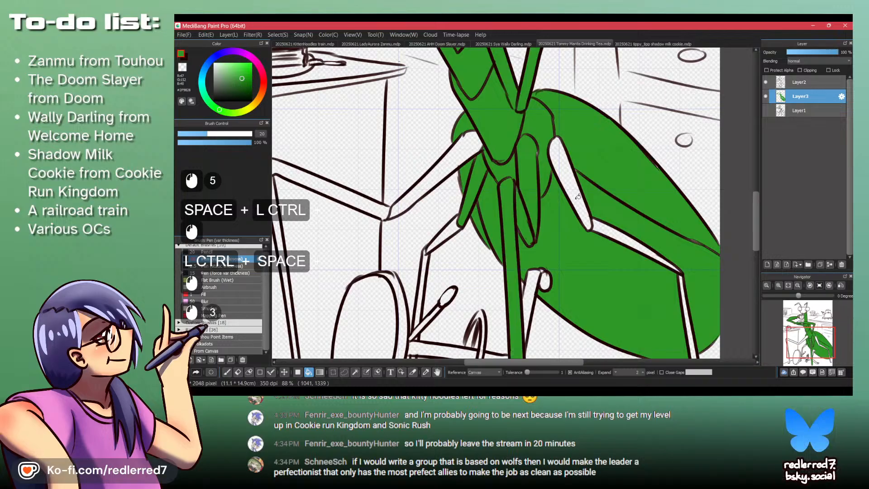
# - Bucket-fill the upper, middle and lower segments of the hind leg crossing the abdomen in green
pyautogui.click(573, 196)
pyautogui.click(613, 232)
pyautogui.moveTo(647, 269); pyautogui.dragTo(508, 165)
pyautogui.click(553, 235)
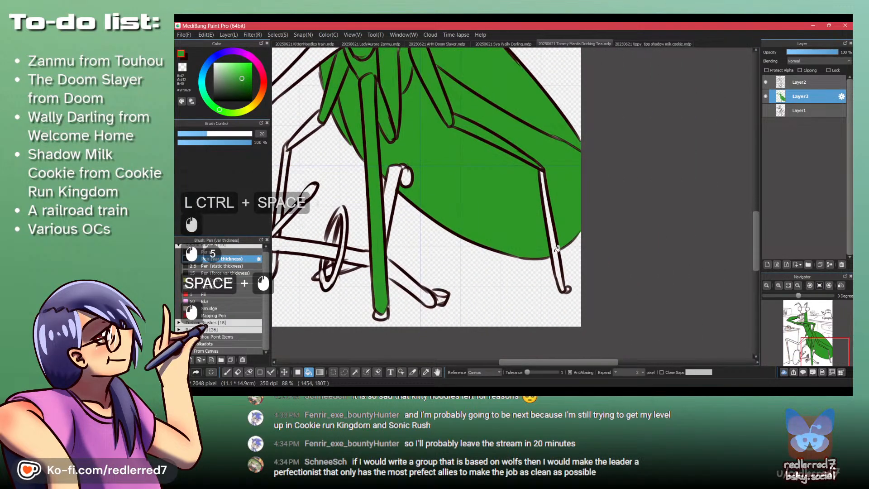
# - Touch up small unfilled spots at the wing tip, hip and bent foreleg with the green pen
pyautogui.press('p')
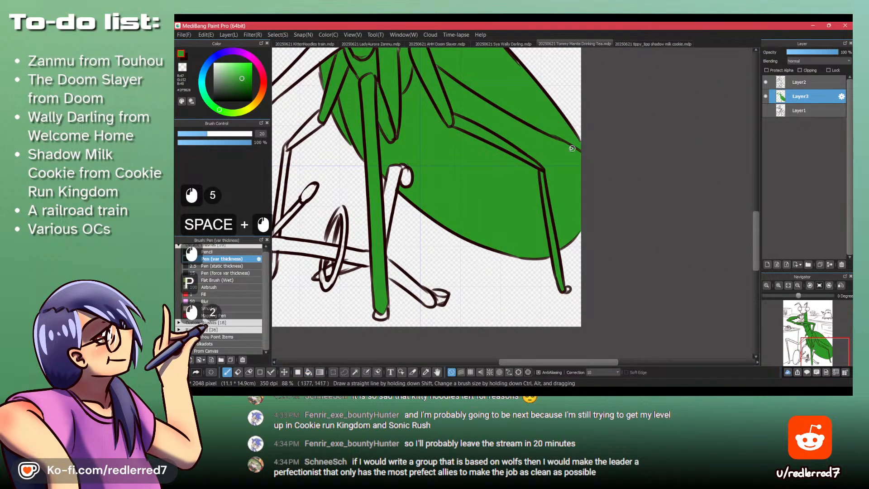
pyautogui.moveTo(576, 157); pyautogui.dragTo(640, 263)
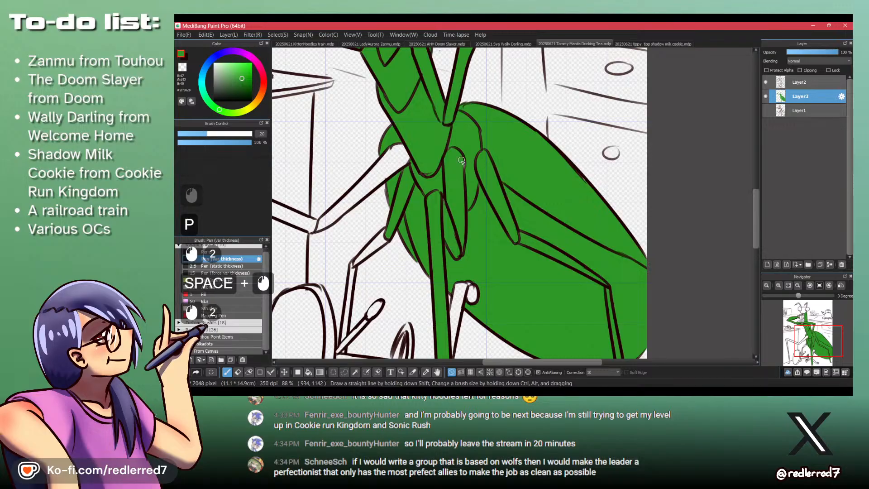
pyautogui.click(432, 101)
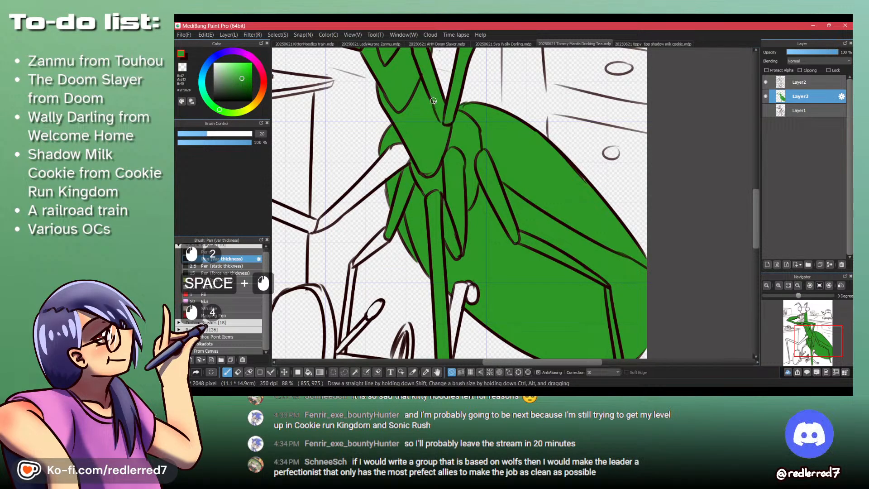
# - Pen in green the small feet of the hind leg and the long central leg
pyautogui.moveTo(469, 179); pyautogui.dragTo(448, 127)
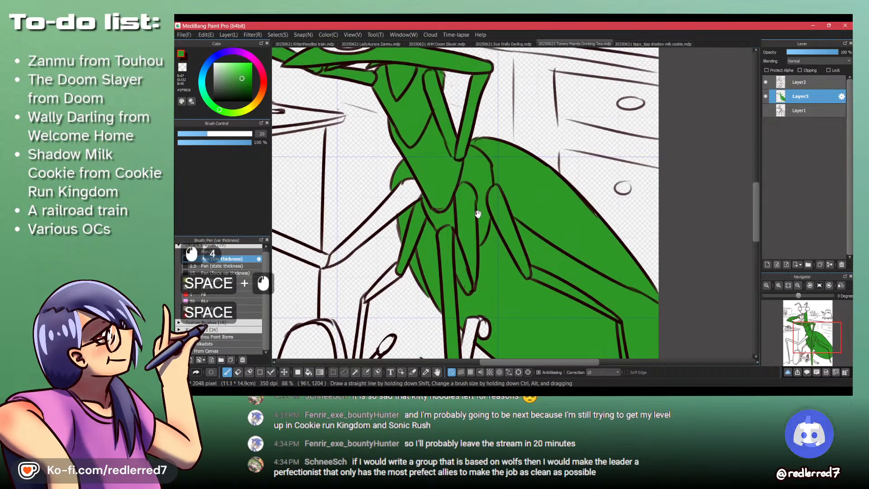
pyautogui.moveTo(494, 190); pyautogui.dragTo(481, 113)
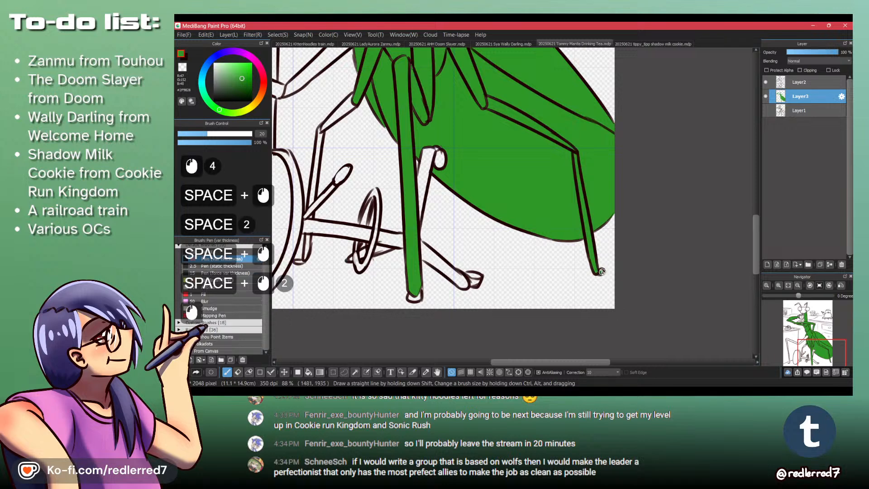
pyautogui.click(415, 296)
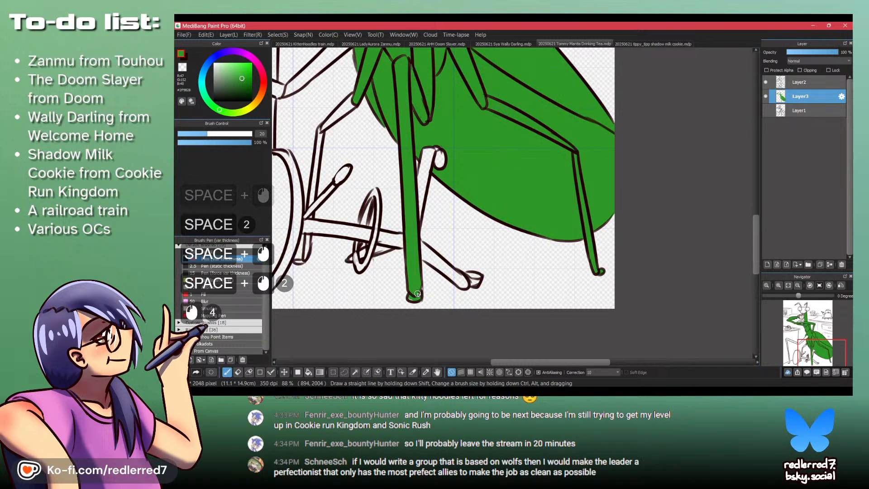
# - Pen in green the thin middle leg down behind the toppled stool, undoing the last stray stroke
pyautogui.moveTo(387, 194); pyautogui.dragTo(487, 298)
pyautogui.moveTo(453, 207); pyautogui.dragTo(433, 222)
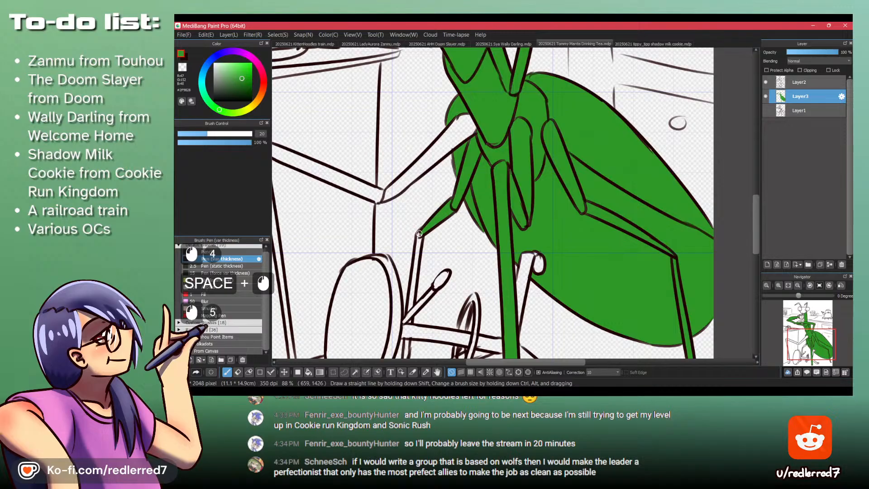
pyautogui.moveTo(418, 234); pyautogui.dragTo(415, 263)
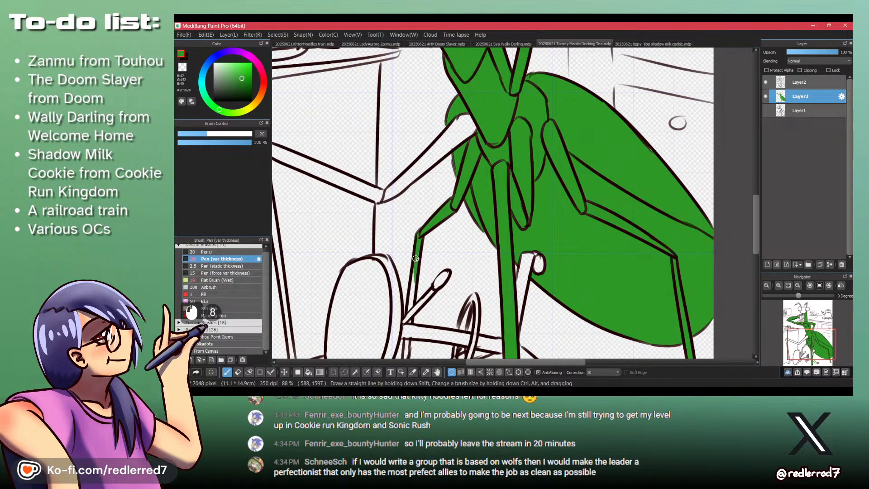
pyautogui.moveTo(410, 298); pyautogui.dragTo(408, 312)
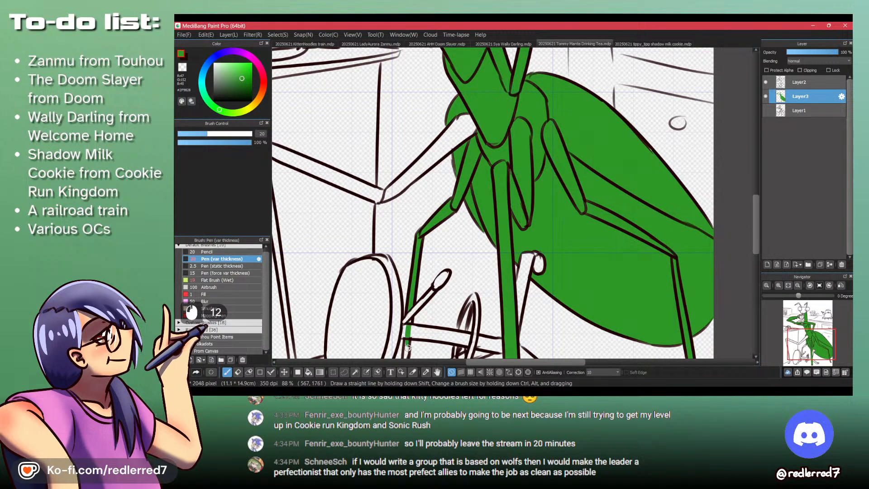
pyautogui.moveTo(408, 347)
pyautogui.mouseDown()
pyautogui.moveTo(419, 270)
pyautogui.moveTo(429, 347)
pyautogui.mouseUp()
pyautogui.hotkey('ctrl', 'z')
# - Bucket-fill the two upper segments of the outstretched walking leg in green, refilling them with a larger fill expansion
pyautogui.moveTo(481, 127); pyautogui.dragTo(489, 135)
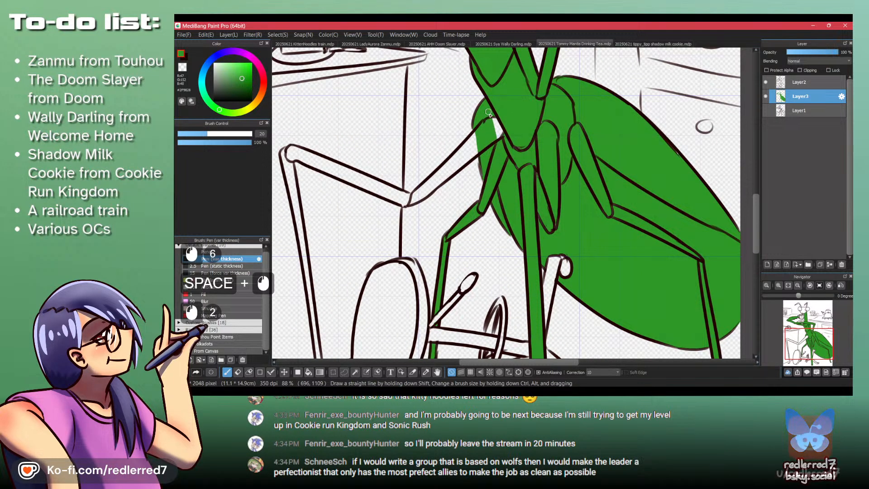
pyautogui.press('b')
pyautogui.click(452, 172)
pyautogui.click(348, 175)
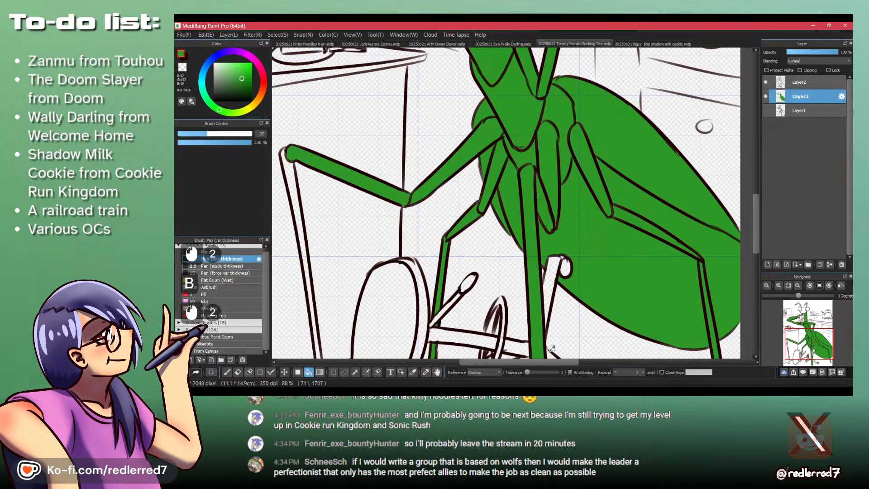
pyautogui.doubleClick(633, 371)
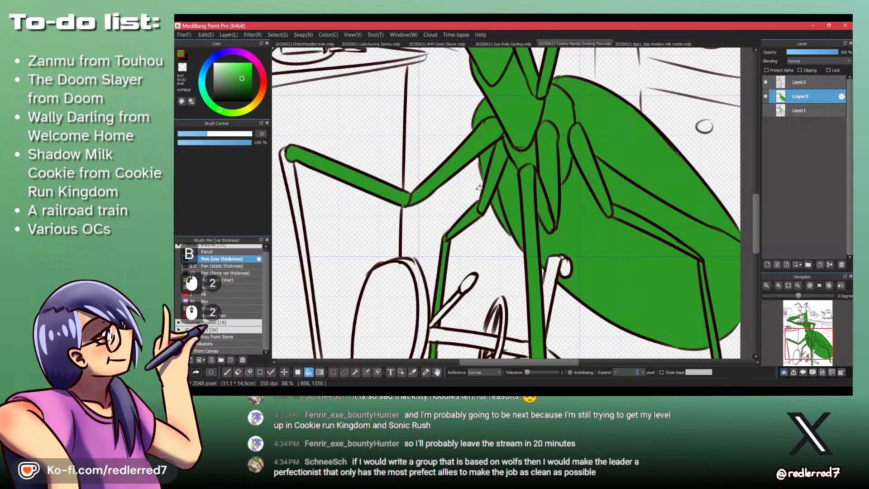
pyautogui.click(464, 152)
pyautogui.click(387, 188)
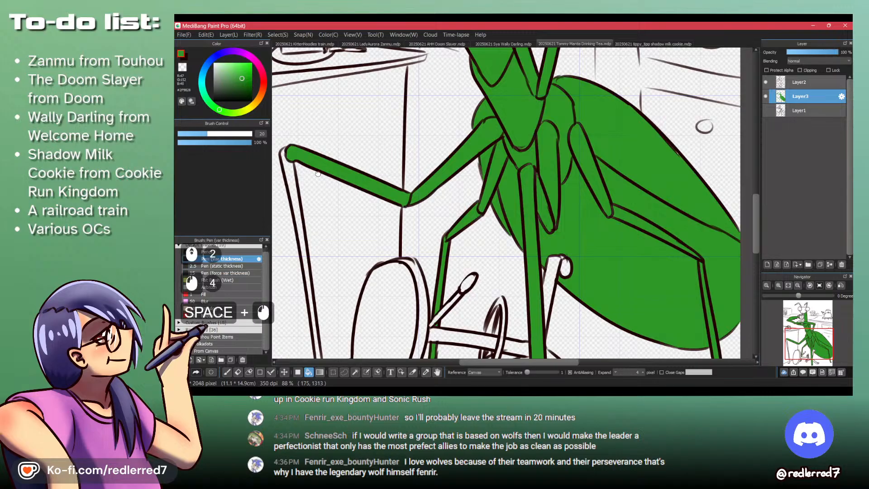
# - Bucket-fill the lower segment of the outstretched walking leg in green and pen in its foot
pyautogui.moveTo(287, 160)
pyautogui.mouseDown()
pyautogui.moveTo(357, 195)
pyautogui.moveTo(377, 195)
pyautogui.mouseUp()
pyautogui.click(365, 211)
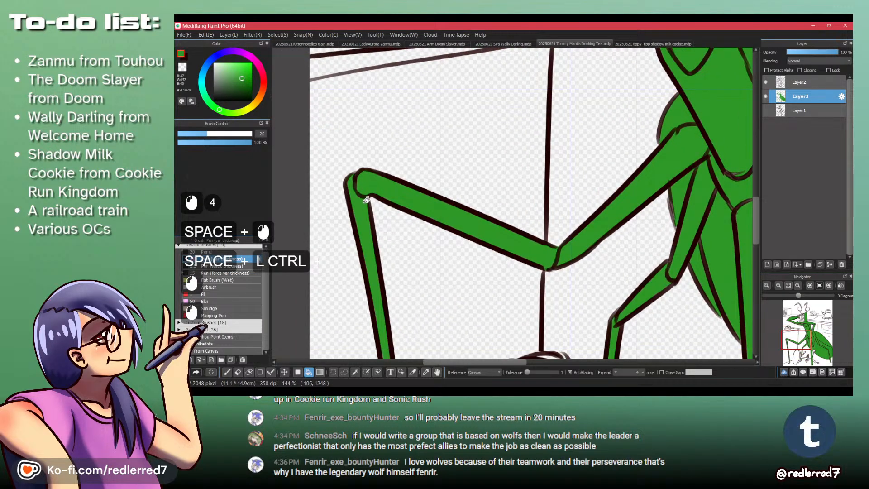
pyautogui.keyDown('ctrl'); pyautogui.moveTo(371, 194); pyautogui.dragTo(333, 195); pyautogui.keyUp('ctrl')
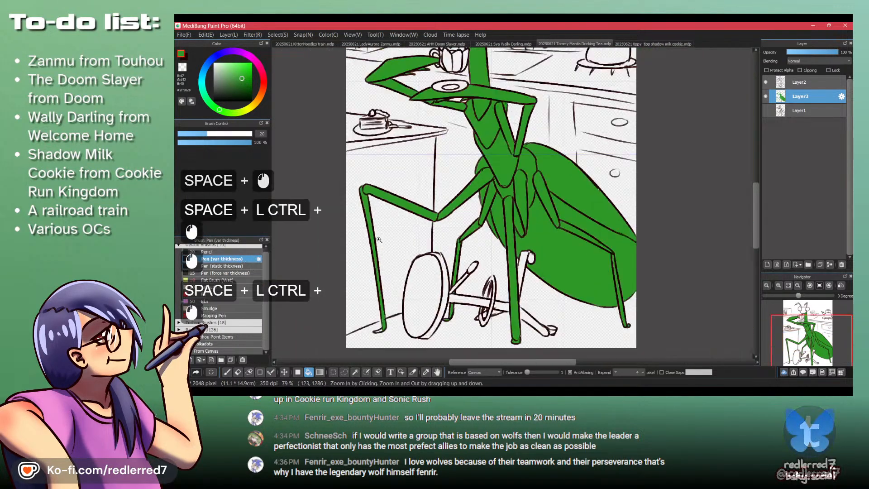
pyautogui.moveTo(386, 332); pyautogui.dragTo(425, 238)
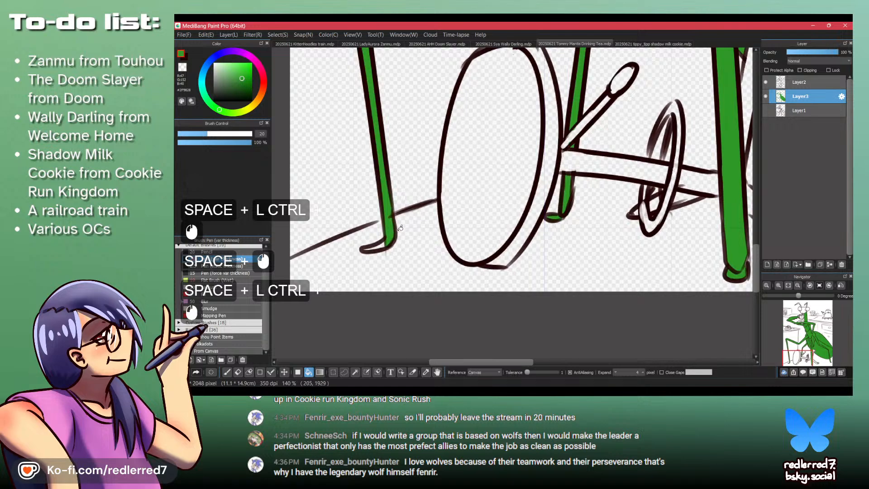
pyautogui.press('p')
pyautogui.click(372, 247)
pyautogui.click(386, 240)
pyautogui.click(384, 243)
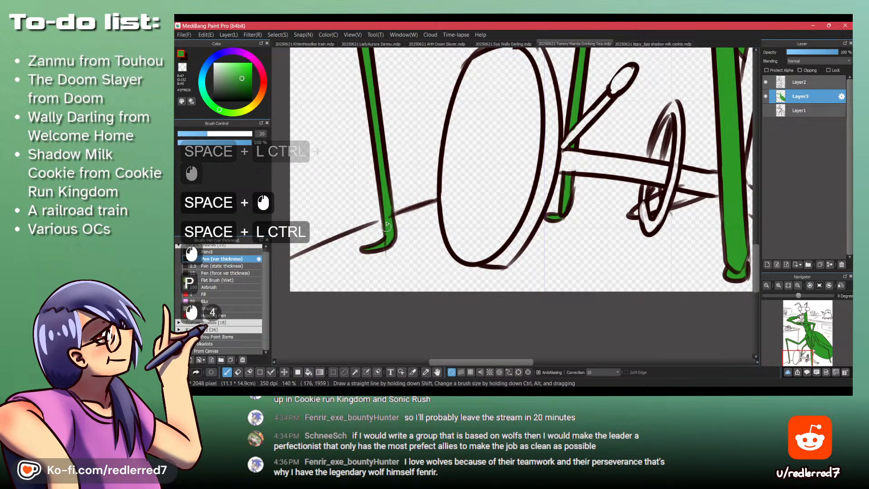
pyautogui.click(387, 240)
# - Bucket-fill the mantis's face between the two eyes in green
pyautogui.keyDown('ctrl'); pyautogui.moveTo(386, 160); pyautogui.dragTo(337, 159); pyautogui.keyUp('ctrl')
pyautogui.moveTo(396, 100); pyautogui.dragTo(389, 266)
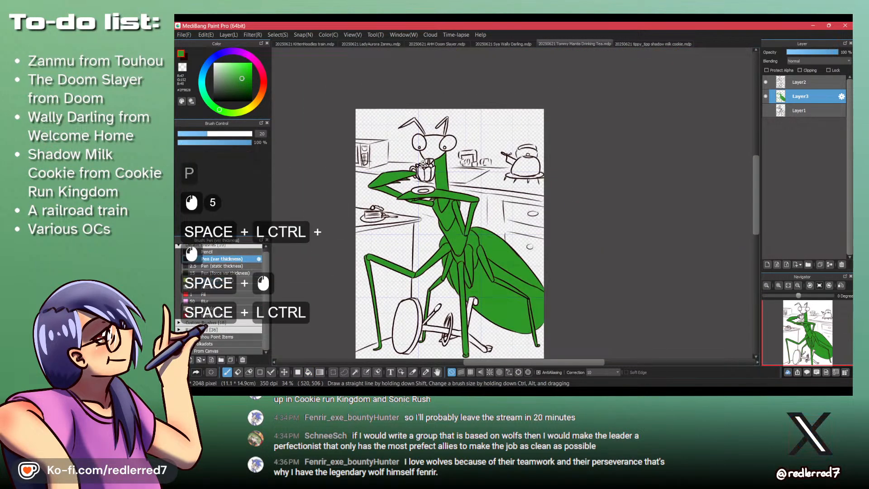
pyautogui.keyDown('ctrl'); pyautogui.moveTo(422, 170); pyautogui.dragTo(486, 171); pyautogui.keyUp('ctrl')
pyautogui.moveTo(425, 75); pyautogui.dragTo(430, 249)
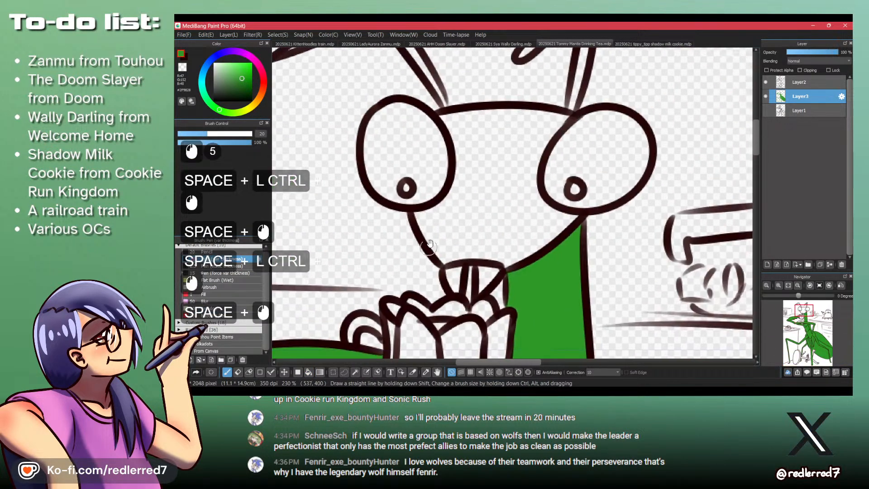
pyautogui.press('n')
pyautogui.click(478, 190)
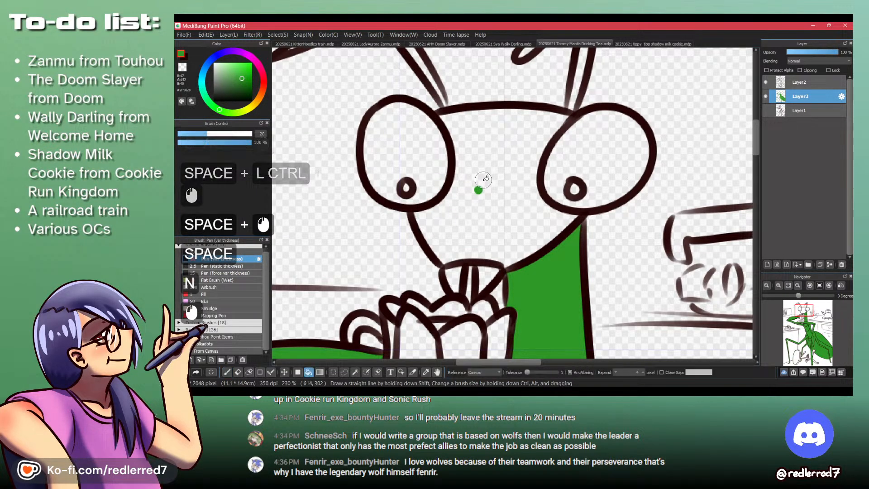
pyautogui.press('b')
pyautogui.click(479, 186)
# - Pen in green both segments of the antenna above the right eye
pyautogui.press('p')
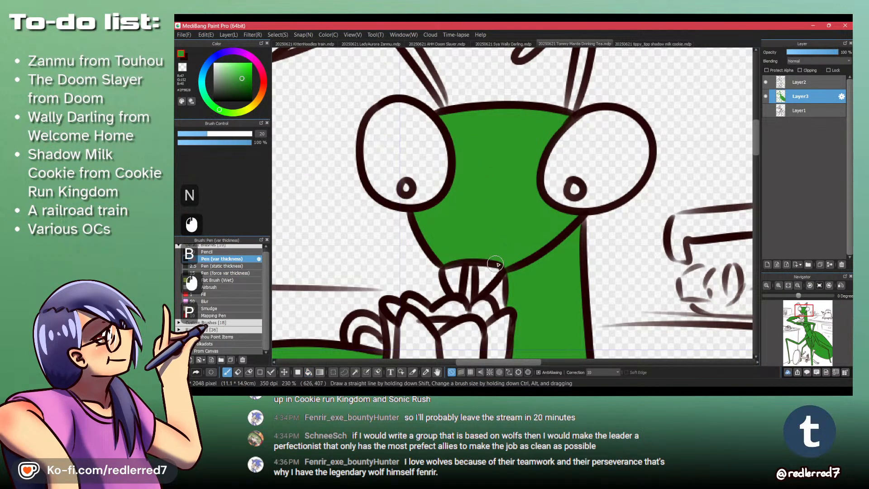
pyautogui.keyDown('ctrl'); pyautogui.moveTo(528, 245); pyautogui.dragTo(489, 237); pyautogui.keyUp('ctrl')
pyautogui.moveTo(527, 291); pyautogui.dragTo(489, 325)
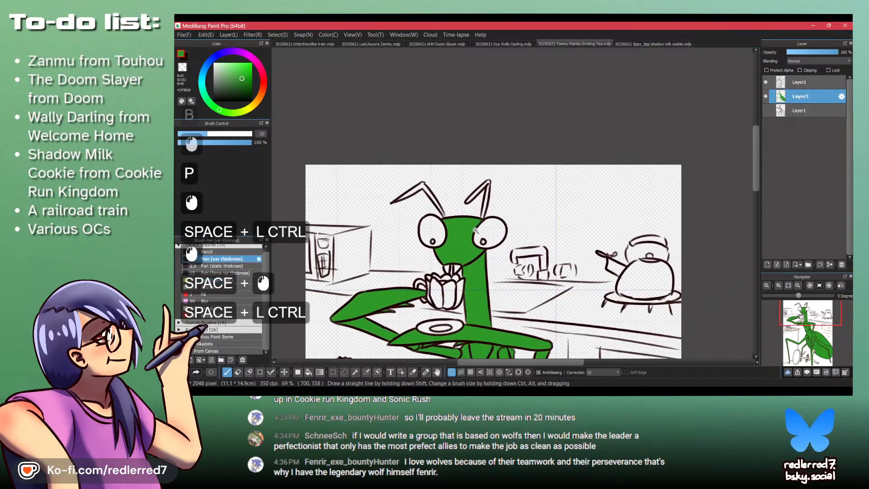
pyautogui.moveTo(451, 185)
pyautogui.keyDown('ctrl'); pyautogui.mouseDown()
pyautogui.moveTo(476, 182)
pyautogui.moveTo(447, 213)
pyautogui.moveTo(466, 196)
pyautogui.mouseUp(); pyautogui.keyUp('ctrl')
pyautogui.moveTo(469, 191)
pyautogui.mouseDown()
pyautogui.moveTo(490, 172)
pyautogui.moveTo(490, 185)
pyautogui.moveTo(491, 168)
pyautogui.moveTo(486, 213)
pyautogui.moveTo(492, 181)
pyautogui.moveTo(488, 206)
pyautogui.mouseUp()
pyautogui.moveTo(489, 204); pyautogui.dragTo(484, 233)
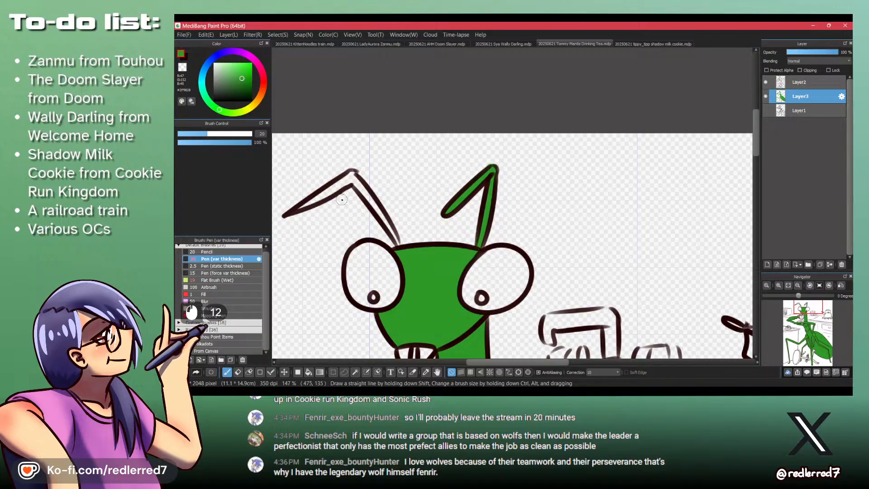
# - Pen in green both segments of the antenna above the left eye, undoing and redrawing the stray strokes at its tip
pyautogui.moveTo(298, 207)
pyautogui.mouseDown()
pyautogui.moveTo(343, 184)
pyautogui.moveTo(300, 207)
pyautogui.mouseUp()
pyautogui.hotkey('ctrl', 'z')
pyautogui.hotkey('ctrl', 'z')
pyautogui.moveTo(334, 189); pyautogui.dragTo(308, 203)
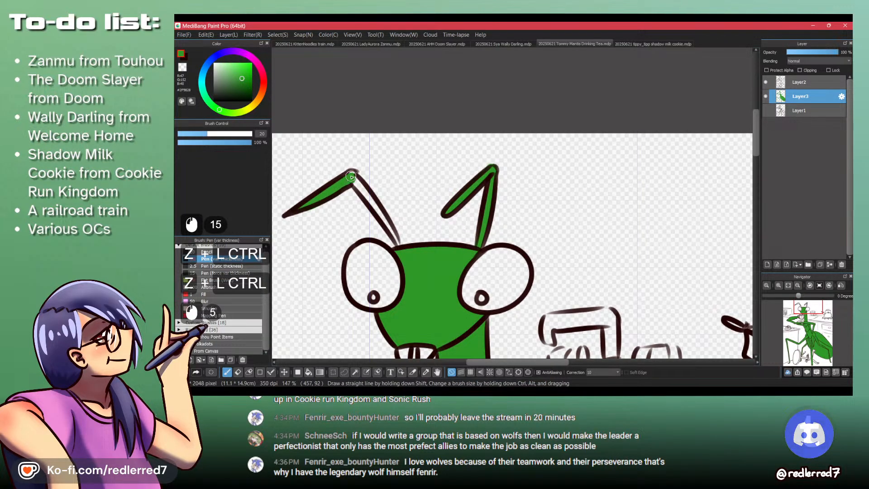
pyautogui.moveTo(352, 176); pyautogui.dragTo(389, 227)
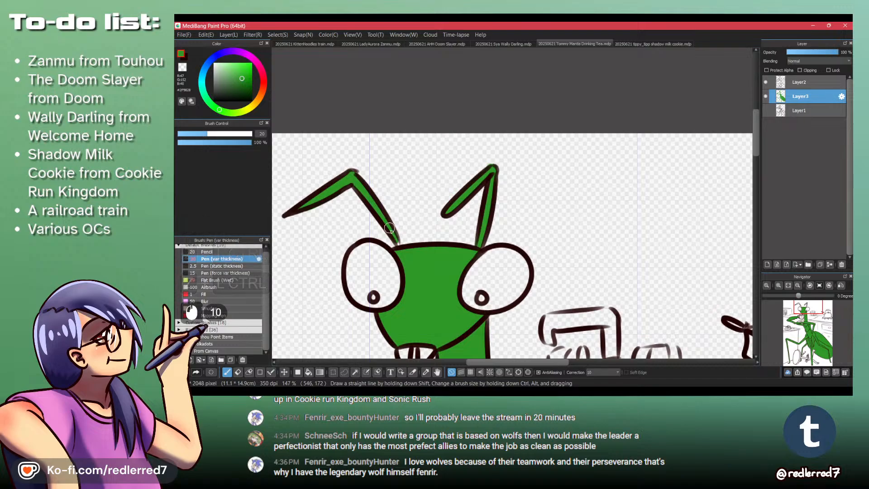
# - Choose a light yellow-green and bucket-fill both of the mantis's eyes with it
pyautogui.click(241, 113)
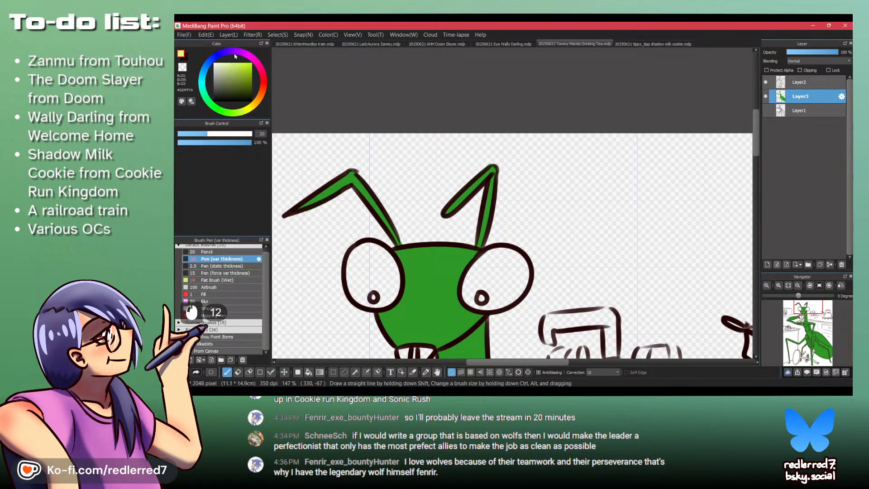
pyautogui.press('b')
pyautogui.click(369, 267)
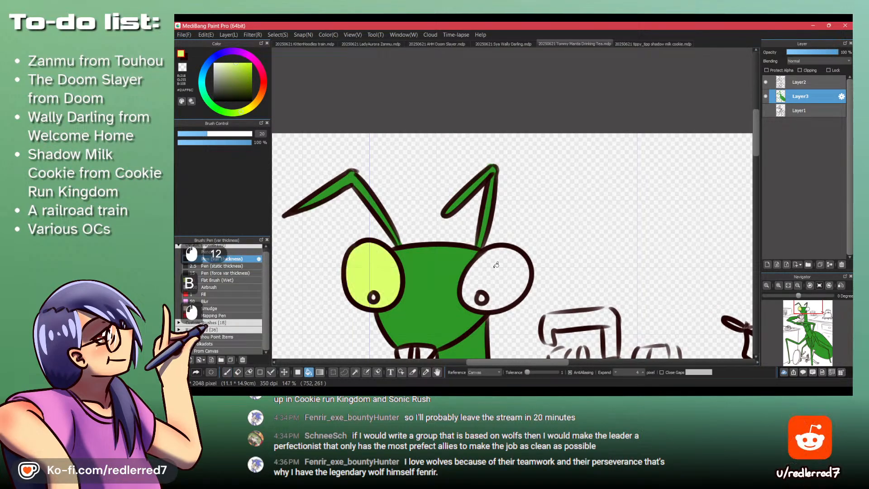
pyautogui.click(496, 267)
# - Bucket-fill both pupils with the near-black line color #200000
pyautogui.moveTo(495, 267); pyautogui.dragTo(339, 175)
pyautogui.click(247, 95)
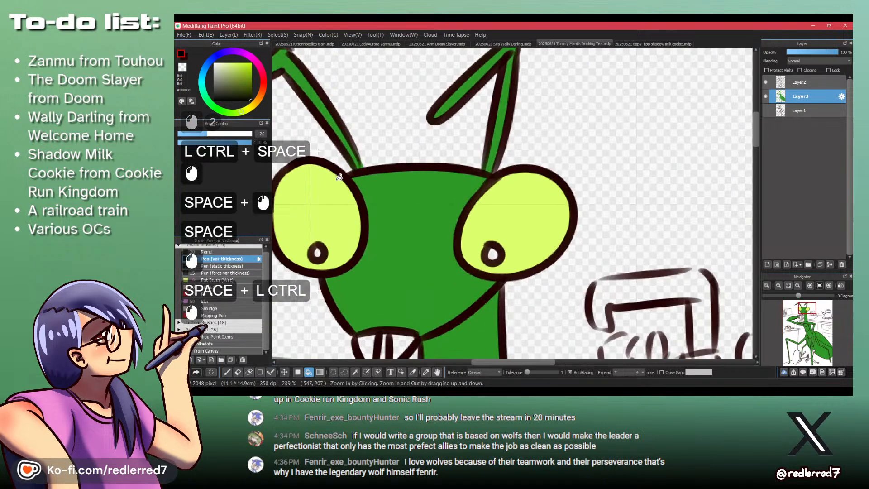
pyautogui.press('x')
pyautogui.click(317, 252)
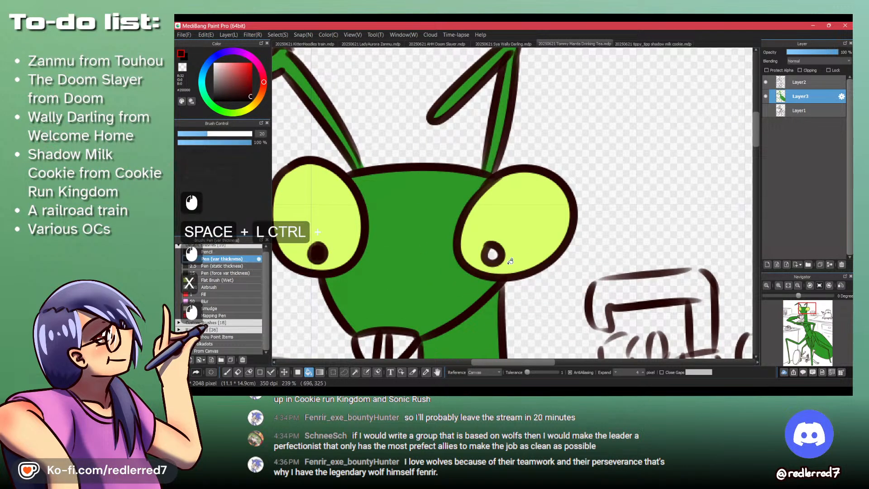
pyautogui.click(495, 252)
# - Sample the light yellow-green from the mantis's eye as the drawing color
pyautogui.moveTo(488, 216)
pyautogui.mouseDown()
pyautogui.moveTo(482, 276)
pyautogui.moveTo(489, 224)
pyautogui.mouseUp()
pyautogui.moveTo(485, 253); pyautogui.dragTo(466, 211)
pyautogui.moveTo(544, 284); pyautogui.dragTo(498, 240)
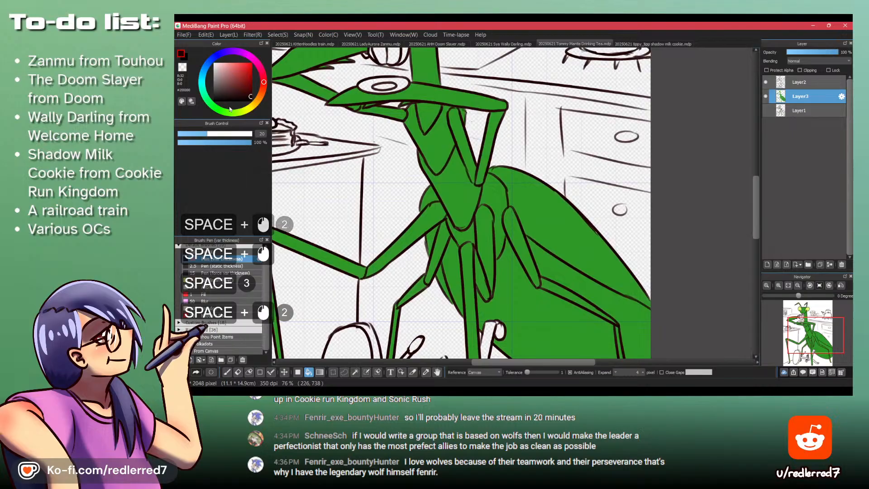
pyautogui.hotkey('Up', 'Down')
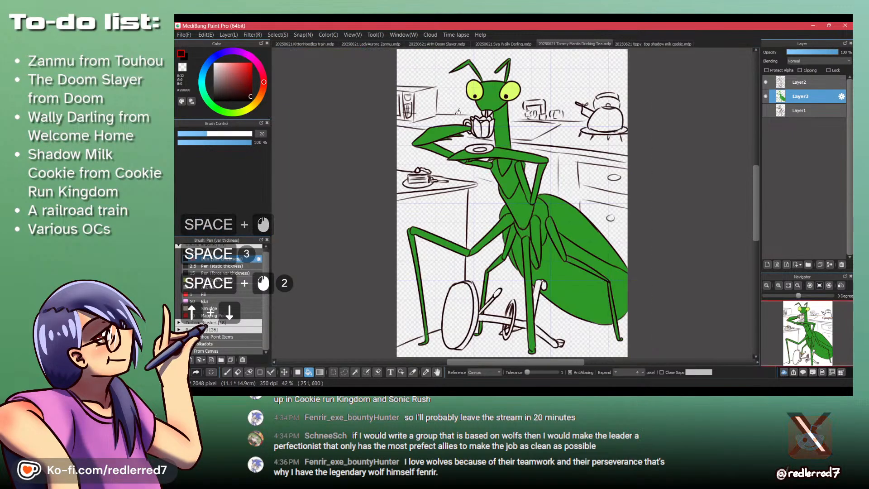
pyautogui.keyDown('alt'); pyautogui.click(512, 86); pyautogui.keyUp('alt')
# - Try filling the abdomen areas below the wing in light yellow-green and undo the fills
pyautogui.click(562, 264)
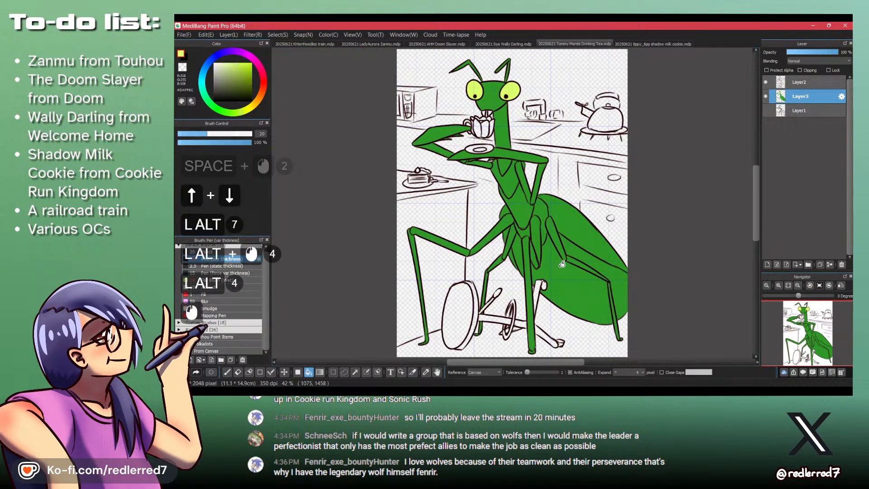
pyautogui.click(590, 258)
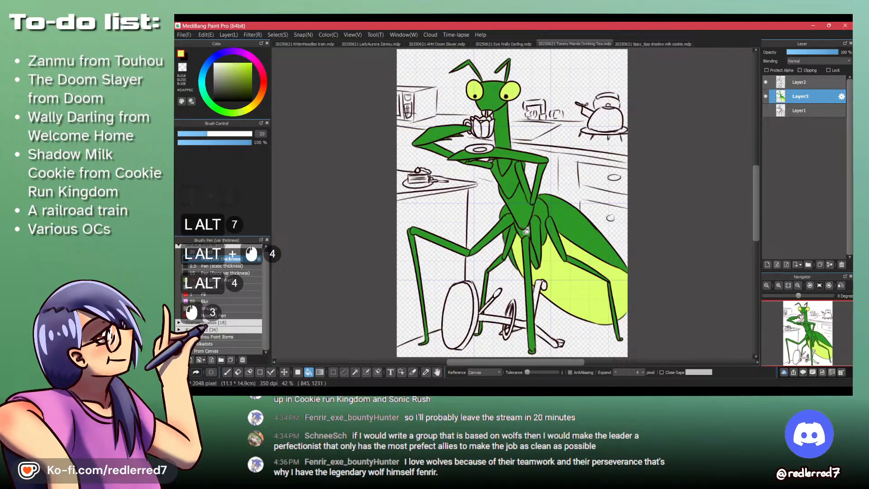
pyautogui.click(541, 223)
pyautogui.hotkey('ctrl', 'z')
pyautogui.hotkey('ctrl', 'z')
pyautogui.hotkey('ctrl', 'z')
pyautogui.hotkey('ctrl', 'z')
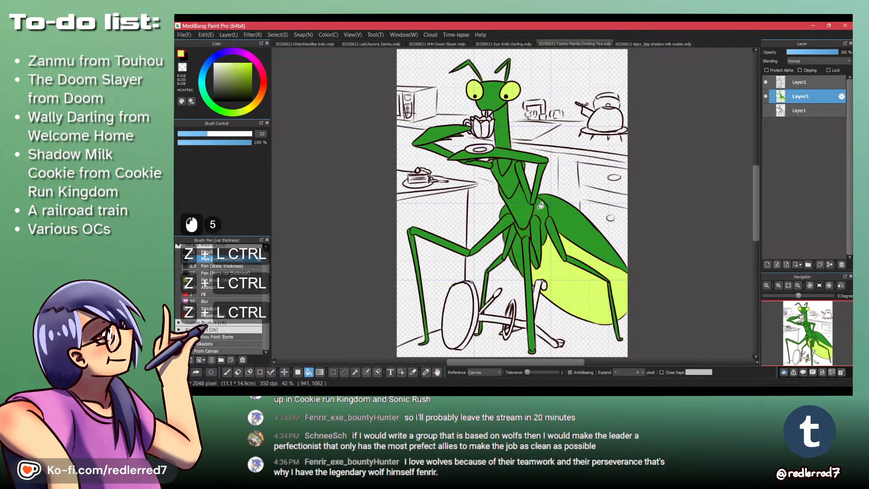
pyautogui.hotkey('ctrl', 'z')
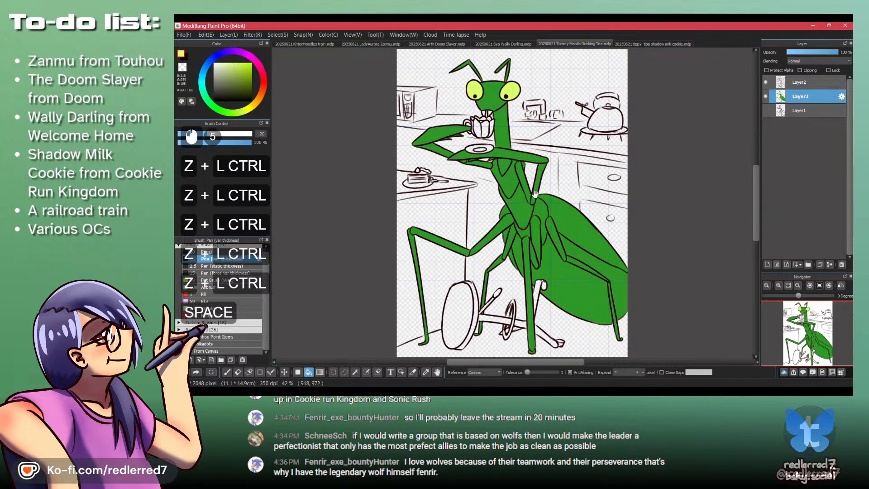
# - Bucket-fill the small mouthparts above the teacup in light yellow-green
pyautogui.moveTo(538, 210); pyautogui.dragTo(513, 210)
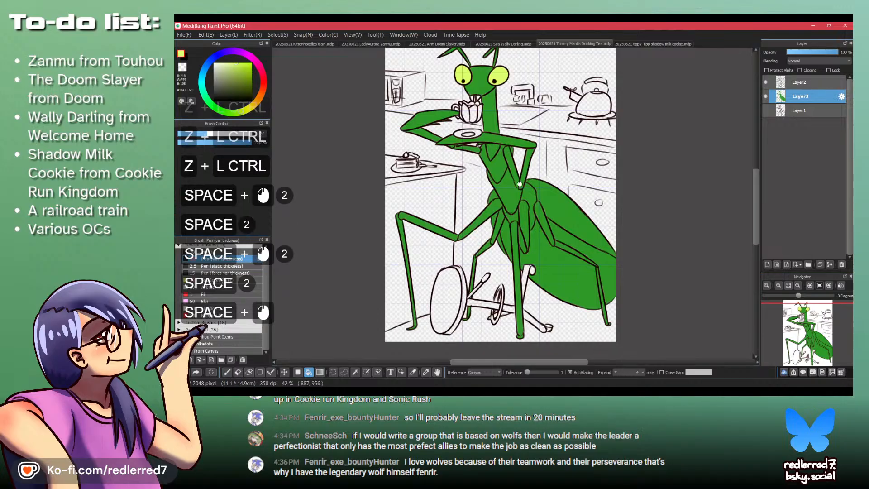
pyautogui.moveTo(472, 111); pyautogui.dragTo(458, 123)
pyautogui.click(467, 142)
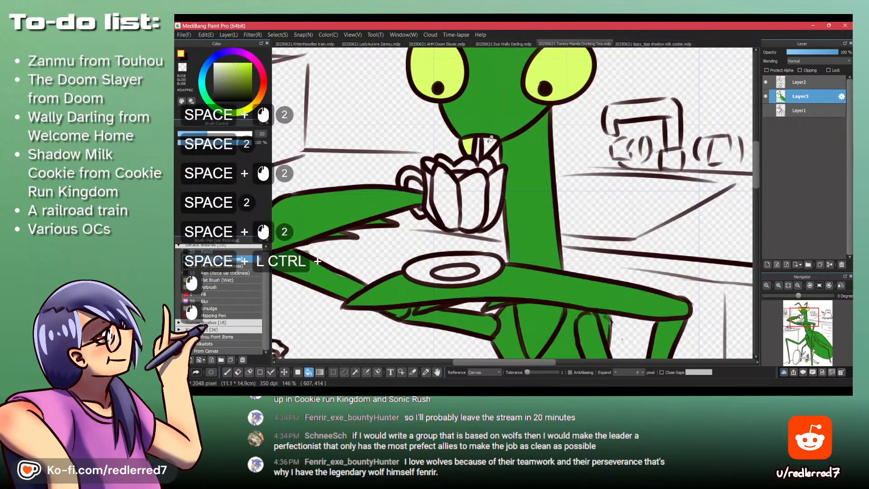
pyautogui.click(490, 144)
# - Recolor the mantis's mouthparts above the teacup with the paler yellow #EDFFBC
pyautogui.click(227, 71)
pyautogui.click(223, 63)
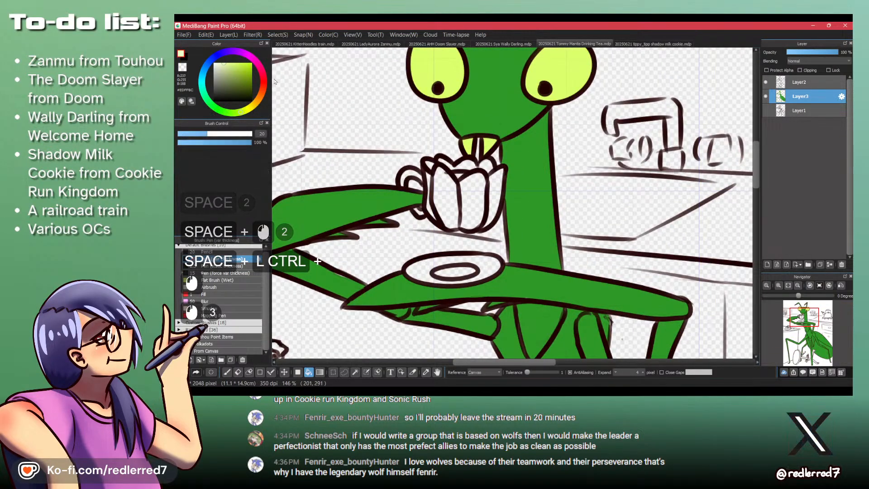
pyautogui.click(491, 138)
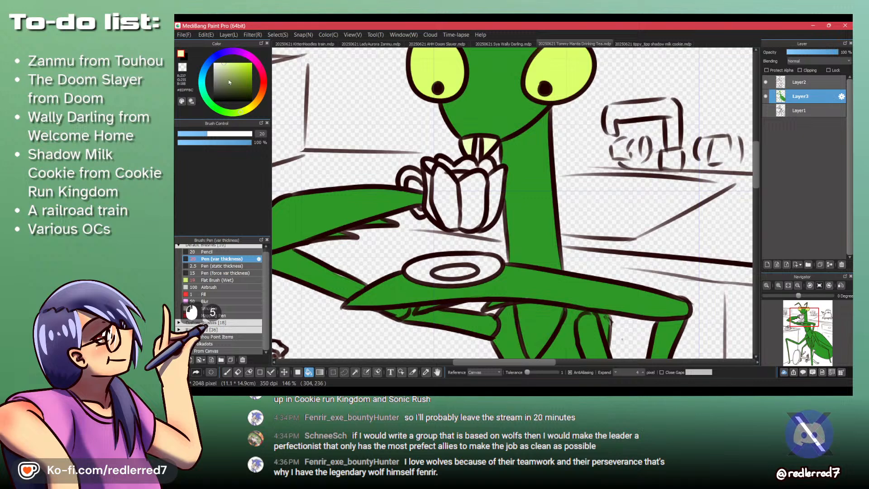
# - Bucket-fill the petals and handle of the tulip-shaped teacup in light blue #BCD3FF
pyautogui.click(208, 62)
pyautogui.click(444, 187)
pyautogui.click(472, 199)
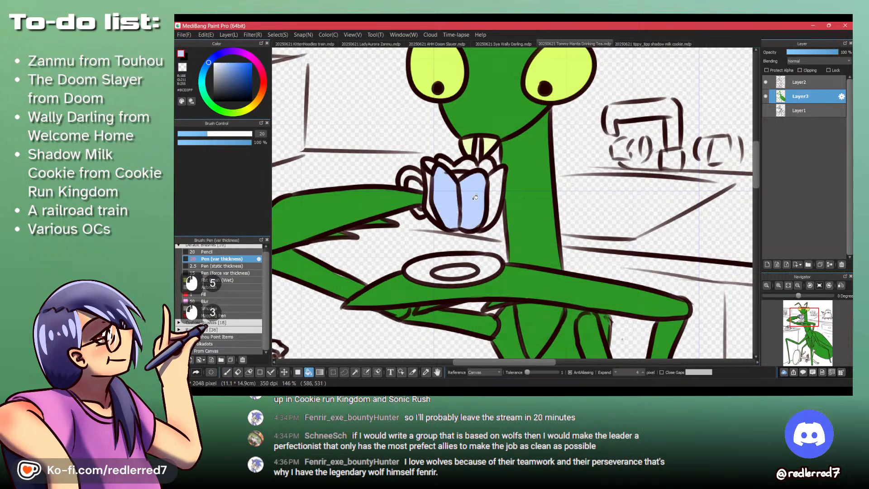
pyautogui.click(493, 193)
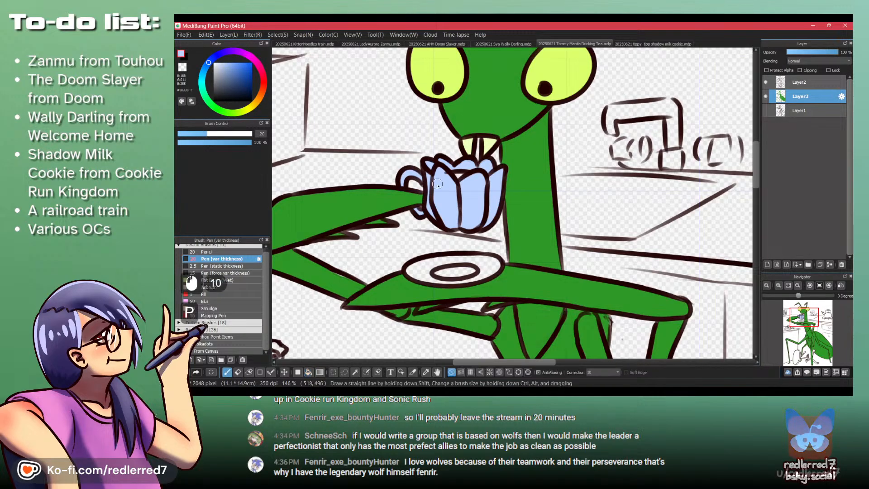
# - Try painting the tea in the cup's opening in dark red with the pen
pyautogui.press('p')
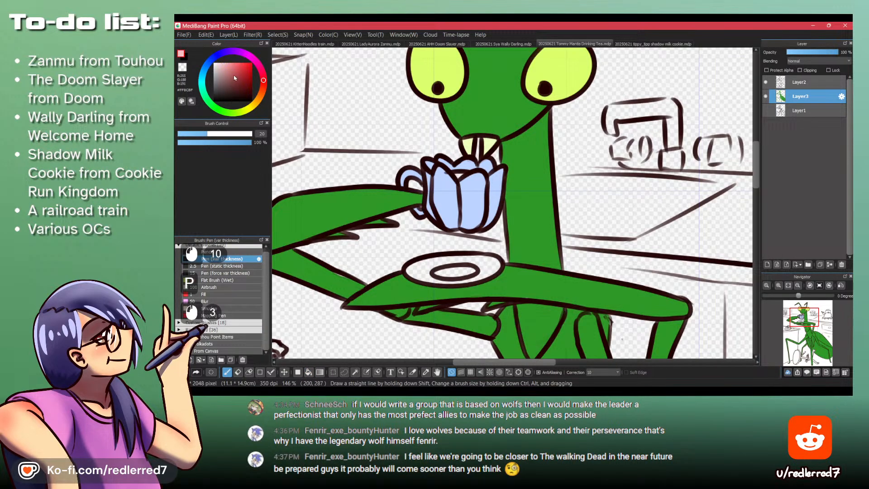
pyautogui.click(241, 85)
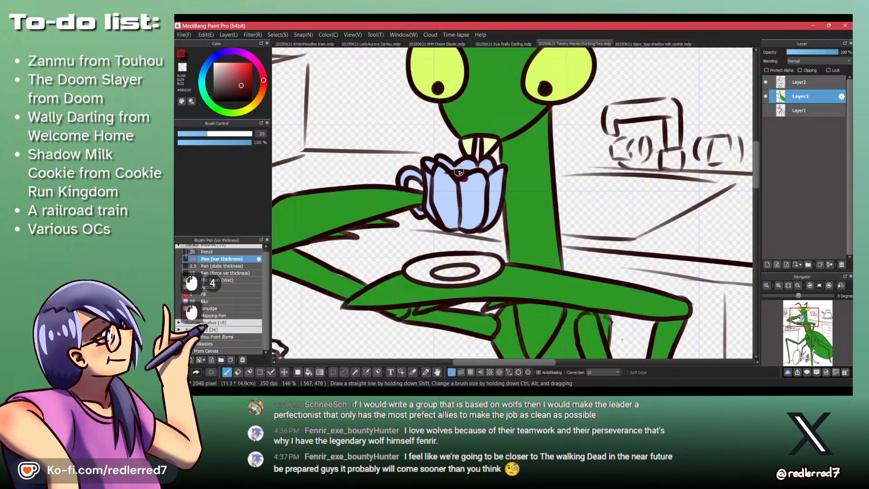
pyautogui.hotkey('ctrl', 'z')
pyautogui.moveTo(460, 177); pyautogui.dragTo(455, 174)
pyautogui.moveTo(456, 174); pyautogui.dragTo(465, 174)
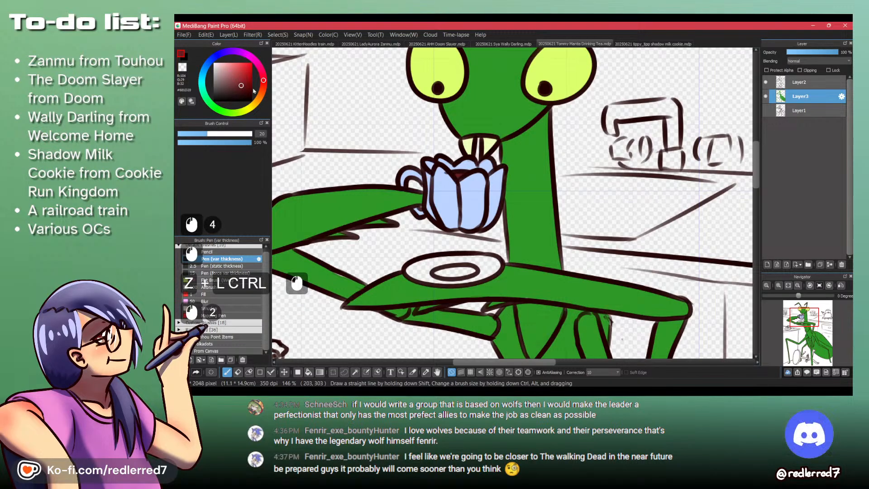
# - Undo the dark red strokes and paint the tea in the cup's opening in a lighter pinkish red
pyautogui.click(237, 72)
pyautogui.hotkey('ctrl', 'z')
pyautogui.hotkey('ctrl', 'z')
pyautogui.hotkey('ctrl', 'z')
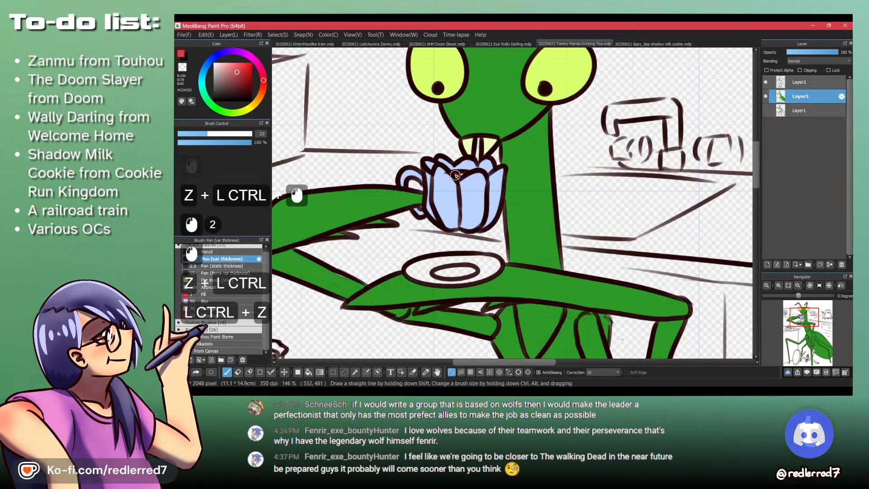
pyautogui.moveTo(458, 176); pyautogui.dragTo(464, 174)
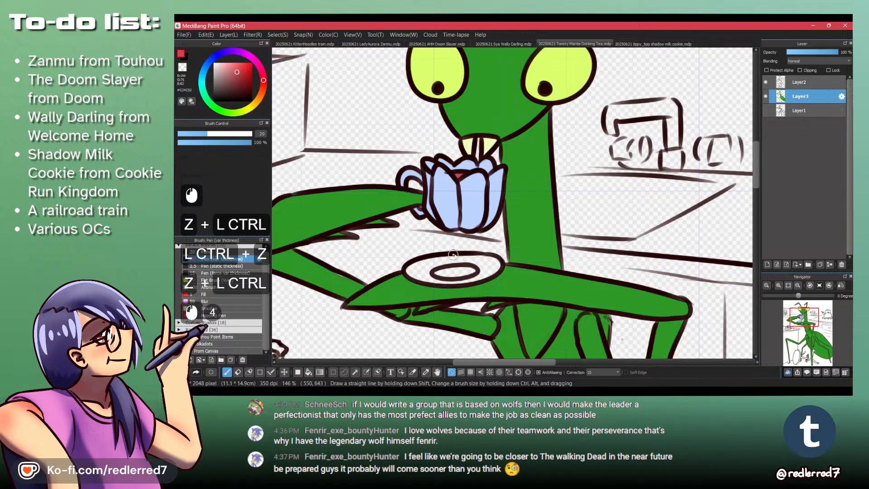
pyautogui.click(263, 76)
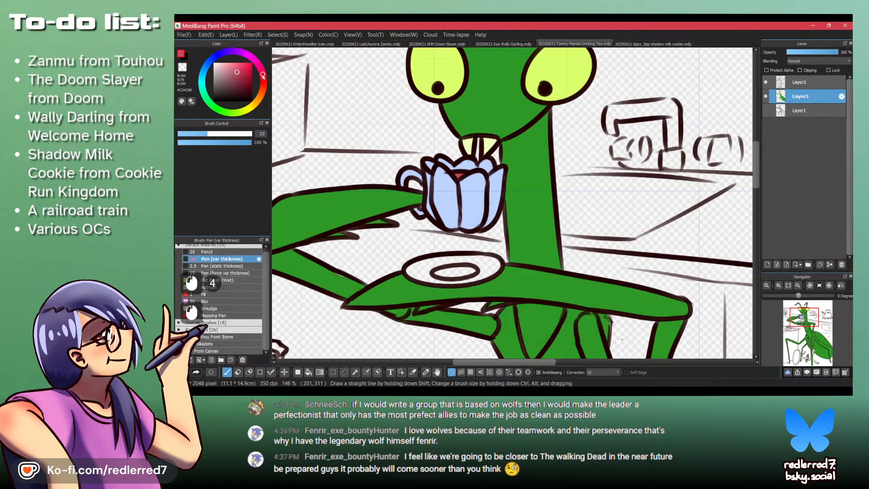
# - Sample the cup's light blue and bucket-fill the saucer and its inner ring with it
pyautogui.keyDown('alt'); pyautogui.click(470, 183); pyautogui.keyUp('alt')
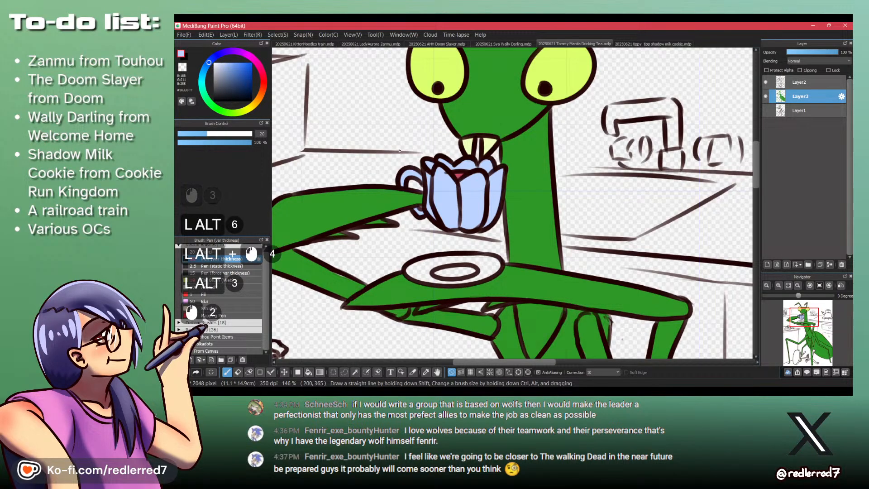
pyautogui.press('b')
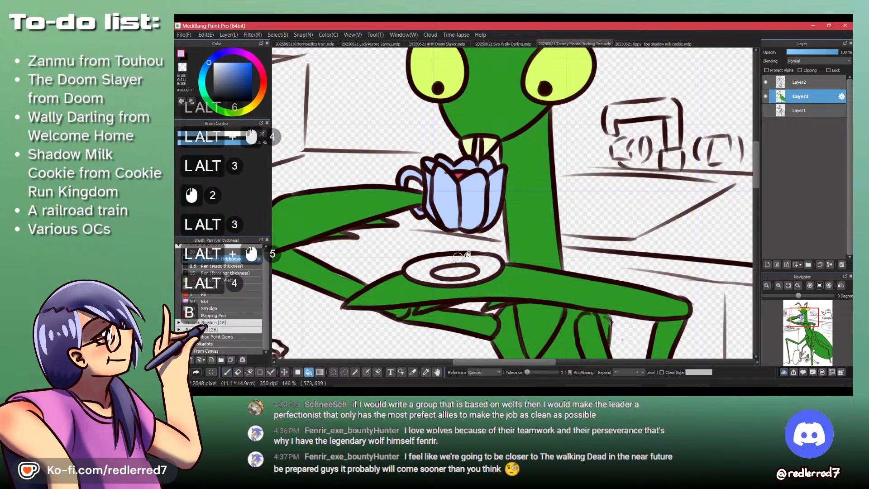
pyautogui.click(454, 271)
pyautogui.click(453, 257)
# - Bucket-fill the face and rim of the toppled stool's round seat in dark red
pyautogui.moveTo(453, 257)
pyautogui.mouseDown()
pyautogui.moveTo(444, 236)
pyautogui.moveTo(450, 191)
pyautogui.mouseUp()
pyautogui.moveTo(466, 132); pyautogui.dragTo(452, 216)
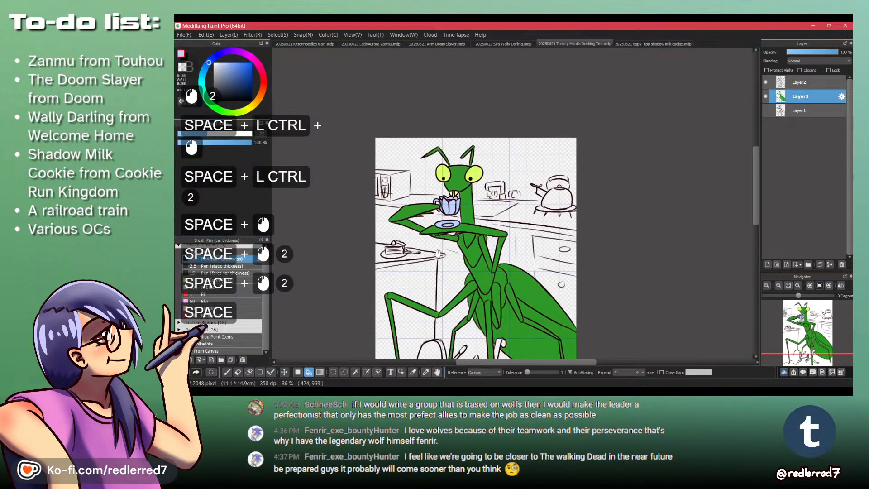
pyautogui.moveTo(439, 281); pyautogui.dragTo(447, 198)
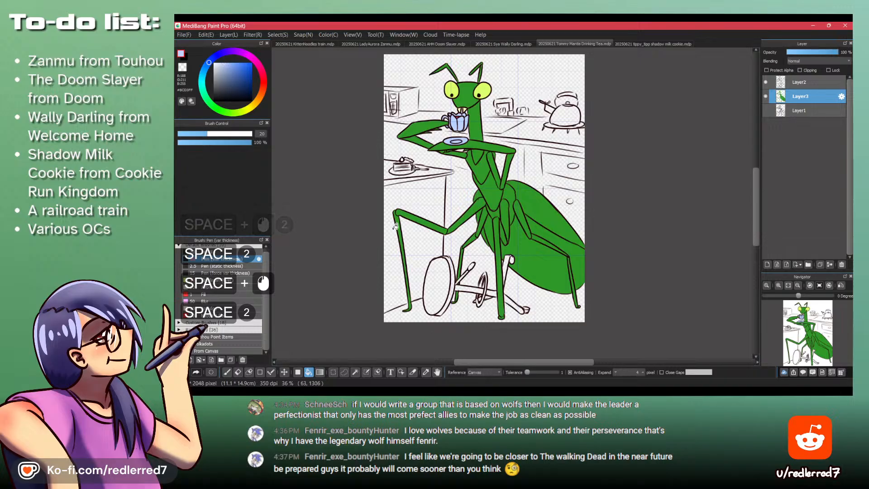
pyautogui.click(261, 82)
pyautogui.click(248, 78)
pyautogui.keyDown('ctrl'); pyautogui.click(454, 302); pyautogui.keyUp('ctrl')
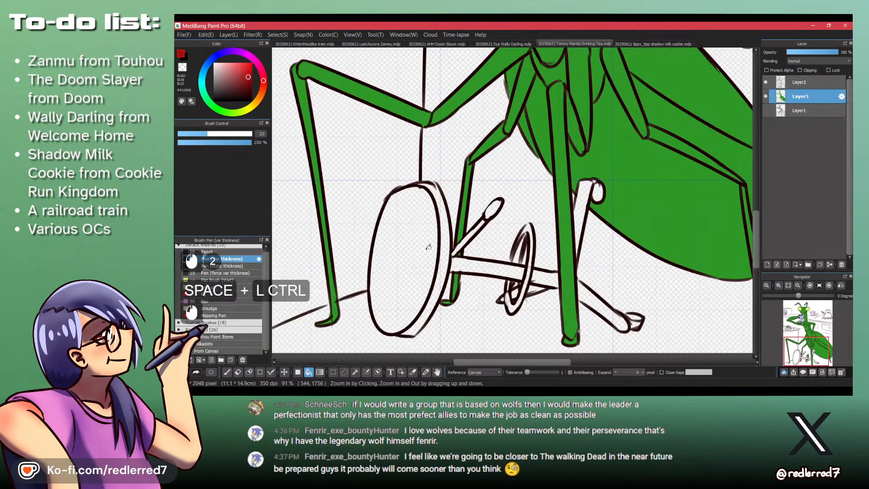
pyautogui.click(407, 262)
pyautogui.click(438, 246)
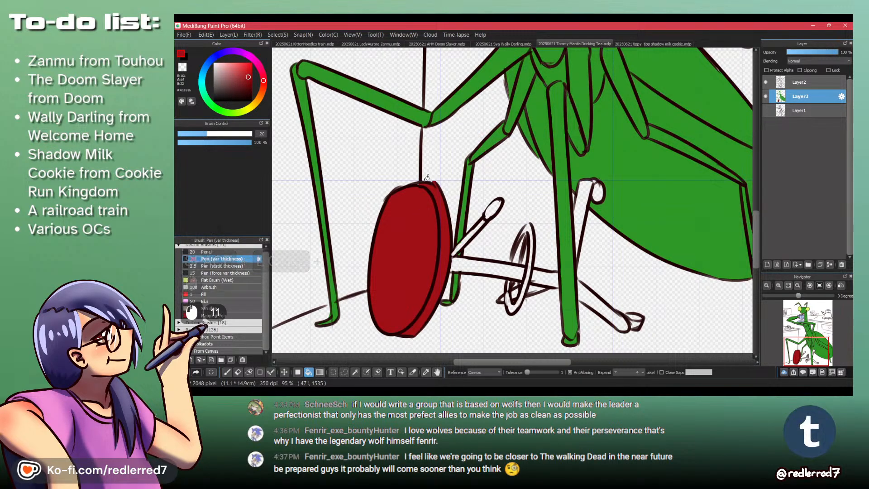
# - Touch up the unfilled top edge of the stool seat in dark red with the pen
pyautogui.press('p')
pyautogui.moveTo(410, 185)
pyautogui.mouseDown()
pyautogui.moveTo(439, 190)
pyautogui.moveTo(435, 185)
pyautogui.mouseUp()
pyautogui.hotkey('shift', 'z')
pyautogui.hotkey('shift', 'z')
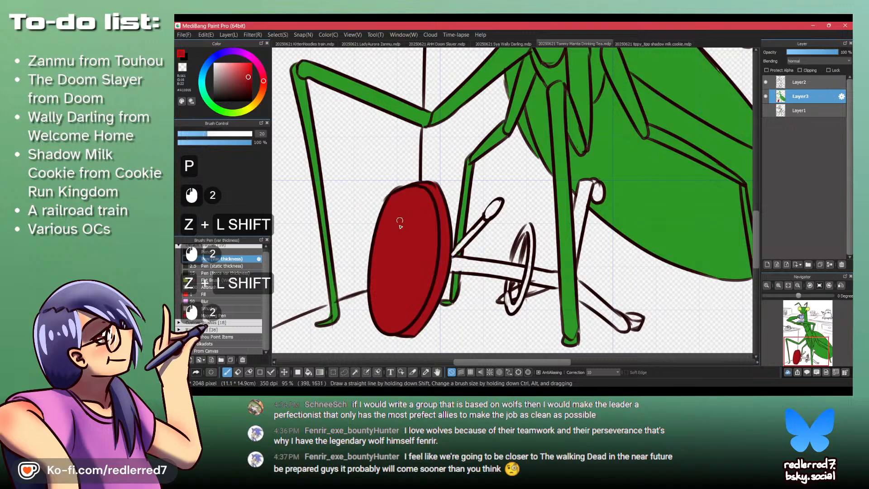
# - Bucket-fill the toppled stool's post, footrest ring and legs in blue-grey #979DAA
pyautogui.click(217, 75)
pyautogui.click(209, 61)
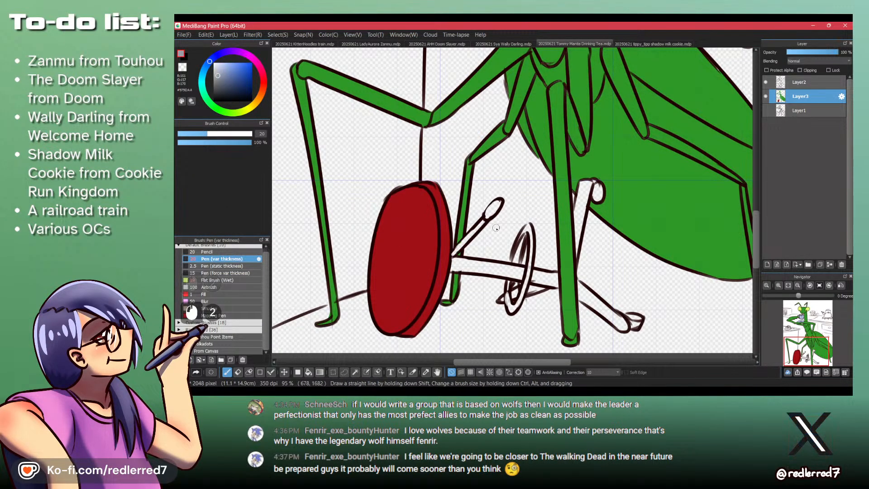
pyautogui.press('b')
pyautogui.click(506, 259)
pyautogui.click(546, 273)
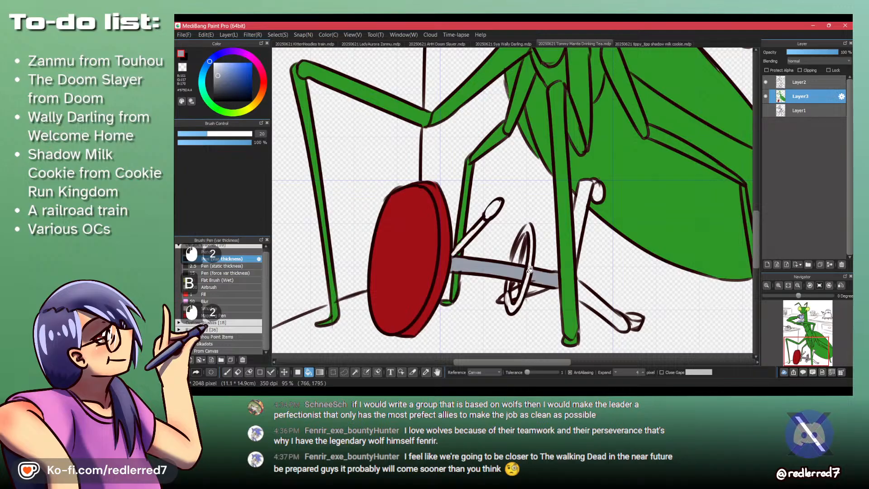
pyautogui.click(518, 235)
pyautogui.click(576, 229)
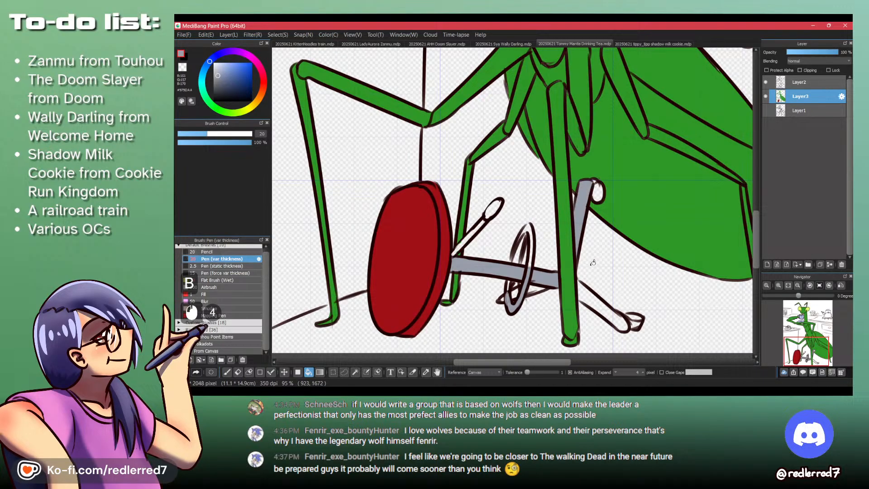
pyautogui.click(606, 304)
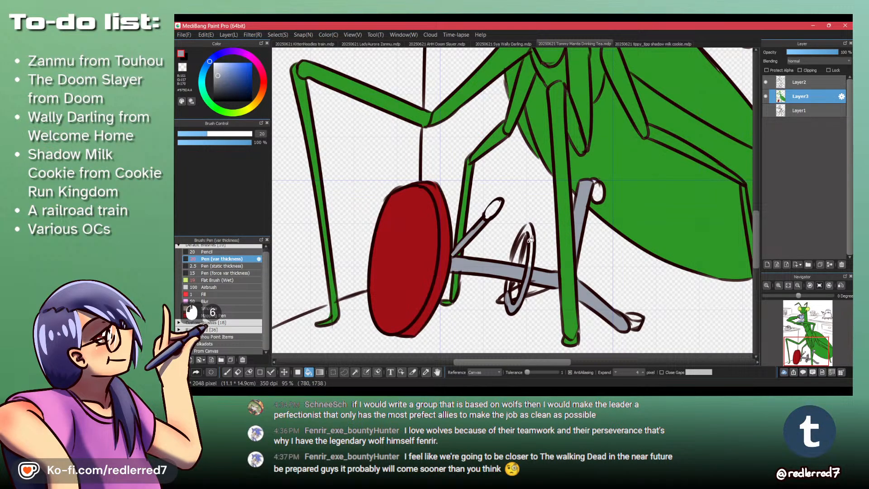
# - Paint the remaining gaps in the stool's footrest ring and the short leg behind it in blue-grey with the pen
pyautogui.press('p')
pyautogui.moveTo(520, 238)
pyautogui.mouseDown()
pyautogui.moveTo(513, 262)
pyautogui.moveTo(525, 229)
pyautogui.moveTo(520, 238)
pyautogui.moveTo(527, 230)
pyautogui.moveTo(531, 247)
pyautogui.moveTo(529, 233)
pyautogui.moveTo(528, 275)
pyautogui.moveTo(530, 250)
pyautogui.moveTo(514, 244)
pyautogui.moveTo(511, 297)
pyautogui.mouseUp()
pyautogui.hotkey('ctrl', 'z')
pyautogui.moveTo(505, 299); pyautogui.dragTo(502, 300)
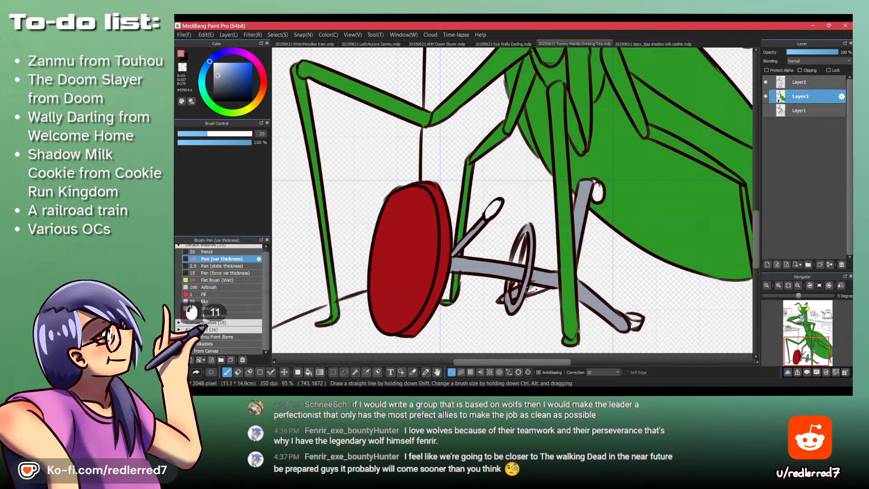
pyautogui.moveTo(553, 285)
pyautogui.mouseDown()
pyautogui.moveTo(539, 289)
pyautogui.moveTo(529, 273)
pyautogui.mouseUp()
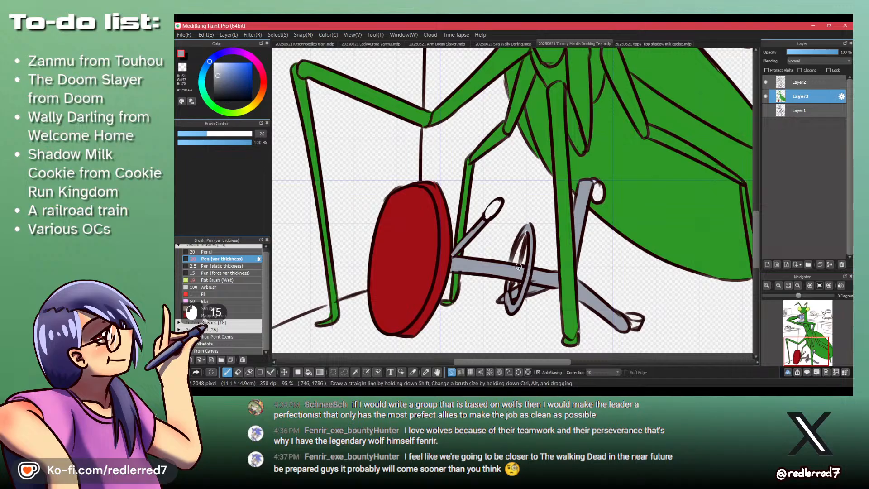
# - Paint the end caps of the stool's legs in dark slate grey
pyautogui.click(223, 91)
pyautogui.moveTo(596, 186); pyautogui.dragTo(596, 180)
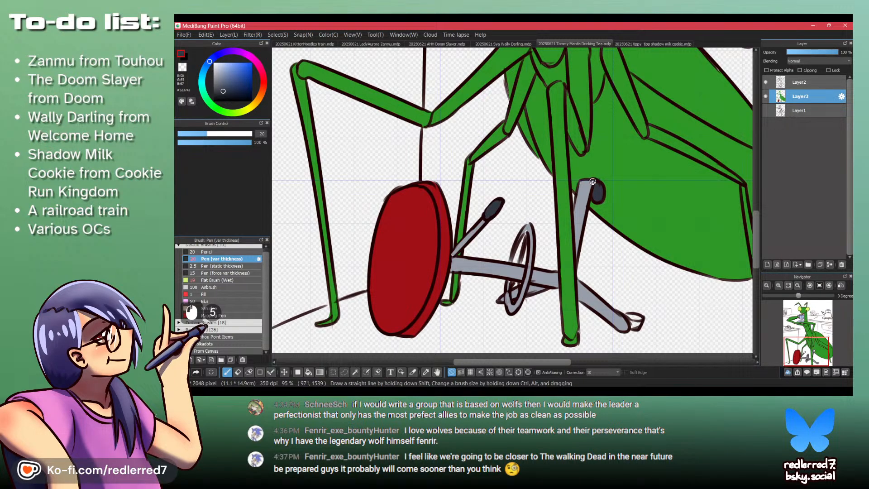
pyautogui.moveTo(633, 317); pyautogui.dragTo(627, 316)
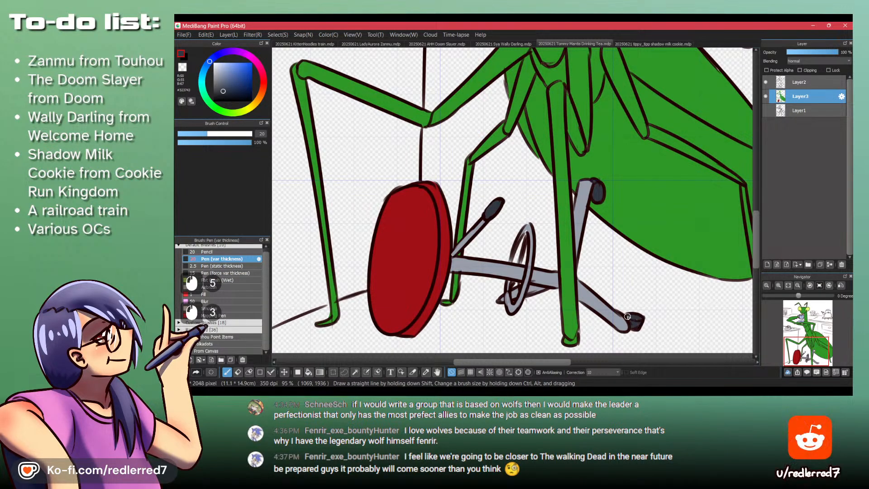
# - Close the tabletop's open back edge and corner with brown #A36C4D pen strokes and bucket-fill the tabletop and its front edge
pyautogui.moveTo(546, 241); pyautogui.dragTo(557, 242)
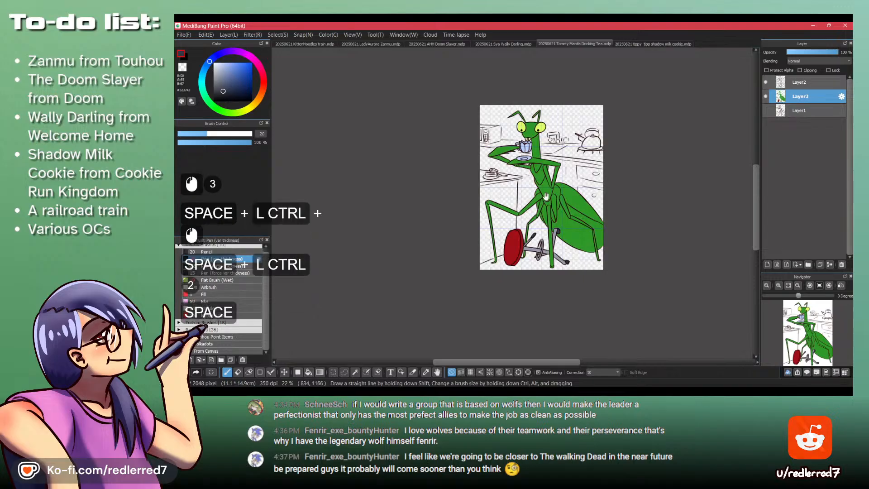
pyautogui.moveTo(537, 192); pyautogui.dragTo(490, 168)
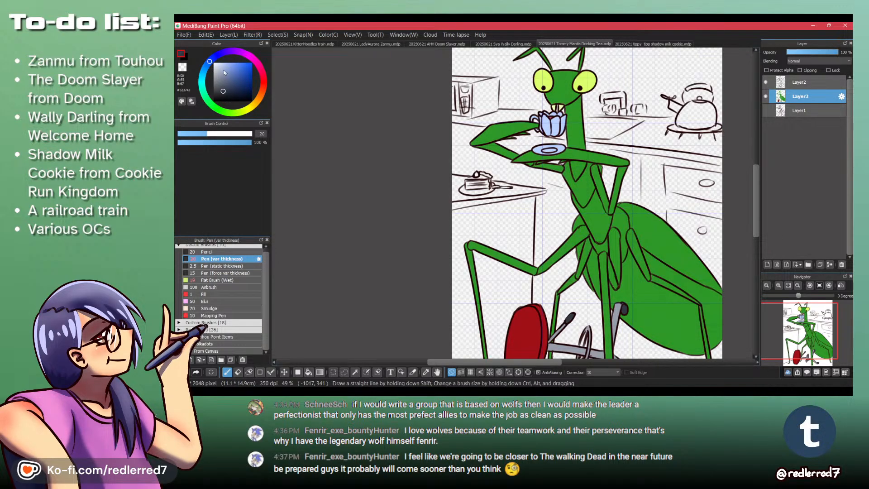
pyautogui.click(262, 93)
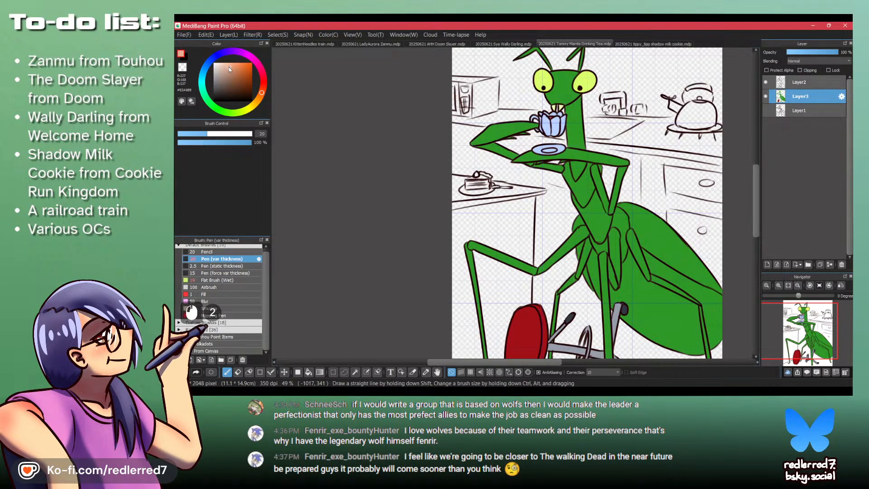
pyautogui.click(233, 77)
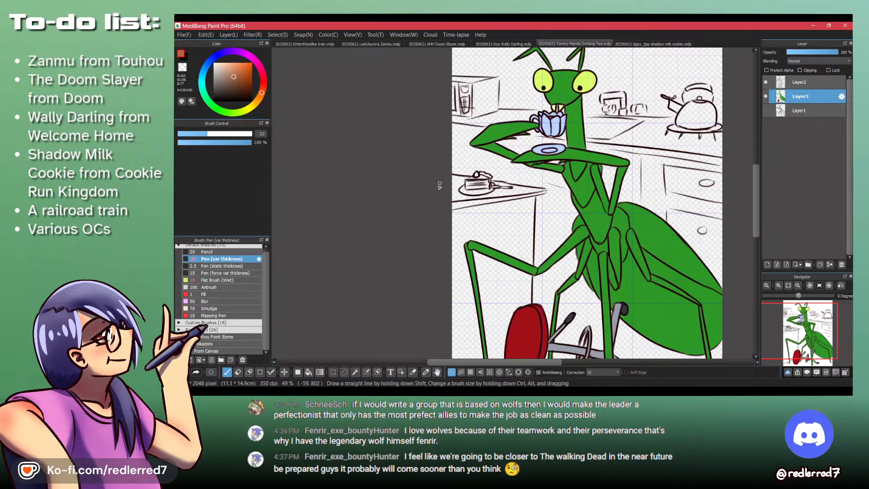
pyautogui.press('b')
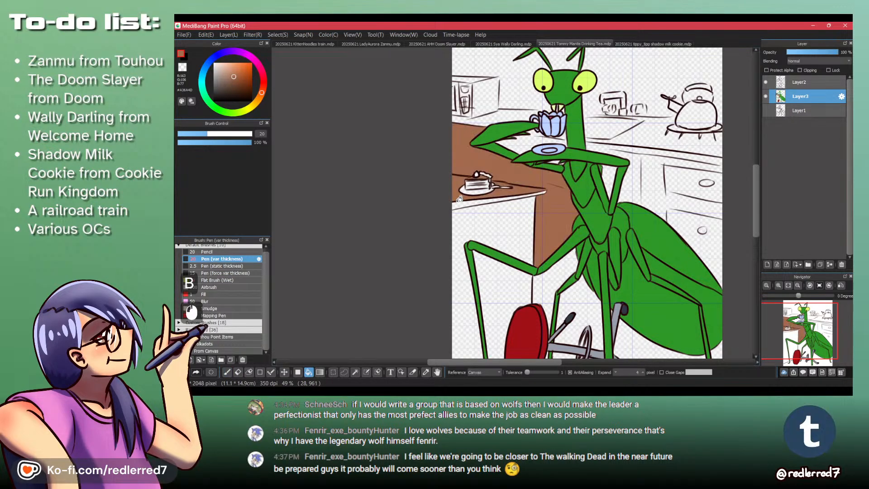
pyautogui.hotkey('ctrl', 'z')
pyautogui.keyDown('ctrl'); pyautogui.click(521, 183); pyautogui.keyUp('ctrl')
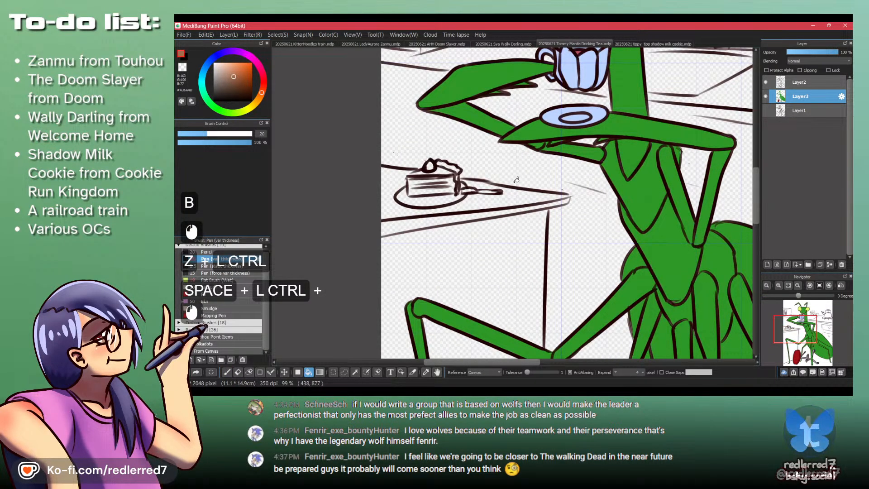
pyautogui.press('p')
pyautogui.moveTo(460, 178); pyautogui.dragTo(564, 194)
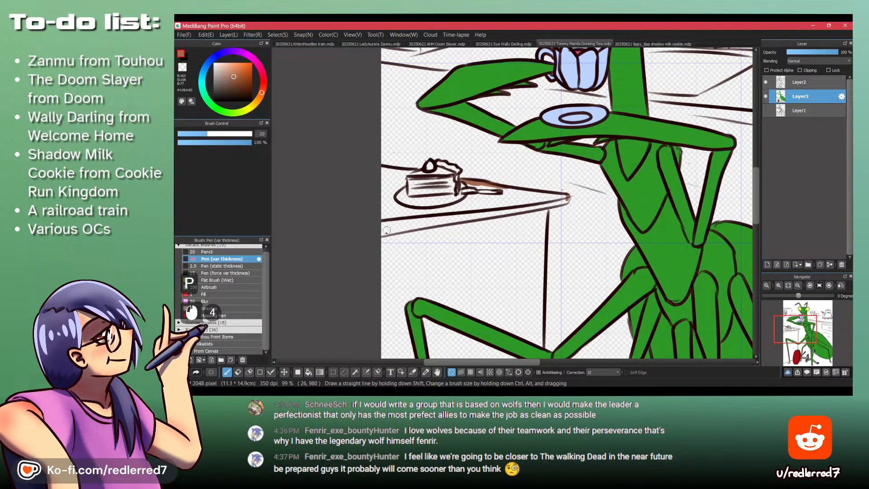
pyautogui.press('b')
pyautogui.click(388, 203)
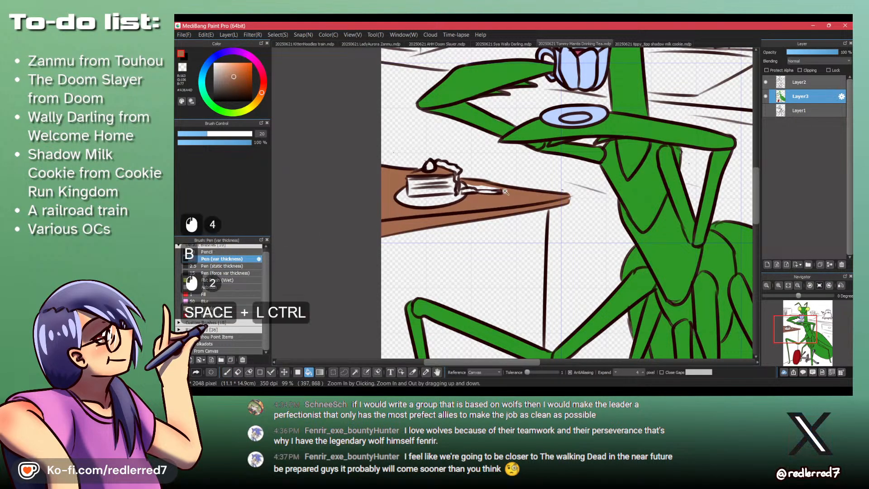
# - Paint the tabletop gaps around the cake and fork brown, and color the cake's plate in the saucer's light blue
pyautogui.moveTo(388, 203); pyautogui.dragTo(468, 154)
pyautogui.press('p')
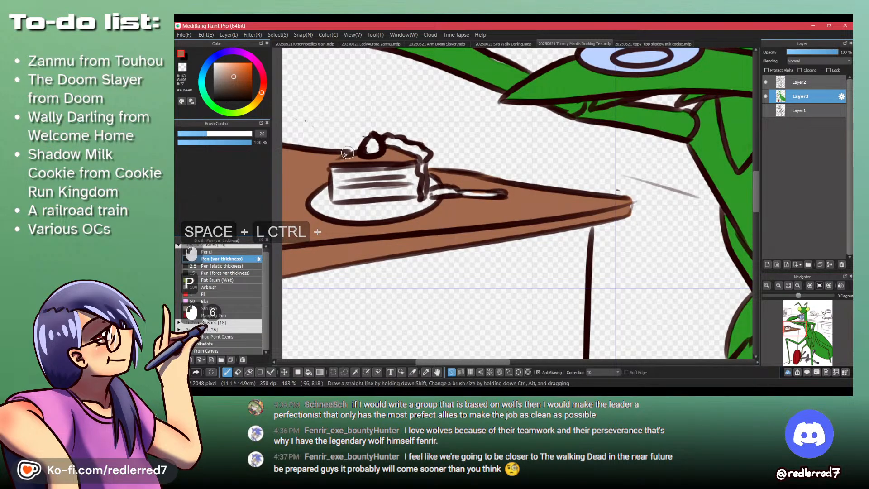
pyautogui.moveTo(323, 173)
pyautogui.mouseDown()
pyautogui.moveTo(369, 215)
pyautogui.moveTo(378, 233)
pyautogui.moveTo(364, 249)
pyautogui.moveTo(383, 235)
pyautogui.moveTo(368, 236)
pyautogui.moveTo(419, 250)
pyautogui.mouseUp()
pyautogui.keyDown('alt'); pyautogui.click(647, 96); pyautogui.keyUp('alt')
pyautogui.moveTo(398, 250)
pyautogui.mouseDown()
pyautogui.moveTo(382, 238)
pyautogui.moveTo(428, 253)
pyautogui.moveTo(390, 243)
pyautogui.moveTo(452, 239)
pyautogui.moveTo(426, 252)
pyautogui.moveTo(471, 237)
pyautogui.moveTo(453, 250)
pyautogui.moveTo(475, 235)
pyautogui.mouseUp()
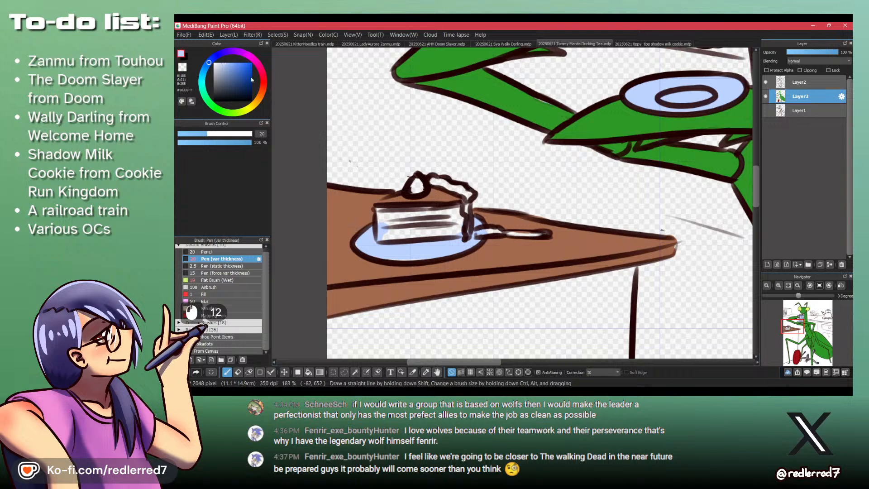
# - Color the fork beside the cake in the stool leg's blue-grey and undo the stray strokes
pyautogui.moveTo(423, 173); pyautogui.dragTo(348, 176)
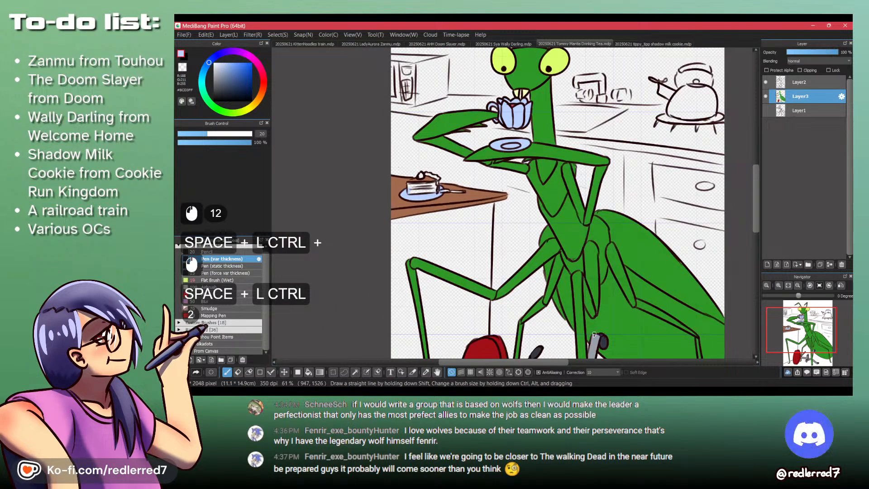
pyautogui.keyDown('alt'); pyautogui.click(596, 337); pyautogui.keyUp('alt')
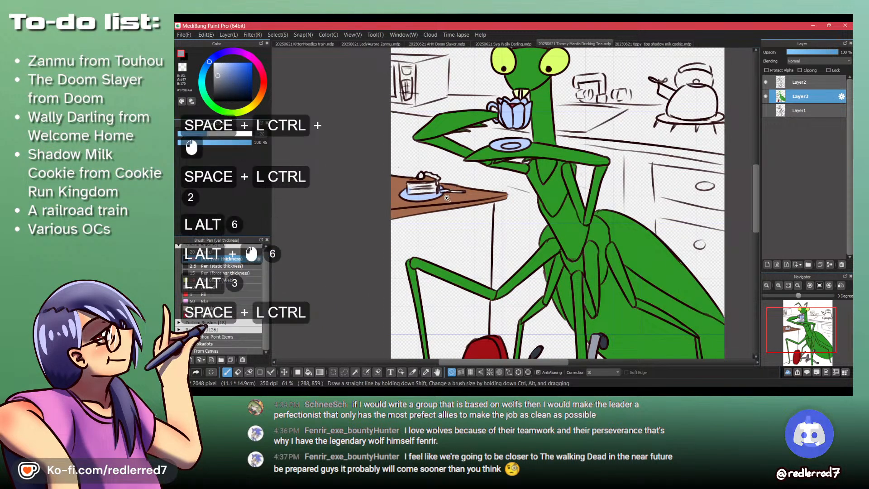
pyautogui.moveTo(452, 190)
pyautogui.mouseDown()
pyautogui.moveTo(488, 185)
pyautogui.moveTo(457, 184)
pyautogui.moveTo(490, 186)
pyautogui.mouseUp()
pyautogui.hotkey('ctrl', 'z')
pyautogui.hotkey('ctrl', 'z')
pyautogui.moveTo(480, 157); pyautogui.dragTo(518, 234)
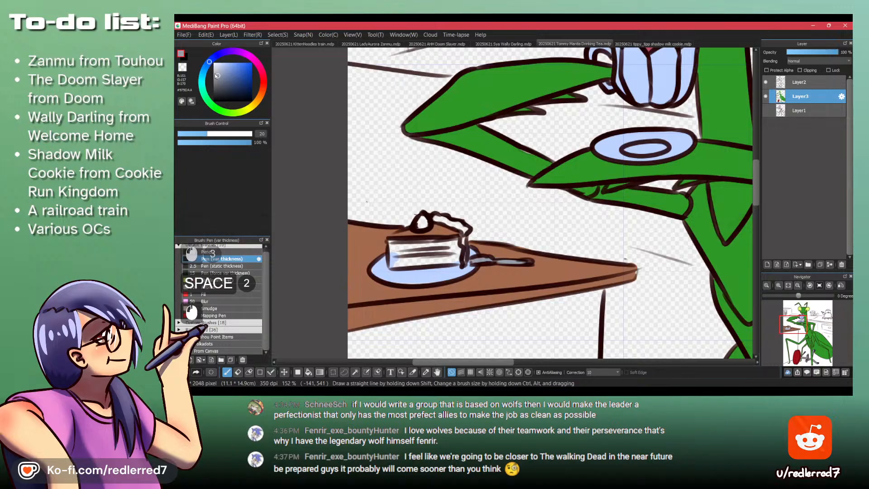
# - Paint the cake slice cream and its strawberry and wavy back frosting red
pyautogui.click(256, 101)
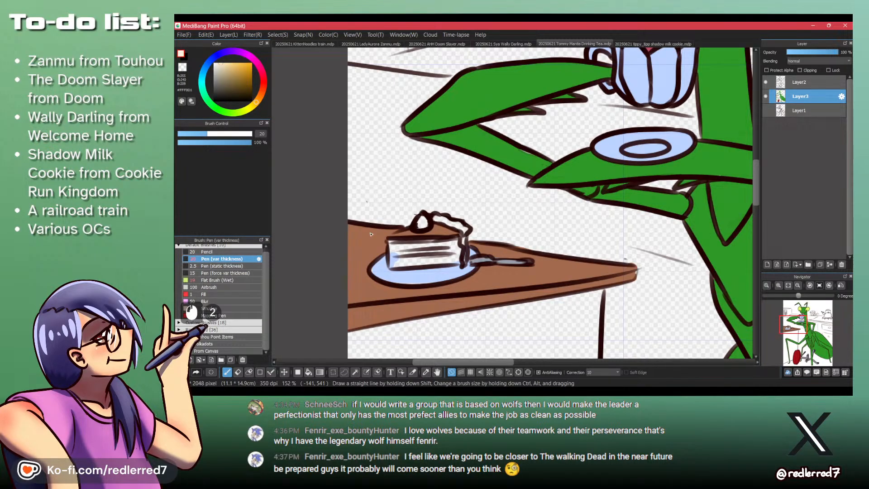
pyautogui.moveTo(392, 241); pyautogui.dragTo(392, 264)
pyautogui.moveTo(397, 245)
pyautogui.mouseDown()
pyautogui.moveTo(428, 256)
pyautogui.moveTo(395, 245)
pyautogui.moveTo(430, 248)
pyautogui.moveTo(436, 254)
pyautogui.moveTo(425, 260)
pyautogui.moveTo(441, 259)
pyautogui.moveTo(413, 234)
pyautogui.moveTo(401, 237)
pyautogui.moveTo(455, 233)
pyautogui.moveTo(436, 221)
pyautogui.moveTo(463, 229)
pyautogui.moveTo(461, 259)
pyautogui.moveTo(453, 244)
pyautogui.moveTo(462, 261)
pyautogui.moveTo(426, 262)
pyautogui.moveTo(451, 260)
pyautogui.moveTo(391, 242)
pyautogui.moveTo(402, 239)
pyautogui.moveTo(392, 241)
pyautogui.moveTo(396, 258)
pyautogui.moveTo(422, 217)
pyautogui.moveTo(468, 227)
pyautogui.mouseUp()
pyautogui.click(263, 80)
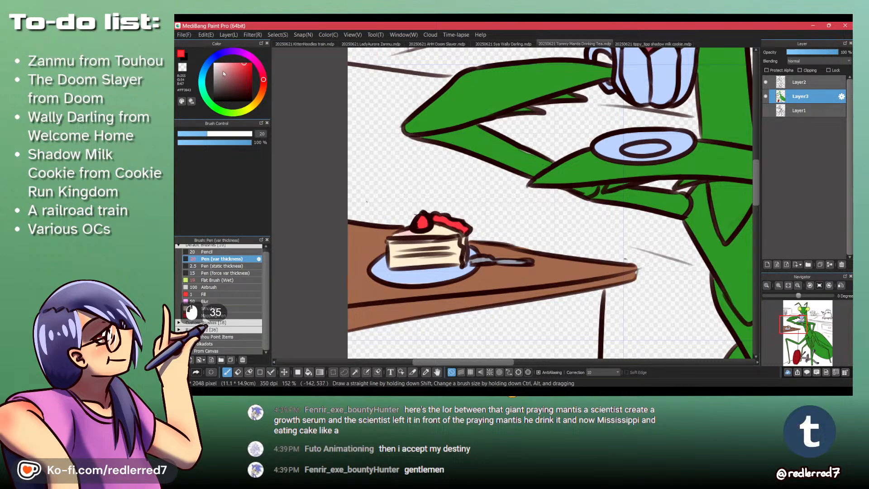
# - Paint the cake slice's top light pink and dab red fruit pieces onto the layers of its cut side
pyautogui.moveTo(452, 233); pyautogui.dragTo(438, 233)
pyautogui.moveTo(436, 229); pyautogui.dragTo(401, 234)
pyautogui.moveTo(402, 233); pyautogui.dragTo(414, 232)
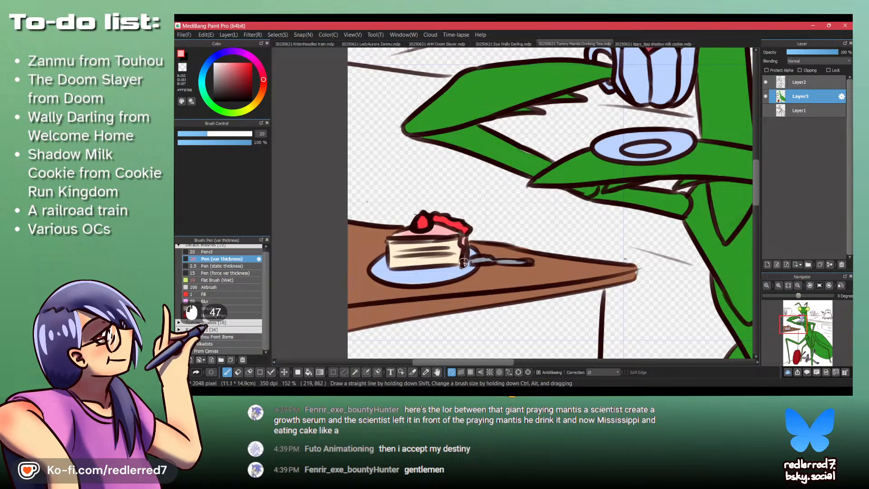
pyautogui.keyDown('alt'); pyautogui.click(460, 248); pyautogui.keyUp('alt')
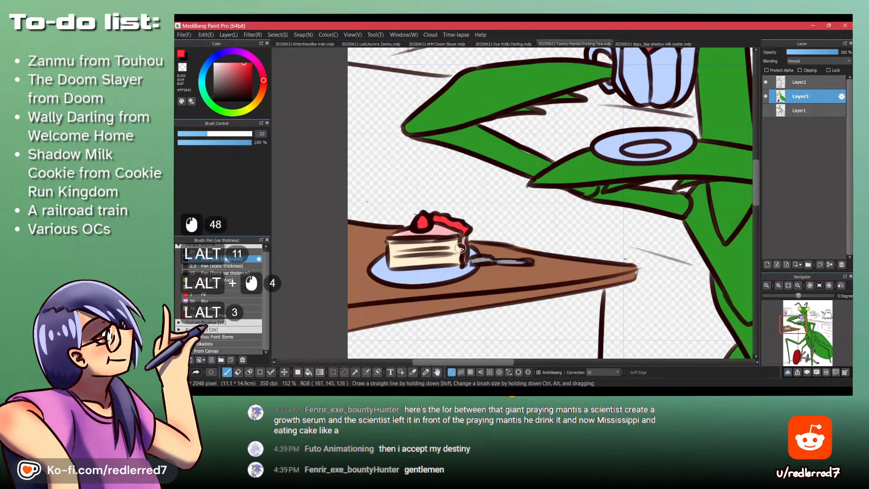
pyautogui.moveTo(460, 248)
pyautogui.mouseDown()
pyautogui.moveTo(390, 252)
pyautogui.moveTo(433, 254)
pyautogui.mouseUp()
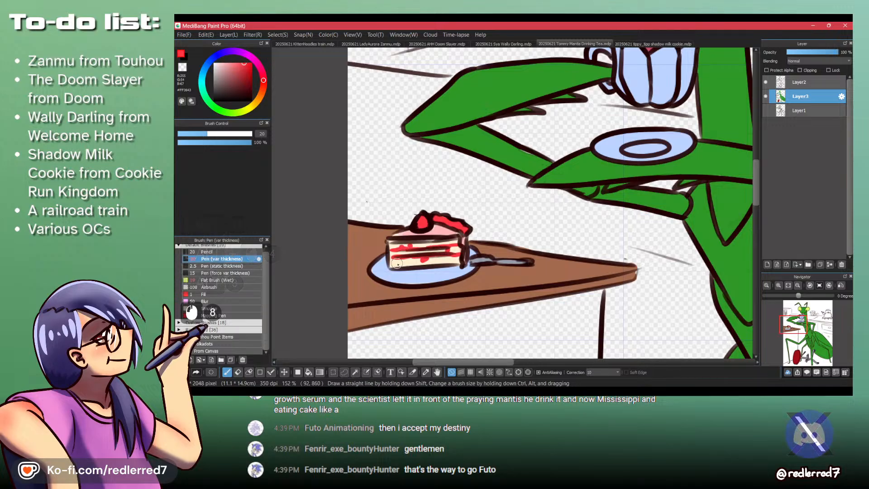
pyautogui.scroll(-5, 448, 153)
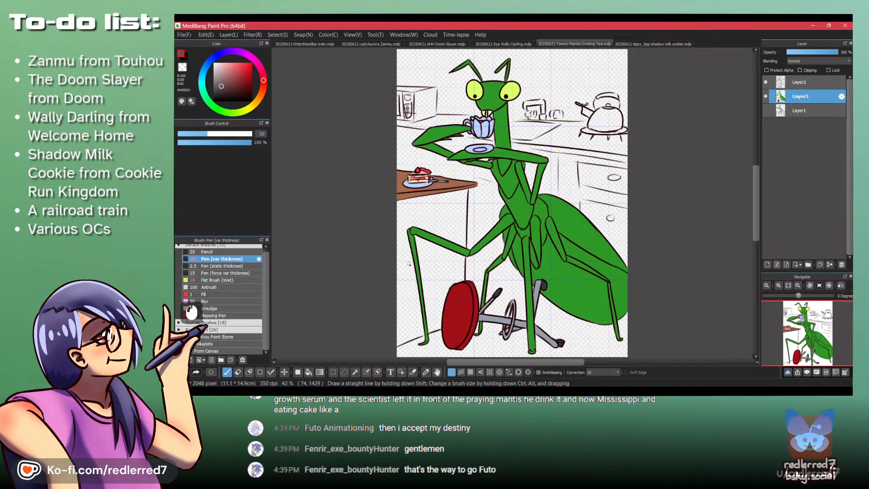
pyautogui.press('b')
pyautogui.click(434, 212)
pyautogui.click(430, 260)
pyautogui.hotkey('ctrl', 'z')
pyautogui.hotkey('ctrl', 'z')
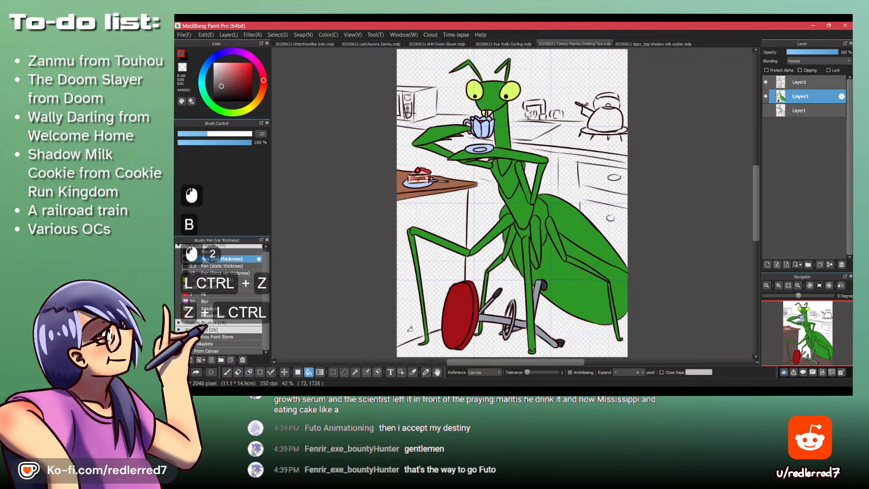
# - Close the floor line's gap beside the mantis's foot and bucket-fill the table's side dark brown on both sides of the leg
pyautogui.press('p')
pyautogui.keyDown('ctrl'); pyautogui.click(414, 325); pyautogui.keyUp('ctrl')
pyautogui.keyDown('ctrl'); pyautogui.click(414, 326); pyautogui.keyUp('ctrl')
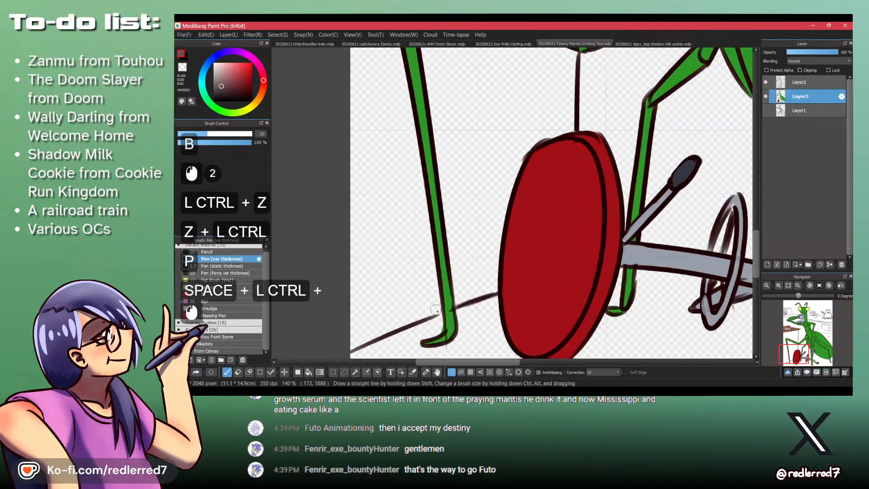
pyautogui.press('b')
pyautogui.click(403, 284)
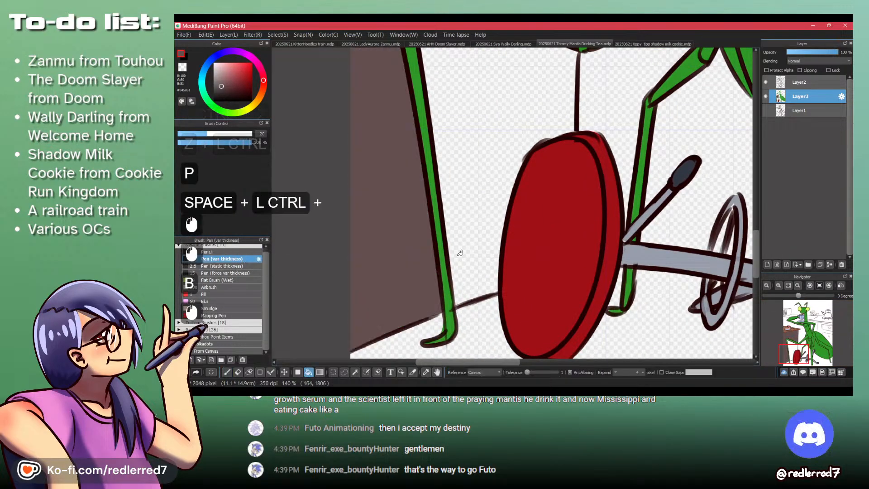
pyautogui.click(463, 233)
pyautogui.moveTo(465, 221); pyautogui.dragTo(466, 196)
pyautogui.moveTo(450, 154); pyautogui.dragTo(427, 273)
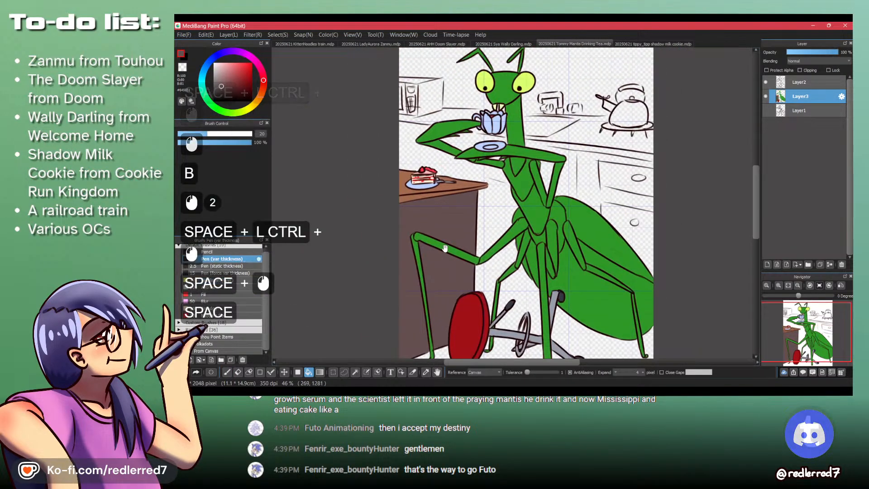
pyautogui.moveTo(445, 246); pyautogui.dragTo(426, 177)
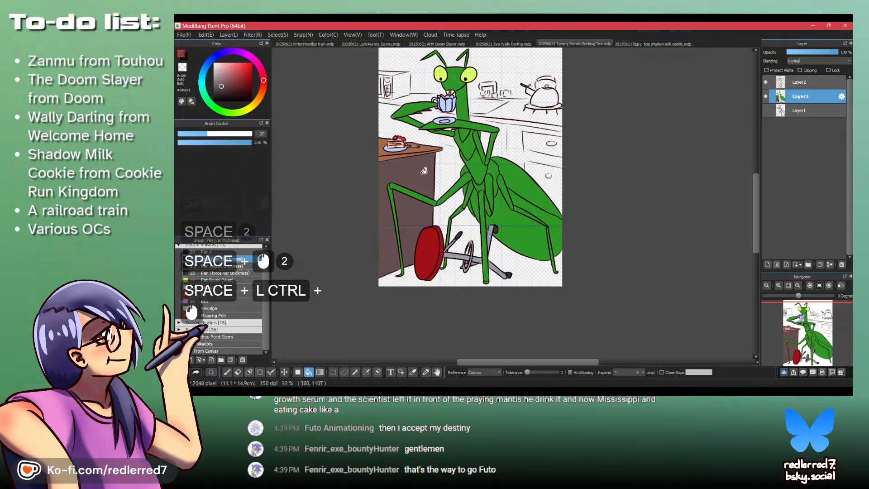
pyautogui.moveTo(424, 170); pyautogui.dragTo(426, 187)
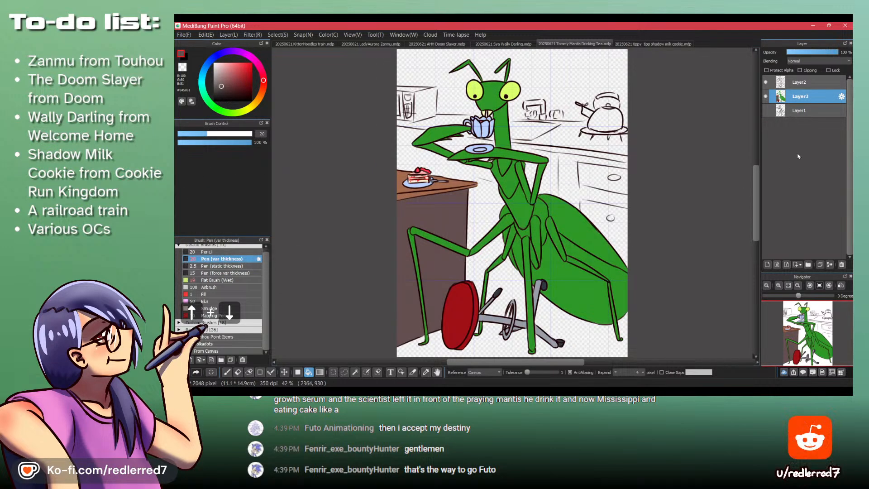
# - Add a new layer directly above Layer1 and cover the whole canvas with a light grey #E3E3E3 rectangle
pyautogui.click(810, 111)
pyautogui.press('d')
pyautogui.moveTo(453, 175); pyautogui.dragTo(432, 172)
pyautogui.moveTo(423, 227); pyautogui.dragTo(431, 182)
pyautogui.click(214, 67)
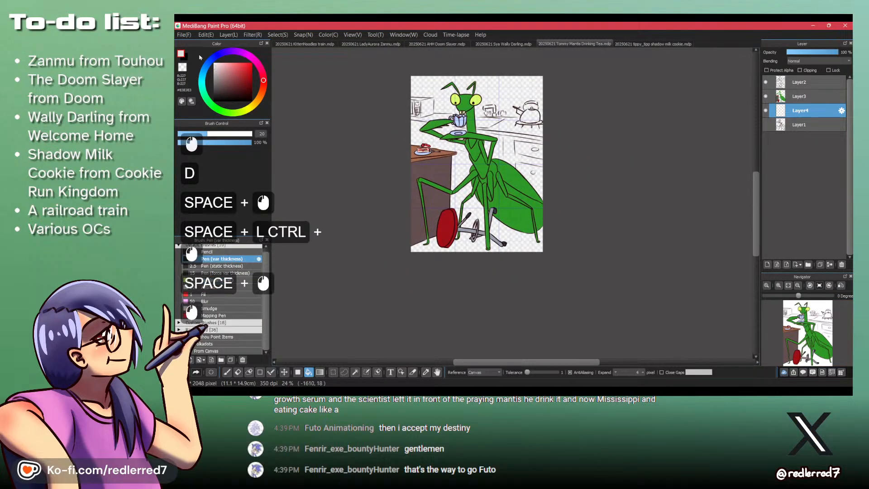
pyautogui.press('f')
pyautogui.moveTo(370, 67); pyautogui.dragTo(651, 345)
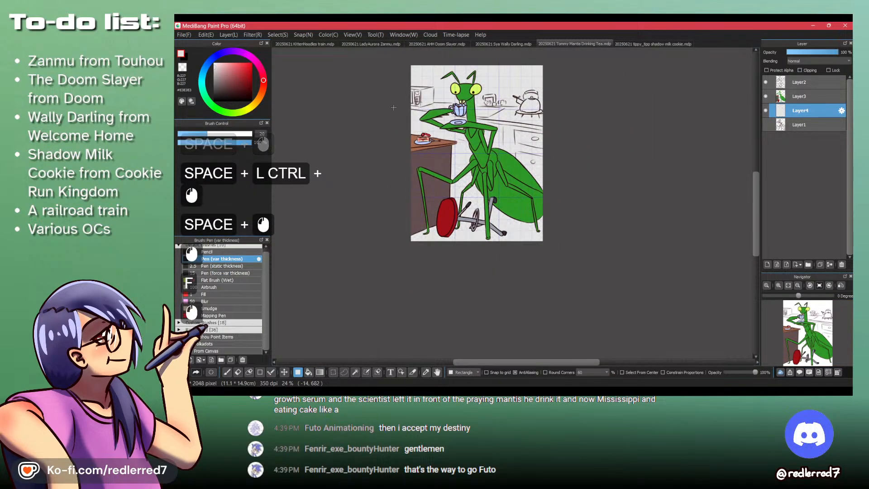
# - Try a mid-grey #919191 background rectangle and cover it with light grey #D3D3D3
pyautogui.click(214, 80)
pyautogui.moveTo(362, 67); pyautogui.dragTo(672, 345)
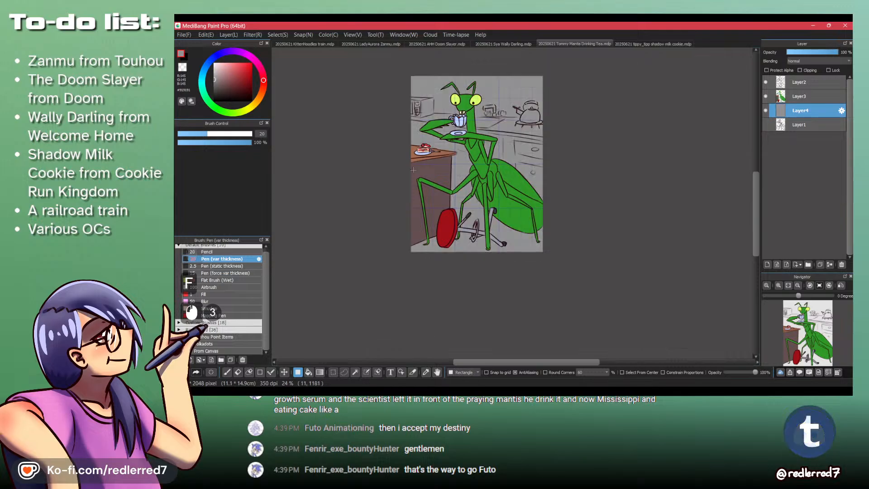
pyautogui.click(214, 70)
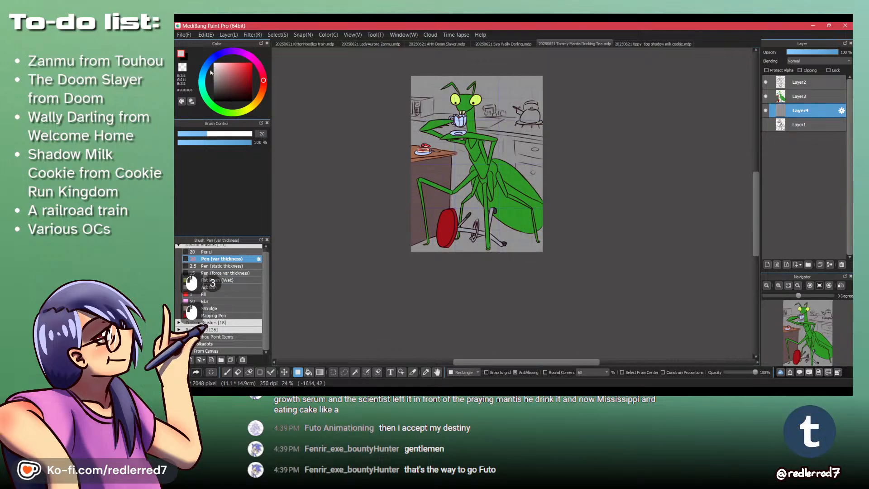
pyautogui.moveTo(367, 65); pyautogui.dragTo(637, 310)
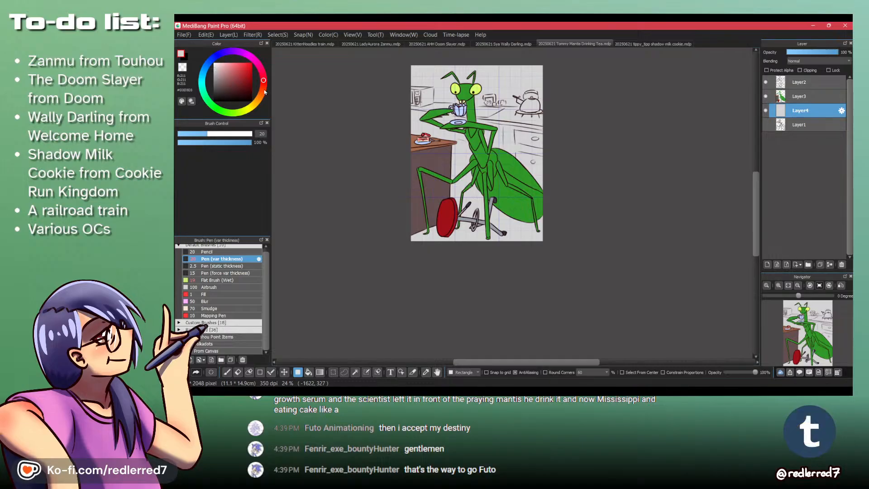
# - Paint the kitchen floor pale blue #E8F1FF using the Flat Brush (Wet) at size 55, undoing the first strokes
pyautogui.click(210, 62)
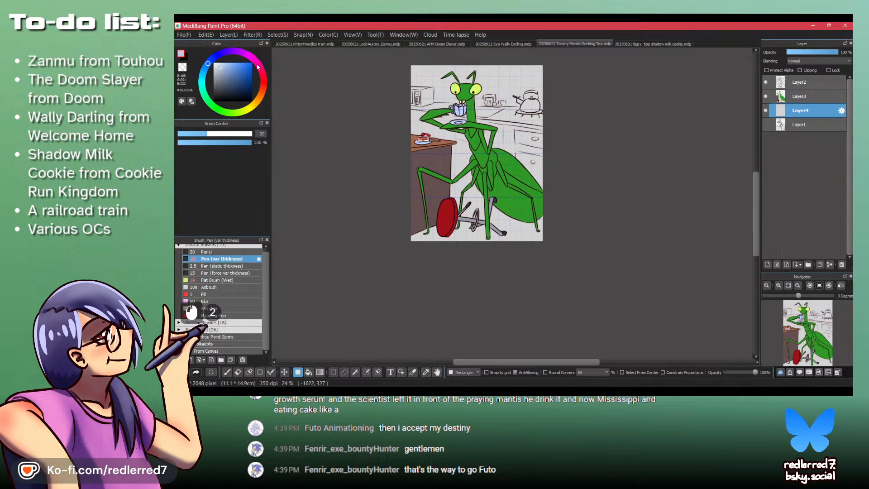
pyautogui.press('p')
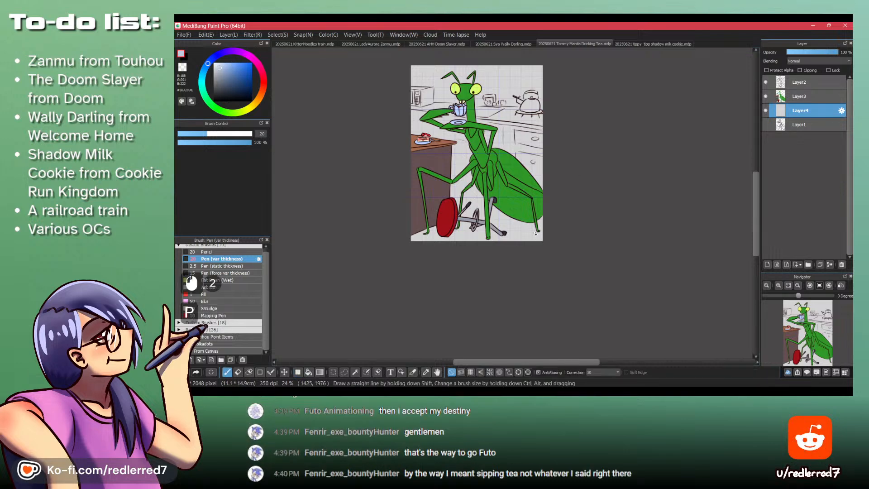
pyautogui.click(235, 287)
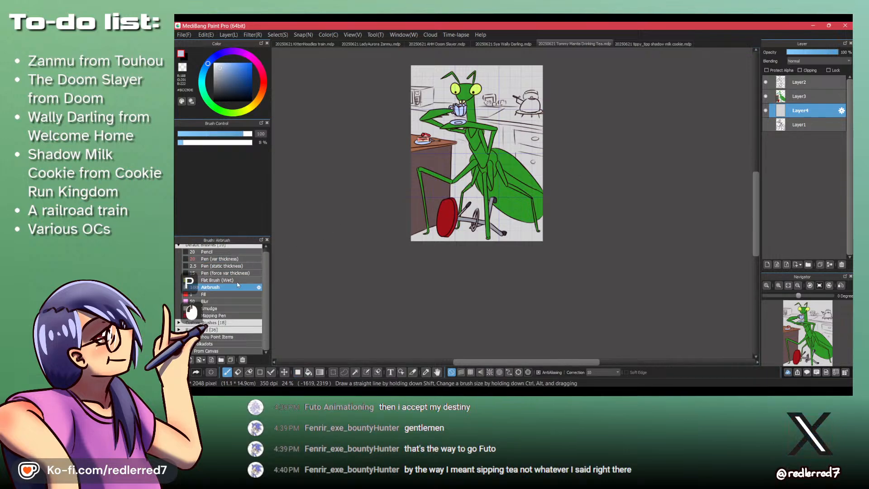
pyautogui.click(224, 280)
pyautogui.click(235, 134)
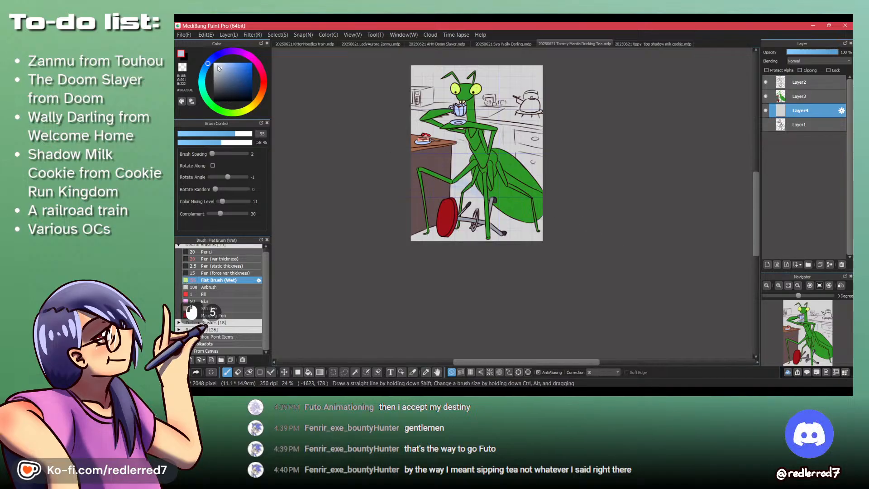
pyautogui.click(217, 63)
pyautogui.hotkey('ctrl', 'z')
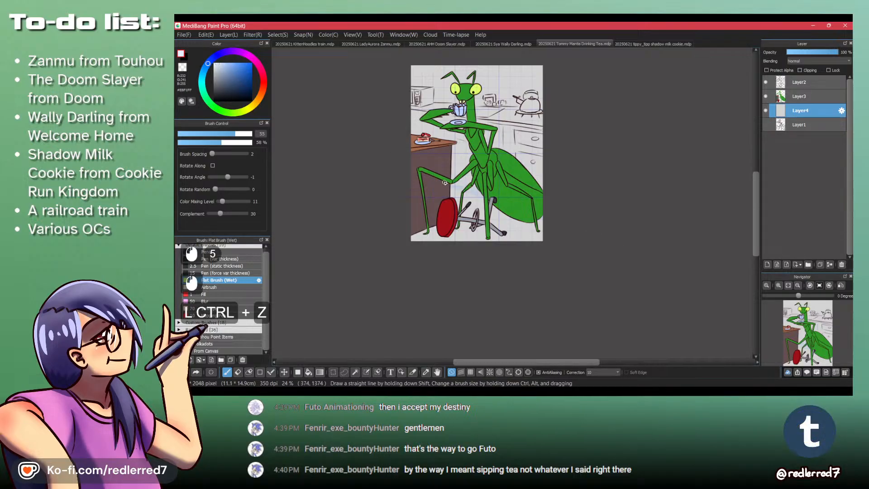
pyautogui.hotkey('ctrl', 'z')
pyautogui.moveTo(437, 175)
pyautogui.mouseDown()
pyautogui.moveTo(566, 219)
pyautogui.moveTo(423, 191)
pyautogui.moveTo(520, 231)
pyautogui.moveTo(419, 239)
pyautogui.moveTo(423, 226)
pyautogui.mouseUp()
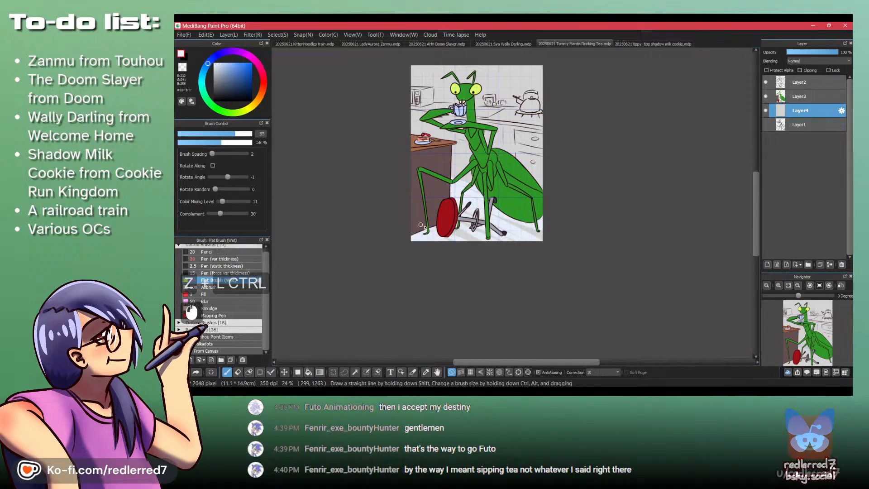
pyautogui.click(427, 181)
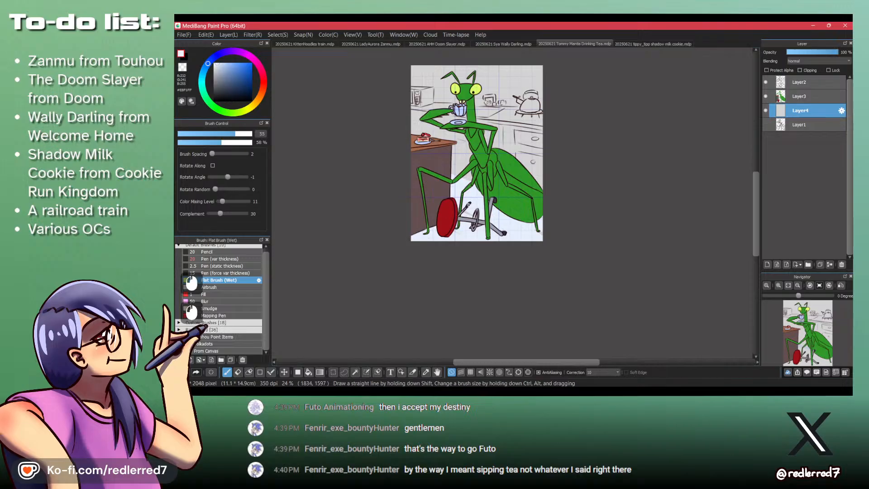
pyautogui.click(430, 176)
pyautogui.click(430, 176)
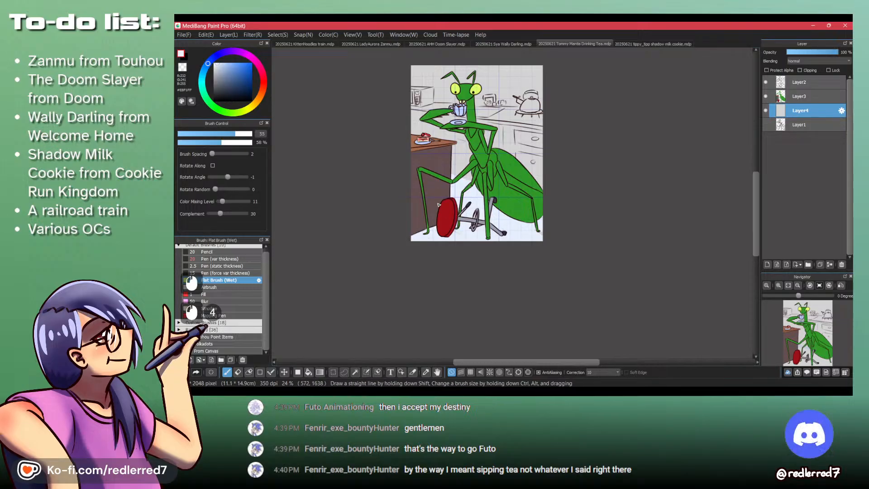
# - Paint near-black #1D2026 diagonal tile lines in one direction across the floor beneath the mantis and stool
pyautogui.click(222, 95)
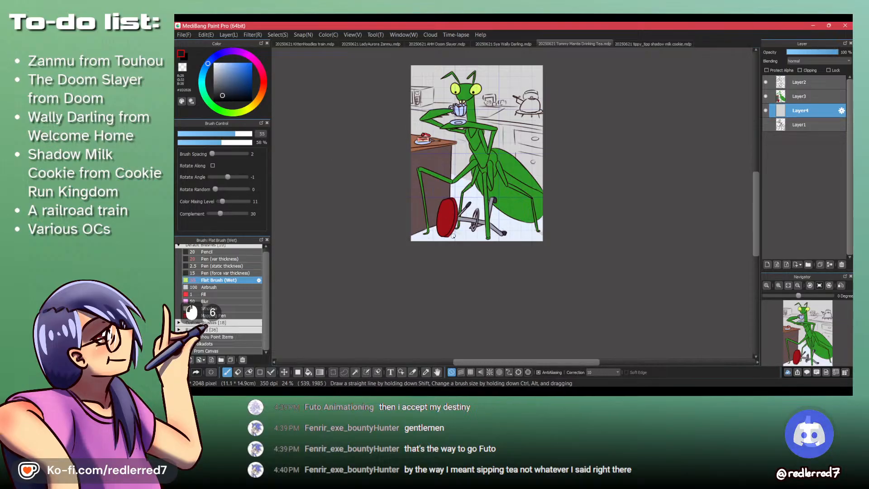
pyautogui.hotkey('ctrl', 'z')
pyautogui.hotkey('ctrl', 'z')
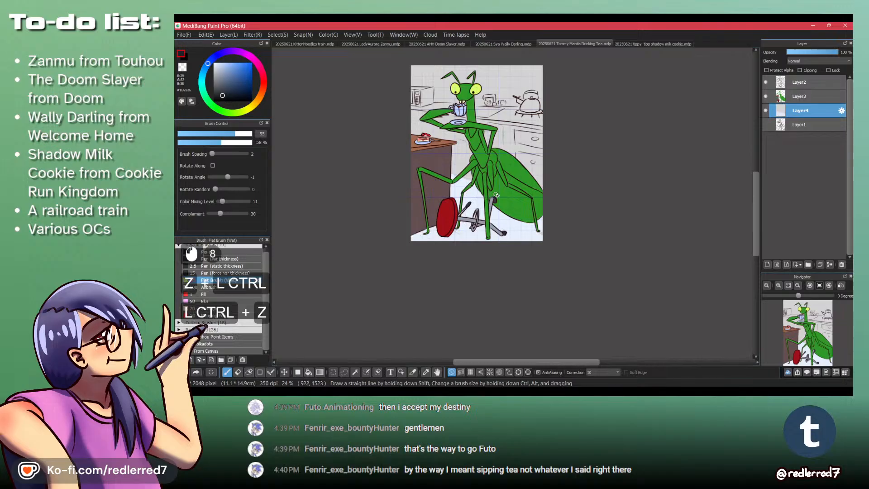
pyautogui.click(536, 217)
pyautogui.click(535, 216)
pyautogui.moveTo(535, 217); pyautogui.dragTo(497, 241)
pyautogui.moveTo(542, 227); pyautogui.dragTo(523, 241)
pyautogui.moveTo(434, 171); pyautogui.dragTo(669, 251)
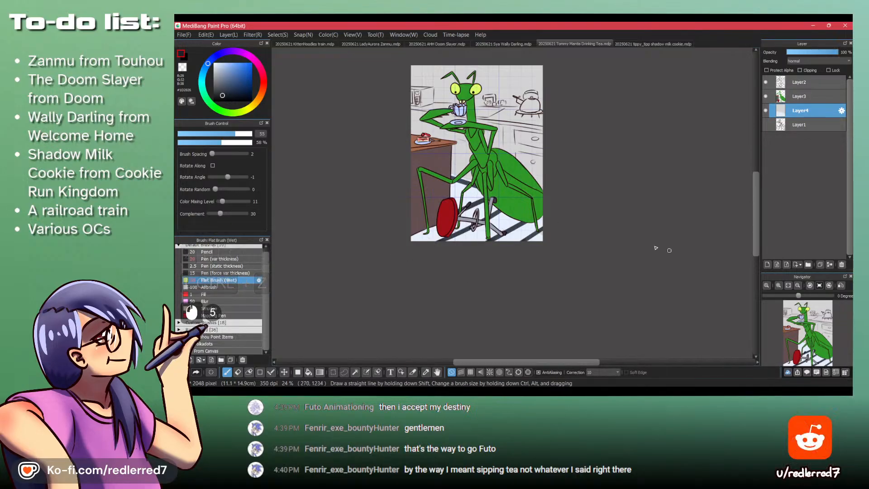
# - Paint crossing near-black diagonals over the floor to form a tile grid
pyautogui.moveTo(434, 198)
pyautogui.mouseDown()
pyautogui.moveTo(545, 238)
pyautogui.moveTo(494, 245)
pyautogui.mouseUp()
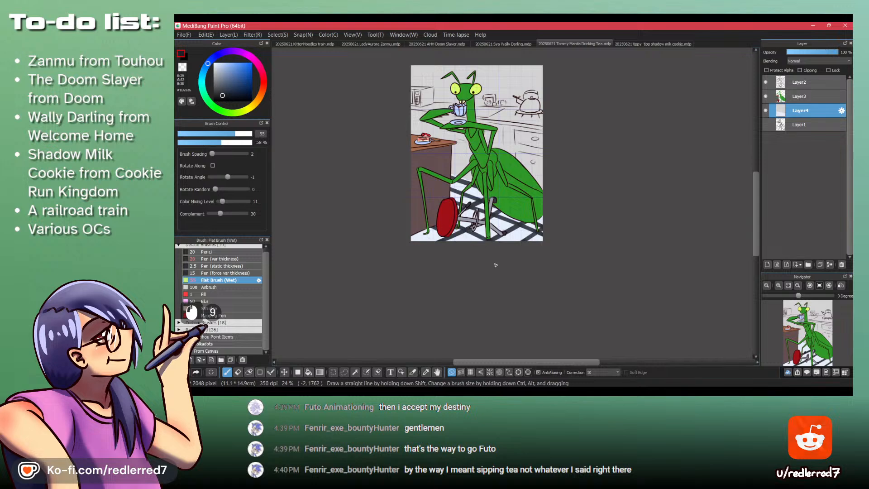
pyautogui.moveTo(428, 223); pyautogui.dragTo(466, 243)
pyautogui.moveTo(421, 230); pyautogui.dragTo(445, 243)
pyautogui.moveTo(440, 200)
pyautogui.mouseDown()
pyautogui.moveTo(539, 230)
pyautogui.moveTo(565, 251)
pyautogui.mouseUp()
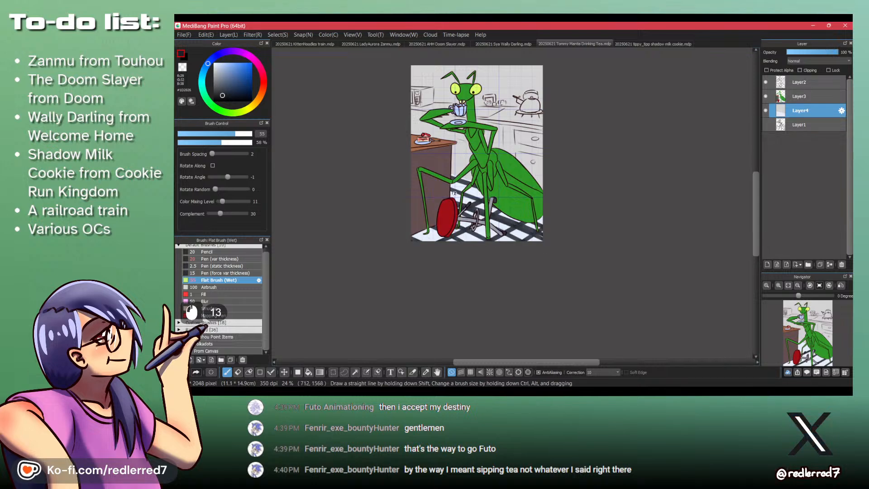
# - Add more near-black strokes behind the stool and along the canvas's lower edge to build a dense checkered floor
pyautogui.moveTo(426, 219)
pyautogui.mouseDown()
pyautogui.moveTo(476, 187)
pyautogui.moveTo(464, 184)
pyautogui.mouseUp()
pyautogui.moveTo(423, 209); pyautogui.dragTo(461, 183)
pyautogui.moveTo(419, 234)
pyautogui.mouseDown()
pyautogui.moveTo(445, 218)
pyautogui.moveTo(434, 228)
pyautogui.moveTo(457, 217)
pyautogui.moveTo(494, 227)
pyautogui.moveTo(516, 216)
pyautogui.mouseUp()
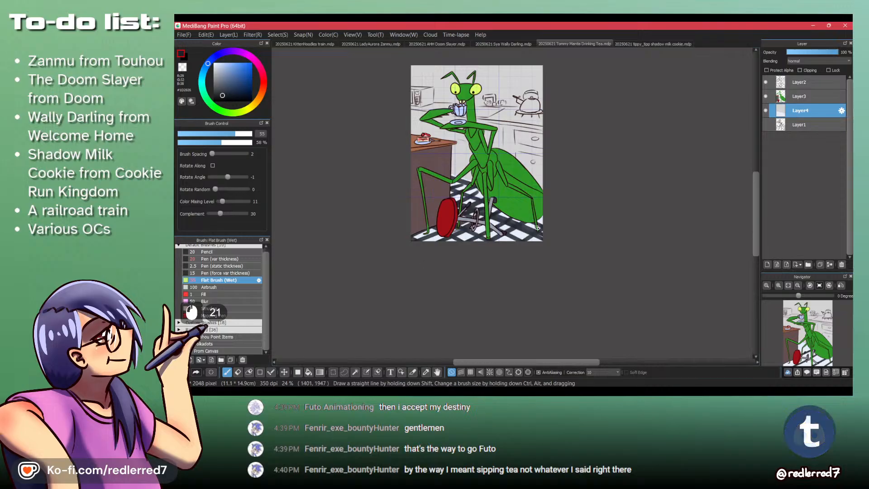
pyautogui.moveTo(493, 244); pyautogui.dragTo(531, 221)
pyautogui.moveTo(518, 243); pyautogui.dragTo(550, 228)
pyautogui.moveTo(480, 150); pyautogui.dragTo(442, 188)
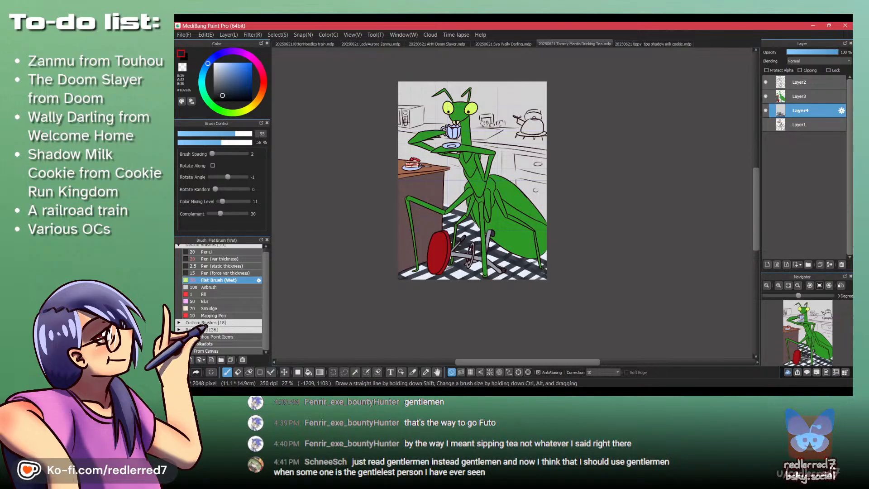
# - Repaint the kitchen floor on Layer4 with brown sampled from the tabletop and a size 142 brush, undoing the stroke misplaced on Layer3
pyautogui.scroll(-3, 281, 188)
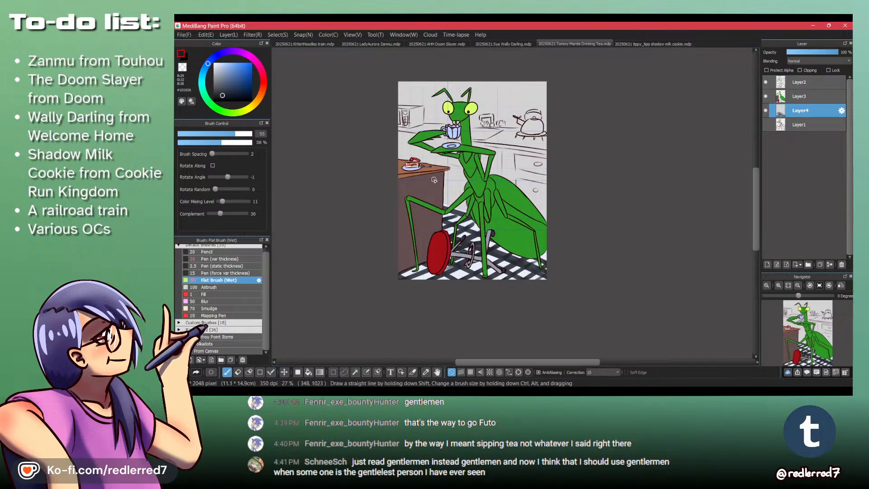
pyautogui.press('alt')
pyautogui.press('alt')
pyautogui.press('alt')
pyautogui.press('alt')
pyautogui.press('alt')
pyautogui.press('alt')
pyautogui.keyDown('alt'); pyautogui.click(775, 98); pyautogui.keyUp('alt')
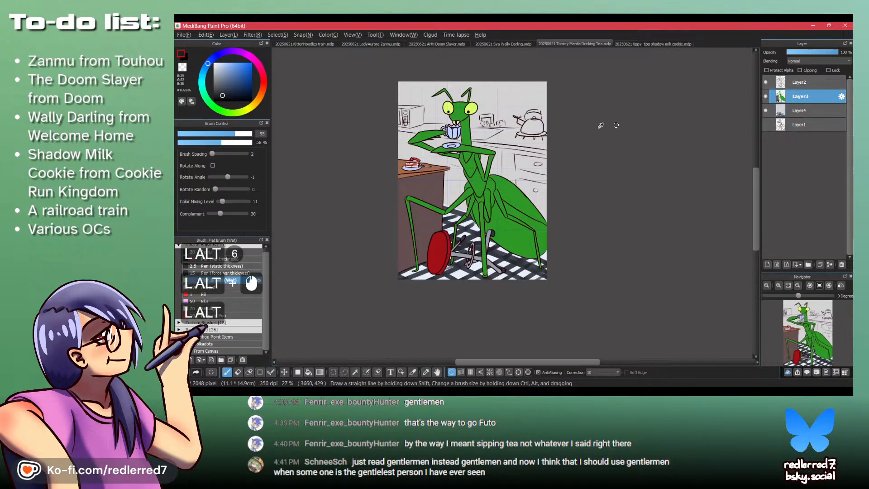
pyautogui.keyDown('alt'); pyautogui.click(406, 171); pyautogui.keyUp('alt')
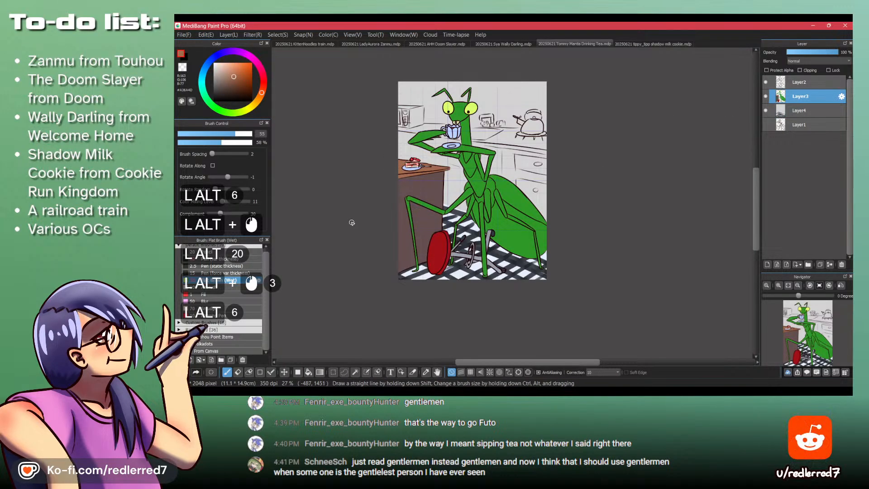
pyautogui.press('p')
pyautogui.click(252, 134)
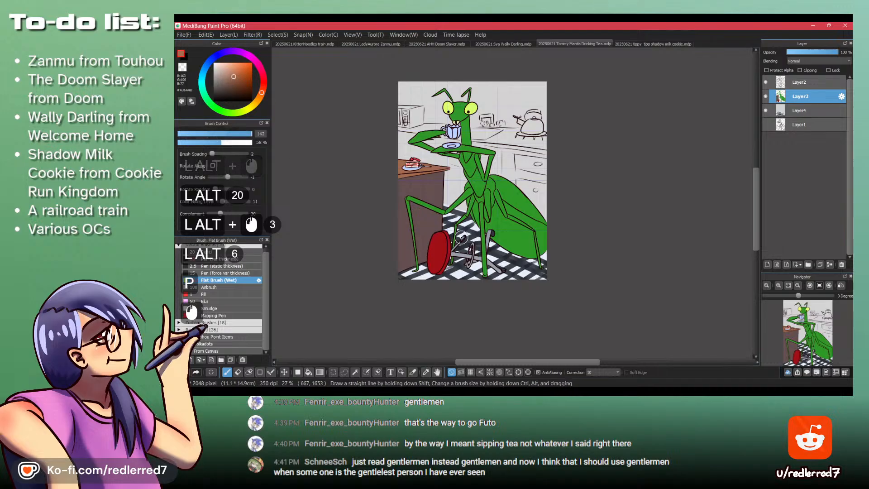
pyautogui.moveTo(425, 209); pyautogui.dragTo(639, 296)
pyautogui.hotkey('ctrl', 'z')
pyautogui.click(806, 115)
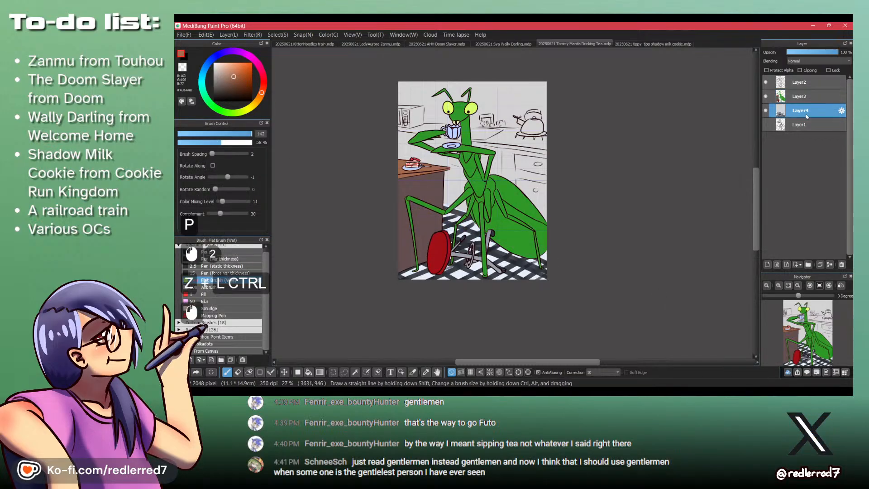
pyautogui.moveTo(430, 205); pyautogui.dragTo(591, 271)
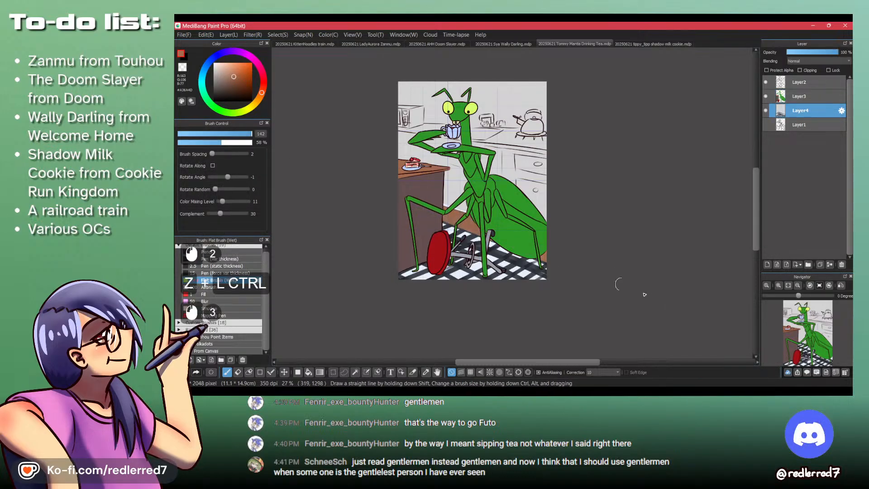
pyautogui.moveTo(442, 215)
pyautogui.mouseDown()
pyautogui.moveTo(460, 233)
pyautogui.moveTo(413, 223)
pyautogui.moveTo(574, 301)
pyautogui.moveTo(542, 306)
pyautogui.moveTo(418, 275)
pyautogui.mouseUp()
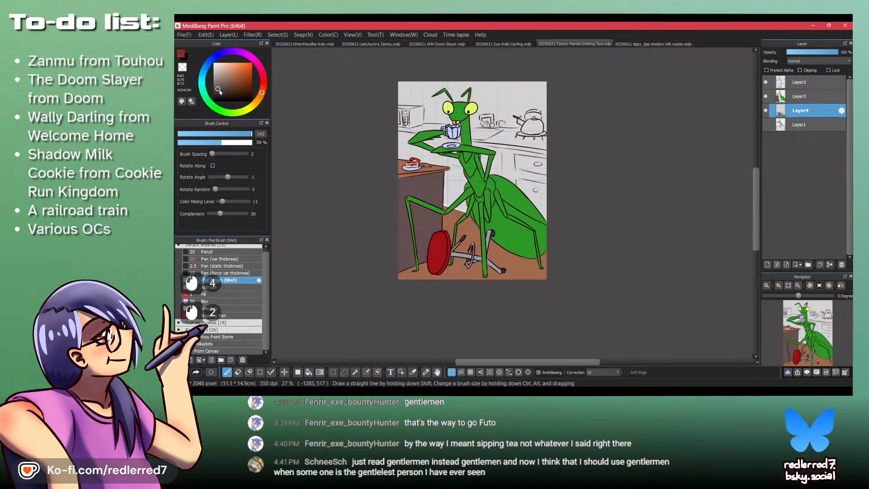
# - Undo the last stroke and shade the brown floor with dark grey-brown at 8% opacity using a size 679 brush
pyautogui.hotkey('ctrl', 'z')
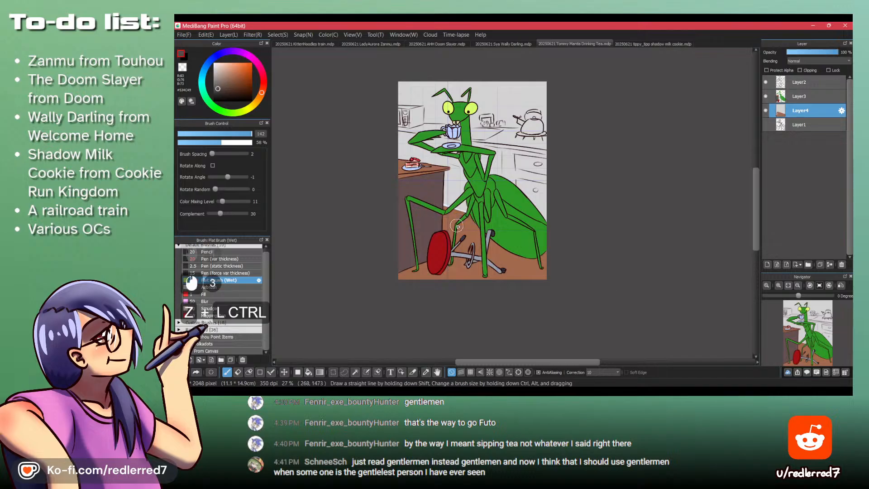
pyautogui.click(183, 143)
pyautogui.click(252, 135)
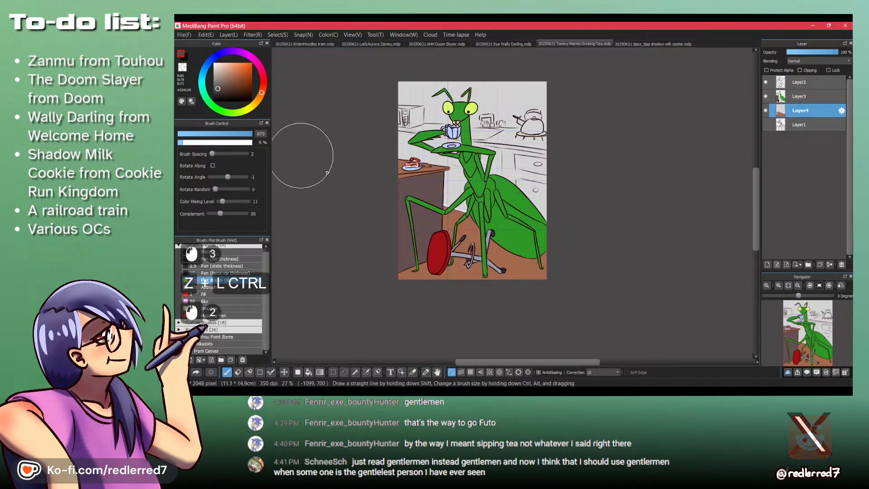
pyautogui.moveTo(438, 231)
pyautogui.mouseDown()
pyautogui.moveTo(419, 219)
pyautogui.moveTo(484, 247)
pyautogui.mouseUp()
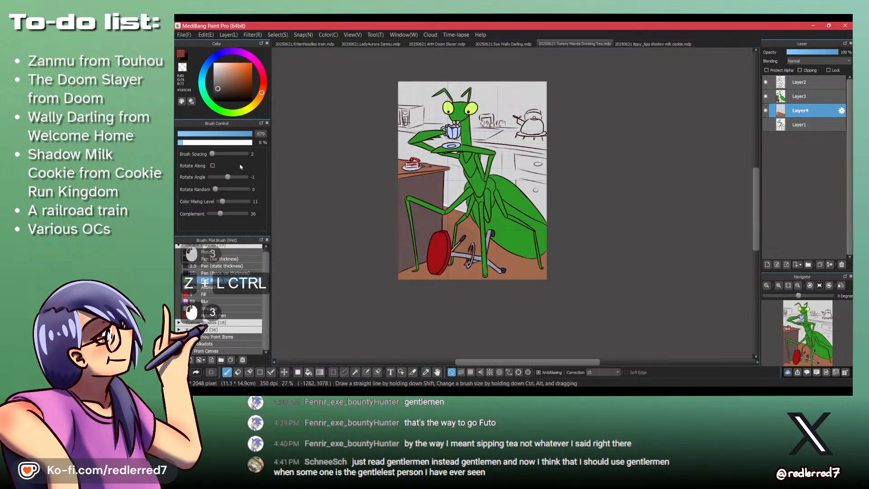
# - Brush pale peach highlights over the middle of the floor around the stool at 8% opacity and size 476
pyautogui.click(240, 135)
pyautogui.moveTo(224, 84); pyautogui.dragTo(224, 59)
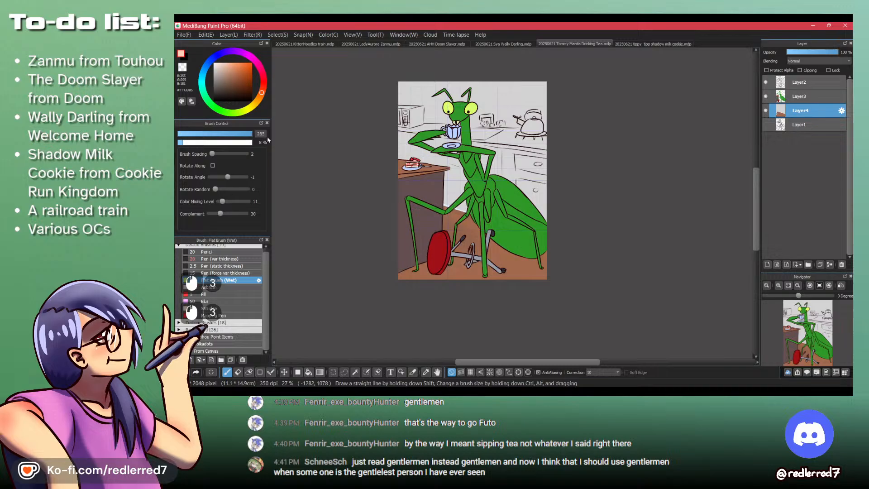
pyautogui.hotkey('ctrl', 'z')
pyautogui.click(251, 134)
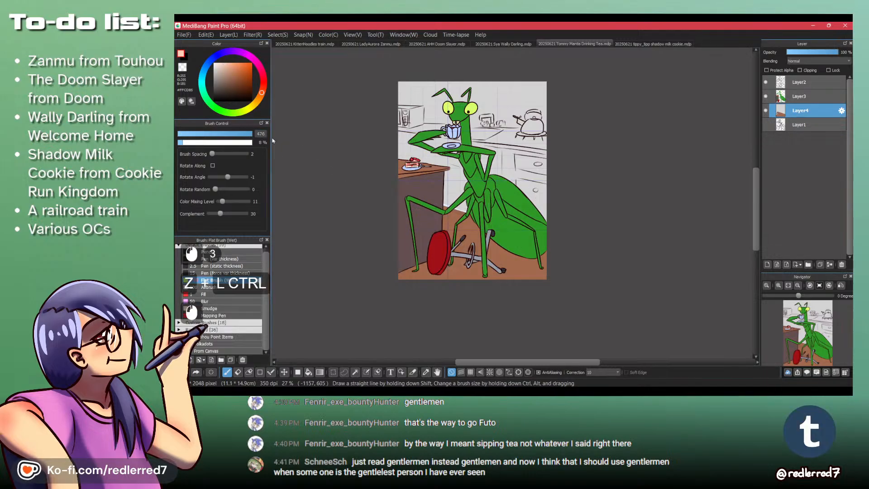
pyautogui.moveTo(438, 214); pyautogui.dragTo(491, 234)
pyautogui.moveTo(490, 232)
pyautogui.mouseDown()
pyautogui.moveTo(452, 223)
pyautogui.moveTo(455, 234)
pyautogui.mouseUp()
pyautogui.moveTo(454, 233)
pyautogui.mouseDown()
pyautogui.moveTo(459, 248)
pyautogui.moveTo(487, 240)
pyautogui.moveTo(483, 254)
pyautogui.mouseUp()
pyautogui.moveTo(483, 256); pyautogui.dragTo(479, 268)
# - Draw thin dark brown diagonal plank lines across the wooden floor at size 9.6 and 8% opacity, undoing the trial strokes
pyautogui.click(191, 134)
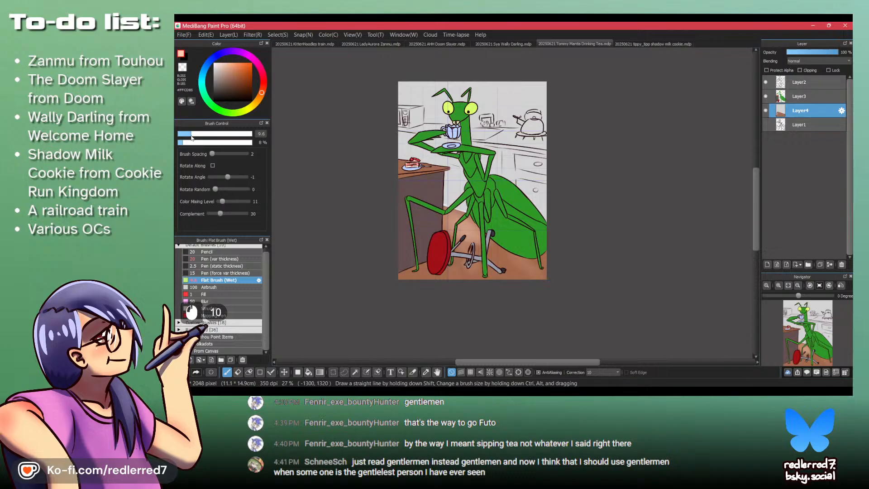
pyautogui.moveTo(545, 250); pyautogui.dragTo(540, 246)
pyautogui.hotkey('ctrl', 'z')
pyautogui.click(226, 81)
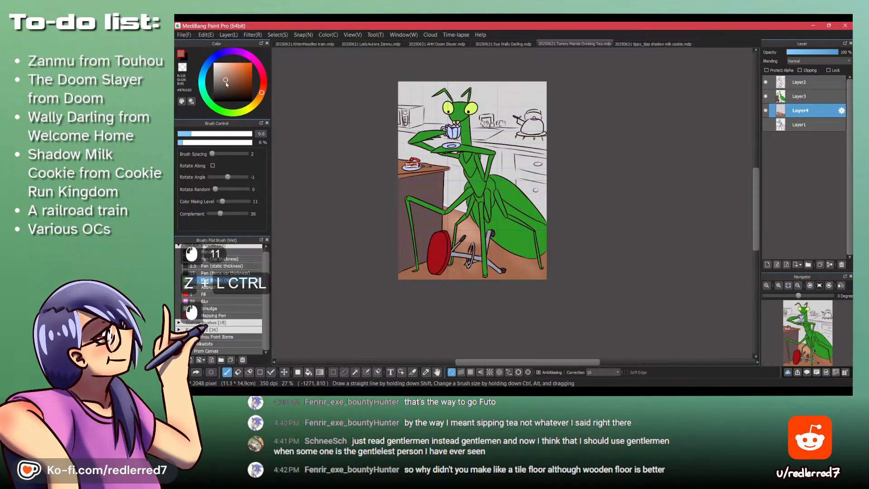
pyautogui.moveTo(445, 215)
pyautogui.mouseDown()
pyautogui.moveTo(547, 253)
pyautogui.moveTo(590, 289)
pyautogui.mouseUp()
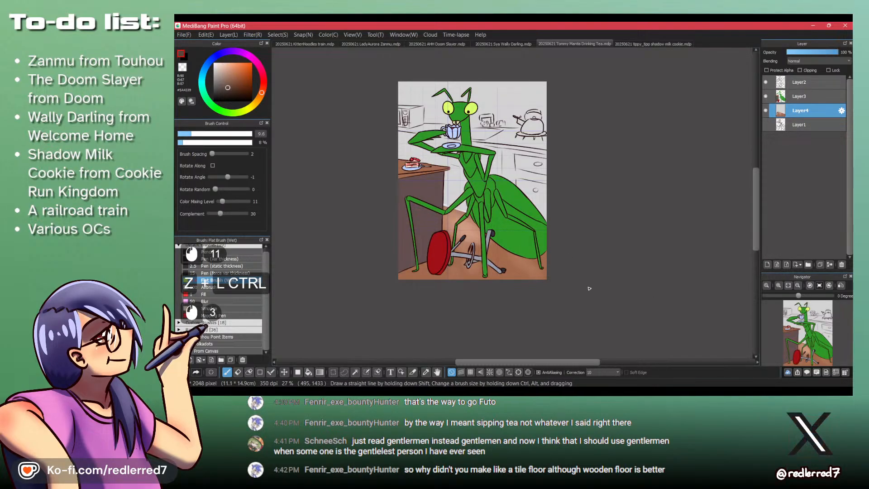
pyautogui.hotkey('ctrl', 'z')
pyautogui.moveTo(431, 224)
pyautogui.mouseDown()
pyautogui.moveTo(423, 240)
pyautogui.moveTo(421, 222)
pyautogui.moveTo(422, 254)
pyautogui.moveTo(445, 290)
pyautogui.mouseUp()
pyautogui.moveTo(453, 271)
pyautogui.mouseDown()
pyautogui.moveTo(440, 300)
pyautogui.moveTo(451, 283)
pyautogui.mouseUp()
pyautogui.moveTo(463, 263); pyautogui.dragTo(461, 274)
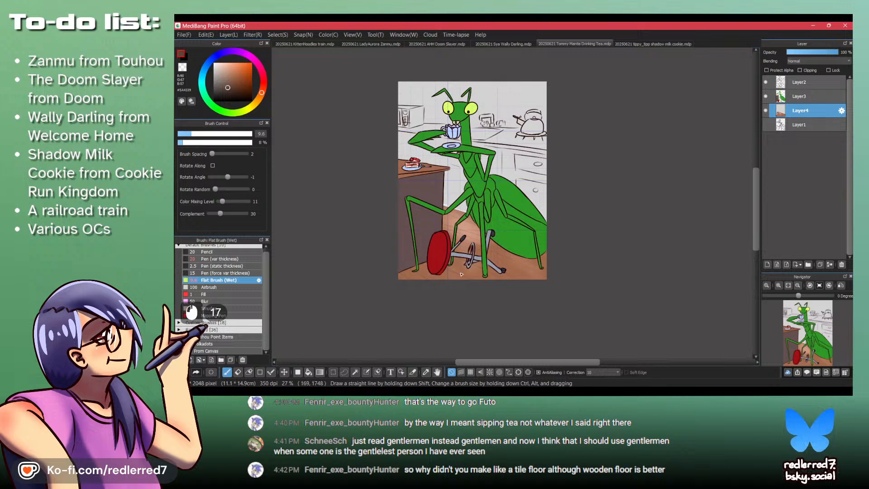
pyautogui.moveTo(414, 221); pyautogui.dragTo(412, 246)
pyautogui.moveTo(413, 199); pyautogui.dragTo(410, 227)
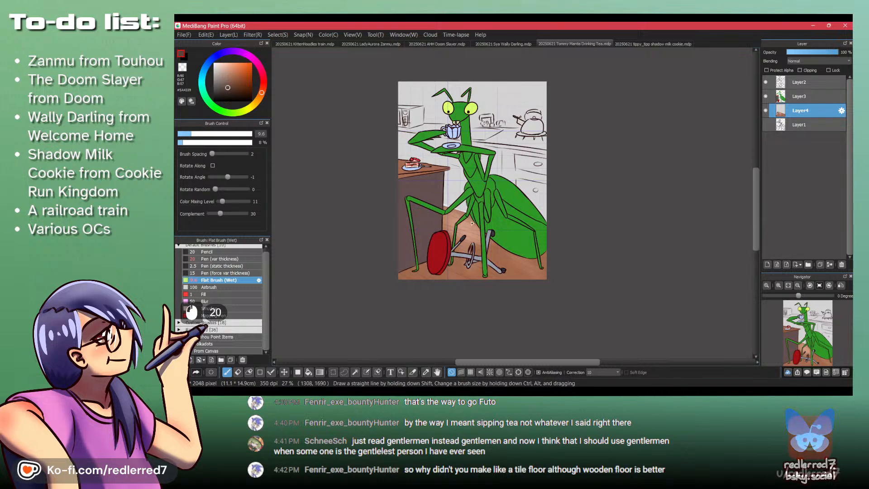
pyautogui.moveTo(411, 183); pyautogui.dragTo(409, 203)
# - Add thin pale peach #FFDECE highlight lines along the floor planks beneath the mantis, stool and table
pyautogui.moveTo(226, 75); pyautogui.dragTo(220, 63)
pyautogui.moveTo(462, 245)
pyautogui.mouseDown()
pyautogui.moveTo(569, 301)
pyautogui.moveTo(507, 264)
pyautogui.moveTo(545, 279)
pyautogui.mouseUp()
pyautogui.moveTo(457, 231)
pyautogui.mouseDown()
pyautogui.moveTo(555, 279)
pyautogui.moveTo(527, 276)
pyautogui.mouseUp()
pyautogui.moveTo(453, 251)
pyautogui.mouseDown()
pyautogui.moveTo(516, 278)
pyautogui.moveTo(484, 277)
pyautogui.mouseUp()
pyautogui.moveTo(447, 261); pyautogui.dragTo(445, 278)
pyautogui.moveTo(421, 265); pyautogui.dragTo(441, 280)
pyautogui.moveTo(419, 268); pyautogui.dragTo(432, 285)
pyautogui.moveTo(411, 270); pyautogui.dragTo(423, 290)
pyautogui.moveTo(403, 274); pyautogui.dragTo(417, 294)
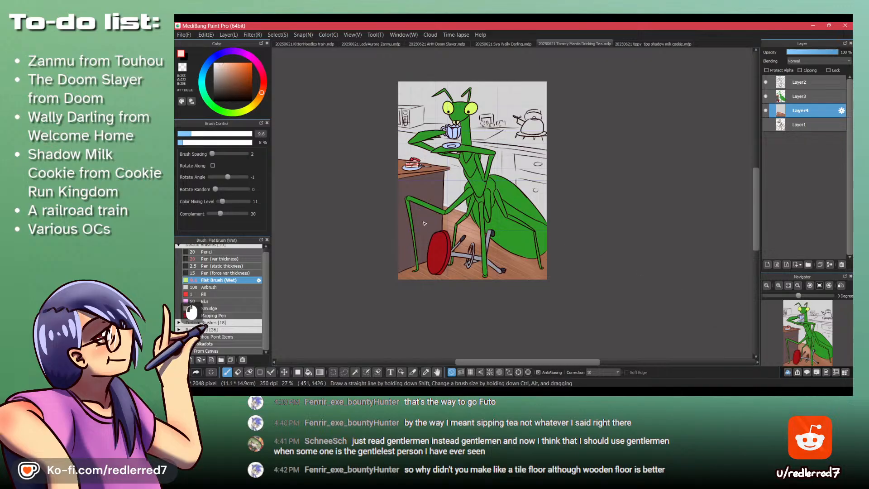
pyautogui.moveTo(608, 325); pyautogui.dragTo(575, 298)
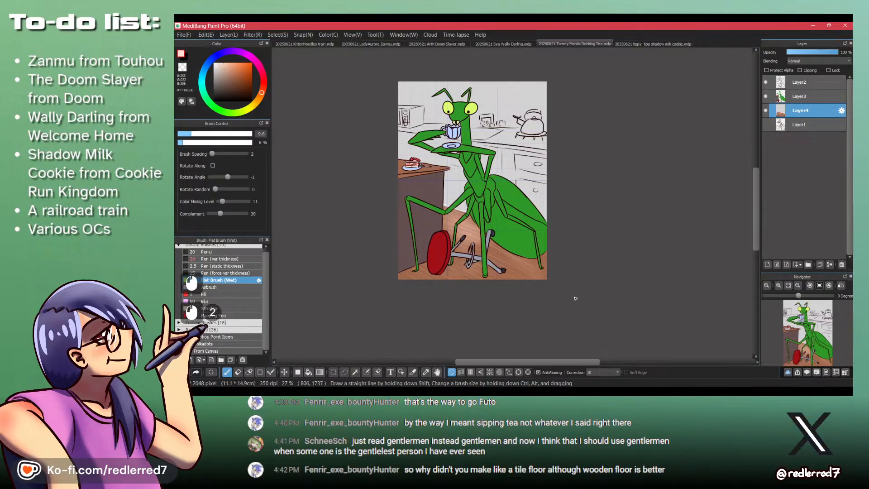
pyautogui.moveTo(476, 247); pyautogui.dragTo(468, 231)
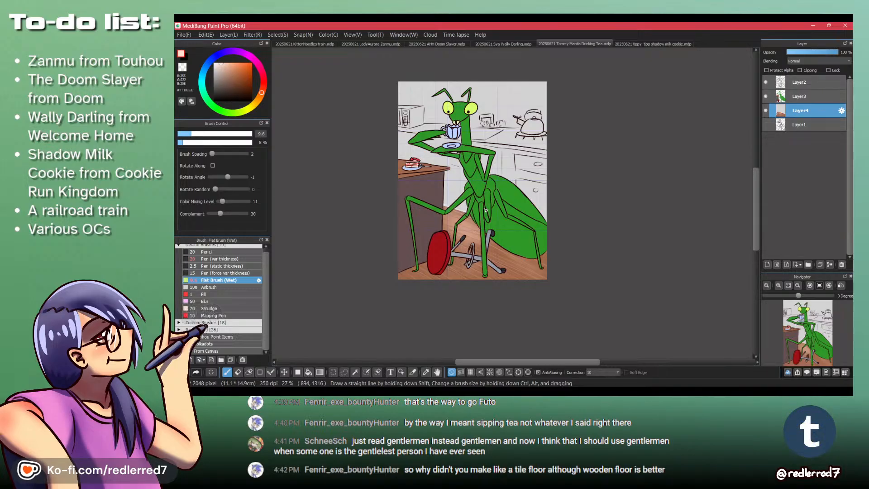
# - Save the mantis drawing
pyautogui.scroll(2, 485, 209)
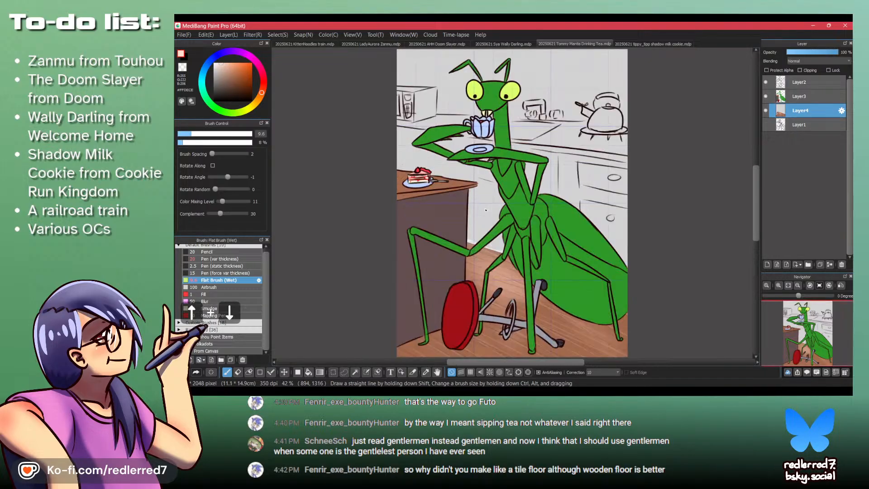
pyautogui.hotkey('ctrl', 's')
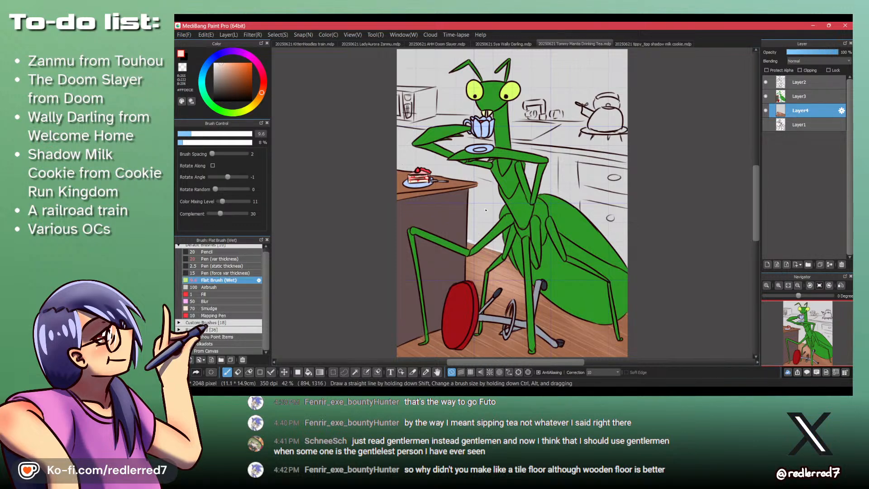
pyautogui.hotkey('ctrl', 's')
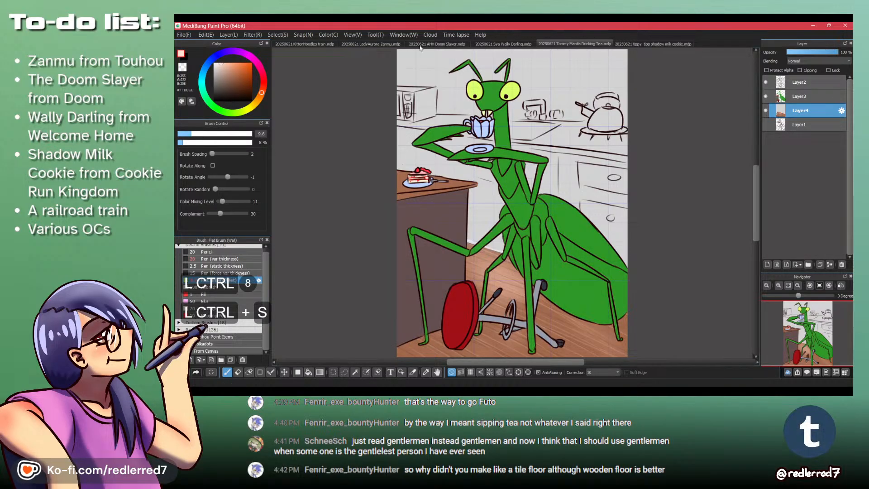
# - Review the train, Doom Slayer and Wally Darling drawings, showing the Doom Slayer's Layer1 sketch, and return to the mantis drawing
pyautogui.click(317, 44)
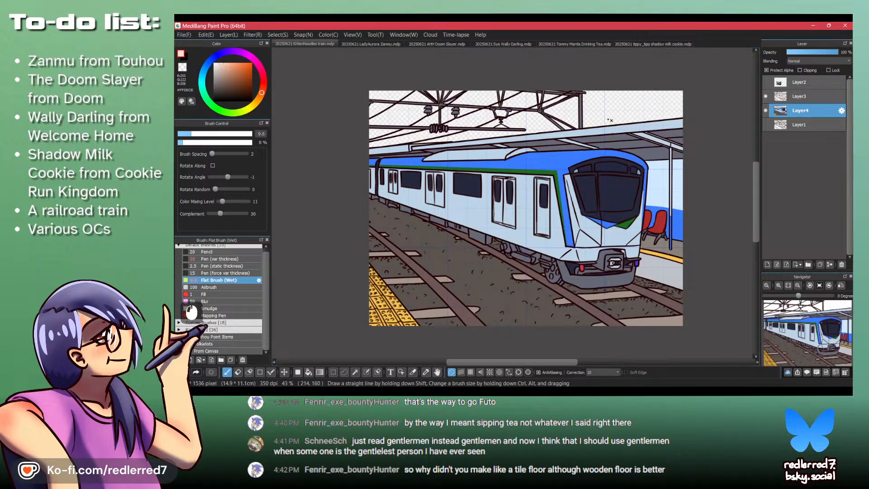
pyautogui.click(422, 44)
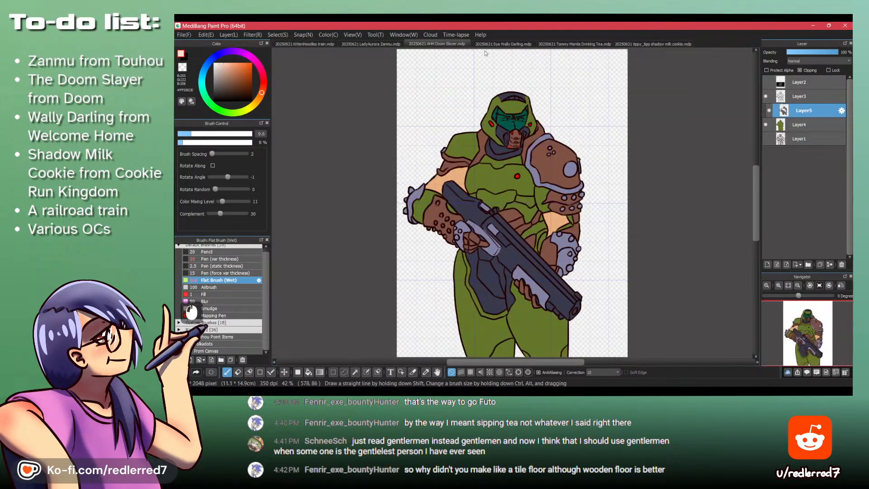
pyautogui.click(766, 139)
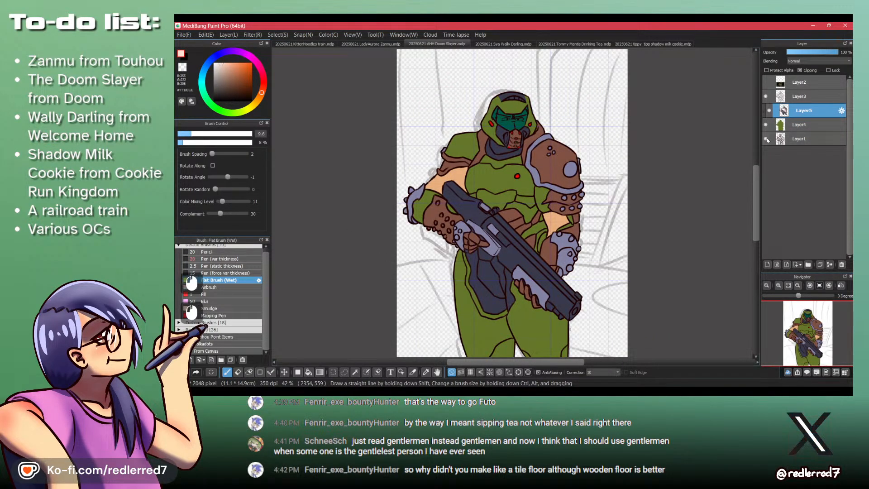
pyautogui.hotkey('ctrl', 'Tab')
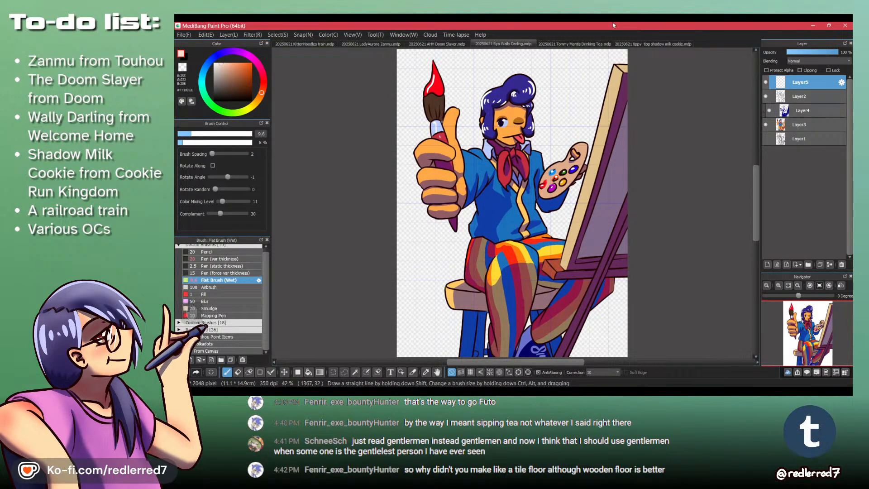
pyautogui.click(555, 43)
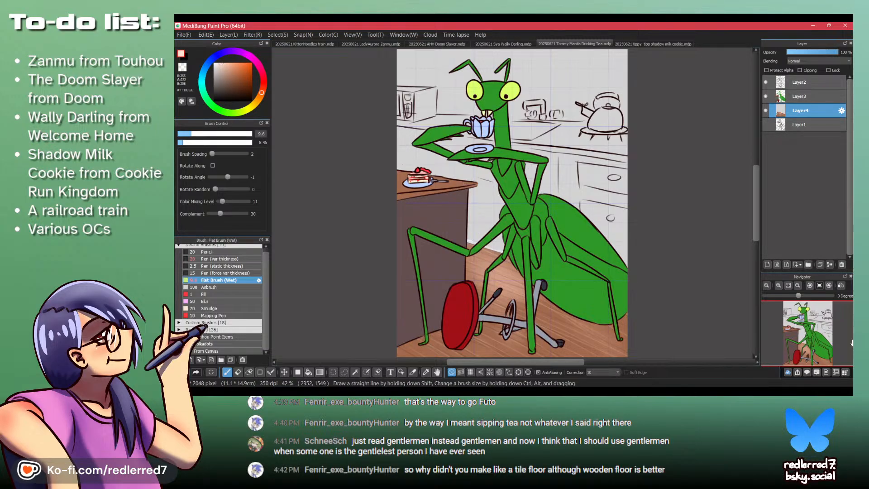
# - Open the Windows notifications and dismiss the Microsoft Defender scan message
pyautogui.press('super+n')
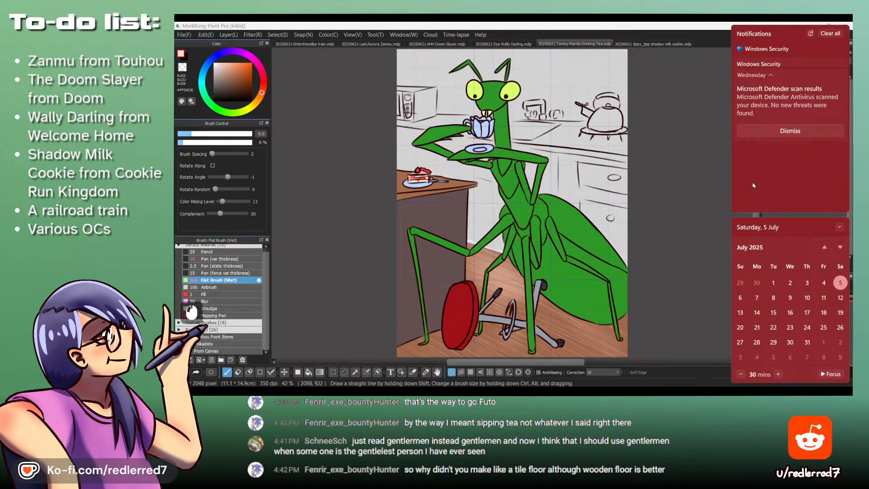
pyautogui.click(811, 130)
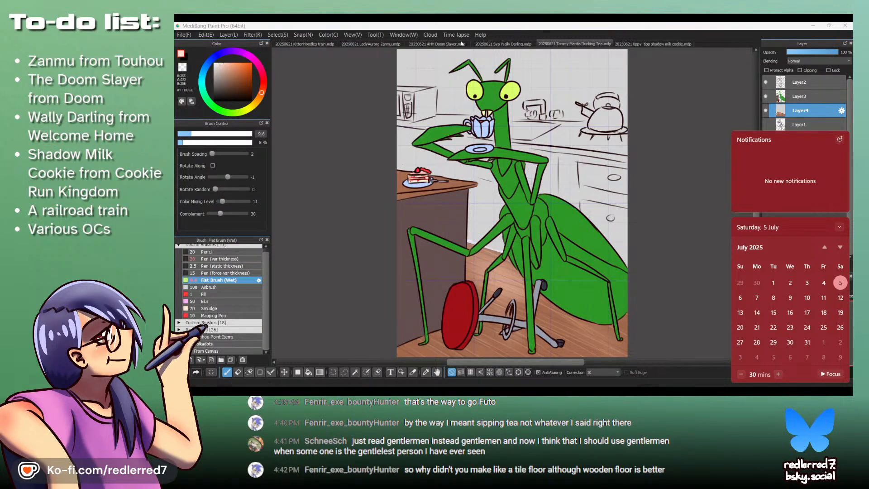
# - Look over the Zanmu sketch, the mantis drawing and the Shadow Milk Cookie drawing
pyautogui.click(395, 43)
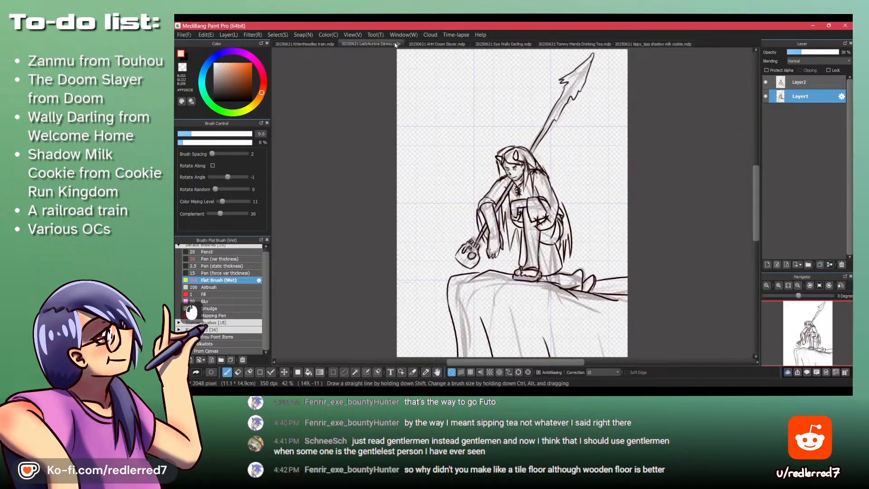
pyautogui.click(575, 44)
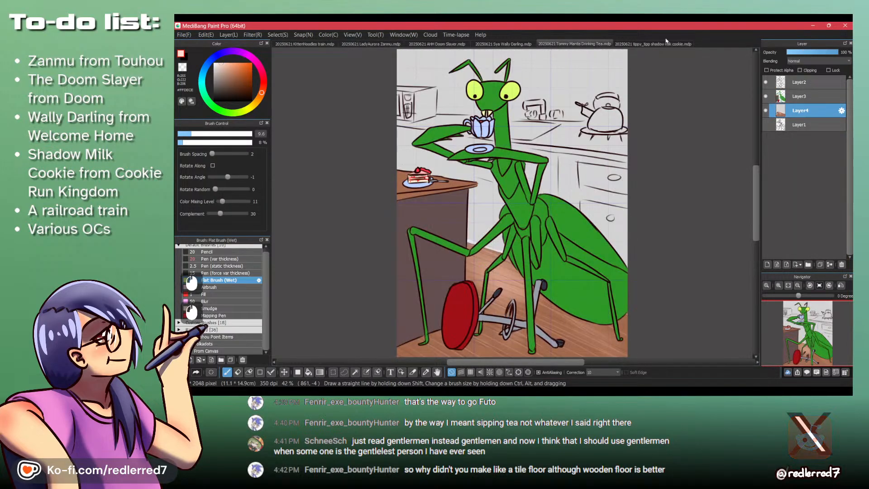
pyautogui.click(683, 43)
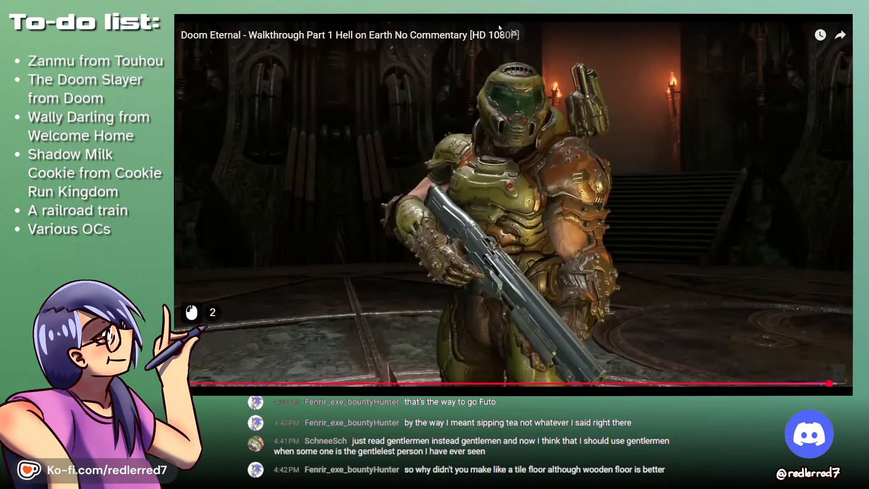
# - Close the Doom Eternal walkthrough in the browser and look over the artist's Ko-fi page
pyautogui.hotkey('ctrl', 'w')
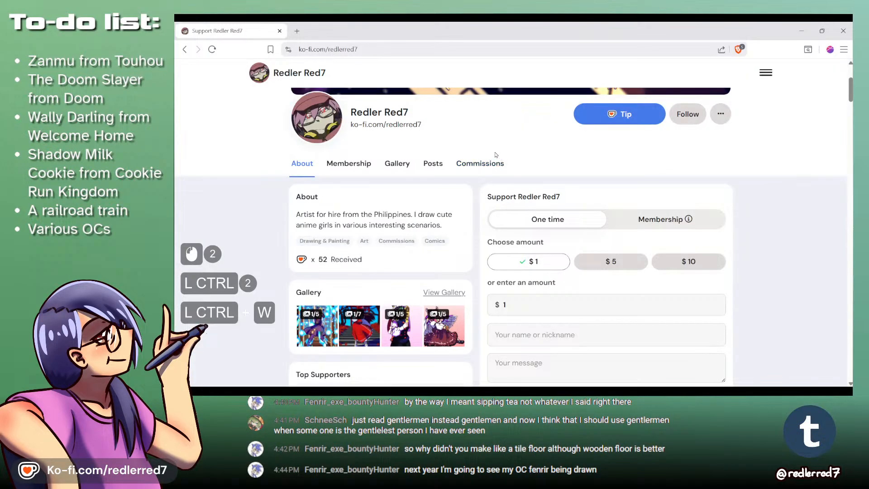
pyautogui.scroll(3, 606, 294)
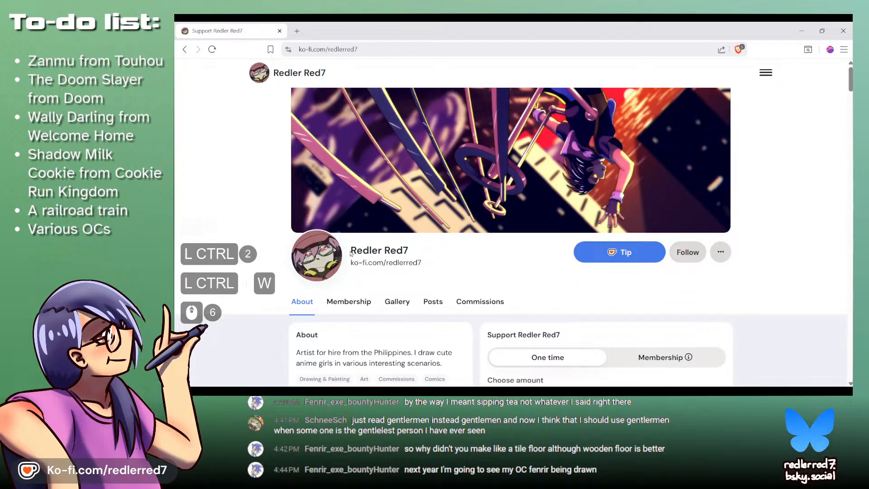
pyautogui.moveTo(406, 262); pyautogui.dragTo(471, 266)
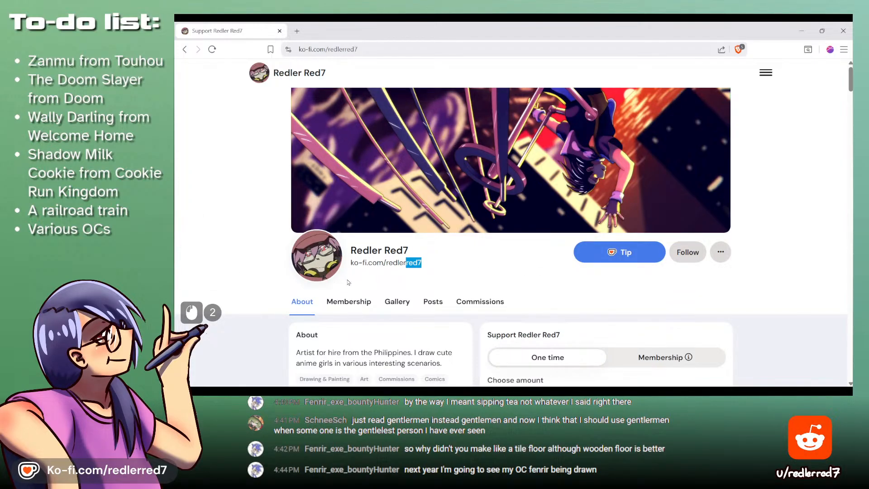
pyautogui.click(813, 296)
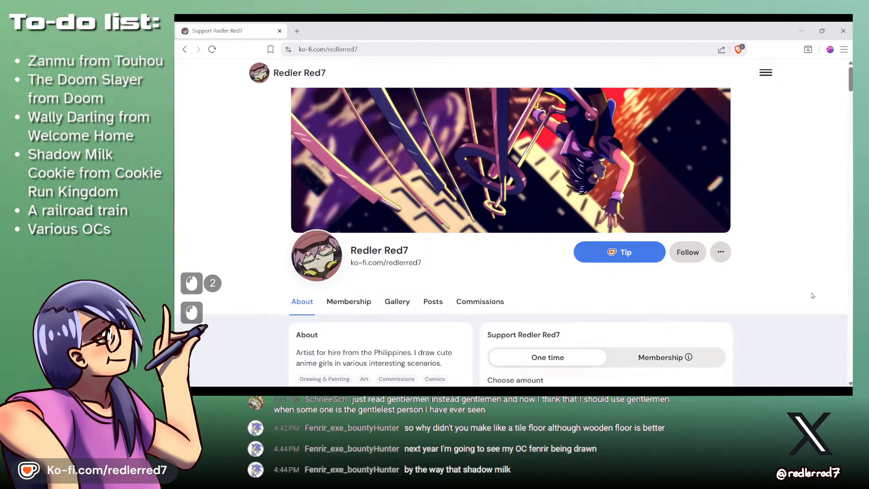
pyautogui.scroll(-3, 813, 296)
pyautogui.scroll(-3, 813, 296)
pyautogui.scroll(7, 813, 296)
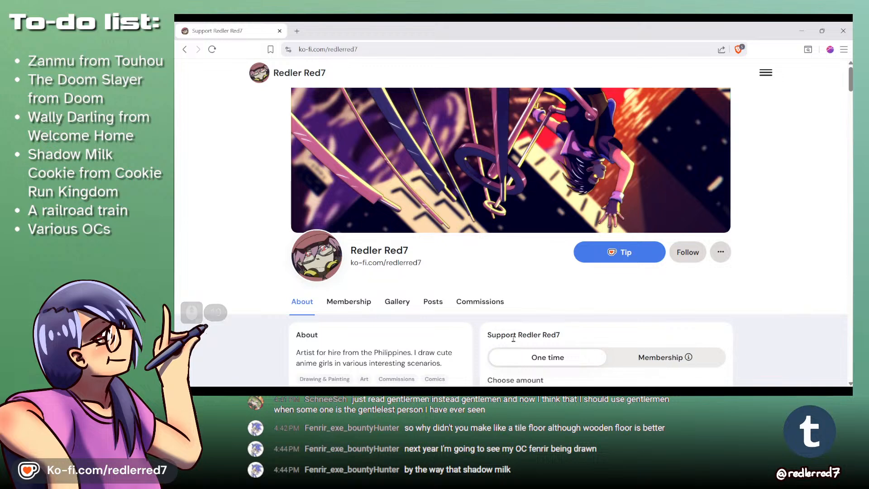
pyautogui.moveTo(493, 391)
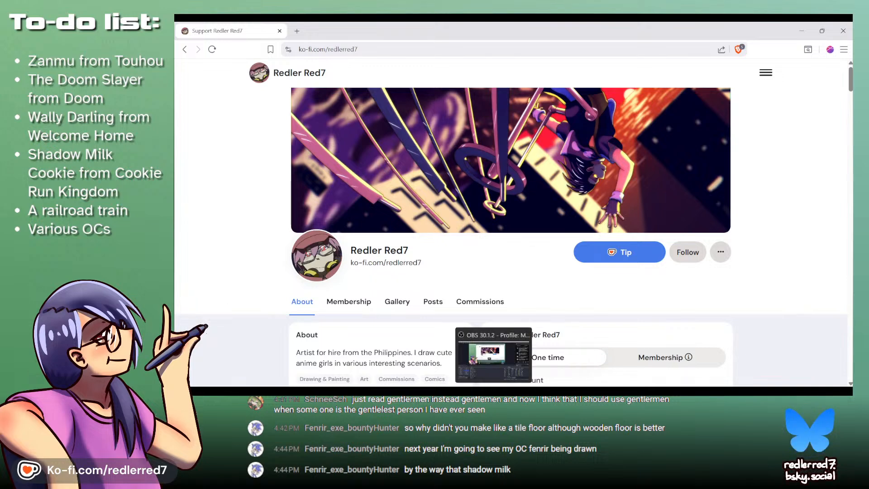